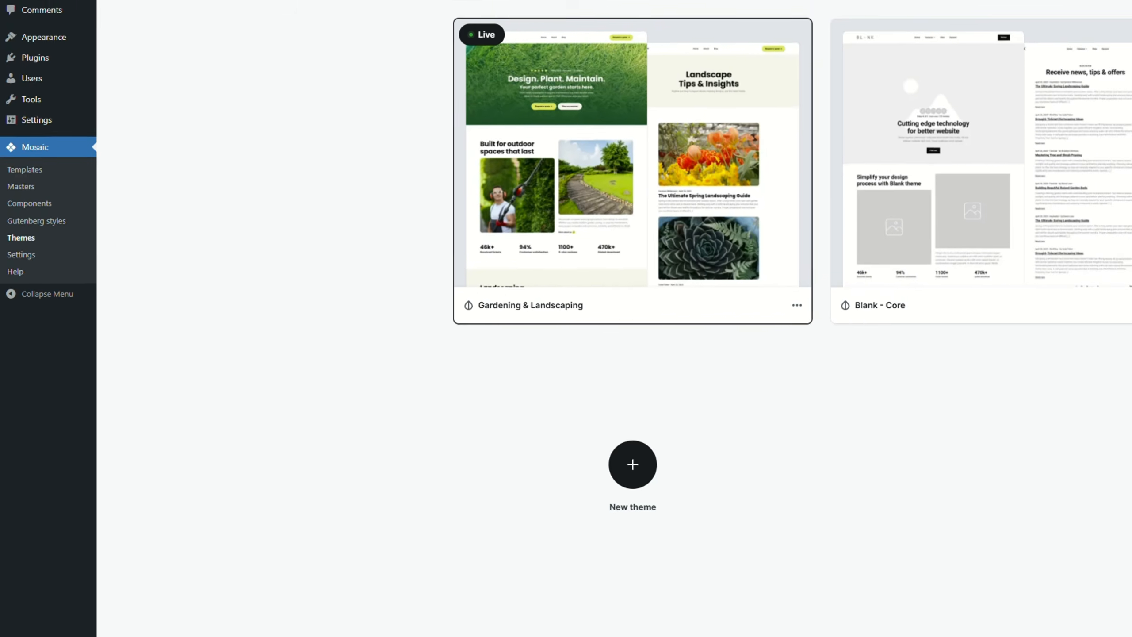
Step: Start a new theme based on the Blank theme
left_click(846, 58)
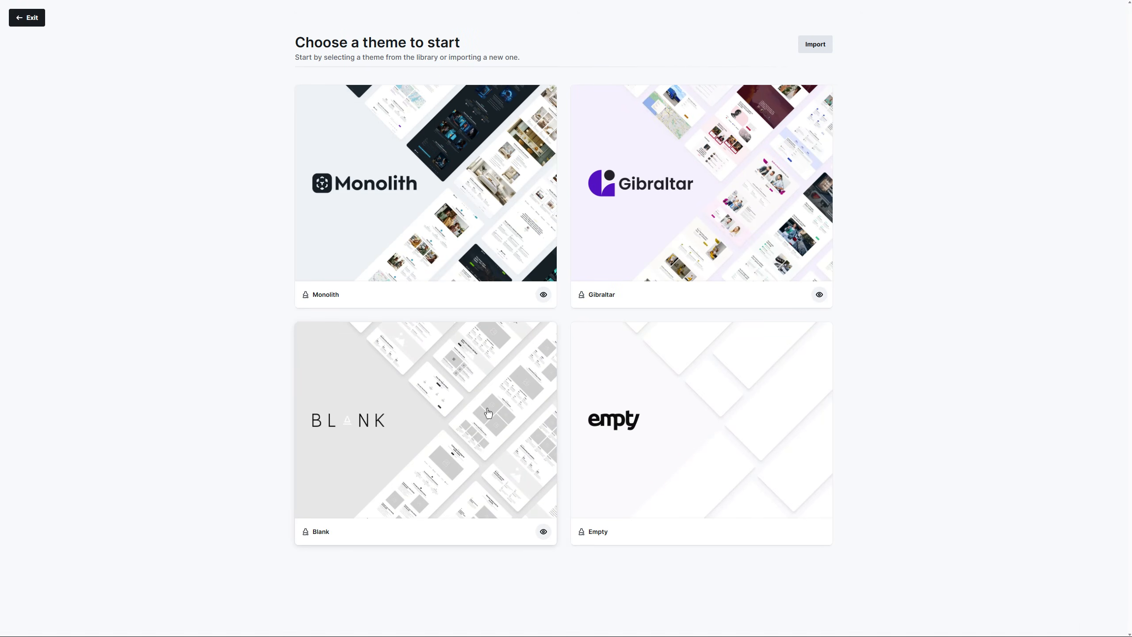
left_click(490, 415)
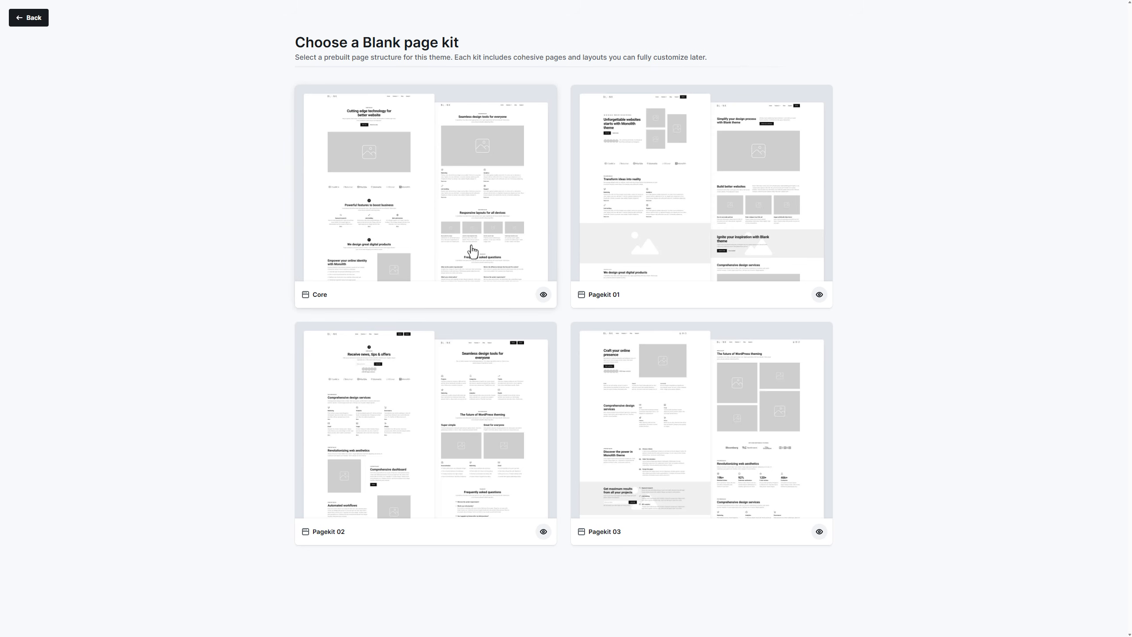
Step: Choose the Core page kit and run the setup wizard to the theme structure step
left_click(472, 252)
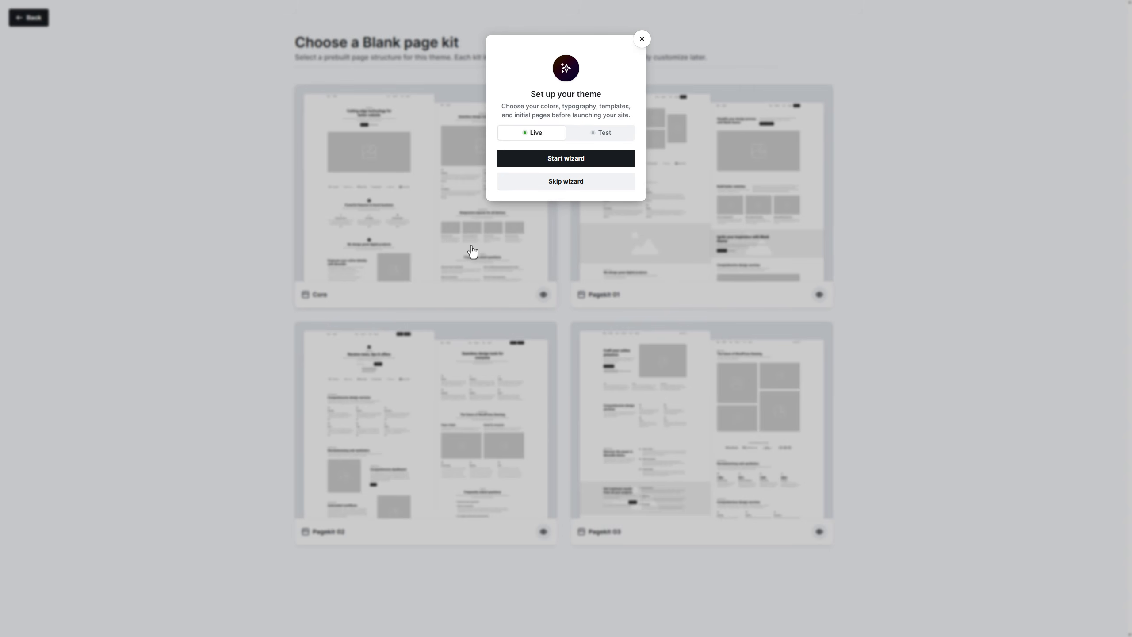
left_click(548, 162)
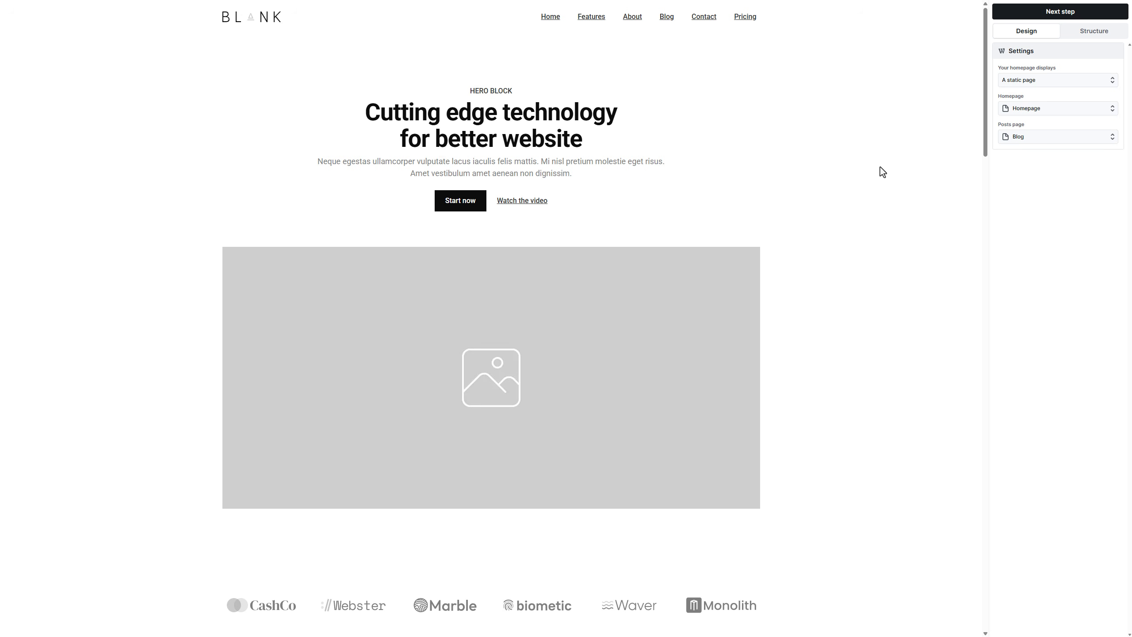
left_click(1033, 13)
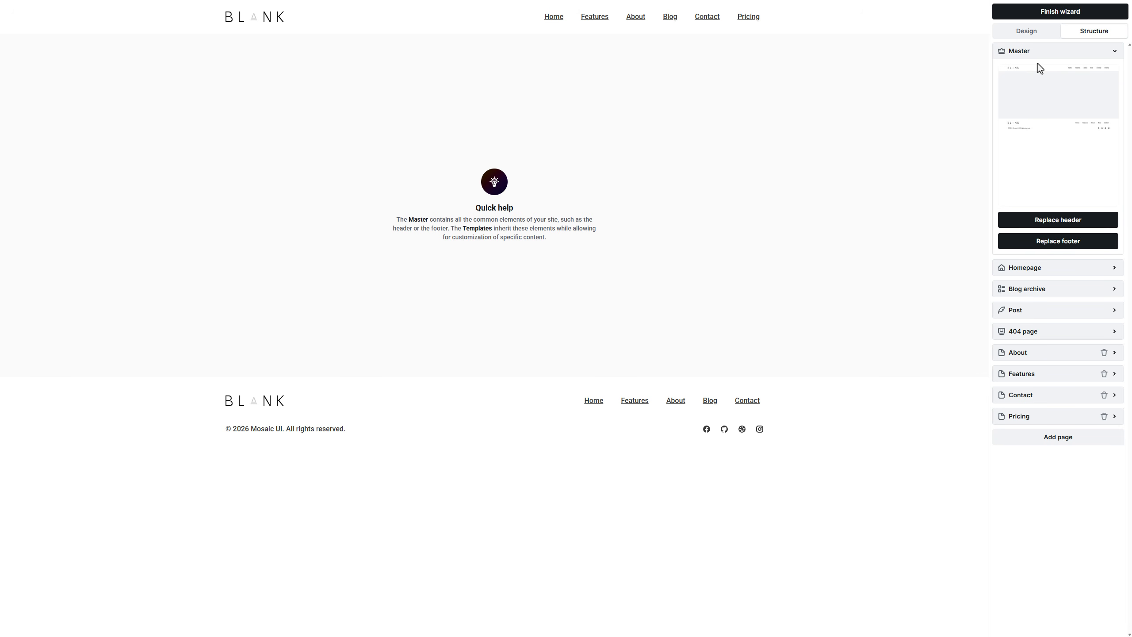
Step: Use Header 05 for the header and Footer 03 for the footer
left_click(1045, 220)
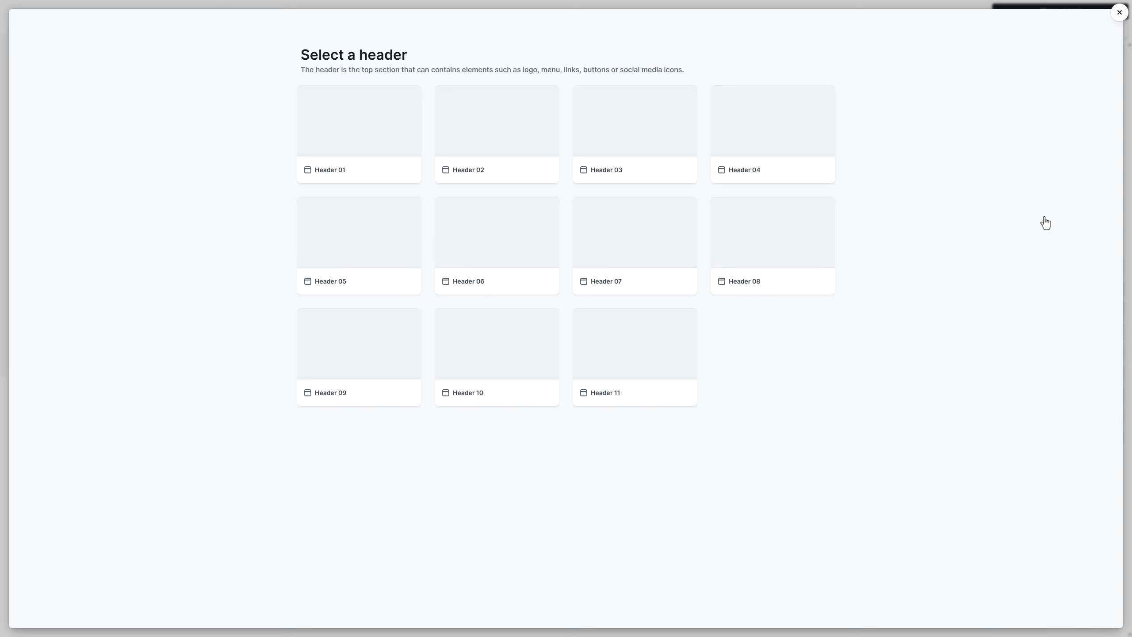
left_click(386, 242)
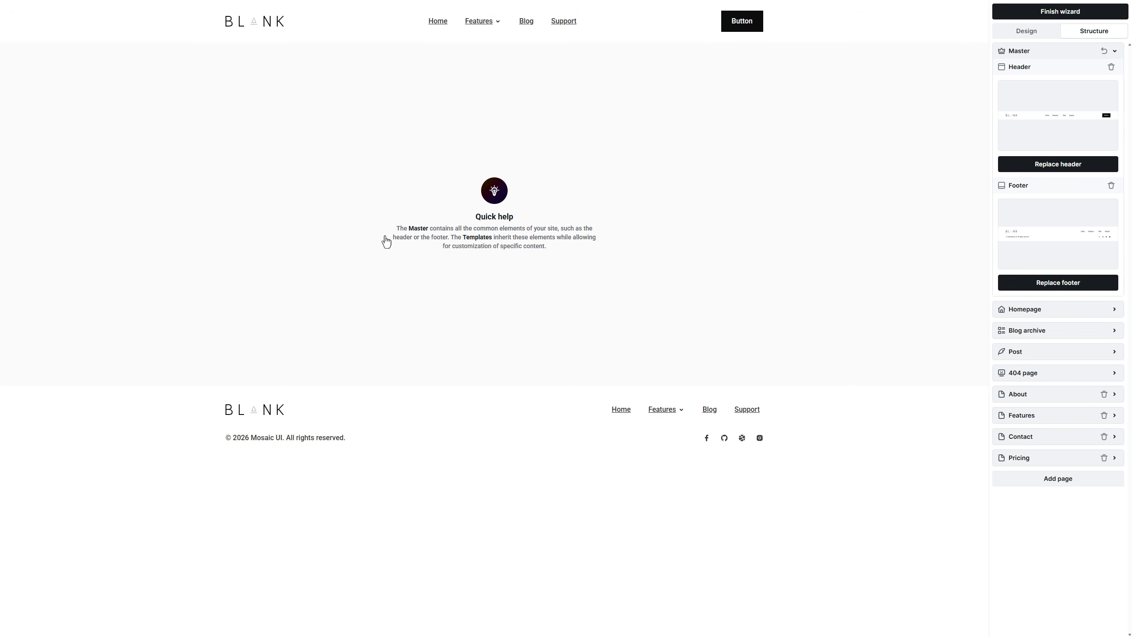
left_click(1034, 282)
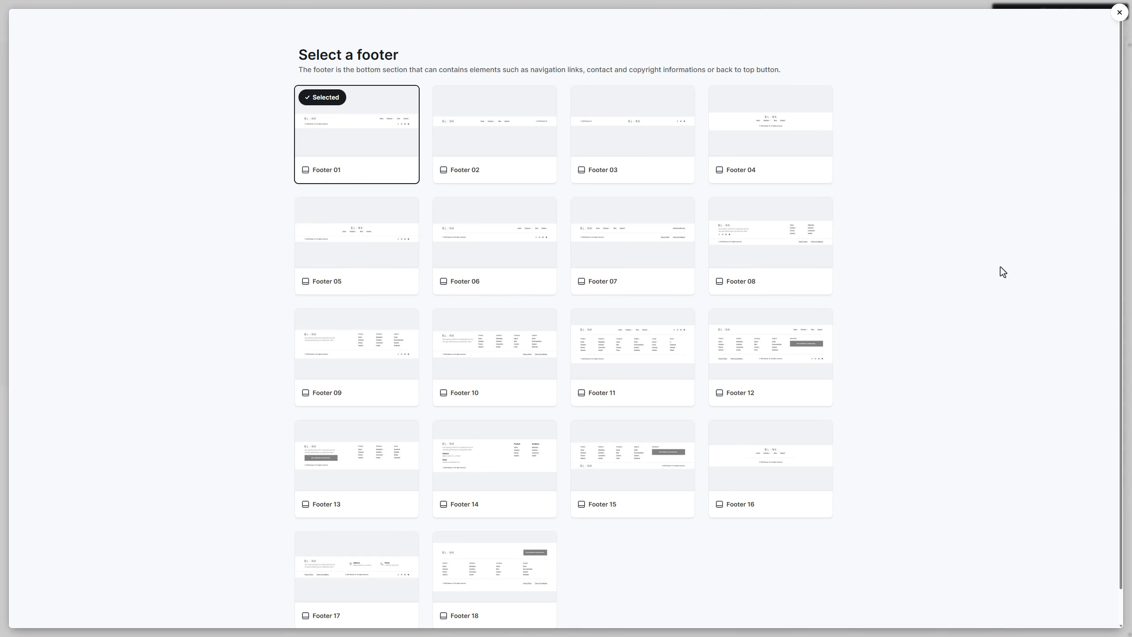
left_click(668, 157)
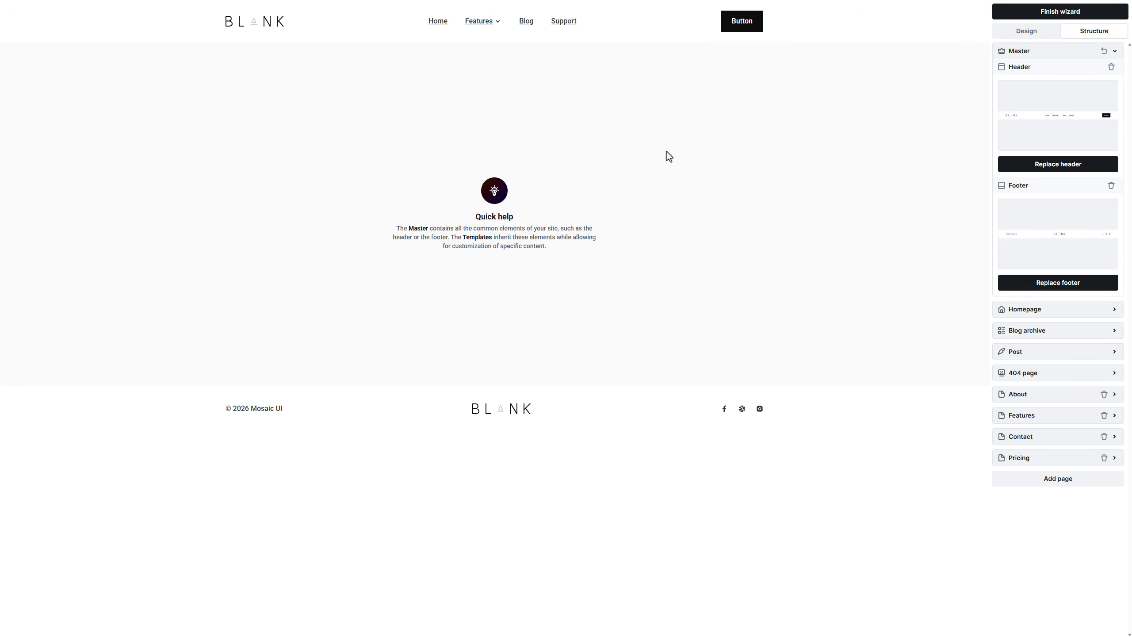
left_click(1037, 314)
Step: Apply Homepage 09 and the Blog 05 archive layout, then review the Post and 404 templates
left_click(1036, 246)
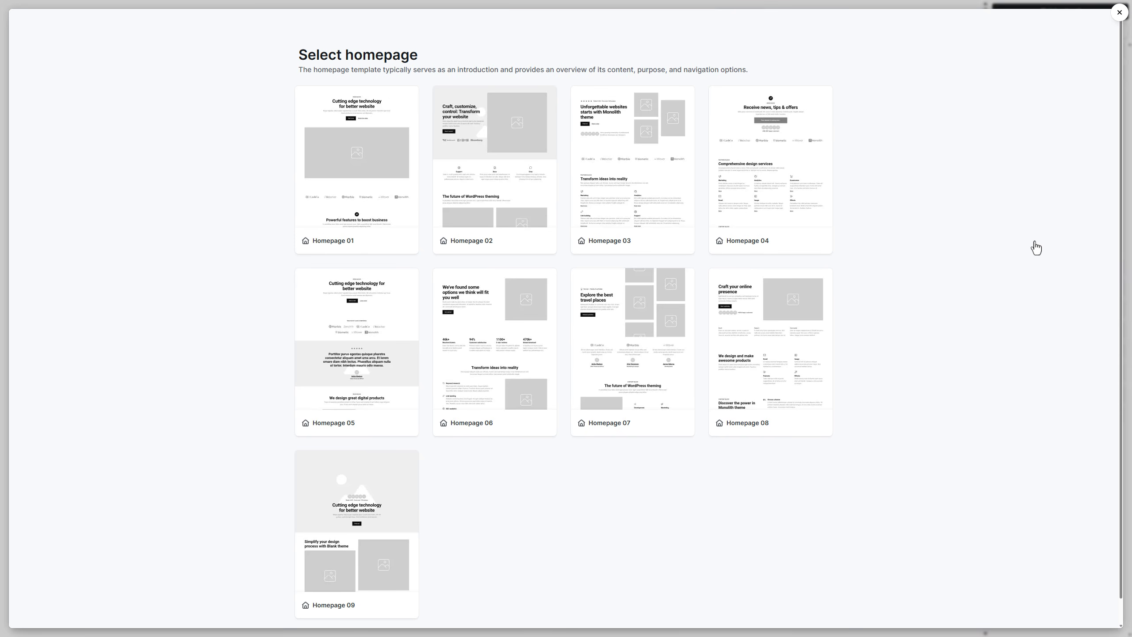
left_click(396, 509)
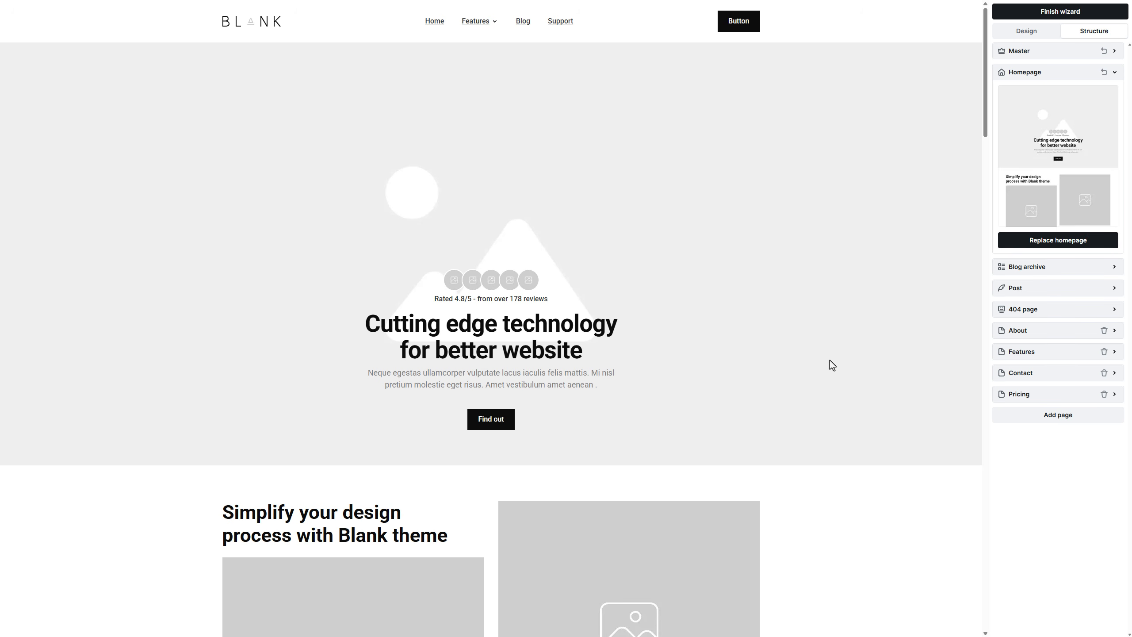
left_click(1043, 269)
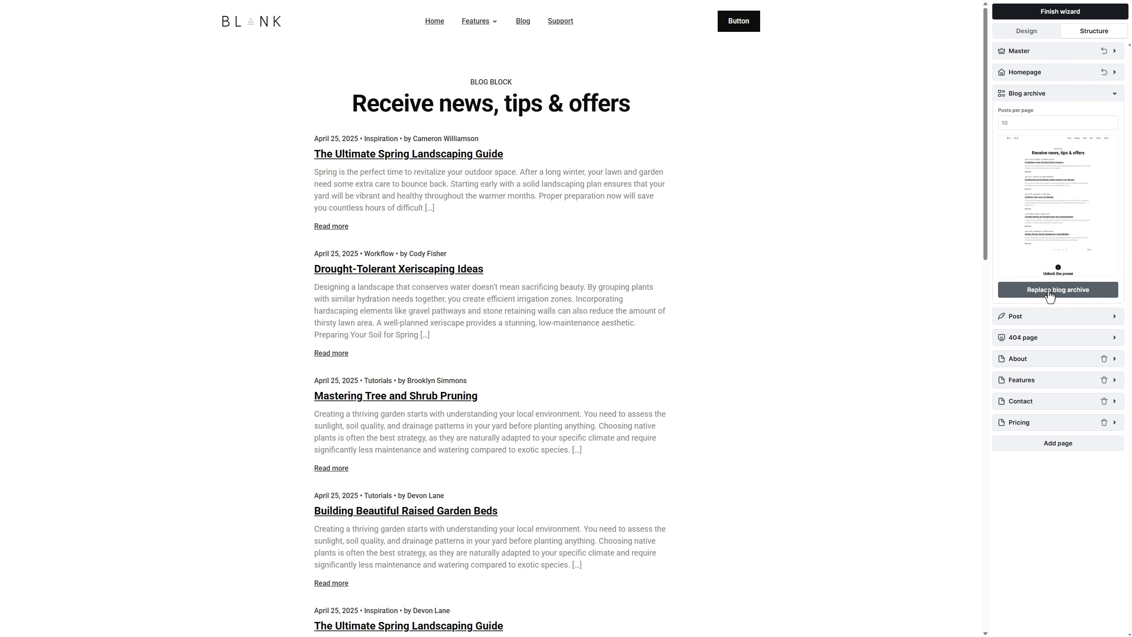
left_click(1050, 295)
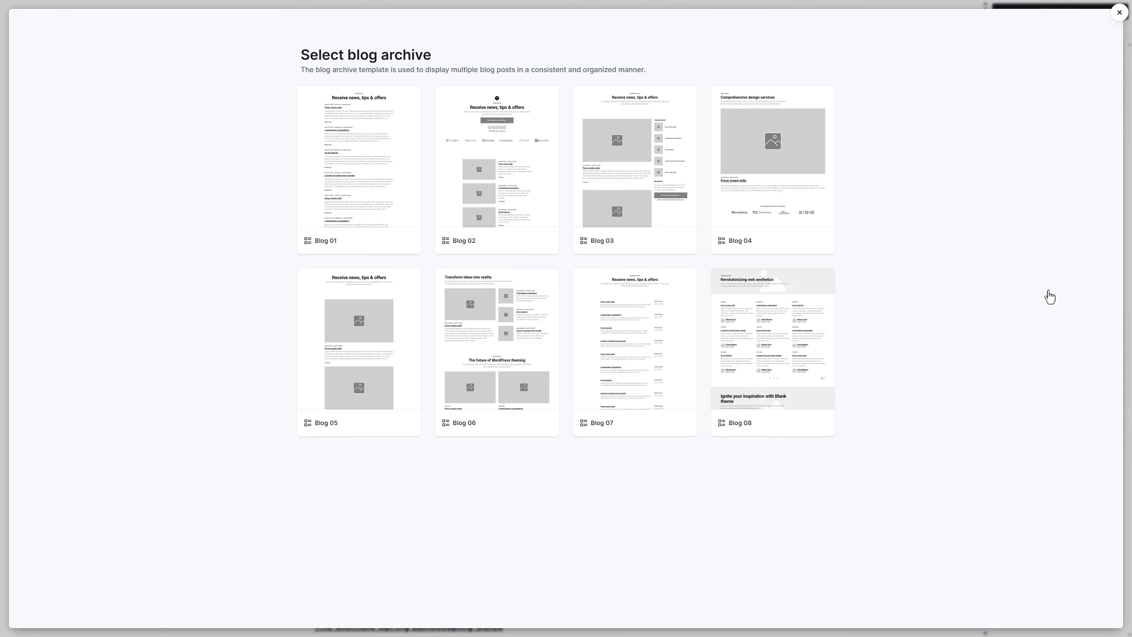
left_click(401, 351)
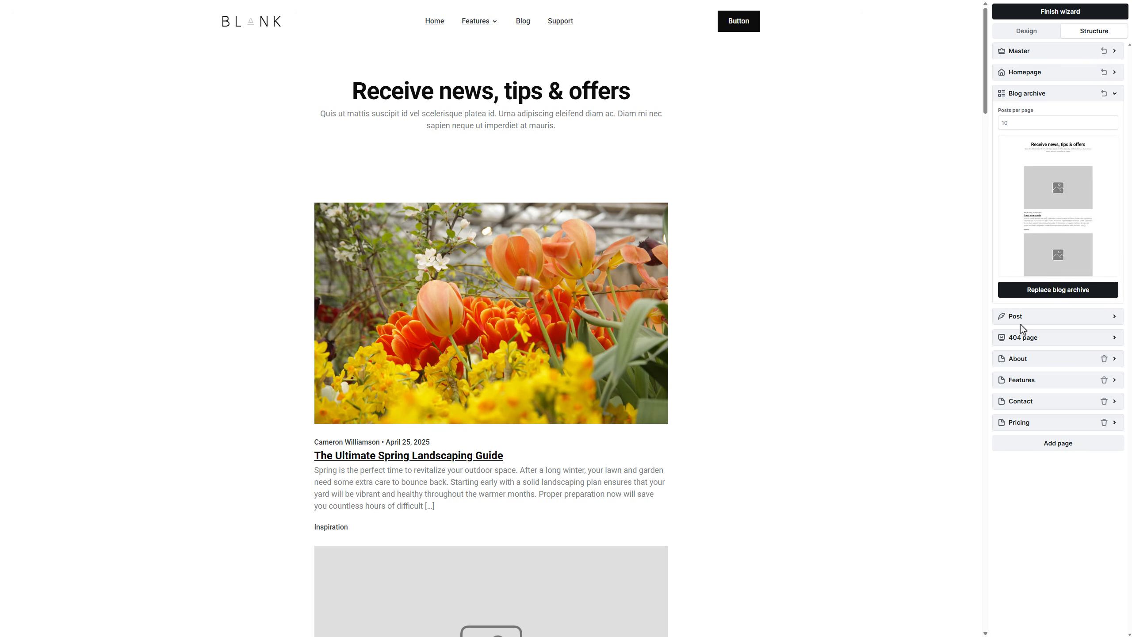
left_click(1038, 320)
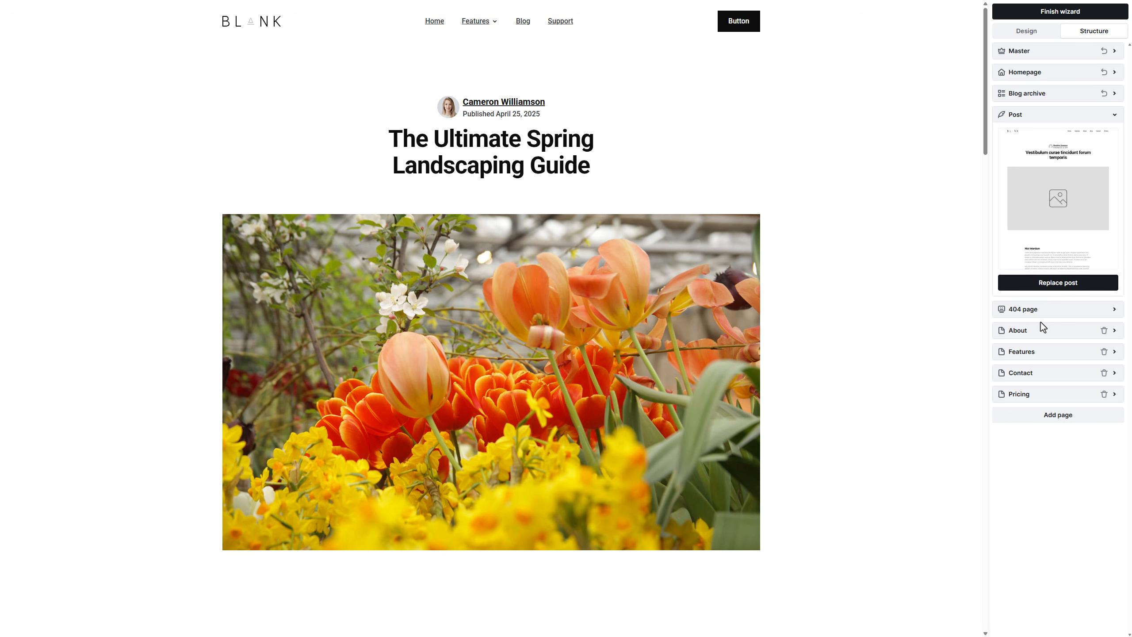
left_click(1047, 315)
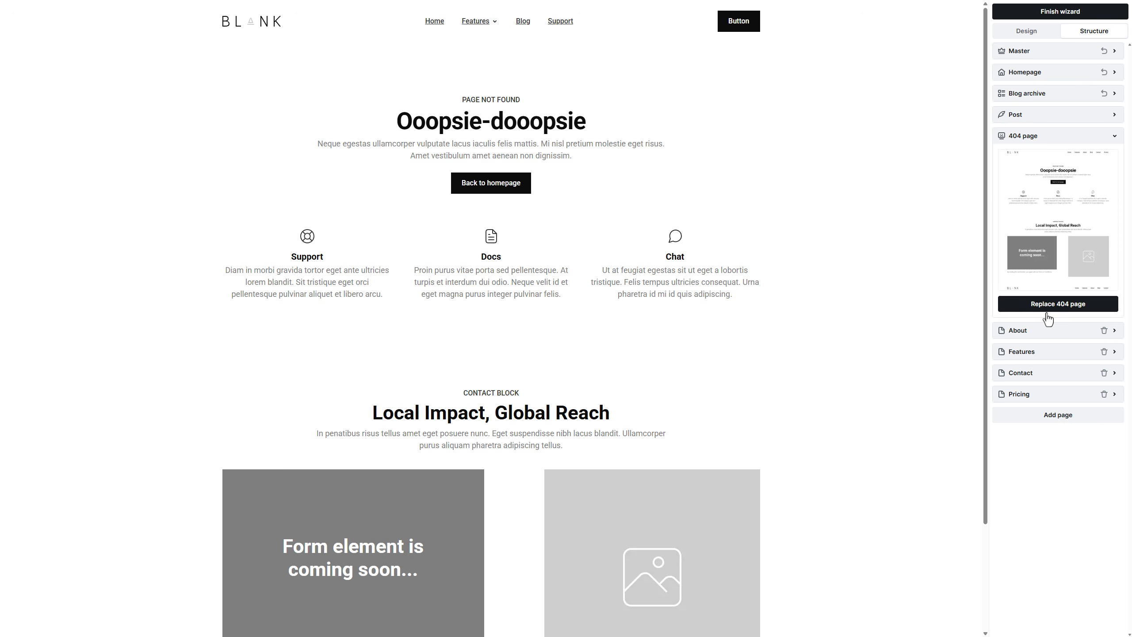
Step: Apply the About 08 layout to the About page
left_click(1048, 331)
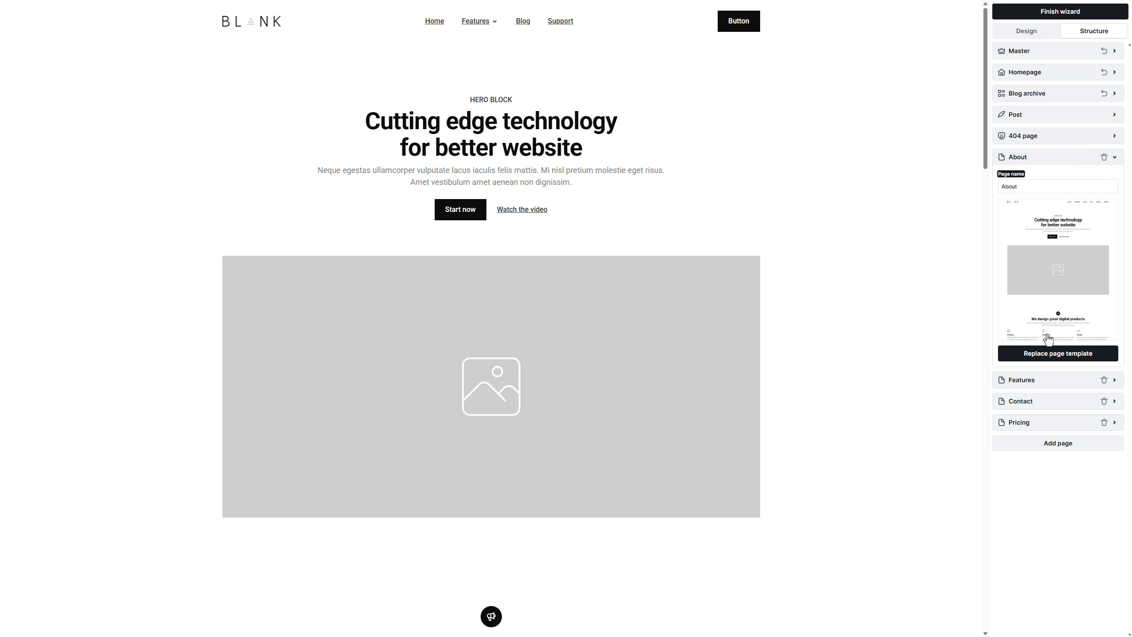
left_click(1047, 352)
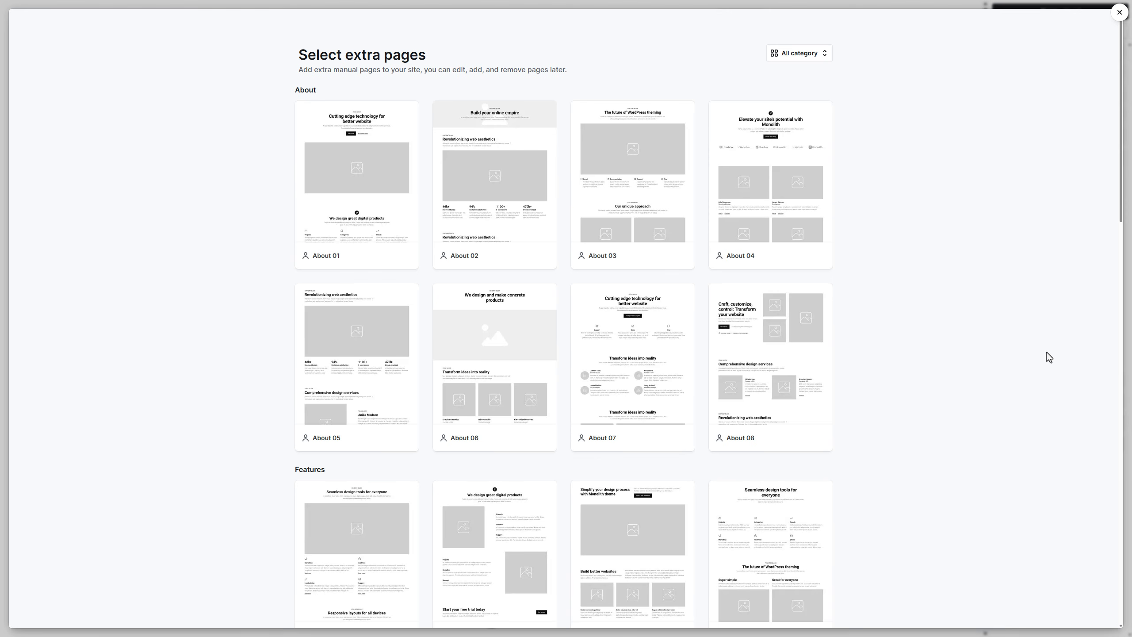
left_click(818, 365)
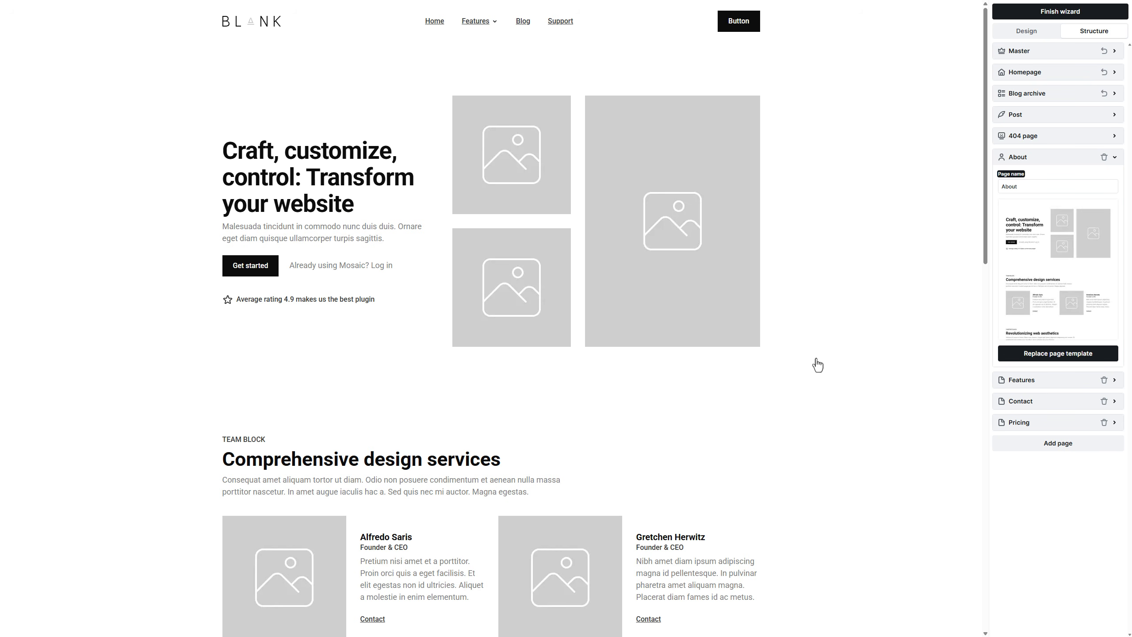
Step: Remove the Features and Pricing pages and finish the setup wizard
left_click(1103, 380)
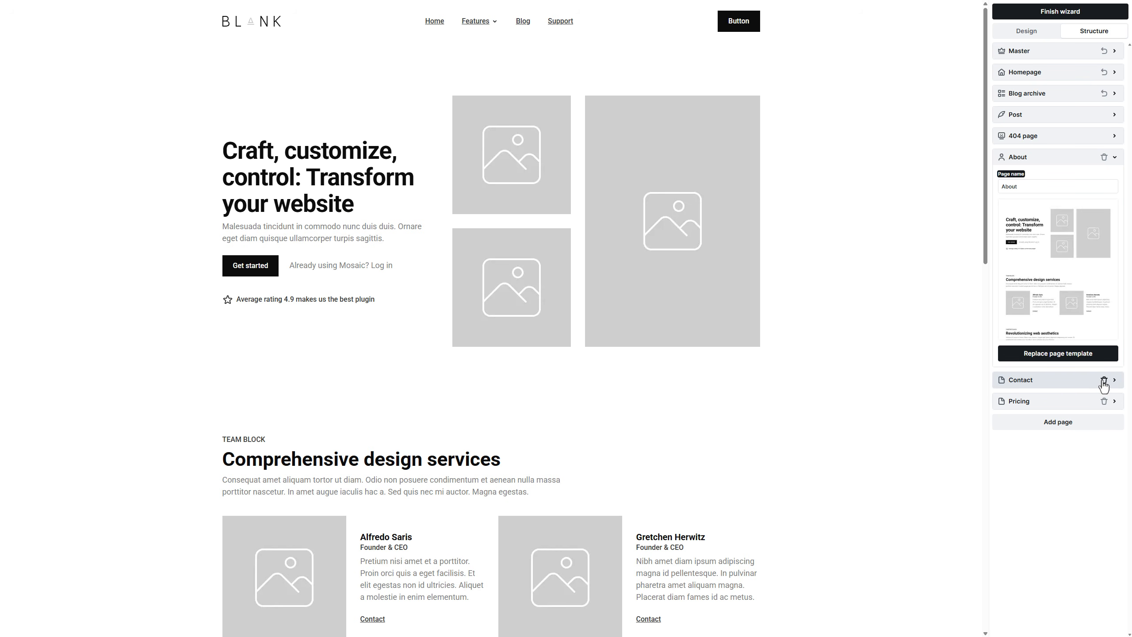
left_click(1078, 384)
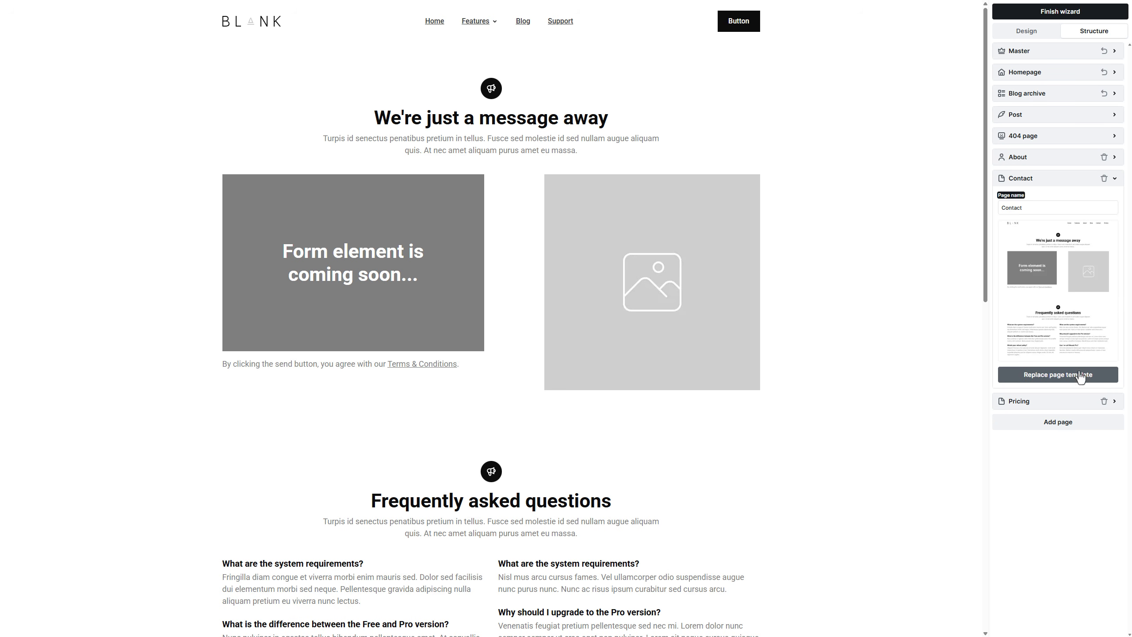
left_click(1103, 402)
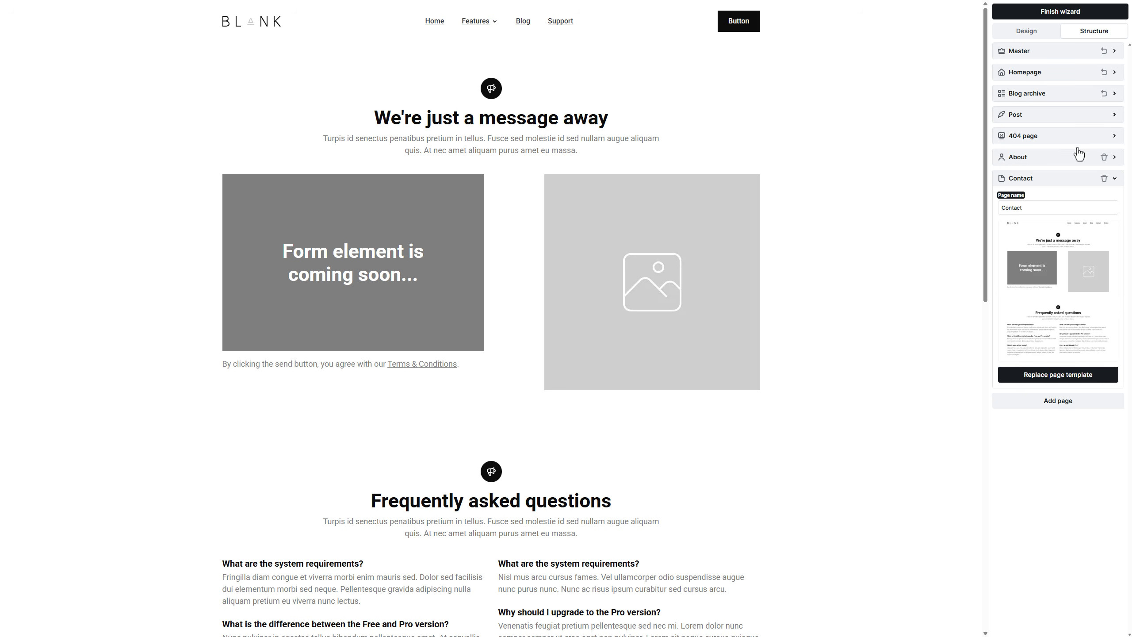
left_click(1064, 14)
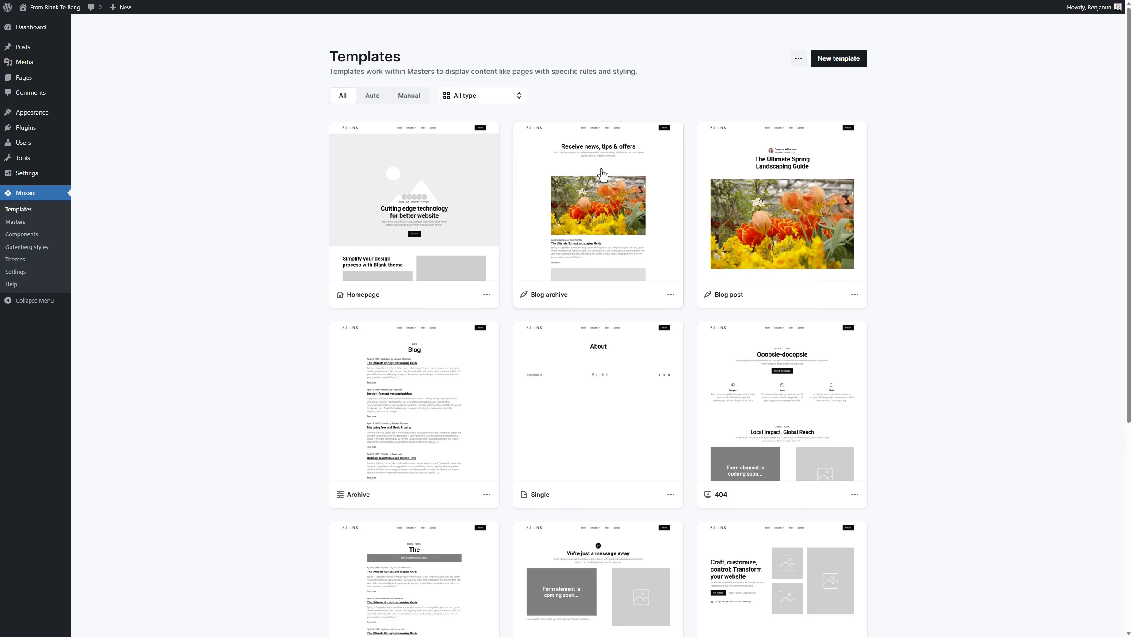
Step: Open the Homepage template in the builder and bring up its settings options
left_click(421, 226)
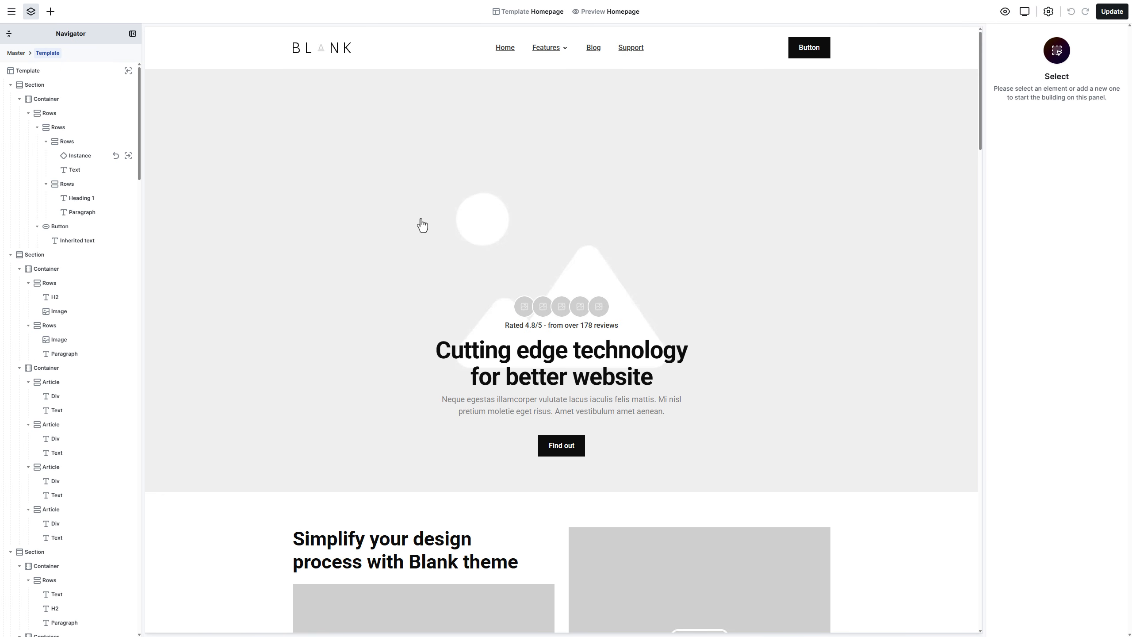
left_click(1049, 12)
Step: Add a Background colour variable 'Secondary' #F5F5EB, placed below Primary
left_click(1049, 30)
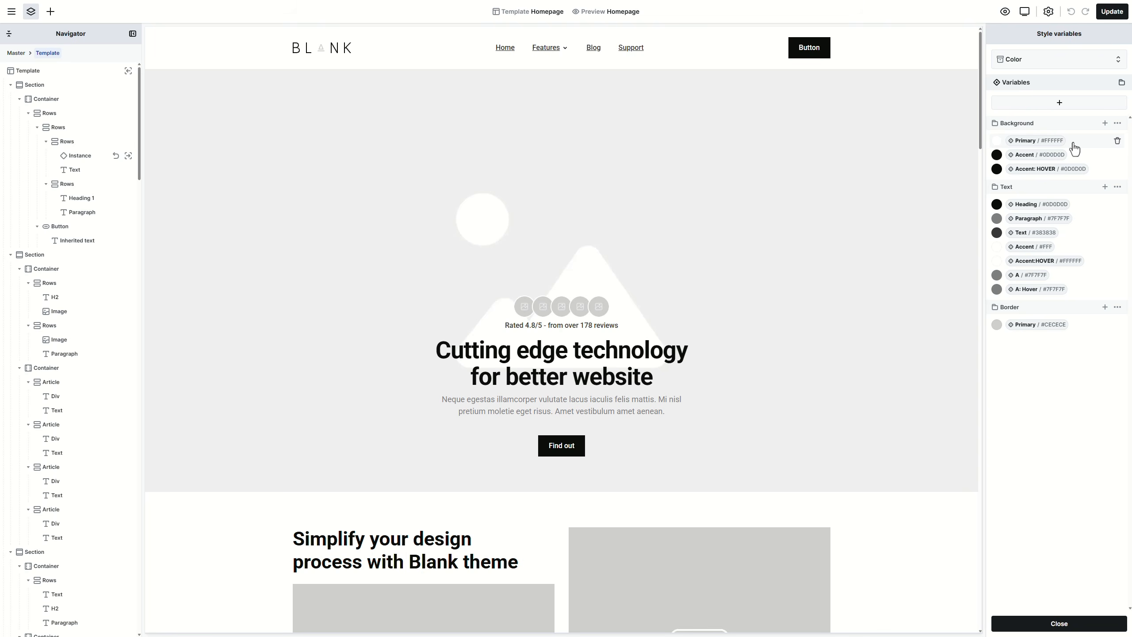
left_click(1105, 125)
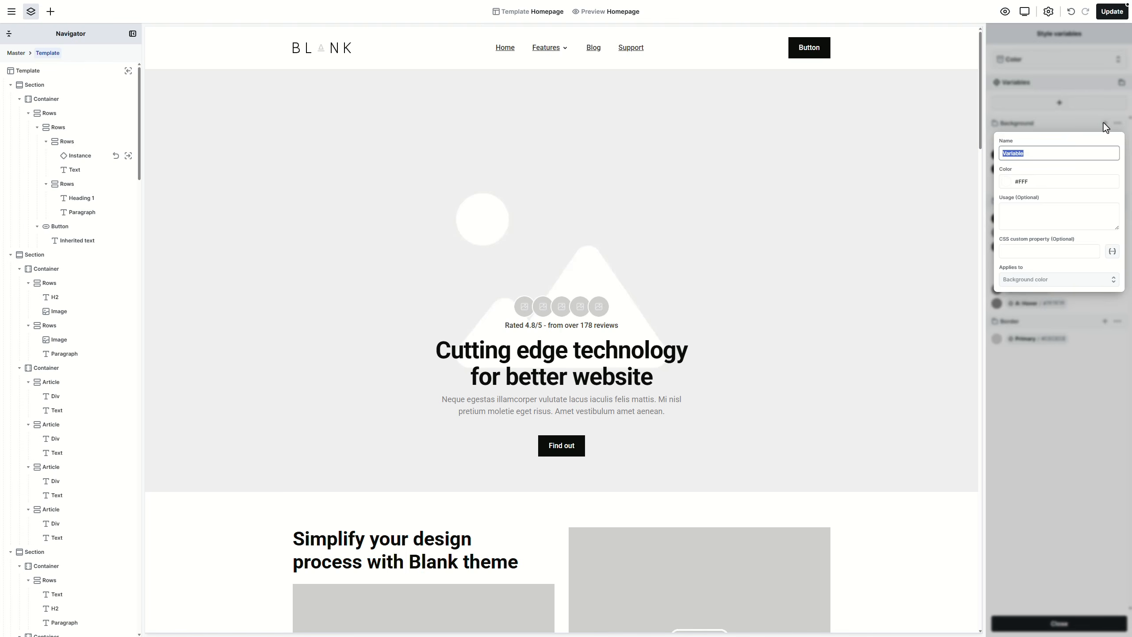
type("Secondary")
key("Tab")
type("#F5F5EB")
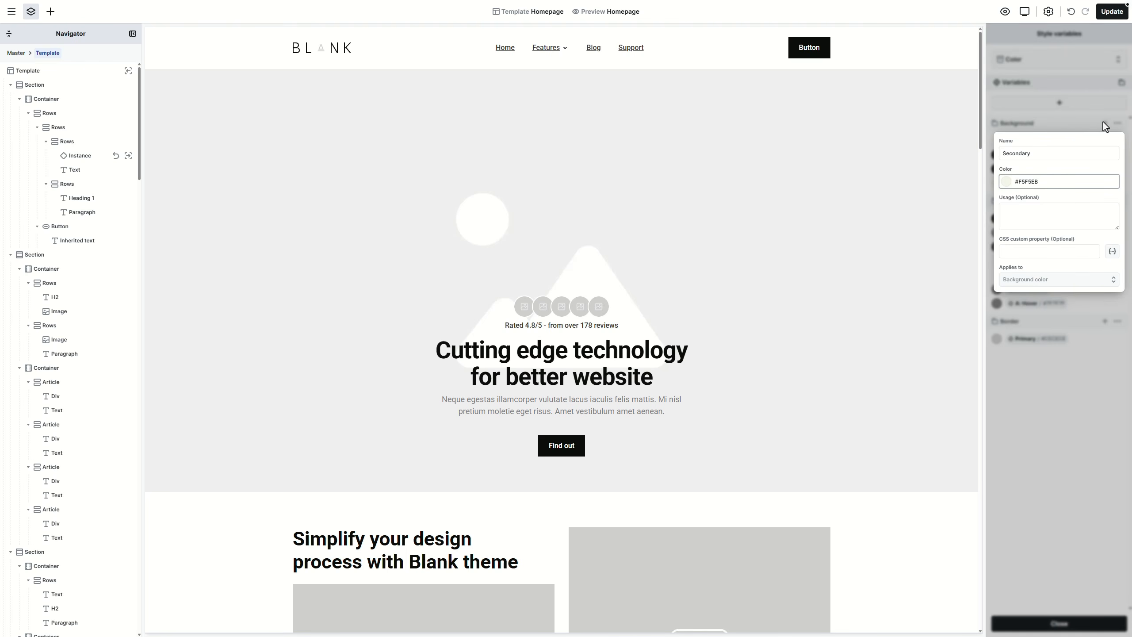
left_click(1043, 126)
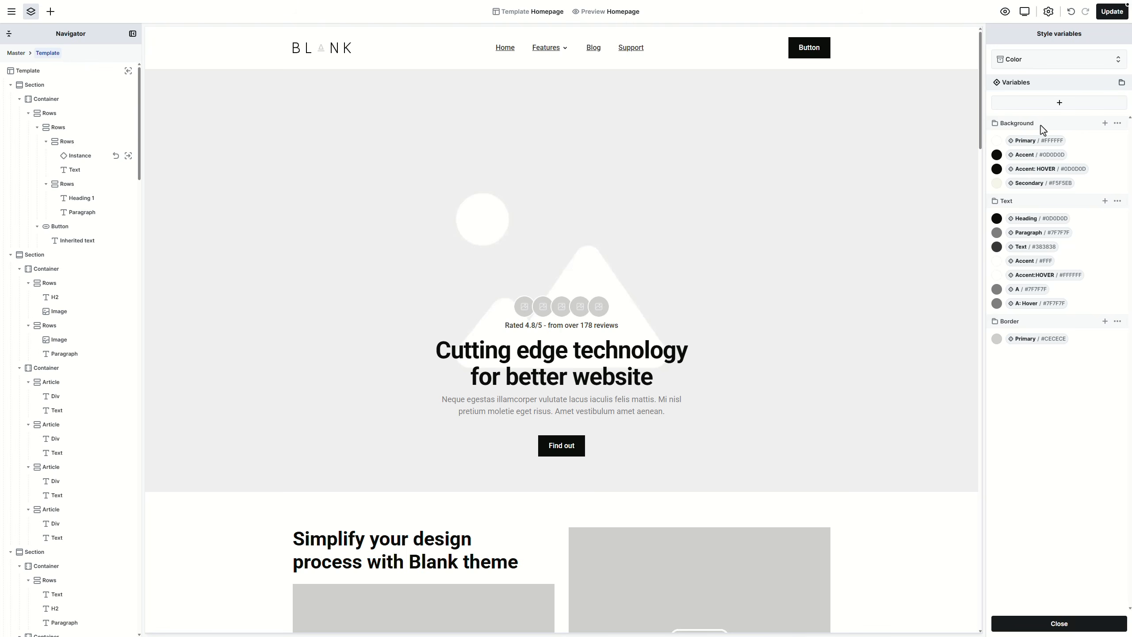
left_click_drag(1038, 184, 1041, 155)
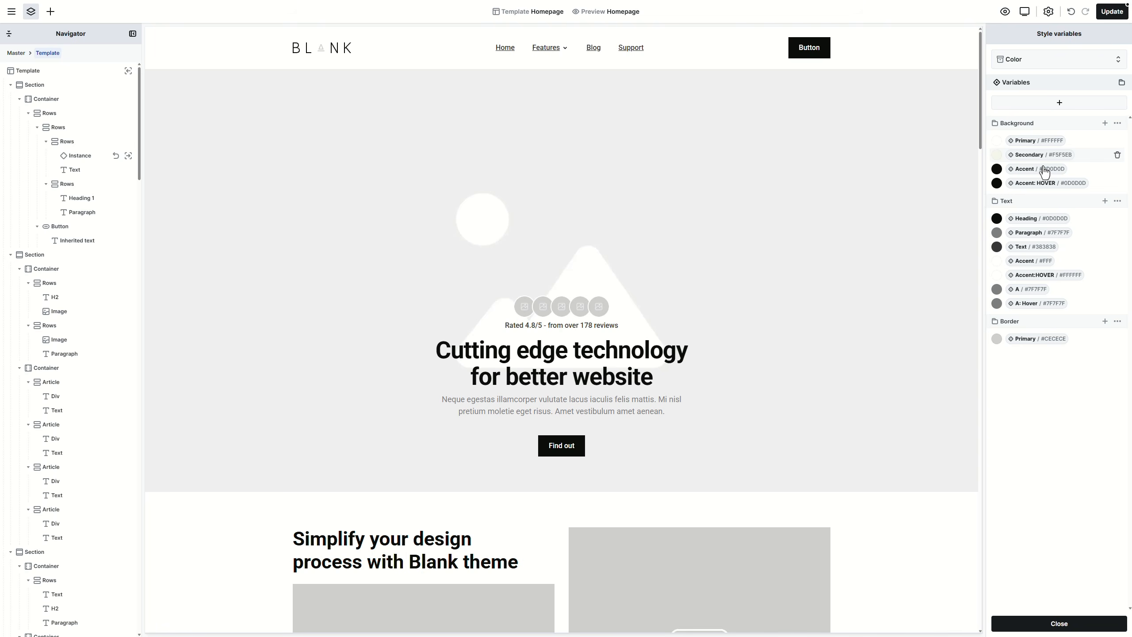
Step: Change the Background Accent colour to #DDE668
left_click(1044, 170)
double_click(1032, 229)
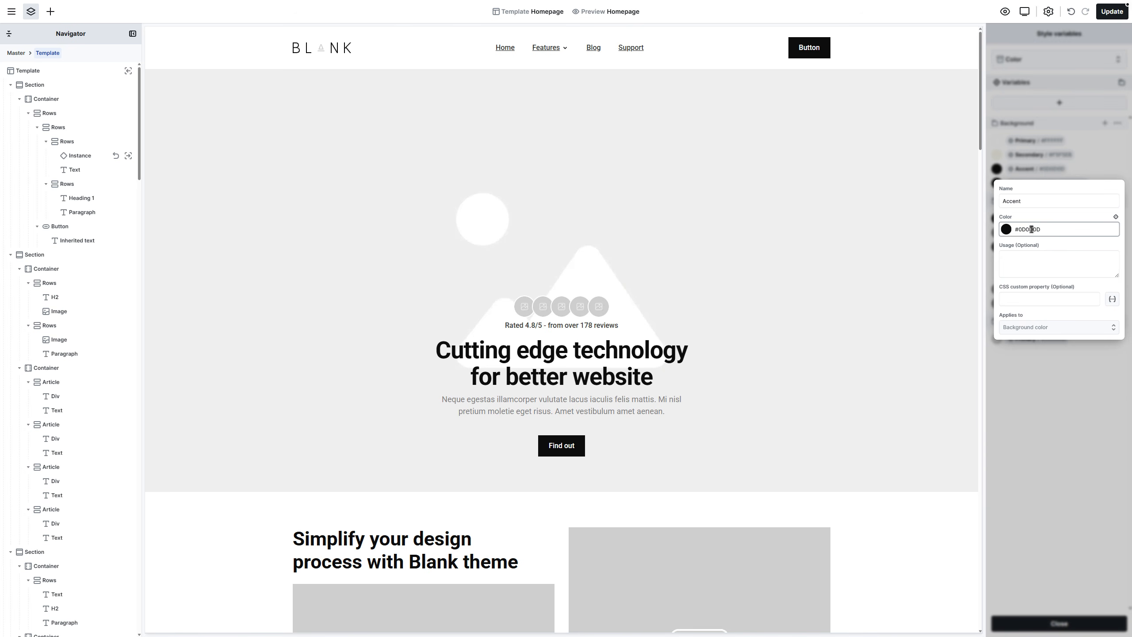
type("DDE668")
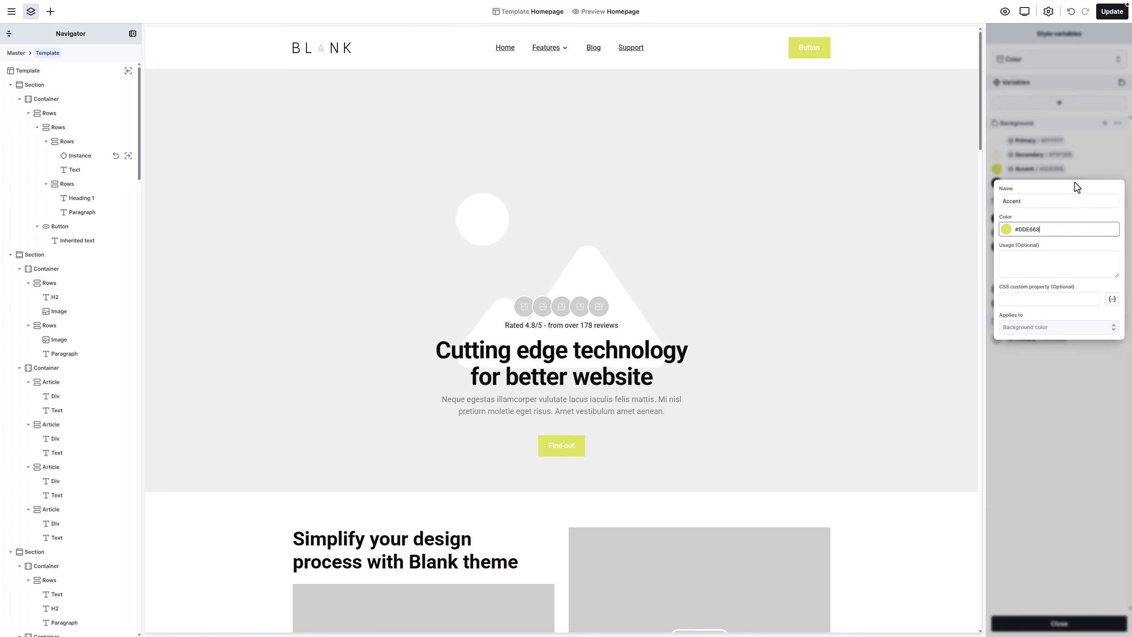
key("Return")
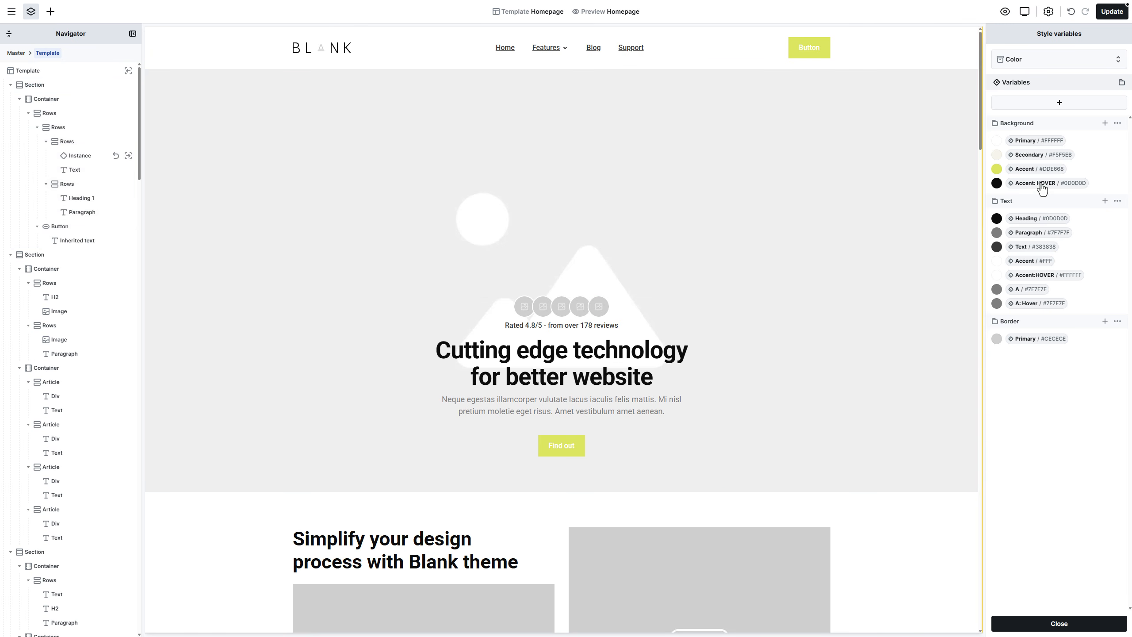
Step: Add a Background 'Accent 2' variable #F5F5EB, placed beneath Accent
left_click(1105, 125)
type("Accent 2")
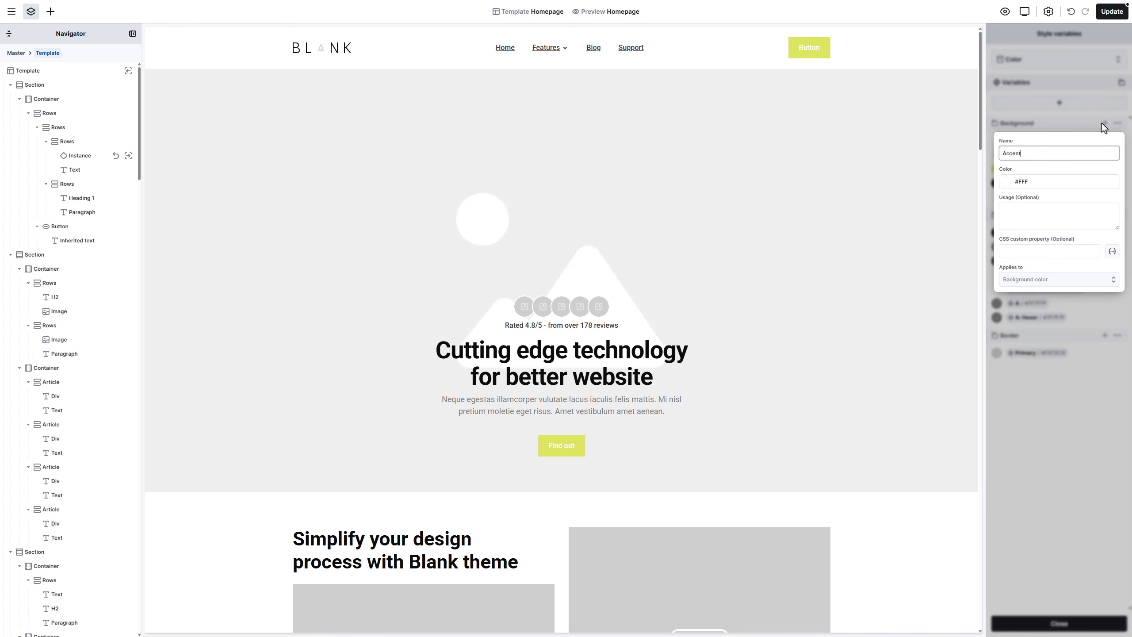
key("Tab")
type("#F5F5EB")
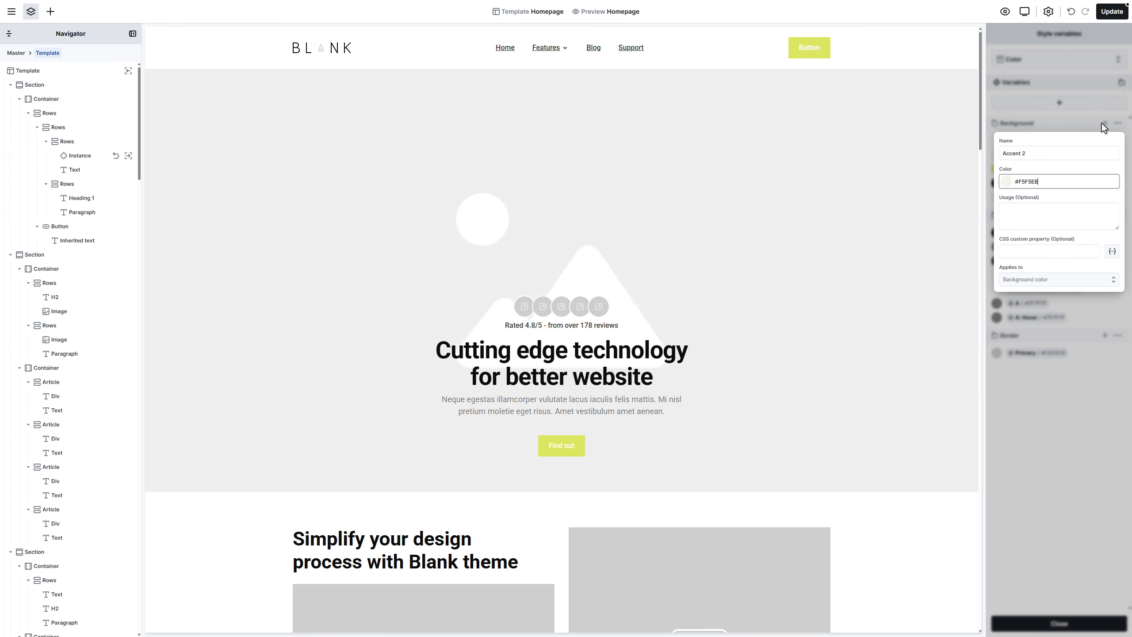
key("Return")
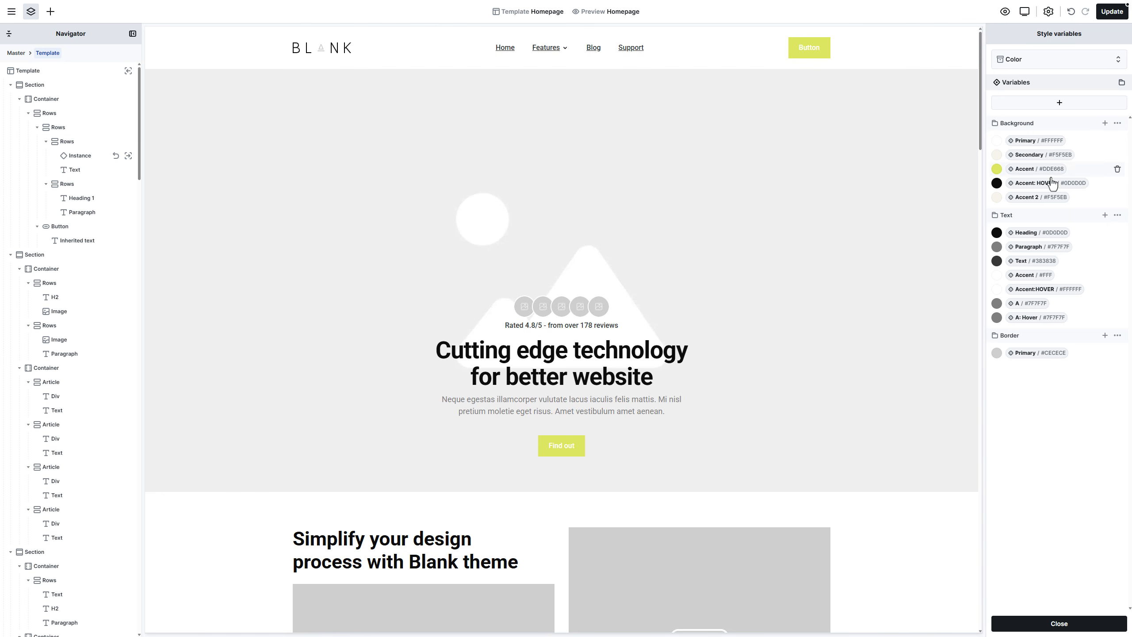
left_click_drag(1043, 199, 1047, 182)
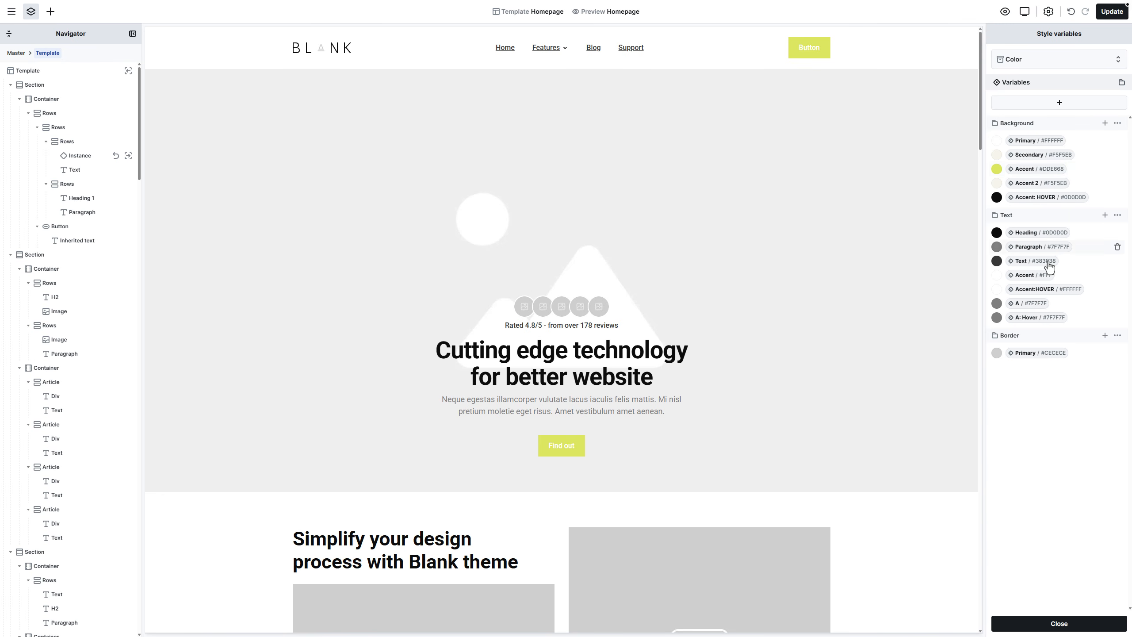
Step: Change the Text Accent colour from #FFF to #0D0D0D
left_click(1038, 275)
left_click(1021, 335)
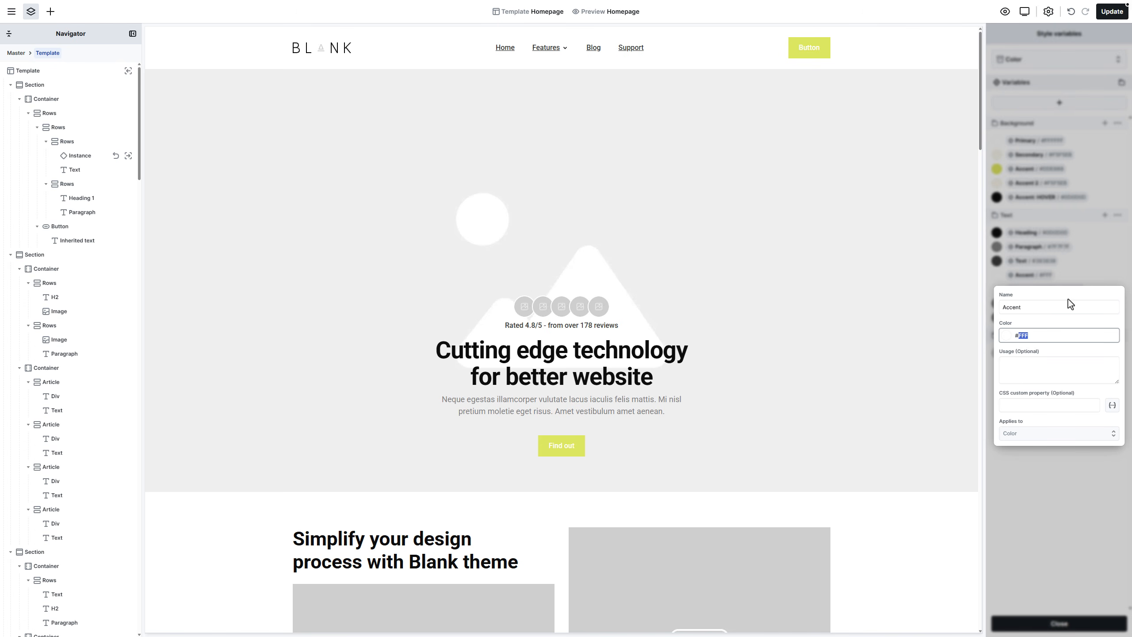
key("ctrl+a")
type("#0D0D0D")
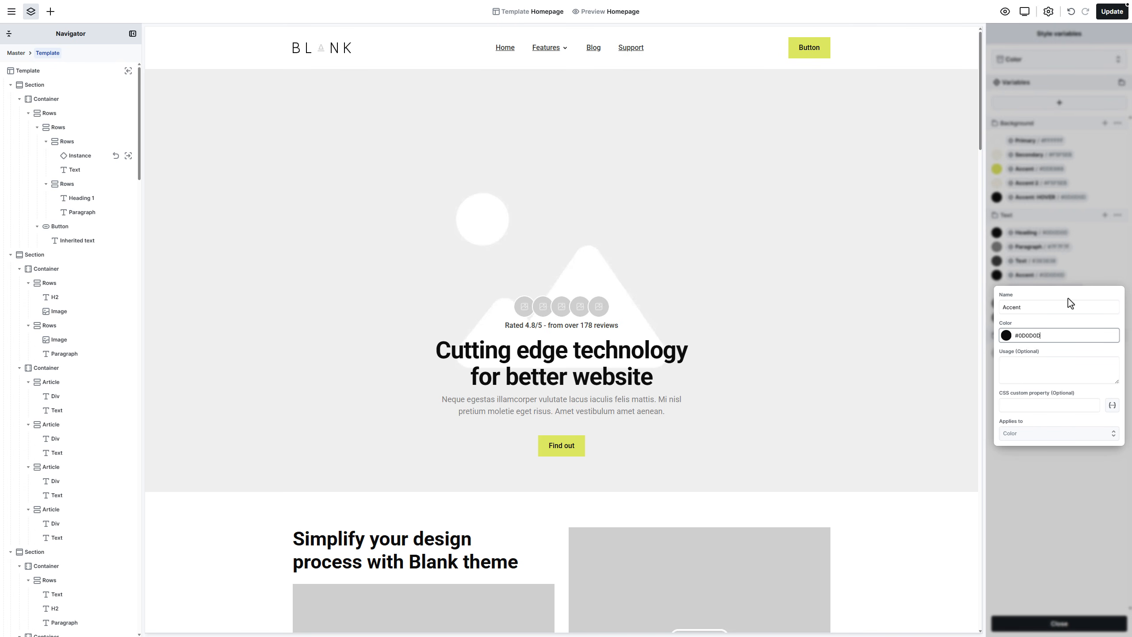
key("Return")
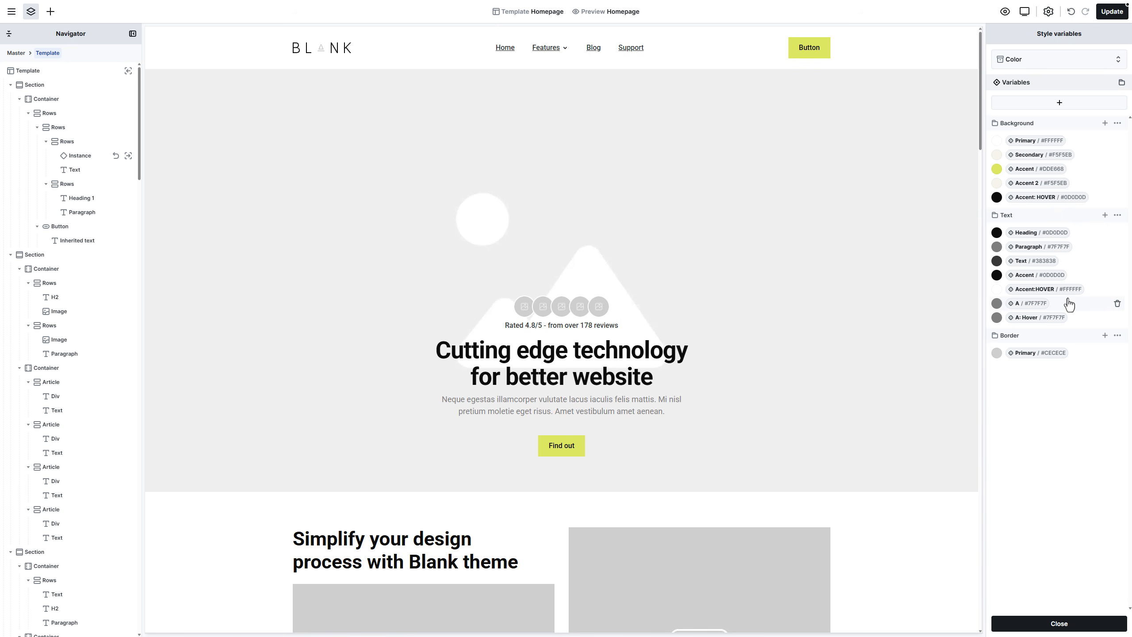
Step: Add a Text 'Accent 2' variable #0D0D0D, placed beneath Accent
left_click(1105, 215)
type("Accent 2")
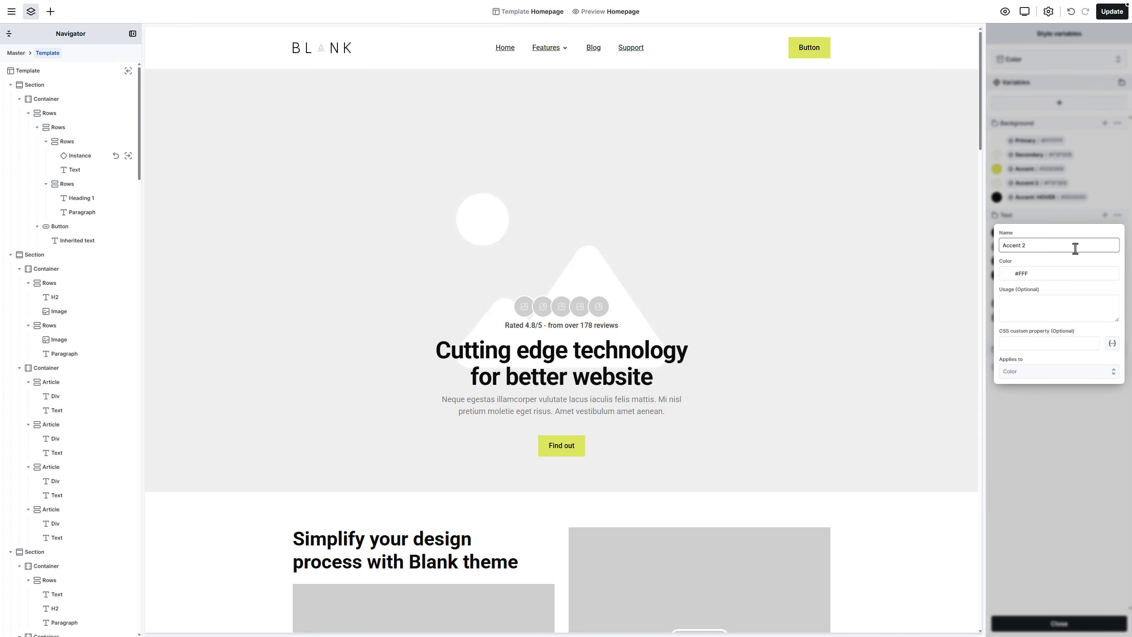
key("Tab")
type("#0D0D0D")
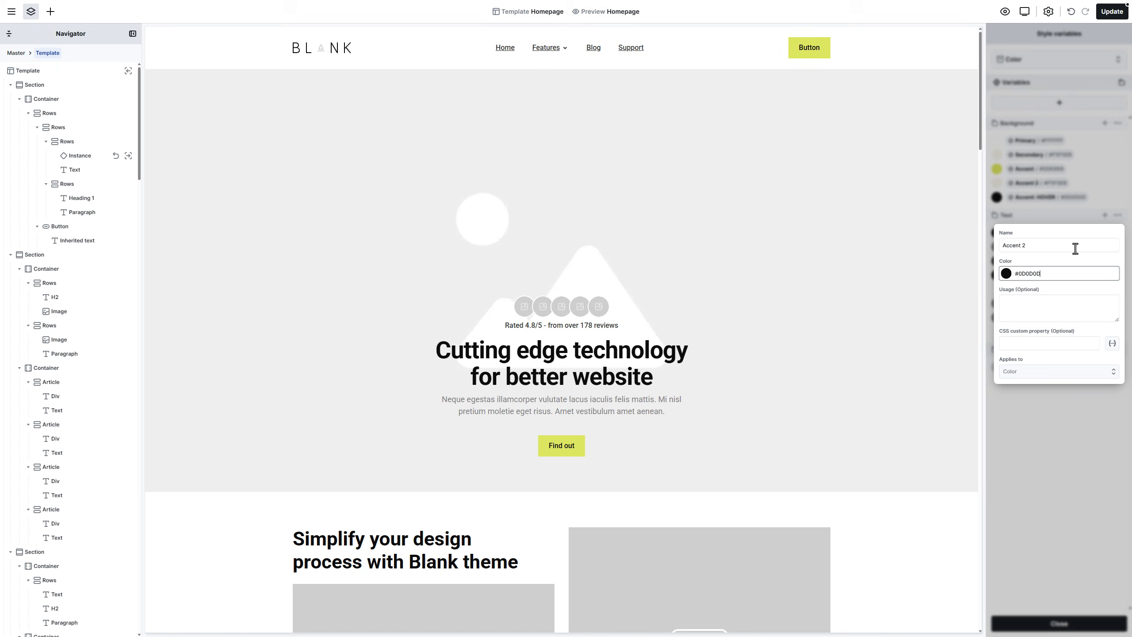
key("Return")
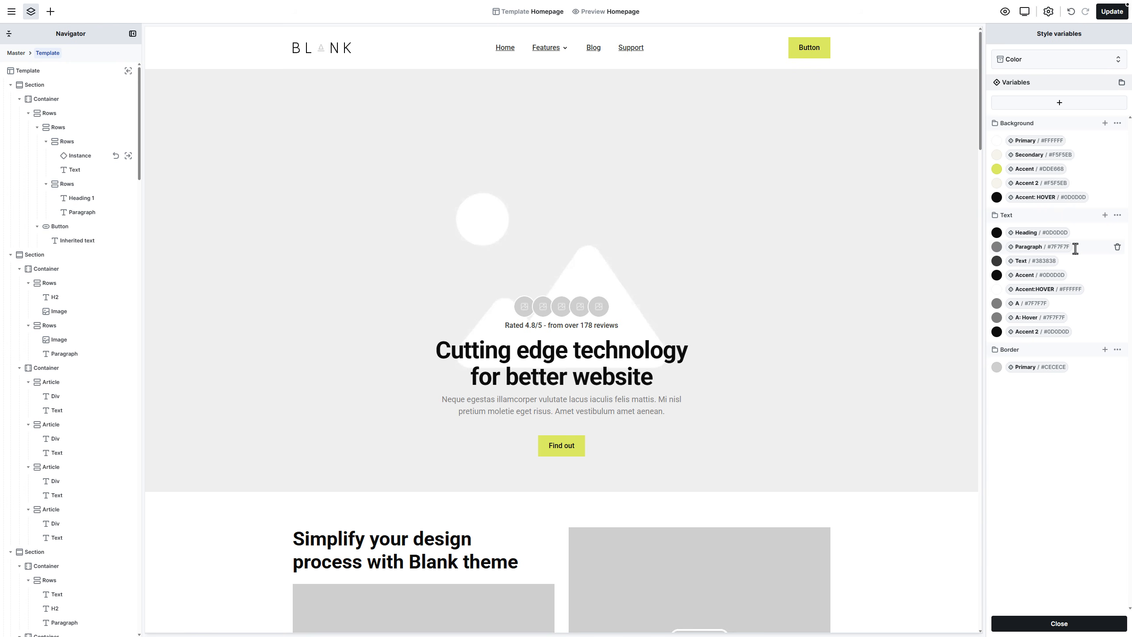
left_click_drag(1044, 332, 1049, 289)
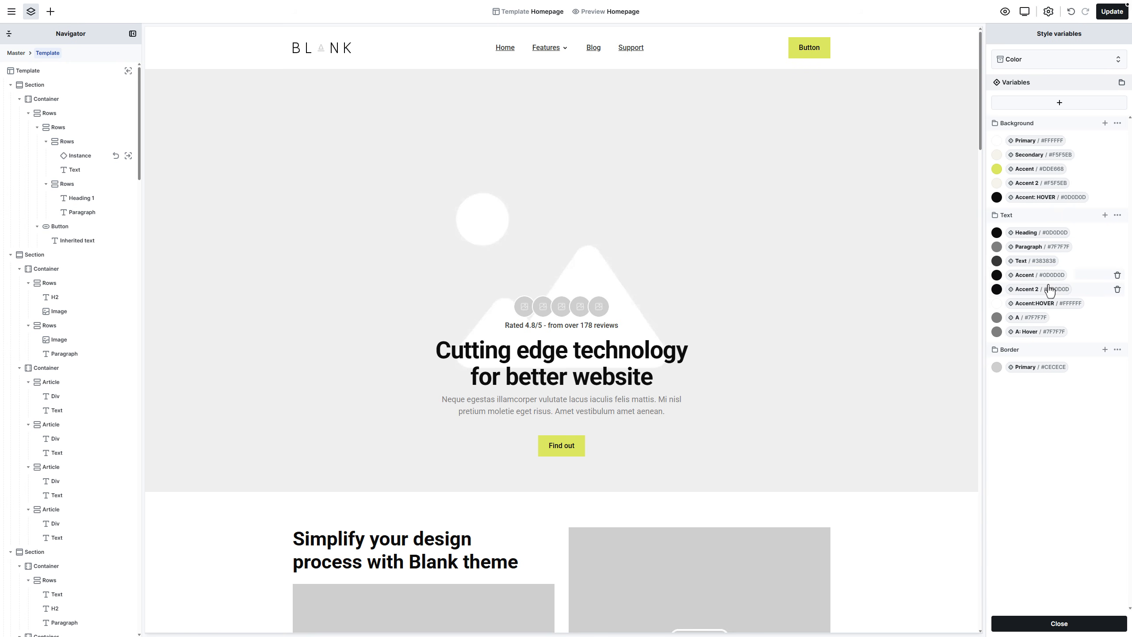
Step: Change the Text A: Hover colour from #7F7F7F to #DDE668
left_click(1051, 333)
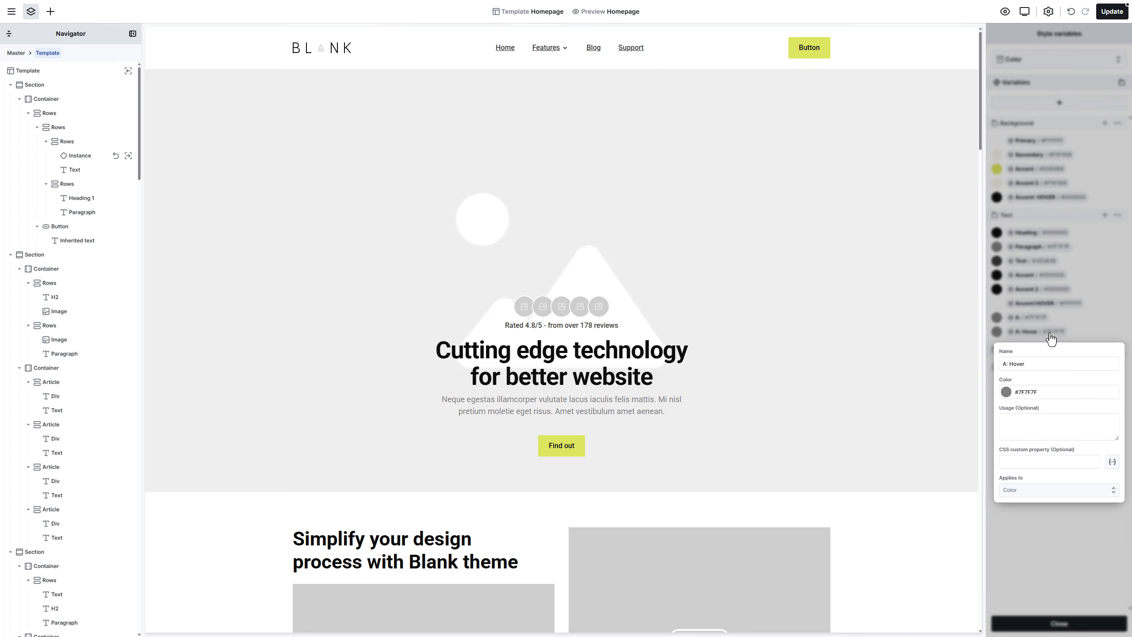
left_click(1030, 392)
key("ctrl+a")
type("#DDE668")
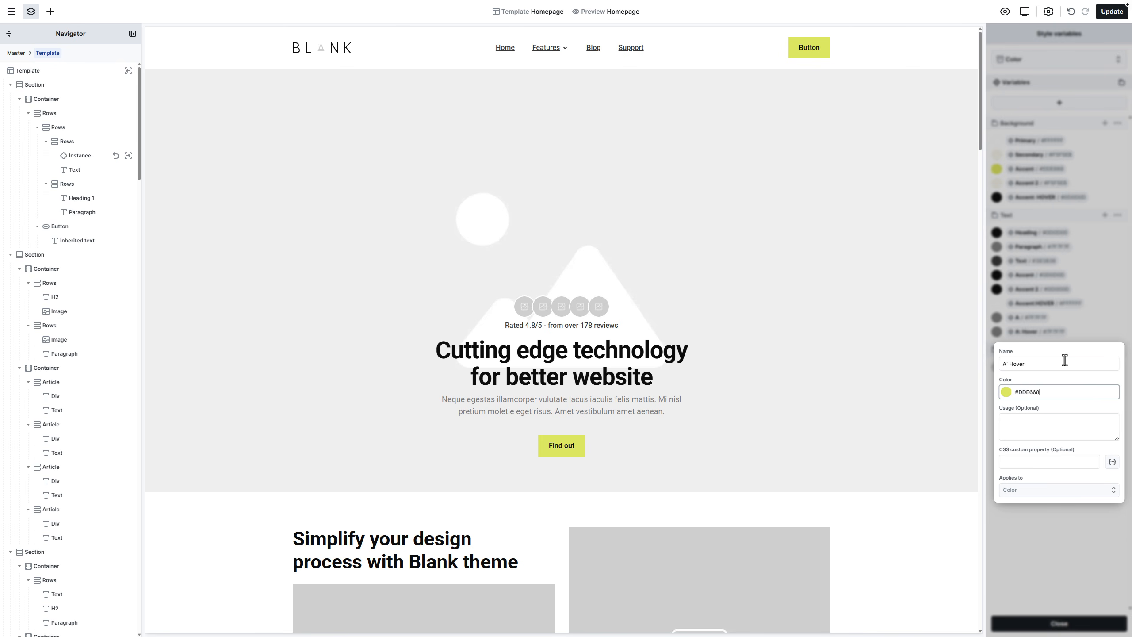
key("Return")
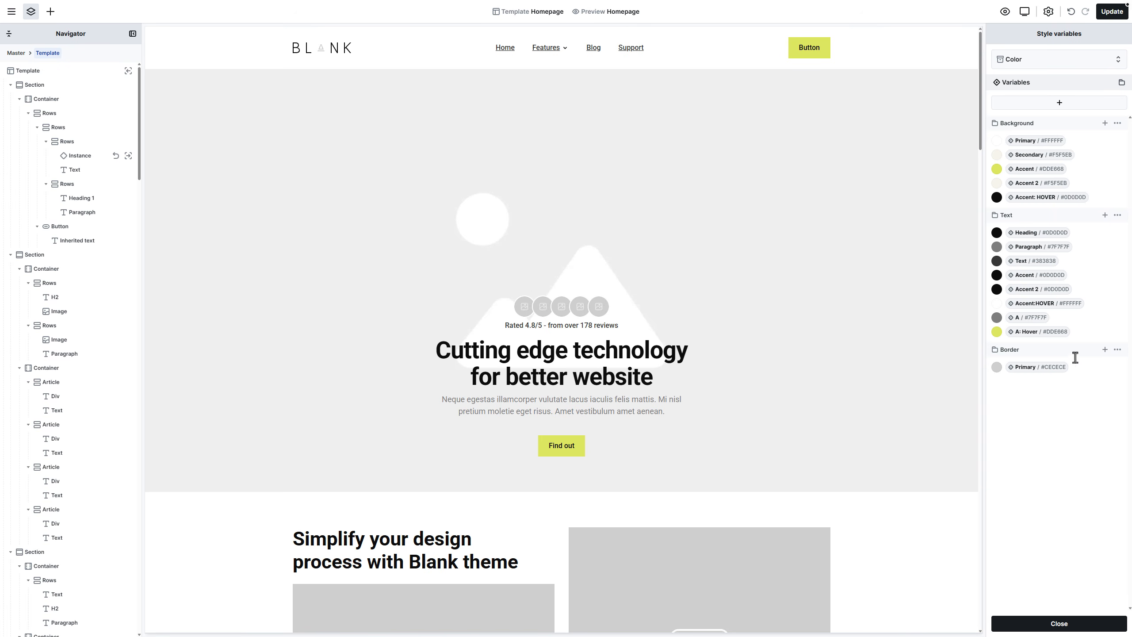
Step: Add a Border 'Secondary' colour variable of #0D0D0D
left_click(1105, 351)
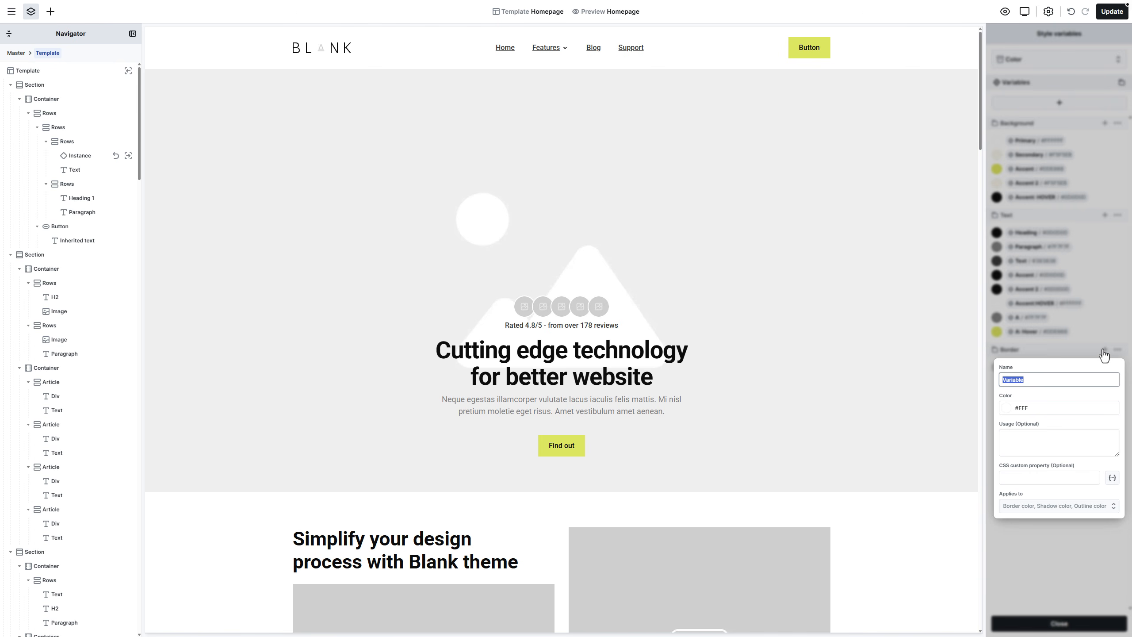
type("Secondary")
key("Tab")
type("#0D0D0D")
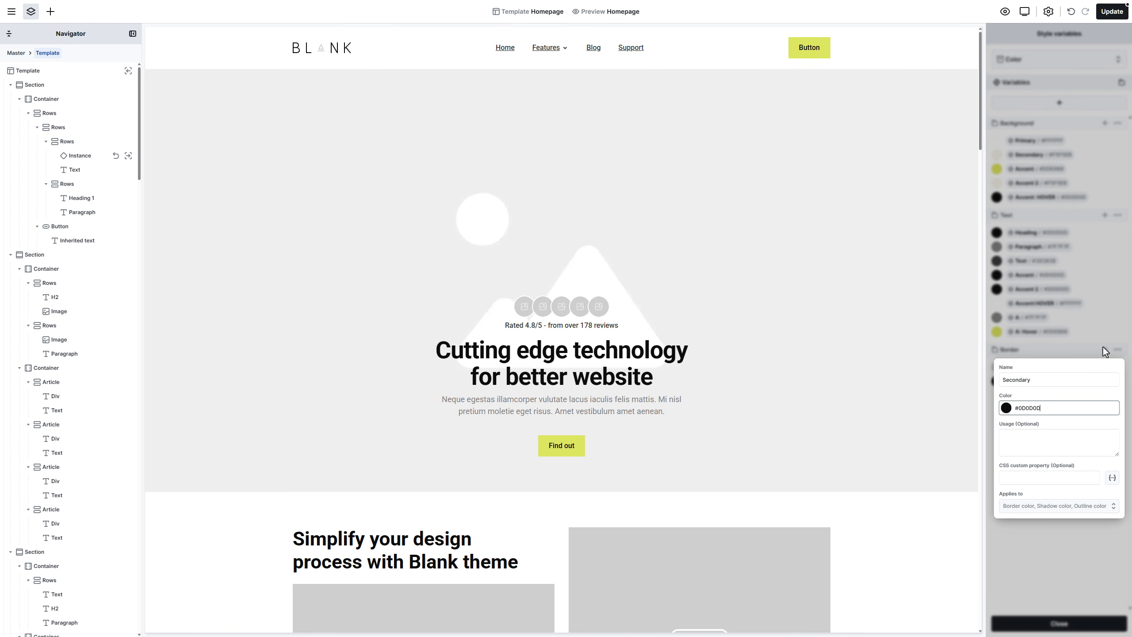
key("Return")
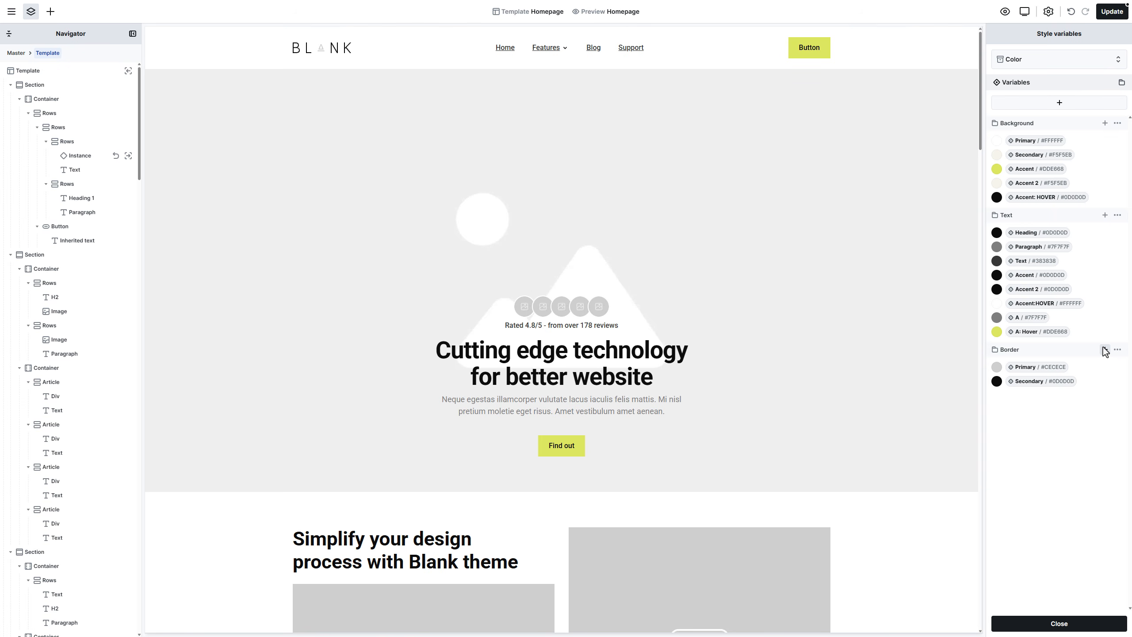
Step: Create a font-family variable named 'Heading' using Poppins
left_click(1064, 69)
left_click(1057, 96)
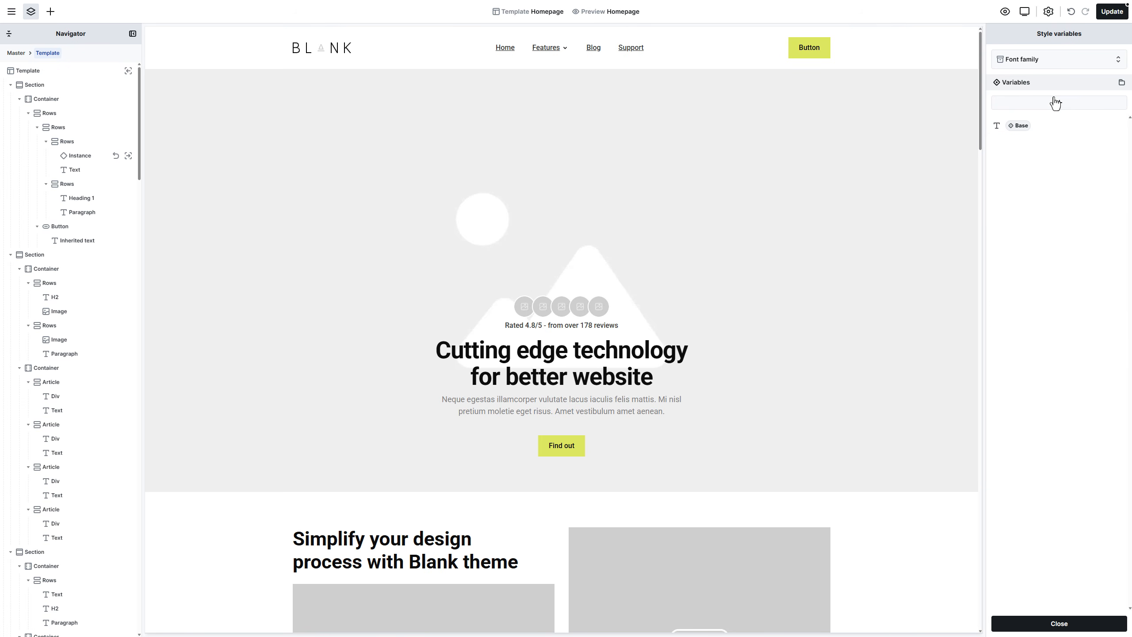
left_click(1044, 110)
type("Heading")
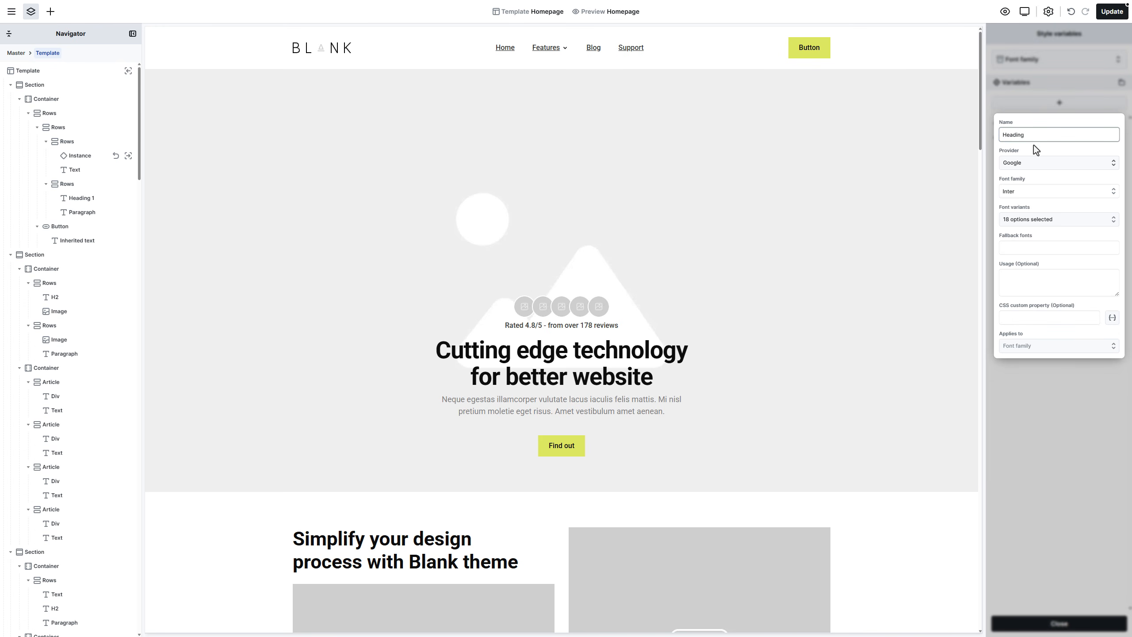
left_click(1021, 193)
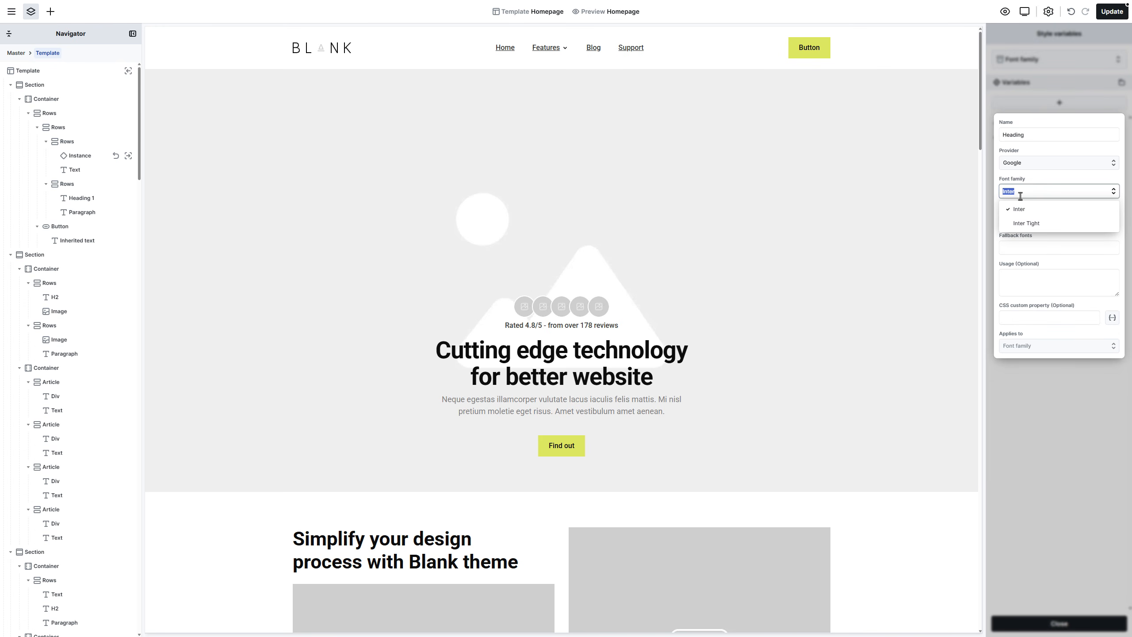
type("Popp")
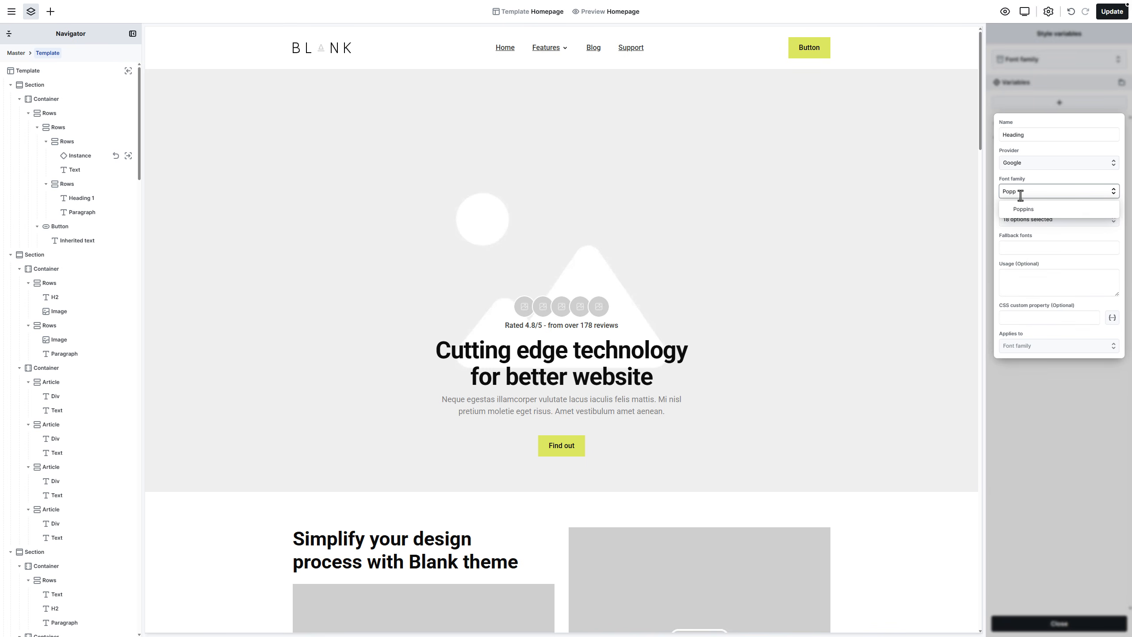
left_click(1023, 209)
Step: Keep six Poppins weights, save the Heading variable and update the template
left_click(1025, 220)
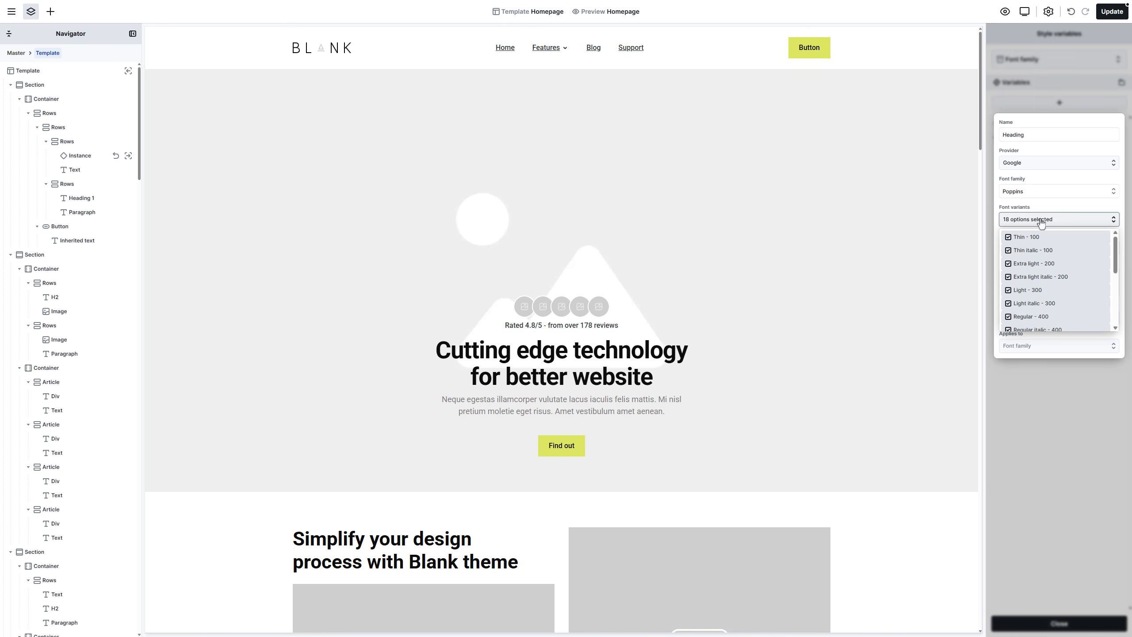
left_click(1033, 306)
left_click(1034, 317)
scroll(1033, 313, "down", 2)
left_click(1033, 243)
left_click(1034, 256)
left_click(1034, 269)
left_click(1034, 283)
left_click(1034, 296)
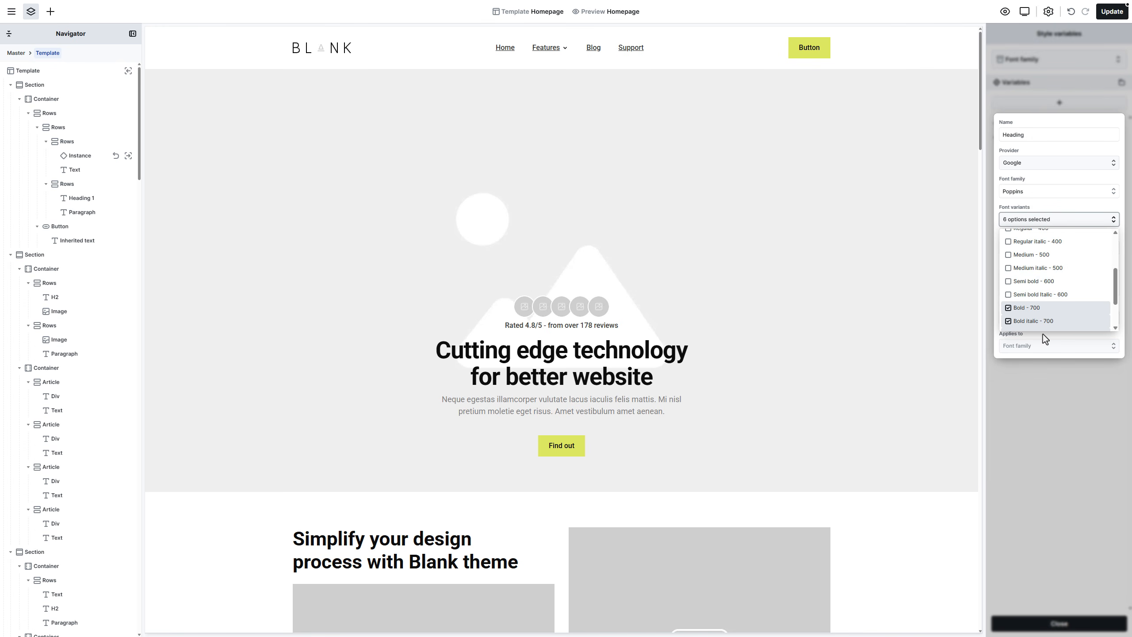
left_click(1043, 335)
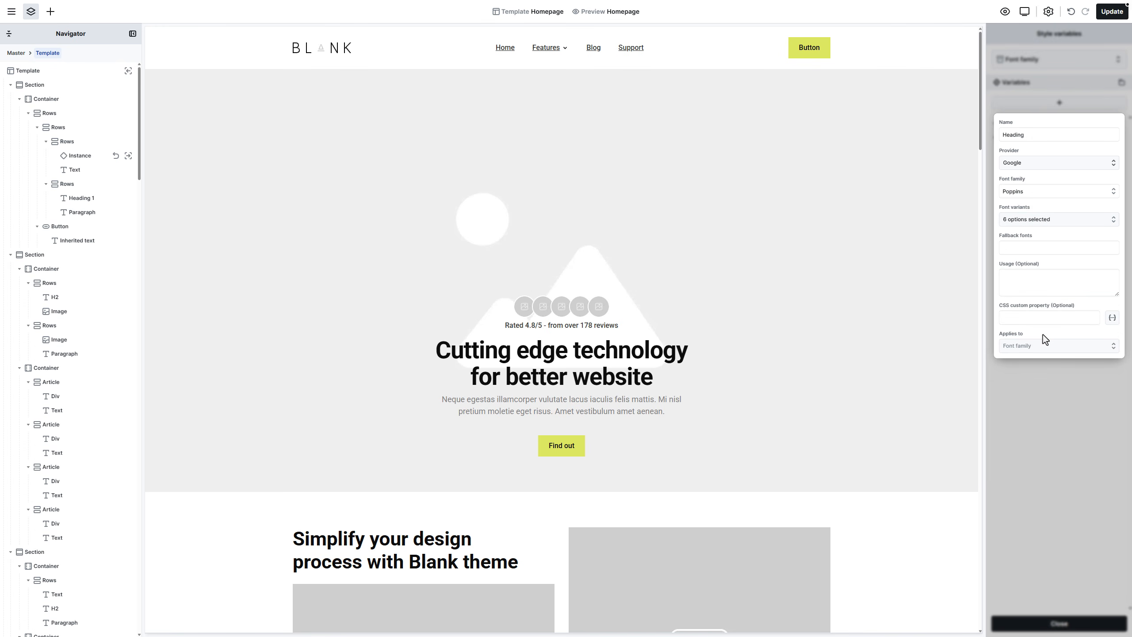
left_click(1048, 372)
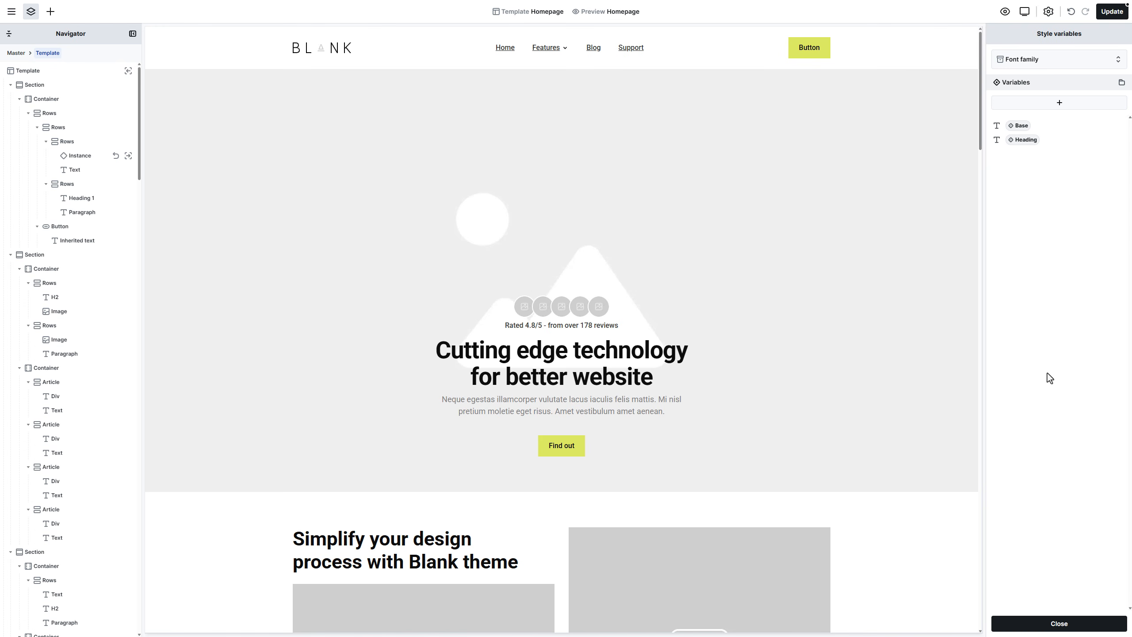
left_click(1113, 17)
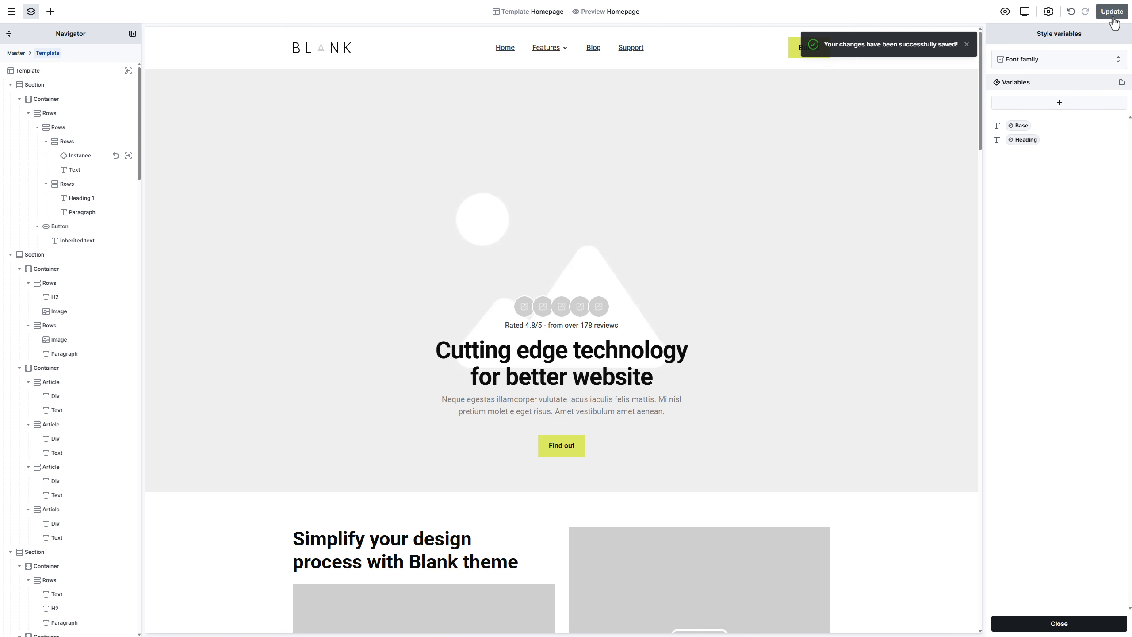
left_click(968, 214)
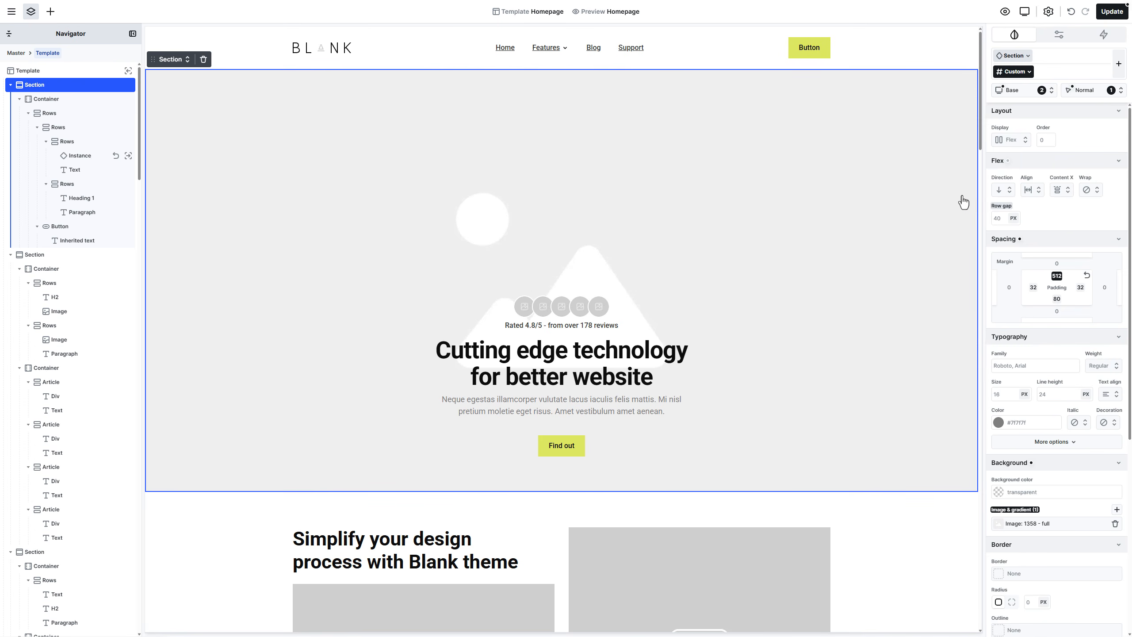
Step: Duplicate the hero heading
left_click(605, 355)
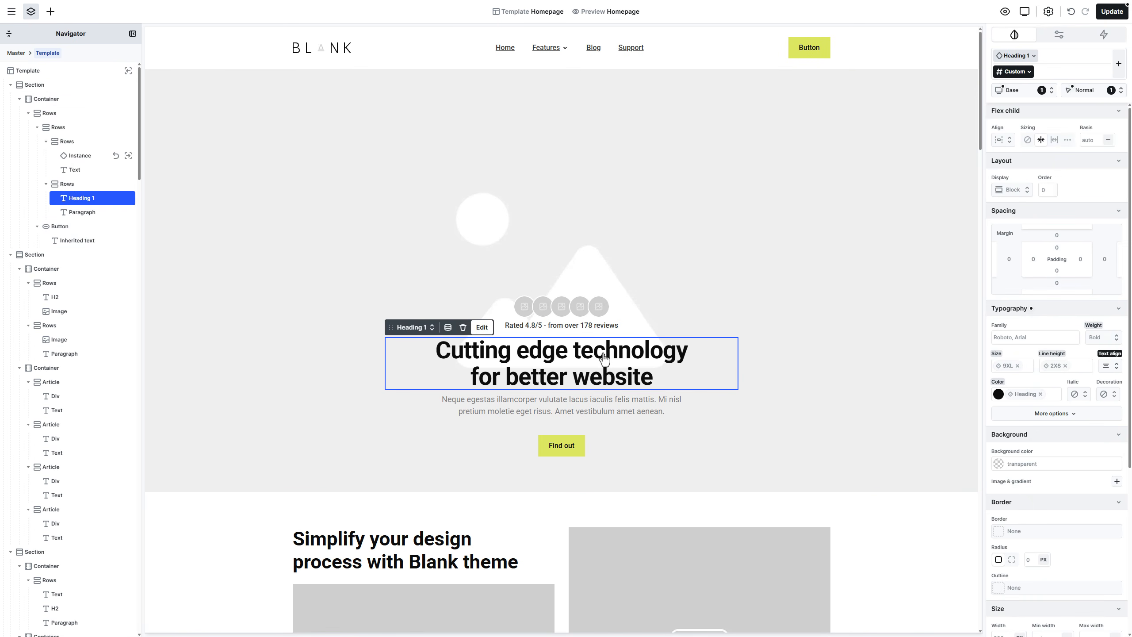
right_click(604, 355)
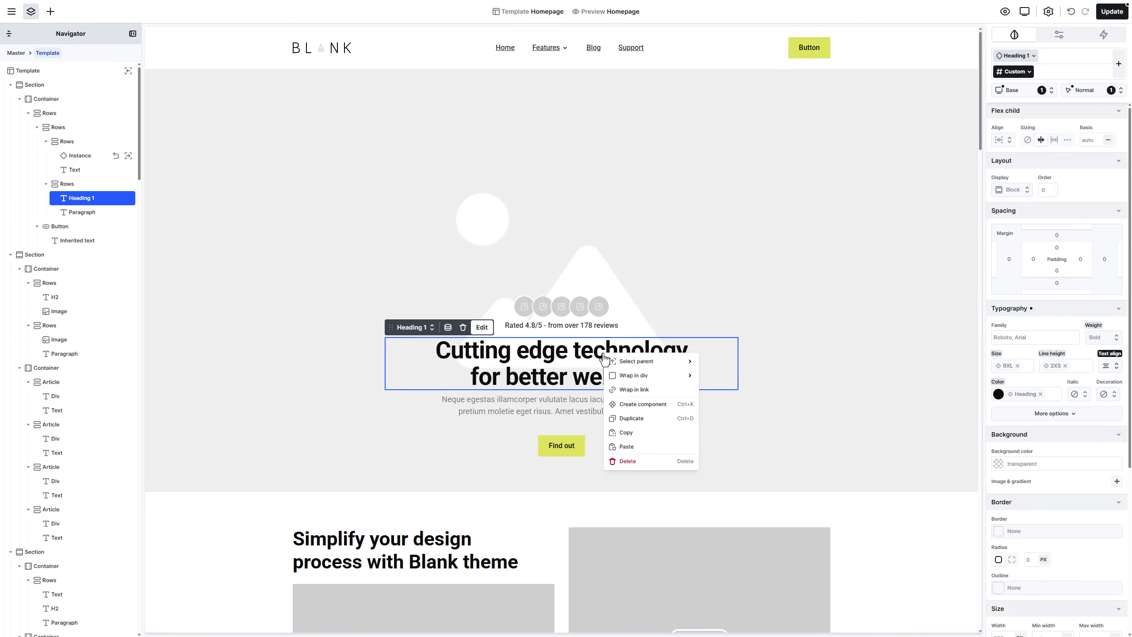
left_click(652, 419)
Step: Duplicate the Find out button and put both copies side by side in centred columns
right_click(581, 503)
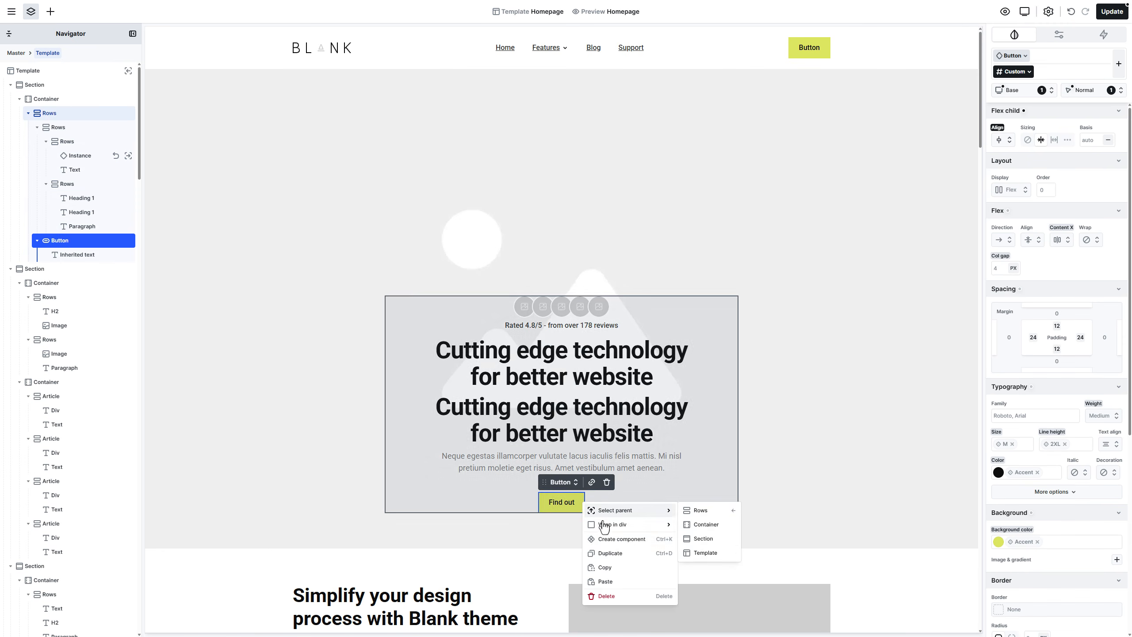
left_click(623, 558)
right_click(577, 509)
mouse_move(665, 531)
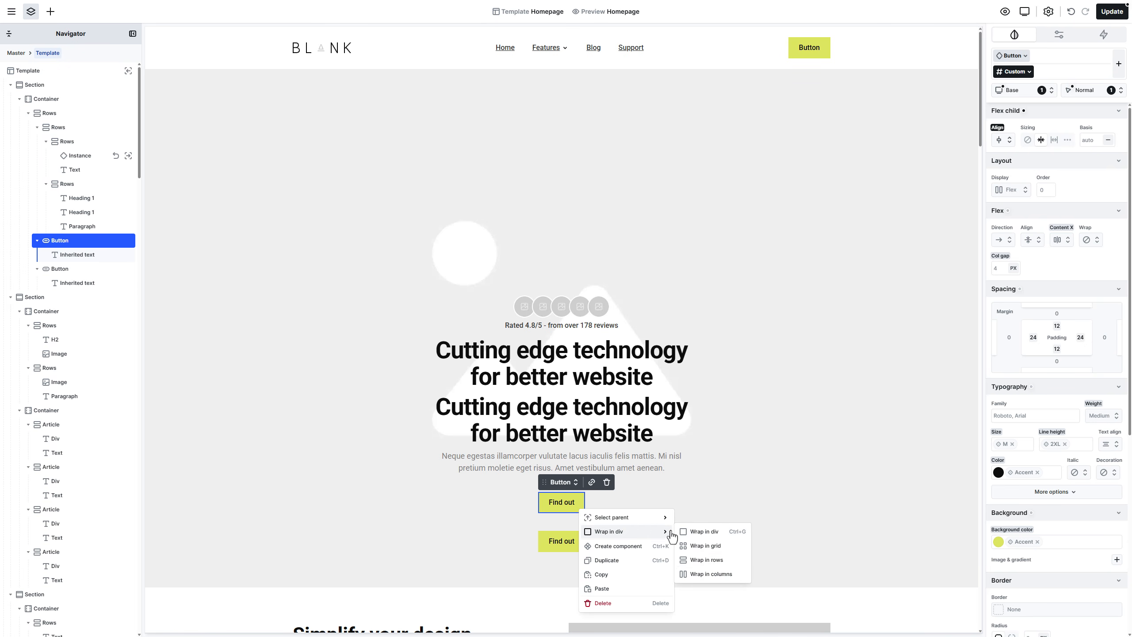
left_click(711, 574)
left_click_drag(578, 548, 573, 509)
left_click(652, 509)
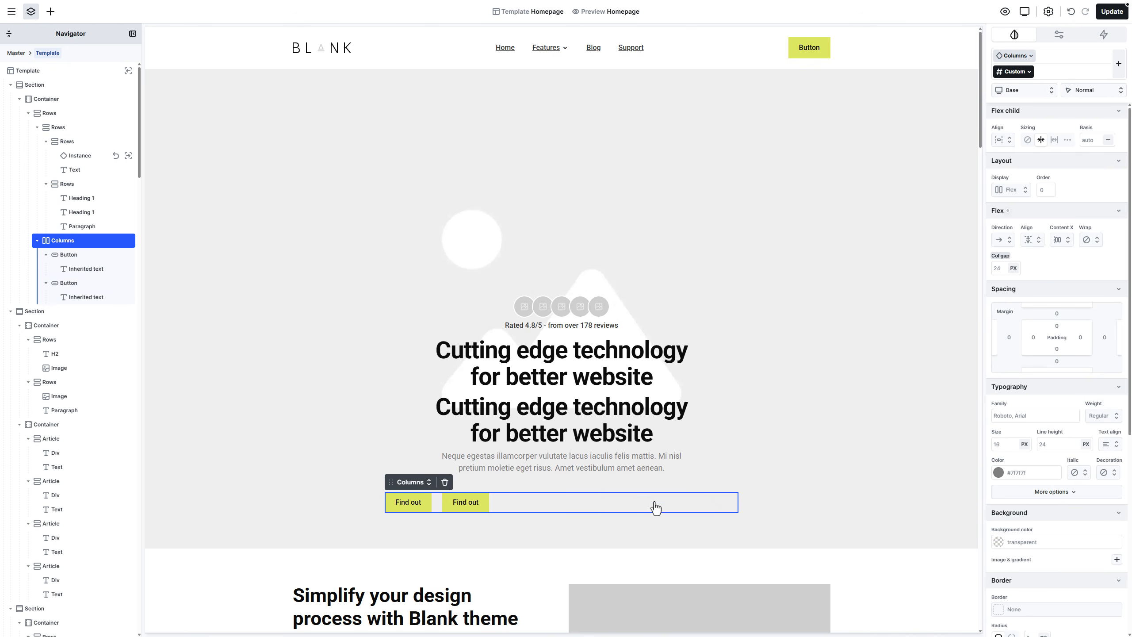
left_click(1010, 141)
left_click(1021, 186)
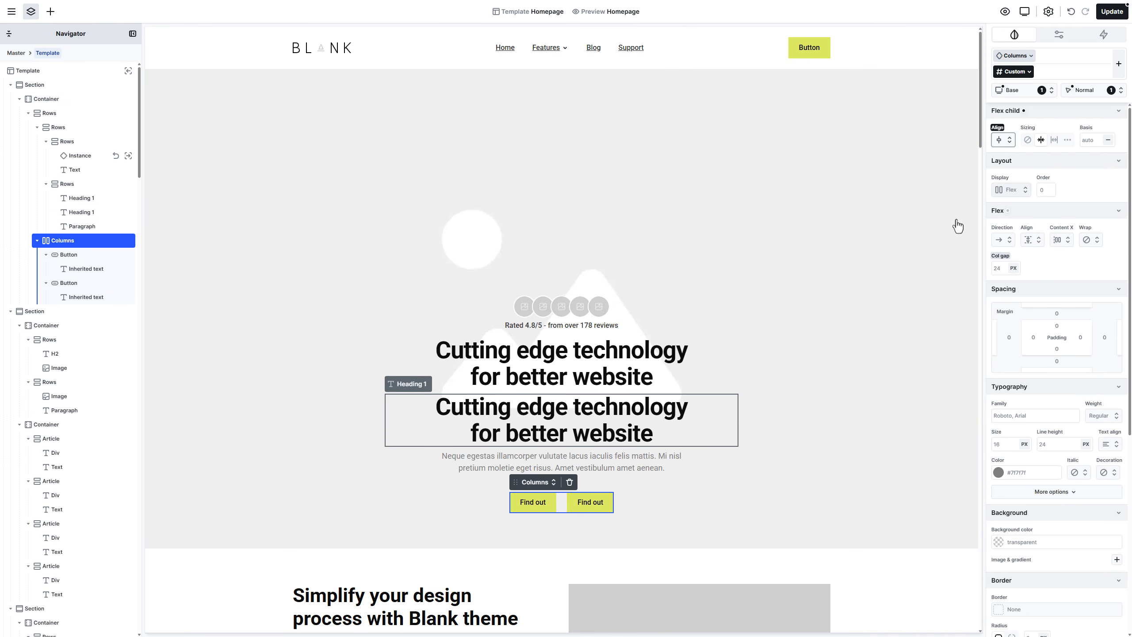
left_click(590, 314)
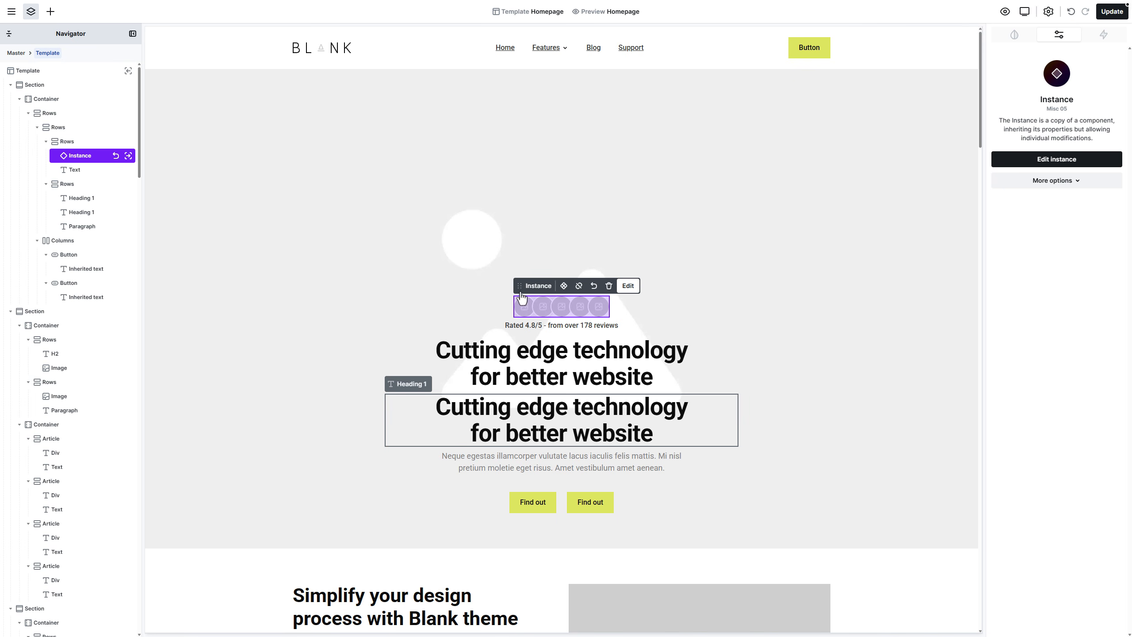
Step: Insert the Misc 01 star-rating part and delete the avatar-circle row
left_click(50, 11)
left_click(68, 80)
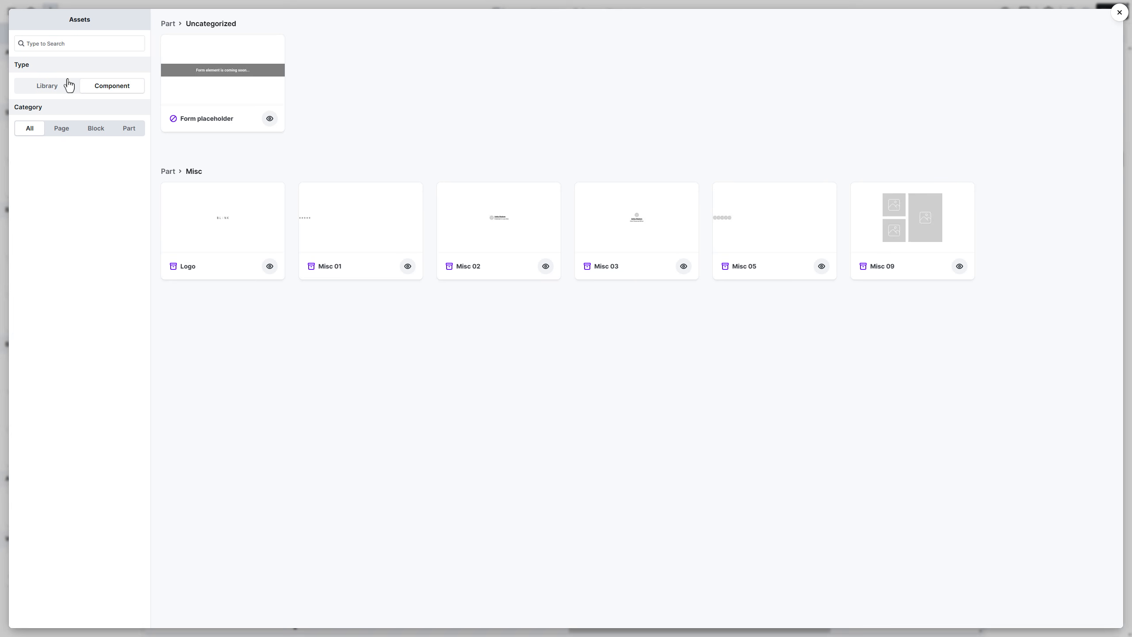
left_click(365, 241)
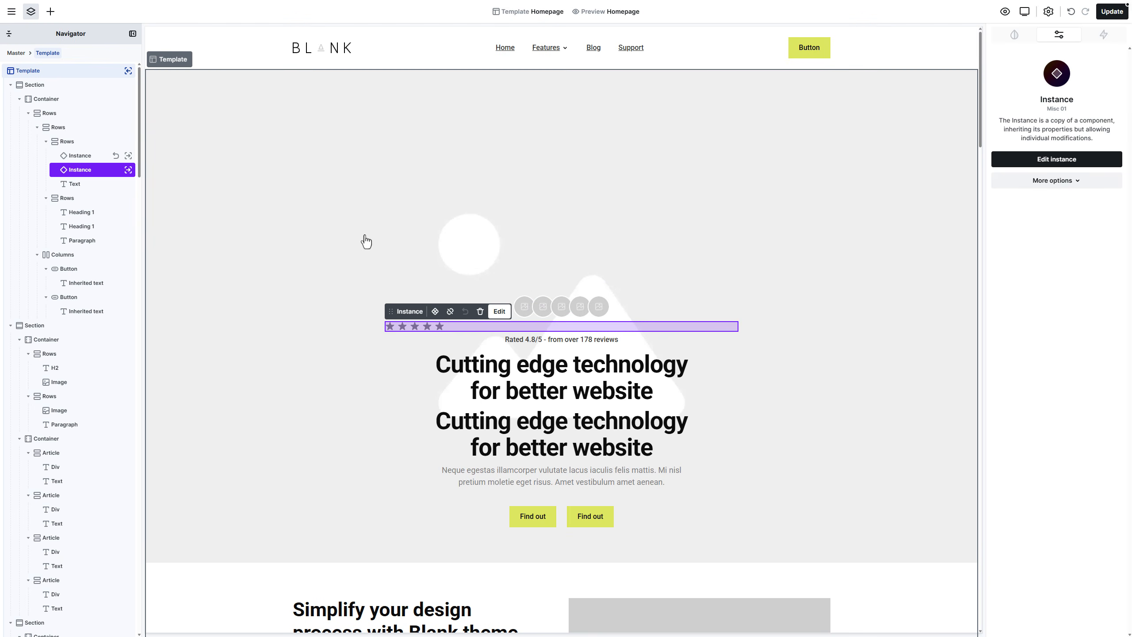
right_click(98, 157)
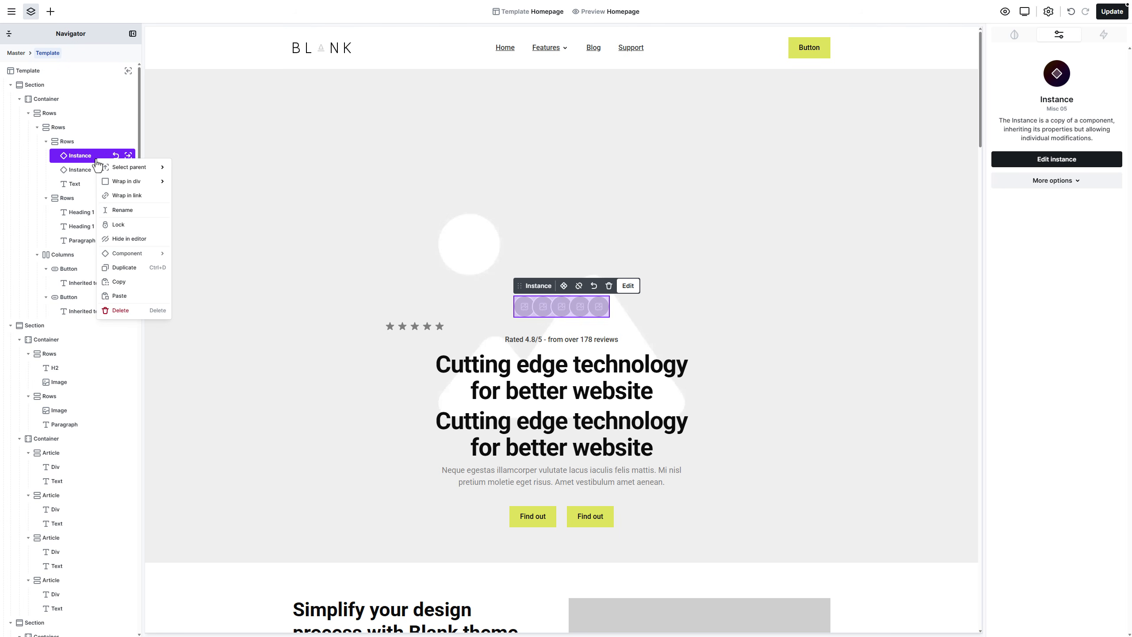
left_click(129, 311)
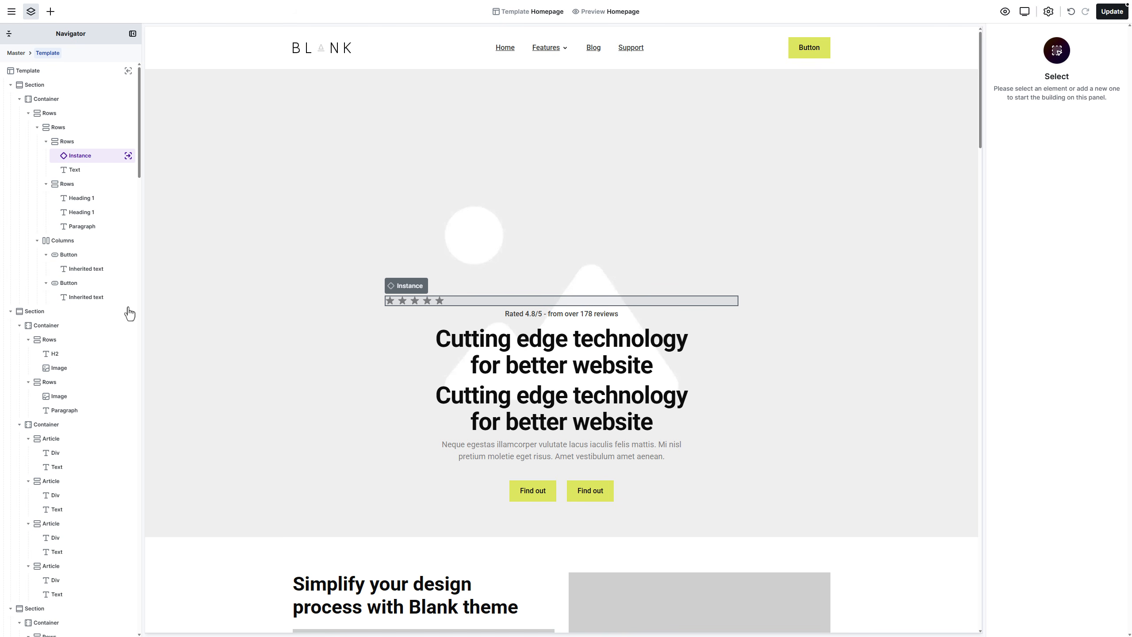
Step: Lay out the stars and 'Rated 4.8/5' text as centred columns, vertically aligned
left_click(89, 142)
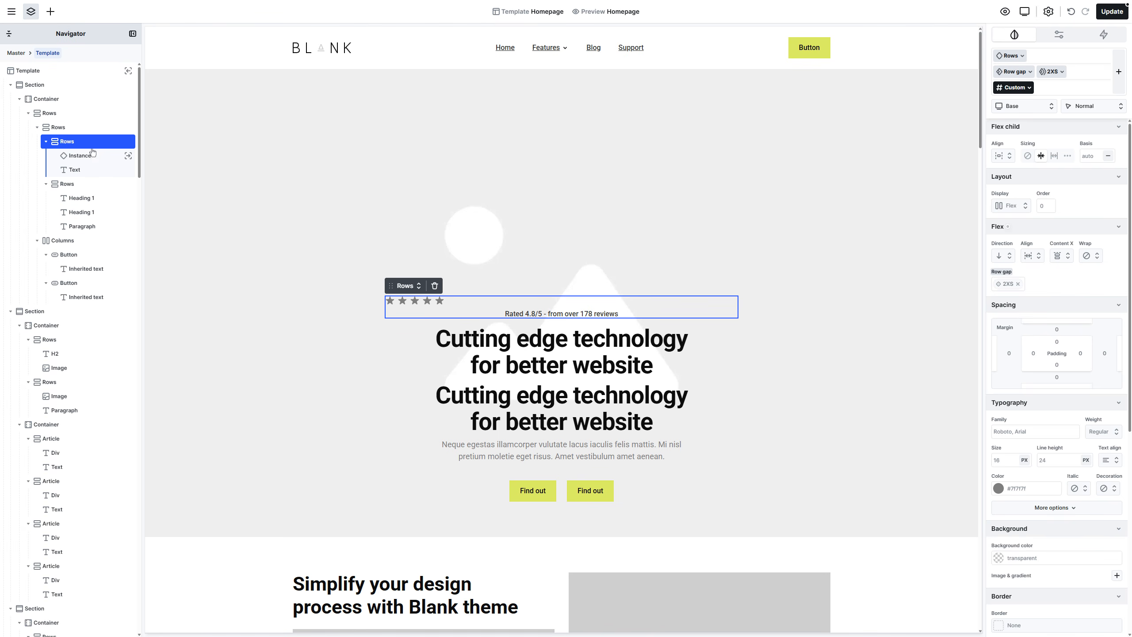
left_click_drag(391, 286, 768, 290)
left_click(796, 288)
left_click(793, 332)
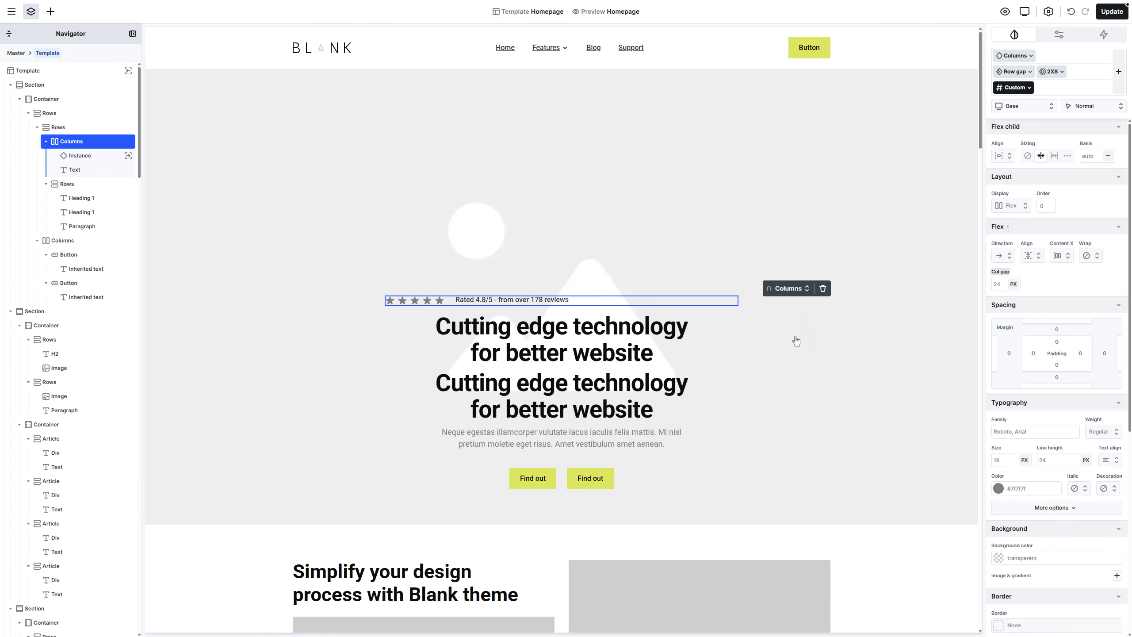
left_click(1003, 156)
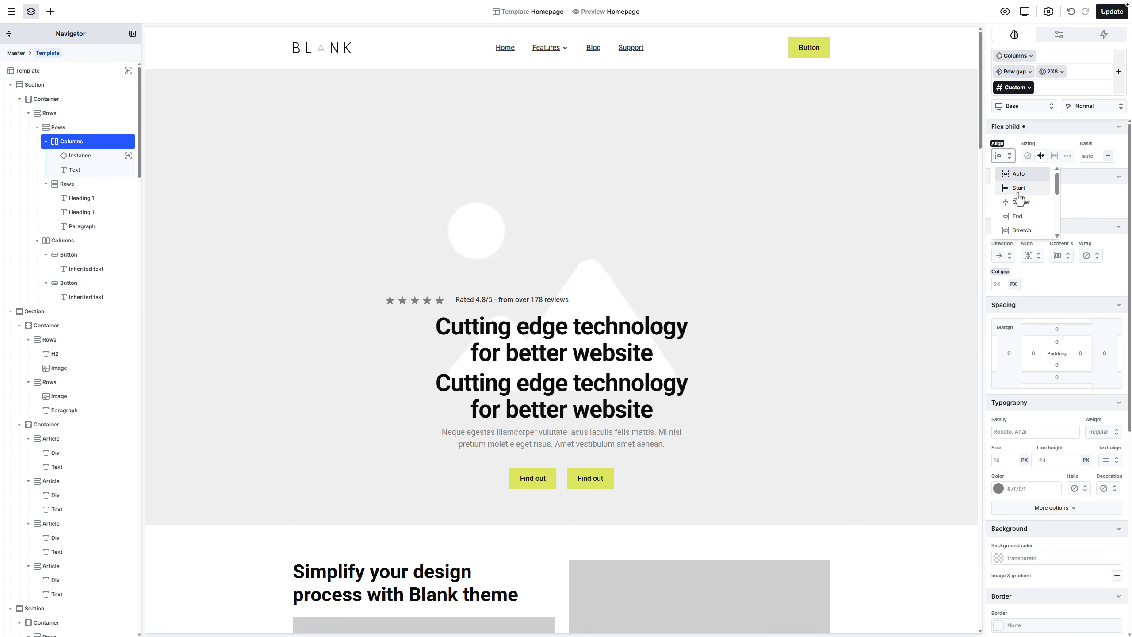
left_click(1008, 196)
left_click(1036, 260)
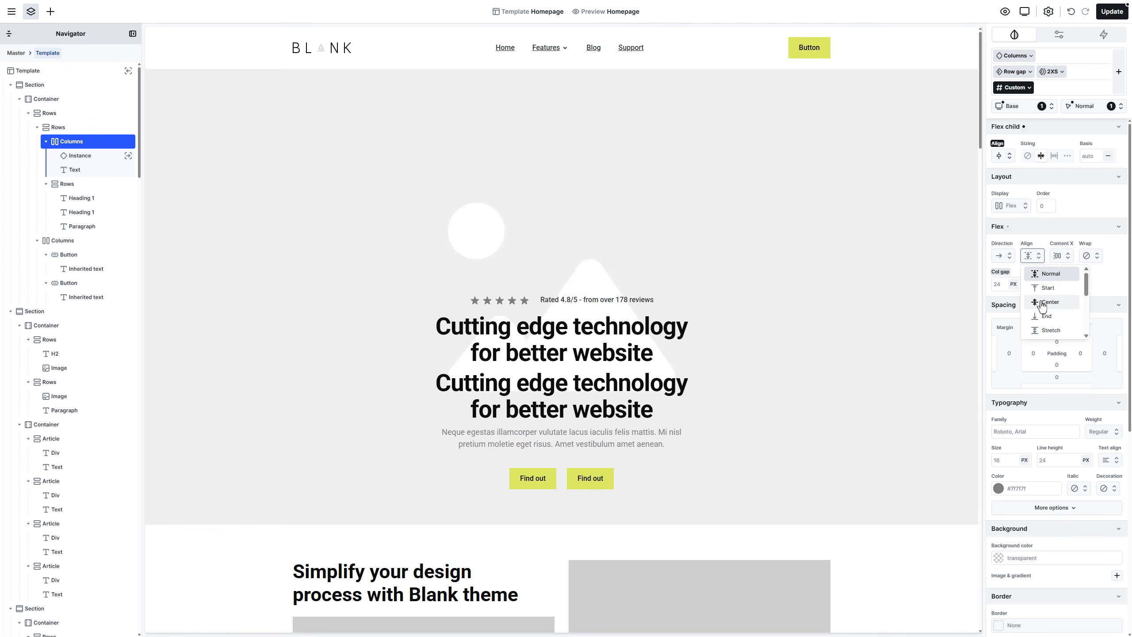
left_click(1041, 304)
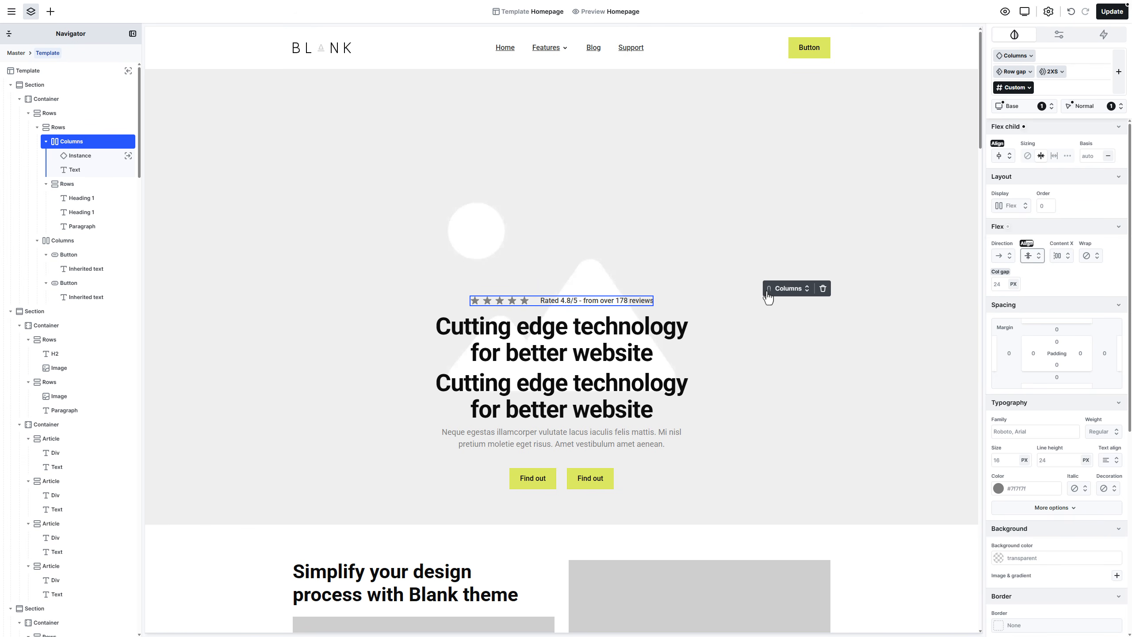
Step: Paste 'Design. Plant. Maintain.', 'Your perfect garden starts here.' and the new paragraph into the hero
left_click(642, 333)
double_click(640, 334)
type("Design. Plant. Maintain.")
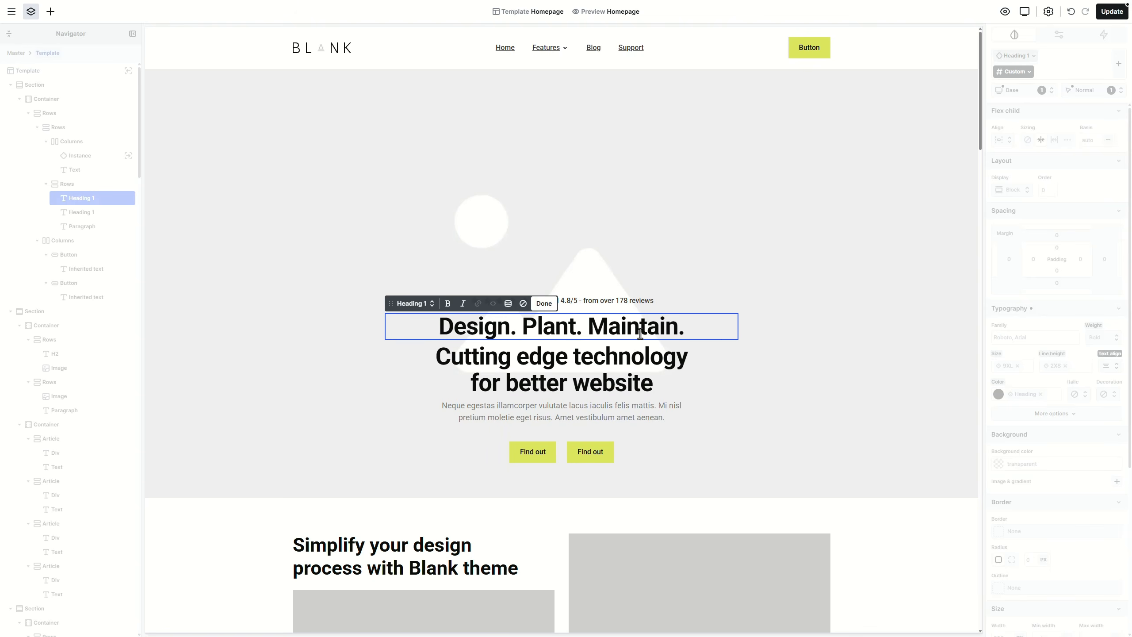
double_click(640, 357)
type("Your perfect garden starts here.")
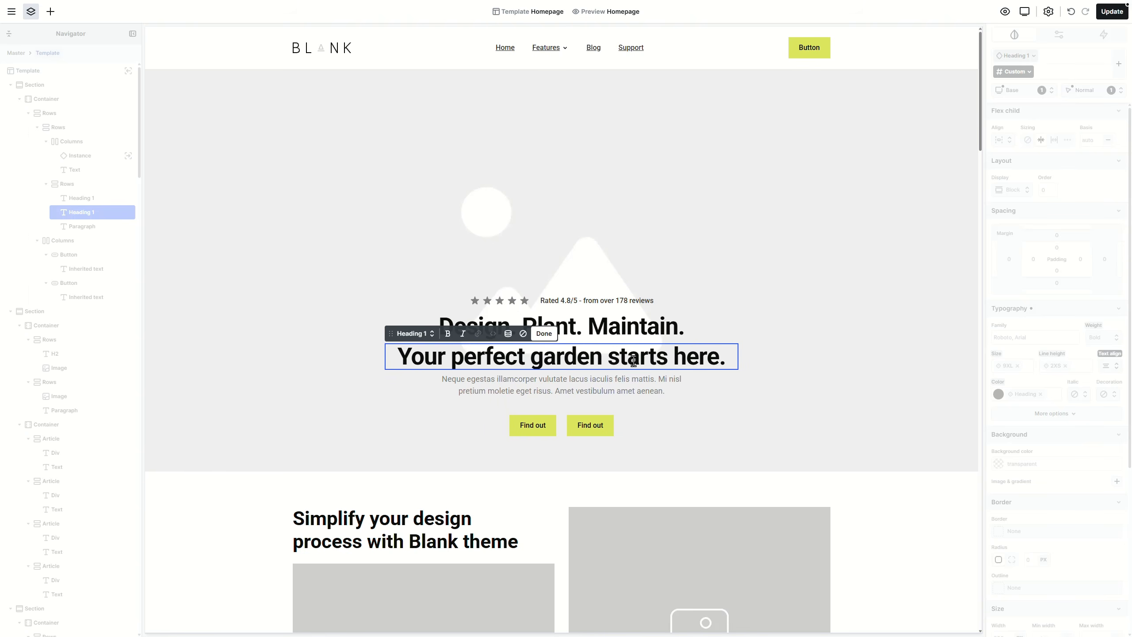
double_click(620, 385)
type("From initial consultation to ongoing maintenance, our team handles every detail to create outdoor spaces that reflect your style and needs.")
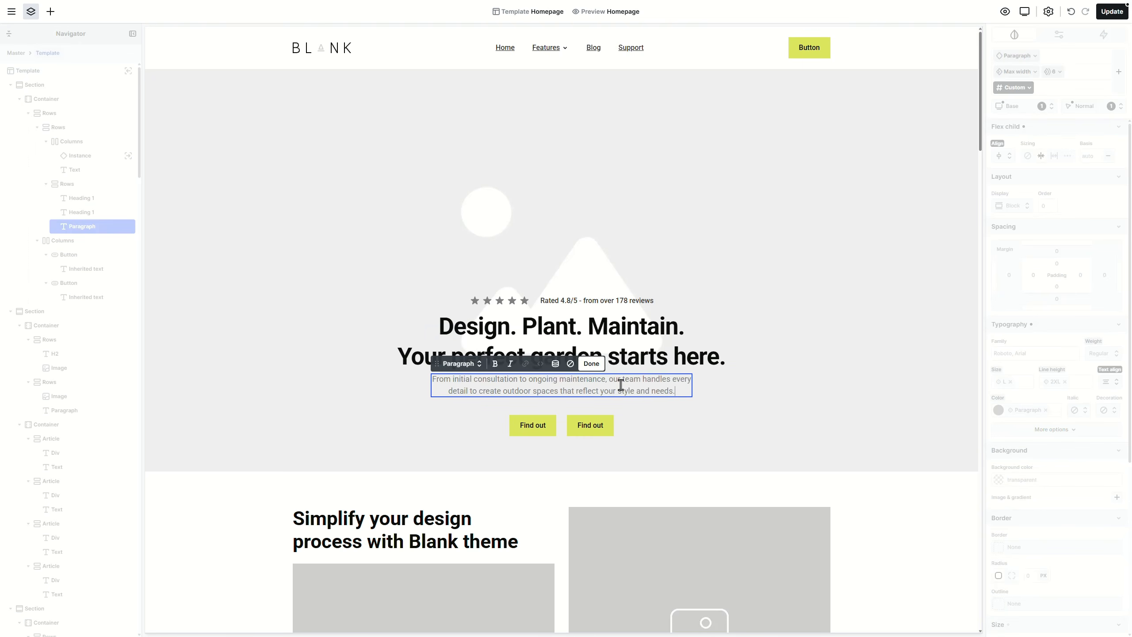
key("Escape")
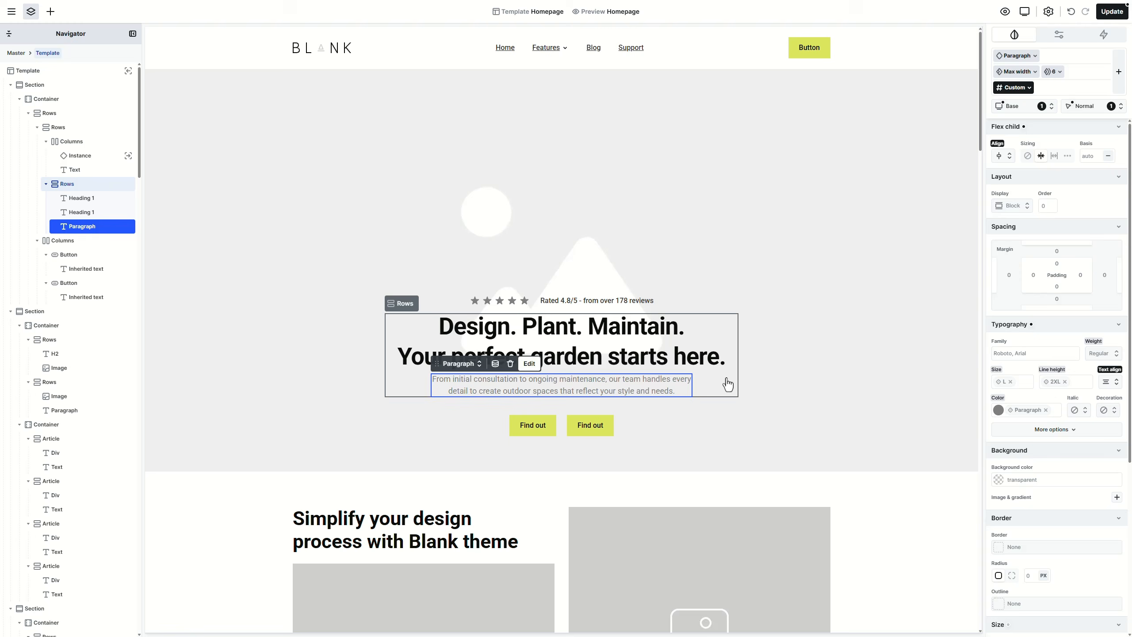
Step: Change the 'Your perfect garden starts here.' subtitle to a Heading 4
left_click(685, 365)
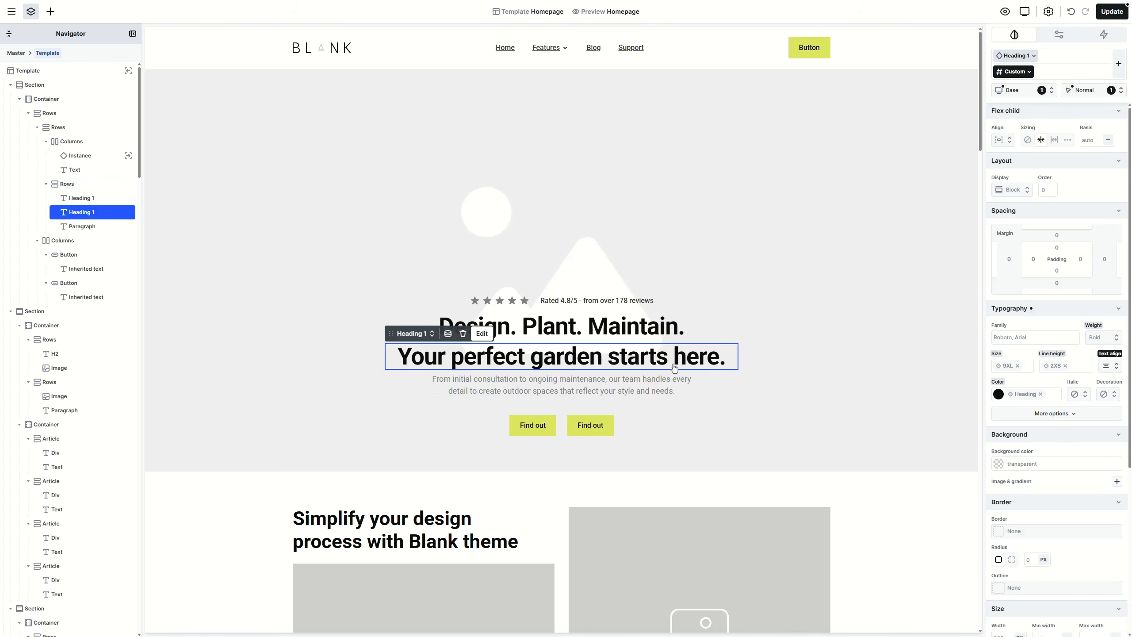
left_click(414, 333)
left_click(415, 350)
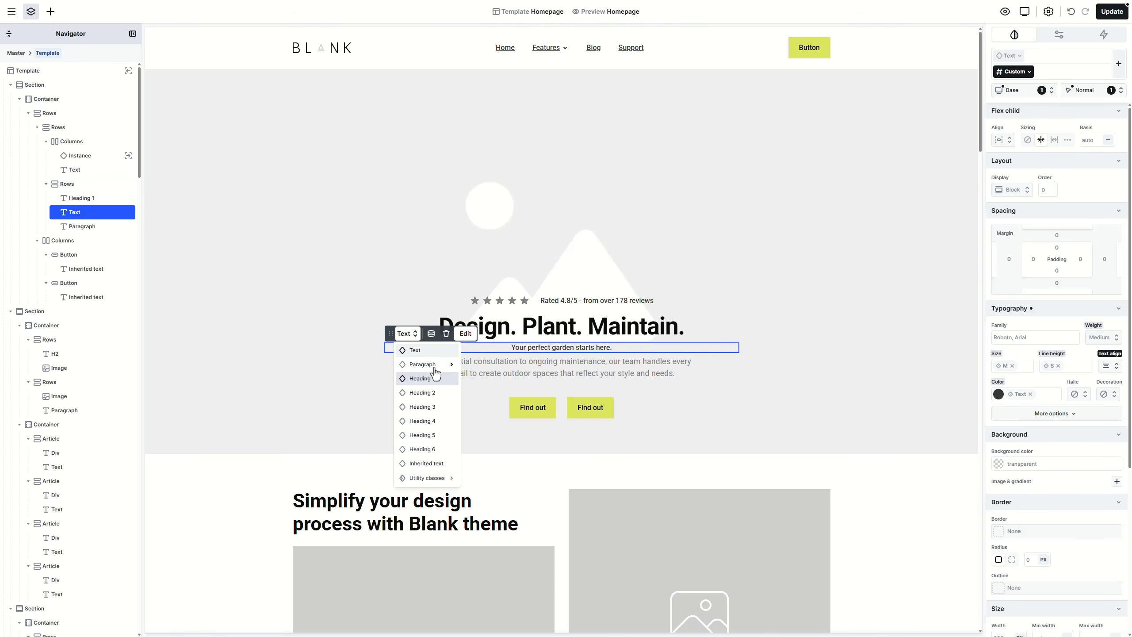
left_click(435, 422)
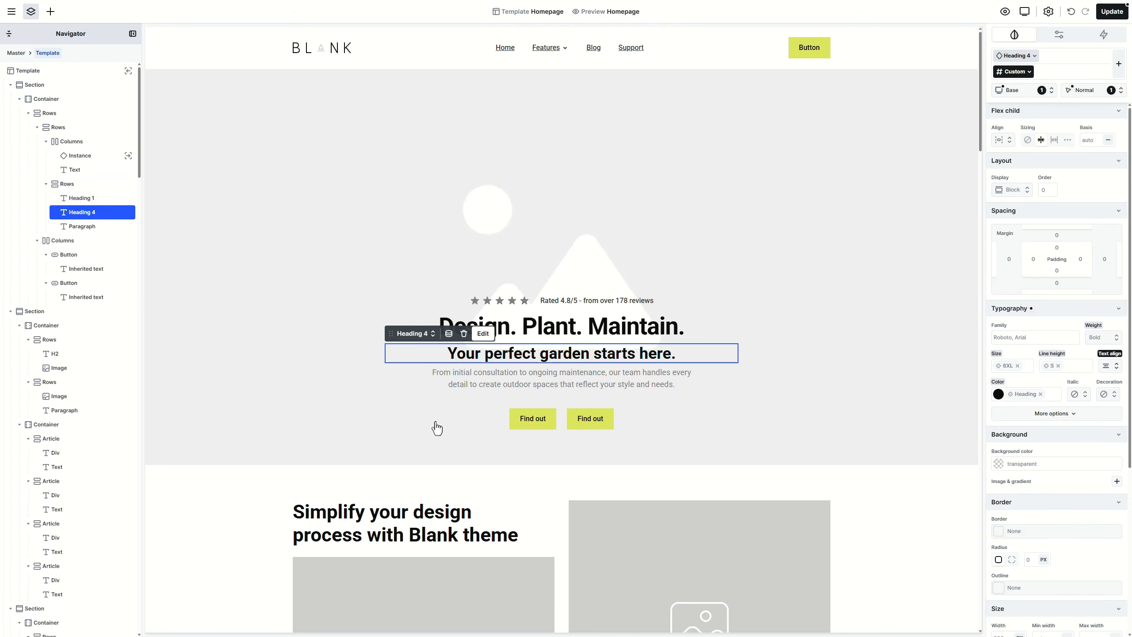
left_click(629, 334)
Step: On the shared Heading 1 class, set the font family to the Heading variable
left_click(1011, 60)
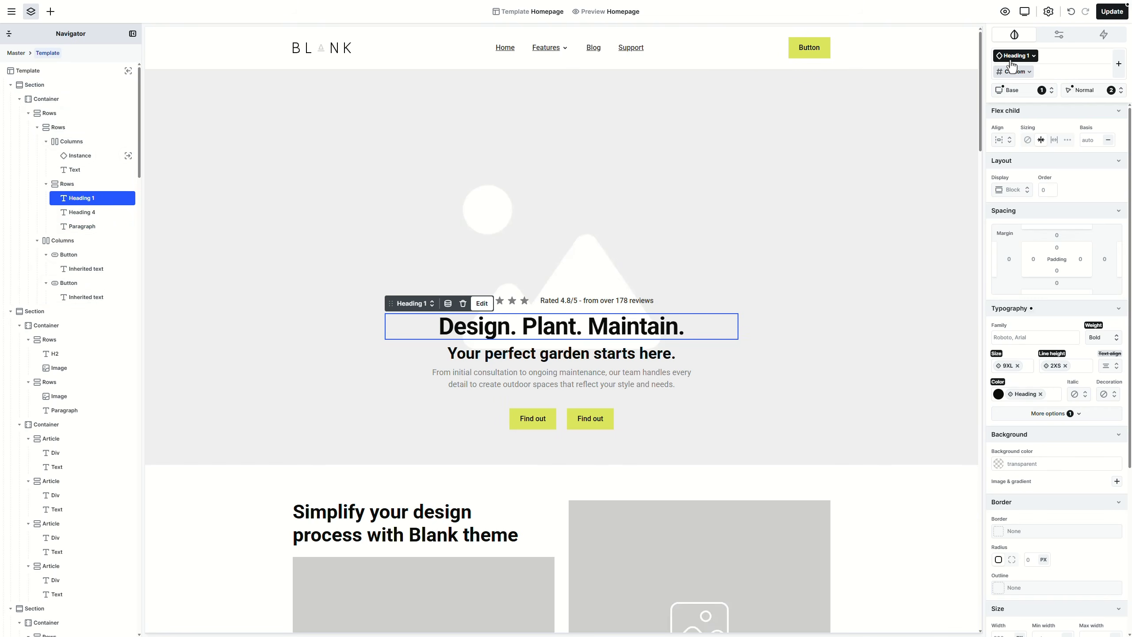
left_click(1077, 335)
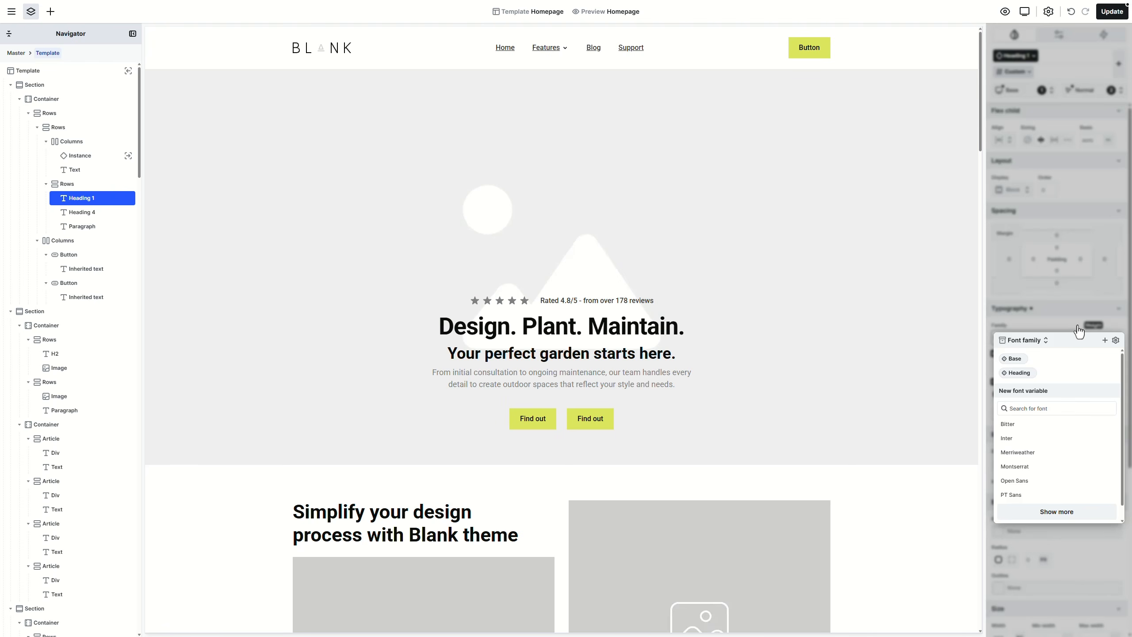
left_click(1021, 373)
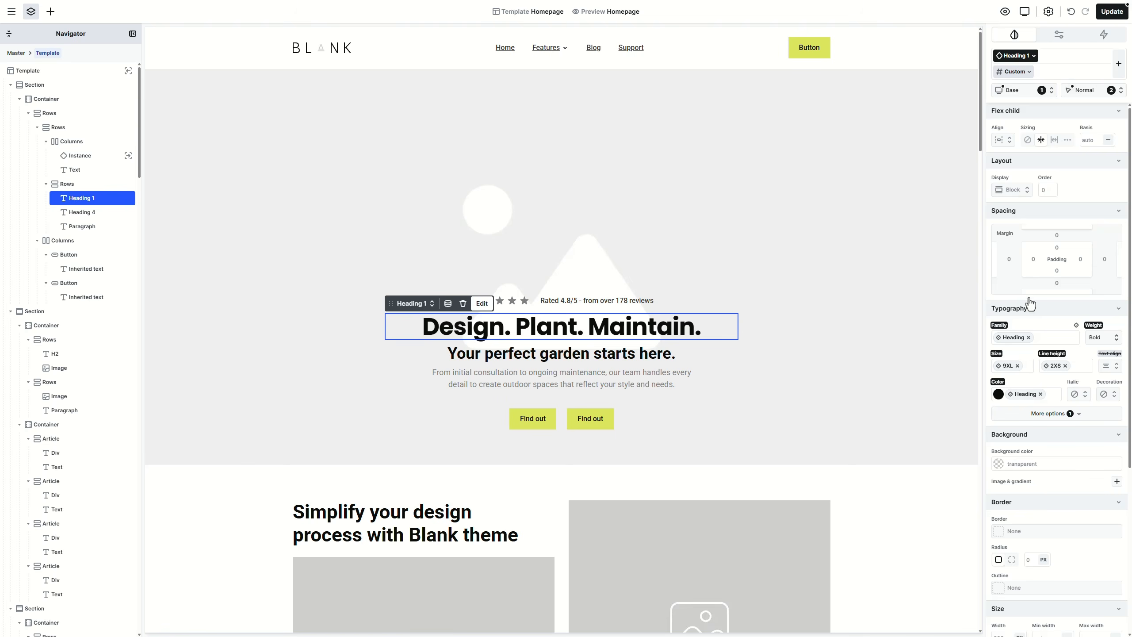
Step: Create a 10XL font-size variable and apply it to the headline's custom style
left_click(1017, 72)
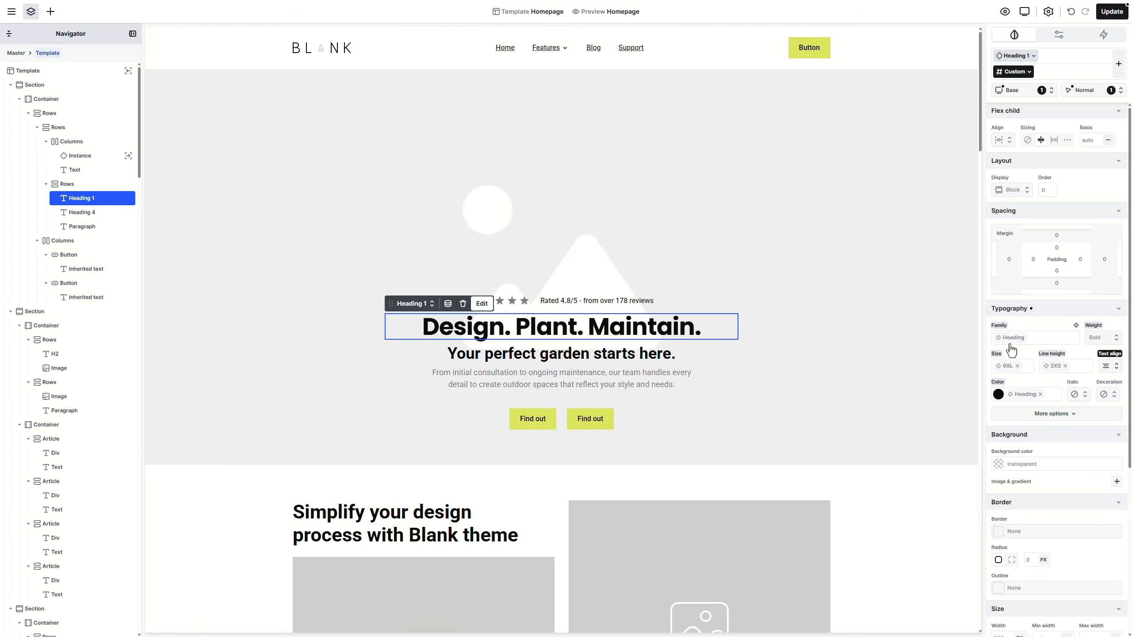
left_click(1008, 366)
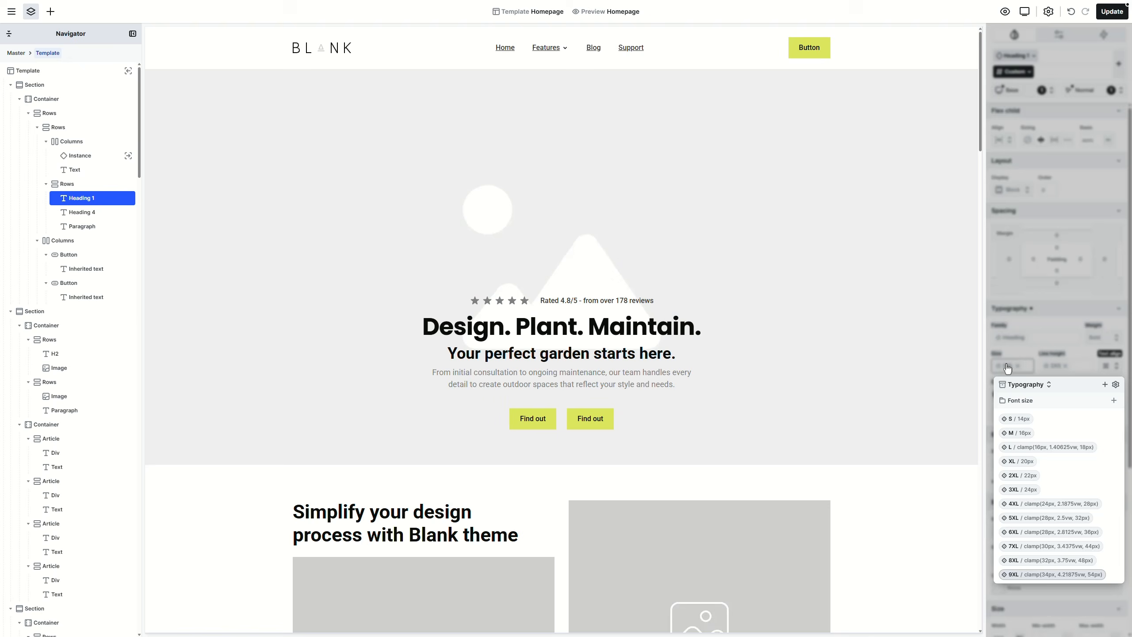
left_click(1105, 385)
type("10XL")
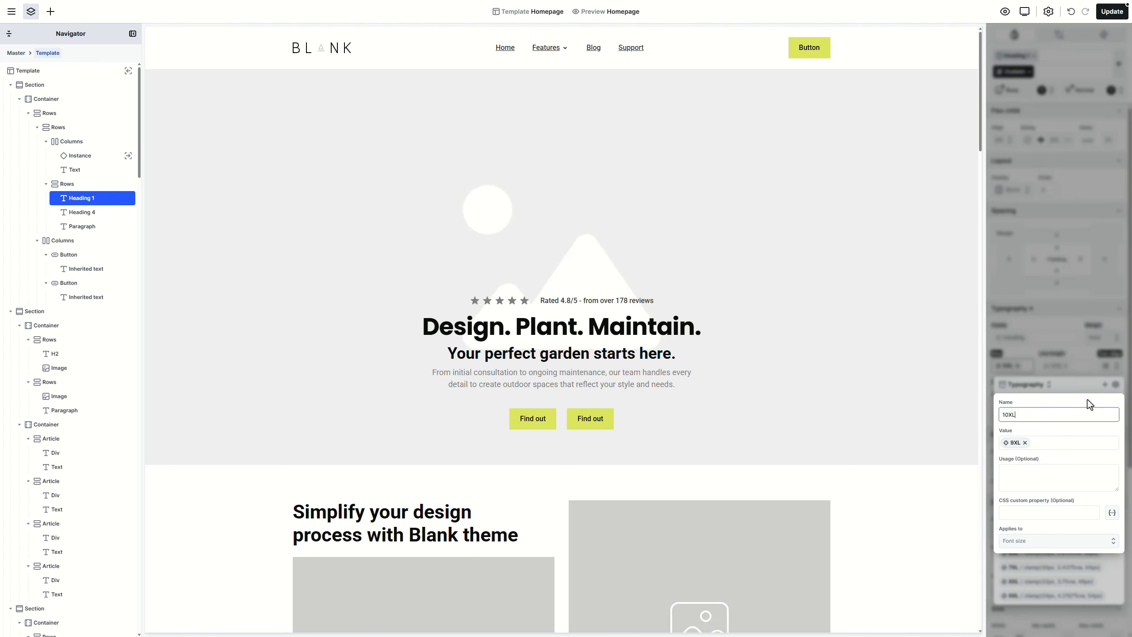
key("Tab")
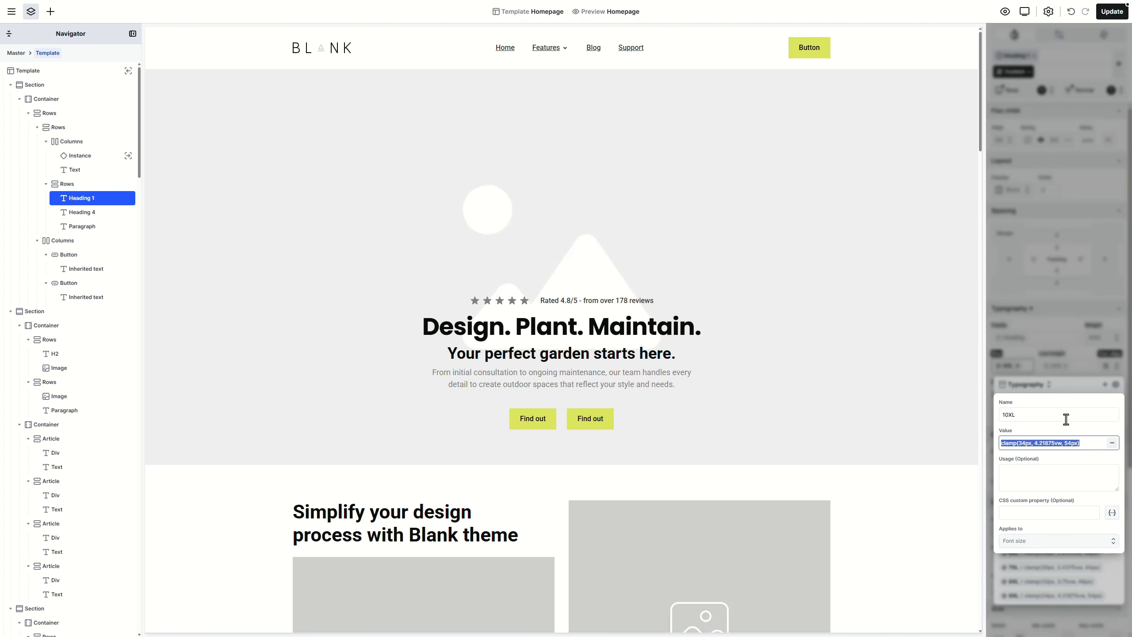
left_click(1079, 387)
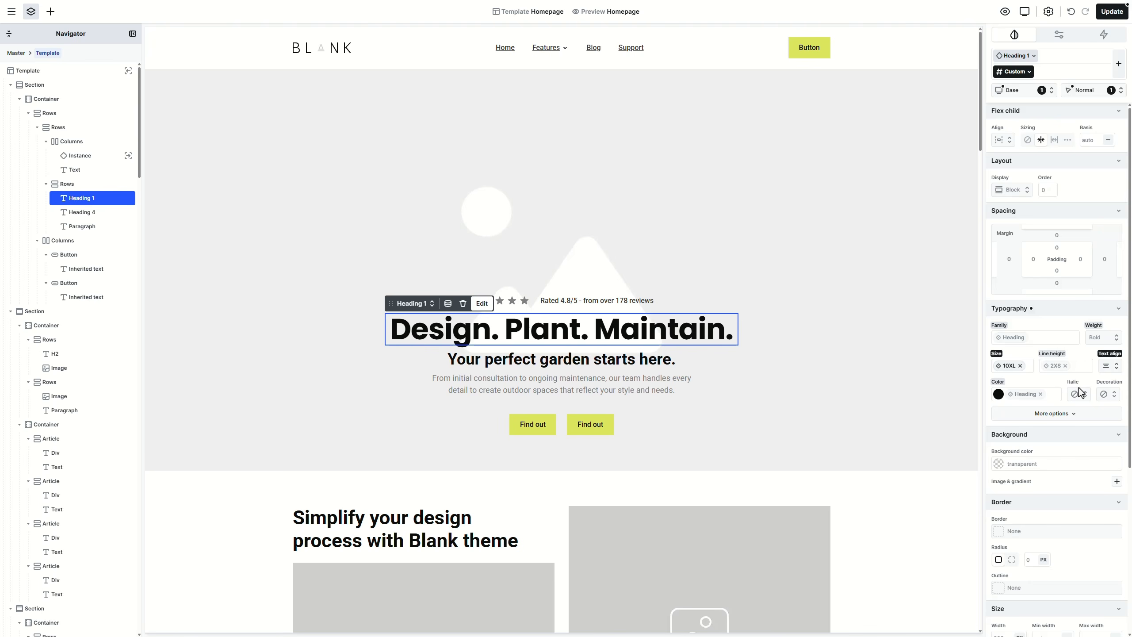
Step: Create a Heading 1 slot class for the main heading
left_click(1031, 74)
mouse_move(1021, 102)
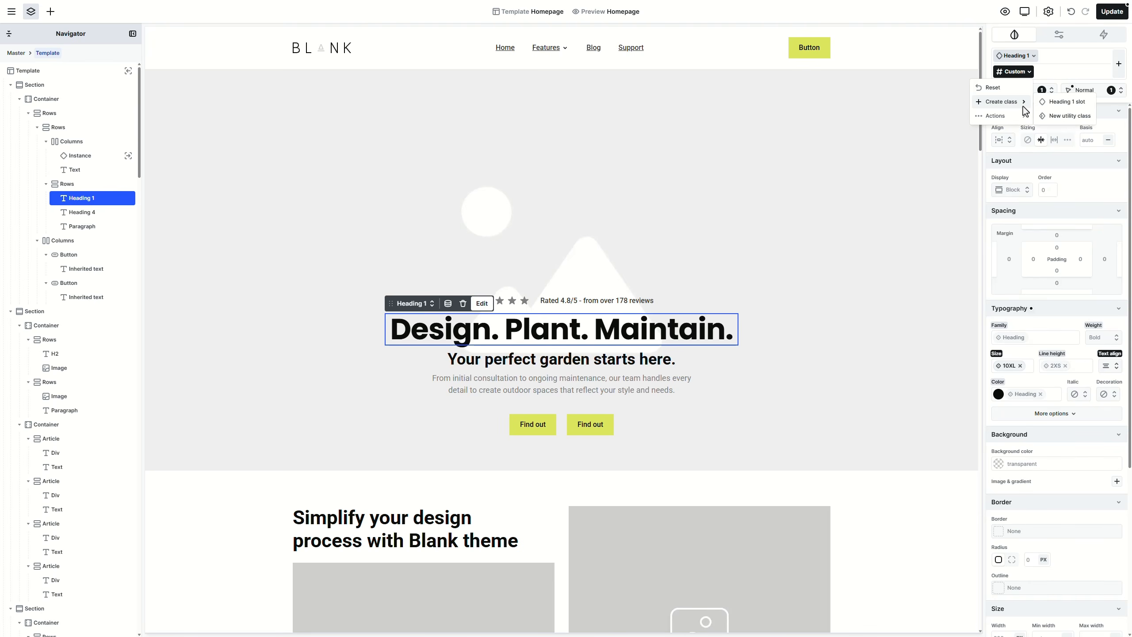
left_click(1058, 106)
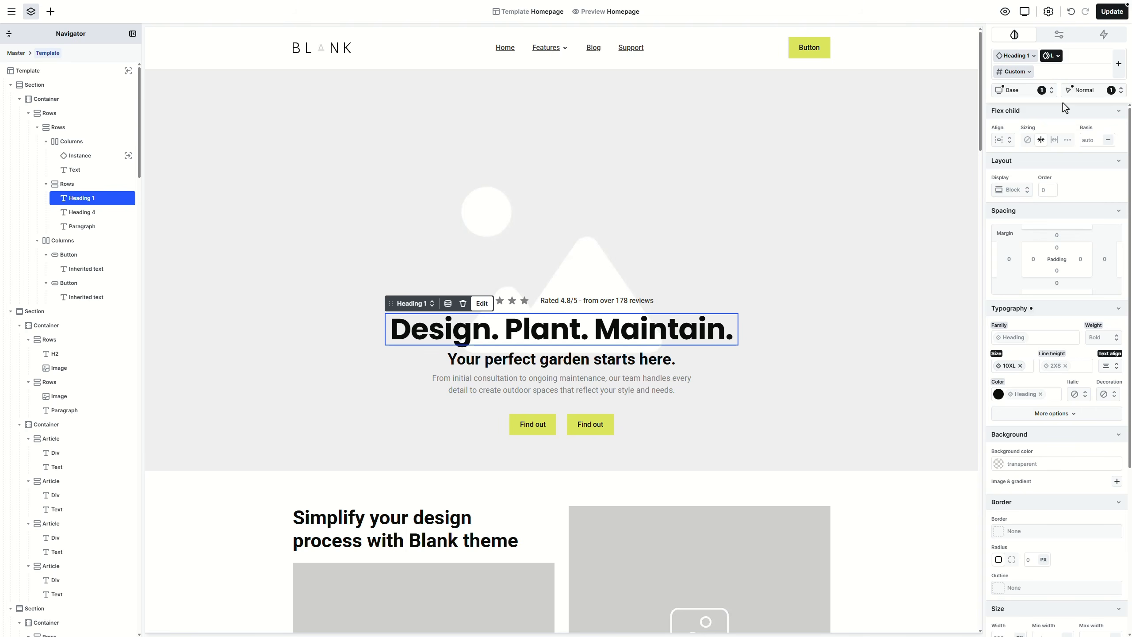
Step: Set the shared Heading 4 style's font family to the Heading variable
left_click(656, 369)
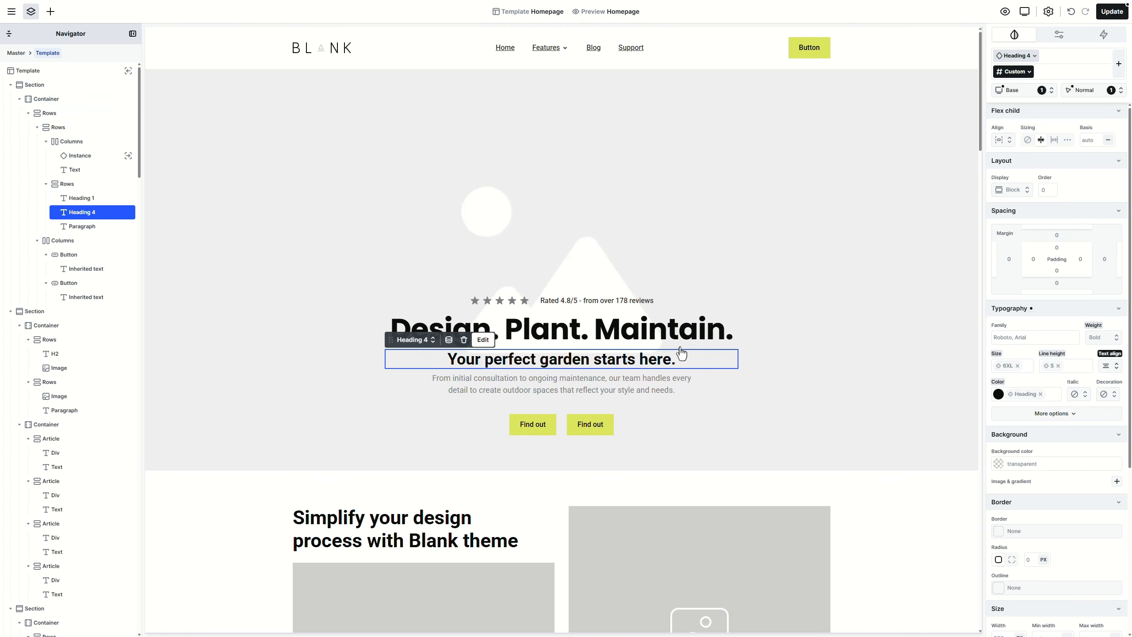
left_click(1017, 61)
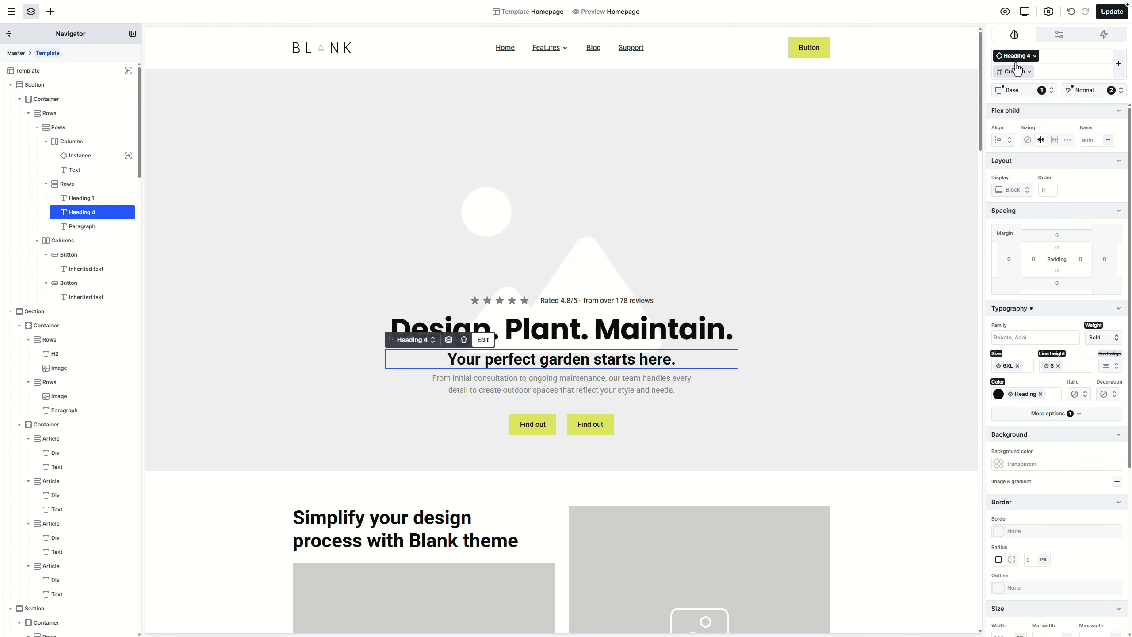
left_click(1074, 335)
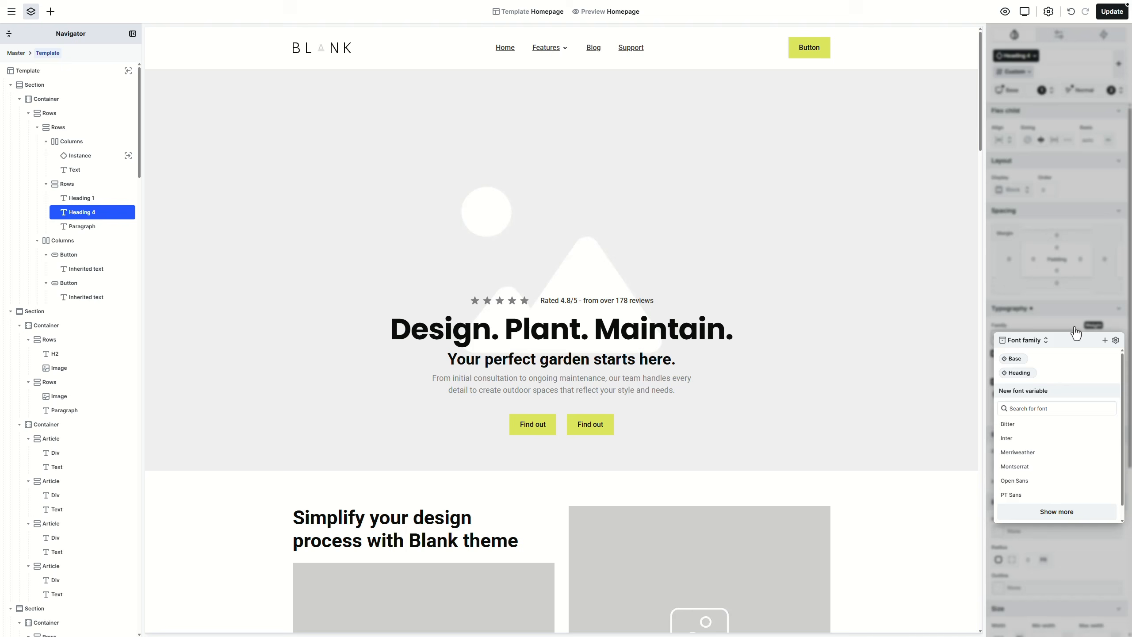
left_click(1031, 374)
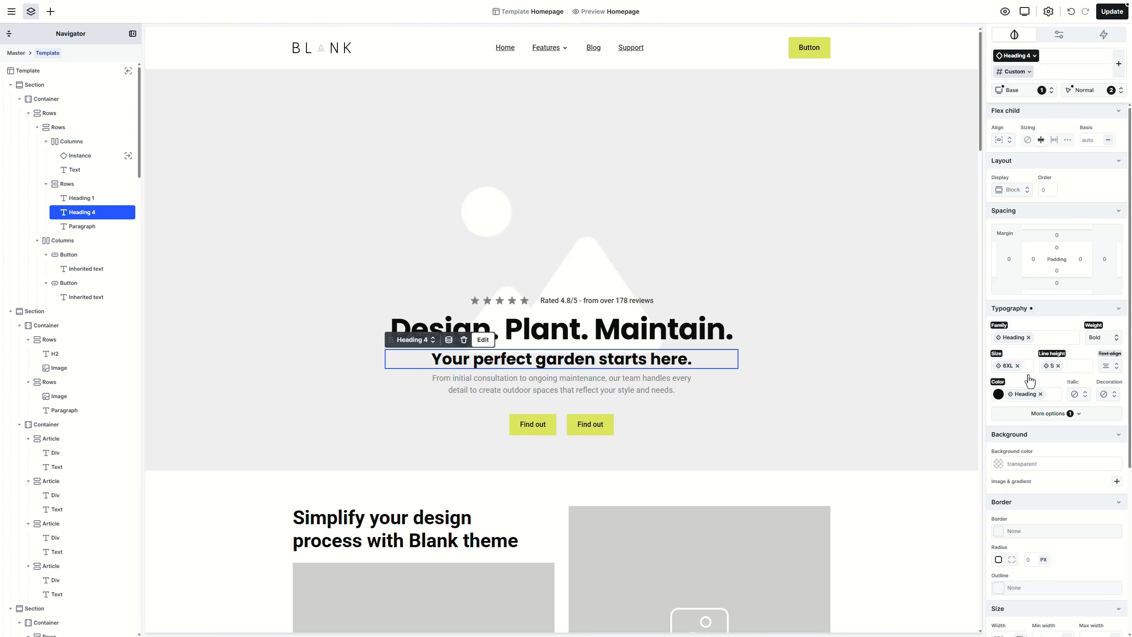
left_click(555, 425)
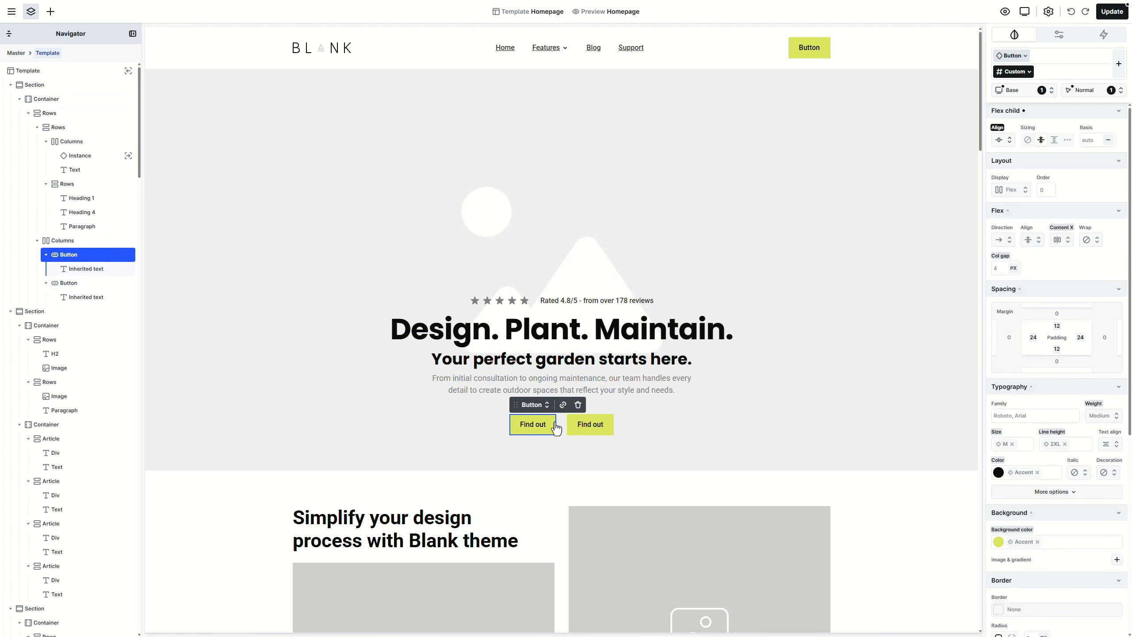
Step: Give buttons a Full corner radius and create a Primary class on the first button
left_click(1014, 58)
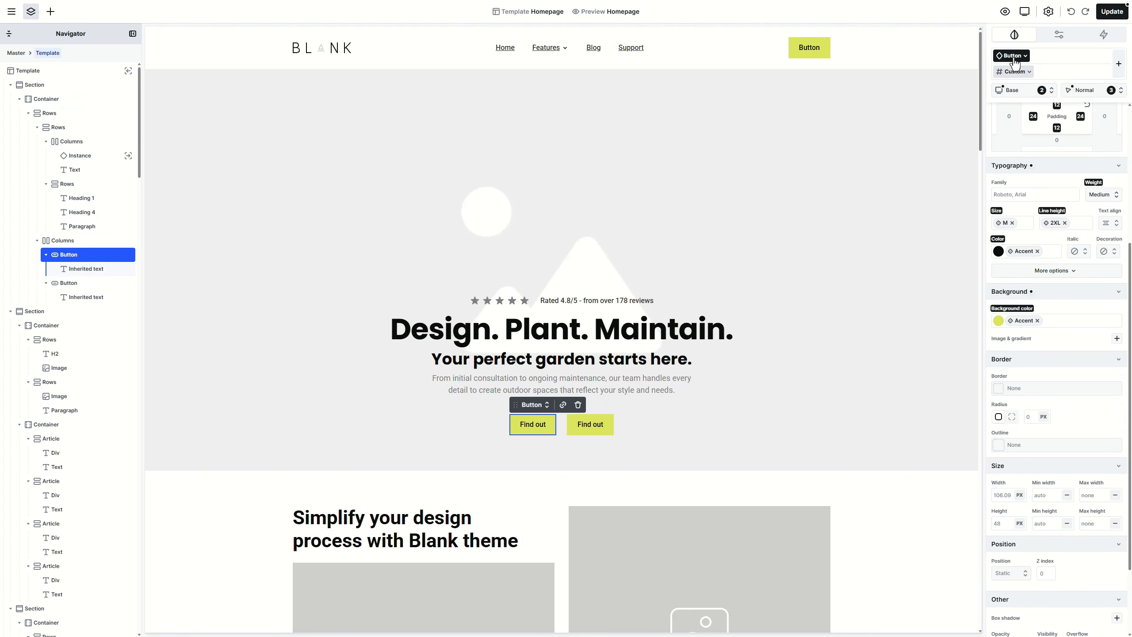
left_click(1043, 416)
left_click(1027, 510)
left_click(1013, 71)
left_click(1029, 71)
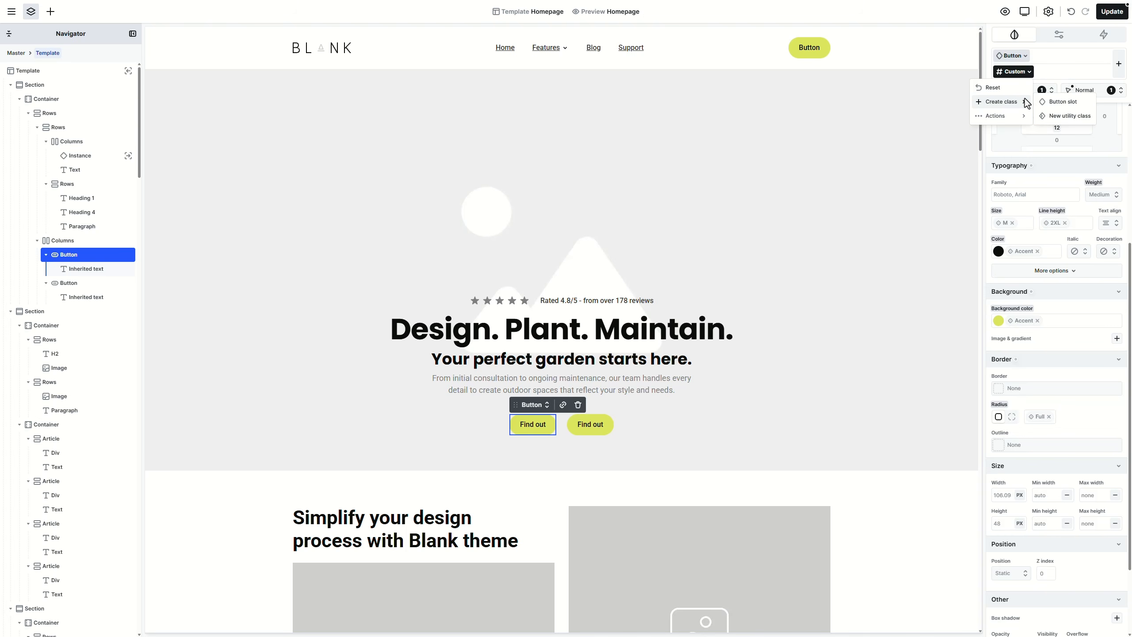
left_click(1058, 101)
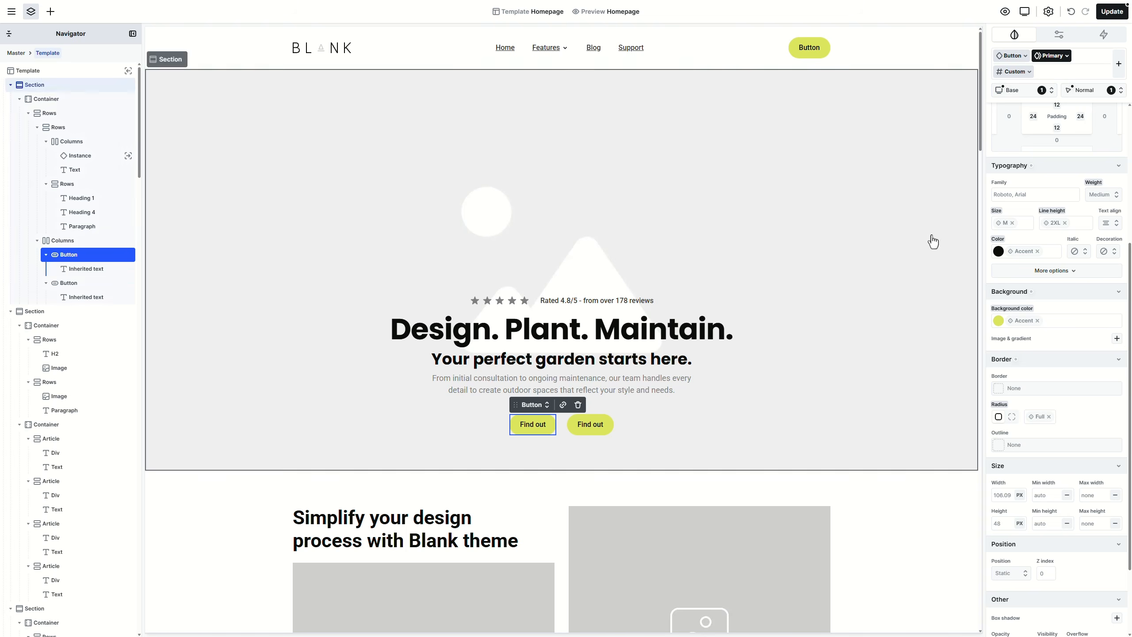
Step: Give the second Find out button an Accent 2 background and a Secondary class
left_click(609, 431)
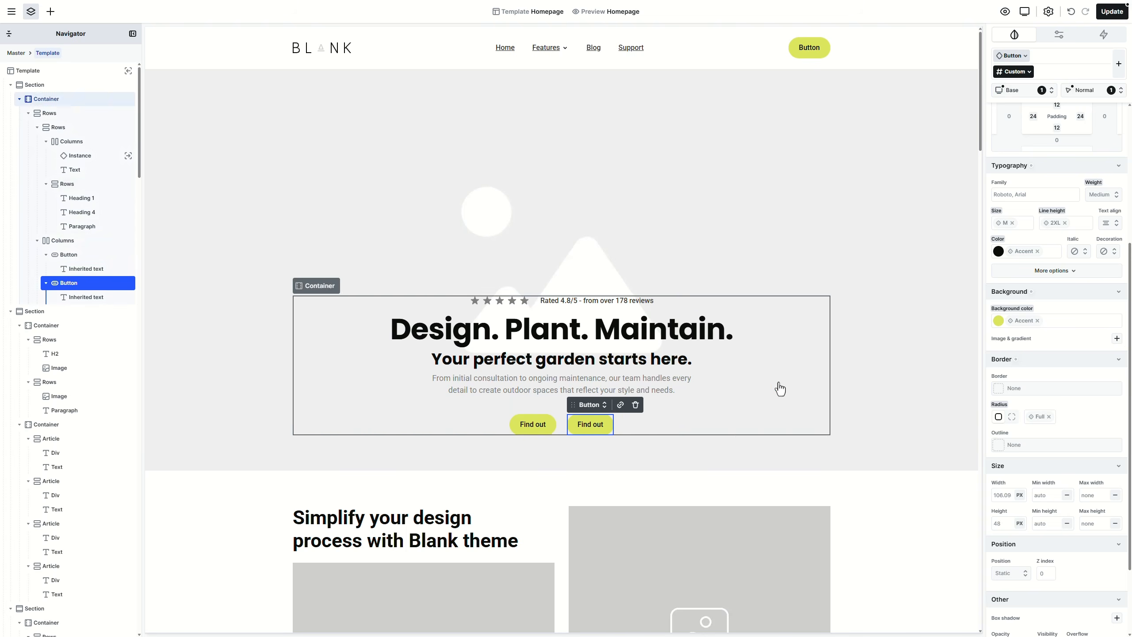
left_click(1026, 325)
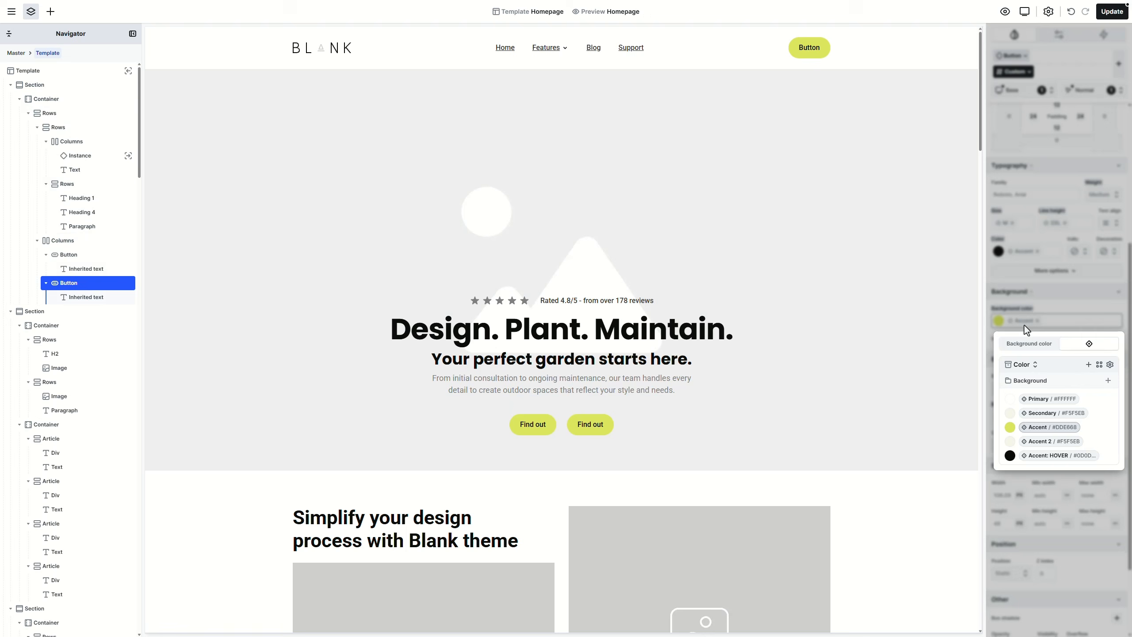
left_click(1046, 442)
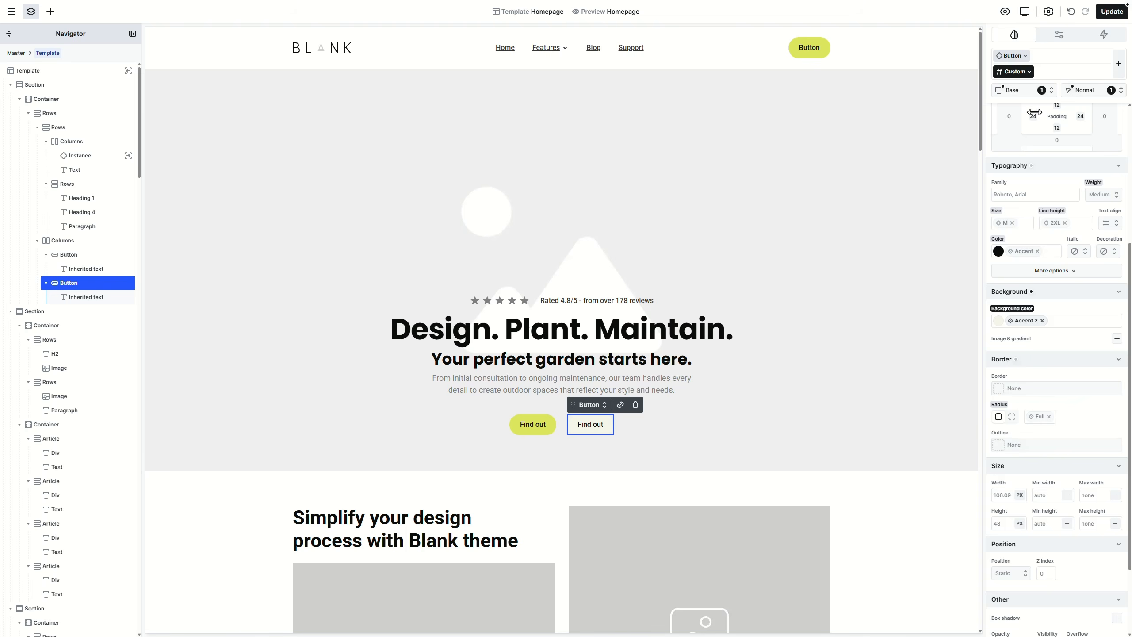
left_click(1030, 75)
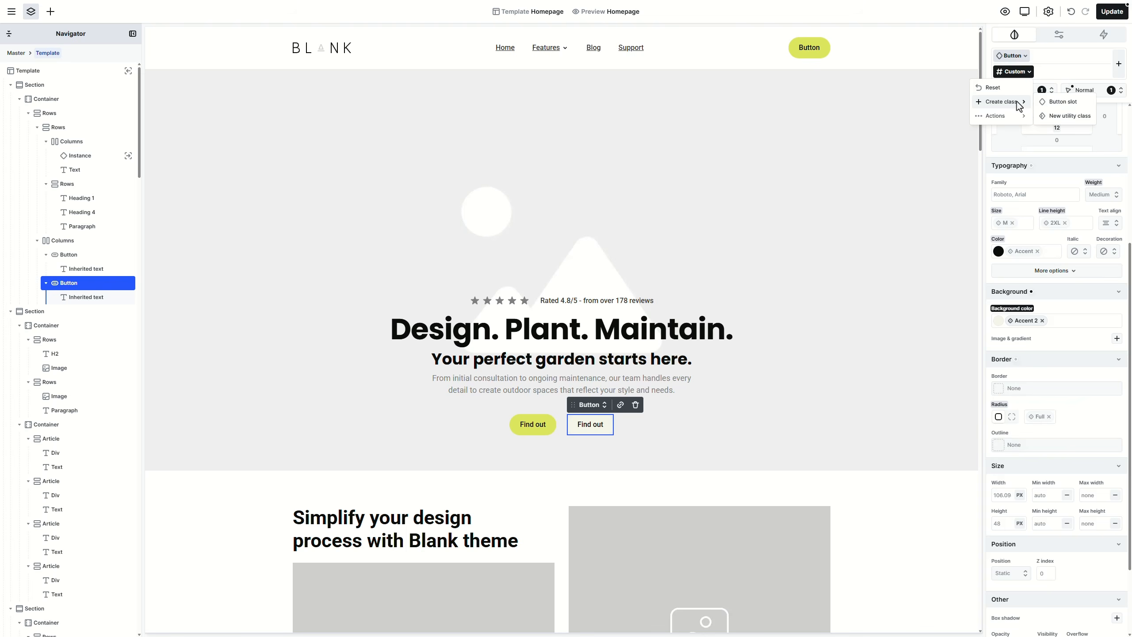
left_click(1054, 102)
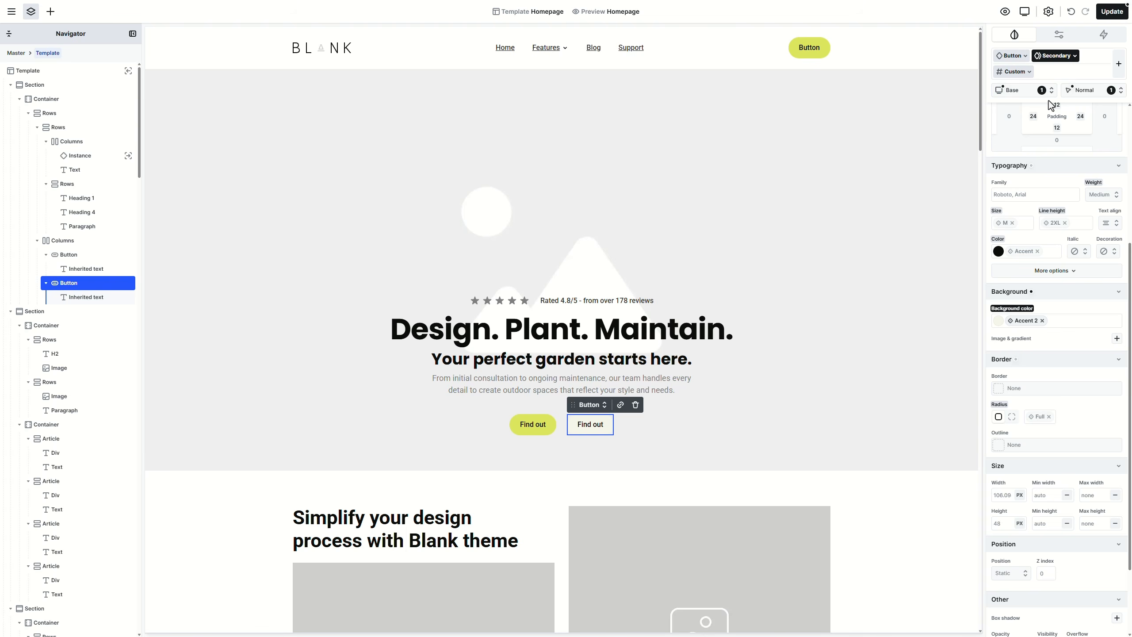
left_click(551, 433)
Step: Give the first button L left and S top padding, then create its Primary slot class
scroll(1039, 385, "up", 4)
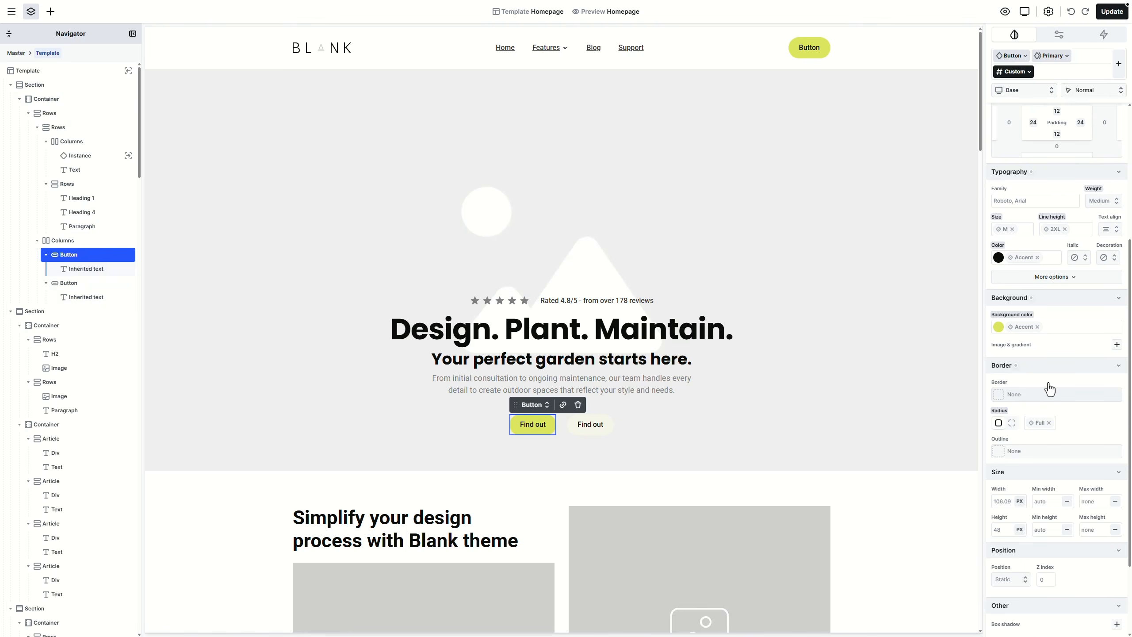
left_click(1034, 294)
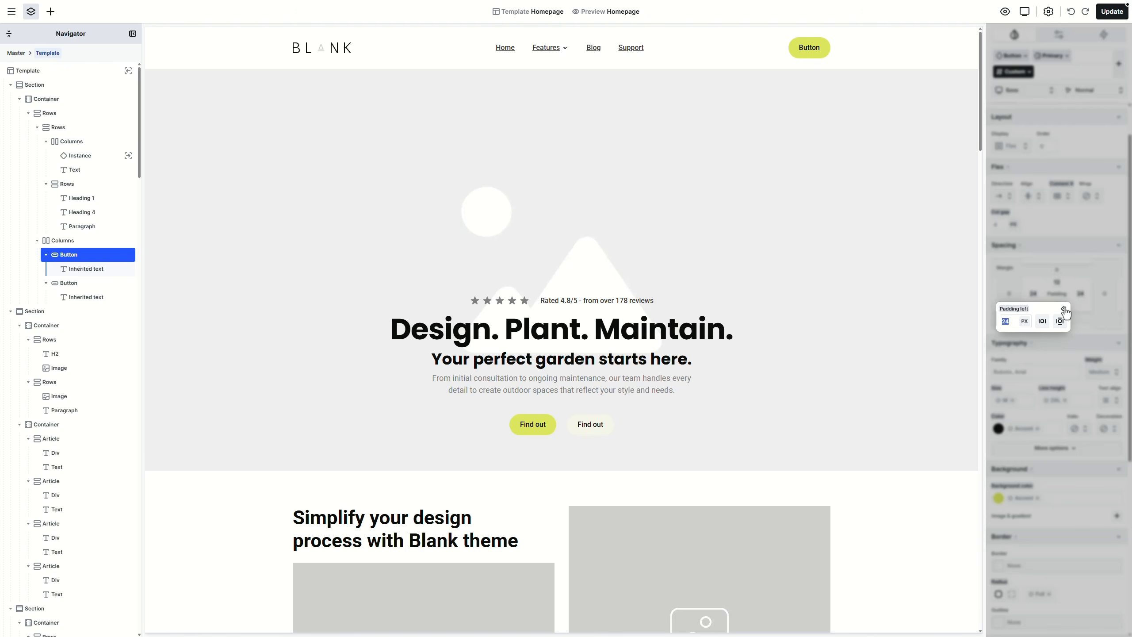
left_click(1065, 311)
left_click(1026, 402)
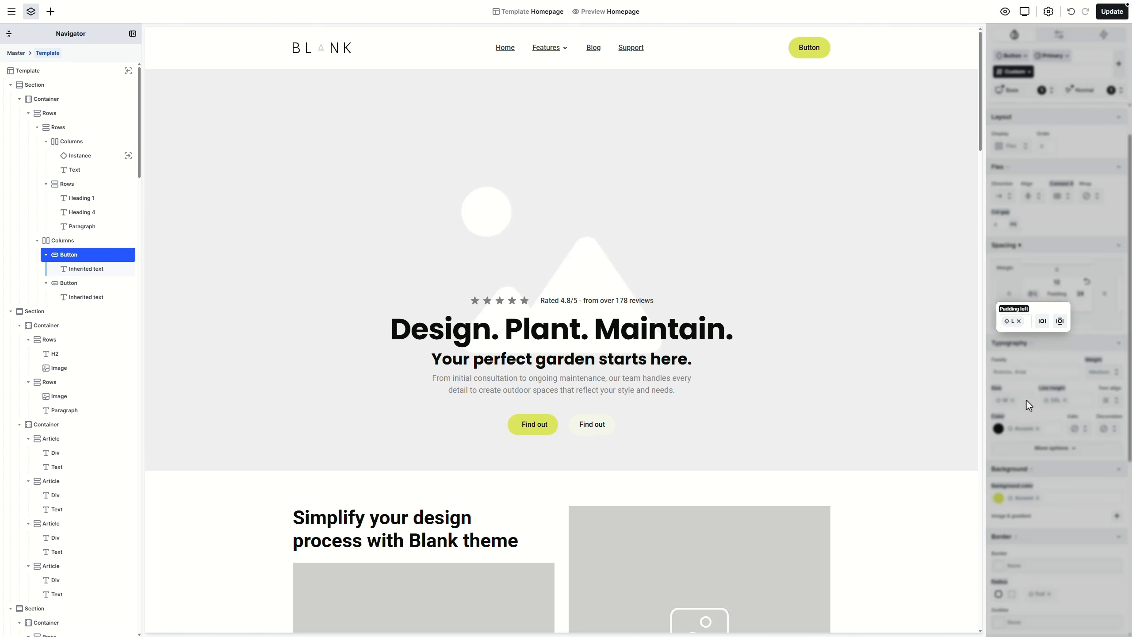
left_click(1041, 327)
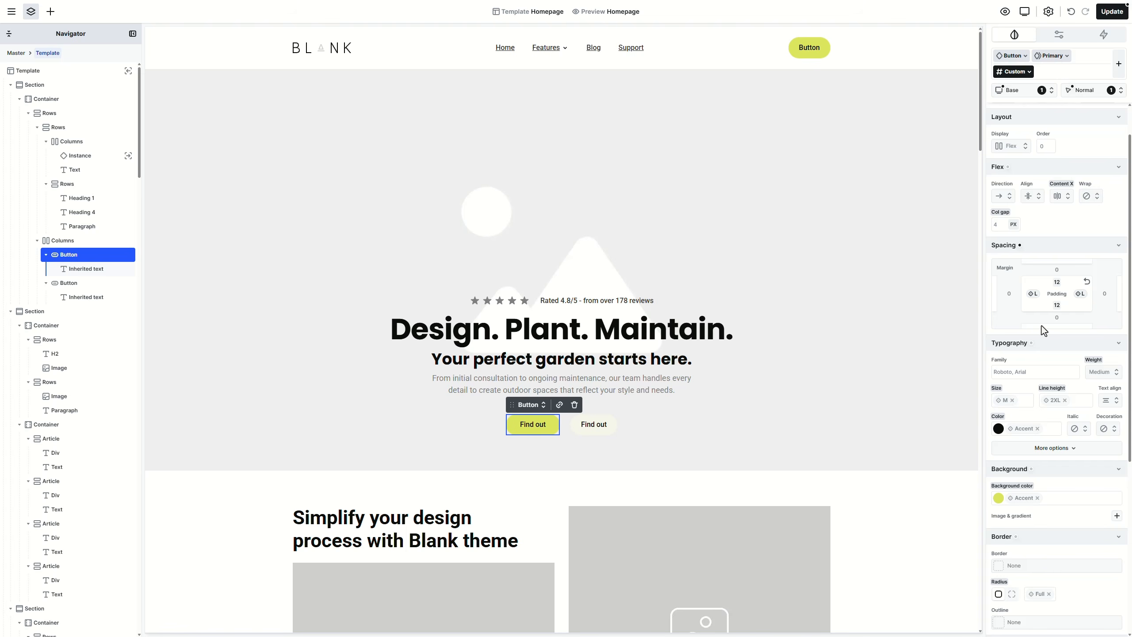
left_click(1060, 284)
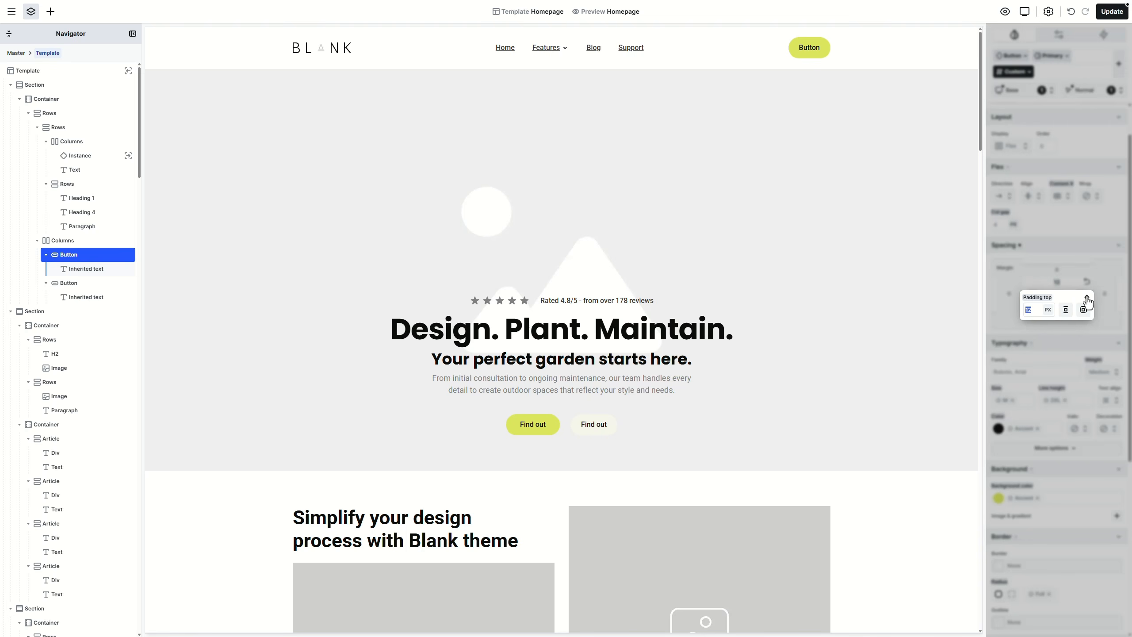
left_click(1088, 299)
left_click(1060, 377)
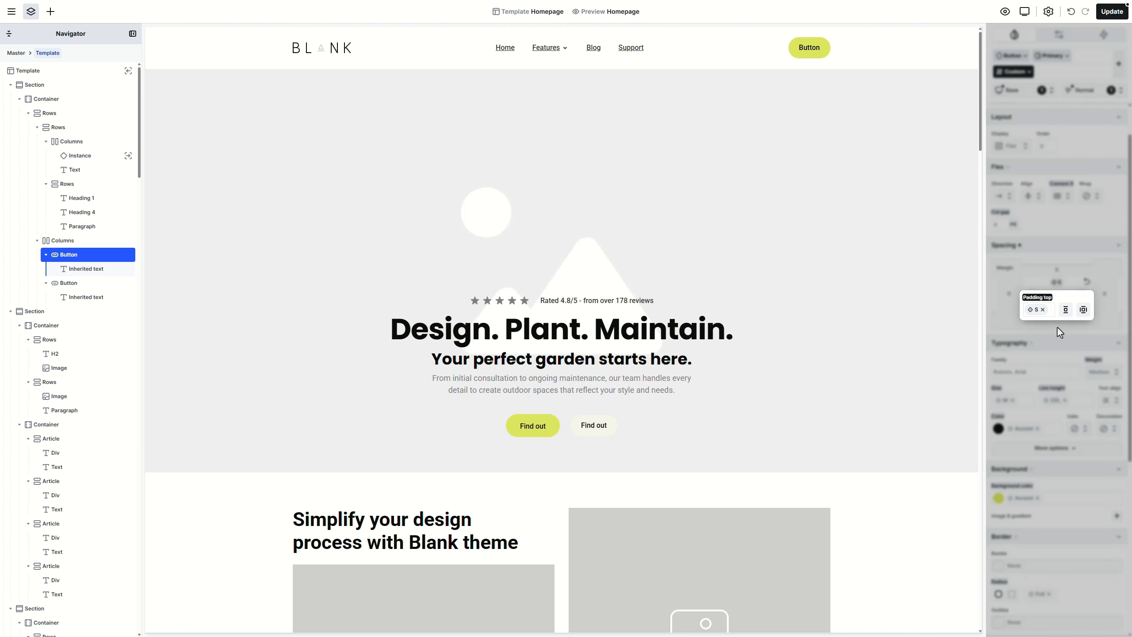
left_click(1065, 312)
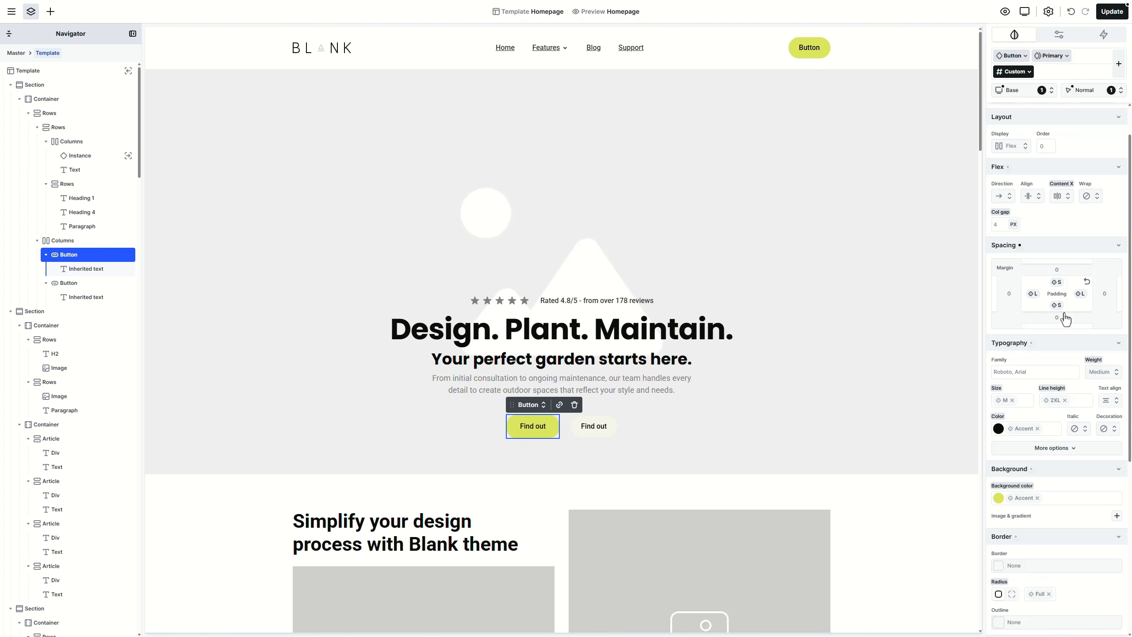
left_click(1030, 71)
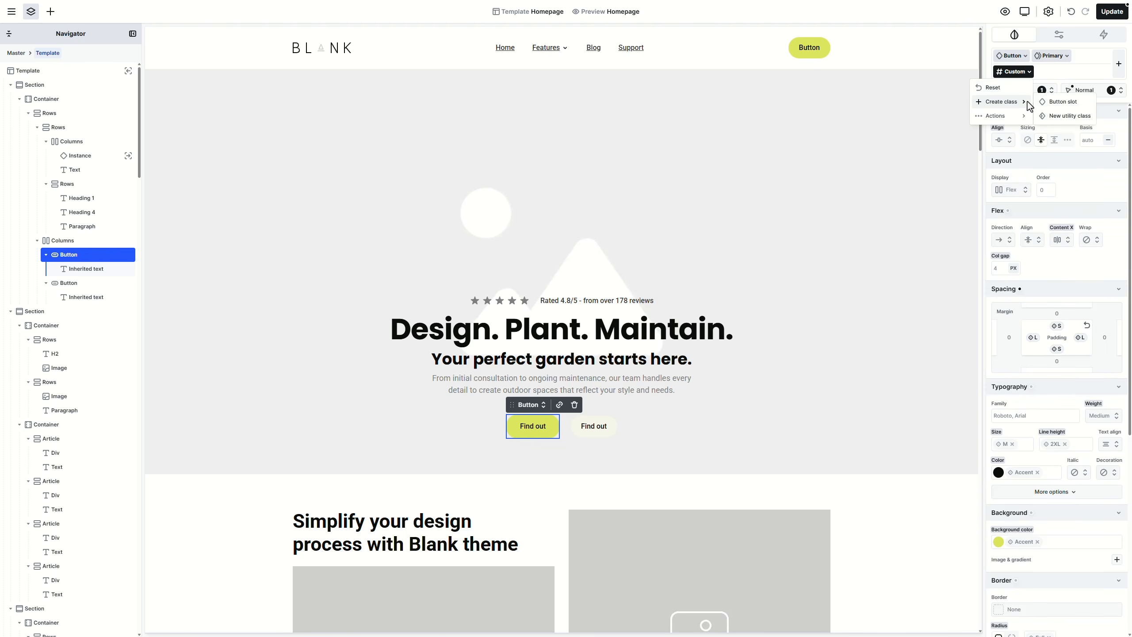
left_click(1043, 103)
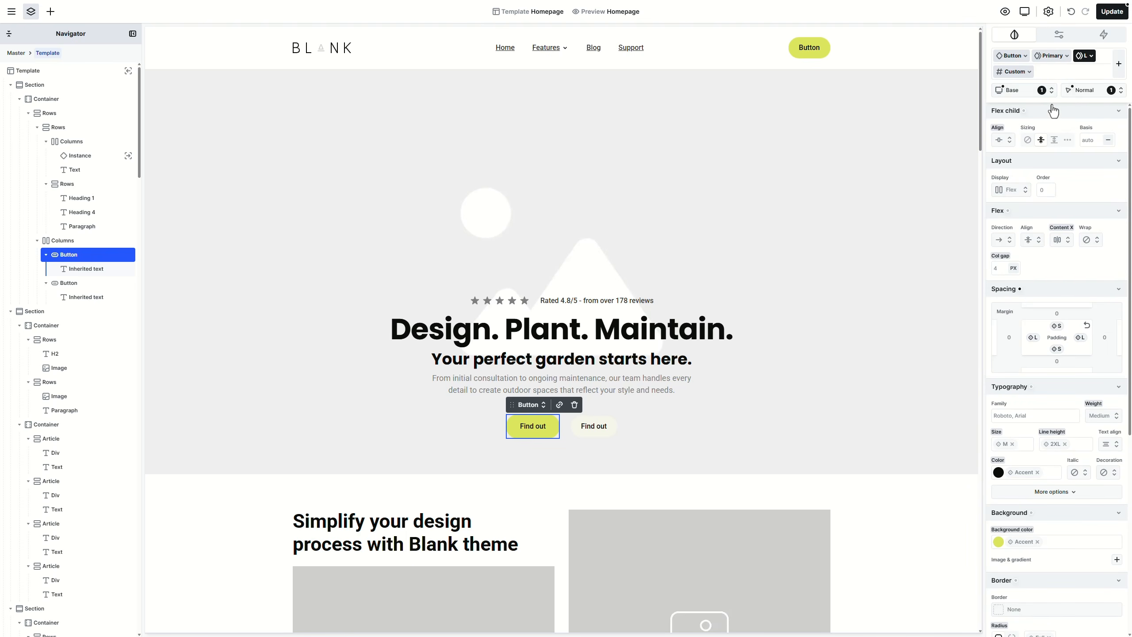
Step: Set the second button's padding to L (32px) horizontally and S vertically
left_click(615, 436)
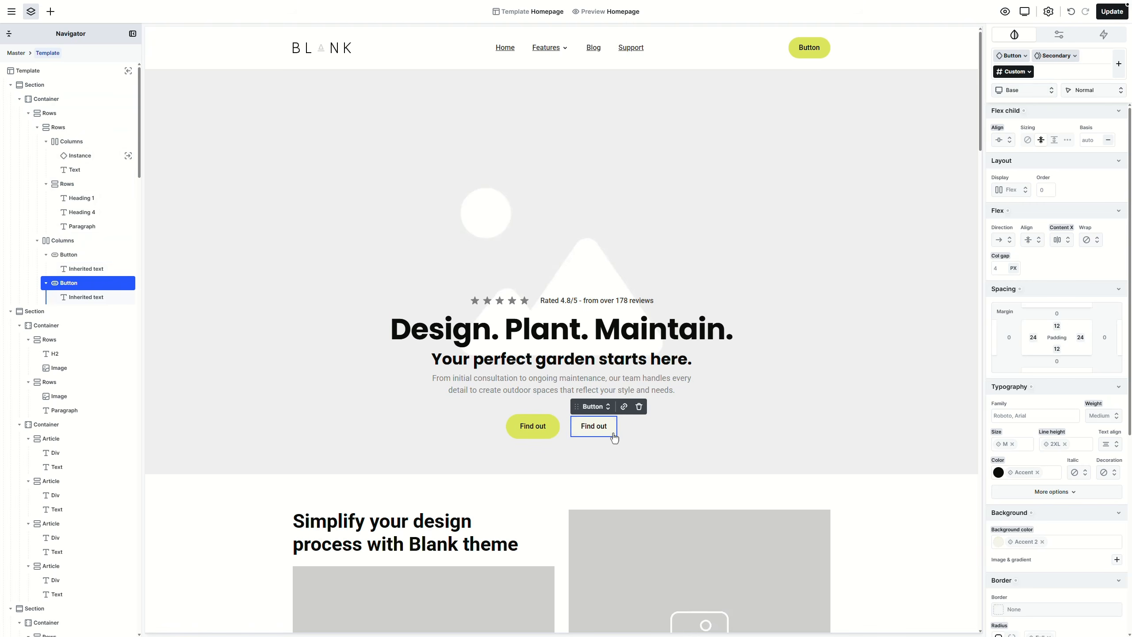
left_click(1035, 339)
left_click(1064, 360)
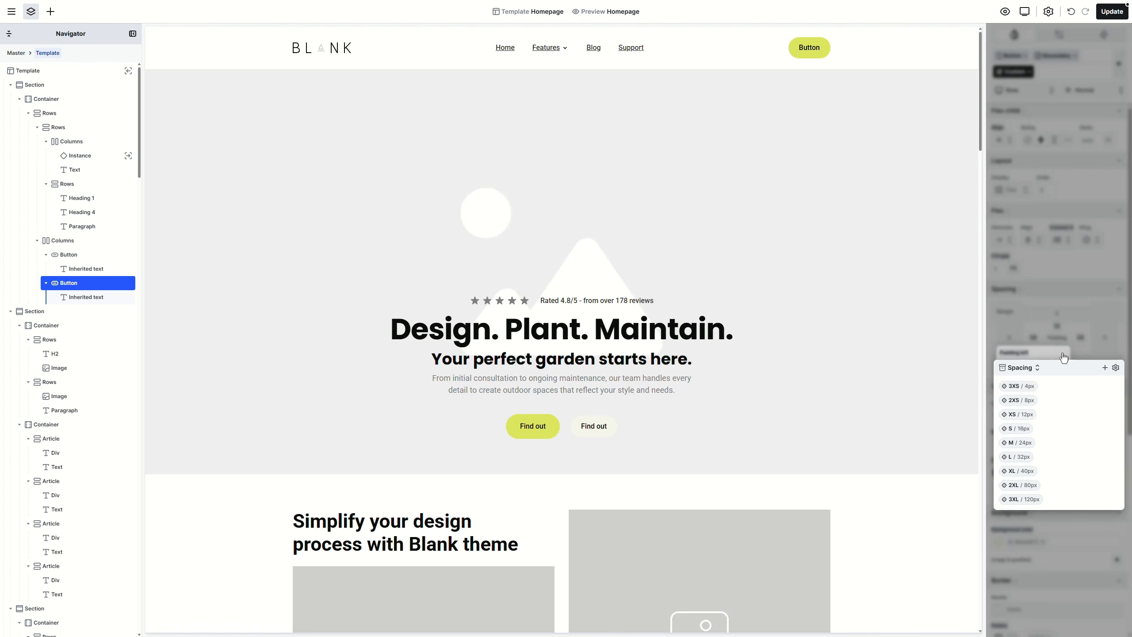
left_click(1022, 457)
left_click(1044, 367)
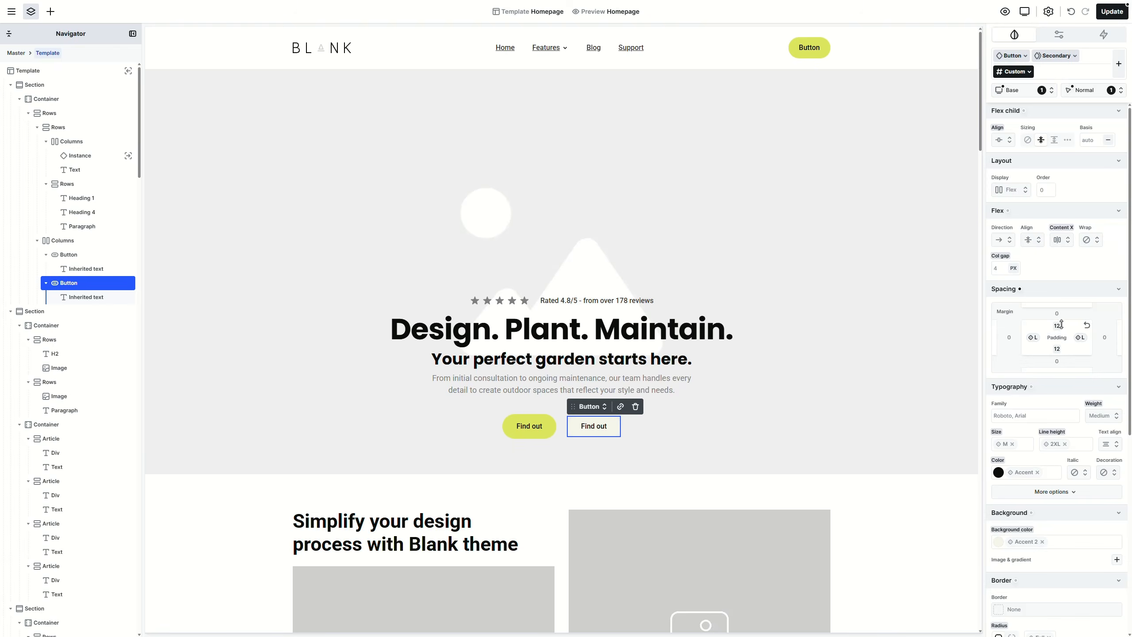
left_click(1058, 327)
left_click(1084, 353)
left_click(1032, 342)
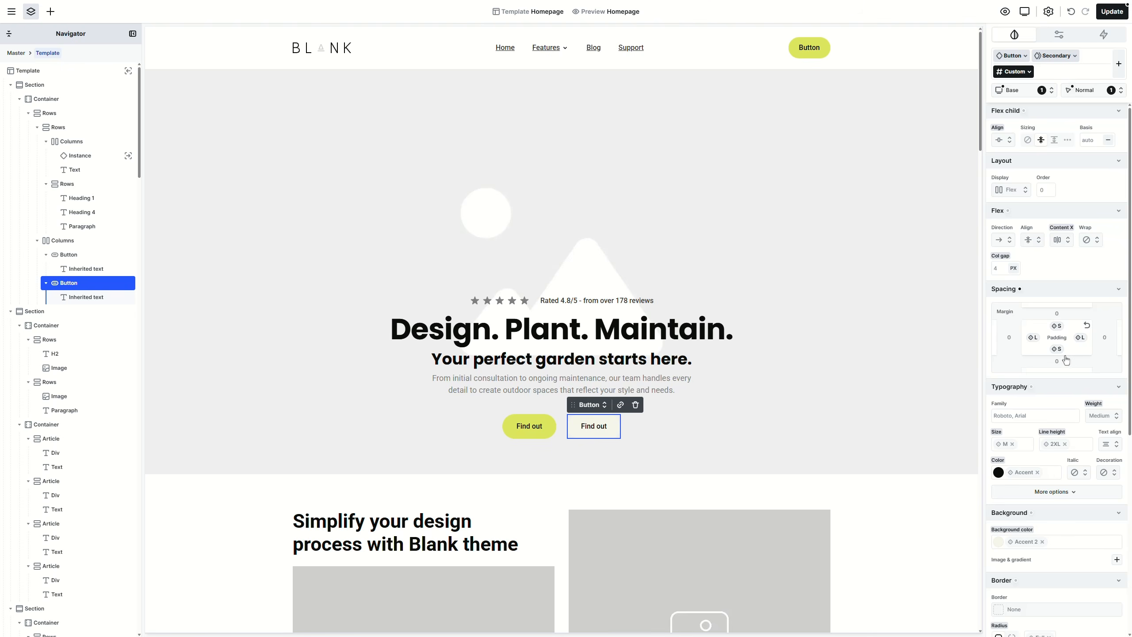
Step: Create a sub-class named L on the Secondary button
left_click(1028, 73)
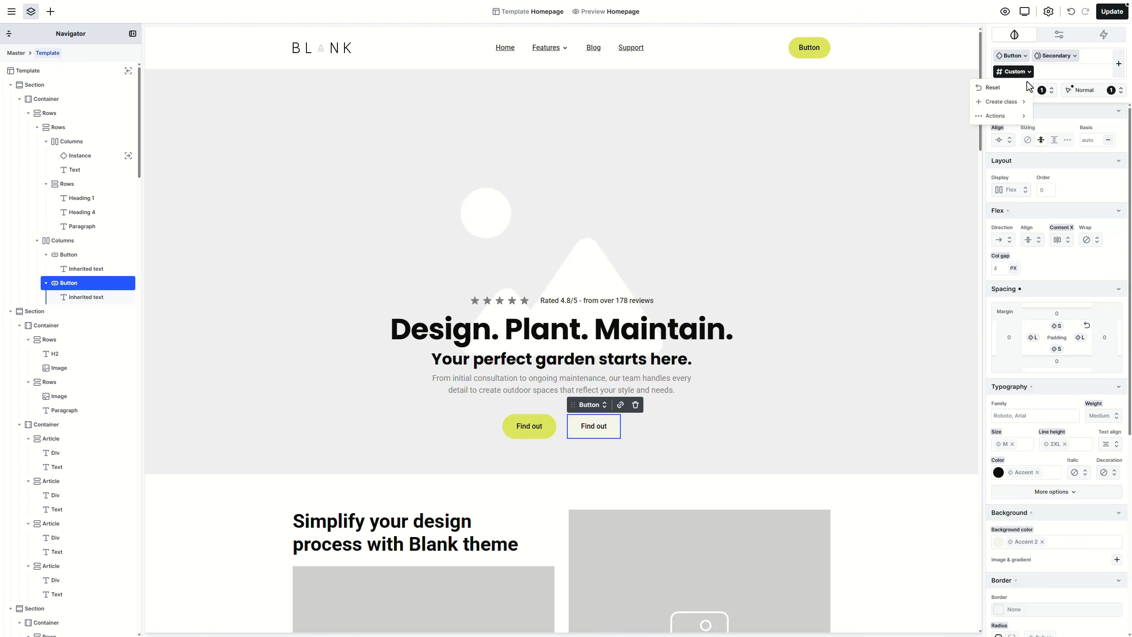
left_click(1025, 103)
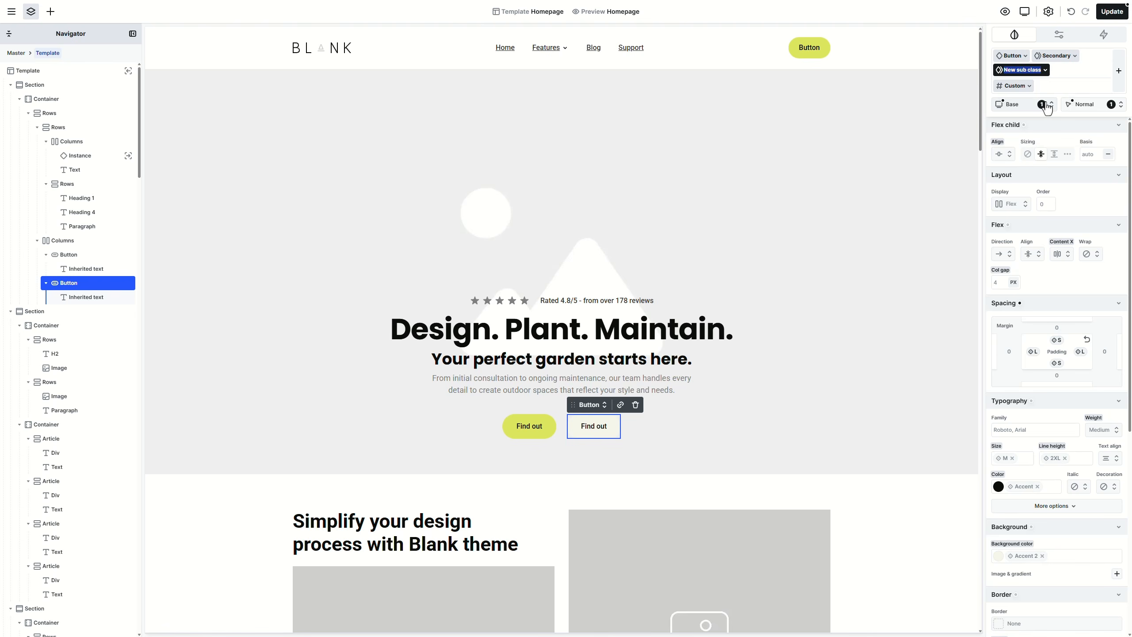
type("L")
key("Return")
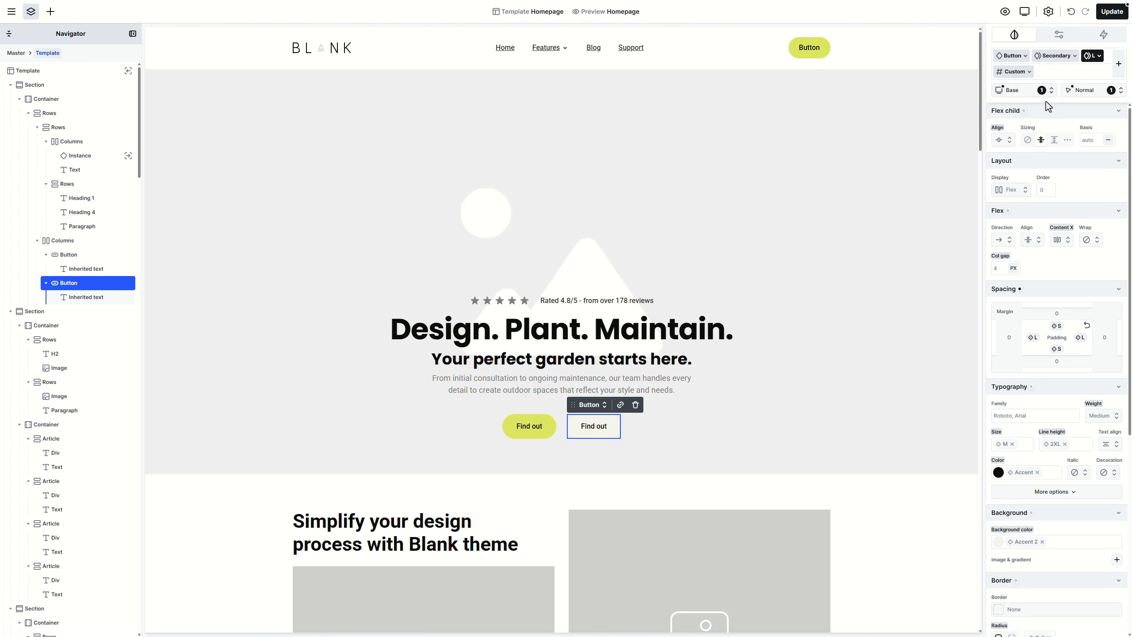
left_click(551, 434)
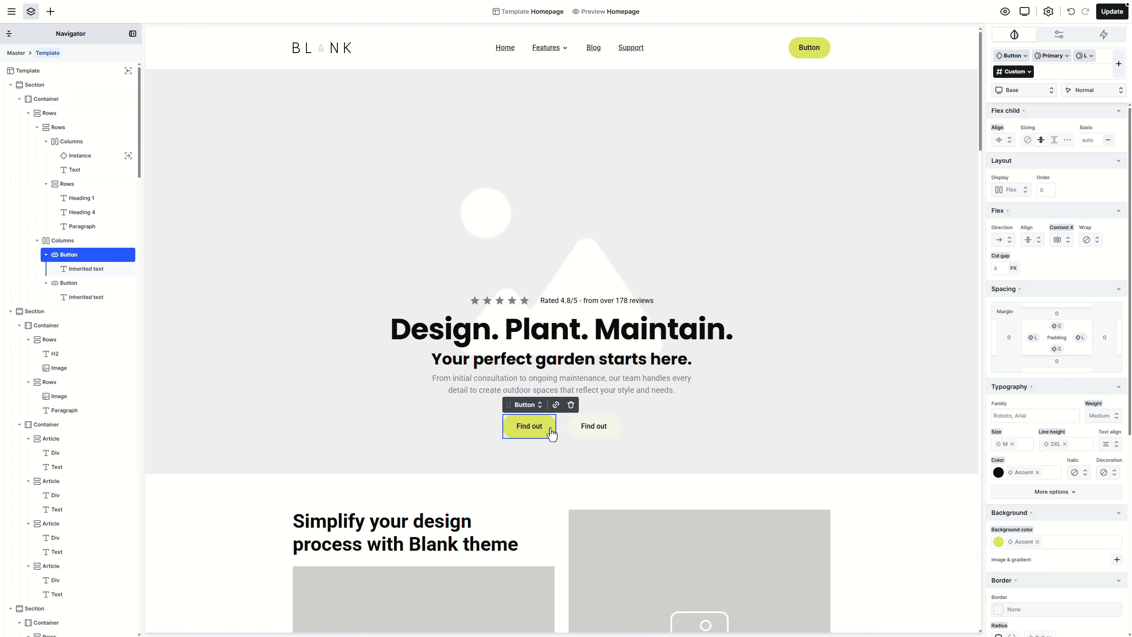
Step: Add an up-right arrow Icon inside the first Find out button
left_click(50, 11)
left_click_drag(68, 285, 547, 433)
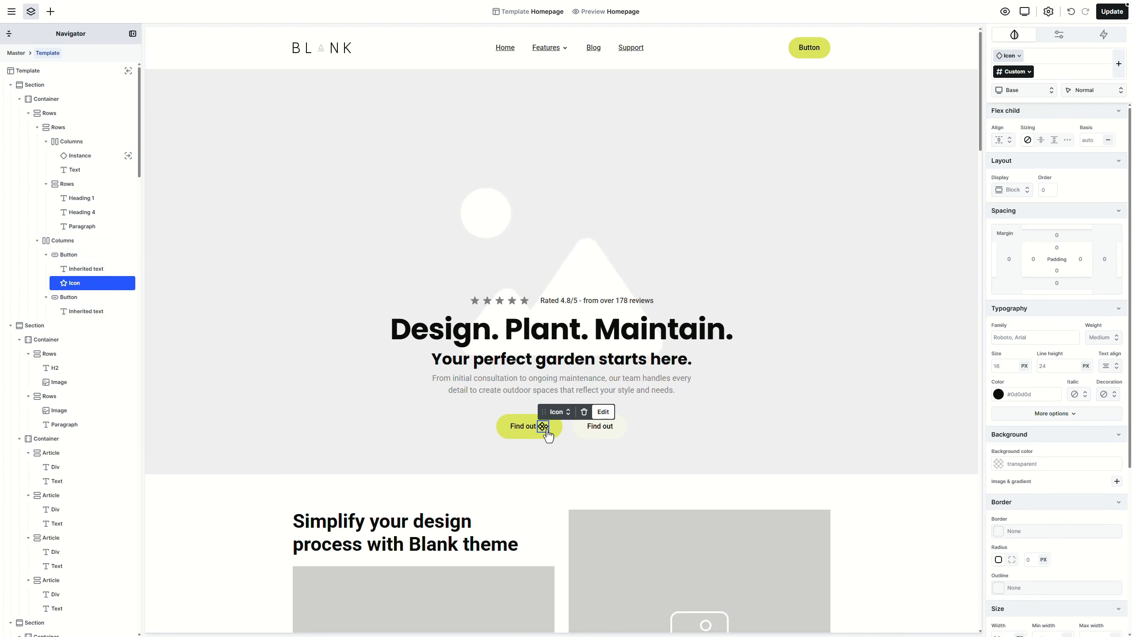
double_click(548, 432)
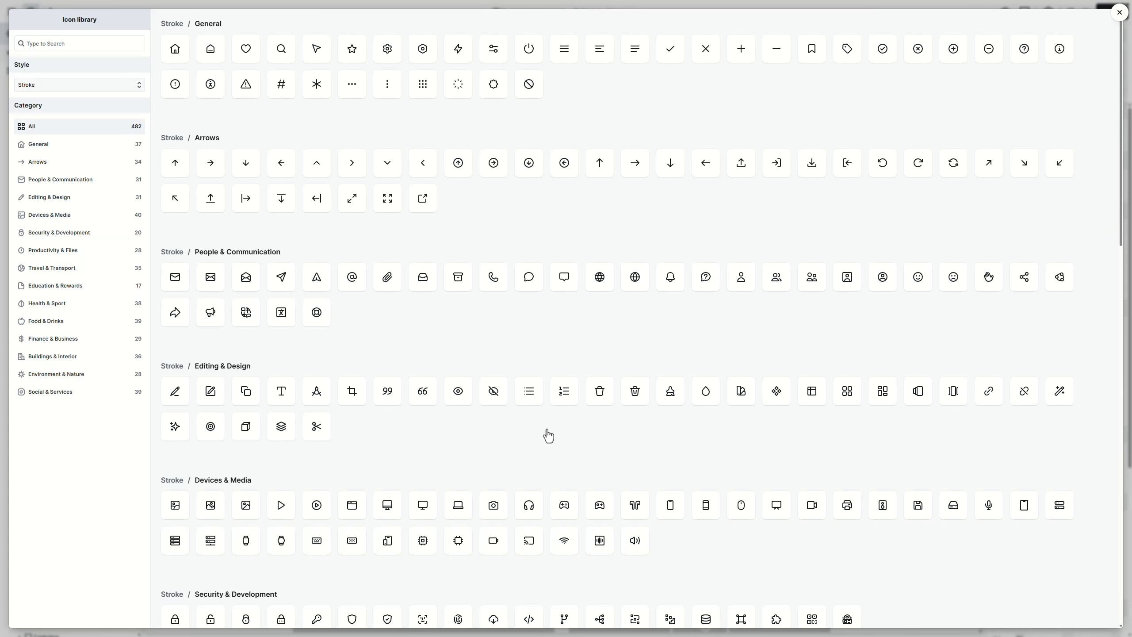
left_click(989, 173)
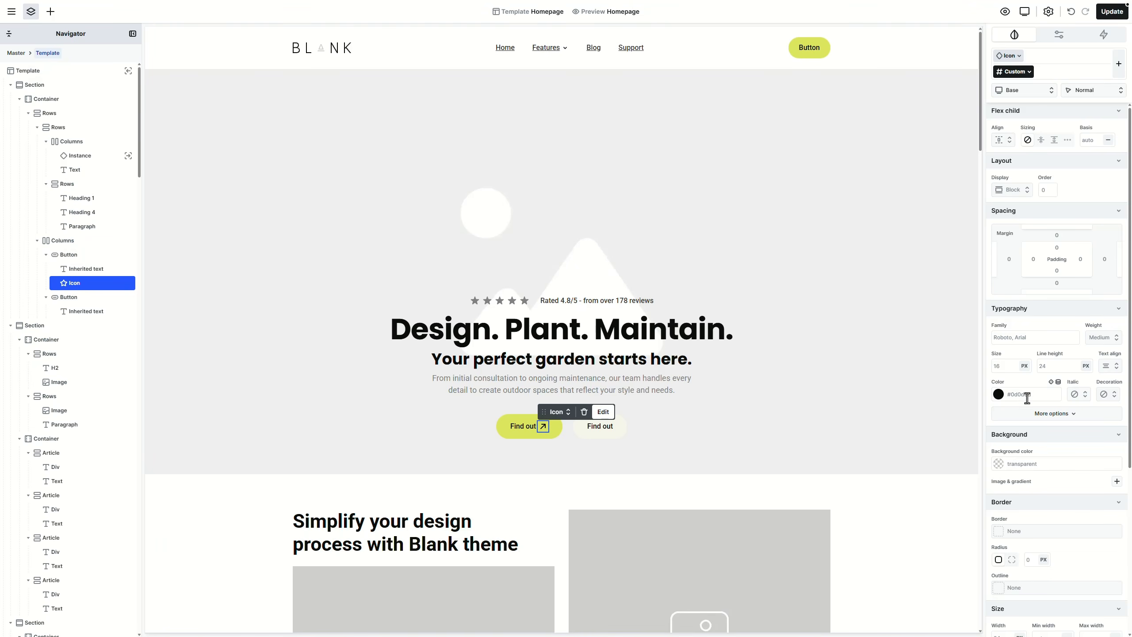
Step: Size the icon 16×16 and give it a new sub-class named s
scroll(1027, 399, "down", 3)
double_click(1007, 418)
type("16")
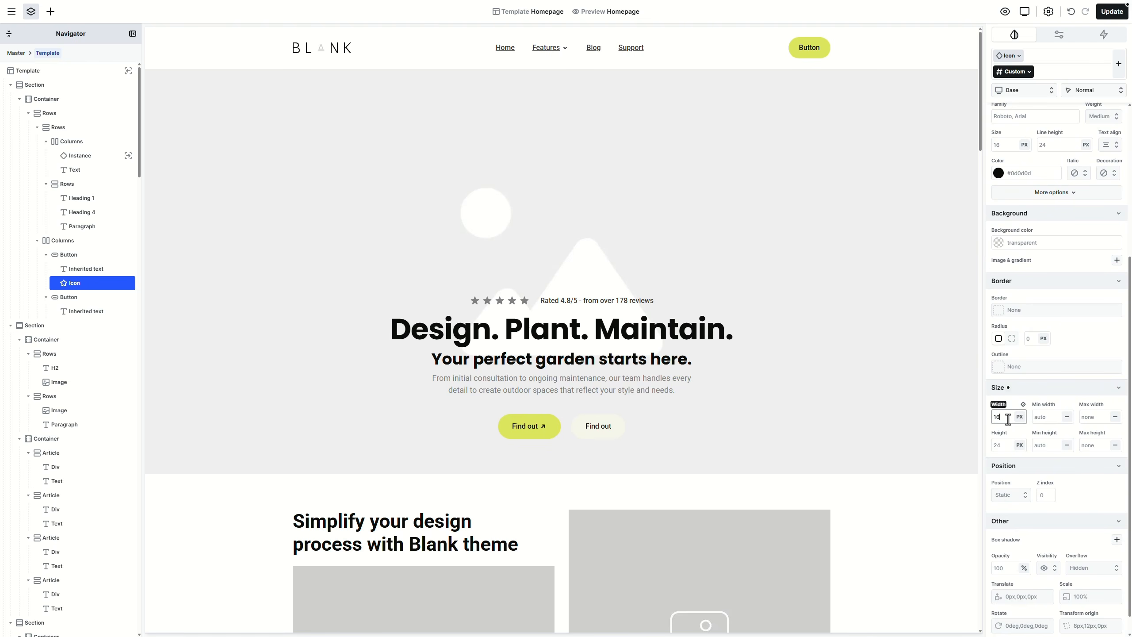
double_click(1002, 445)
type("16")
key("Return")
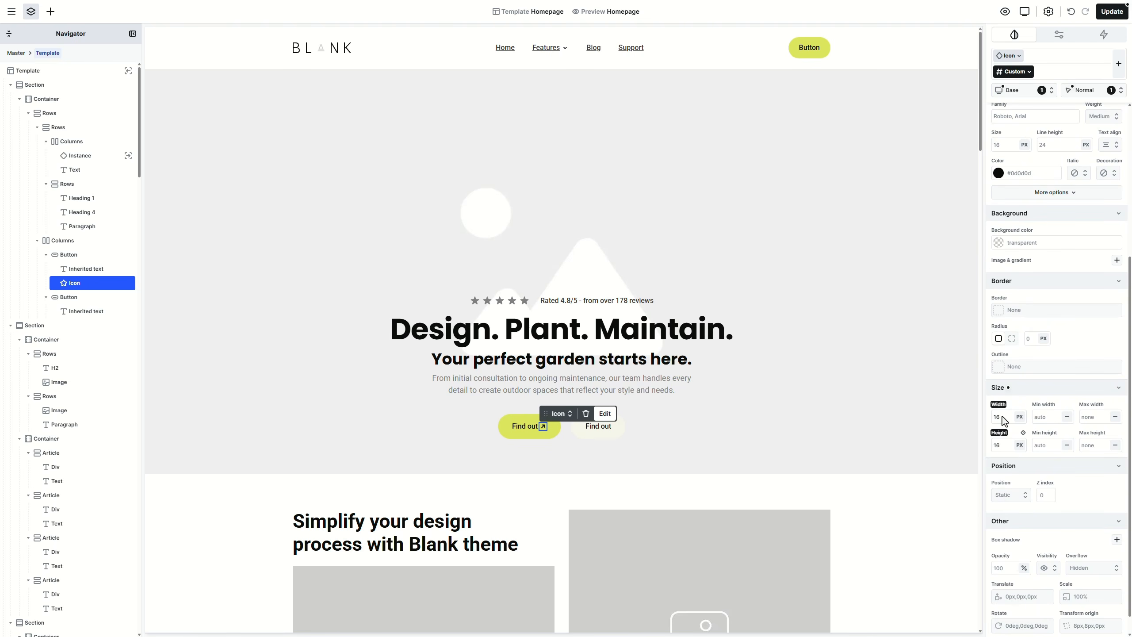
left_click(1029, 73)
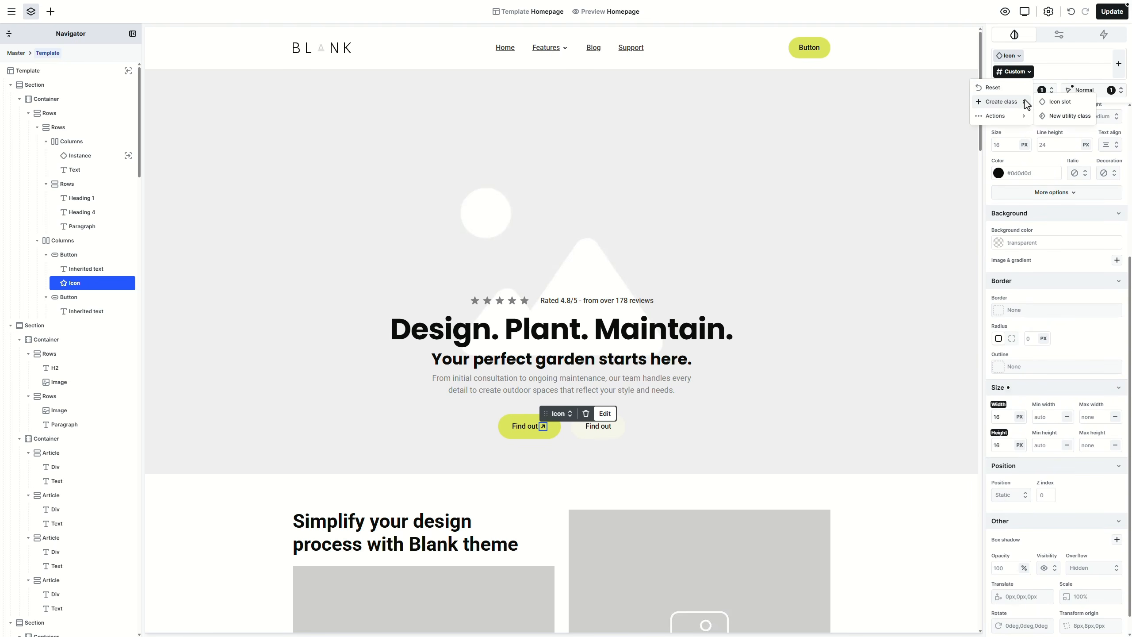
left_click(1050, 107)
type("s")
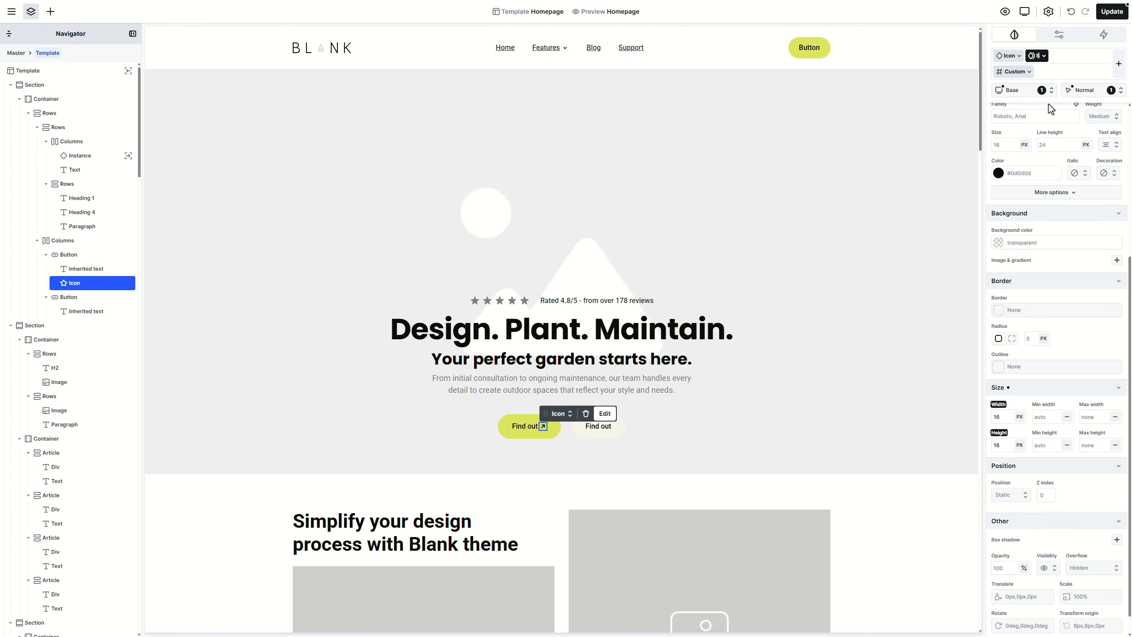
Step: Relabel the buttons 'Request a quote' and 'View our services'
left_click(526, 427)
double_click(527, 427)
type("Request a quote")
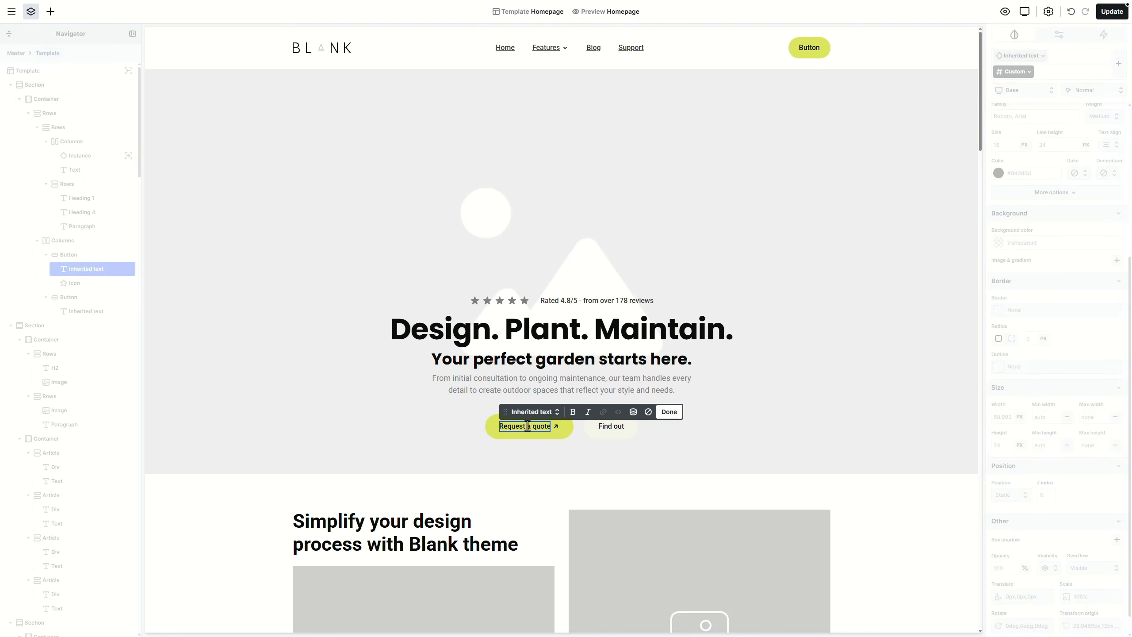
left_click(606, 427)
double_click(607, 426)
type("View our services")
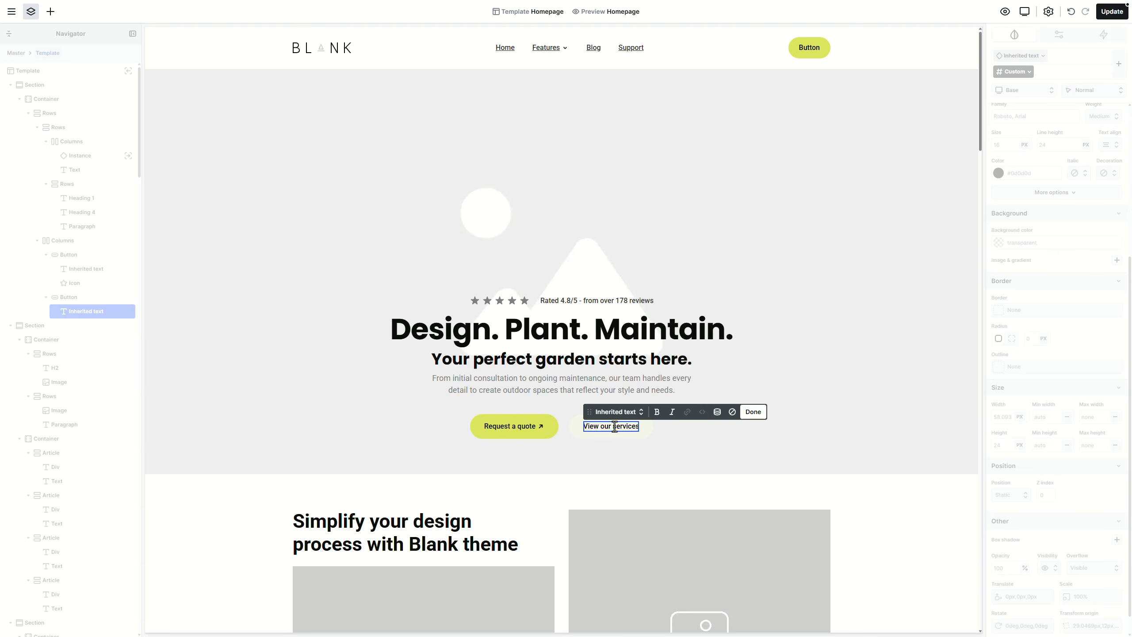
key("Escape")
left_click(557, 437)
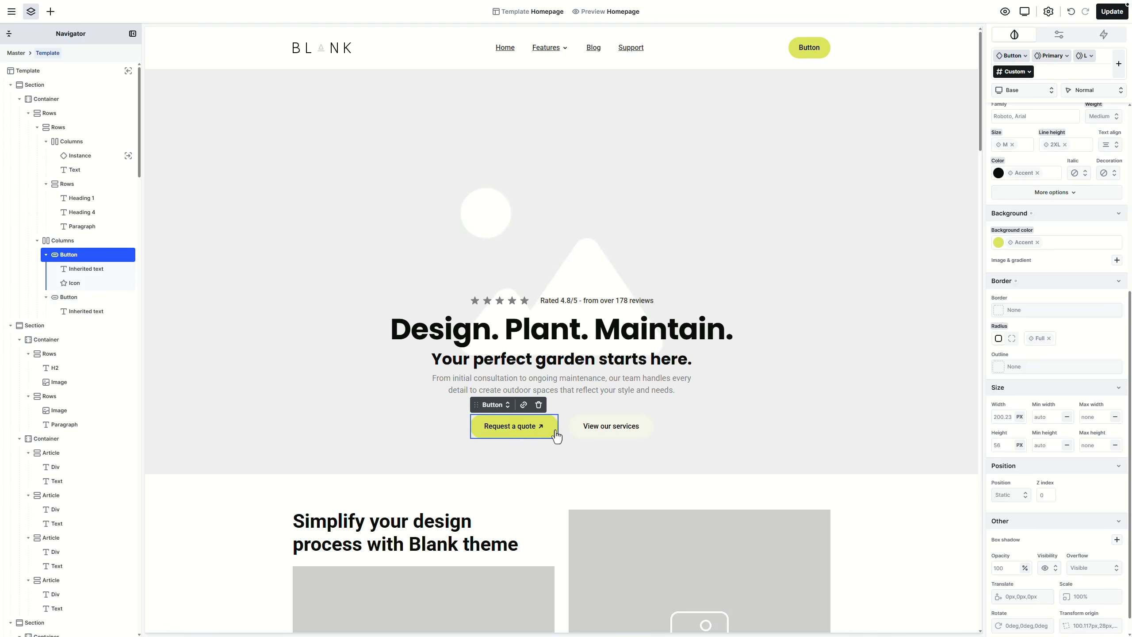
scroll(1078, 359, "up", 5)
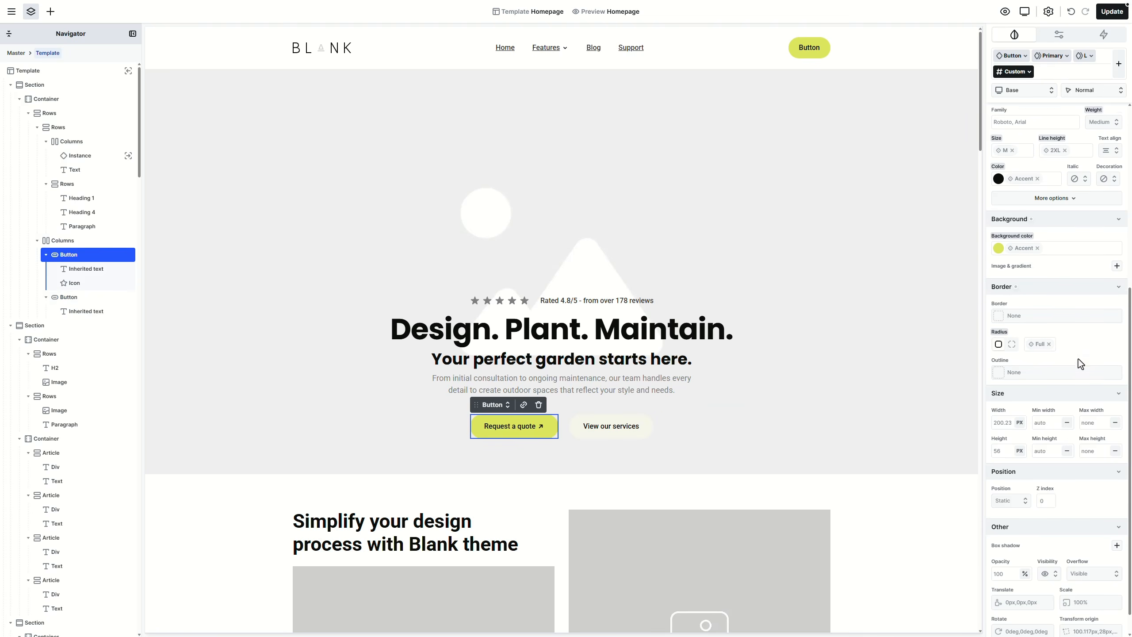
scroll(1078, 360, "up", 1)
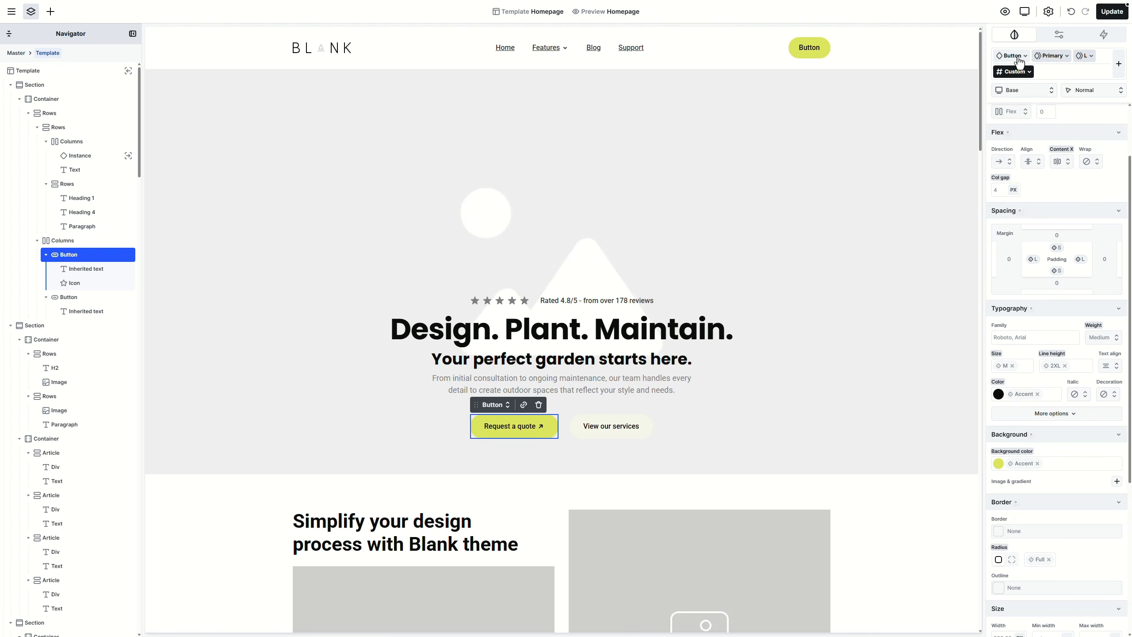
left_click(1105, 338)
Step: Make the Request a quote label Semi bold, then check the hero section's background image settings
left_click(1095, 428)
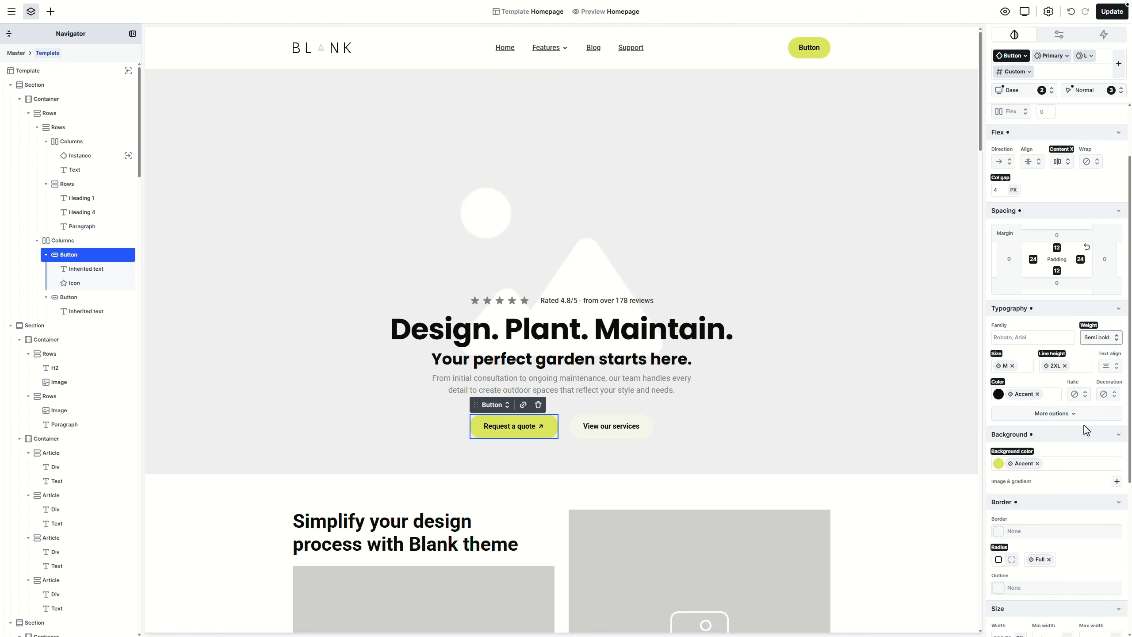
left_click(938, 417)
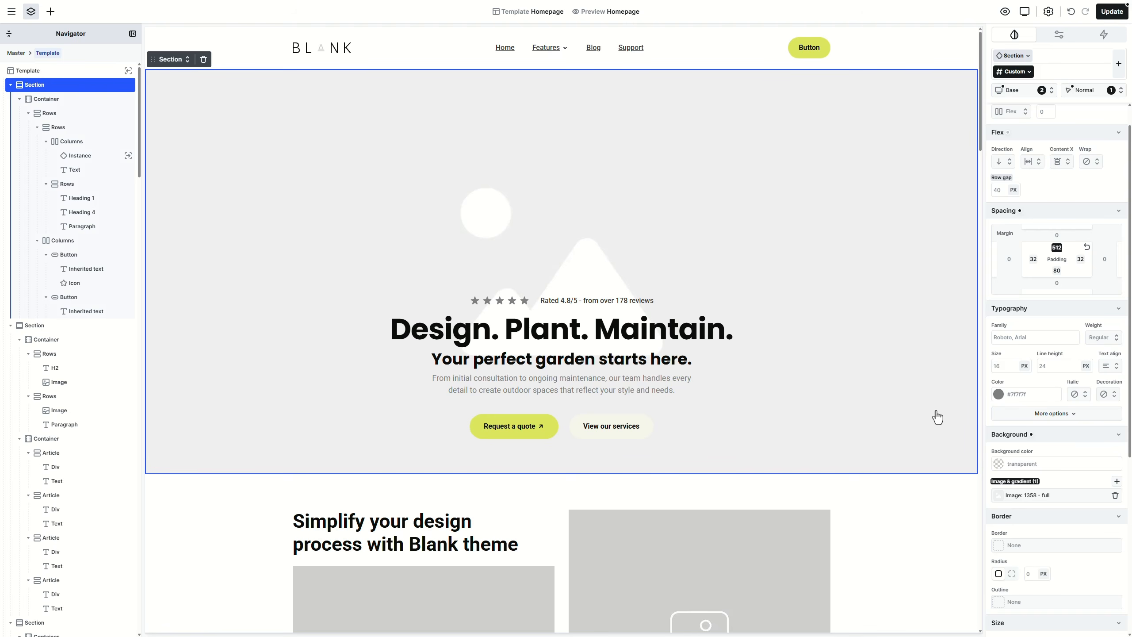
left_click(1027, 501)
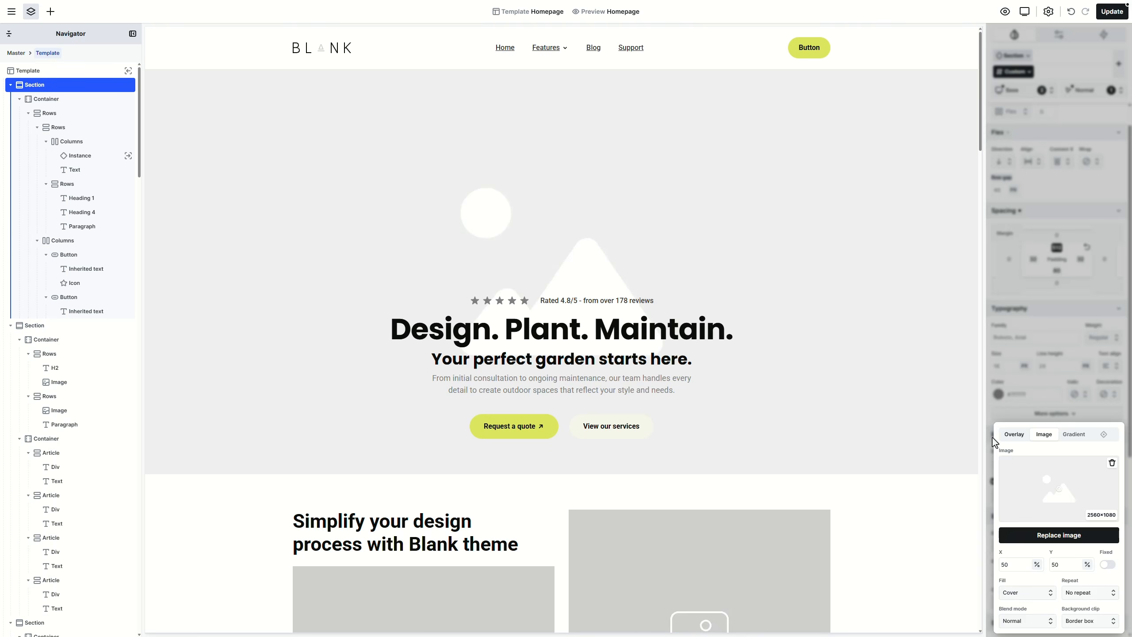
left_click(963, 439)
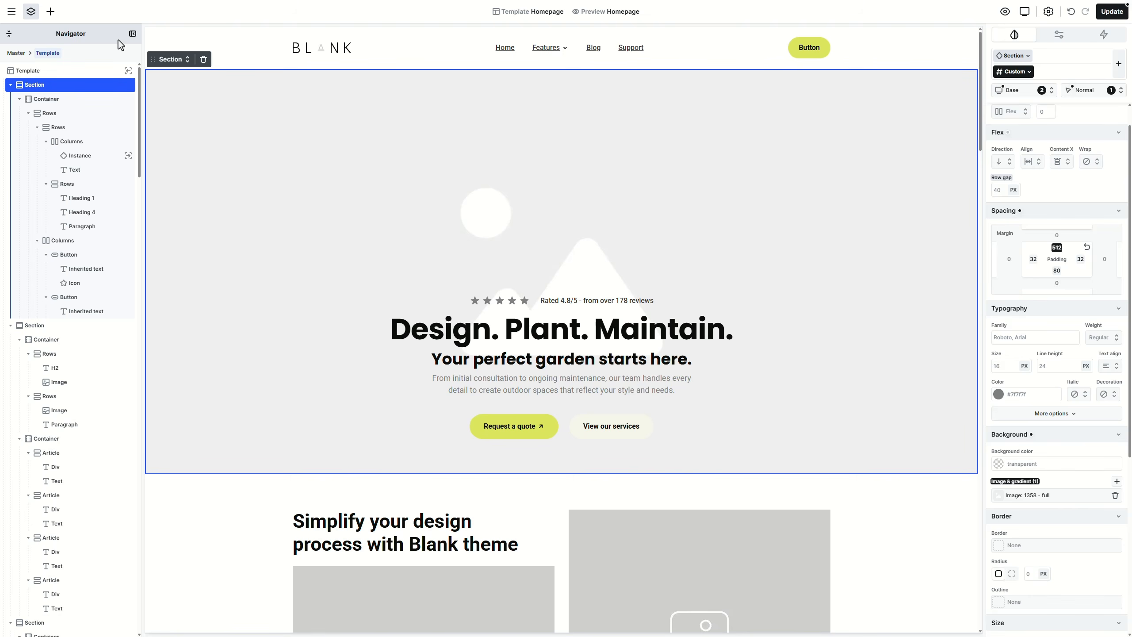
Step: Insert a Video into the hero and position it absolutely with 0 offsets on all sides
left_click(50, 13)
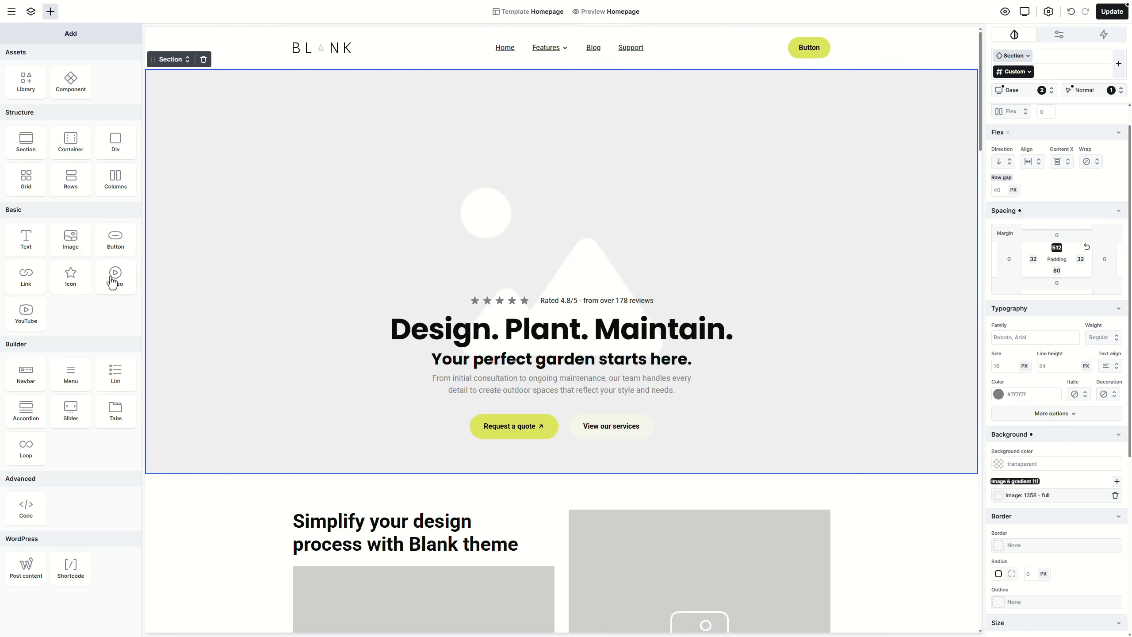
left_click_drag(111, 279, 78, 97)
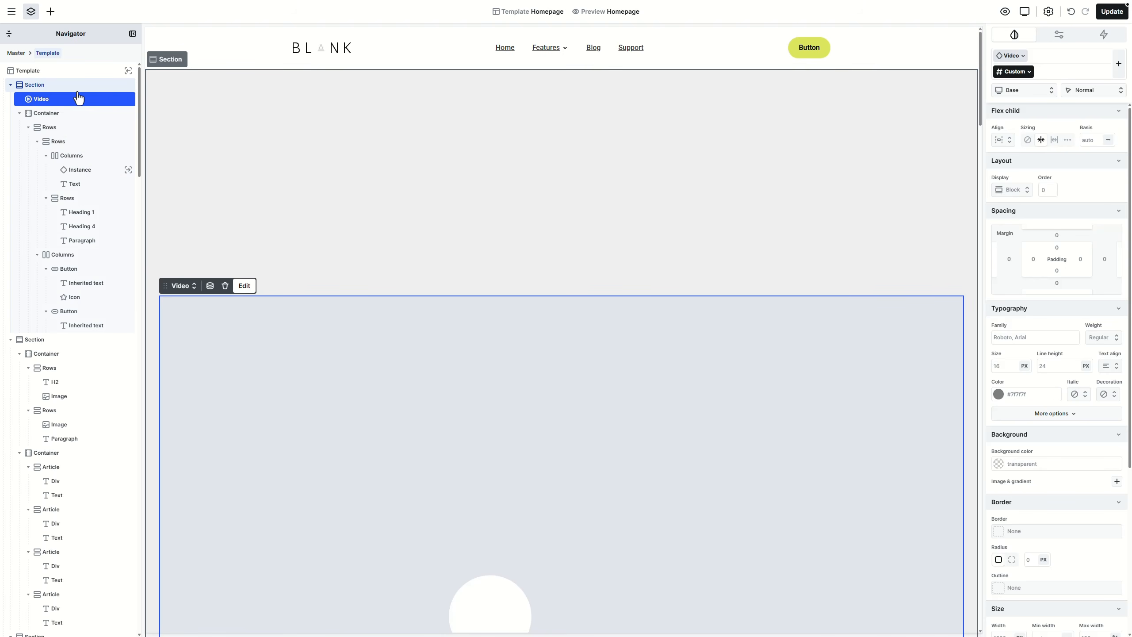
scroll(1038, 460, "down", 5)
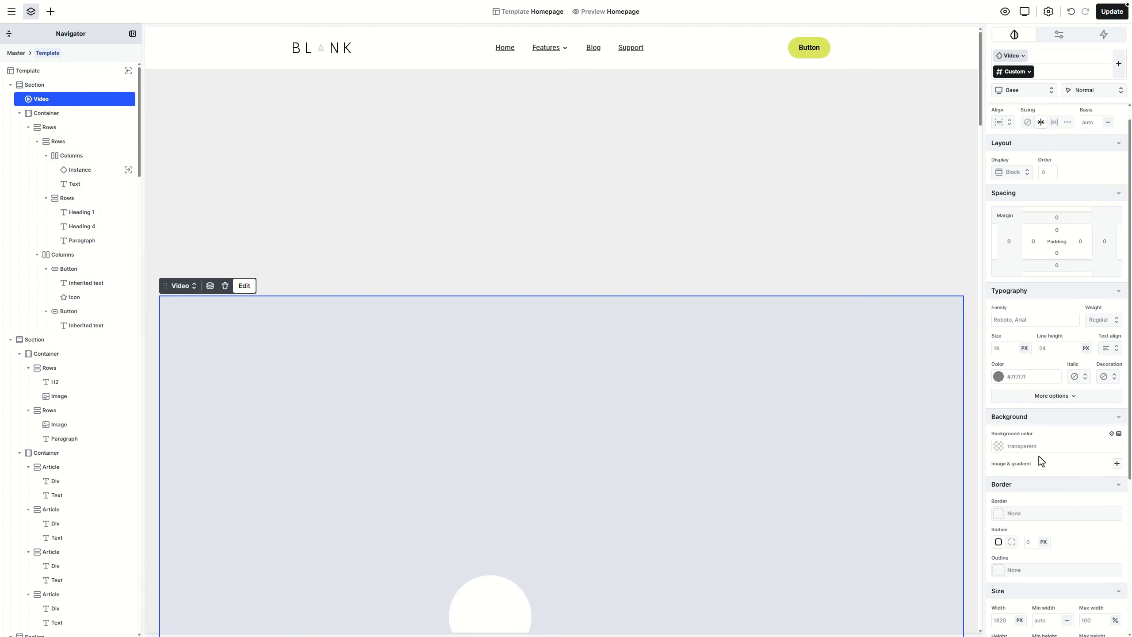
left_click(1026, 474)
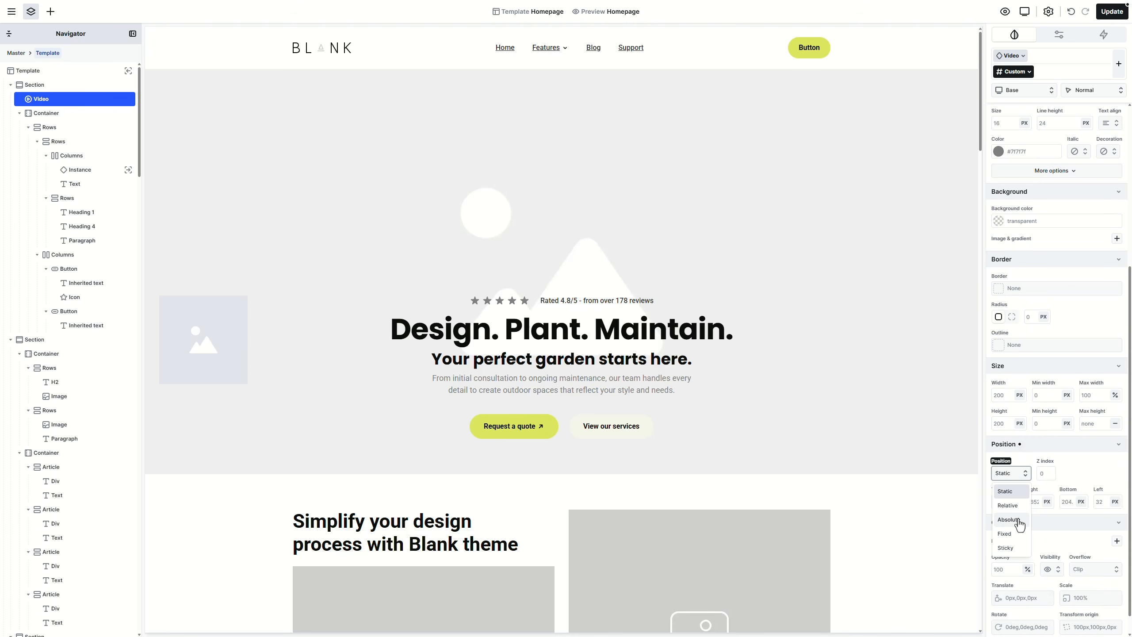
left_click(1010, 519)
left_click(1003, 502)
type("0")
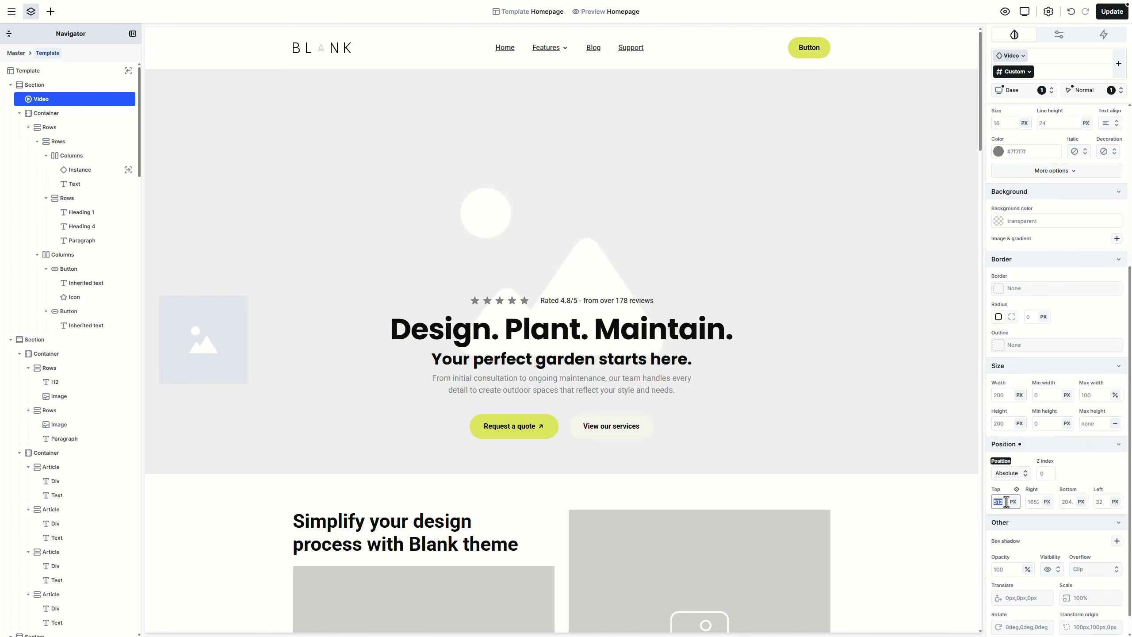
left_click(1032, 501)
type("0")
left_click(1069, 501)
type("0")
left_click(1100, 501)
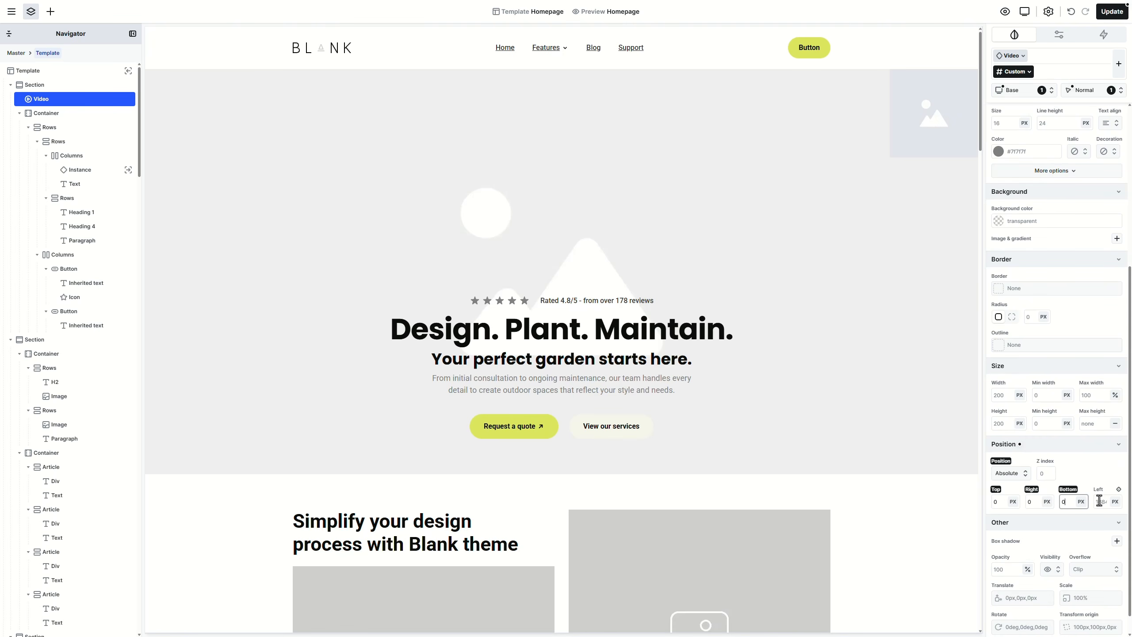
type("0")
Step: Size the video to 100% width and height and set its z-index to -1
left_click(1003, 395)
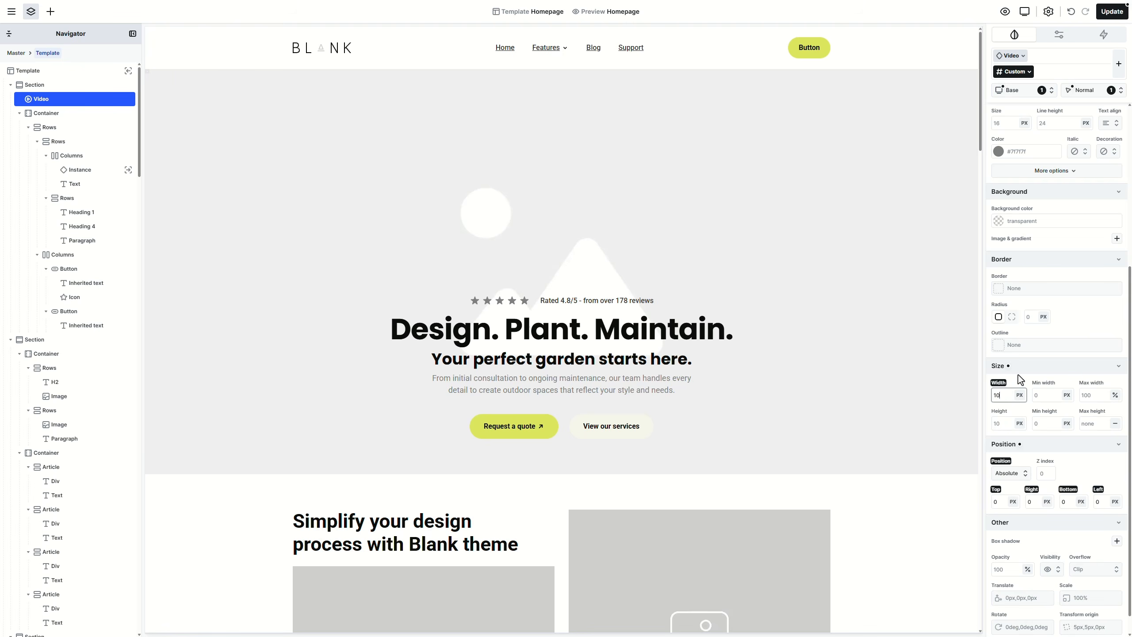
type("100%")
left_click(1008, 424)
type("100")
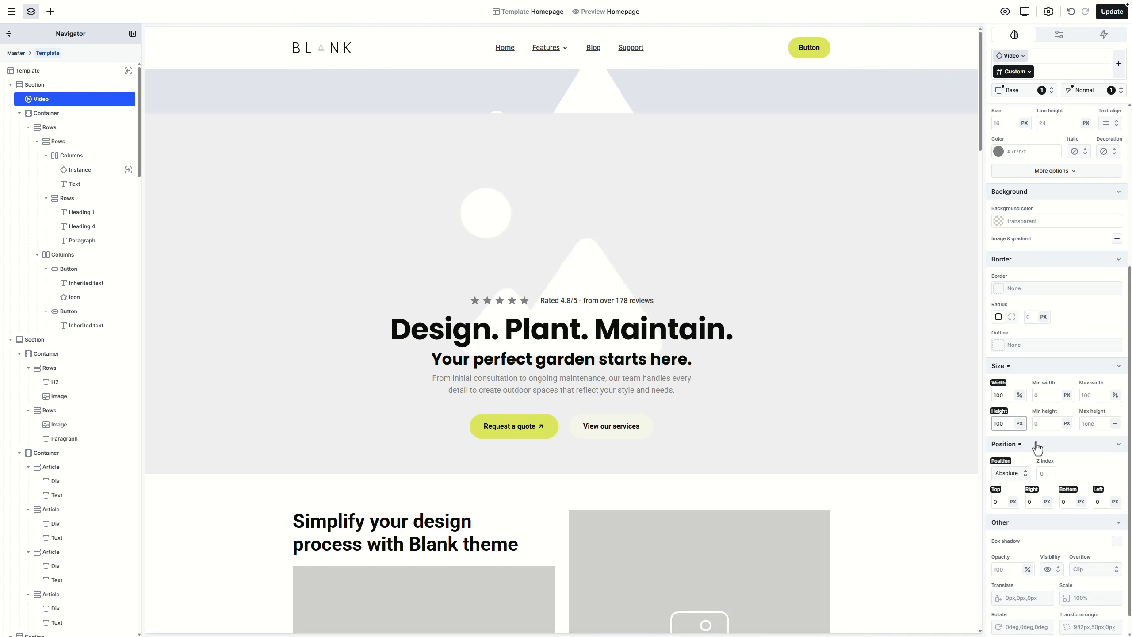
type("%")
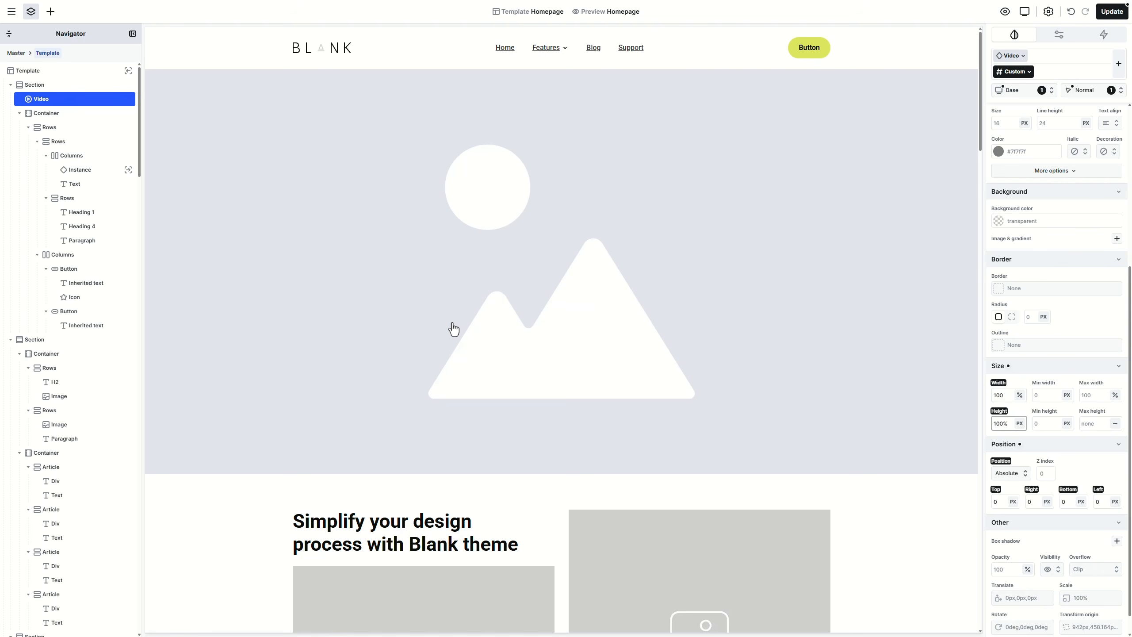
left_click(1104, 464)
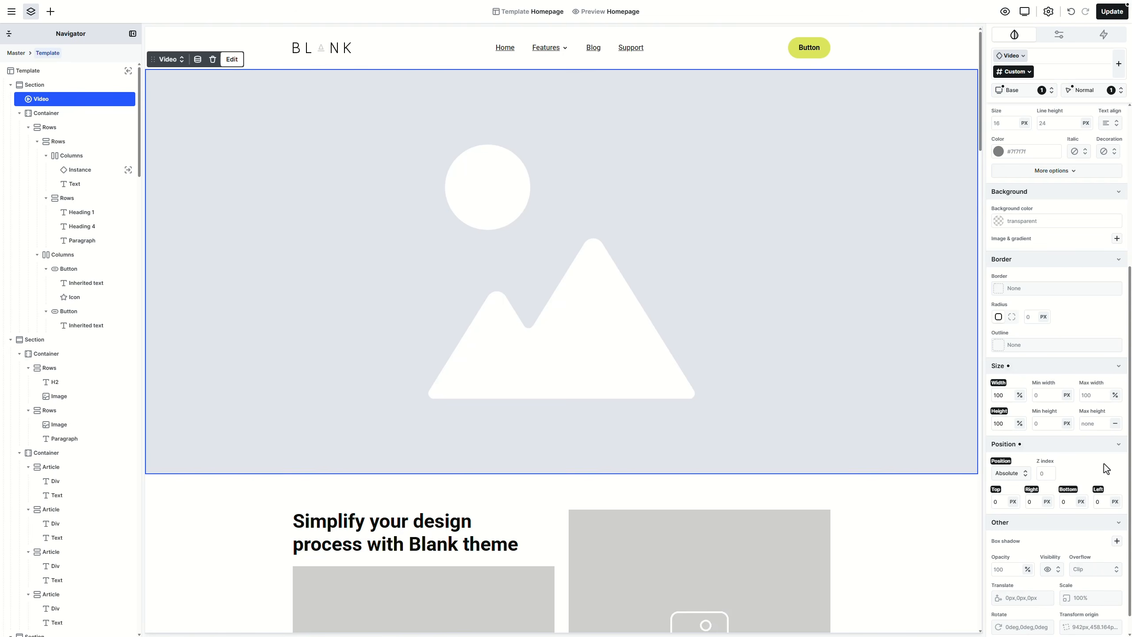
left_click(1045, 473)
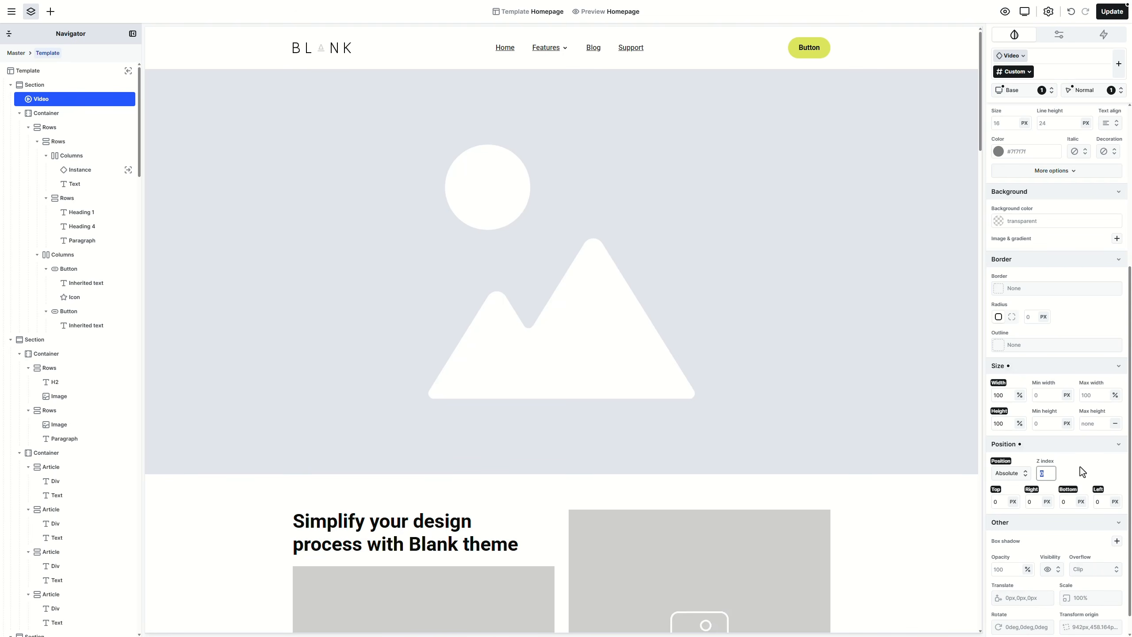
type("-1")
key("Return")
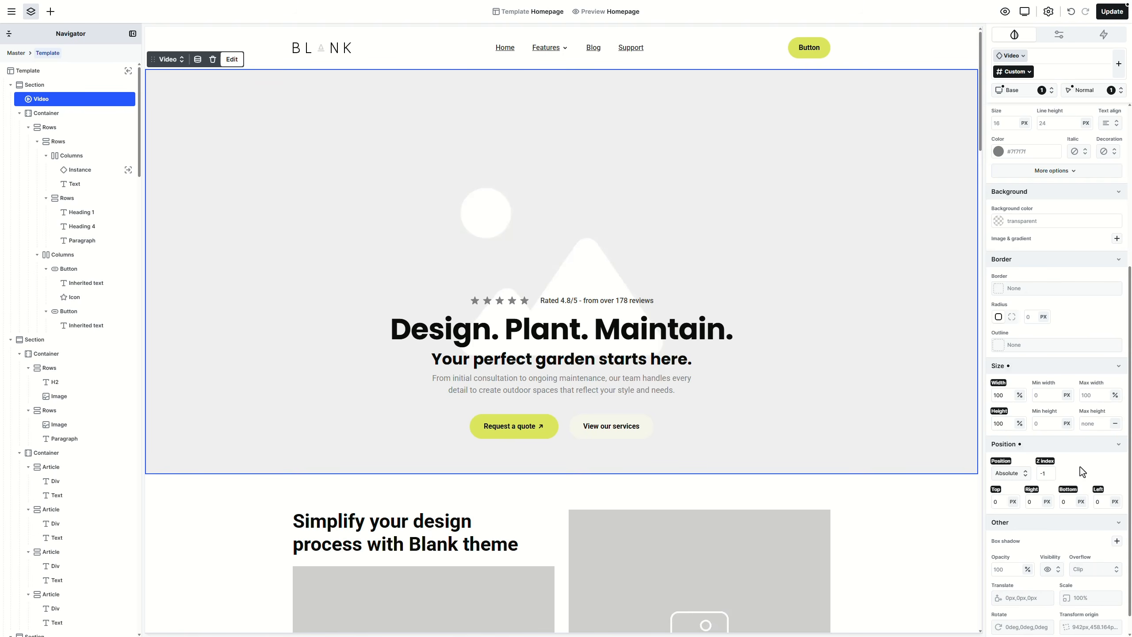
Step: Set the hero section's z-index to 1
left_click(101, 87)
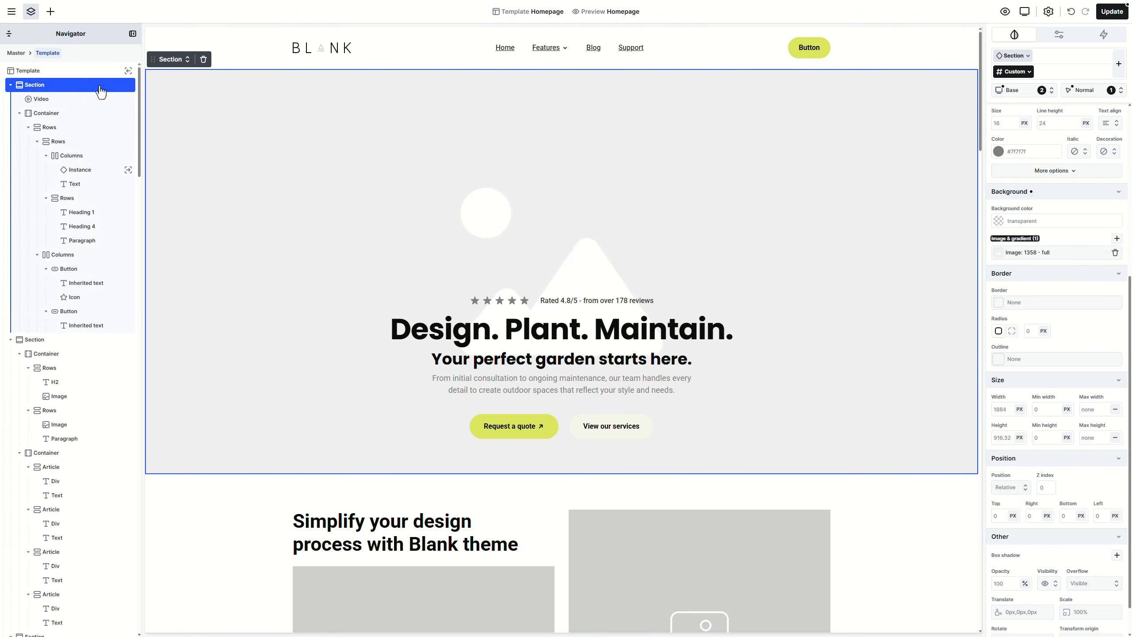
left_click(1044, 487)
type("1")
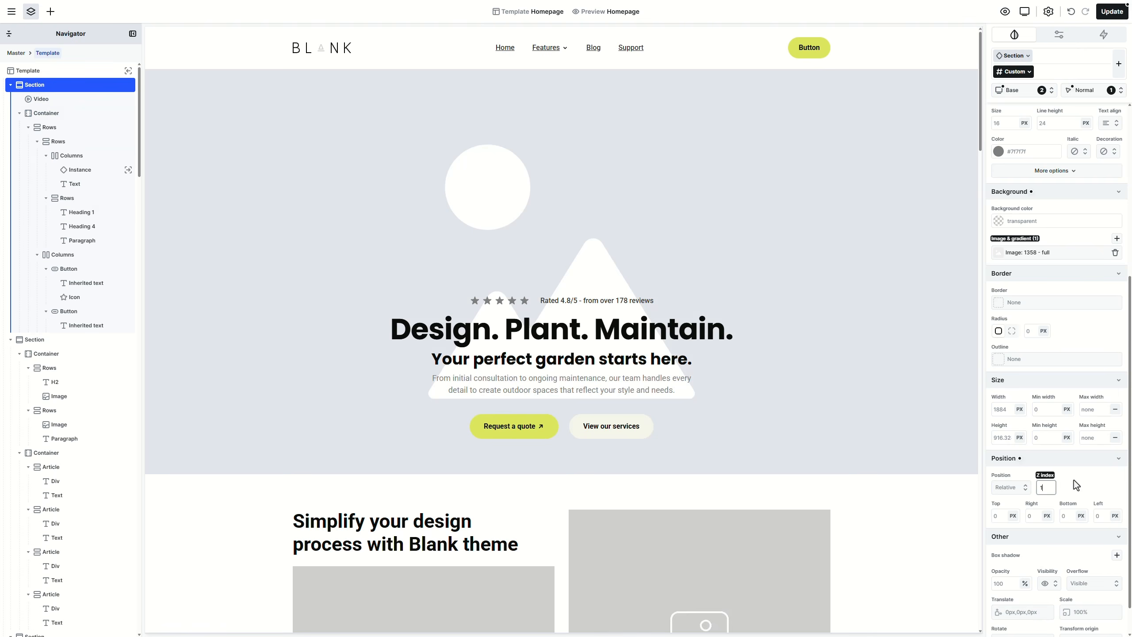
left_click(1074, 480)
left_click(874, 309)
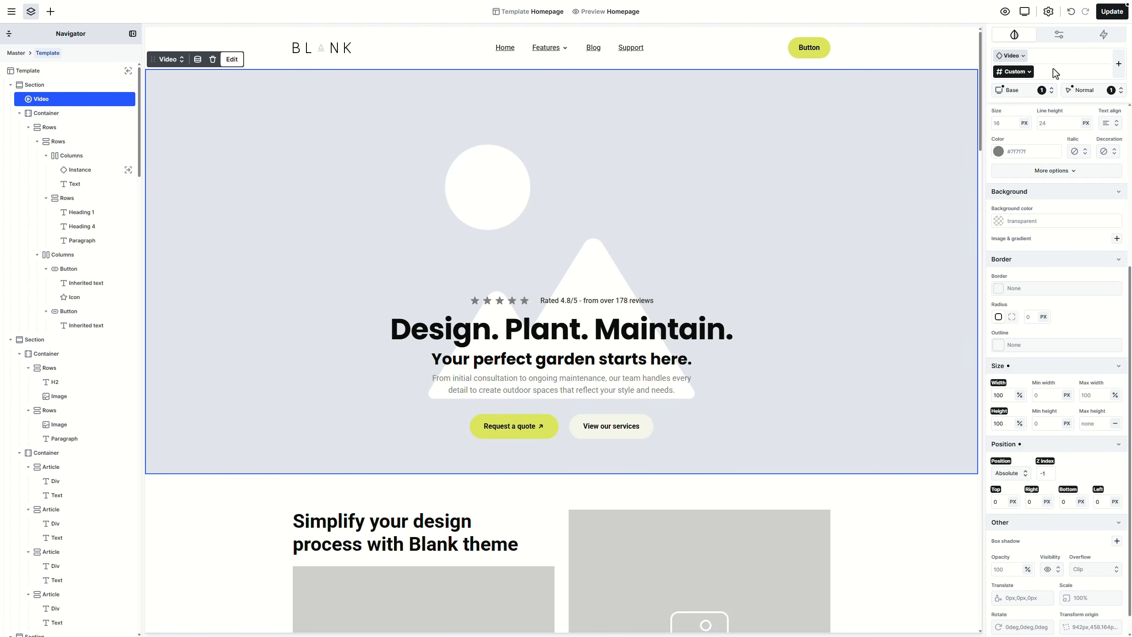
Step: Set the video source to 01_home_video.mp4 from the media library
left_click(1059, 36)
left_click(1066, 161)
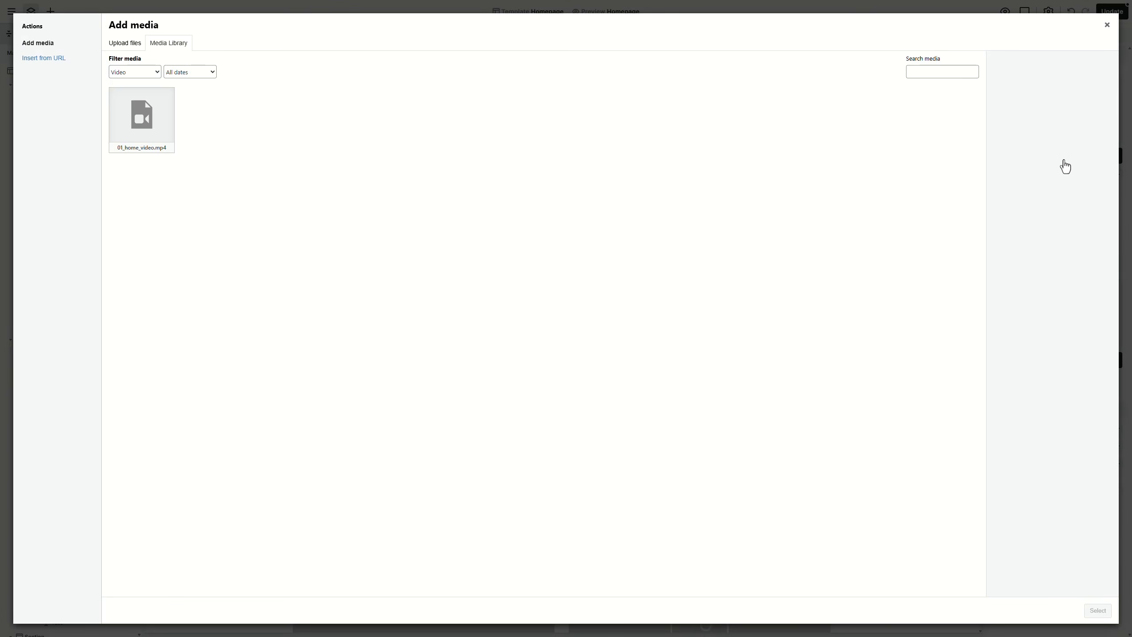
left_click(155, 141)
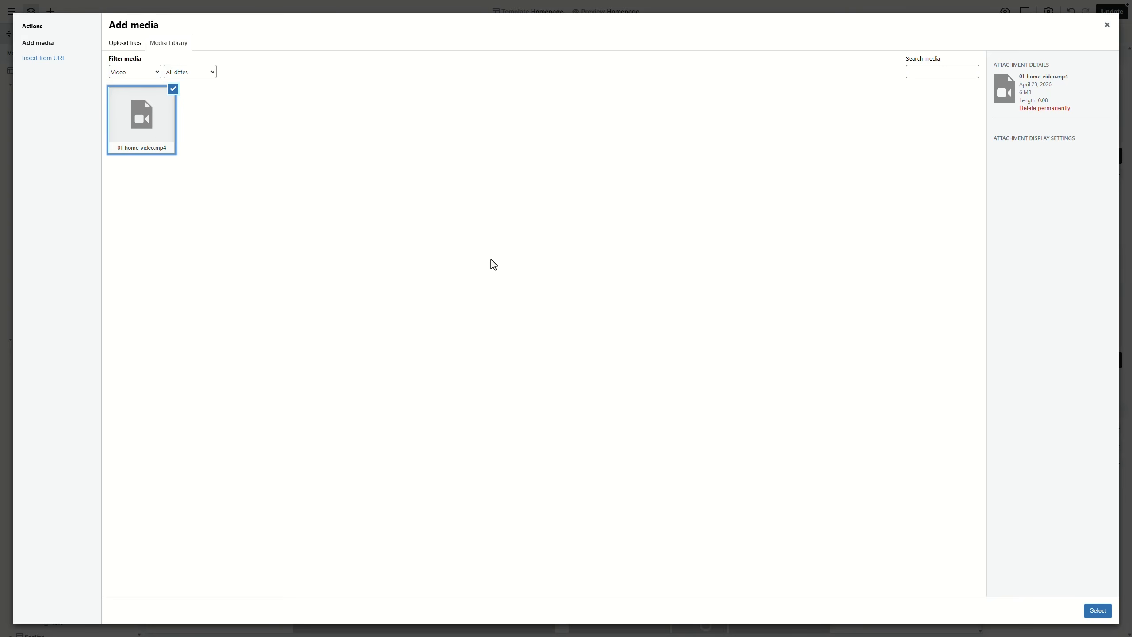
left_click(1093, 612)
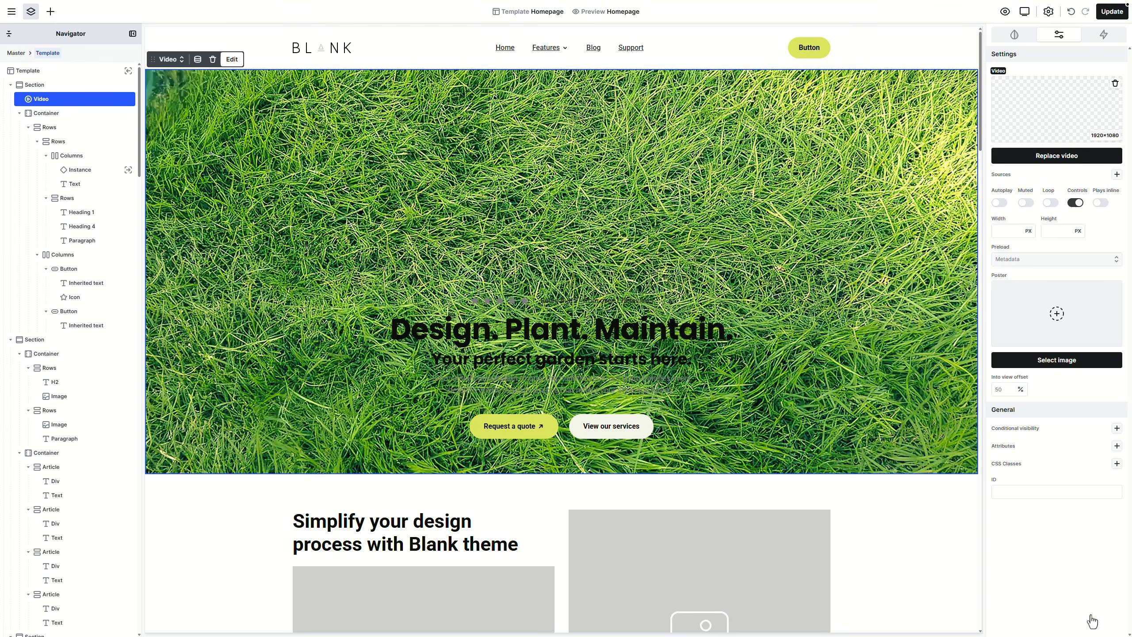
Step: Turn on Autoplay, Muted and Loop, and turn off Controls
left_click(1001, 204)
left_click(1026, 203)
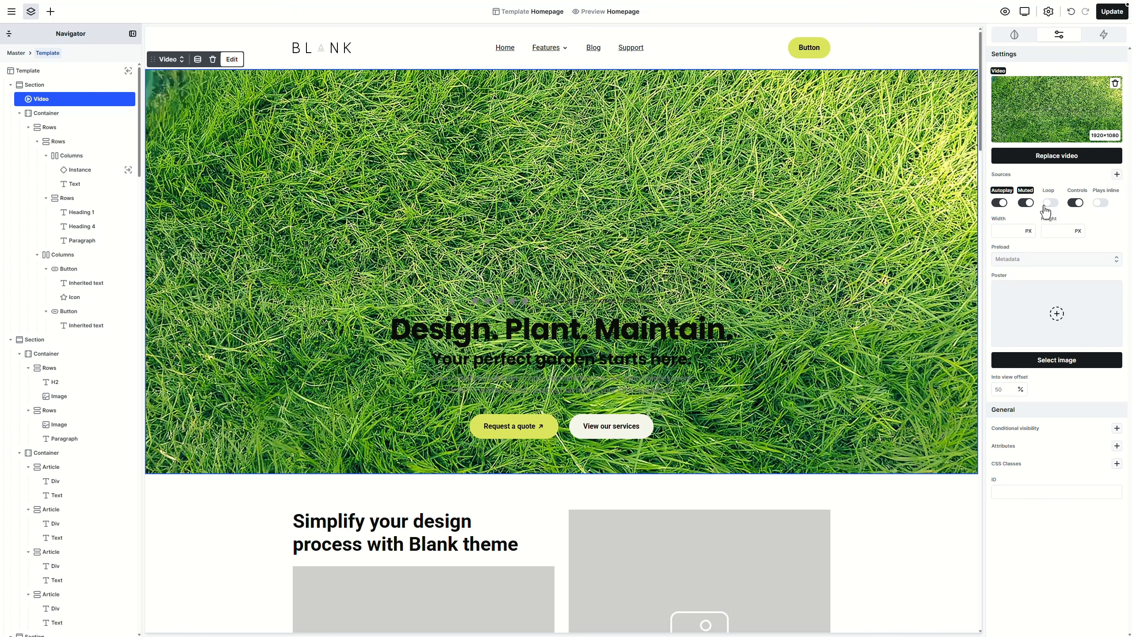
left_click(1052, 204)
left_click(1075, 208)
left_click(1006, 12)
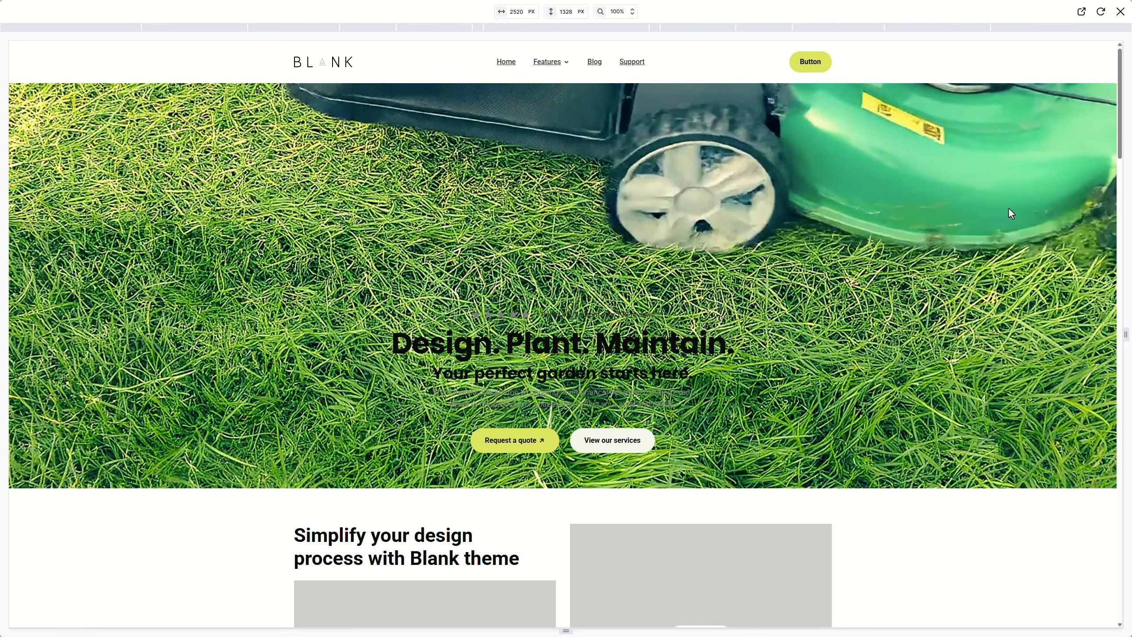
left_click(1120, 11)
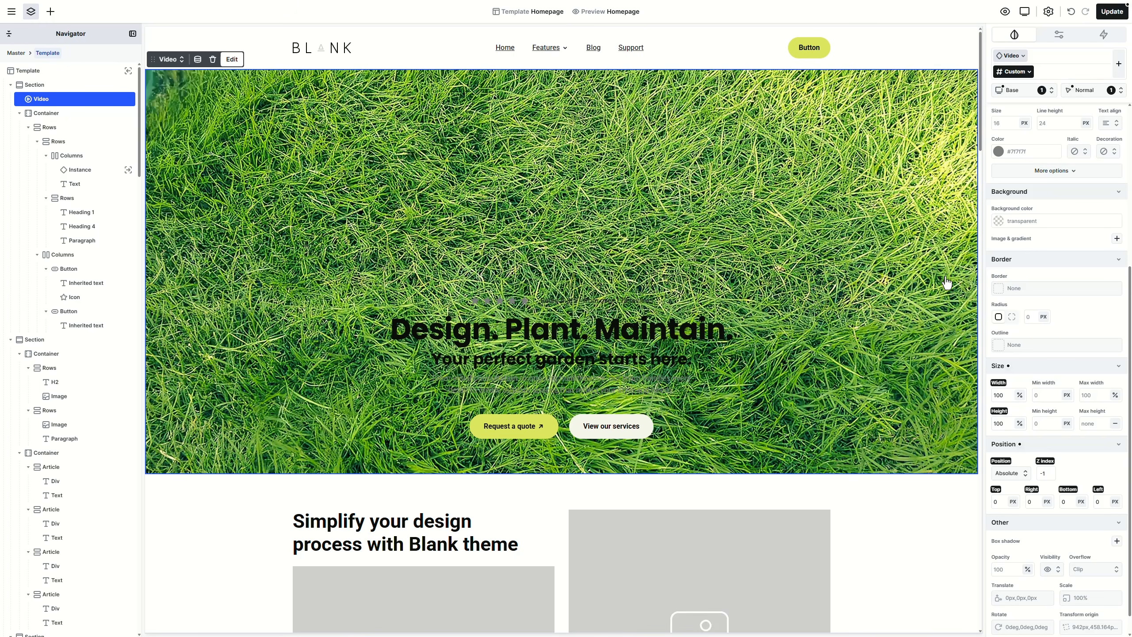
Step: Add the custom declaration 'pointer-events: none;' to the video's style declarations
scroll(1040, 337, "down", 1)
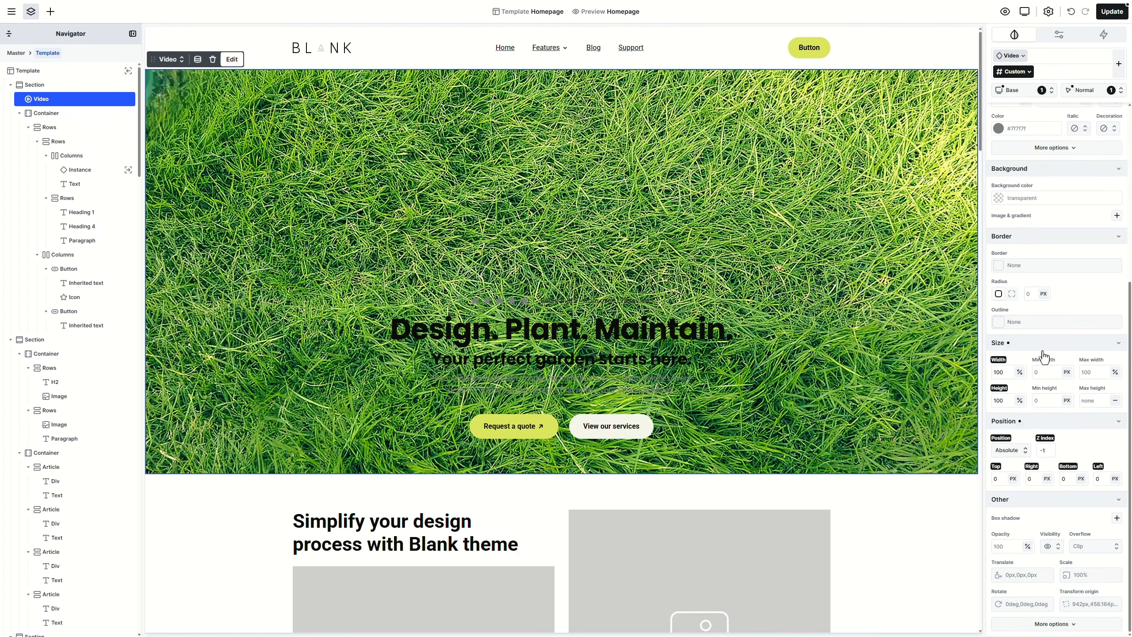
left_click(1052, 624)
scroll(1052, 521, "down", 5)
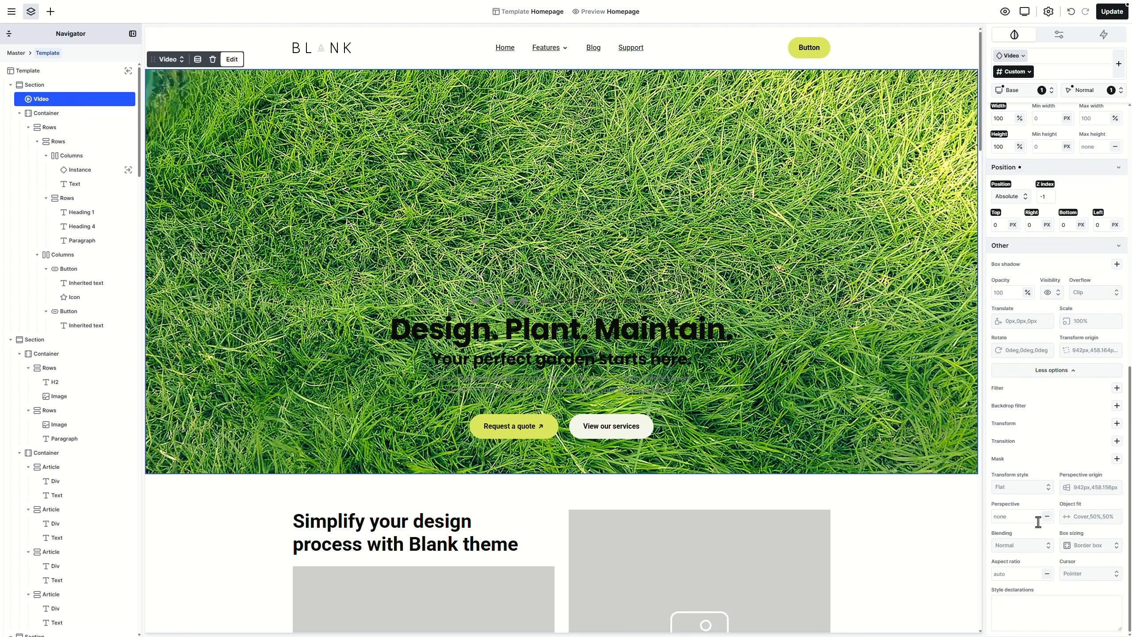
left_click(1032, 605)
type("pointer-events")
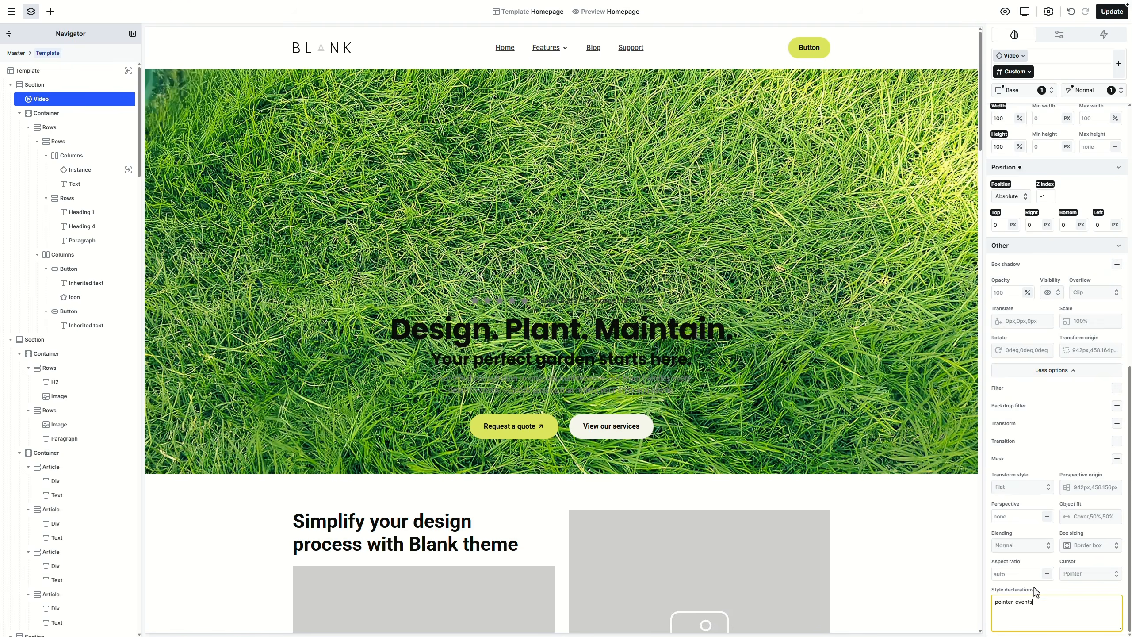
type(": none;")
left_click(1063, 593)
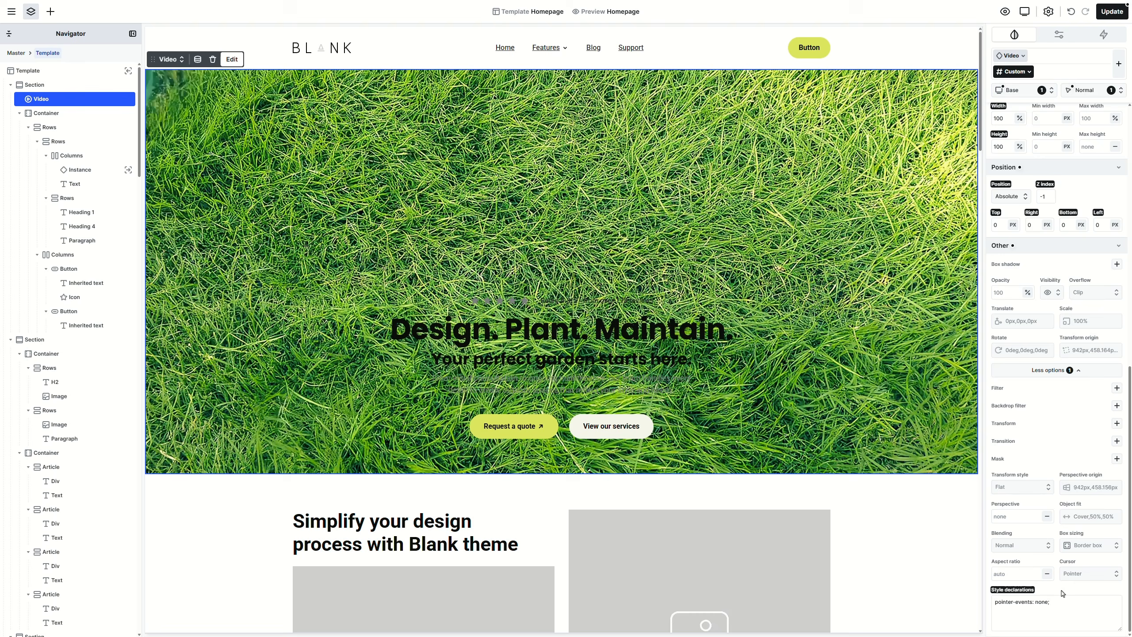
left_click(894, 414)
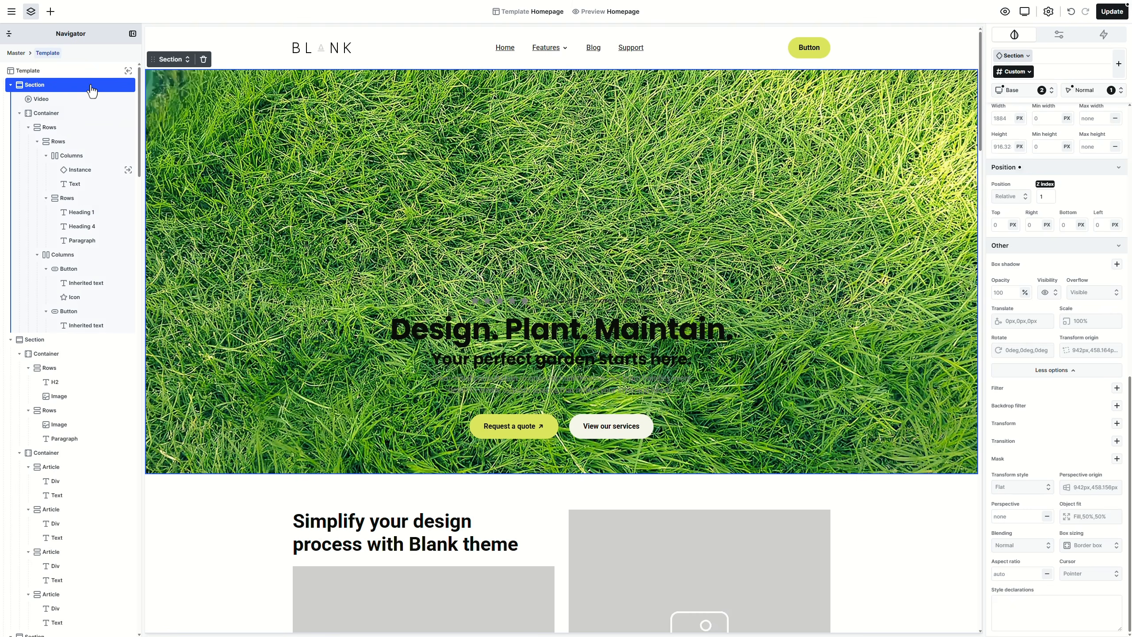
Step: Insert a new Div directly after the hero's background video
left_click(89, 104)
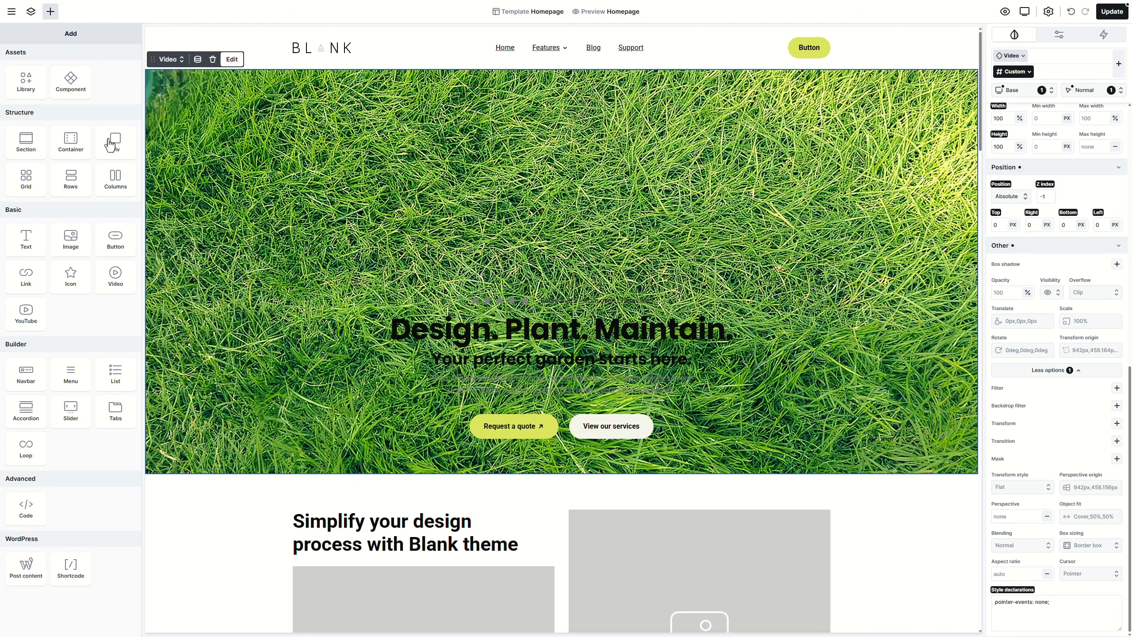
left_click_drag(112, 144, 68, 111)
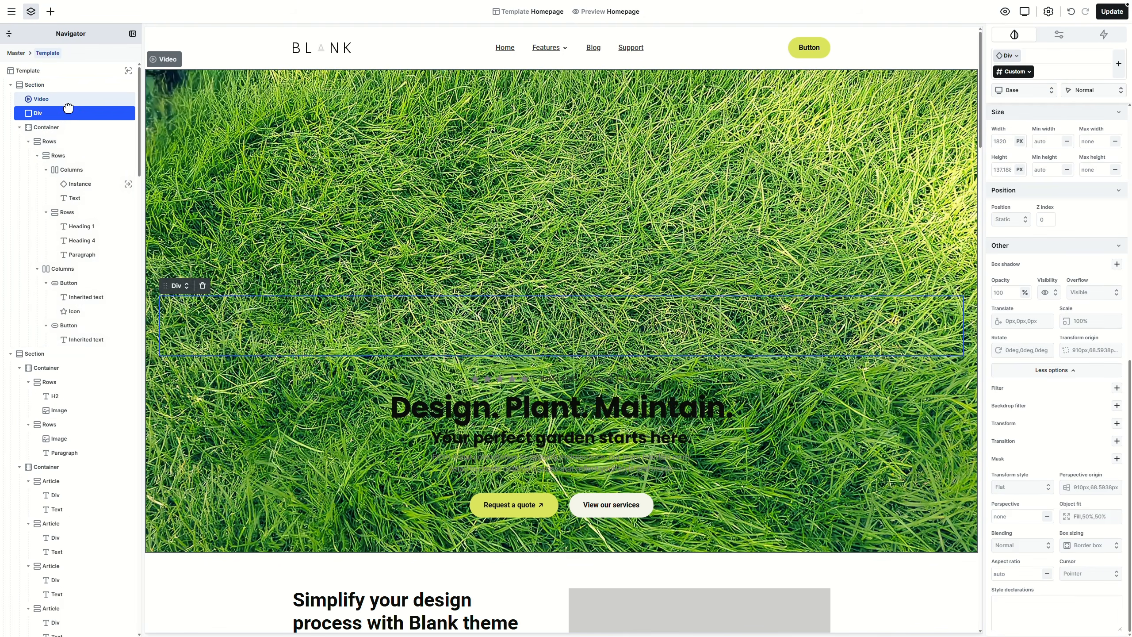
scroll(1038, 348, "up", 3)
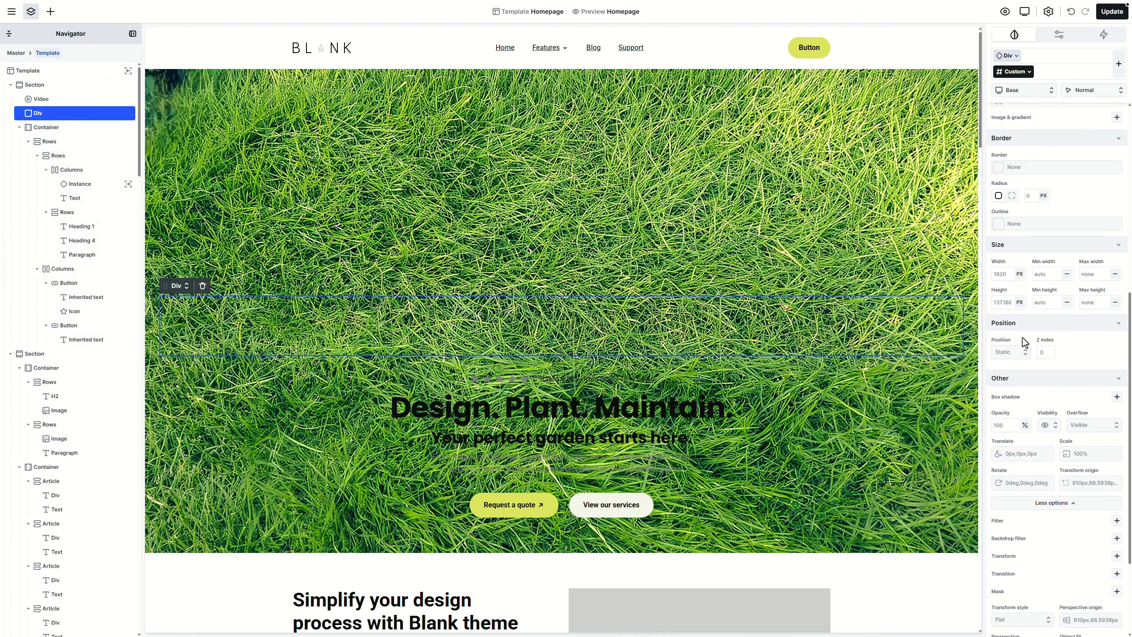
Step: Make the Div absolutely positioned with 0 offsets on all sides and 100% height
left_click(1021, 352)
left_click(1009, 387)
left_click(1000, 381)
type("0")
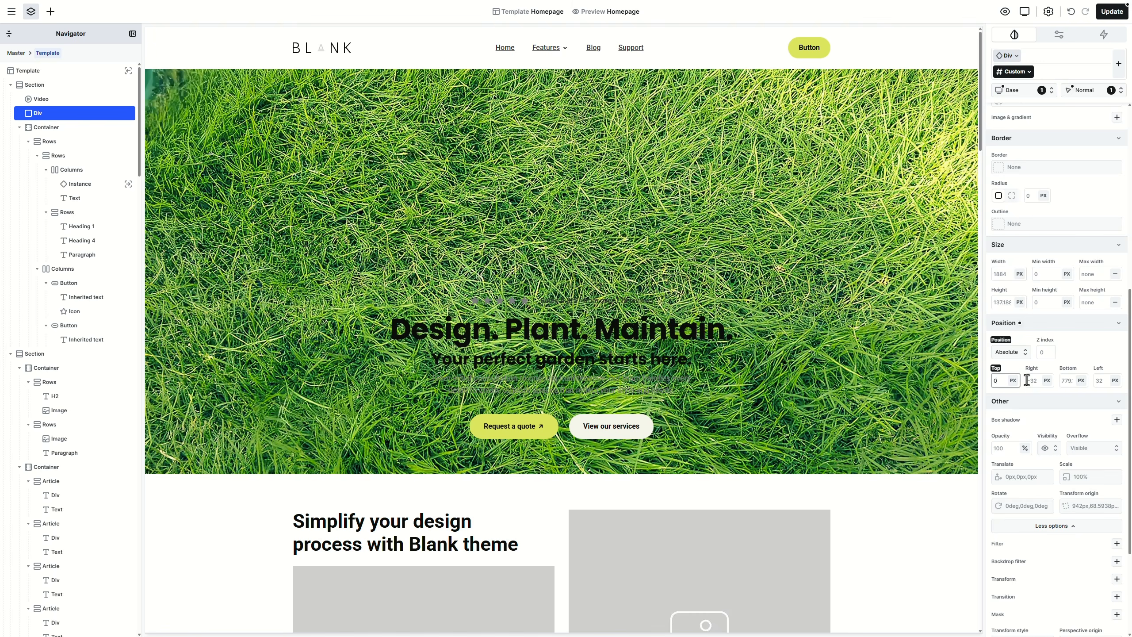
left_click(1027, 380)
type("0")
left_click(1064, 380)
type("0")
left_click(1098, 381)
type("0%")
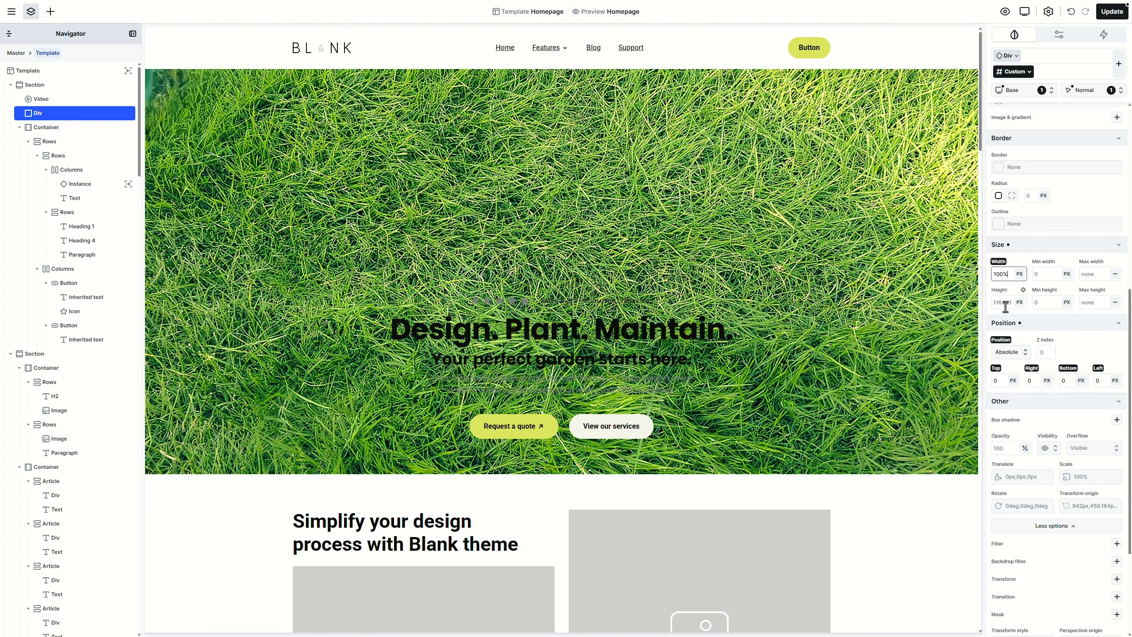
left_click(1005, 304)
type("100%")
Step: Give the Div the Secondary cream background and z-index -1
scroll(1076, 341, "up", 2)
scroll(1076, 340, "up", 4)
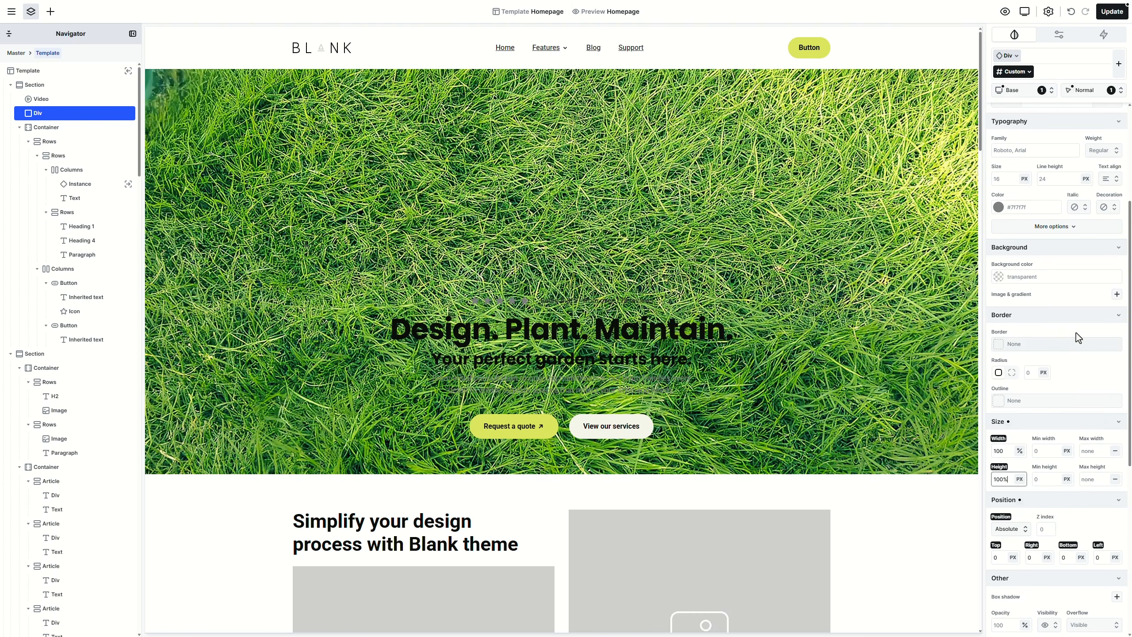
left_click(1112, 264)
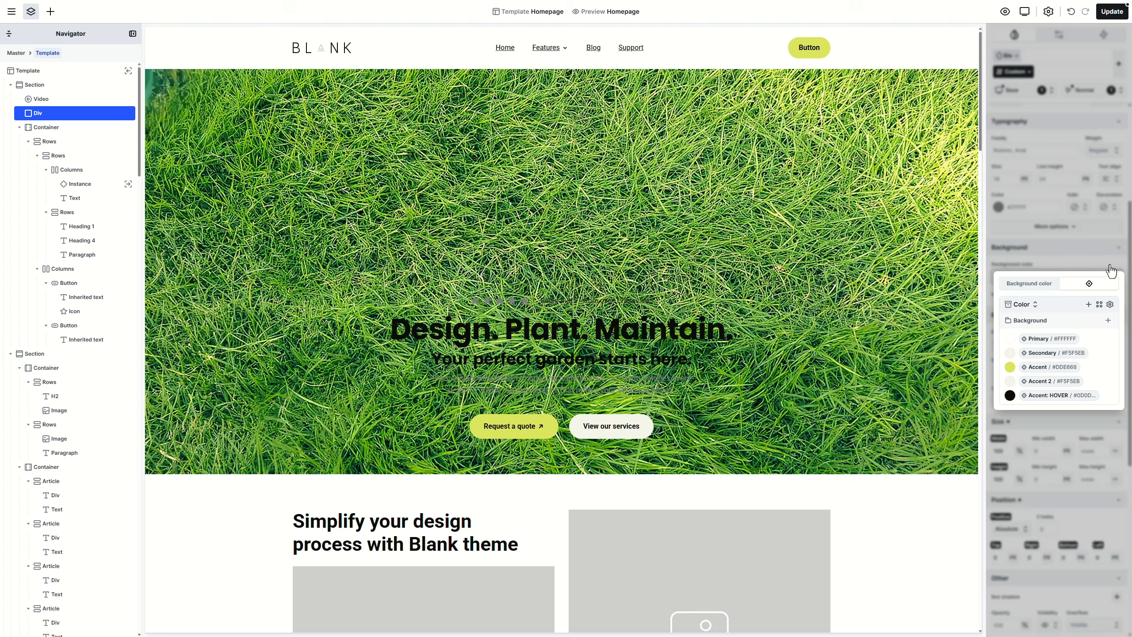
left_click(1069, 353)
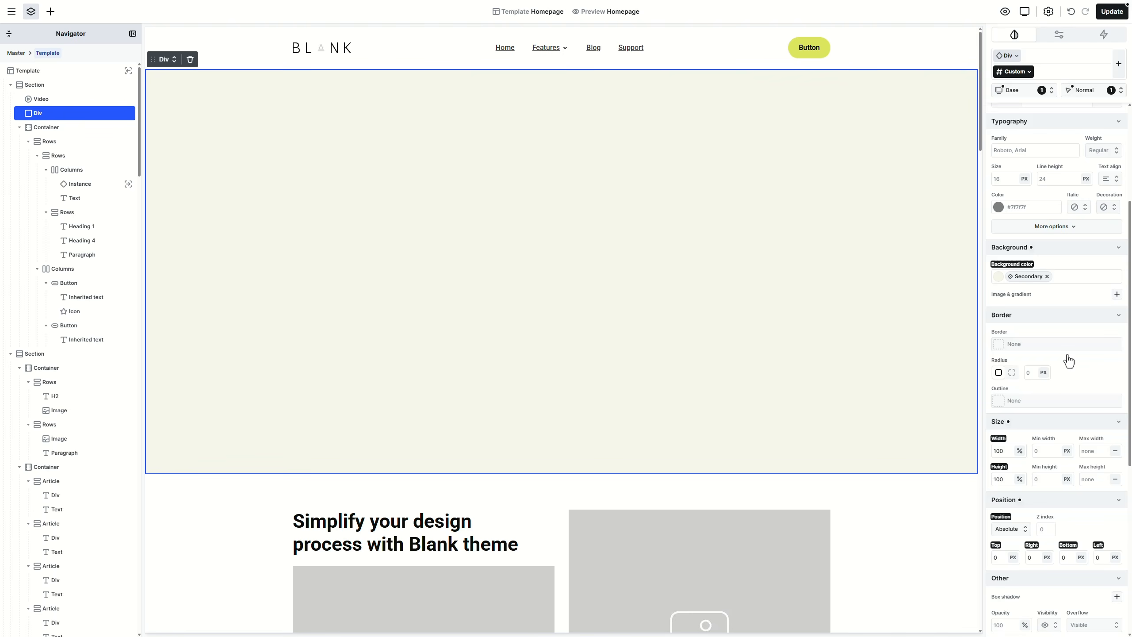
scroll(1069, 360, "down", 3)
left_click(1046, 441)
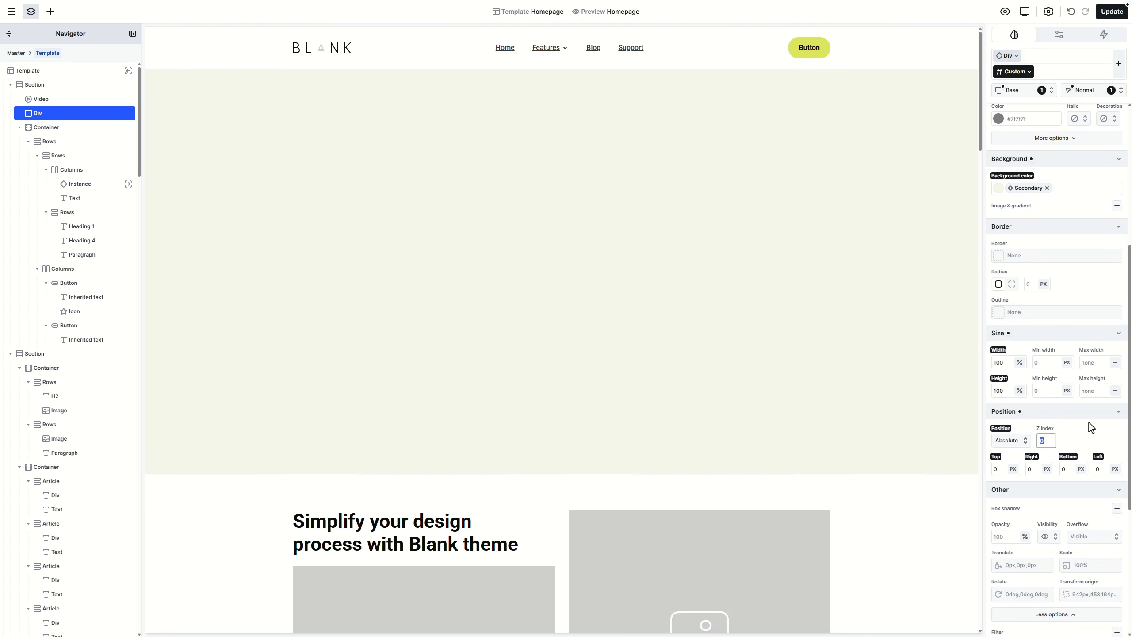
type("-1")
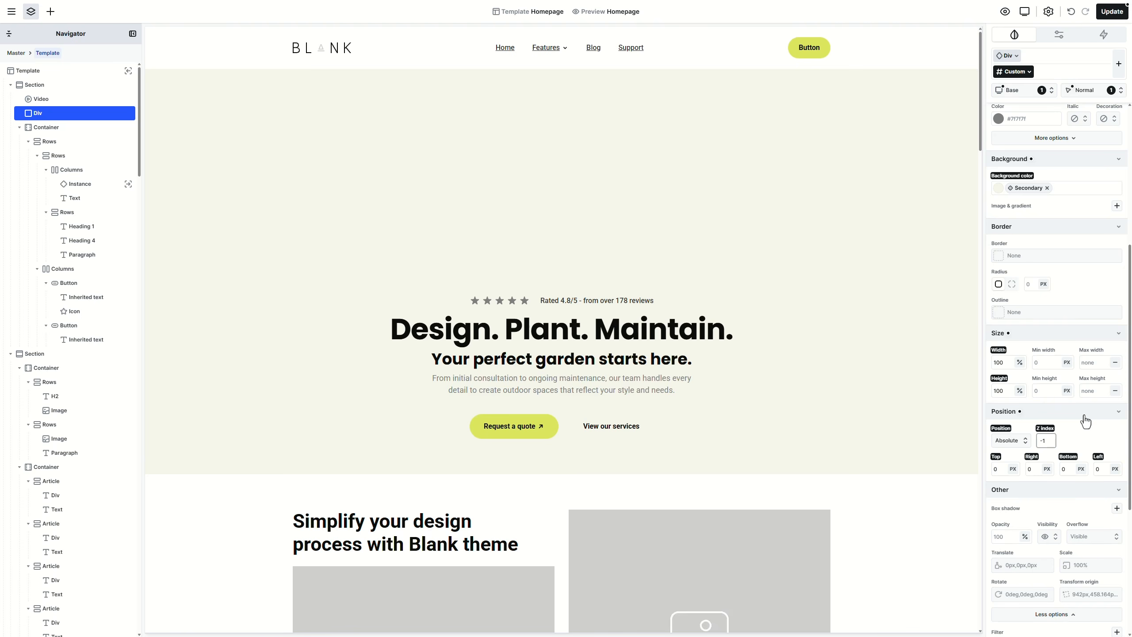
key("Return")
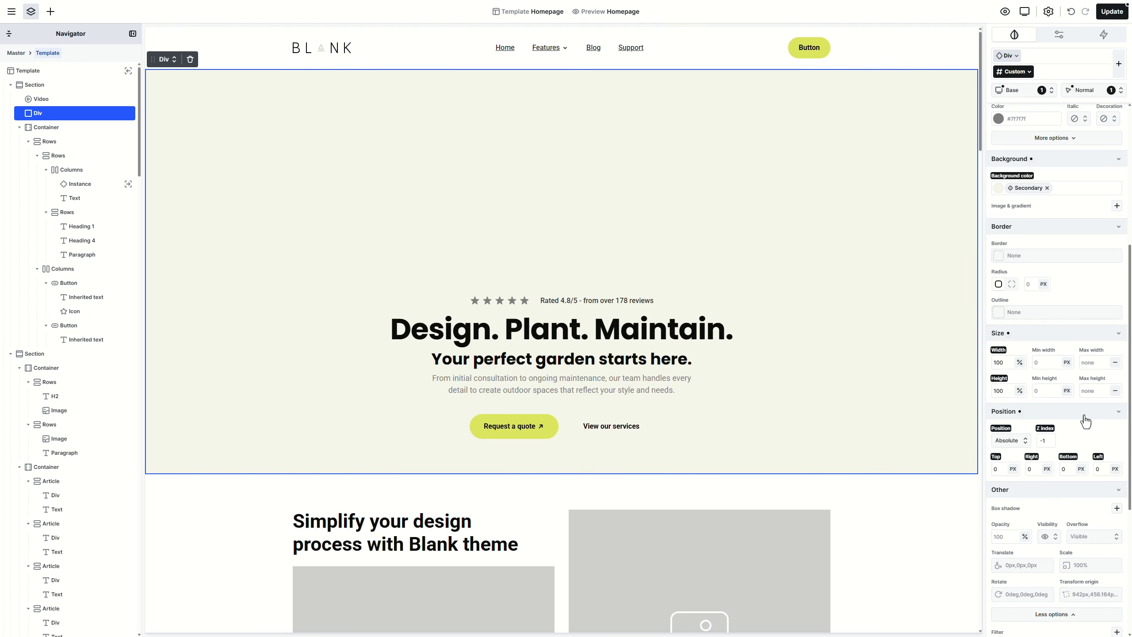
Step: Add the custom declaration pointer-events:none to the Div, then reselect it
scroll(1086, 421, "down", 5)
left_click(1039, 619)
type("po")
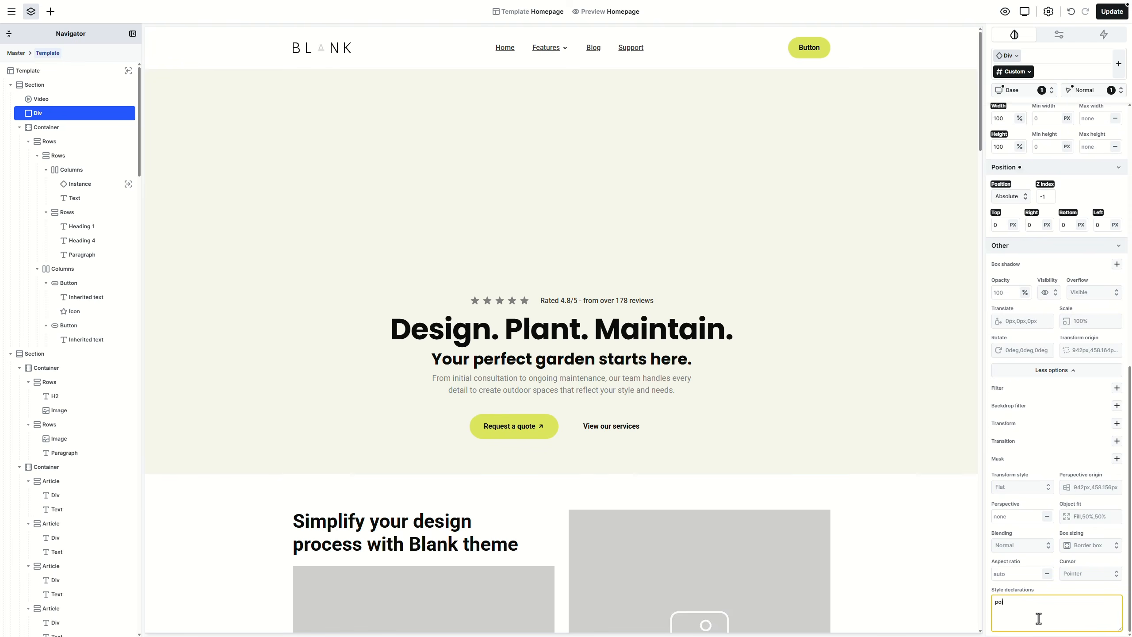
type("inter-events:none")
key("Return")
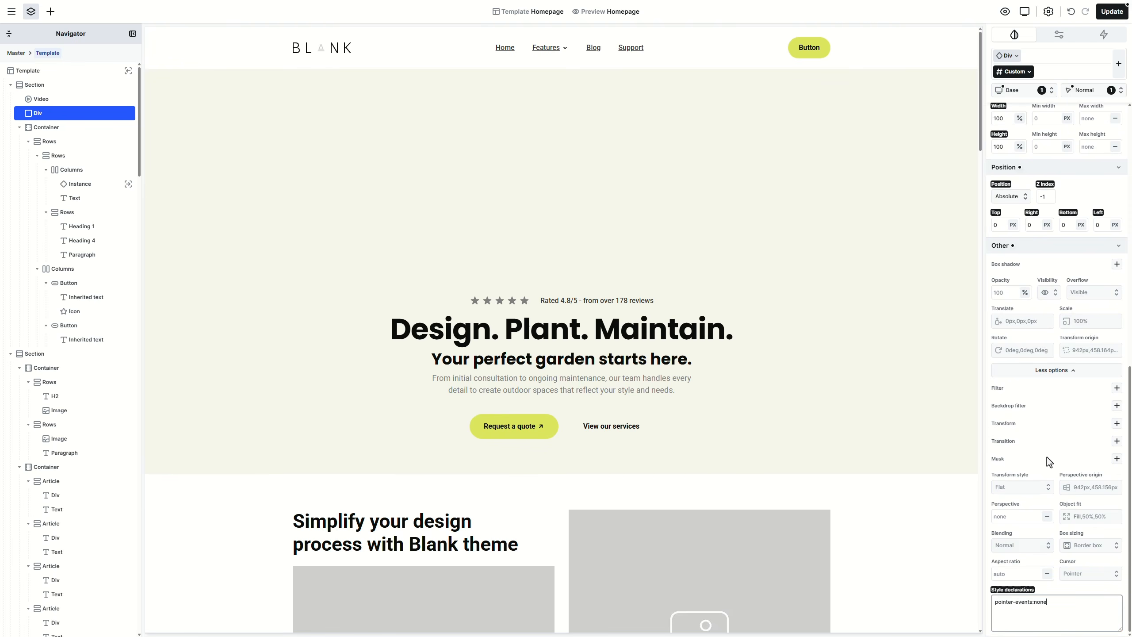
left_click(925, 353)
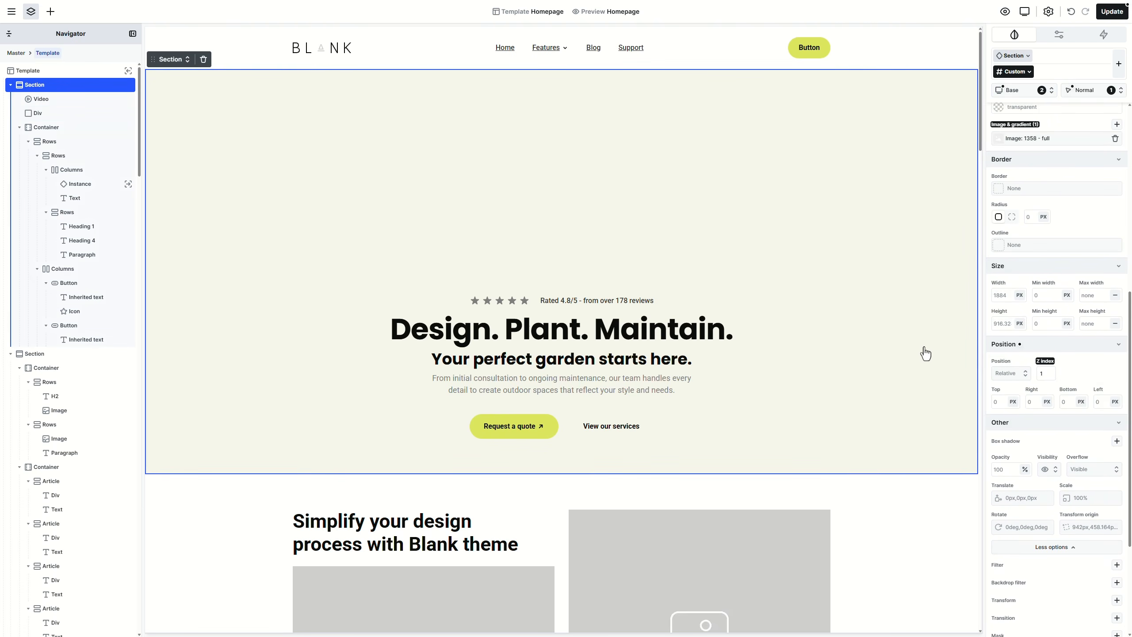
left_click(113, 121)
scroll(1082, 324, "up", 5)
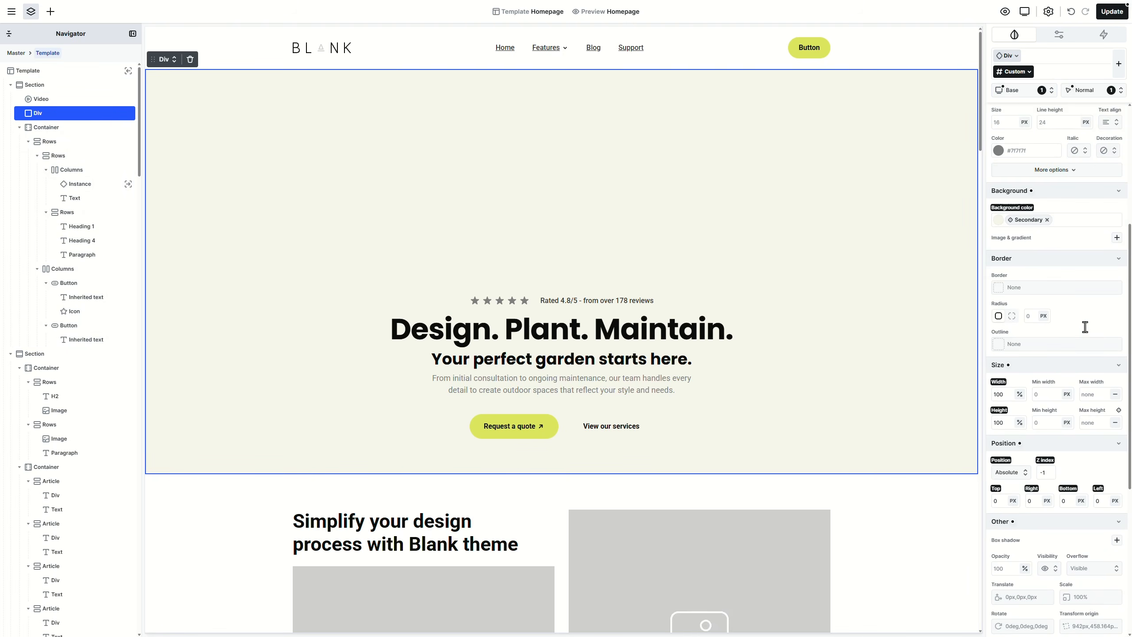
Step: Replace the overlay's solid colour with a linear gradient from Secondary to transparent
left_click(1047, 430)
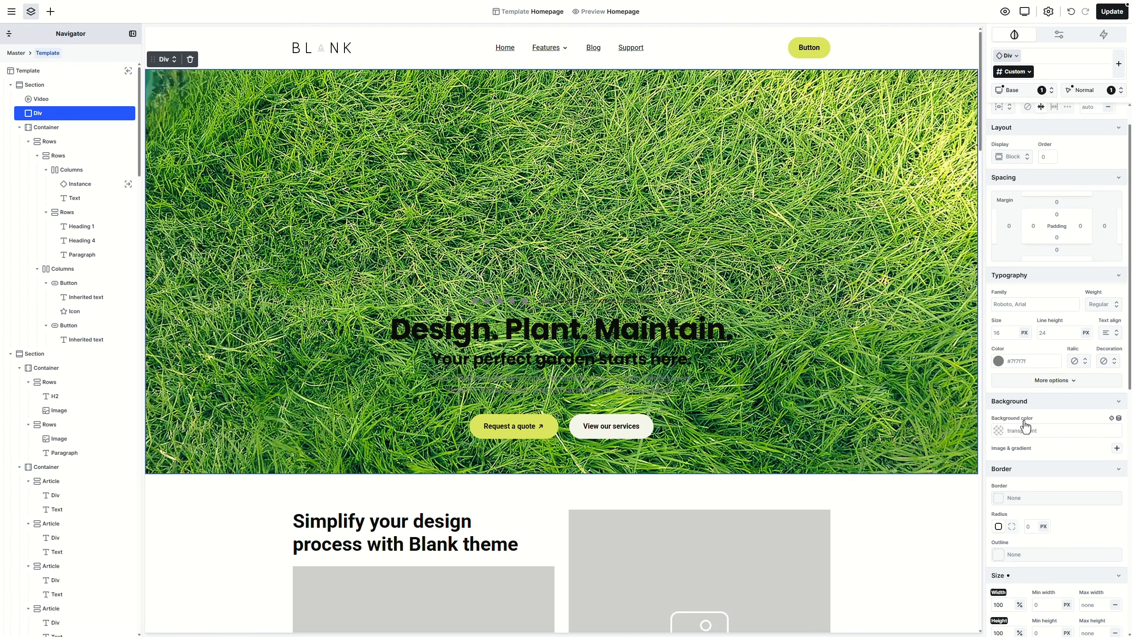
left_click(1117, 448)
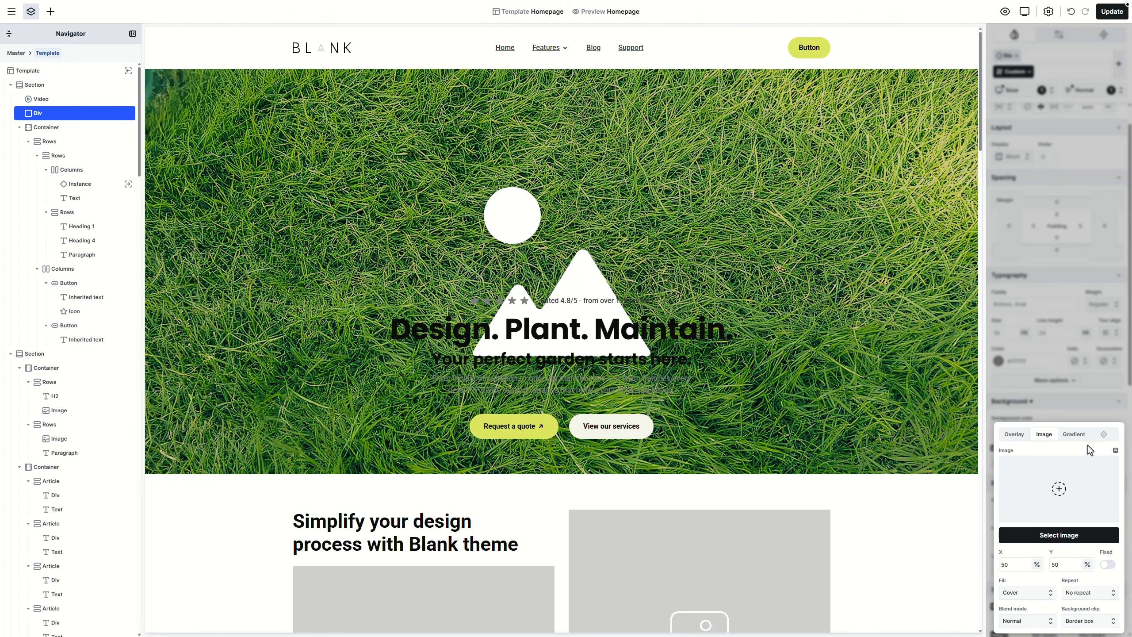
left_click(1077, 443)
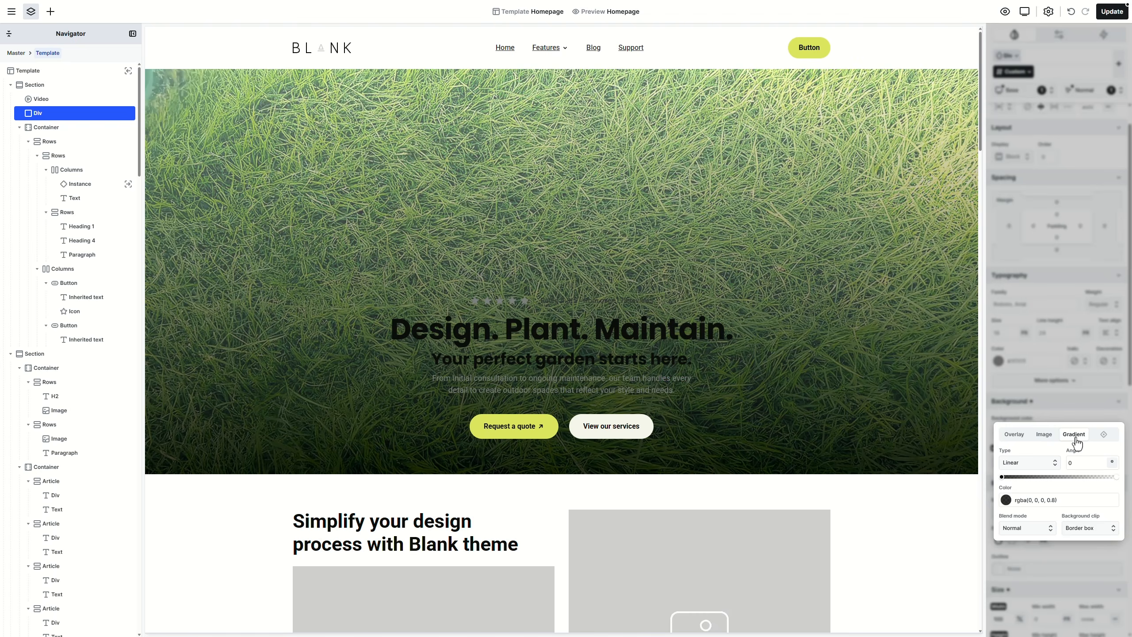
left_click(1114, 491)
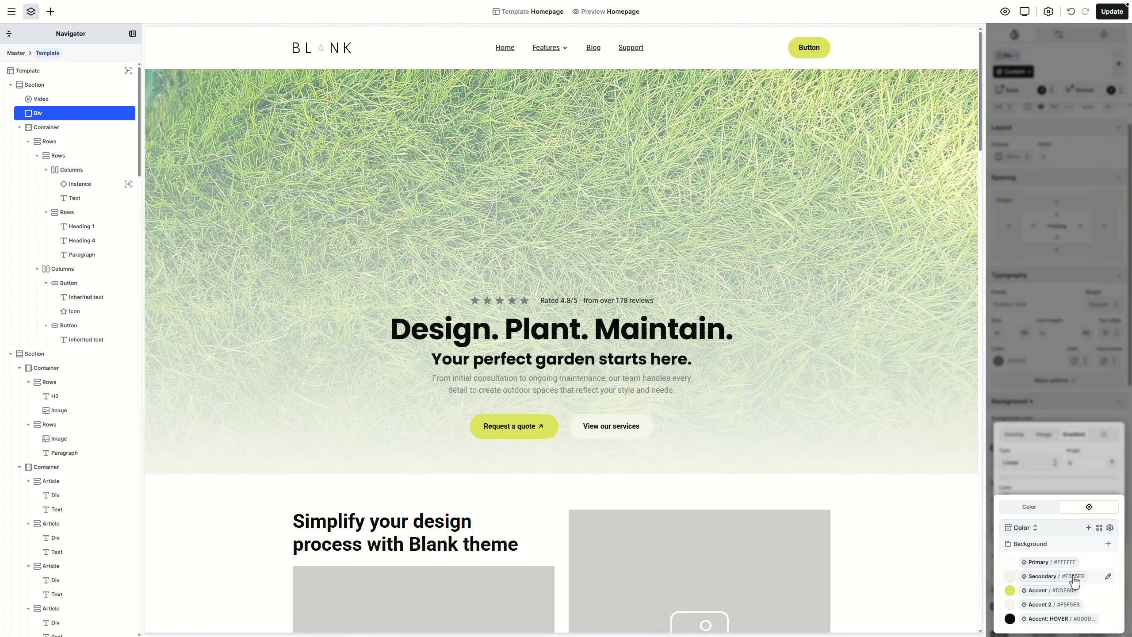
left_click(1075, 576)
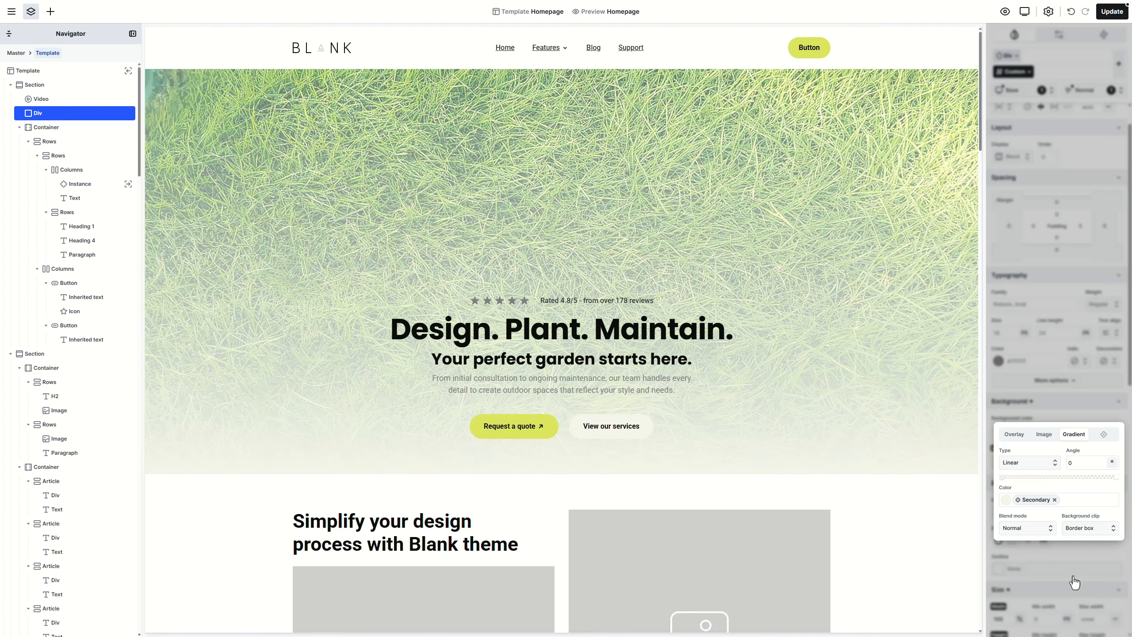
left_click(1115, 487)
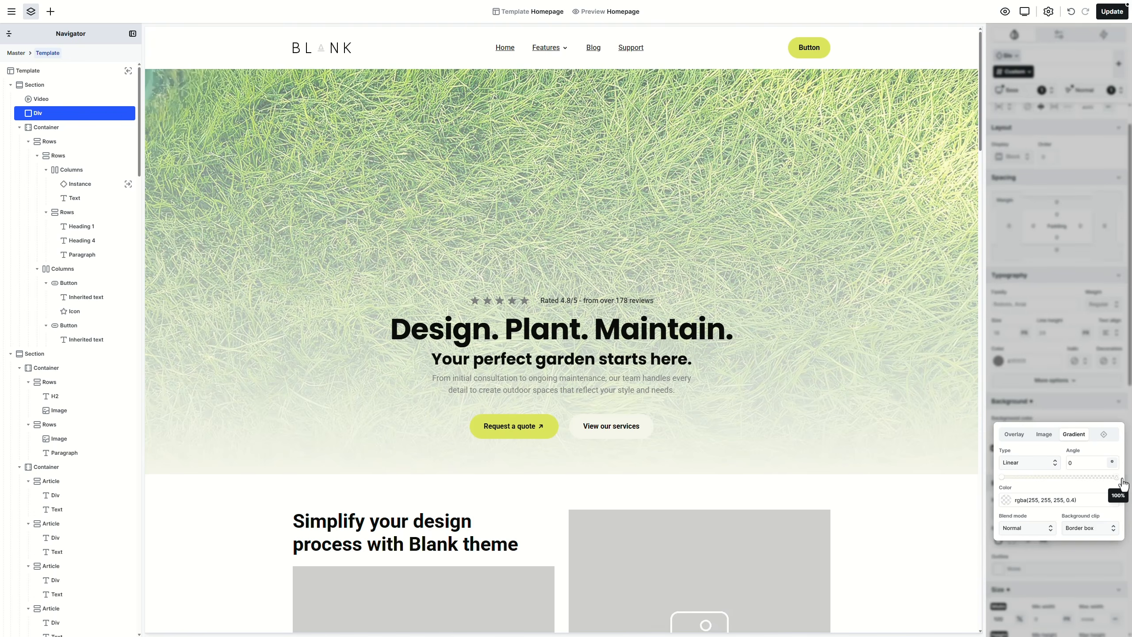
left_click(1095, 501)
type("transparent")
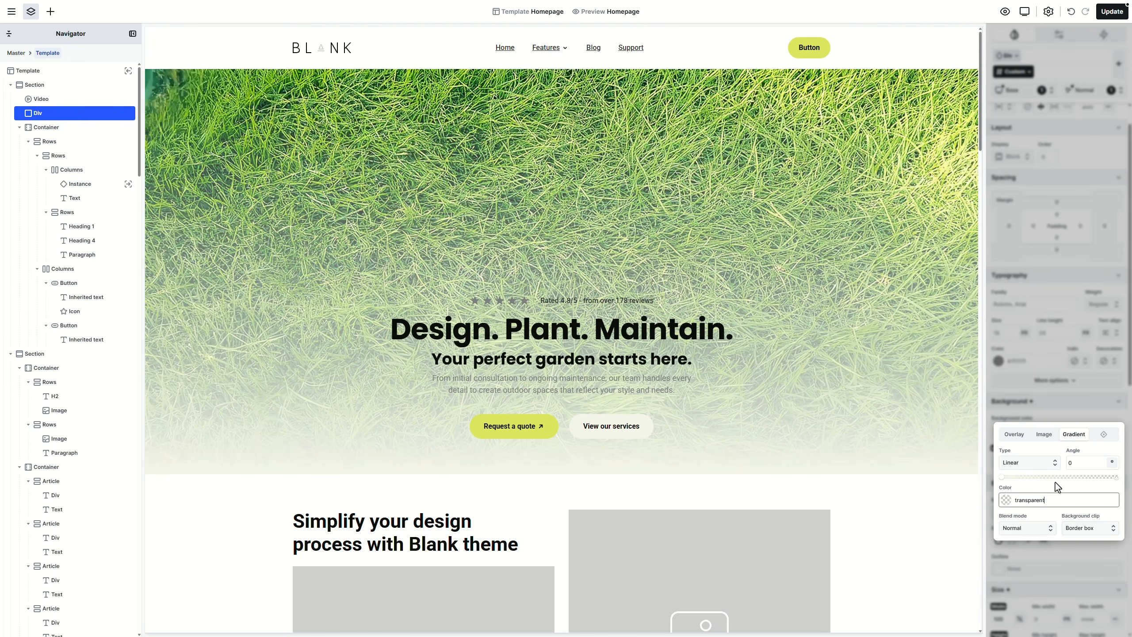
key("Return")
left_click(1036, 400)
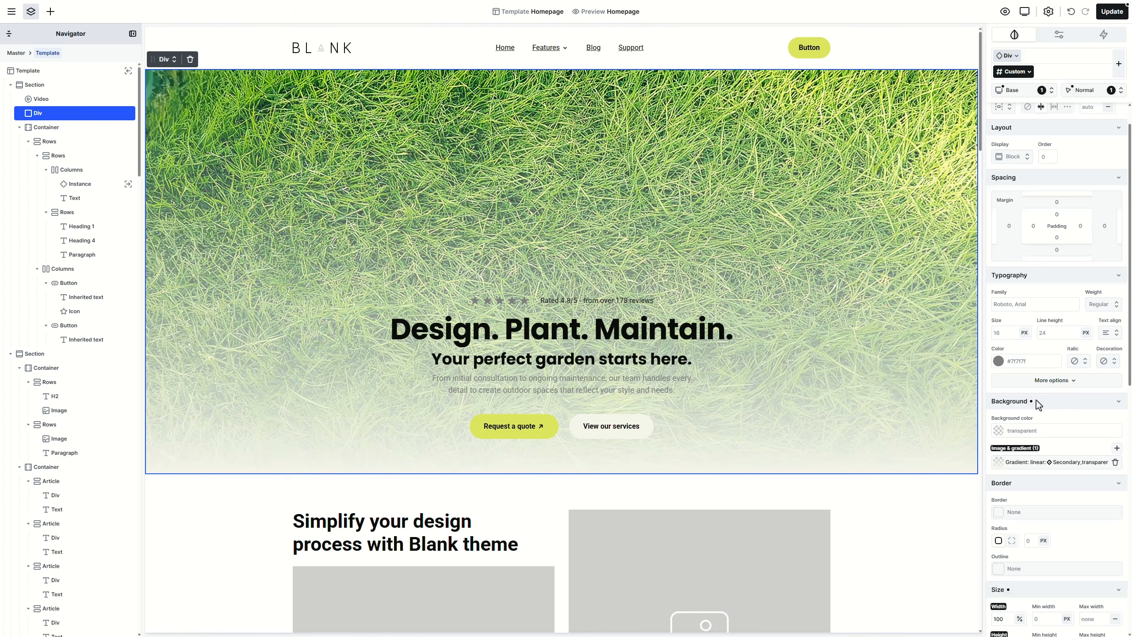
Step: In the Color collection, rename the Default mode to Light and add a Dark mode
left_click(1048, 13)
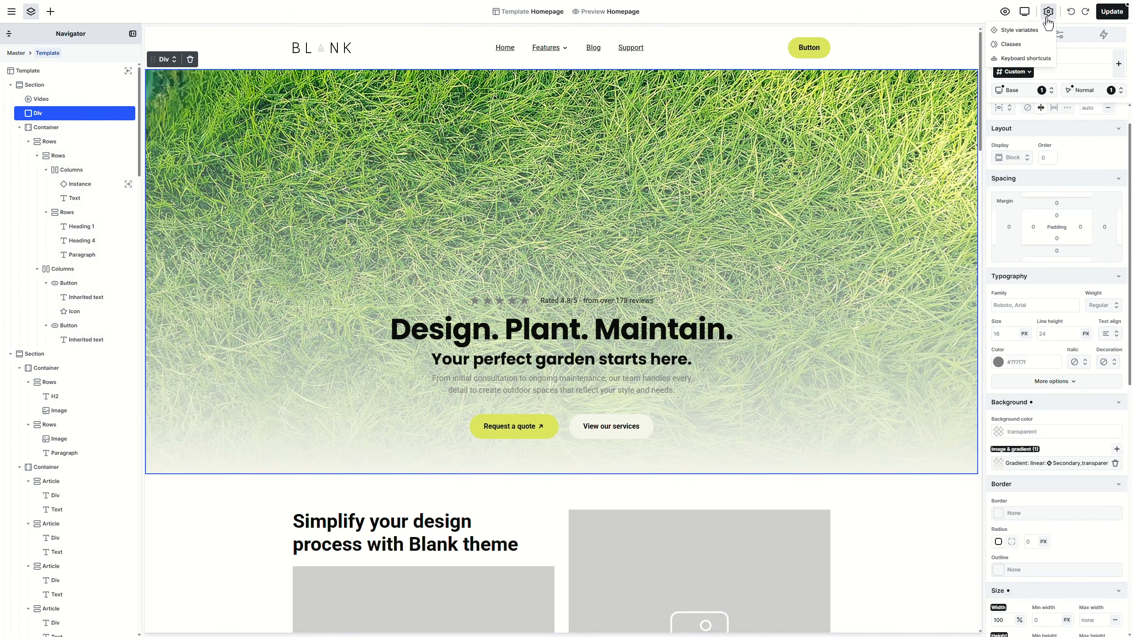
left_click(1037, 33)
left_click(1051, 62)
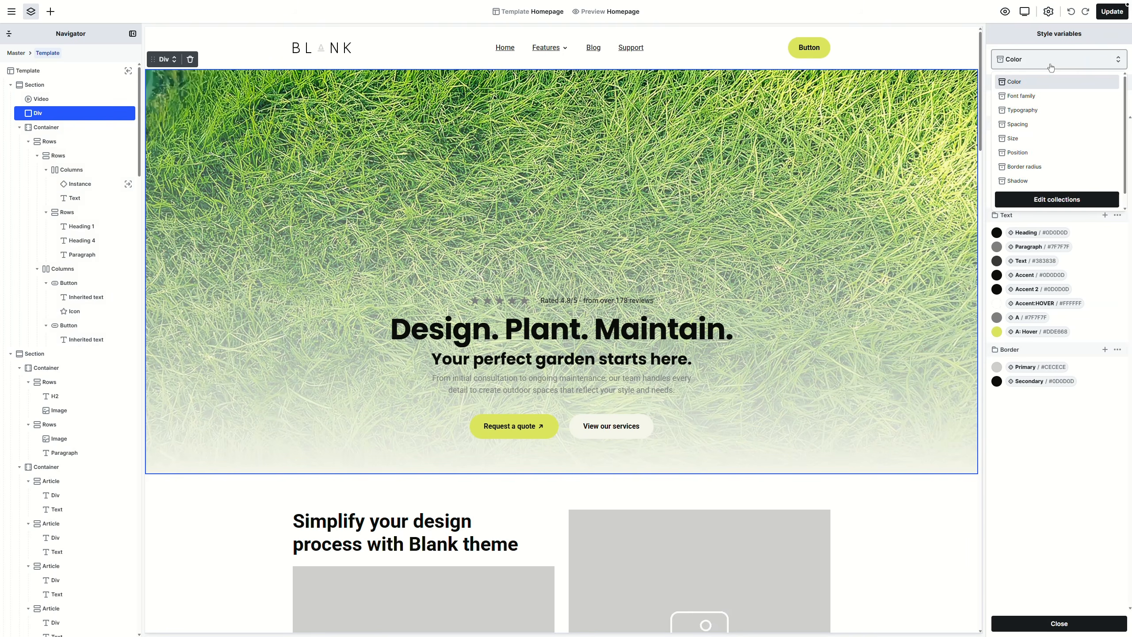
left_click(1057, 201)
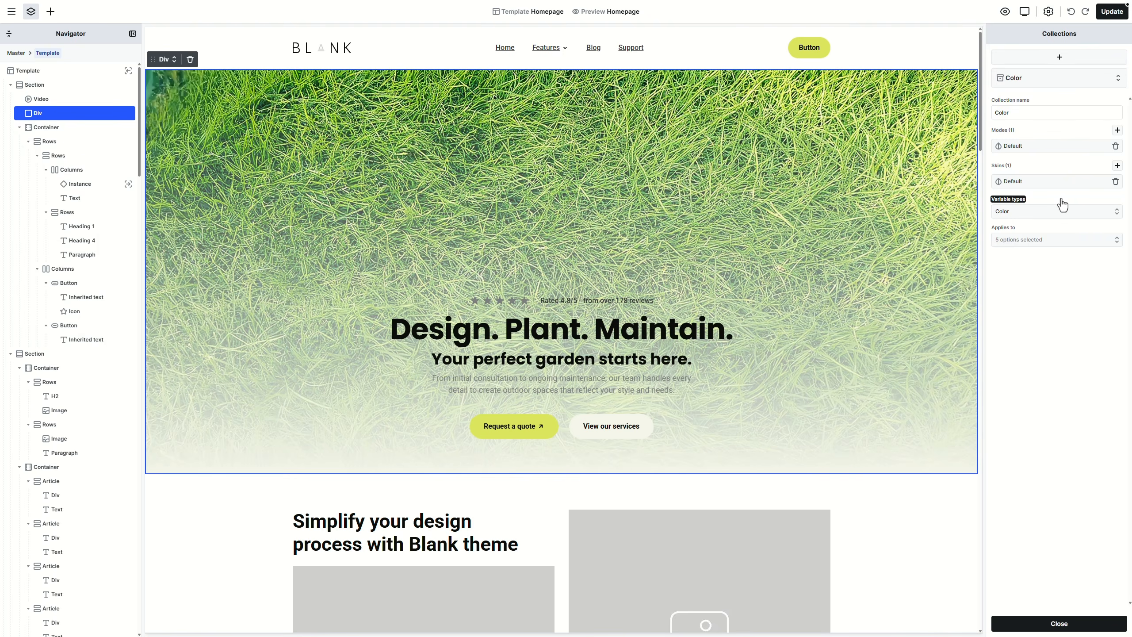
left_click(1074, 152)
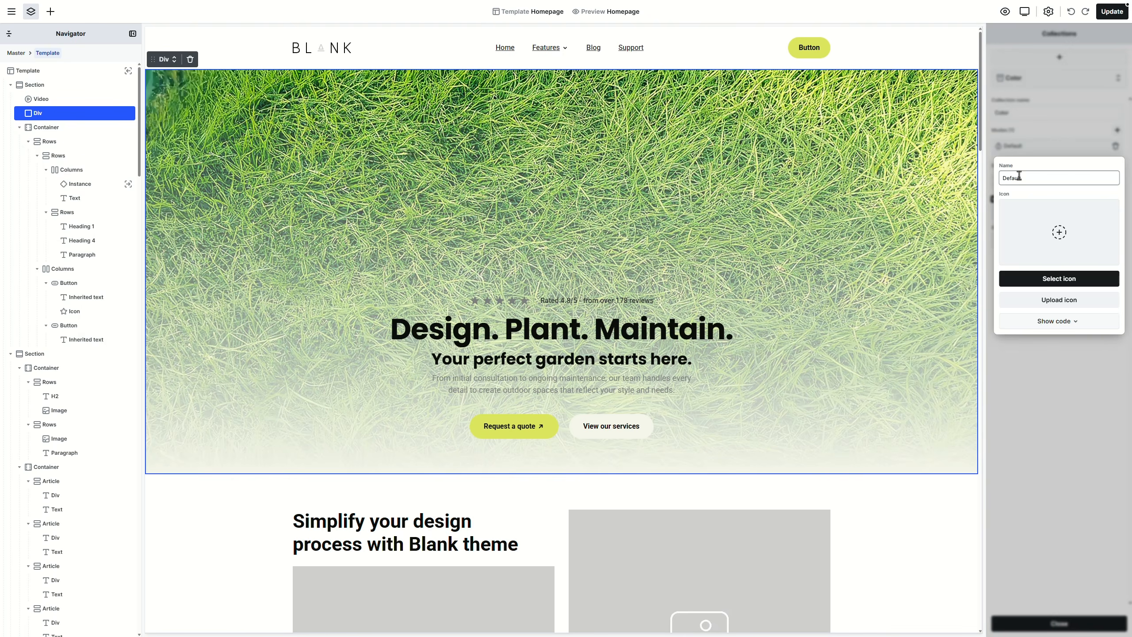
double_click(1020, 175)
type("Light")
key("Return")
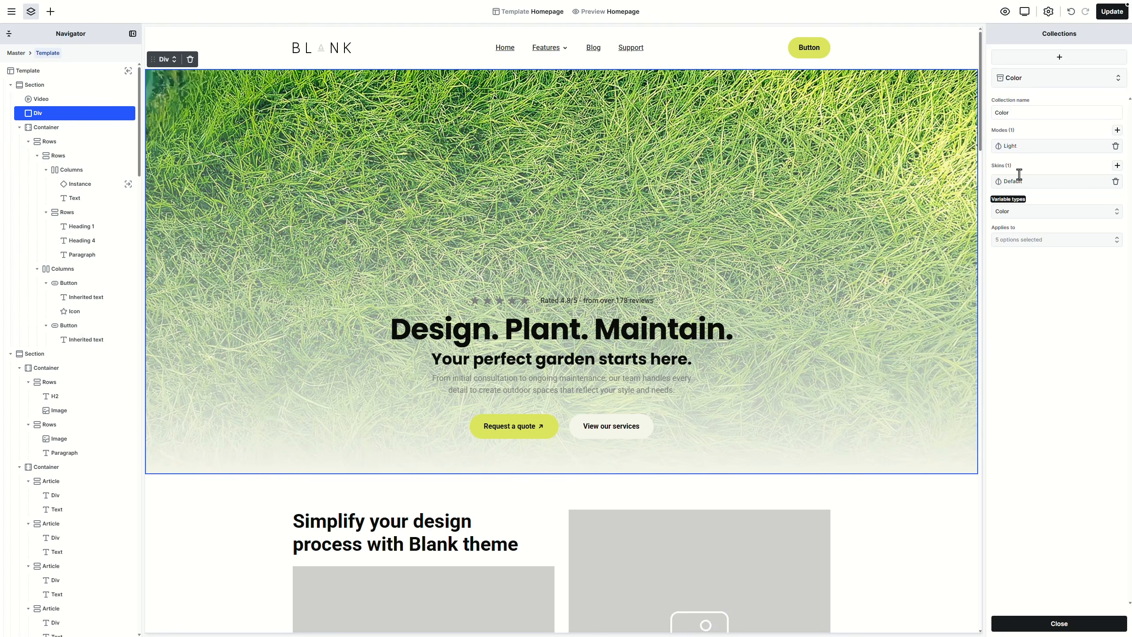
left_click(1118, 129)
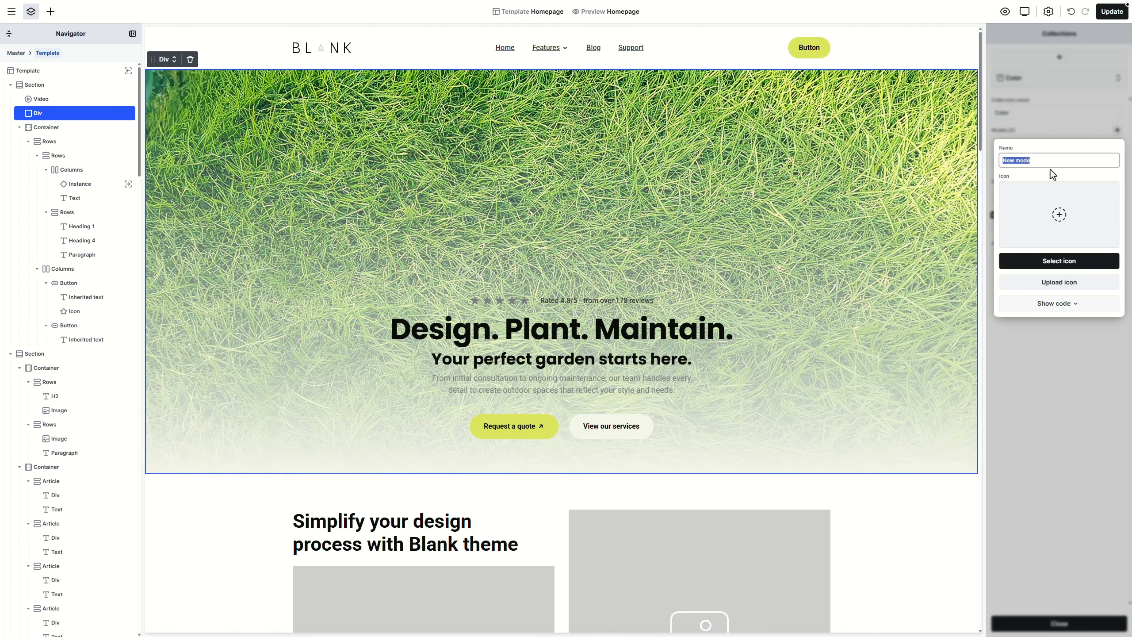
type("Dark")
key("Return")
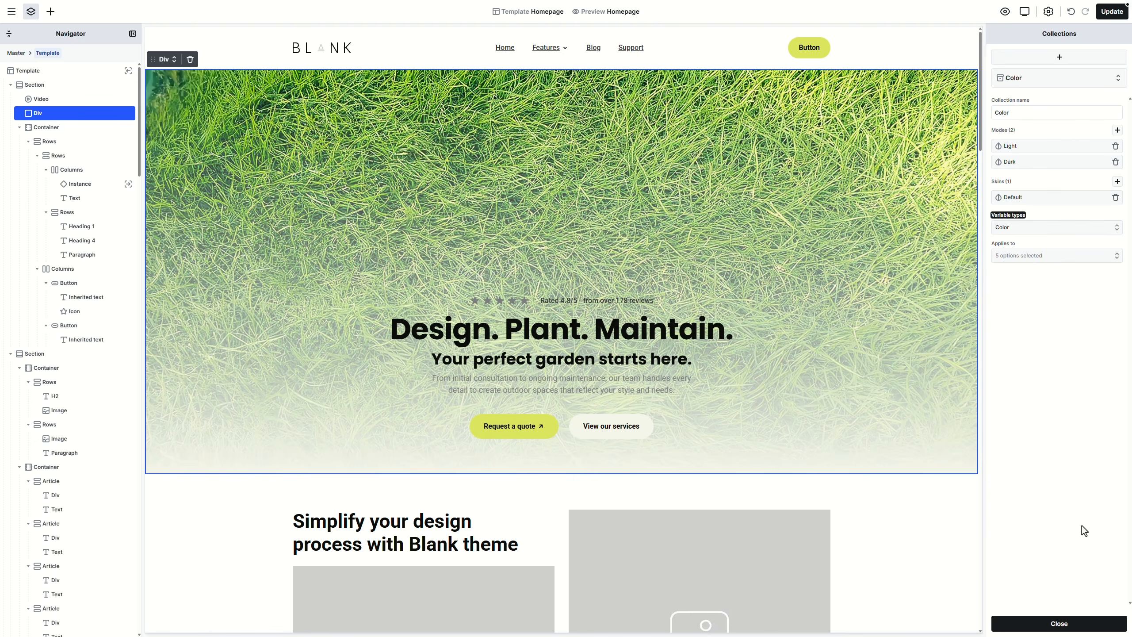
Step: Switch to the Dark mode and set its Primary colour to #0D0D0D
left_click(1063, 624)
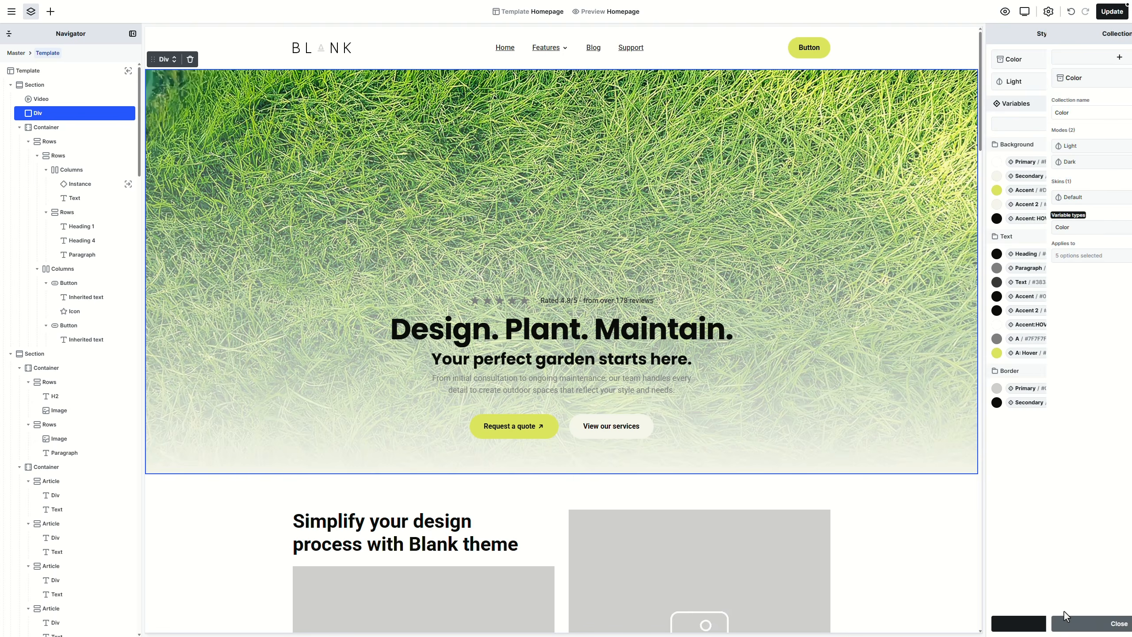
left_click(1043, 81)
left_click(1044, 117)
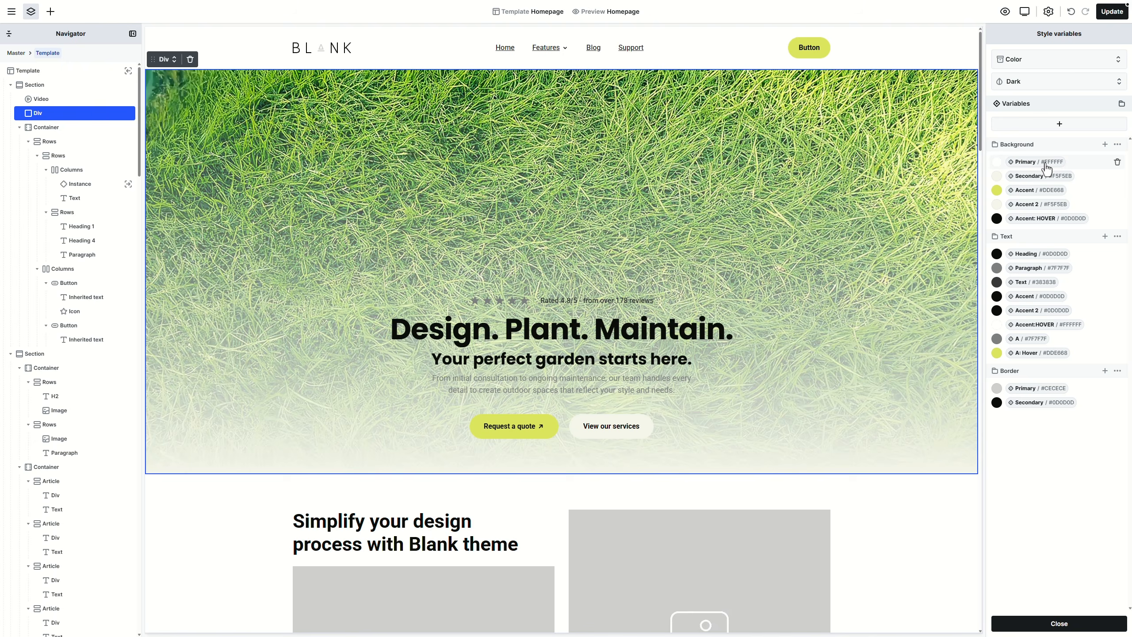
left_click(1046, 168)
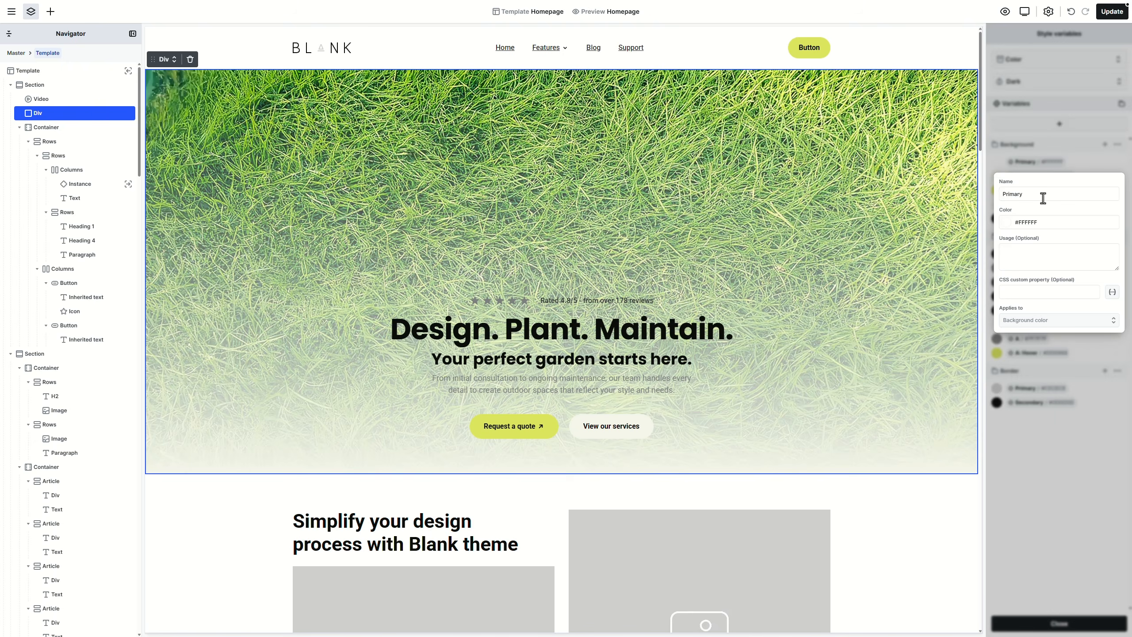
double_click(1035, 221)
type("0D0D0D")
key("Return")
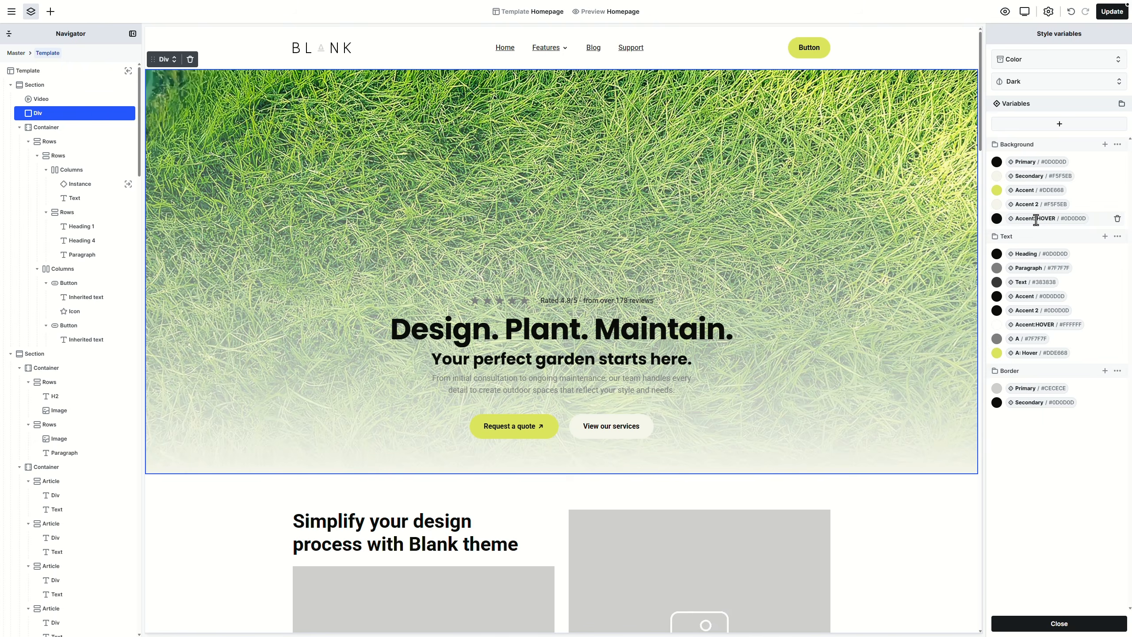
key("ctrl+Right")
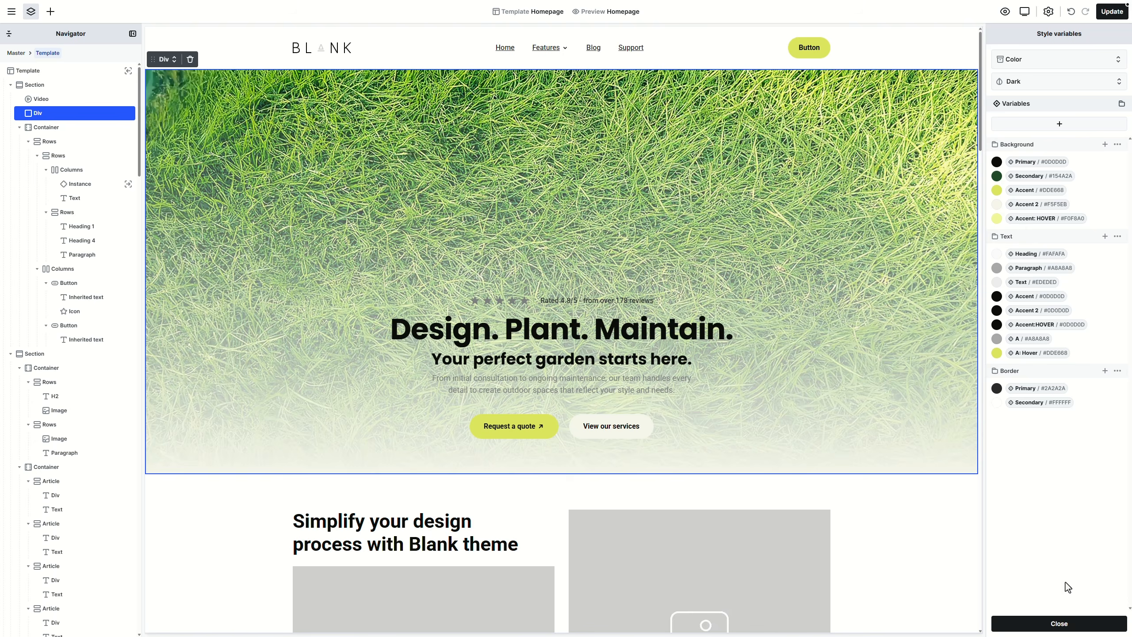
left_click(1063, 624)
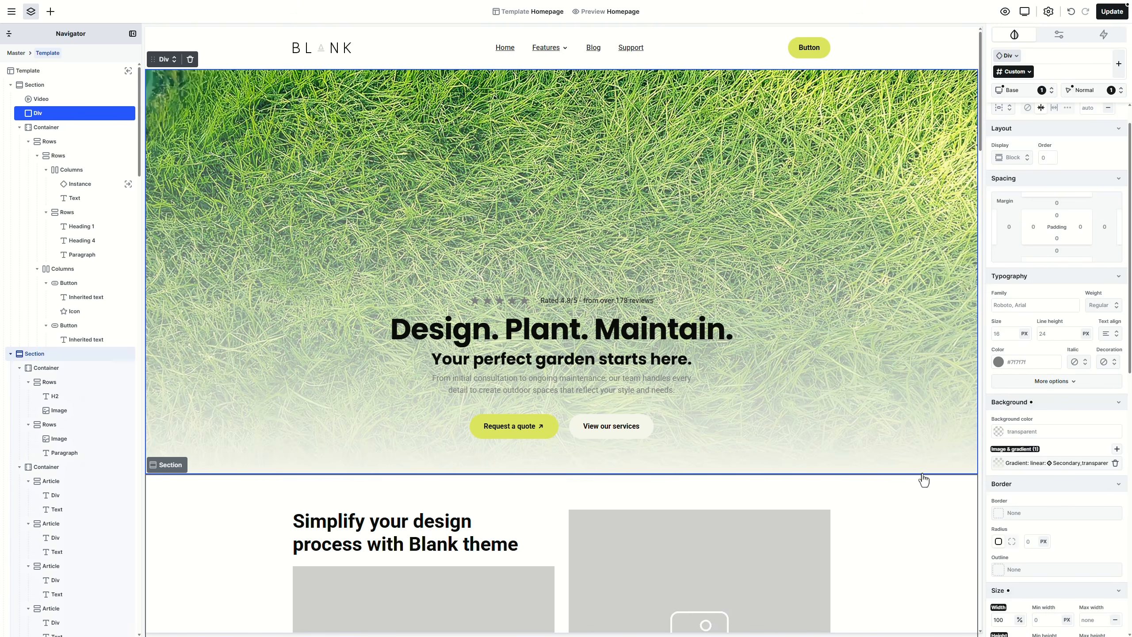
Step: Set the hero section's Color variable mode to Dark
left_click(917, 458)
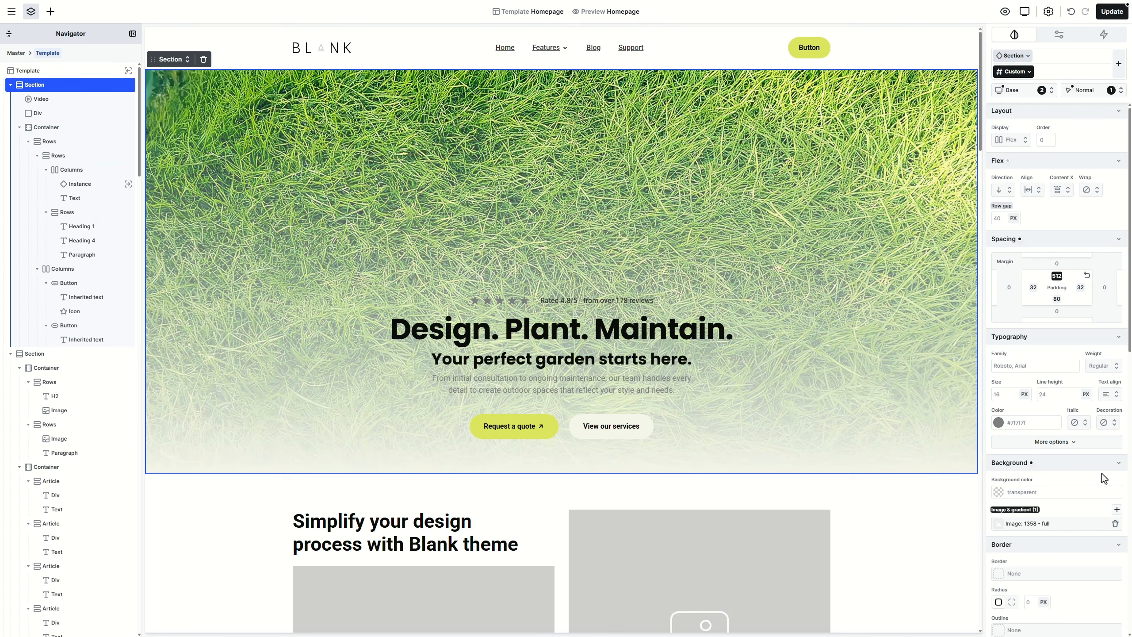
scroll(1102, 474, "down", 8)
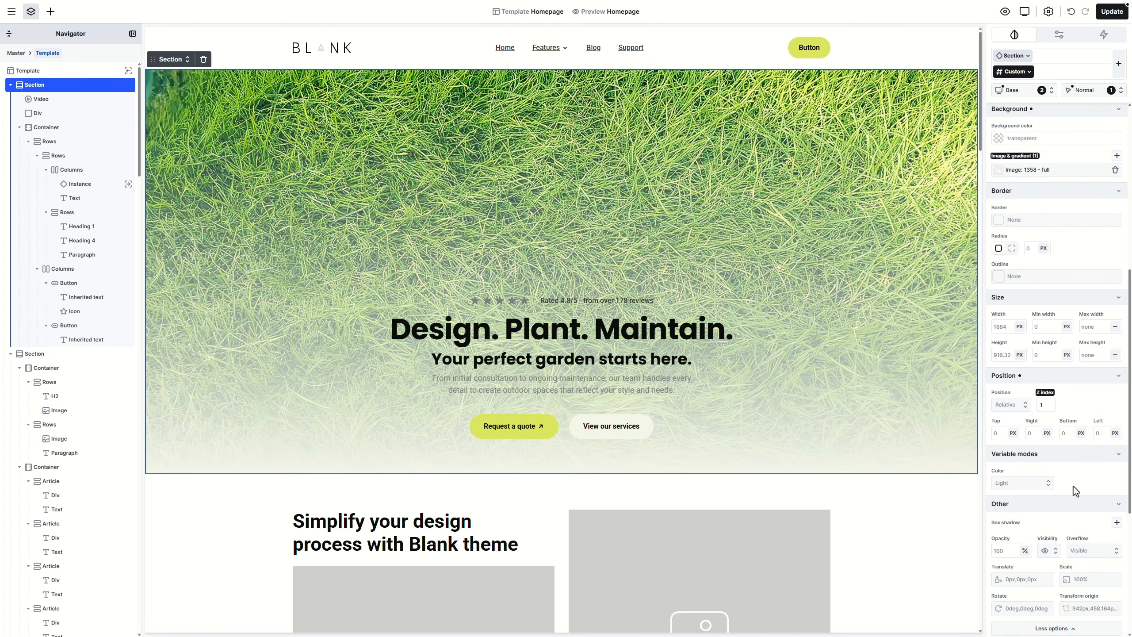
left_click(1015, 489)
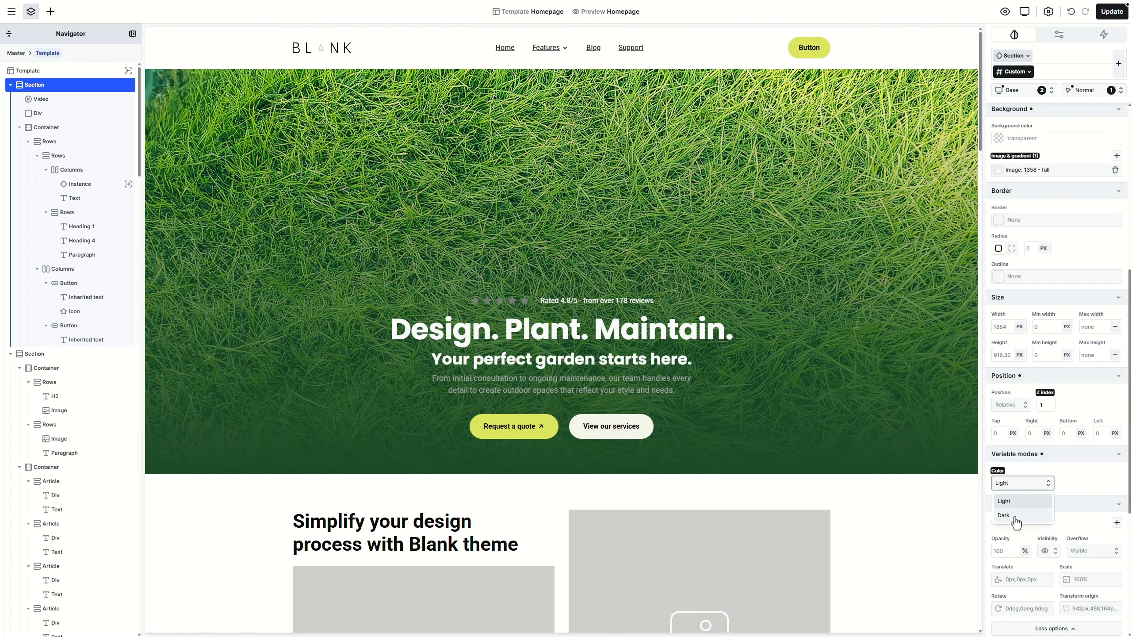
left_click(1006, 516)
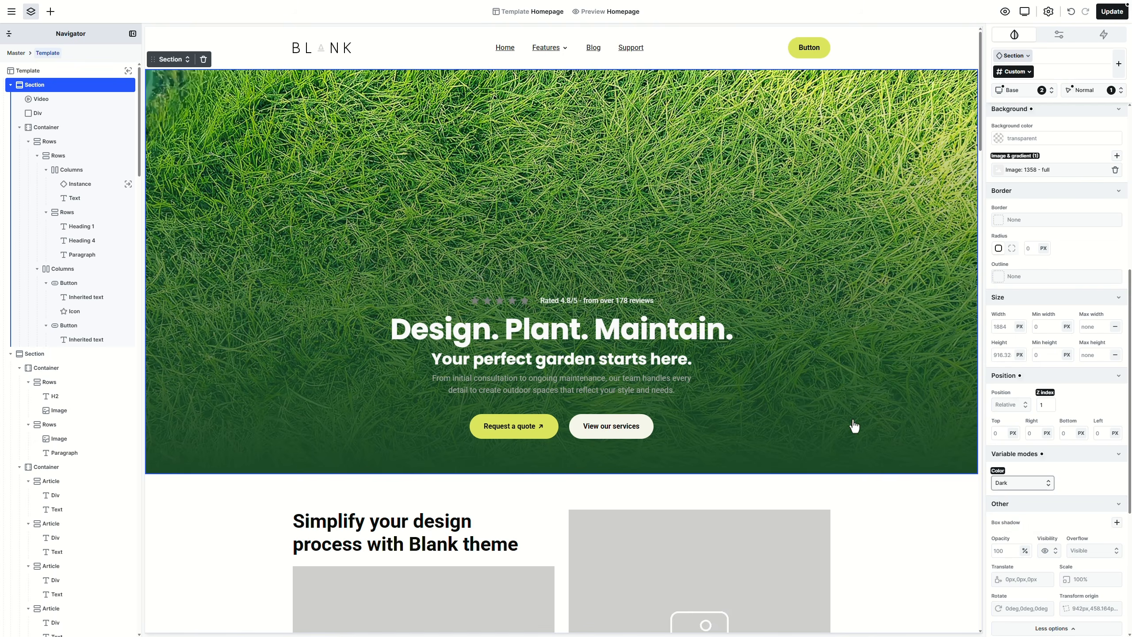
Step: Colour the hero paragraph text with the Text variable (#EDEDED)
left_click(663, 396)
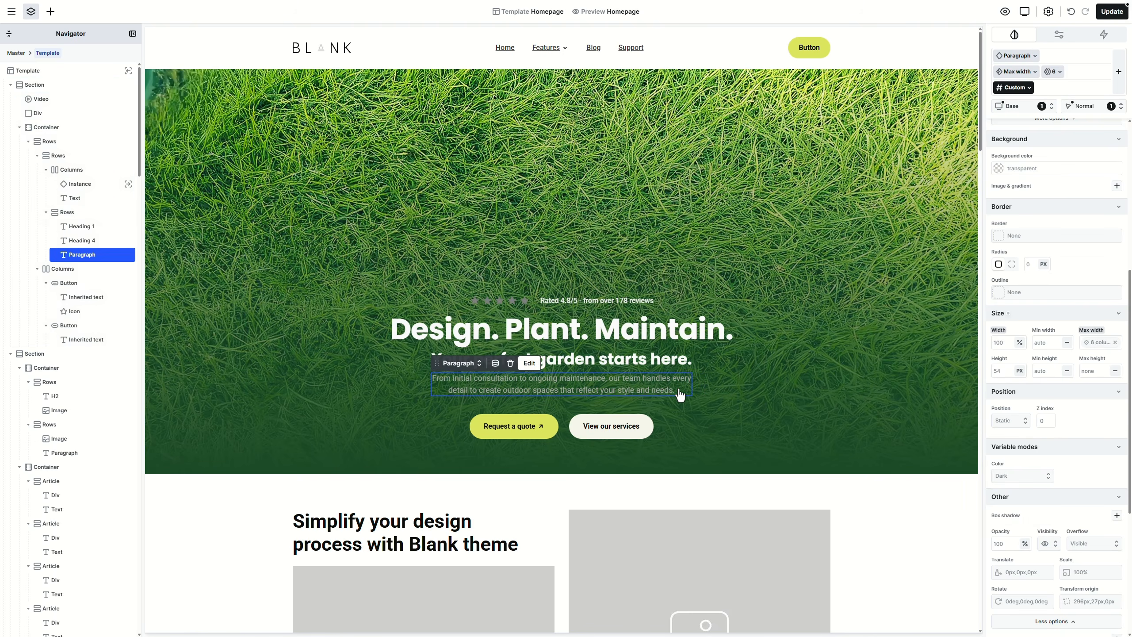
scroll(1052, 363, "up", 6)
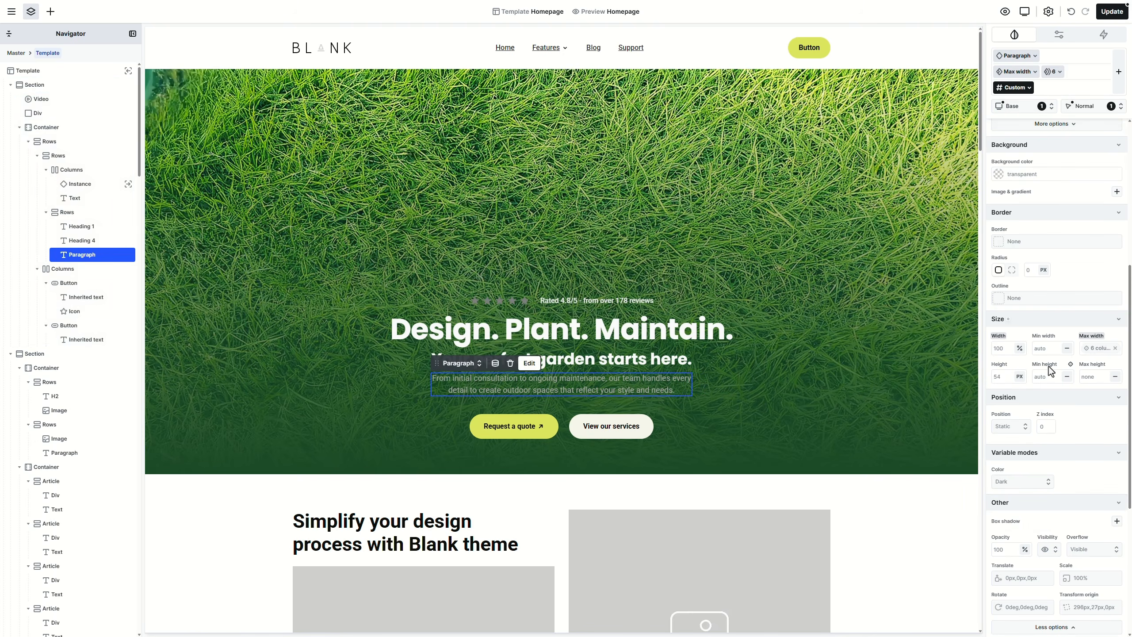
left_click(1031, 370)
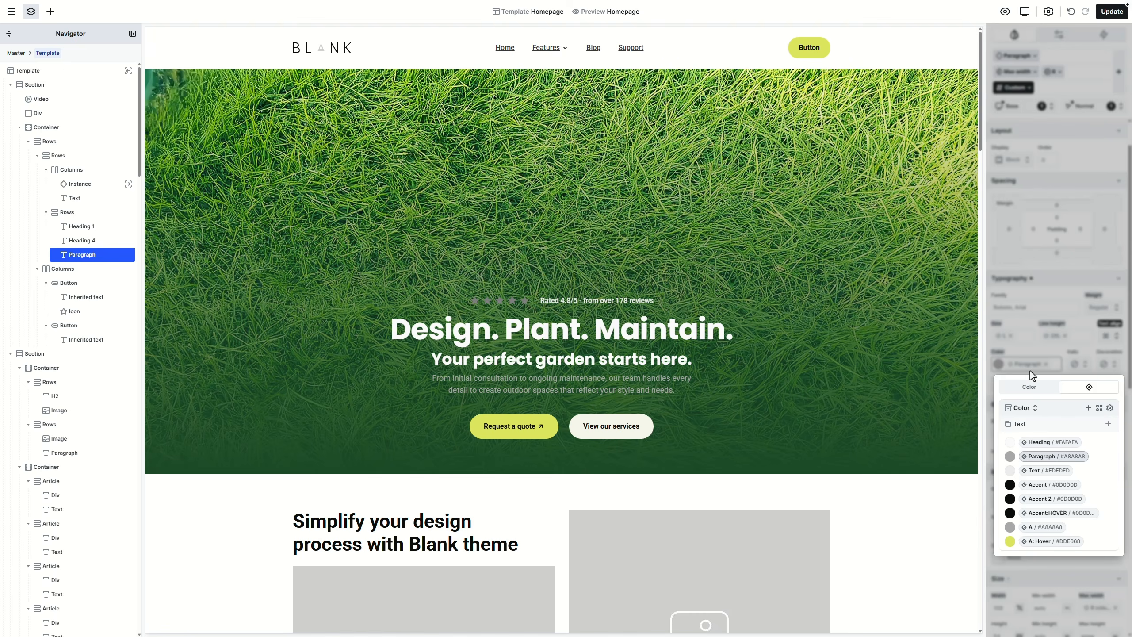
left_click(1043, 473)
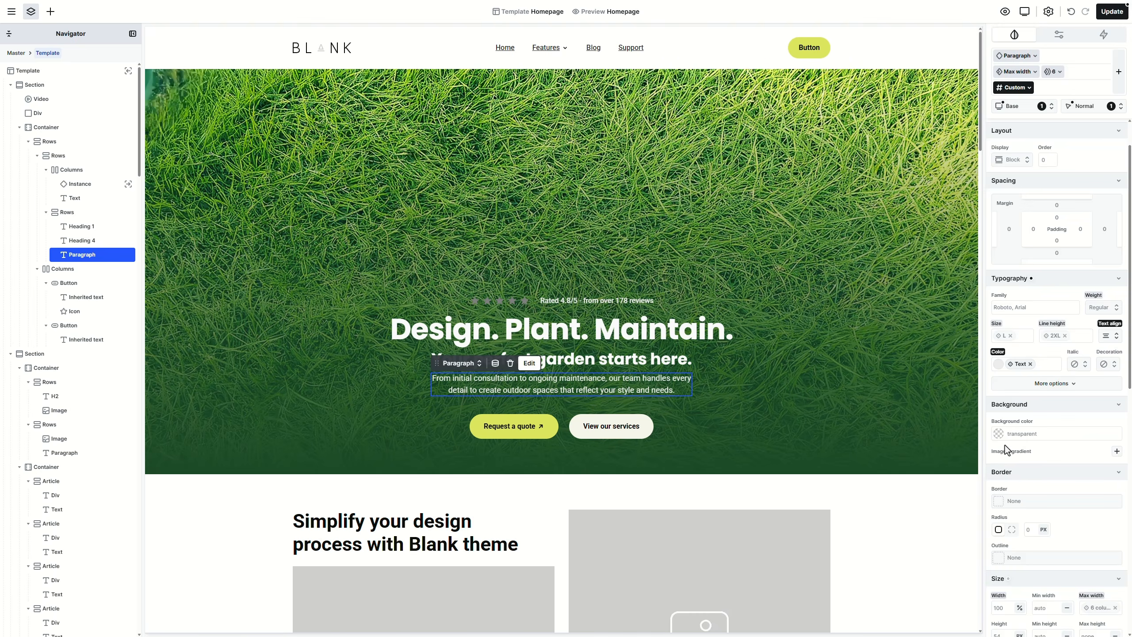
left_click(935, 397)
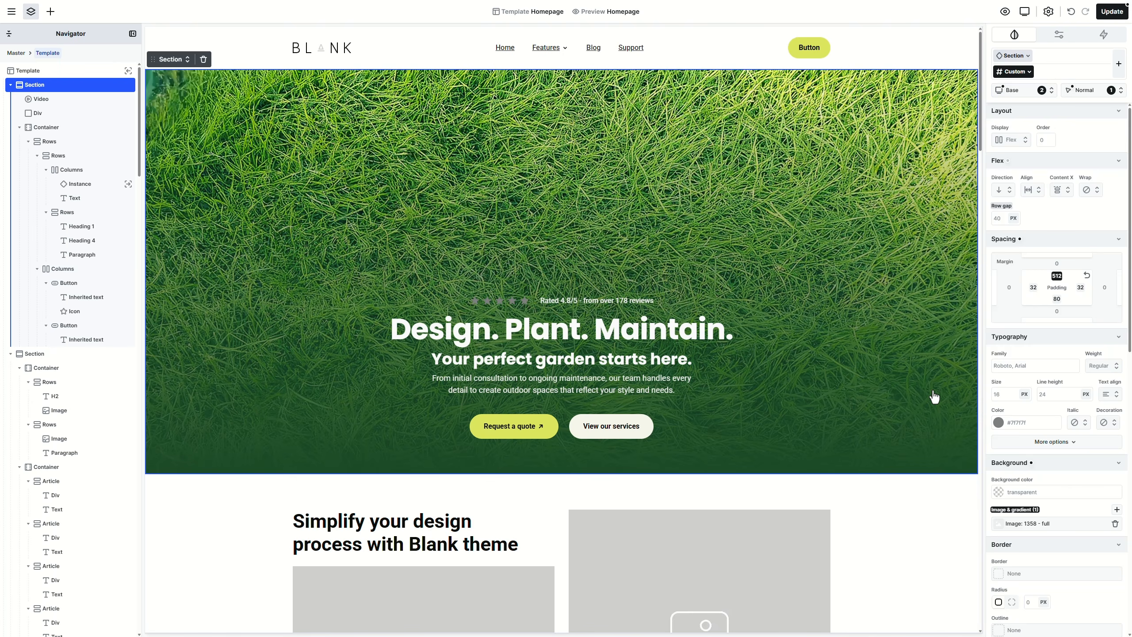
Step: Edit the star rating component and set the first star icon's colour to currentcolor
left_click(512, 303)
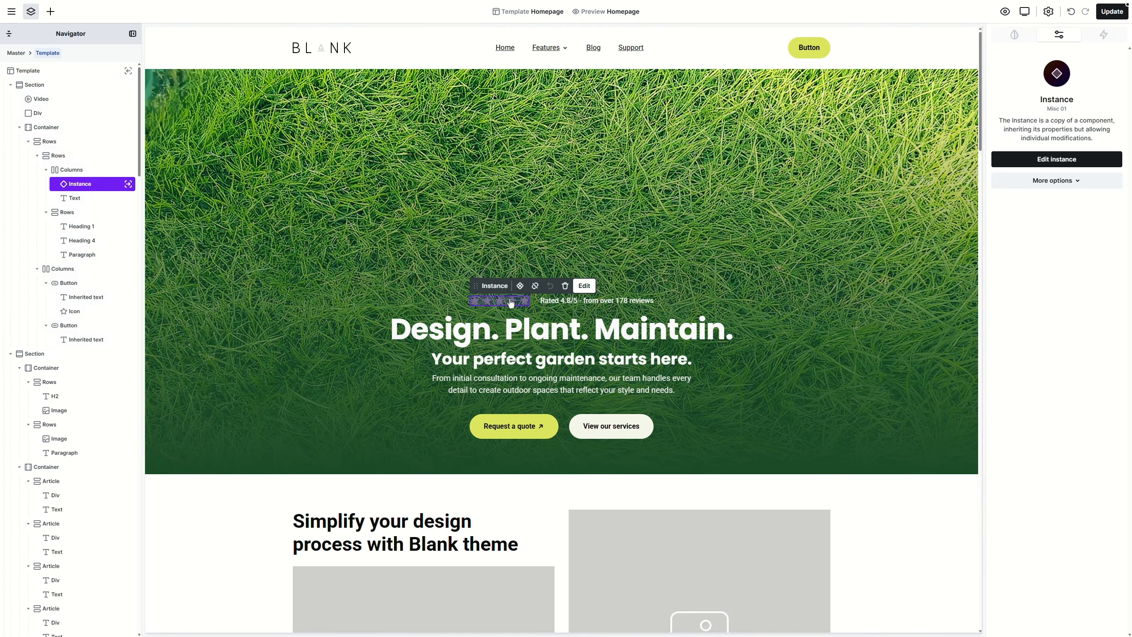
left_click(1081, 181)
left_click(1075, 204)
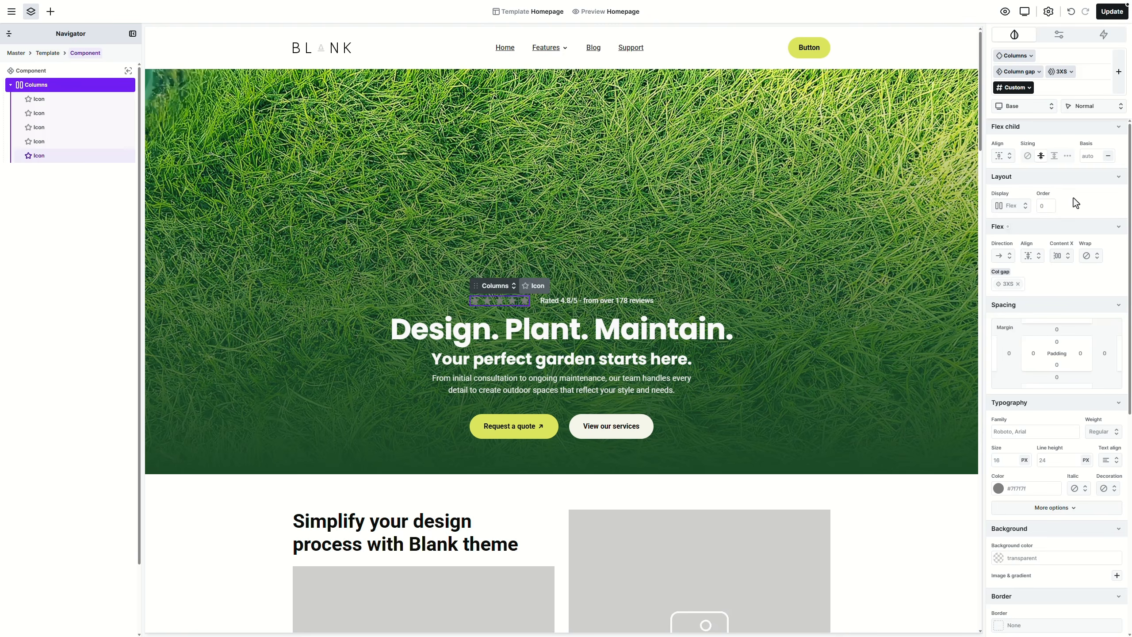
left_click(98, 103)
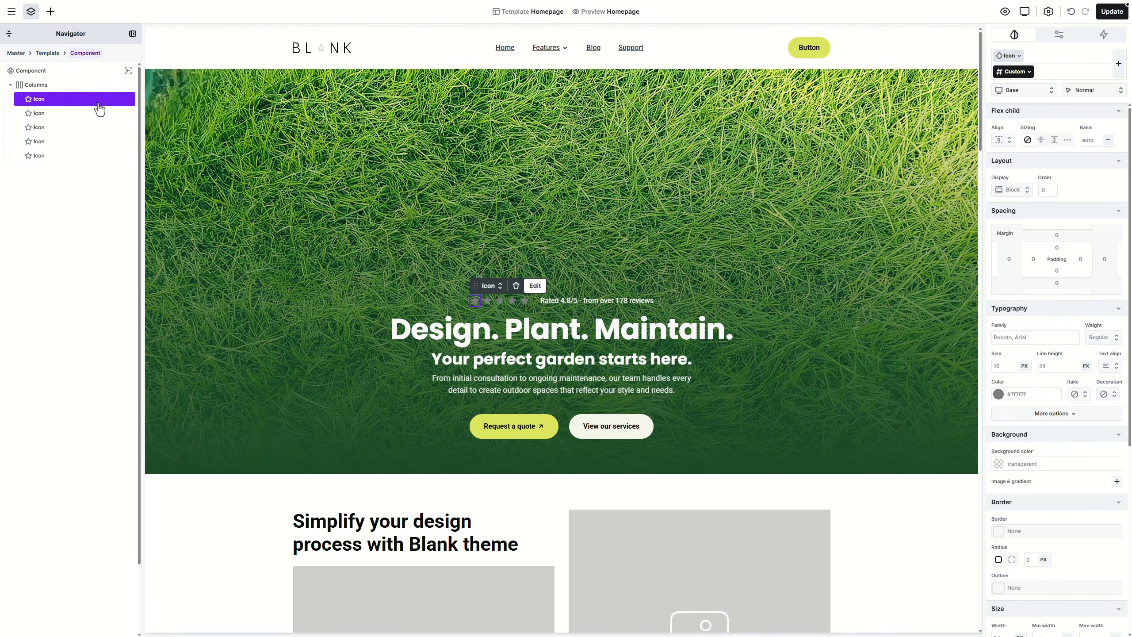
left_click(1049, 39)
left_click_drag(1007, 228, 1027, 235)
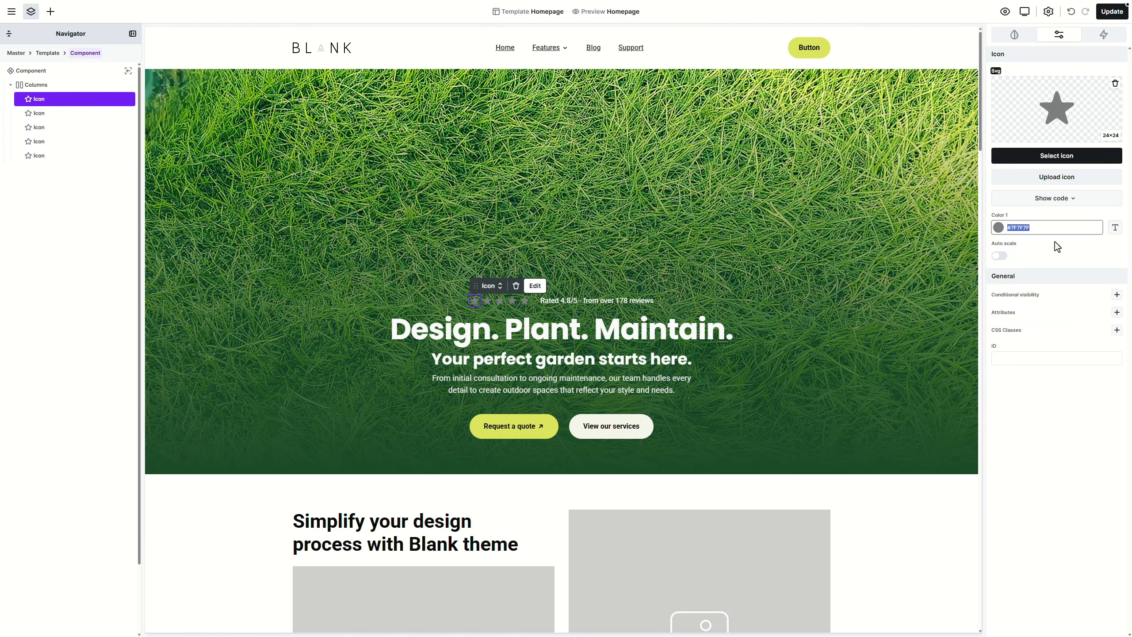
left_click(1115, 230)
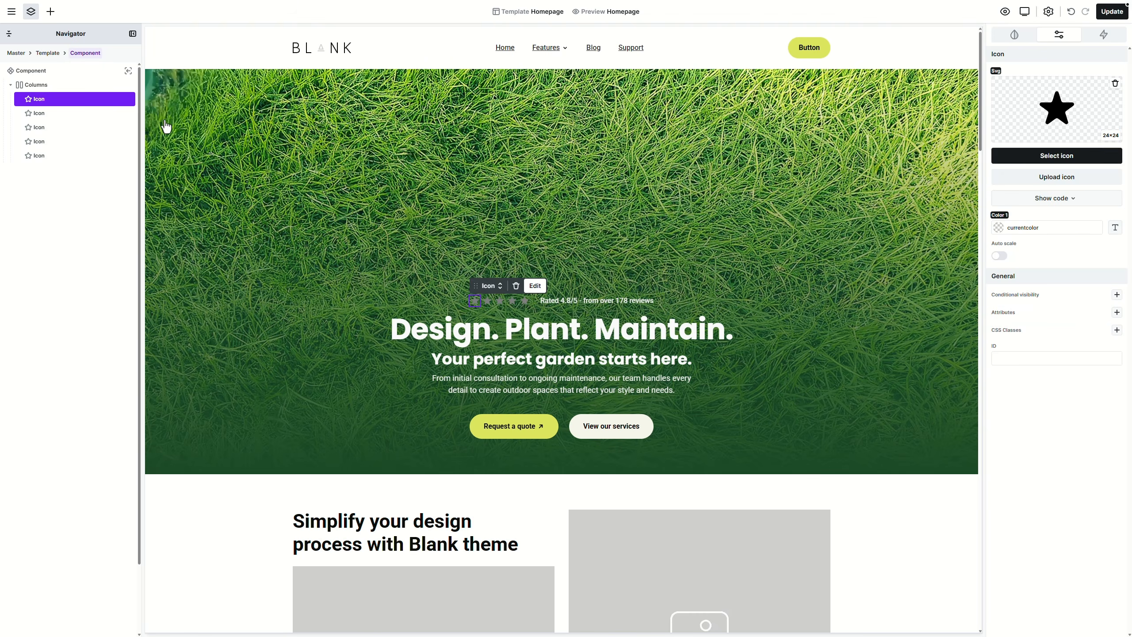
Step: Set the second through fifth star icons' colour to currentcolor as well
left_click(119, 115)
left_click(1115, 229)
left_click(118, 128)
left_click(1115, 228)
left_click(115, 142)
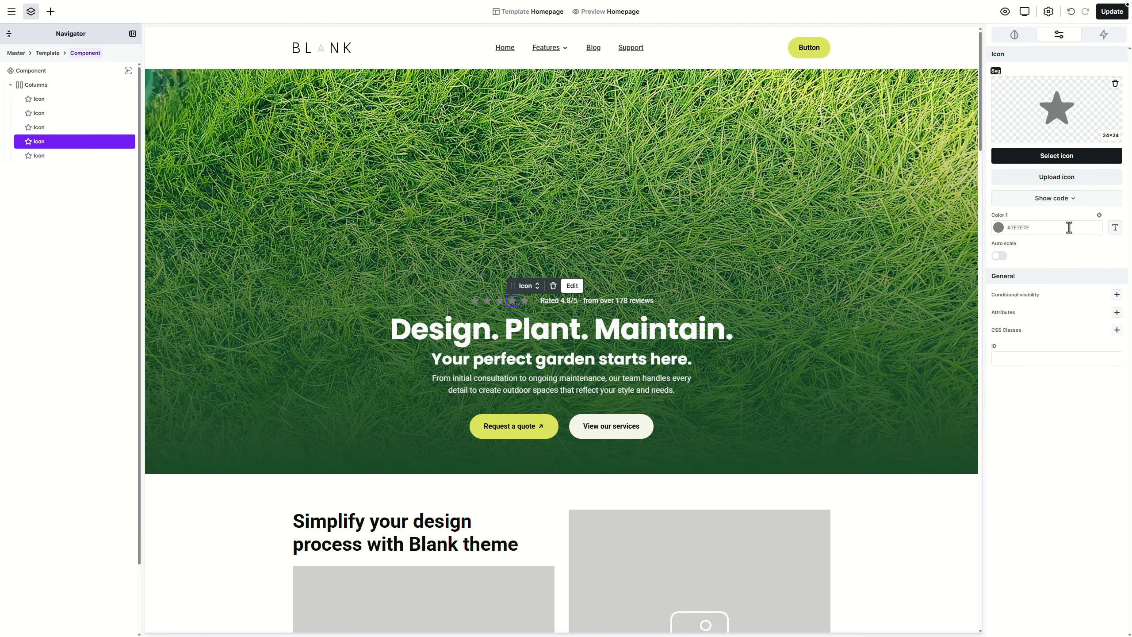
left_click(1115, 229)
left_click(110, 158)
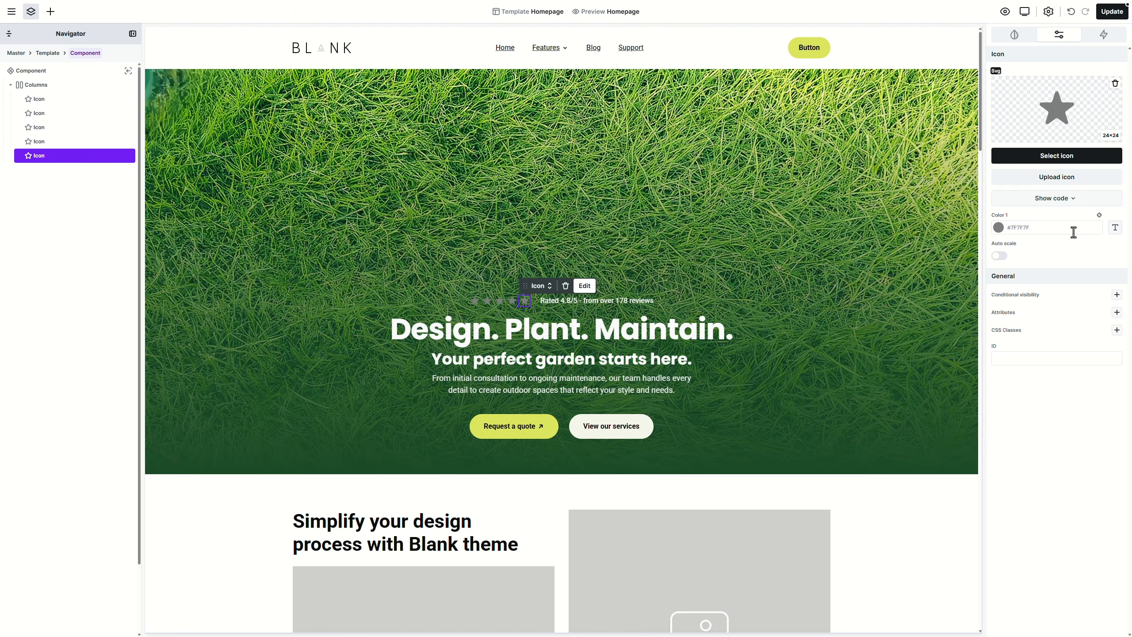
left_click(1100, 222)
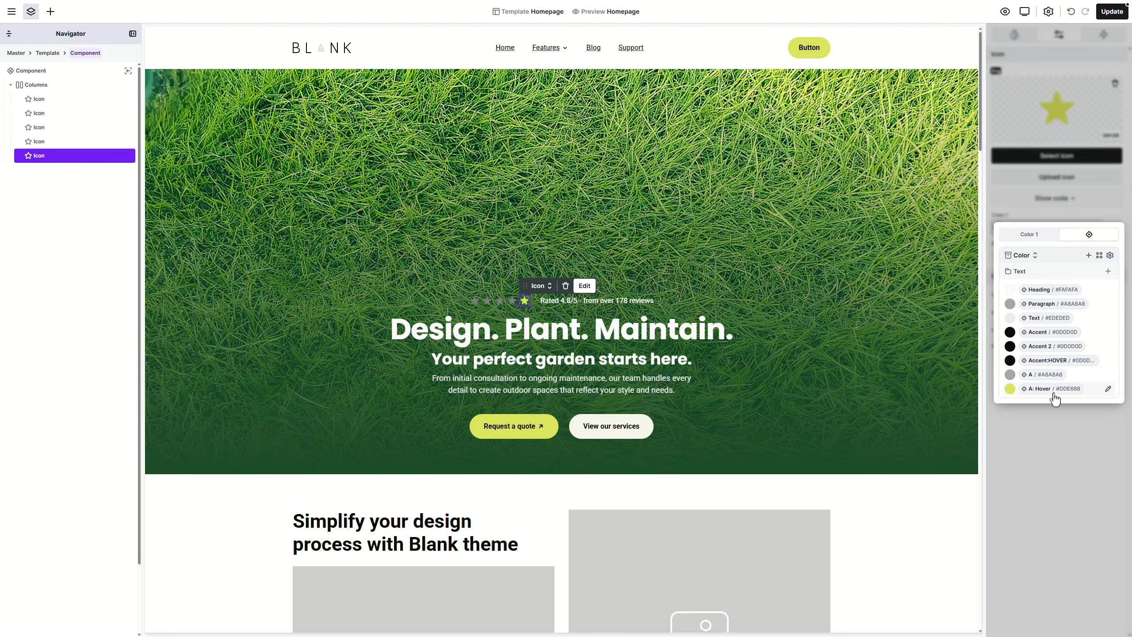
left_click(1055, 417)
left_click(1115, 229)
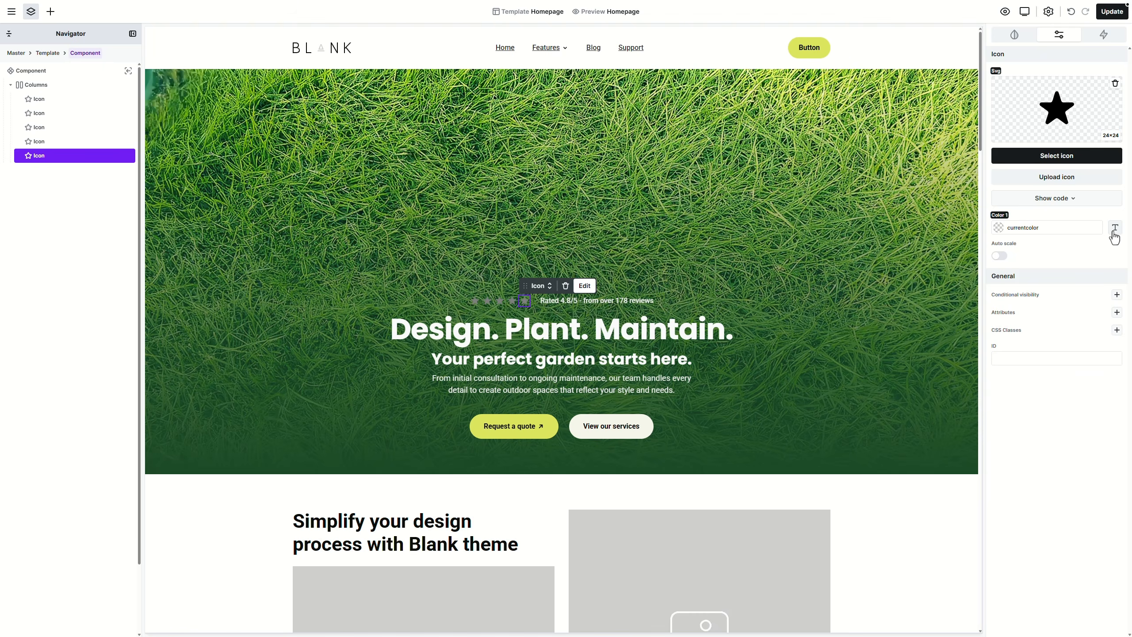
left_click(1021, 37)
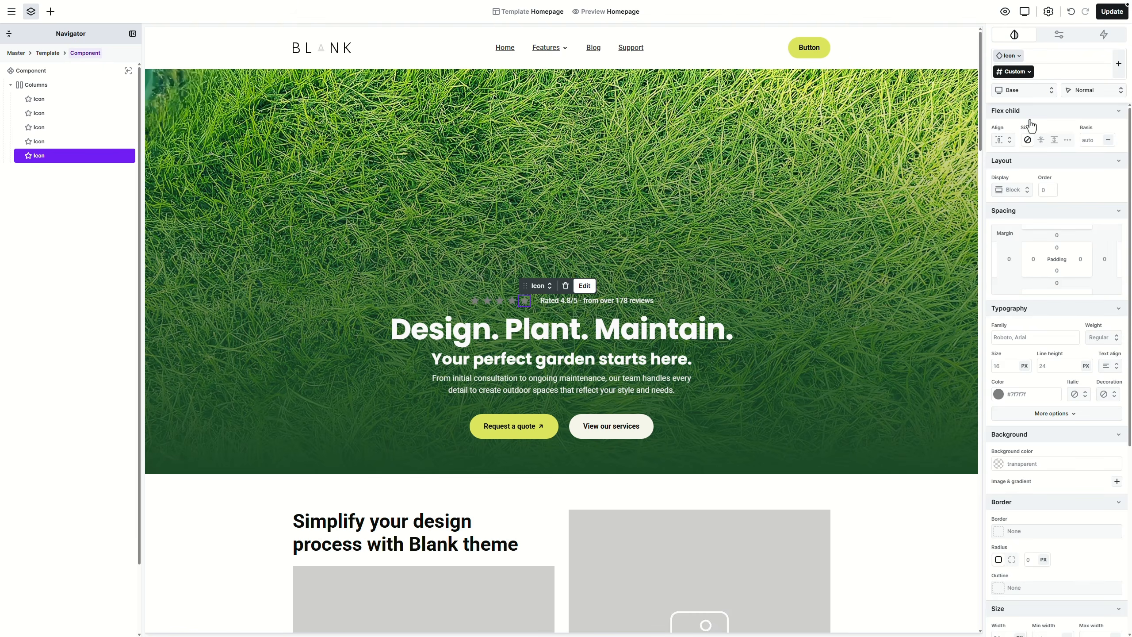
left_click(1054, 387)
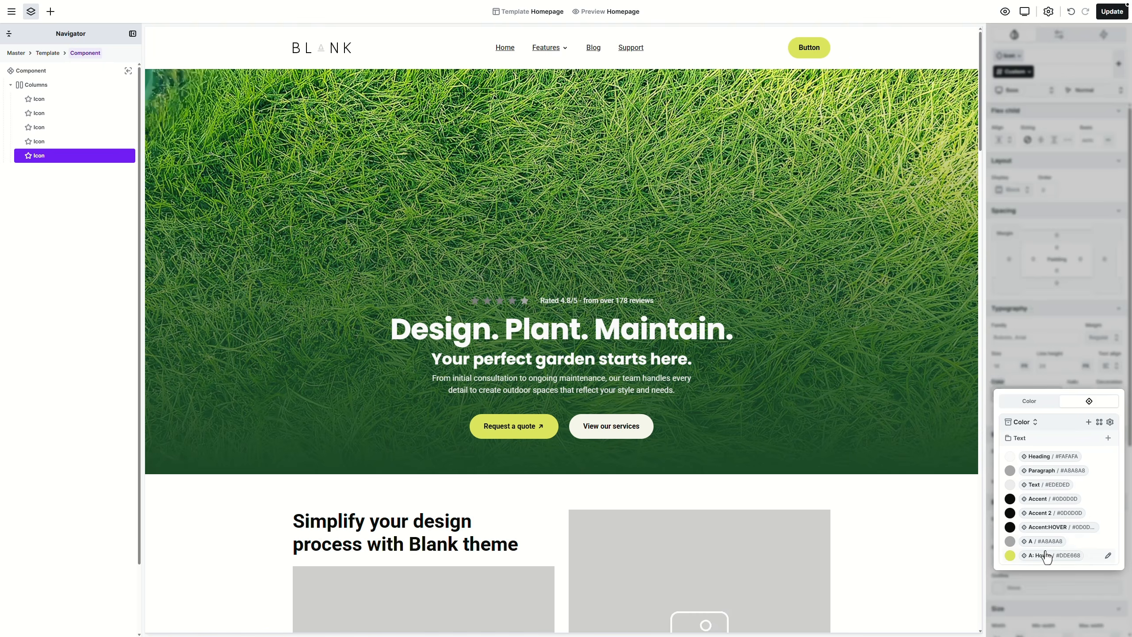
left_click(1046, 574)
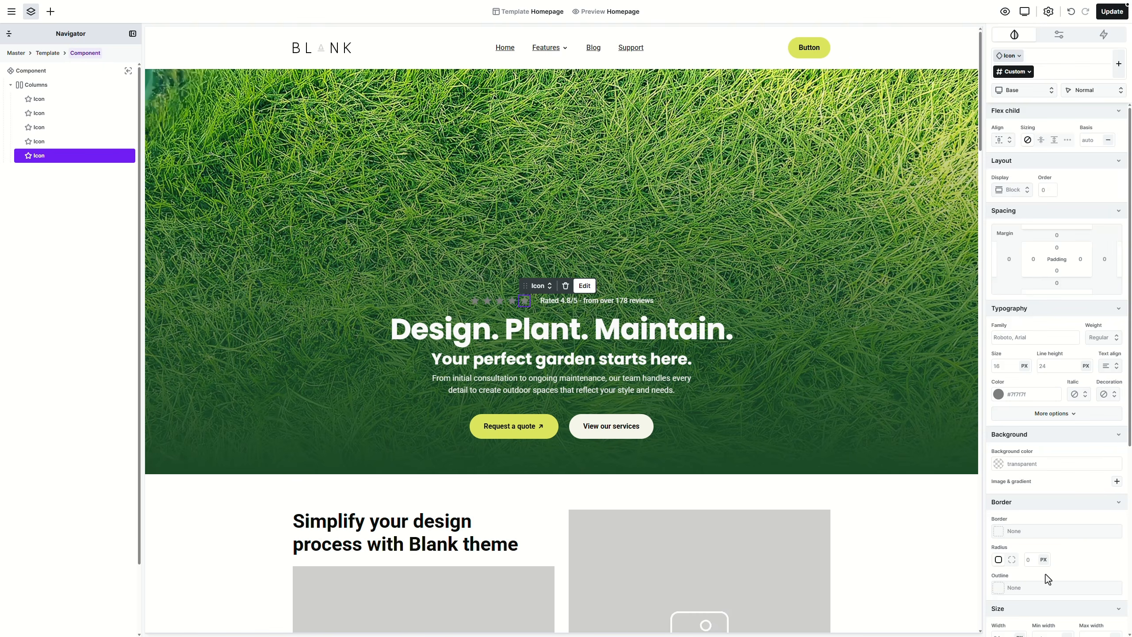
Step: Colour the star Columns with a new Text variable 'Icon' linked to Accent
left_click(63, 85)
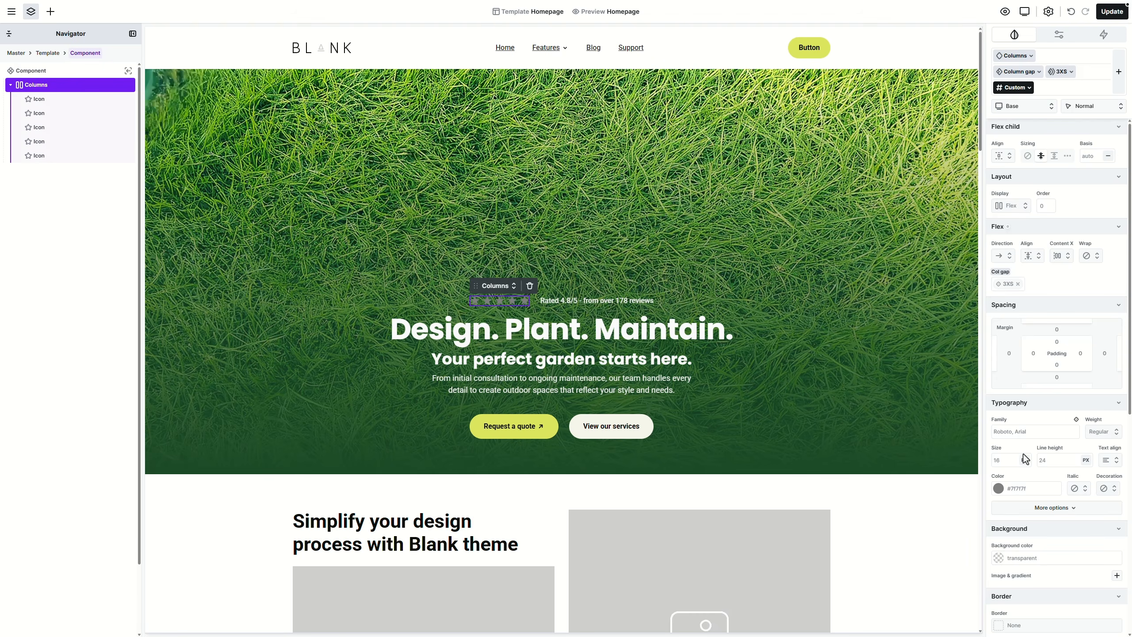
left_click(1051, 482)
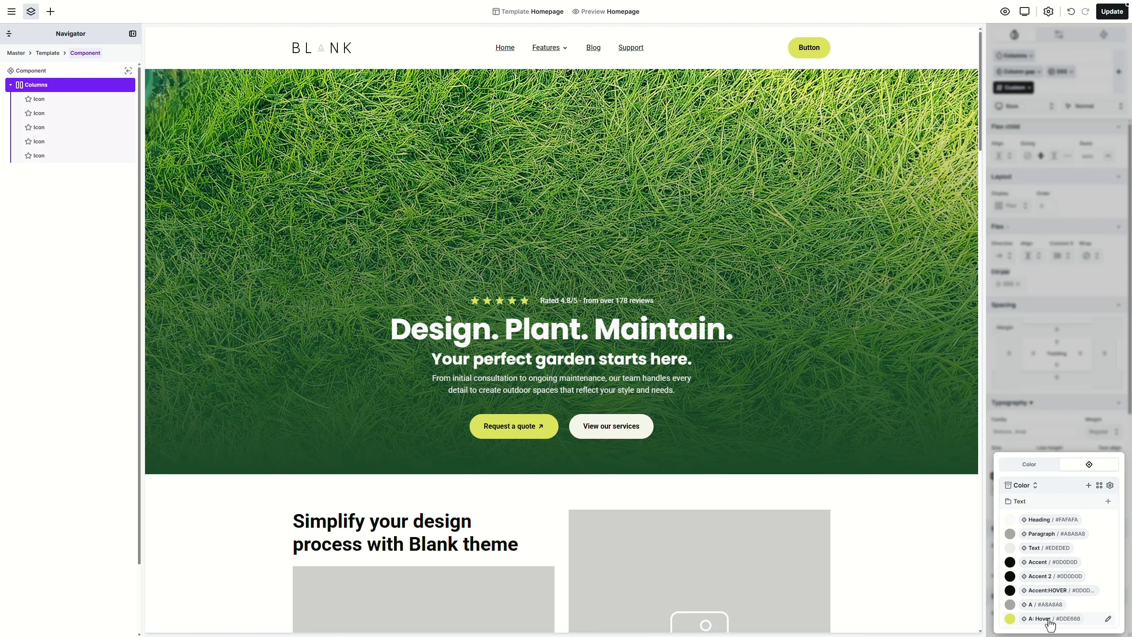
left_click(1109, 501)
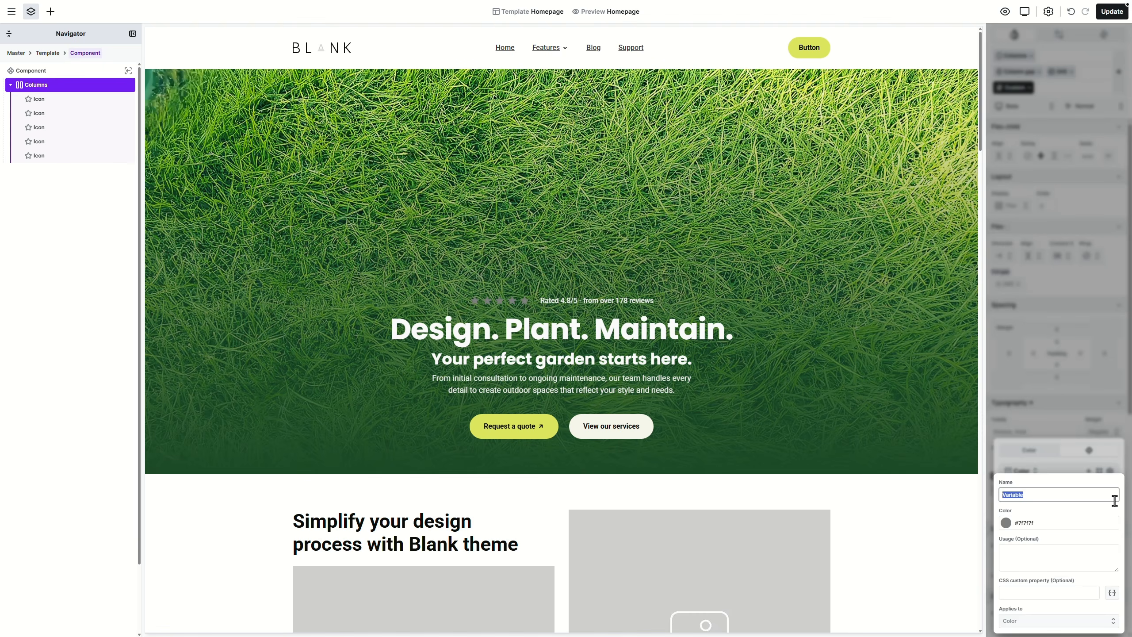
type("Icon")
left_click(1114, 515)
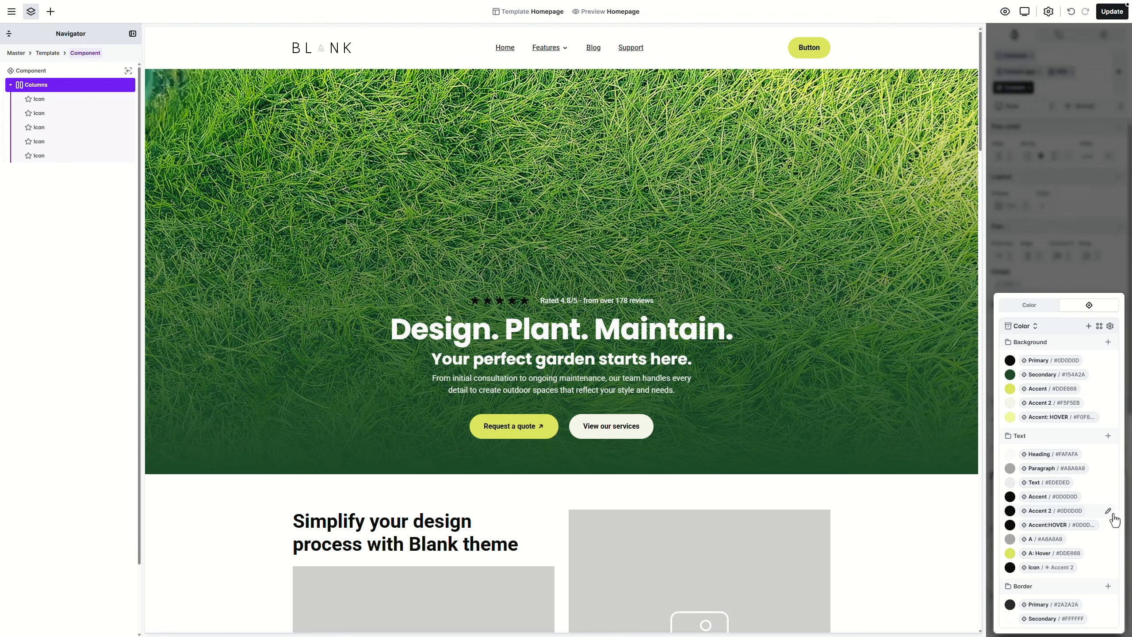
left_click(1077, 391)
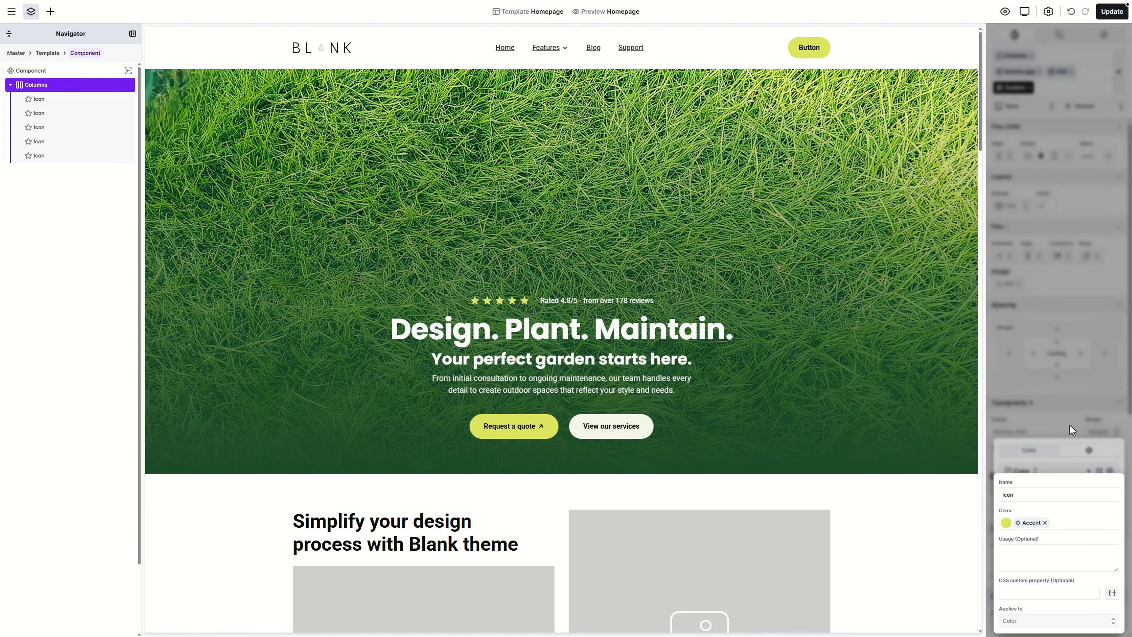
Step: Back in the template, give the hero's button Columns the XS column gap
left_click(1071, 454)
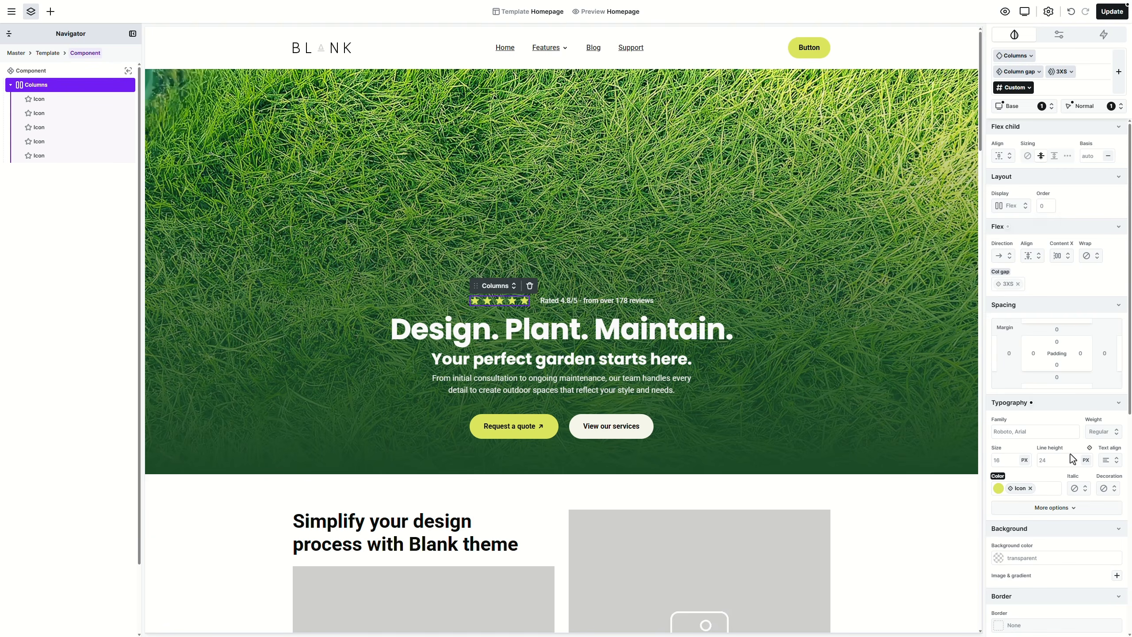
left_click(924, 359)
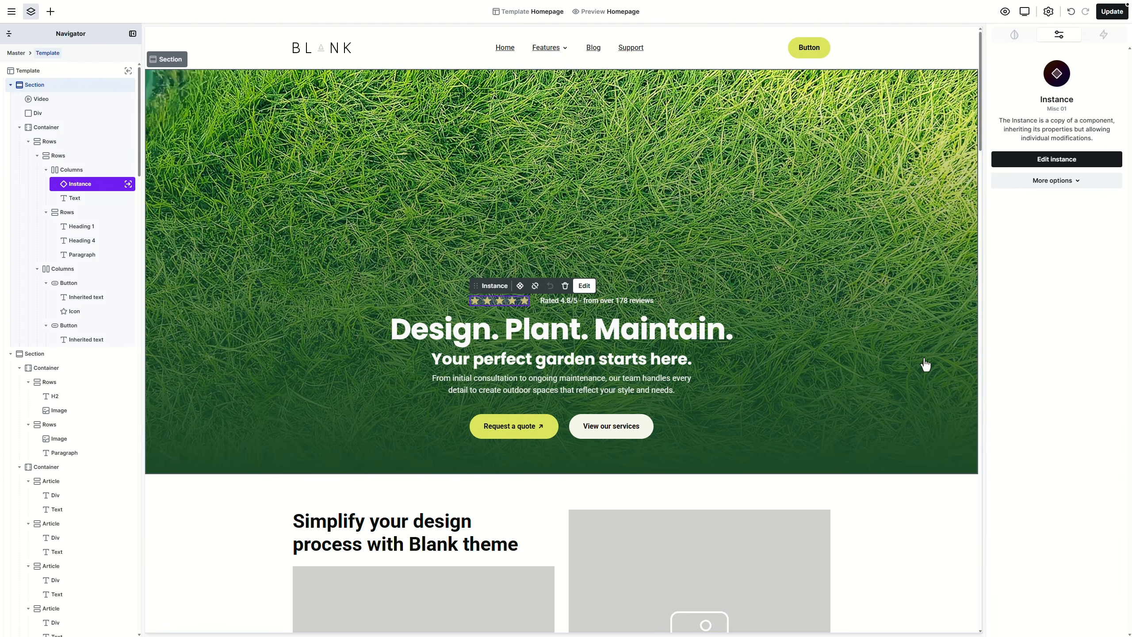
left_click(567, 435)
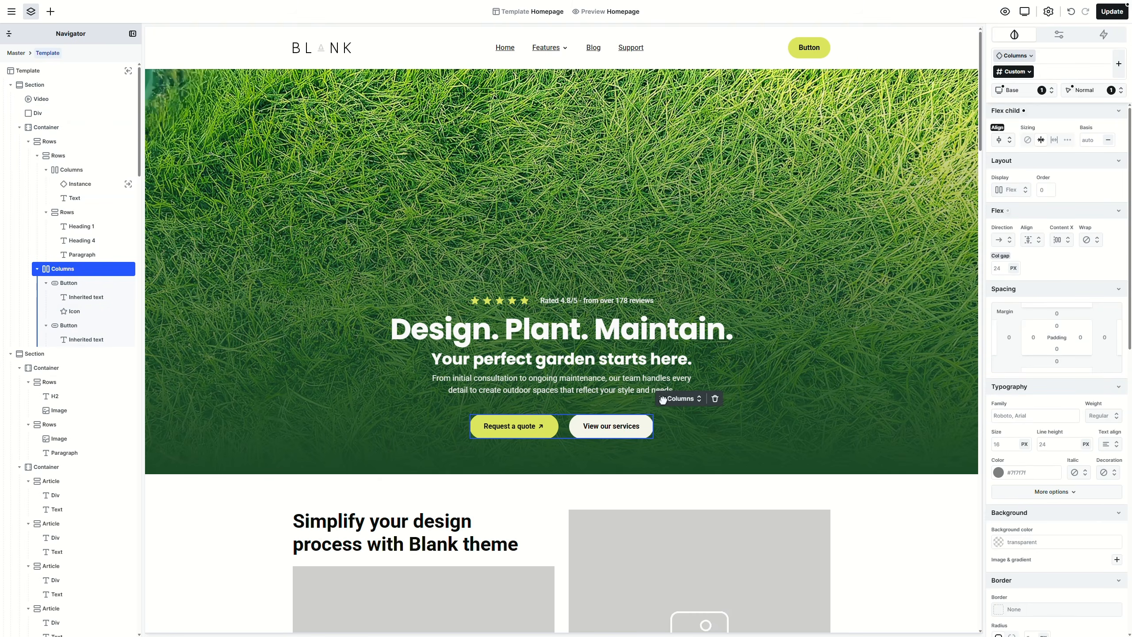
left_click(687, 406)
mouse_move(695, 446)
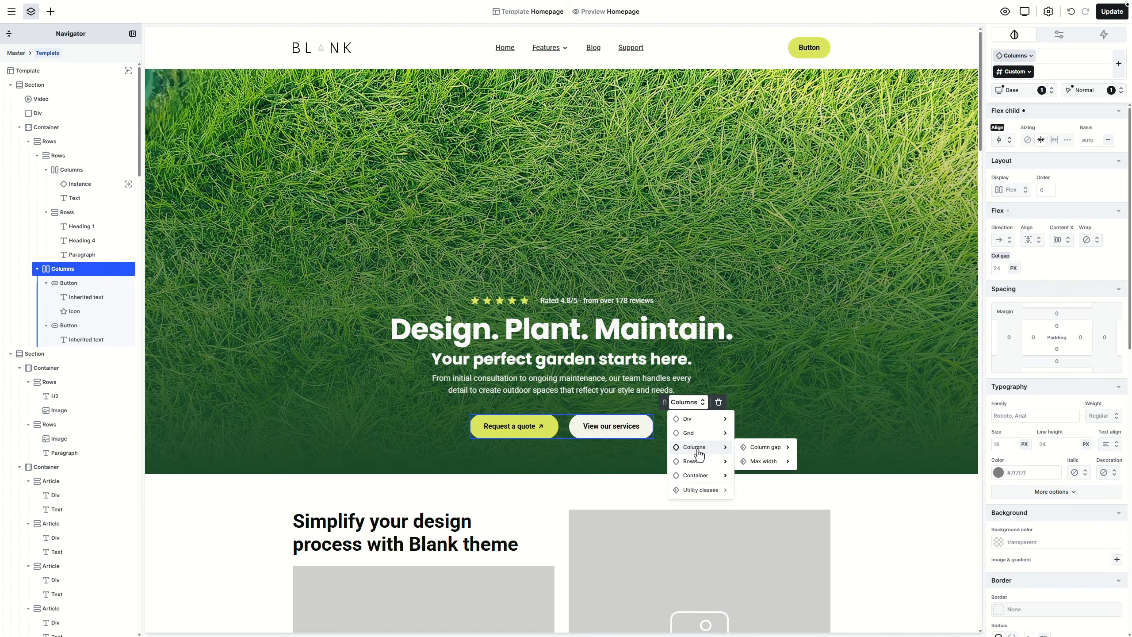
mouse_move(765, 447)
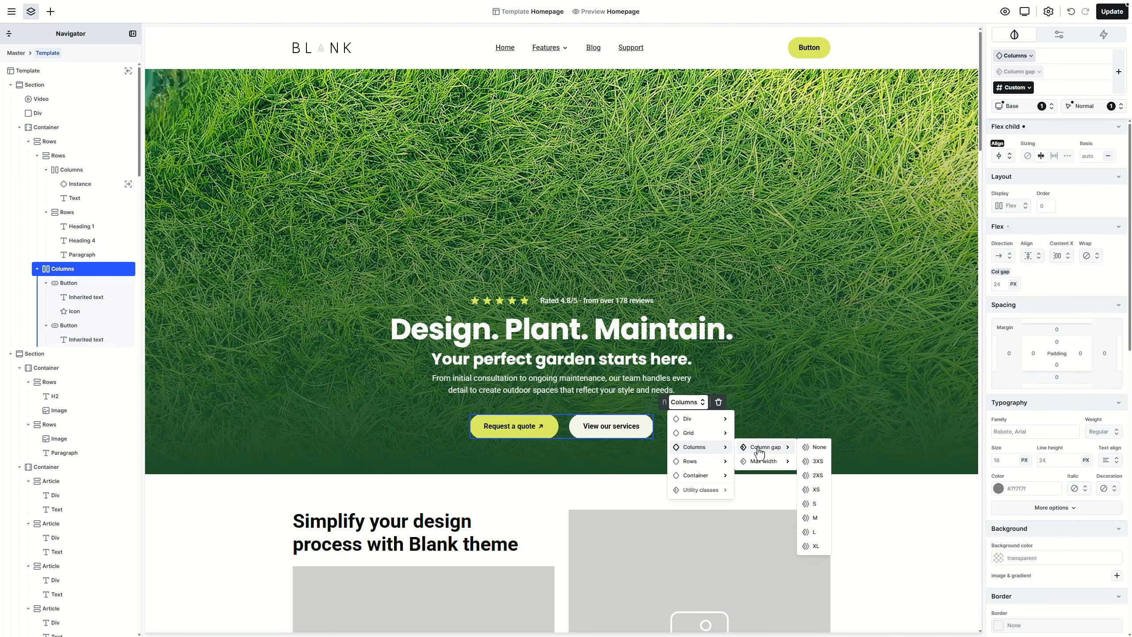
left_click(818, 490)
left_click(842, 384)
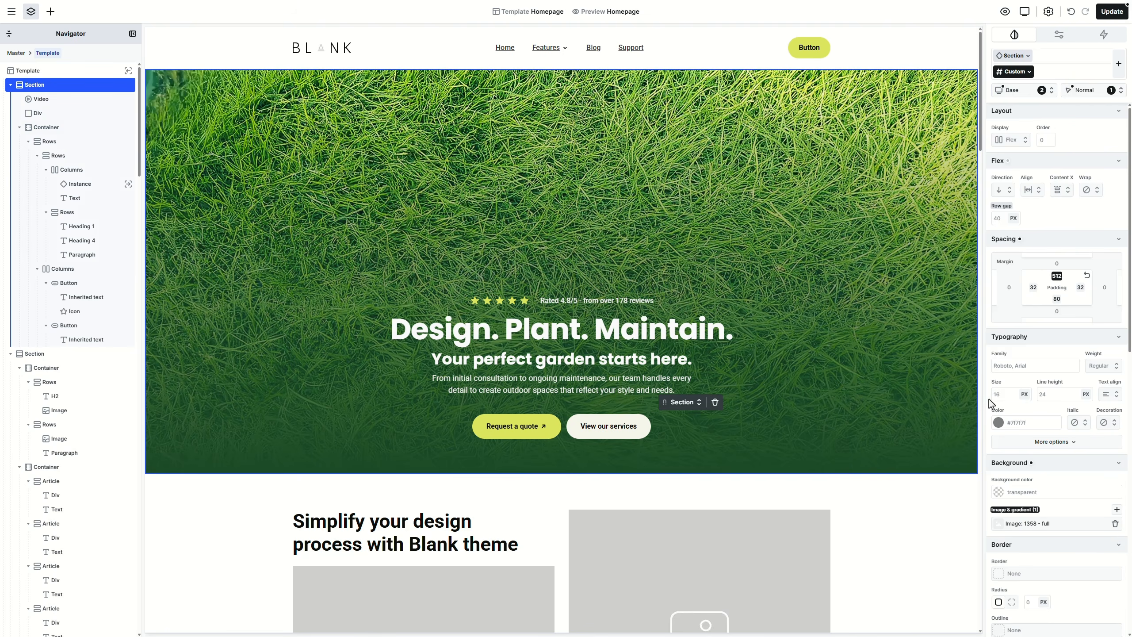
Step: Give the hero section an 80vh min height, End content alignment and 80 top padding
scroll(1038, 419, "down", 6)
left_click(1047, 444)
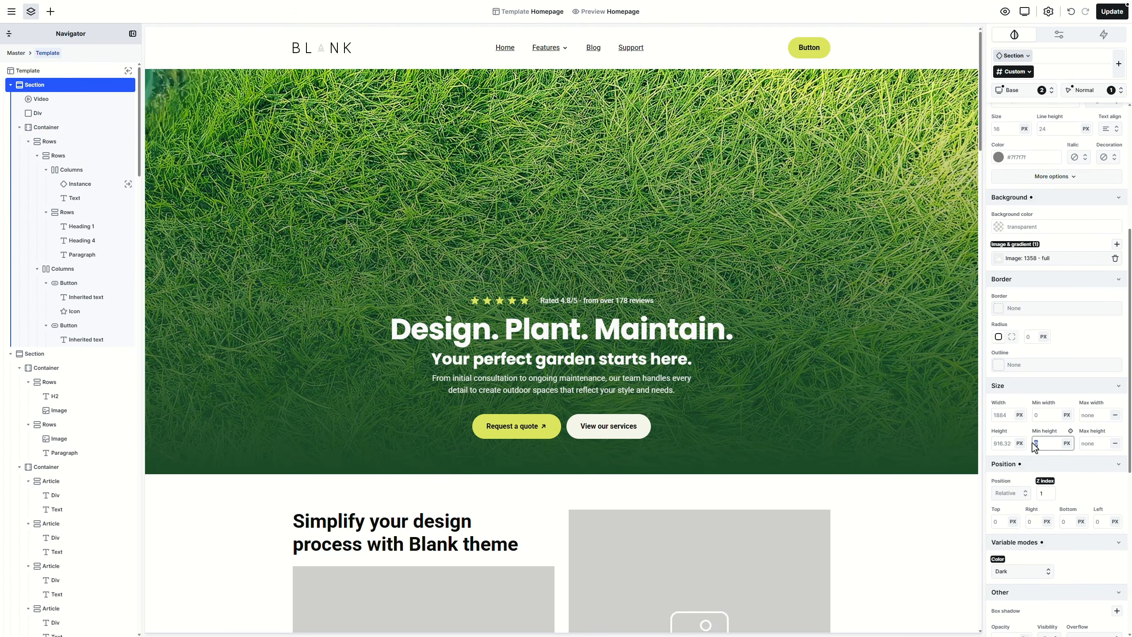
type("80vh")
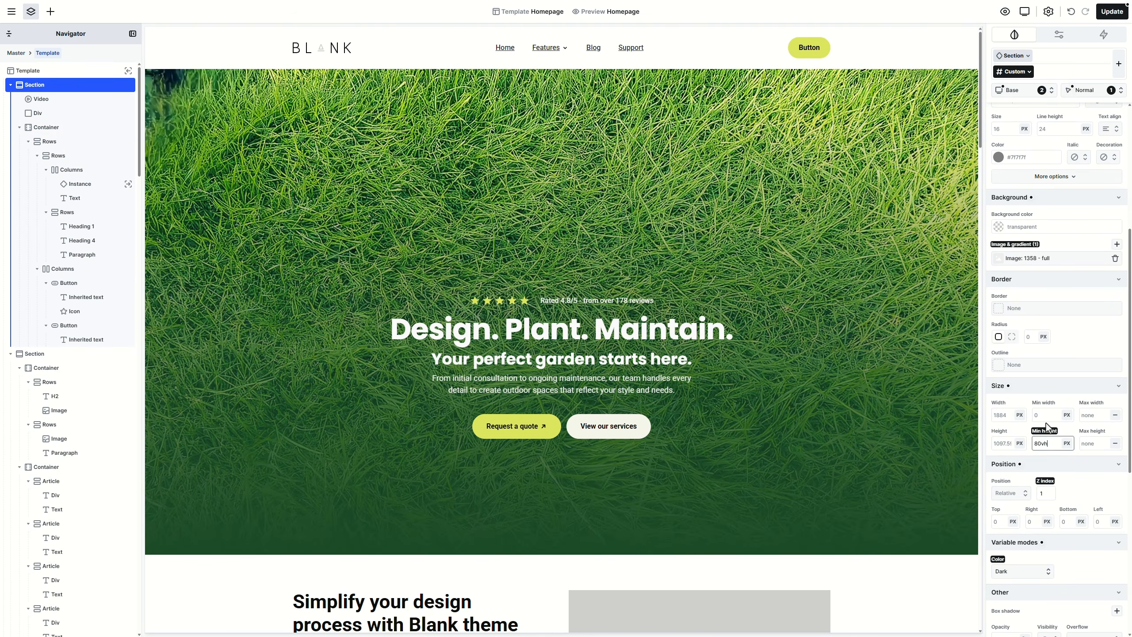
scroll(1053, 437, "up", 6)
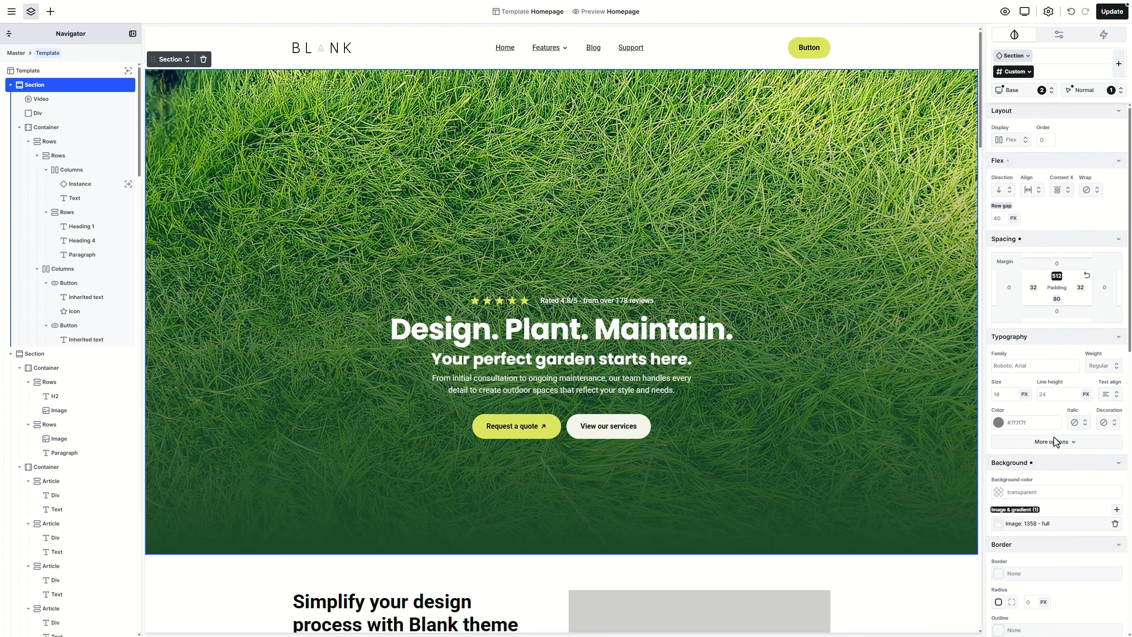
left_click(1069, 193)
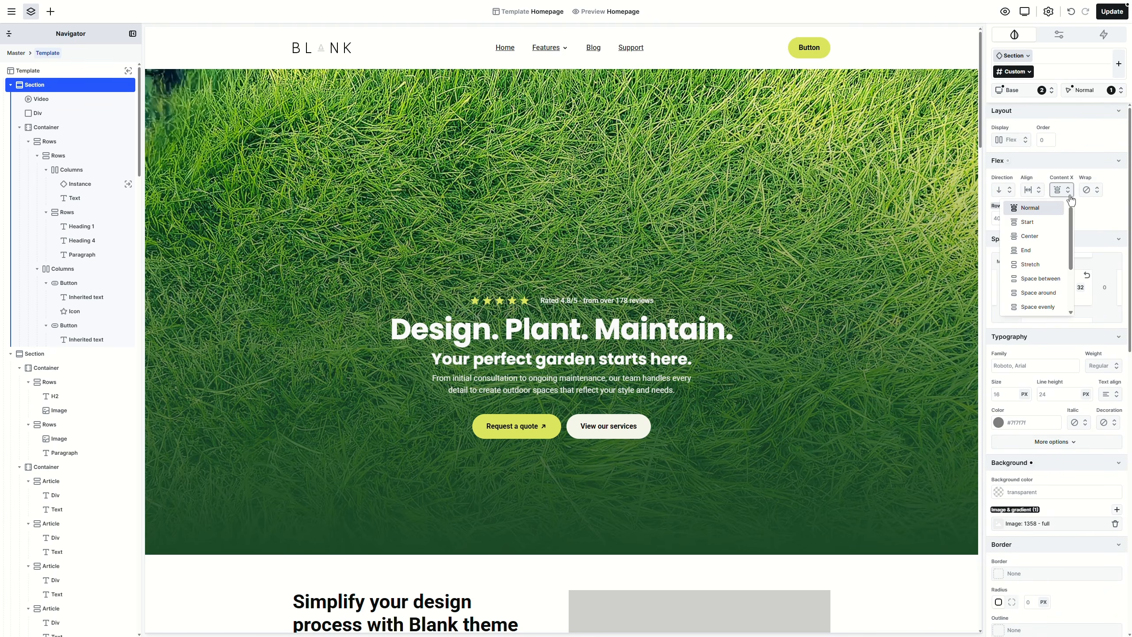
left_click(1050, 251)
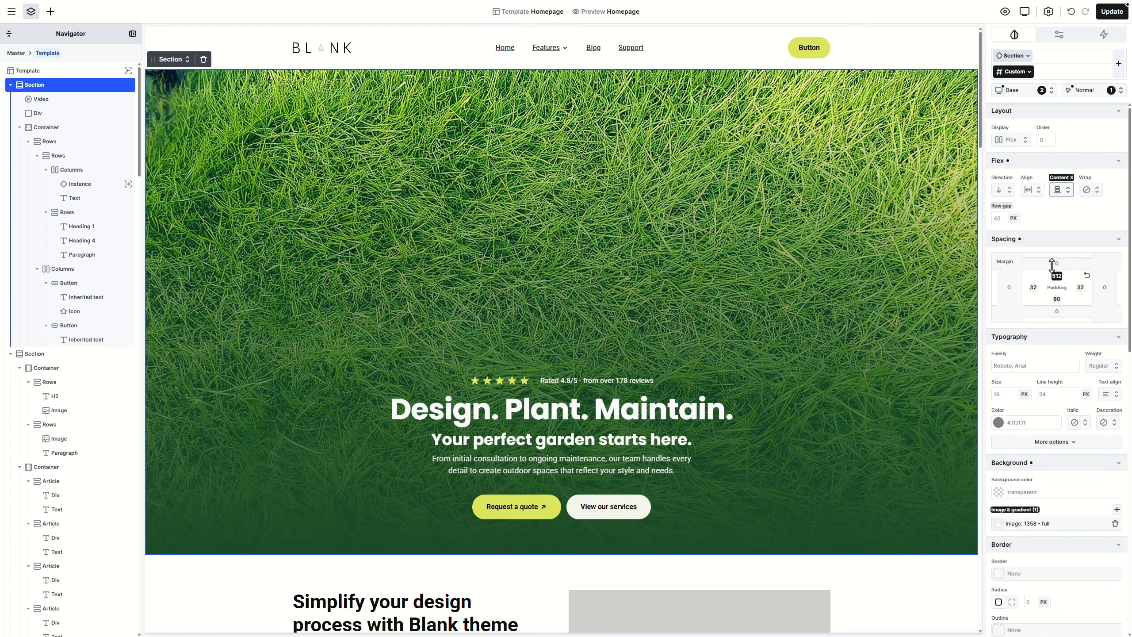
left_click(1087, 278)
Step: Preview the homepage, then update the template to save the changes
left_click(1005, 11)
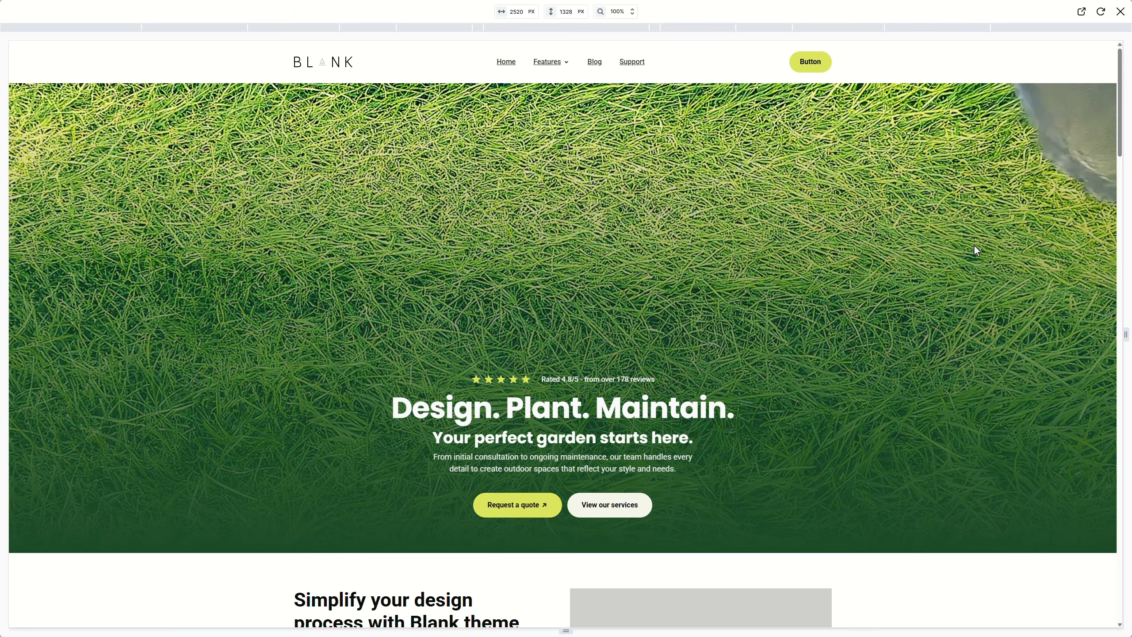
left_click(1121, 11)
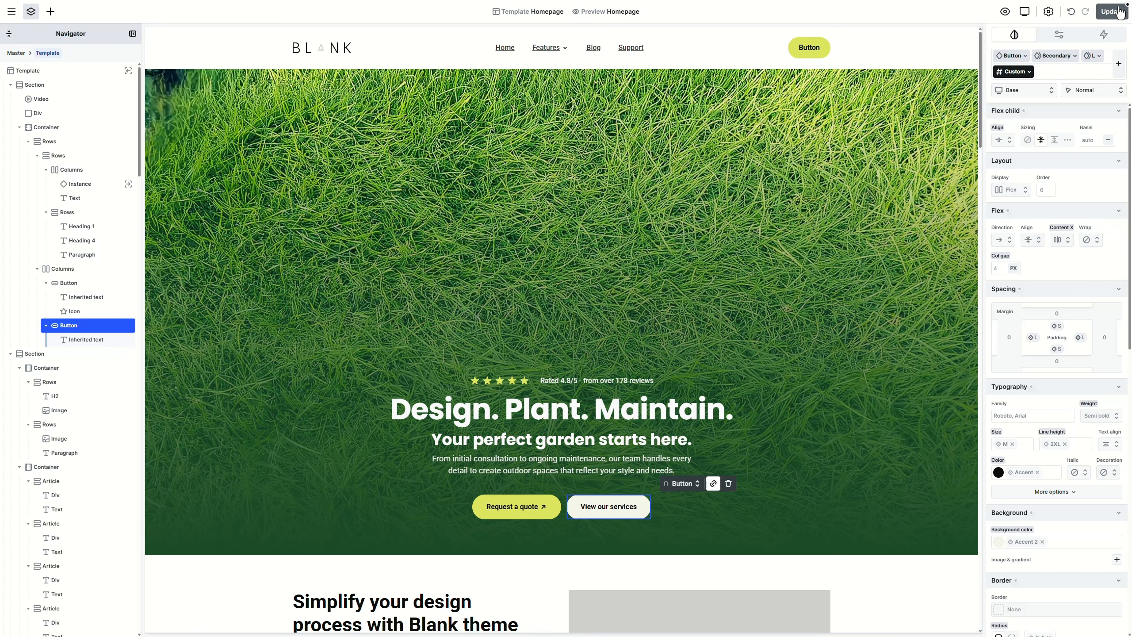
left_click(1121, 11)
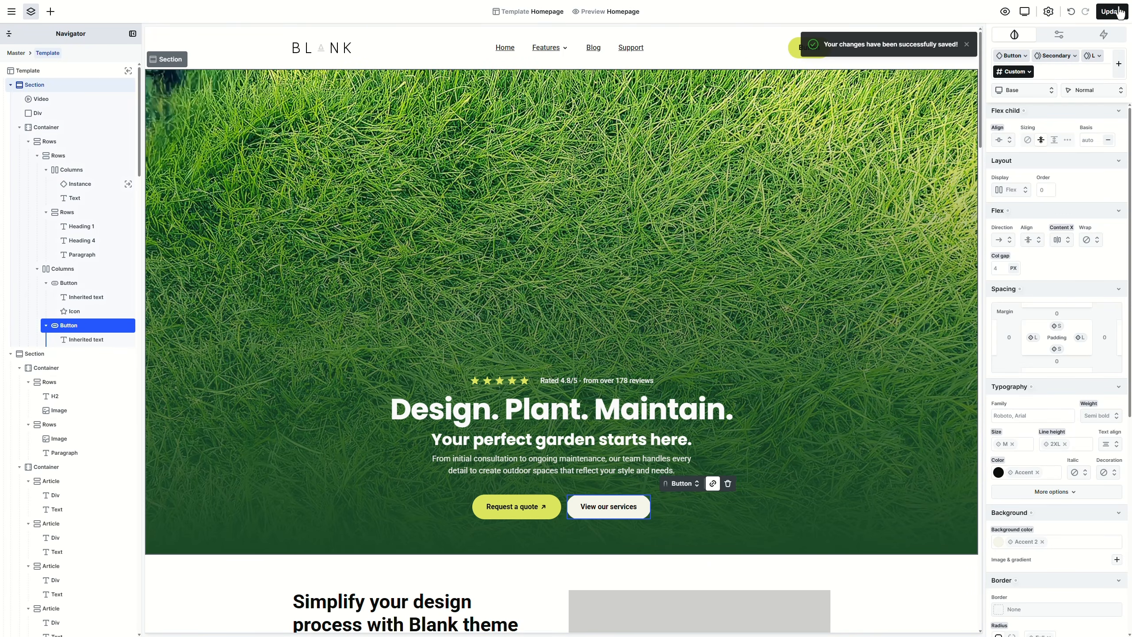
scroll(762, 338, "down", 8)
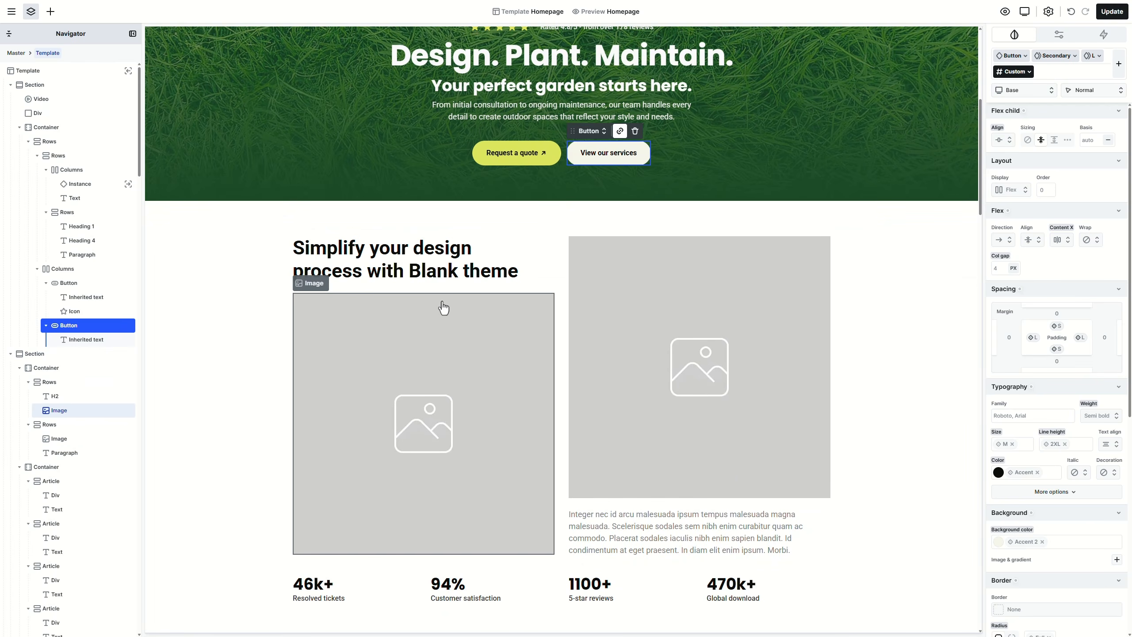
Step: Change the section heading text to 'Built for outdoor spaces that last'
left_click(422, 259)
double_click(422, 258)
type("Built for outdoor spaces that last")
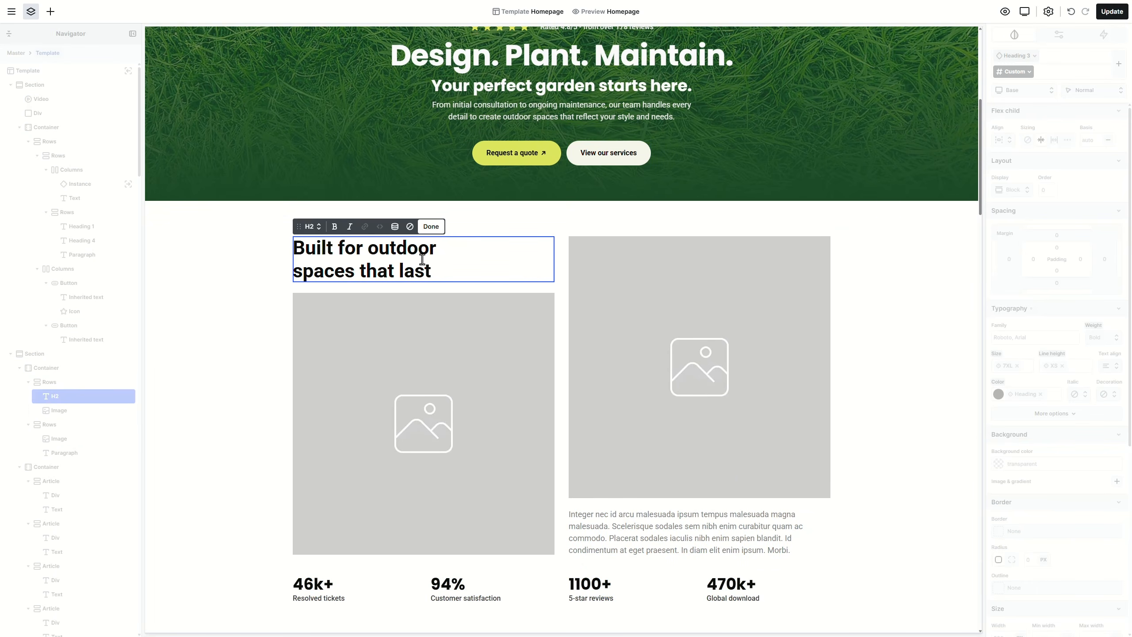
key("Escape")
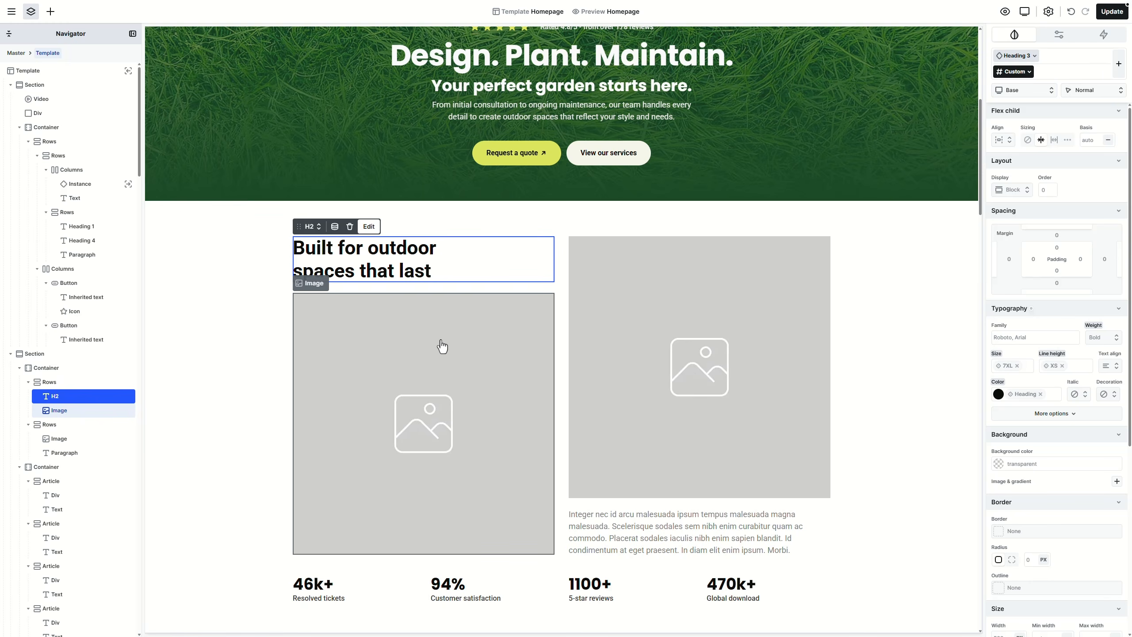
Step: Apply the Heading 1 class to the heading and keep its tag name as h2
left_click(314, 230)
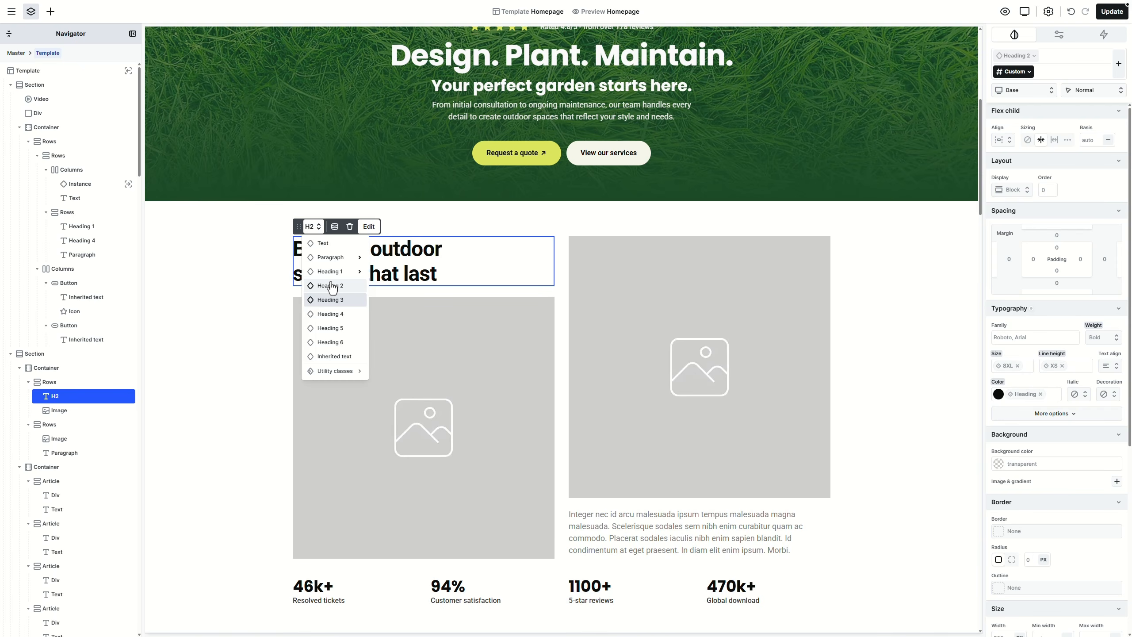
left_click(330, 271)
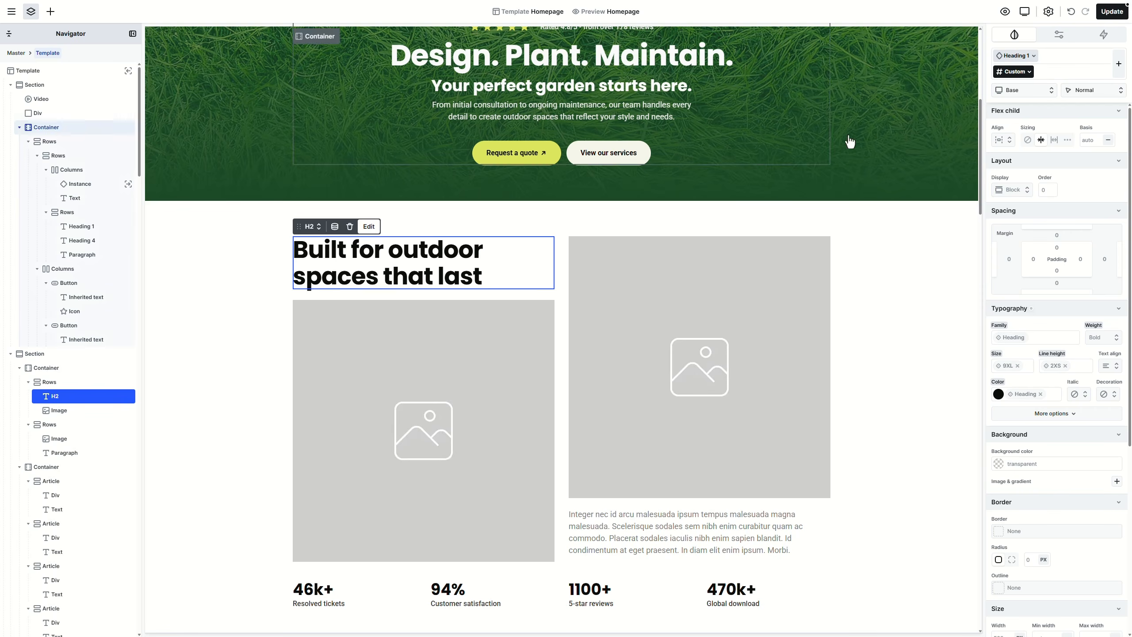
left_click(1062, 36)
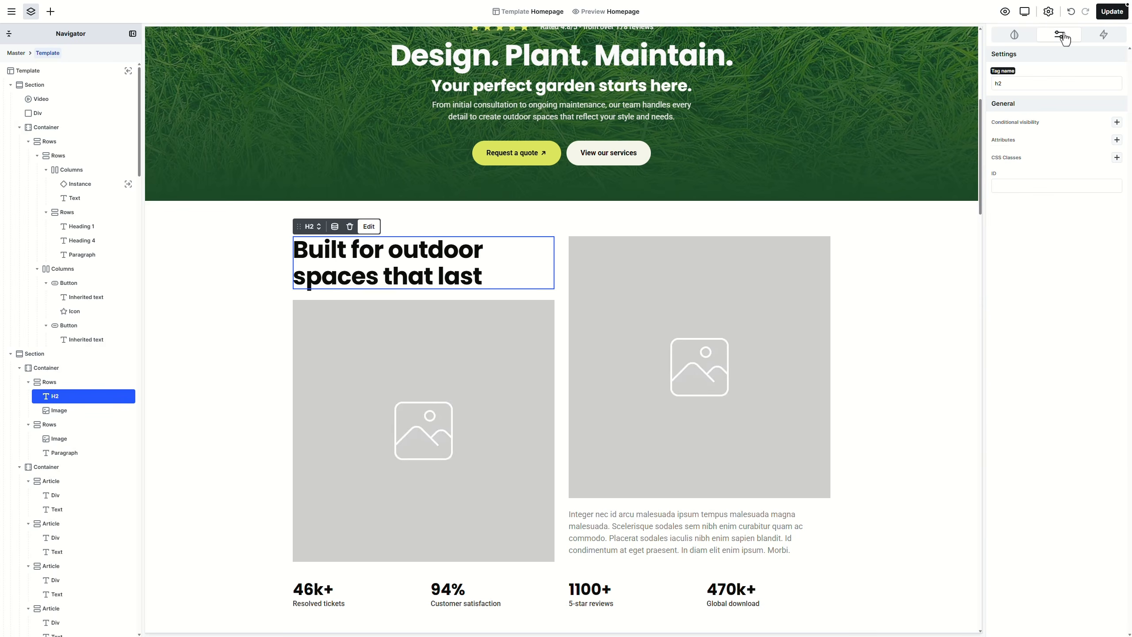
left_click(1013, 73)
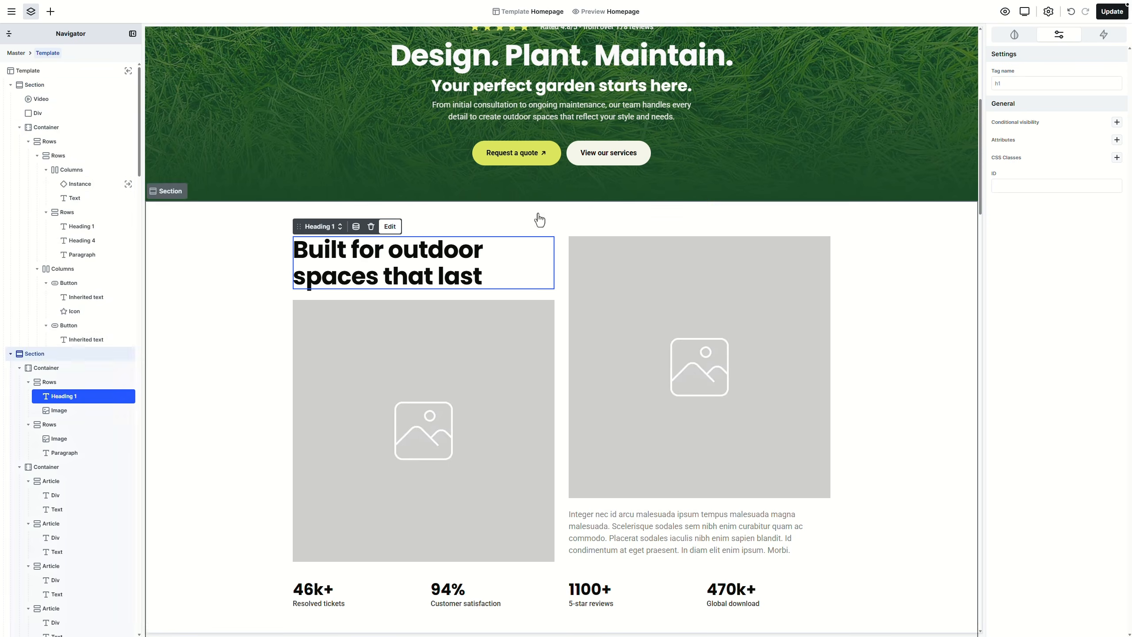
left_click(1007, 84)
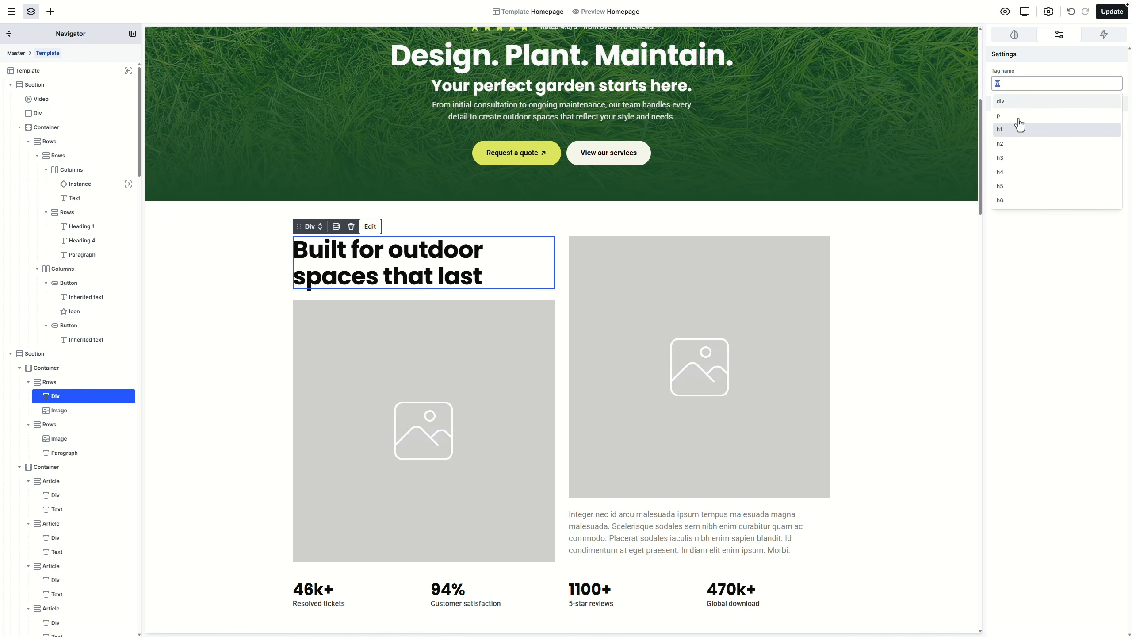
left_click(1021, 152)
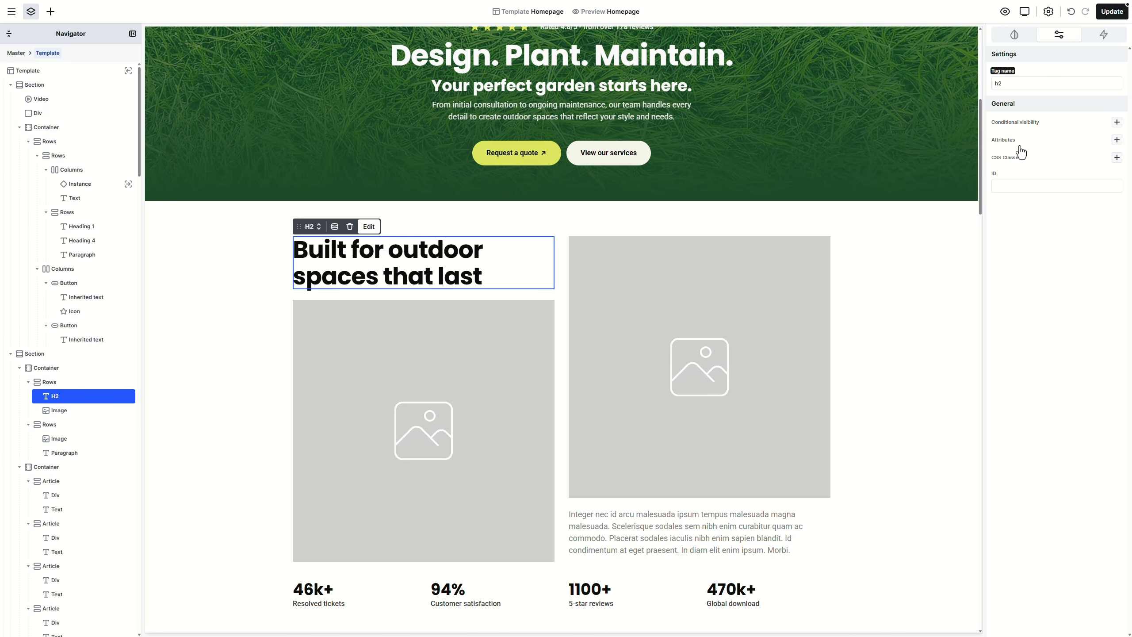
Step: Fill the left image with the hedge-trimmer photo and the right image with the garden-path photo
left_click(511, 374)
double_click(511, 374)
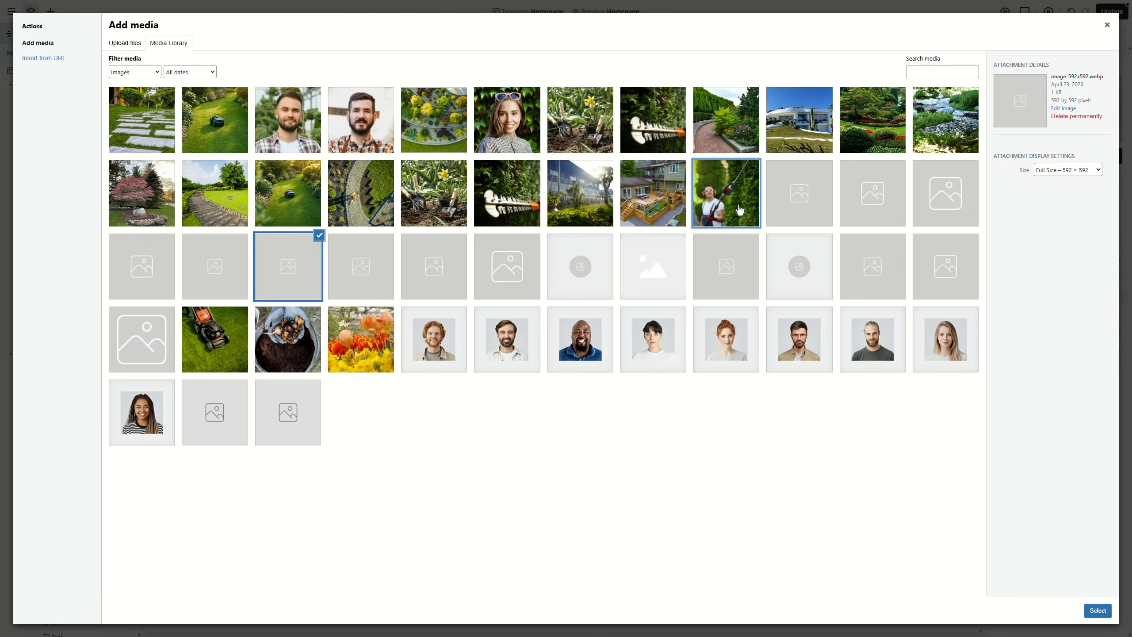
left_click(727, 192)
left_click(1096, 610)
double_click(780, 416)
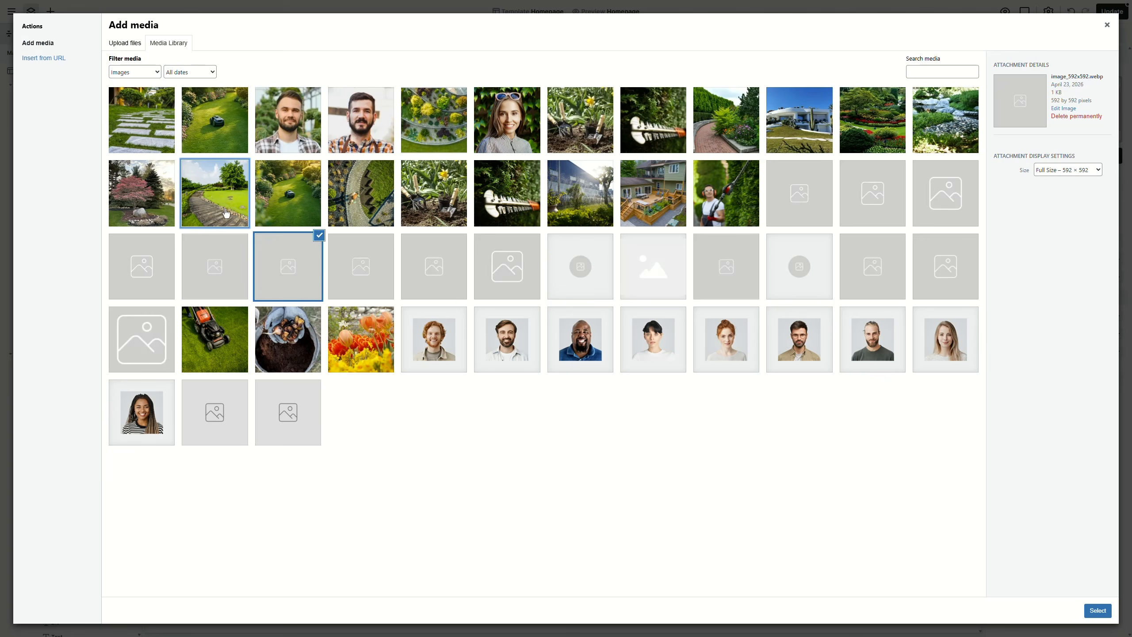
left_click(215, 193)
left_click(1096, 610)
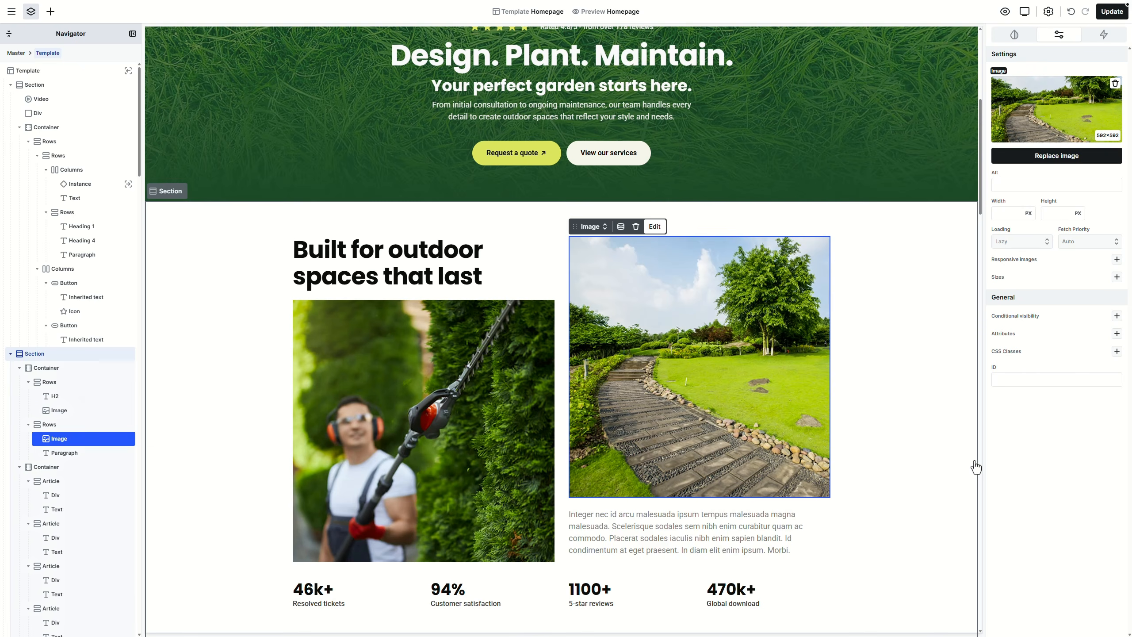
Step: Give the shared Image class an M (16px) border radius after trying fully rounded corners
left_click(1015, 42)
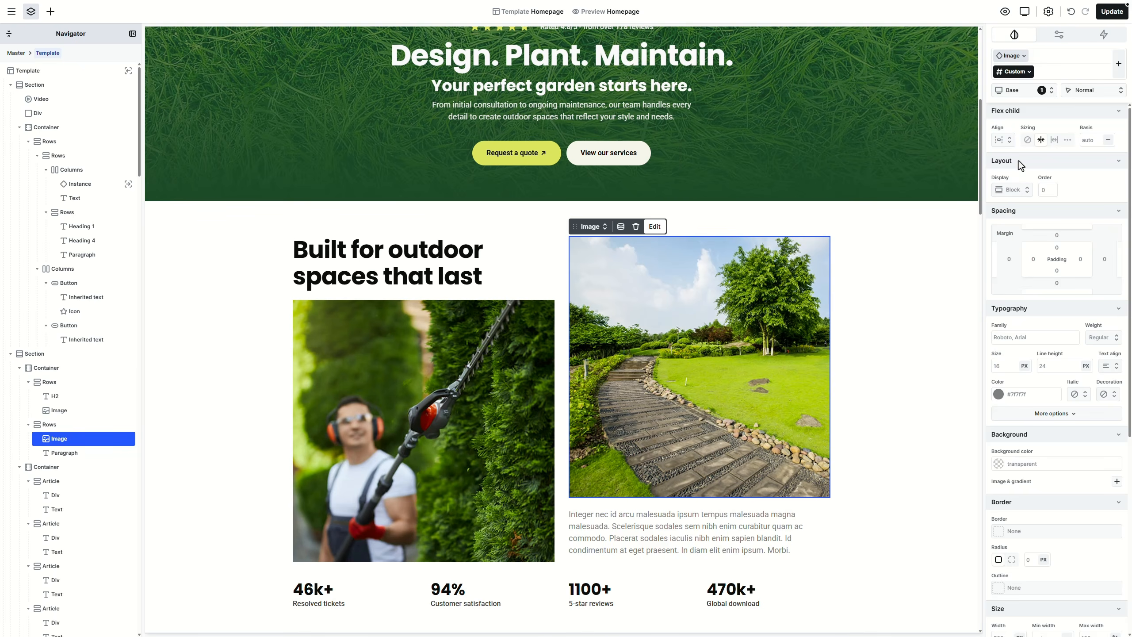
scroll(1036, 250, "down", 5)
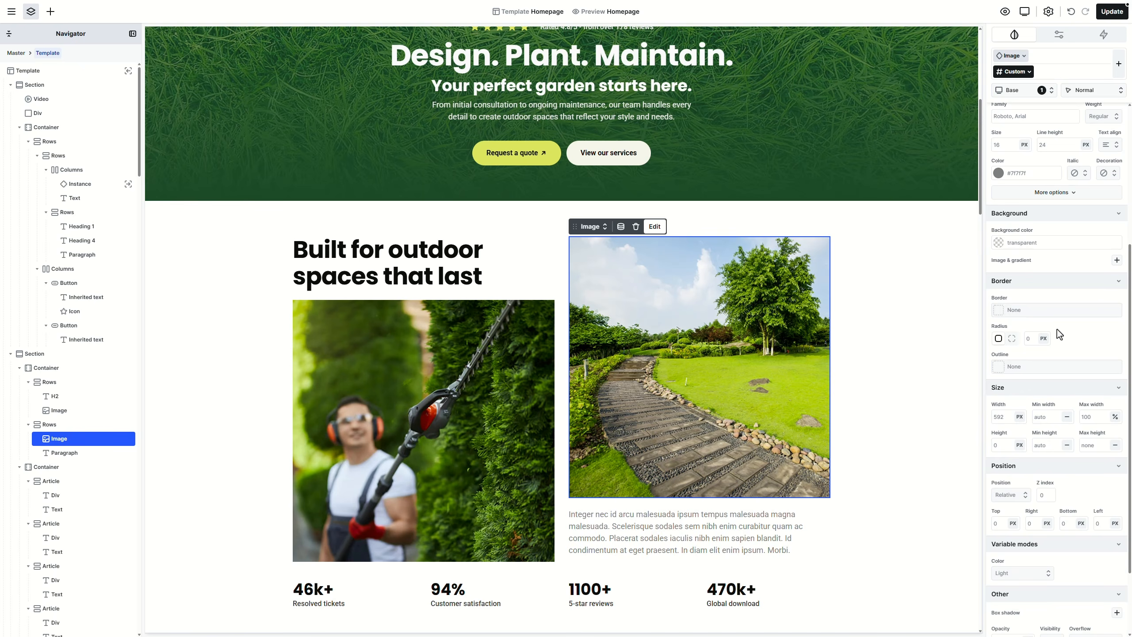
left_click(1013, 57)
left_click(1048, 327)
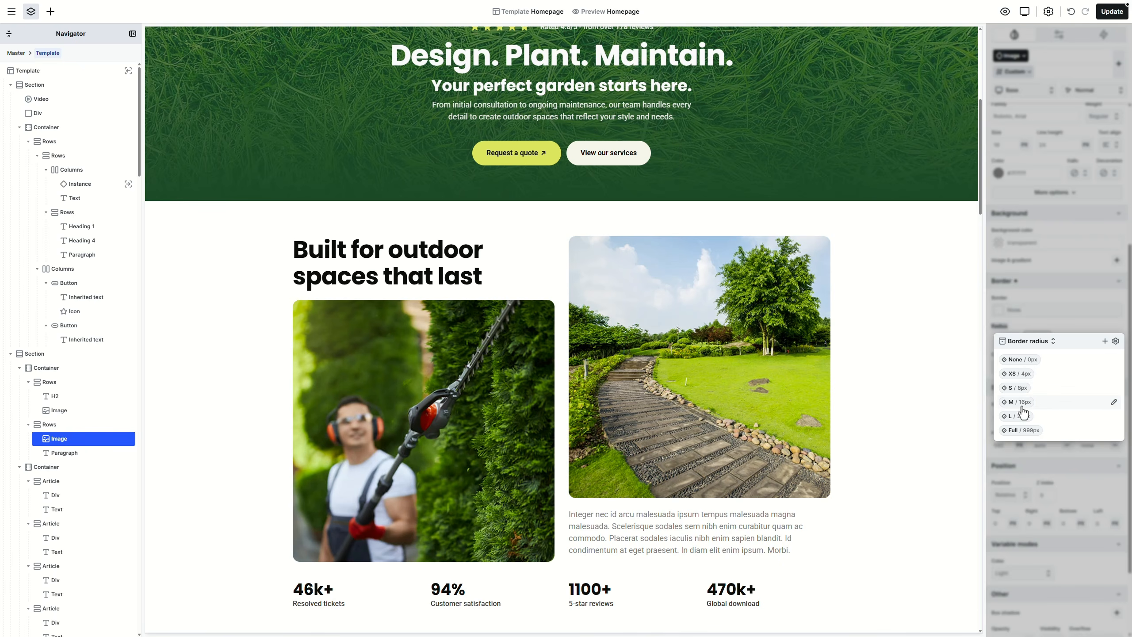
left_click(1021, 430)
left_click(1021, 405)
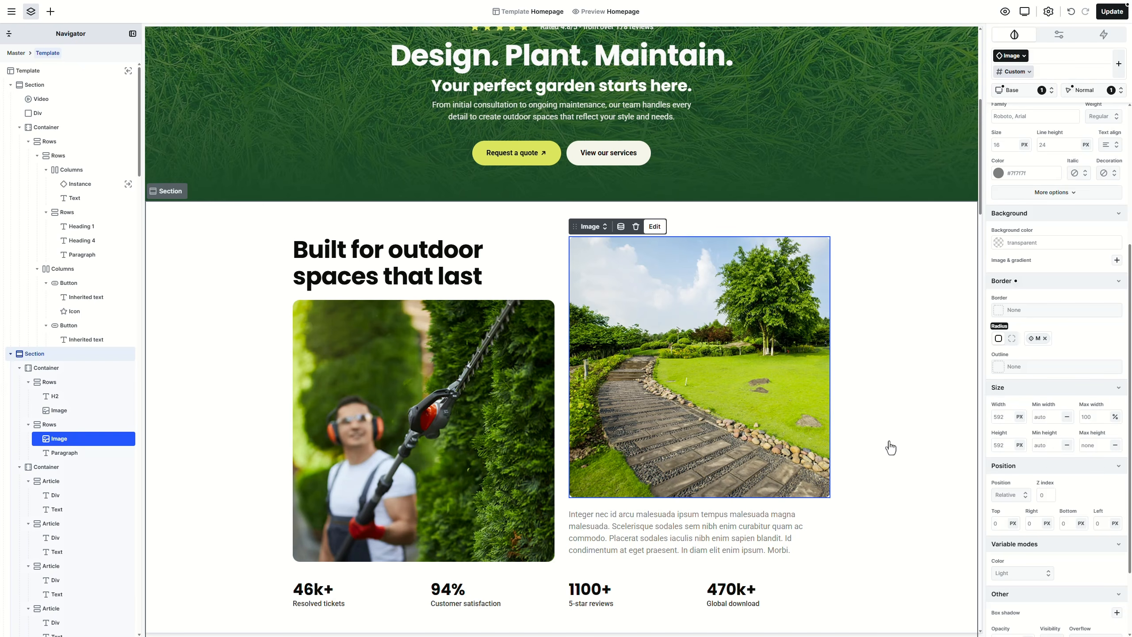
Step: Replace the placeholder paragraph text with the pasted landscaping description
left_click(744, 524)
double_click(743, 523)
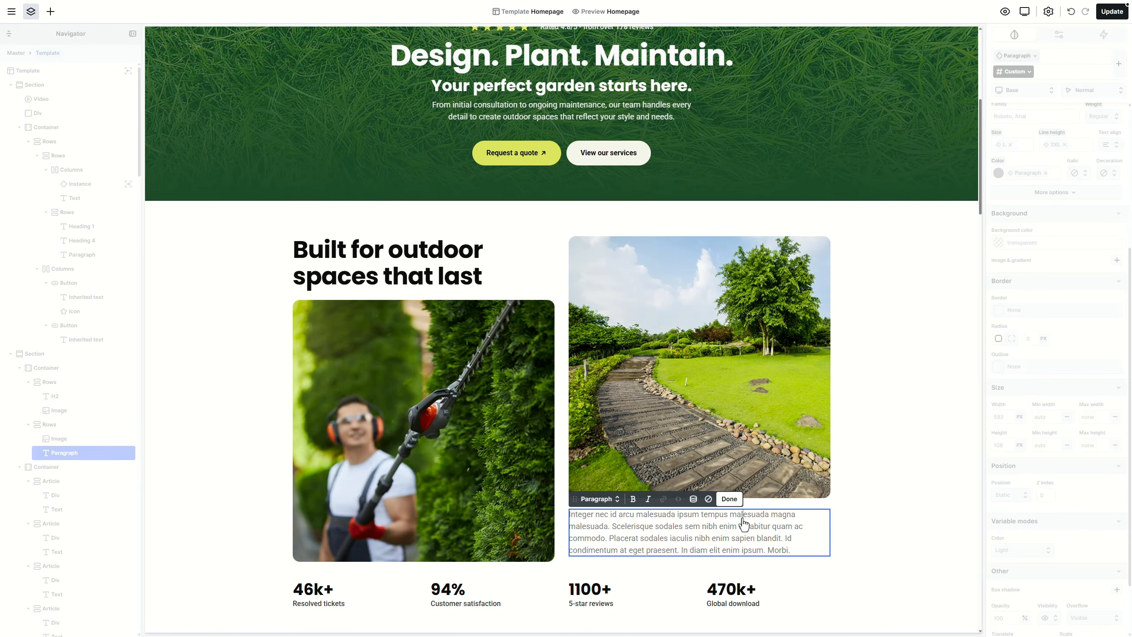
key("ctrl+a")
type("We provide complete landscaping solutions from design to execution. Whether you need a modern garden, paving, or ongoing maintenance, every project is handled with precision, reliability, and attention to detail.")
key("Escape")
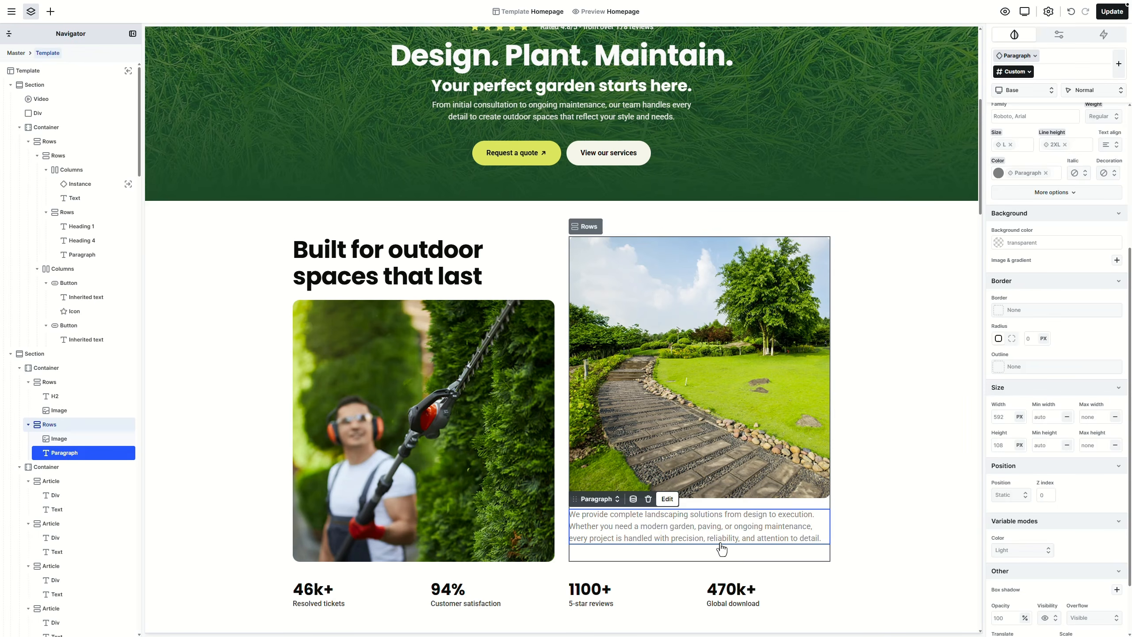
Step: Add a Link element below the paragraph
left_click(55, 15)
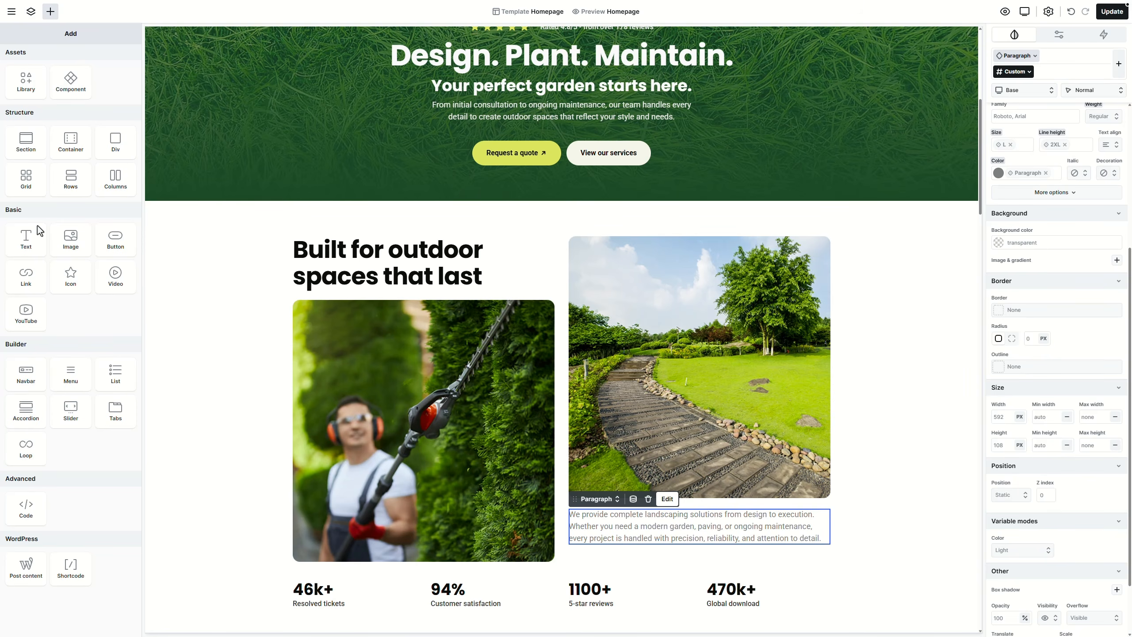
left_click(25, 278)
scroll(728, 355, "down", 2)
scroll(728, 356, "down", 3)
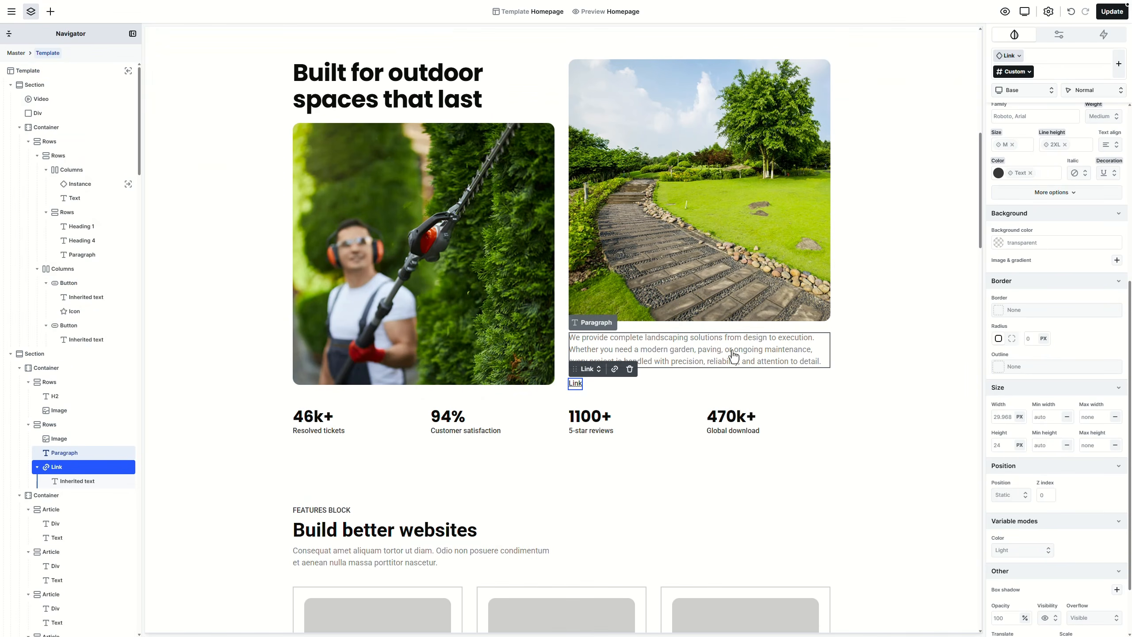
Step: Style the Link class with Base font family, Semi bold weight and no text decoration
left_click(1009, 59)
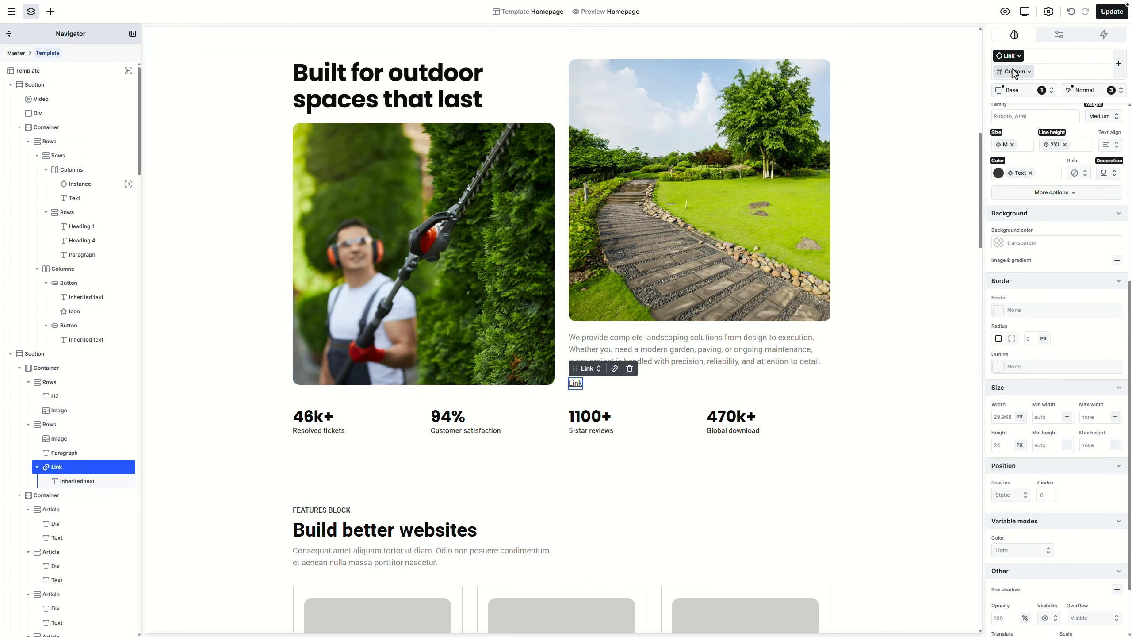
scroll(1073, 310, "up", 5)
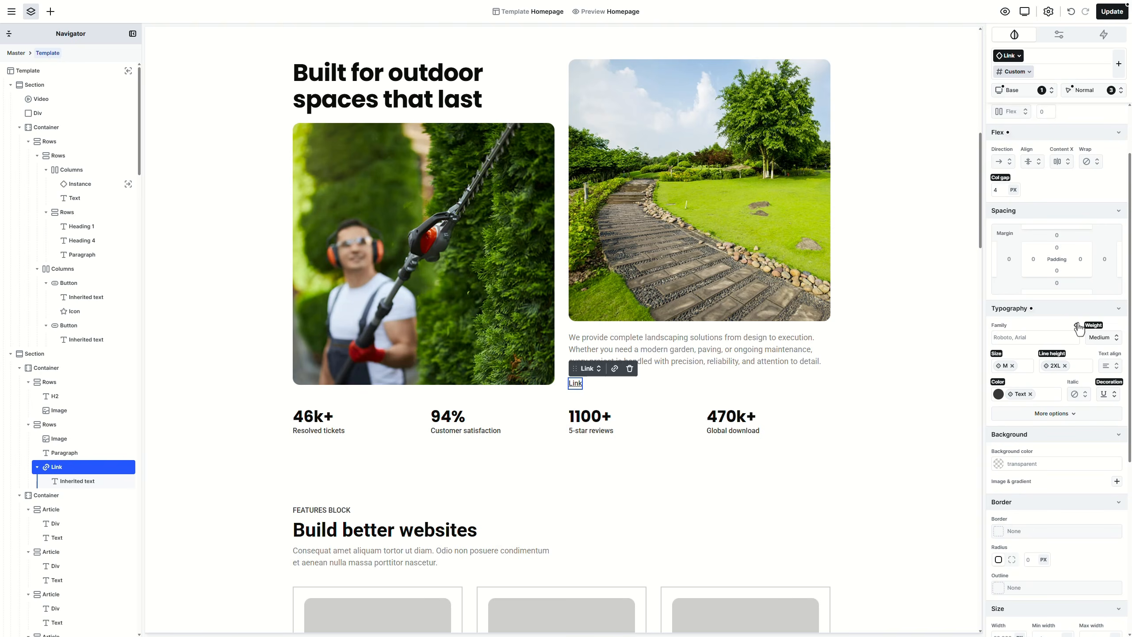
left_click(1078, 328)
left_click(1058, 348)
left_click(1103, 337)
left_click(1092, 414)
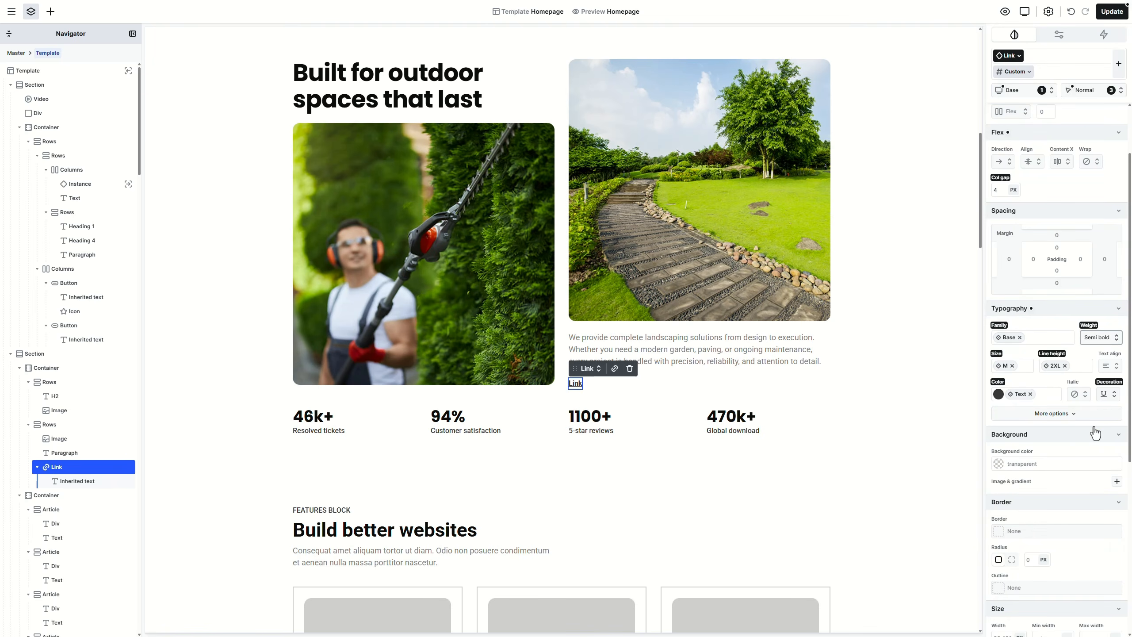
left_click(1109, 394)
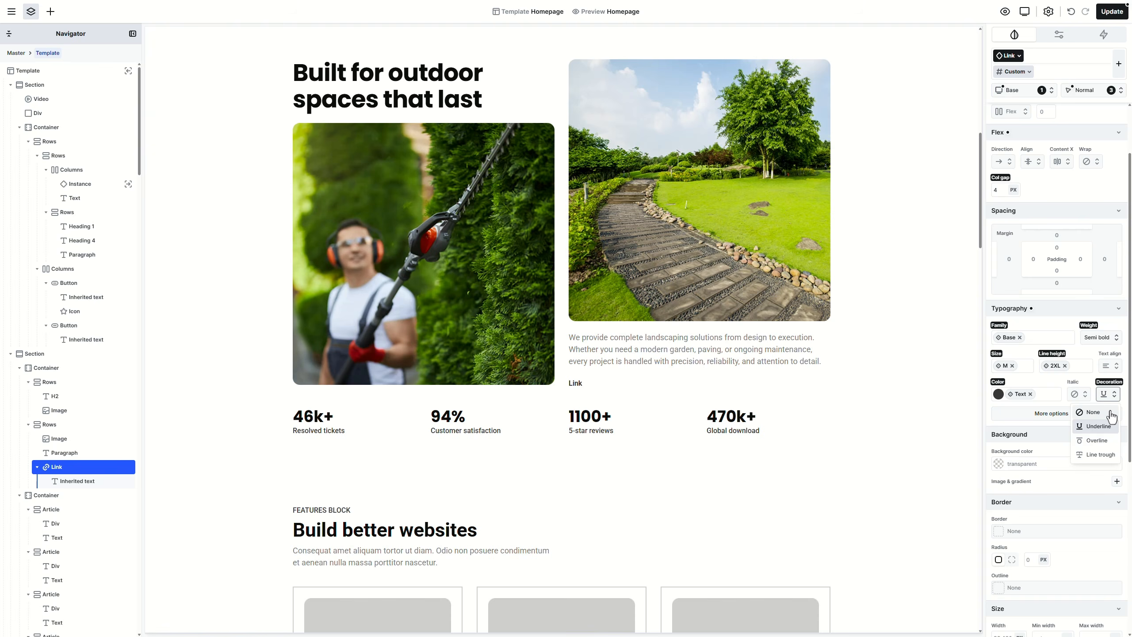
left_click(1111, 412)
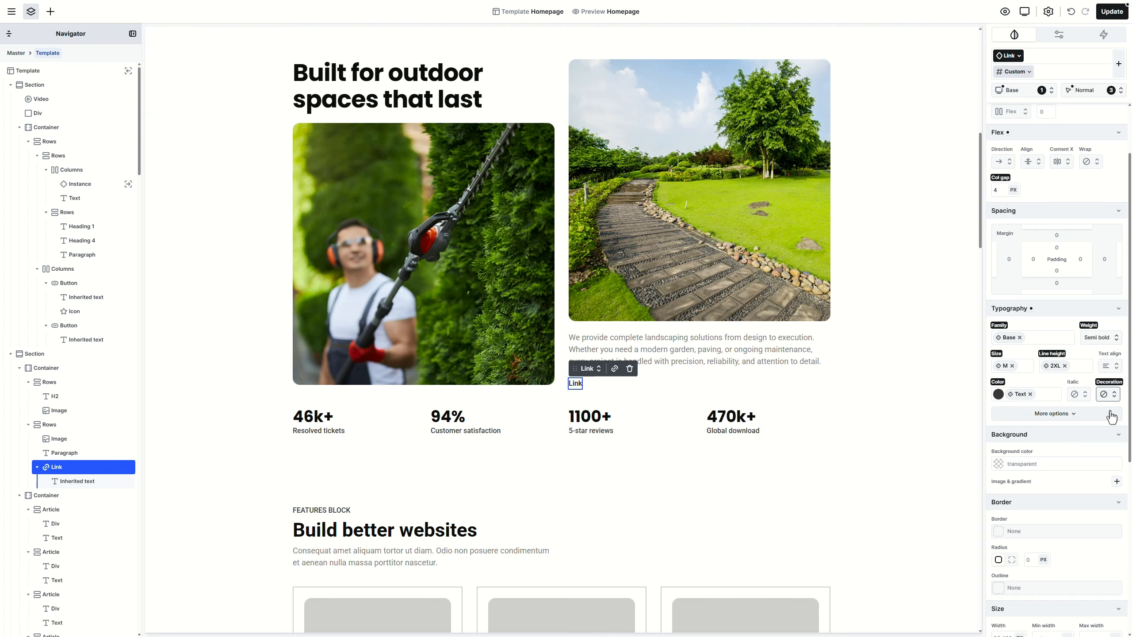
Step: Make the link show an underline in its Hover state
left_click(1090, 97)
left_click(1091, 136)
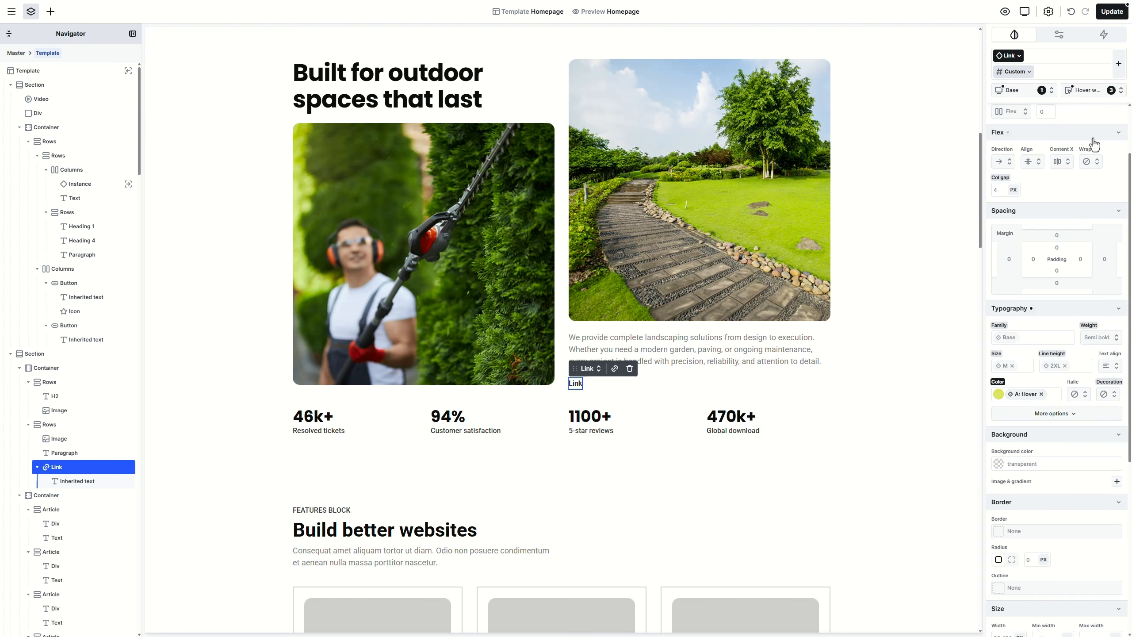
left_click(1110, 394)
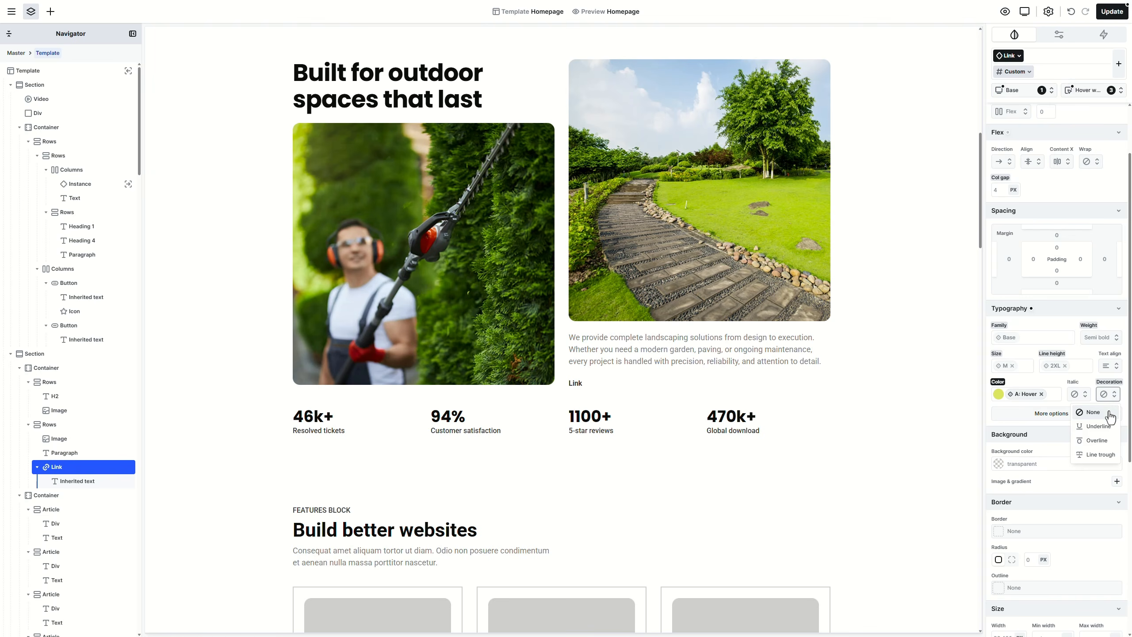
left_click(1099, 426)
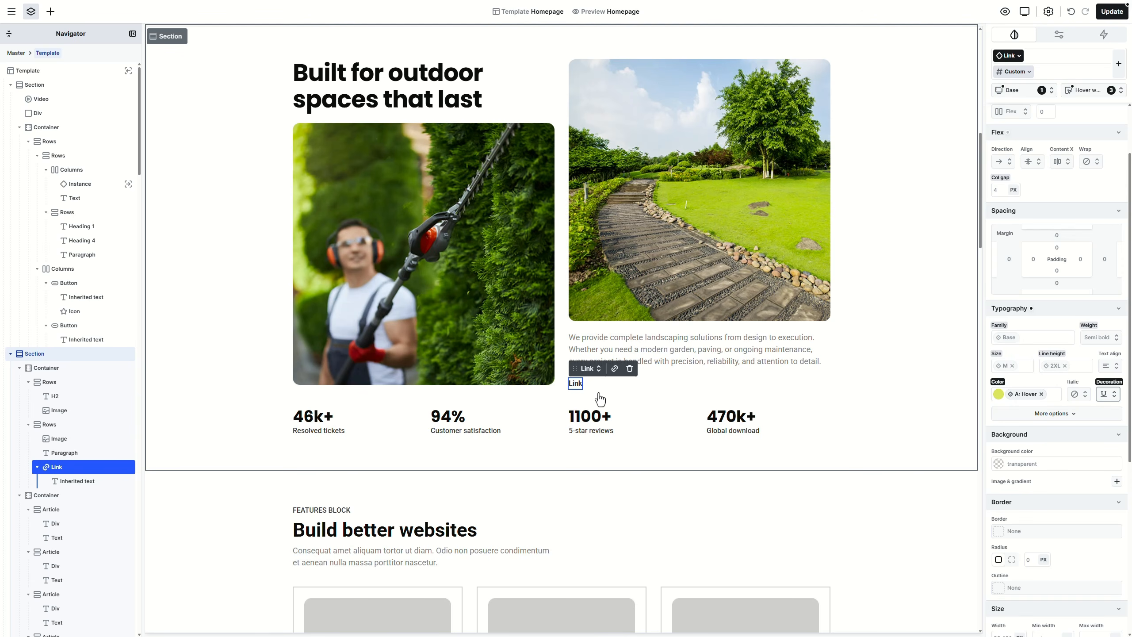
Step: Open the link's URL popover and close it without changing the destination
left_click(615, 371)
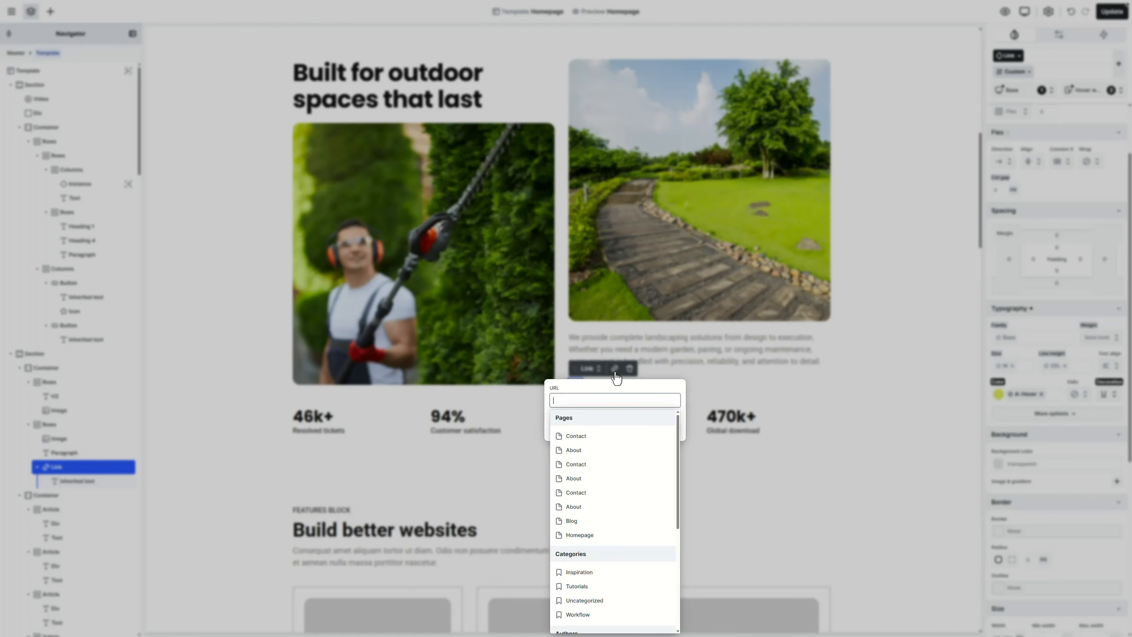
left_click(616, 369)
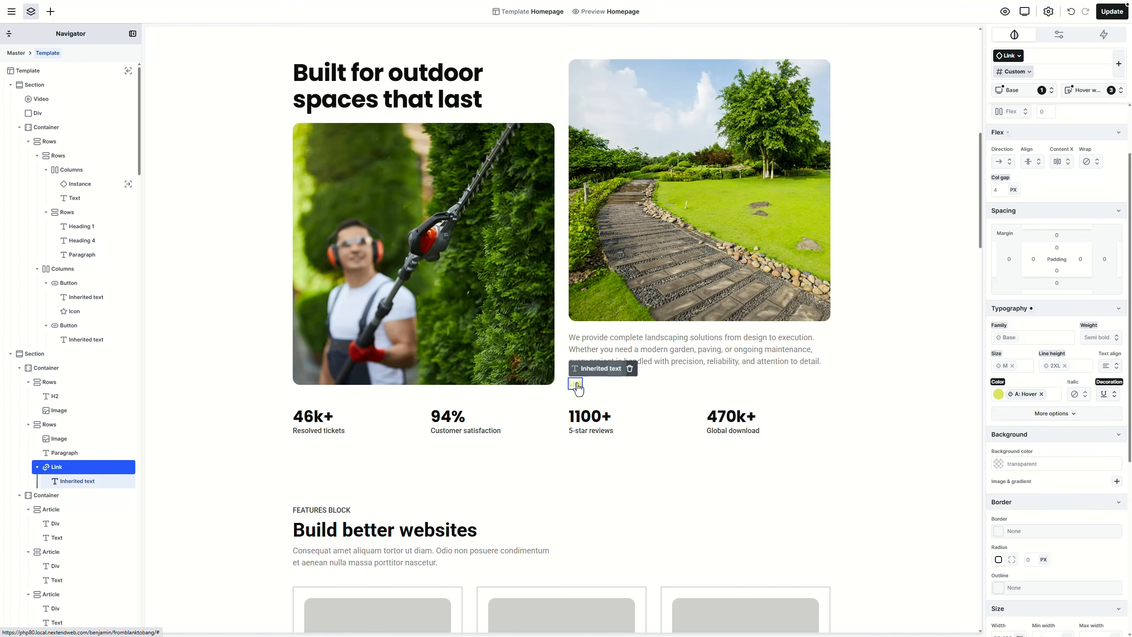
Step: Insert an Icon into the link, apply the Icon box style, and size it 16×16 px
left_click(51, 11)
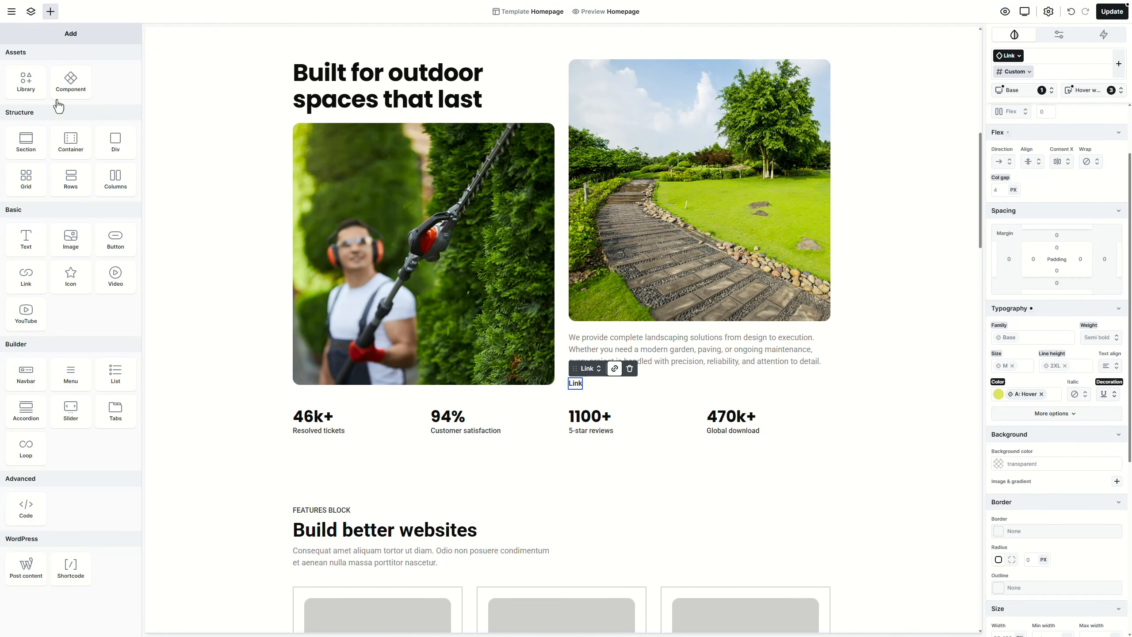
left_click(71, 277)
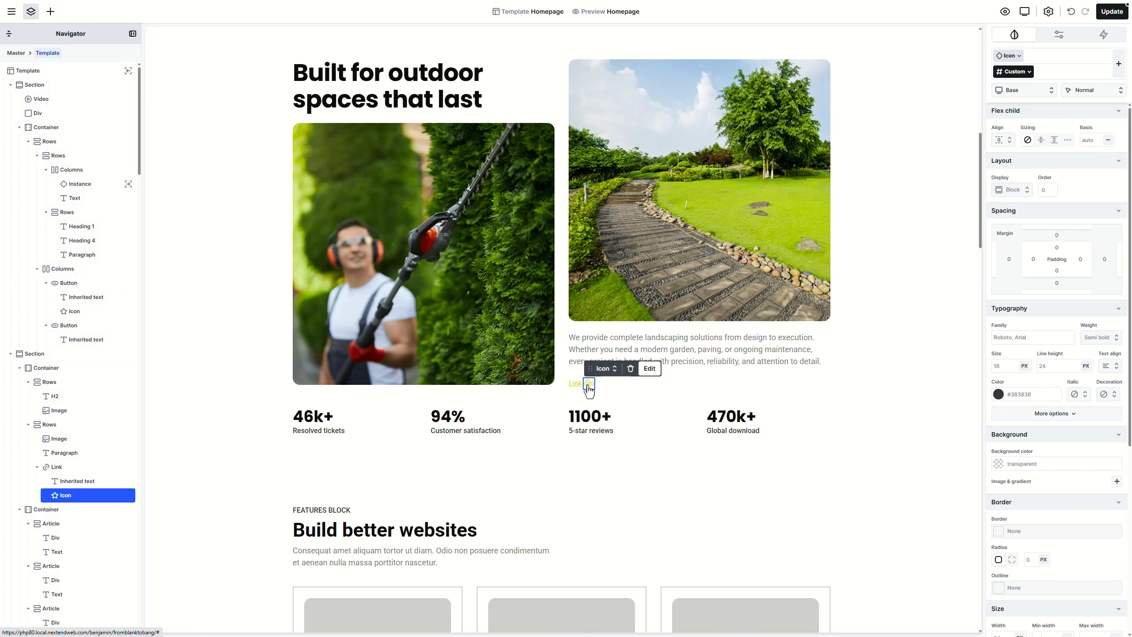
left_click(606, 368)
left_click(625, 405)
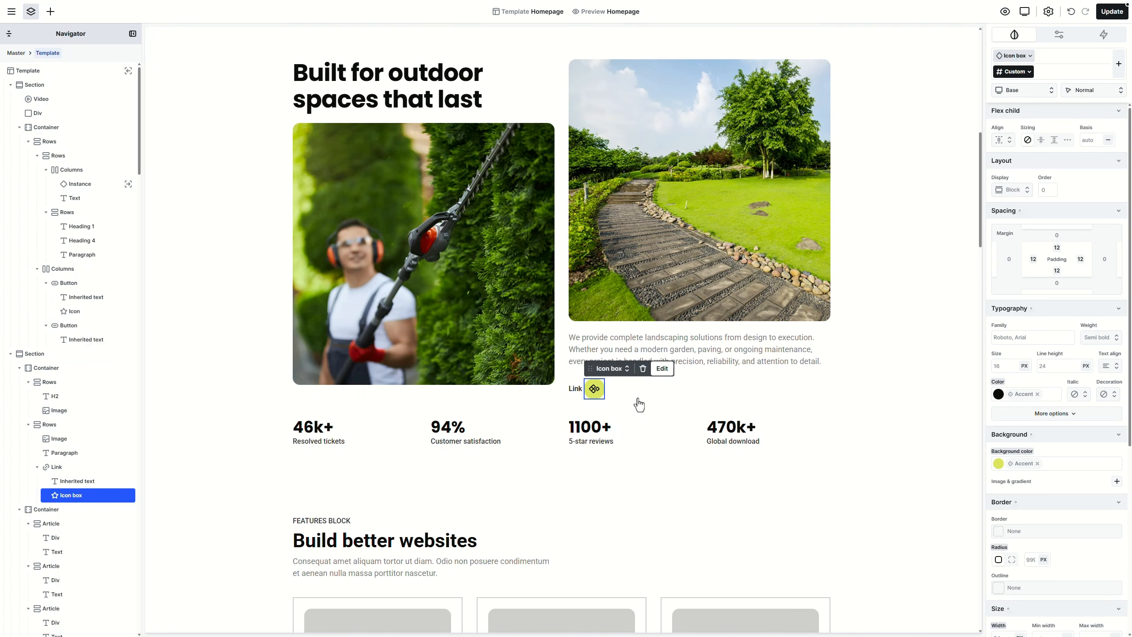
scroll(1070, 393, "down", 7)
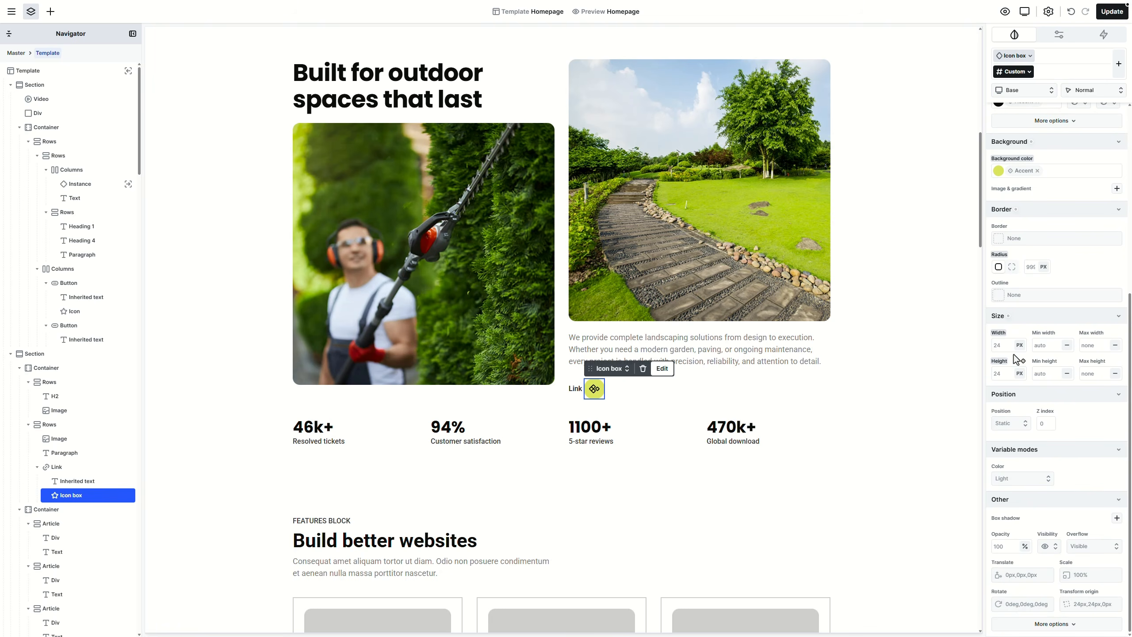
left_click(1001, 345)
type("16")
key("Tab")
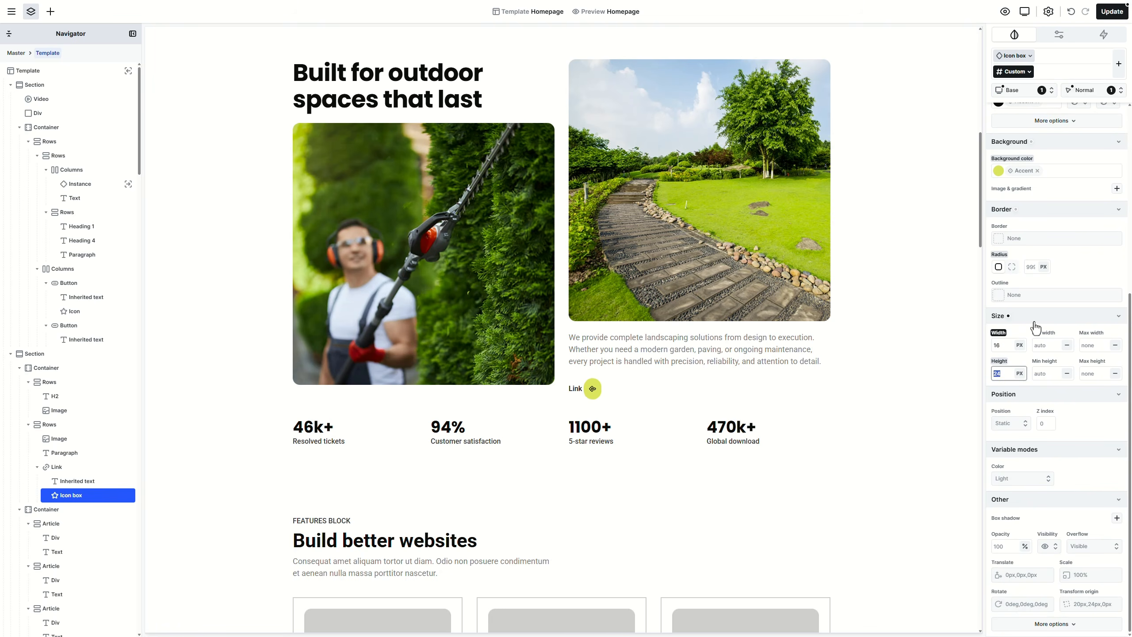
type("16")
scroll(1035, 326, "up", 5)
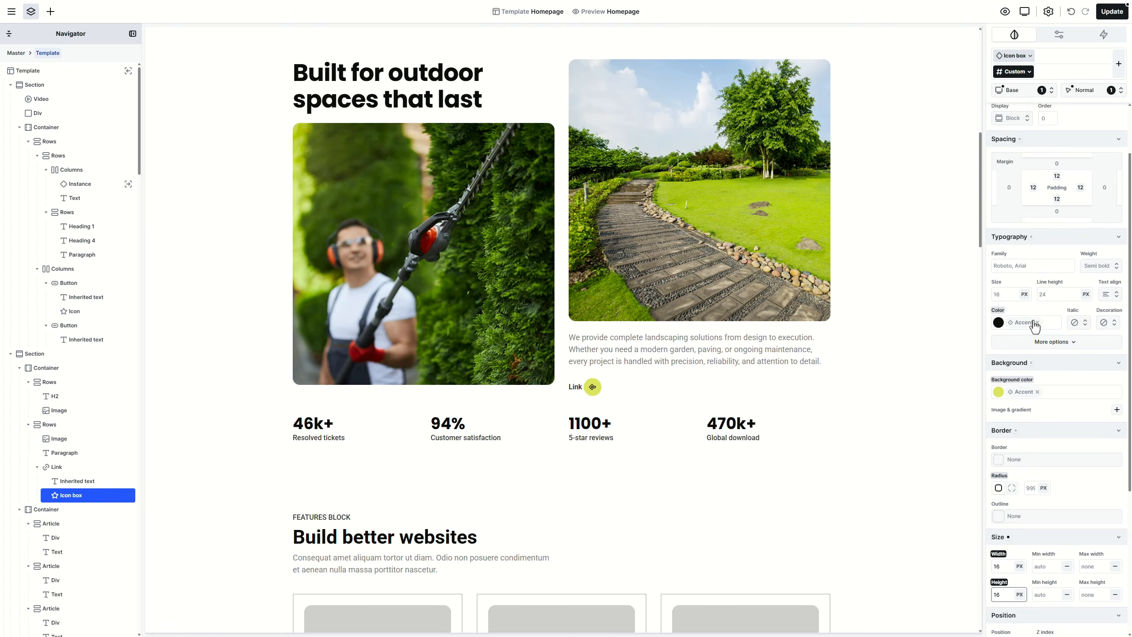
Step: Give the icon box 3XS padding on all sides, a new S sub-class and the up-right arrow icon
left_click(1034, 188)
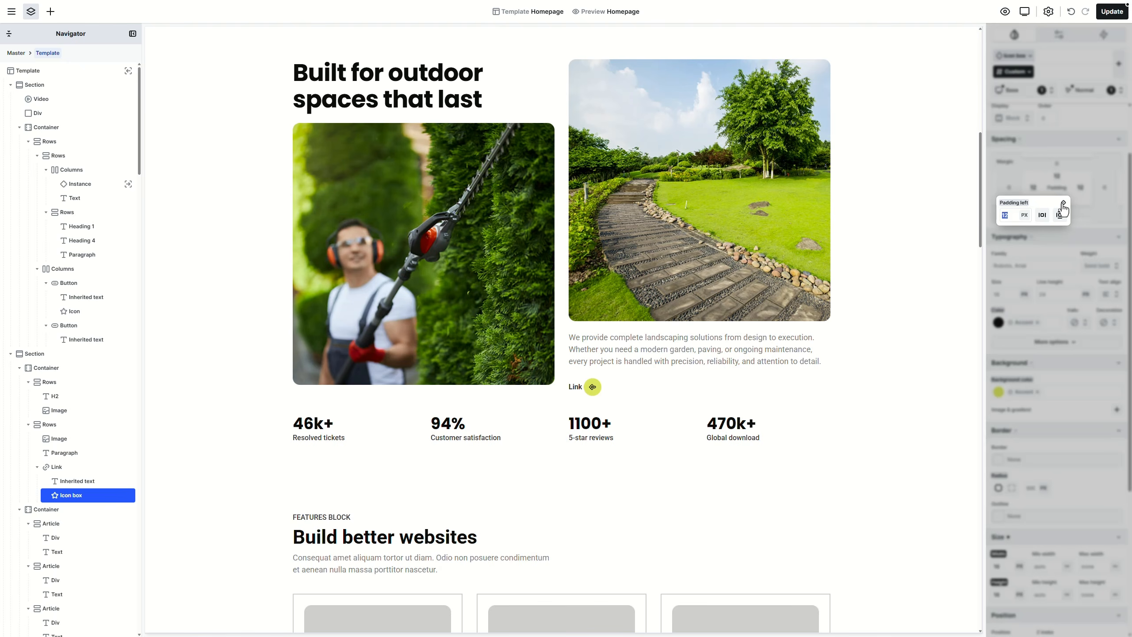
left_click(1064, 208)
left_click(1021, 235)
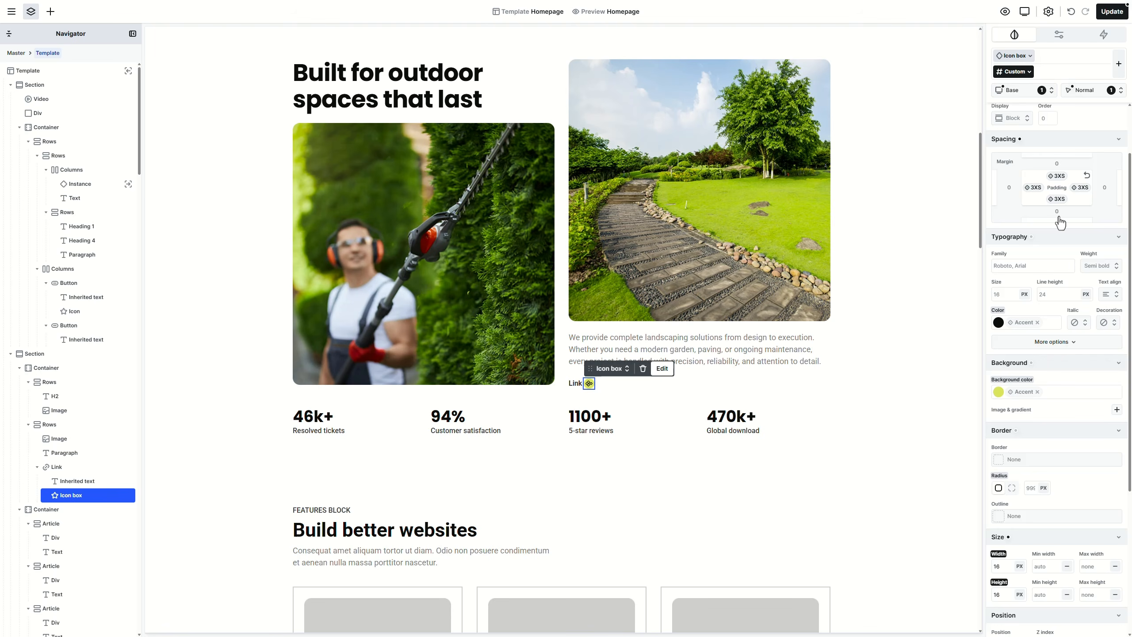
left_click(1034, 72)
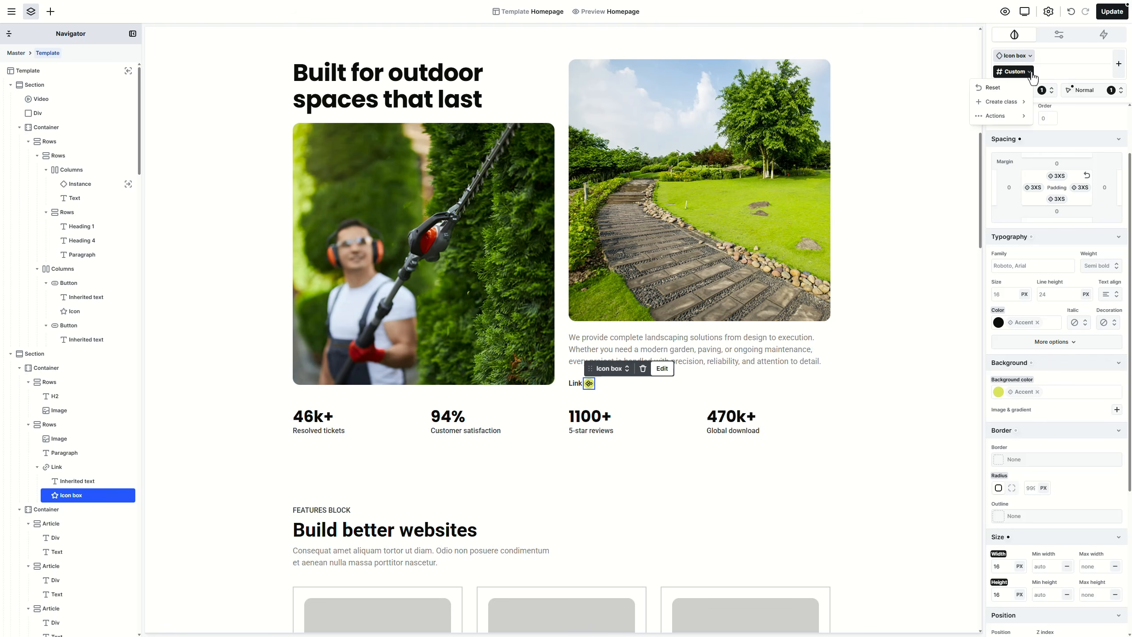
left_click(1051, 103)
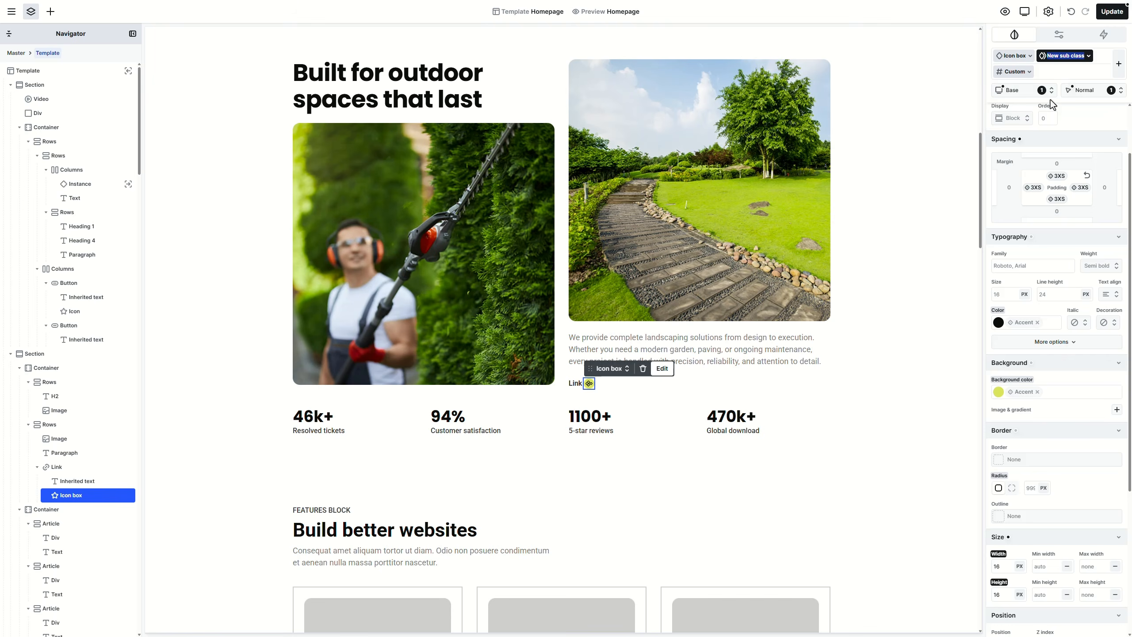
type("S")
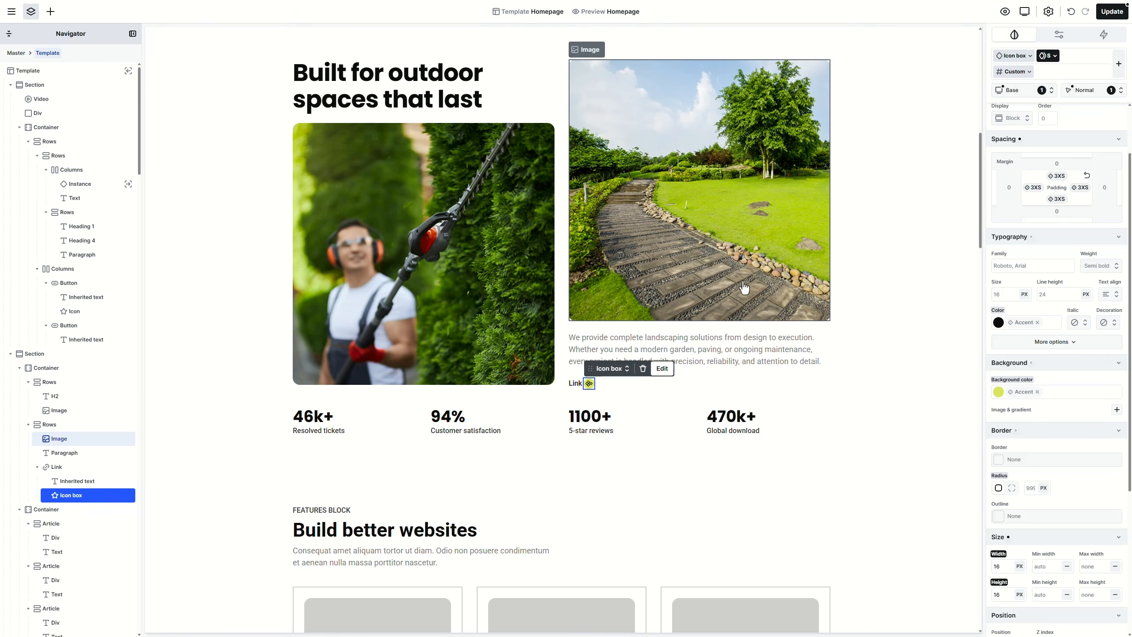
double_click(589, 385)
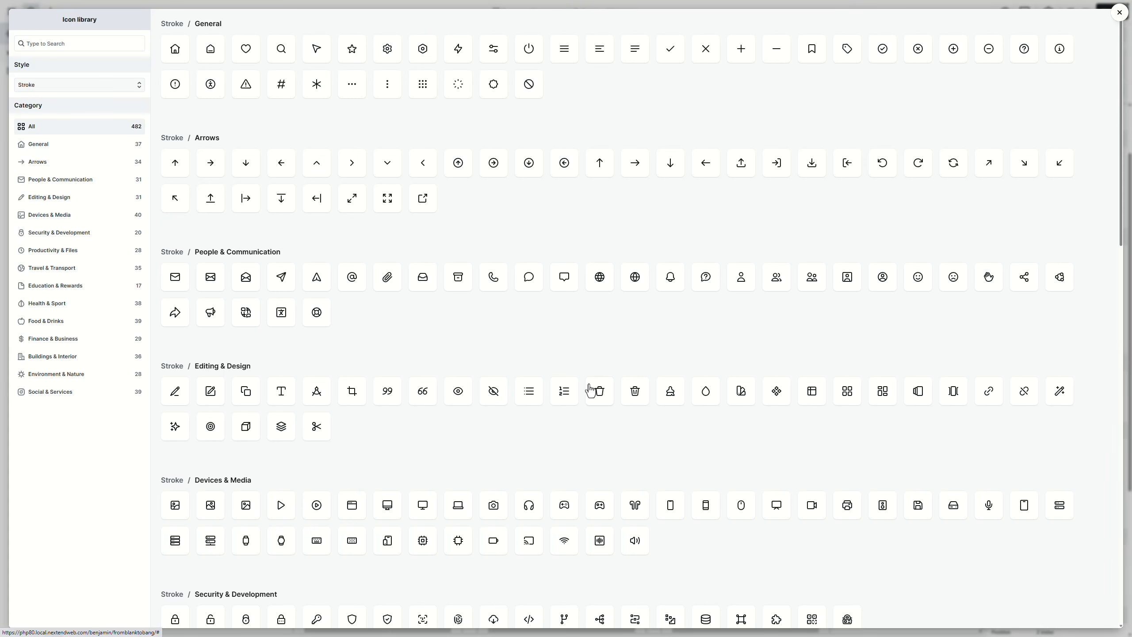
left_click(989, 171)
Step: Retype the link as 'More about us' and rotate the icon box 45° (Rotate Z) on link hover
left_click(577, 387)
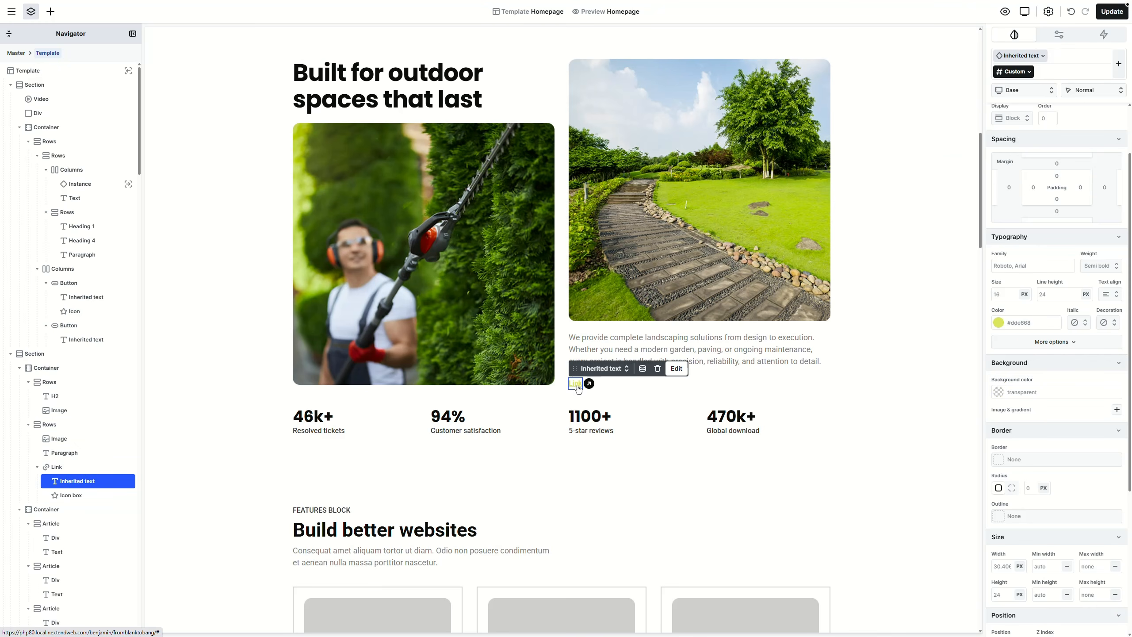
type("More about us")
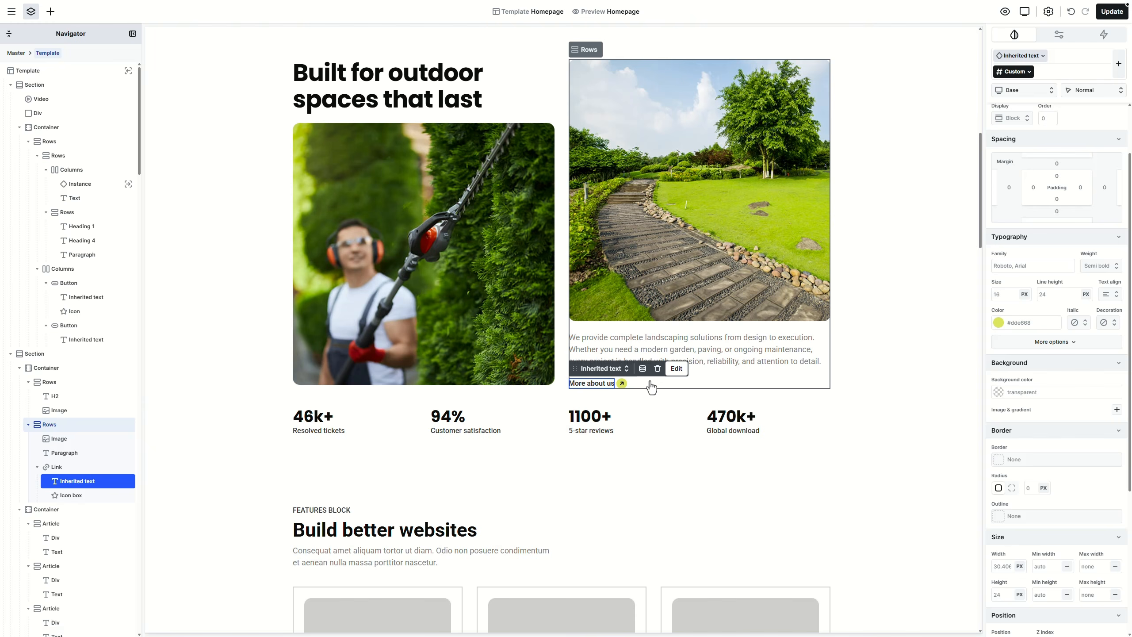
left_click(89, 501)
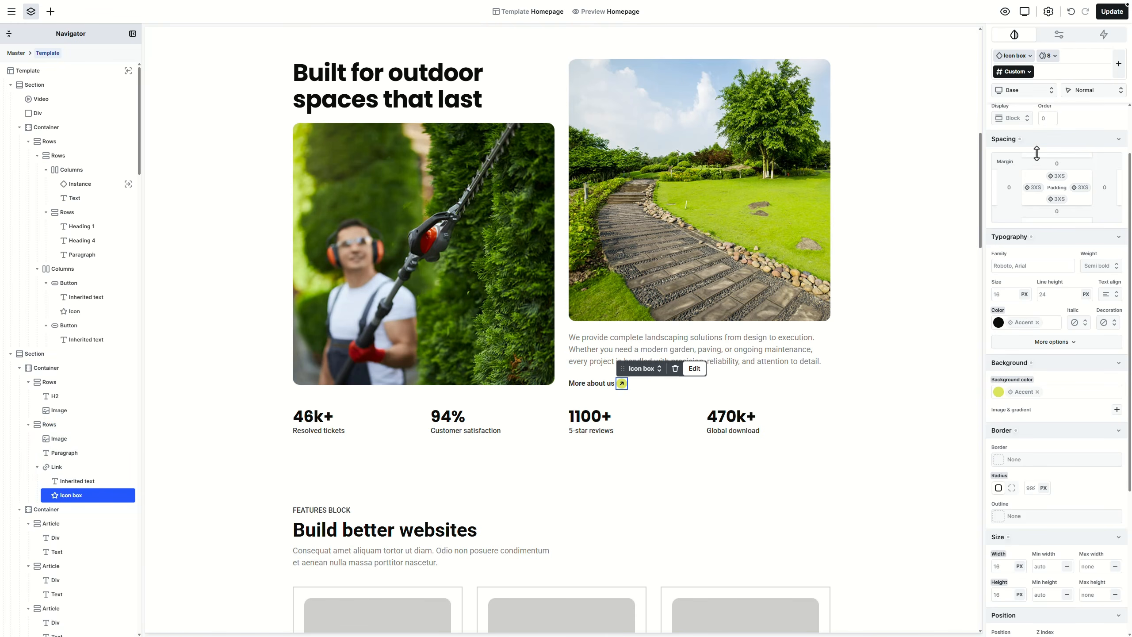
left_click(1118, 90)
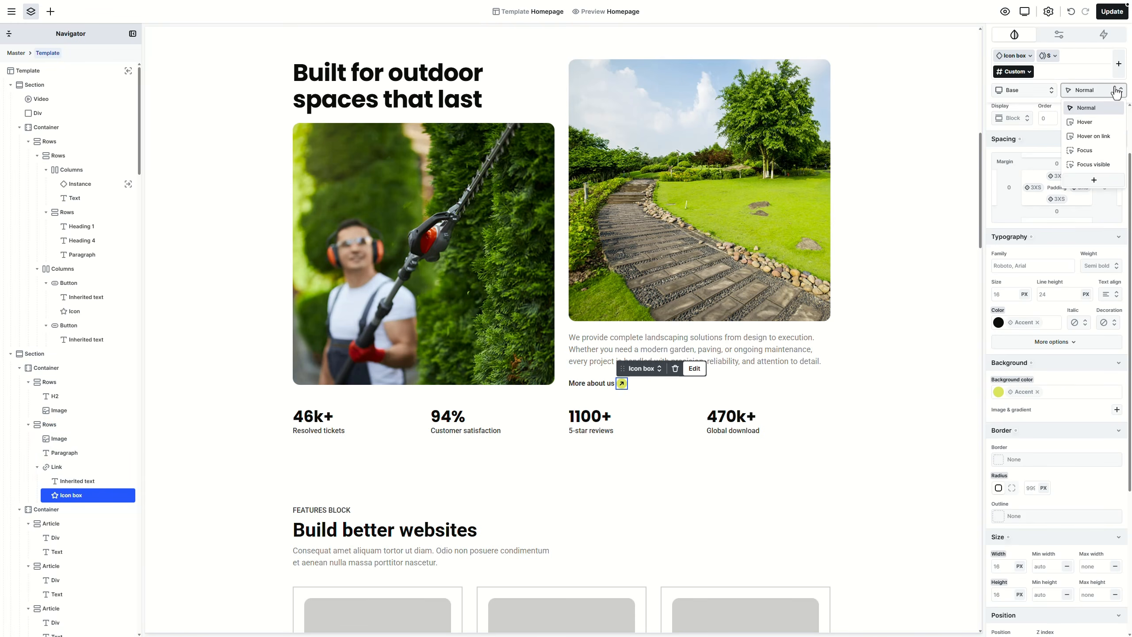
left_click(1101, 137)
scroll(1078, 311, "down", 5)
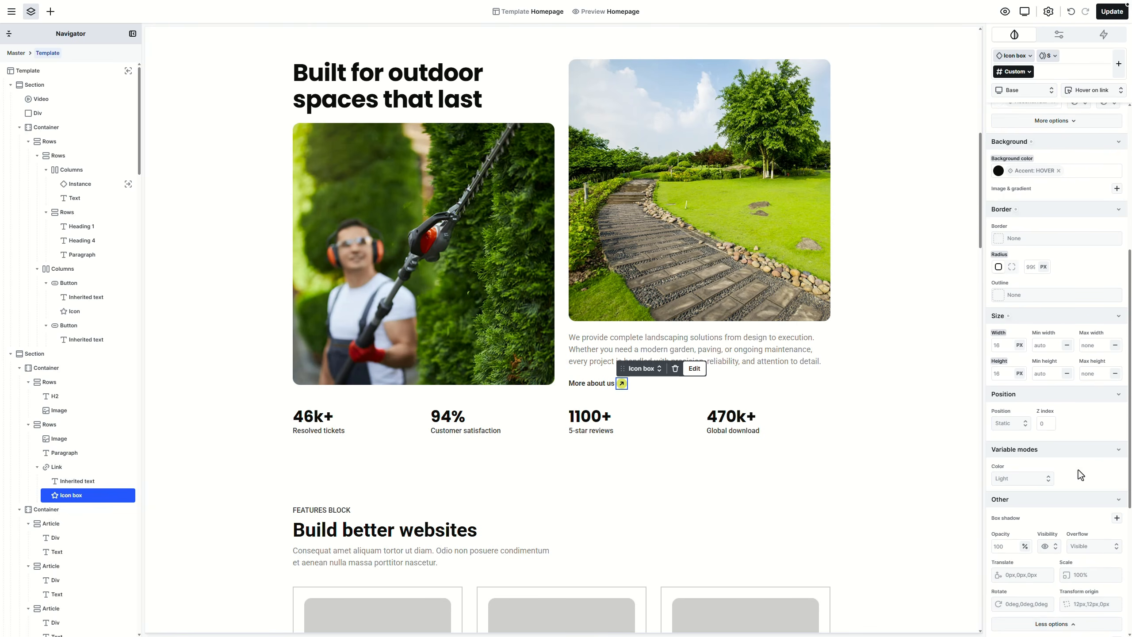
scroll(1084, 434, "down", 6)
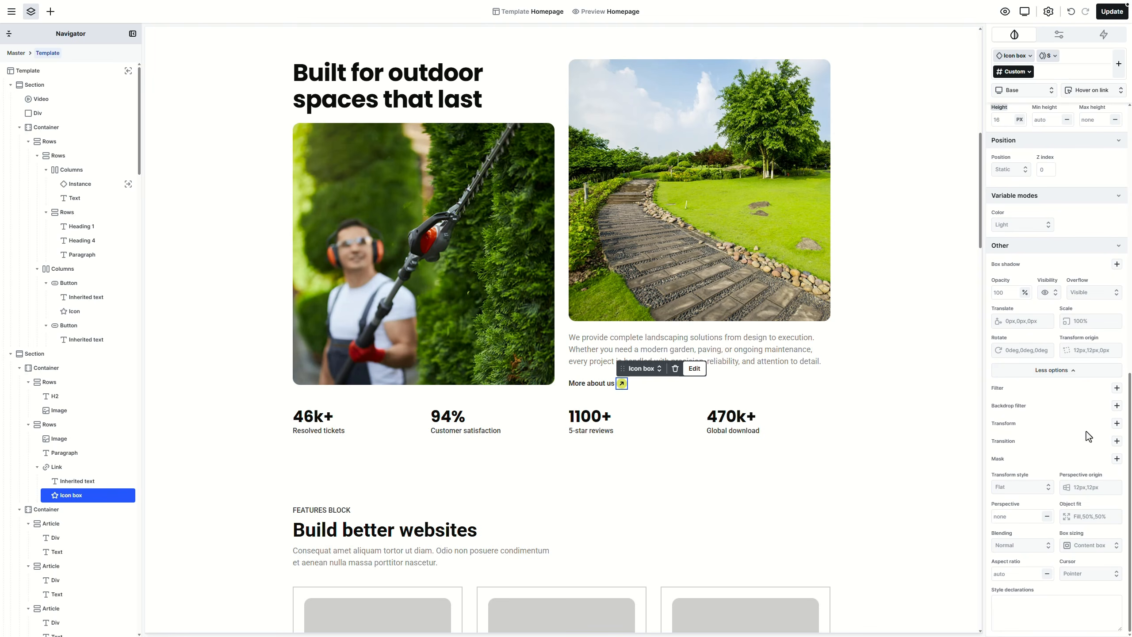
left_click(1117, 424)
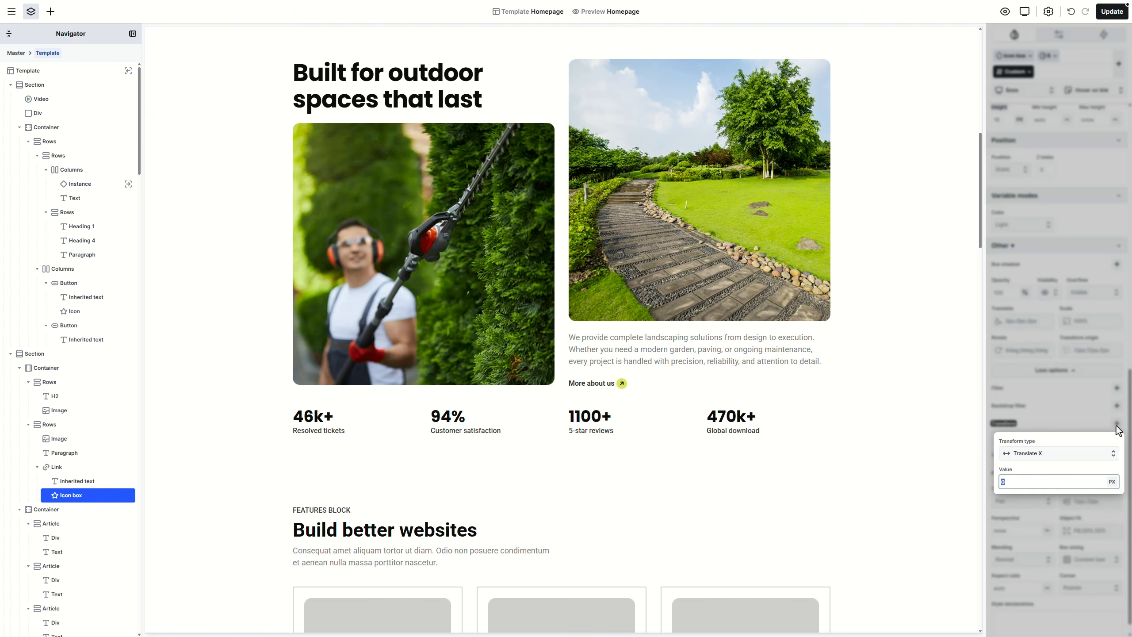
left_click(1090, 454)
left_click(1075, 515)
key("Return")
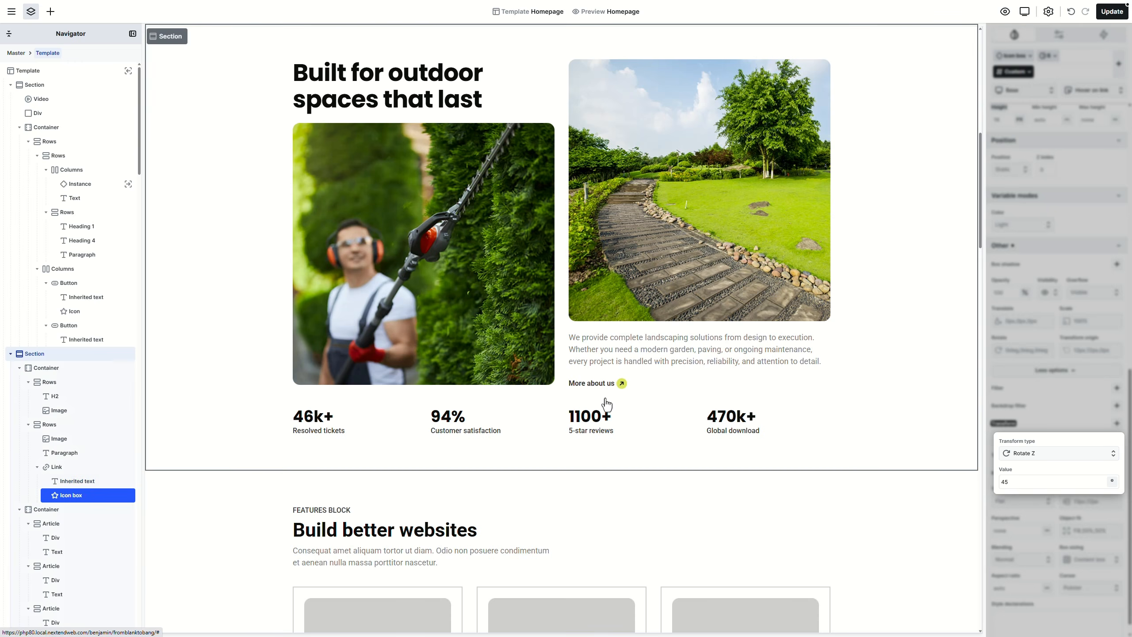
left_click(1048, 407)
Step: In the Normal state, add a 300 ms transition on transform to the icon box
left_click(1090, 96)
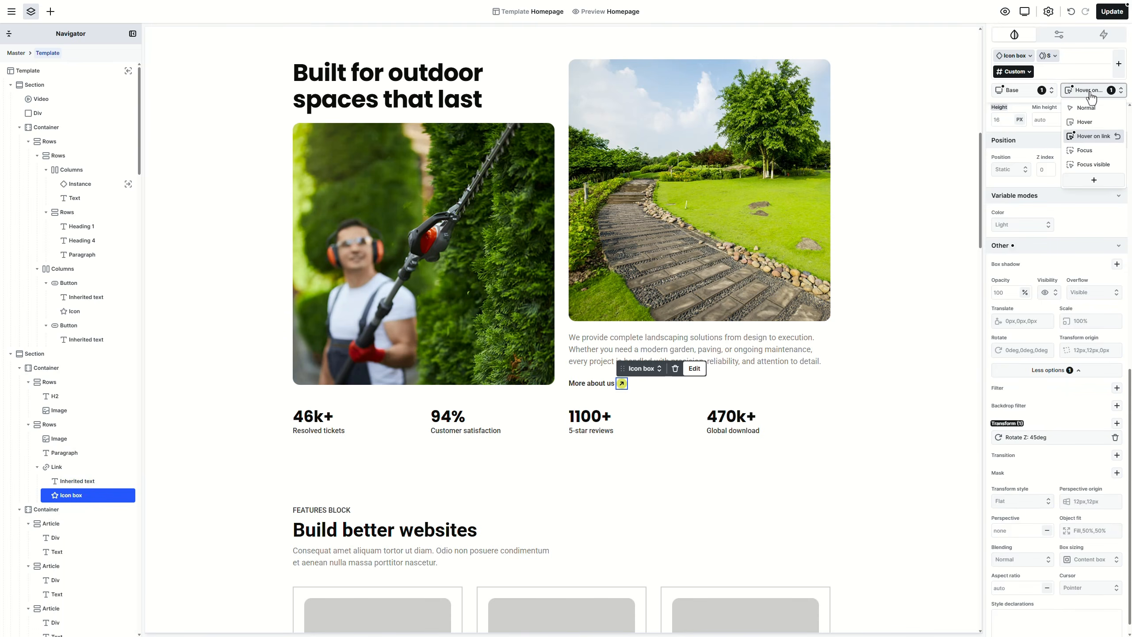
left_click(1087, 118)
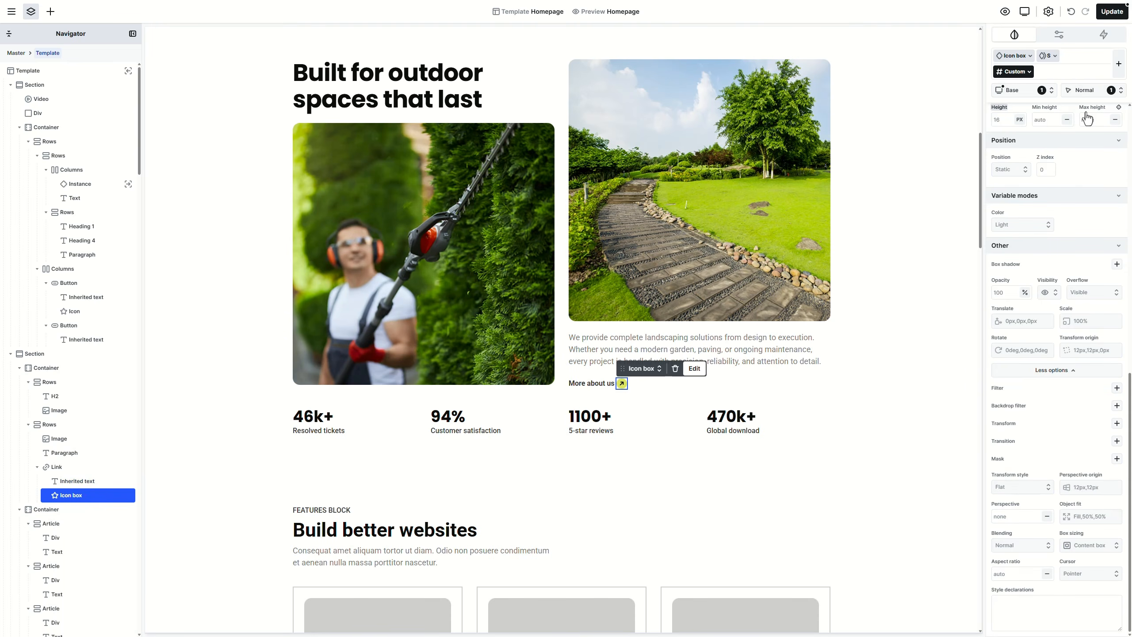
left_click(1117, 441)
left_click(1042, 473)
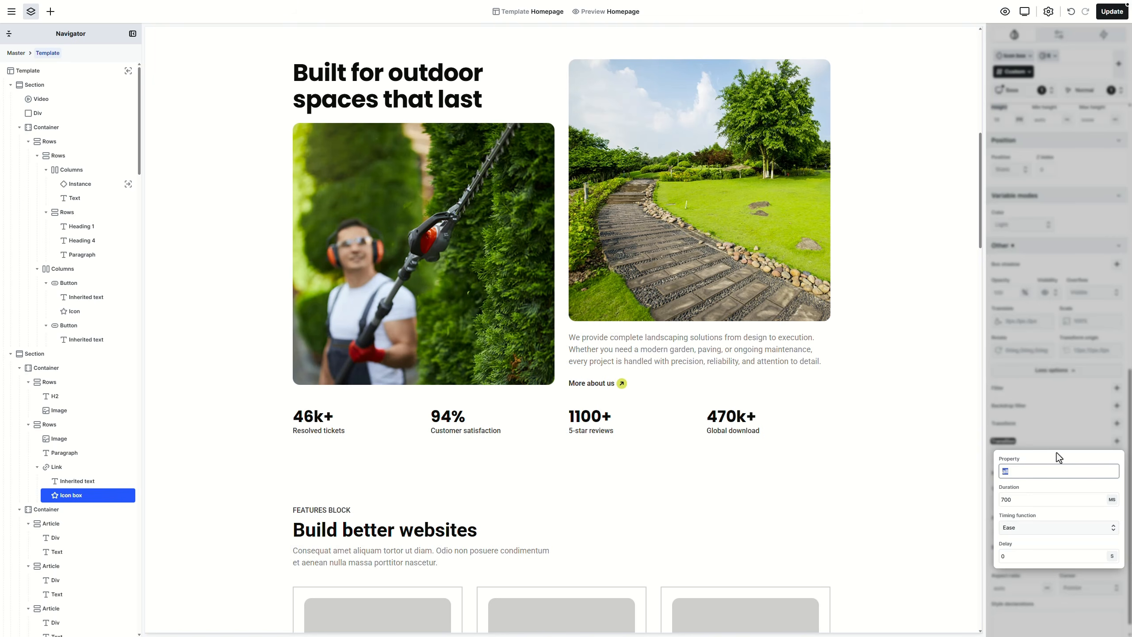
key("BackSpace")
key("BackSpace")
key("BackSpace")
type("transform")
key("Tab")
type("300")
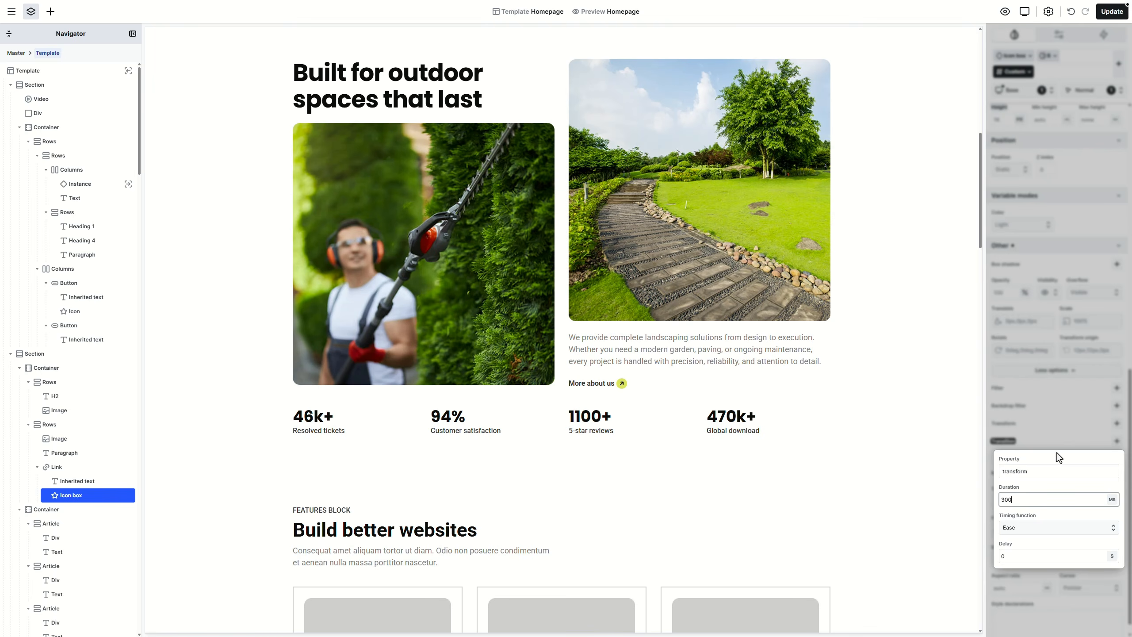
key("Return")
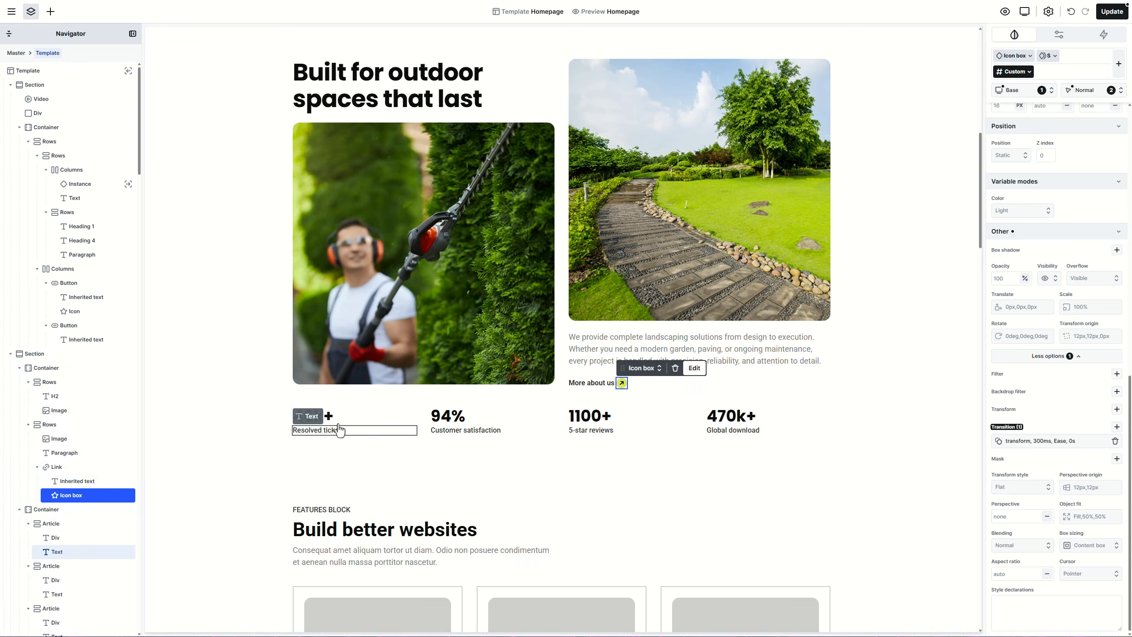
Step: Make the 46k+, 94% and 1100+ statistics Heading 3, leaving 470k+'s tag unchanged
left_click(322, 421)
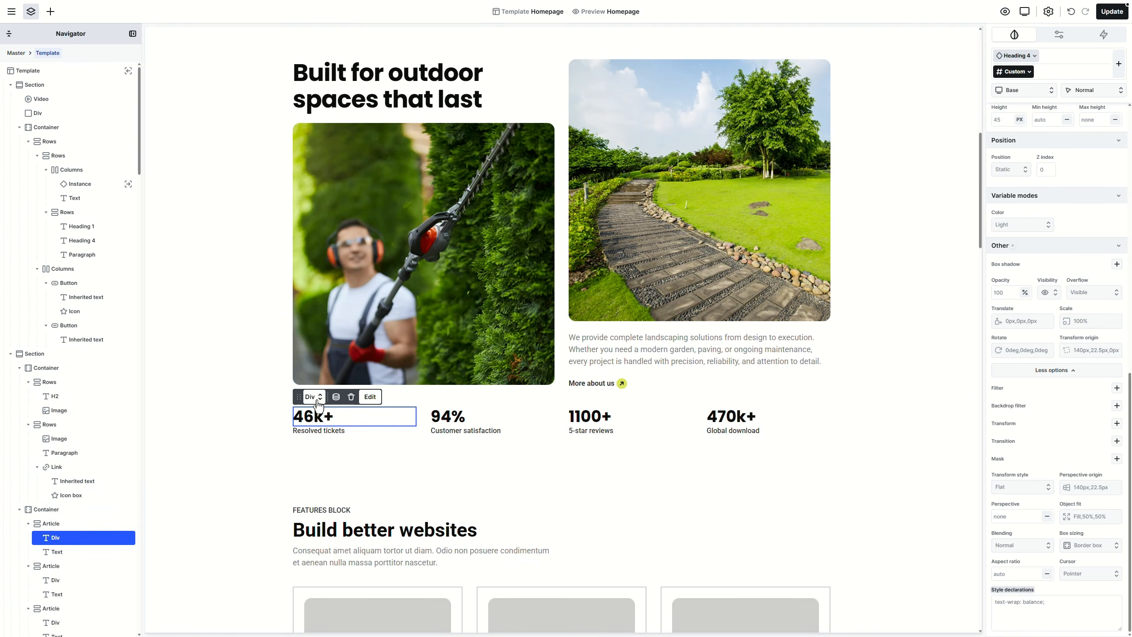
left_click(318, 399)
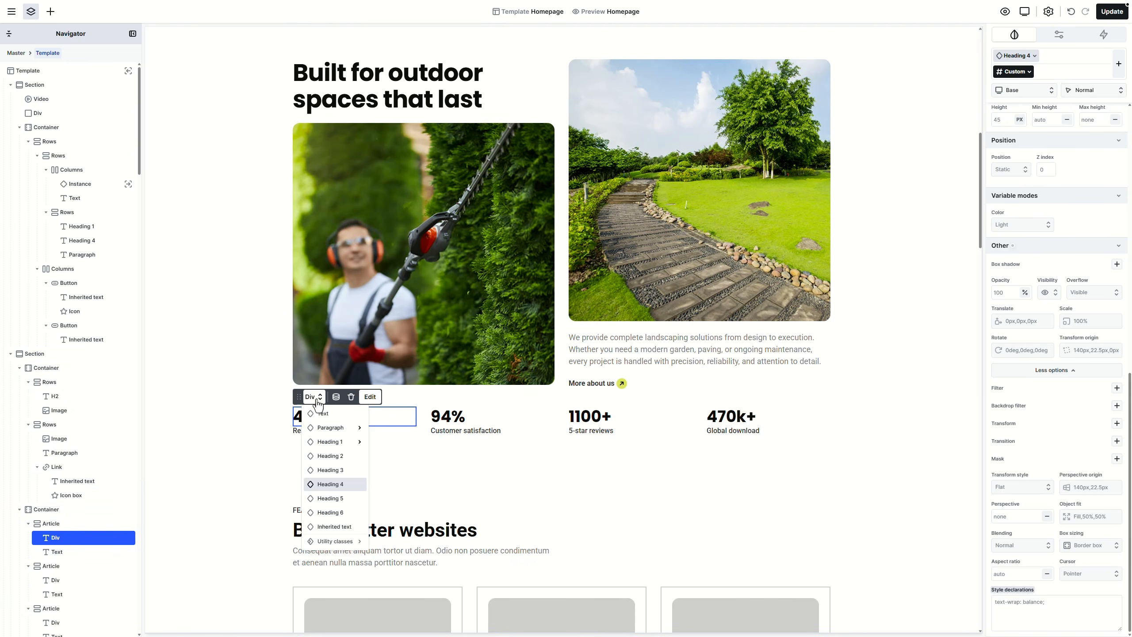
left_click(336, 473)
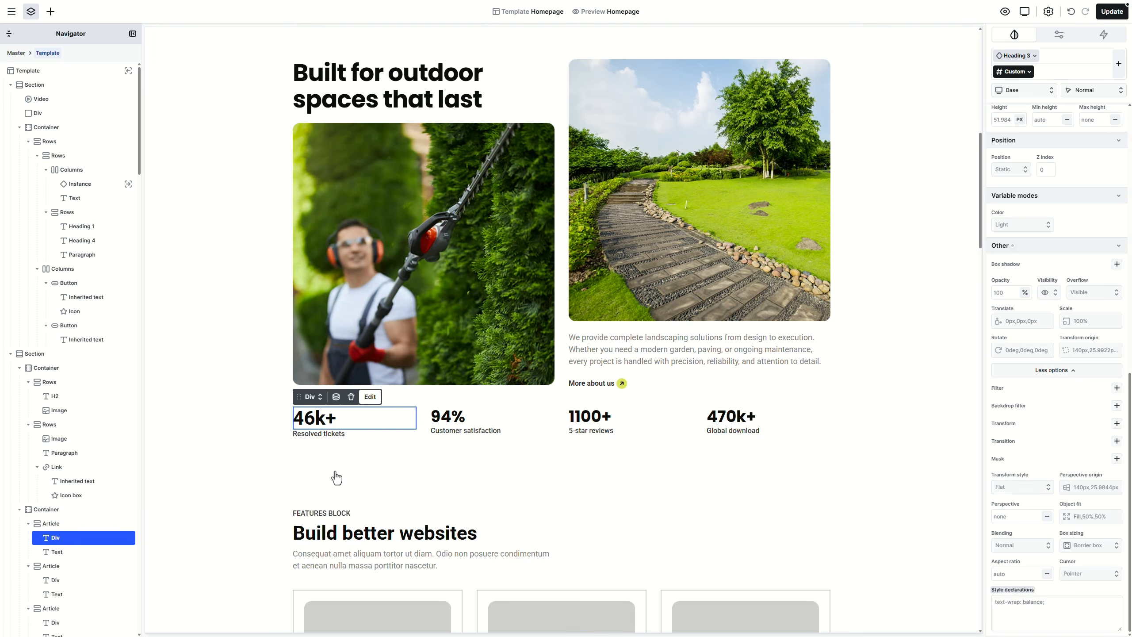
left_click(448, 417)
left_click(451, 396)
left_click(469, 471)
left_click(590, 417)
left_click(589, 397)
left_click(606, 470)
left_click(735, 418)
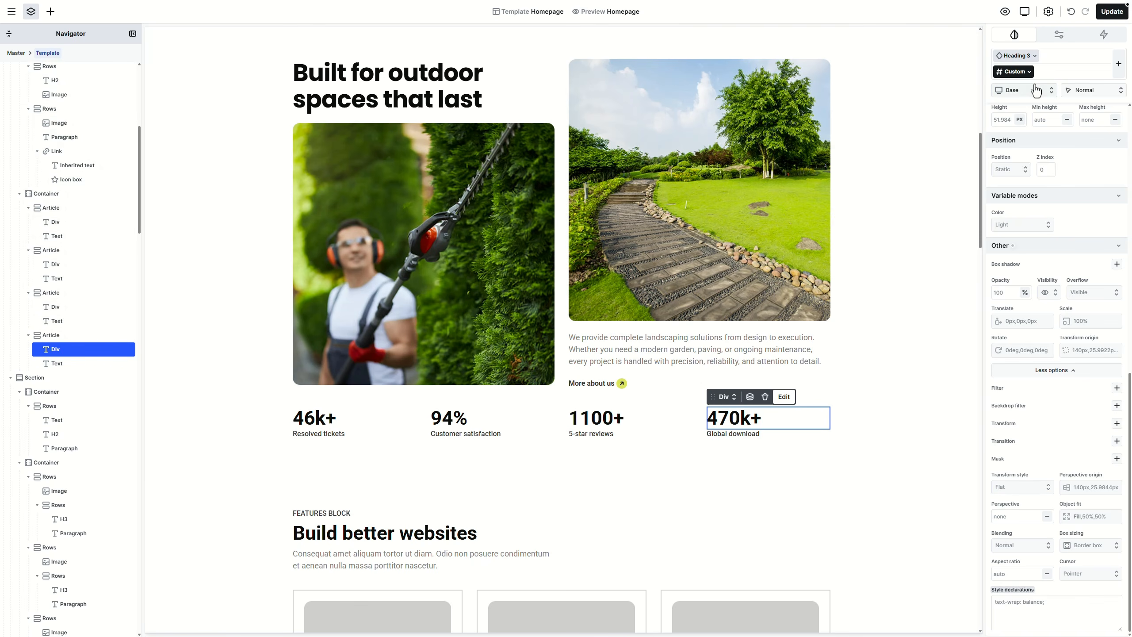
left_click(1060, 34)
left_click(1010, 83)
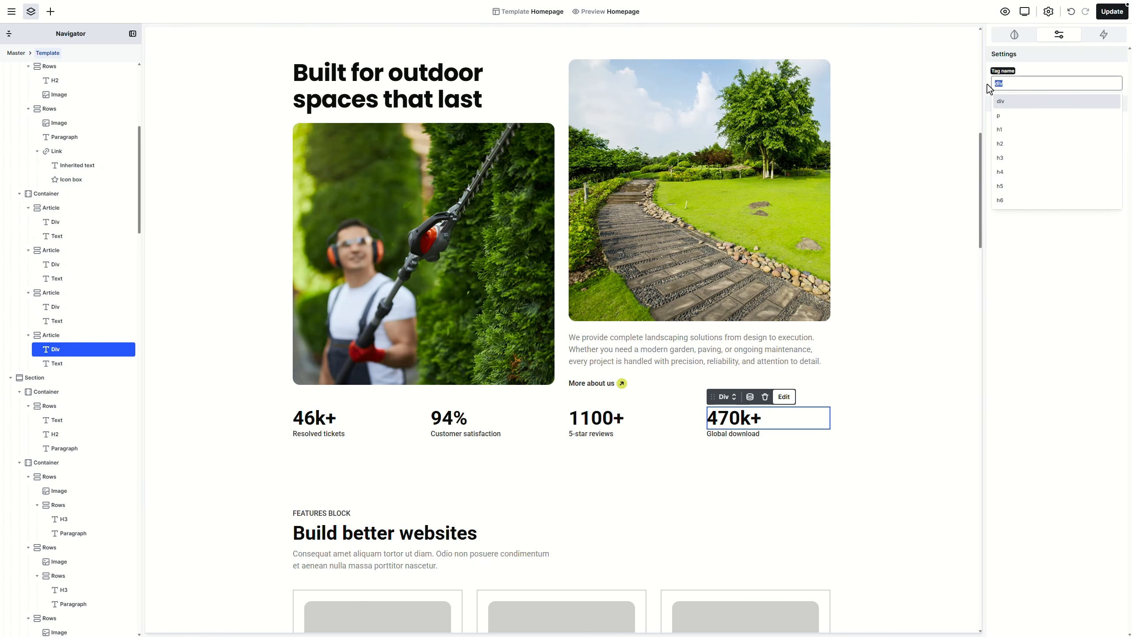
left_click(1037, 71)
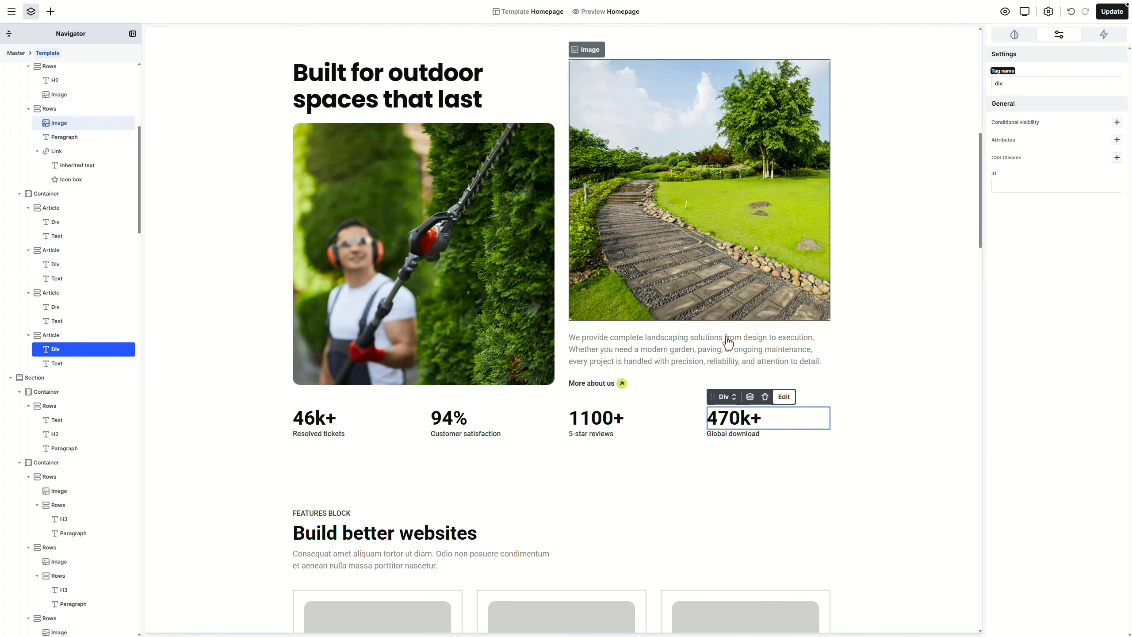
Step: Make the Resolved tickets, Customer satisfaction, 5-star reviews and Global download labels Heading 6
left_click(340, 445)
left_click(320, 420)
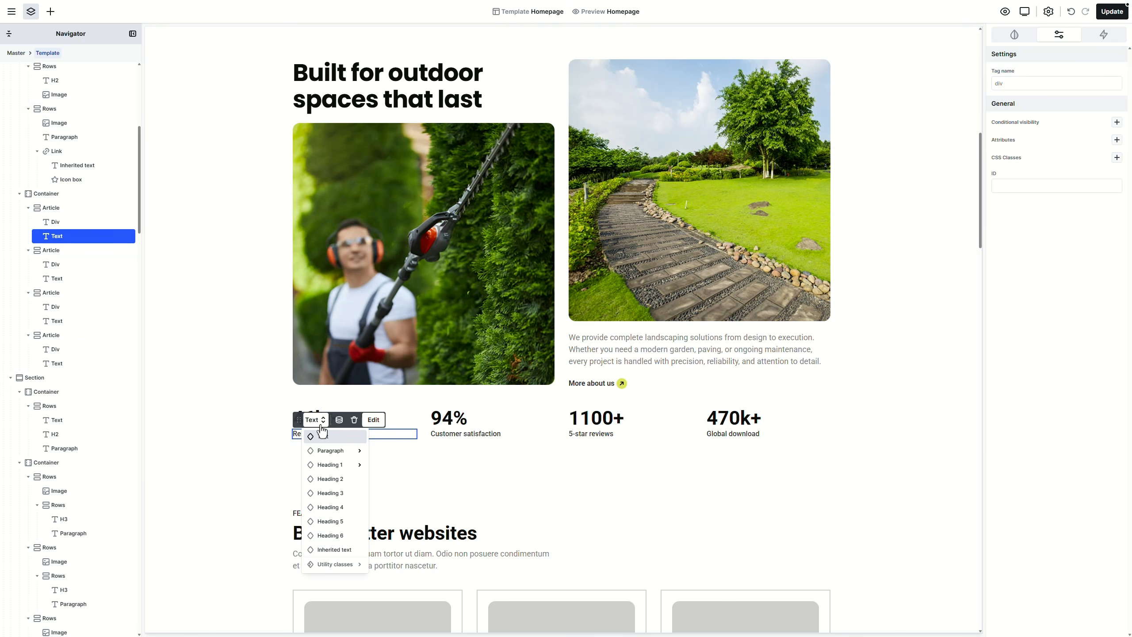
left_click(330, 465)
left_click(330, 536)
left_click(450, 435)
left_click(448, 419)
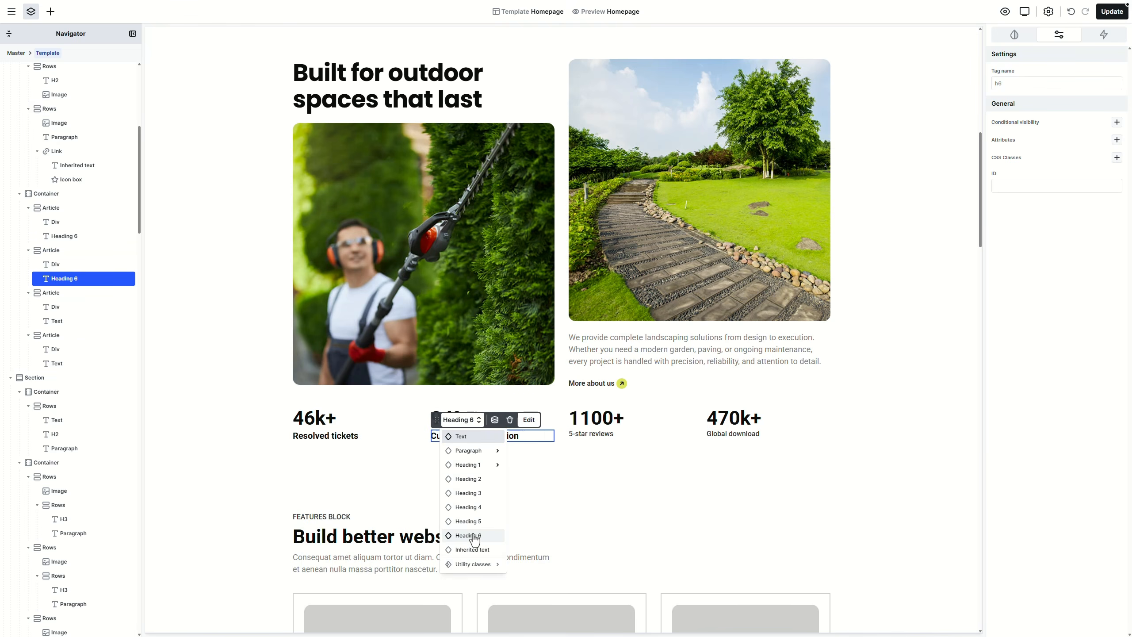
left_click(469, 535)
left_click(597, 434)
left_click(599, 420)
left_click(611, 531)
left_click(723, 434)
left_click(727, 420)
left_click(748, 531)
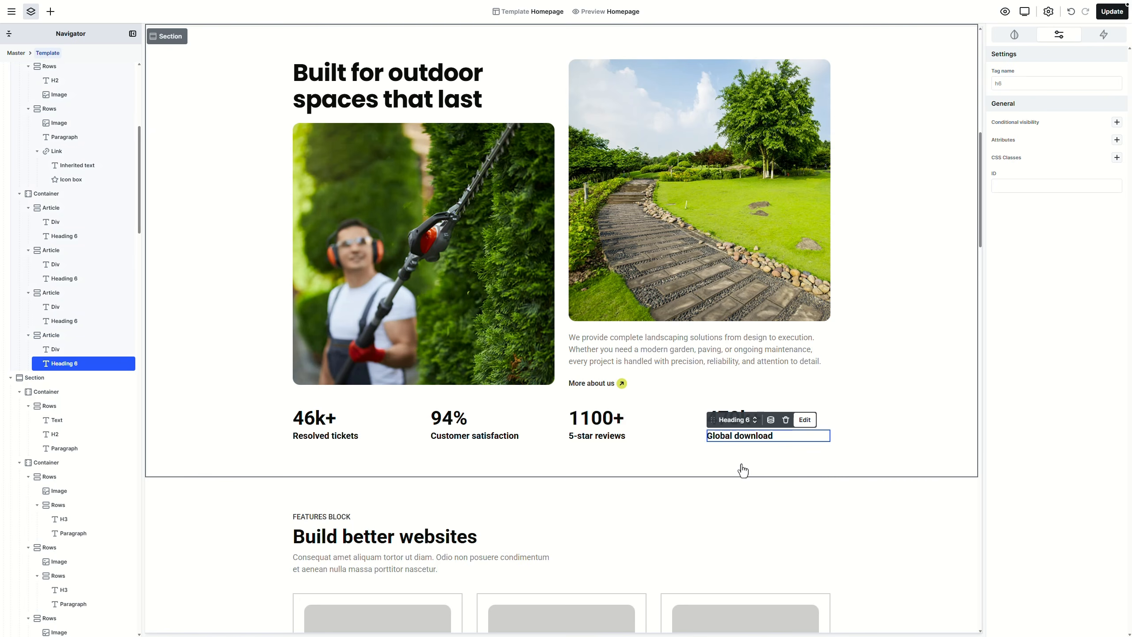
Step: Give the stat labels the Heading font family and the Text colour
left_click(1014, 34)
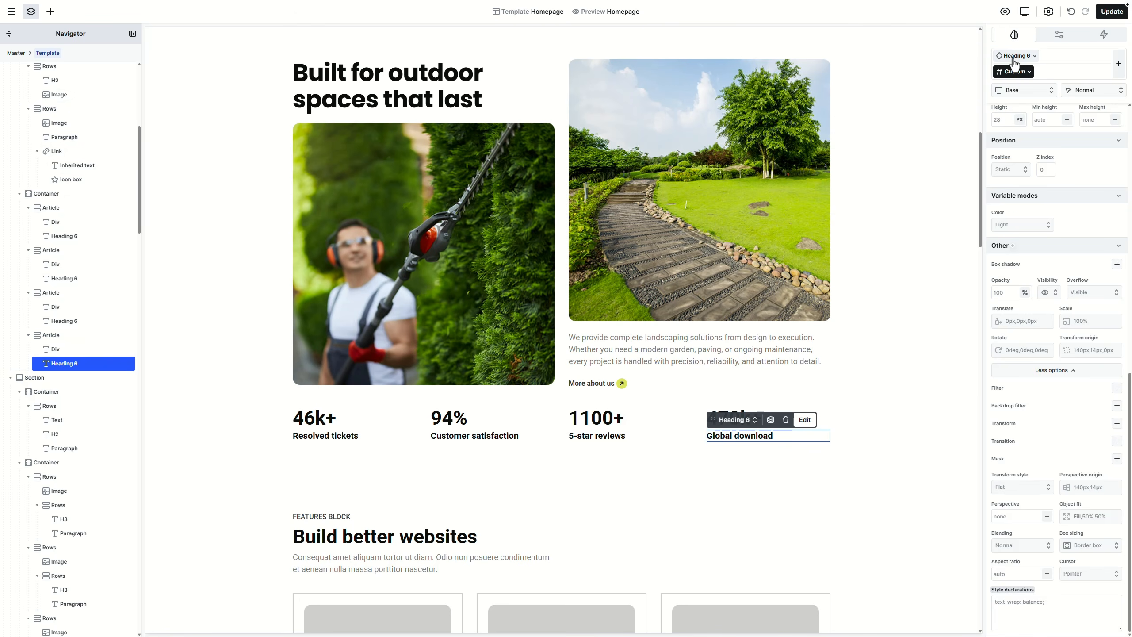
scroll(1069, 392, "up", 10)
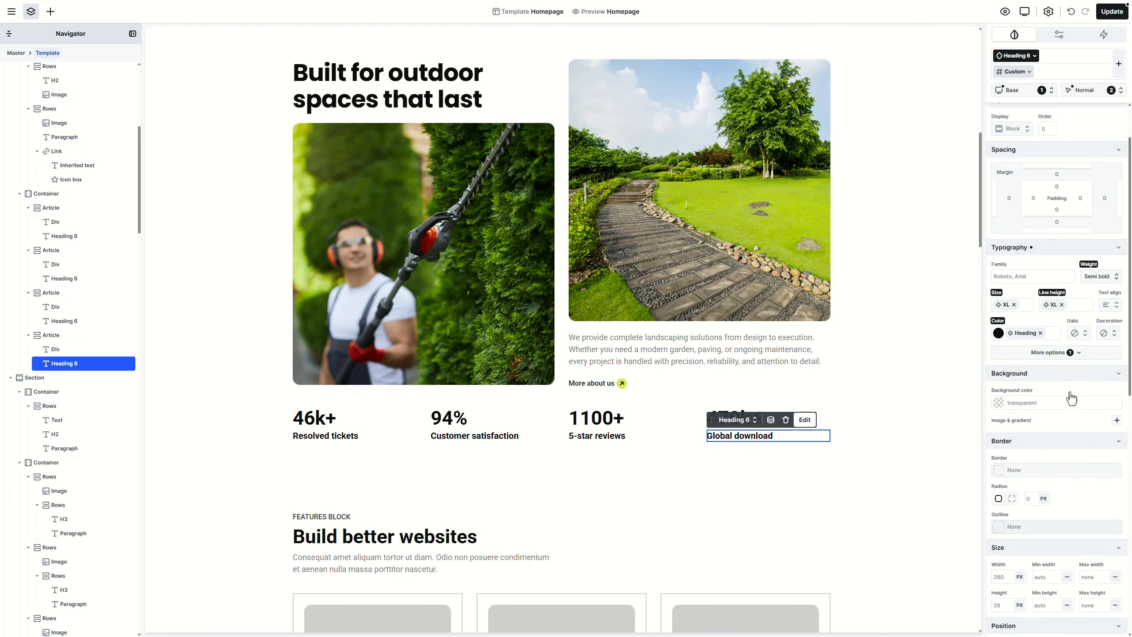
left_click(1069, 310)
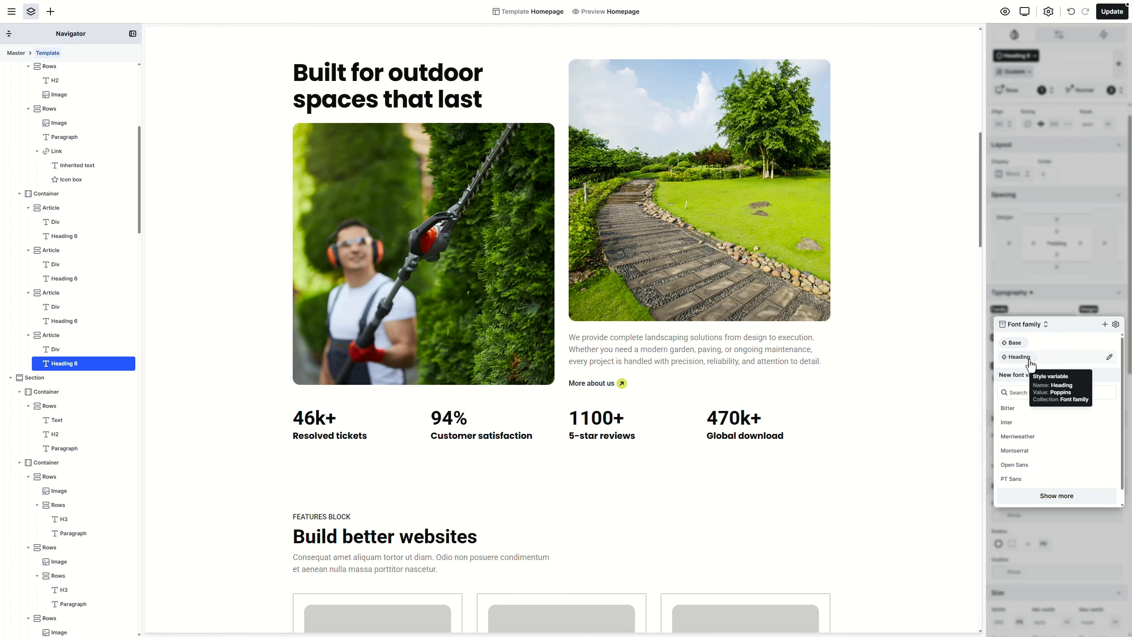
left_click(1032, 363)
left_click(1017, 72)
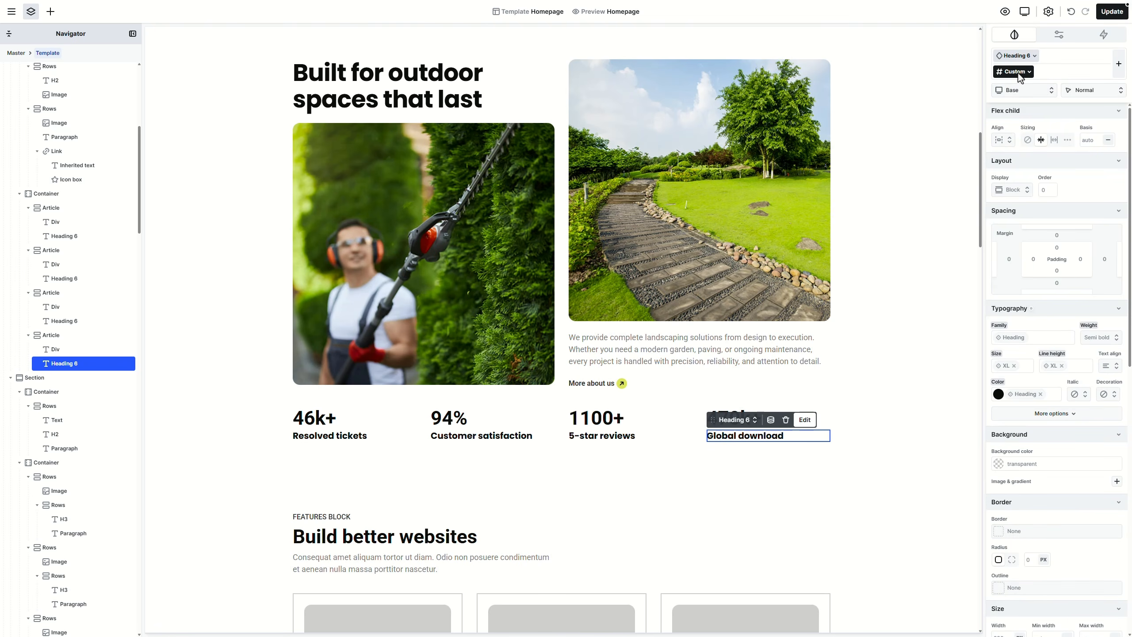
left_click(1023, 394)
left_click(1038, 505)
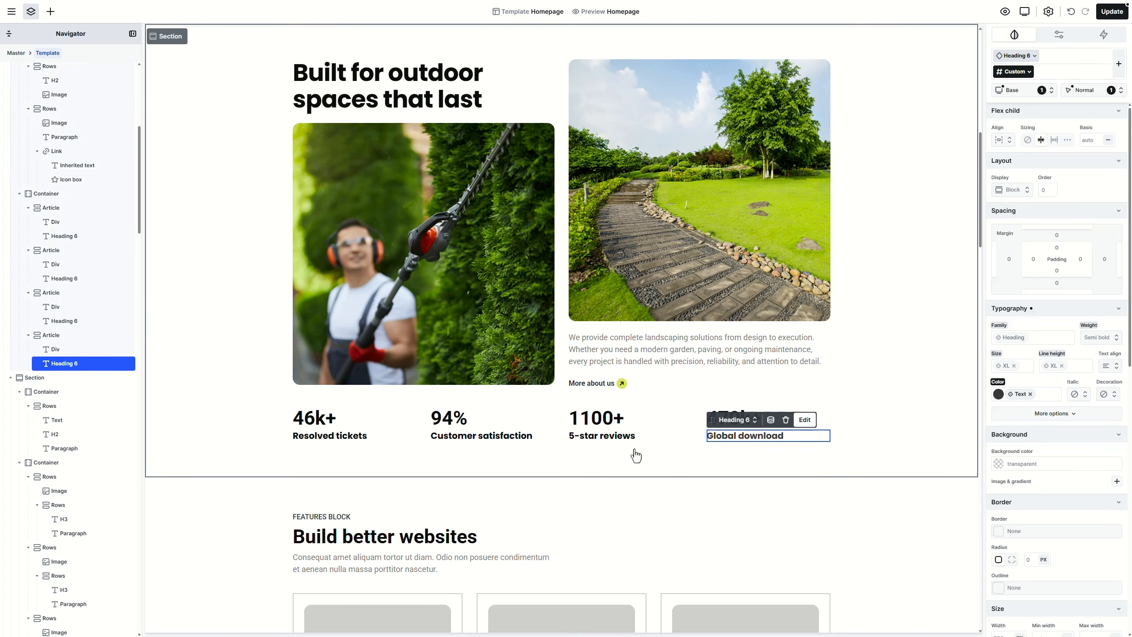
left_click(1035, 506)
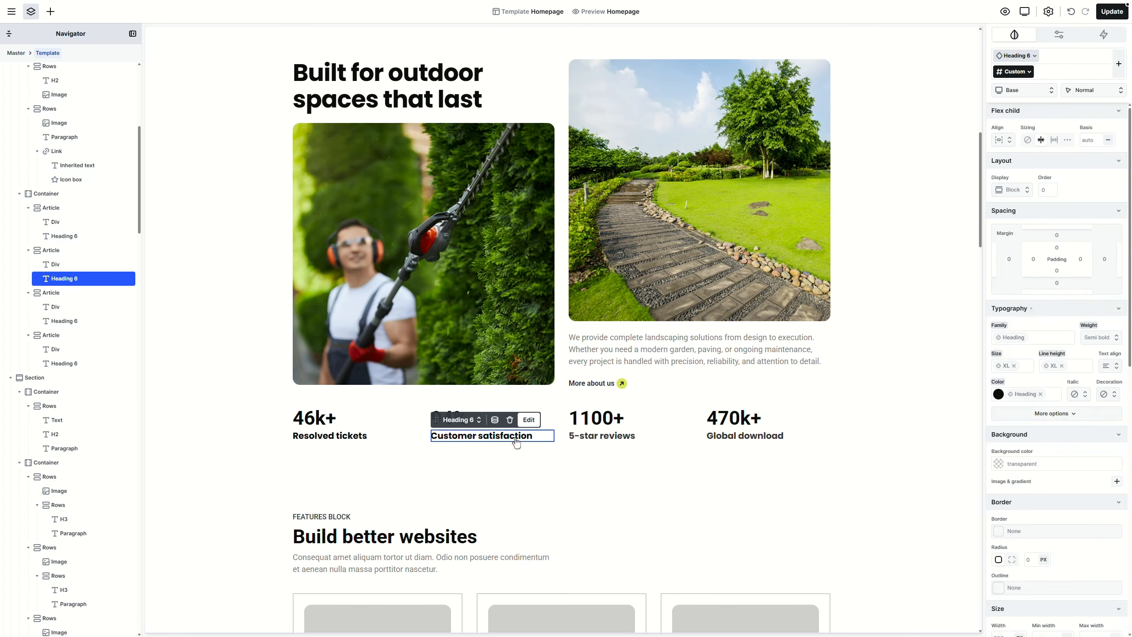
left_click(1024, 394)
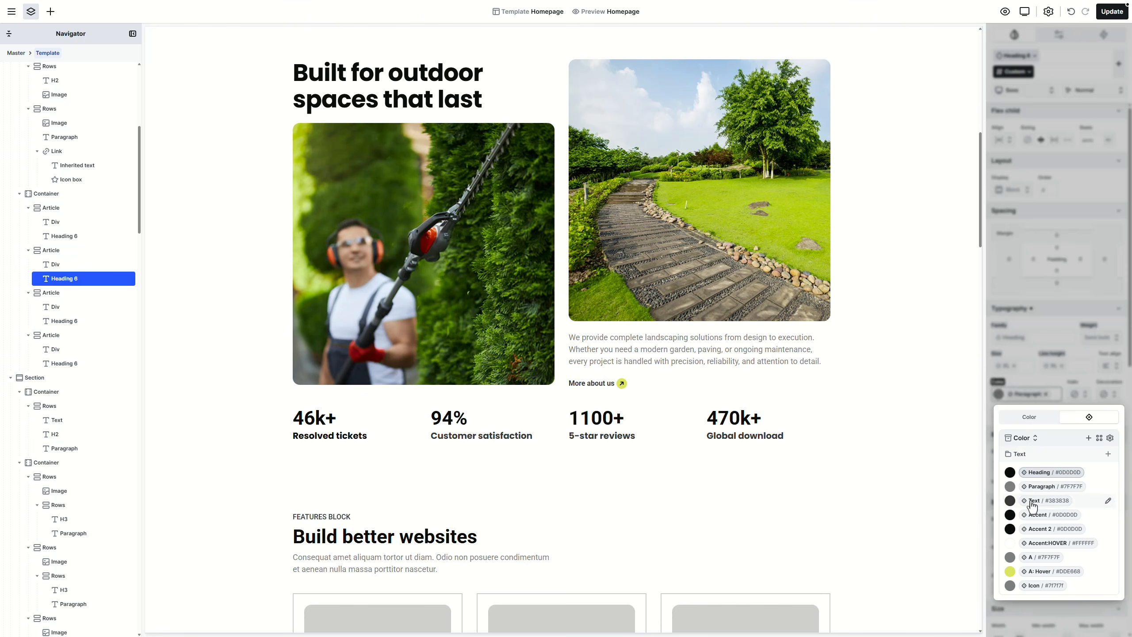
left_click(1031, 502)
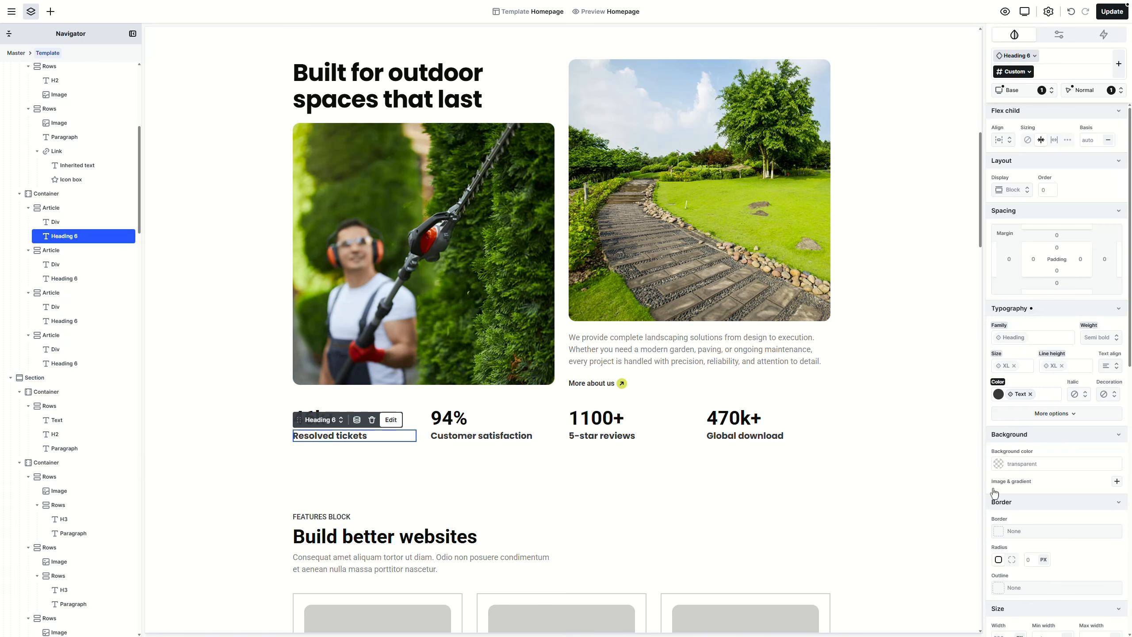
Step: Set the stats section's row gap to 2XL
left_click(872, 450)
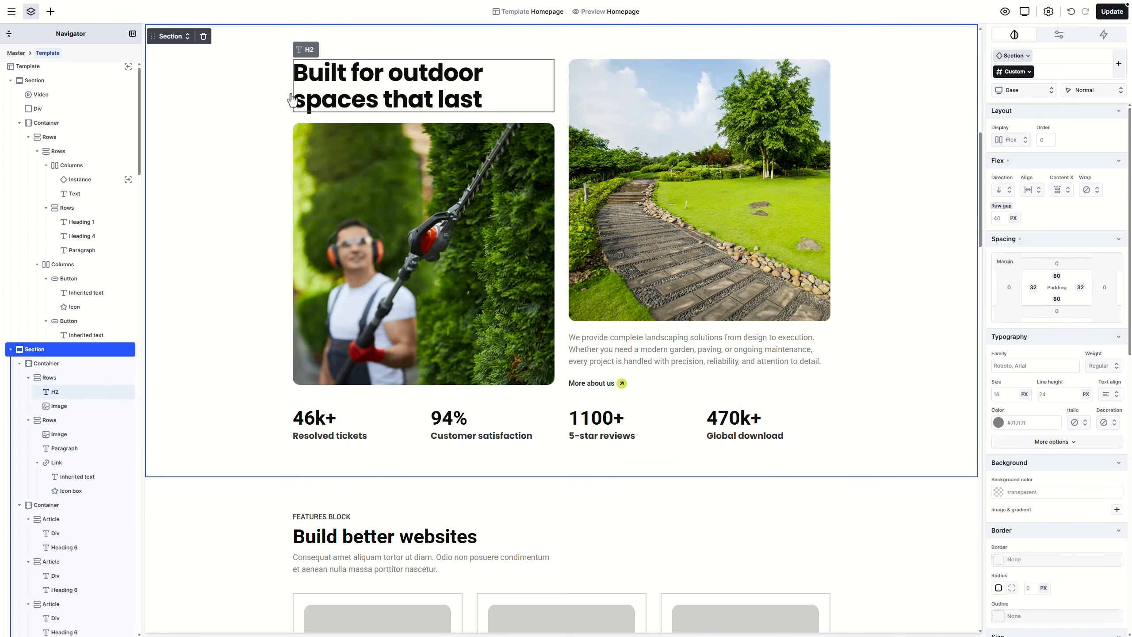
left_click(189, 38)
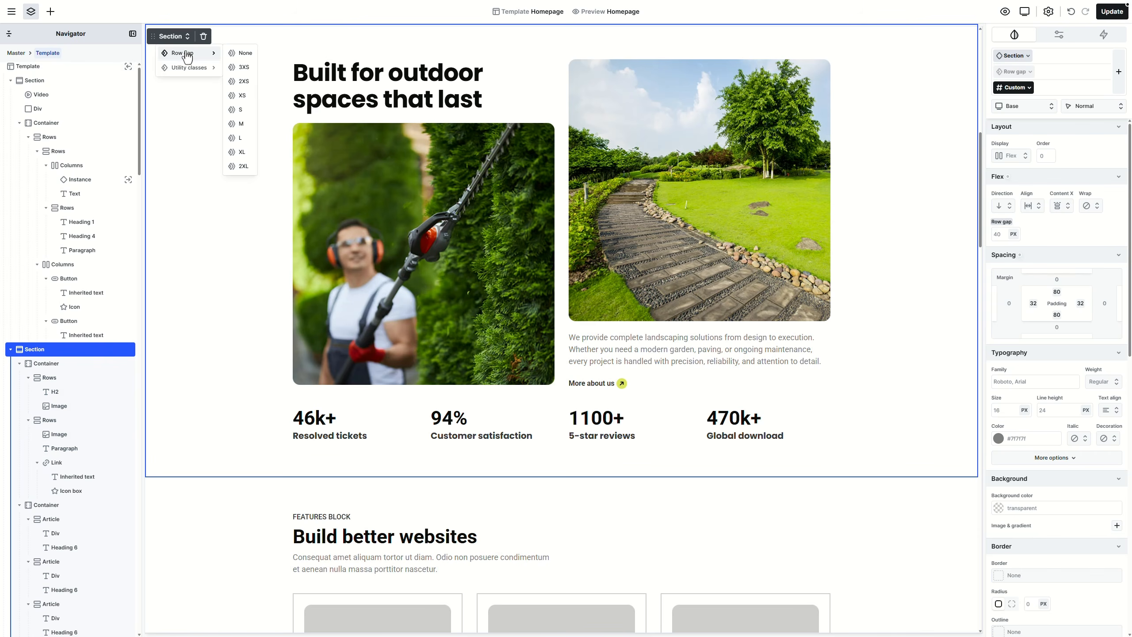
left_click(240, 137)
left_click(243, 166)
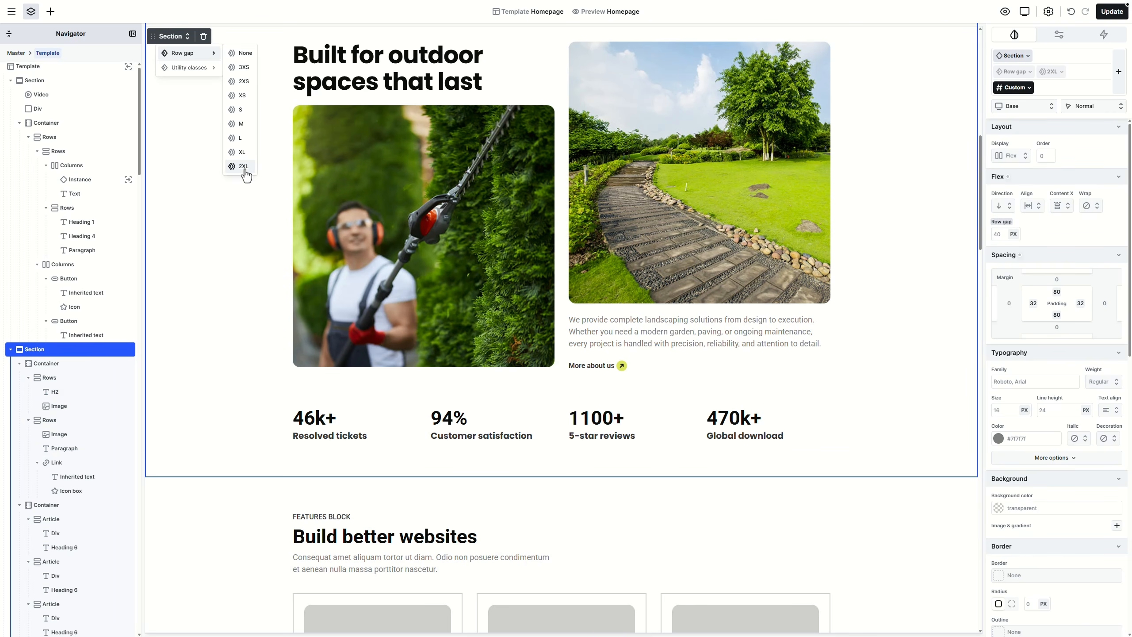
scroll(946, 412, "up", 2)
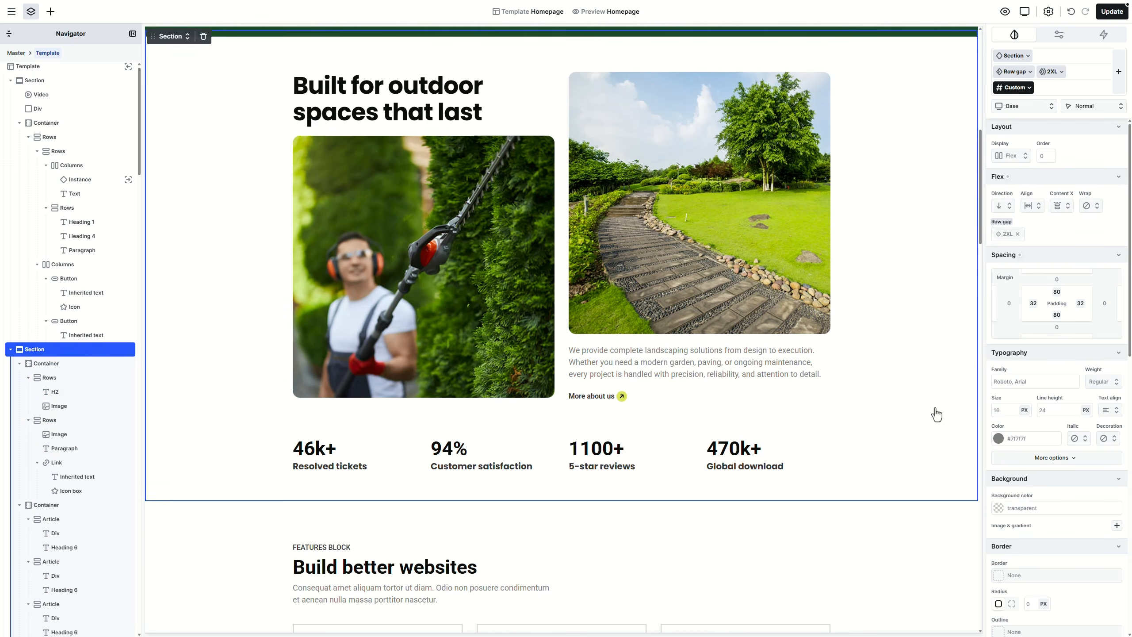
Step: Preview the homepage to check the arrow rotating on link hover
left_click(1005, 11)
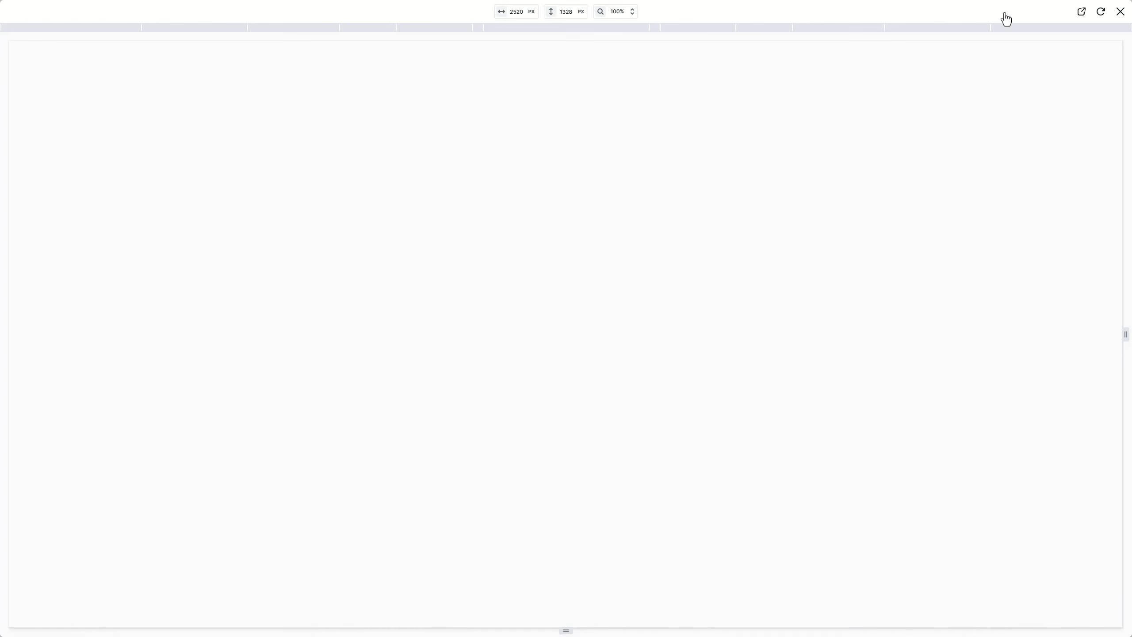
scroll(1011, 215, "down", 8)
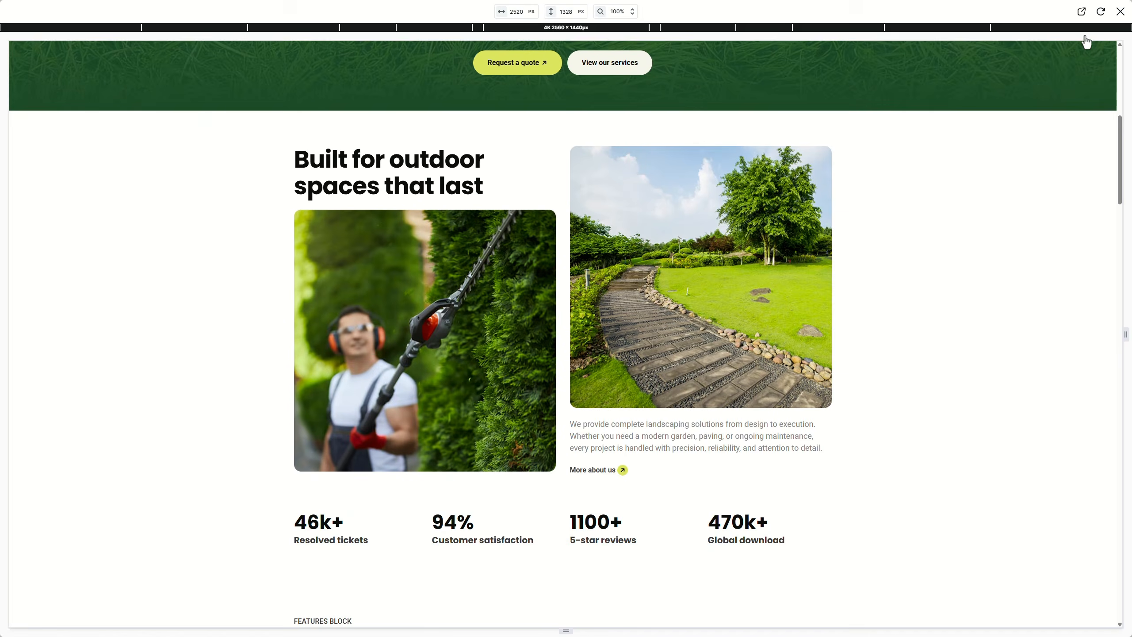
left_click(1120, 11)
Step: Save the homepage changes and select the Build better websites features block
left_click(1115, 18)
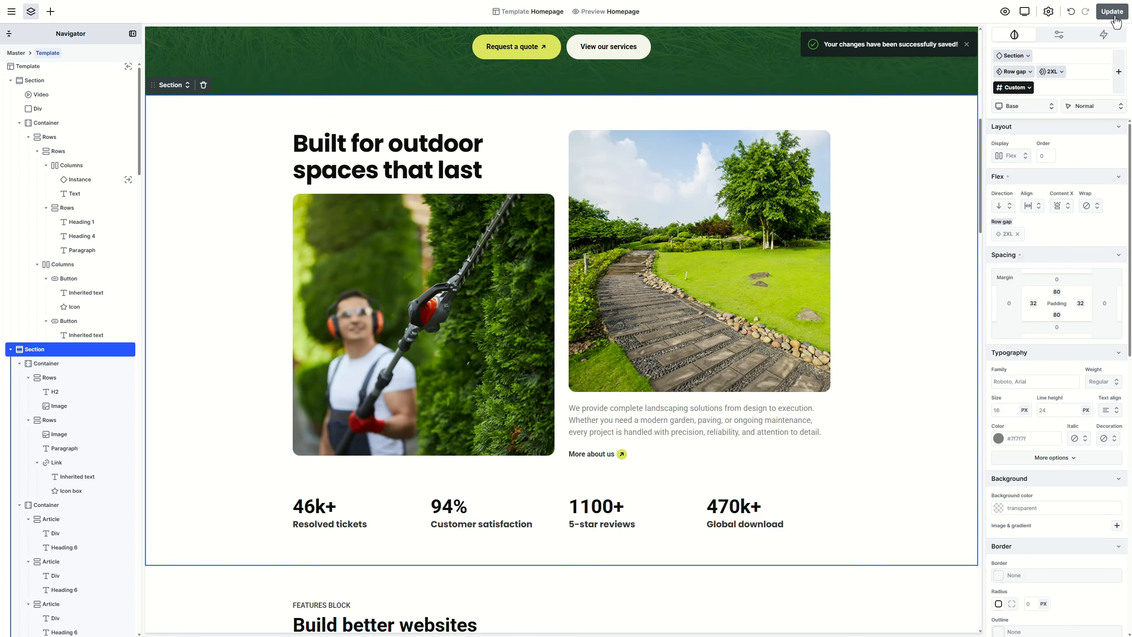
scroll(910, 251, "down", 10)
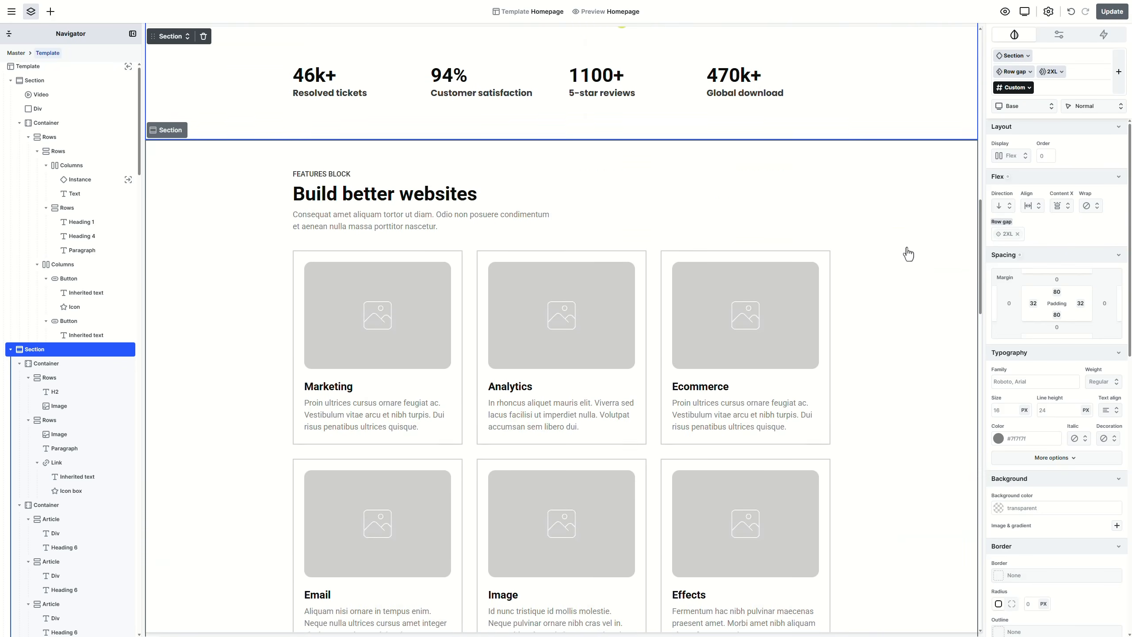
left_click(908, 255)
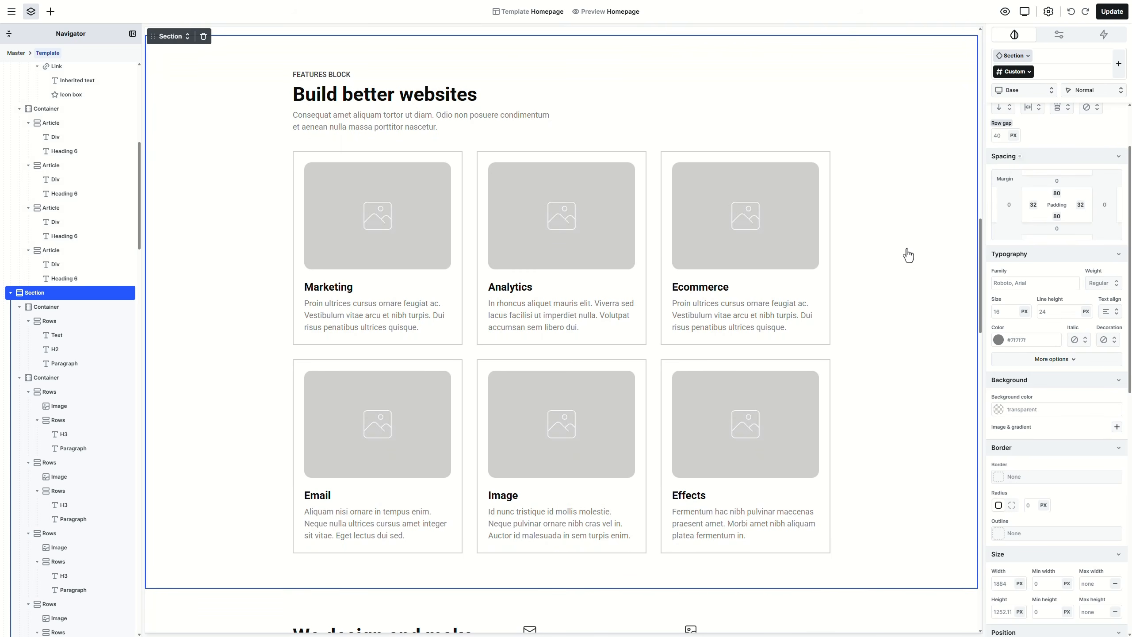
Step: Give the section the Secondary beige background and delete the FEATURES BLOCK label and intro paragraph
left_click(1112, 404)
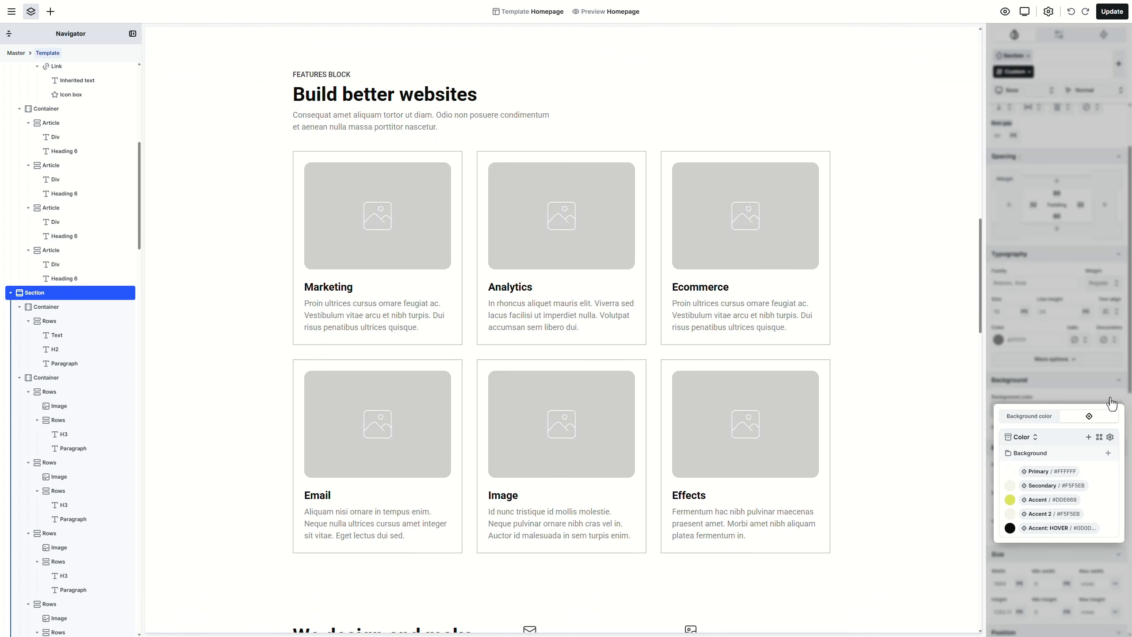
left_click(1068, 485)
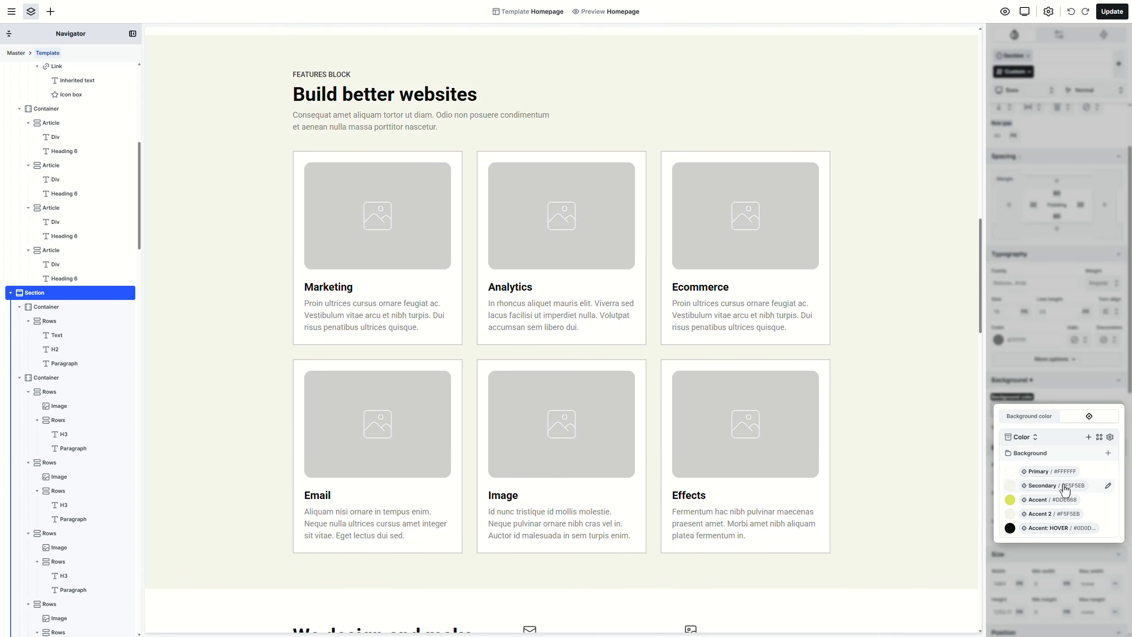
key("Escape")
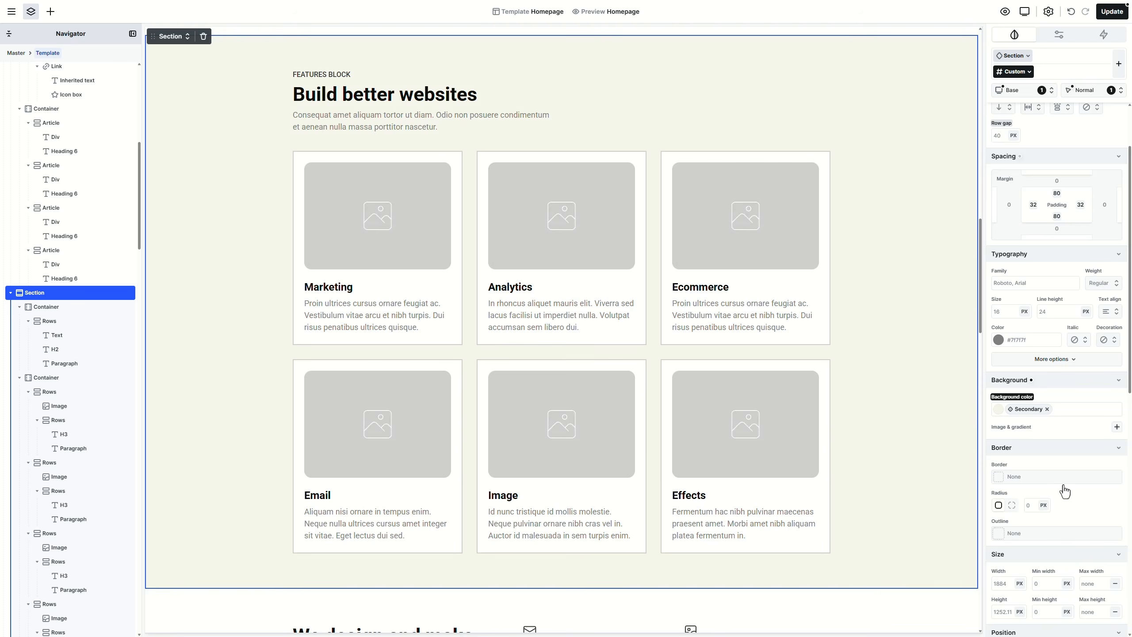
left_click(348, 74)
key("Delete")
left_click(359, 105)
key("Delete")
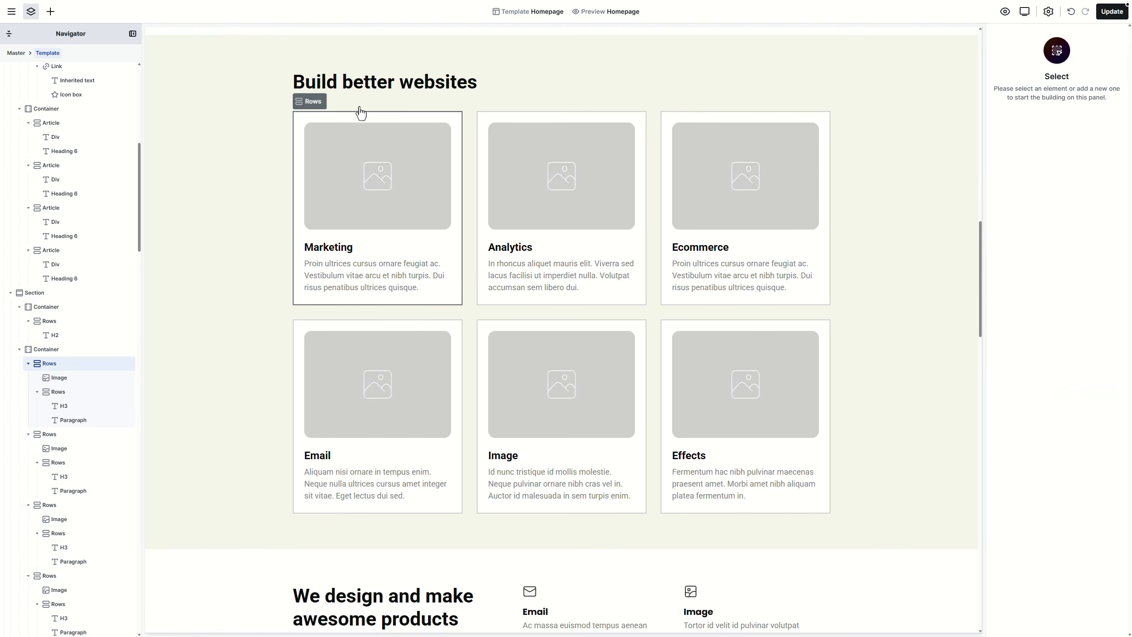
Step: Retitle the heading 'Landscaping solutions for You' in Heading 1 style
left_click(382, 93)
double_click(382, 92)
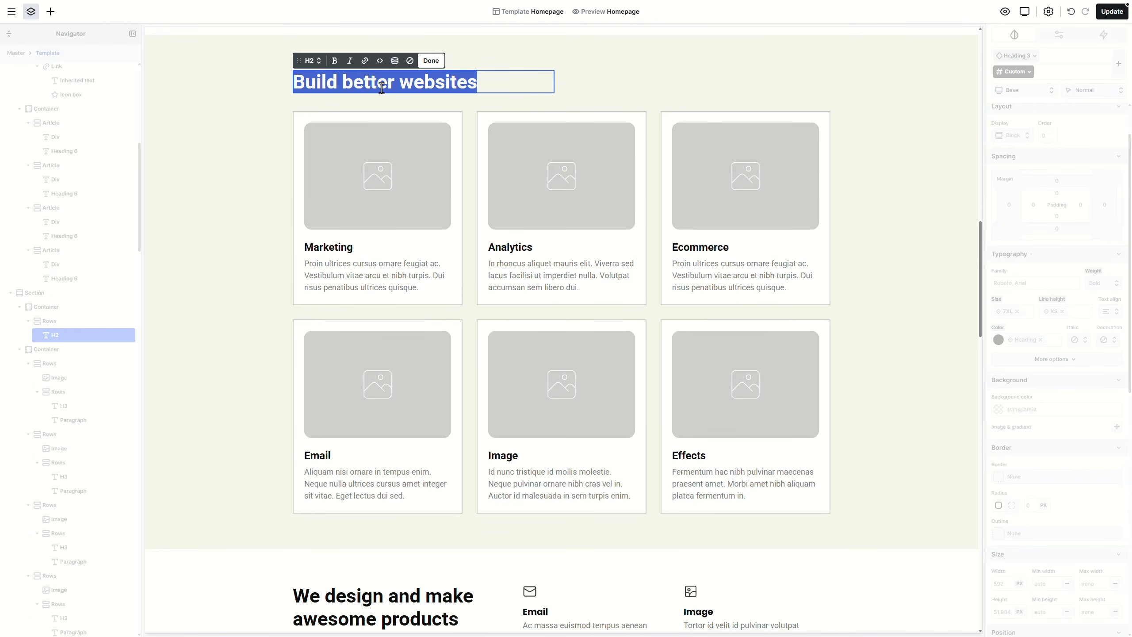
type("Landscaping solutions for You")
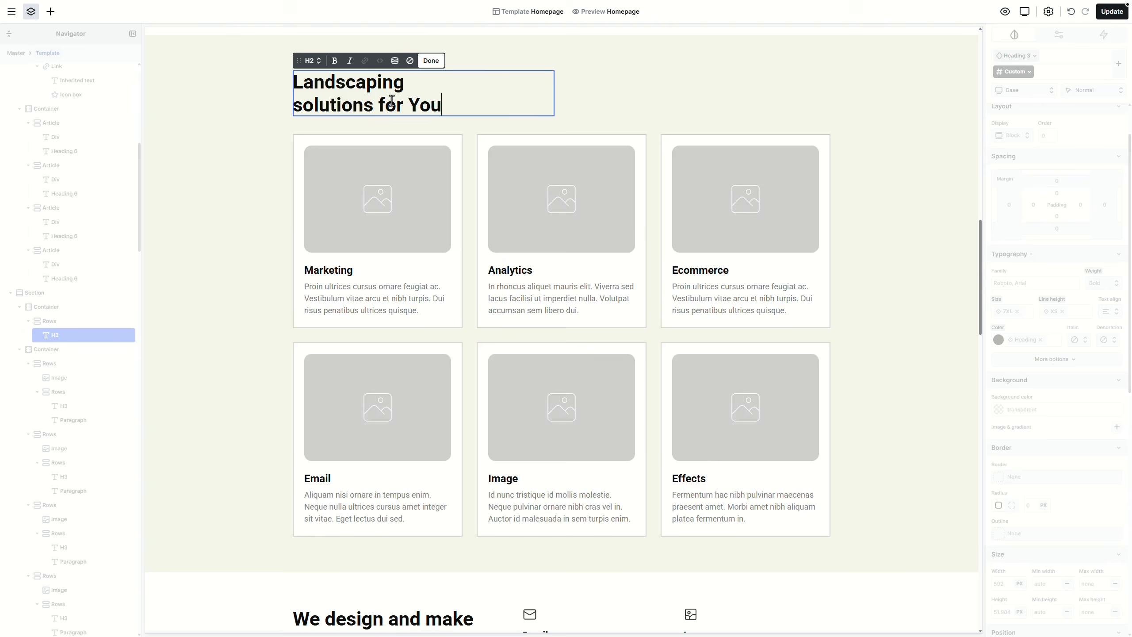
left_click(313, 60)
left_click(331, 109)
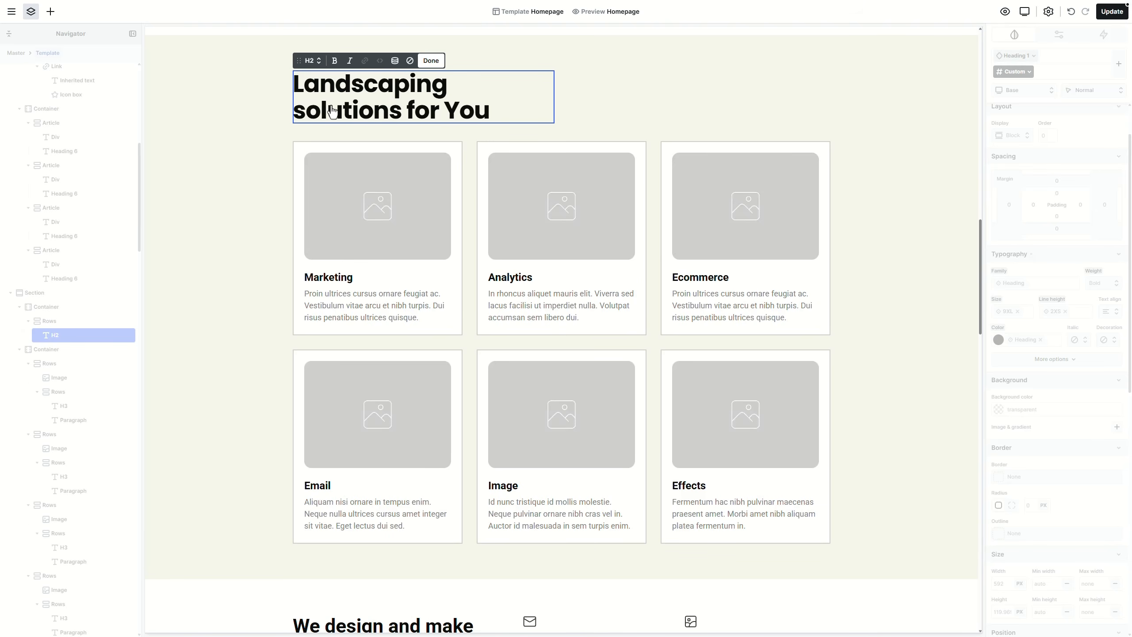
Step: Delete the Analytics, Effects and other feature cards, keeping only Marketing
left_click(482, 180)
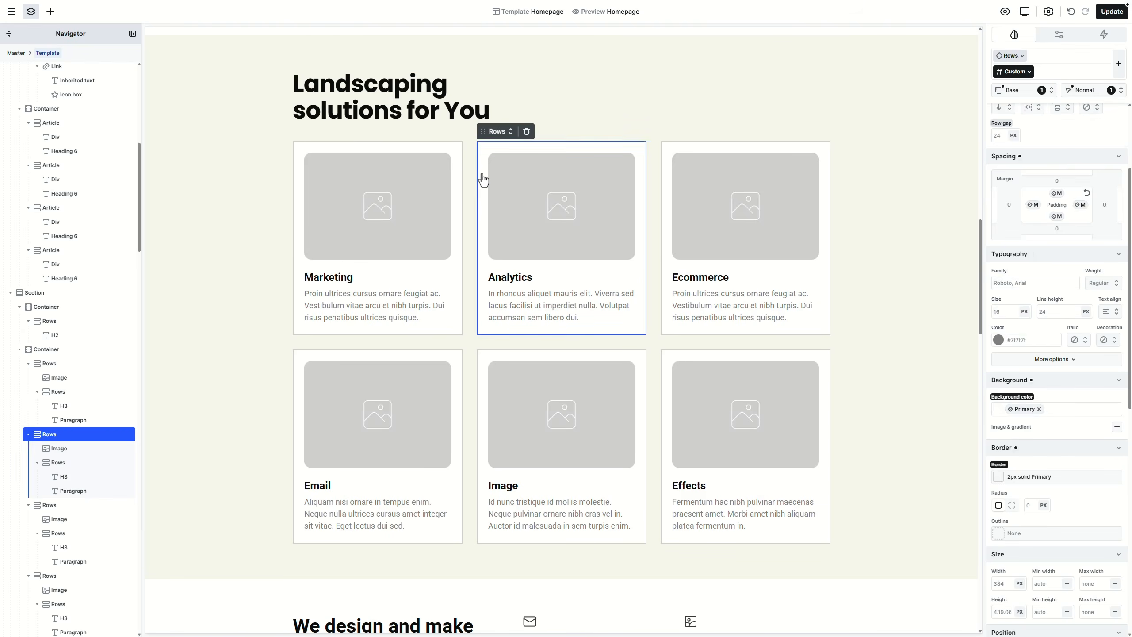
key("Delete")
key("Delete")
key("Delete")
key("Delete")
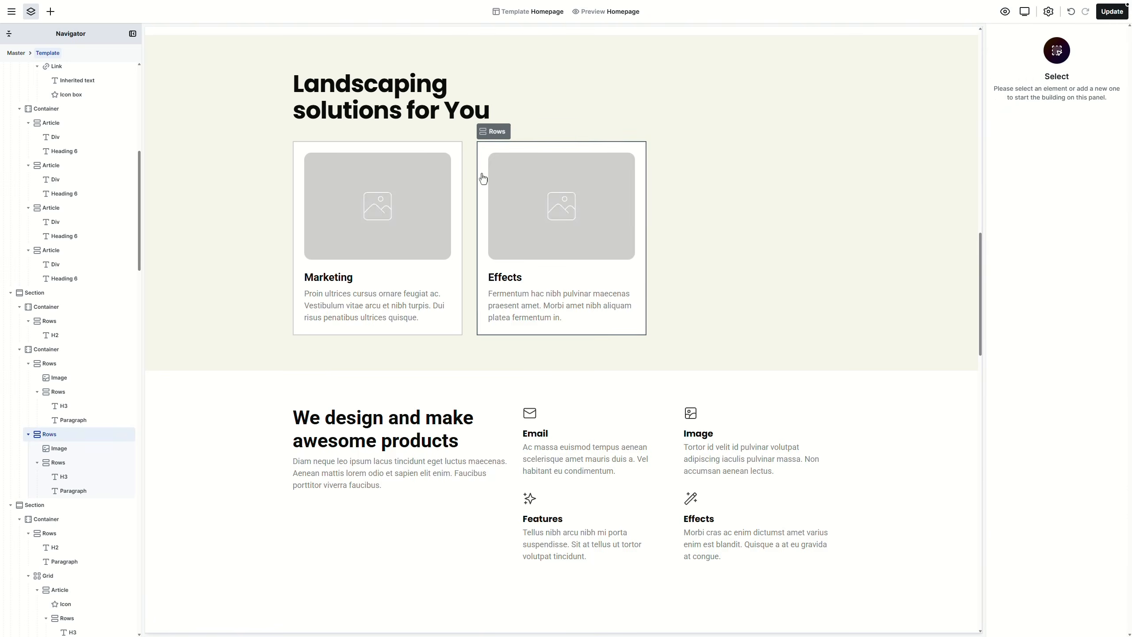
key("Delete")
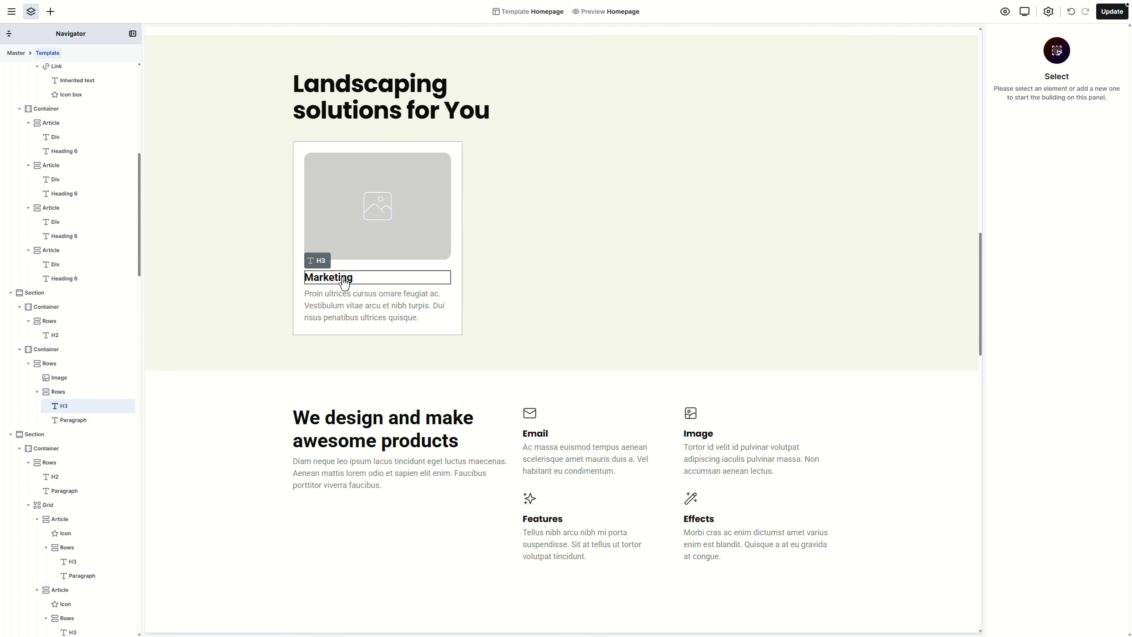
Step: Retitle the card 'Lawn Care & Maintenance' in Heading 4 style and delete its description paragraph
double_click(330, 277)
type("Lawn Care & Maintenance")
left_click(332, 267)
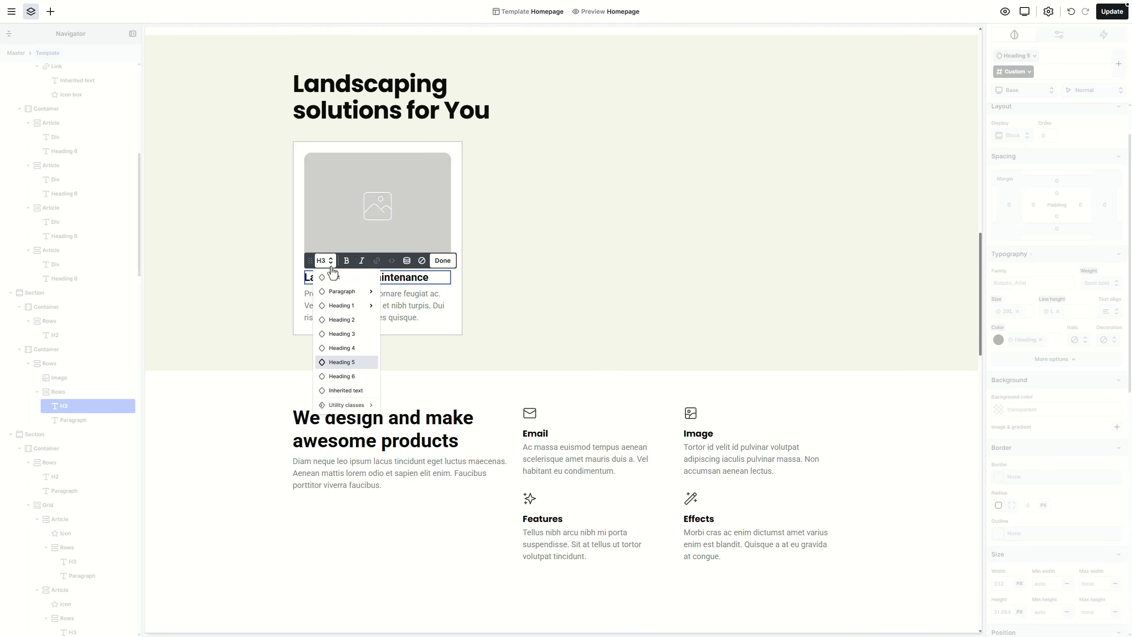
left_click(350, 357)
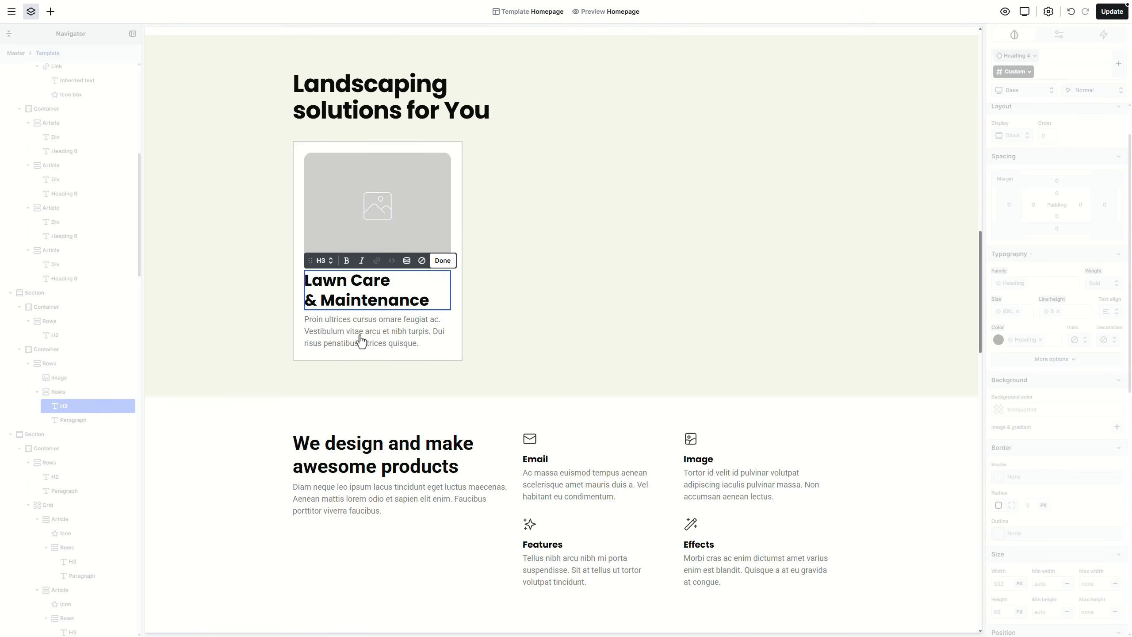
left_click(361, 337)
key("Delete")
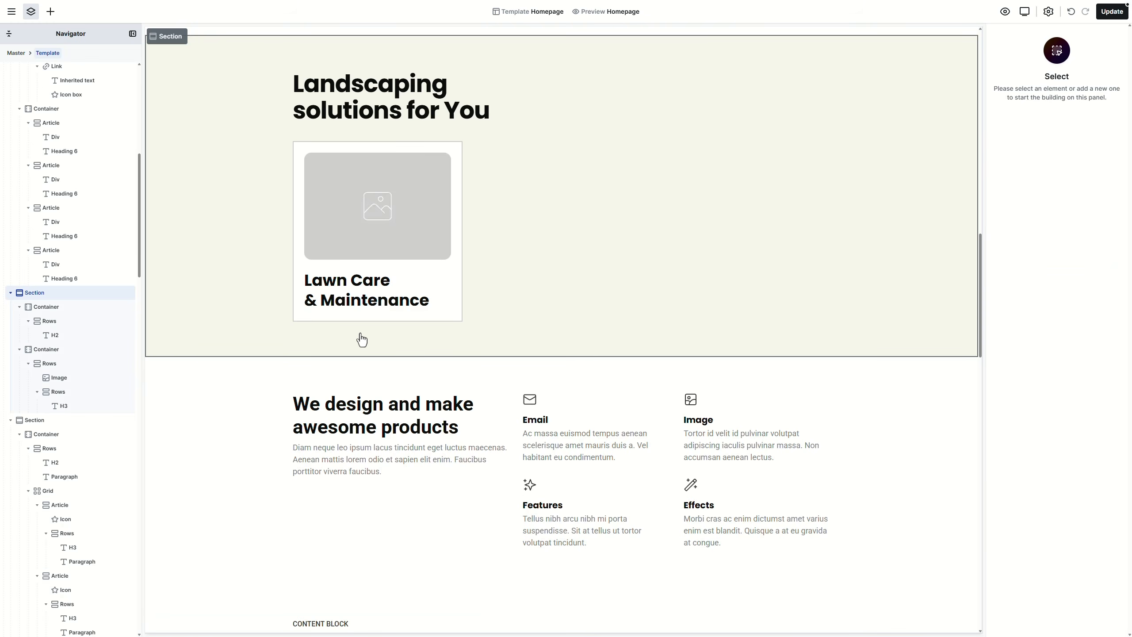
Step: Move the heading out of the inner Rows, then delete the empty Rows and placeholder image
left_click(64, 405)
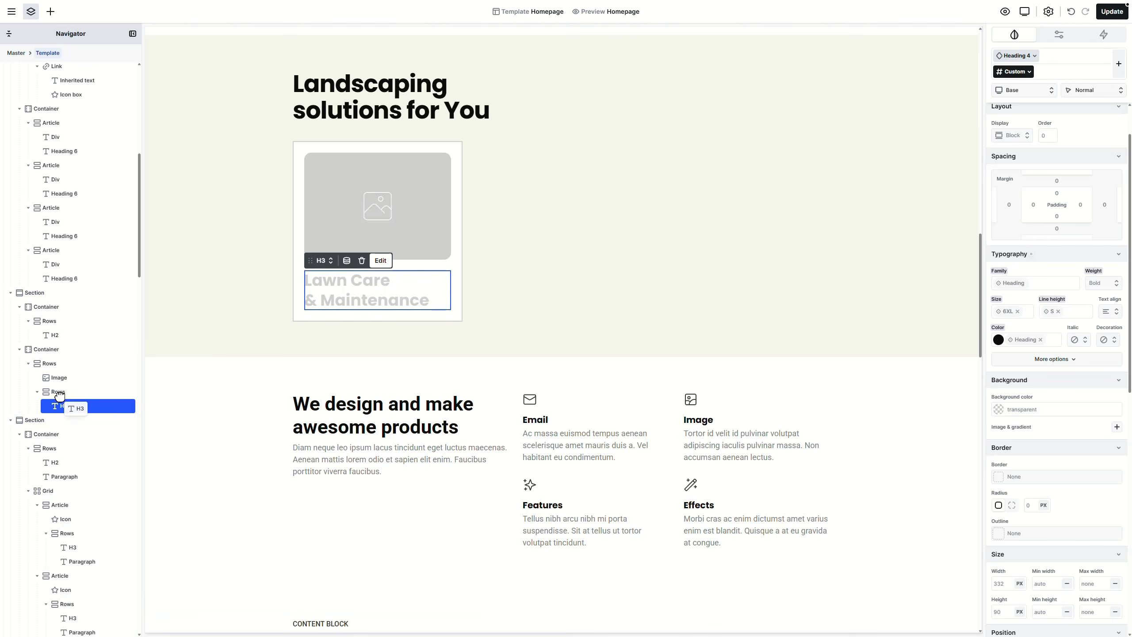
left_click_drag(59, 389, 60, 389)
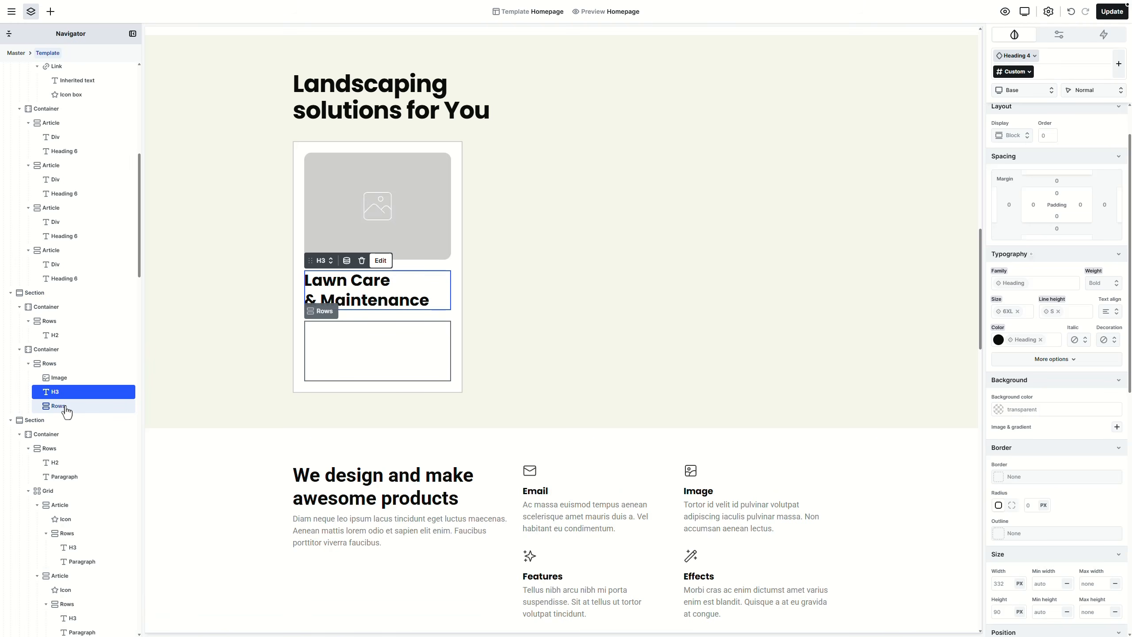
left_click(66, 406)
key("Delete")
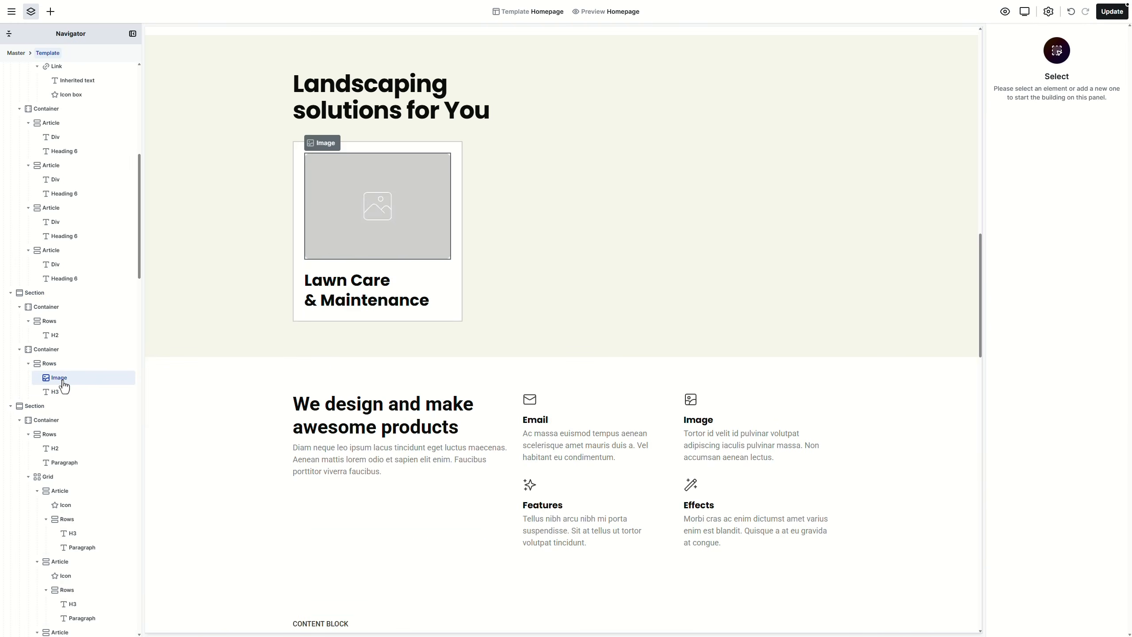
left_click(64, 380)
key("Delete")
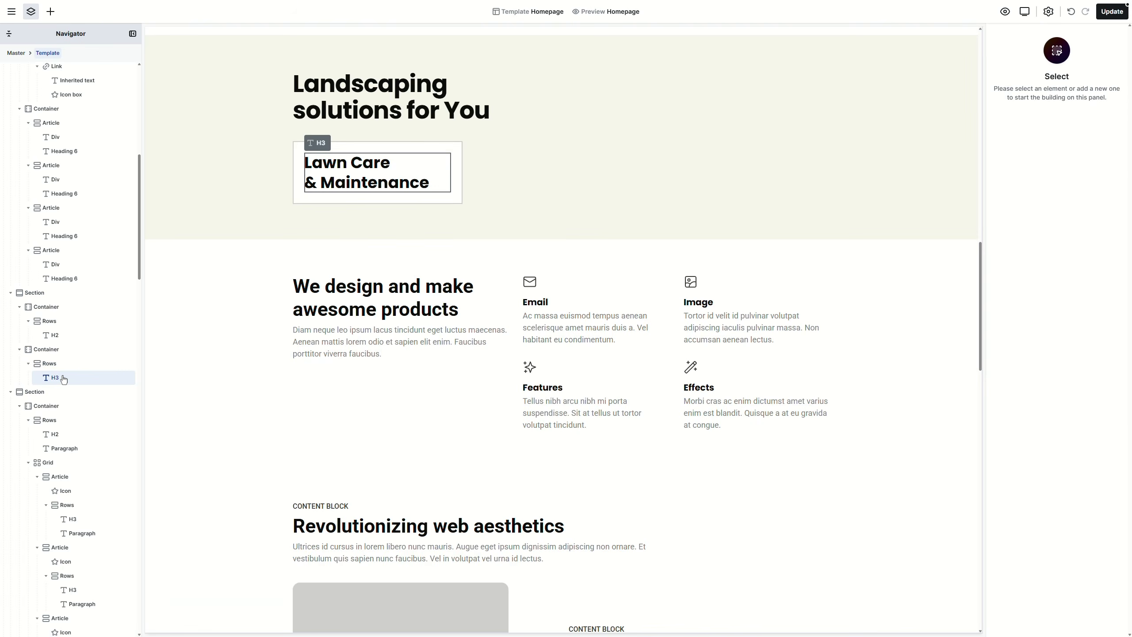
left_click(64, 381)
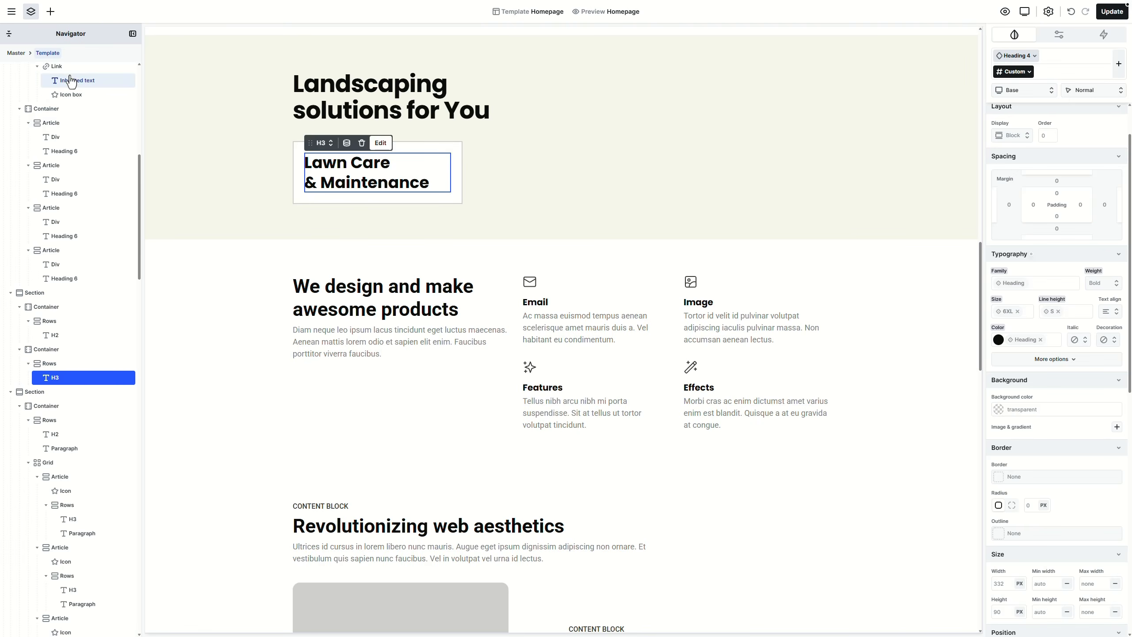
left_click(51, 11)
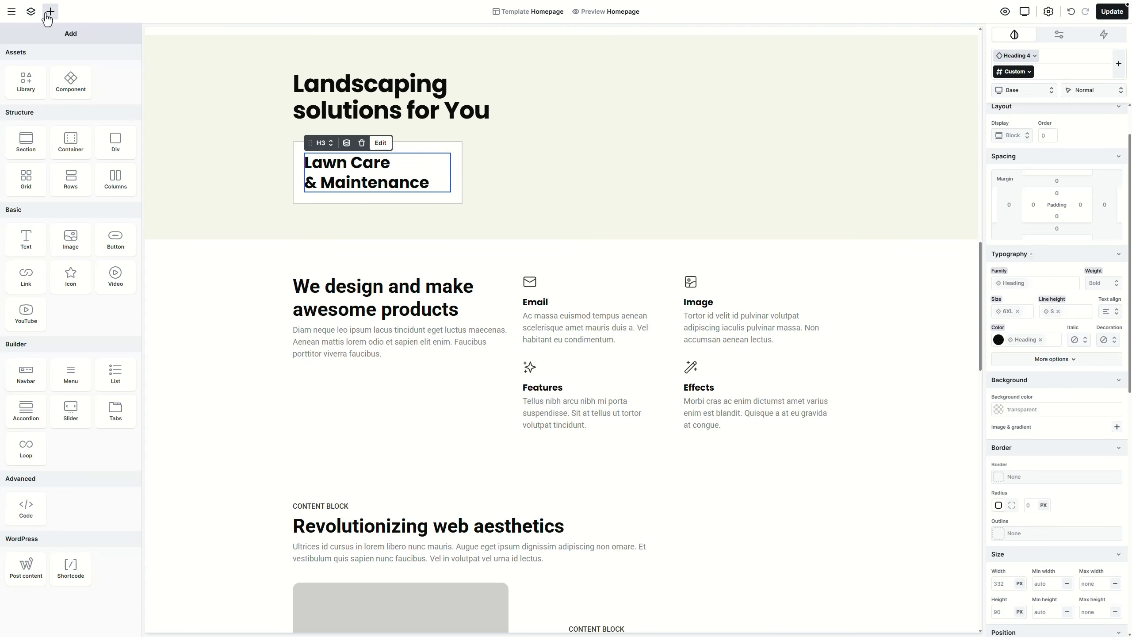
Step: Add an Icon box above the Lawn Care heading, aligned to End, showing the up-right arrow
left_click(88, 290)
left_click(327, 195)
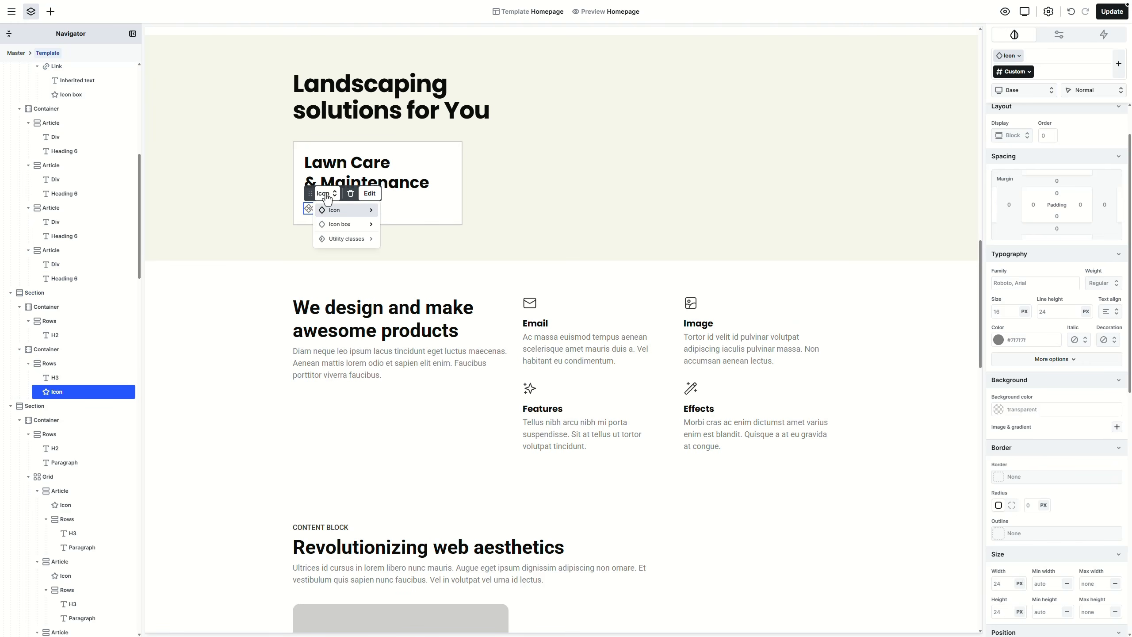
left_click(339, 224)
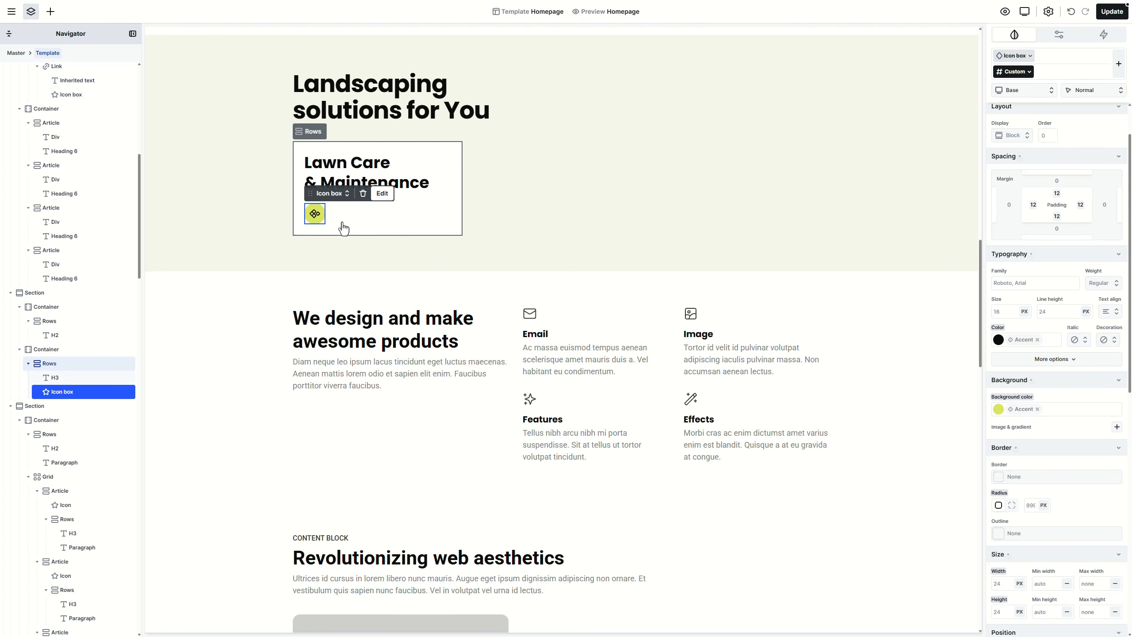
left_click_drag(93, 392, 94, 378)
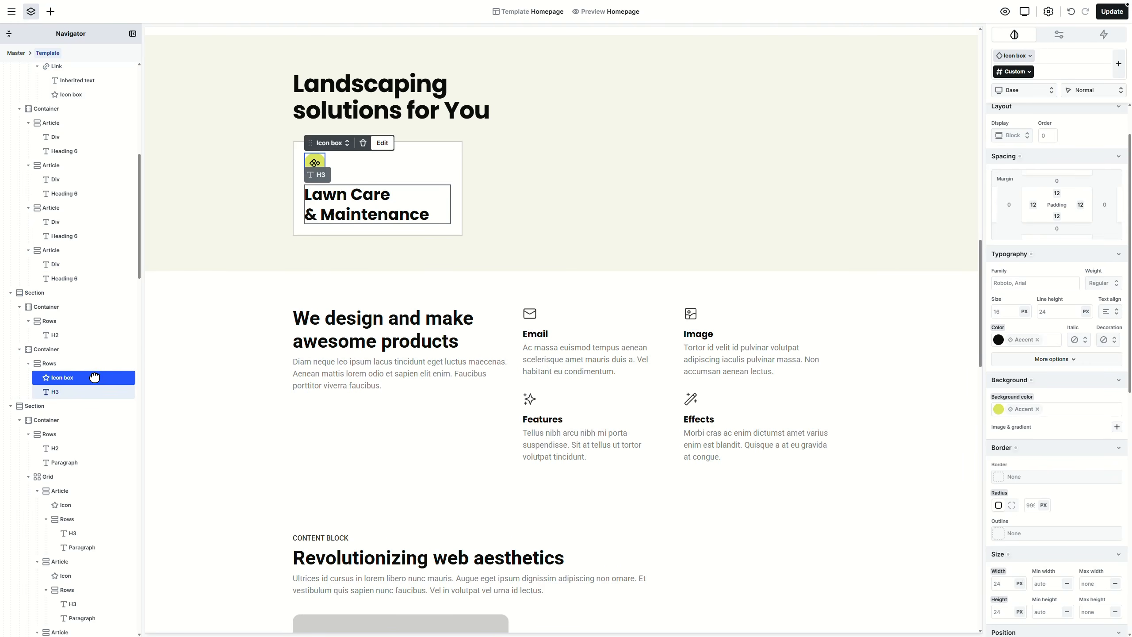
left_click(1007, 142)
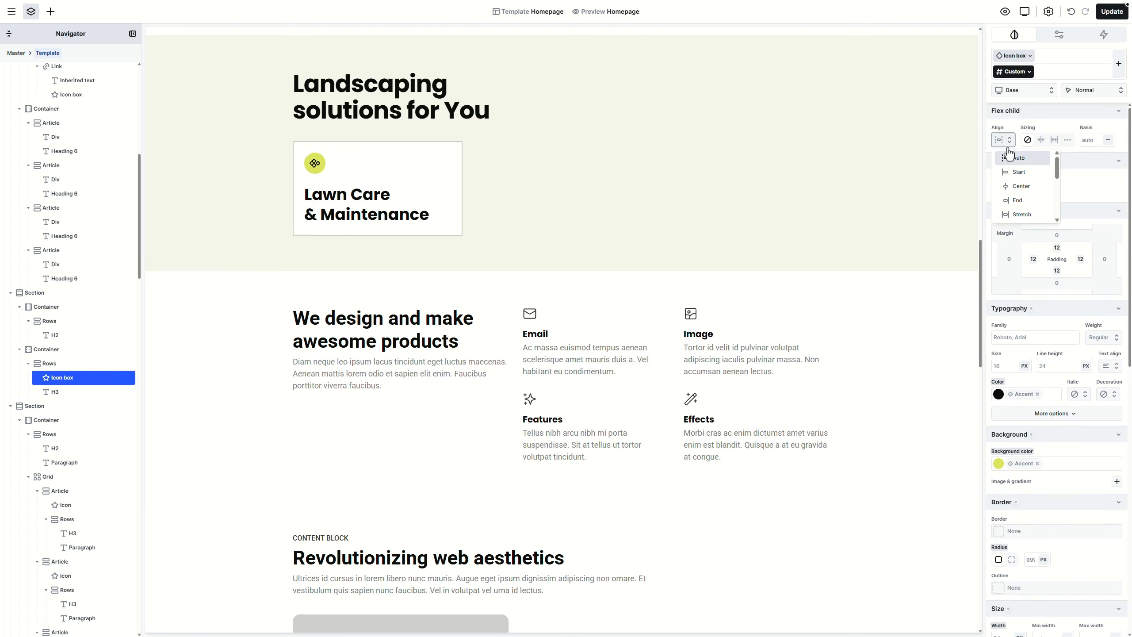
left_click(1018, 200)
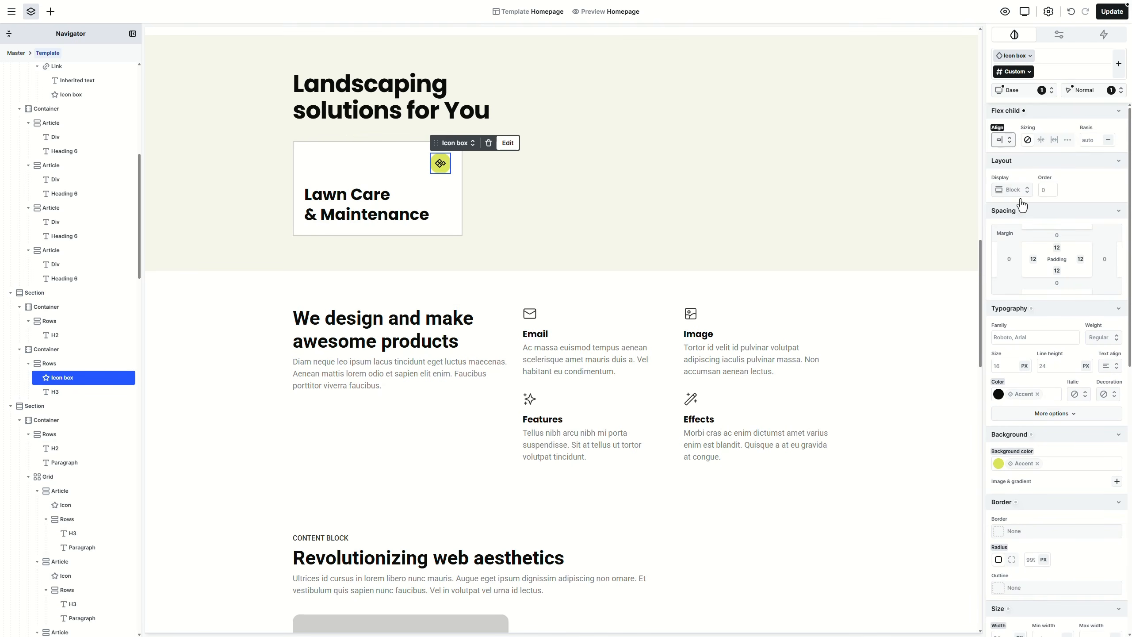
double_click(448, 167)
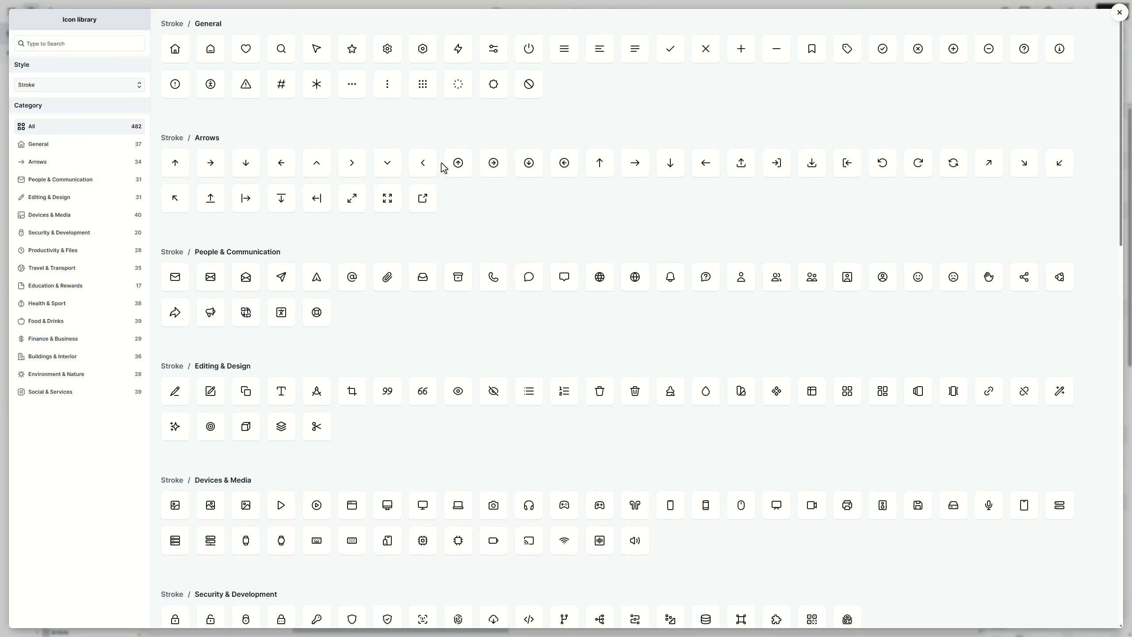
left_click(992, 175)
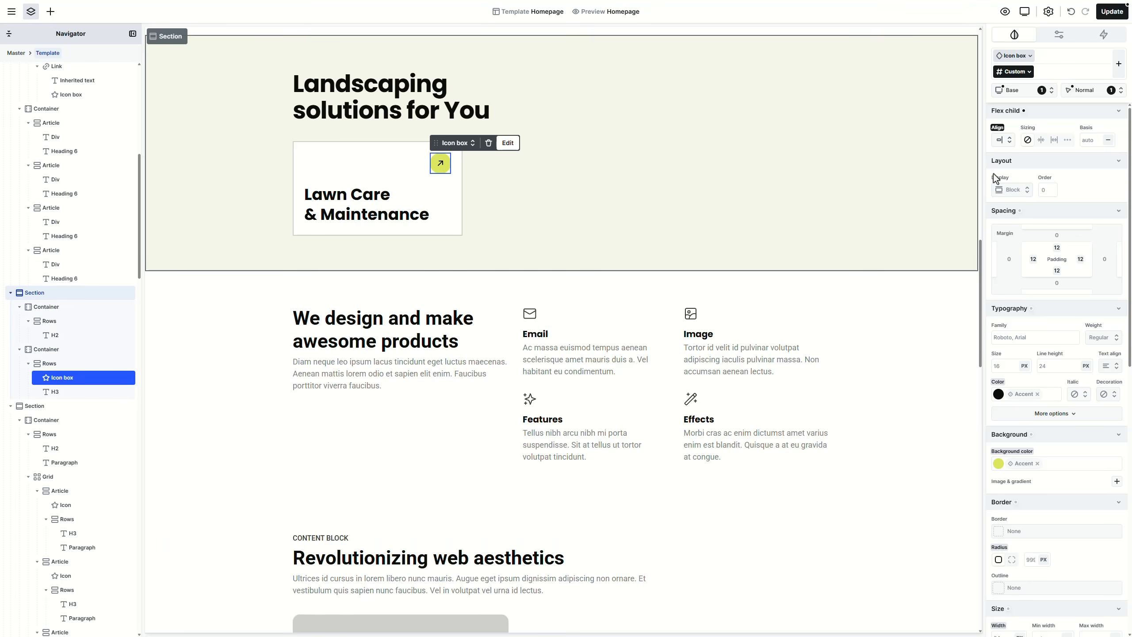
left_click(456, 184)
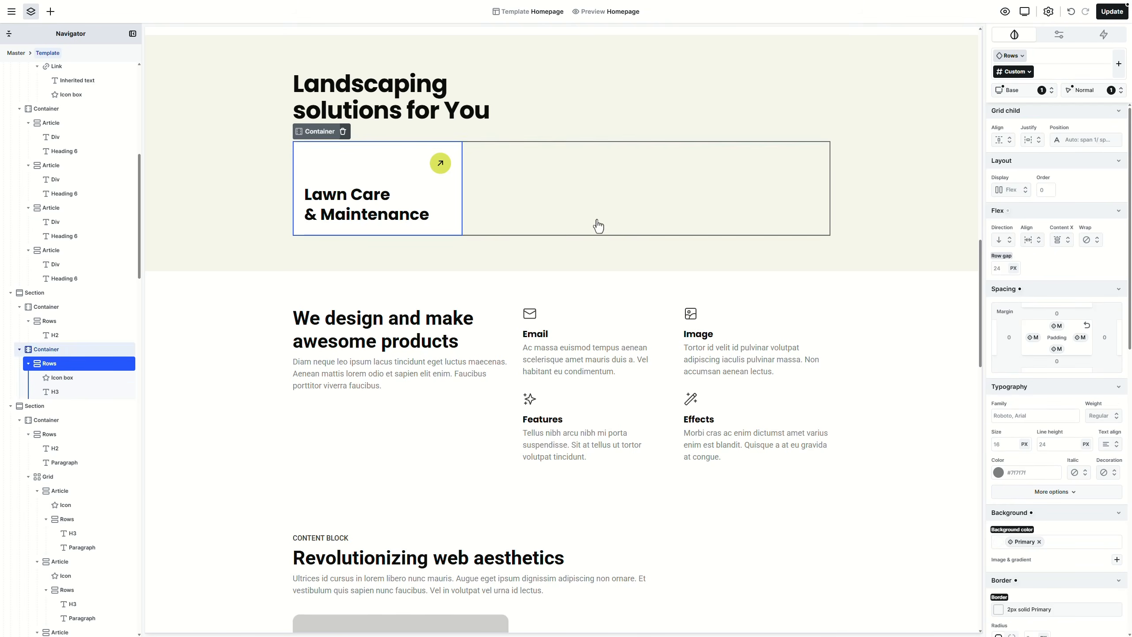
Step: Remove the card's border and round its corners to radius M (16px)
scroll(1026, 450, "down", 3)
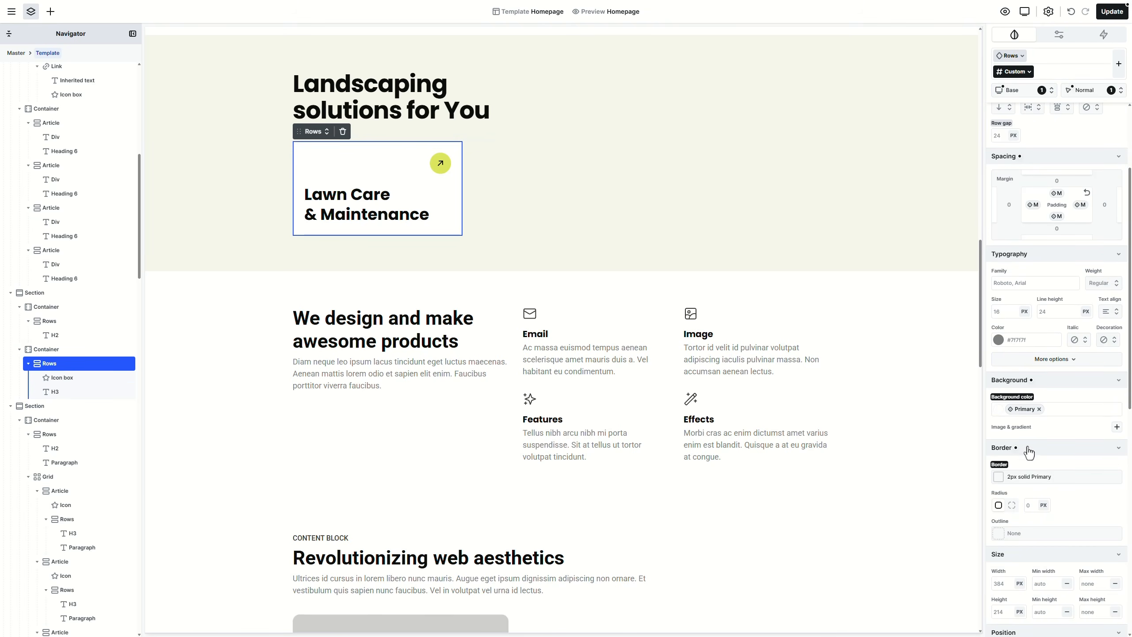
left_click(1001, 468)
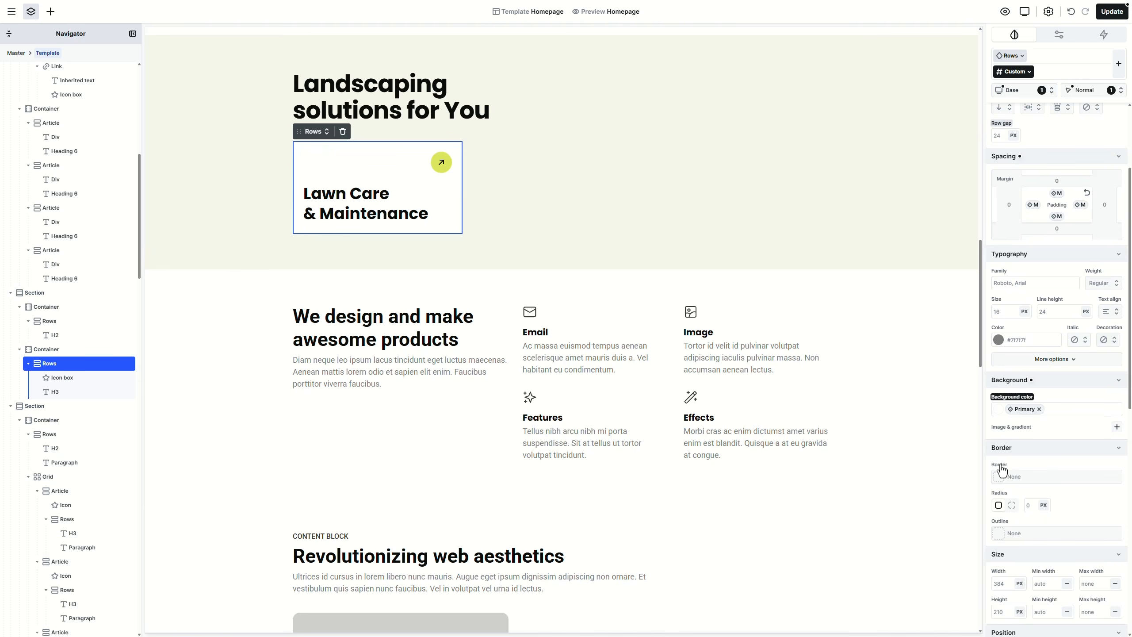
left_click(1049, 493)
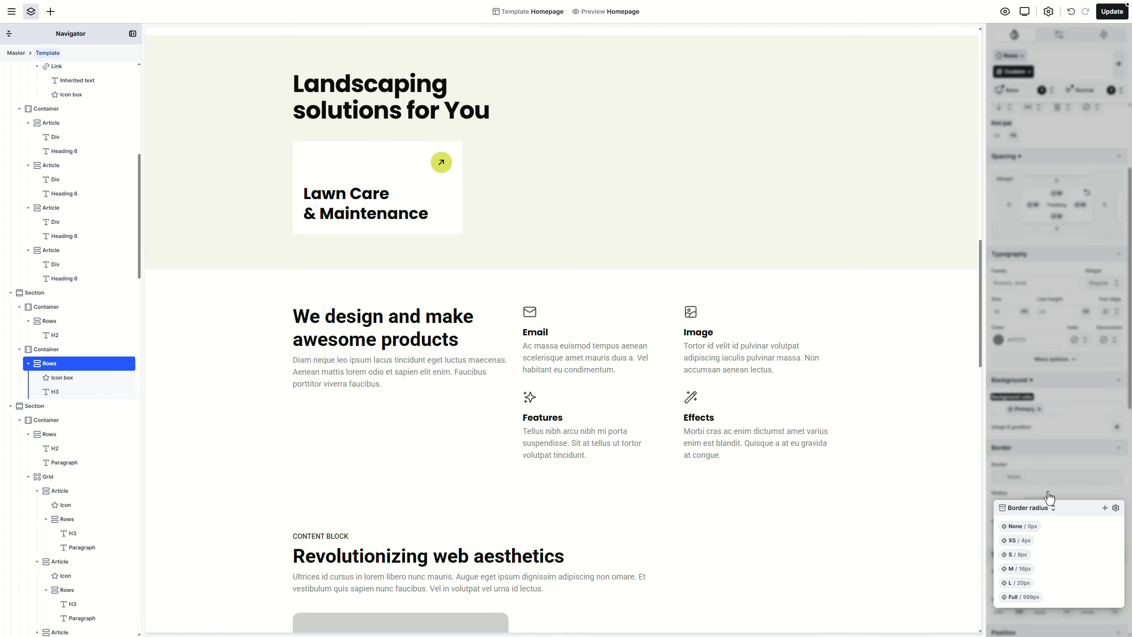
left_click(1026, 569)
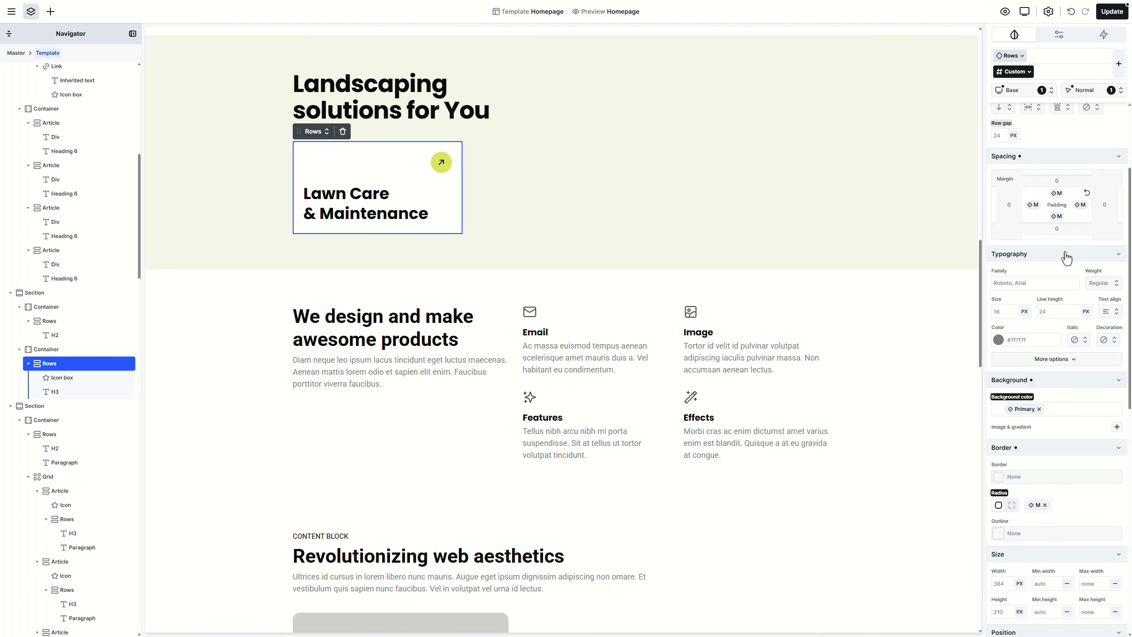
Step: Give the card XL padding on every side and an aspect ratio of 1
left_click(1057, 217)
left_click(1032, 248)
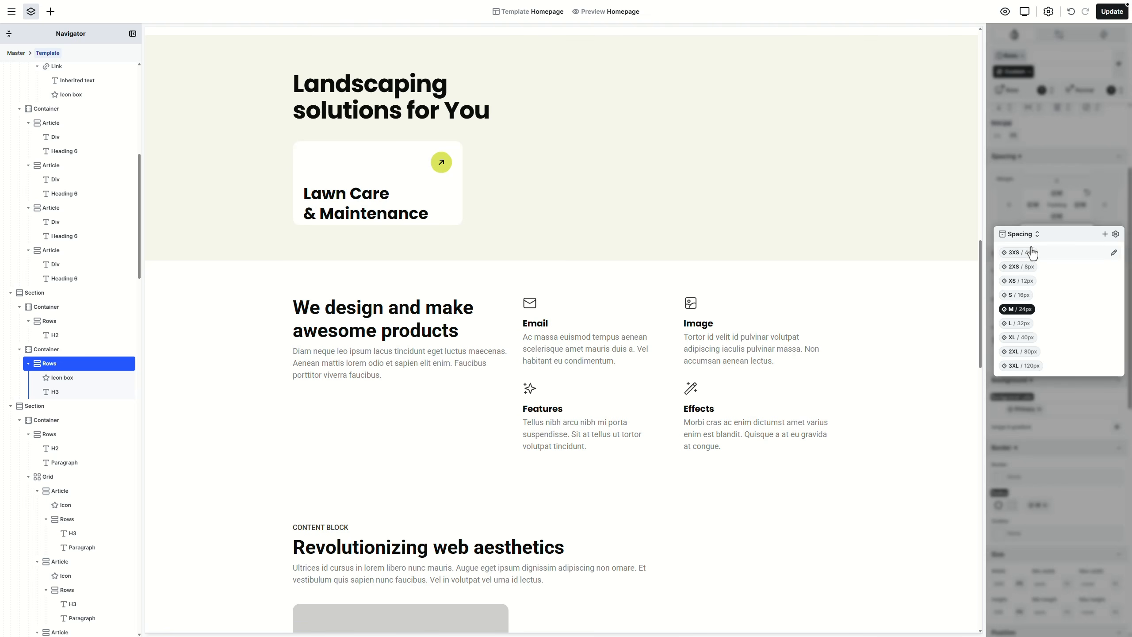
left_click(1026, 325)
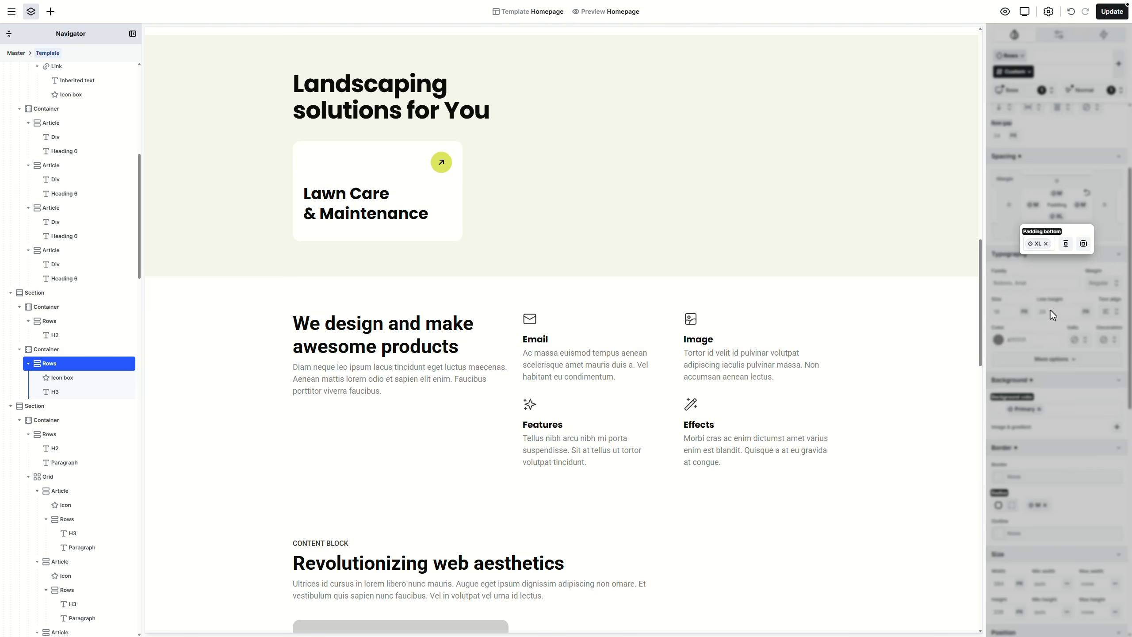
left_click(1084, 244)
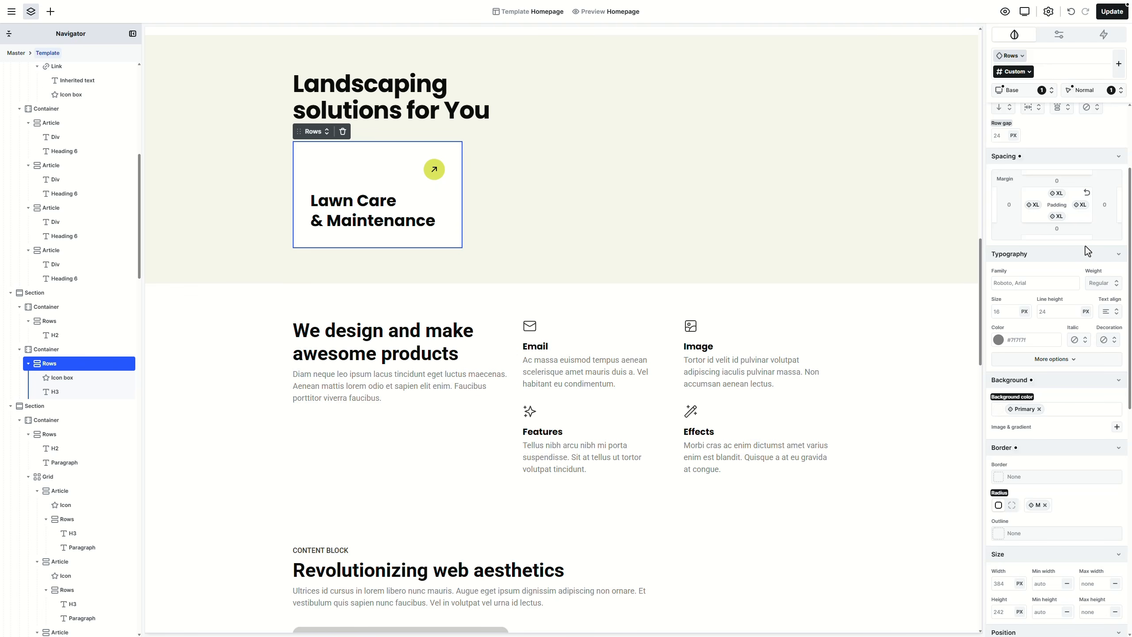
scroll(1068, 404, "down", 10)
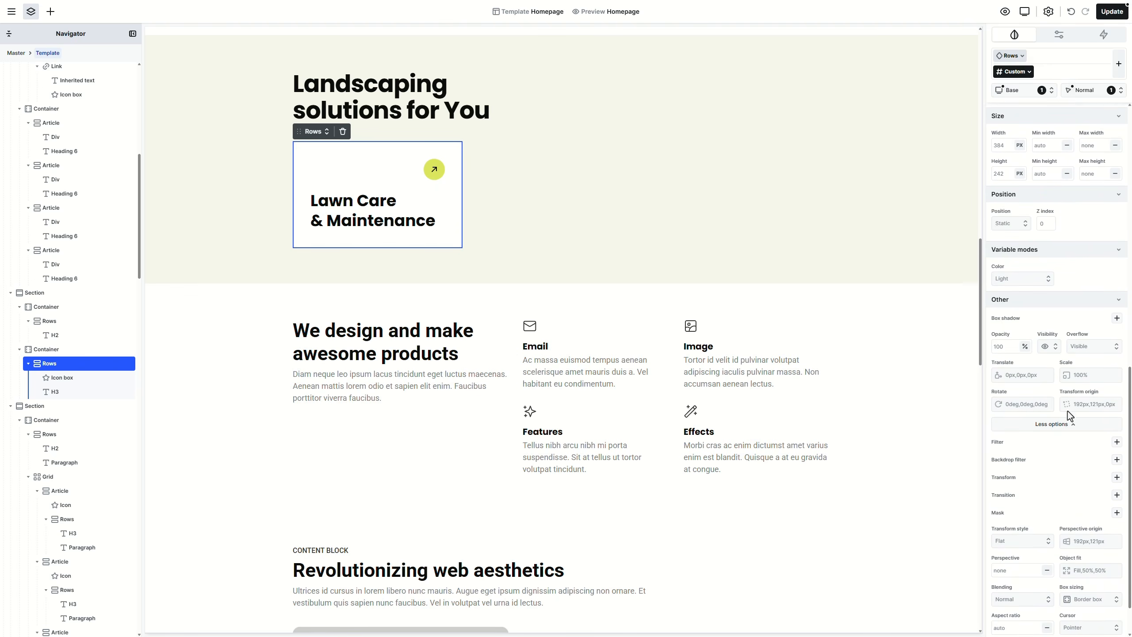
scroll(1070, 416, "down", 2)
left_click(1019, 578)
type("1")
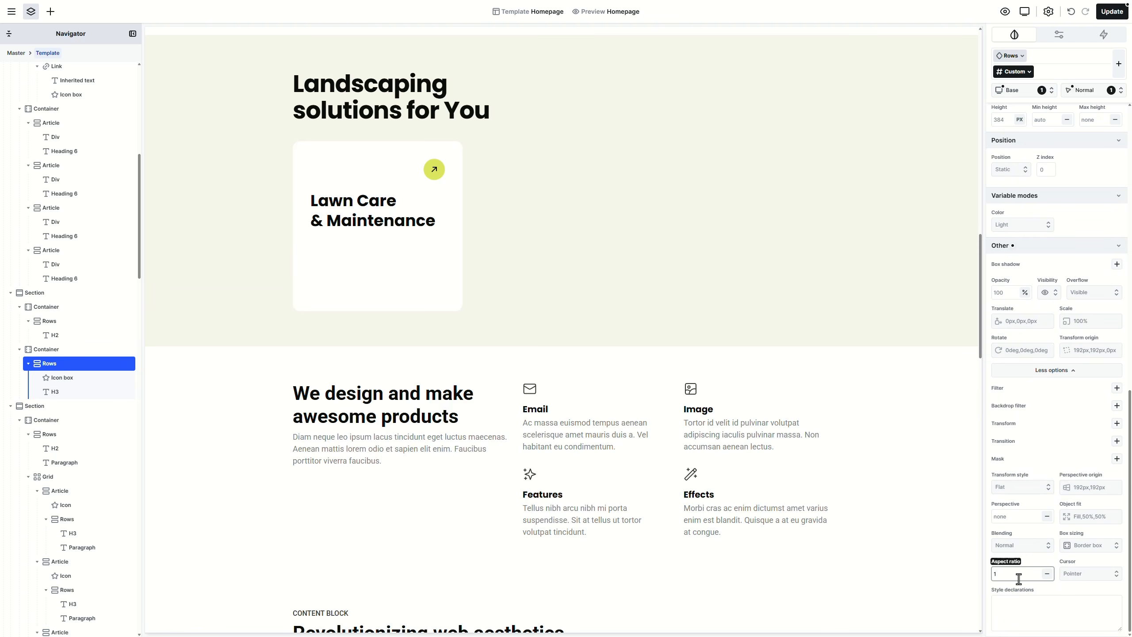
scroll(1026, 567, "up", 15)
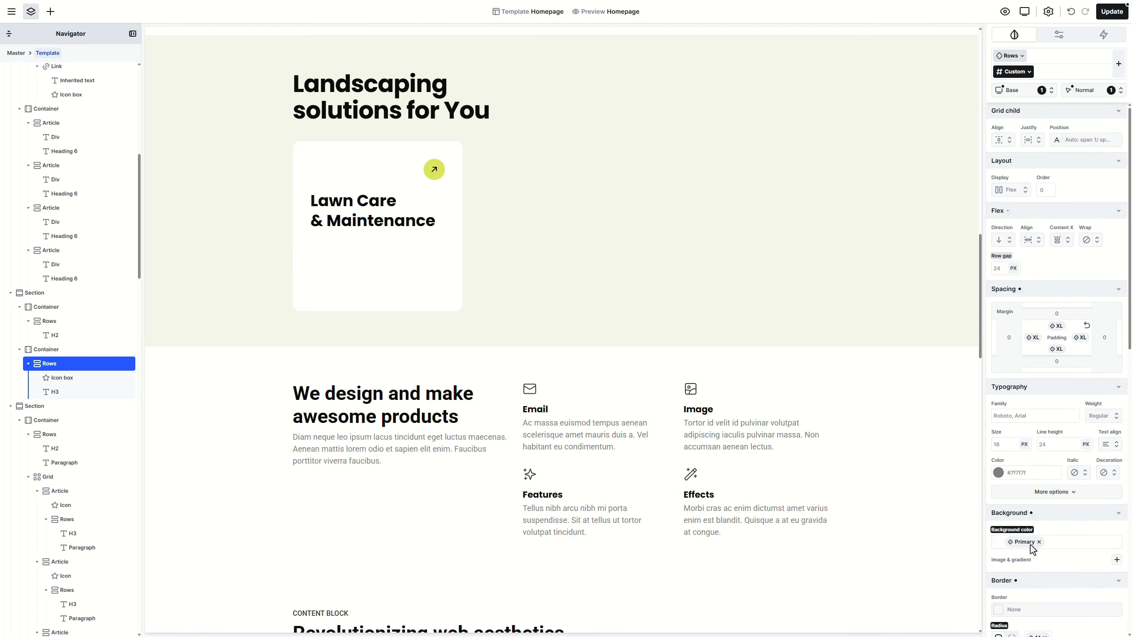
Step: Space the card content between to drop the heading to the bottom, and use 04_home.jpg as background
left_click(1071, 241)
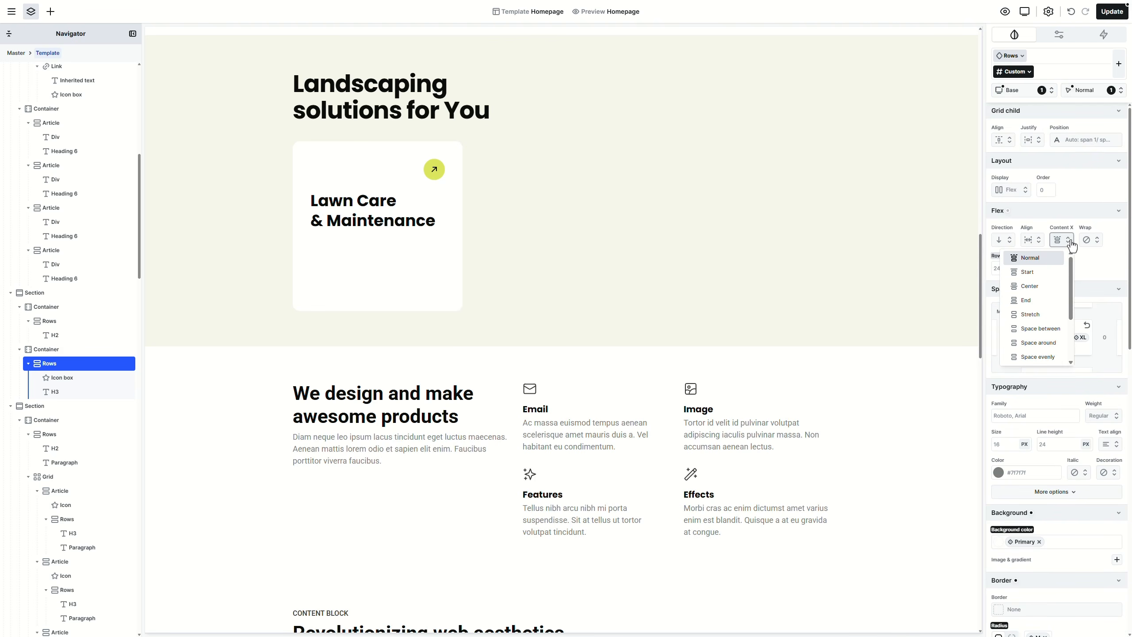
left_click(1051, 331)
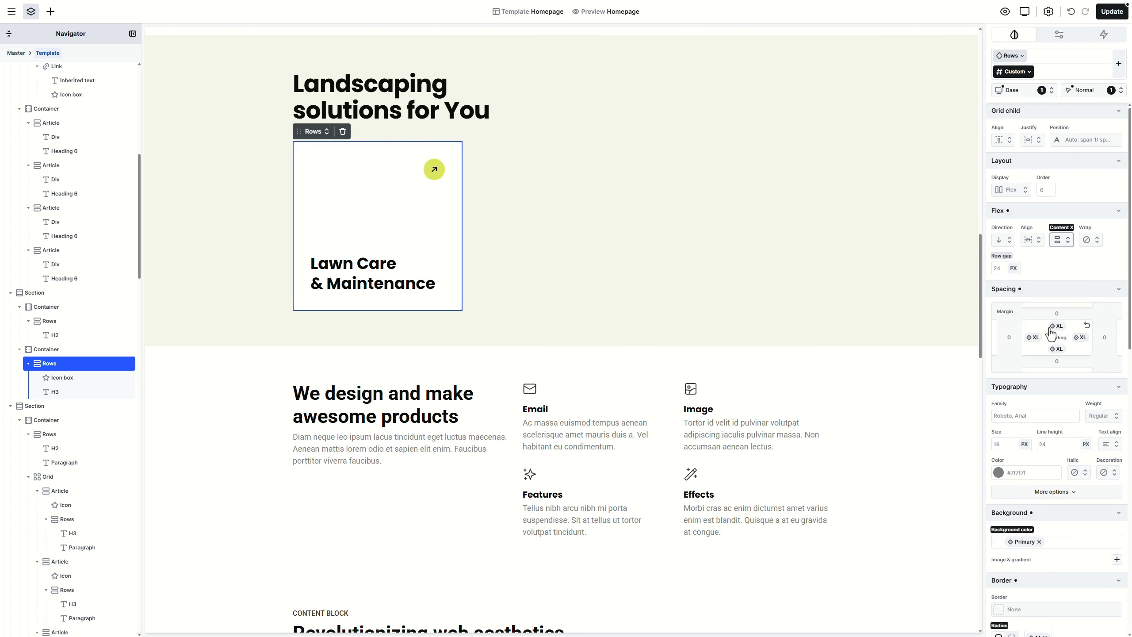
scroll(1052, 333, "down", 4)
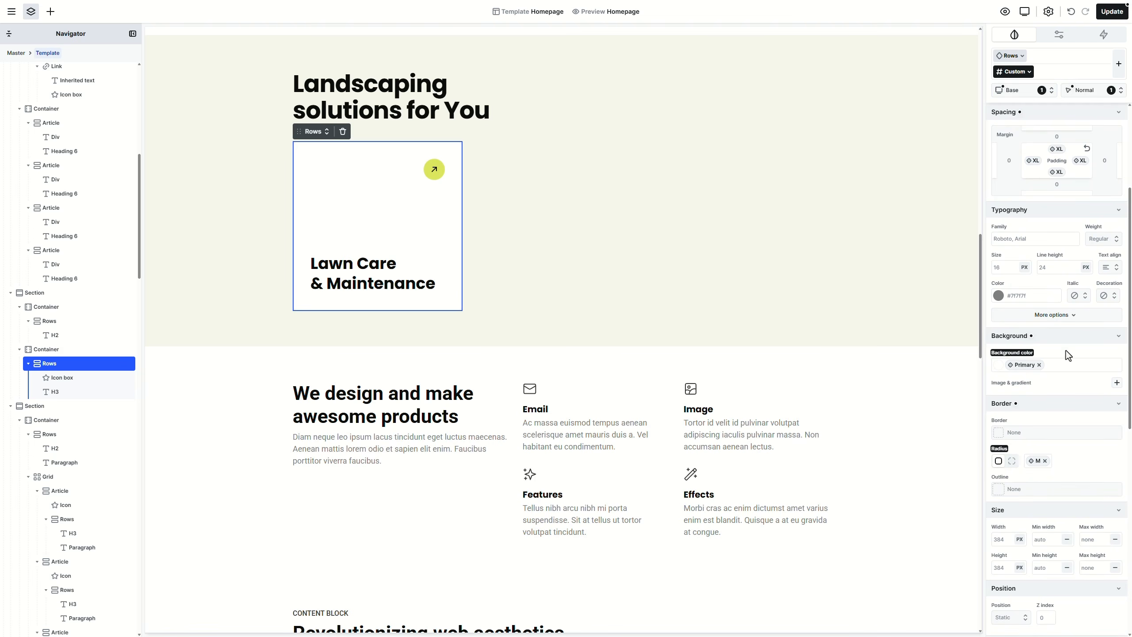
left_click(1117, 385)
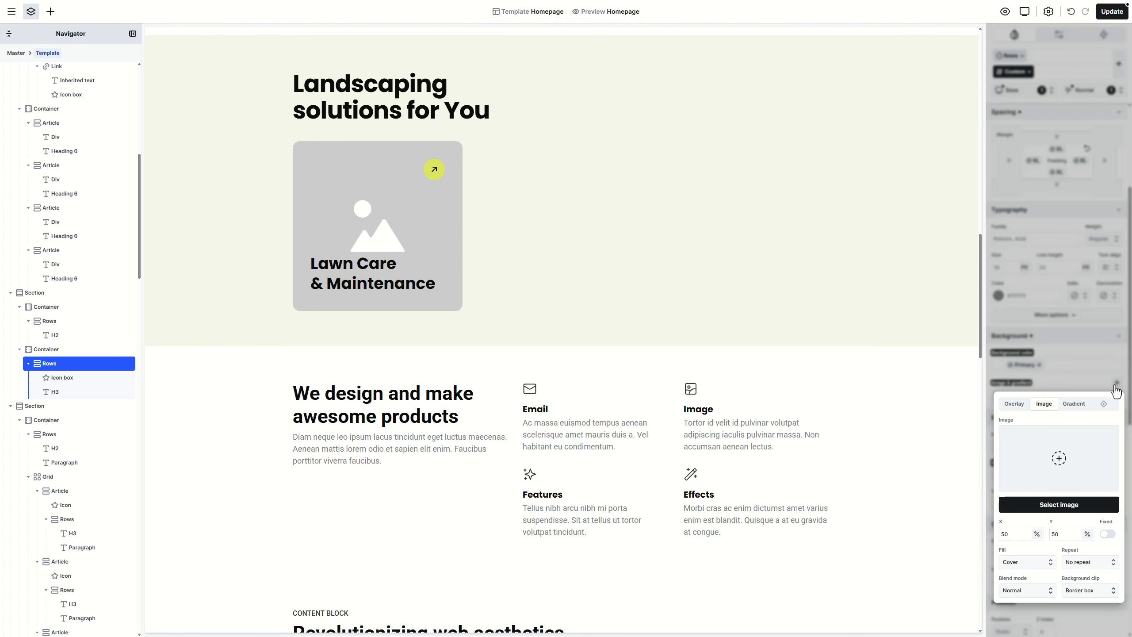
left_click(1066, 506)
left_click(291, 200)
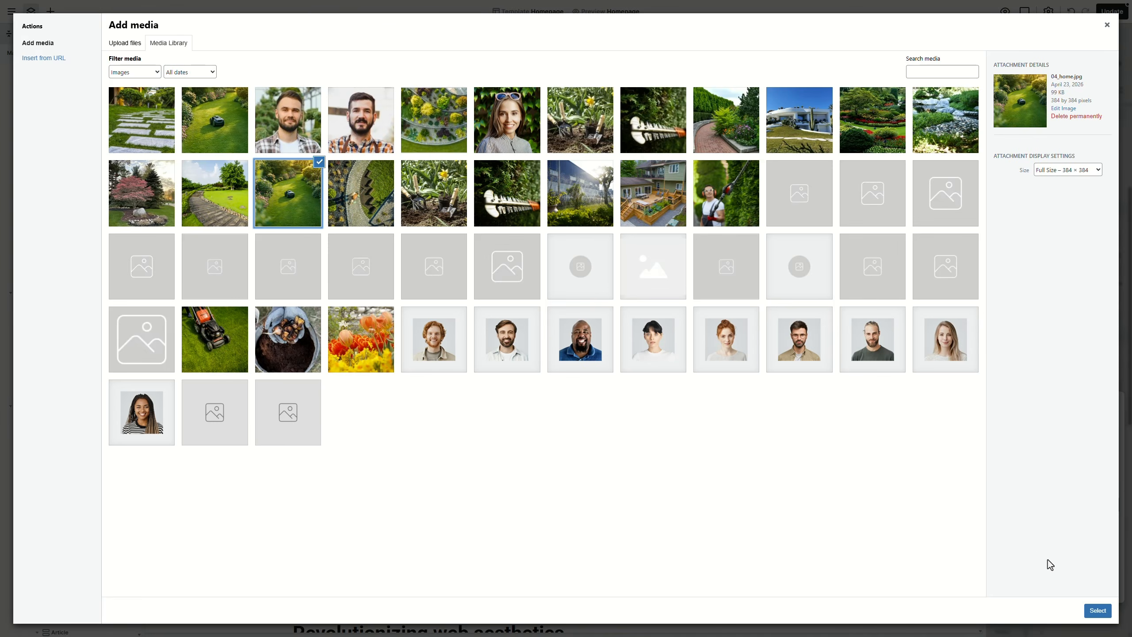
left_click(1097, 611)
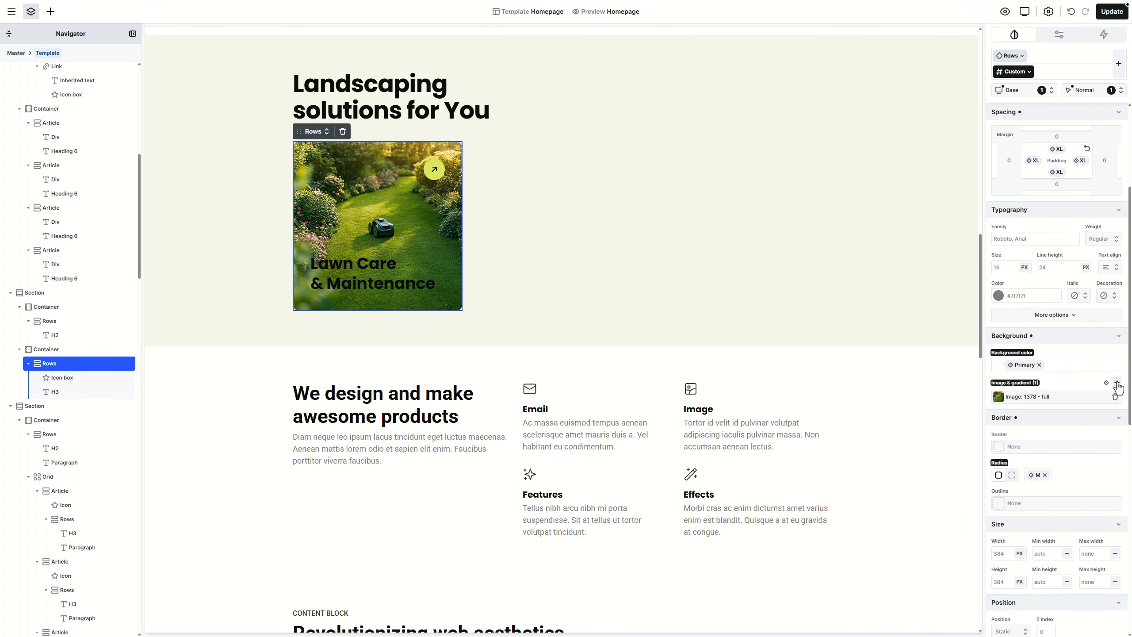
Step: Add a gradient background layer fading from the Secondary colour to transparent
left_click(1117, 383)
left_click(1075, 405)
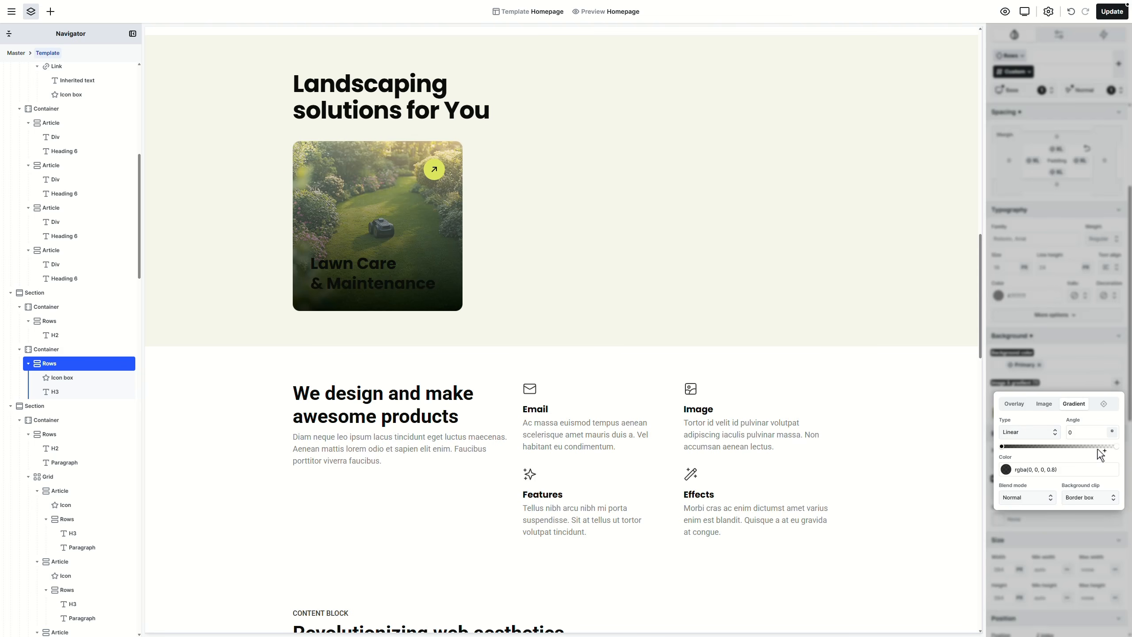
left_click(1115, 460)
left_click(1070, 546)
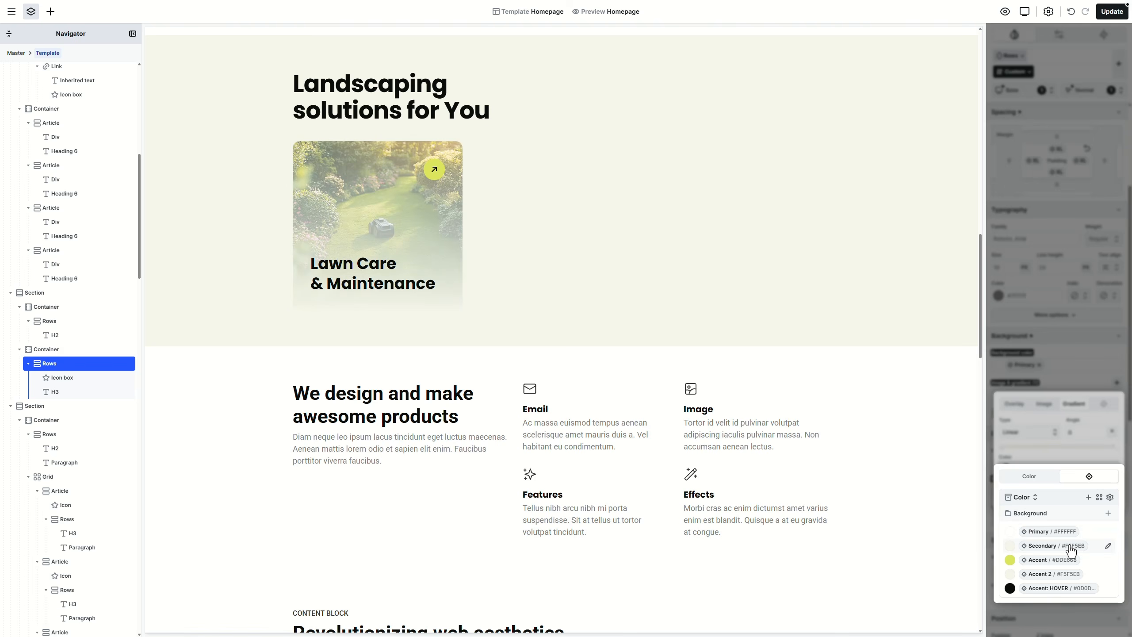
left_click(1113, 455)
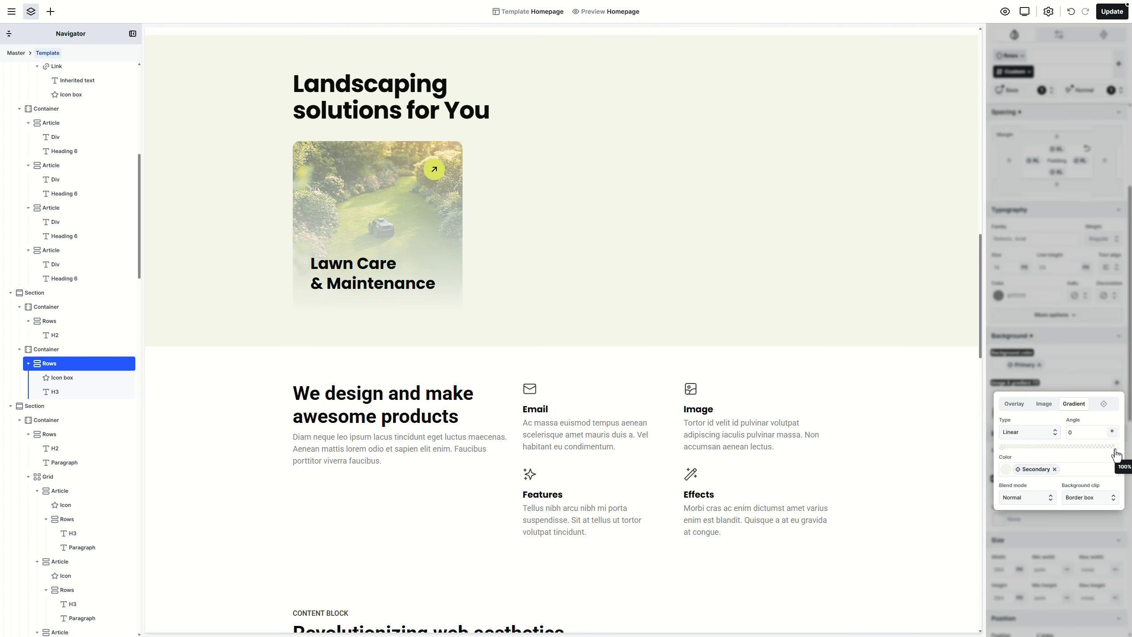
left_click(1118, 448)
triple_click(1094, 470)
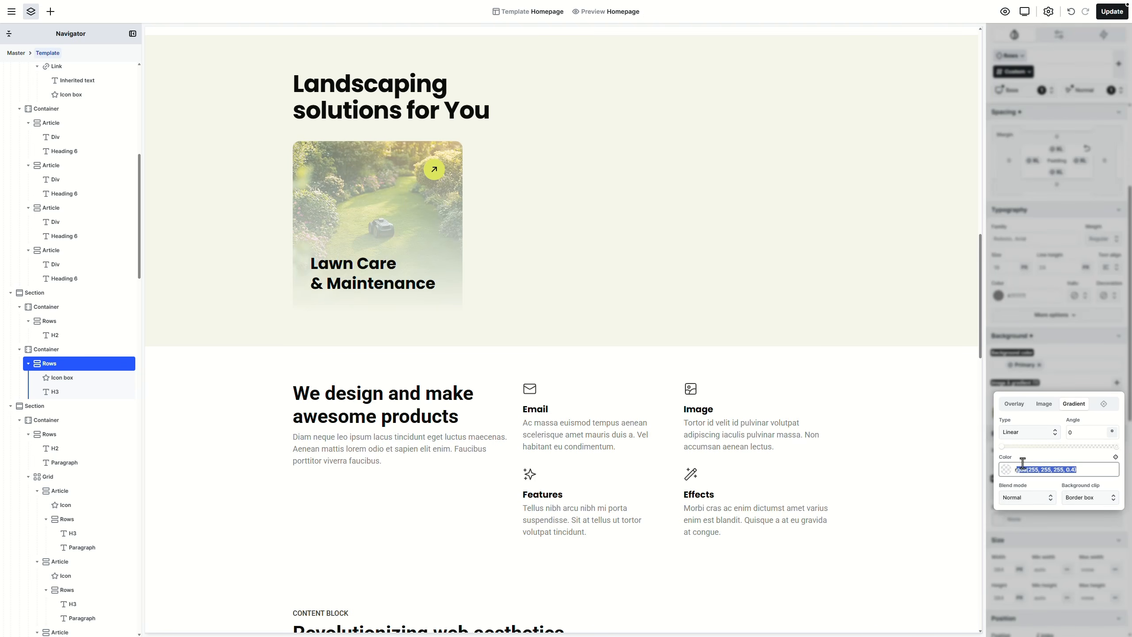
type("transparent")
key("Return")
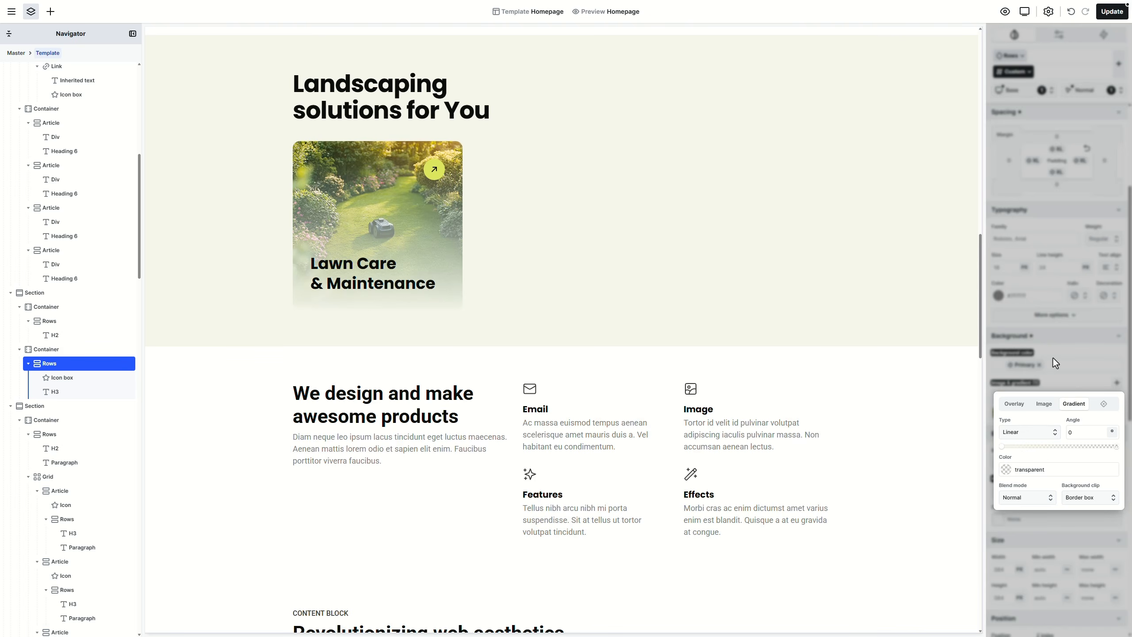
left_click(1053, 358)
Step: Switch the card's colour mode to Dark
scroll(1054, 358, "down", 6)
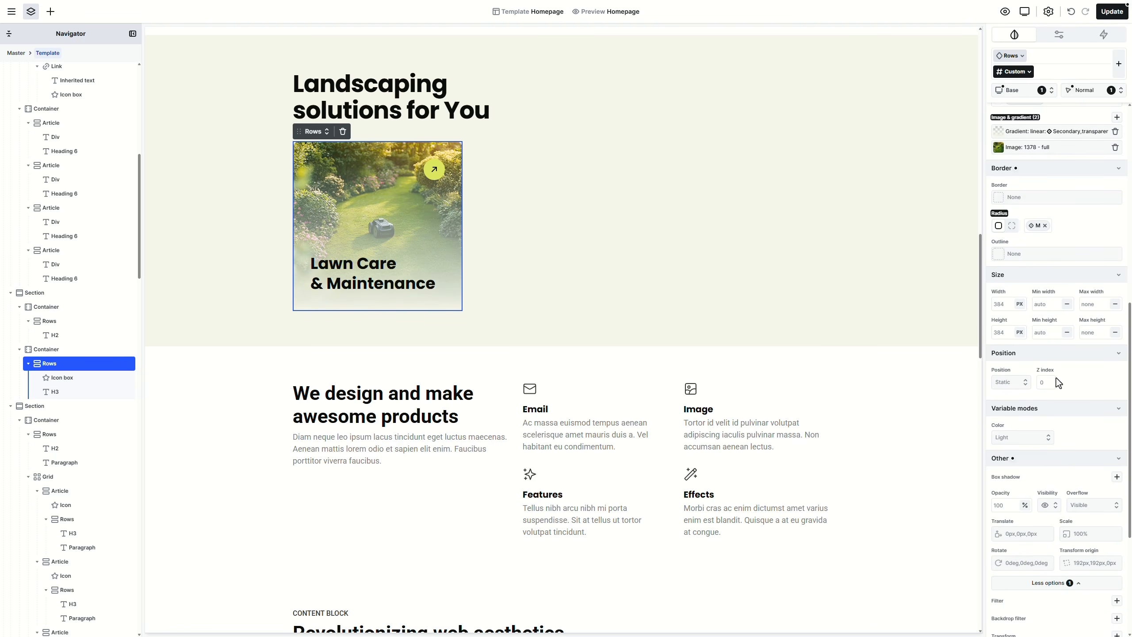
left_click(1041, 439)
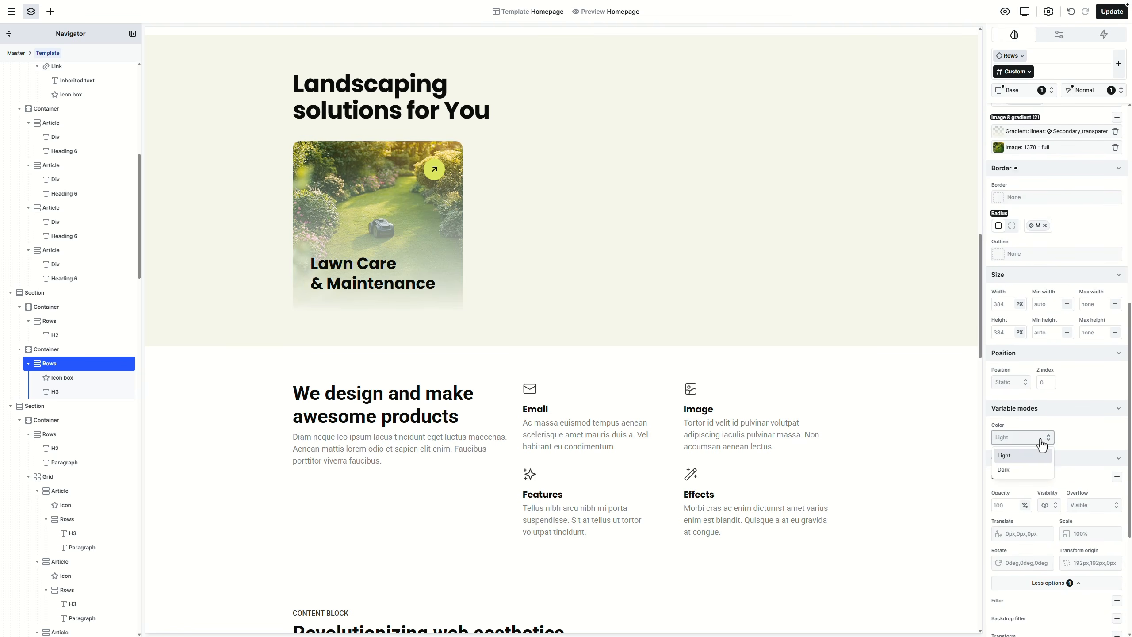
left_click(1036, 471)
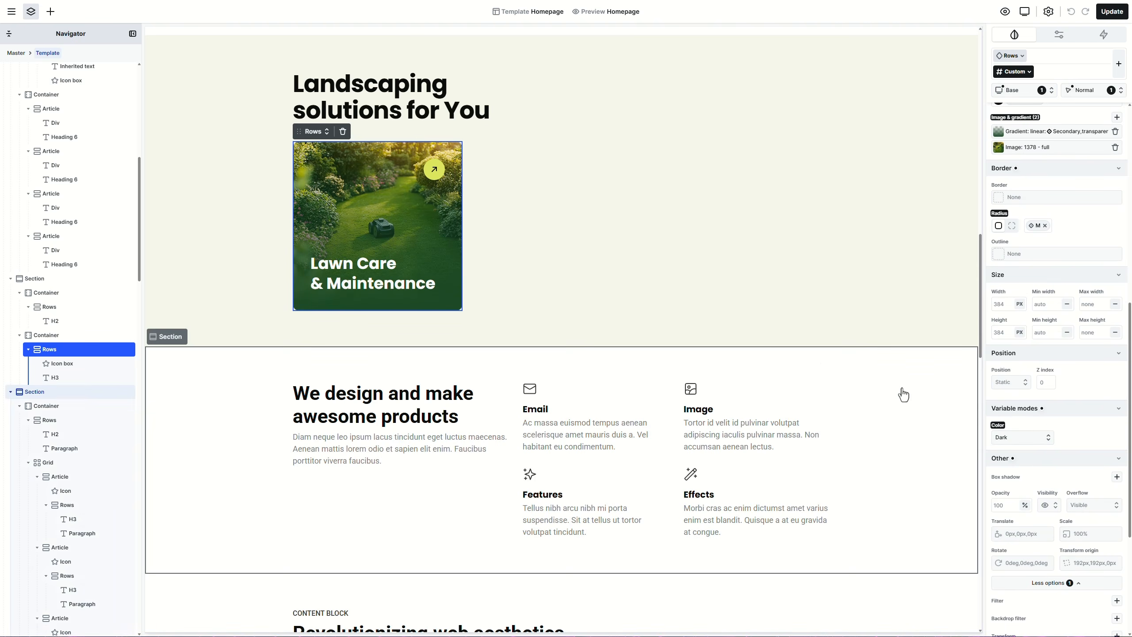
Step: Wrap the Lawn Care card in a link and set its destination URL
right_click(451, 241)
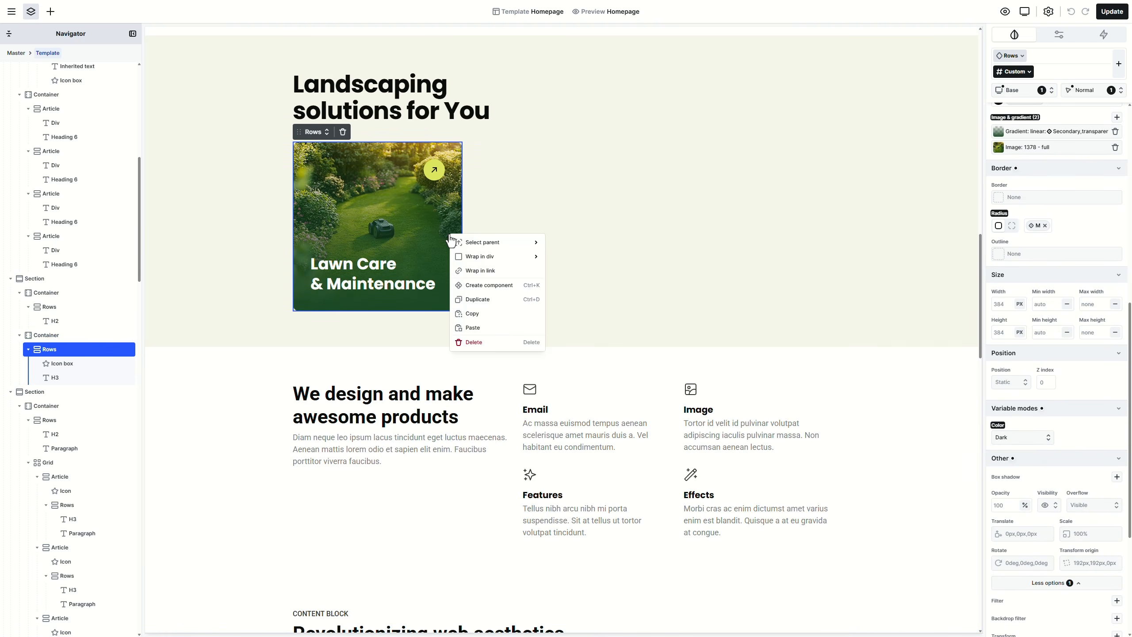
left_click(475, 270)
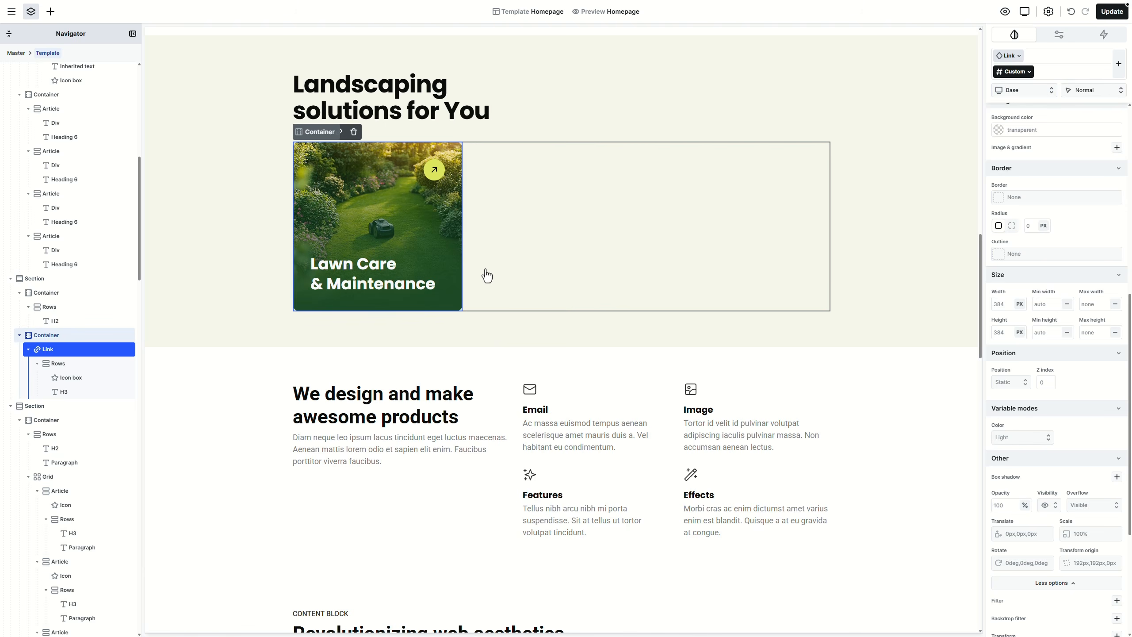
left_click(339, 132)
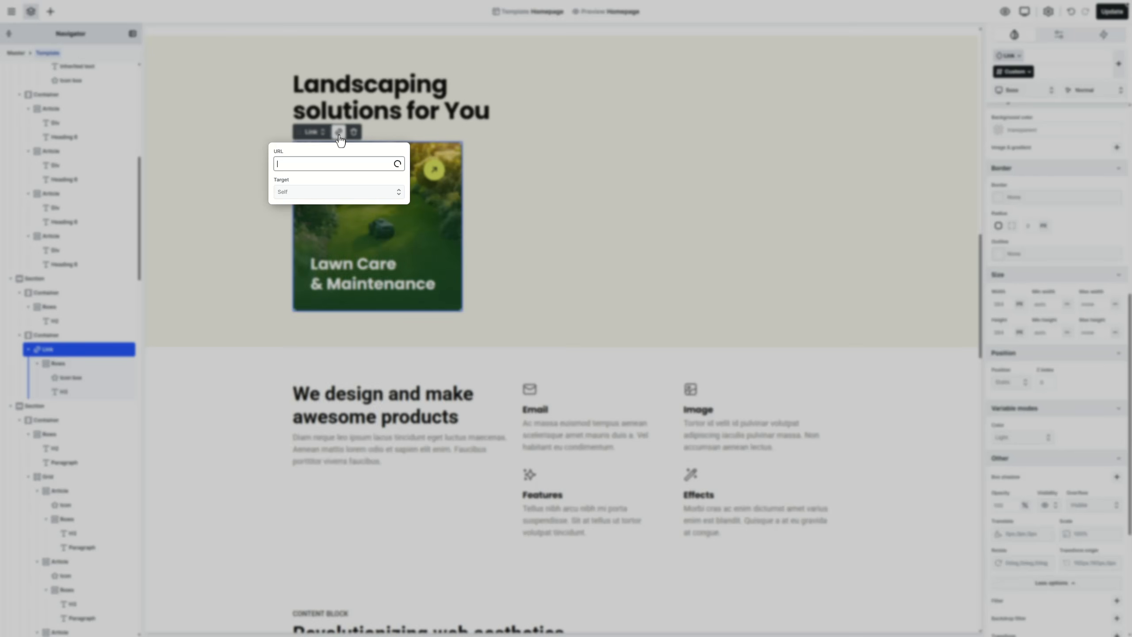
left_click(339, 134)
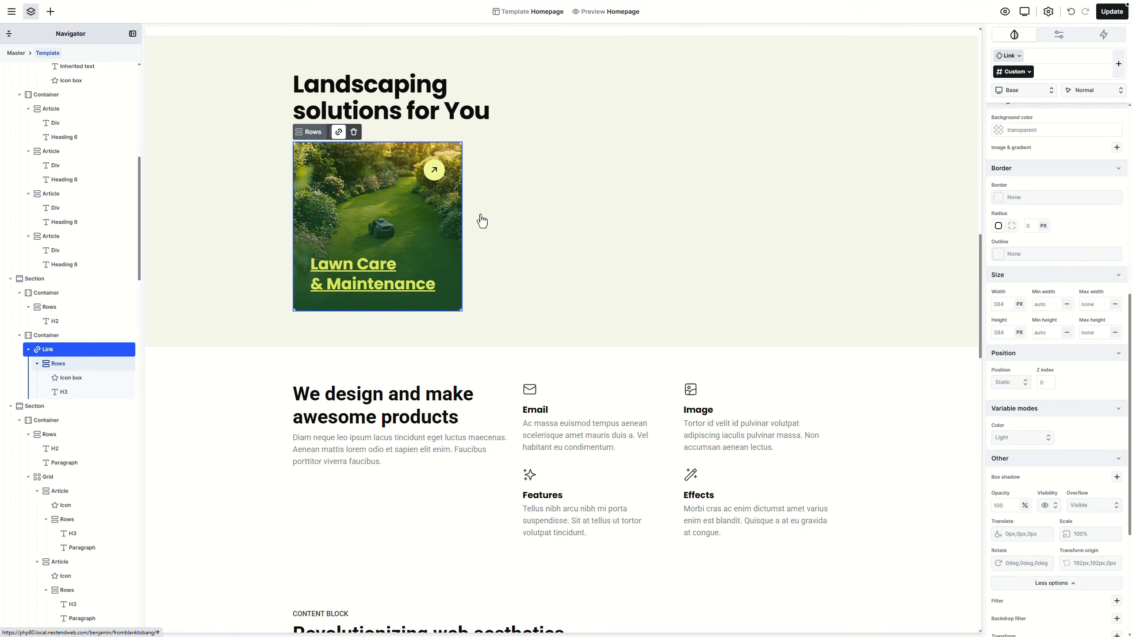
Step: Give the link's hover-when-link state Accent text colour and no text decoration
scroll(1081, 326, "up", 4)
scroll(1081, 327, "up", 3)
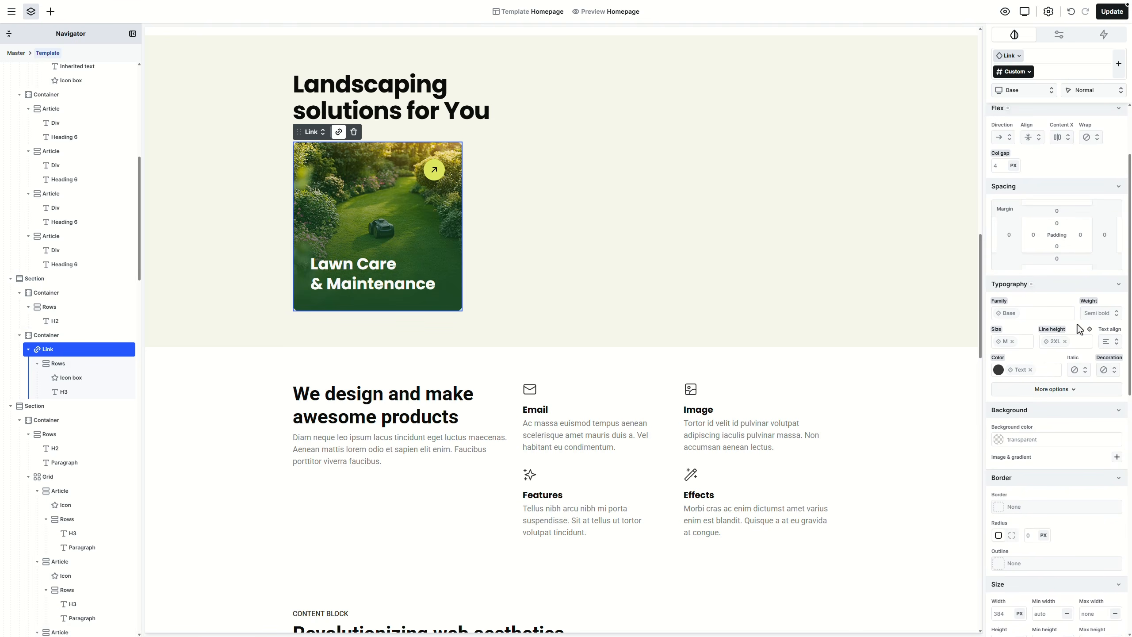
left_click(1088, 91)
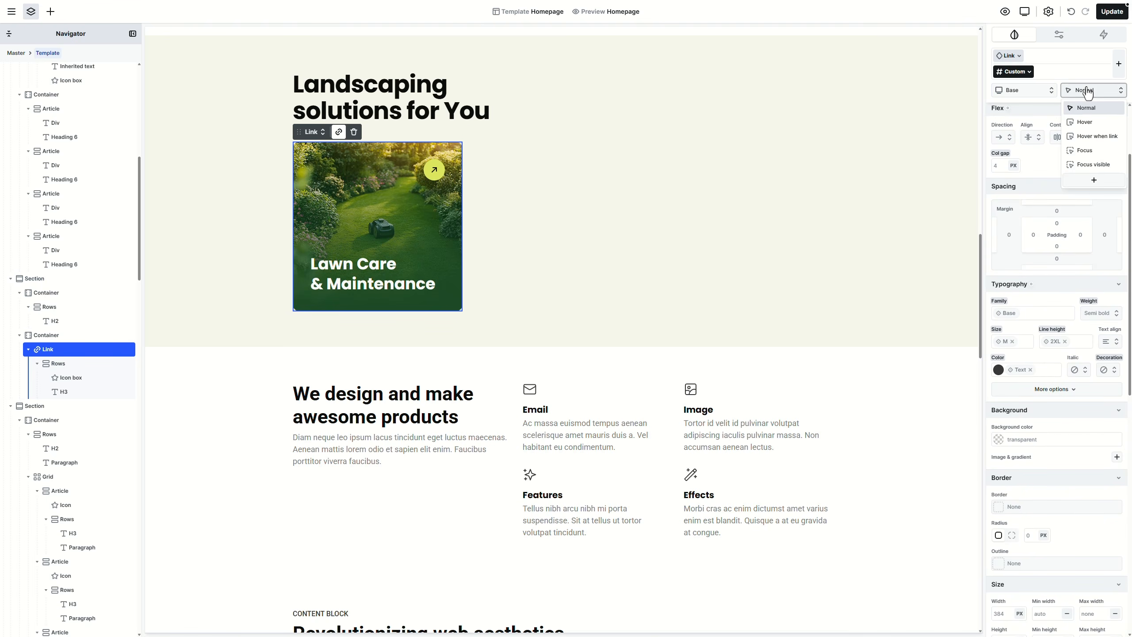
left_click(1106, 139)
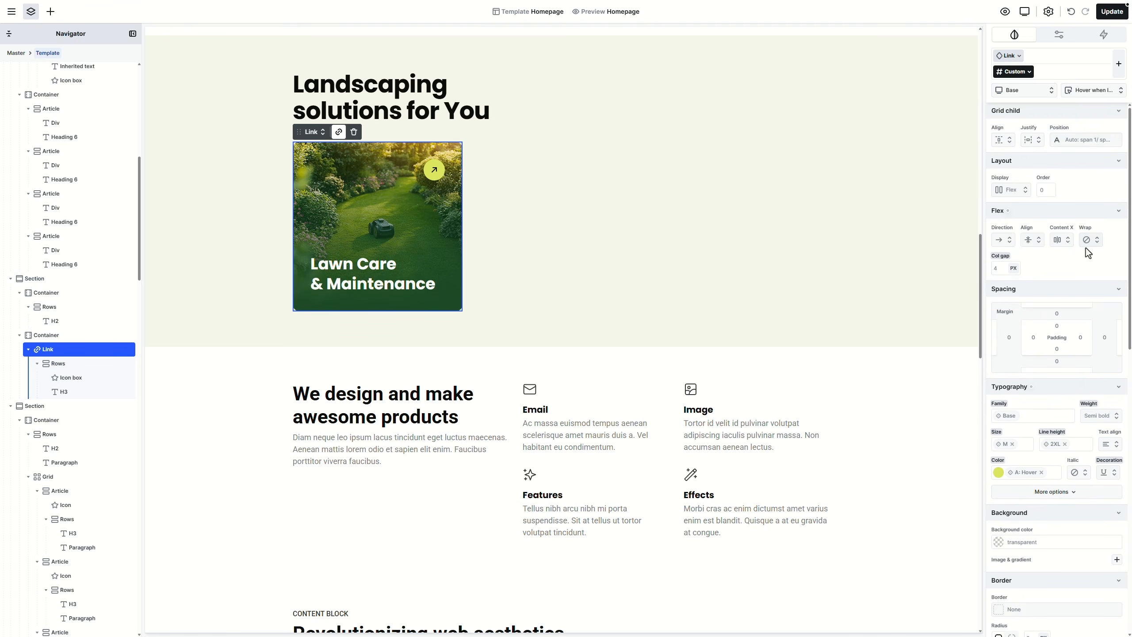
scroll(1087, 324, "down", 2)
left_click(1031, 386)
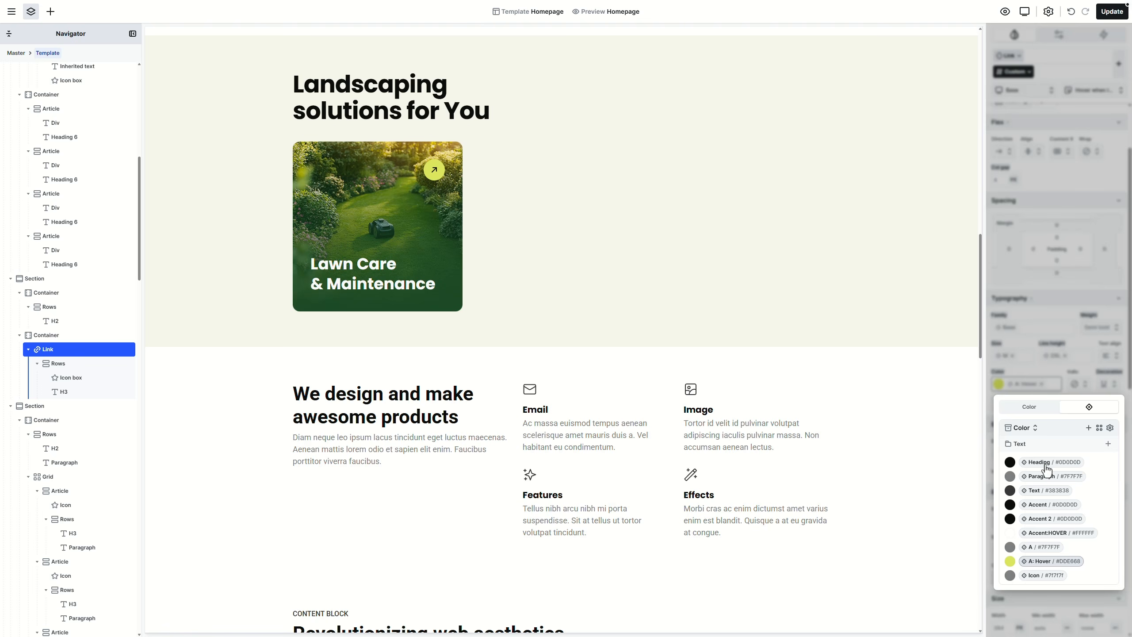
left_click(1050, 506)
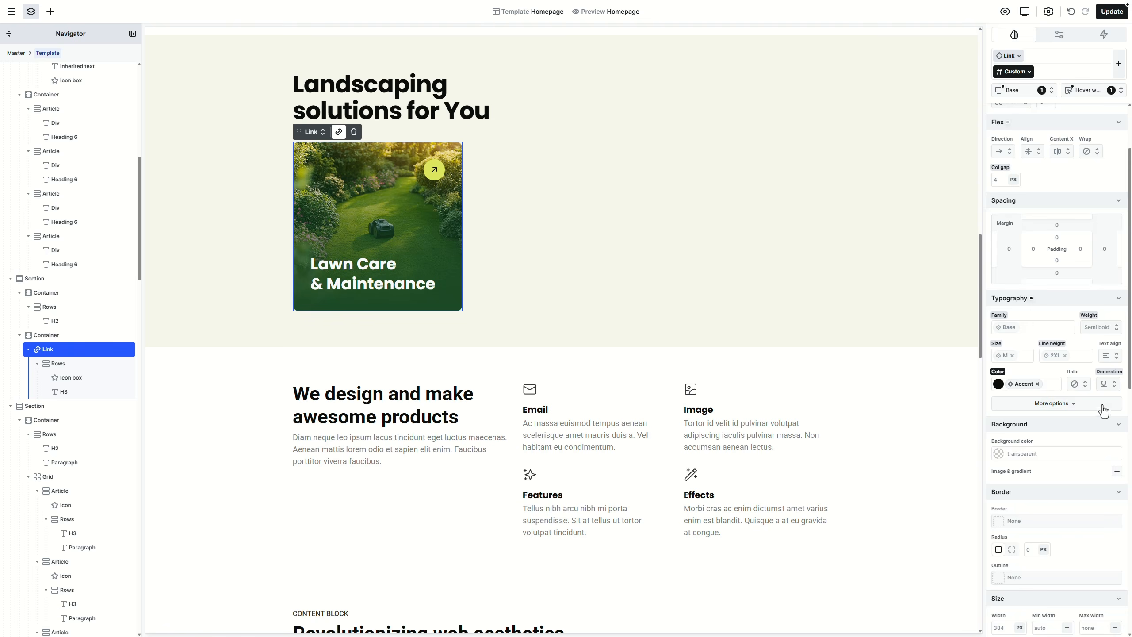
left_click(1108, 384)
left_click(1108, 403)
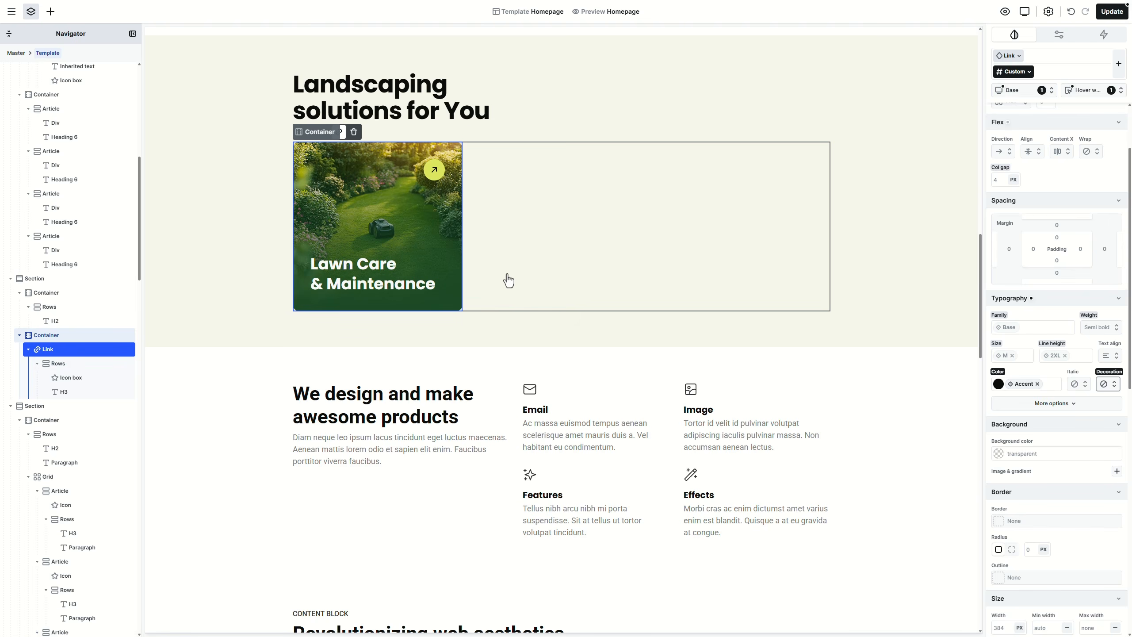
Step: Clear the heading's A: Hover colour in the hover-on-link state so it inherits from the link
left_click(384, 285)
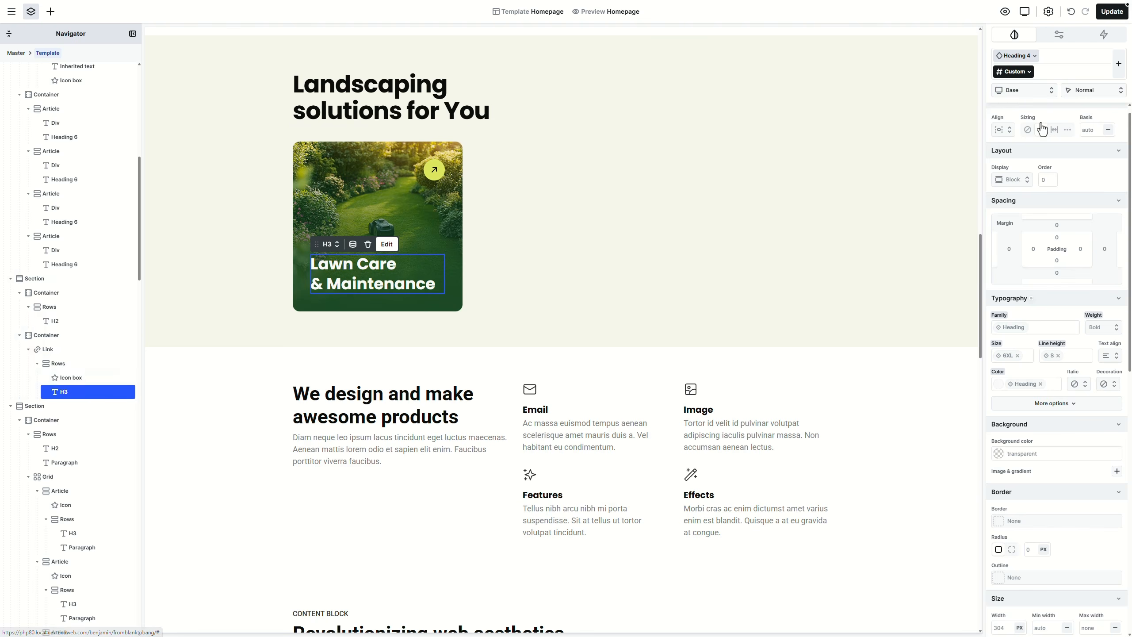
left_click(1101, 91)
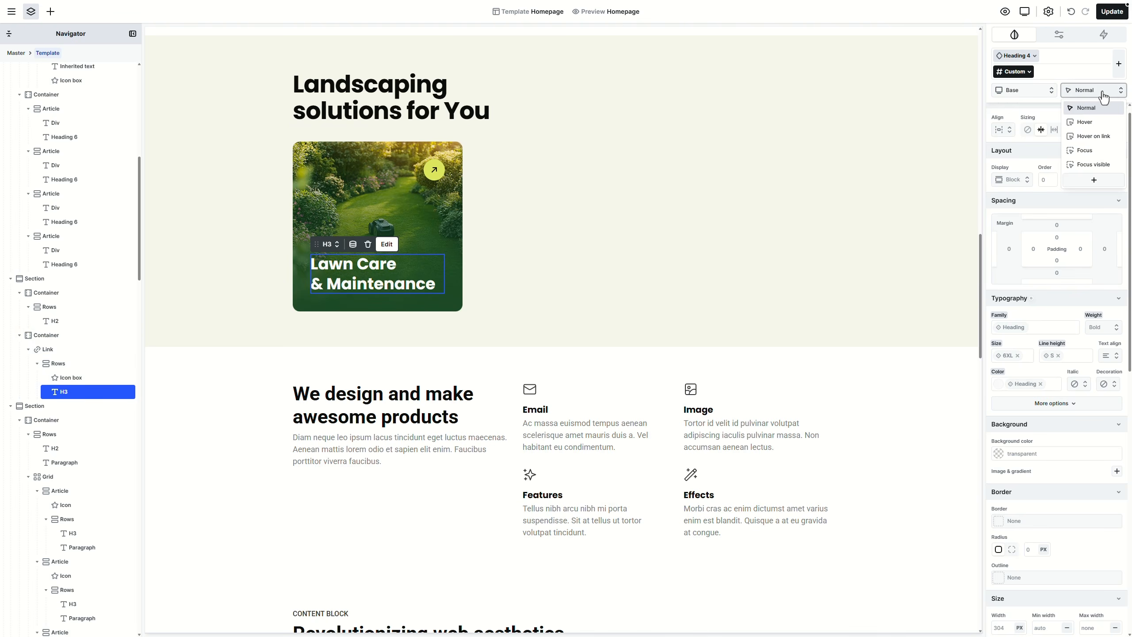
left_click(1110, 136)
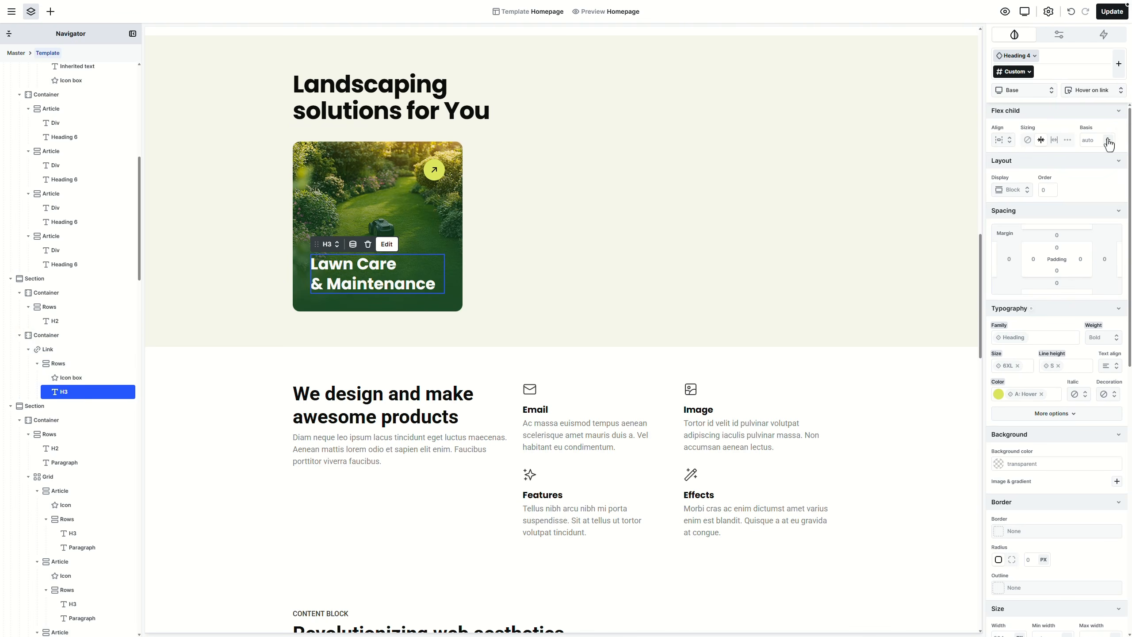
left_click(1041, 394)
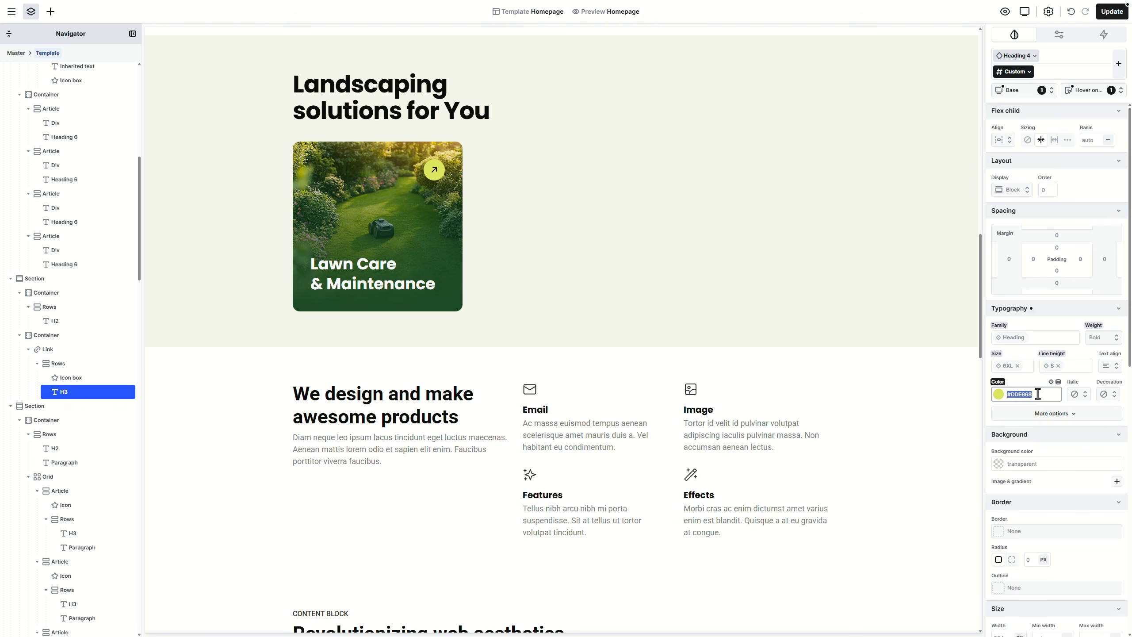
key("BackSpace")
key("Return")
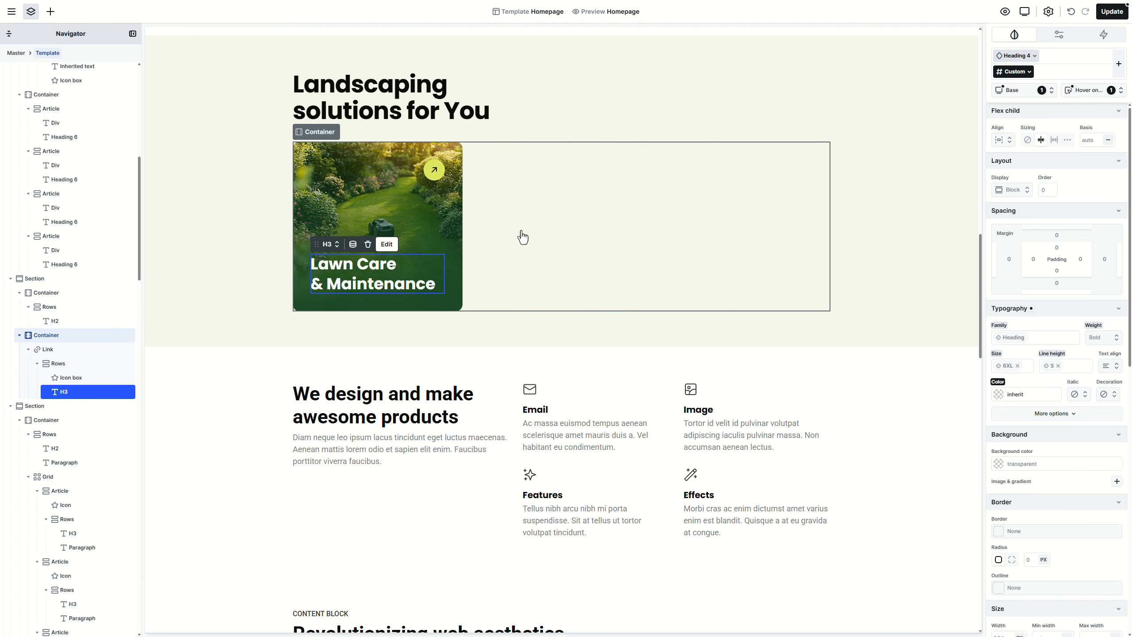
Step: Set the yellow arrow icon box's colour mode to Light
left_click(433, 178)
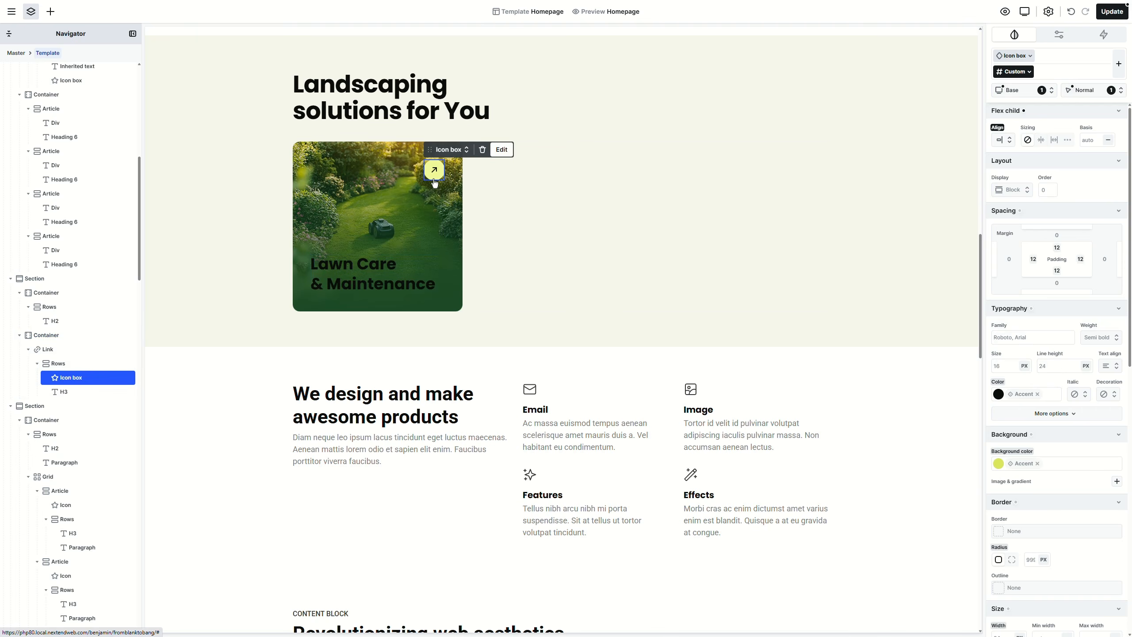
scroll(1043, 392, "down", 8)
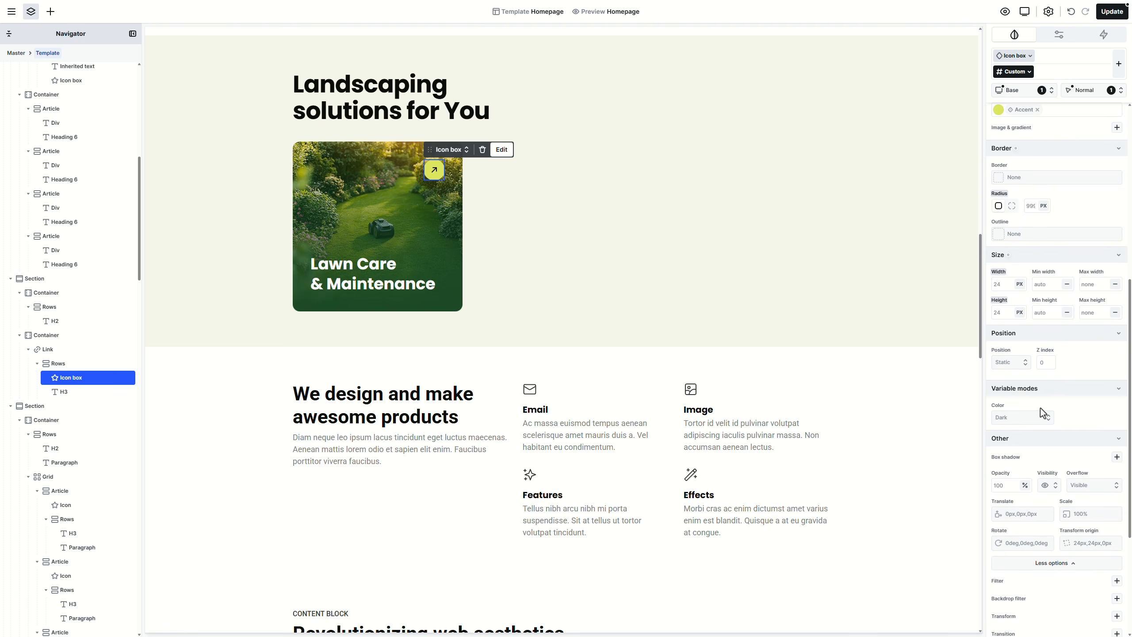
left_click(1041, 413)
left_click(1030, 441)
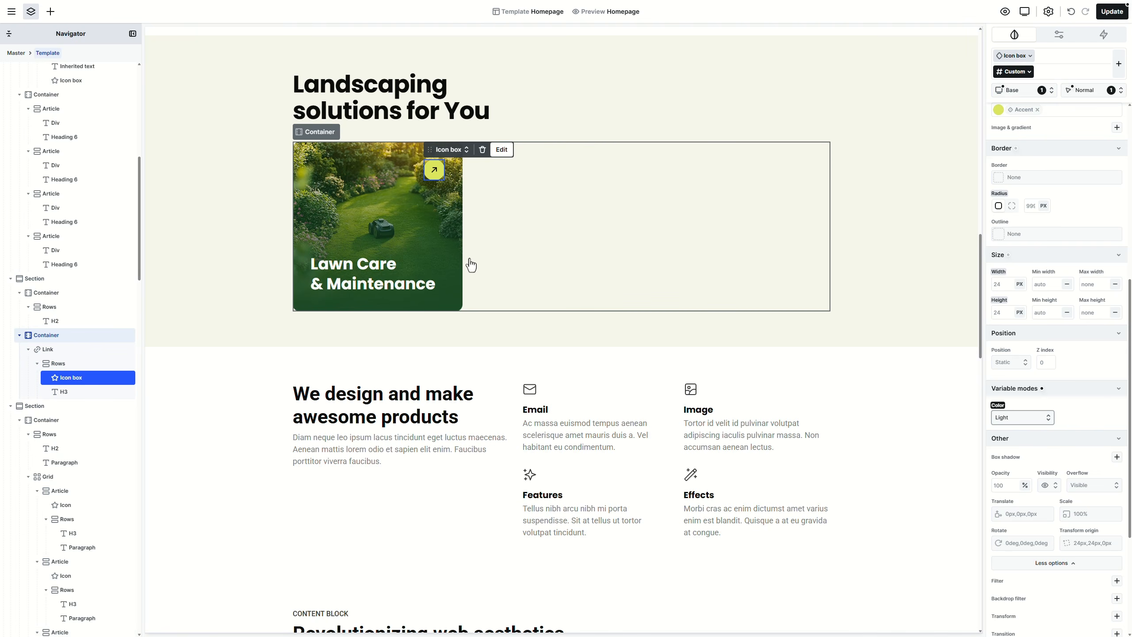
left_click(85, 365)
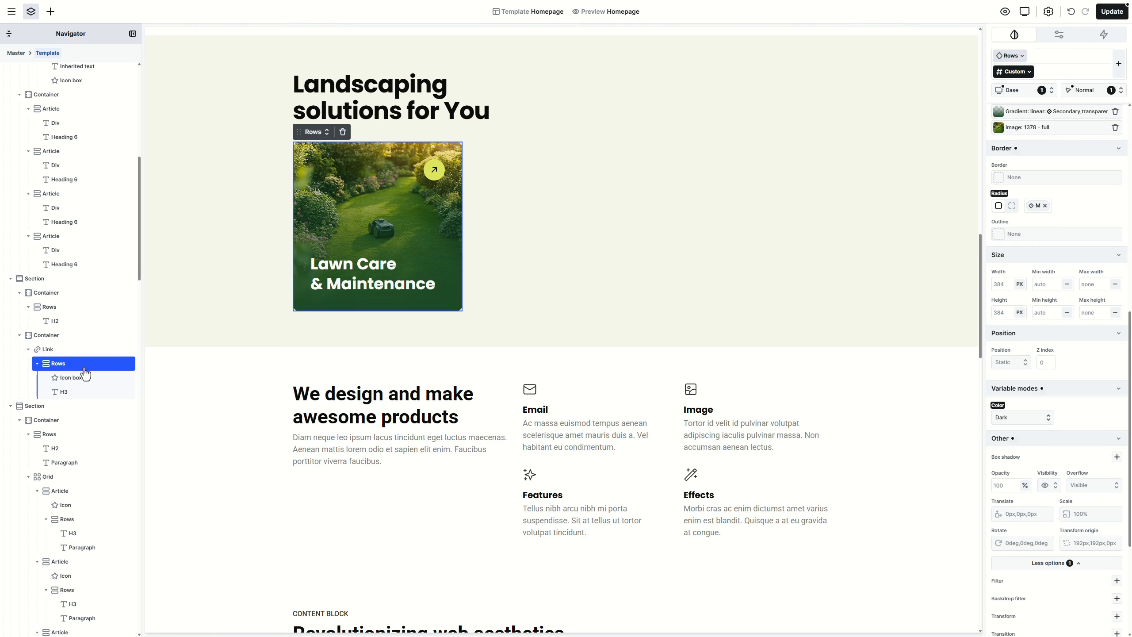
Step: Insert a new Div into the card with an Accent background colour
left_click(51, 12)
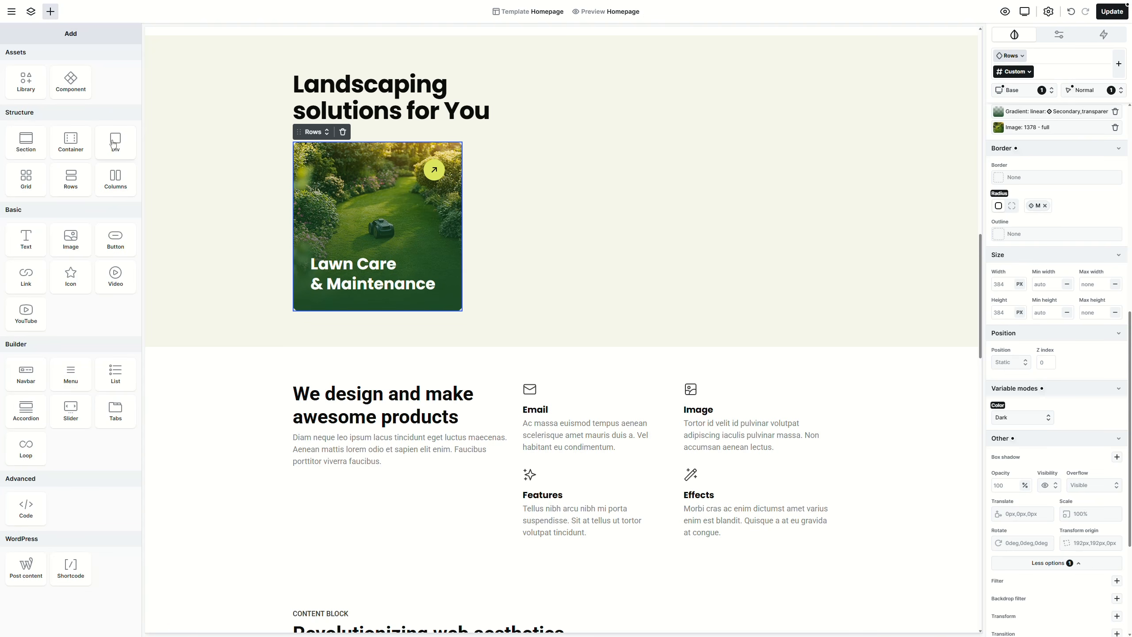
left_click(113, 146)
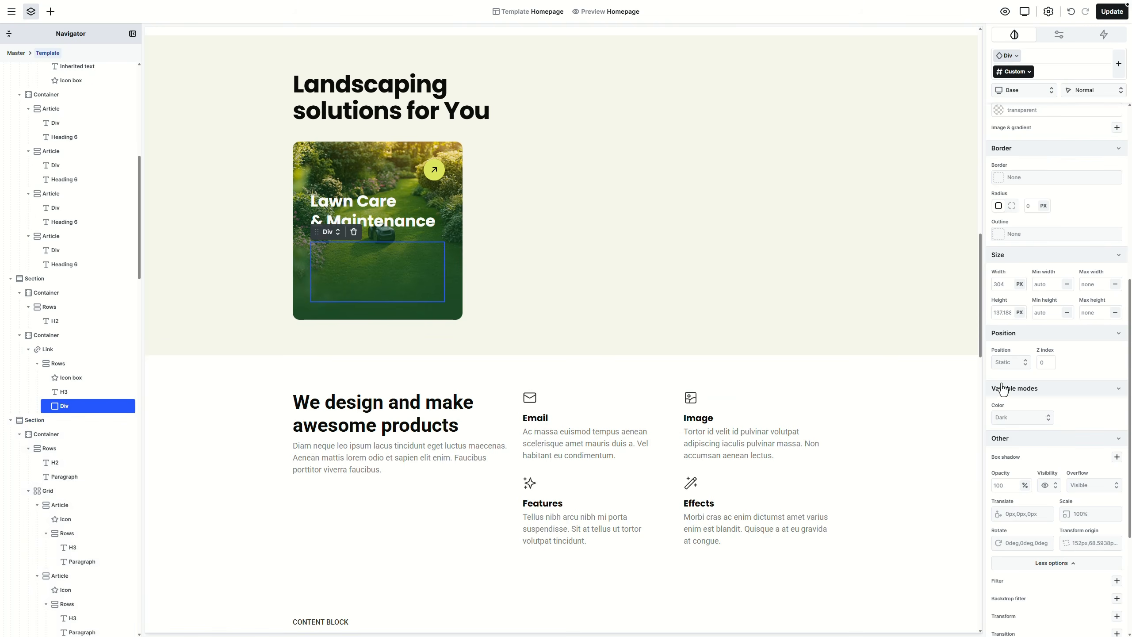
scroll(1016, 374, "up", 5)
left_click(1110, 329)
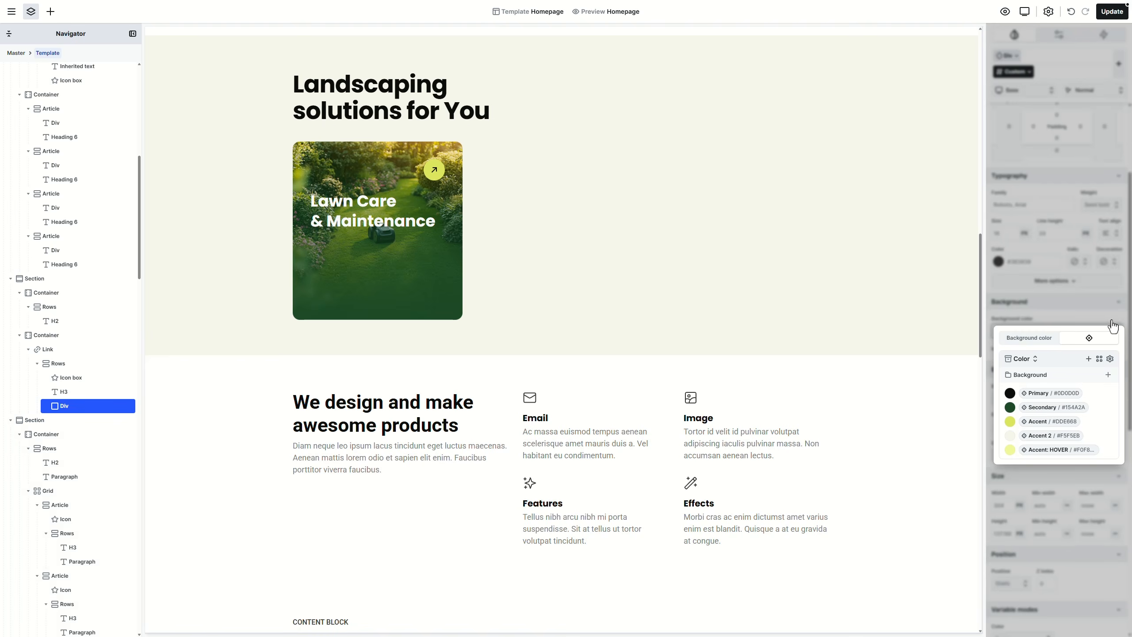
left_click(1062, 422)
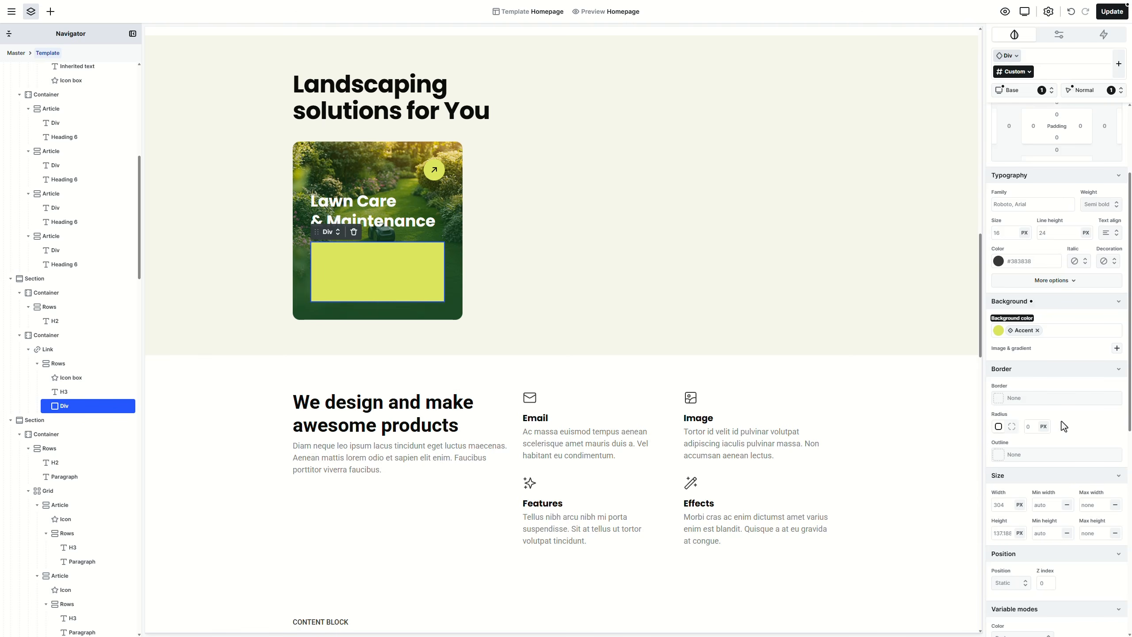
Step: Position the Div absolutely with top, right, bottom and left offsets of 0
scroll(1061, 421, "down", 5)
scroll(1061, 421, "down", 1)
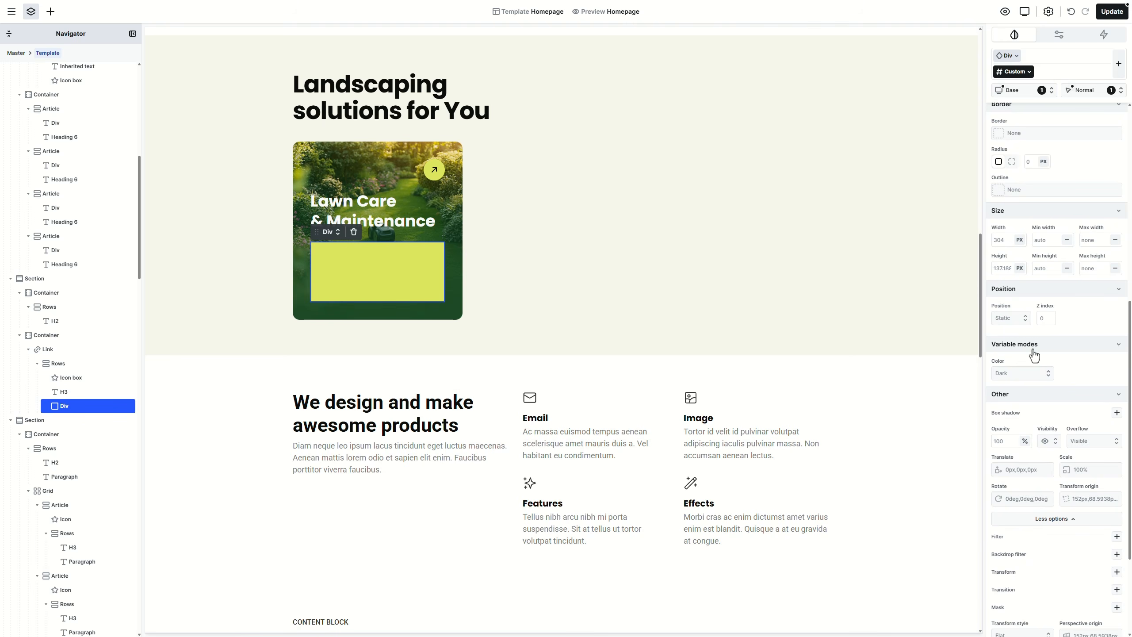
left_click(1026, 322)
left_click(1009, 364)
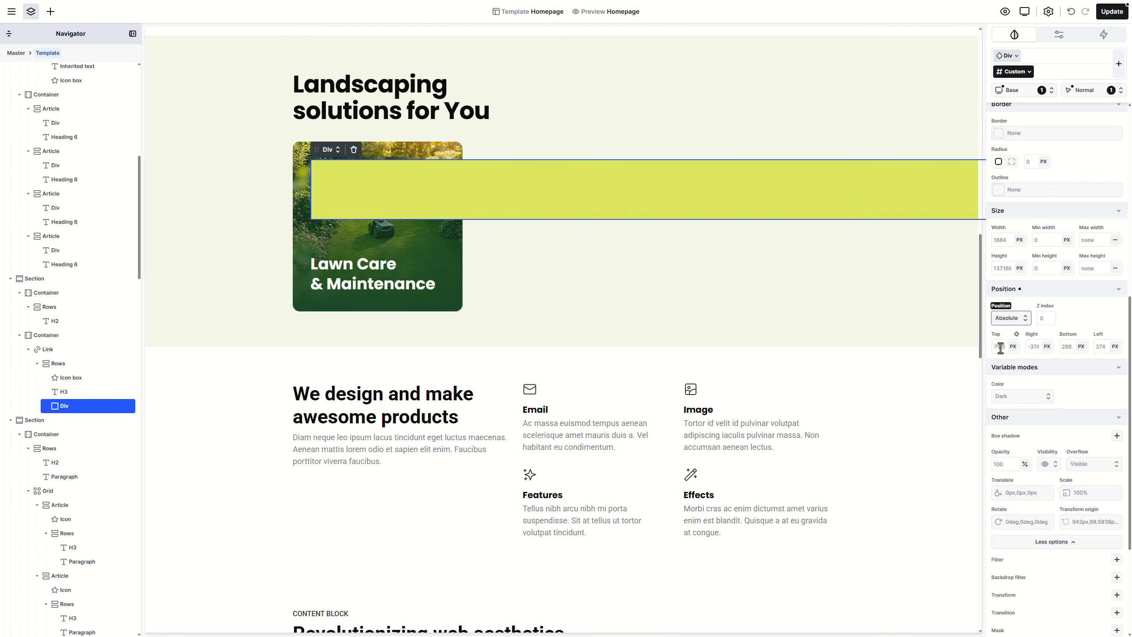
left_click(1001, 347)
type("0")
left_click(1033, 347)
type("0")
left_click(1067, 347)
type("0")
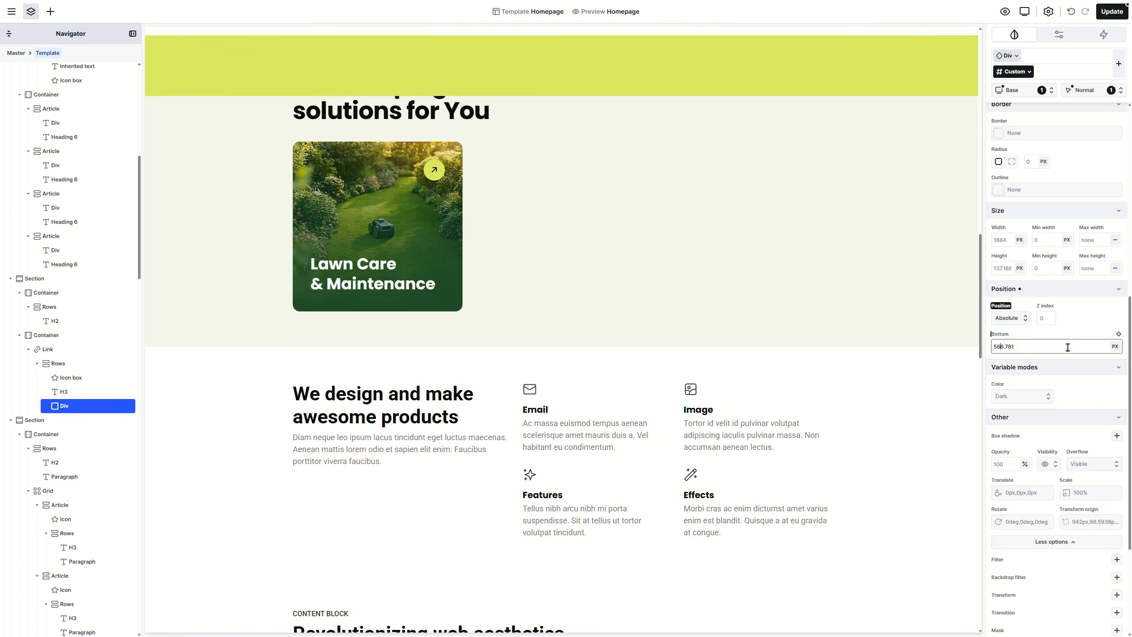
left_click(1098, 347)
type("0")
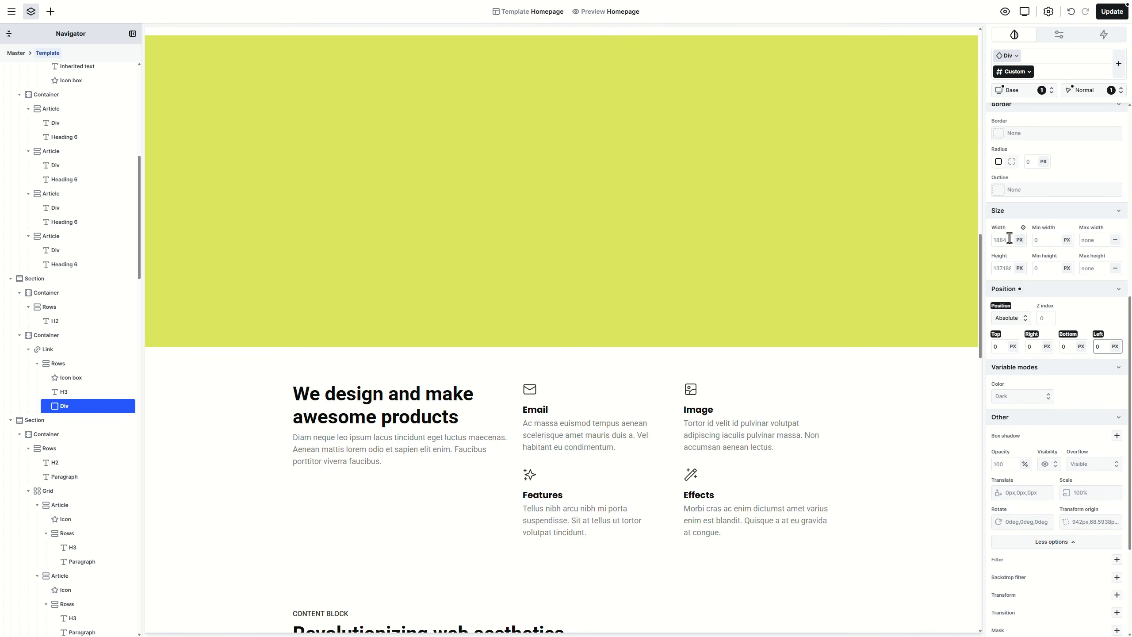
Step: Give the overlay Div 100% width and 100% height
left_click(1007, 240)
type("100%")
left_click(1004, 268)
type("100%")
left_click(1078, 312)
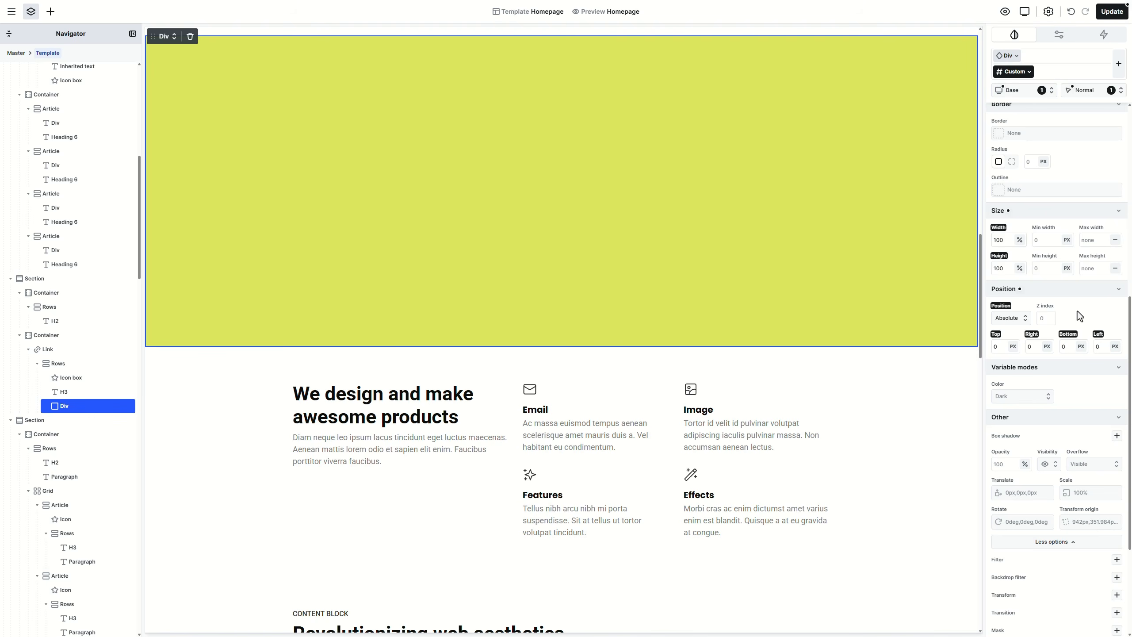
left_click(81, 370)
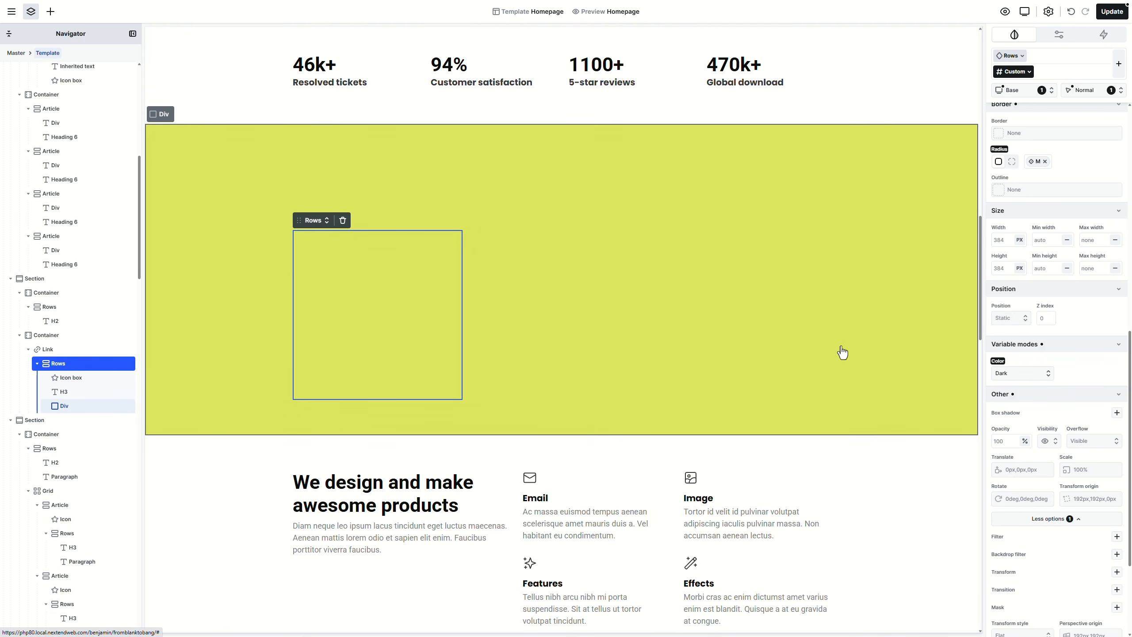
Step: Make the card's Rows container relatively positioned with overflow hidden
left_click(1021, 318)
left_click(1021, 355)
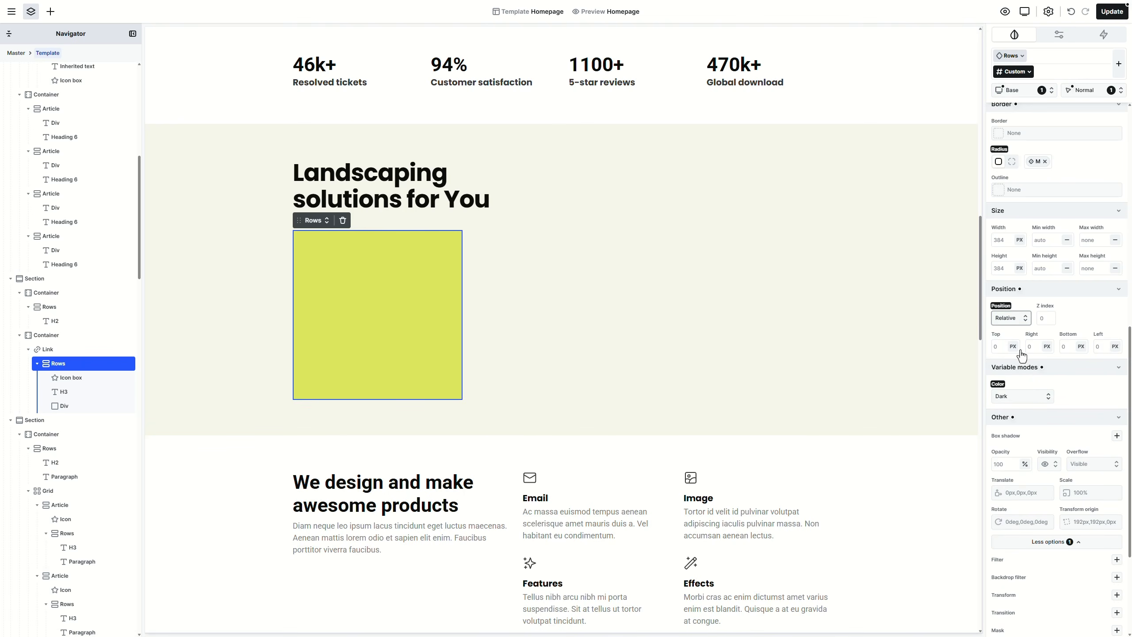
left_click(1096, 467)
left_click(1087, 496)
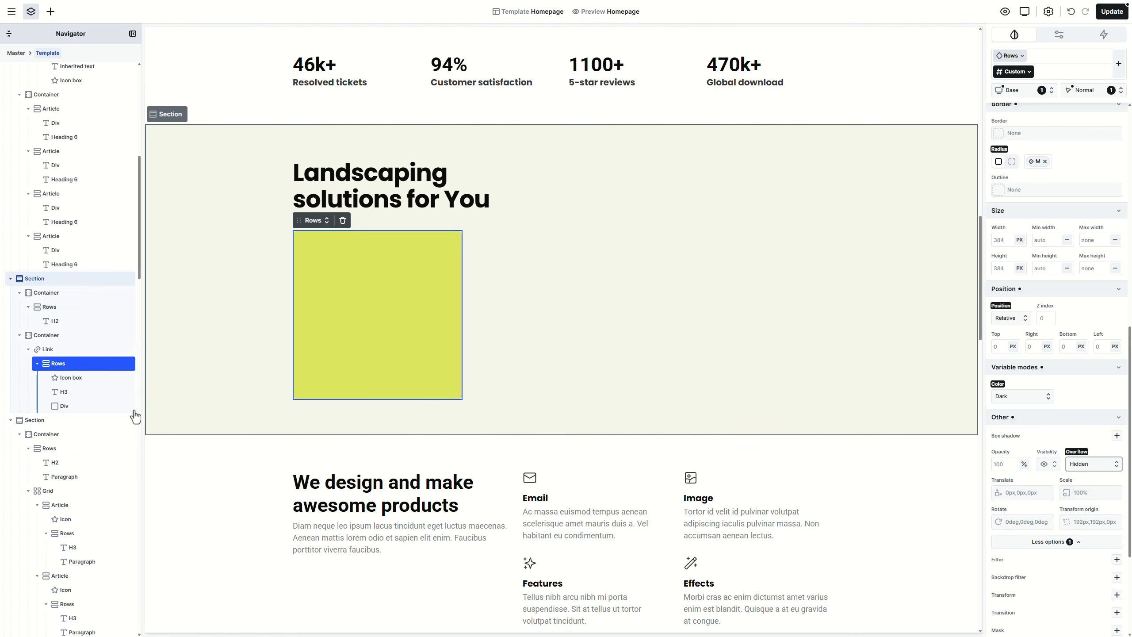
Step: Set the overlay's z-index to -1 and the Rows container's z-index to 1
left_click(106, 406)
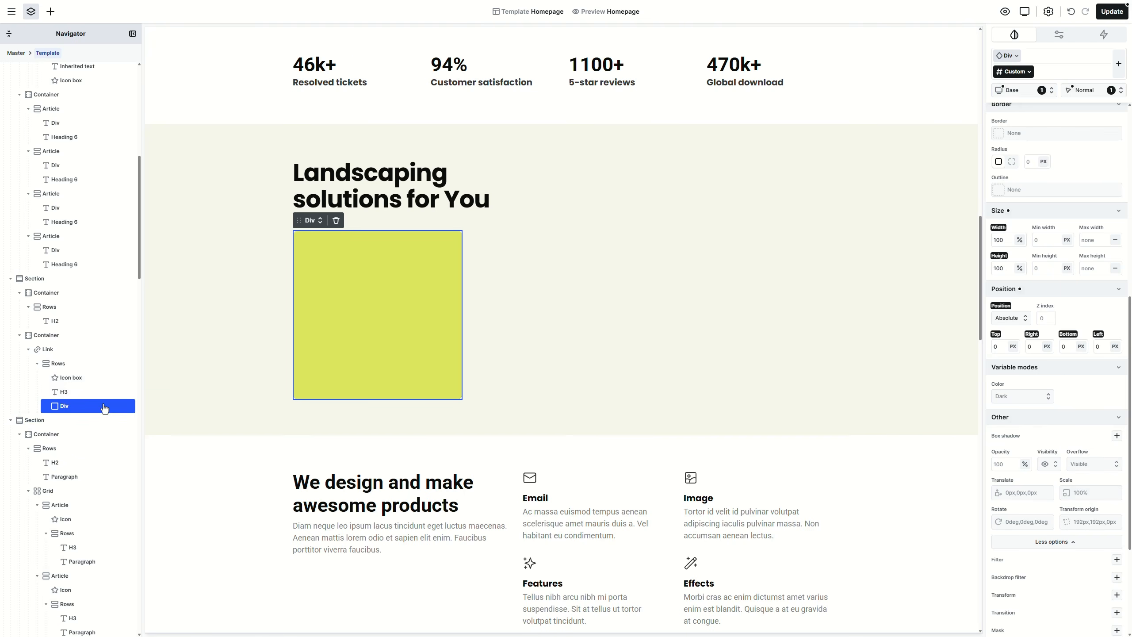
left_click(1044, 318)
type("-1")
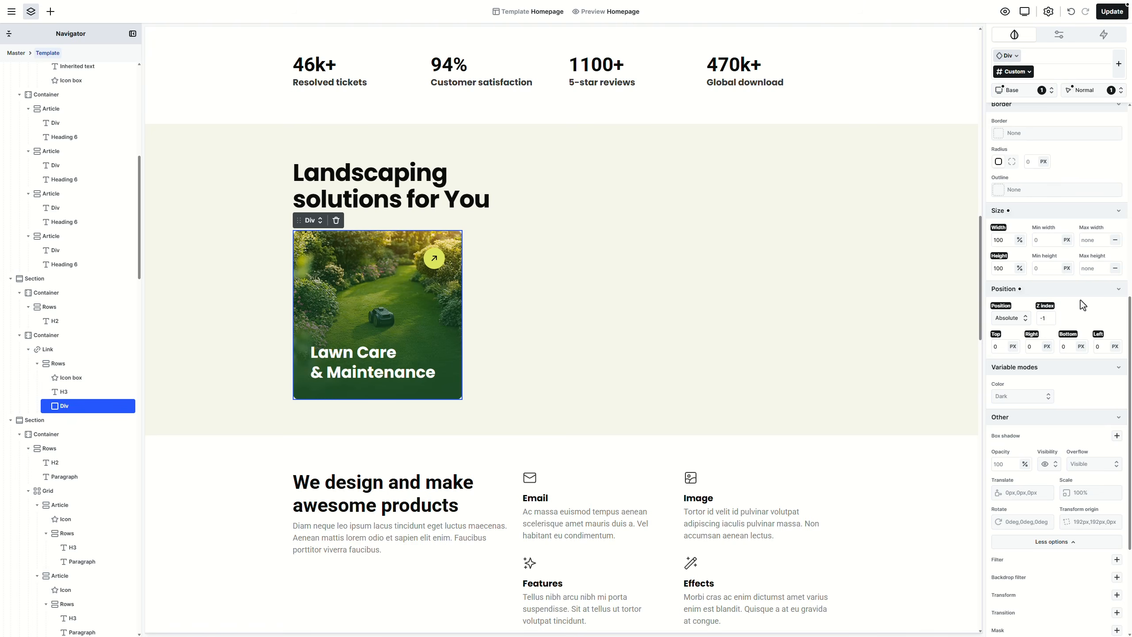
left_click(87, 363)
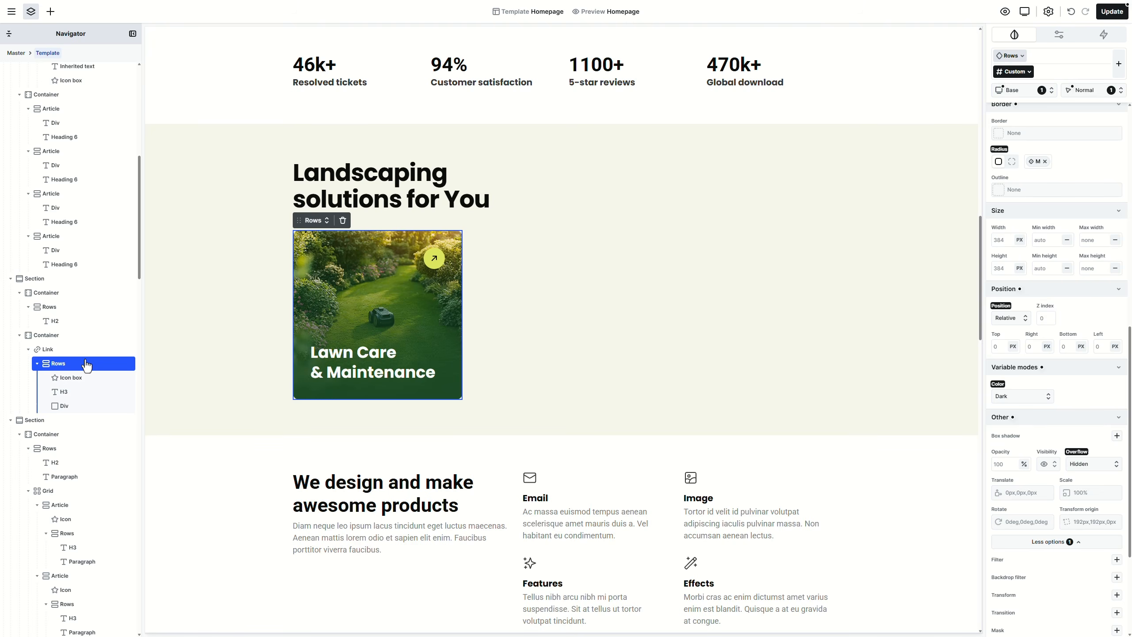
left_click(1046, 318)
type("1")
key("Return")
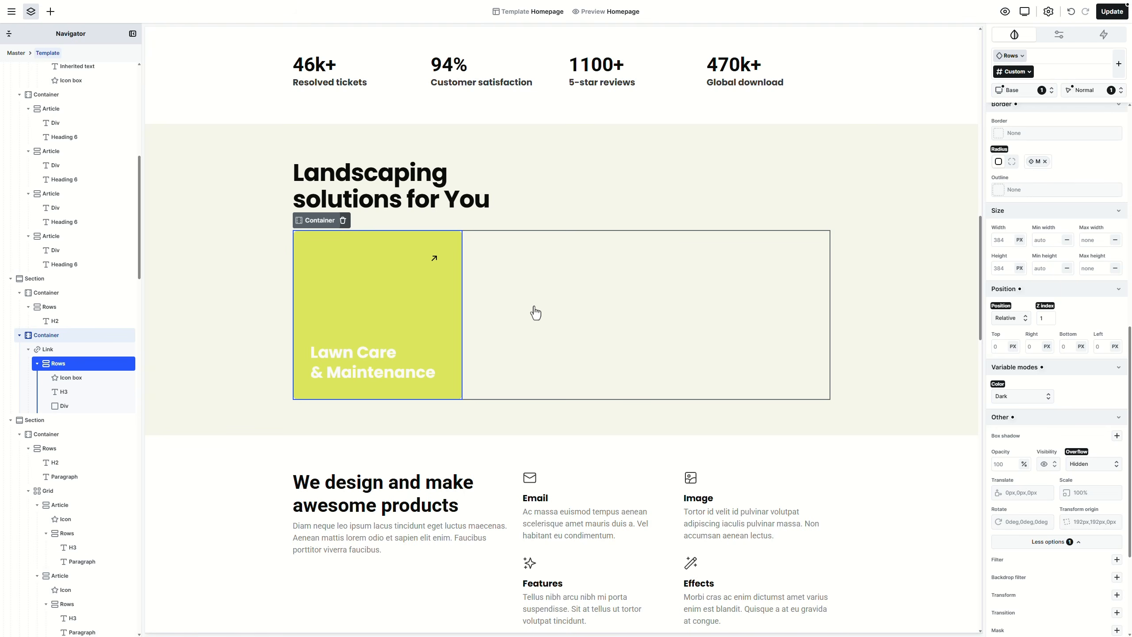
Step: Add pointer-events: none to the overlay and set its opacity to 0
left_click(67, 407)
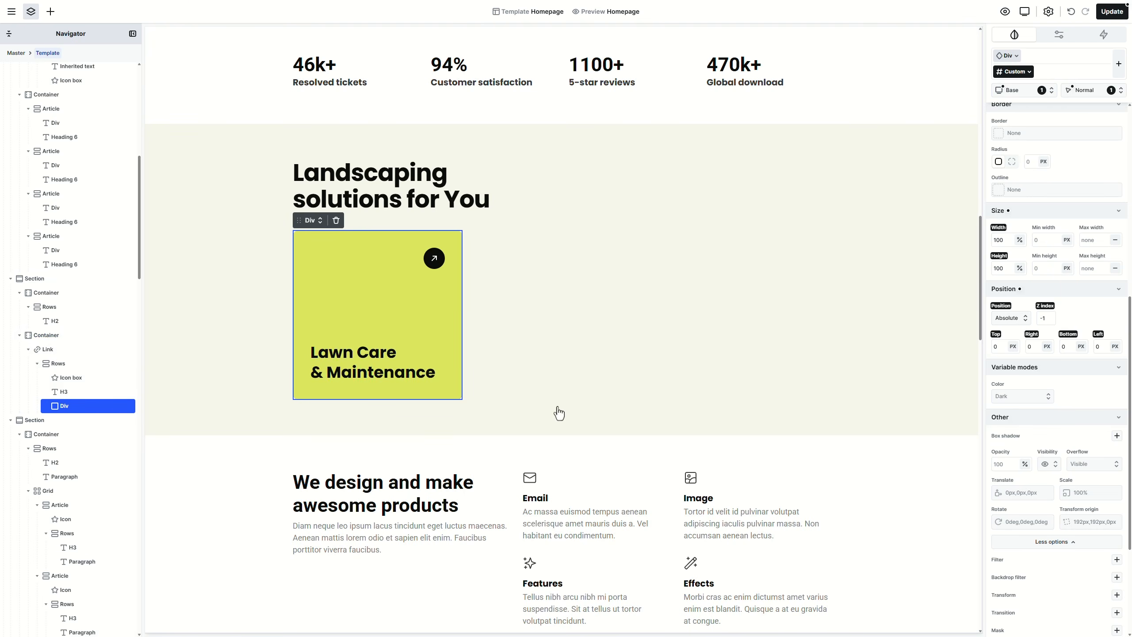
scroll(1044, 445, "down", 4)
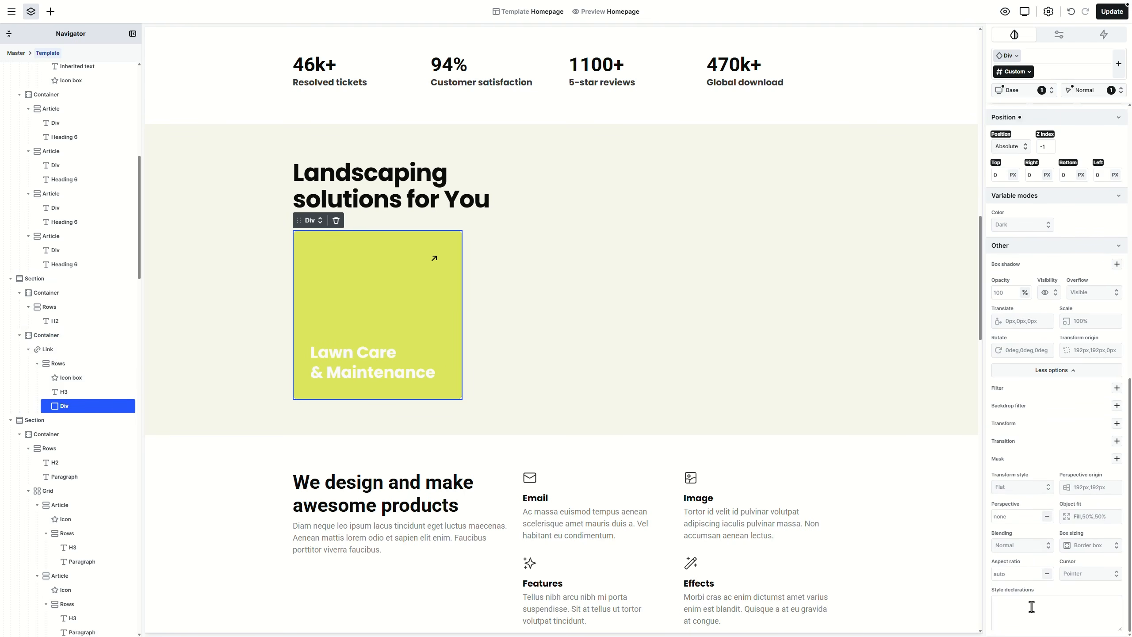
left_click(1029, 604)
type("pointer-events: none;")
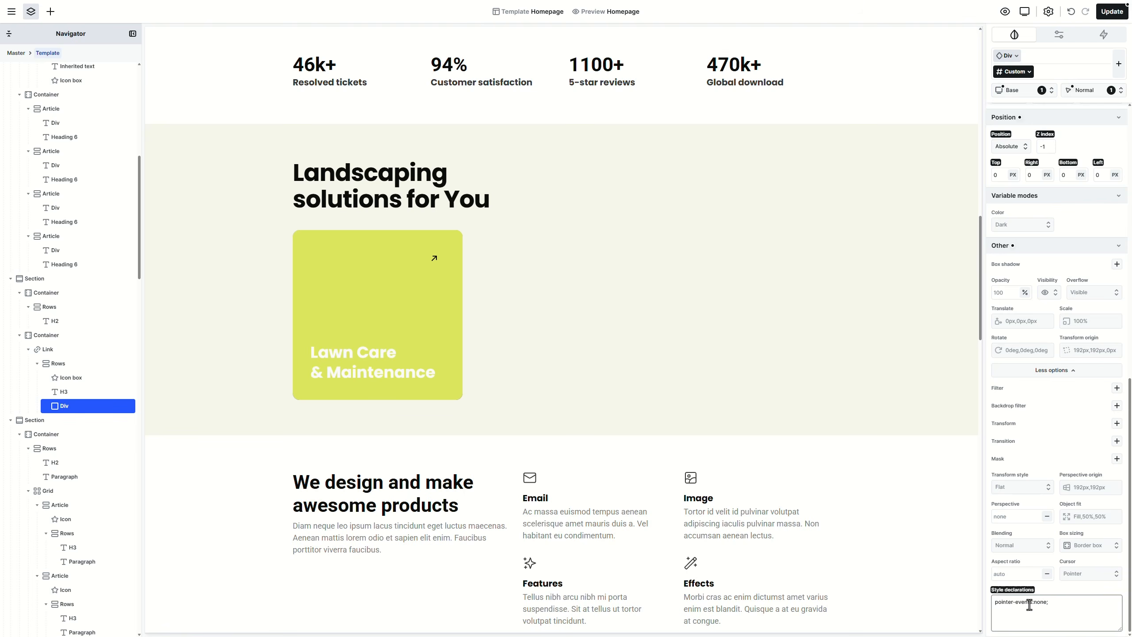
left_click(1005, 294)
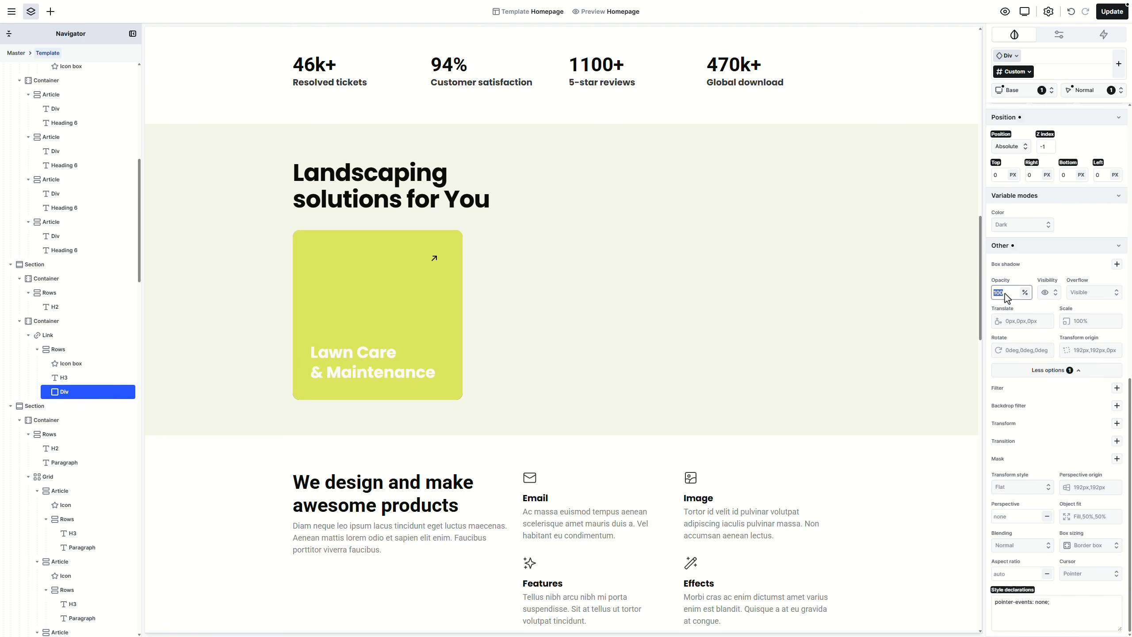
type("0")
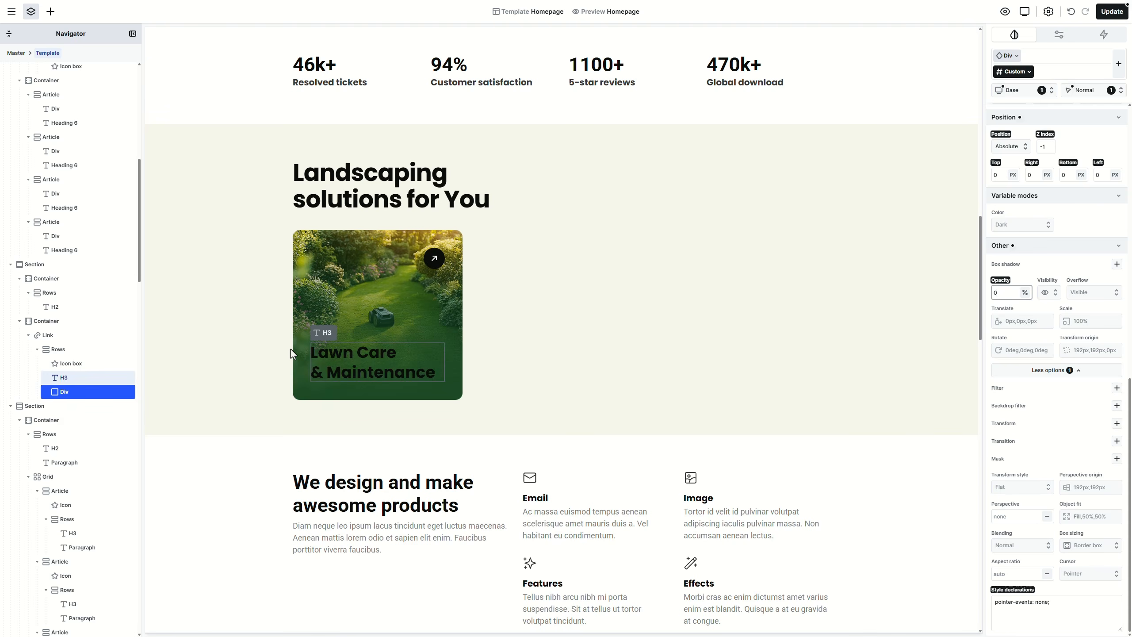
left_click(92, 336)
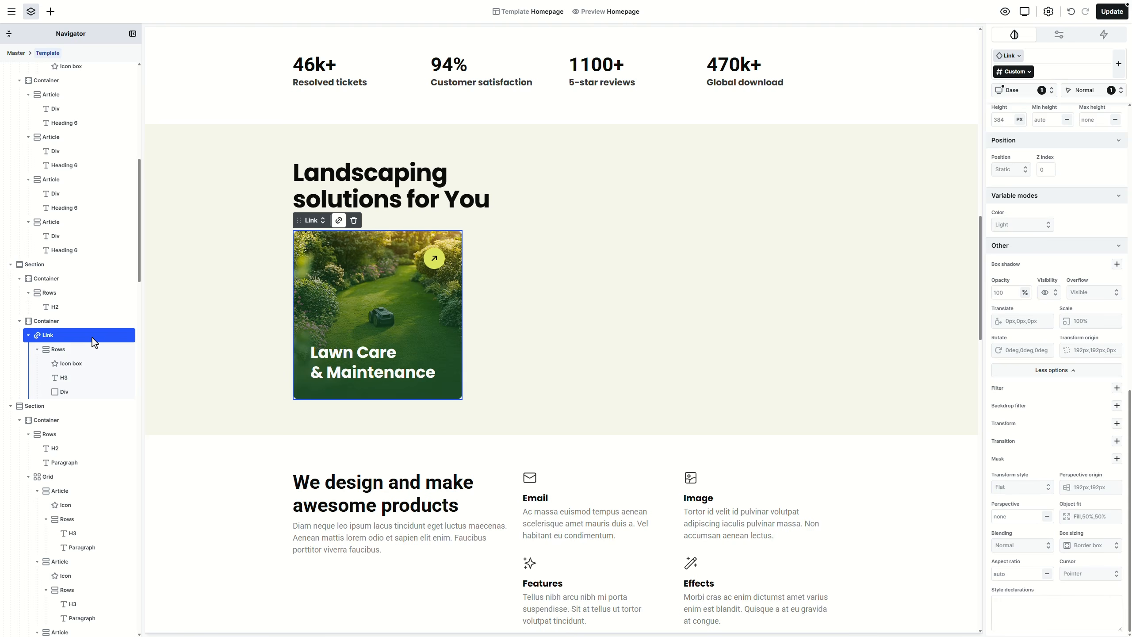
Step: Add a hover-triggered interaction to the card's Link
left_click(1099, 41)
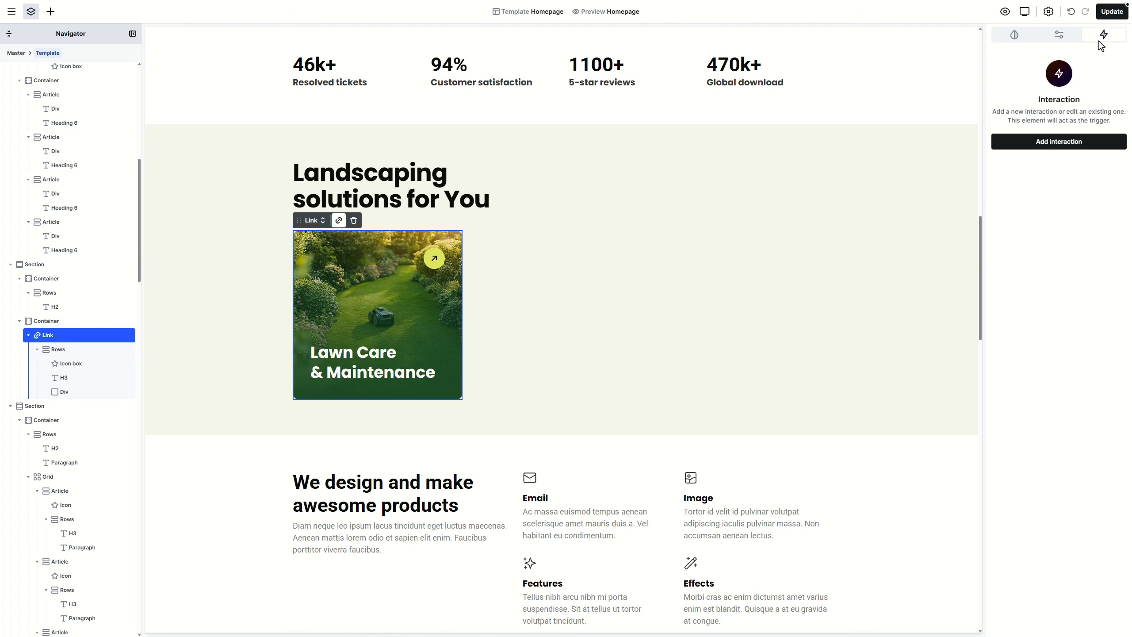
left_click(1087, 149)
left_click(1036, 187)
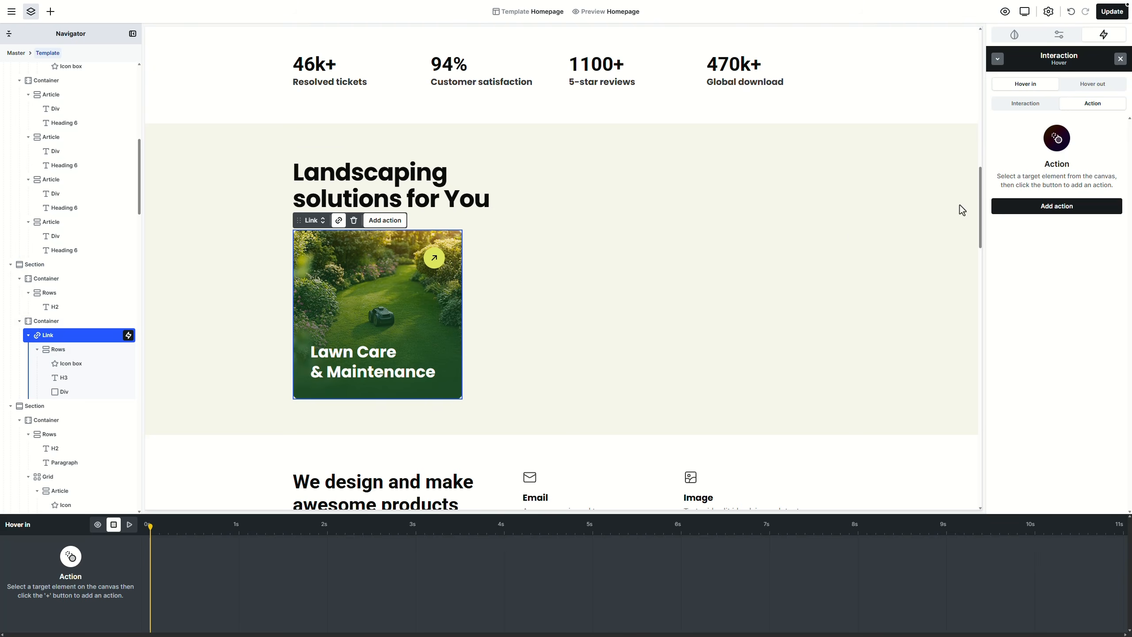
Step: Animate the overlay Div's opacity from 0 to 100 over 300 ms
left_click(95, 391)
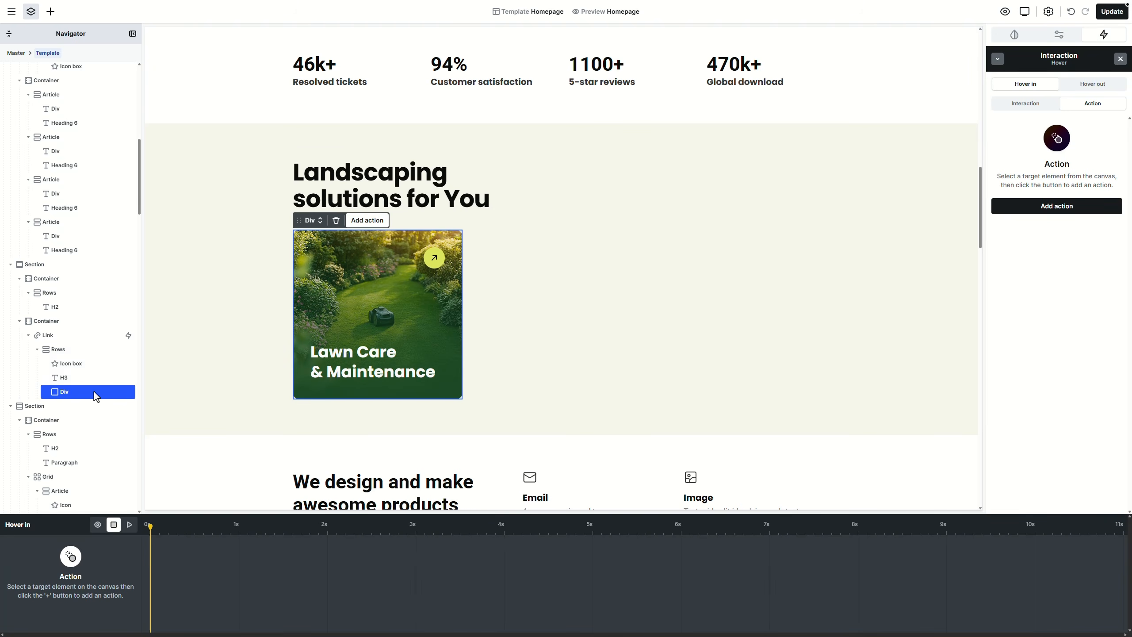
left_click(1065, 210)
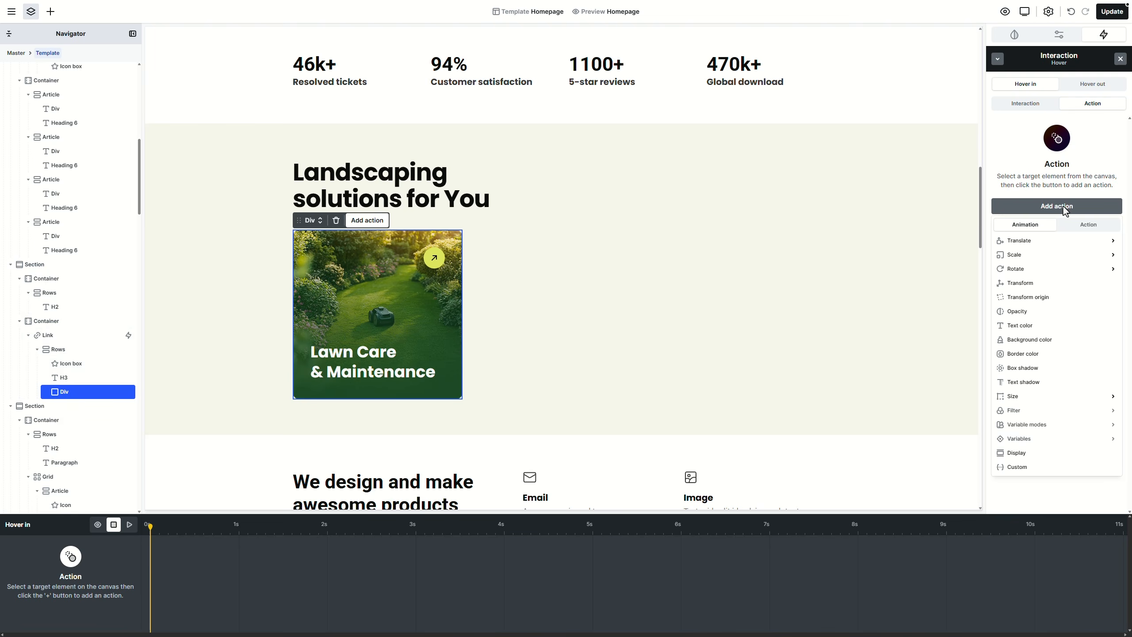
left_click(1035, 311)
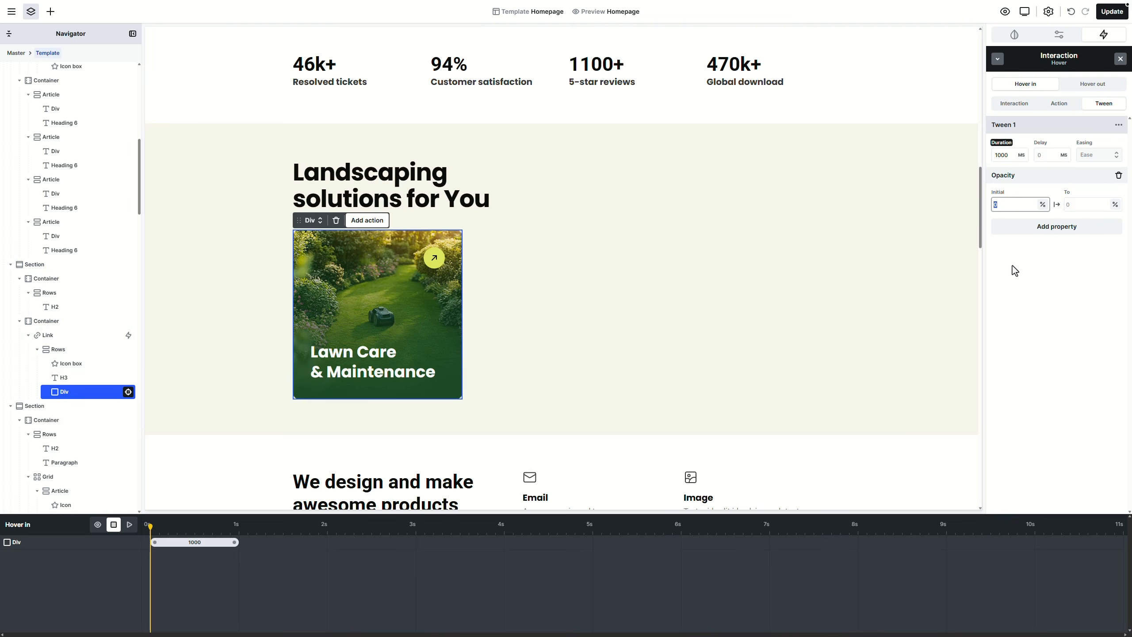
left_click(1013, 266)
left_click(1081, 206)
type("100")
left_click(1061, 266)
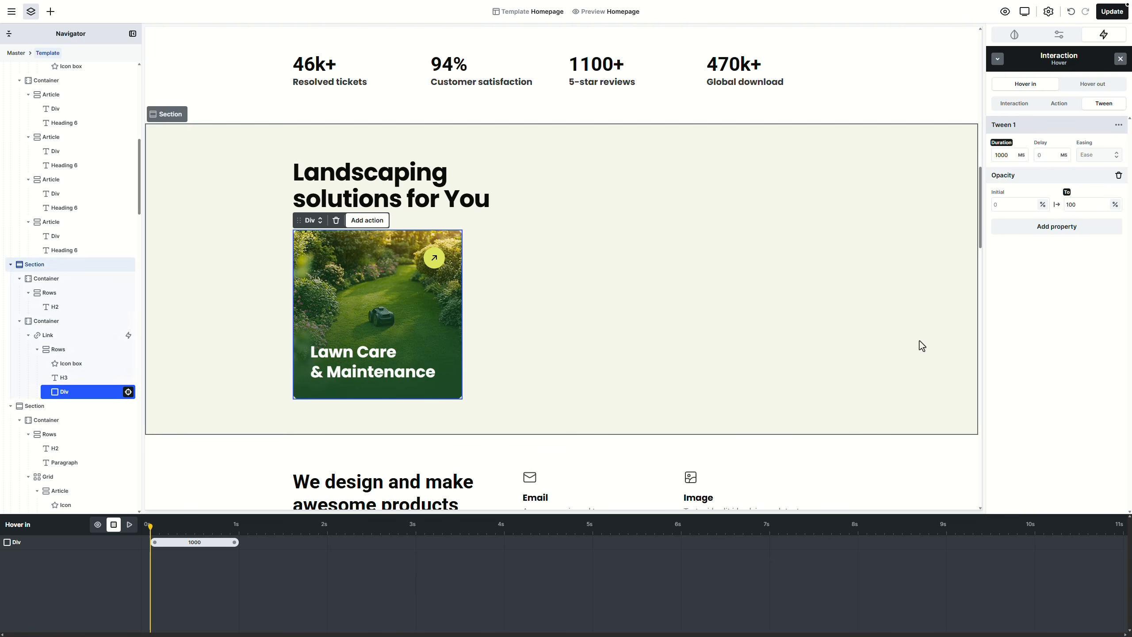
left_click(100, 525)
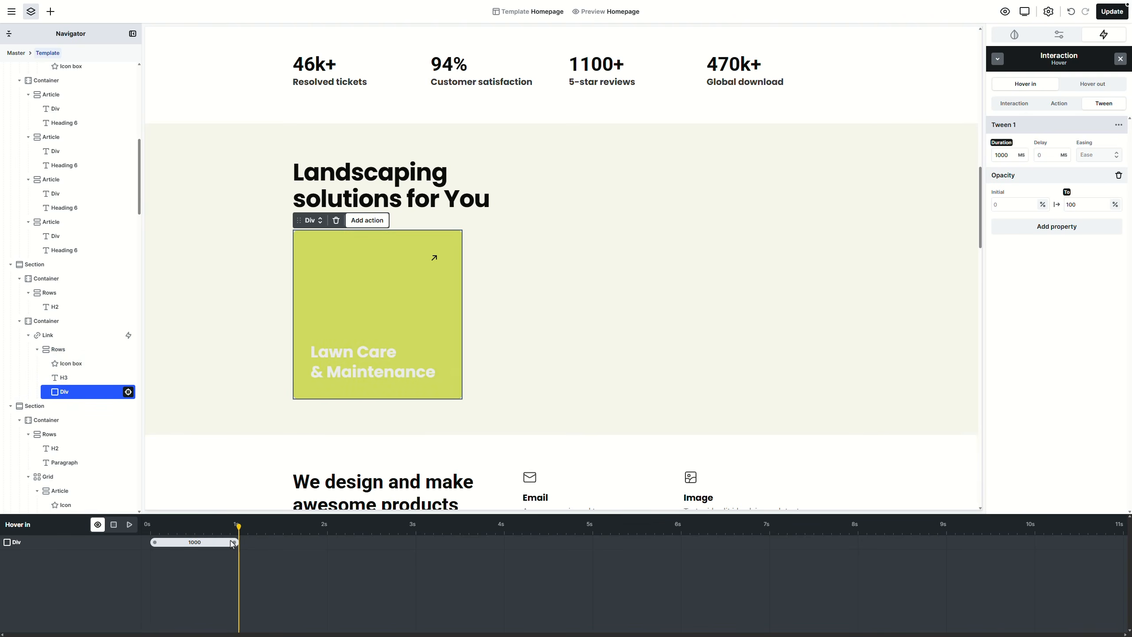
left_click_drag(233, 542, 164, 546)
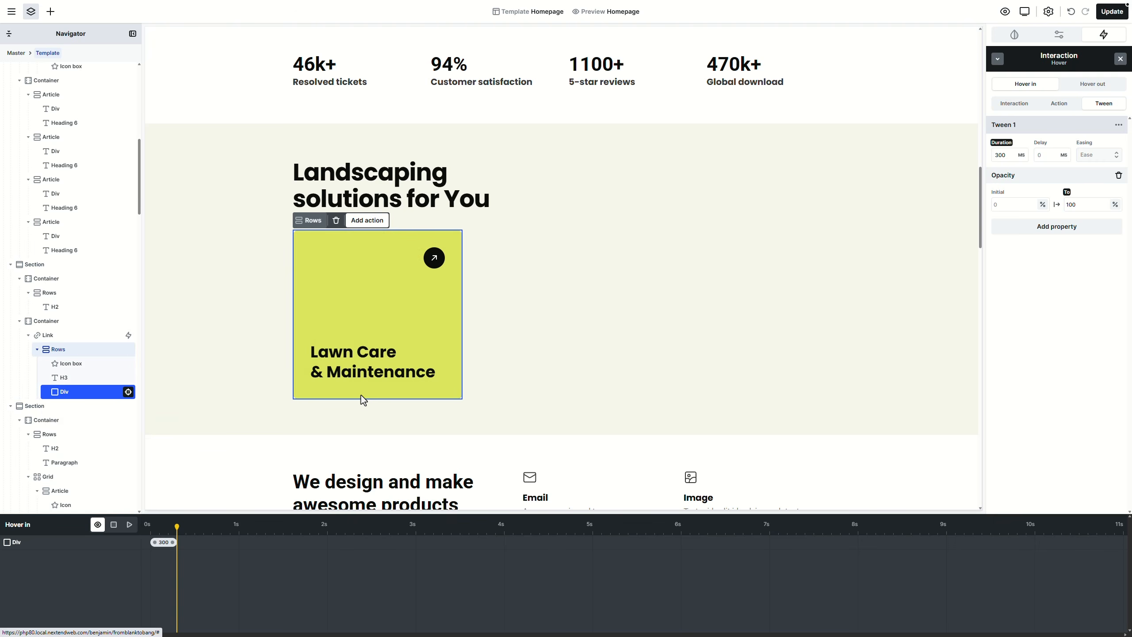
Step: Add a Rotate Z action turning the arrow icon box to 45 over 300 ms
left_click(440, 262)
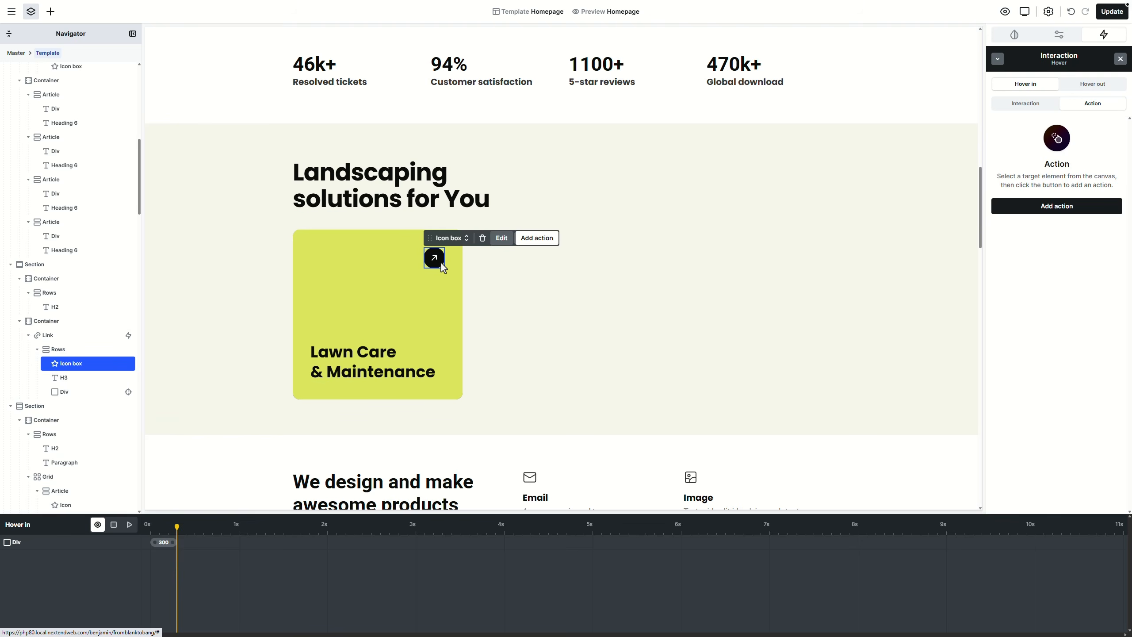
left_click(1083, 202)
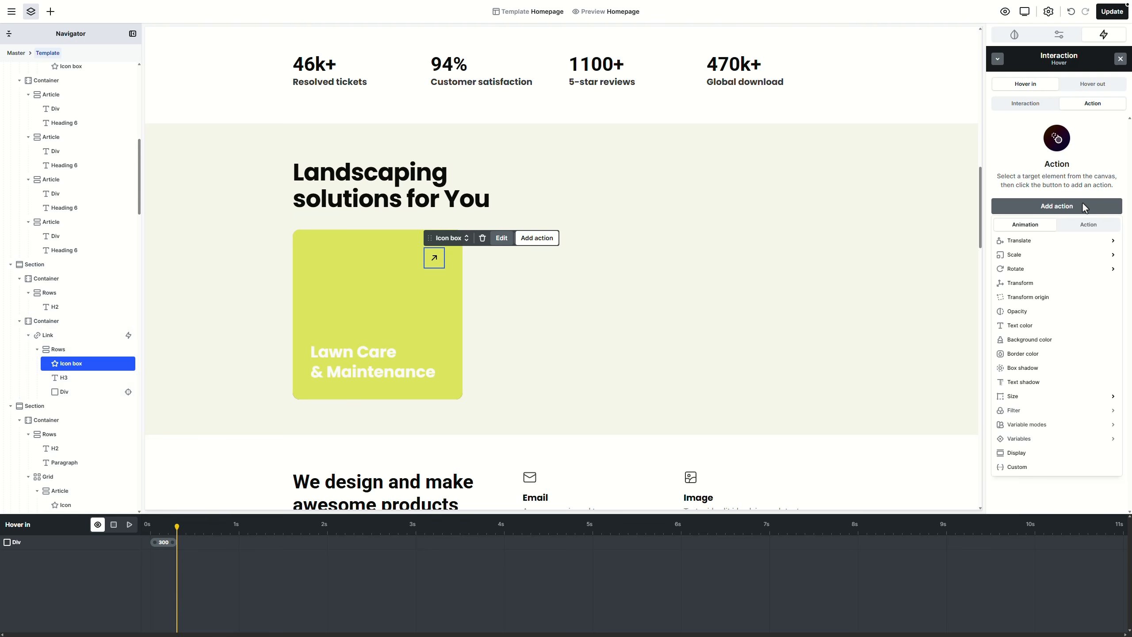
mouse_move(1049, 269)
left_click(979, 271)
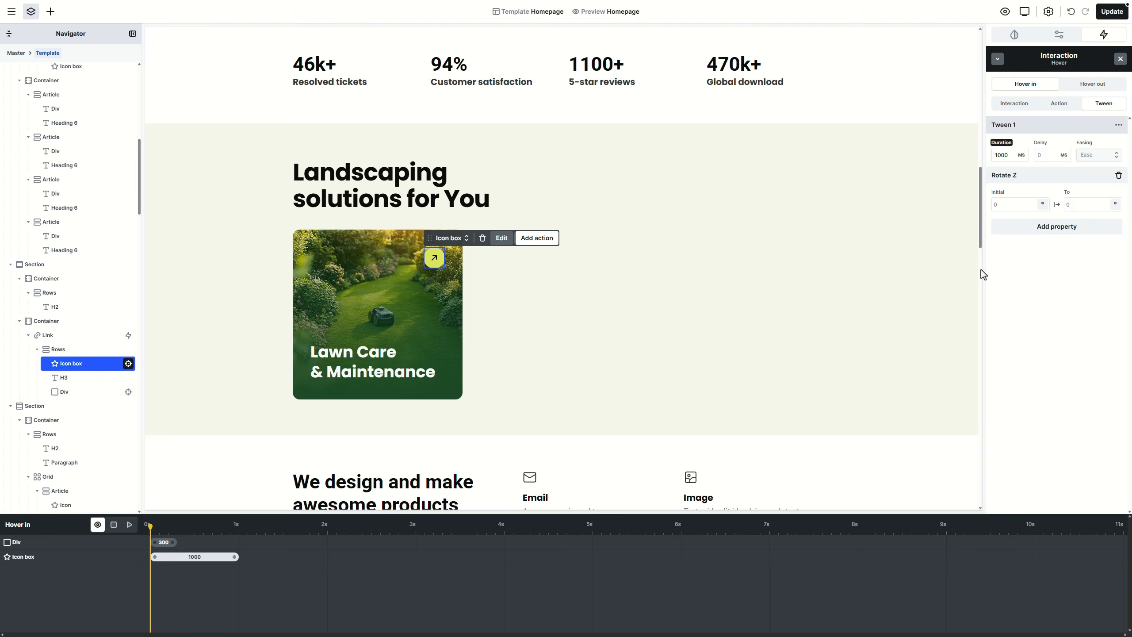
type("45")
left_click_drag(235, 556, 190, 556)
mouse_move(372, 395)
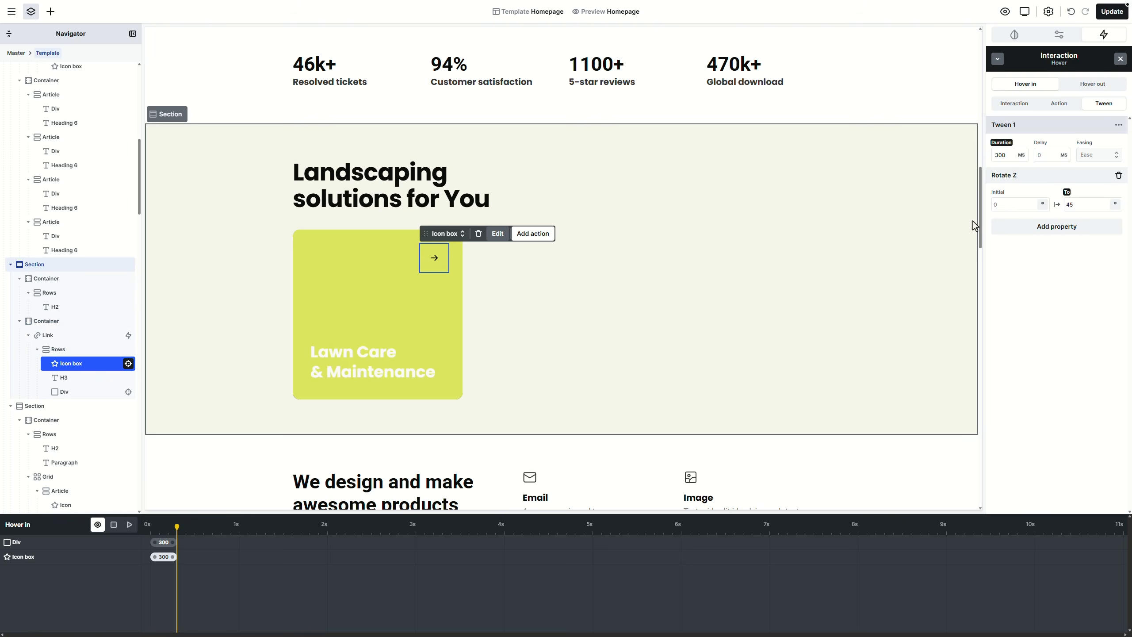
left_click(1110, 88)
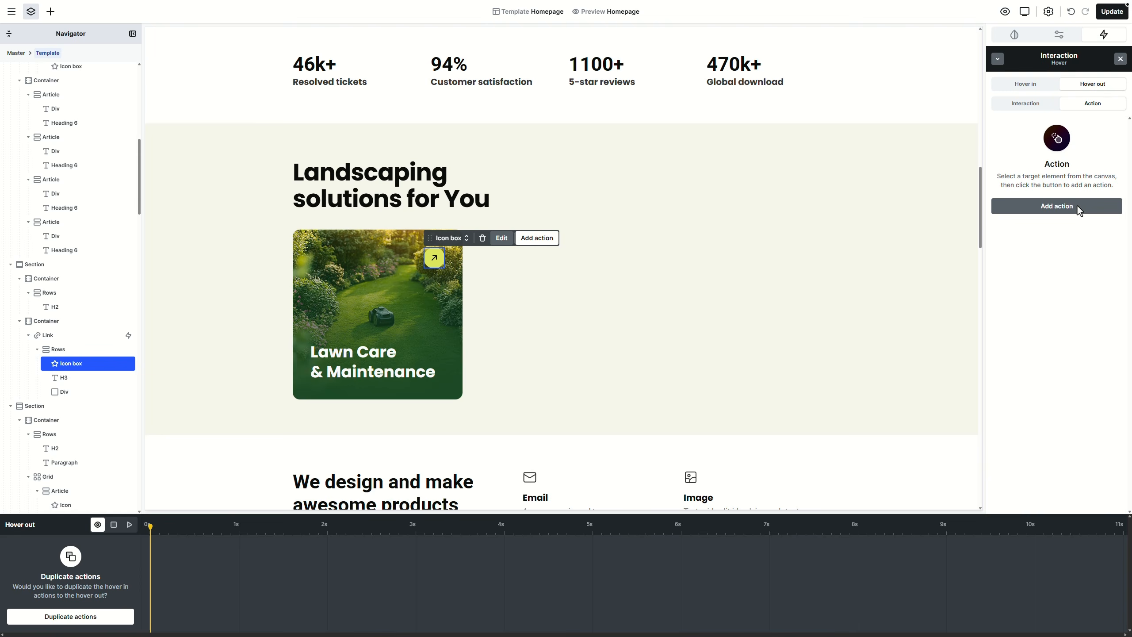
Step: Duplicate the hover-in actions to hover out, returning overlay opacity to 0 and arrow rotation to 0
left_click(106, 620)
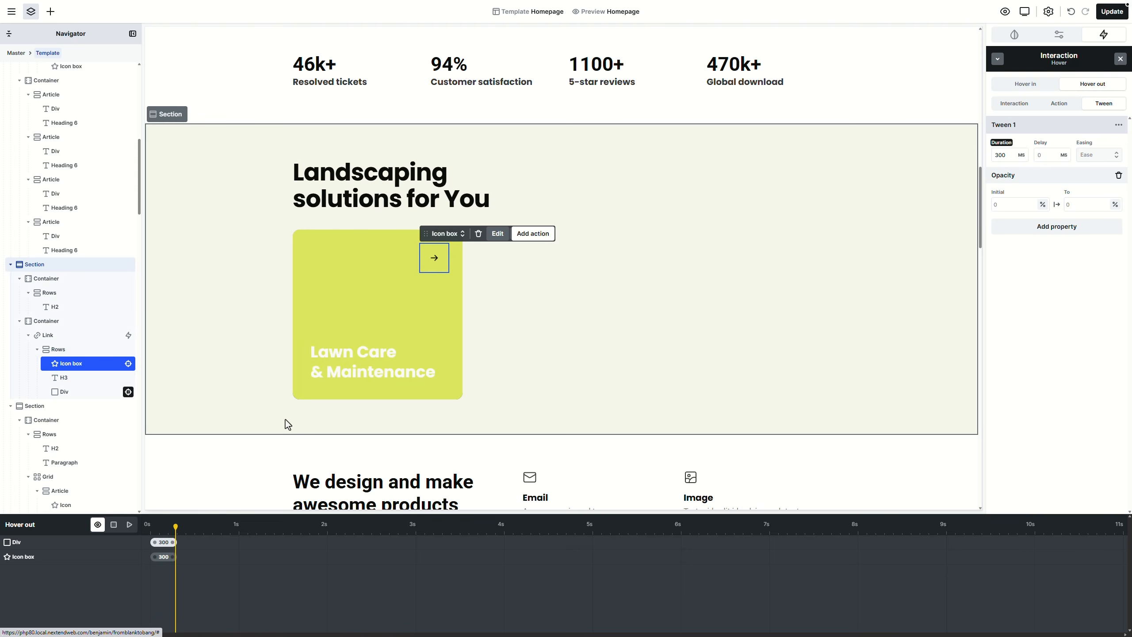
left_click(1072, 204)
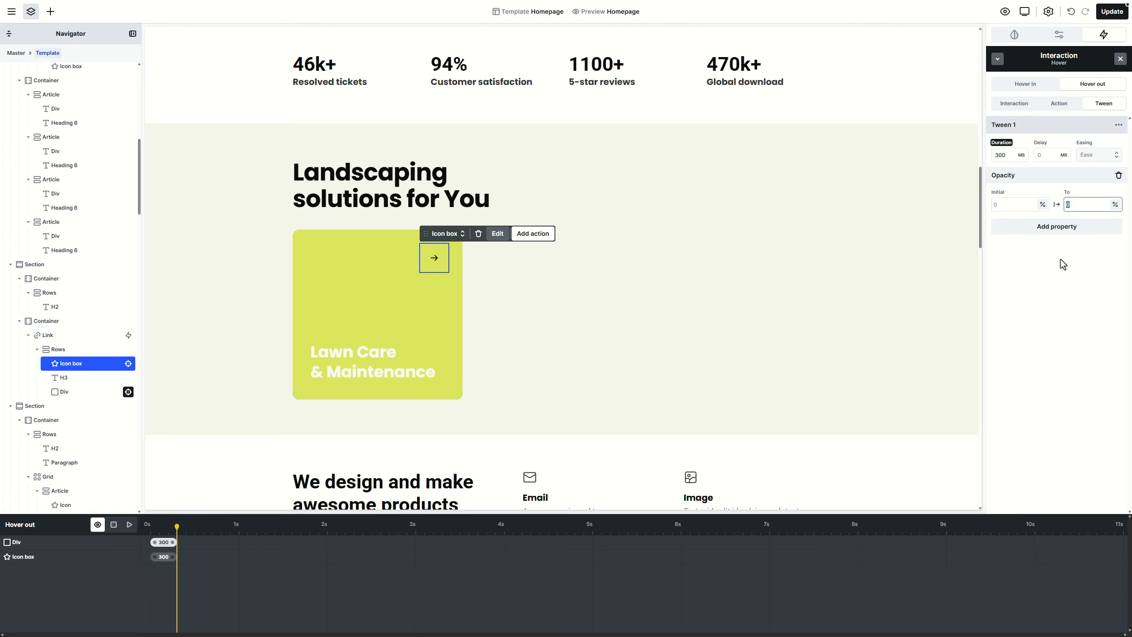
type("0")
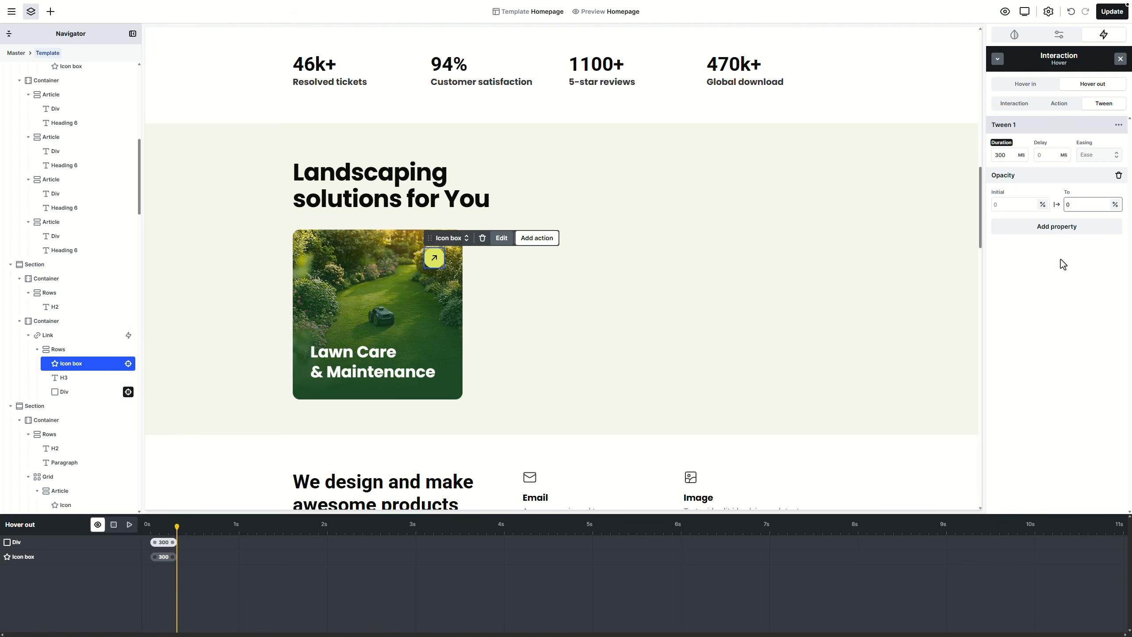
left_click(164, 556)
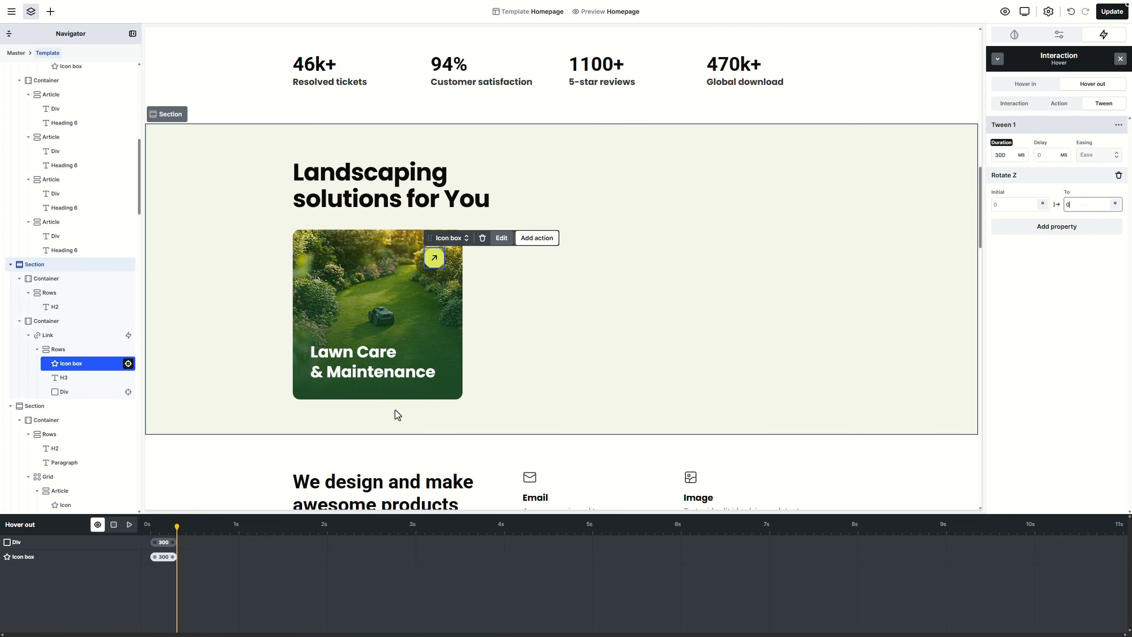
left_click(1024, 35)
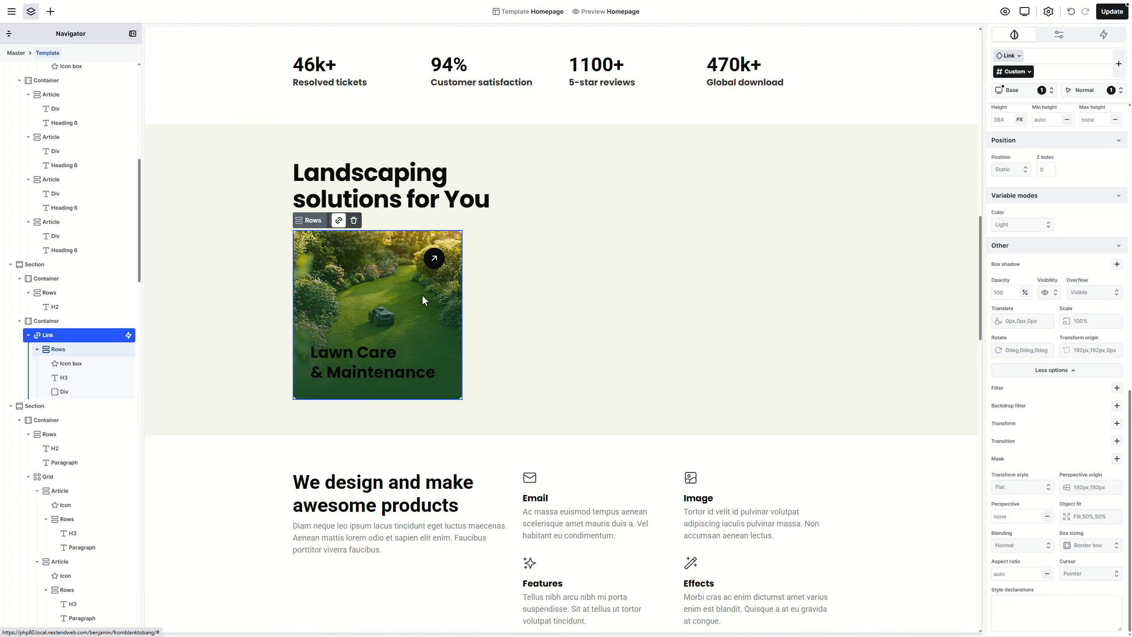
Step: Turn the card's Link into a Part component named 'Services box' in the Misc category
right_click(74, 335)
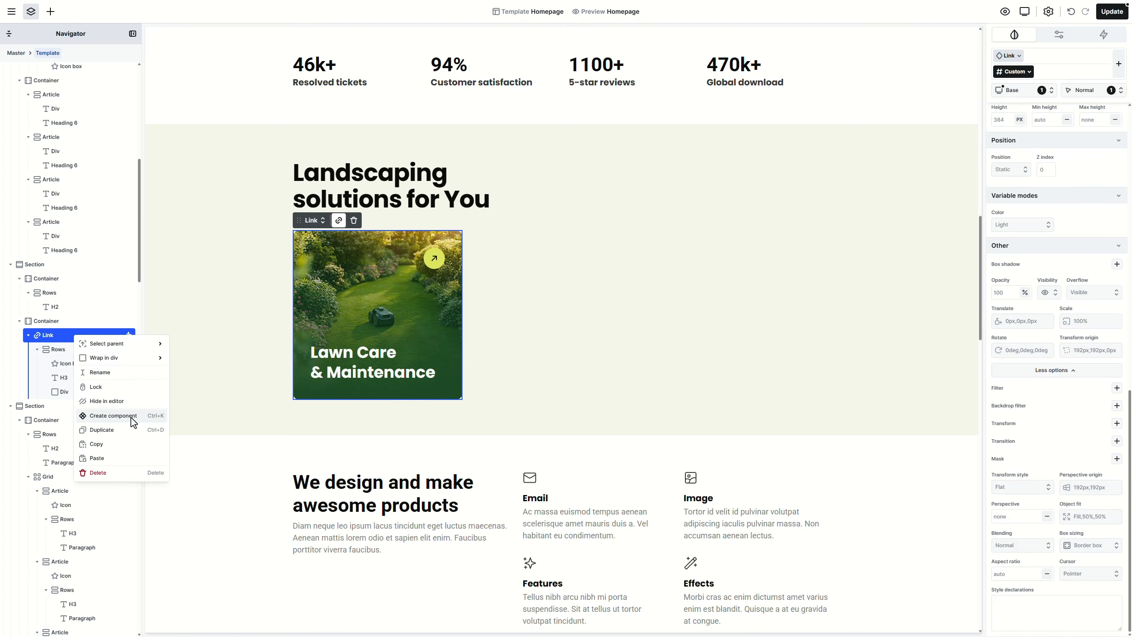
left_click(113, 416)
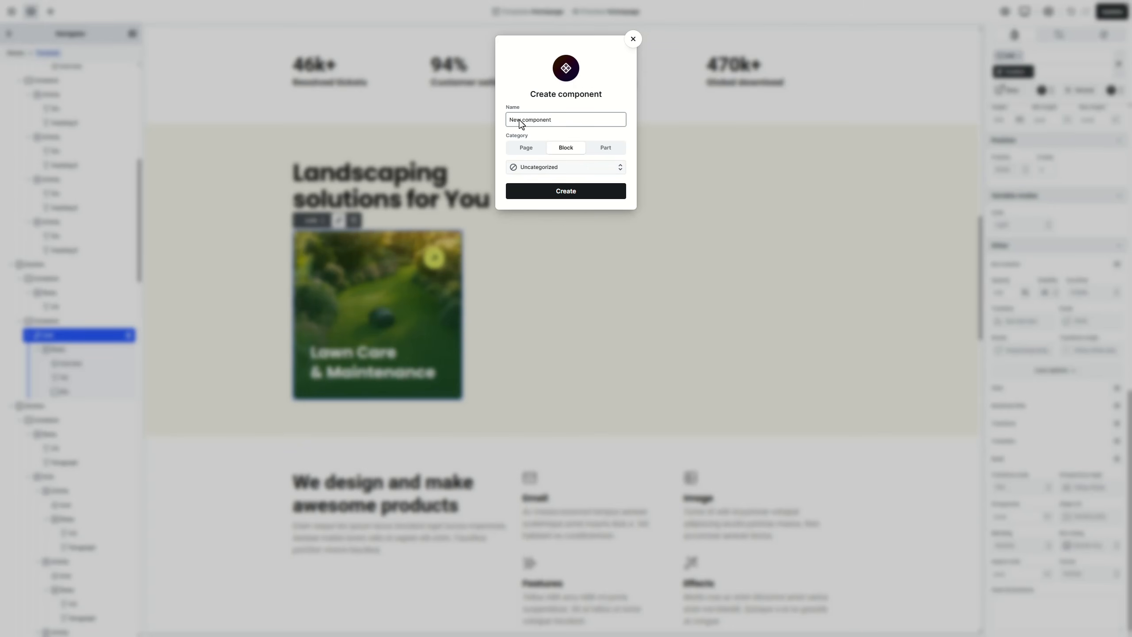
type("Services box")
left_click(612, 151)
left_click(602, 165)
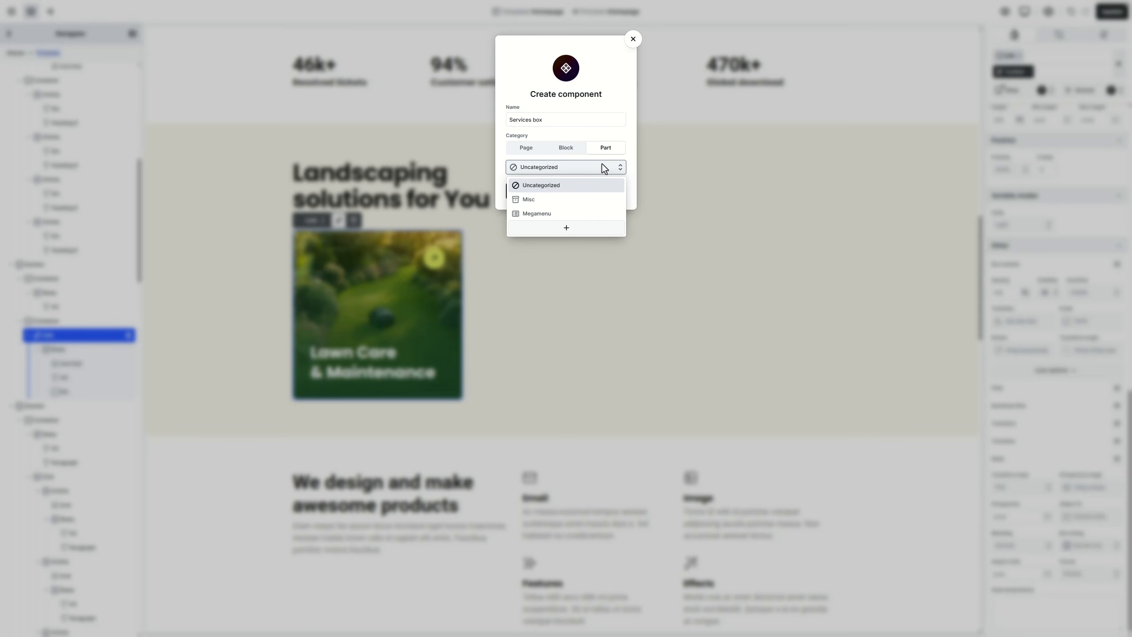
left_click(591, 199)
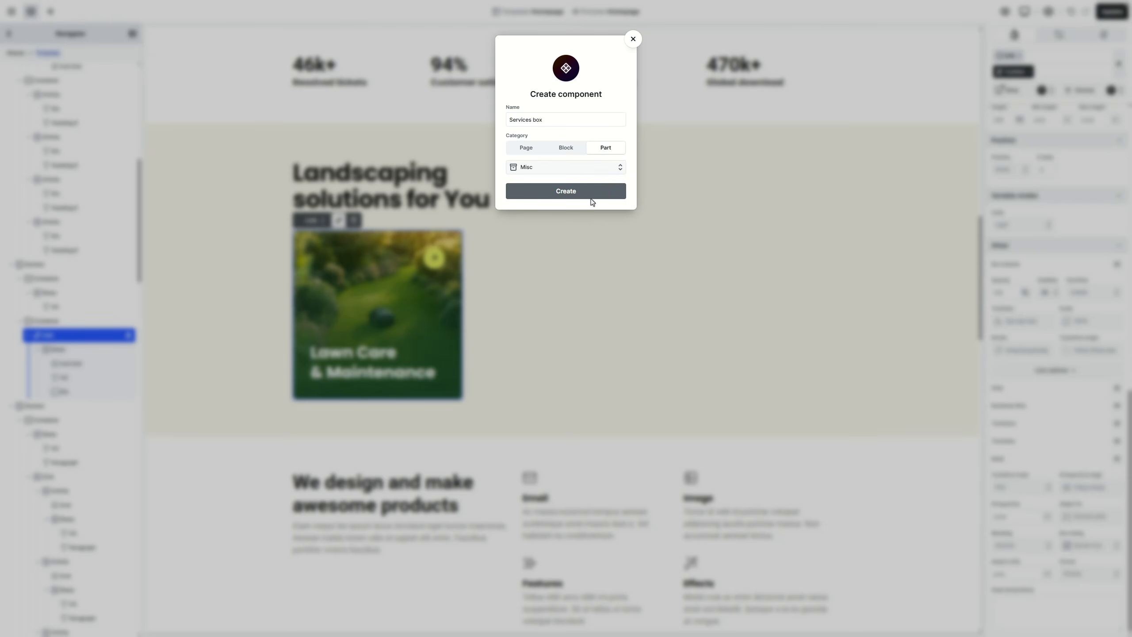
left_click(591, 196)
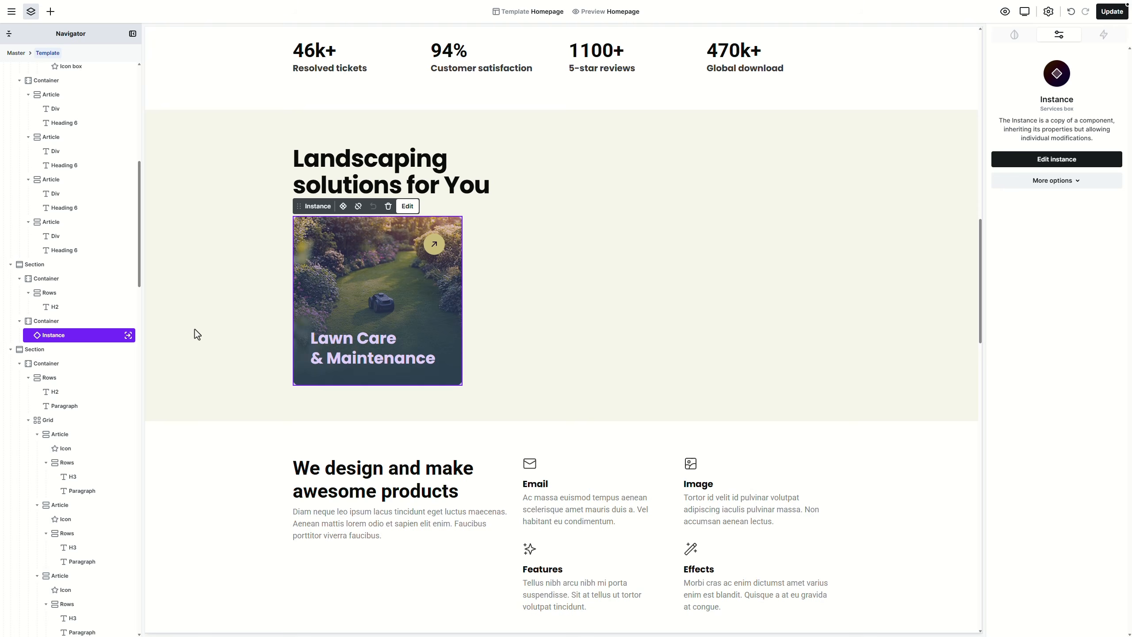
Step: Duplicate the Lawn Care card and give the copy an aerial garden-path background photo
right_click(88, 343)
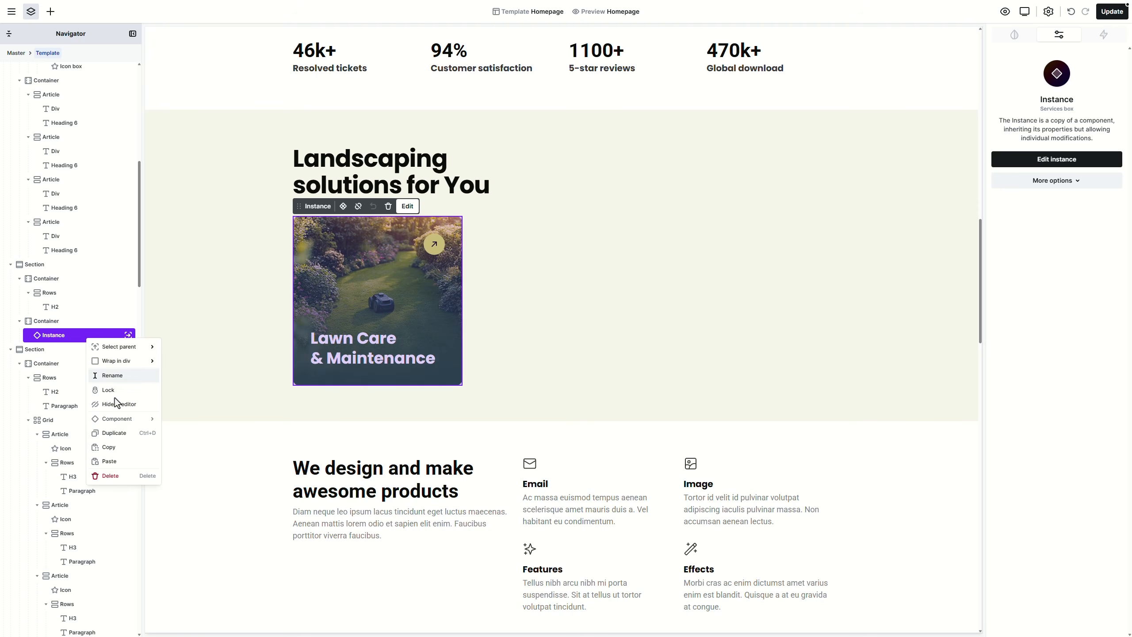
left_click(130, 432)
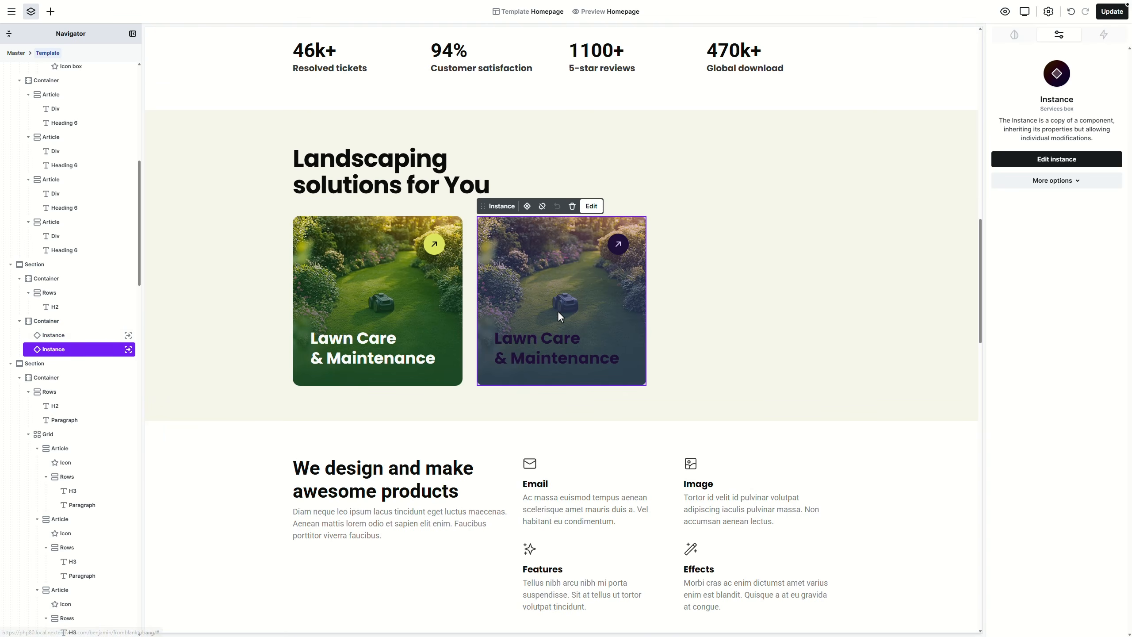
left_click(1014, 165)
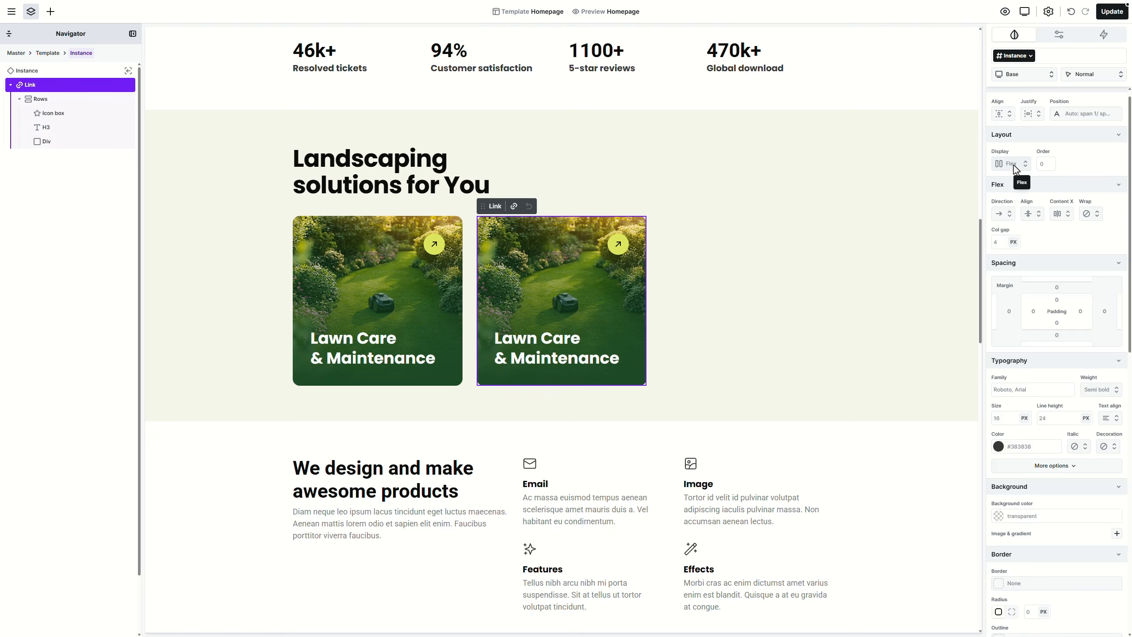
left_click(51, 100)
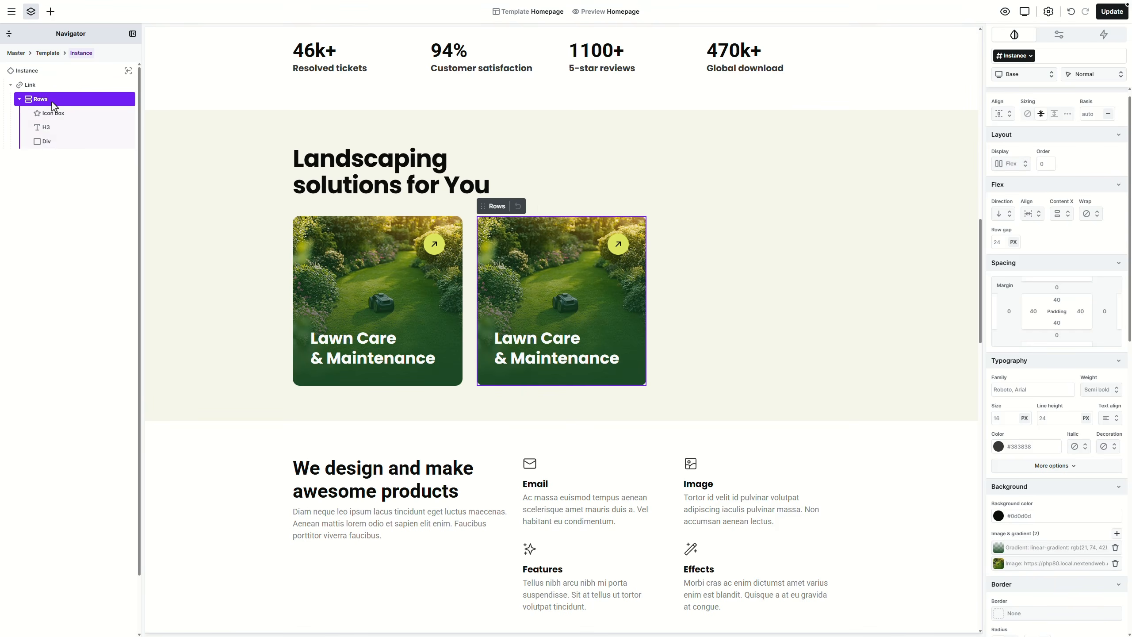
left_click(1064, 565)
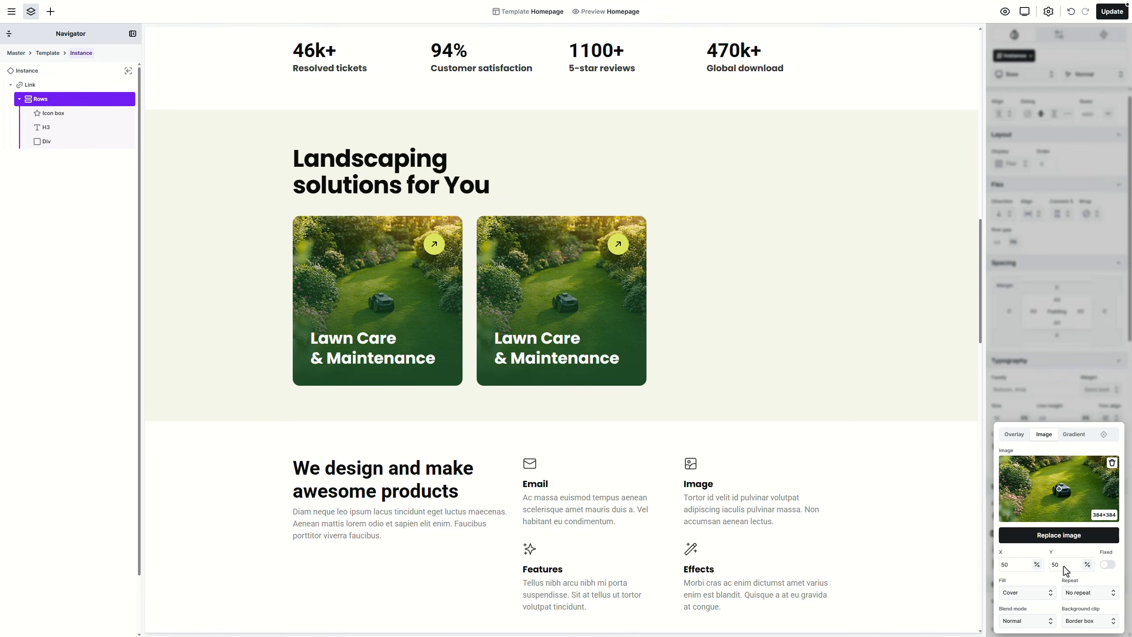
left_click(1063, 535)
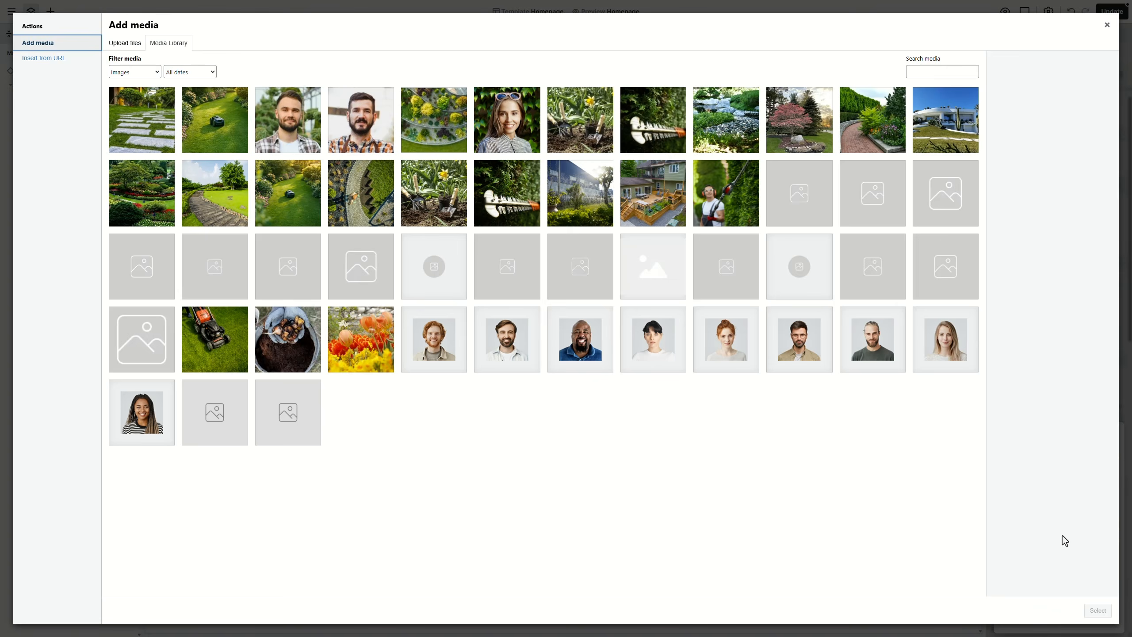
left_click(347, 208)
left_click(1097, 611)
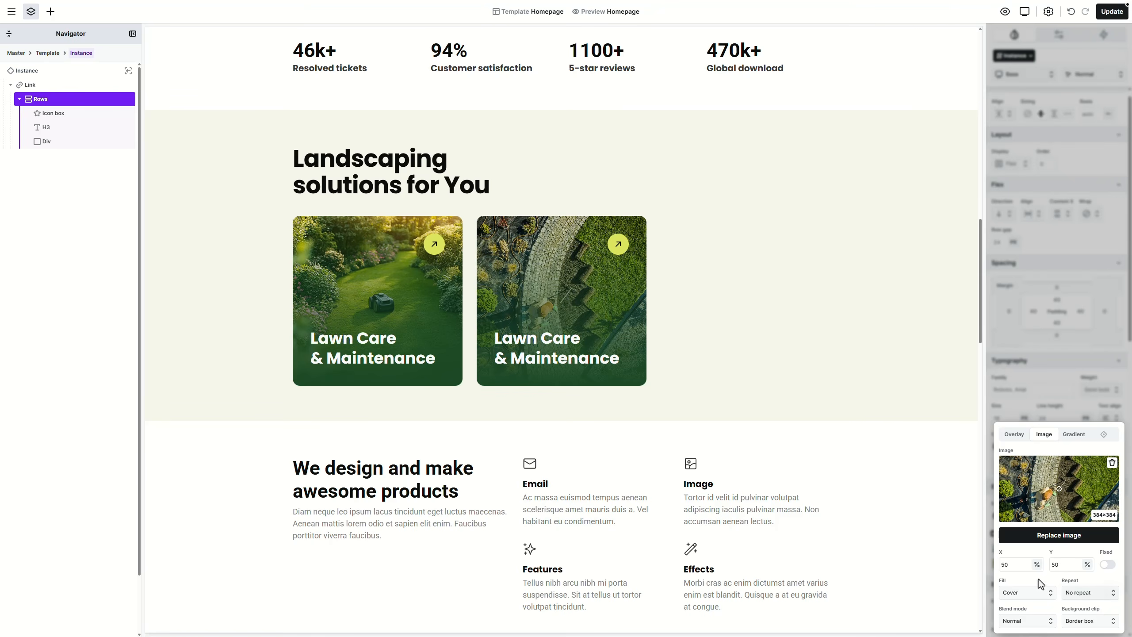
Step: Retitle the copied card's heading to 'Garden design & Planning' and leave instance editing
left_click(582, 358)
double_click(582, 358)
key("ctrl+a")
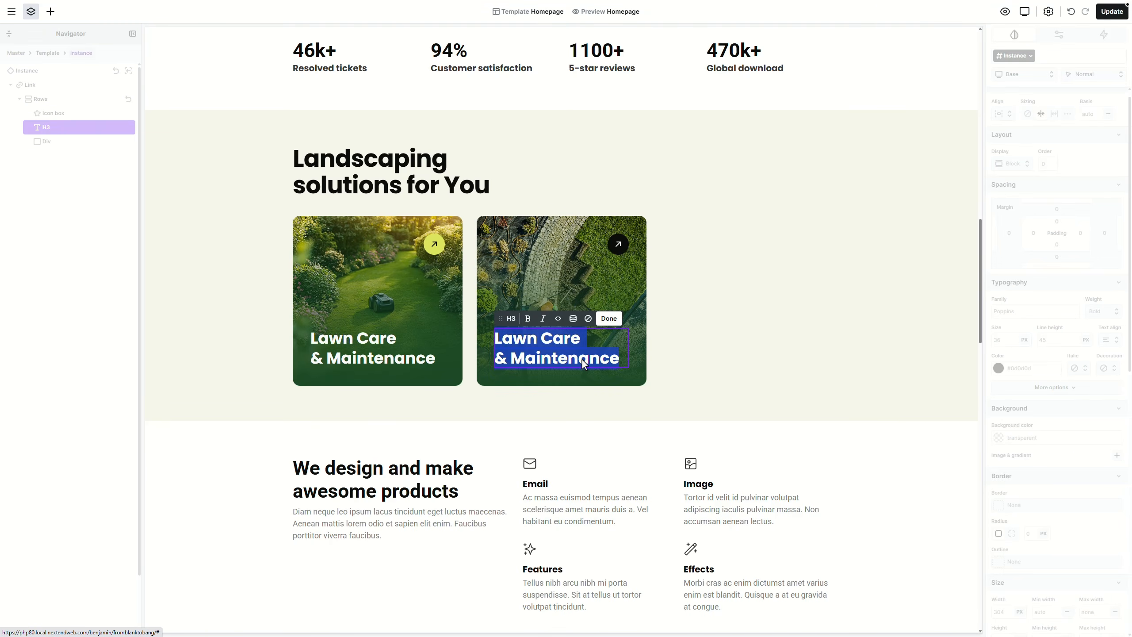
type("Garden design & Planning")
left_click(659, 297)
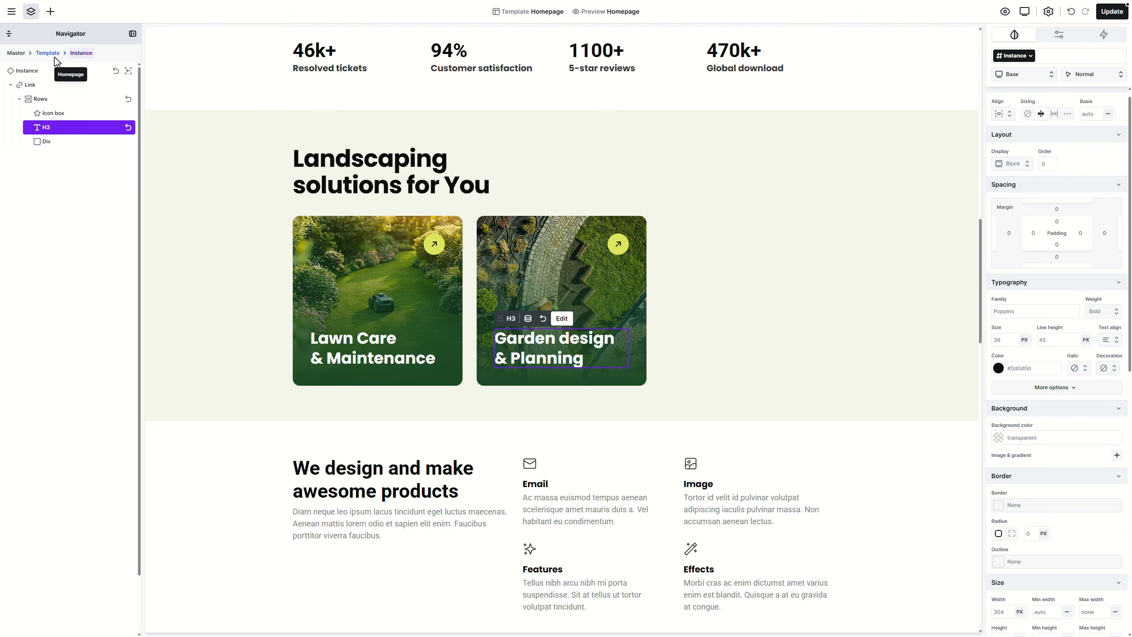
left_click(129, 72)
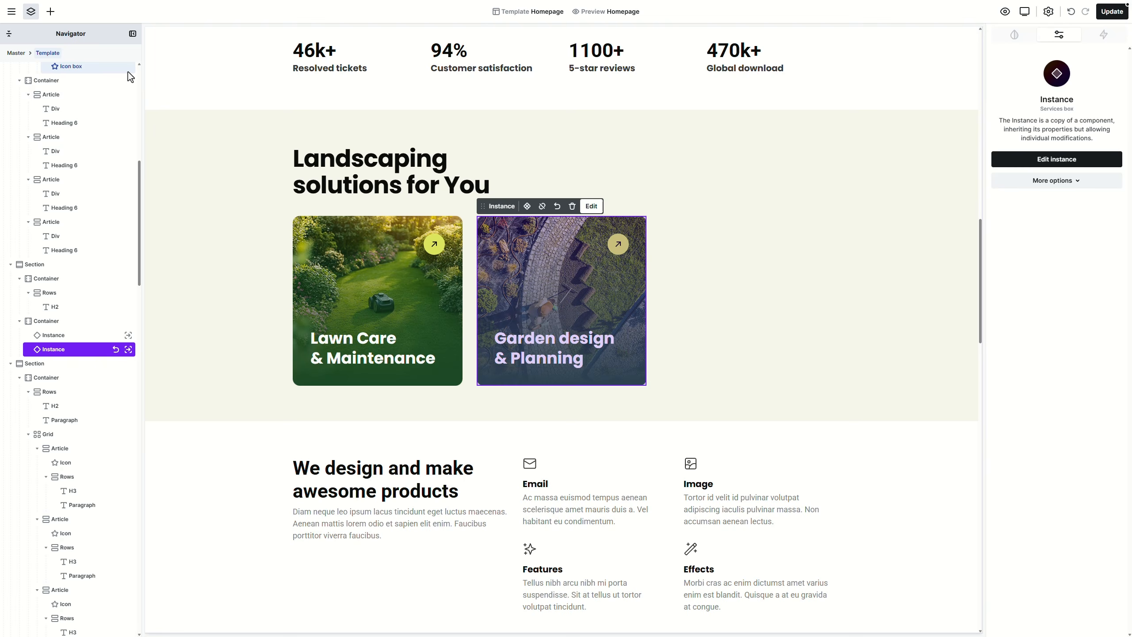
Step: Duplicate the service card with the context menu and Ctrl+D to fill the six-card grid
right_click(82, 347)
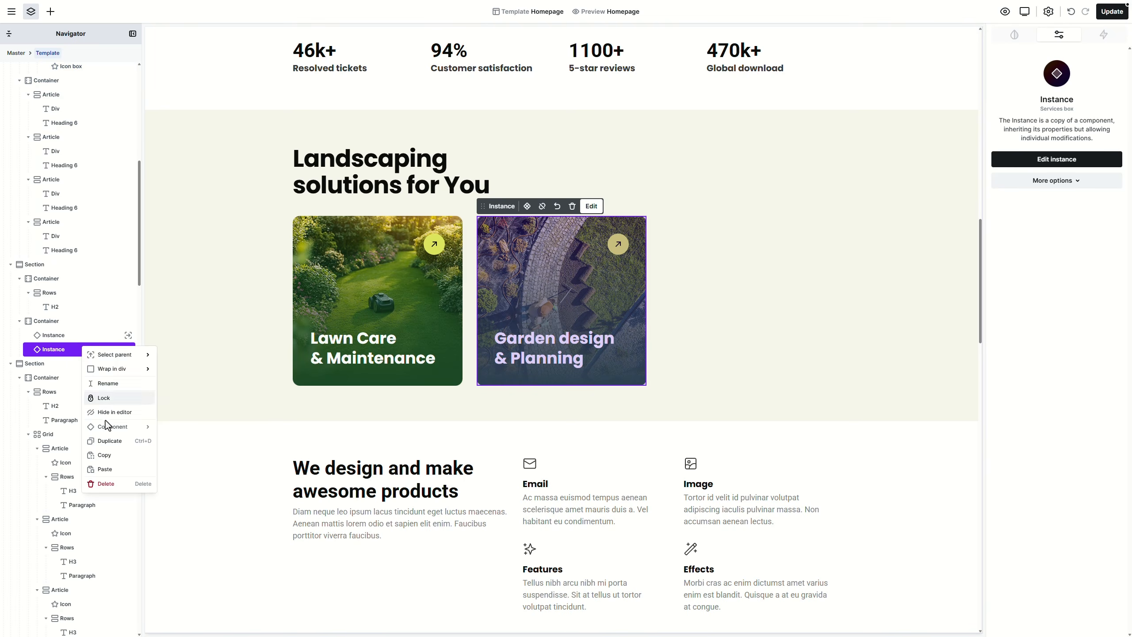
left_click(105, 441)
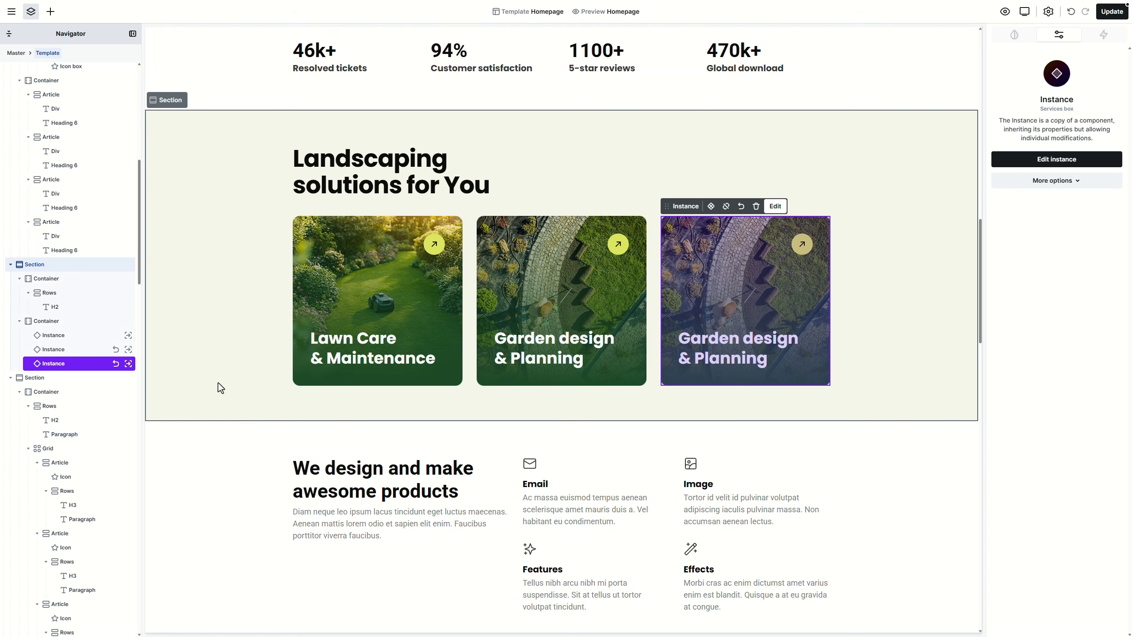
key("ctrl+d")
key("ctrl+d")
key("ctrl+d")
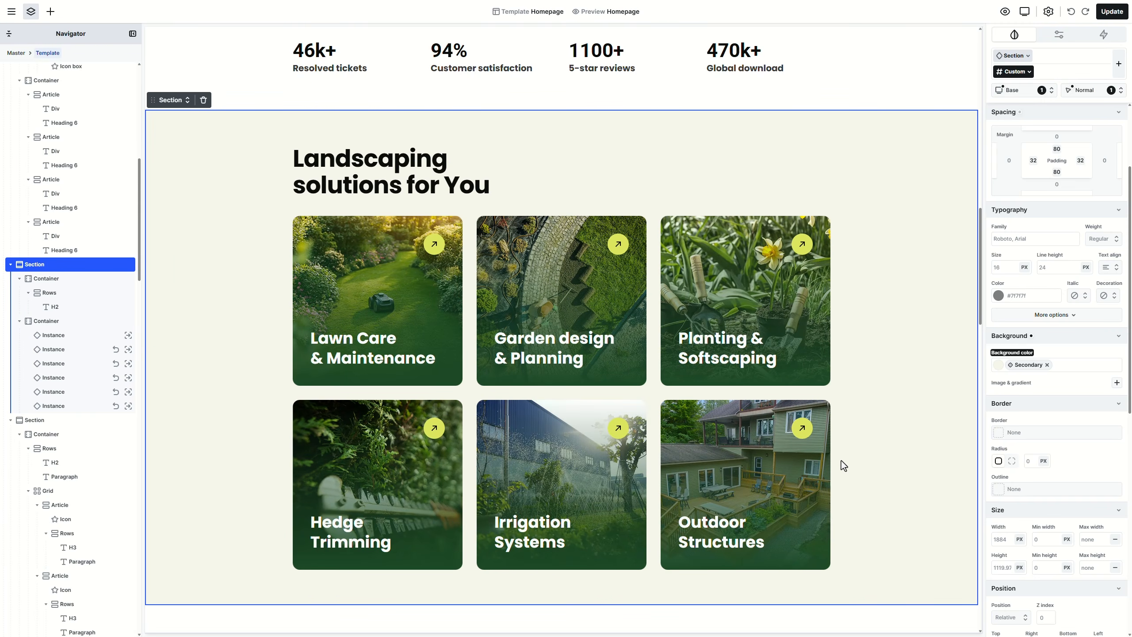
left_click(438, 299)
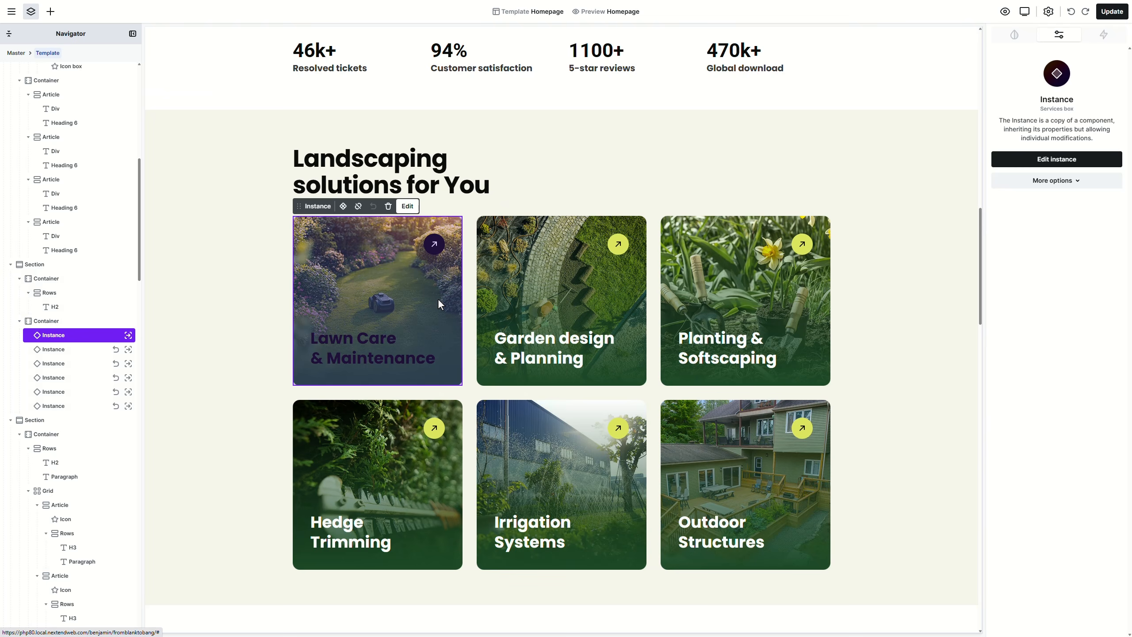
left_click(1047, 182)
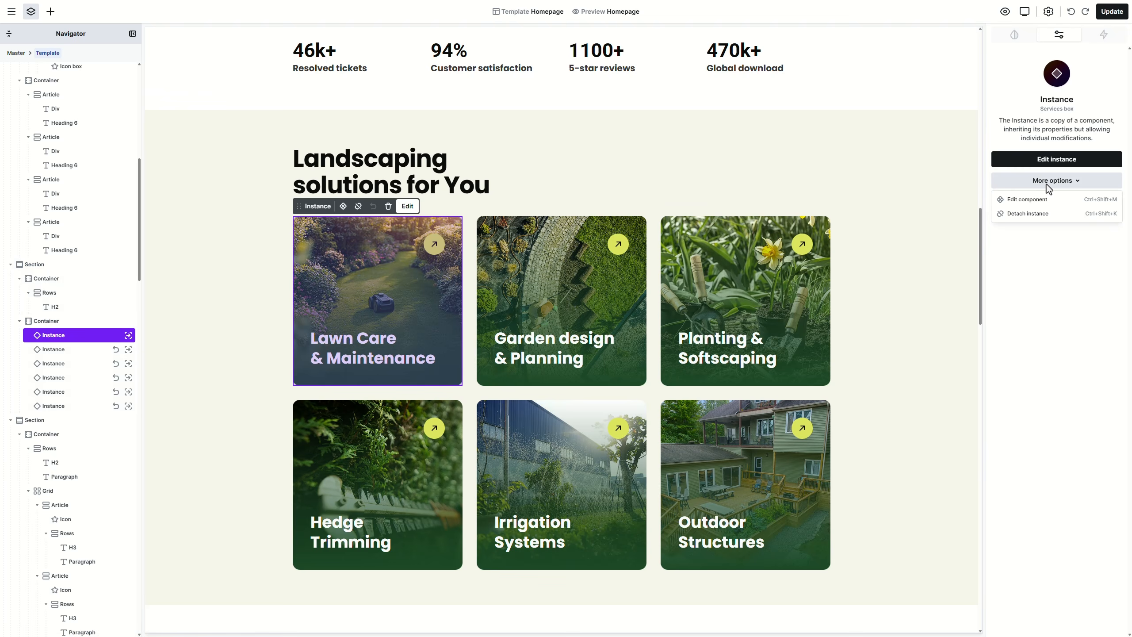
Step: In the Services box component, try purple and red icon circles, then revert to Accent yellow
left_click(1047, 199)
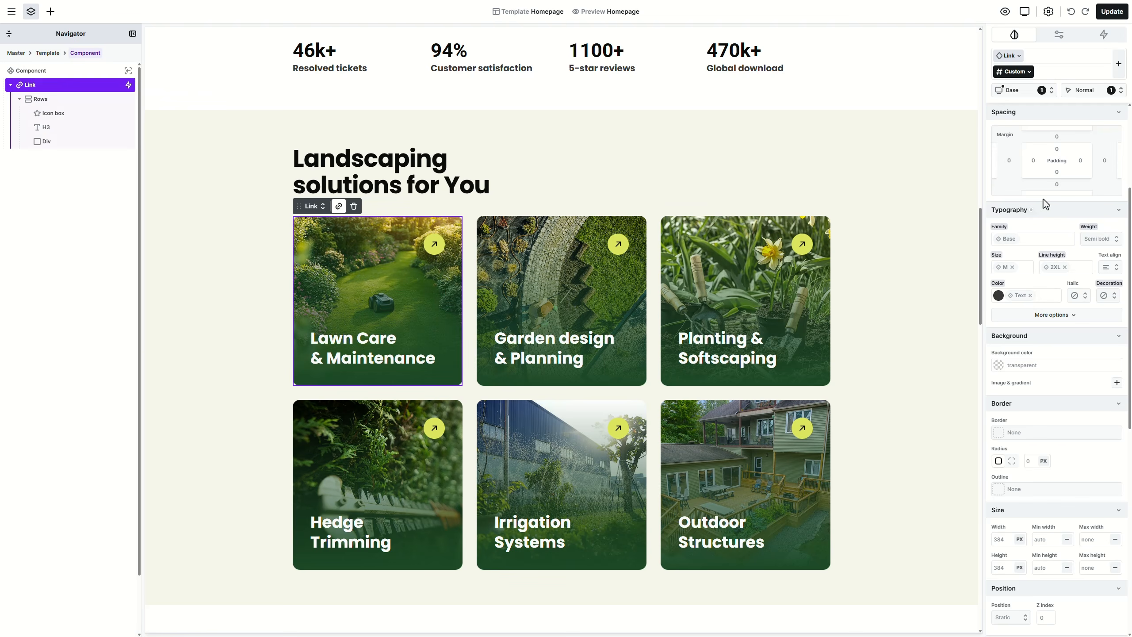
left_click(998, 366)
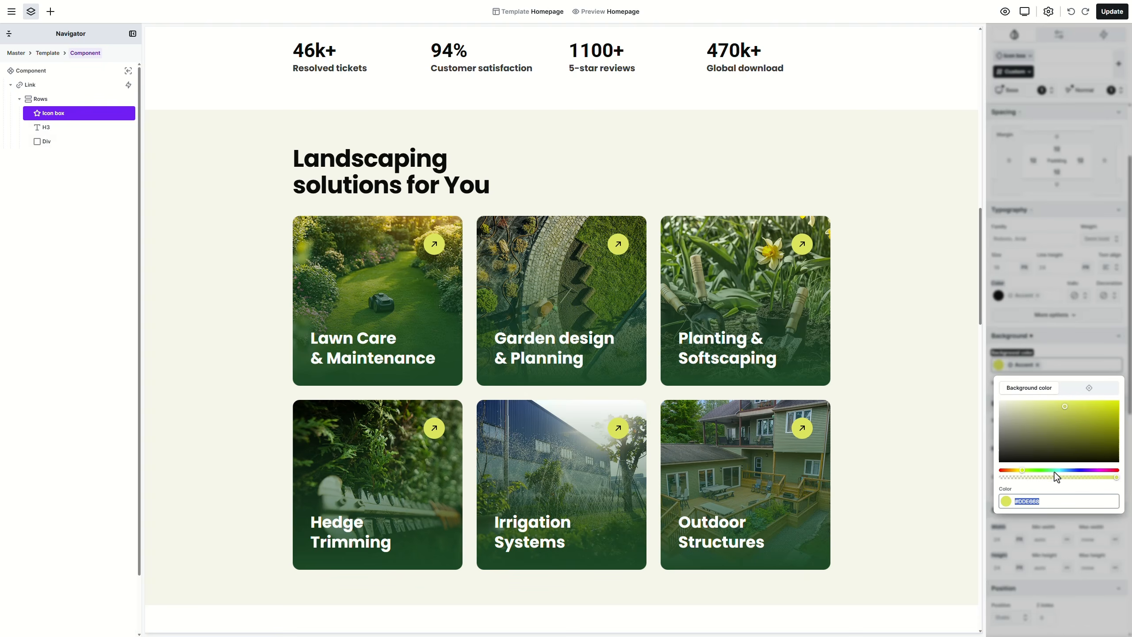
left_click_drag(1055, 473, 1001, 473)
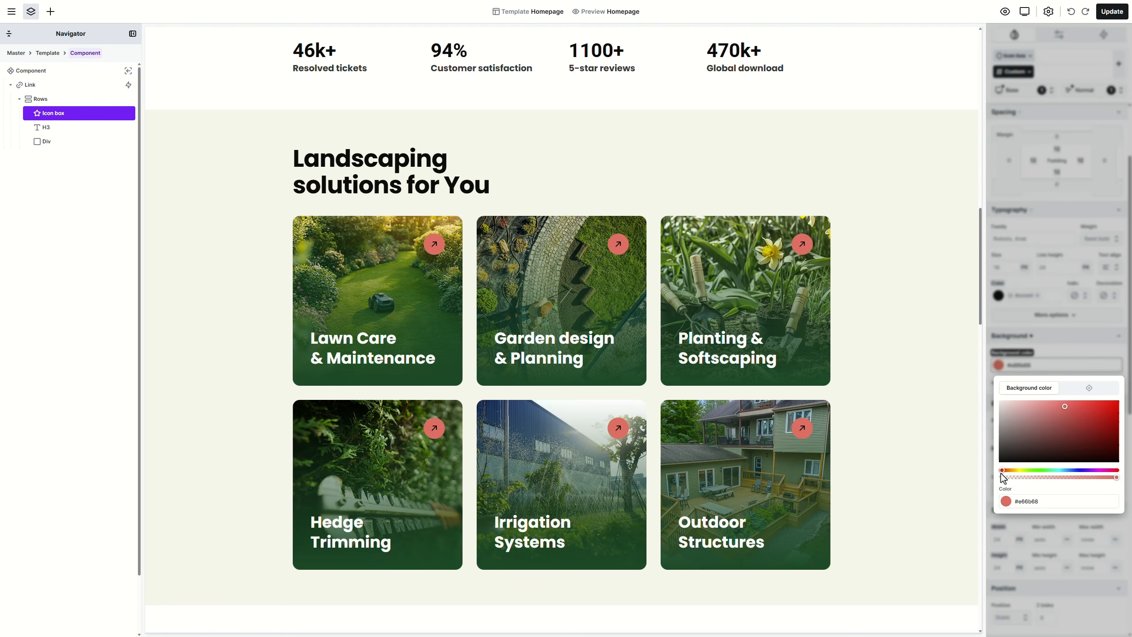
left_click(1040, 357)
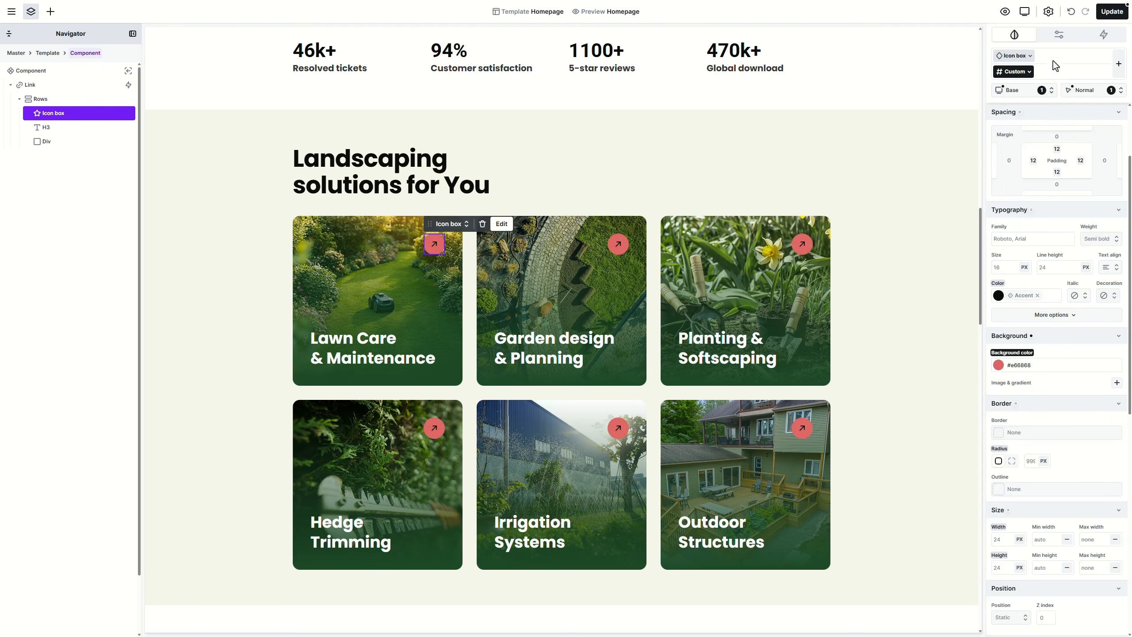
left_click(1071, 12)
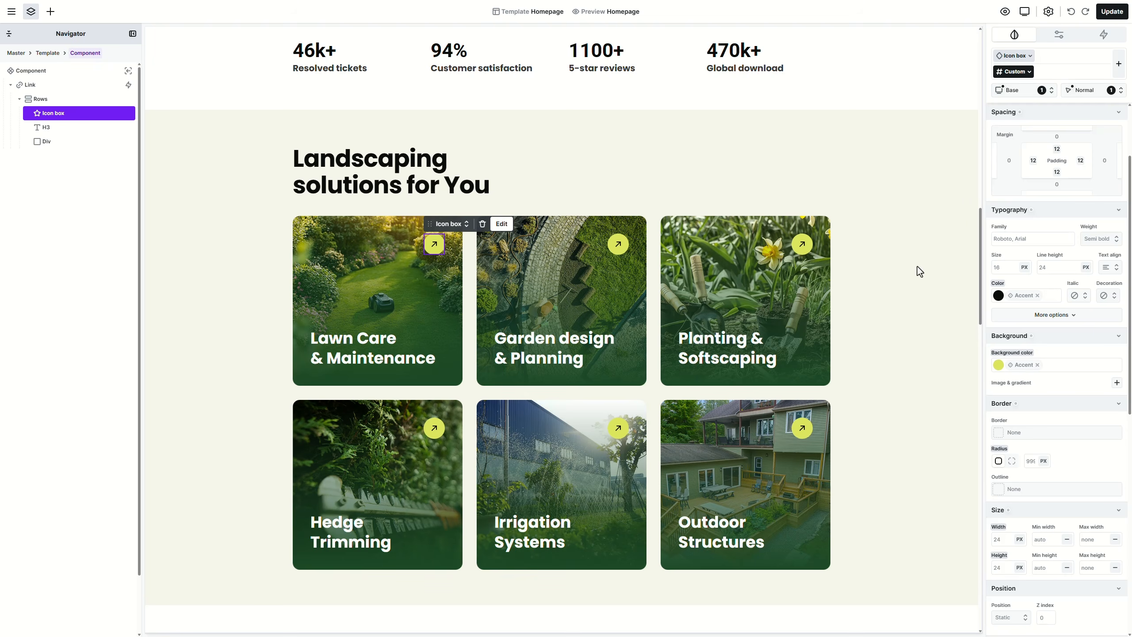
key("Escape")
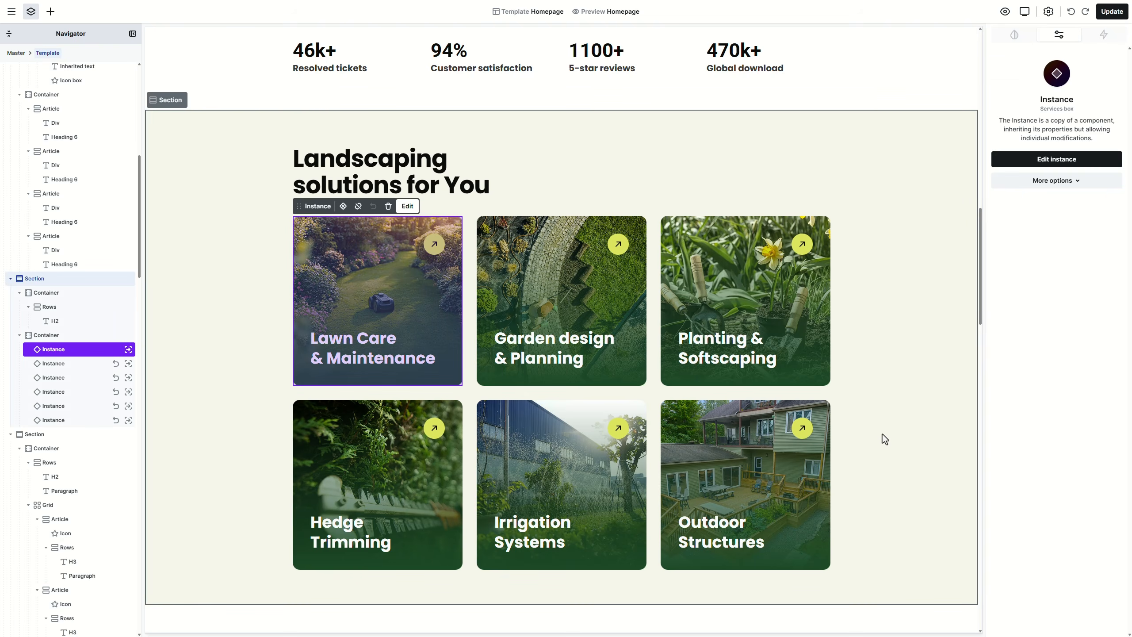
Step: Save the homepage template changes with Update
left_click(883, 436)
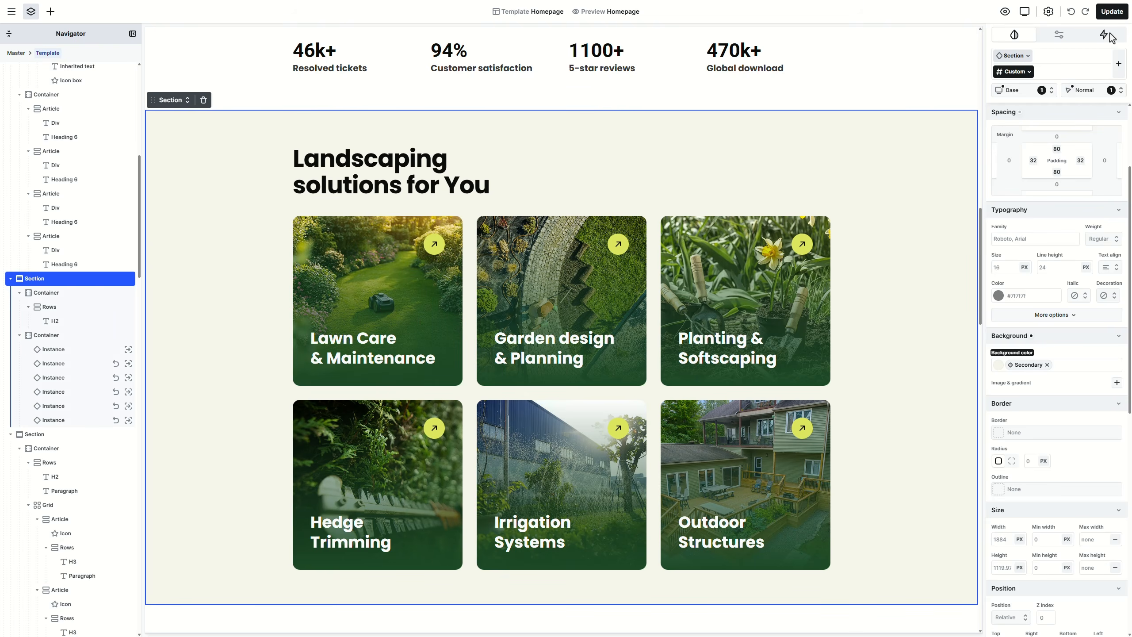
left_click(1114, 17)
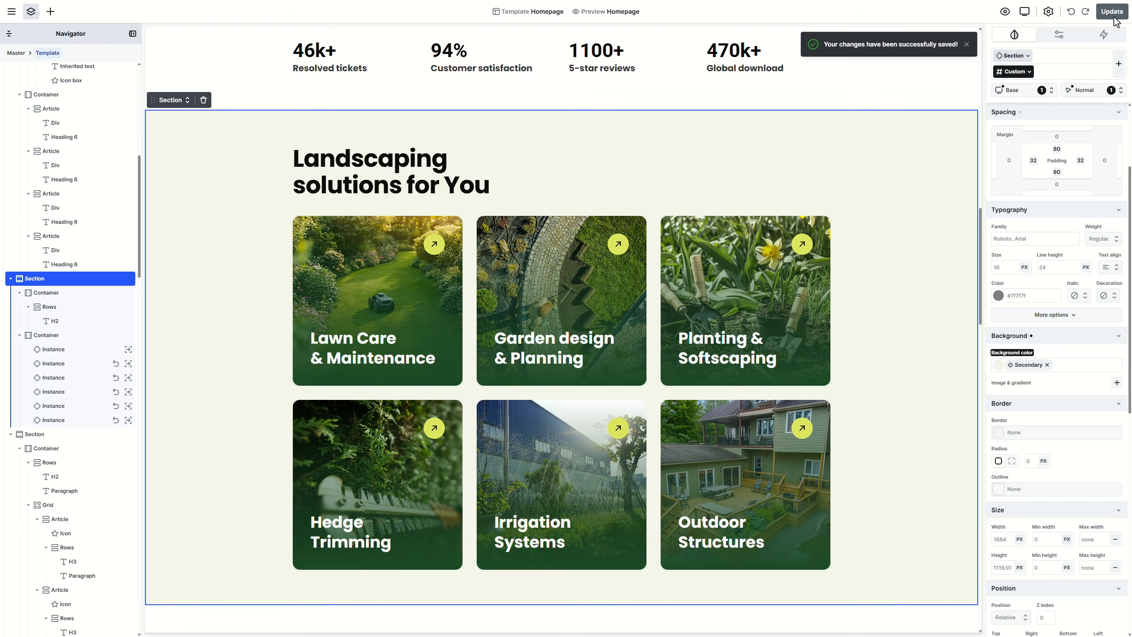
scroll(908, 394, "down", 10)
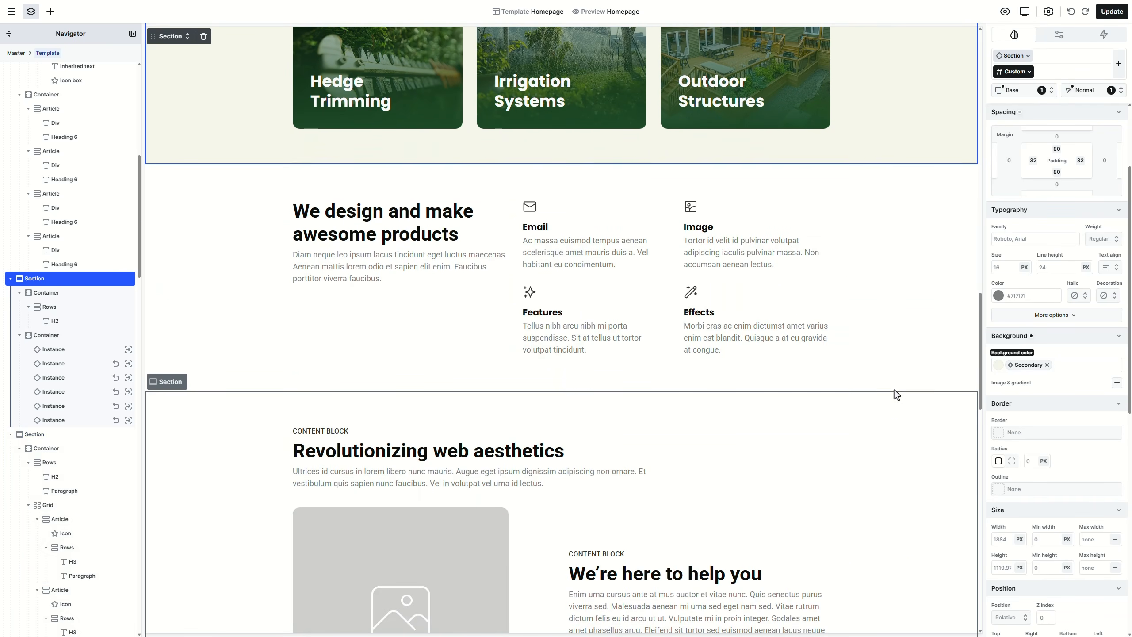
Step: Split the section's container into two equal 6+6 columns
left_click(516, 297)
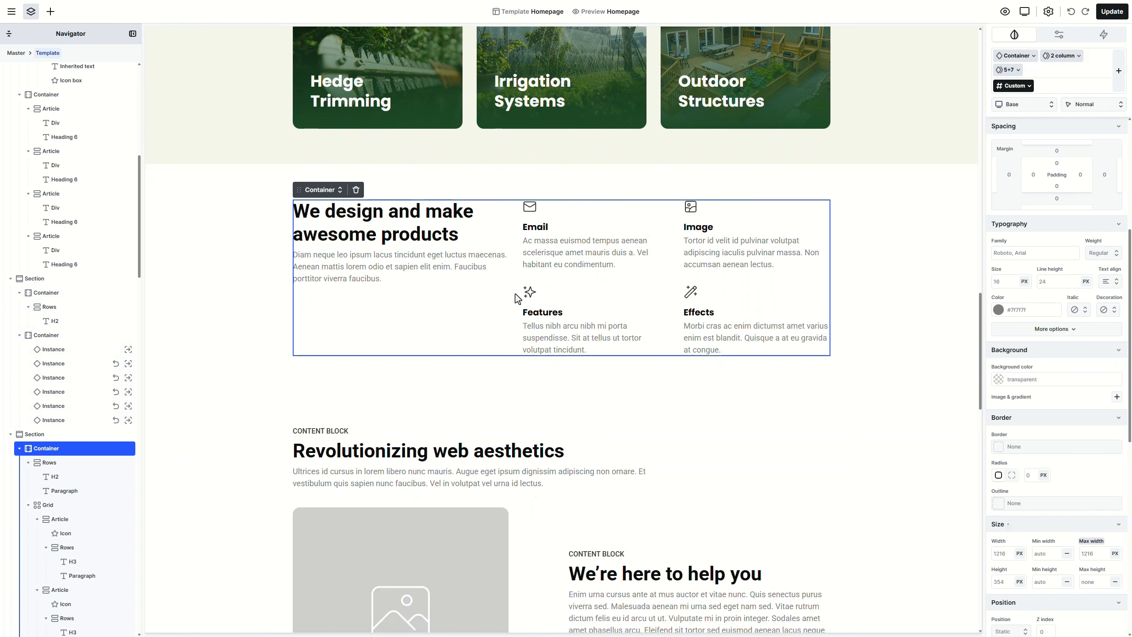
left_click(327, 191)
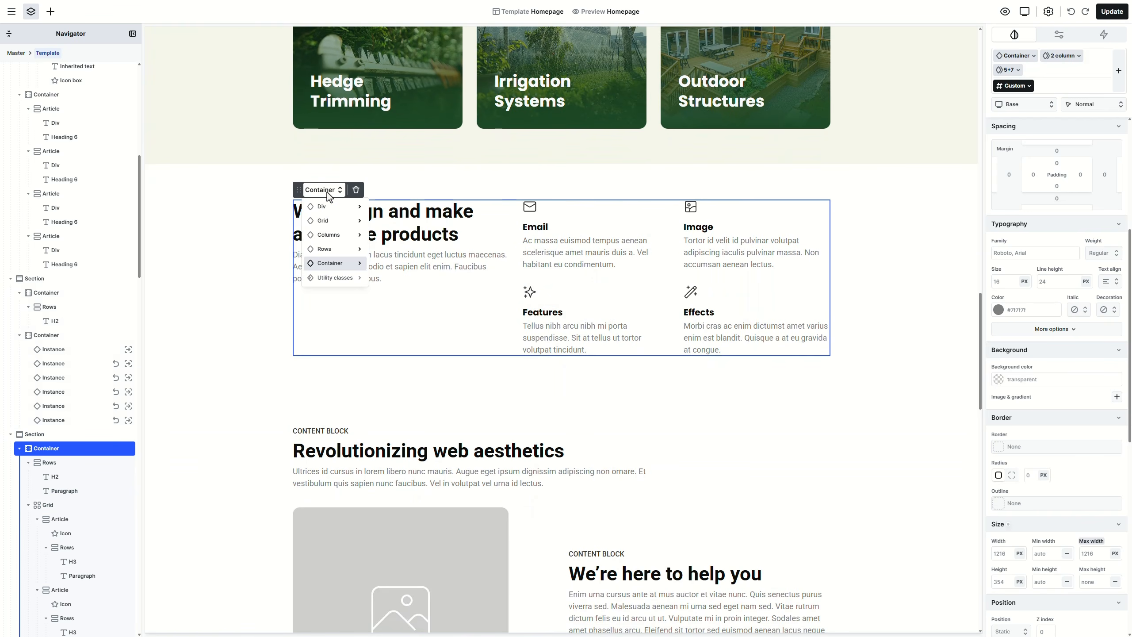
mouse_move(339, 263)
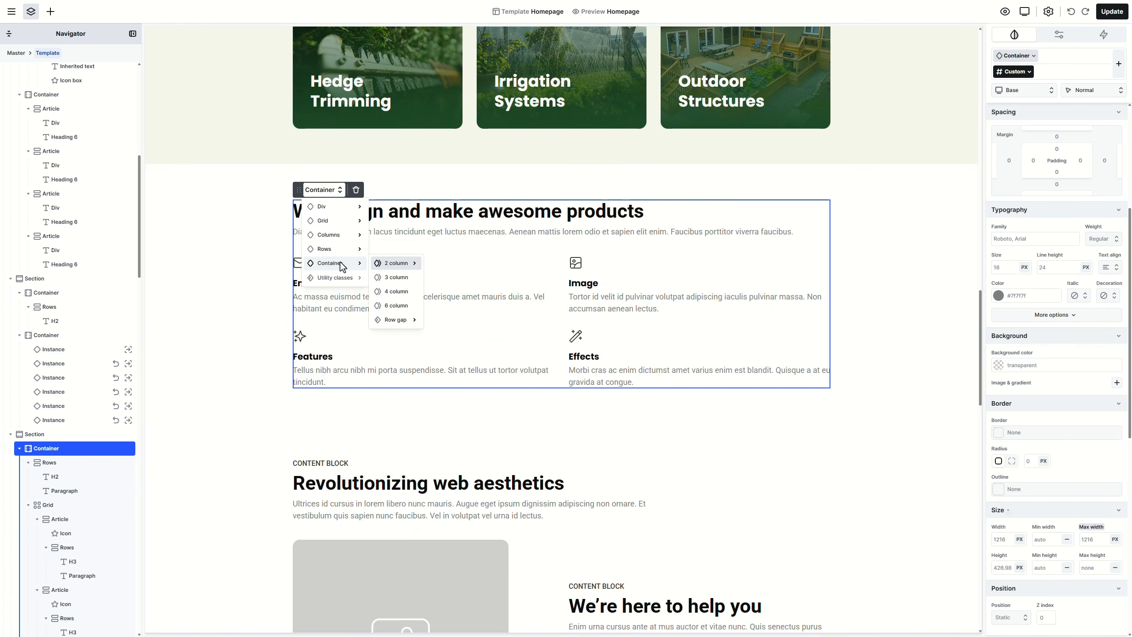
mouse_move(400, 265)
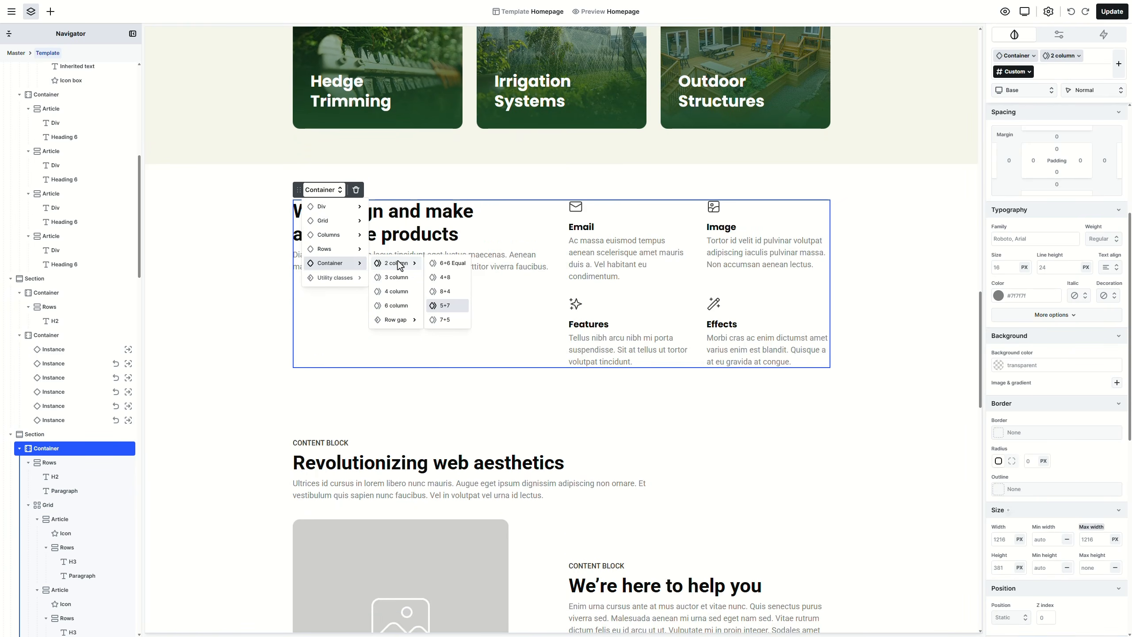
left_click(448, 264)
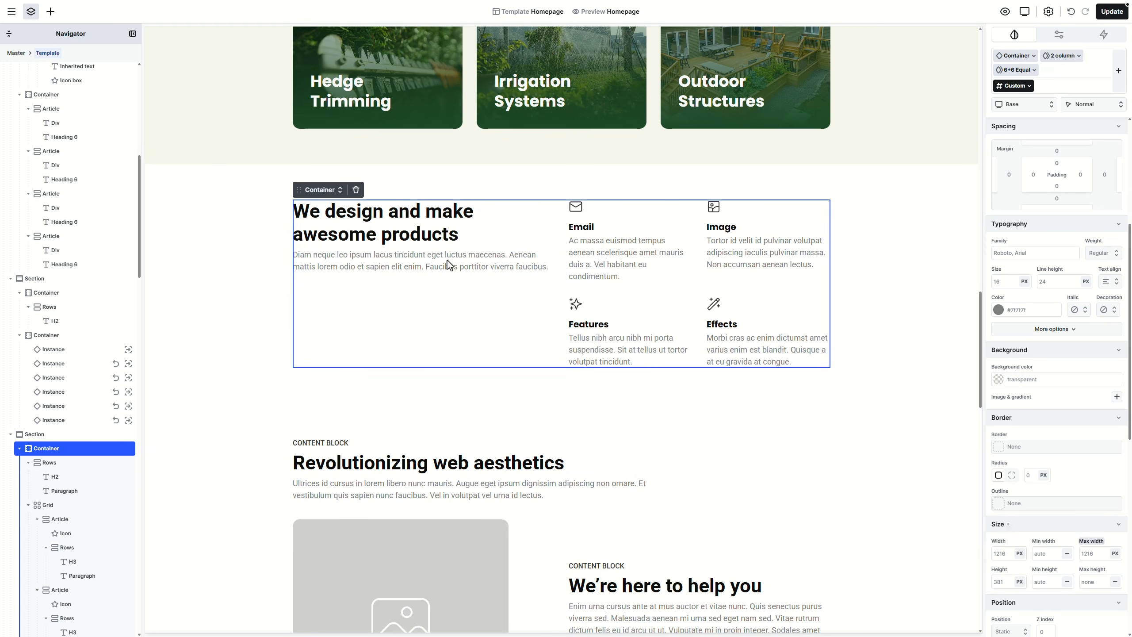
Step: Retitle the heading 'What makes us the right choice for your garden?' as Heading 1 and delete the paragraph
left_click(430, 236)
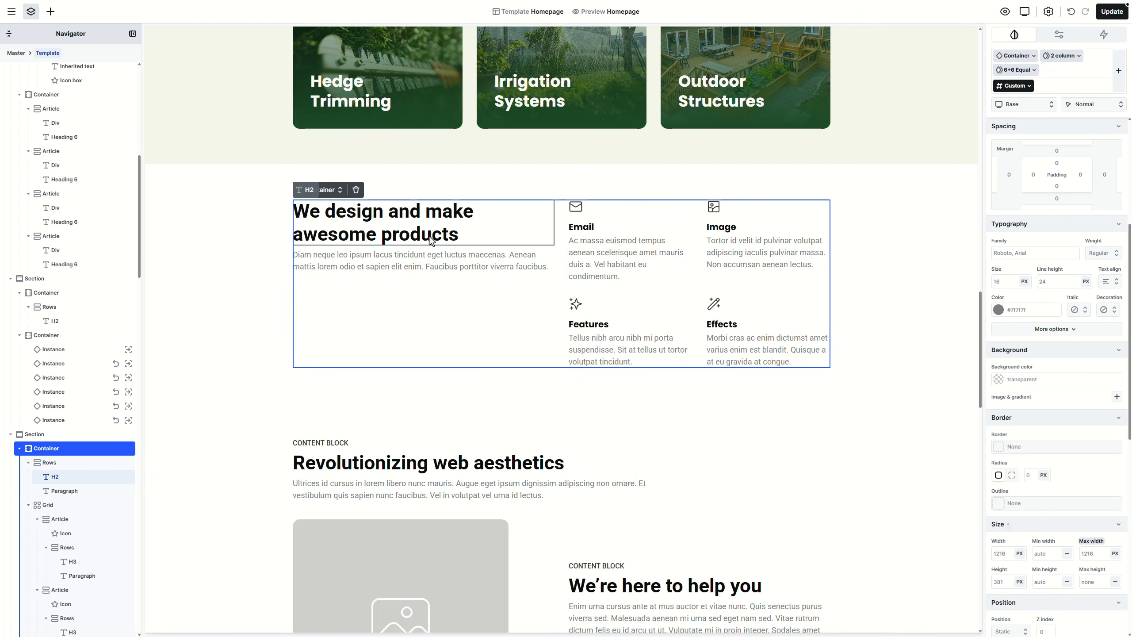
double_click(430, 236)
key("ctrl+a")
type("What makes us the right choice for your garden?")
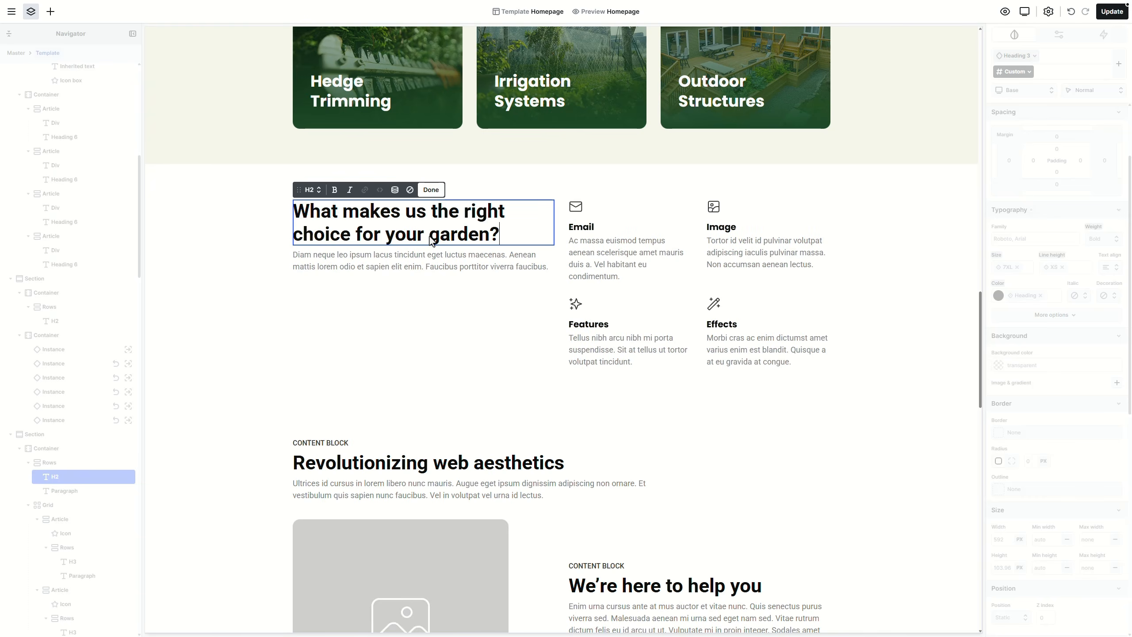
key("Escape")
left_click(313, 190)
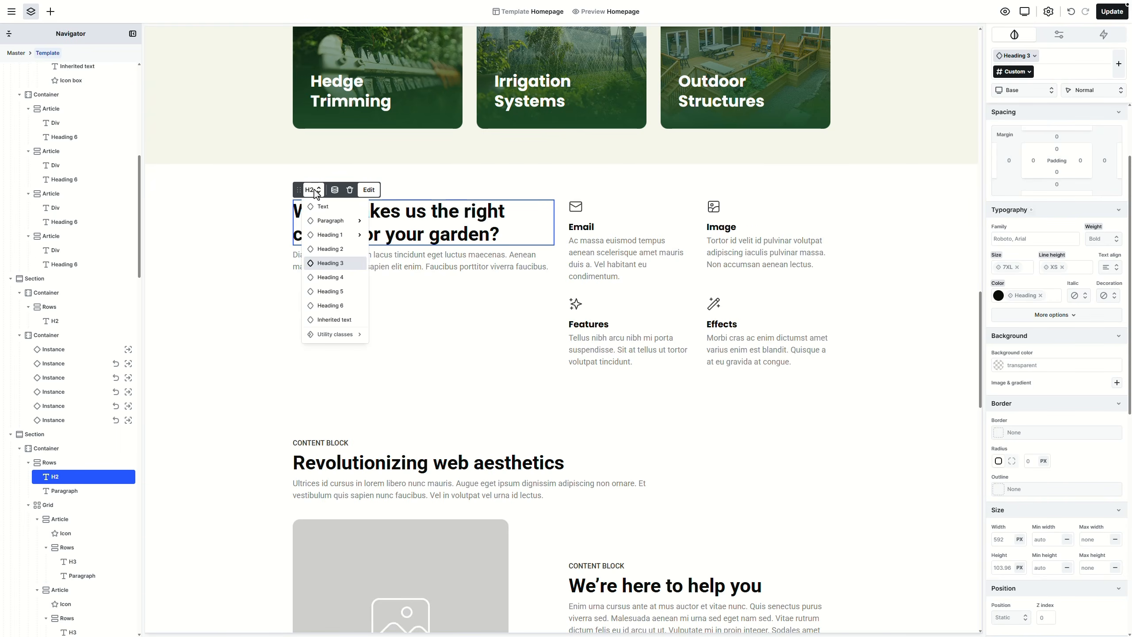
left_click(331, 238)
left_click(357, 300)
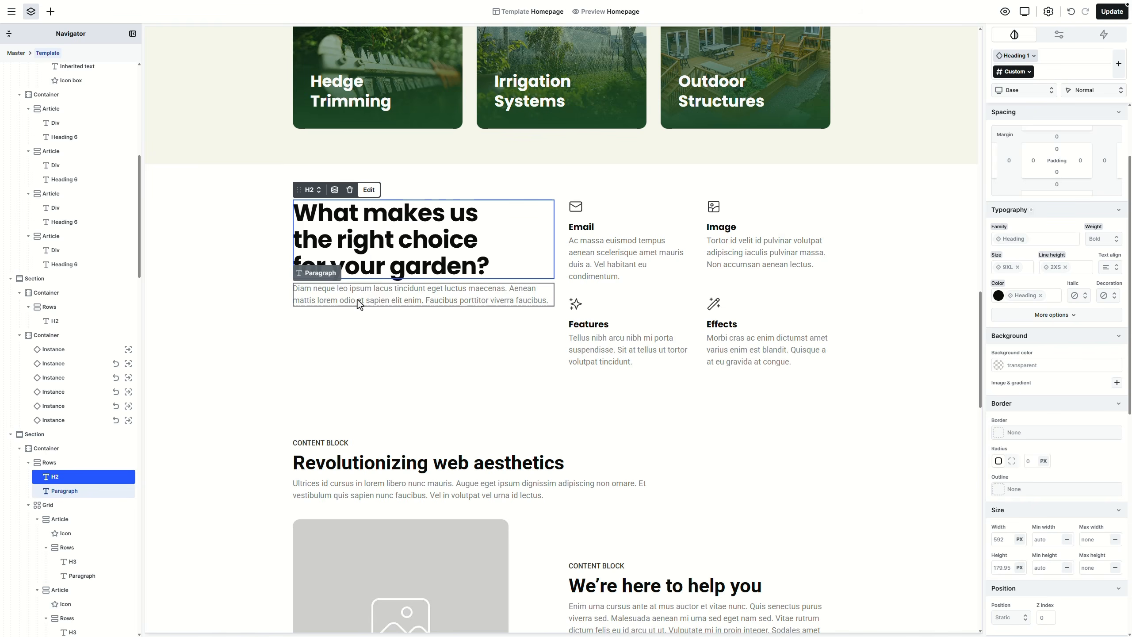
key("Delete")
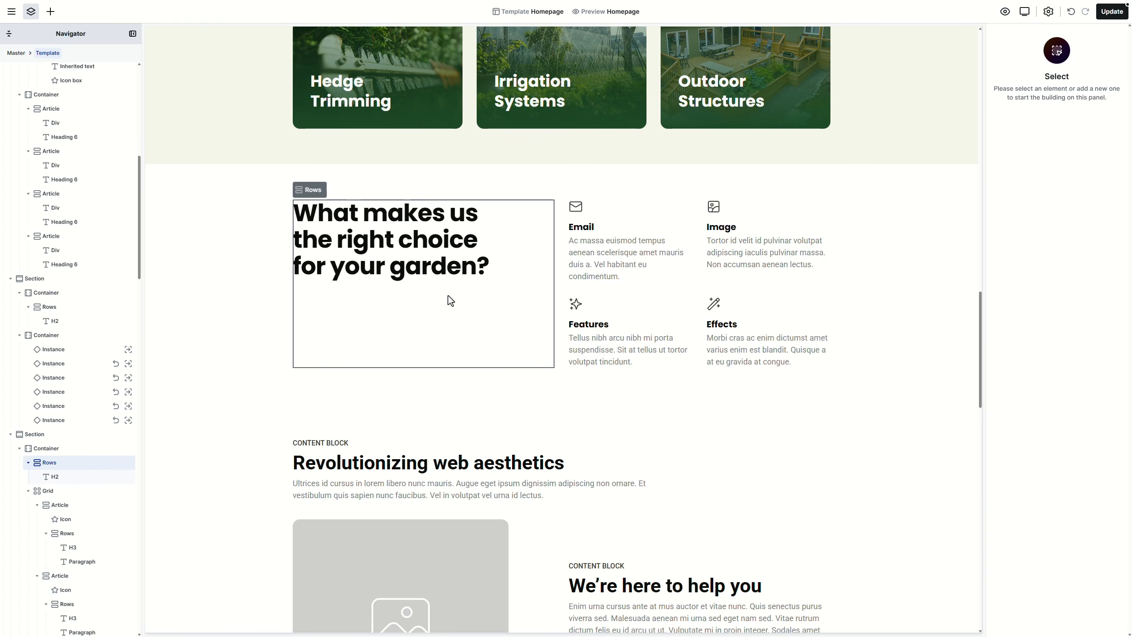
Step: Switch the four-feature grid to a Rows layout
left_click(695, 288)
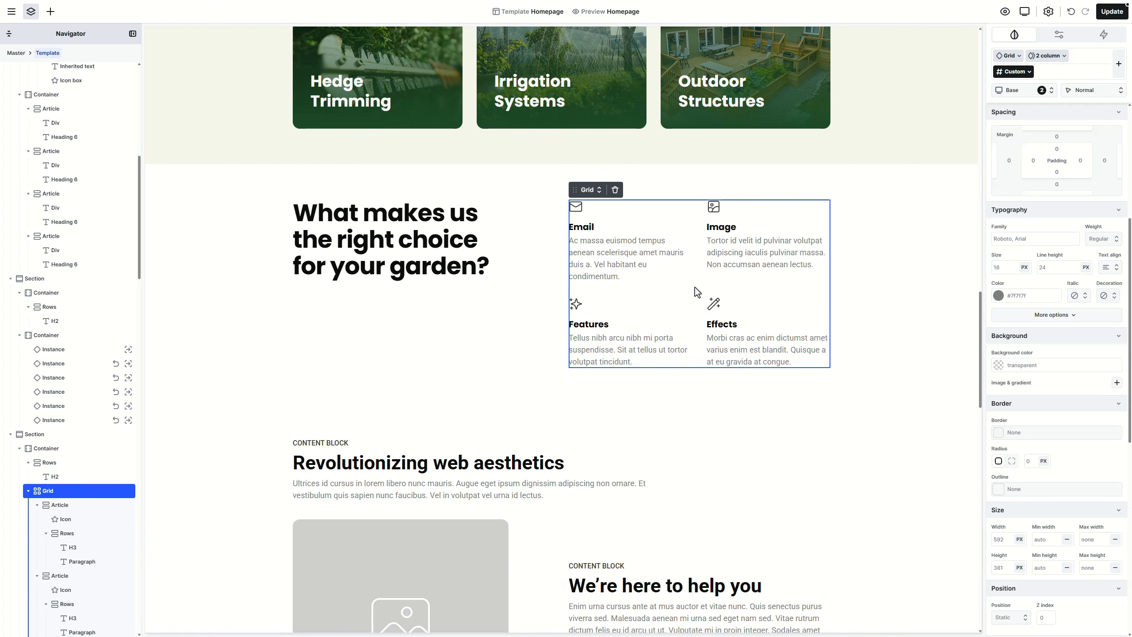
left_click(599, 192)
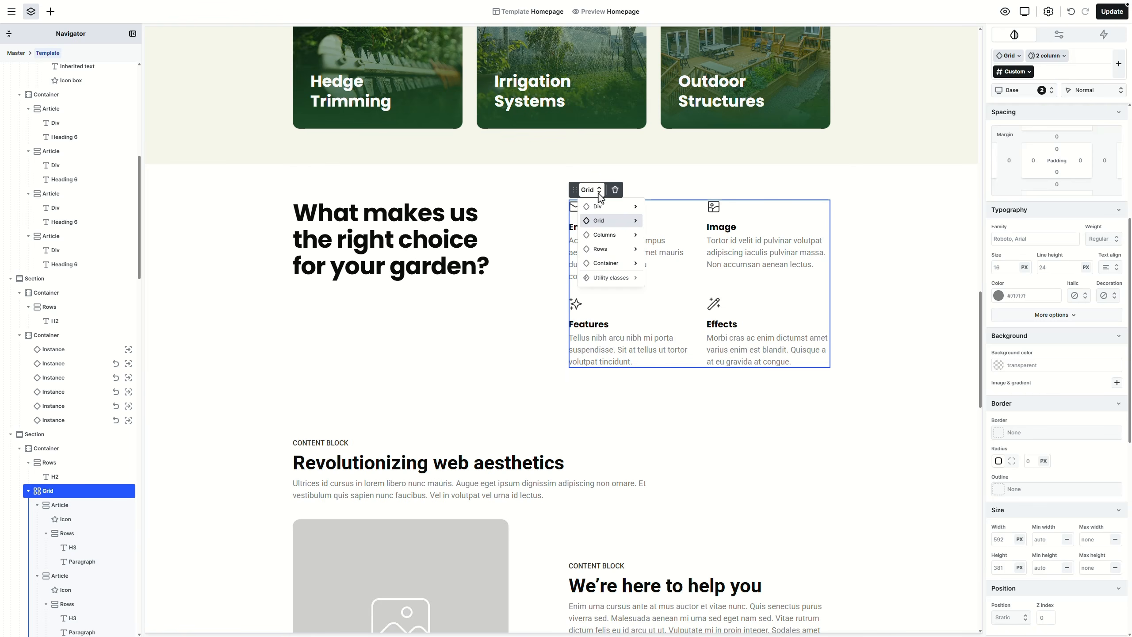
left_click(604, 248)
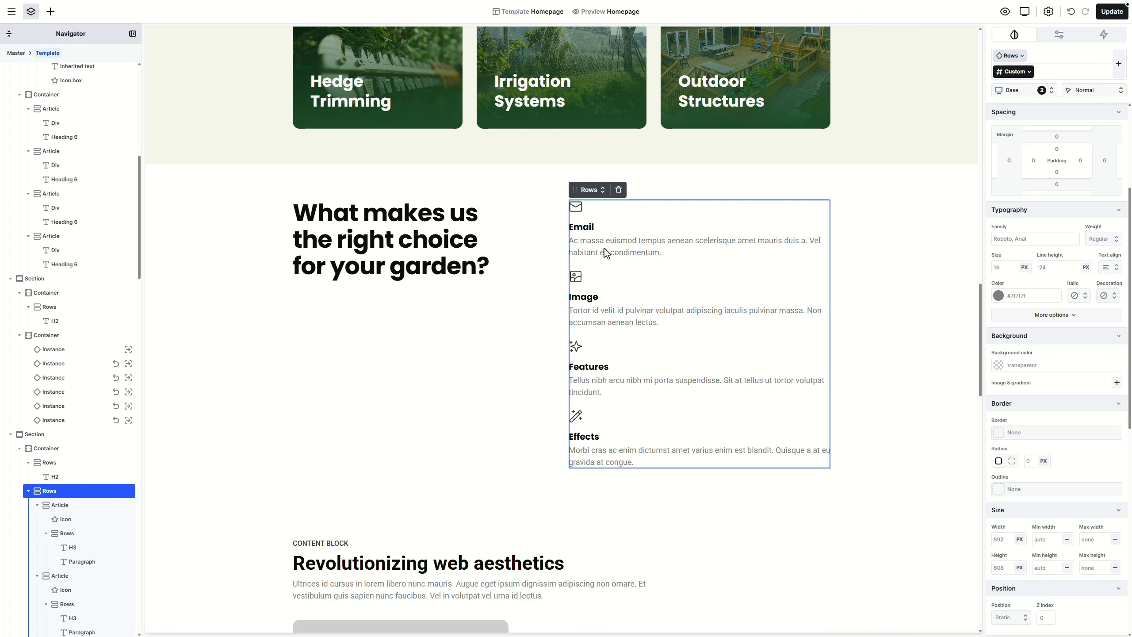
Step: Set the Email item's layout to Columns so its icon sits beside the text
left_click(607, 219)
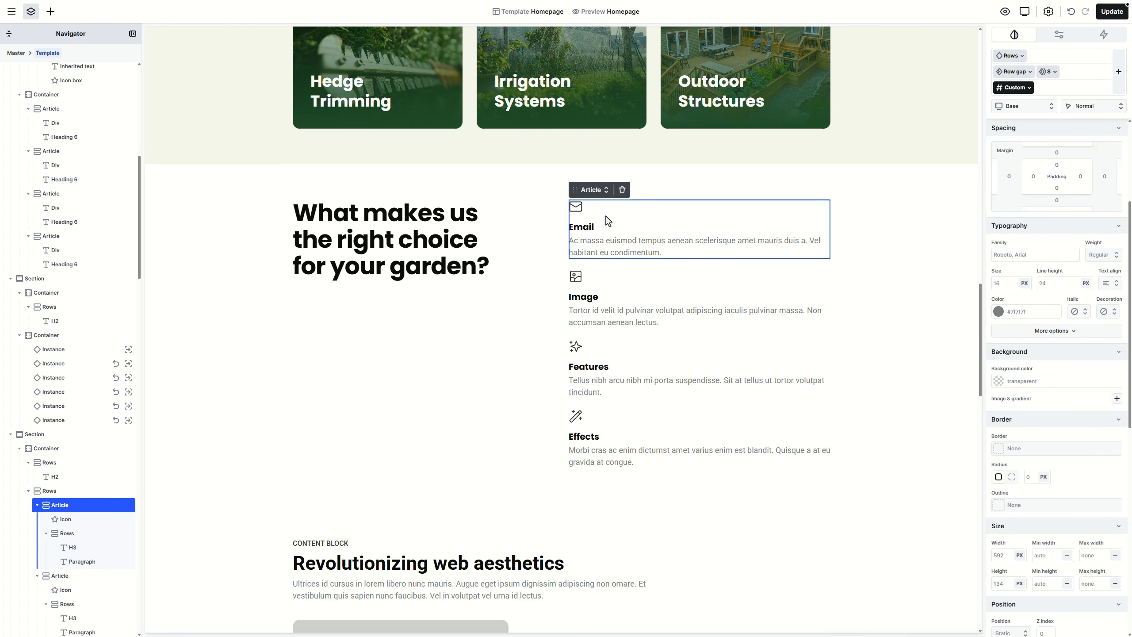
left_click(600, 193)
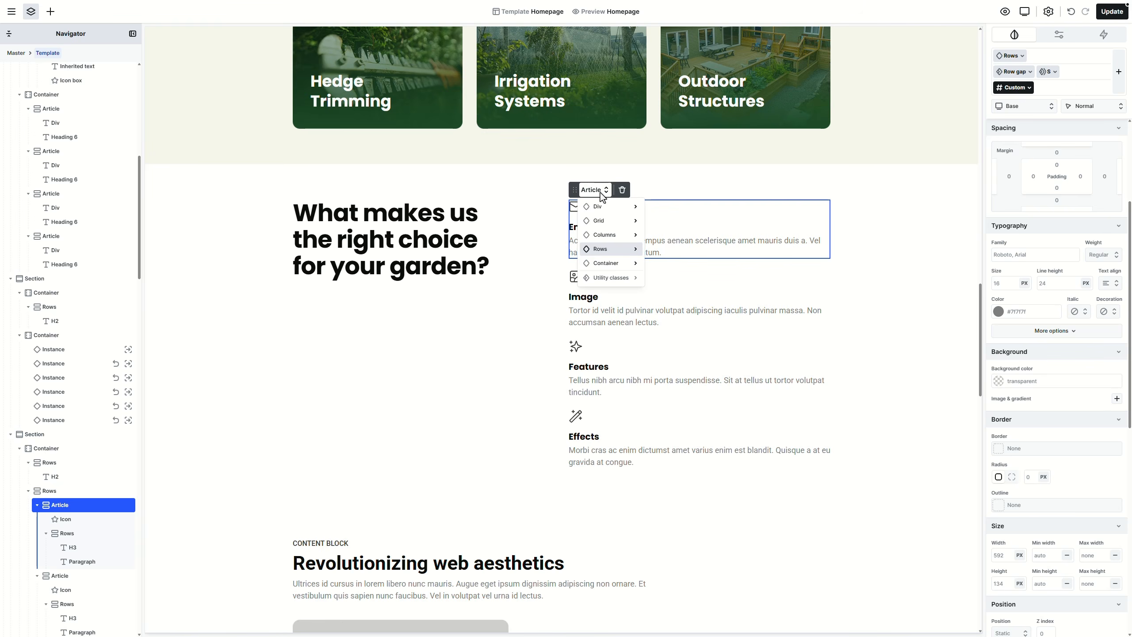
mouse_move(607, 233)
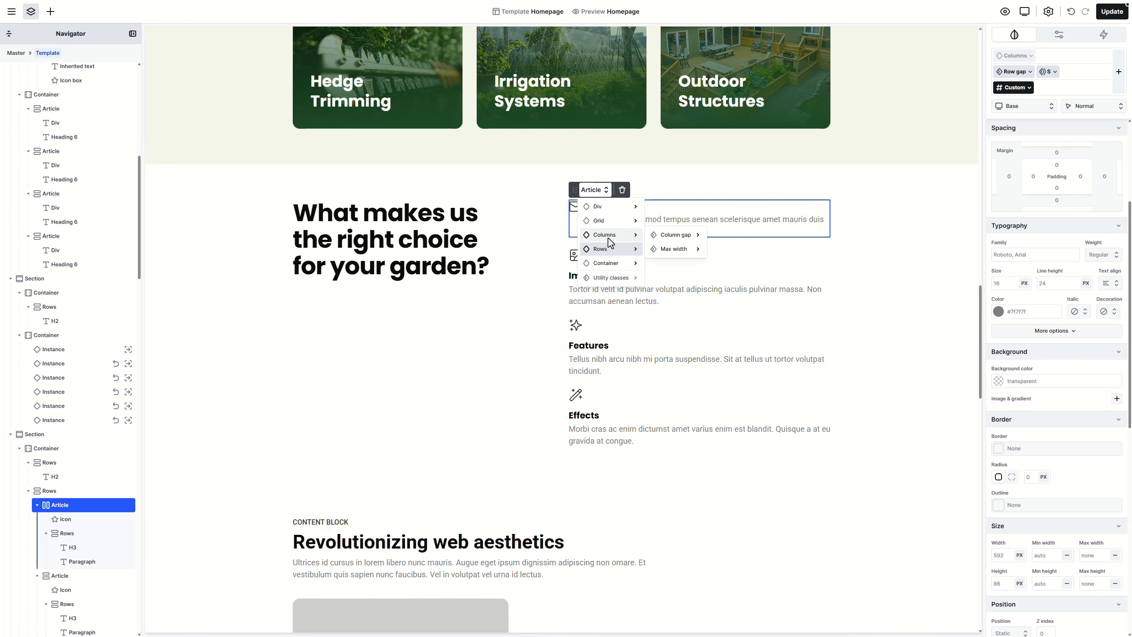
left_click(609, 237)
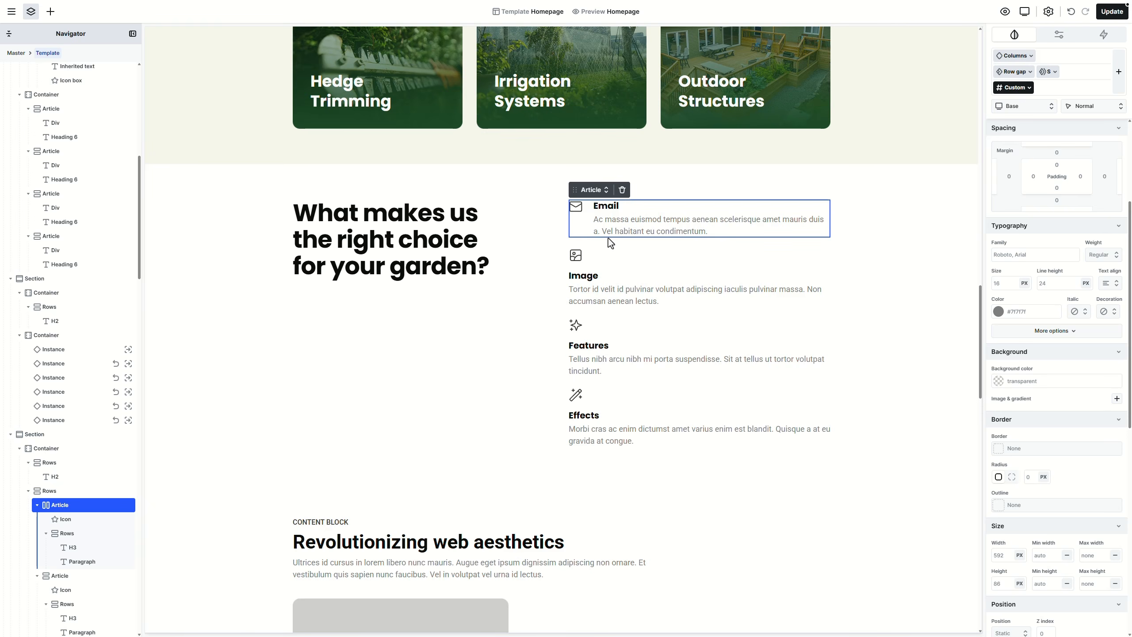
Step: Turn the Email envelope icon into an Icon box and reset its custom class
left_click(575, 206)
left_click(597, 200)
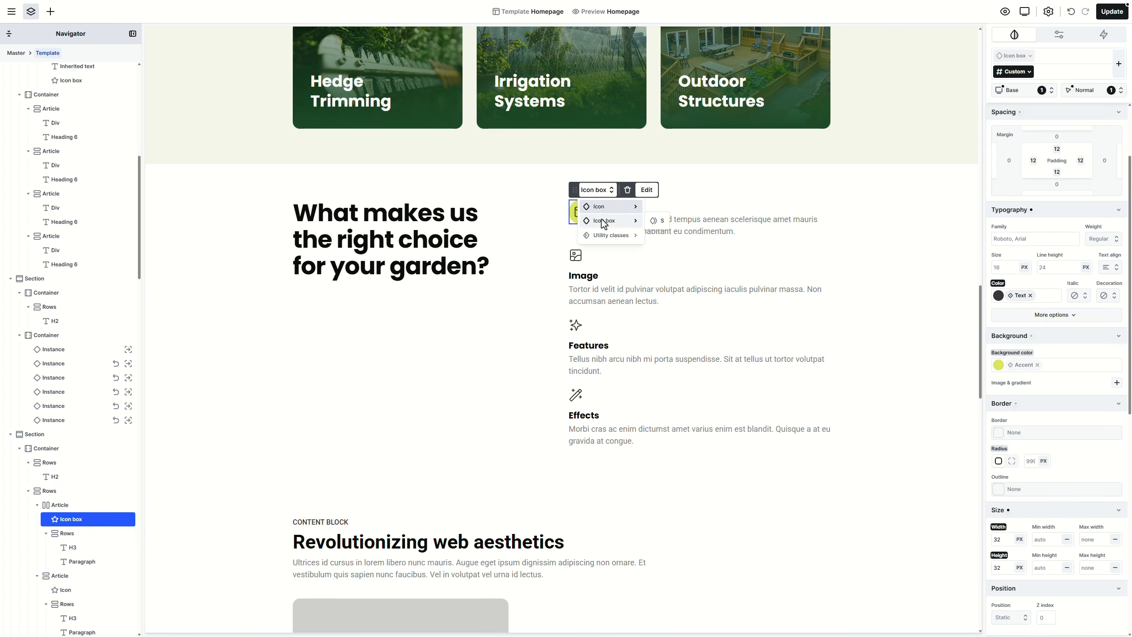
left_click(601, 220)
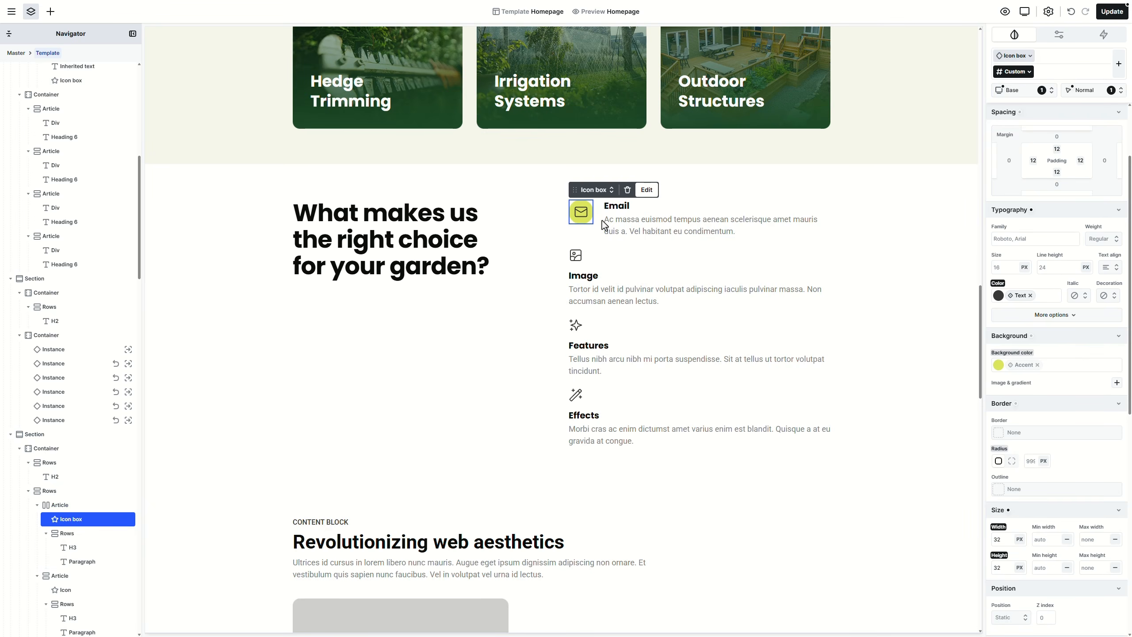
left_click(1028, 72)
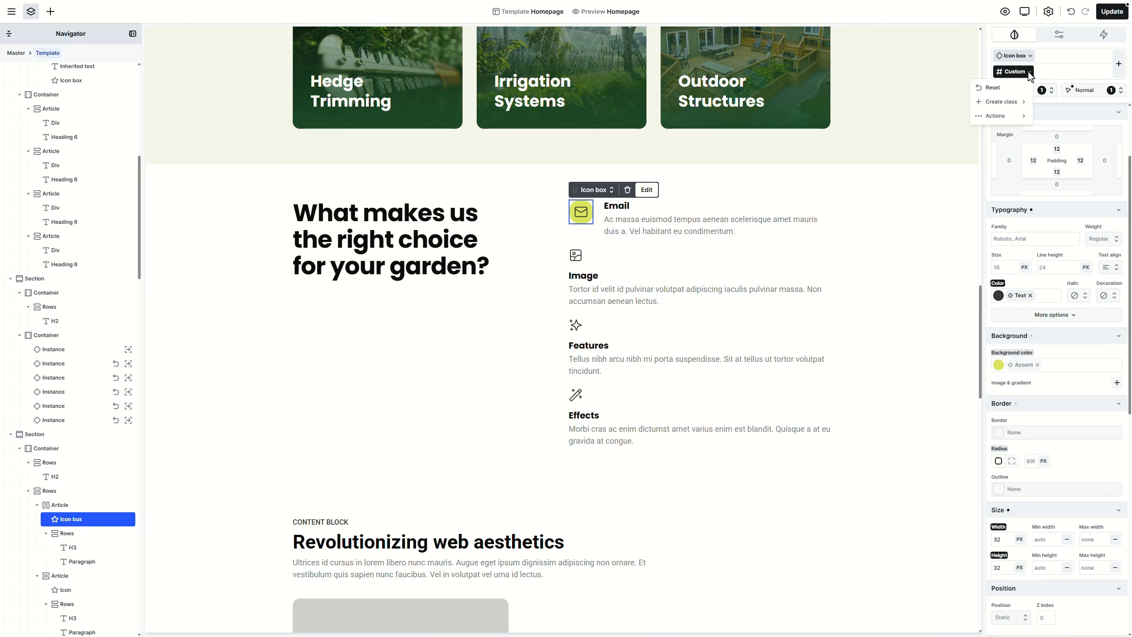
left_click(1011, 86)
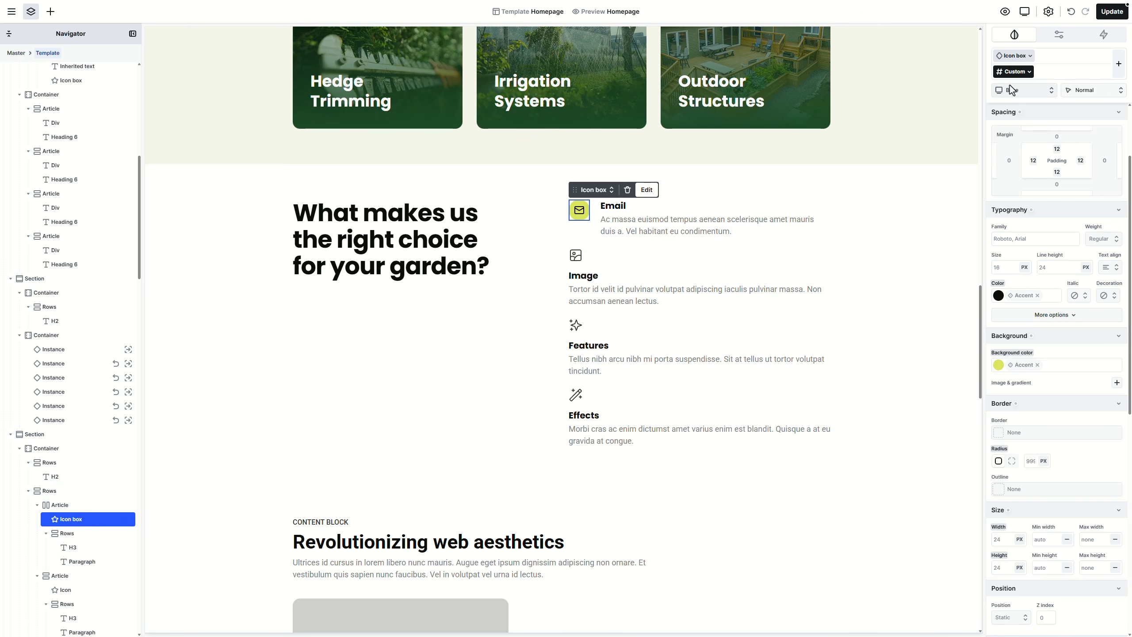
Step: Replace the envelope with the 'check' icon from the Icon library
double_click(582, 212)
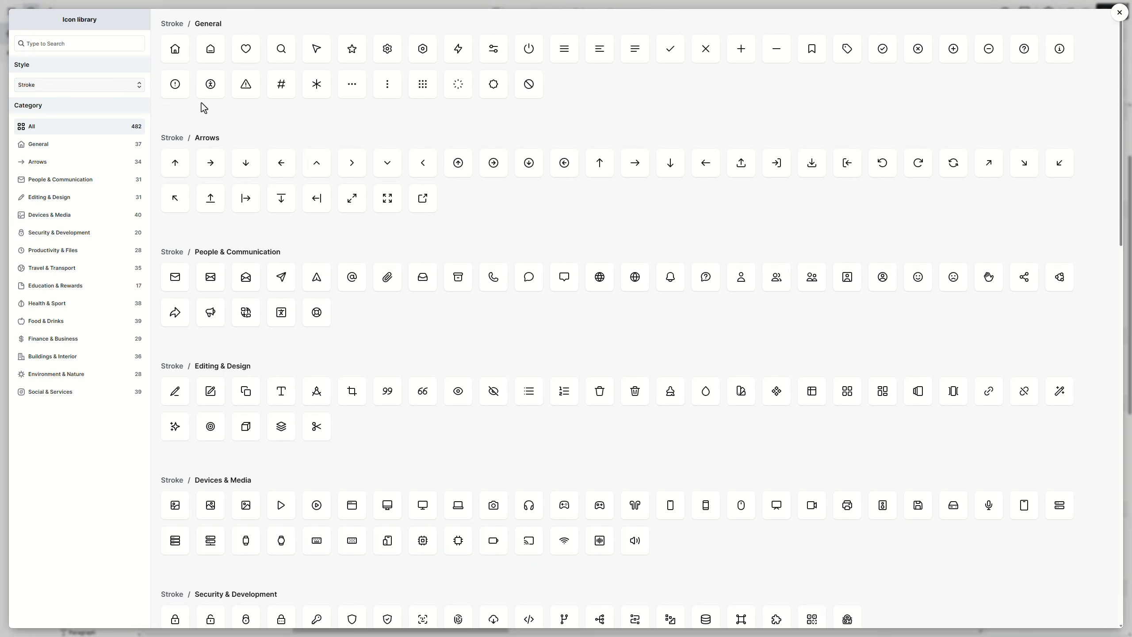
left_click(98, 48)
type("check")
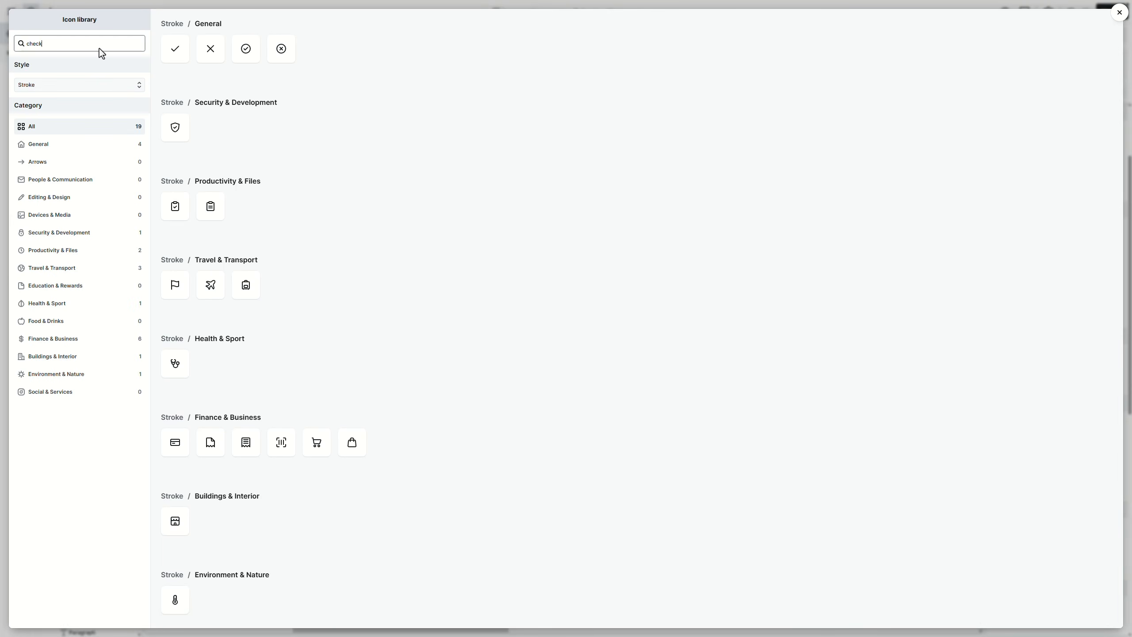
left_click(168, 53)
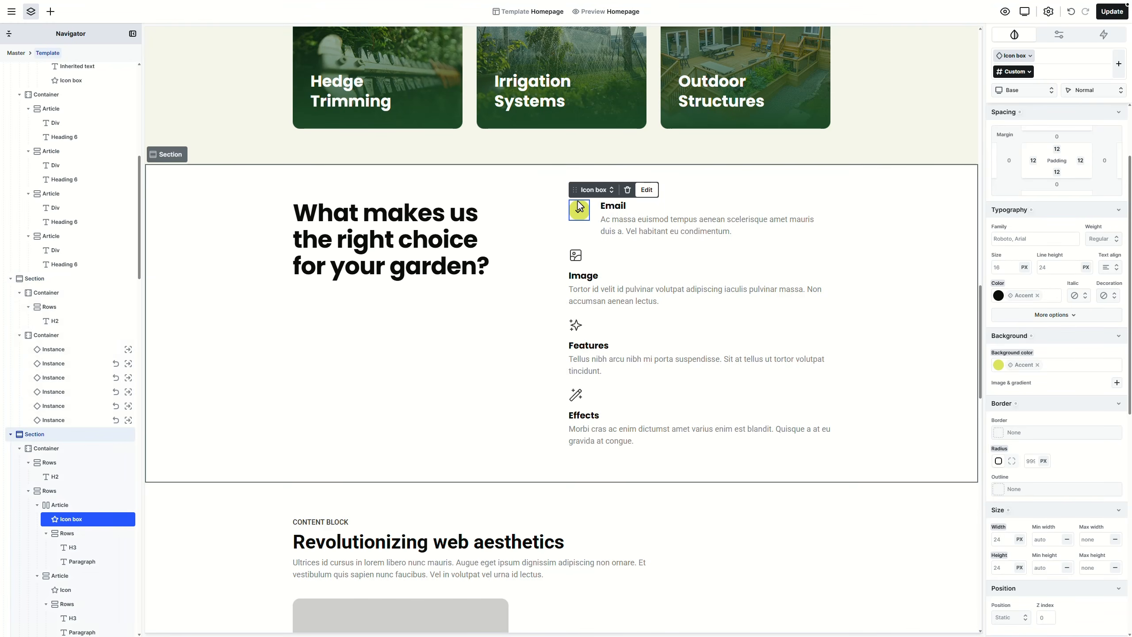
Step: Rename the Email heading to 'Certified Expertise', apply Heading 5, and set its font to Heading
left_click(615, 209)
double_click(614, 210)
type("Certified Expertise")
key("Escape")
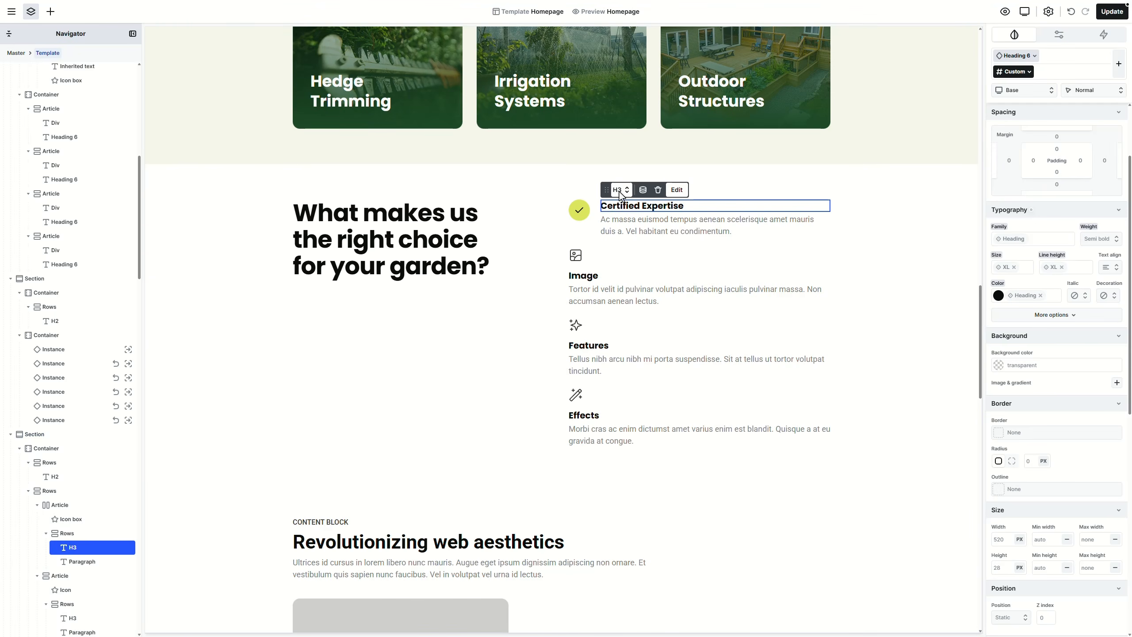
left_click(621, 192)
left_click(643, 291)
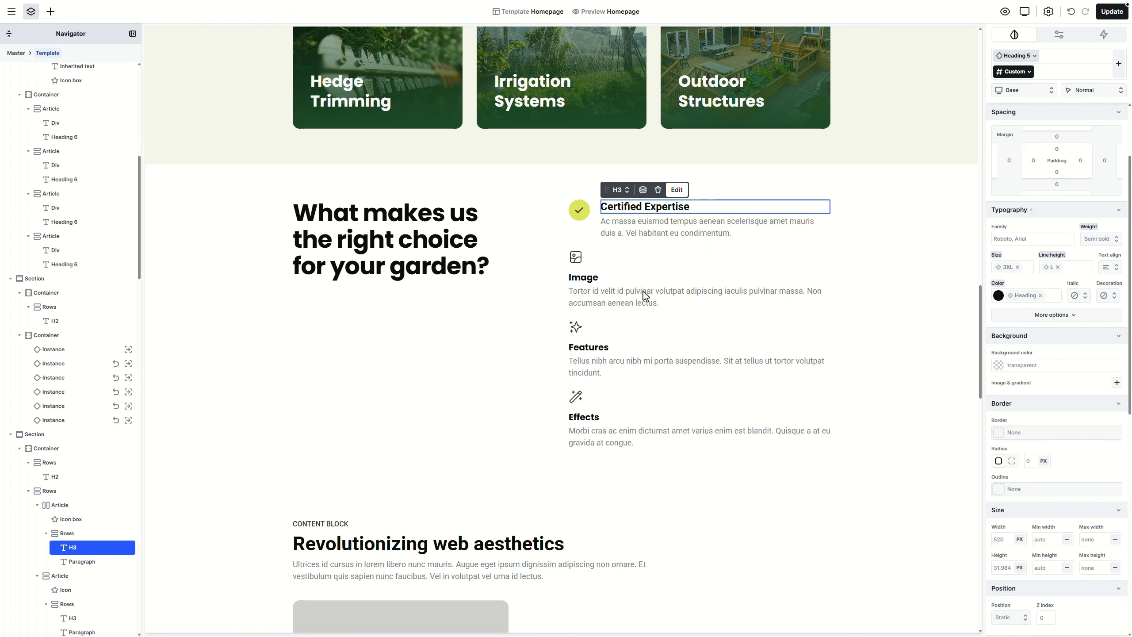
left_click(1018, 55)
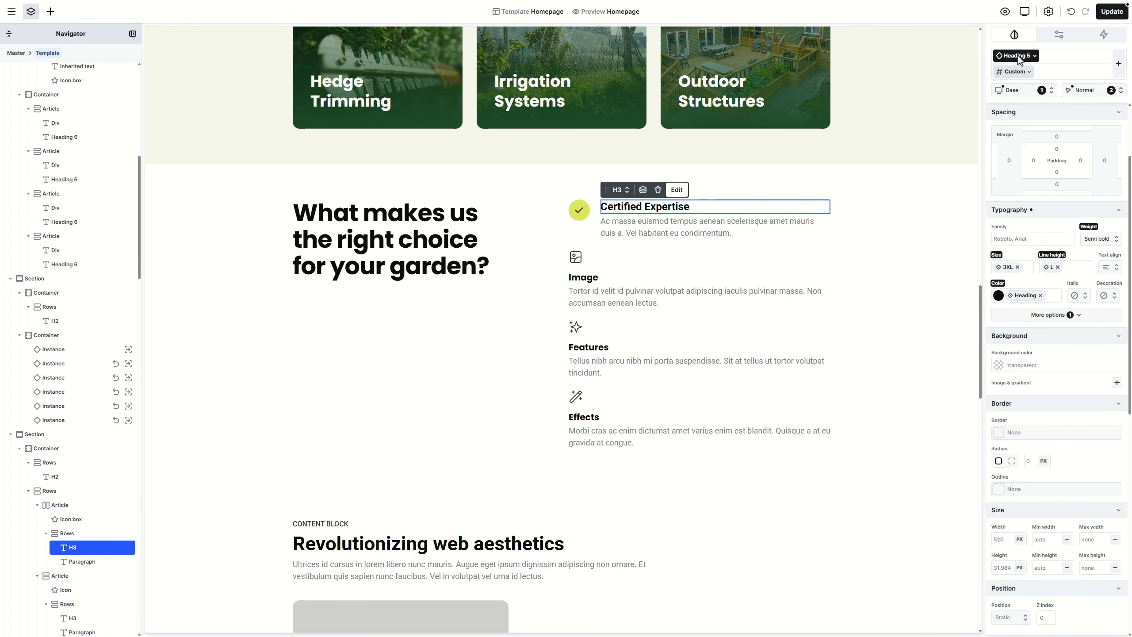
left_click(1072, 235)
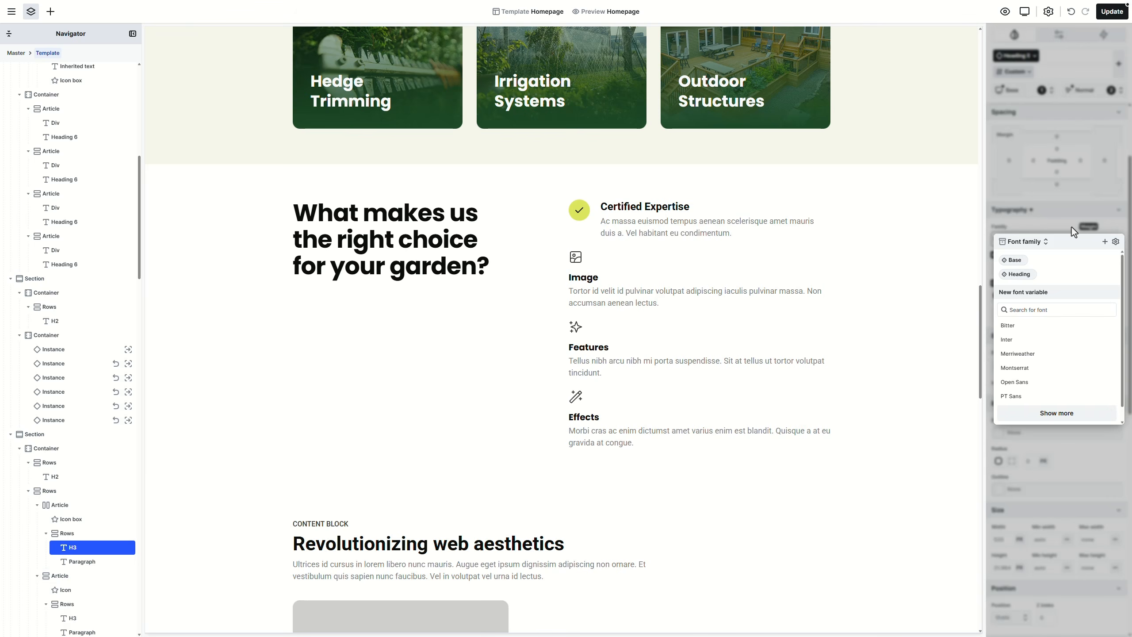
left_click(1026, 276)
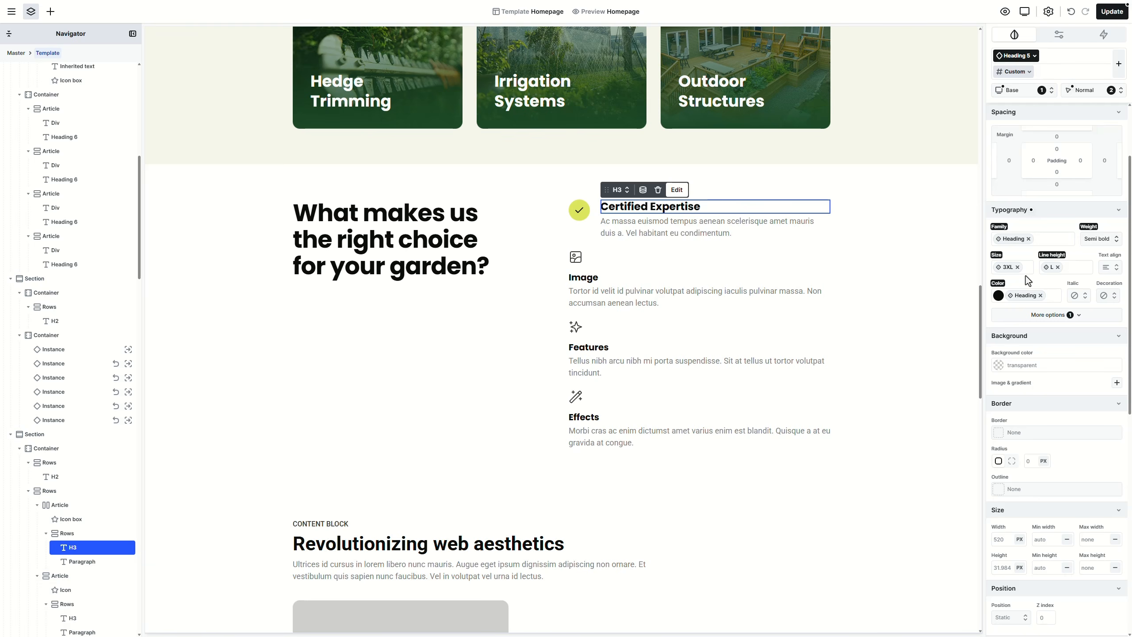
Step: Replace the Certified Expertise description with the new horticulturist-team wording
left_click(749, 225)
double_click(748, 226)
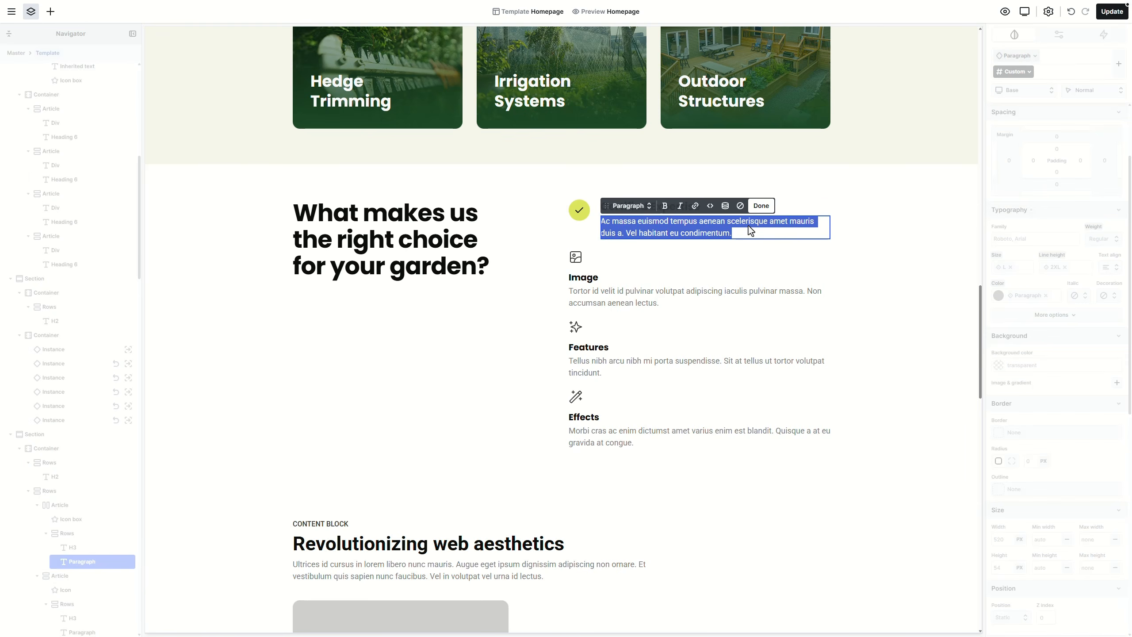
type("Our team includes licensed horticulturists and landscape professionals with years of specialized training and hands-on experience in plant care, soil health, and sustainable garden practices.")
key("Escape")
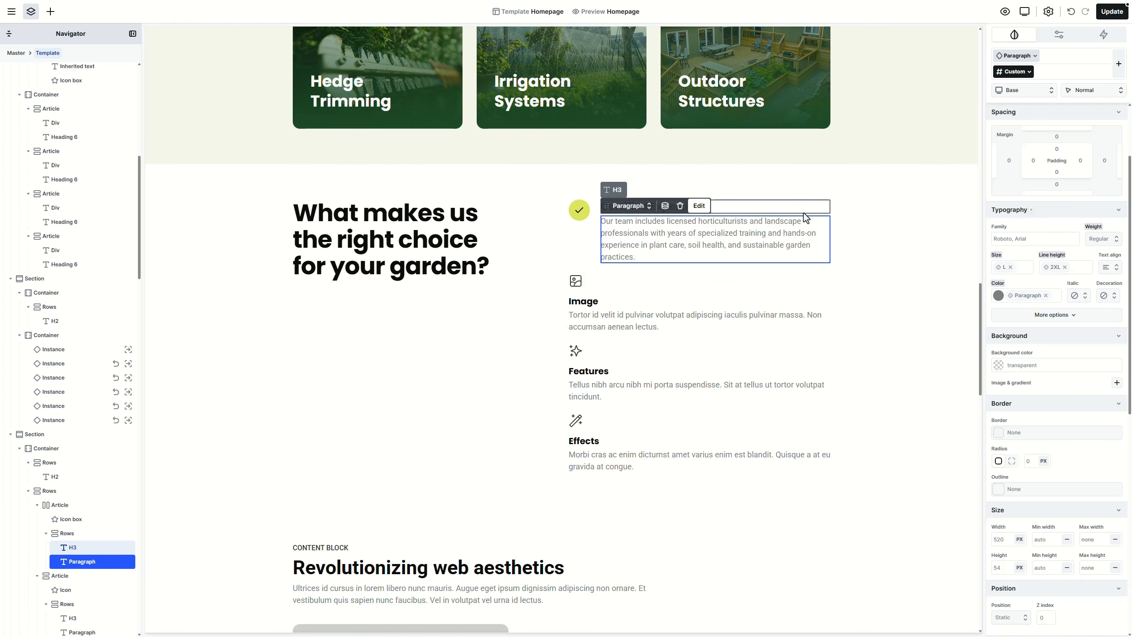
Step: Give the Certified Expertise item an S column gap between icon and text
left_click(600, 248)
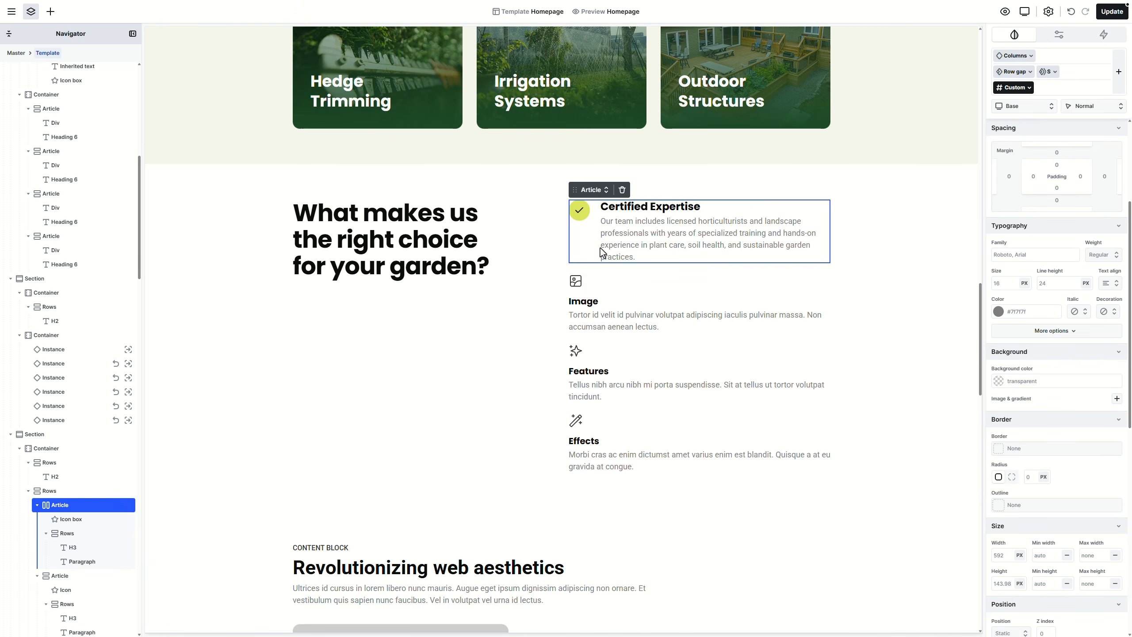
left_click(601, 190)
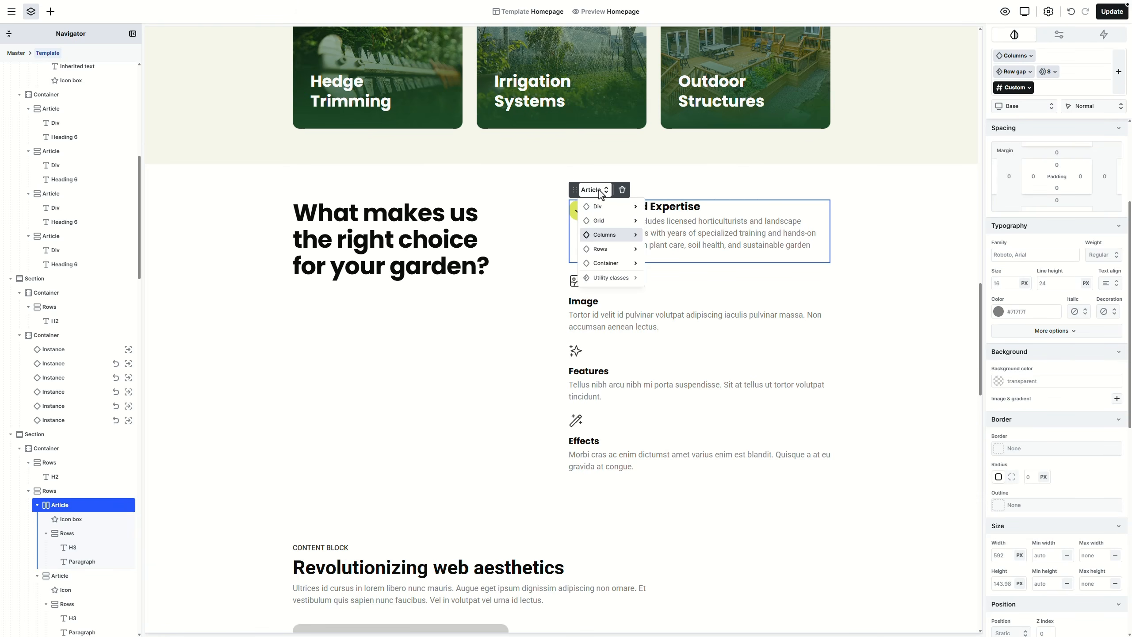
mouse_move(609, 232)
mouse_move(688, 230)
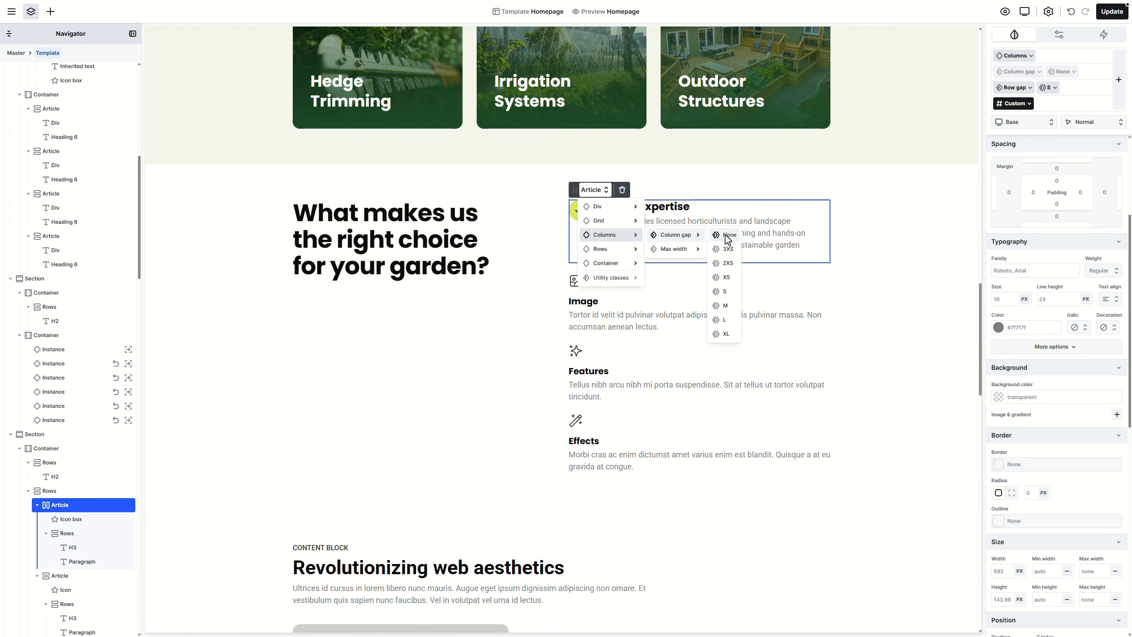
left_click(726, 291)
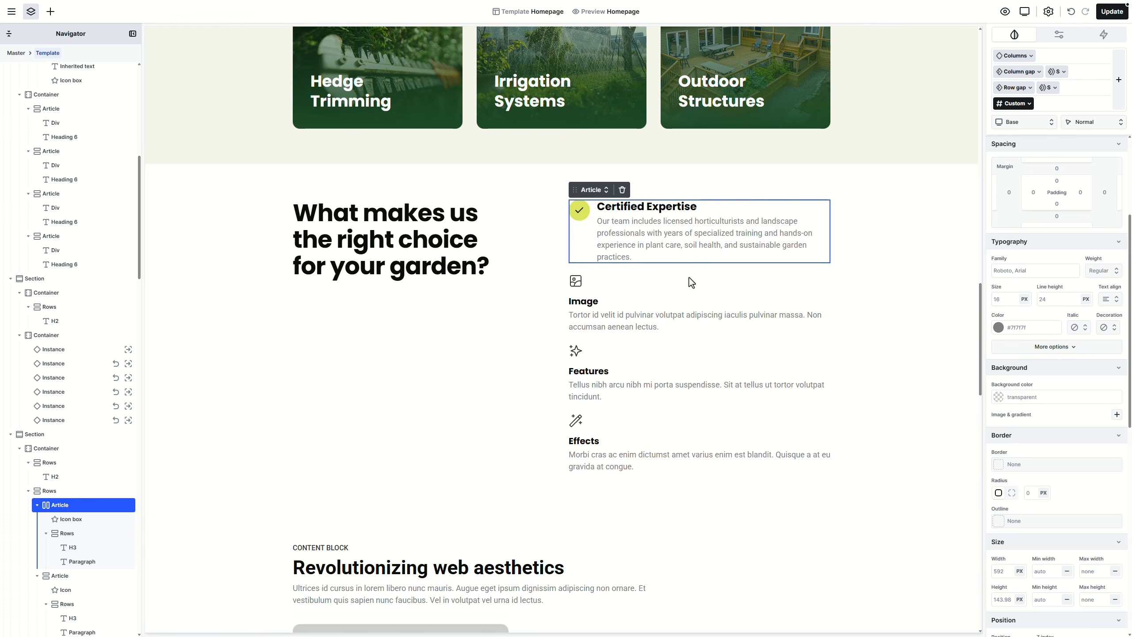
Step: Duplicate the Certified Expertise item to make four, and delete the Image, Features and Effects items
right_click(593, 252)
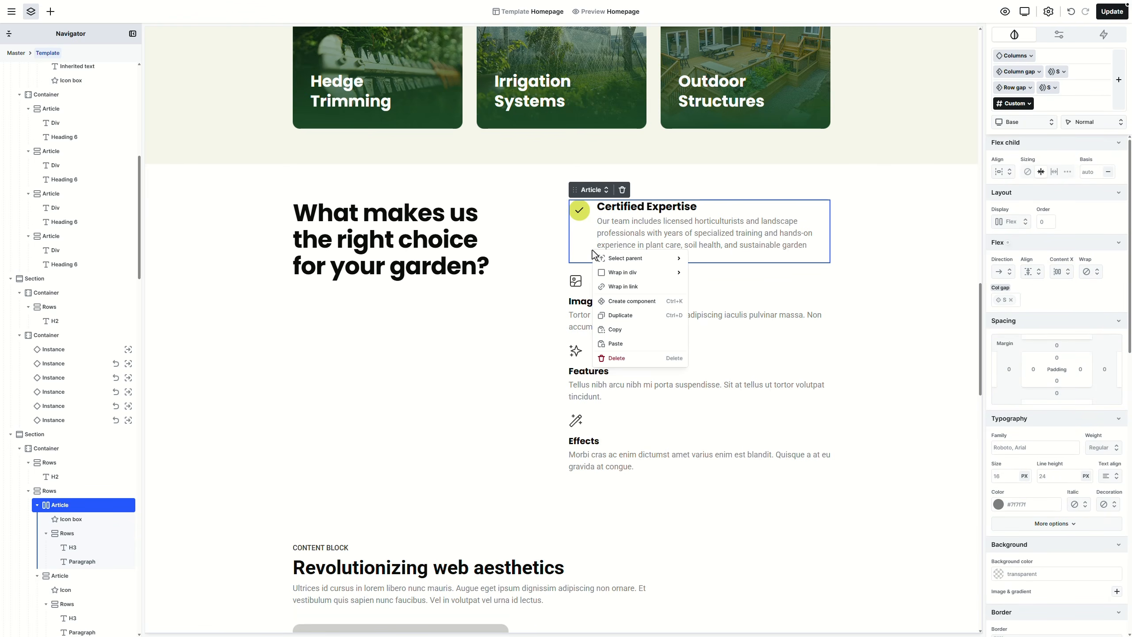
left_click(623, 316)
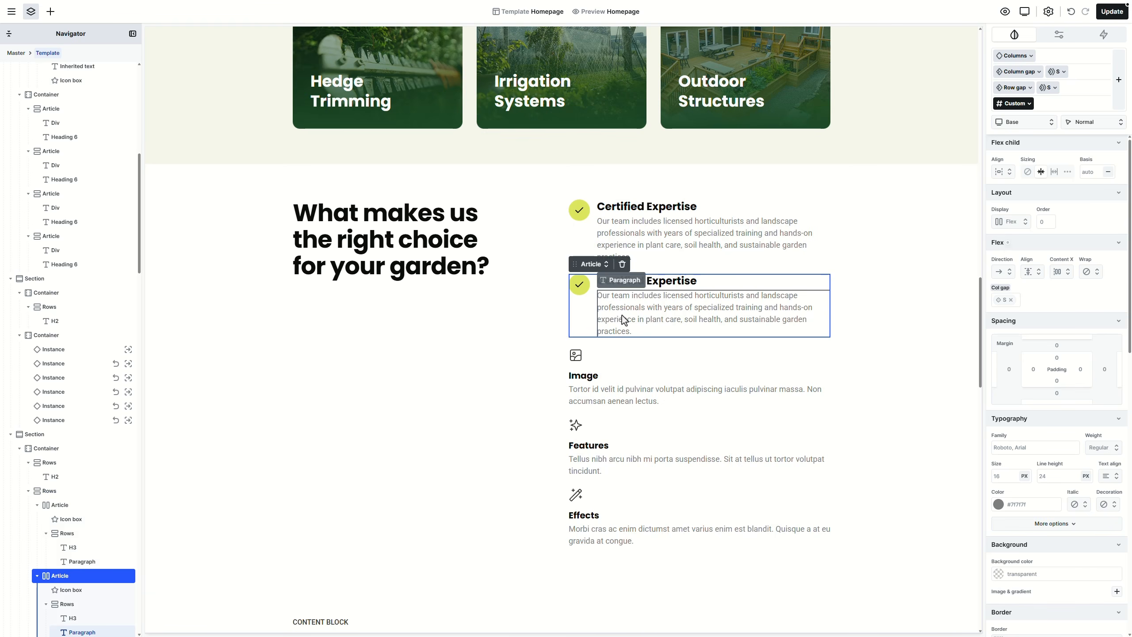
key("ctrl+d")
key("ctrl+d")
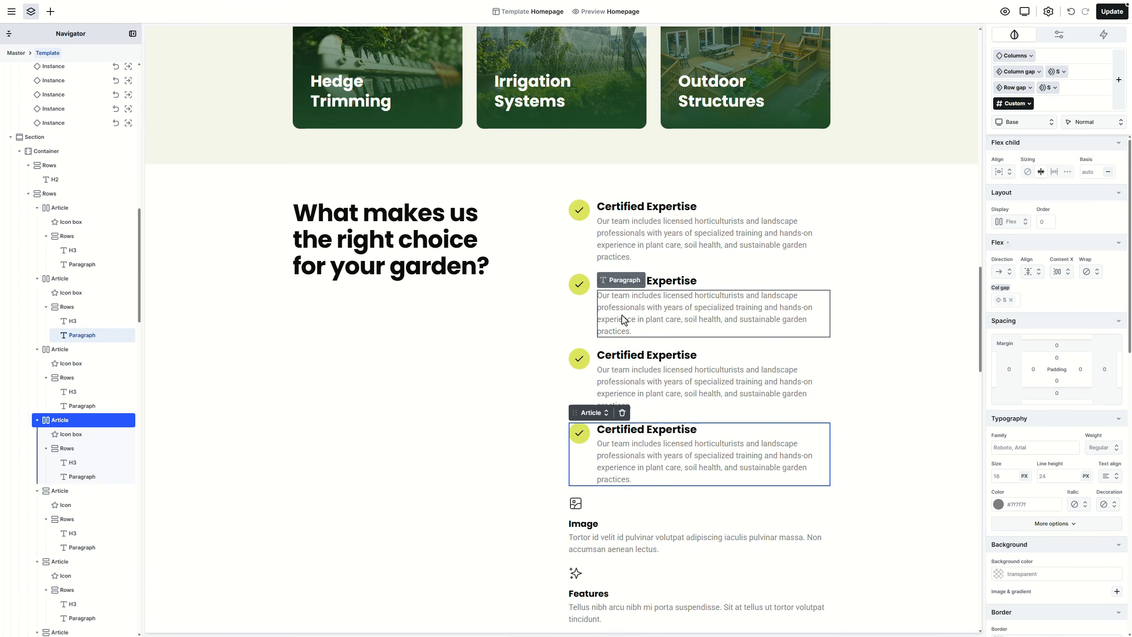
left_click(601, 515)
key("Delete")
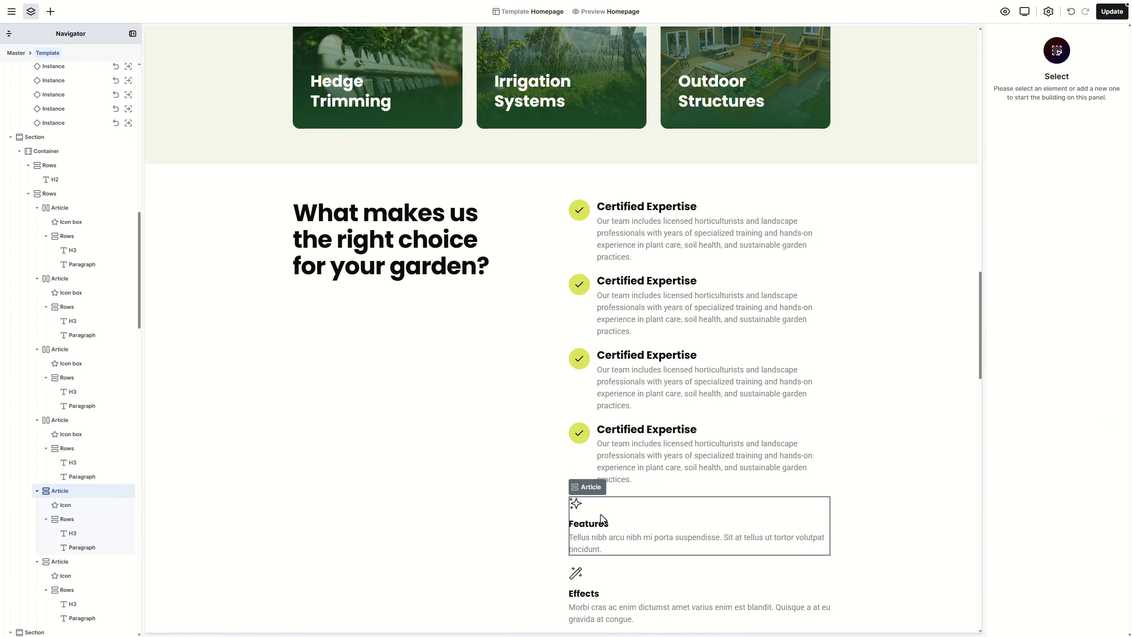
left_click(601, 515)
key("Delete")
left_click(600, 515)
key("Delete")
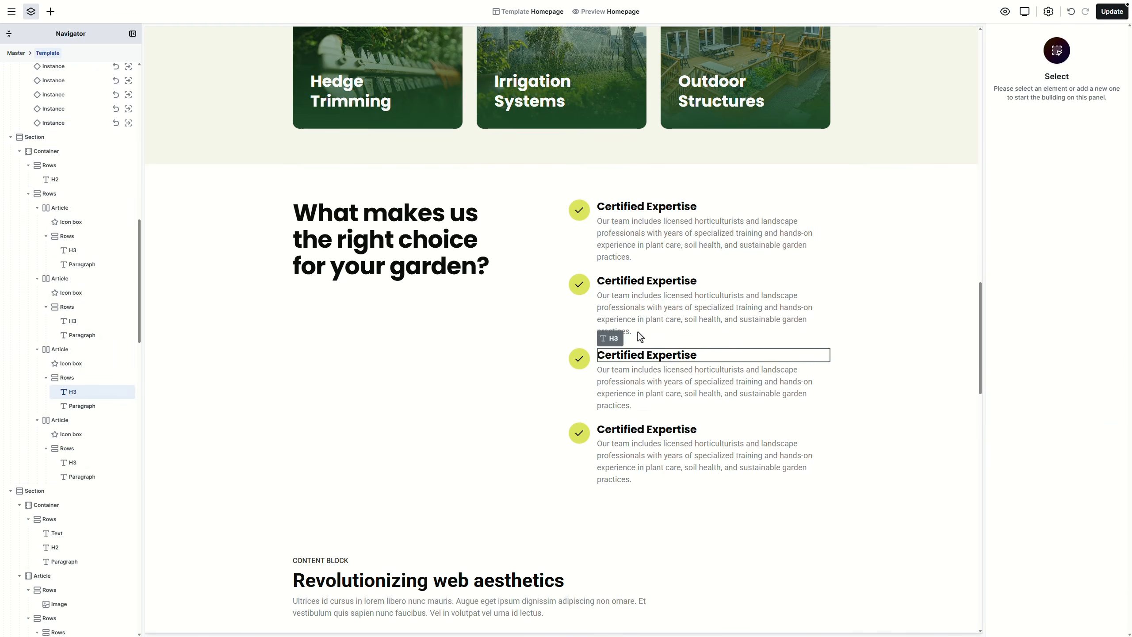
Step: Retitle the copies Personalized Approach, Eco-Friendly Methods and Year-Round Support, replacing each description
double_click(640, 281)
type("Personalized Approach")
double_click(645, 307)
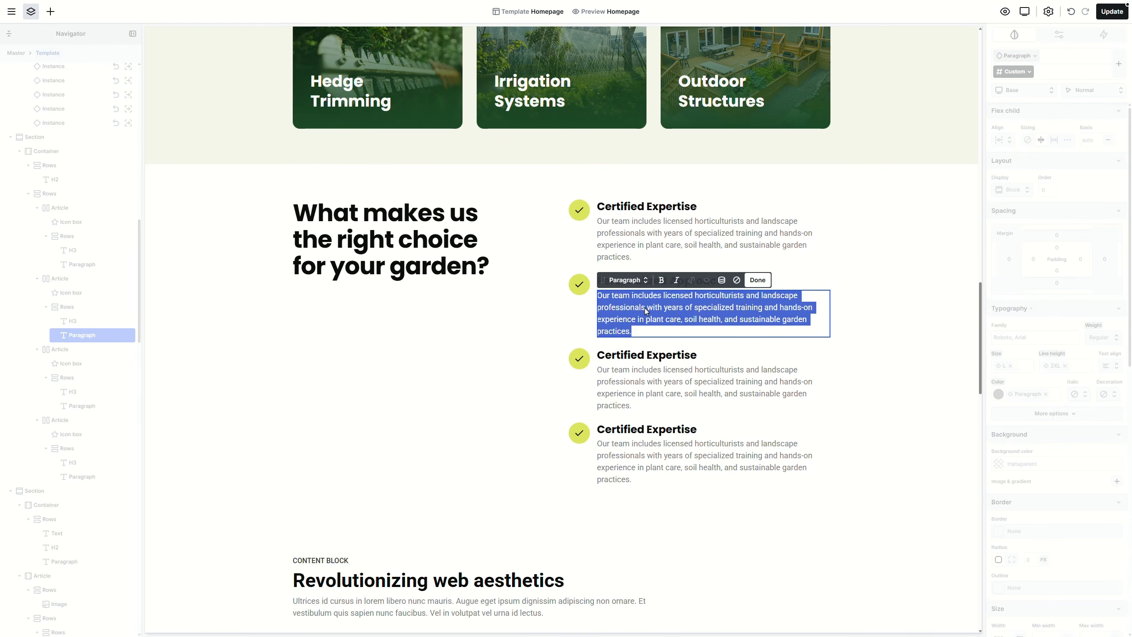
type("We take time to understand your specific needs, preferences, and property conditions, creating customized solutions that work for your lifestyle, budget, and local climate.")
double_click(640, 342)
type("Eco-Friendly Methods")
double_click(639, 364)
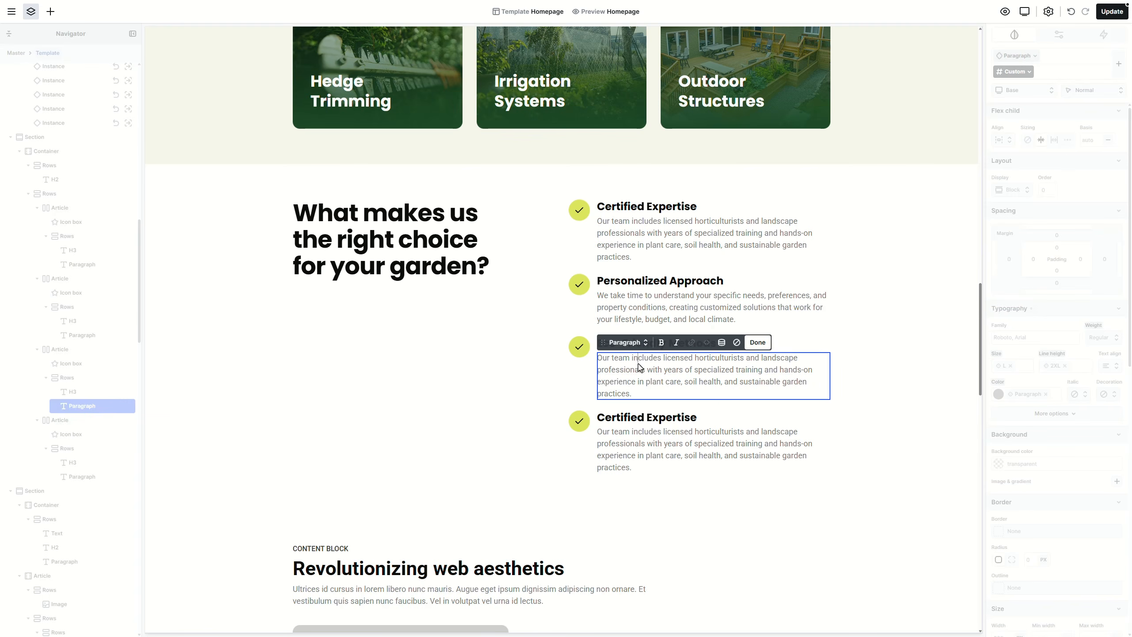
type("We prioritize sustainable practices including organic treatments, water conservation techniques, native plantings, and environmentally responsible pest management to protect your garden and the planet.")
double_click(626, 417)
type("Year-Round Support")
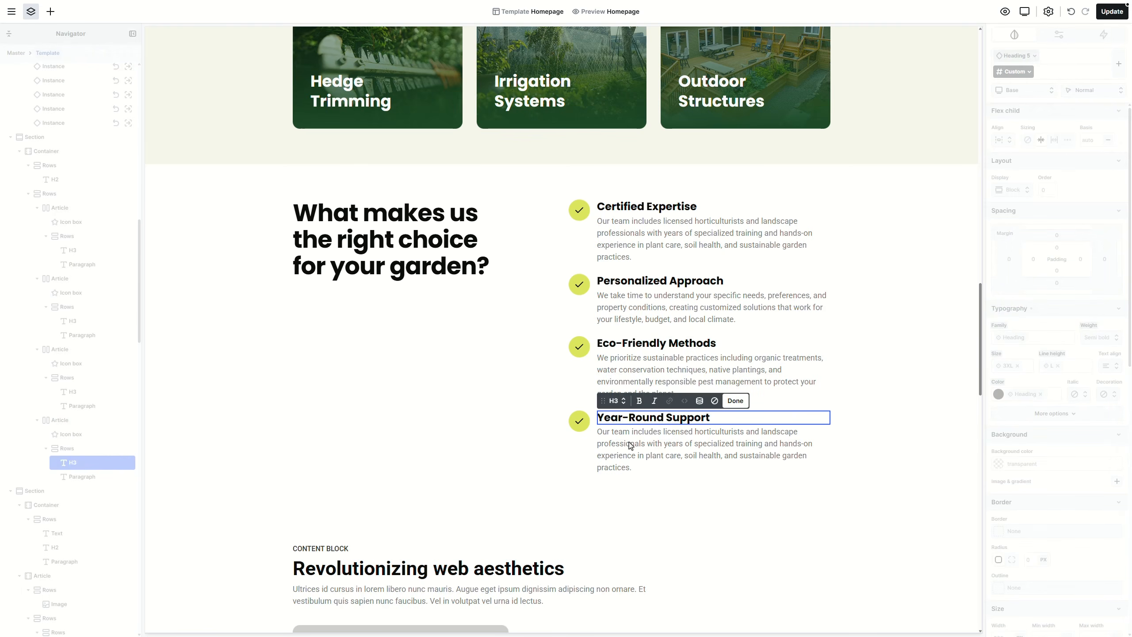
double_click(629, 441)
type("From initial design through seasonal maintenance, we're committed to long-term care of your landscape with reliable scheduling, responsive communication, and consistent quality service.")
Step: Give the four-item feature list an L row gap
left_click(875, 387)
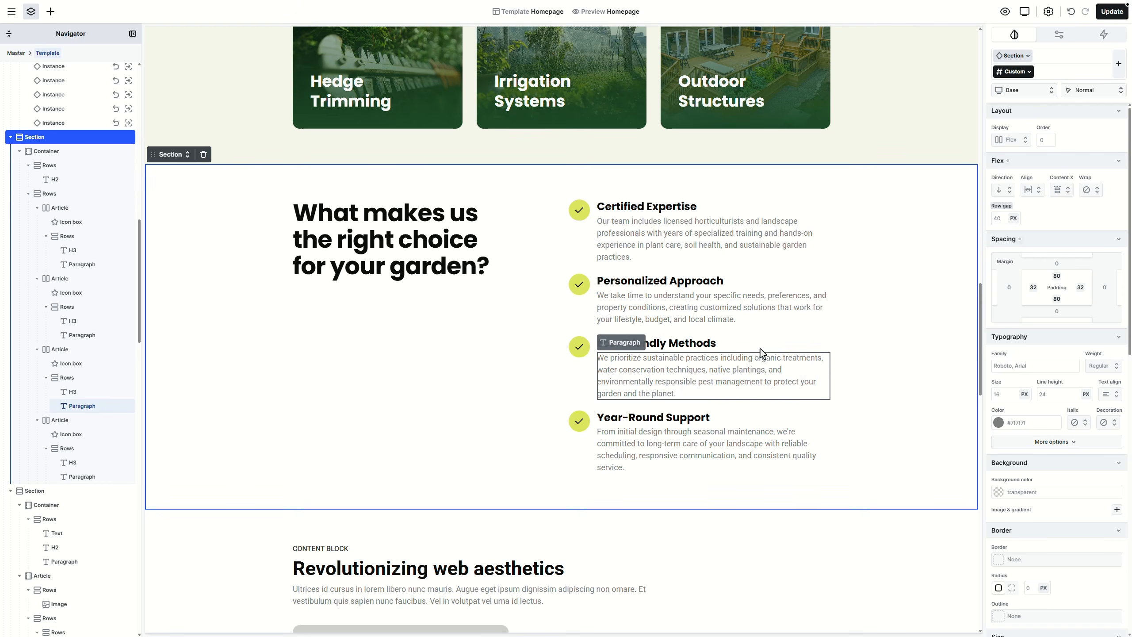
left_click(720, 334)
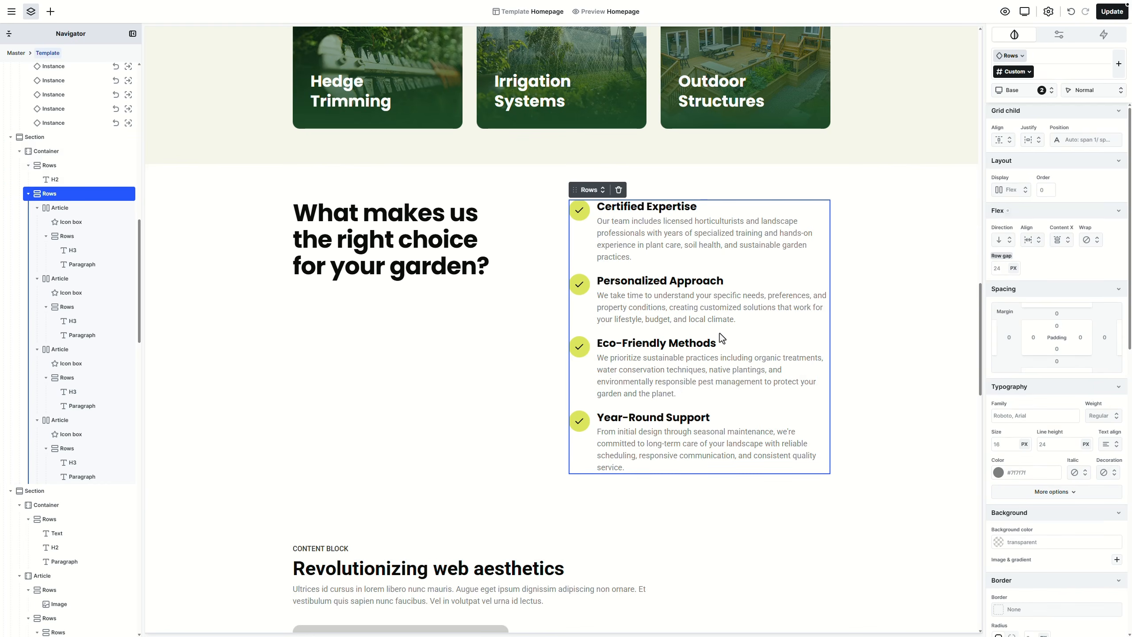
left_click(591, 189)
mouse_move(631, 252)
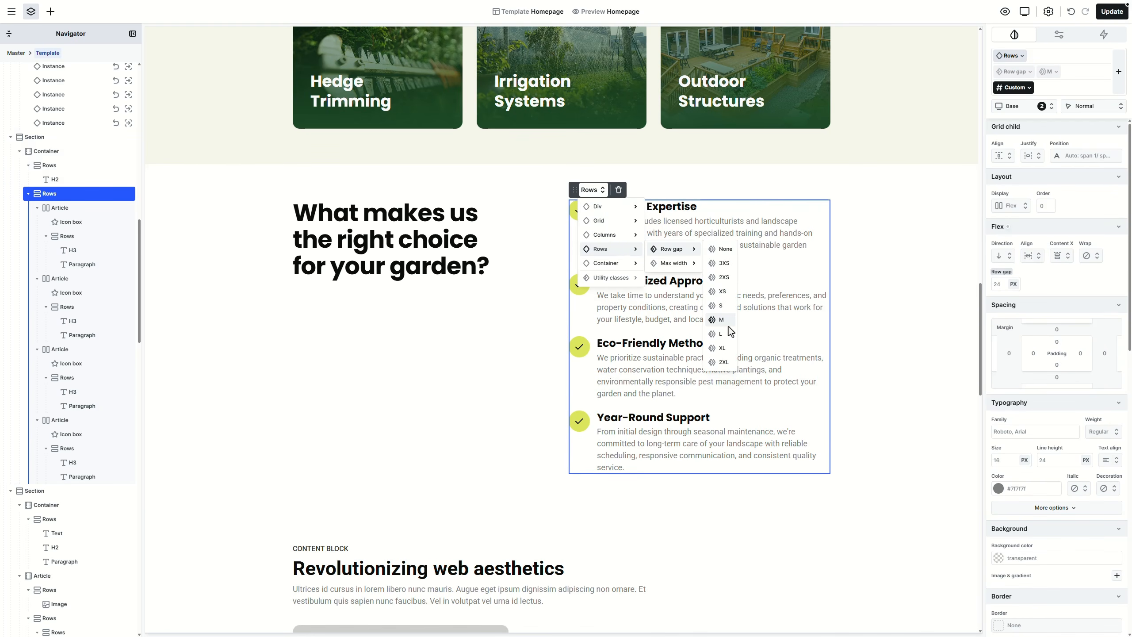
left_click(730, 332)
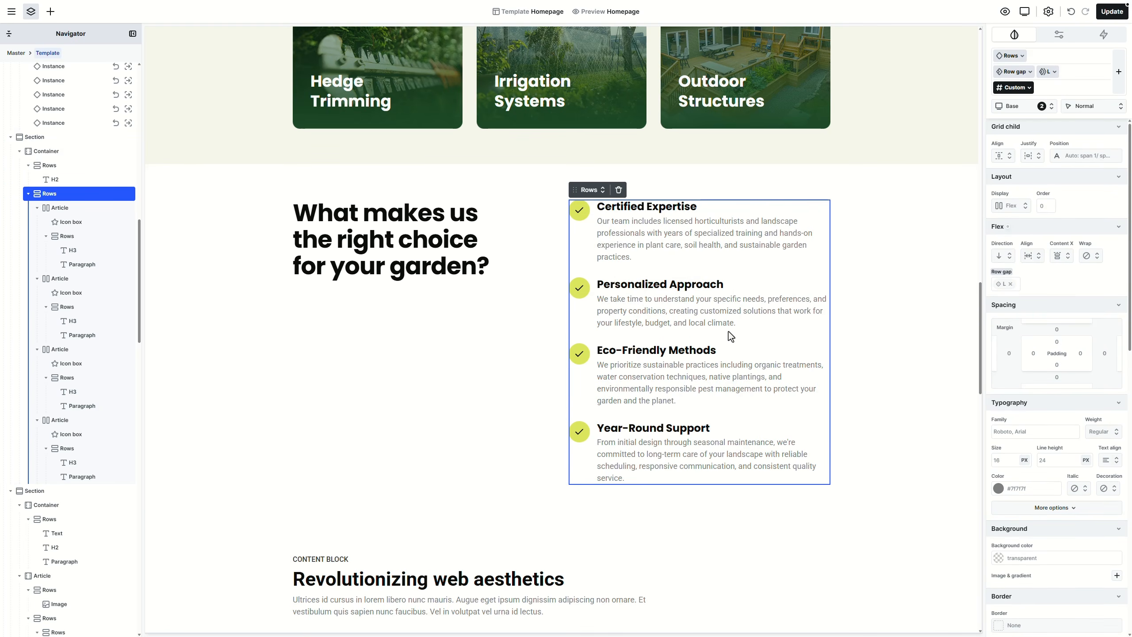
Step: Save the homepage changes with Update
left_click(937, 280)
left_click(1120, 16)
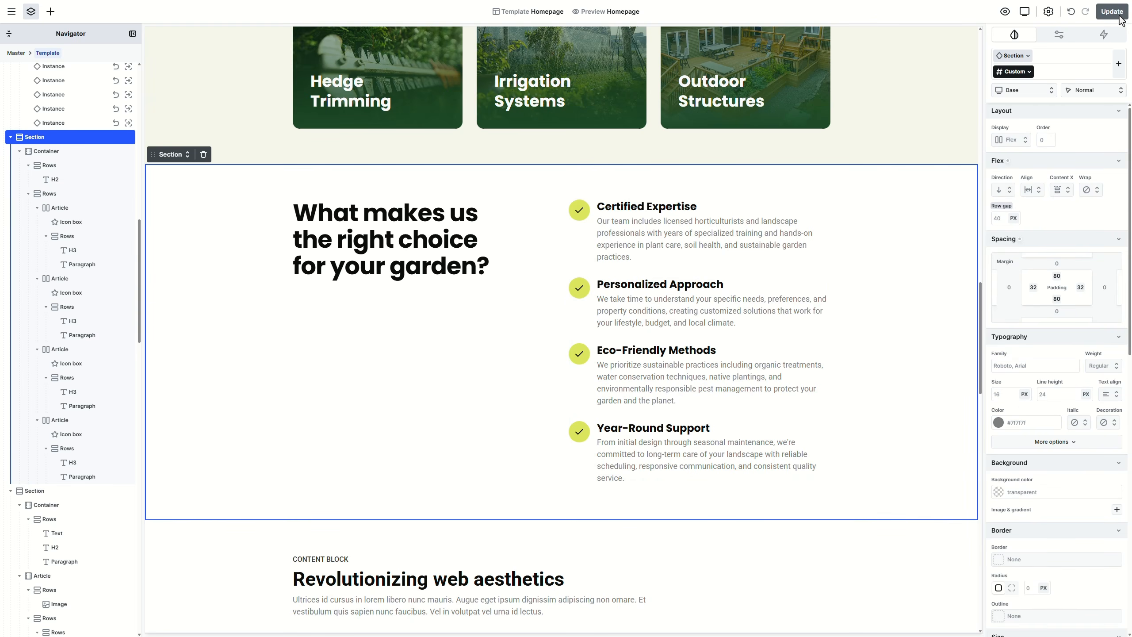
scroll(877, 287, "down", 10)
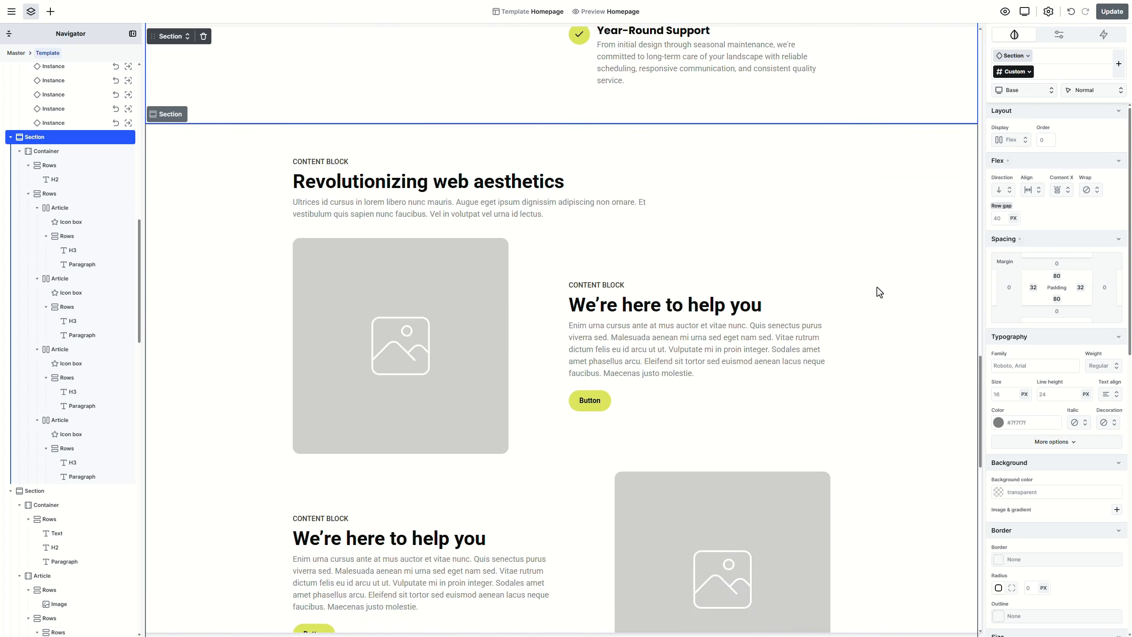
Step: Give the content block section a Secondary background colour
scroll(877, 286, "down", 1)
left_click(884, 286)
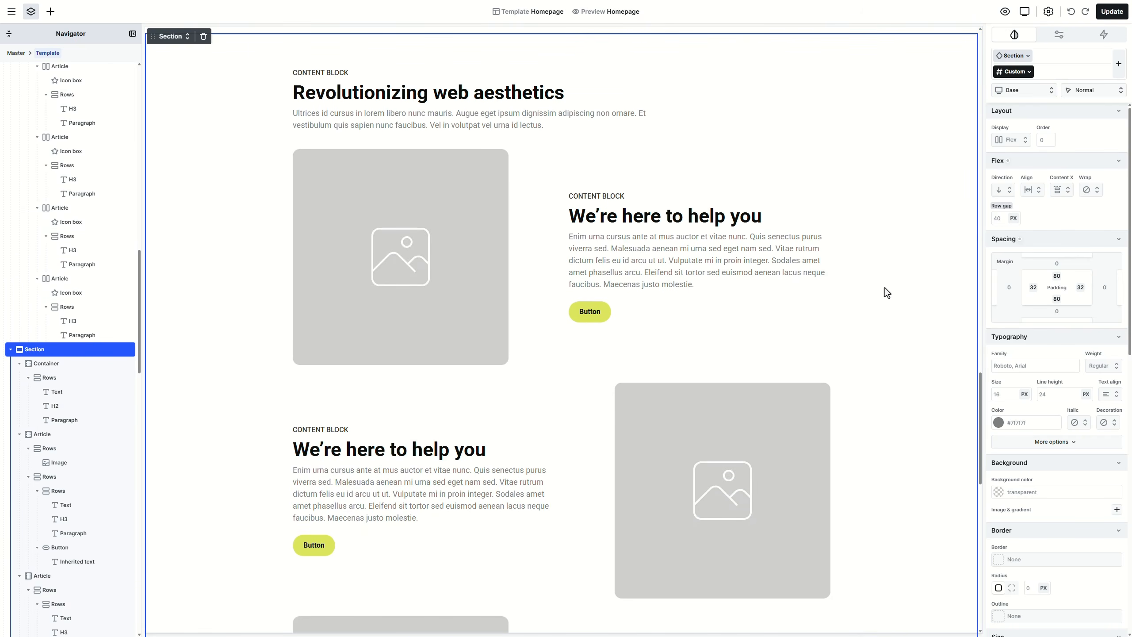
left_click(1113, 491)
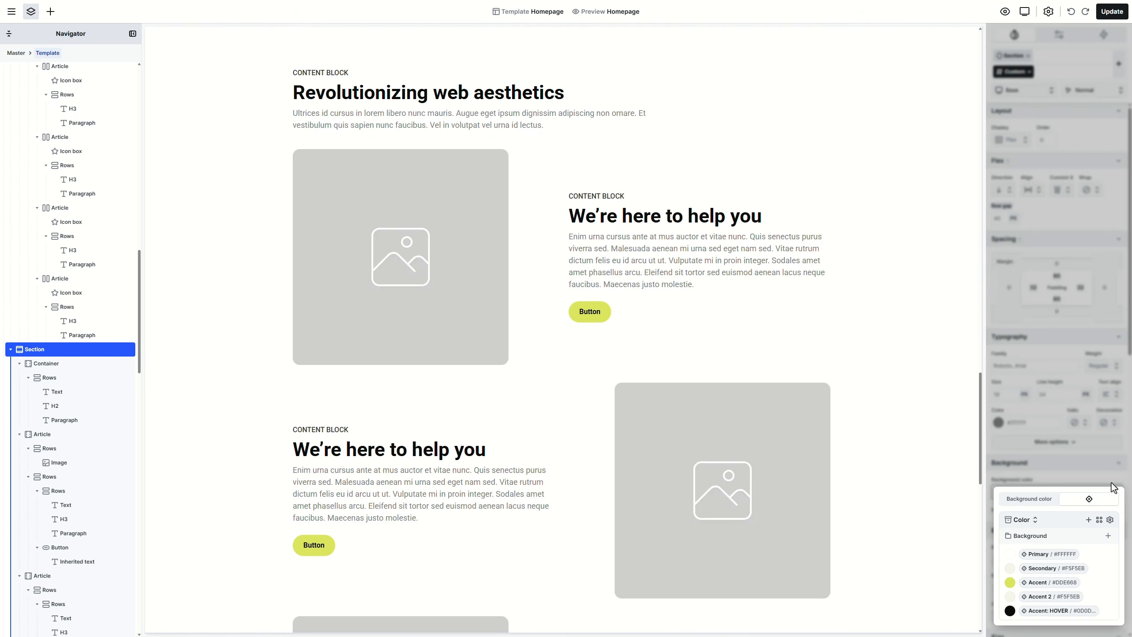
left_click(1063, 569)
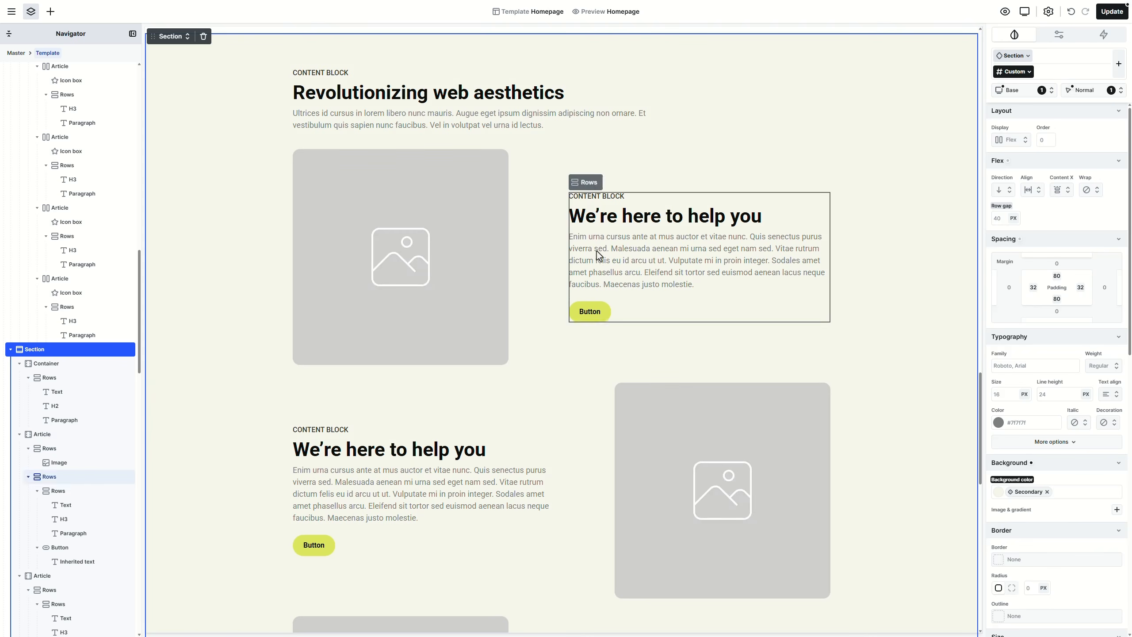
Step: Delete the CONTENT BLOCK label and intro paragraph, and retitle the heading 'Take a look at our completed projects'
left_click(327, 77)
key("Delete")
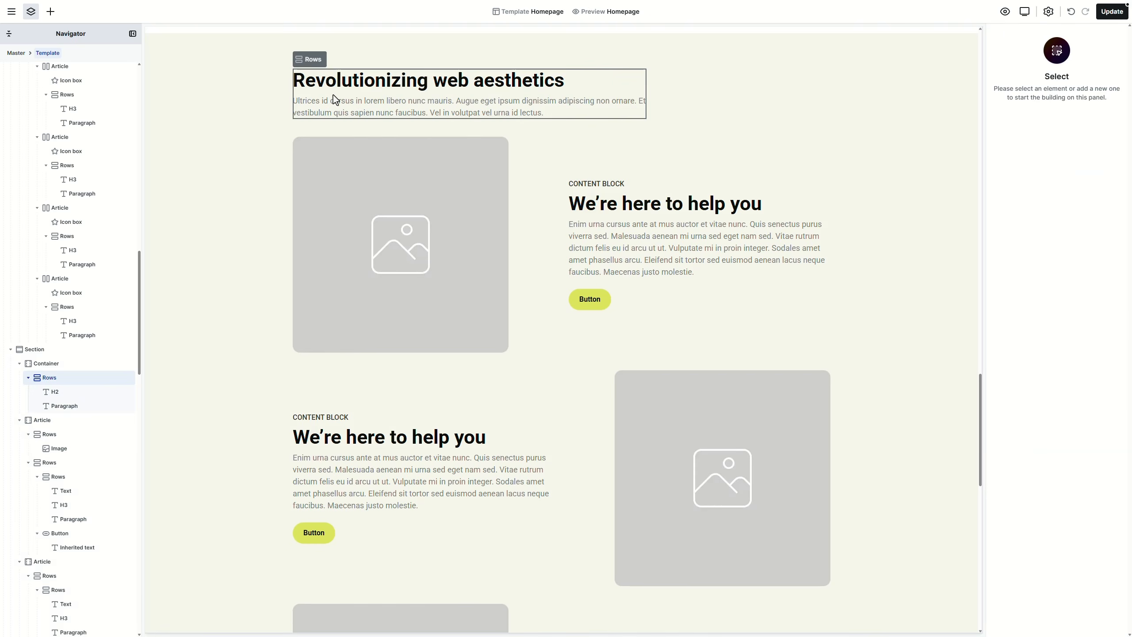
left_click(334, 99)
key("Delete")
double_click(342, 80)
type("Take a look at our completed projects")
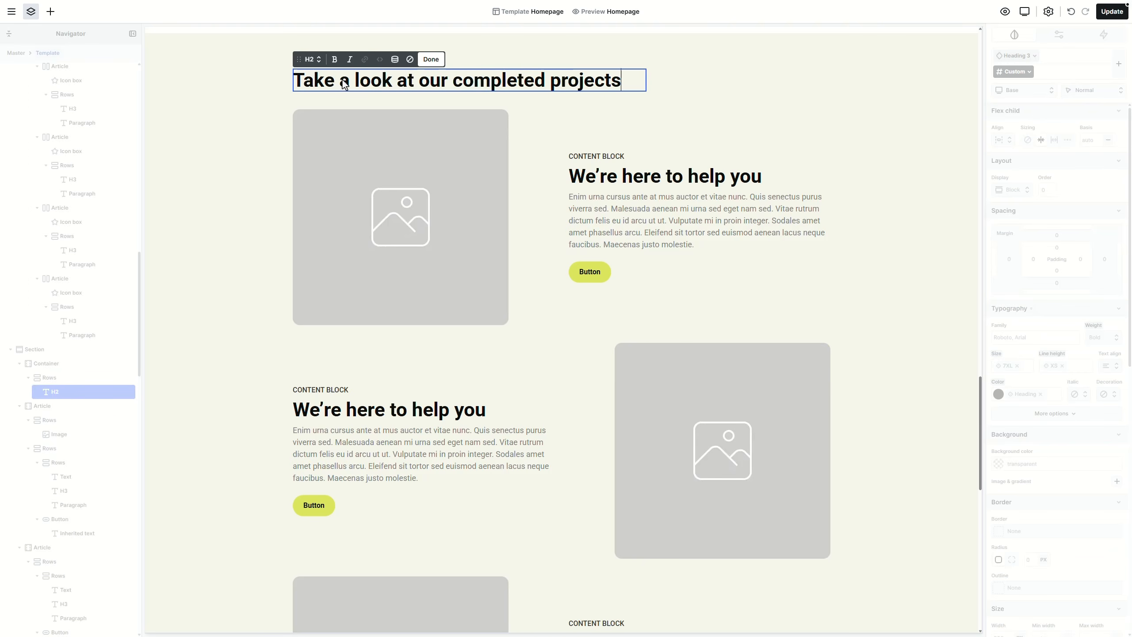
key("Escape")
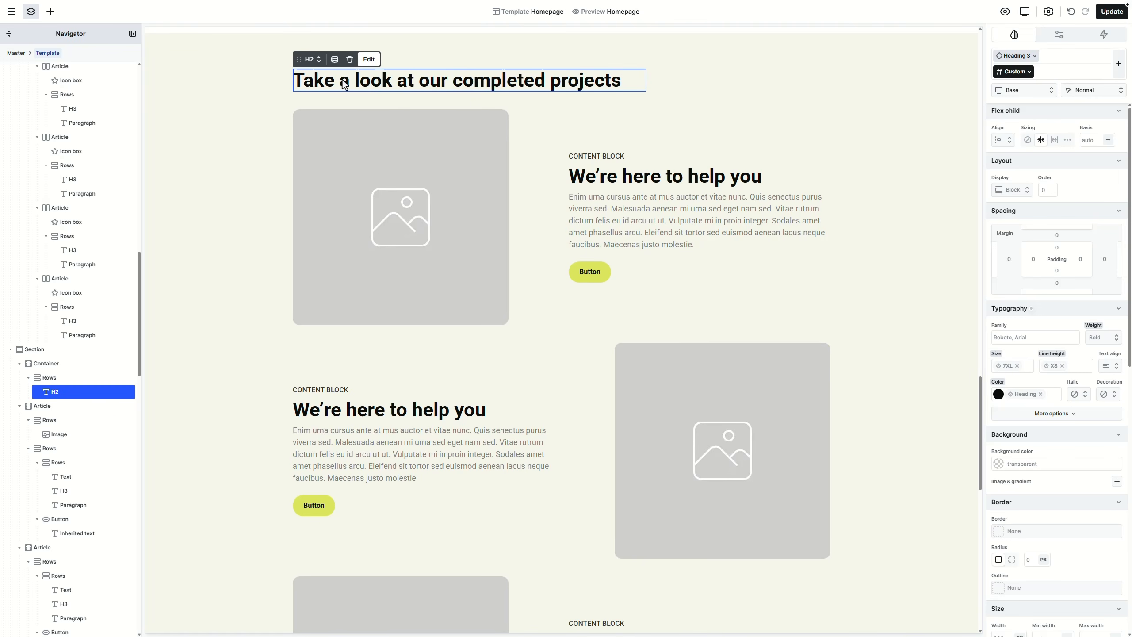
Step: Split the heading container into 6+6 equal columns and style the heading as Heading 1
left_click(97, 362)
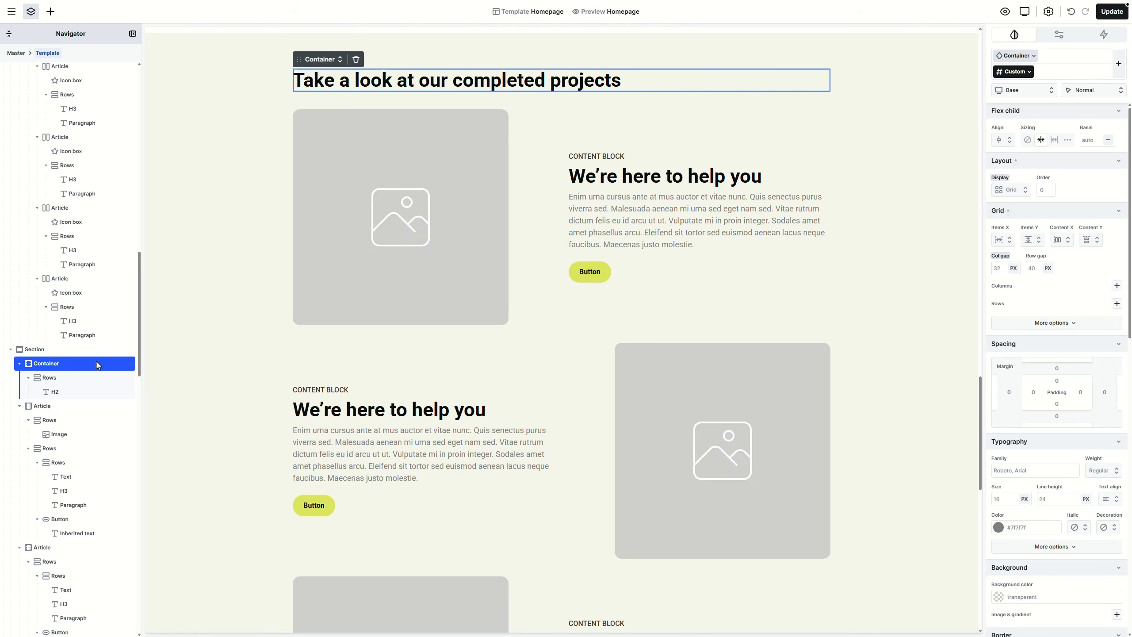
left_click(330, 61)
mouse_move(332, 132)
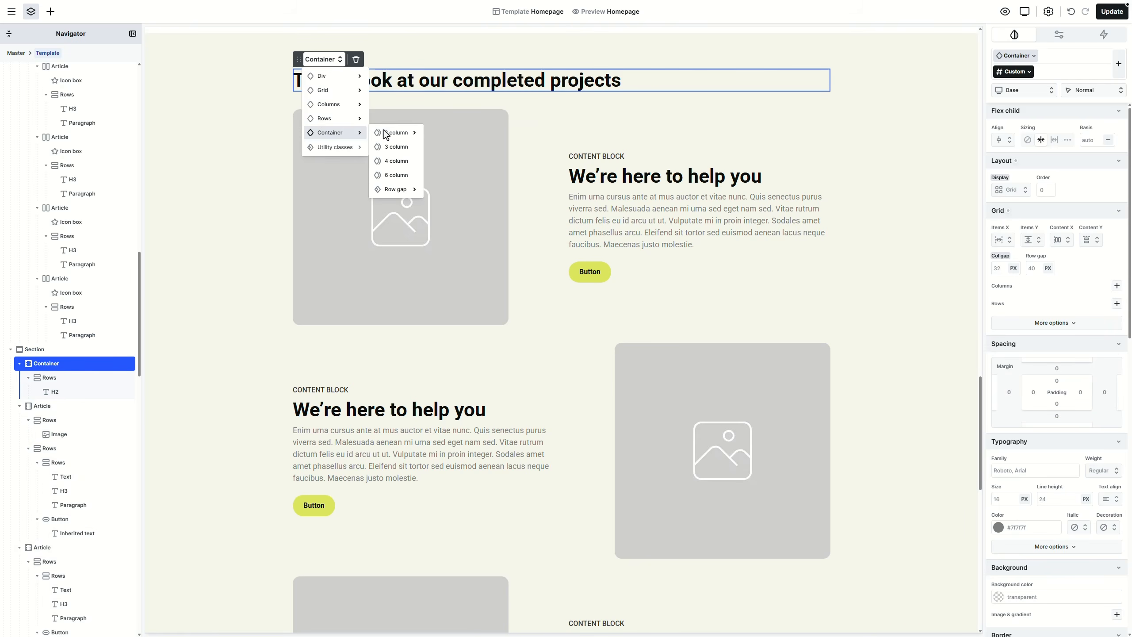
mouse_move(394, 132)
left_click(445, 134)
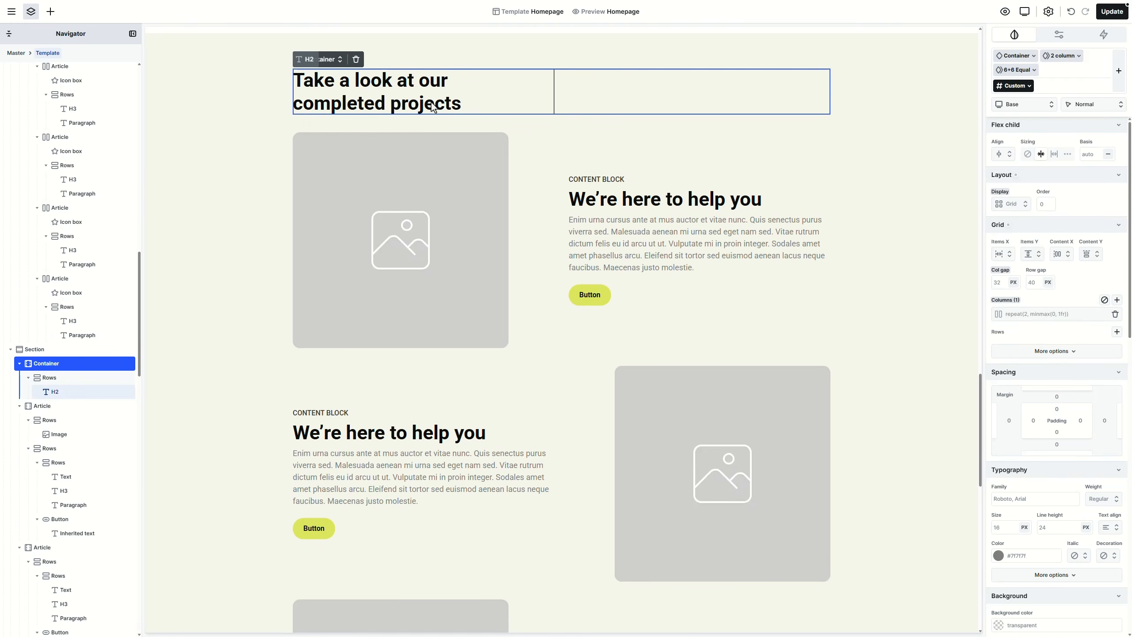
left_click(430, 106)
left_click(313, 59)
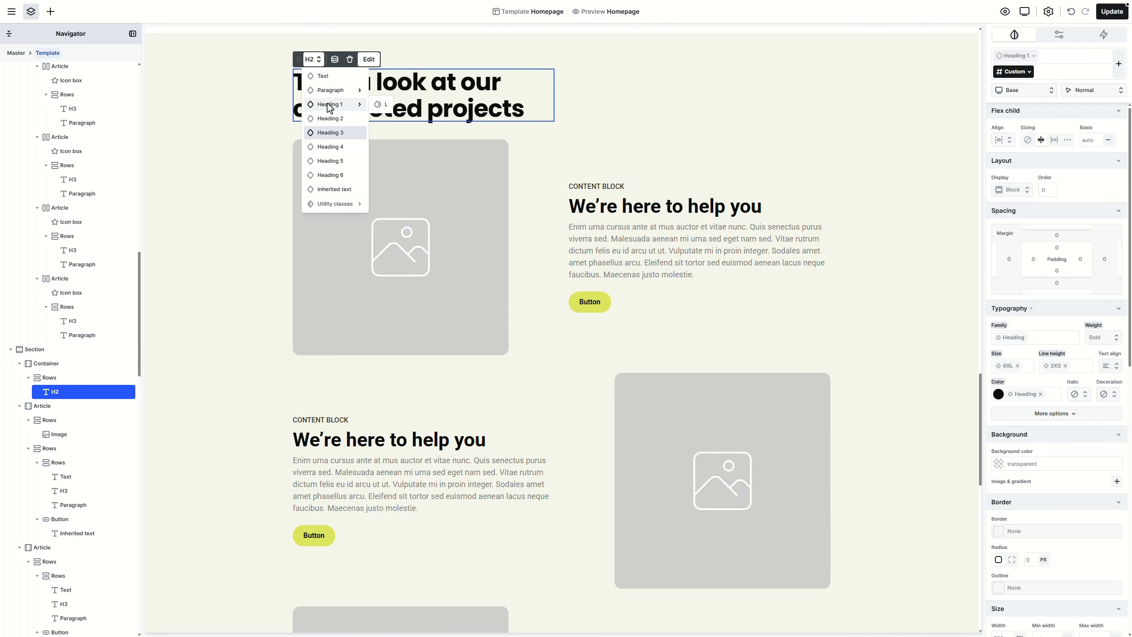
left_click(329, 105)
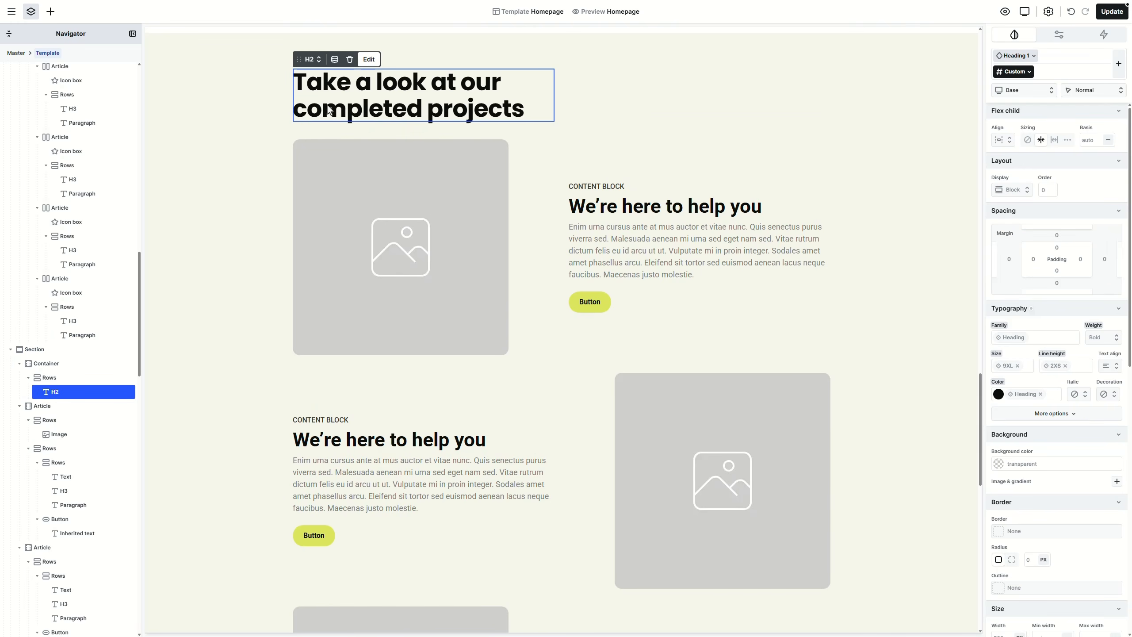
Step: Set the image-and-text block to a 7+5 column split
left_click(552, 199)
left_click(322, 131)
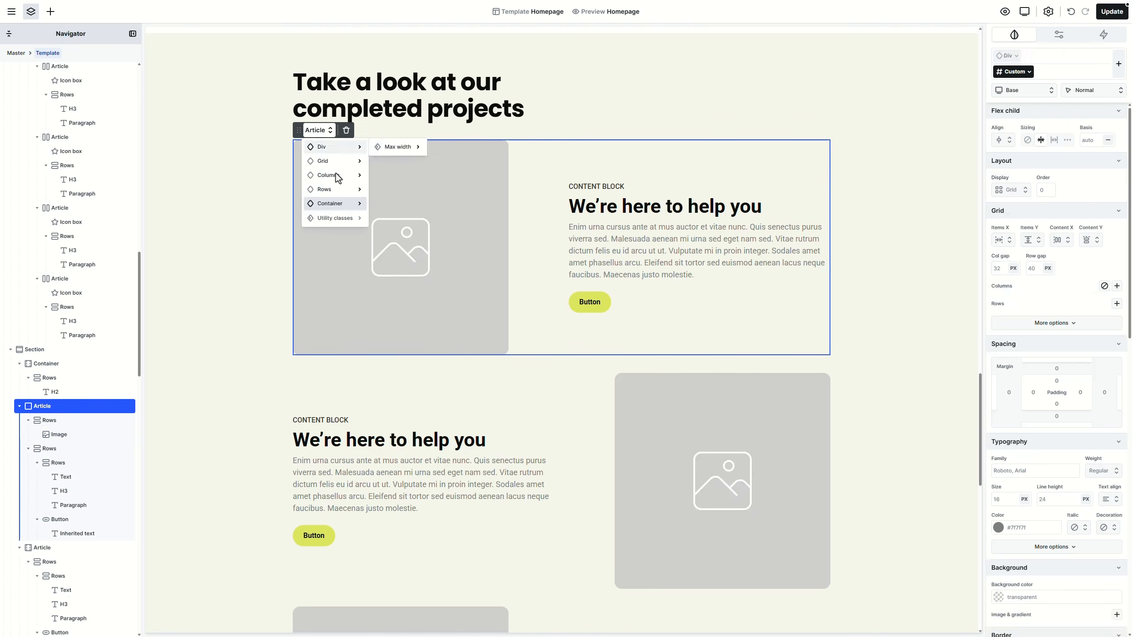
mouse_move(346, 203)
mouse_move(395, 204)
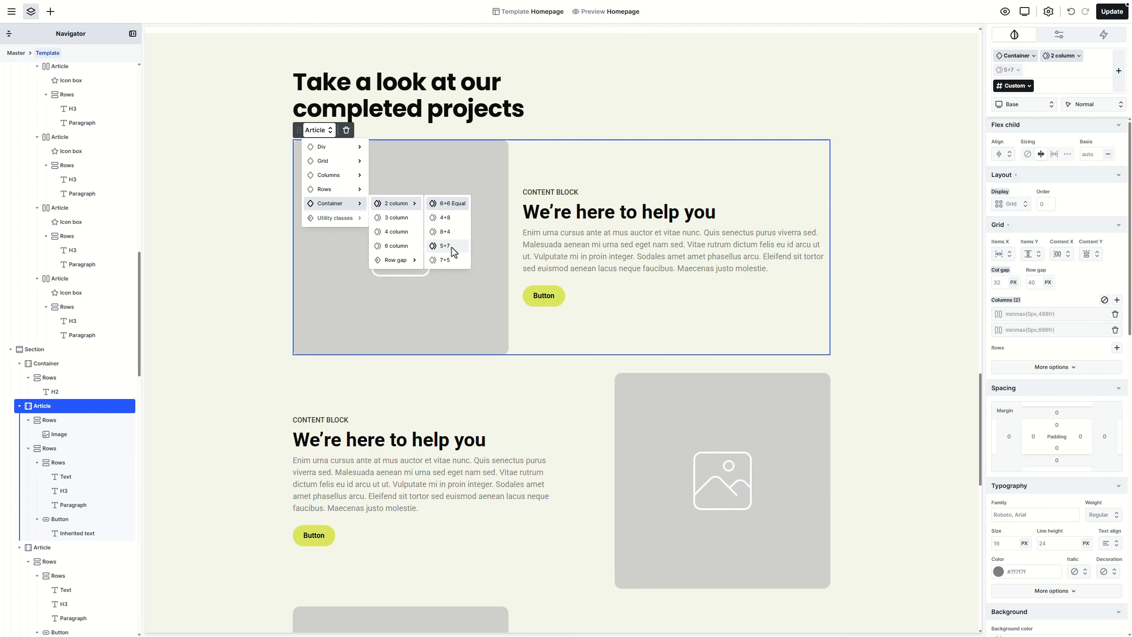
left_click(451, 259)
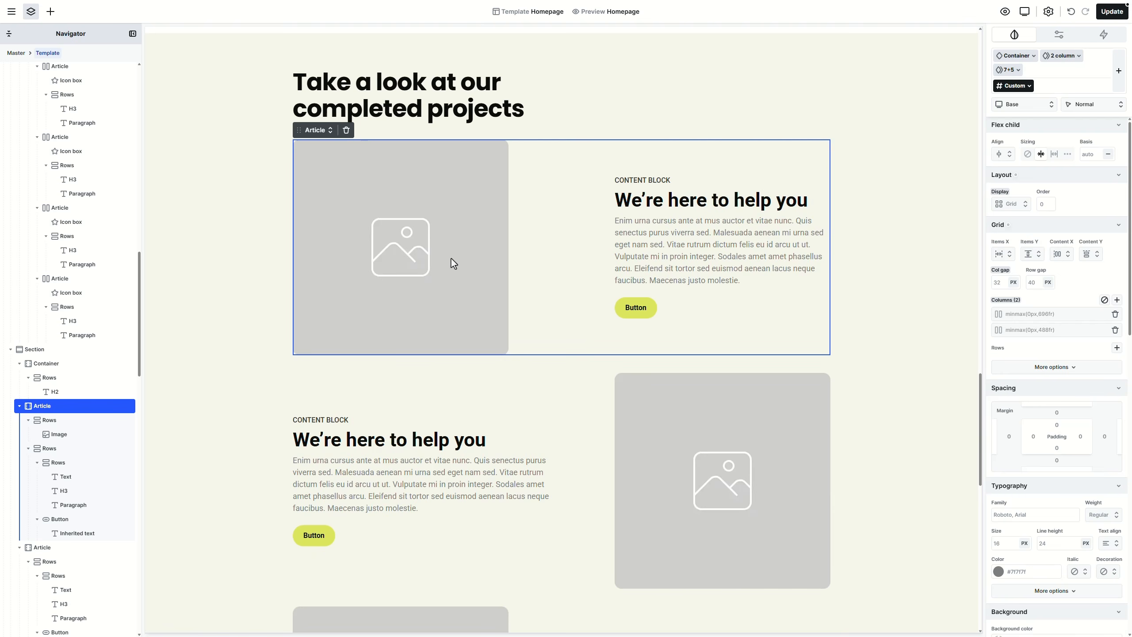
Step: Remove the image's max width and swap the placeholder for the flower-garden photo, then open Add elements
left_click(457, 247)
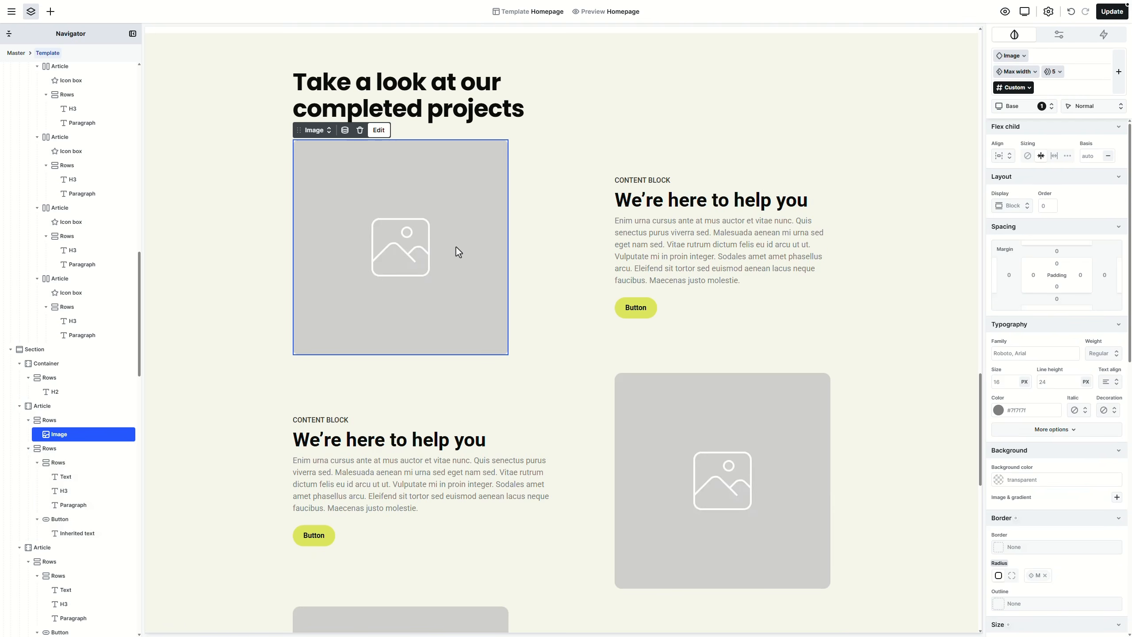
left_click(1035, 73)
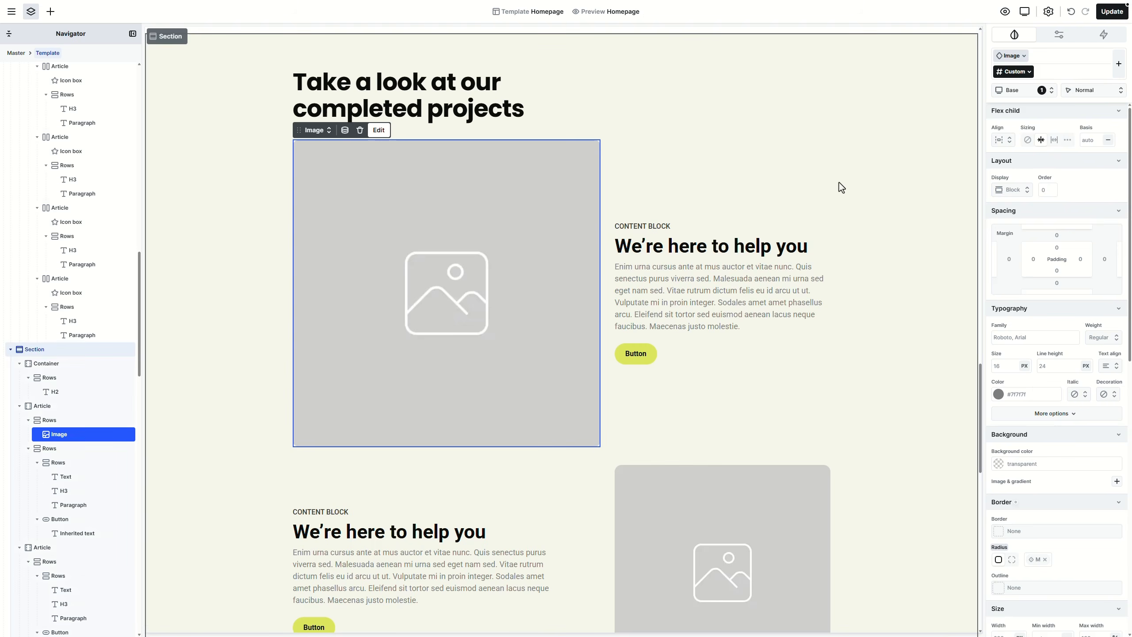
double_click(517, 245)
left_click(150, 214)
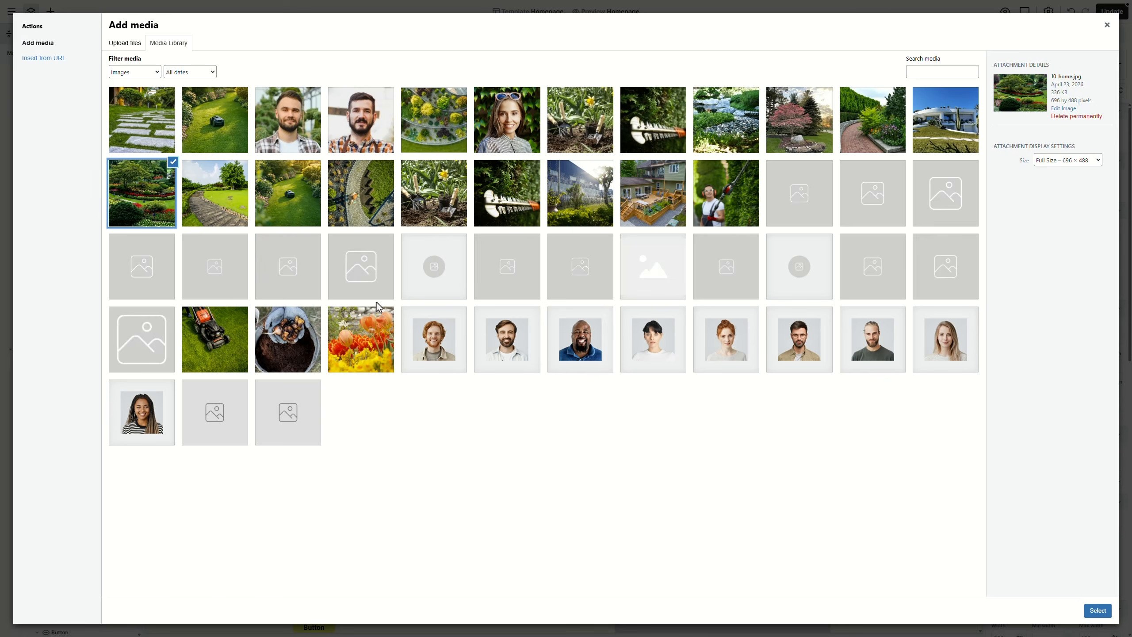
left_click(1097, 610)
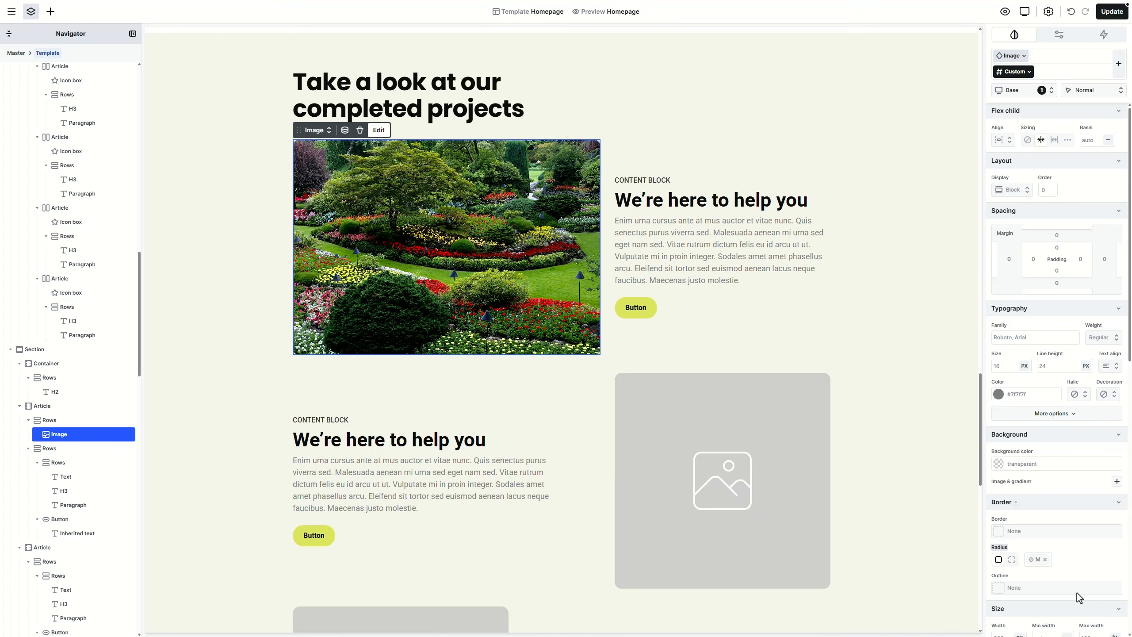
left_click(721, 306)
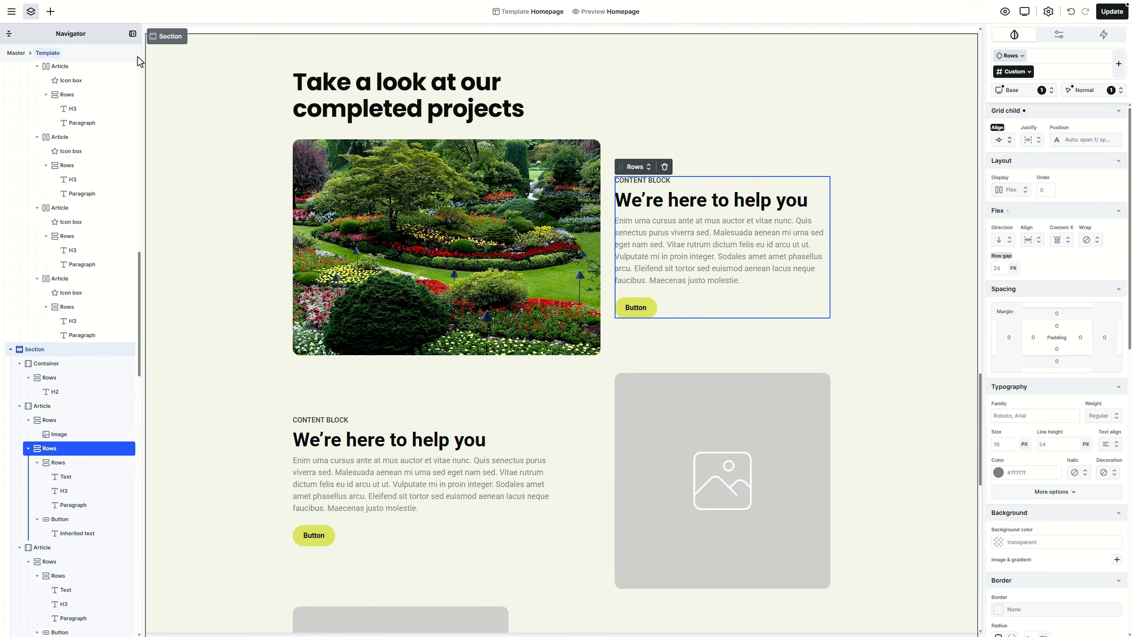
left_click(50, 13)
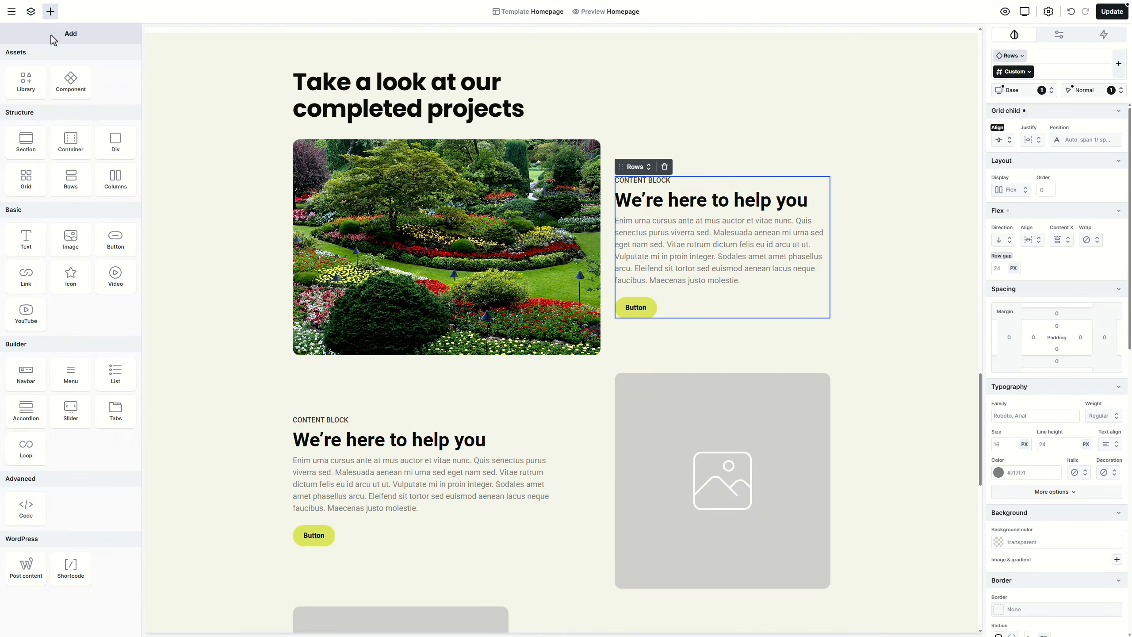
Step: Insert the Services box part and place it right after the garden image
left_click(58, 84)
left_click(127, 131)
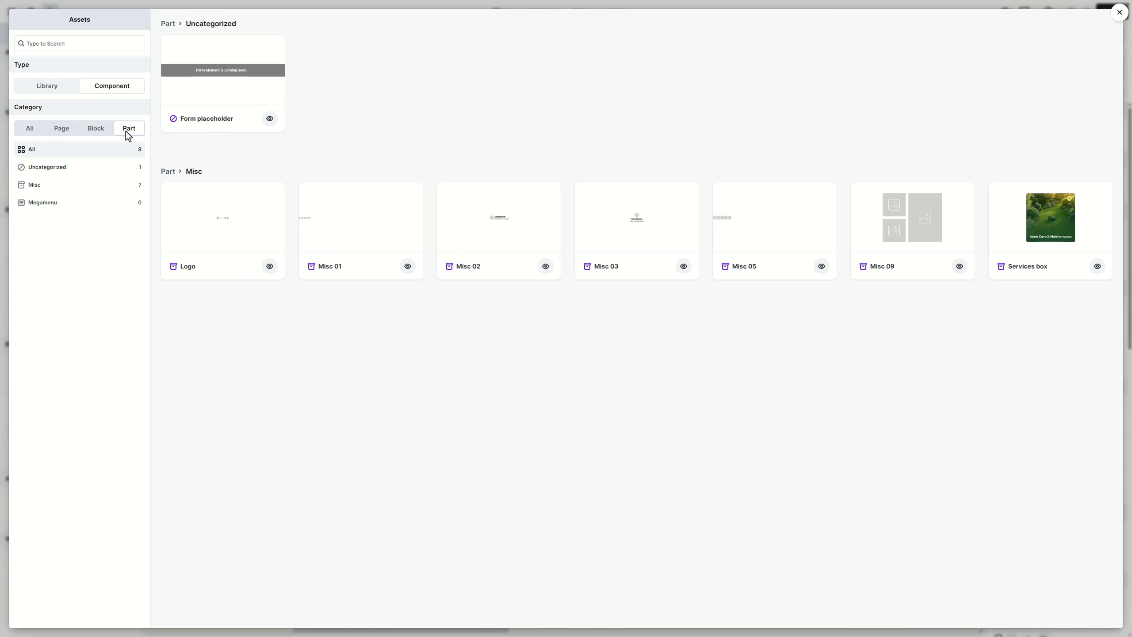
left_click(1017, 236)
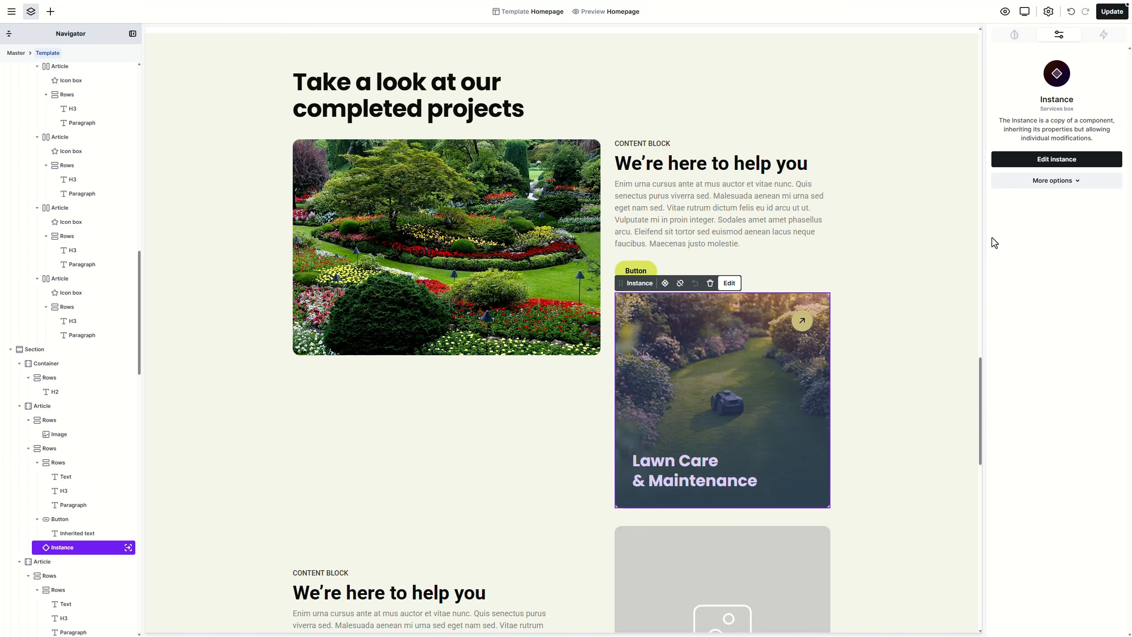
left_click_drag(76, 550, 35, 447)
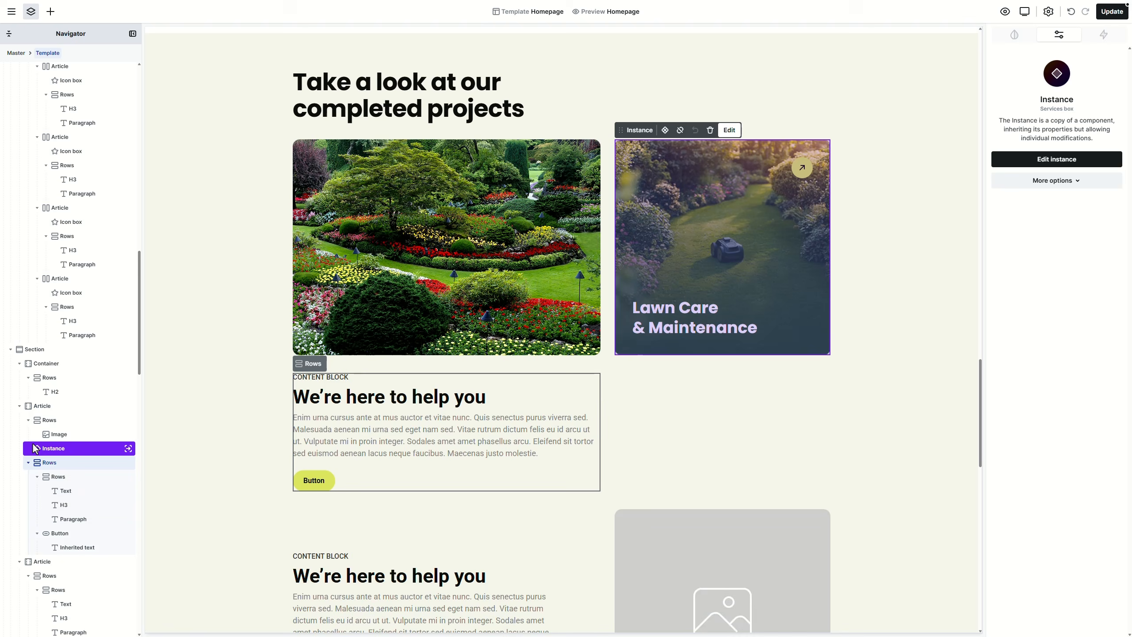
Step: Delete the old text content block and select the Lawn Care services card
left_click(57, 467)
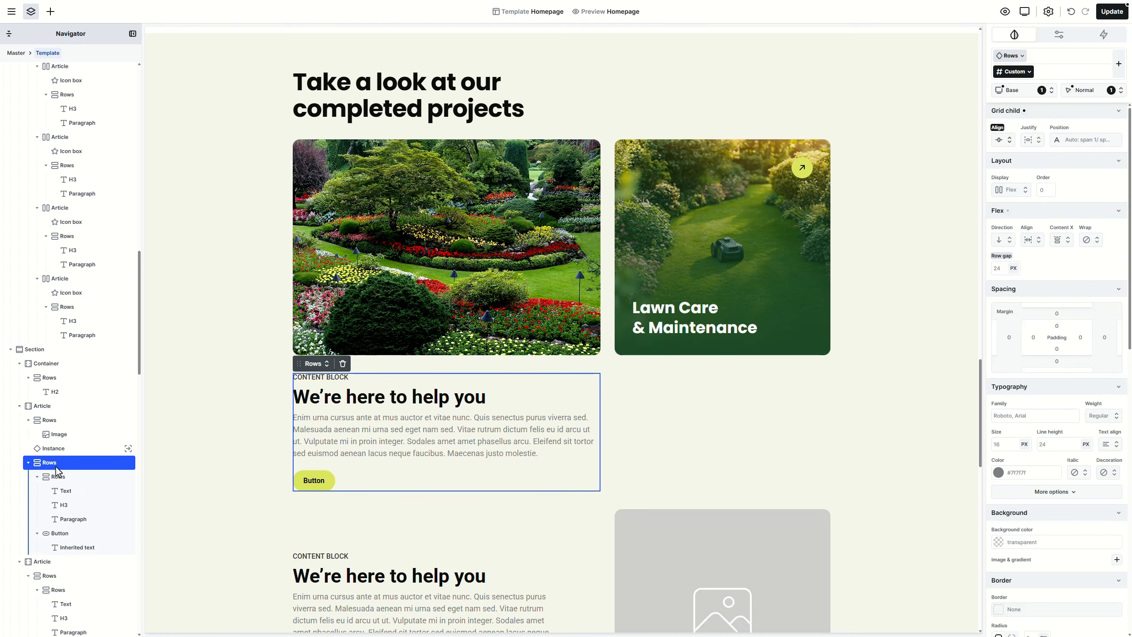
key("Delete")
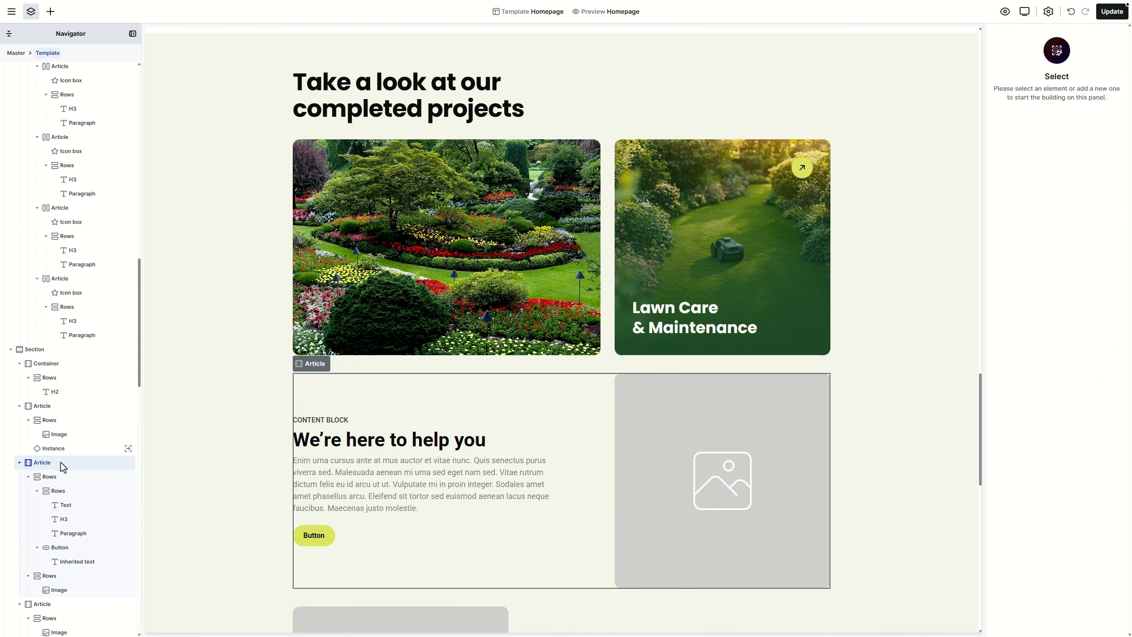
left_click(71, 451)
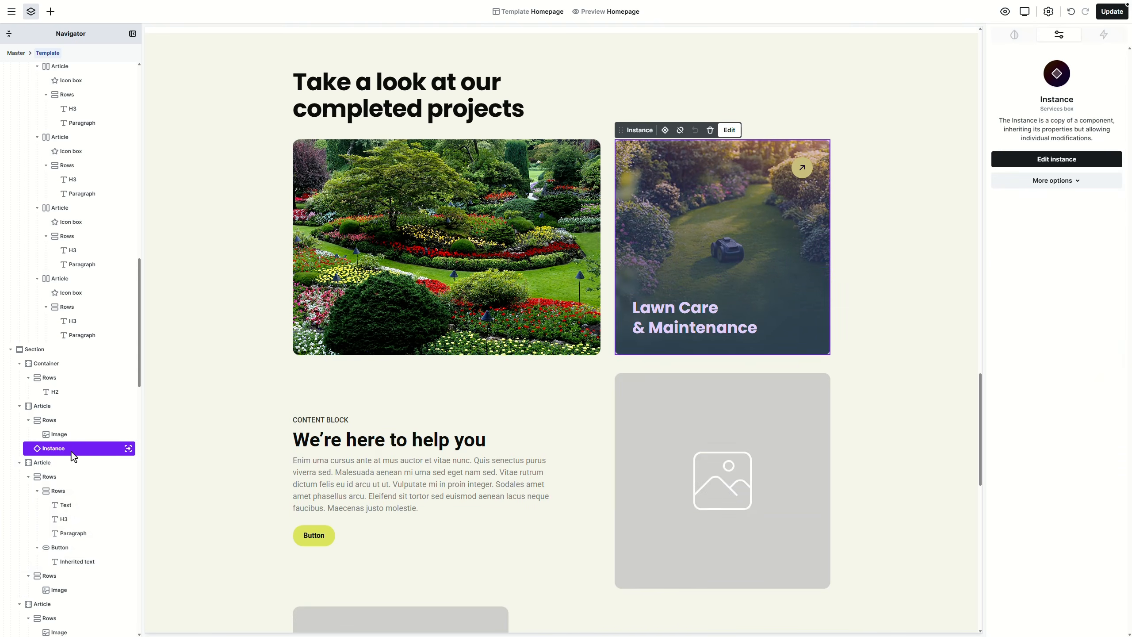
Step: Detach the card instance and remove its background photo, gradient and dark colour mode so it turns white
left_click(1038, 182)
left_click(1043, 215)
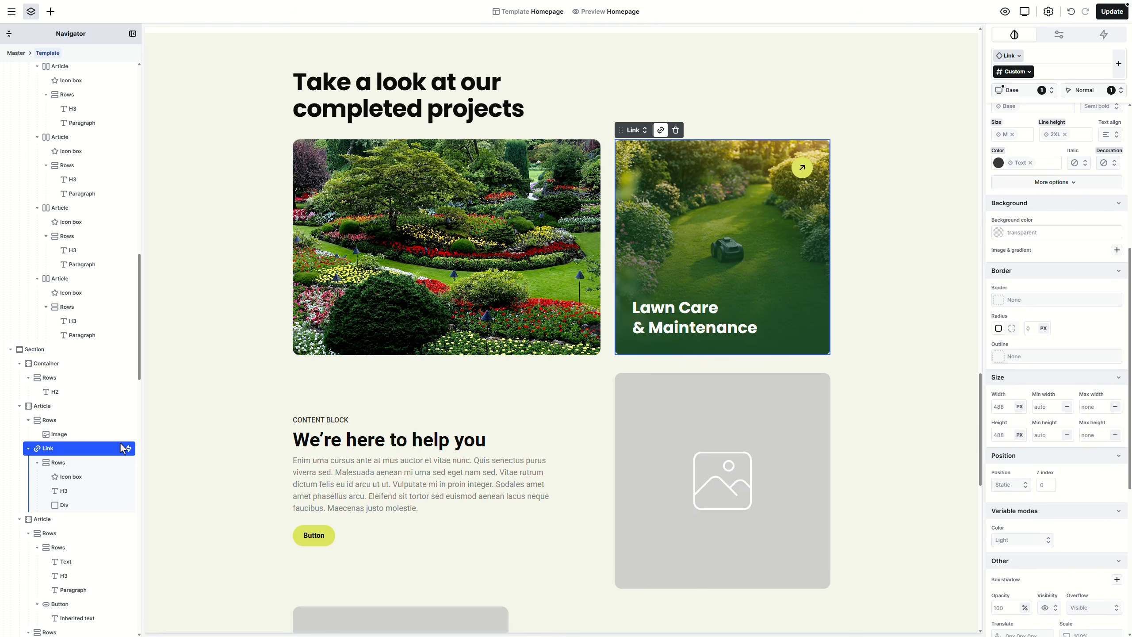
left_click(62, 463)
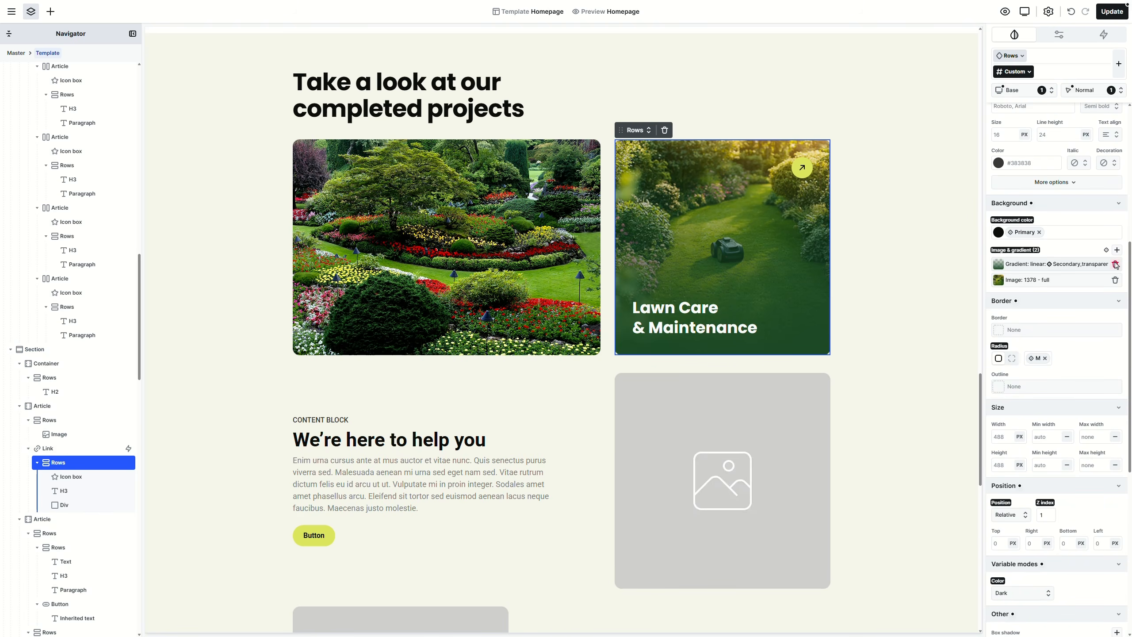
left_click(1116, 264)
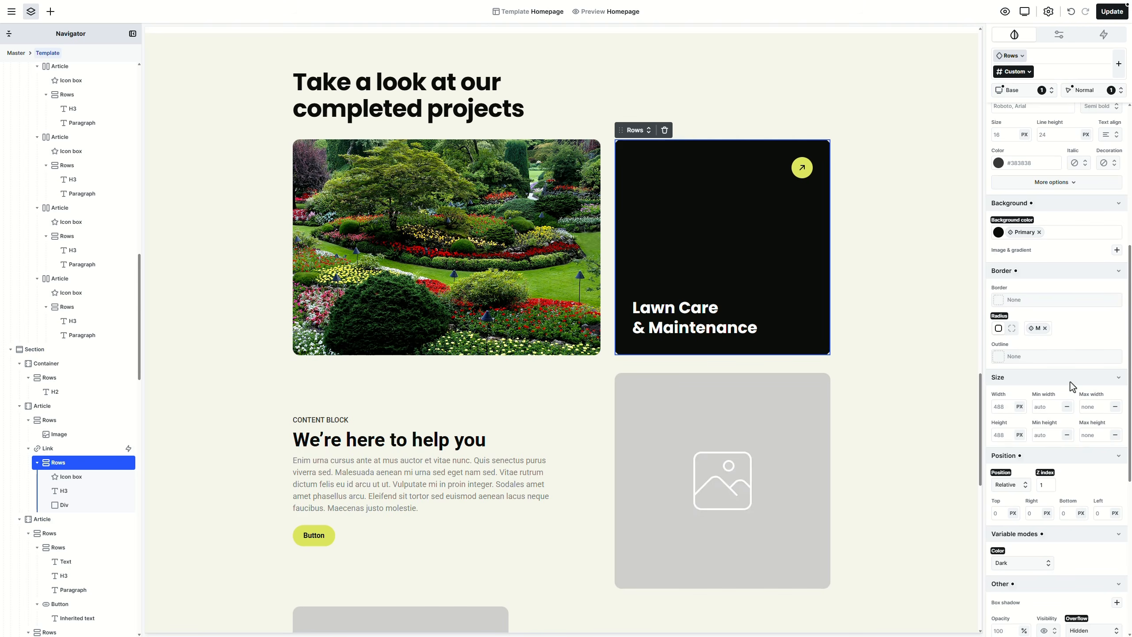
left_click(998, 551)
left_click(1032, 596)
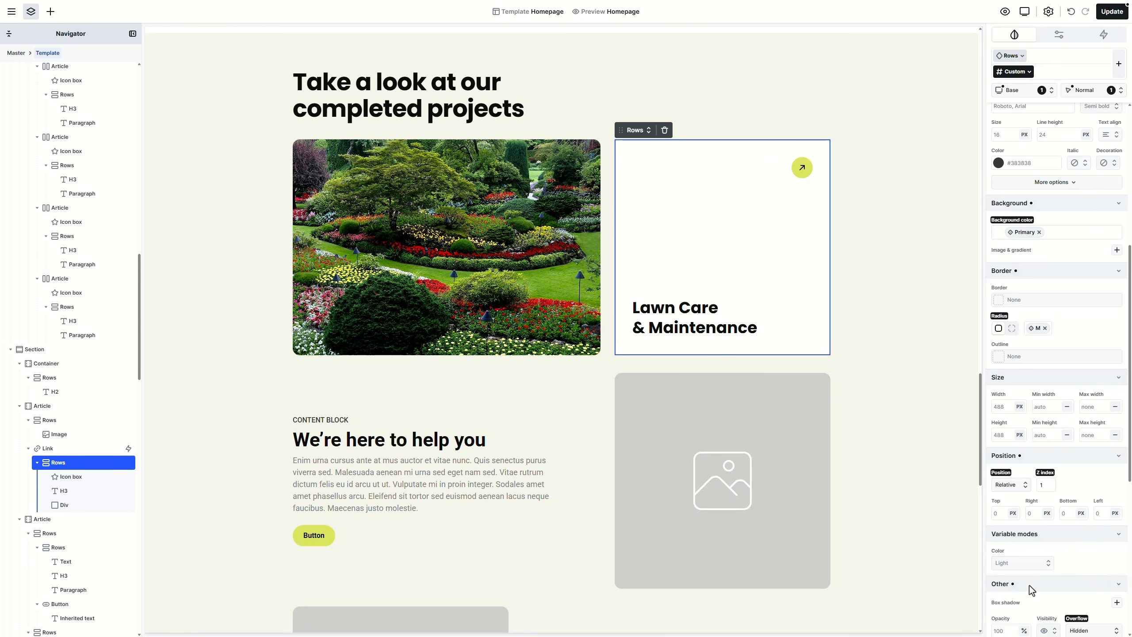
Step: Reset the card's arrow icon colour mode to Light
left_click(807, 177)
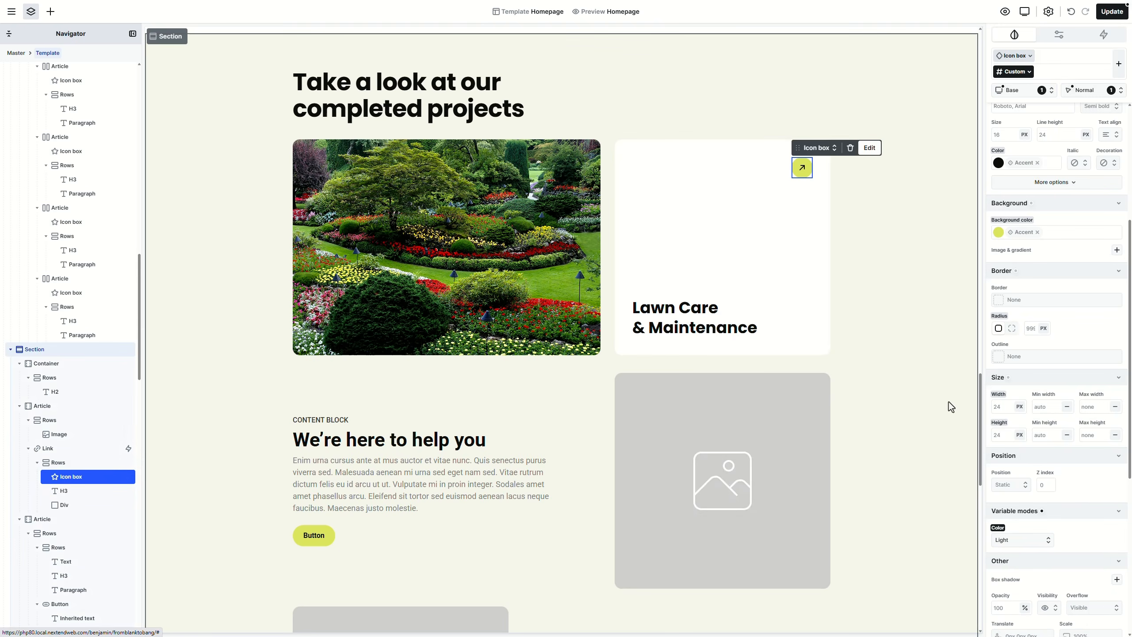
left_click(999, 528)
left_click(1023, 576)
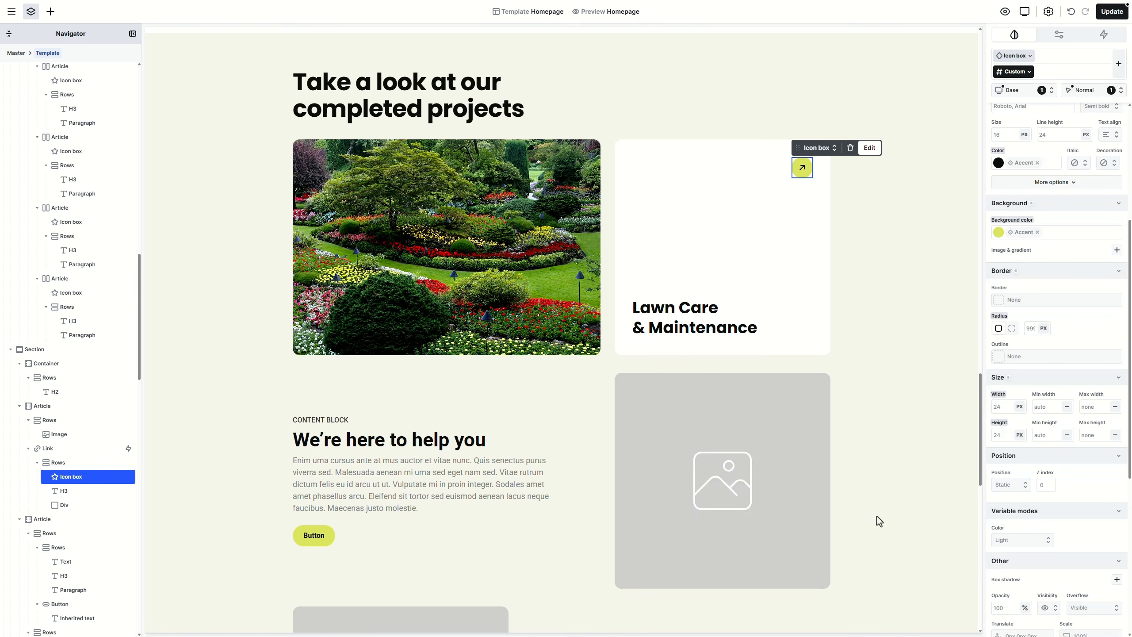
Step: Retitle the heading 'Outdoor living space' and wrap it in a new Rows container
left_click(669, 318)
double_click(669, 317)
type("Outdoor living space")
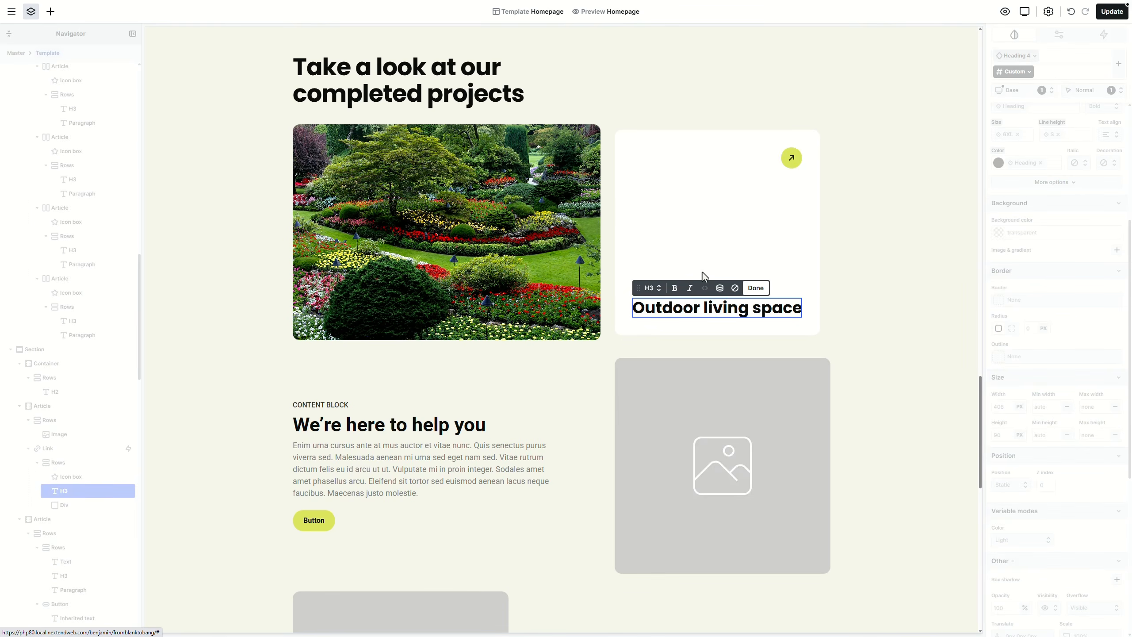
key("Escape")
right_click(693, 309)
mouse_move(758, 329)
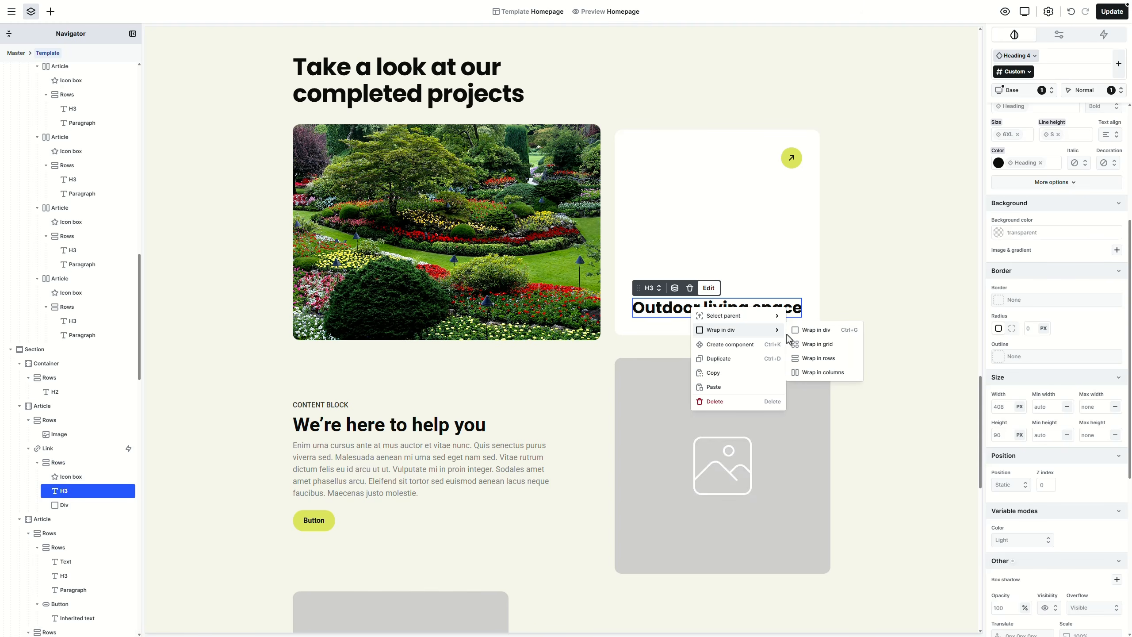
left_click(815, 361)
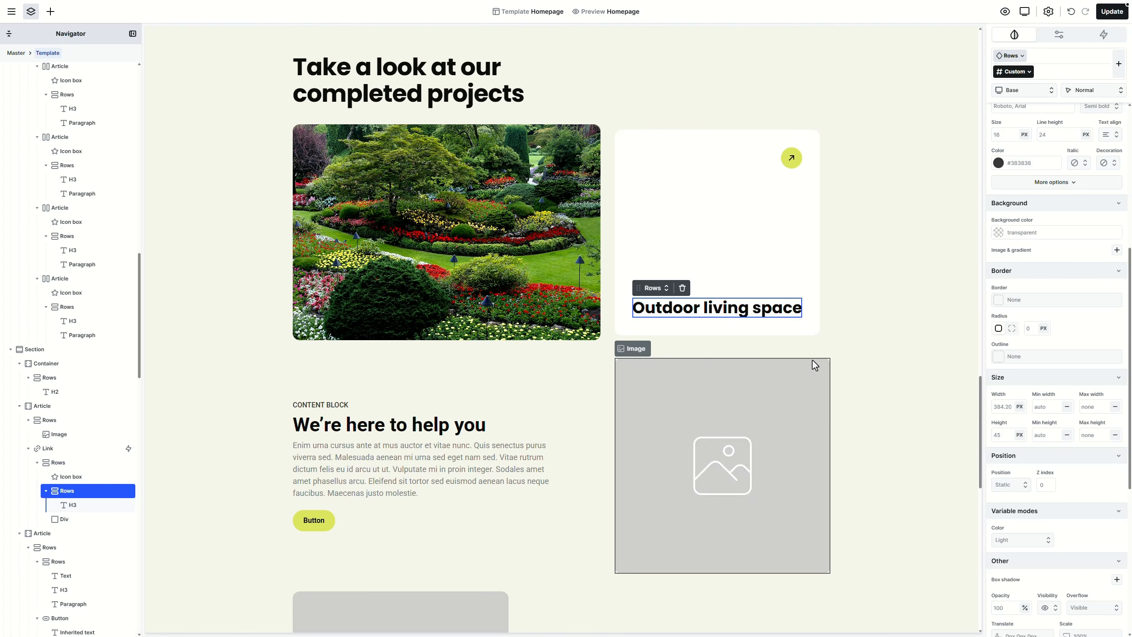
Step: Add a paragraph below the heading containing the pasted project description
left_click(671, 310)
key("ctrl+d")
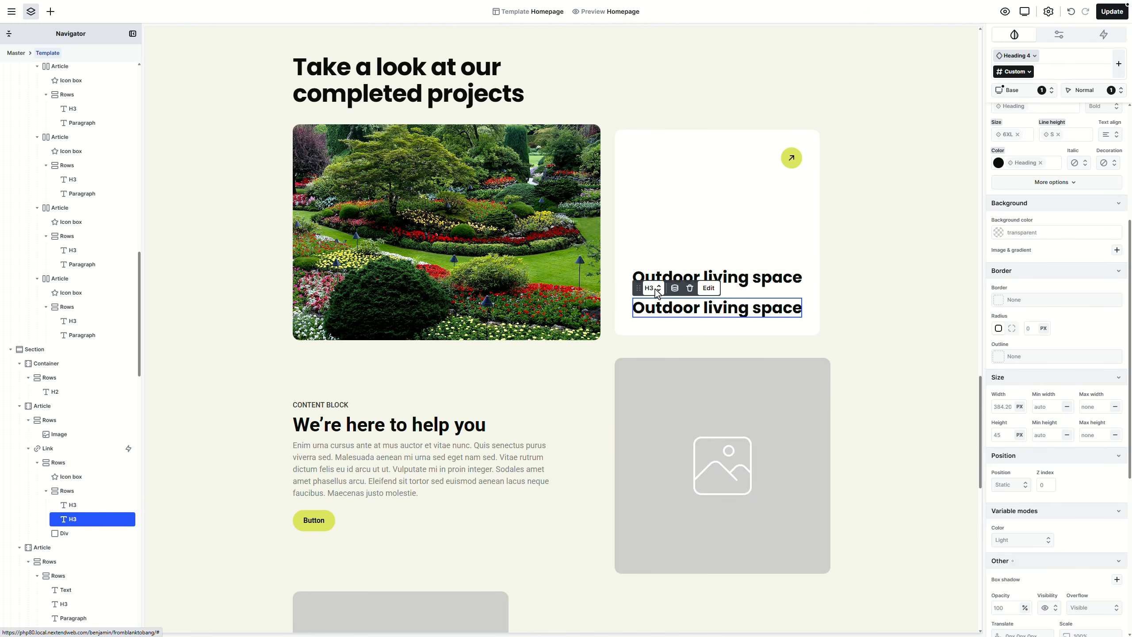
left_click(654, 288)
left_click(668, 319)
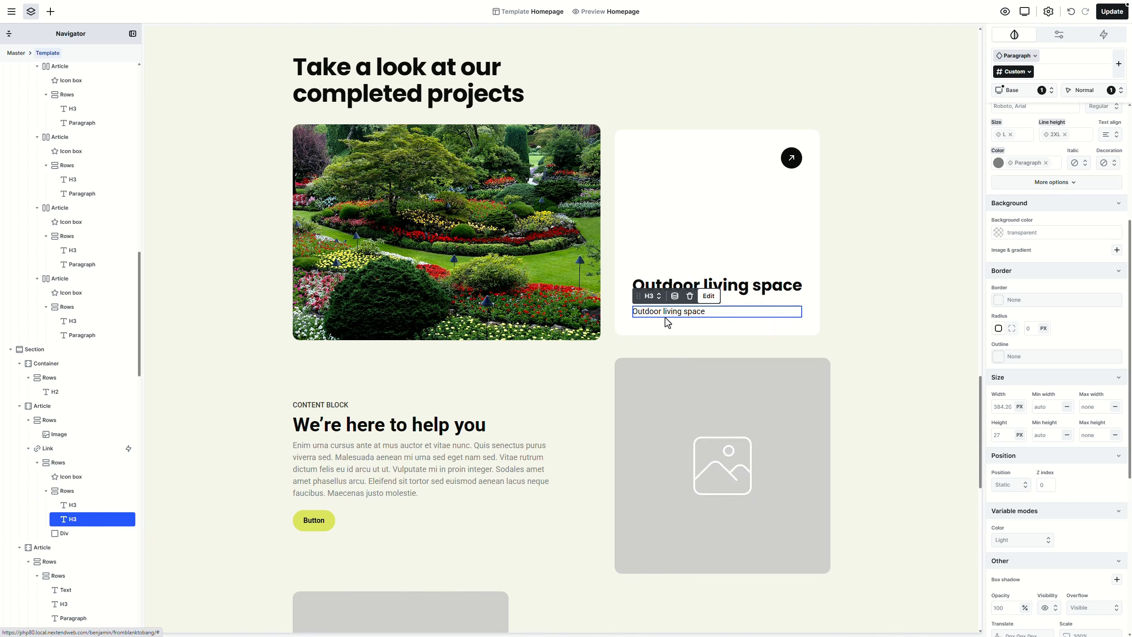
double_click(668, 312)
type("Designed for comfort and flow, this project combines hardscape elements with natural greenery to create a functional everyday environment.")
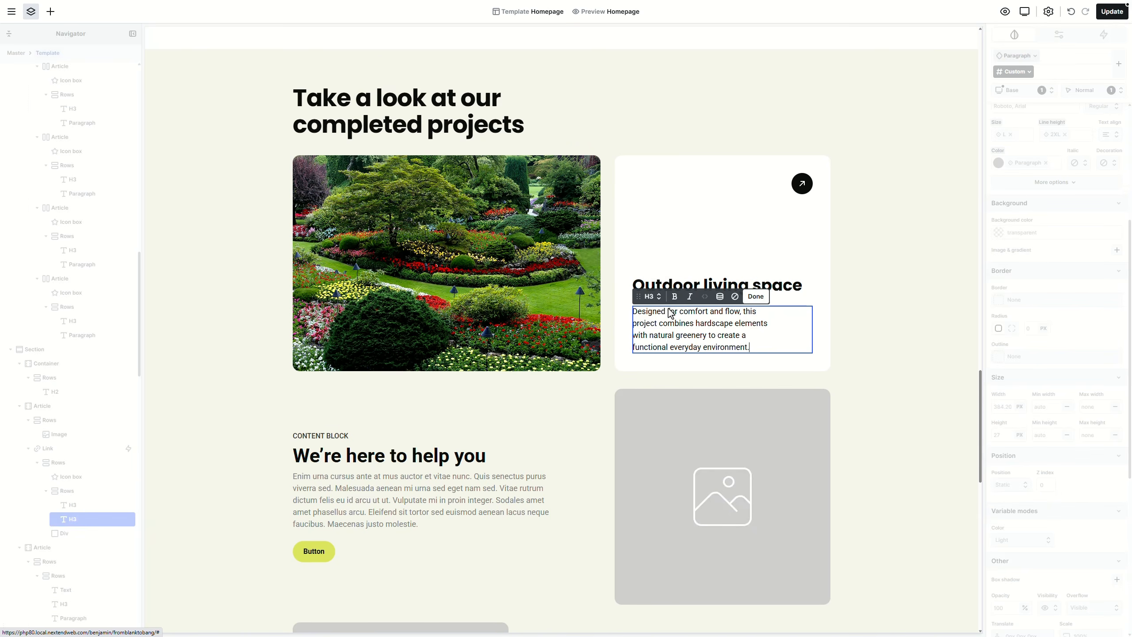
left_click(702, 264)
Step: Set the heading-and-description container's row gap to S
left_click(734, 301)
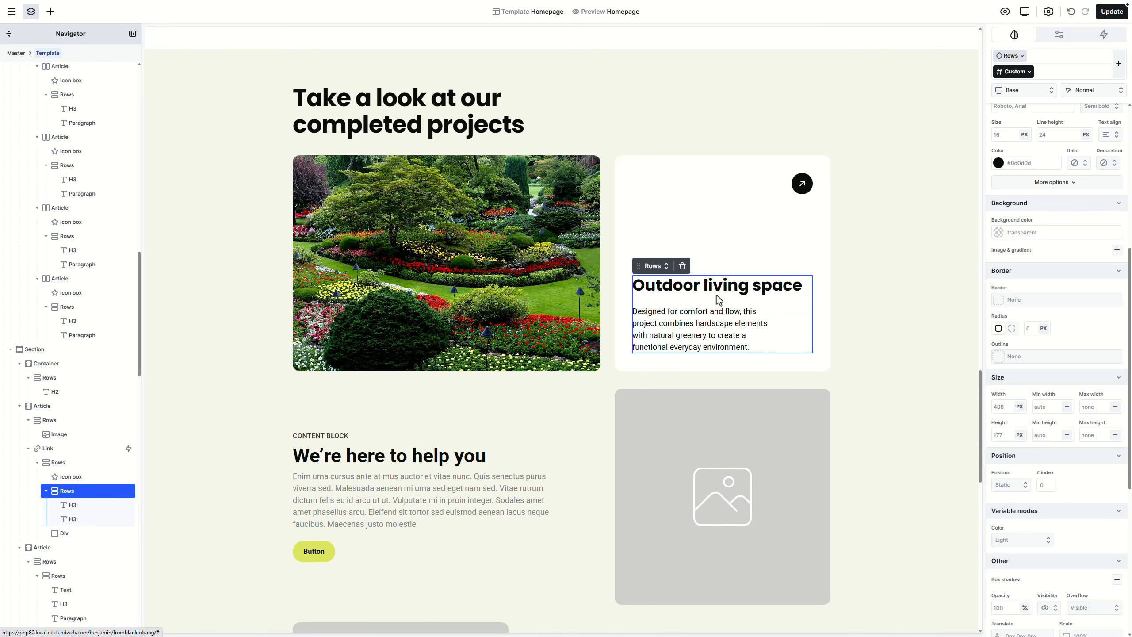
left_click(662, 268)
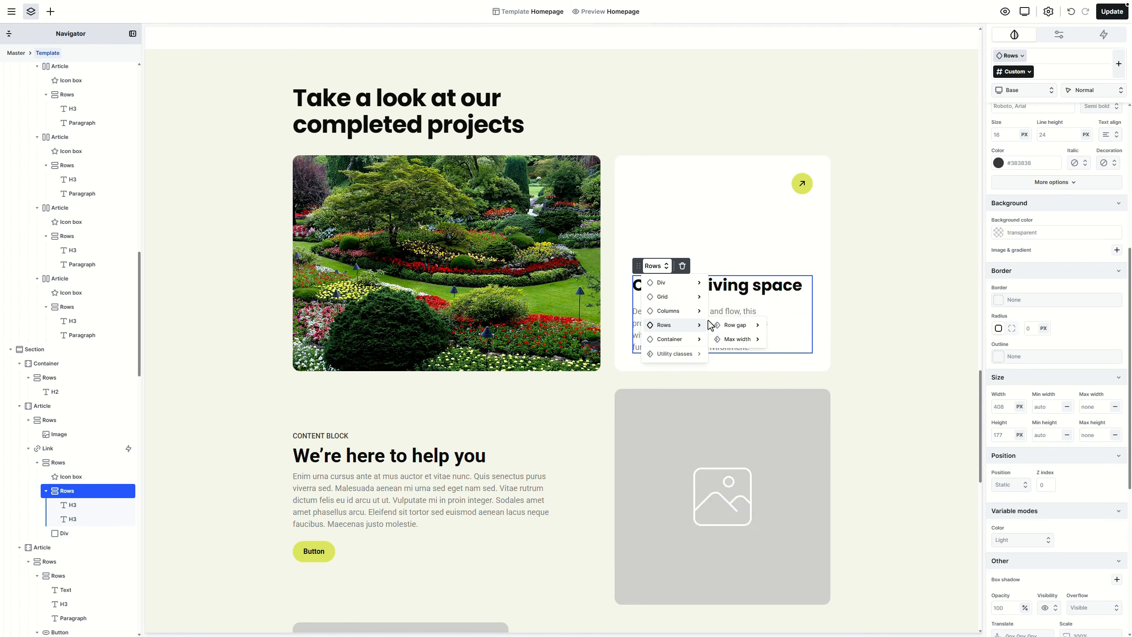
mouse_move(768, 328)
left_click(791, 383)
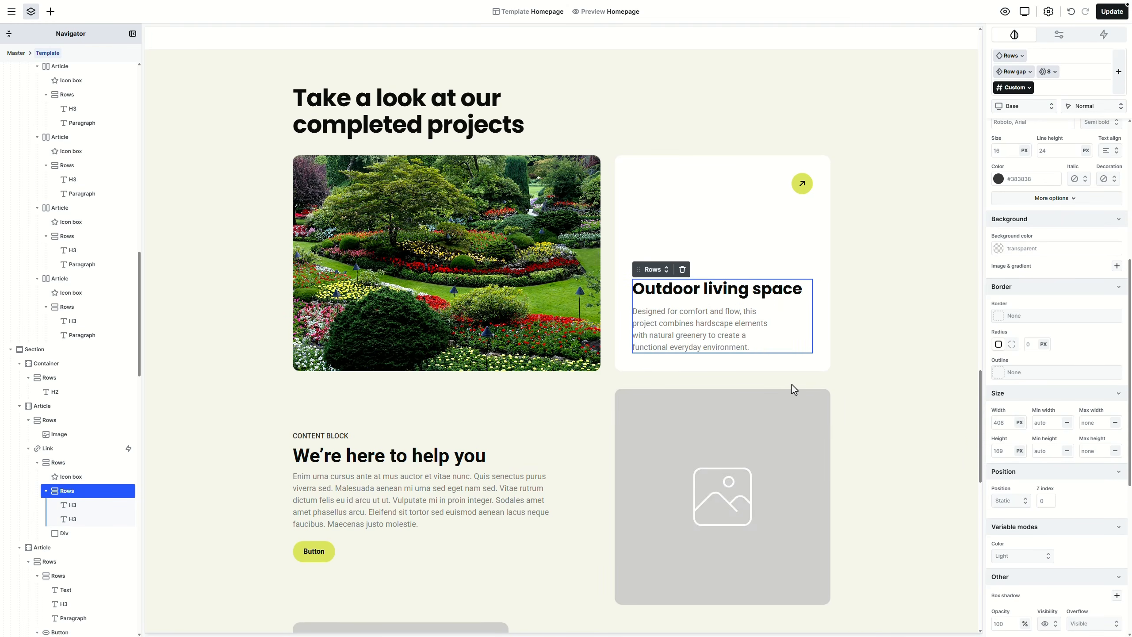
Step: Preview the homepage and scroll down to the updated project card
left_click(1009, 15)
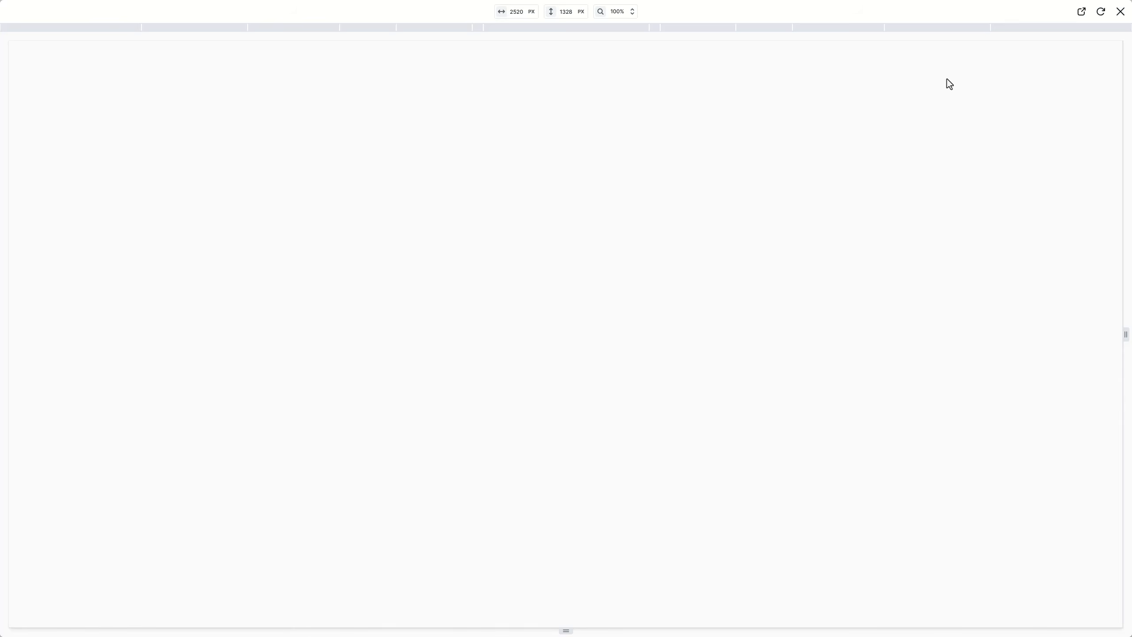
scroll(837, 443, "down", 15)
scroll(847, 441, "down", 15)
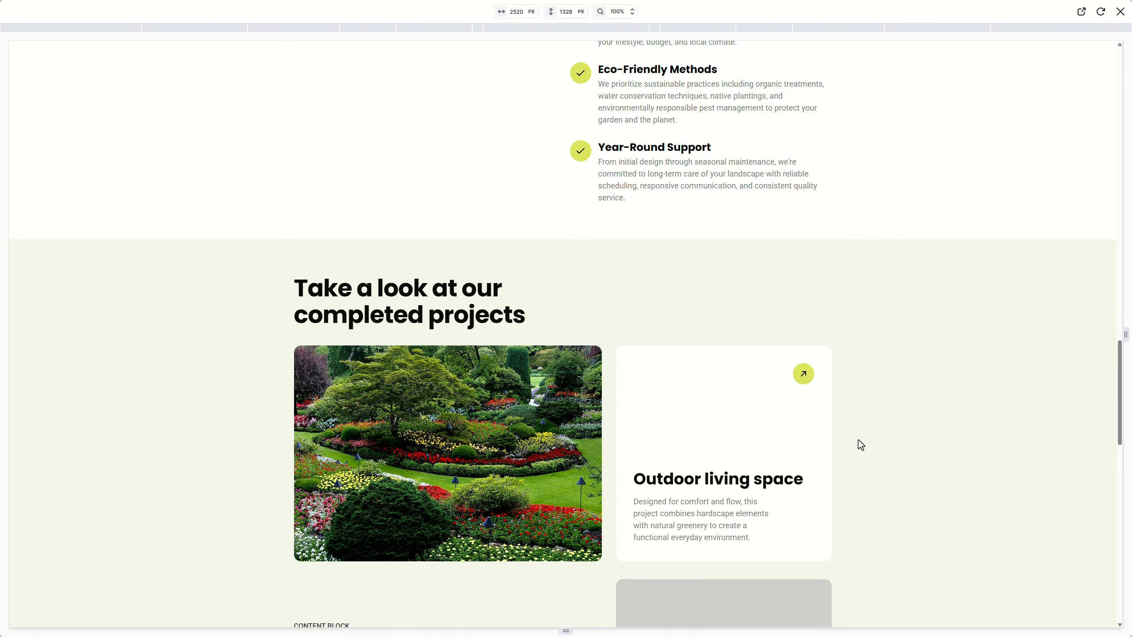
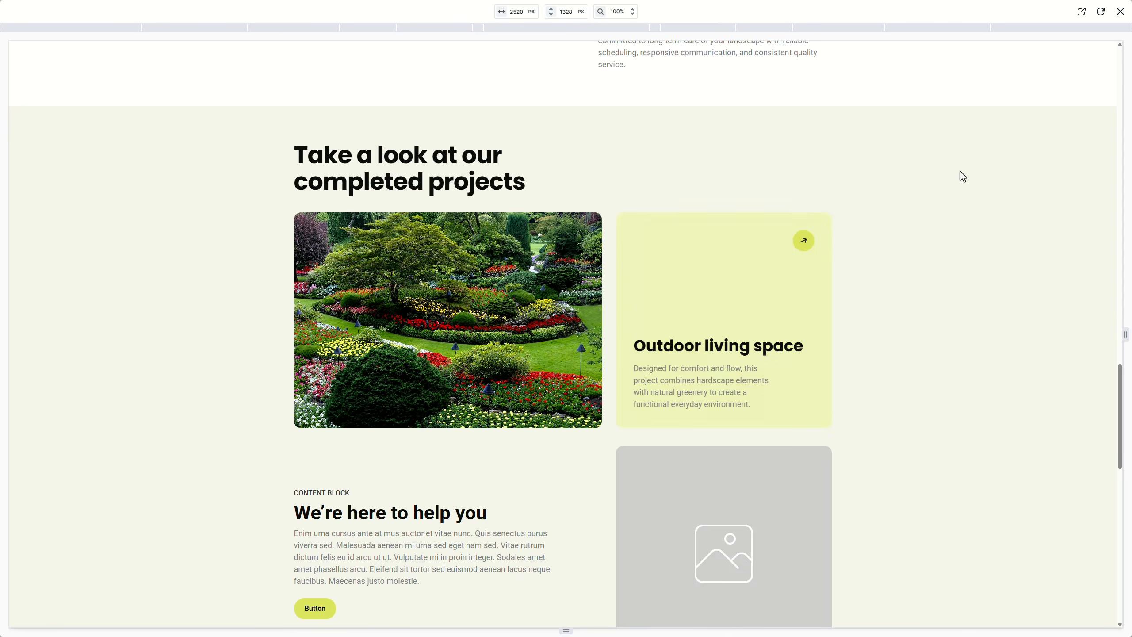
Step: Close the preview and select the first project row in the homepage template
left_click(1120, 12)
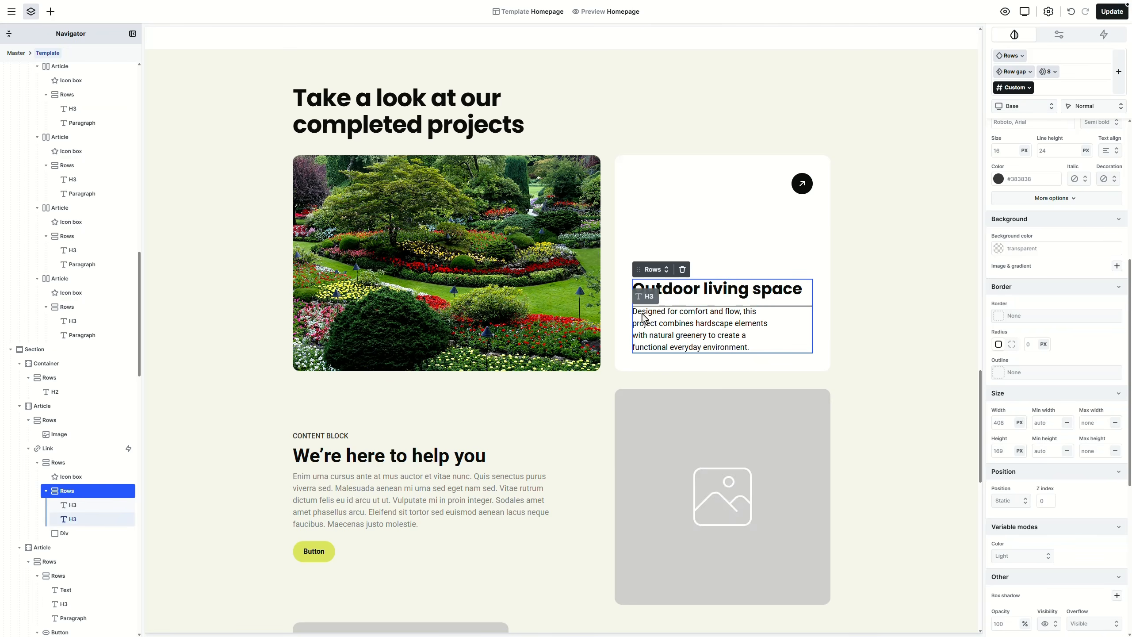
left_click(613, 319)
Step: Duplicate the first project row and move the card before the image in the copy
right_click(612, 320)
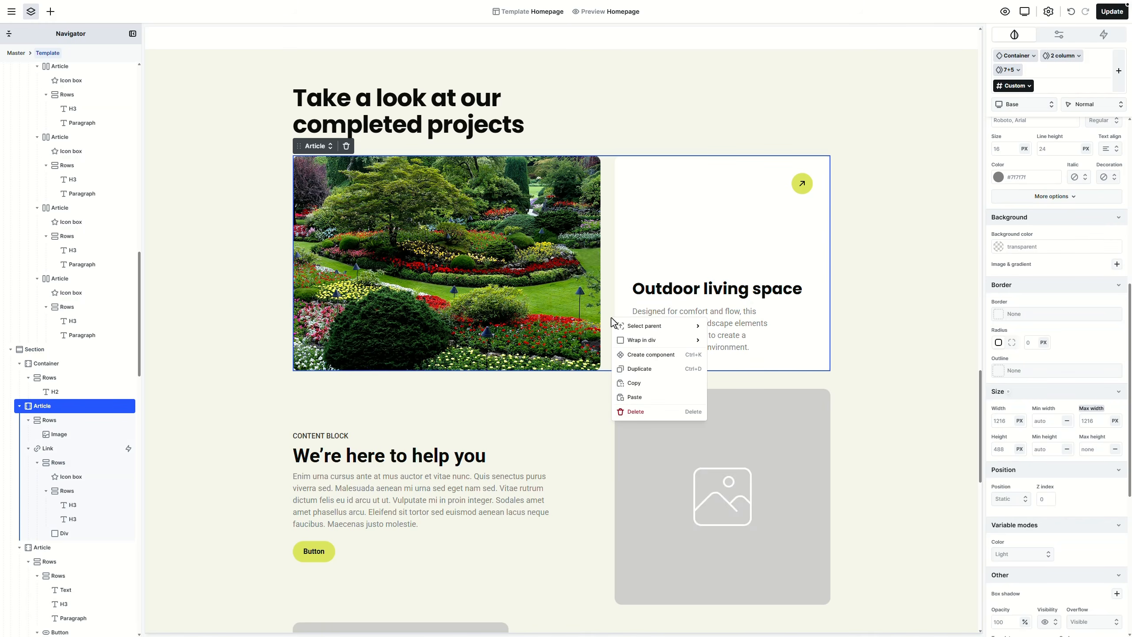
left_click(636, 369)
scroll(617, 388, "down", 2)
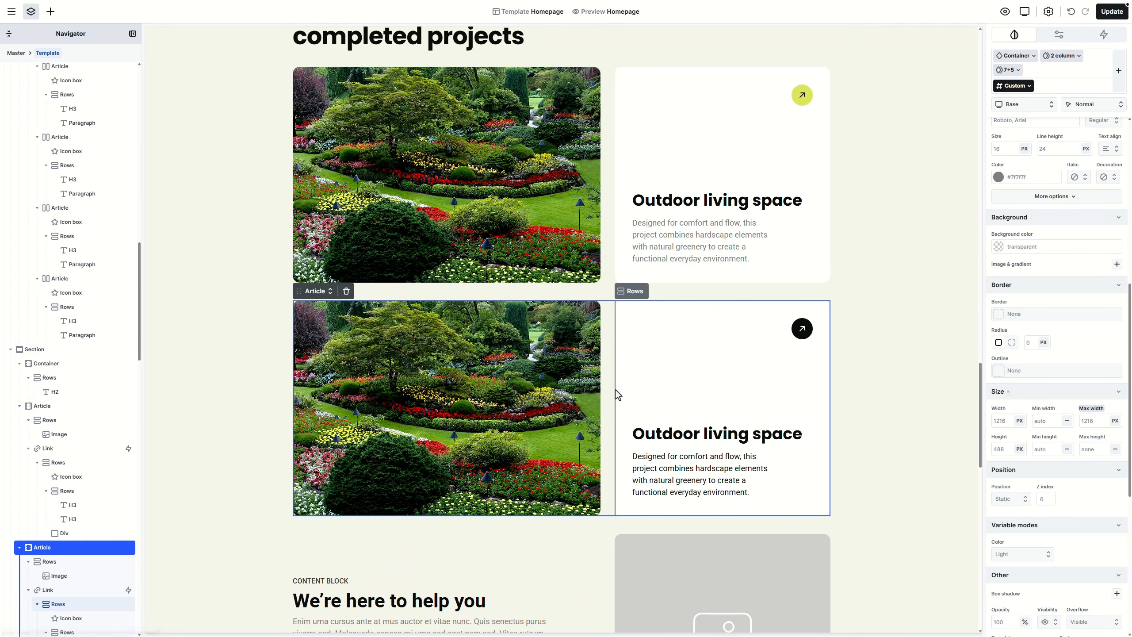
left_click(627, 367)
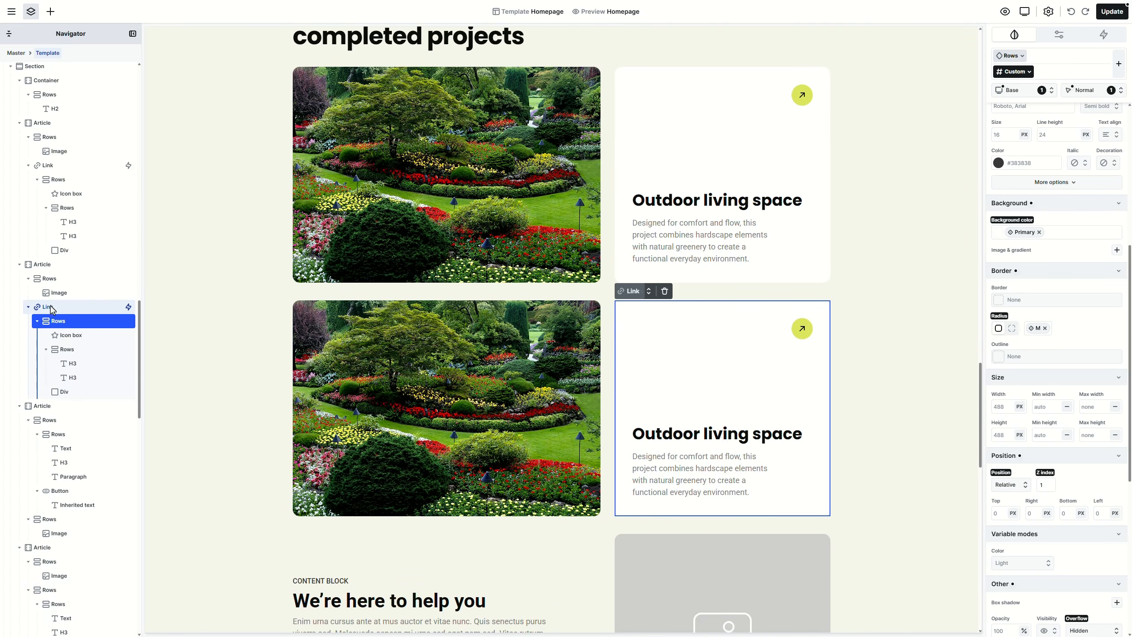
left_click_drag(52, 309, 52, 277)
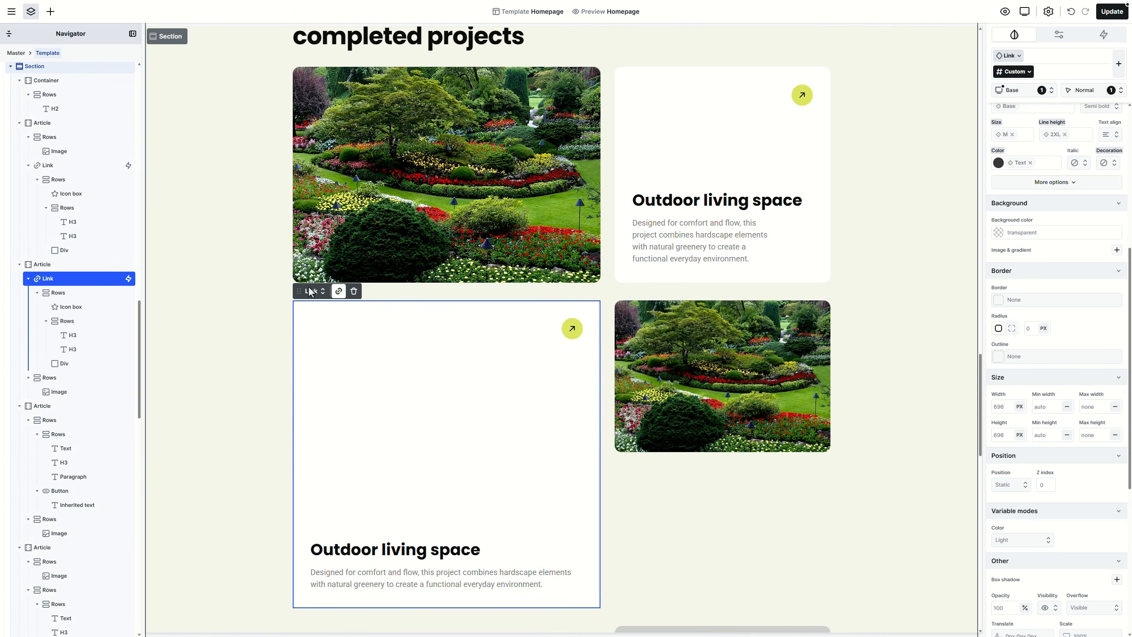
Step: Apply the 5+7 two-column split to the flipped project row
left_click(612, 348)
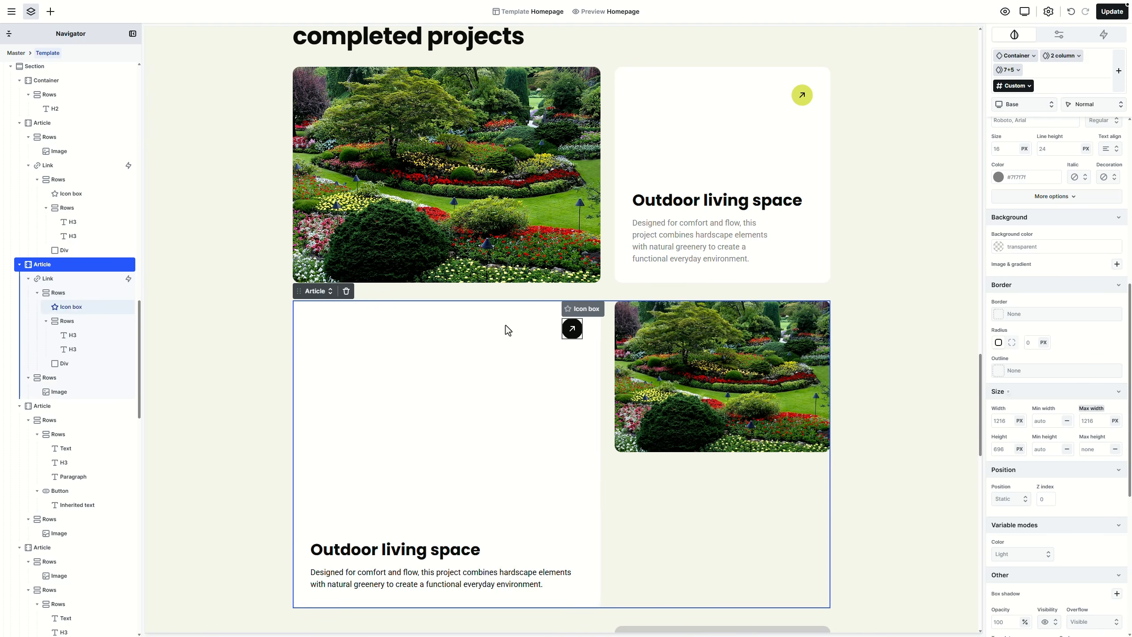
left_click(321, 291)
mouse_move(341, 367)
mouse_move(399, 364)
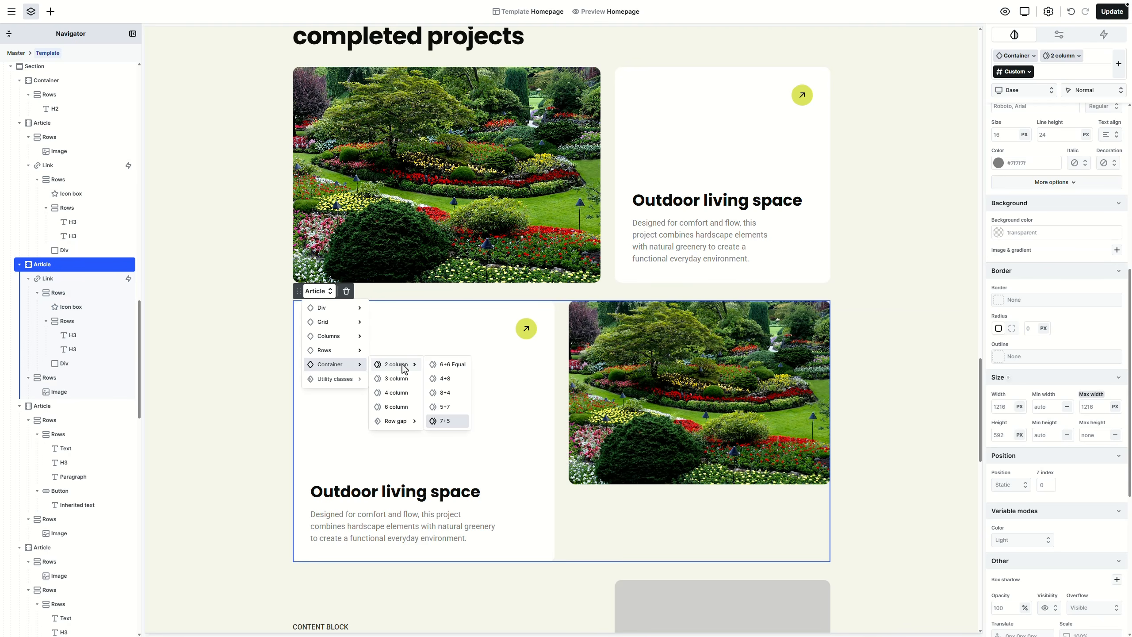
left_click(446, 409)
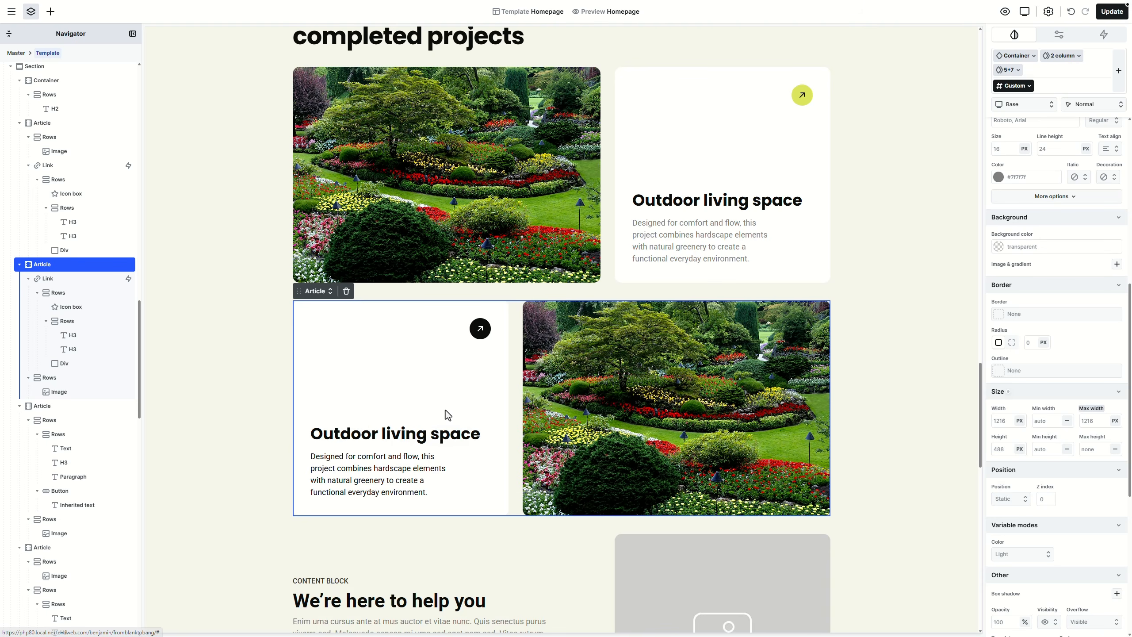
Step: Duplicate the upper project row and move the flipped row above the new copy
left_click(606, 260)
right_click(605, 260)
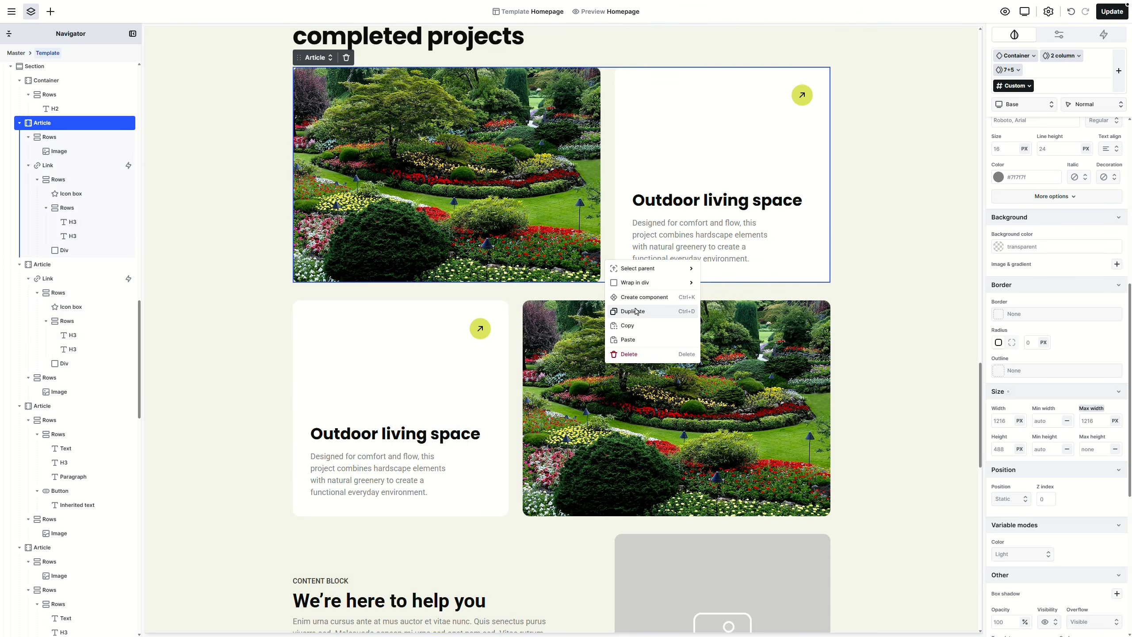
left_click(635, 311)
scroll(593, 330, "down", 4)
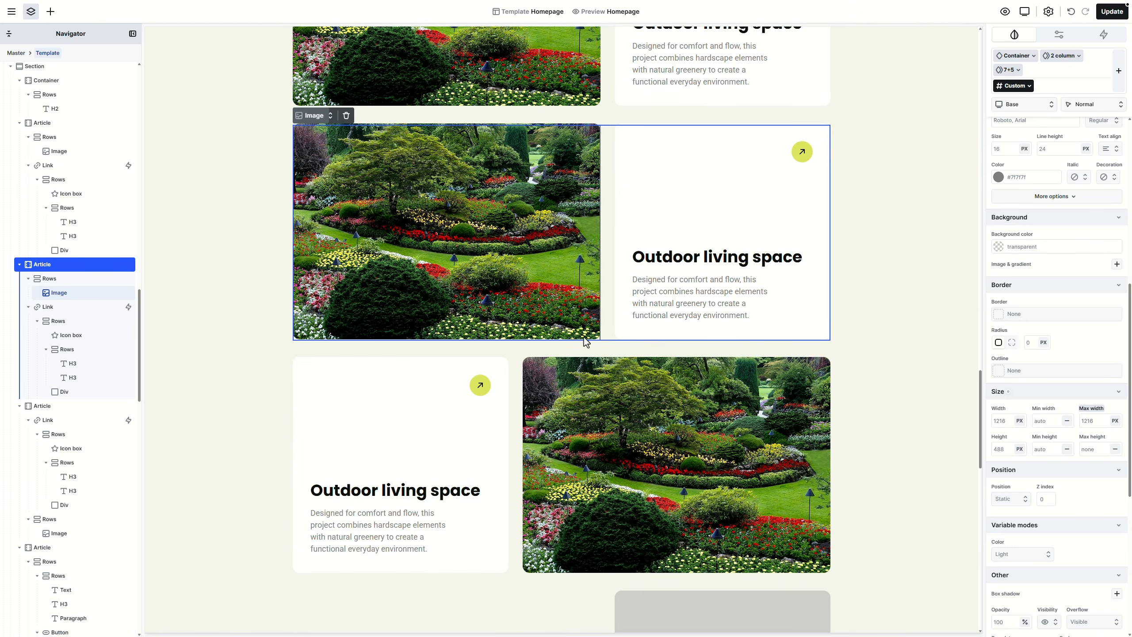
left_click_drag(519, 381, 553, 123)
scroll(648, 365, "up", 4)
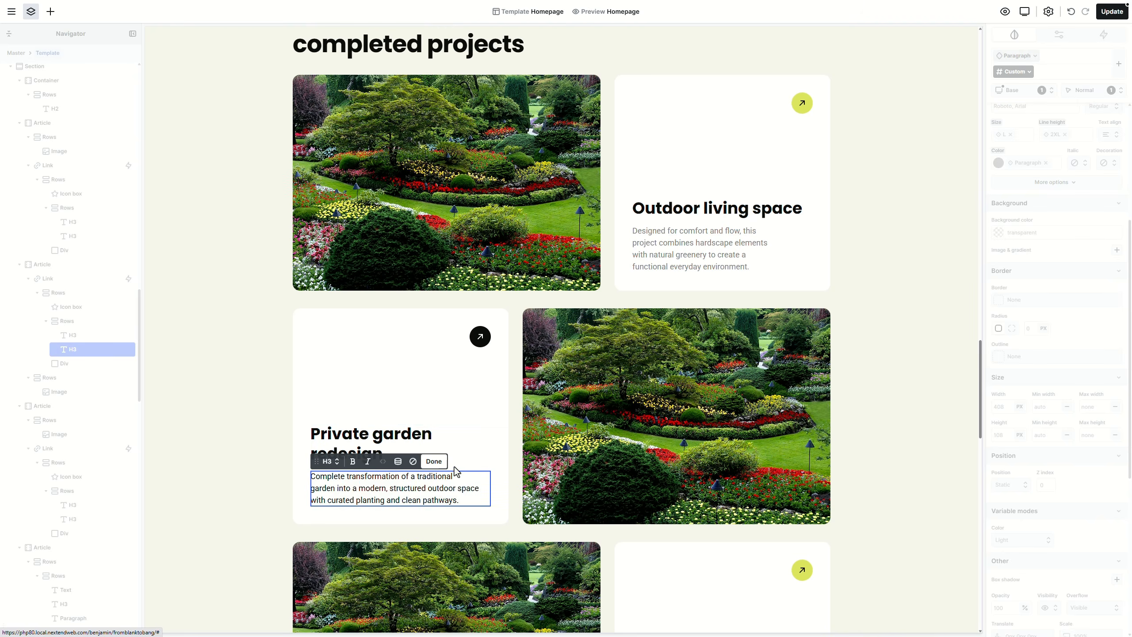
Step: Replace the second project's image with the modern house photo
double_click(564, 428)
left_click(945, 140)
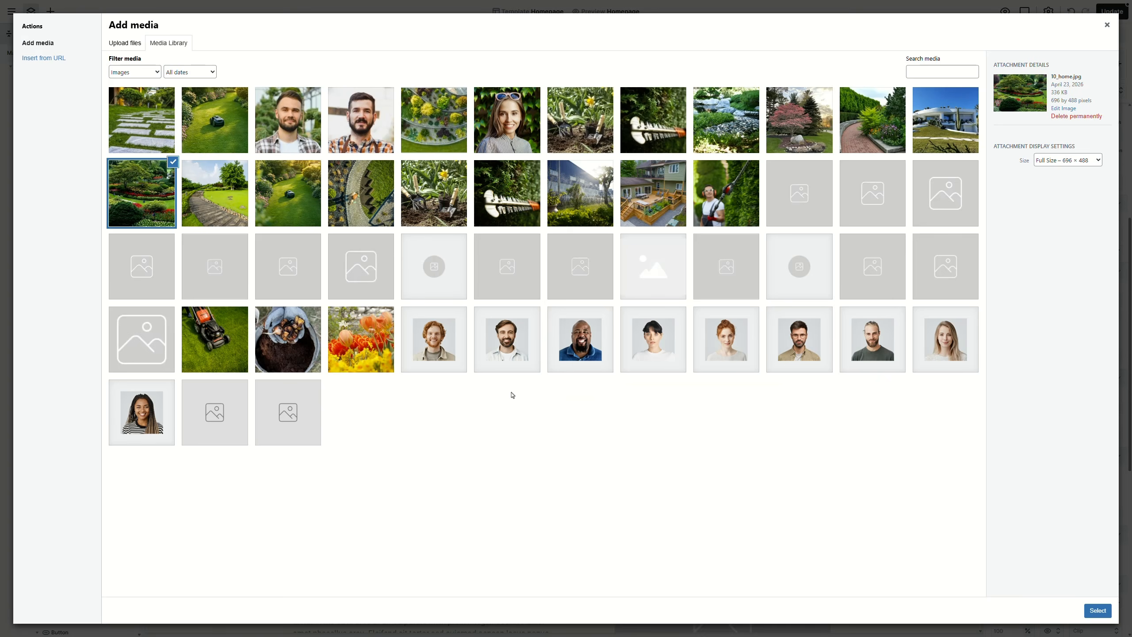
left_click(880, 132)
left_click(1098, 611)
Step: Paste the 'Pathway and planting concept' heading and new description into the third project
double_click(756, 412)
type("Pathway and planting concept")
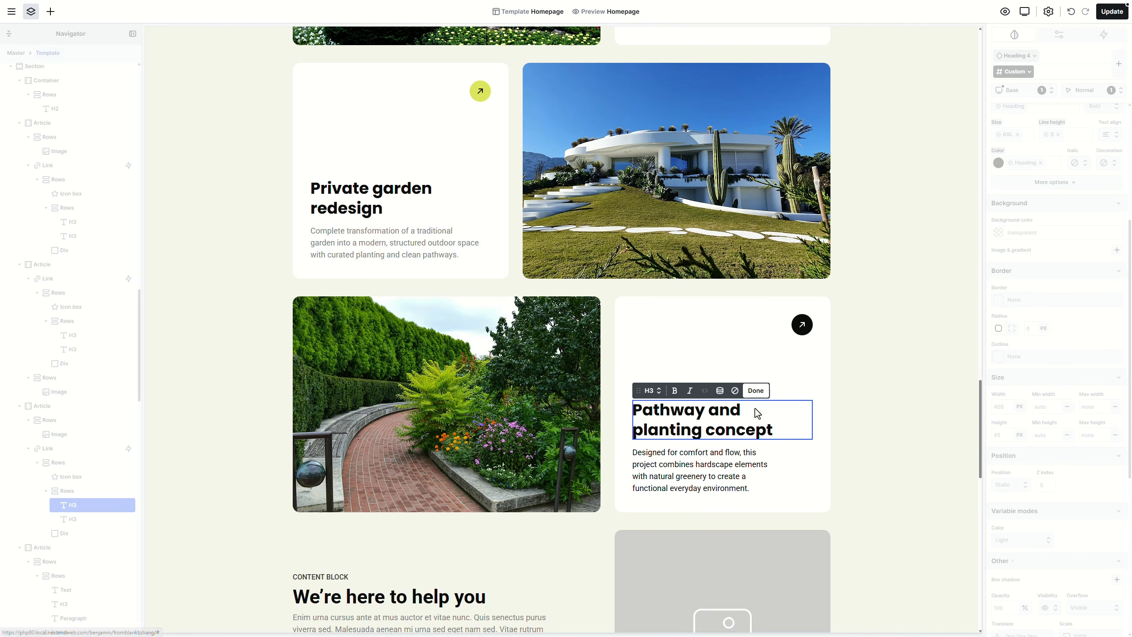
double_click(738, 468)
type("A balanced mix of materials and vegetation, creating a welcoming and low-maintenance landscape with strong visual identity.")
left_click(608, 417)
Step: Delete both content block rows and open the full page preview
scroll(608, 417, "down", 4)
left_click(561, 416)
key("Delete")
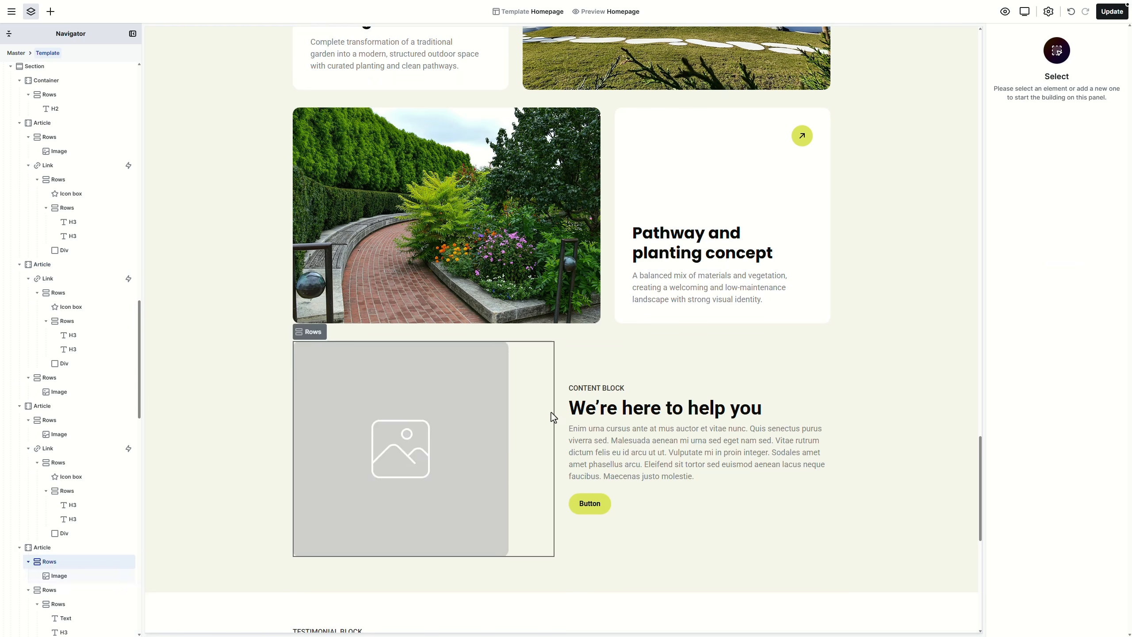
left_click(560, 416)
key("Delete")
scroll(872, 370, "up", 2)
scroll(875, 374, "up", 5)
left_click(1005, 12)
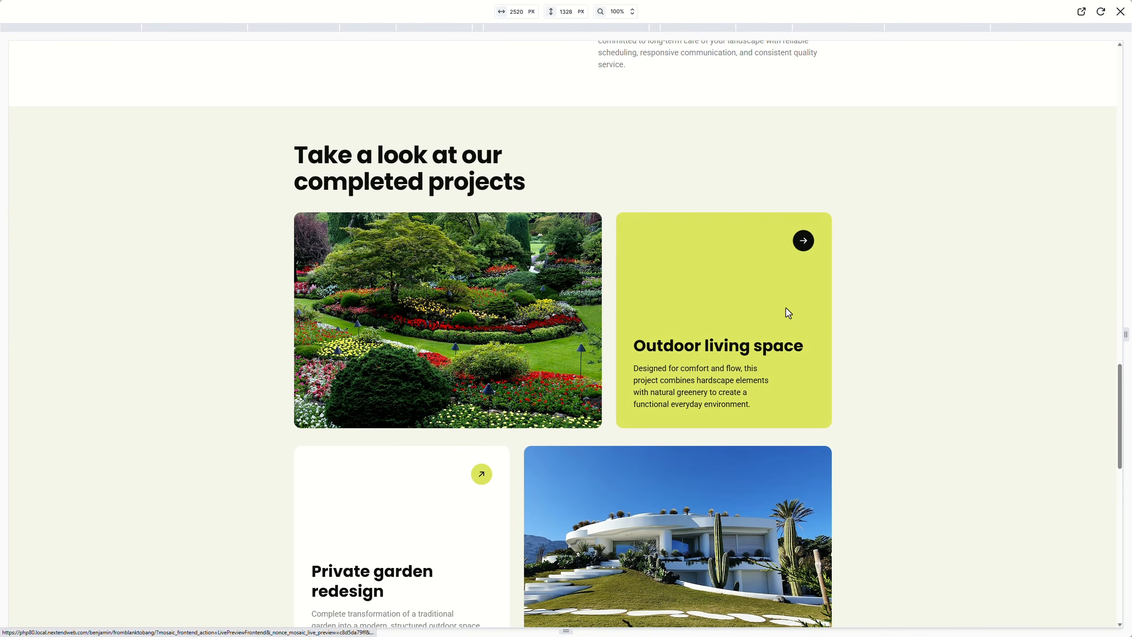
Step: Review the three alternating project rows in the preview, then close it and save with Update
scroll(837, 311, "down", 5)
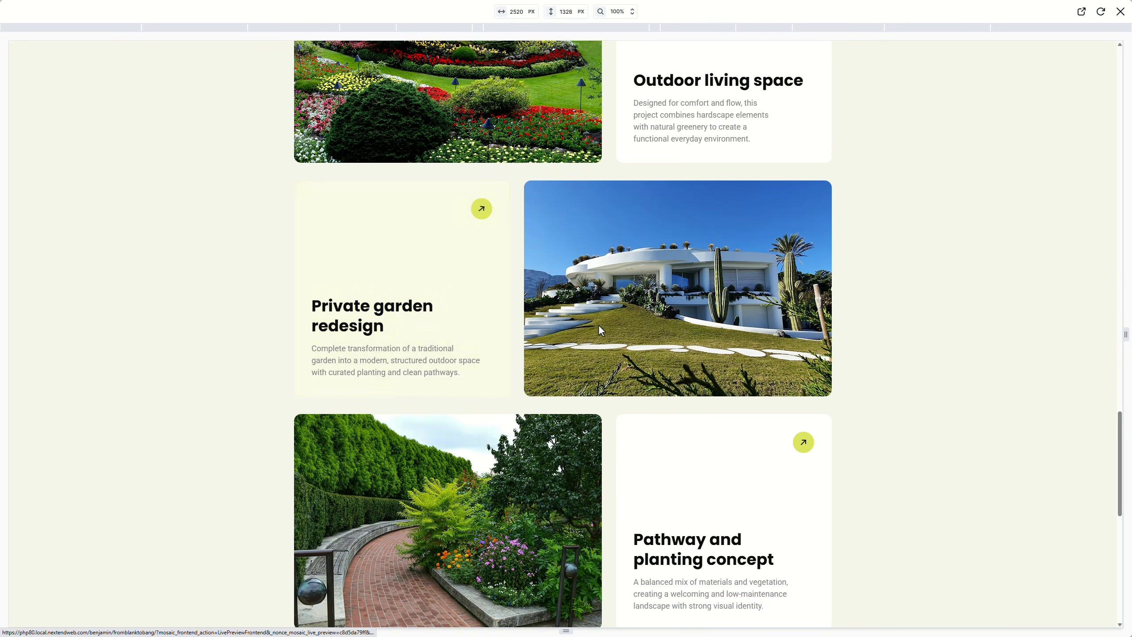
scroll(669, 328, "down", 3)
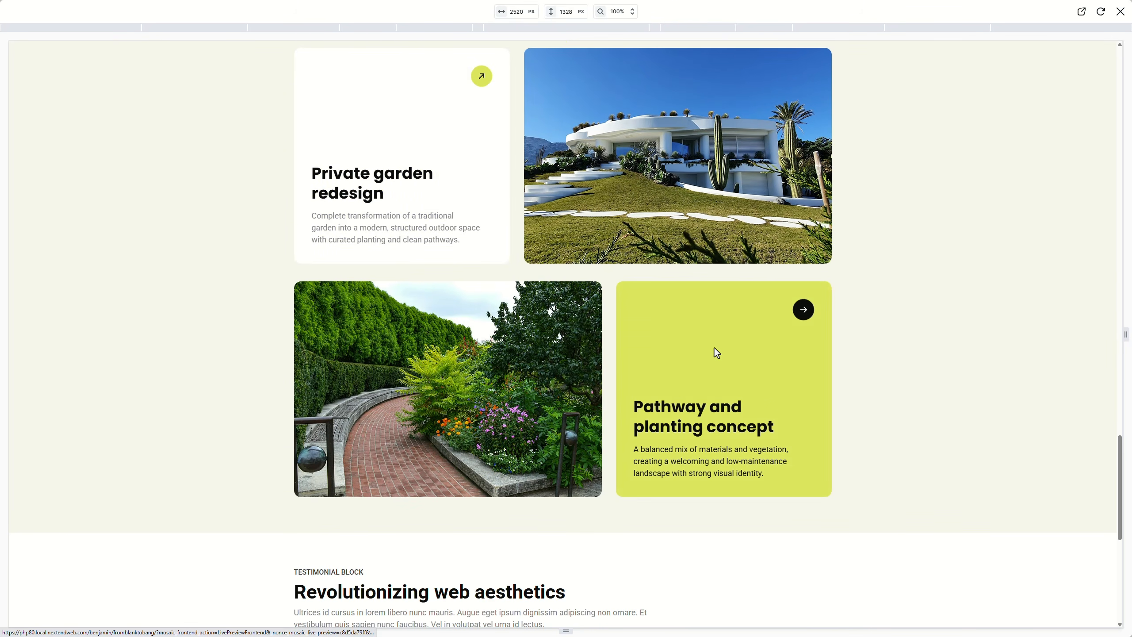
left_click(1121, 12)
left_click(1124, 16)
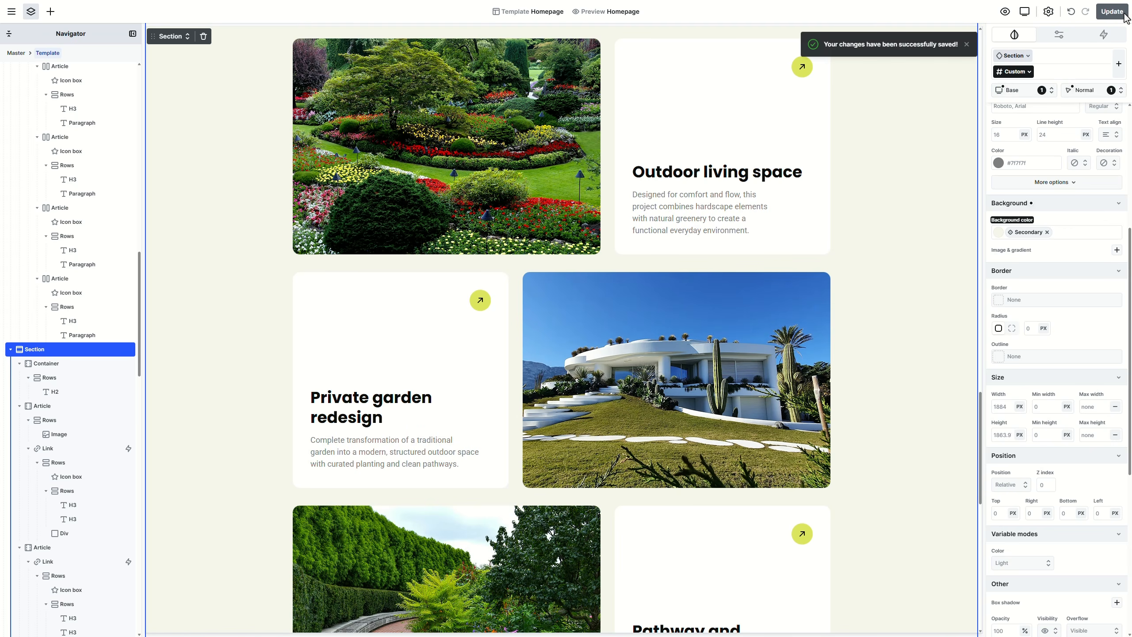
Step: Delete the TESTIMONIAL BLOCK label and the intro paragraph from the testimonial section
scroll(879, 339, "down", 10)
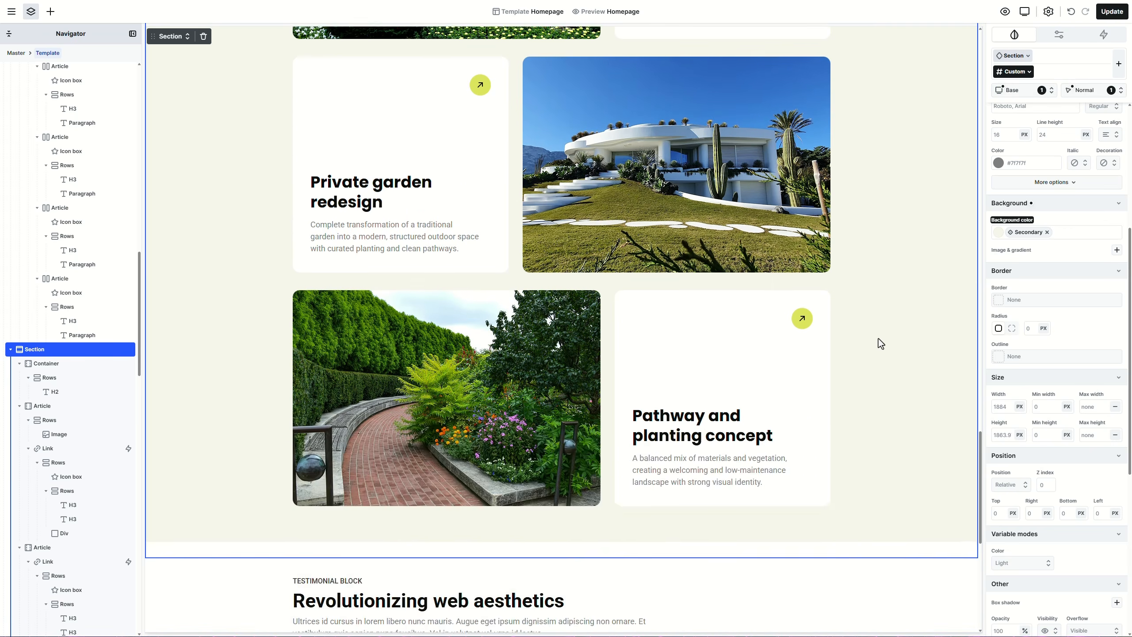
scroll(879, 341, "down", 1)
left_click(879, 340)
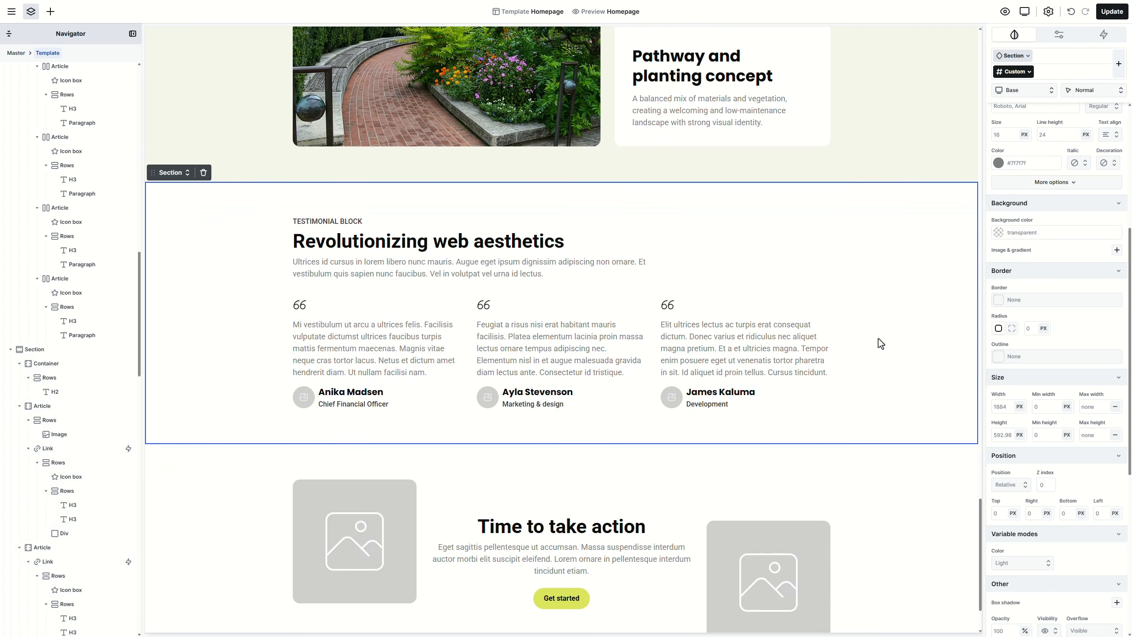
left_click(352, 222)
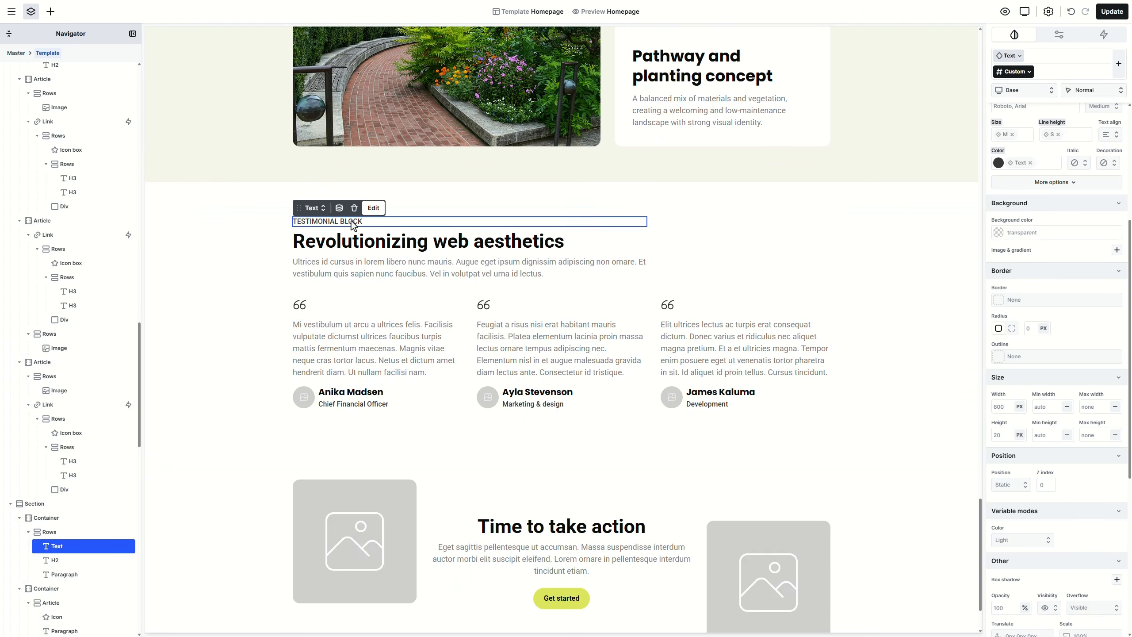
key("Delete")
left_click(358, 253)
key("Delete")
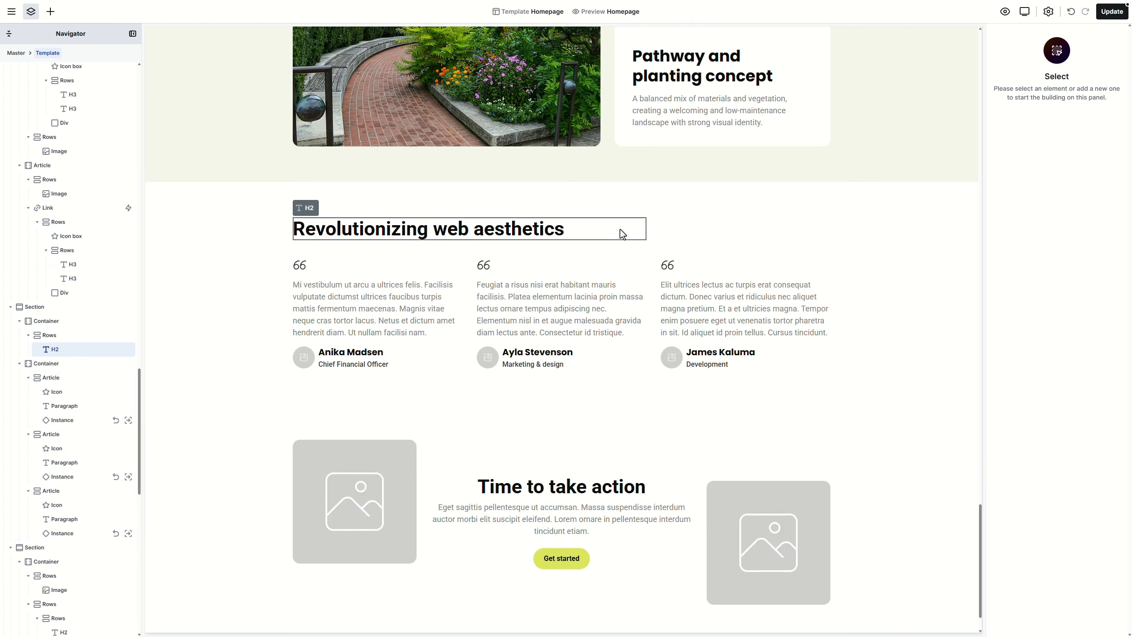
Step: Set the heading container to the equal 6+6 two-column layout
left_click(652, 233)
left_click(323, 208)
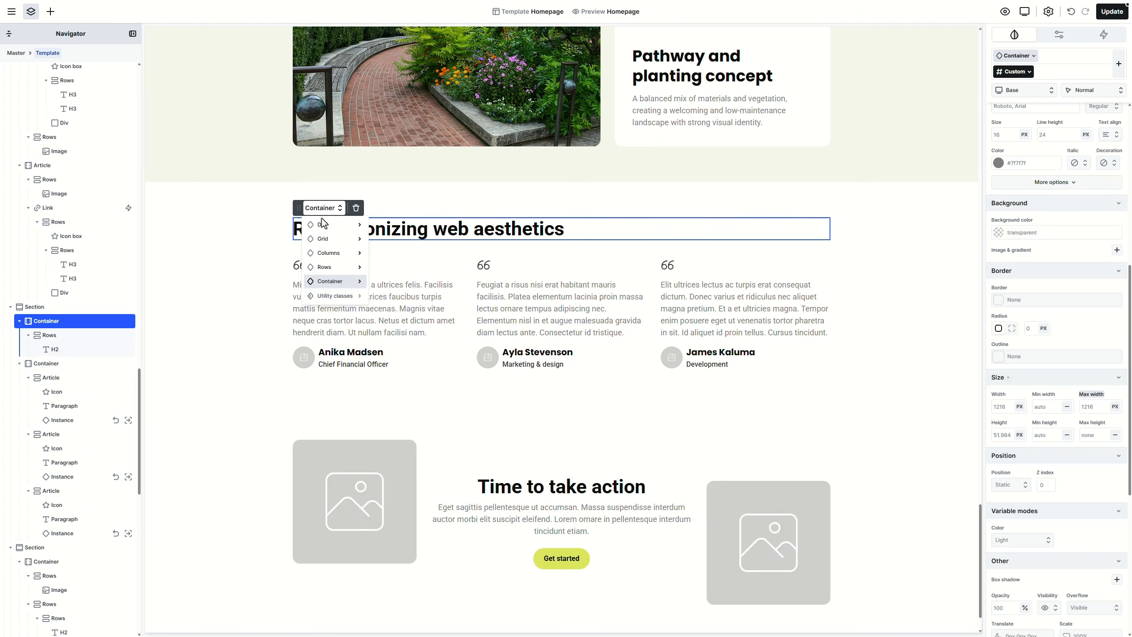
mouse_move(341, 282)
left_click(452, 283)
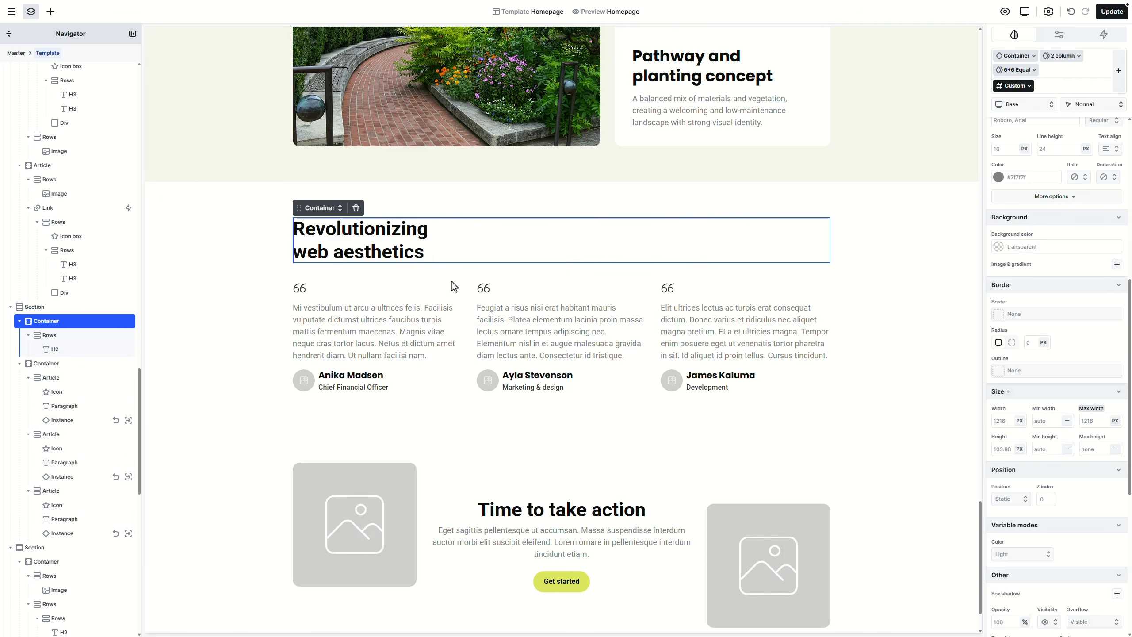
Step: Change the heading to 'What our clients say about us' in Heading 1 style, then select the first quote icon
double_click(401, 251)
type("What our clients say about us")
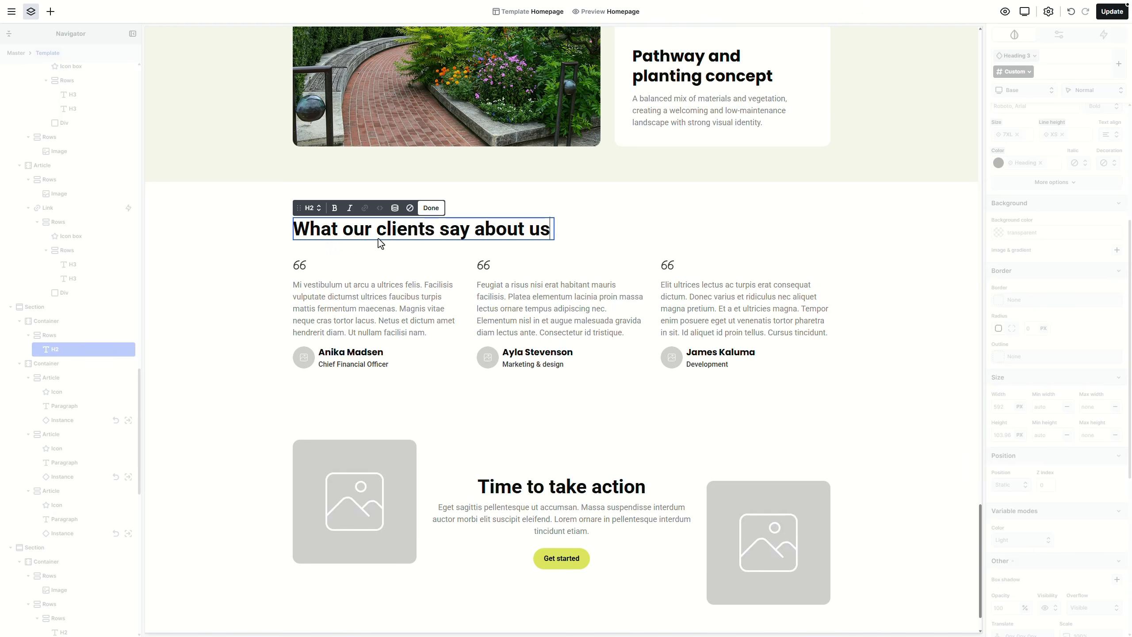
left_click(311, 208)
left_click(327, 253)
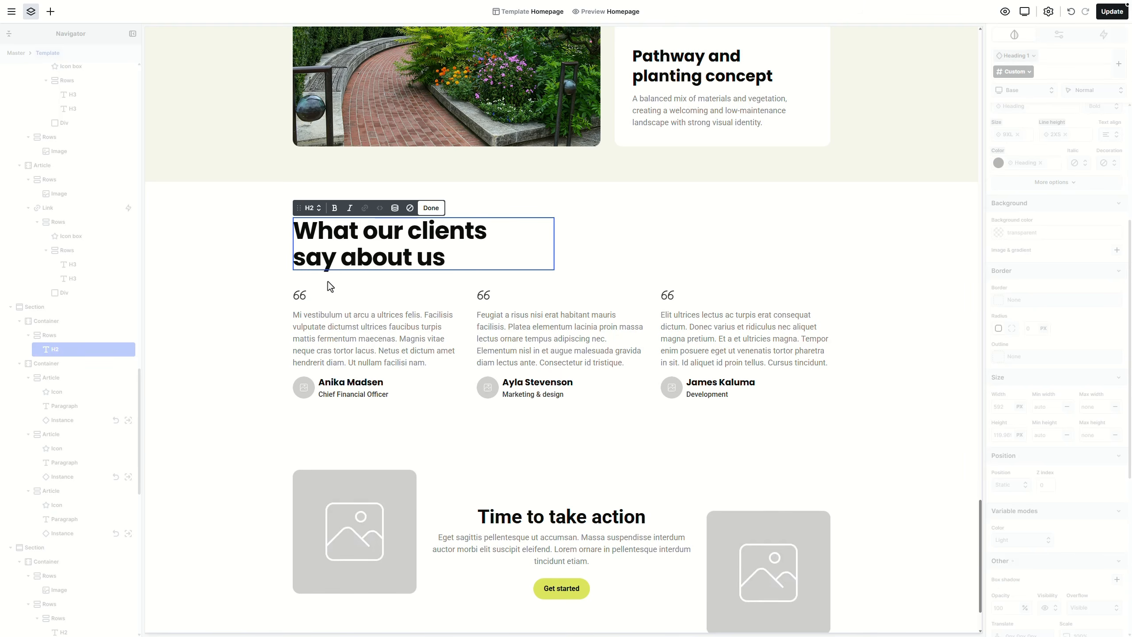
left_click(326, 282)
left_click(300, 295)
left_click(316, 281)
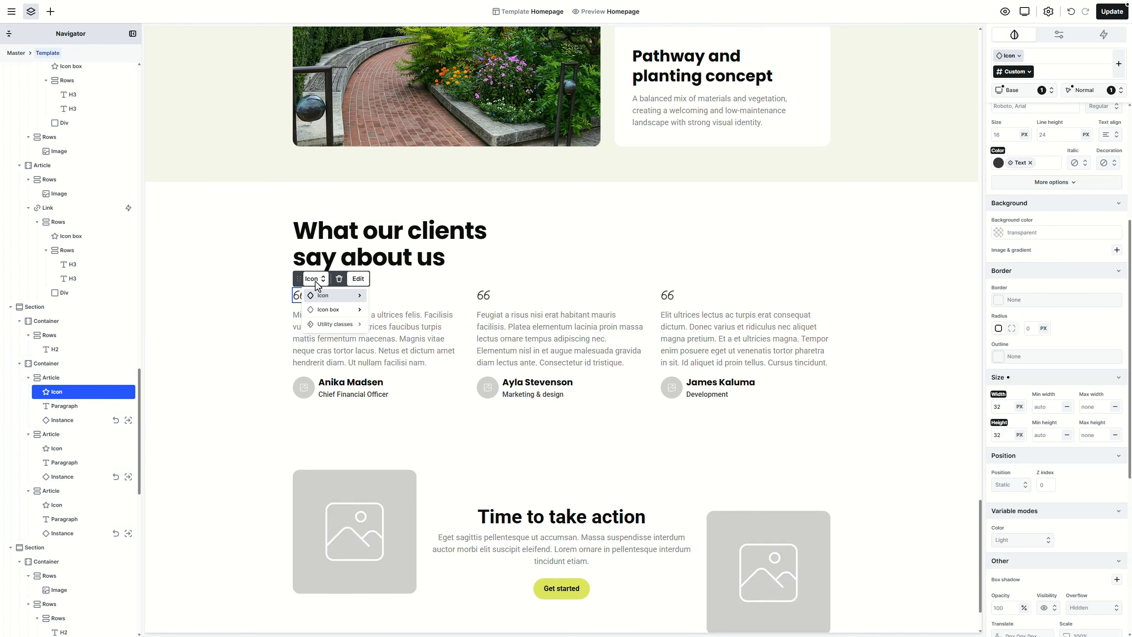
Step: Turn the first quote icon into an icon box and reset its custom styles
left_click(330, 309)
left_click(1032, 74)
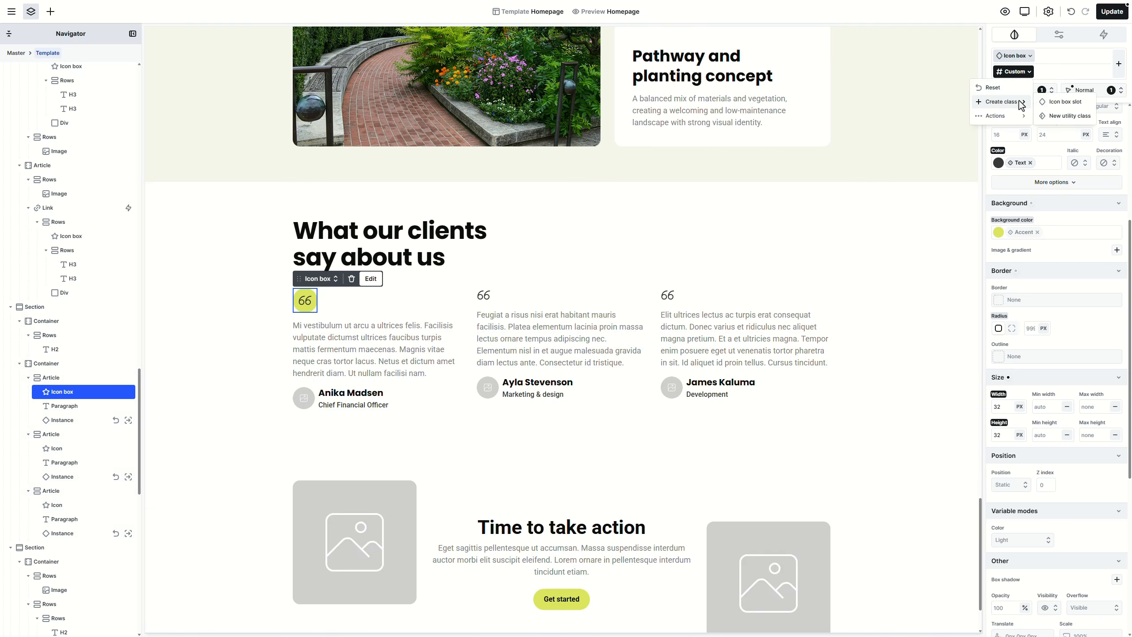
left_click(999, 92)
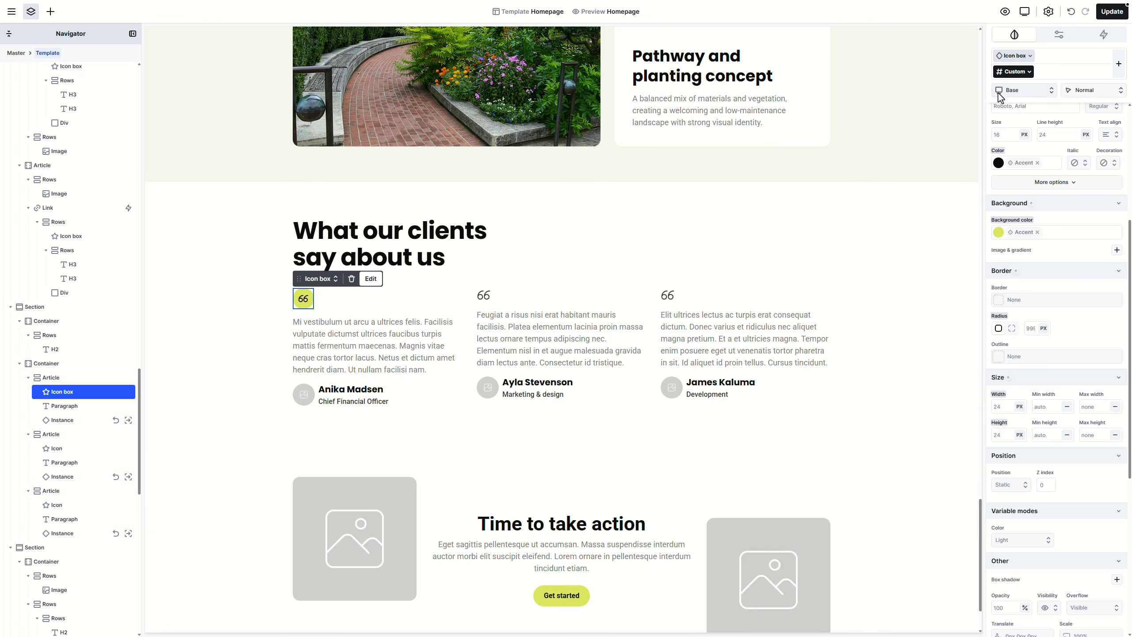
Step: Give the first testimonial the GreenScape text, the testimonial_01.jpg avatar and the role Client
left_click(344, 329)
double_click(345, 332)
type("GreenScape Solutions transformed our entire garden into a beautiful and functional outdoor space. Their team was professional, attentive, and delivered beyond expectations. Every detail was handled with care and precision. Highly recommended for any landscaping project.")
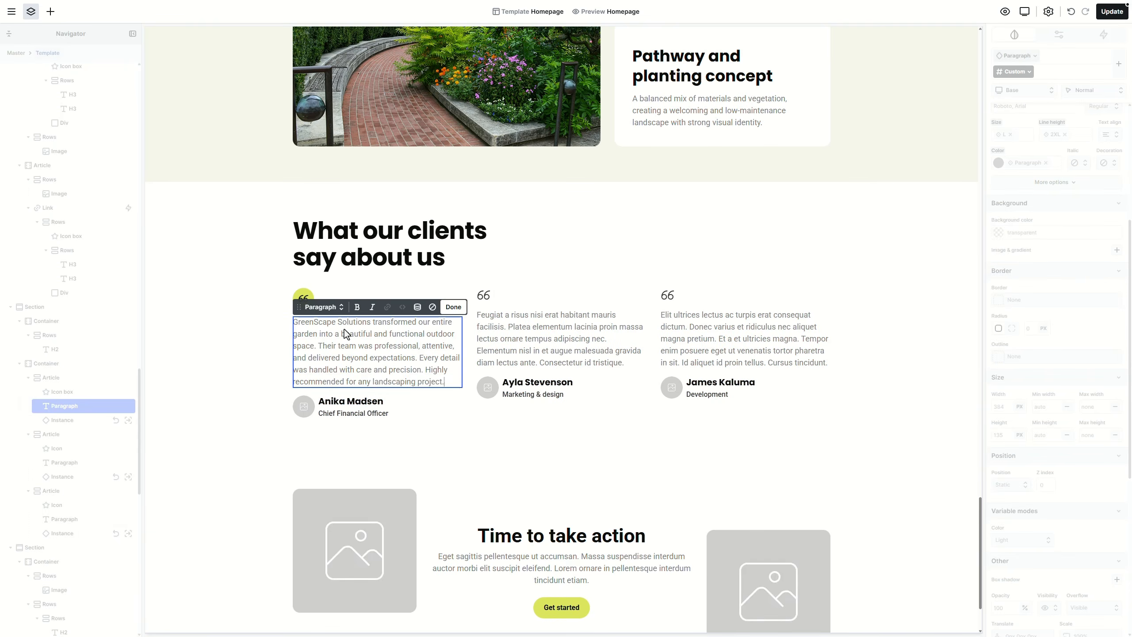
key("Escape")
double_click(311, 415)
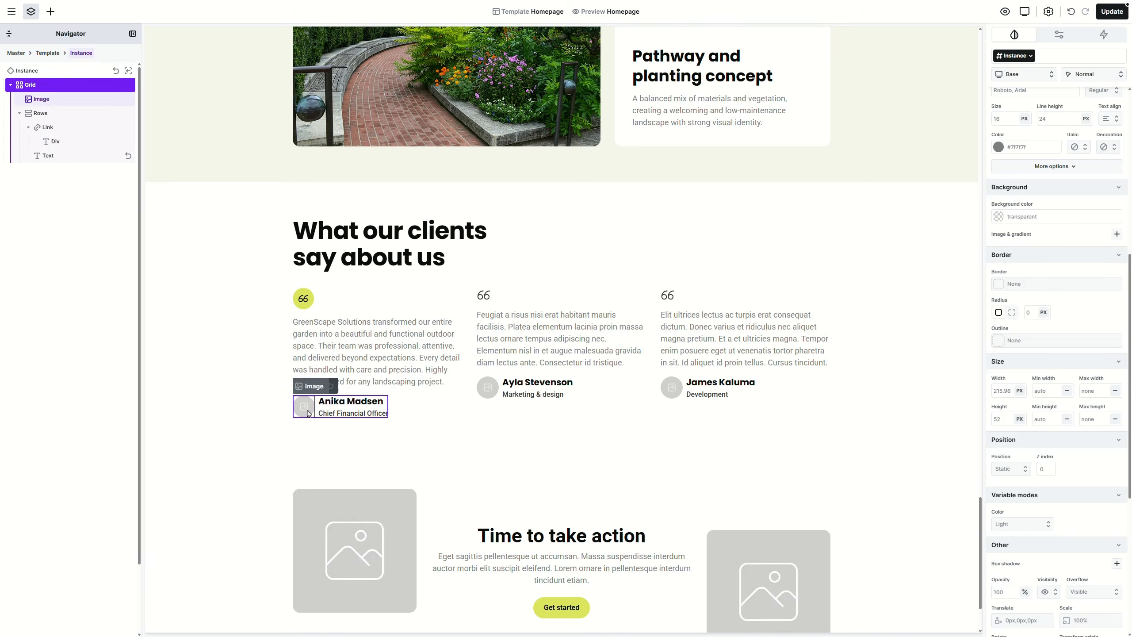
left_click(288, 121)
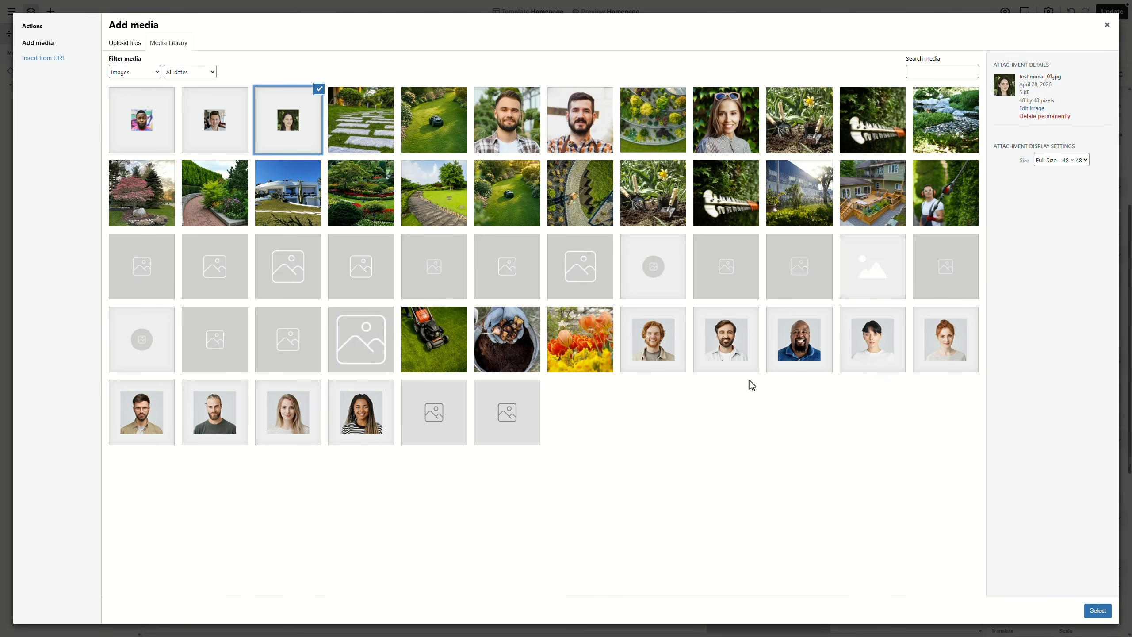
left_click(1097, 611)
double_click(374, 415)
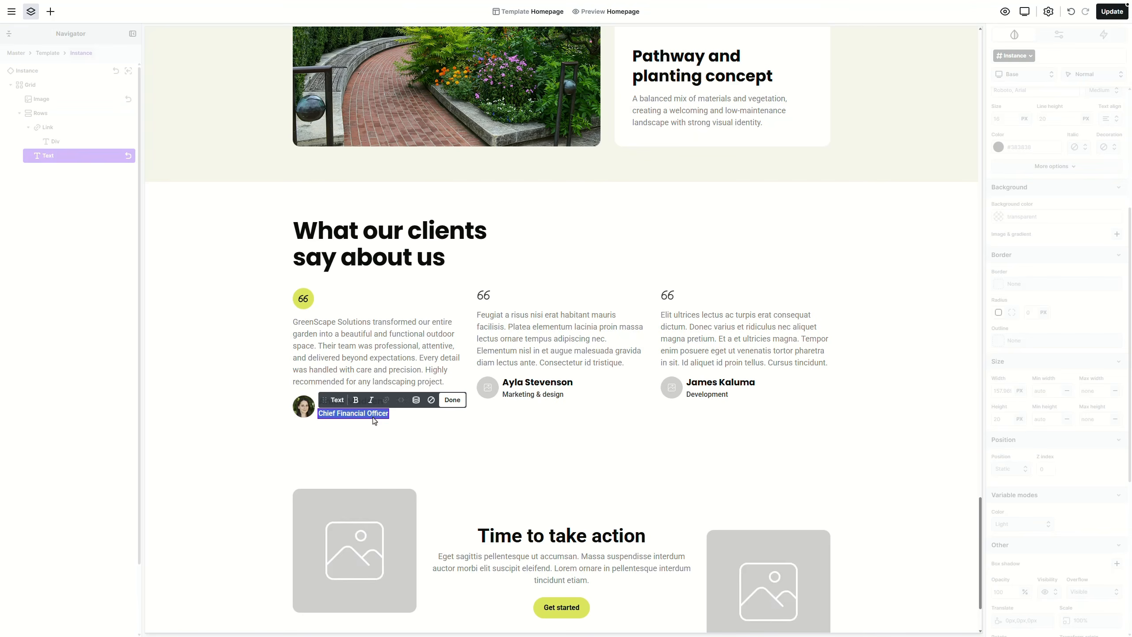
type("Client")
key("Escape")
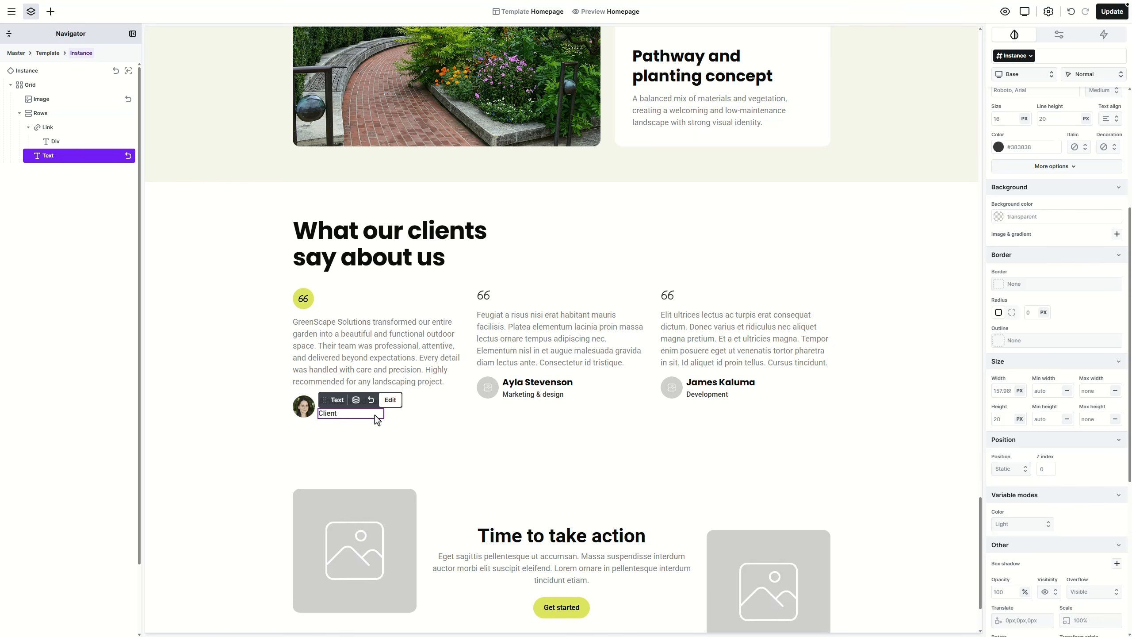
Step: Duplicate the first testimonial card twice and delete the two old cards
left_click(438, 302)
key("ctrl+d")
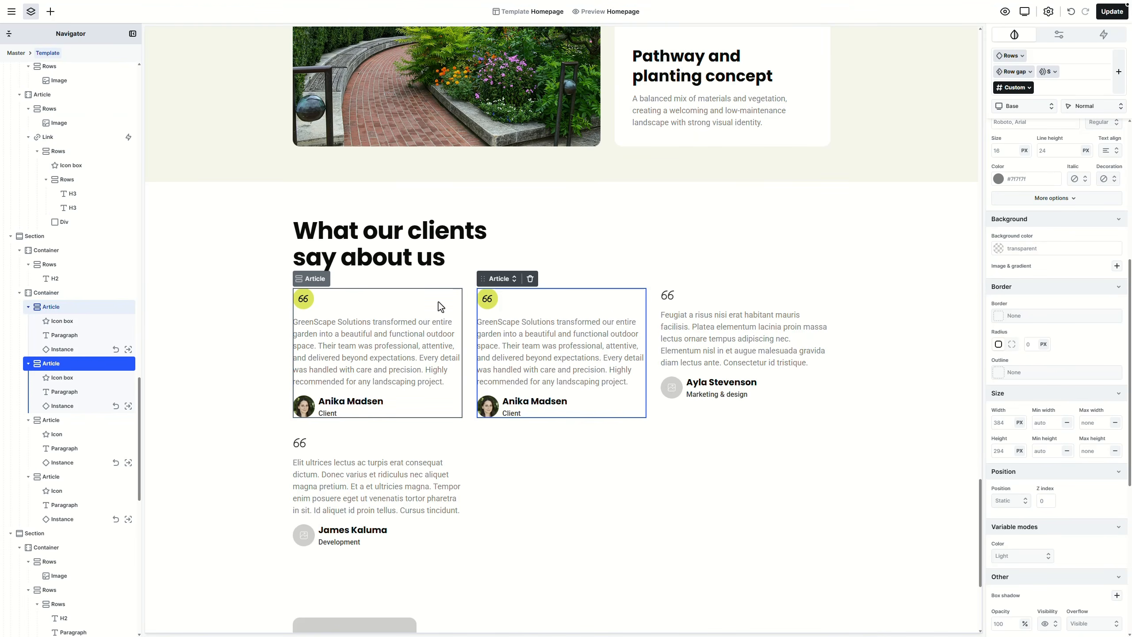
key("ctrl+d")
left_click(445, 448)
key("Delete")
left_click(445, 448)
key("Delete")
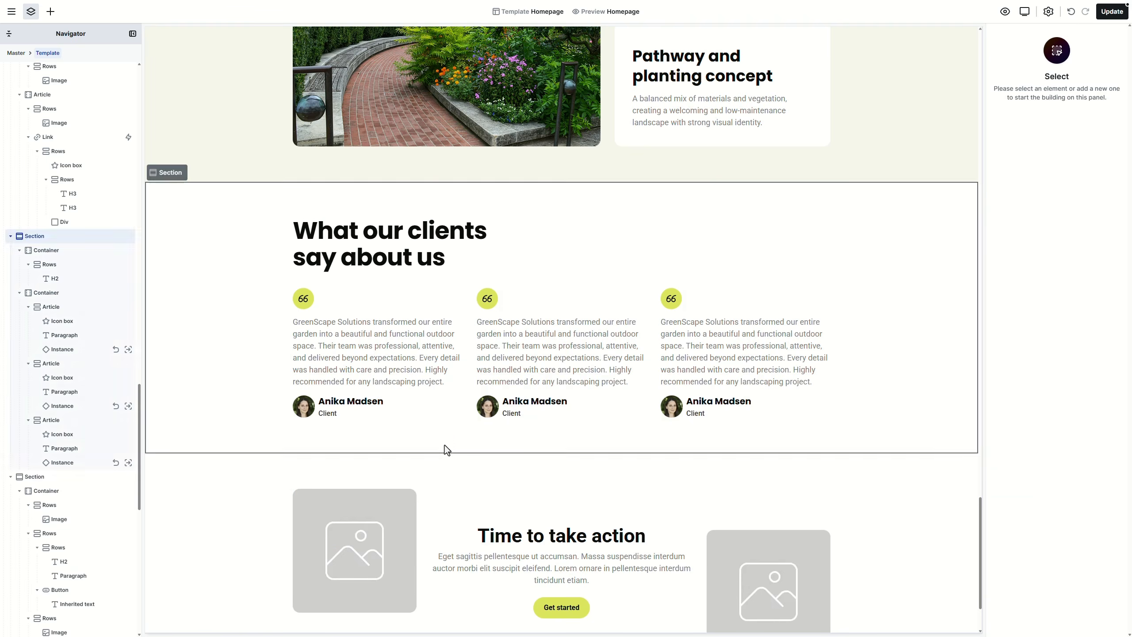
Step: Give the second card a new testimonial, the reviewer's name and a new portrait avatar
double_click(558, 358)
key("ctrl+a")
key("ctrl+v")
left_click(533, 403)
double_click(533, 403)
type("Steve Stevenson")
double_click(488, 406)
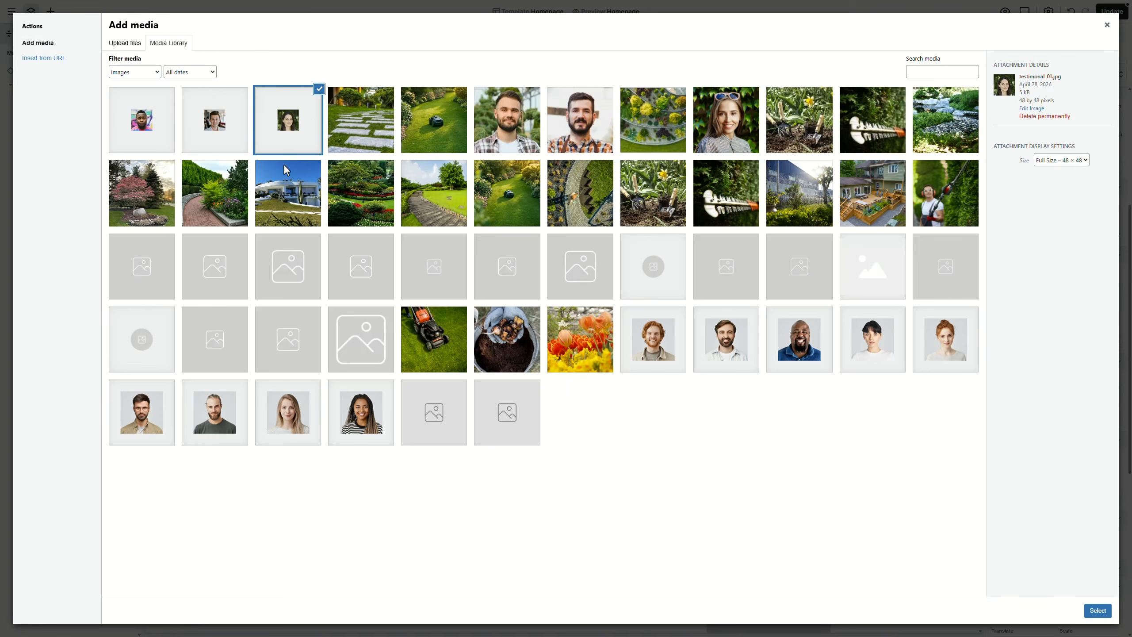
left_click(216, 121)
left_click(1097, 609)
Step: Give the third card a new testimonial, reviewer name and portrait avatar
double_click(743, 374)
key("ctrl+a")
key("ctrl+v")
left_click(725, 404)
double_click(725, 403)
key("ctrl+a")
double_click(672, 407)
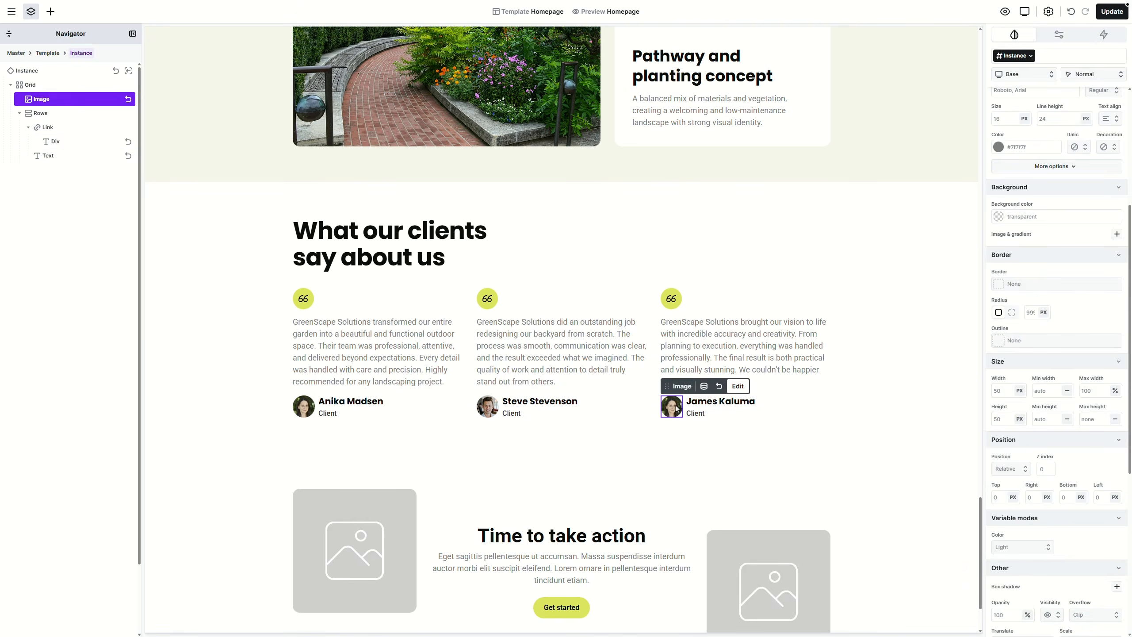
left_click(142, 120)
left_click(1097, 610)
left_click(896, 352)
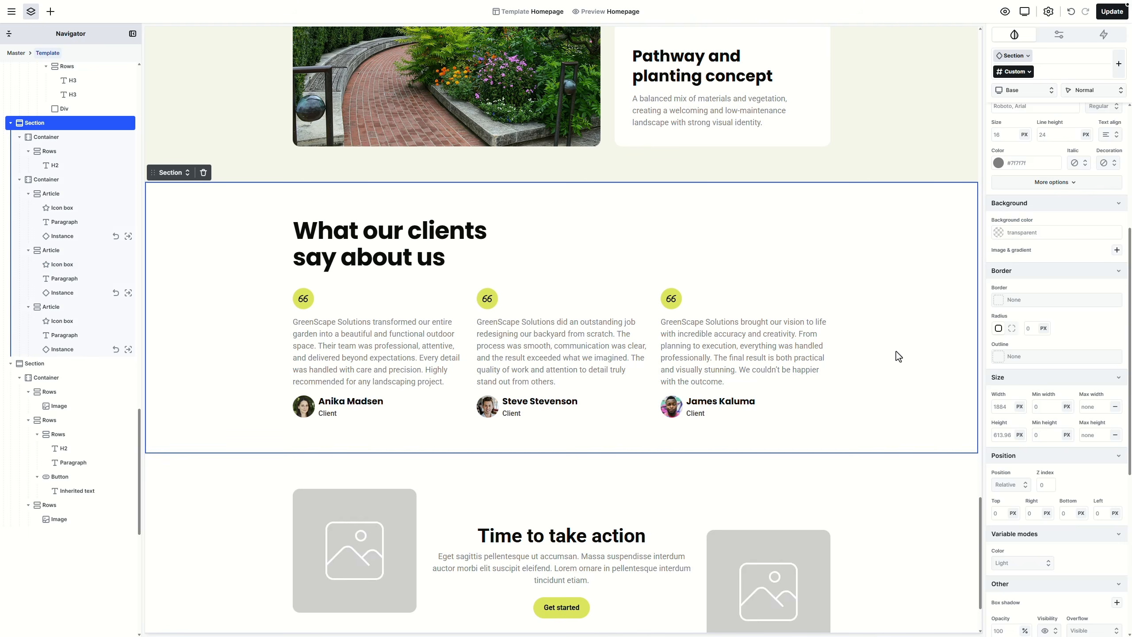
Step: Save the page and give the call-to-action section the beige Secondary background colour
left_click(1113, 18)
scroll(914, 200, "down", 3)
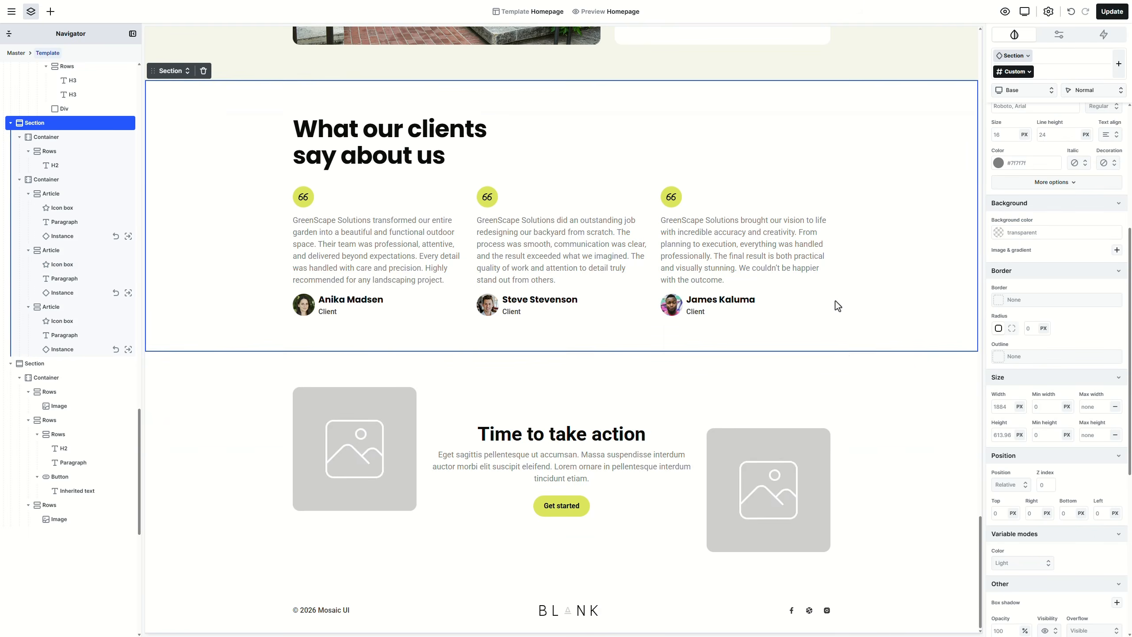
left_click(855, 398)
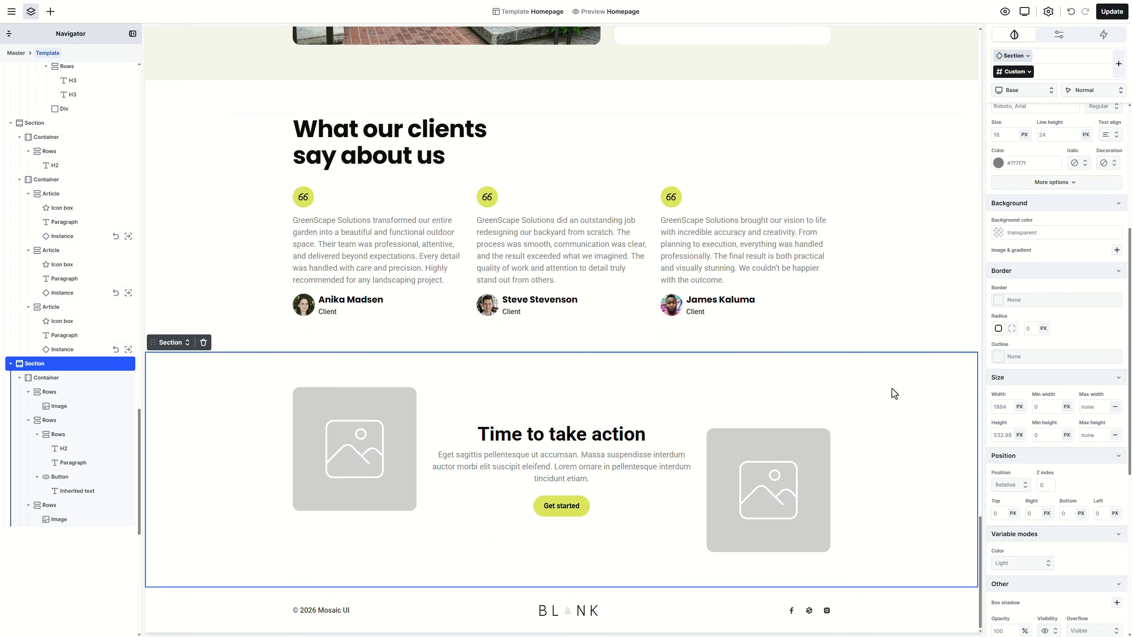
left_click(1111, 220)
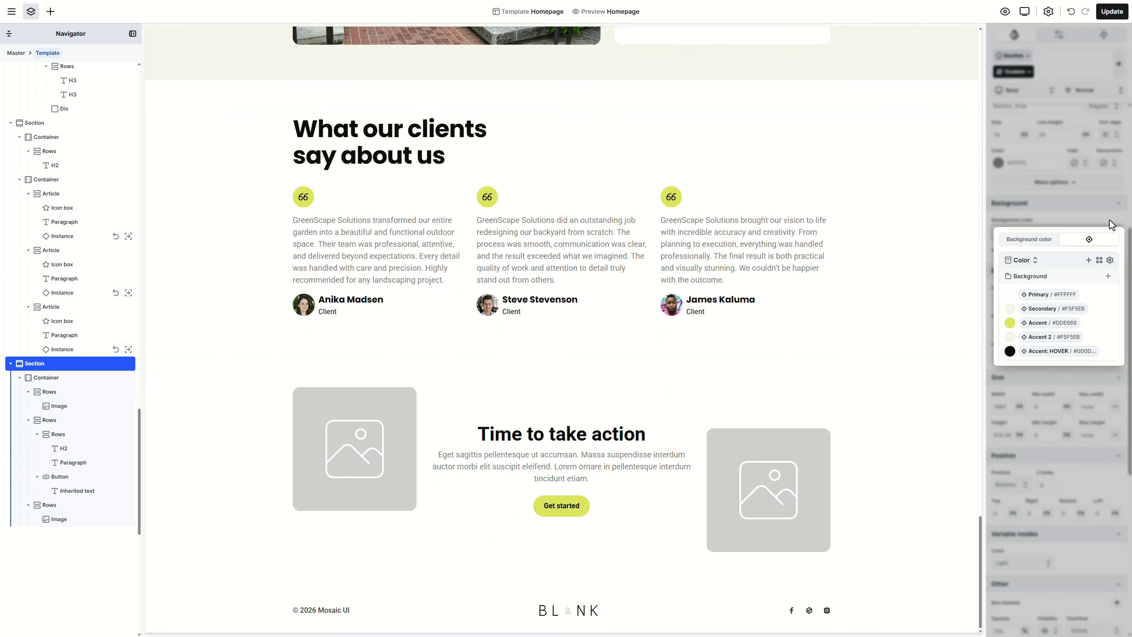
left_click(1059, 308)
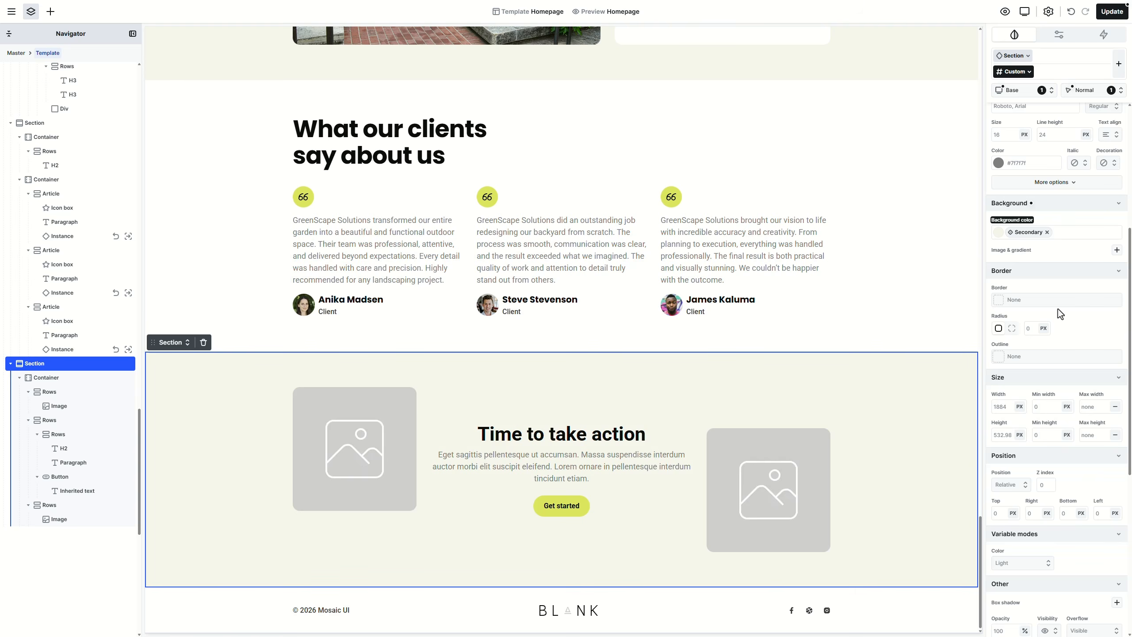
double_click(589, 436)
Step: Paste 'Designed for living. Built for lasting impact.' as the heading and apply Heading 2
type("Designed for living. Built for lasting impact.")
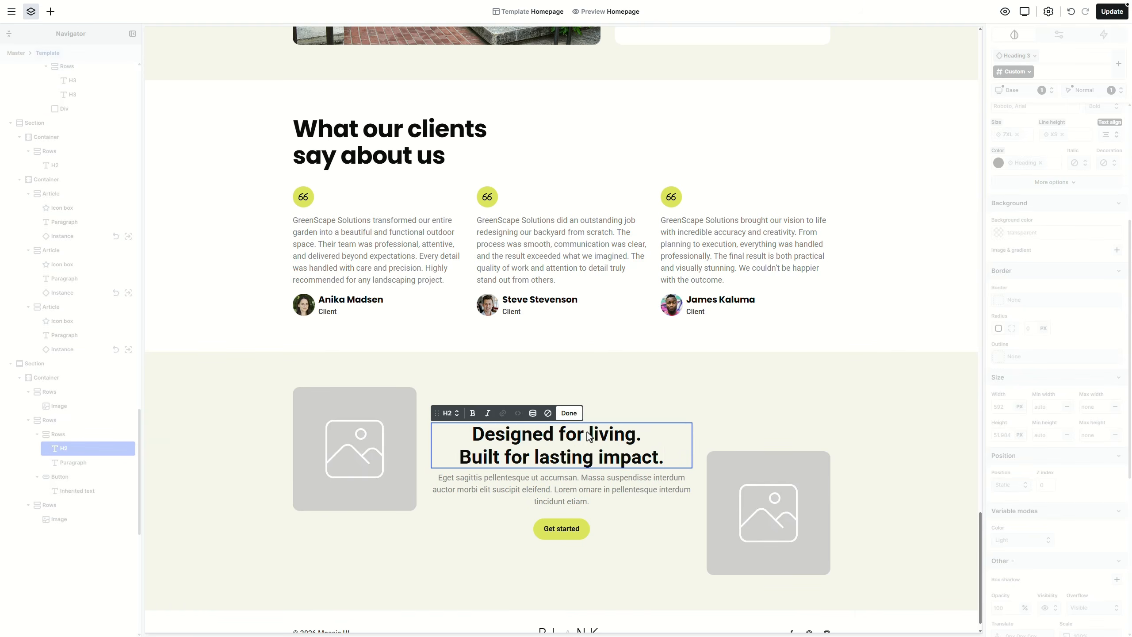
left_click(450, 413)
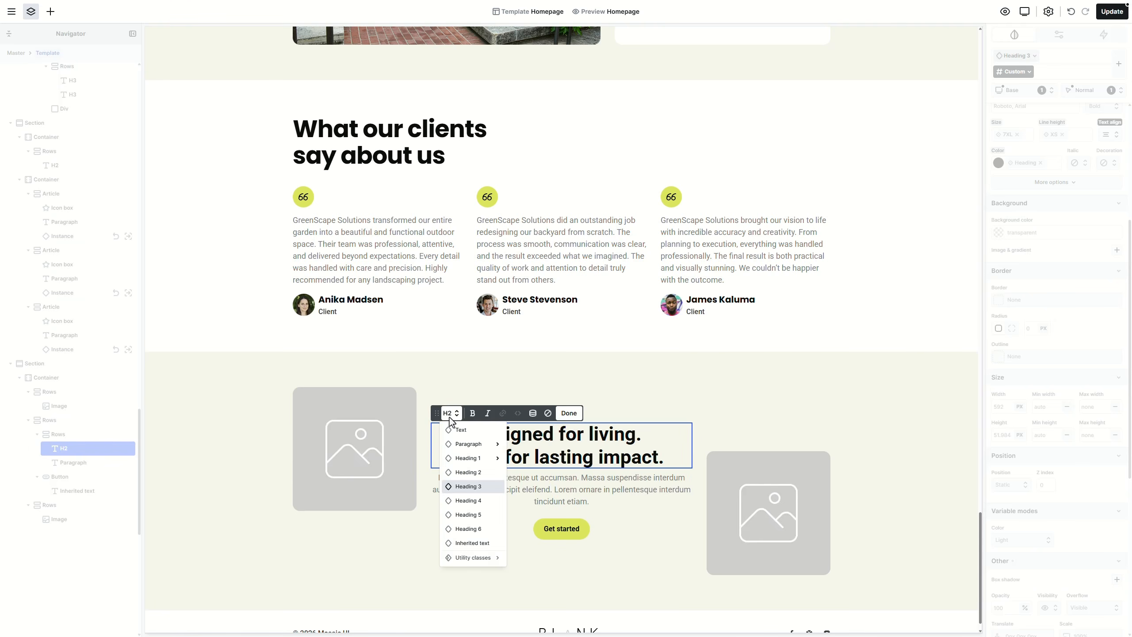
mouse_move(468, 460)
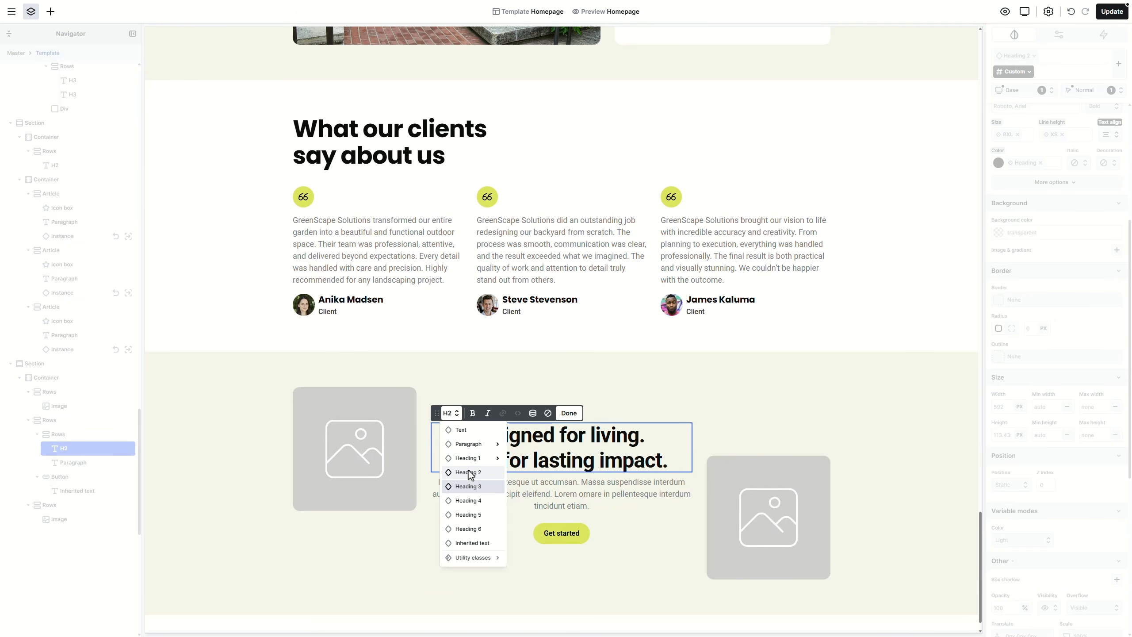
left_click(469, 472)
left_click(619, 412)
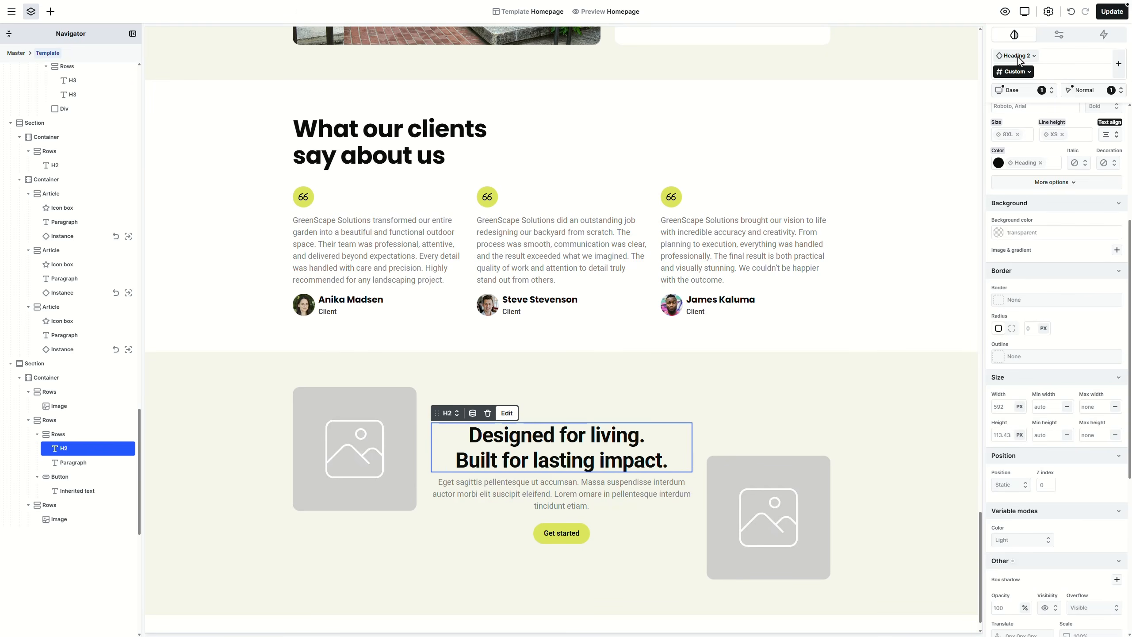
Step: Set the Heading 2 class font family to the Heading variable
left_click(1017, 57)
scroll(1052, 202, "up", 4)
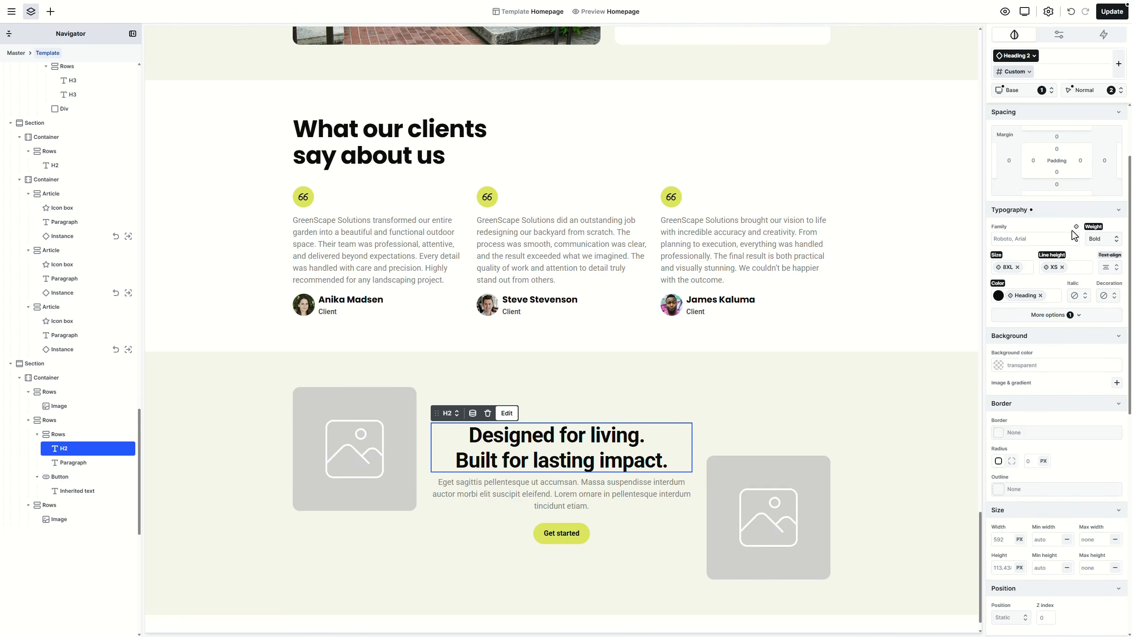
left_click(1076, 227)
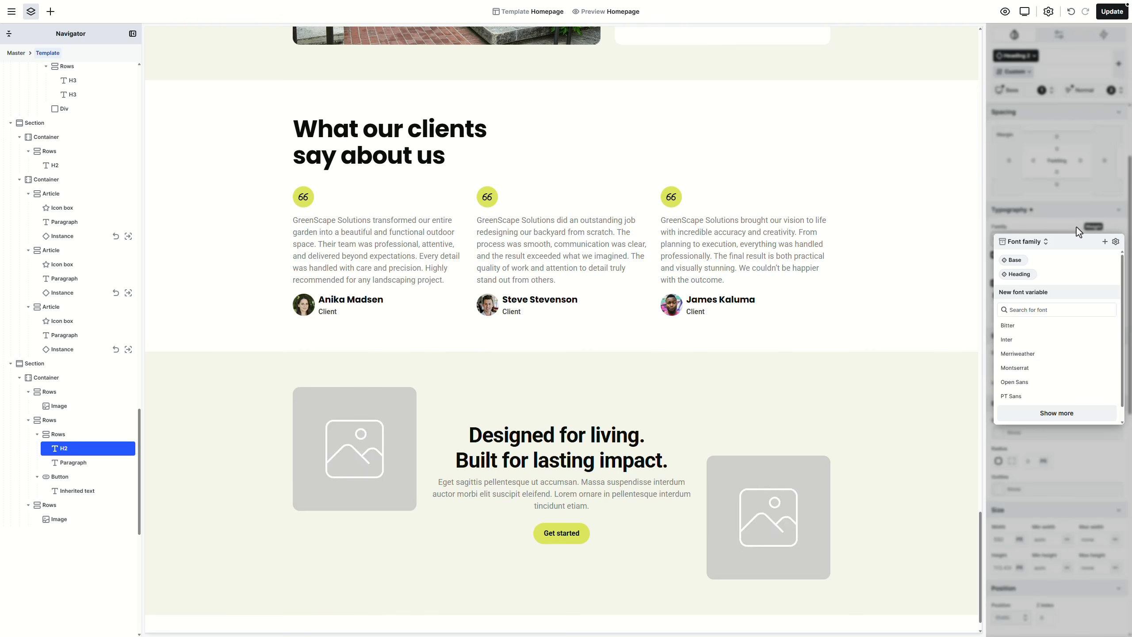
left_click(1031, 277)
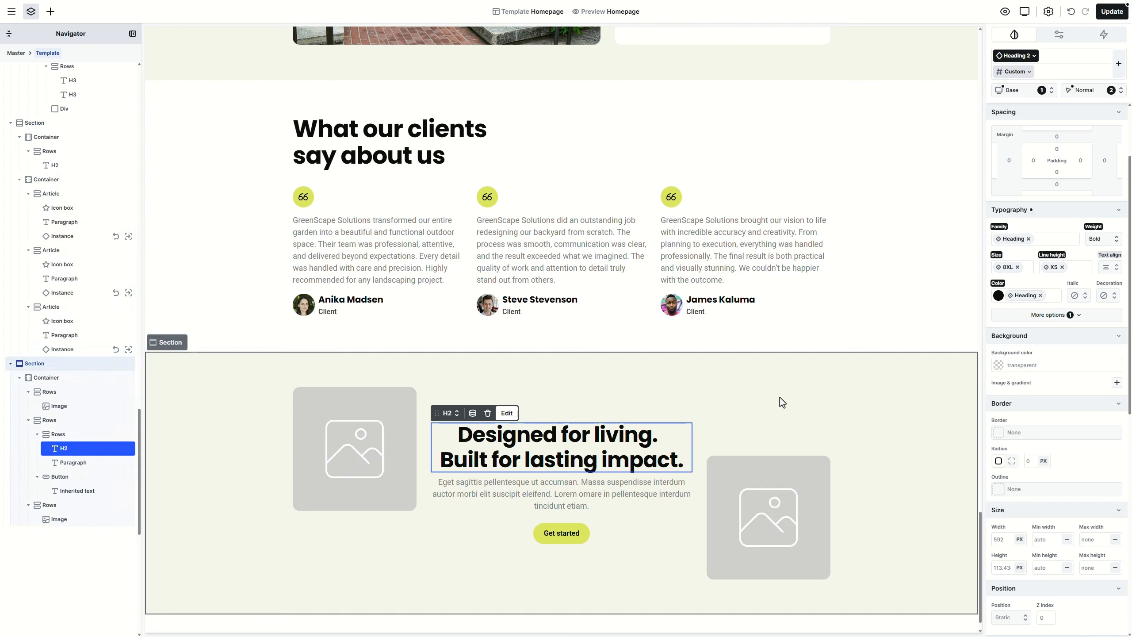
Step: Paste the new tailored-garden paragraph and relabel the button 'Request a quote'
double_click(588, 482)
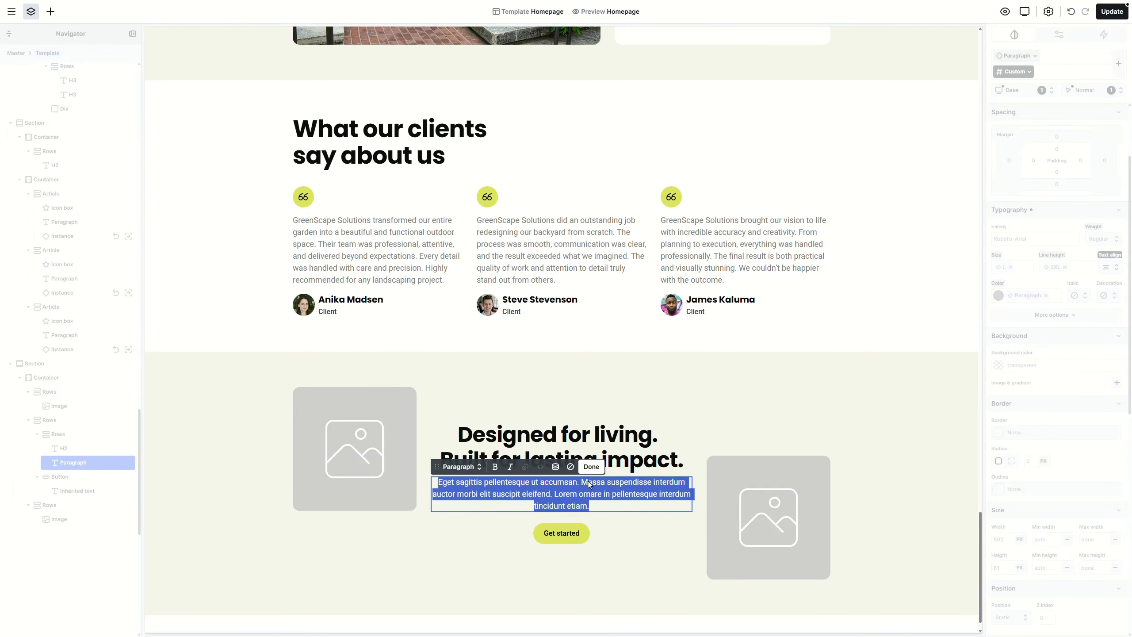
type("Every garden we create is tailored to your space, your needs, and your lifestyle. From concept to execution, we handle every detail with precision.")
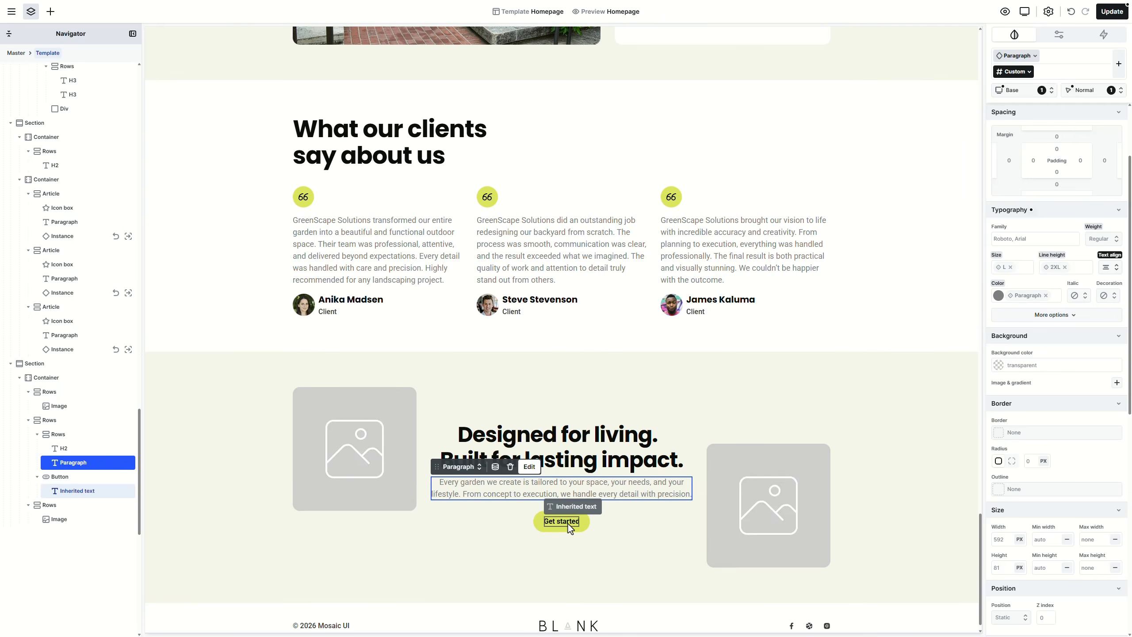
double_click(568, 524)
type("Request a quote")
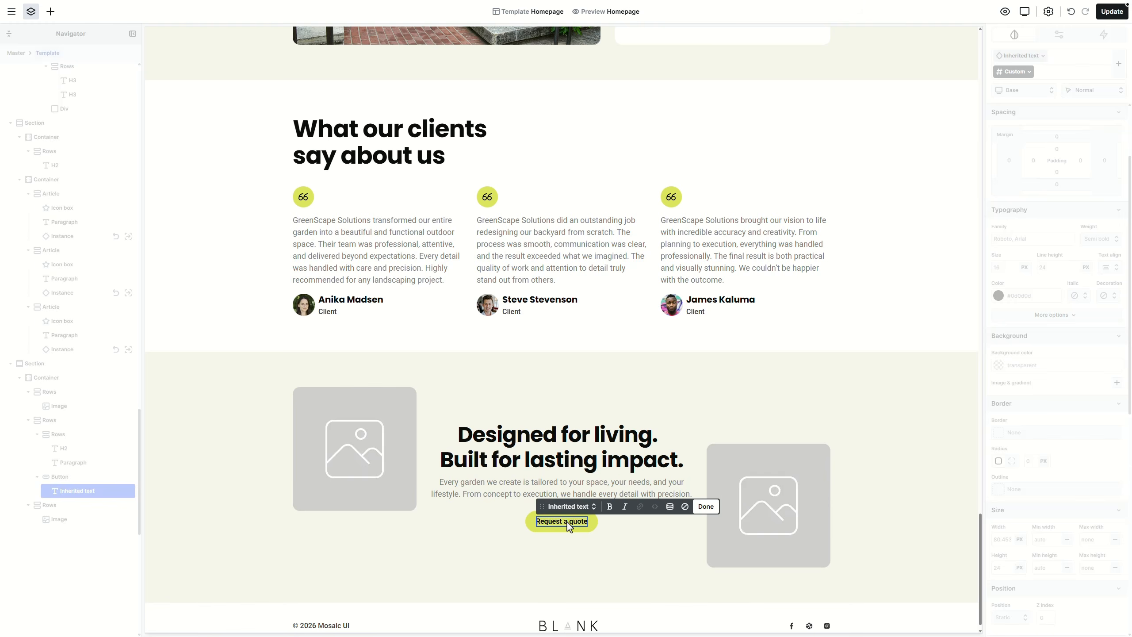
key("Escape")
Step: Add a size S up-right arrow icon inside the Request a quote button
left_click(51, 11)
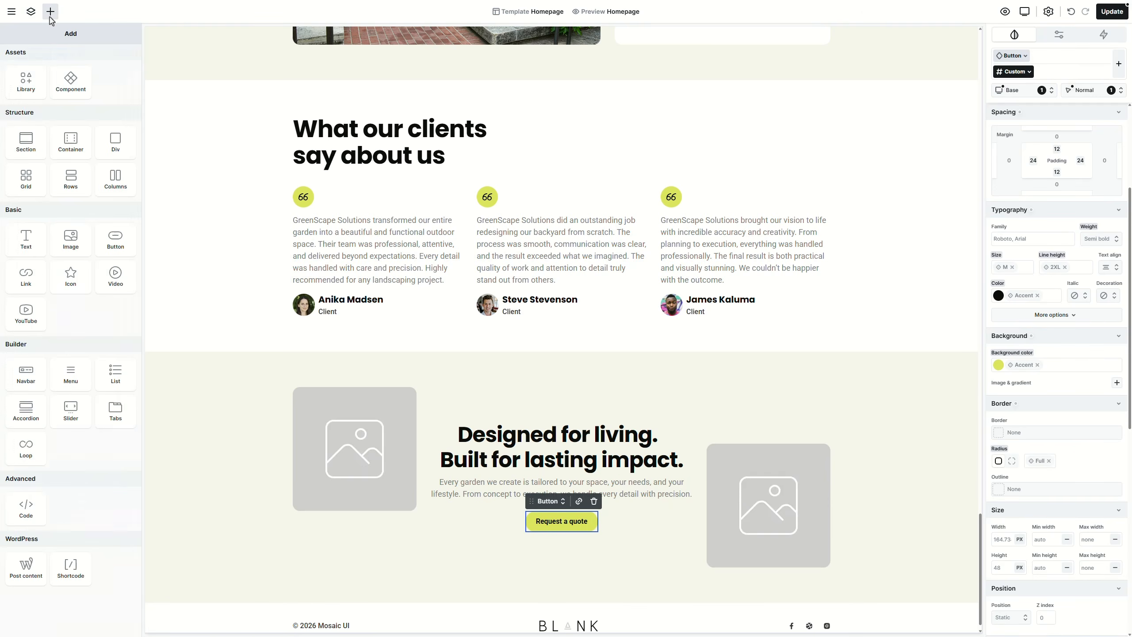
left_click_drag(70, 267, 607, 509)
left_click(609, 509)
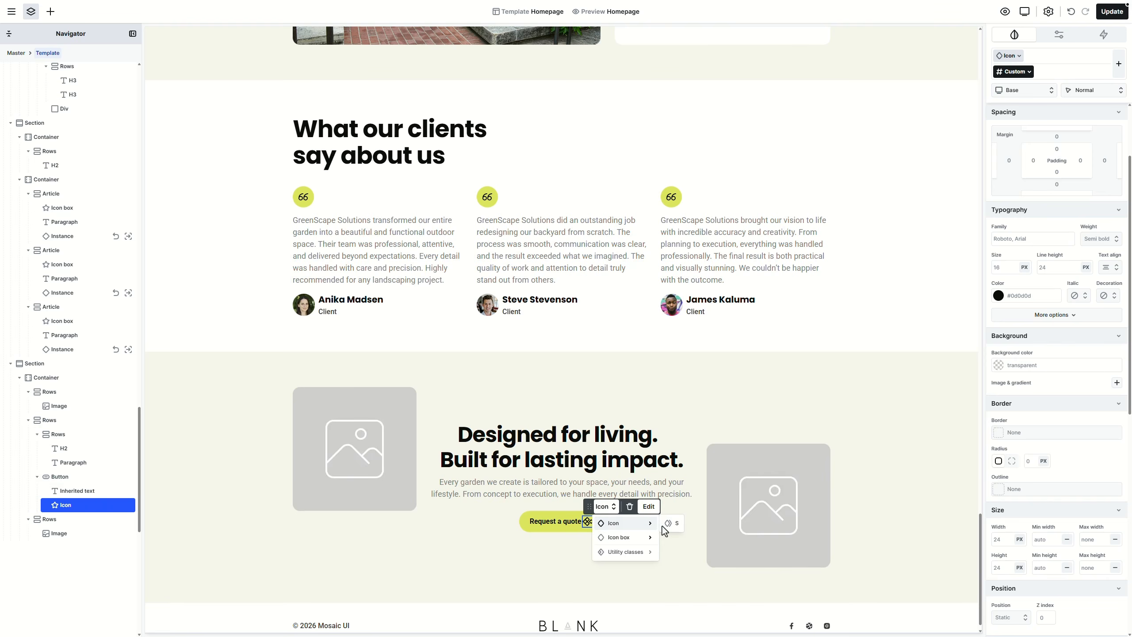
left_click(671, 529)
double_click(592, 524)
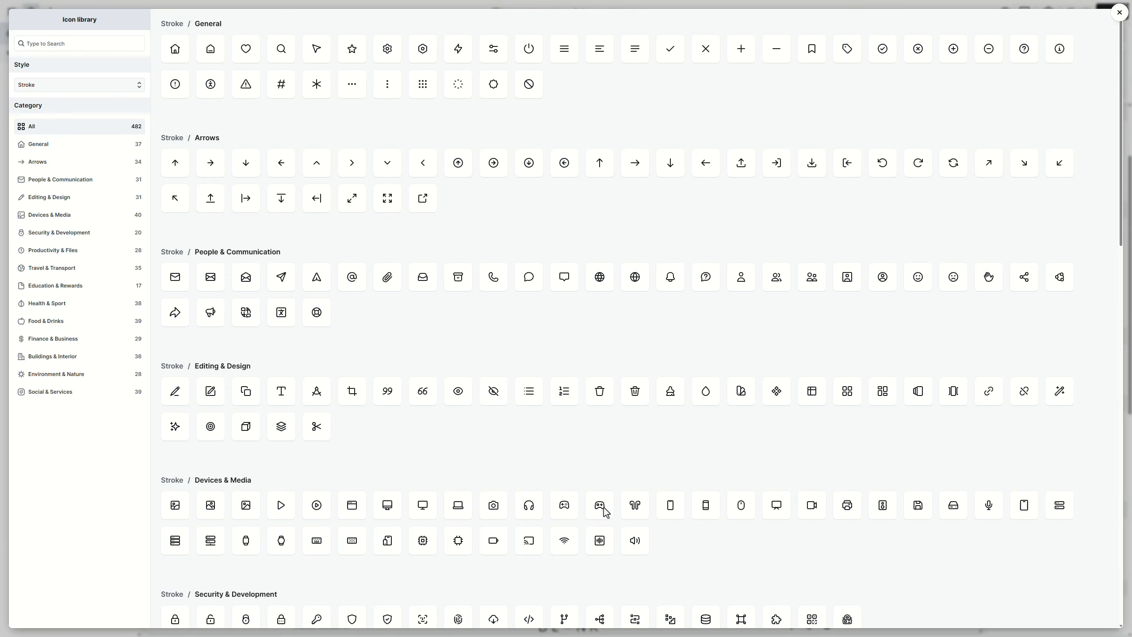
left_click(988, 171)
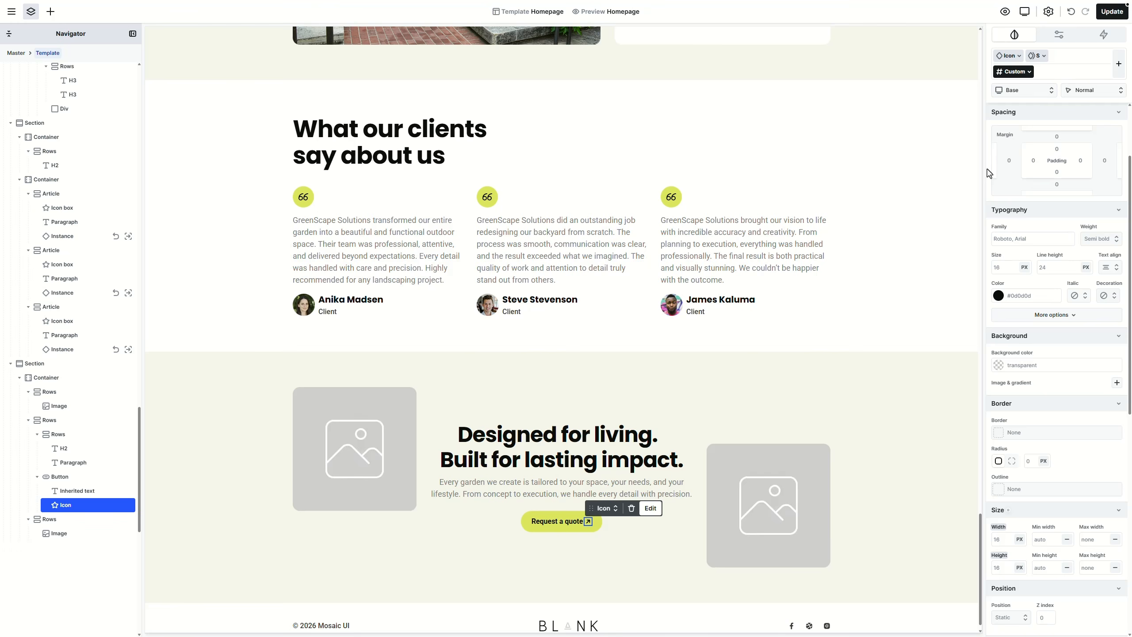
Step: Fill the left placeholder with the pink-tree garden photo and the right with the rock-garden photo
double_click(386, 504)
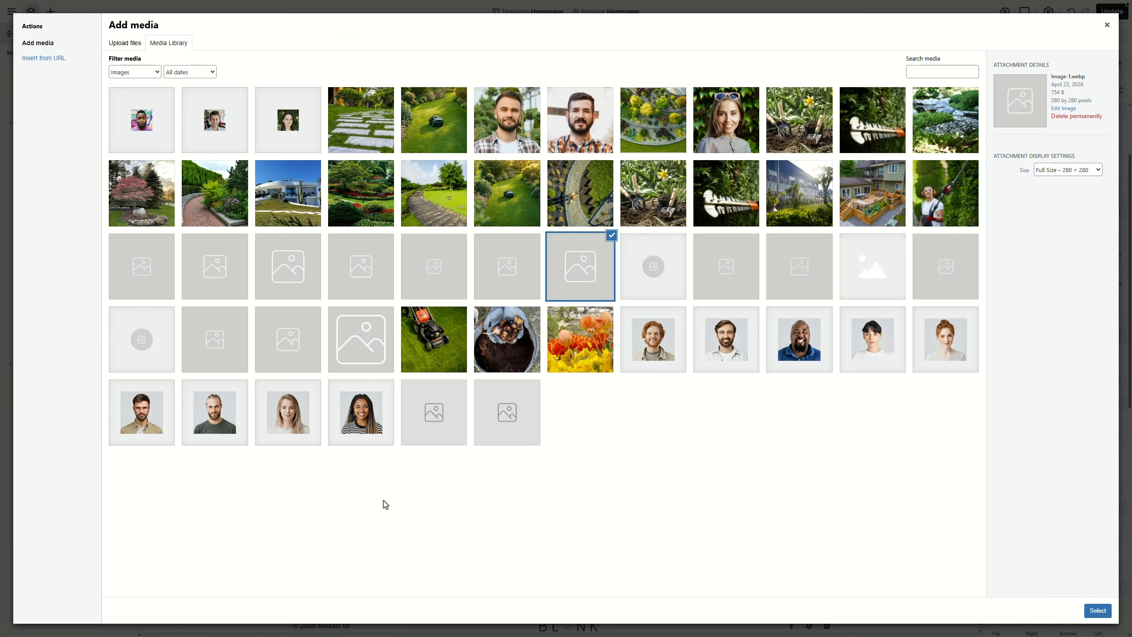
left_click(142, 194)
left_click(1098, 610)
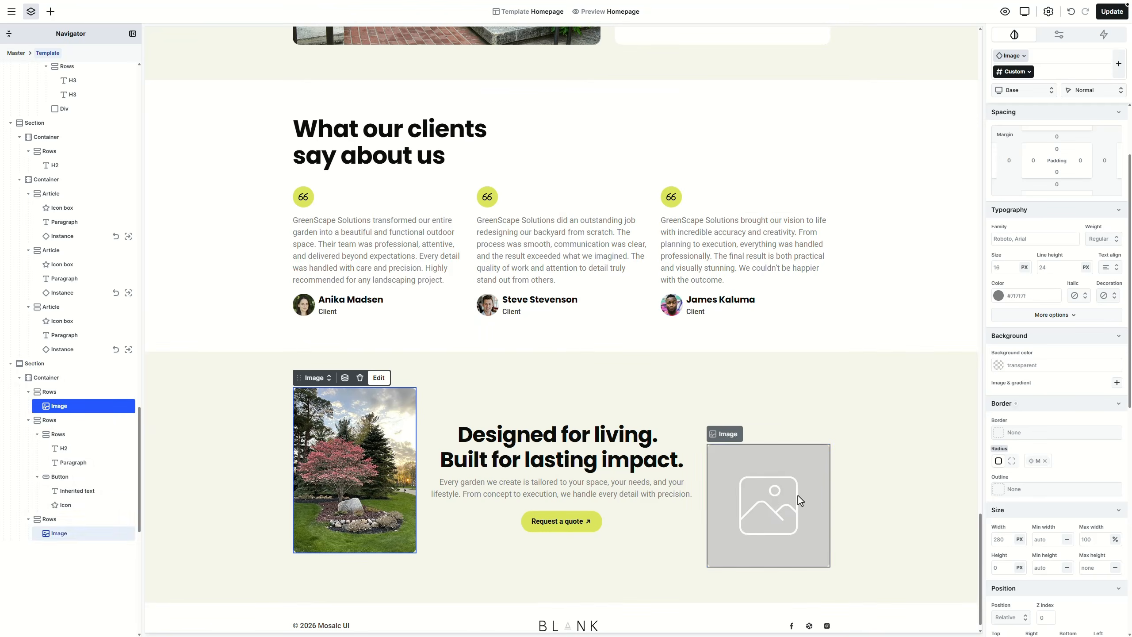
double_click(798, 495)
left_click(950, 123)
left_click(1092, 613)
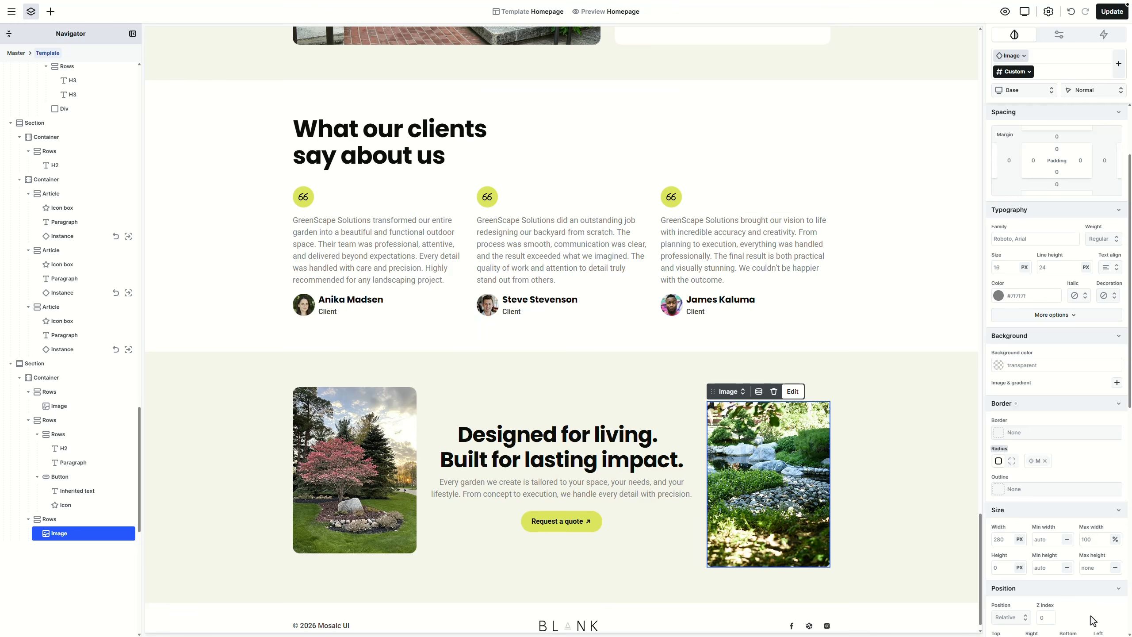
Step: Switch the call-to-action section to the Dark colour mode
left_click(931, 471)
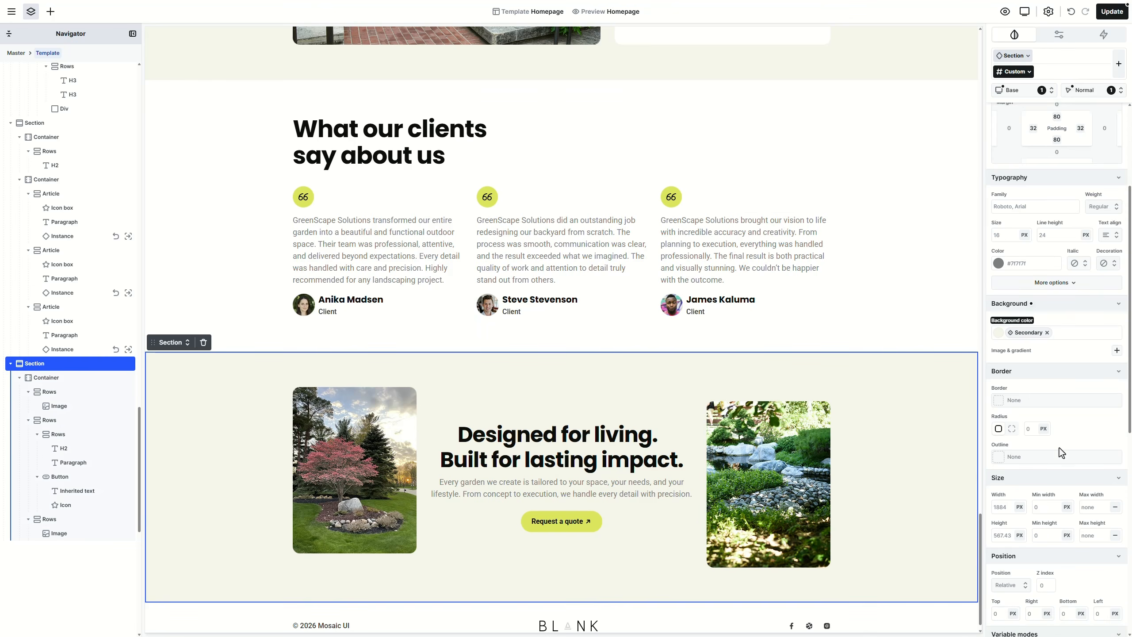
scroll(1060, 447, "down", 7)
left_click(1029, 342)
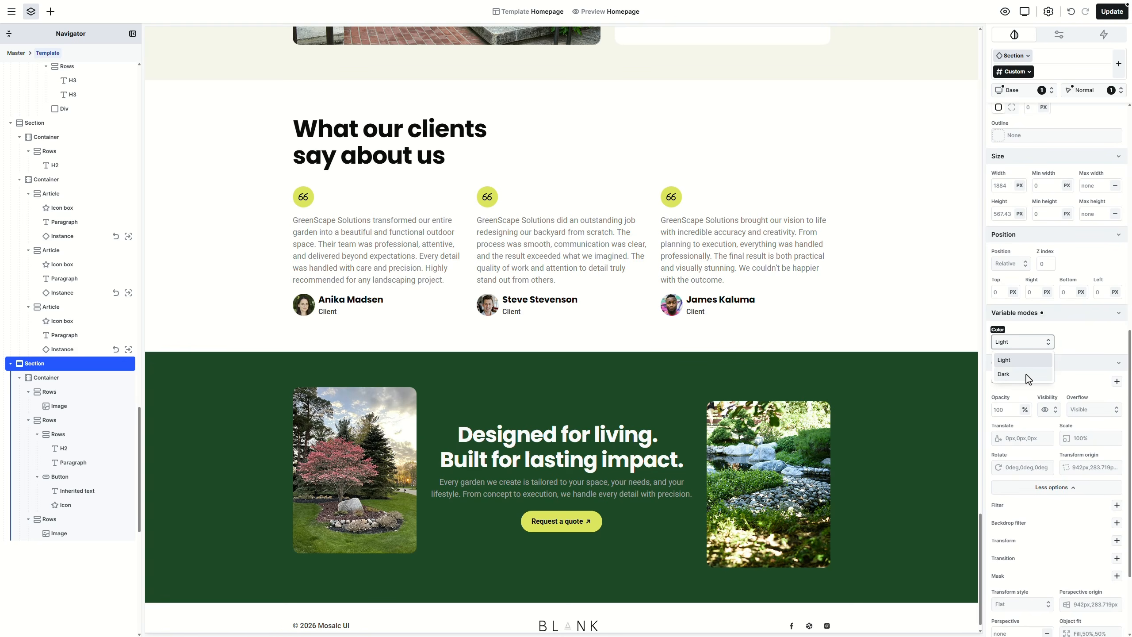
left_click(1027, 375)
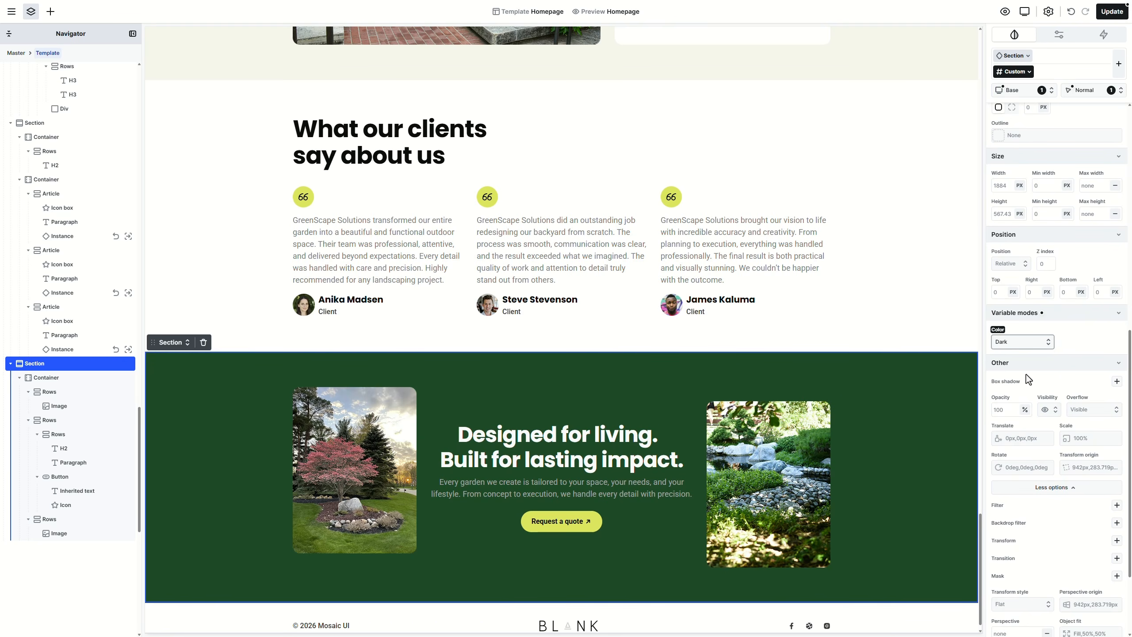
scroll(803, 372, "down", 1)
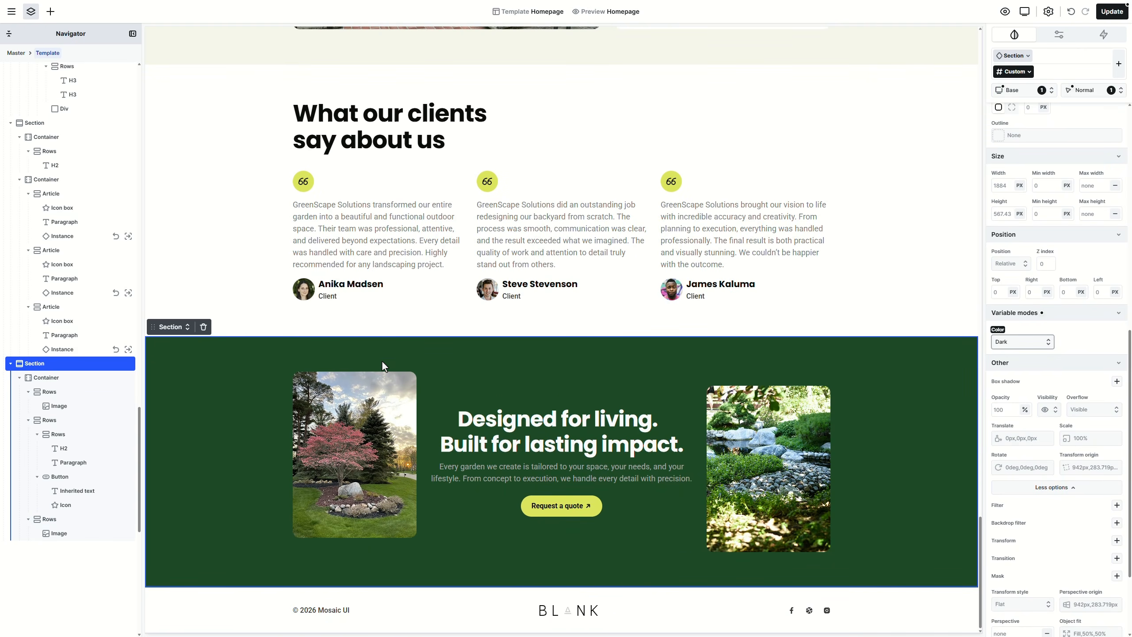
scroll(392, 325, "up", 10)
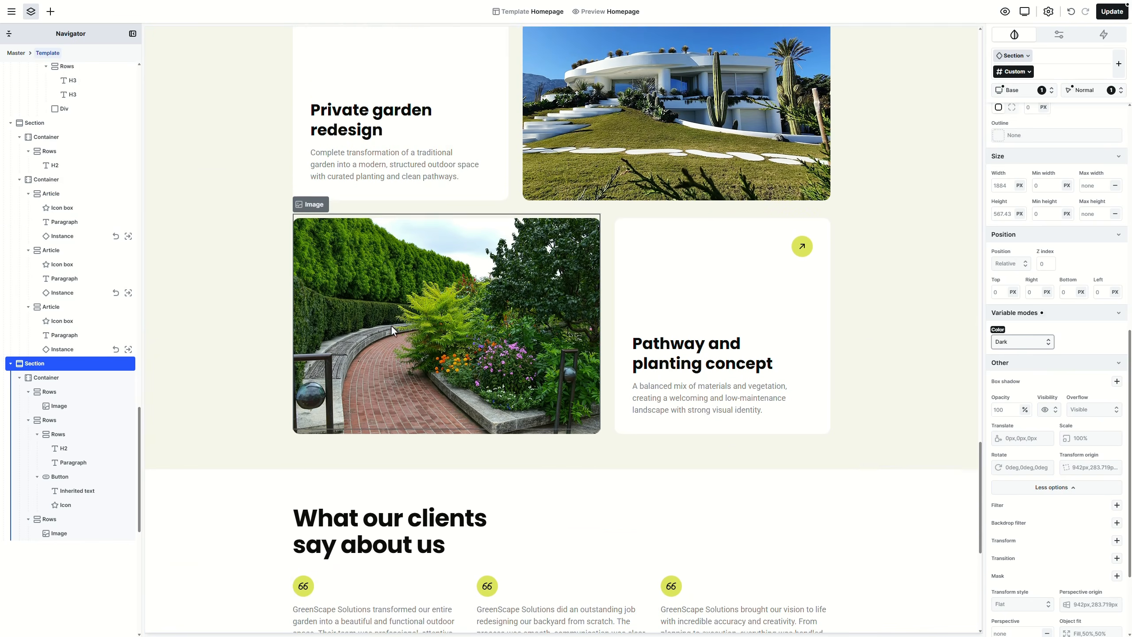
scroll(391, 327, "up", 14)
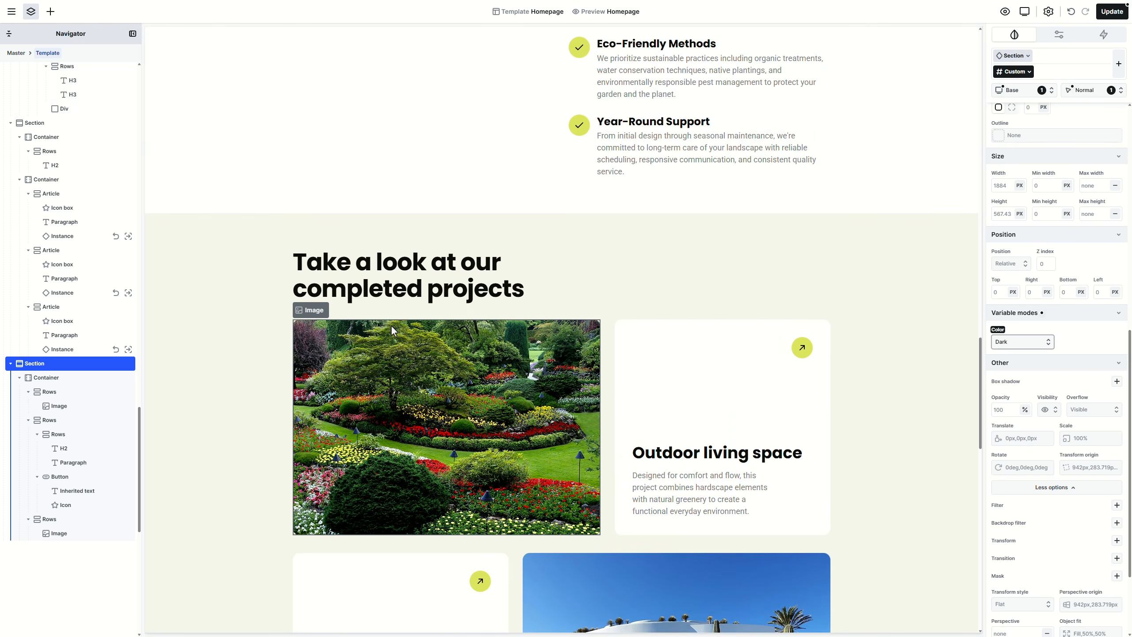
scroll(391, 328, "down", 20)
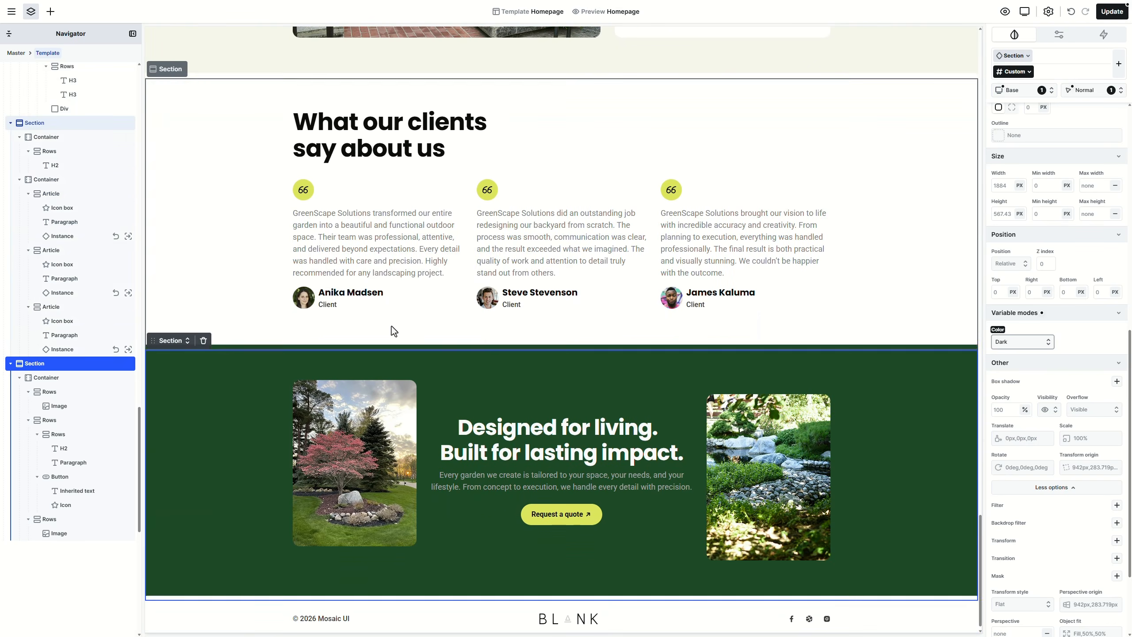
left_click(1006, 57)
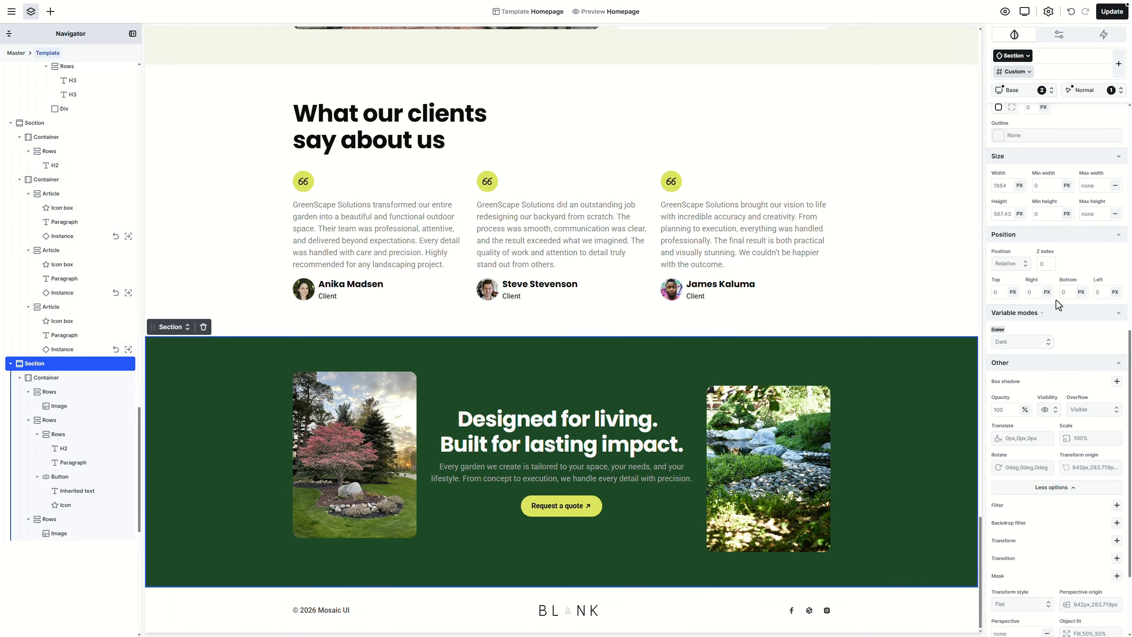
Step: Give the call-to-action section 3XL top and bottom padding and L (32px) left and right padding
scroll(1073, 356, "up", 10)
left_click(1057, 277)
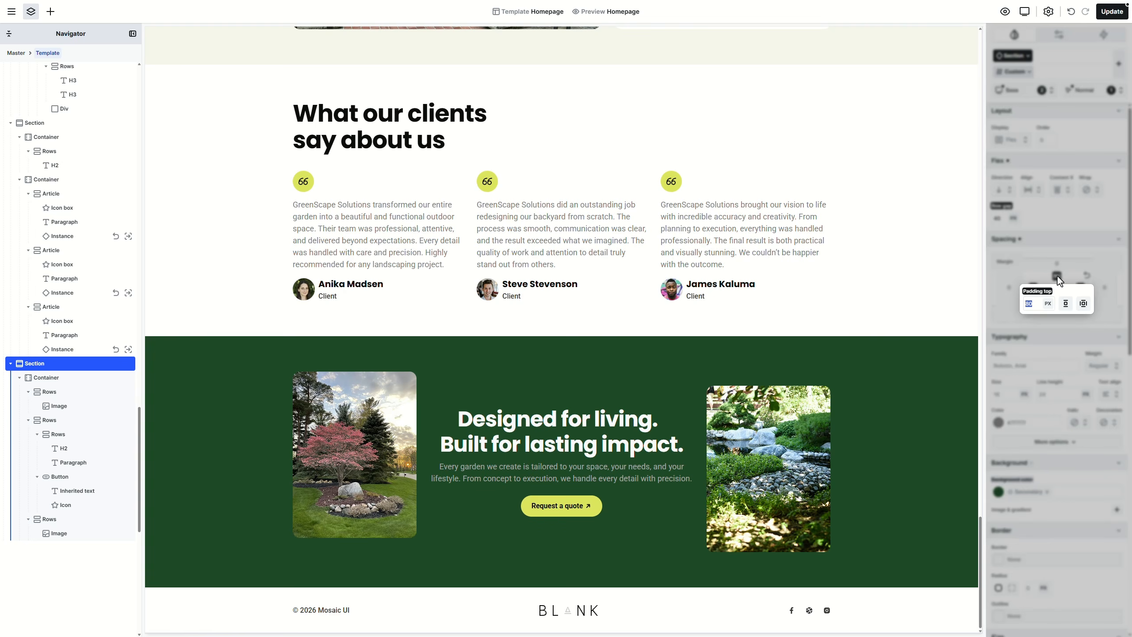
left_click(1084, 303)
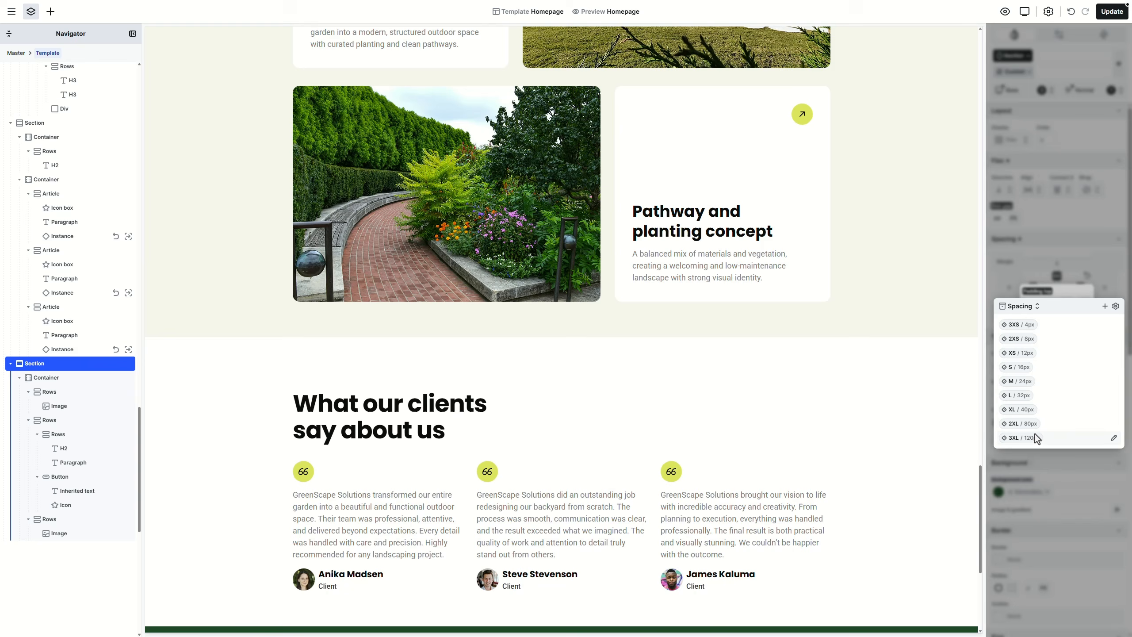
left_click(1034, 437)
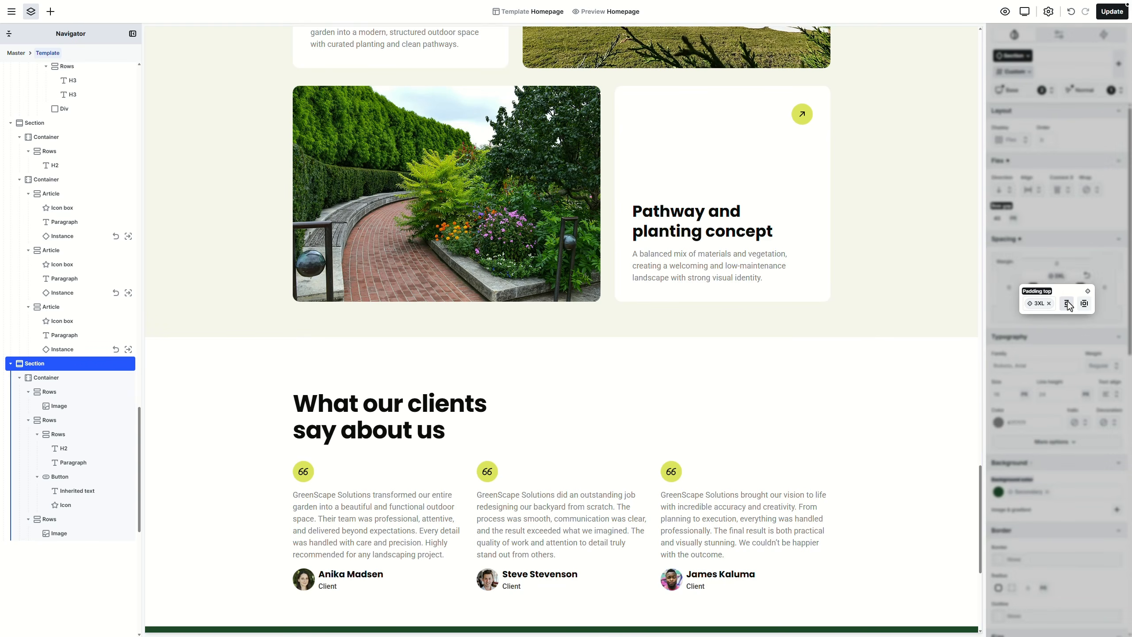
left_click(1068, 304)
scroll(811, 437, "down", 9)
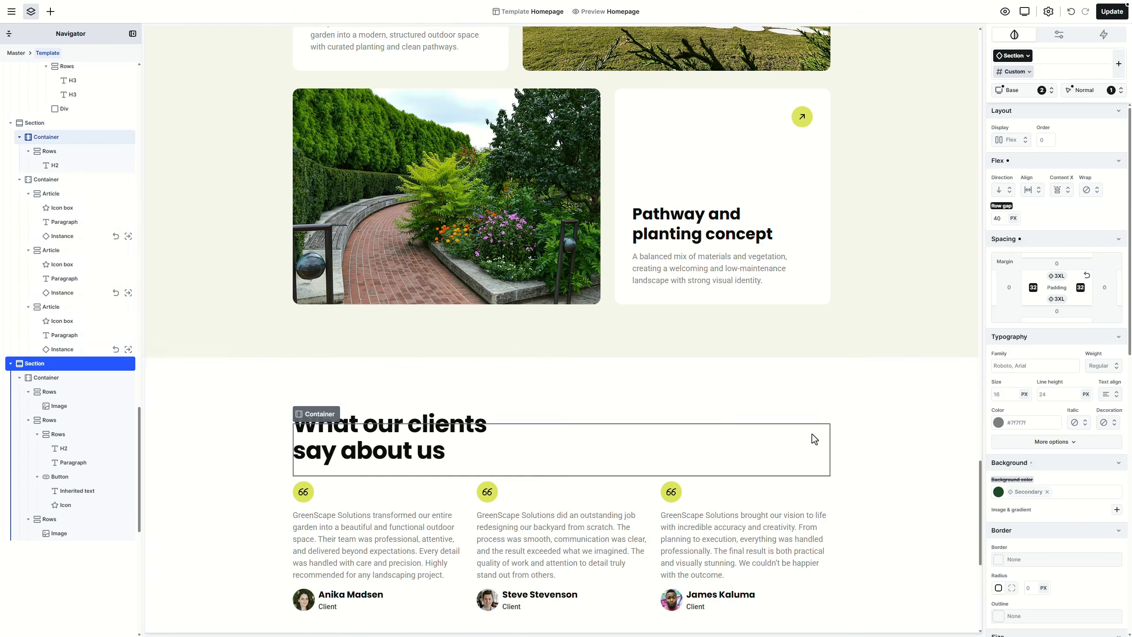
left_click(1034, 288)
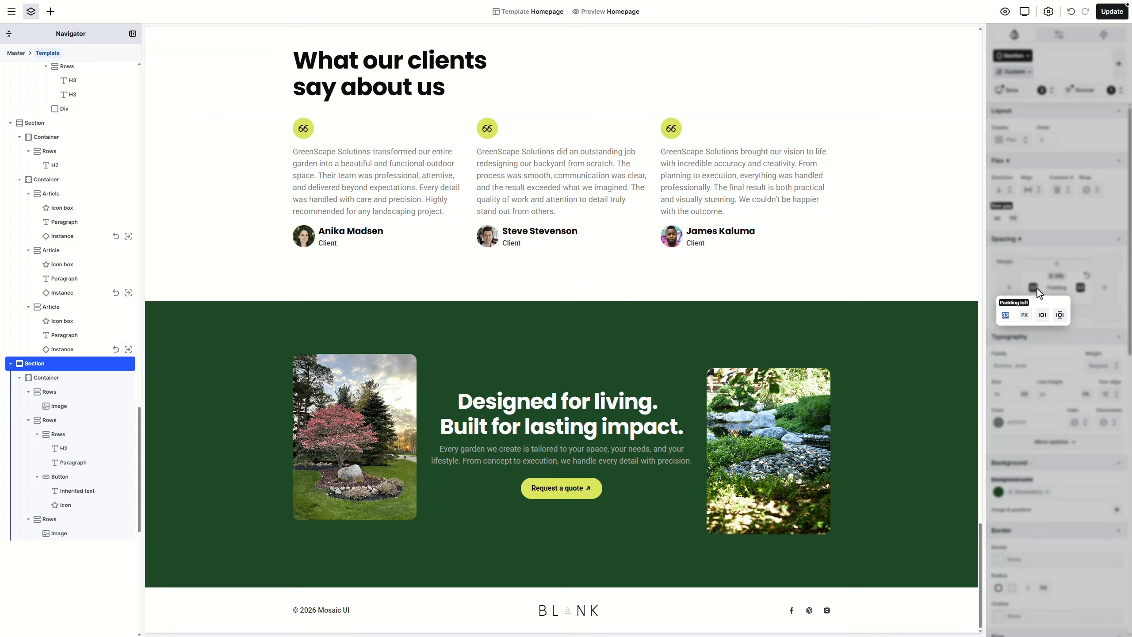
left_click(1065, 301)
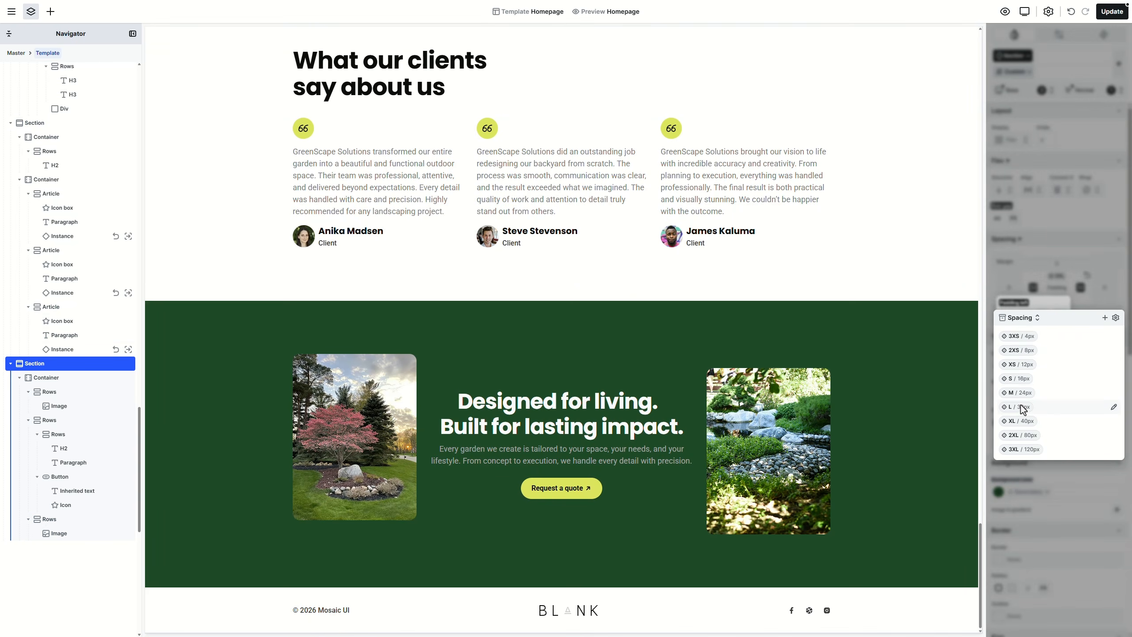
left_click(1021, 408)
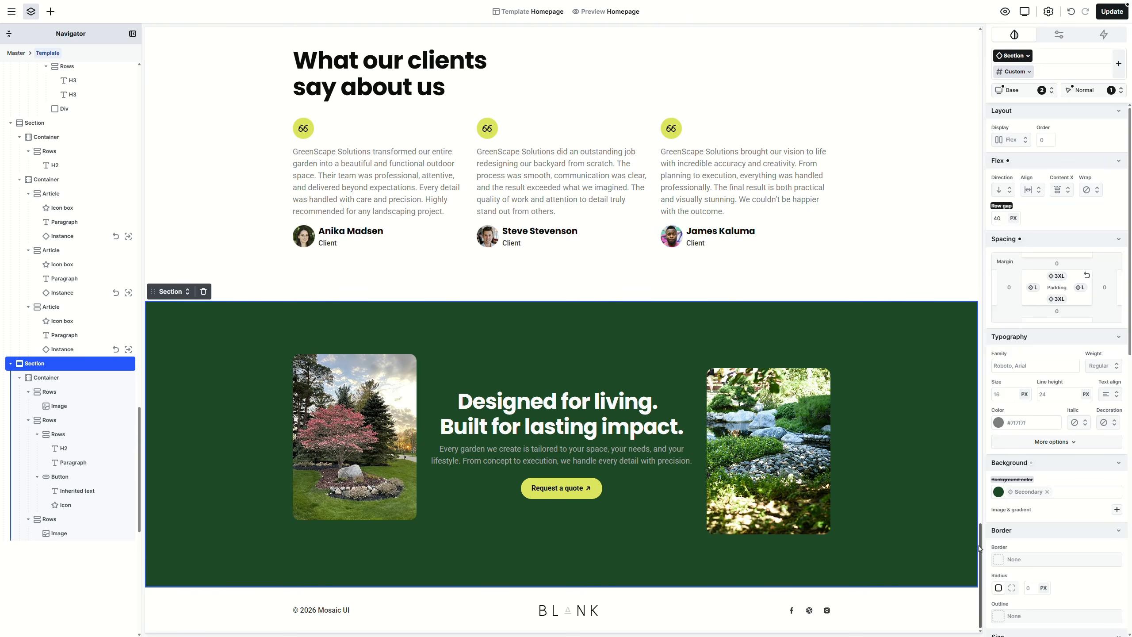
left_click_drag(986, 541, 989, 58)
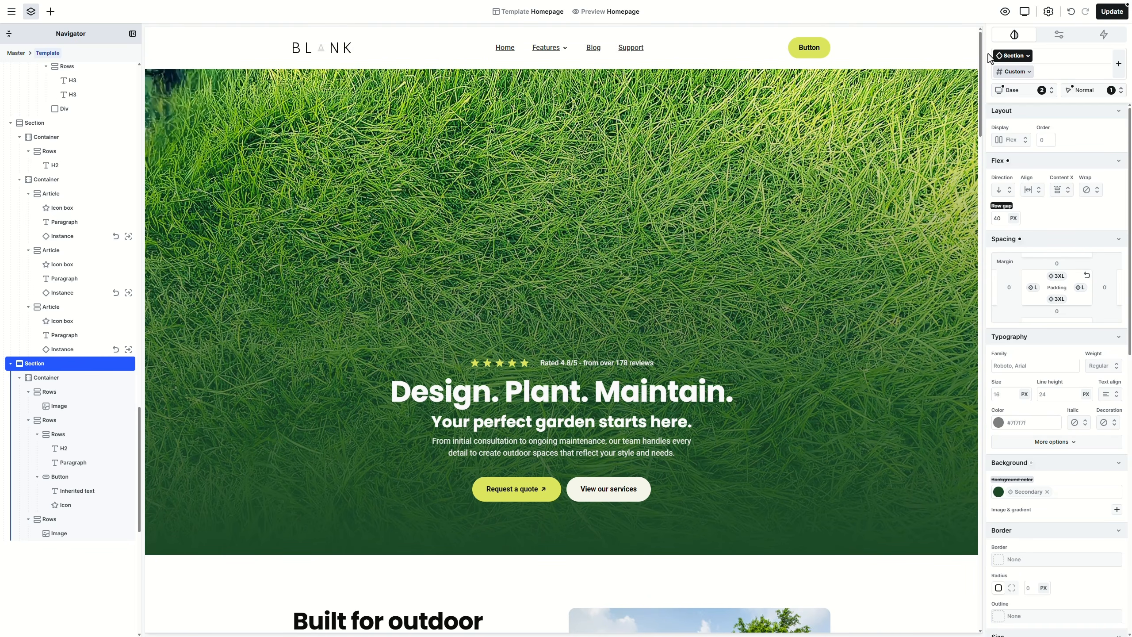
left_click(1006, 20)
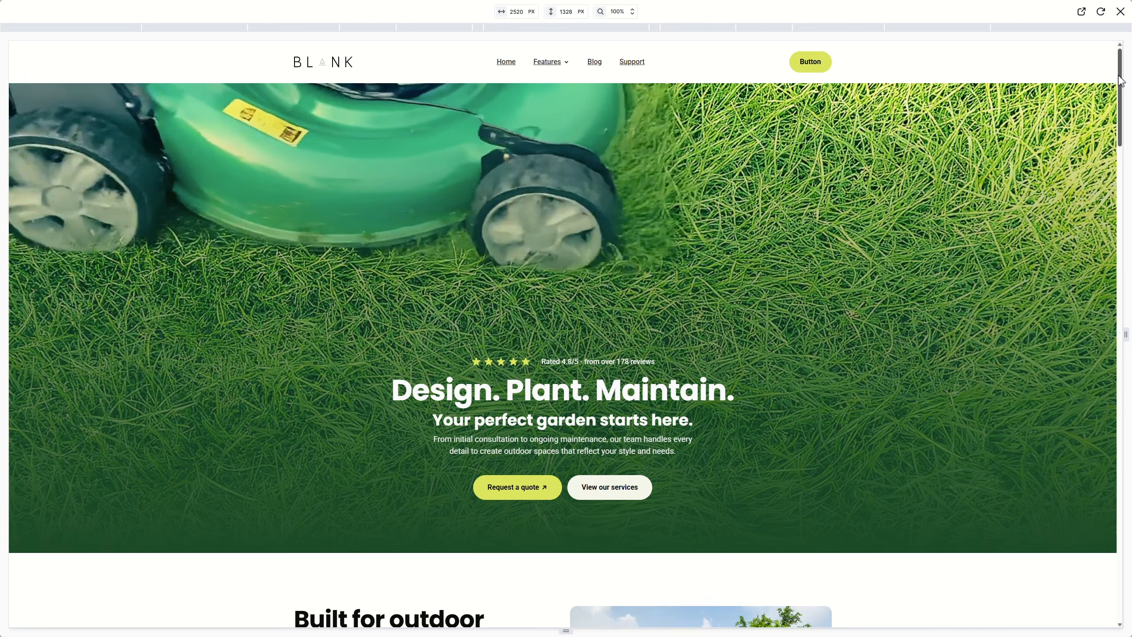
mouse_move(1121, 81)
left_mouse_down()
mouse_move(1127, 233)
mouse_move(1052, 253)
mouse_move(1115, 283)
mouse_move(1112, 392)
mouse_move(1091, 405)
mouse_move(1117, 439)
mouse_move(1116, 534)
mouse_move(1117, 67)
left_mouse_up()
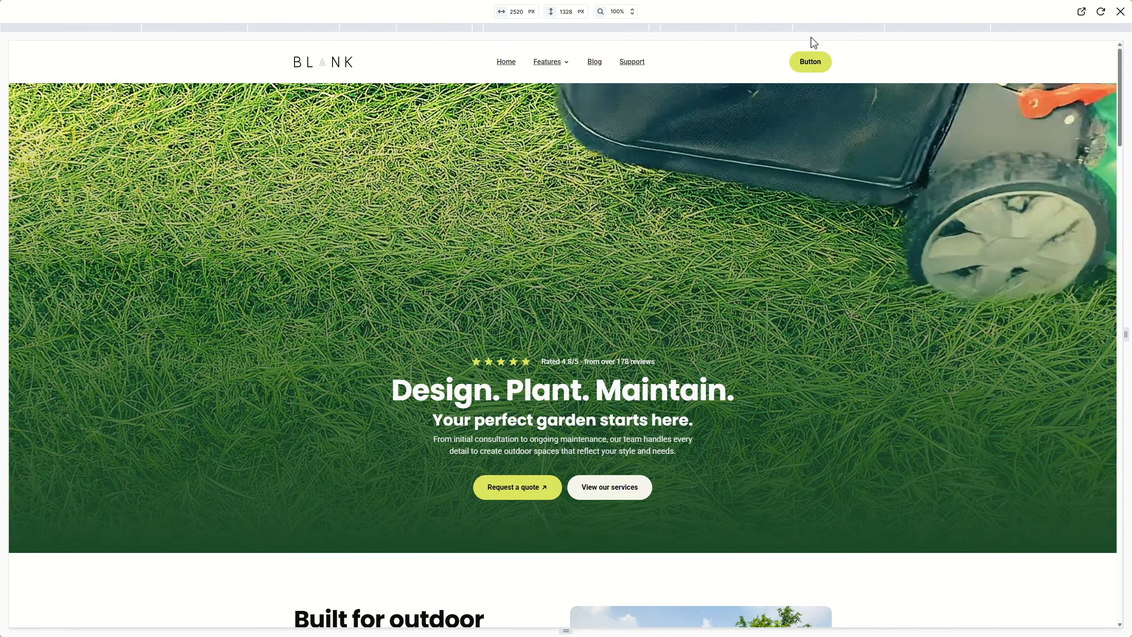
left_click(758, 30)
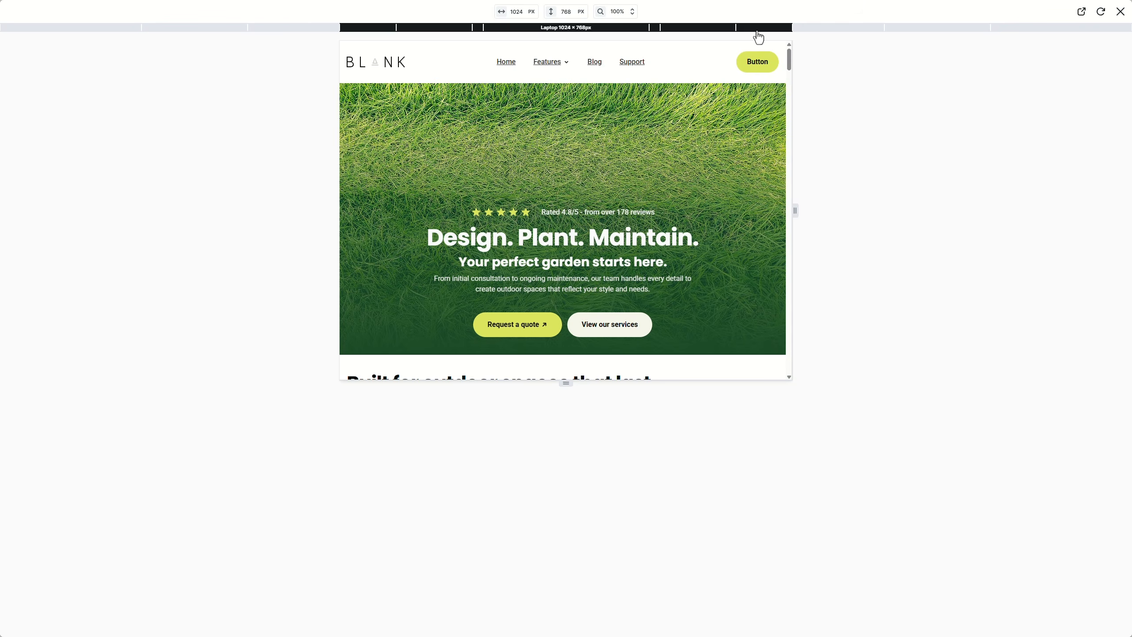
left_click(733, 32)
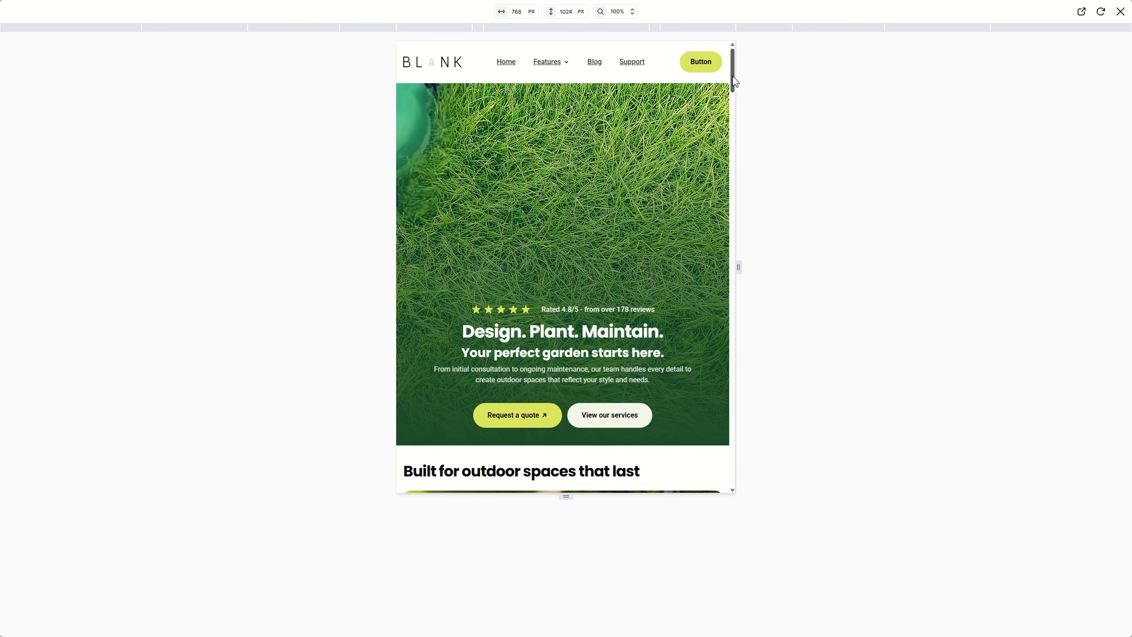
left_click_drag(735, 81, 757, 206)
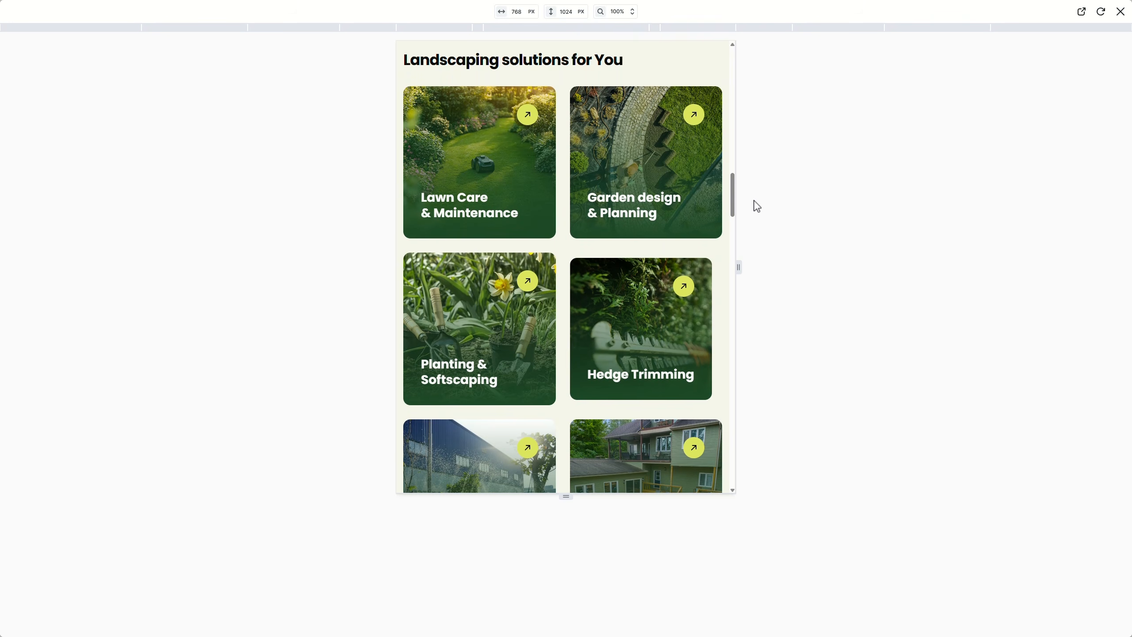
left_click(611, 28)
left_click_drag(646, 132, 655, 194)
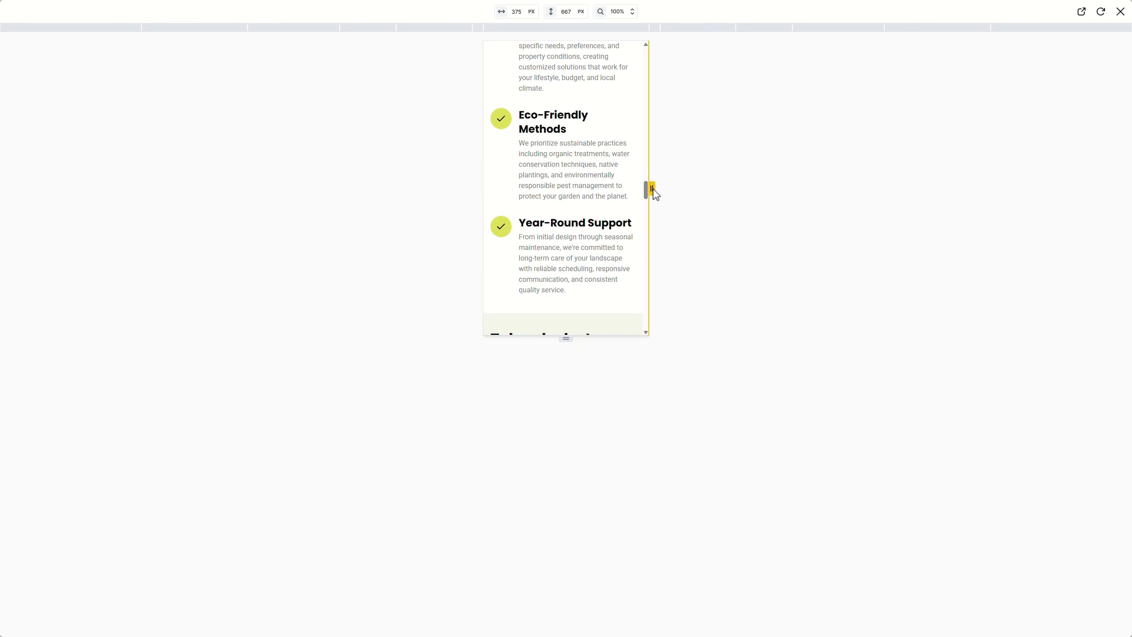
left_click(1120, 11)
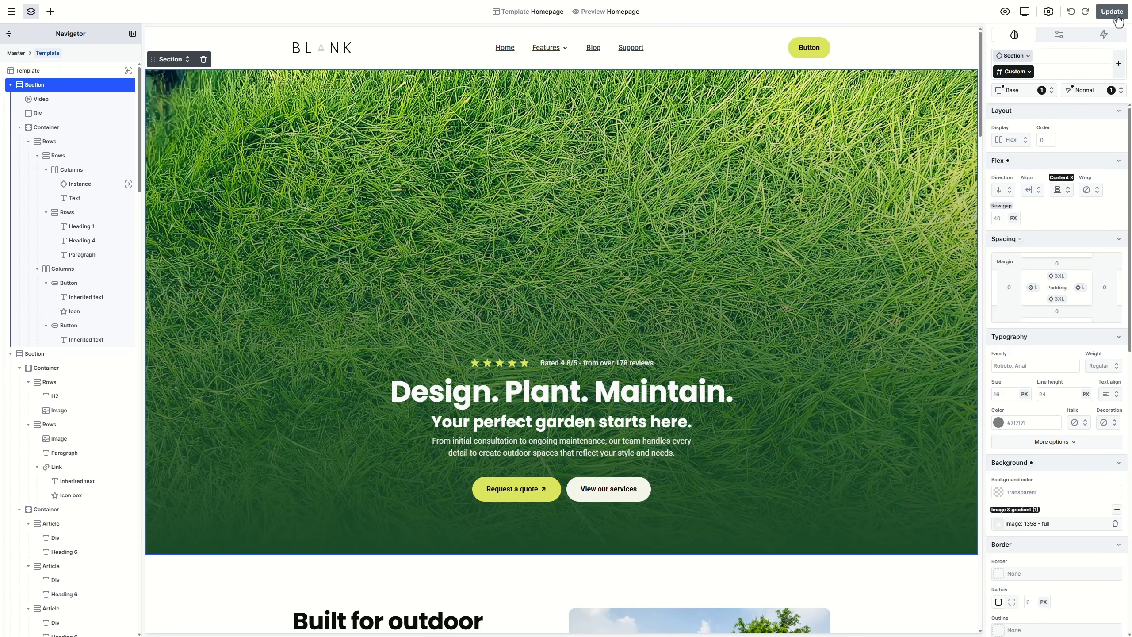
Step: Switch to the Tablet breakpoint, shorten the canvas, and select the Lawn Care & Maintenance card
left_click(1025, 12)
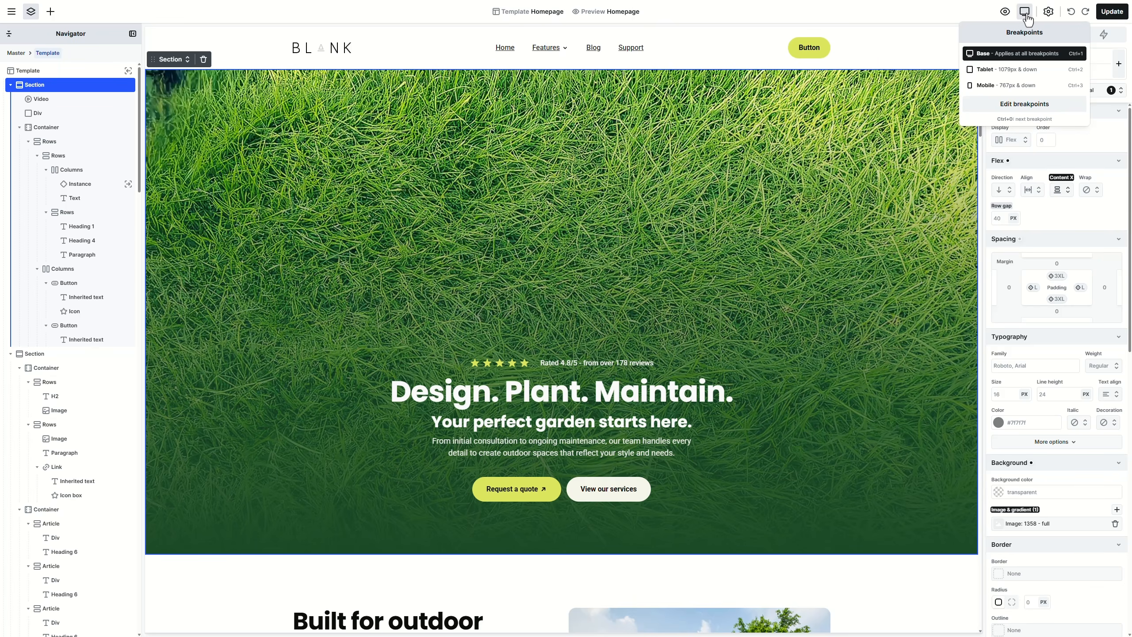
left_click(1007, 72)
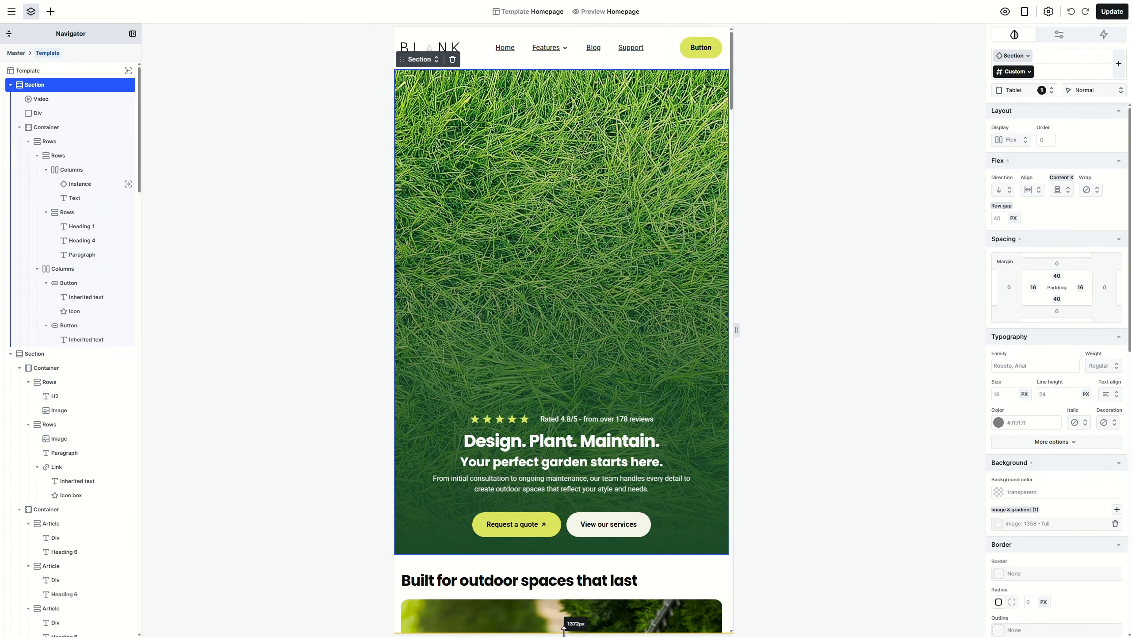
left_click_drag(564, 629, 579, 529)
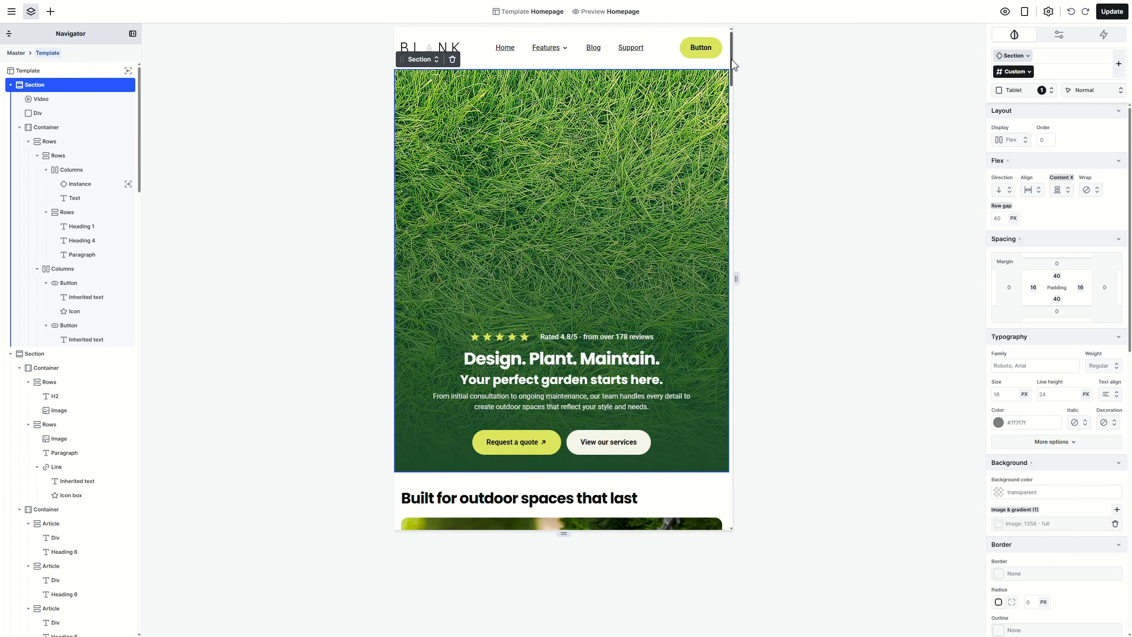
left_click_drag(734, 65, 750, 209)
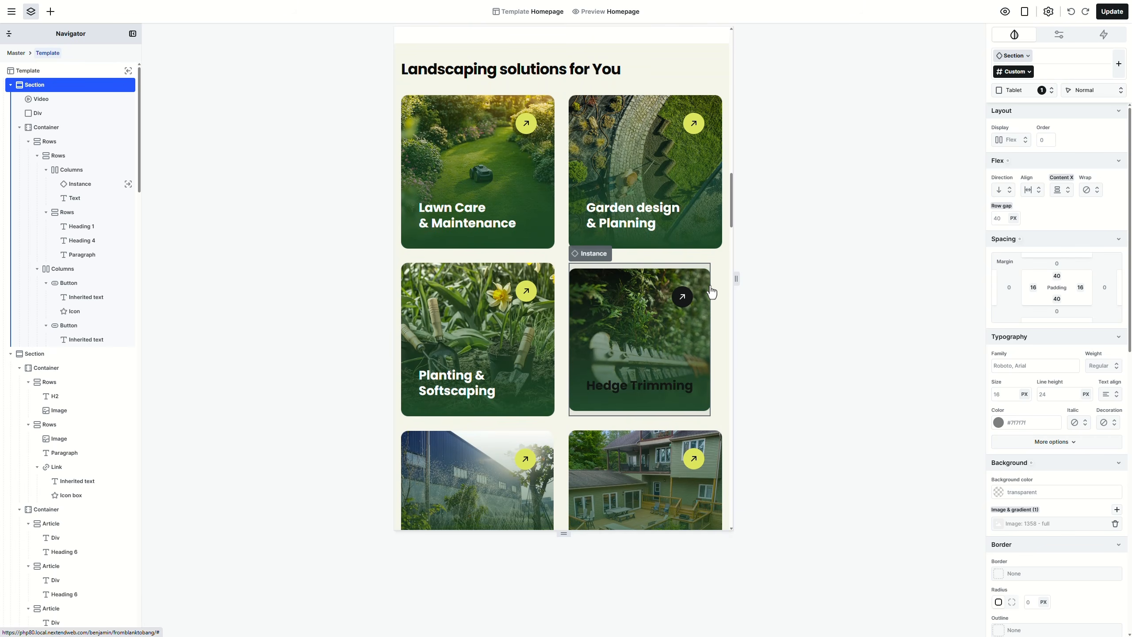
left_click(541, 225)
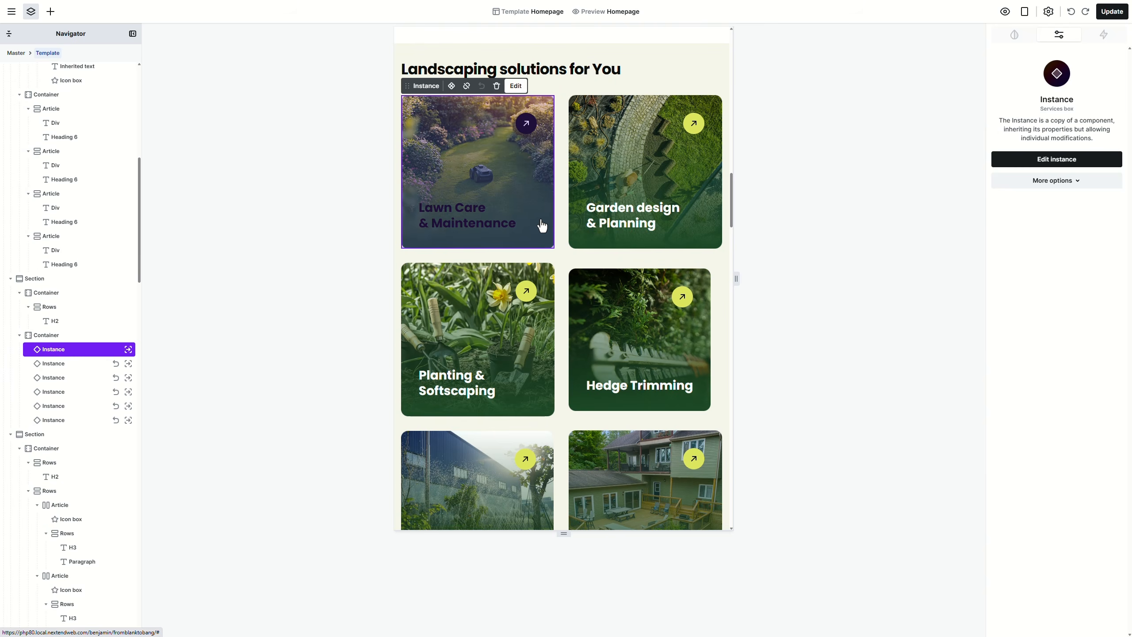
Step: Edit the service card component at the Base breakpoint and set its link to 100% width and height
left_click(1030, 182)
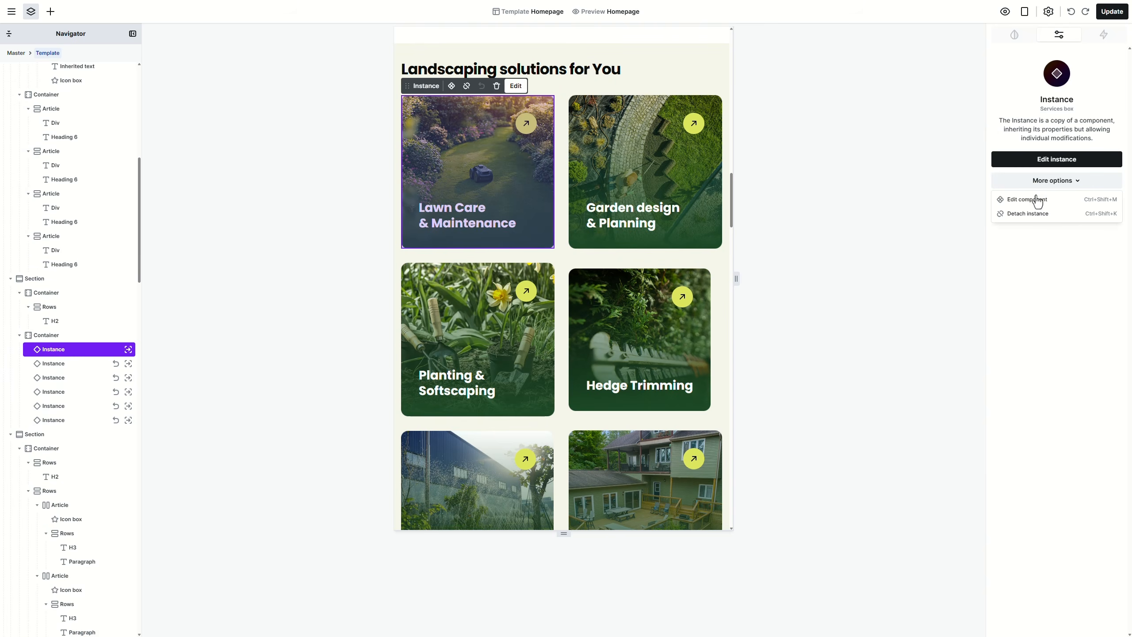
left_click(1039, 205)
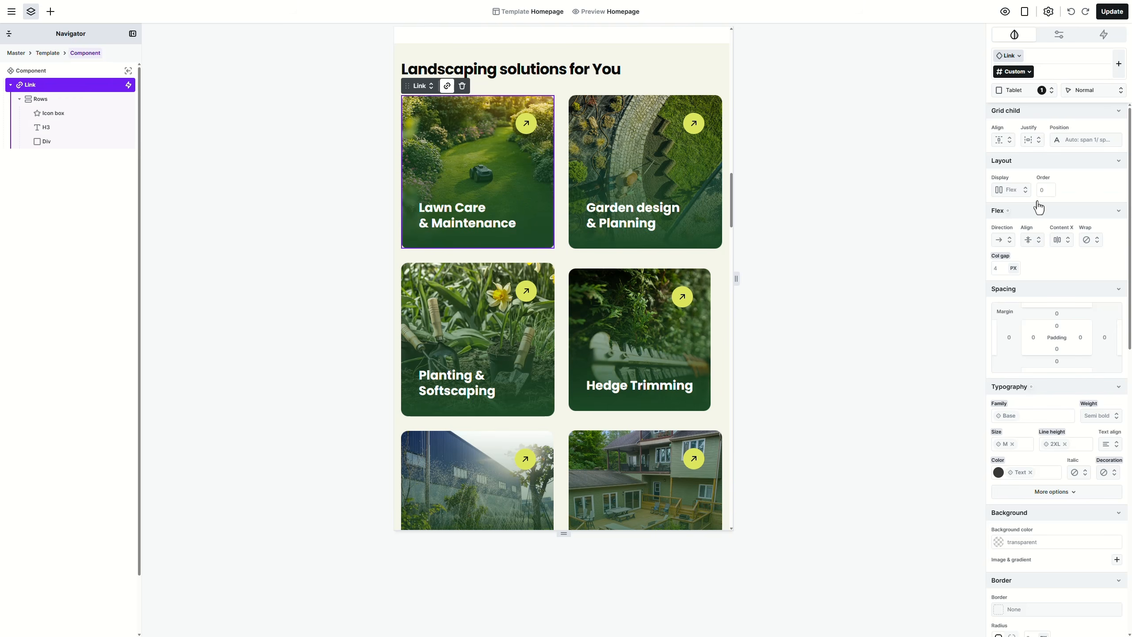
left_click(1025, 11)
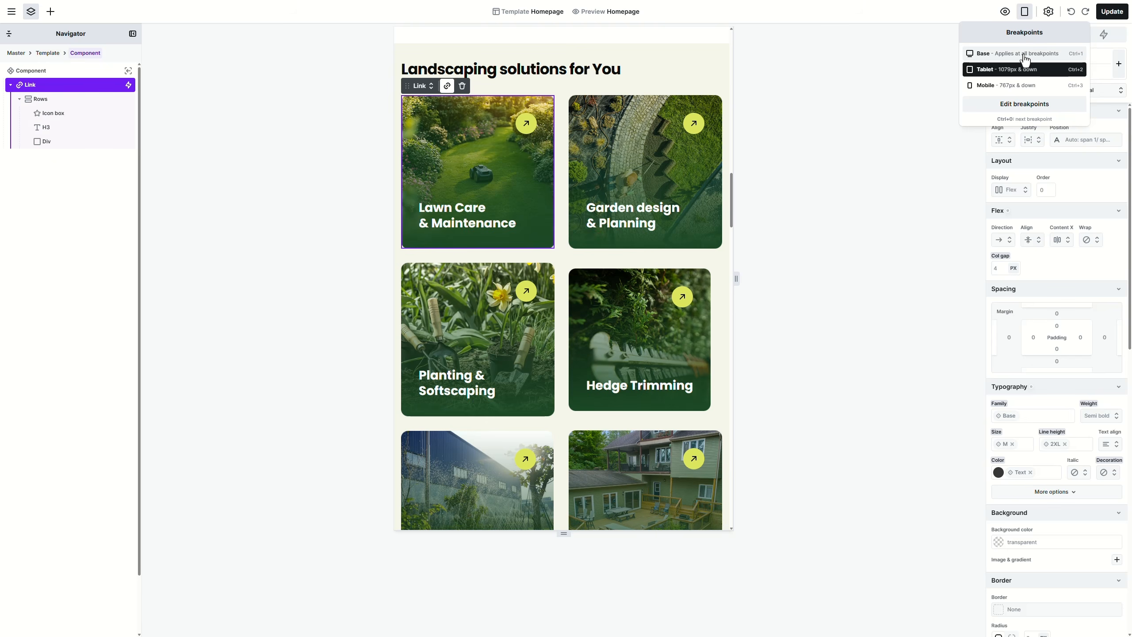
left_click(1024, 57)
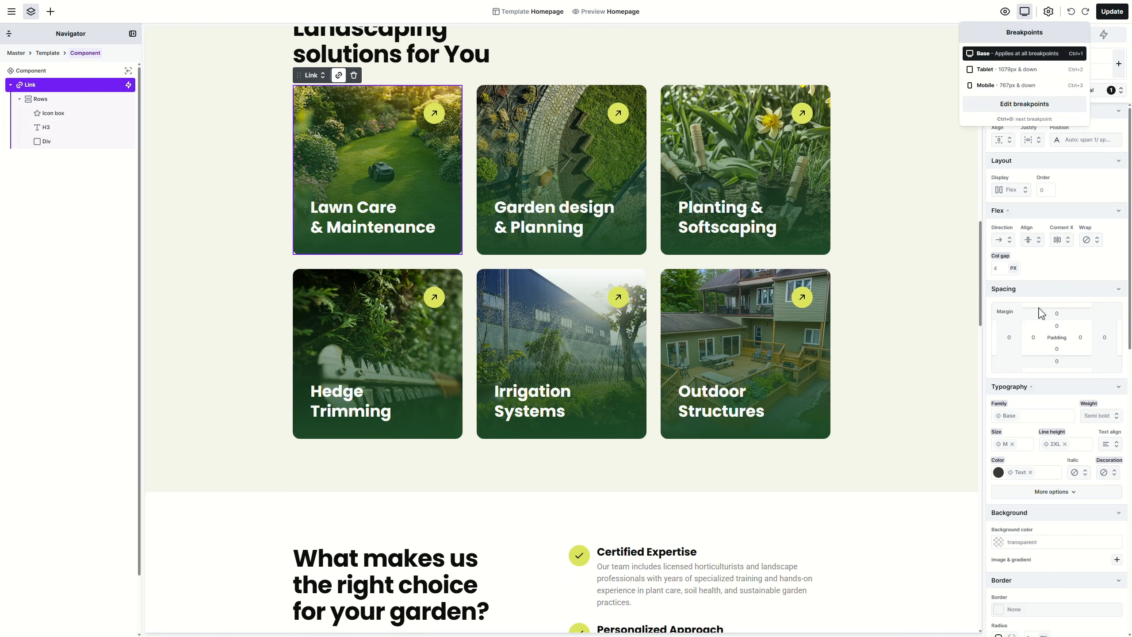
scroll(1036, 383, "down", 6)
left_click(1002, 450)
type("100%")
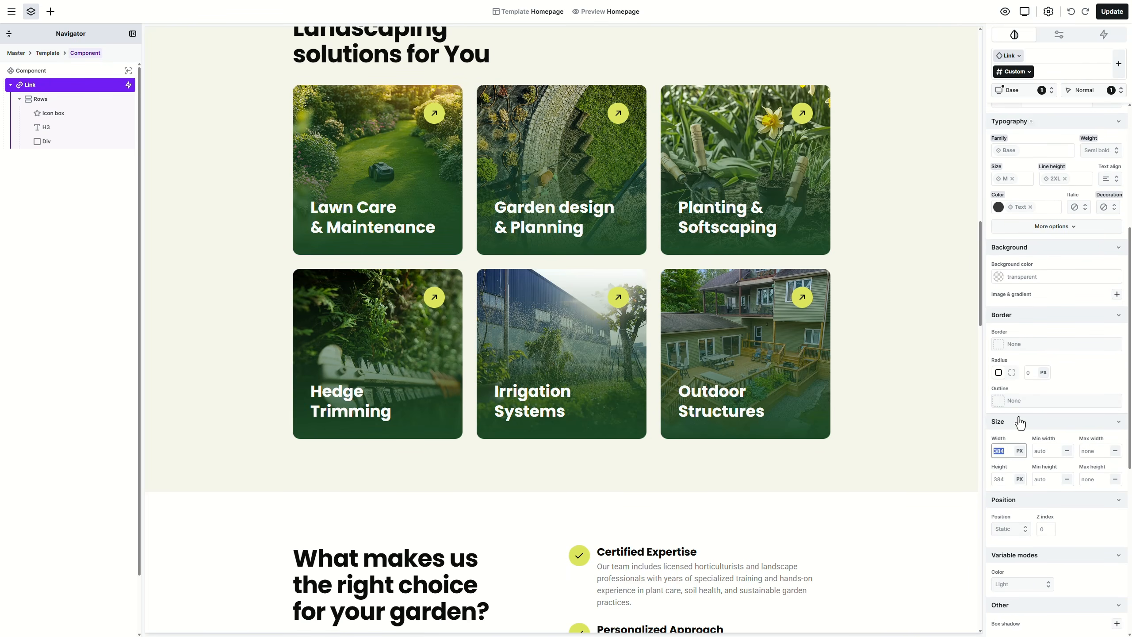
left_click(1010, 476)
type("100%")
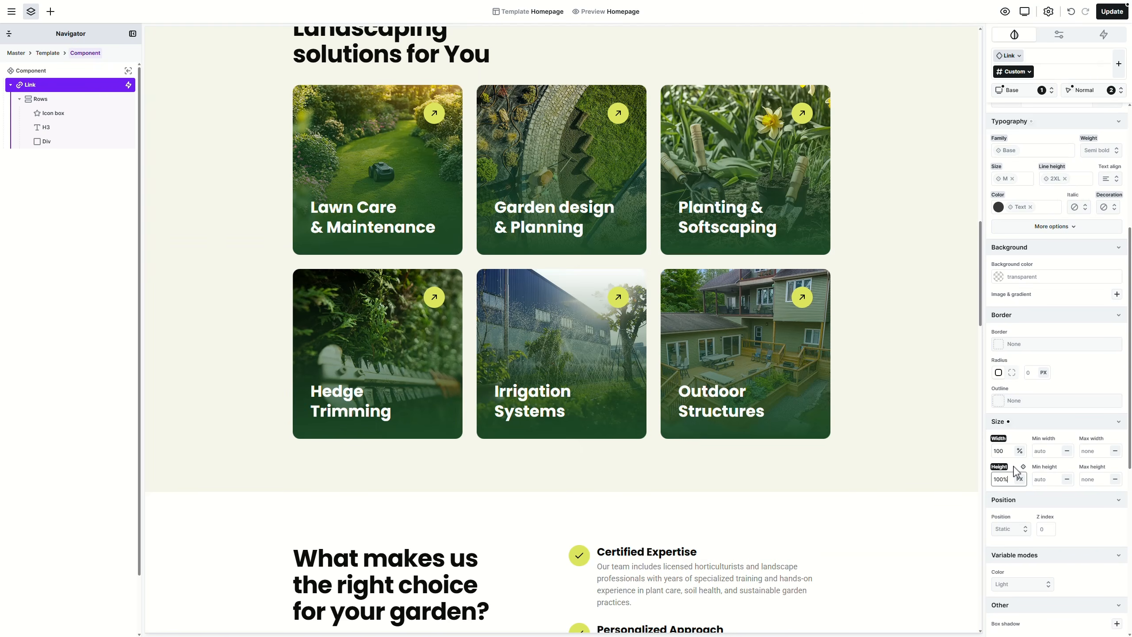
Step: Set the card's rows box to 100% width and height, then return to the Tablet breakpoint
left_click(67, 98)
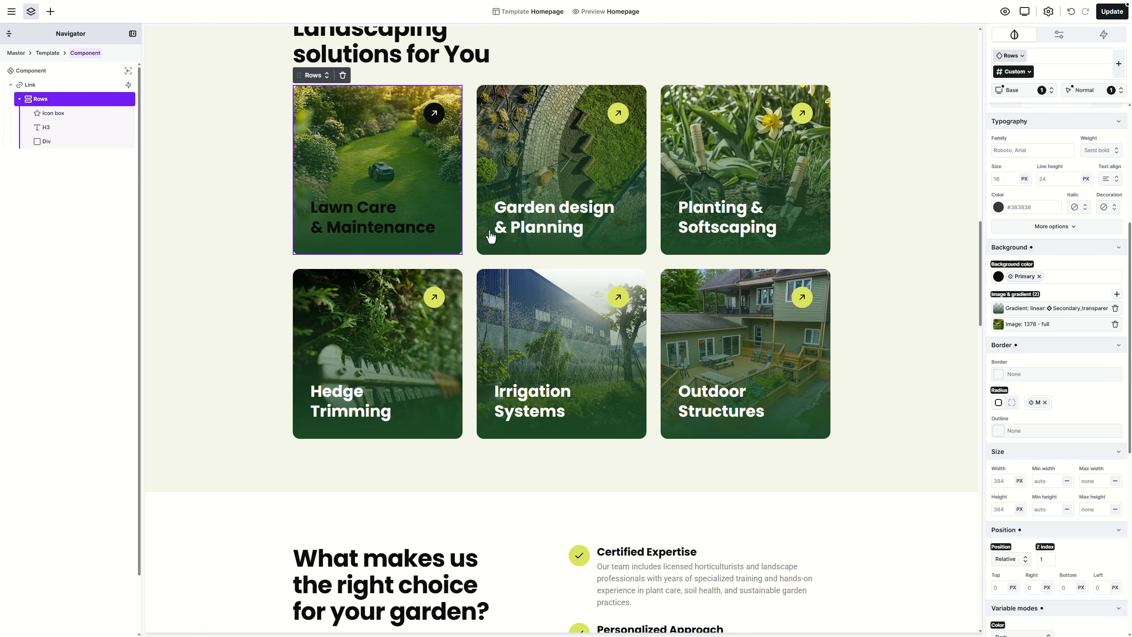
left_click(1010, 480)
type("100%")
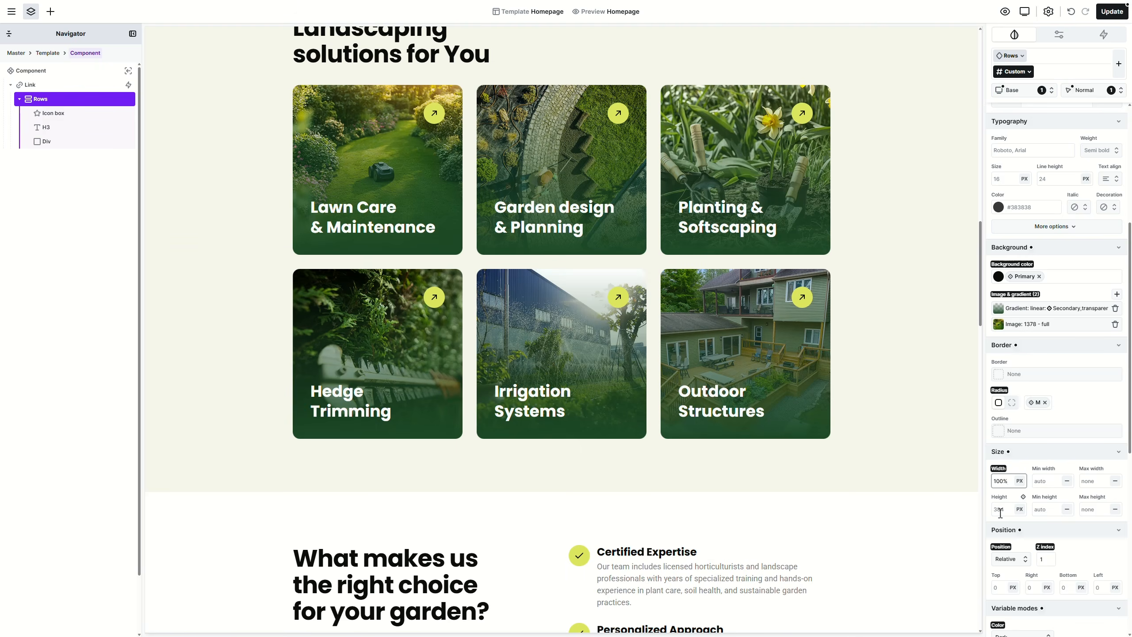
left_click(1001, 511)
type("100%")
left_click(1019, 92)
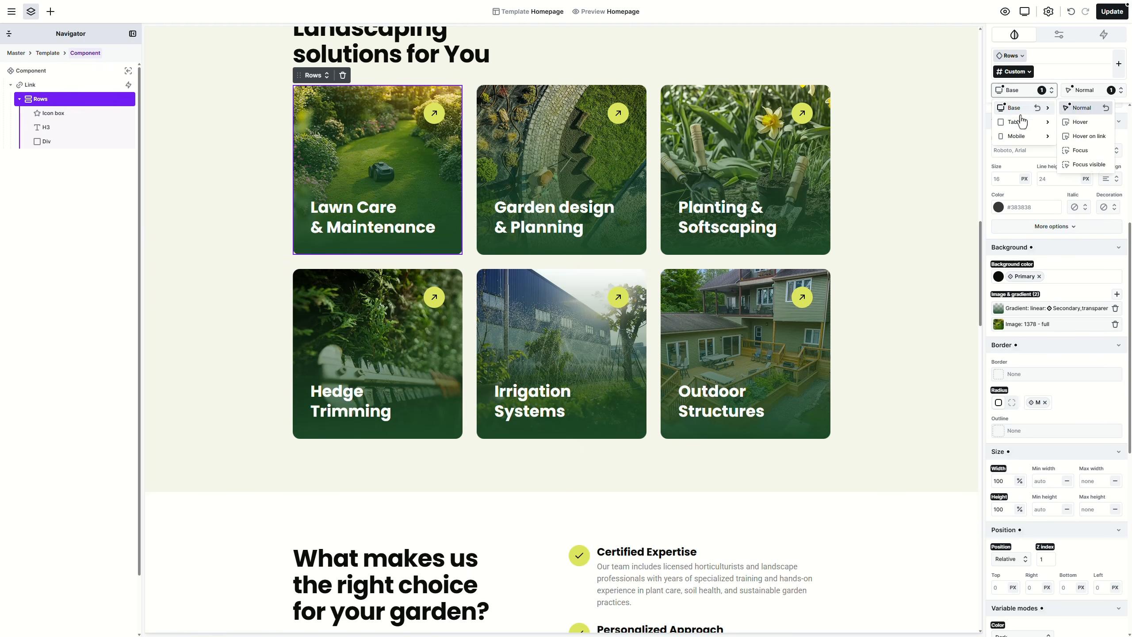
left_click(1022, 126)
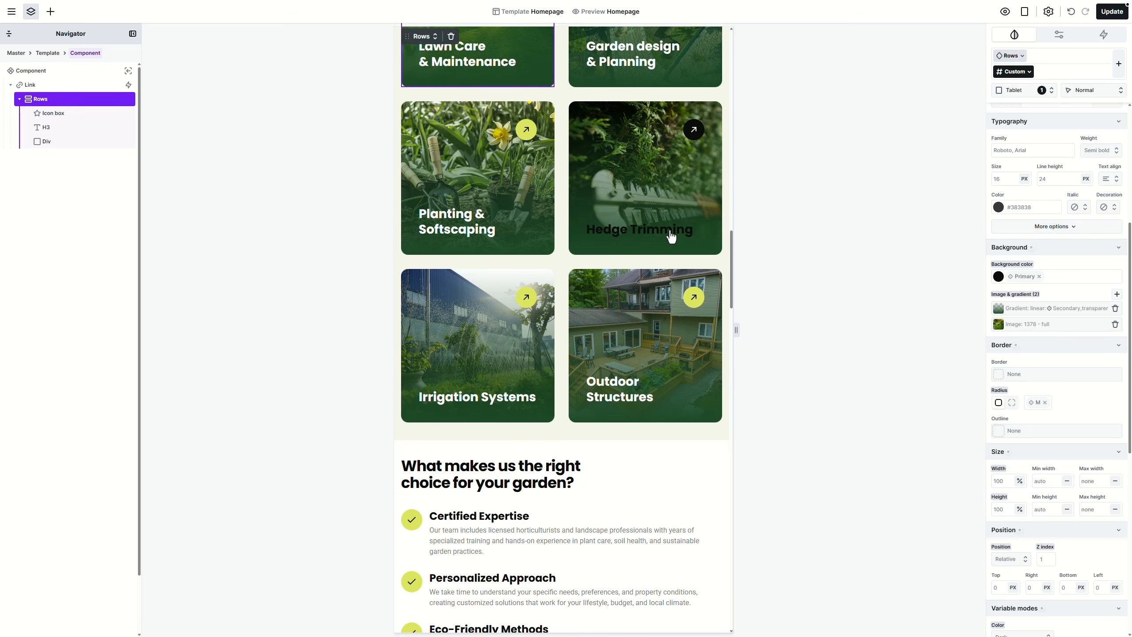
Step: Set the Outdoor living space card's content box aspect ratio to 2/1
left_click_drag(728, 248, 743, 339)
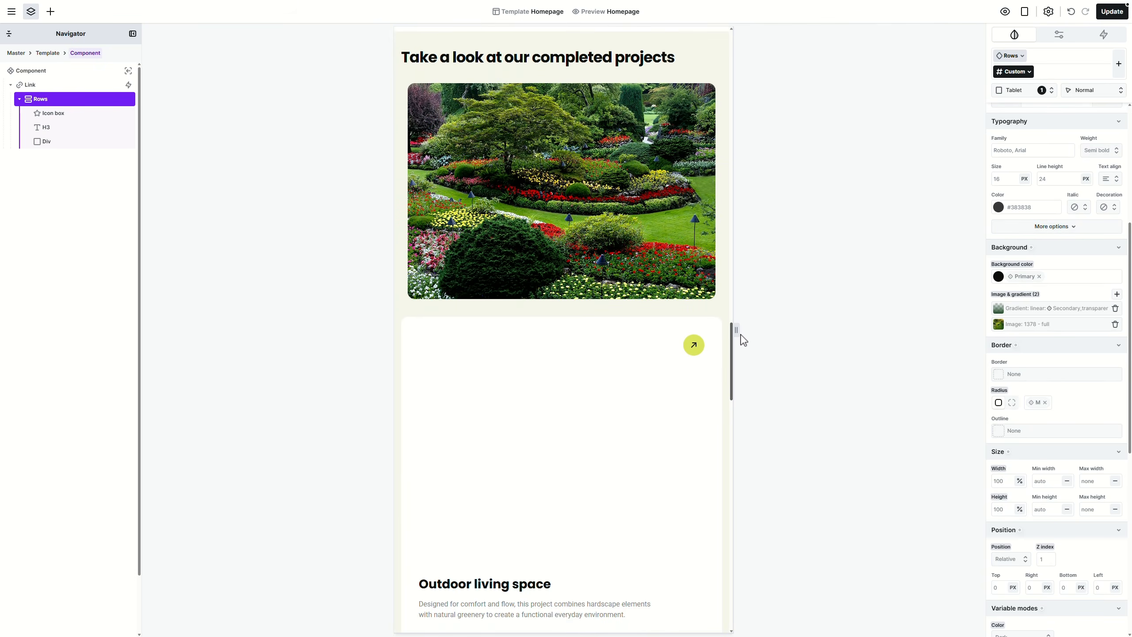
left_click(713, 342)
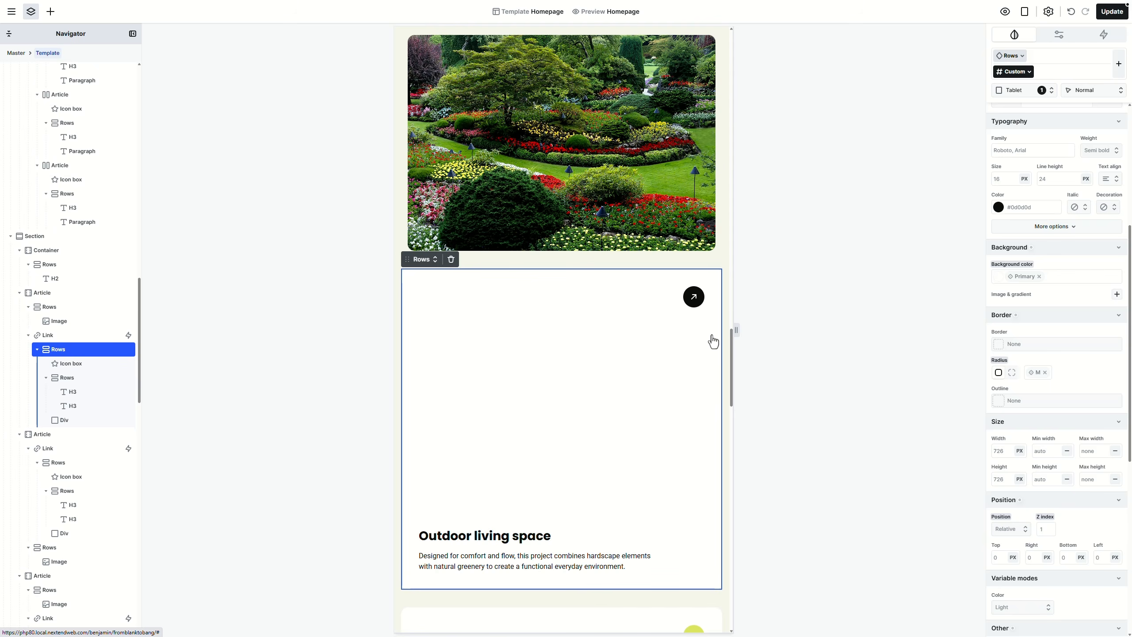
scroll(1068, 380, "down", 8)
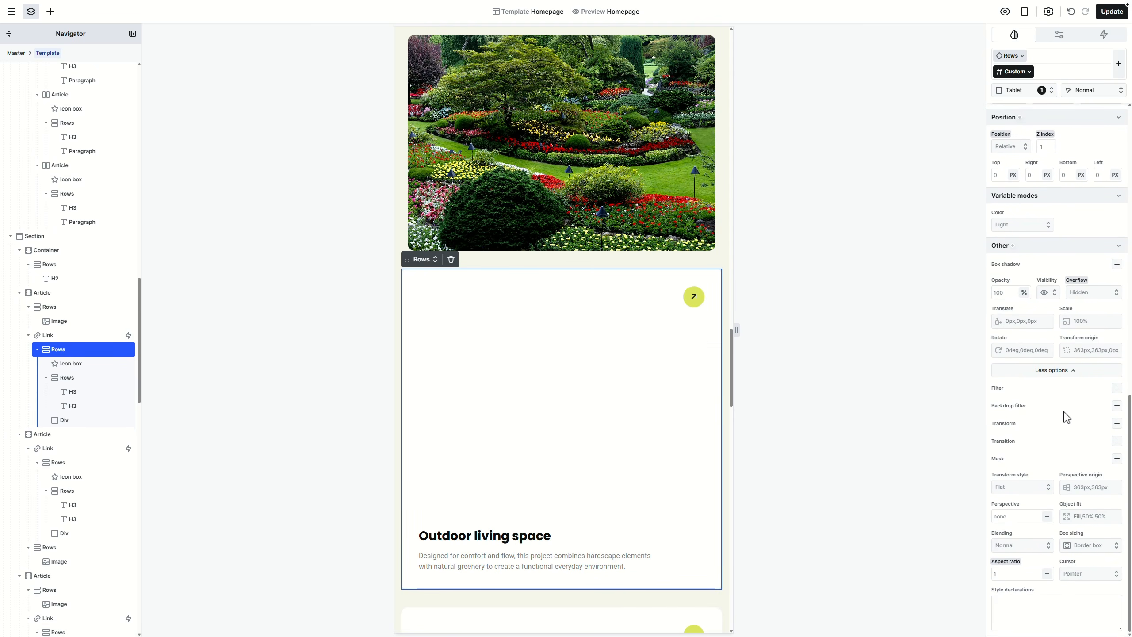
left_click(1022, 573)
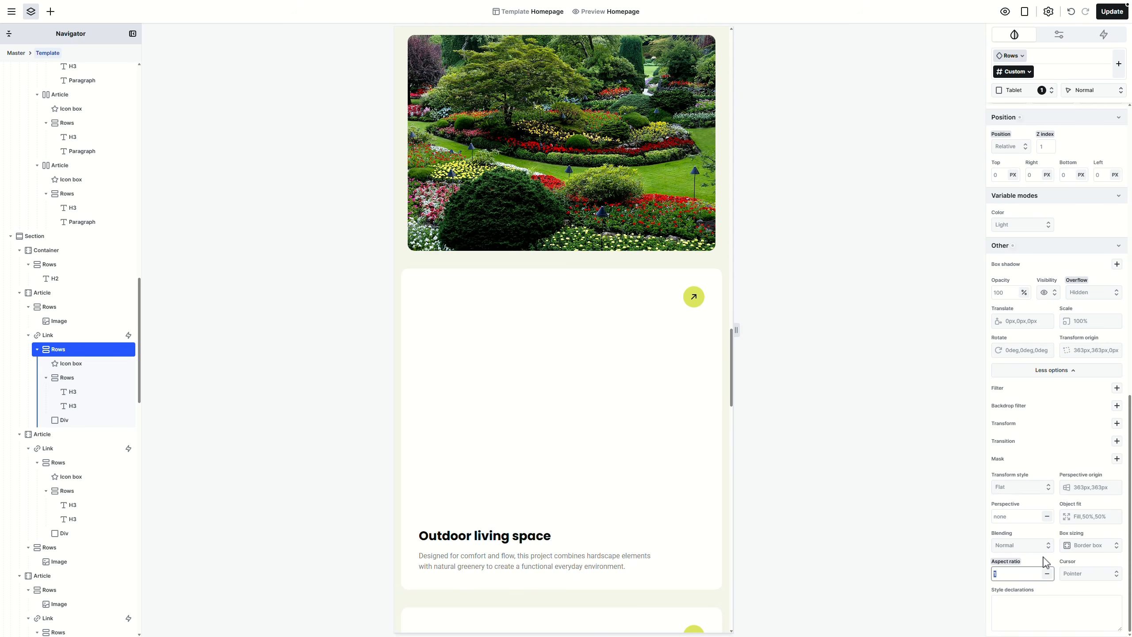
type("auto")
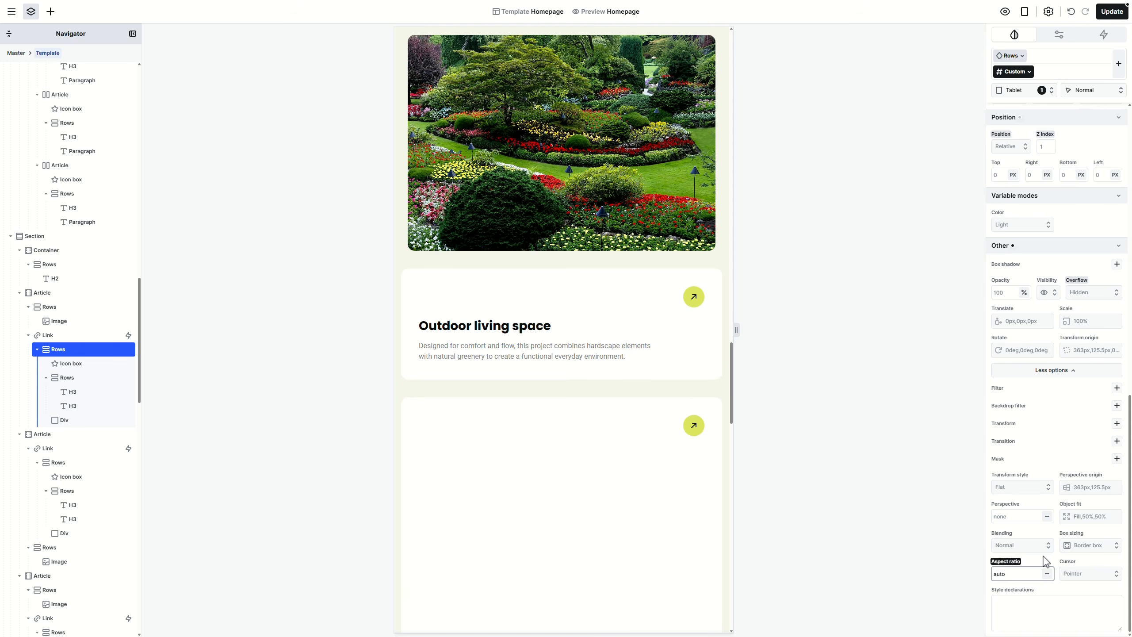
key("ctrl+a")
type("2/1")
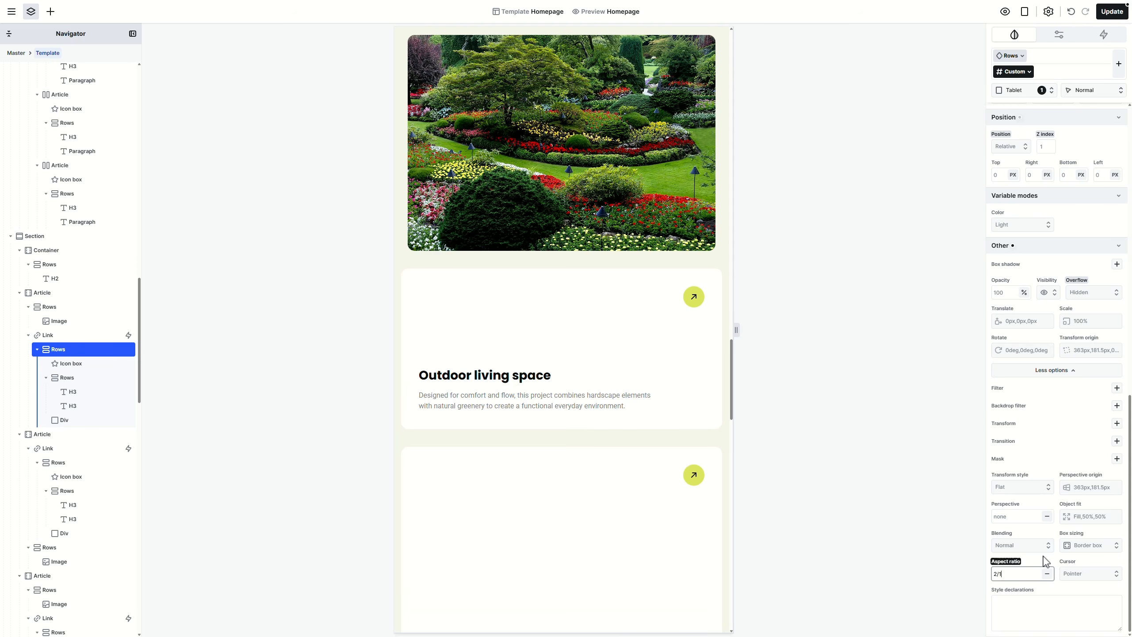
Step: Paste the same 2/1 aspect ratio onto the next project card's content box
left_click(714, 503)
scroll(683, 478, "down", 4)
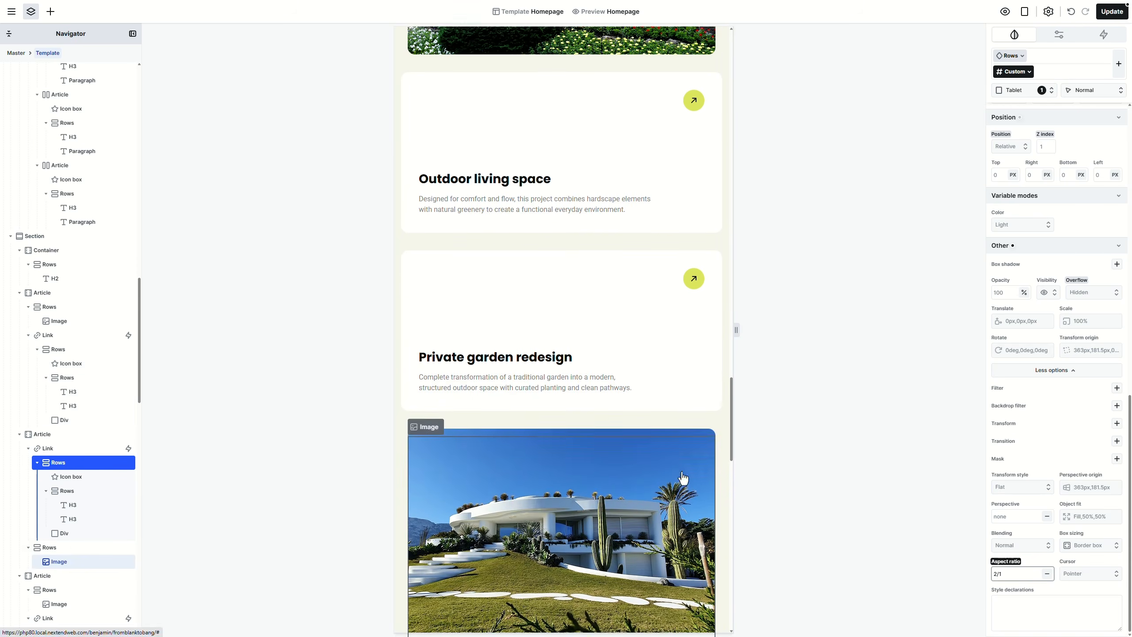
scroll(684, 478, "down", 11)
left_click(683, 479)
left_click(998, 575)
key("ctrl+a")
type("2/1")
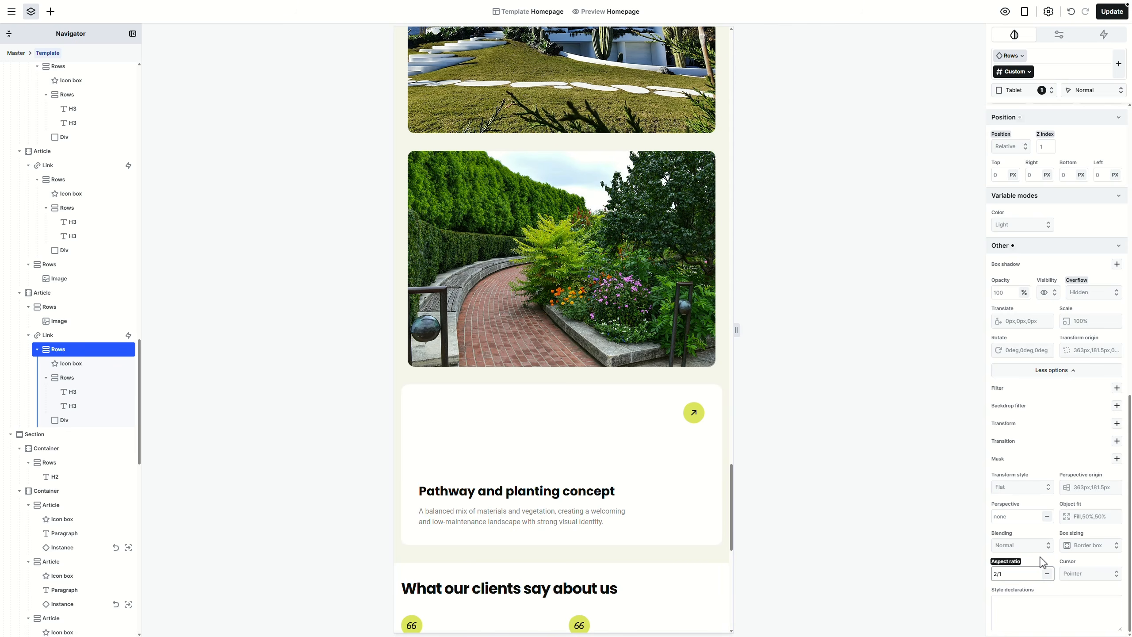
scroll(620, 205, "up", 8)
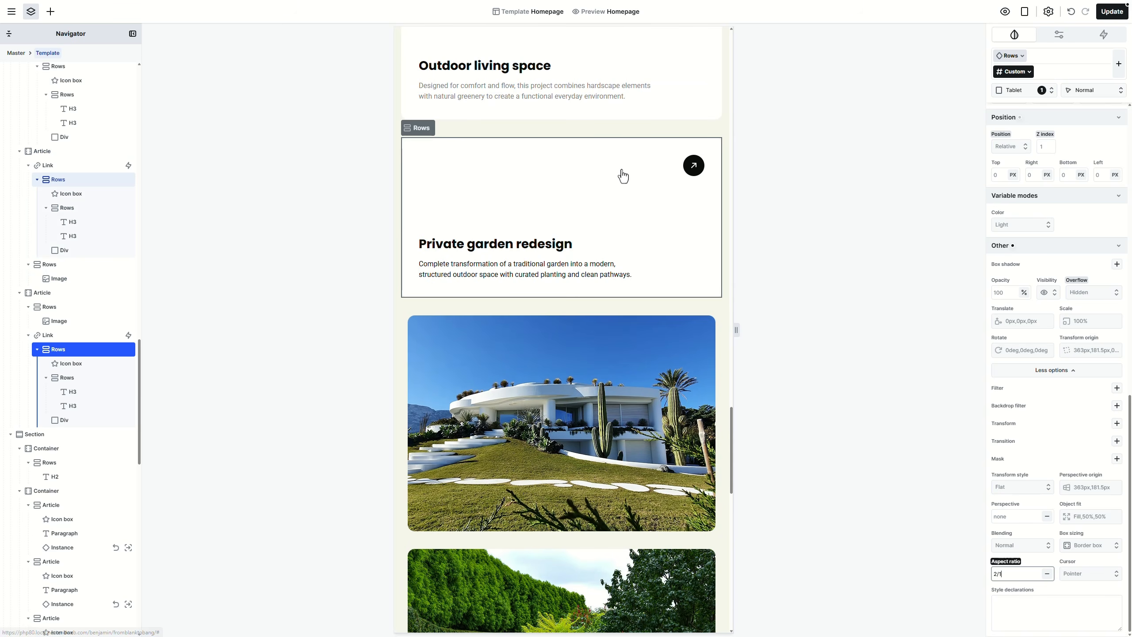
Step: Set the Private garden redesign card link's order to 1 at tablet width
left_click(623, 174)
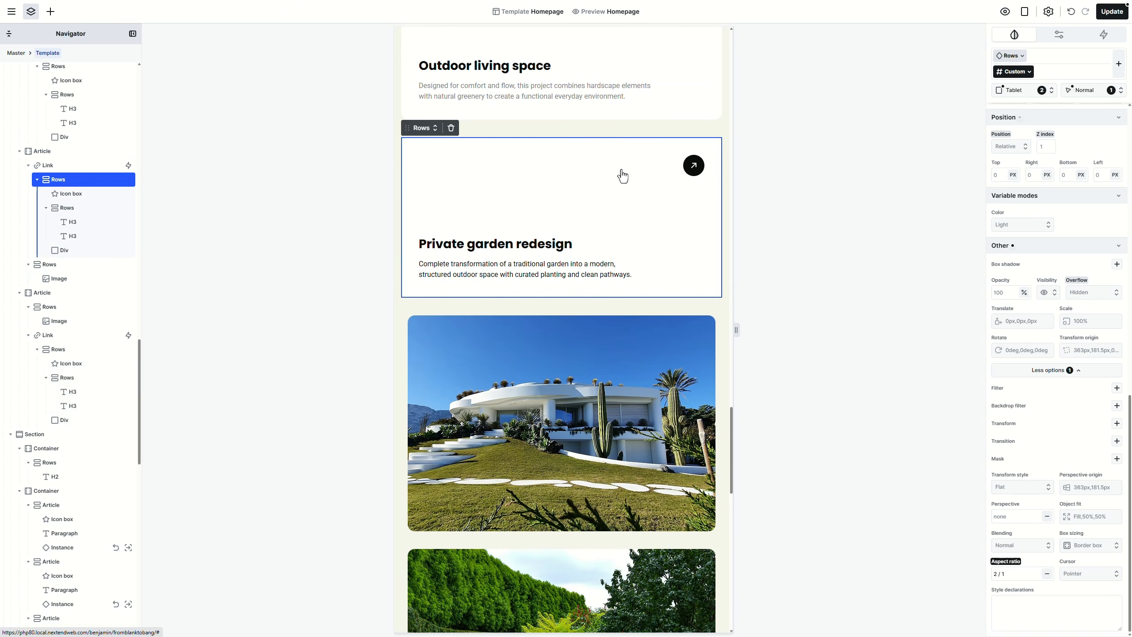
left_click(77, 169)
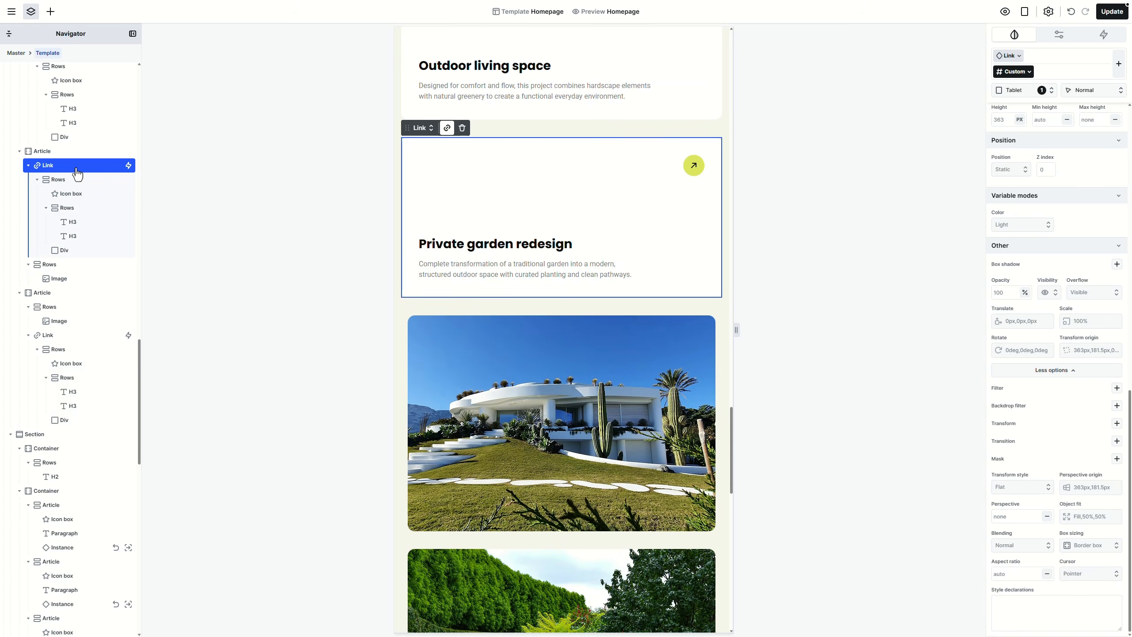
scroll(1084, 307, "up", 9)
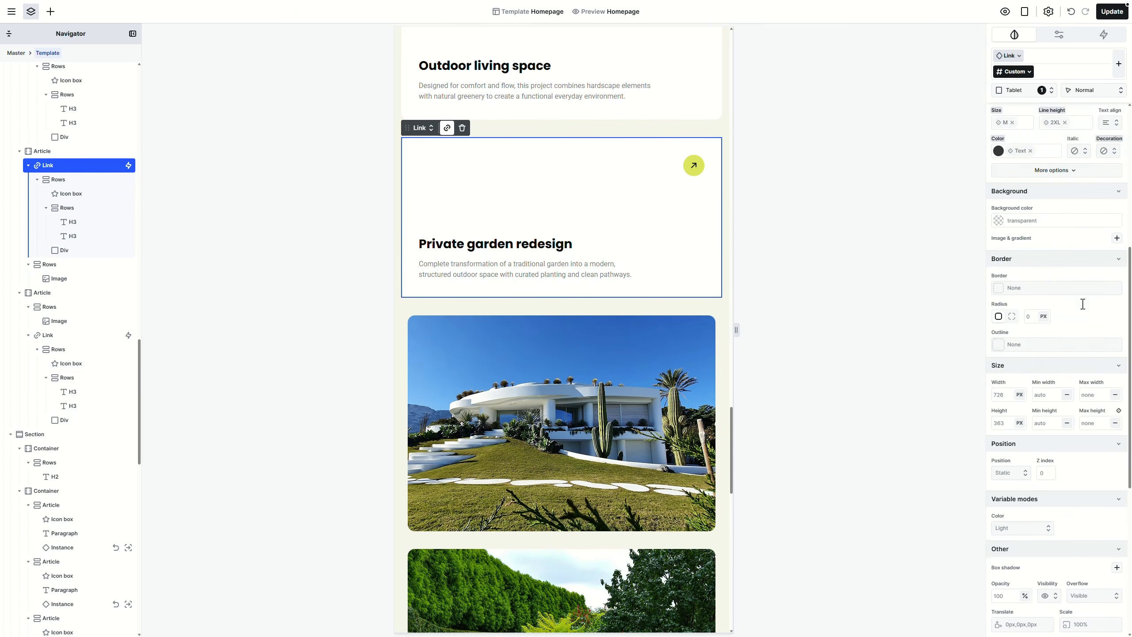
scroll(1083, 309, "up", 5)
left_click(1044, 190)
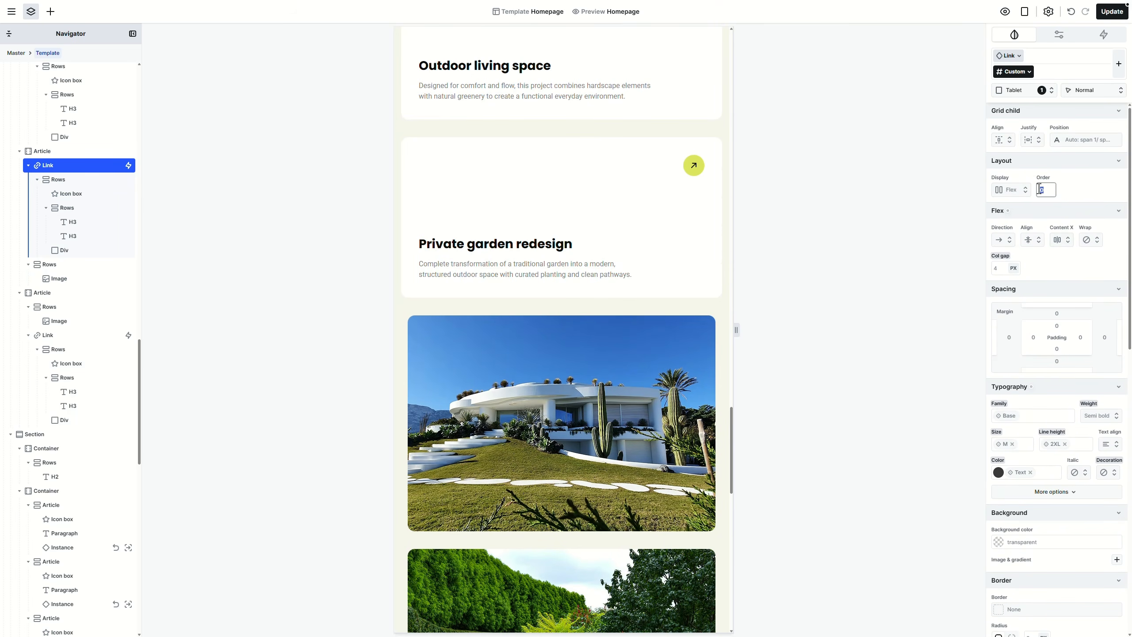
type("1")
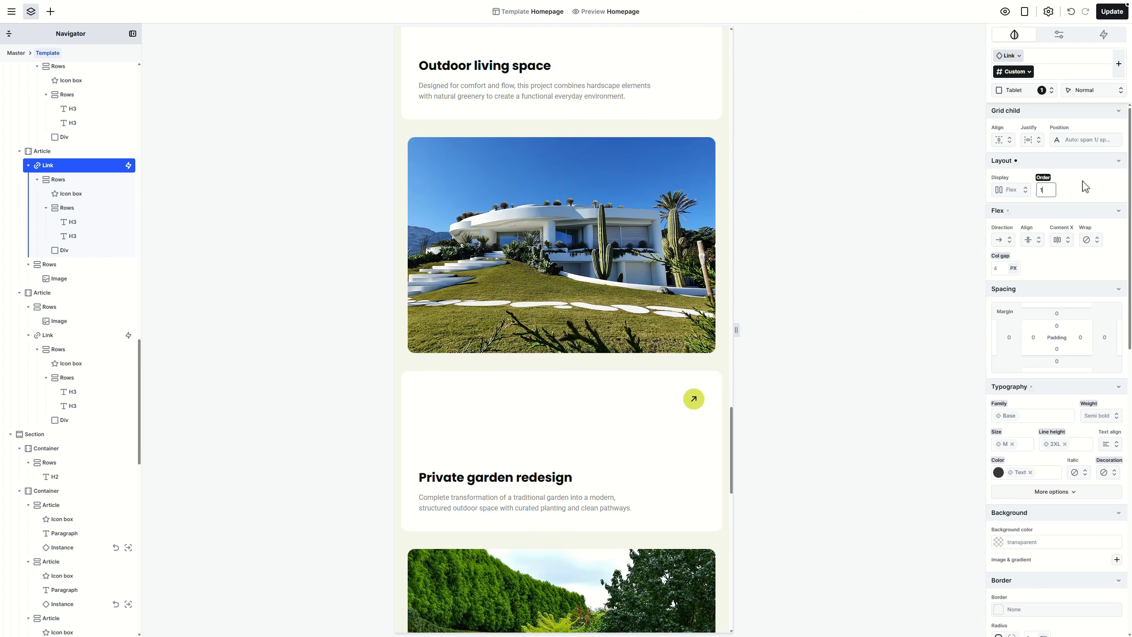
scroll(736, 446, "down", 5)
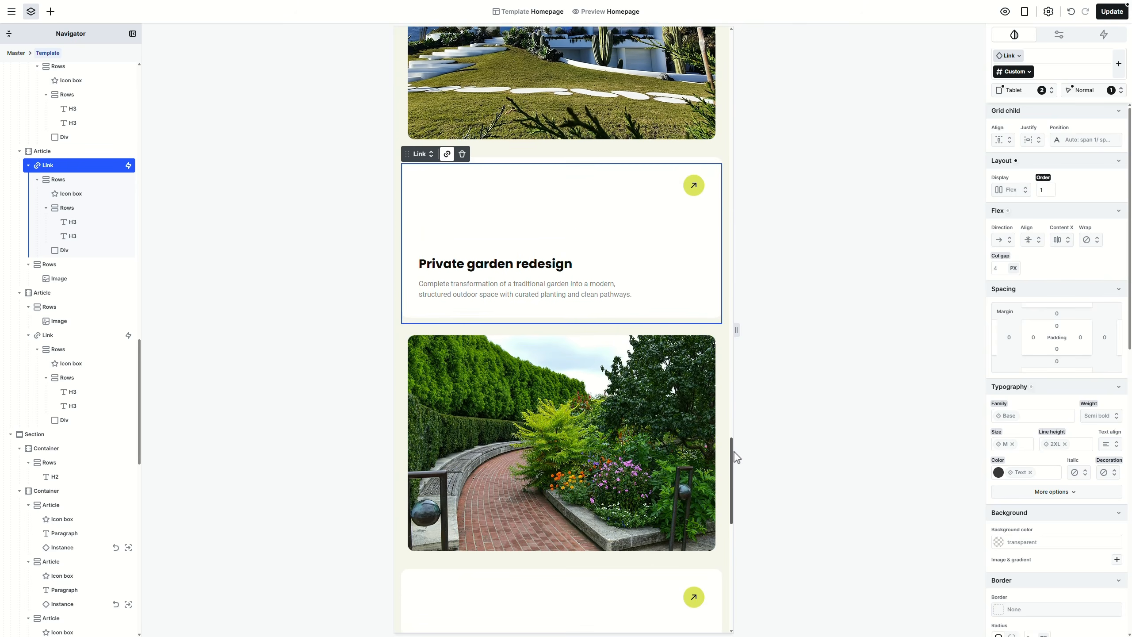
left_click_drag(735, 452, 738, 555)
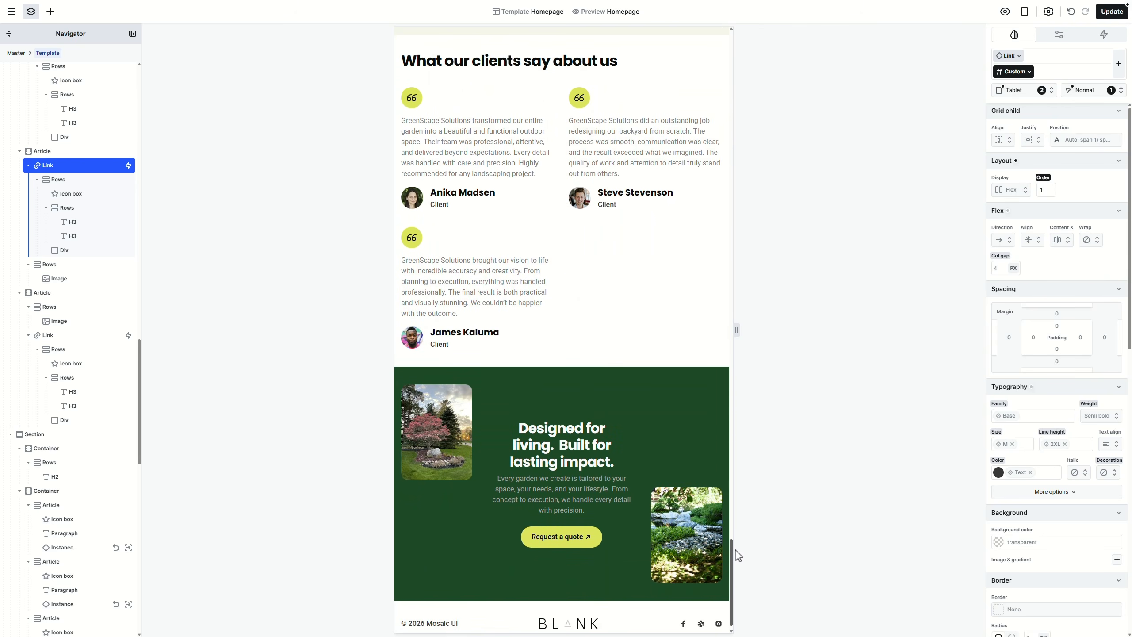
left_click(1024, 91)
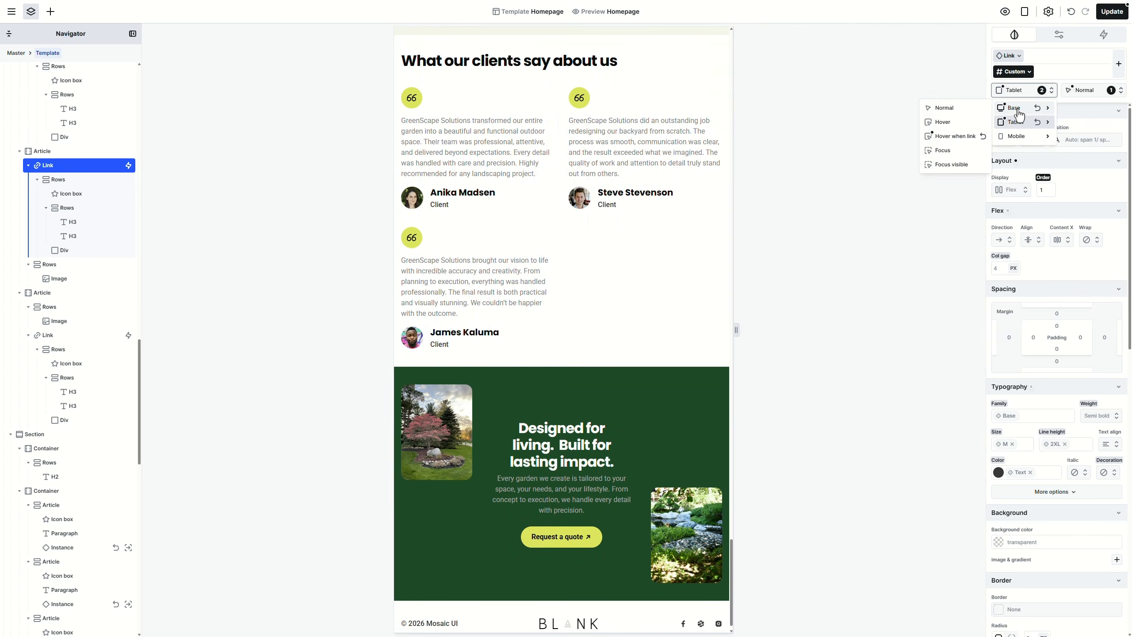
Step: Switch to Mobile, scroll to the top, shorten the preview to about 816 px, and select the hero section
left_click(1018, 138)
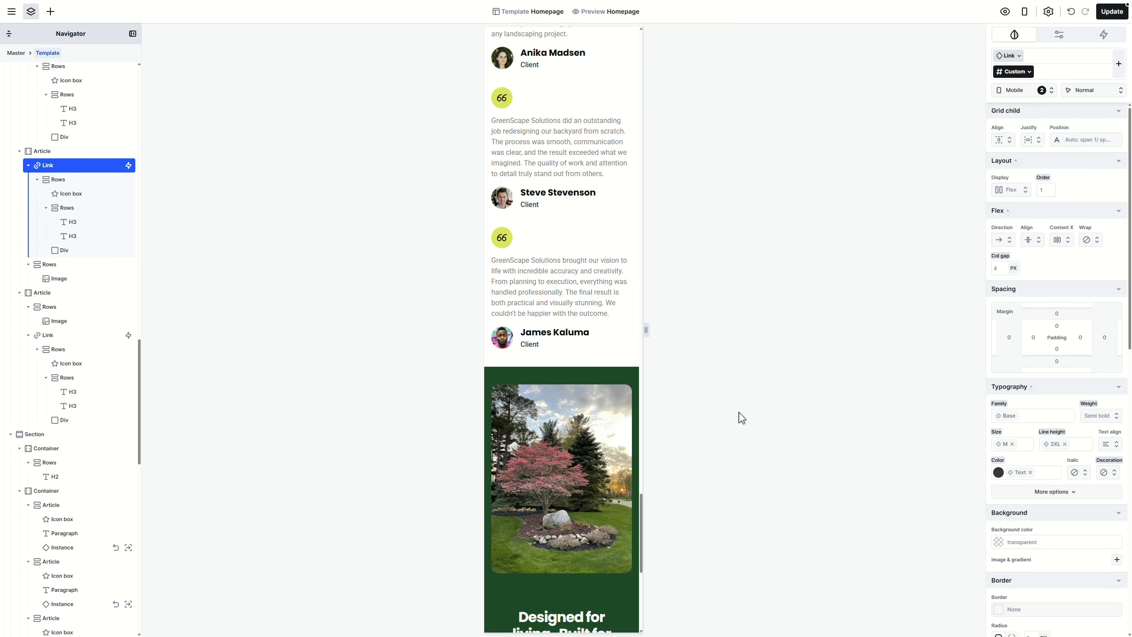
left_click_drag(642, 515, 649, 62)
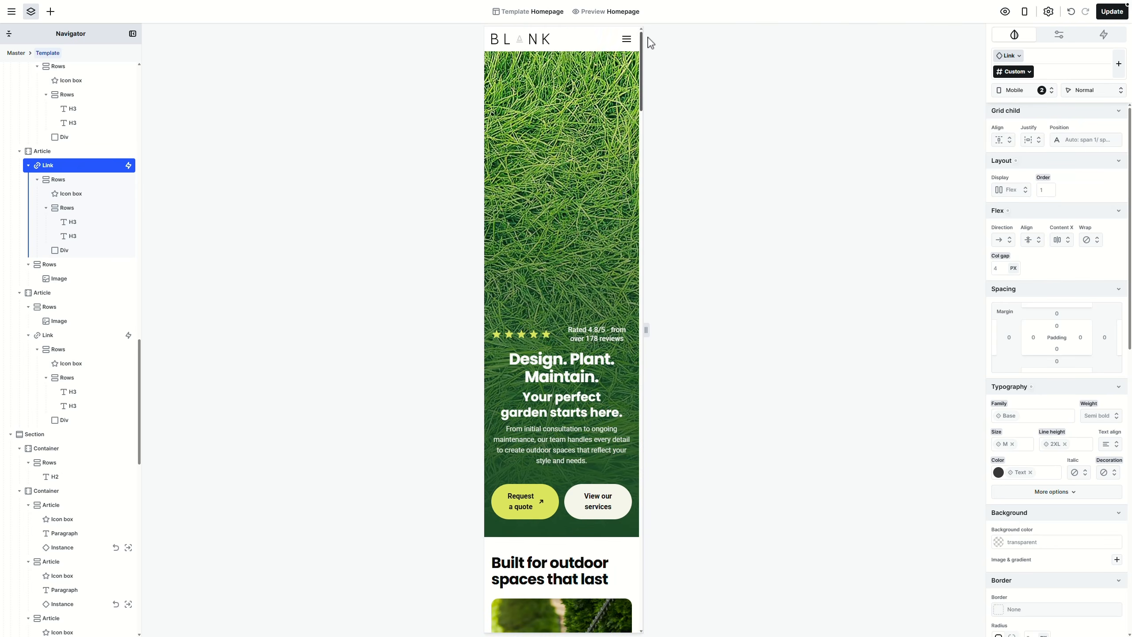
left_click_drag(572, 632, 576, 356)
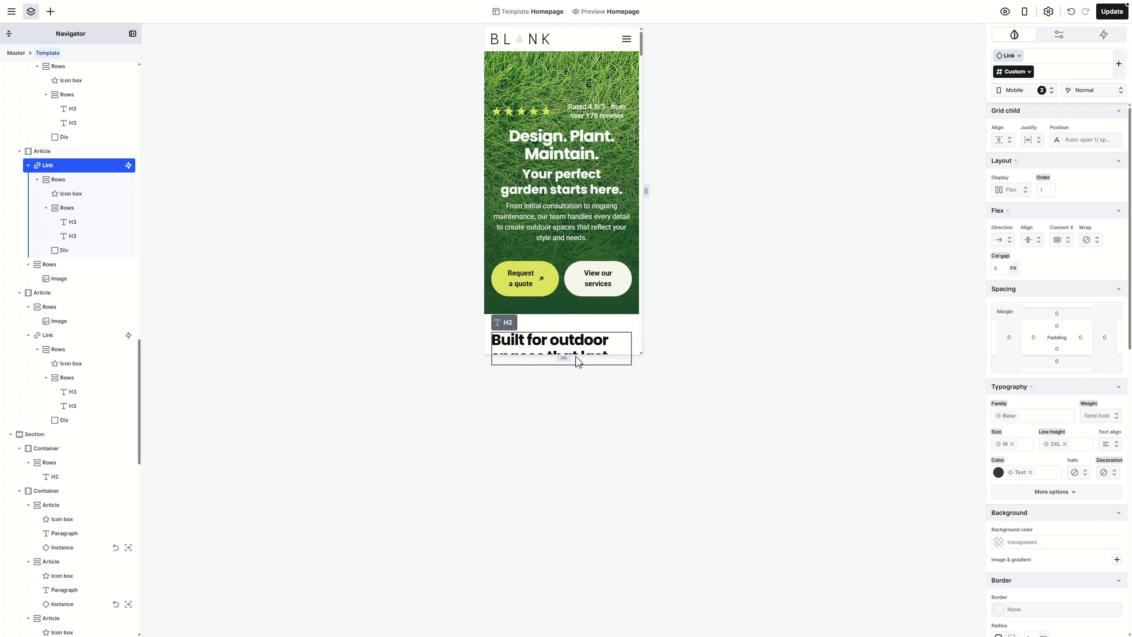
left_click(633, 249)
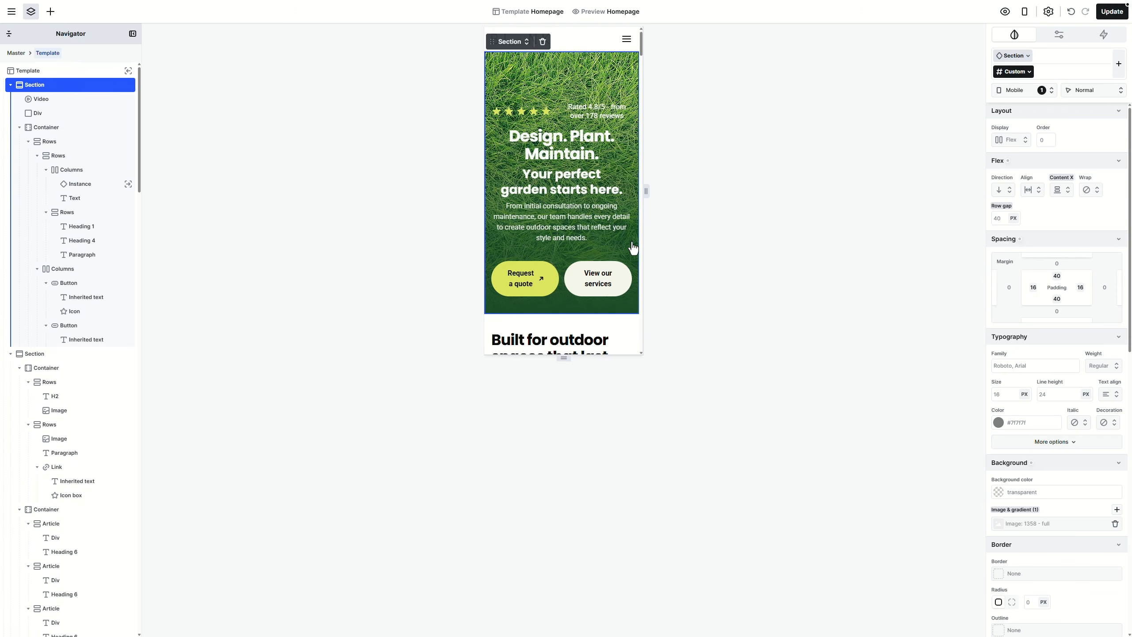
Step: Move the hero overlay gradient's first stop to 50%
left_click(83, 113)
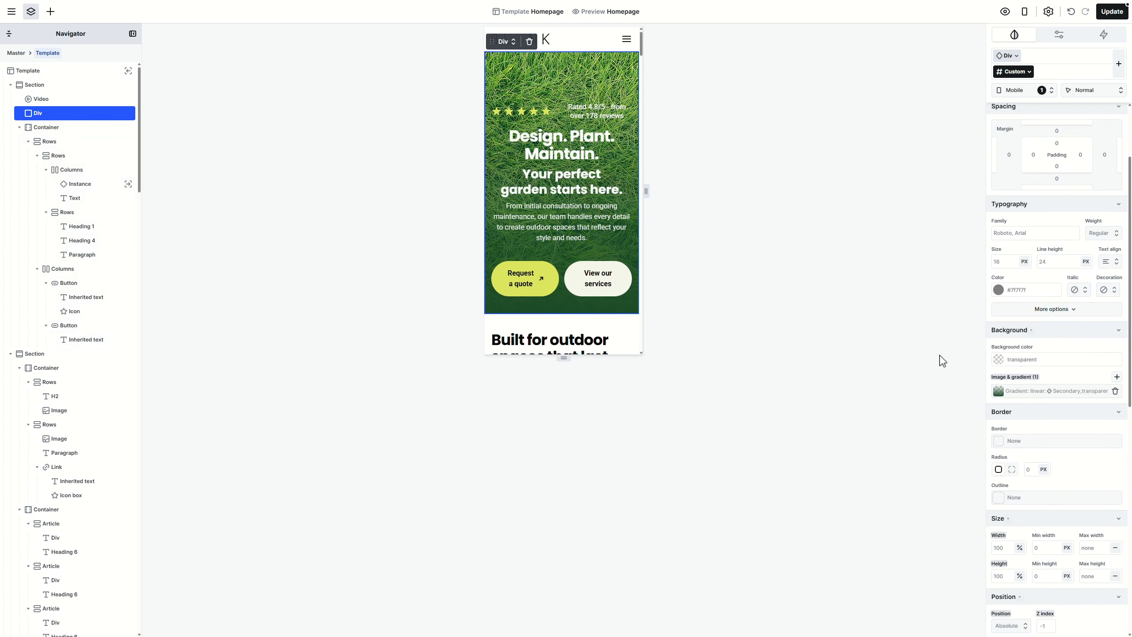
left_click(1005, 391)
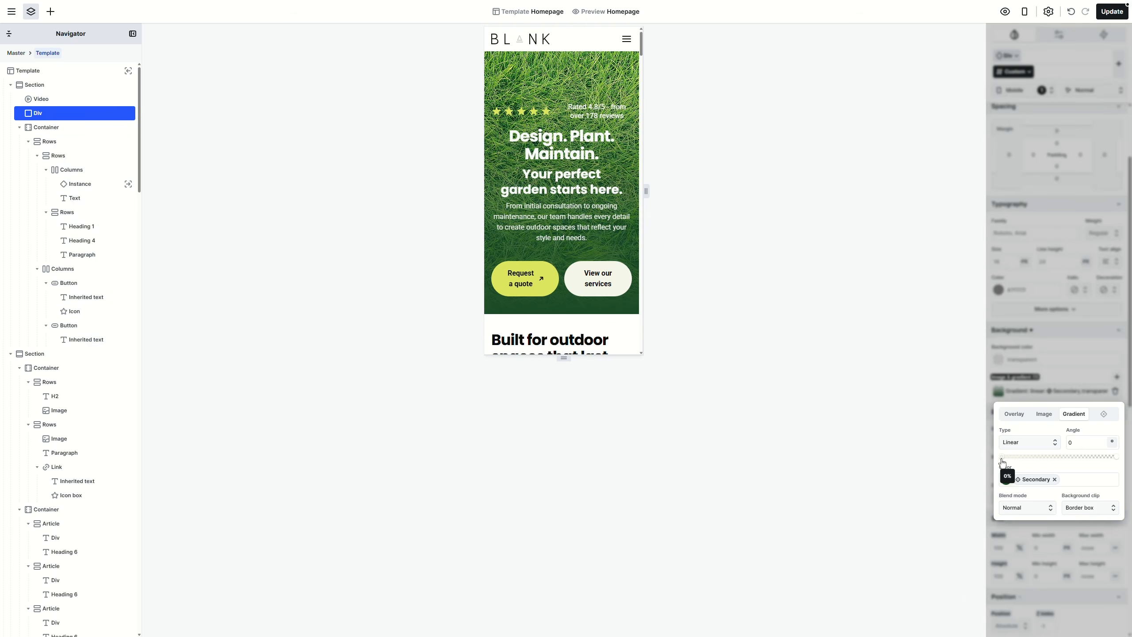
left_click_drag(1003, 462, 1060, 460)
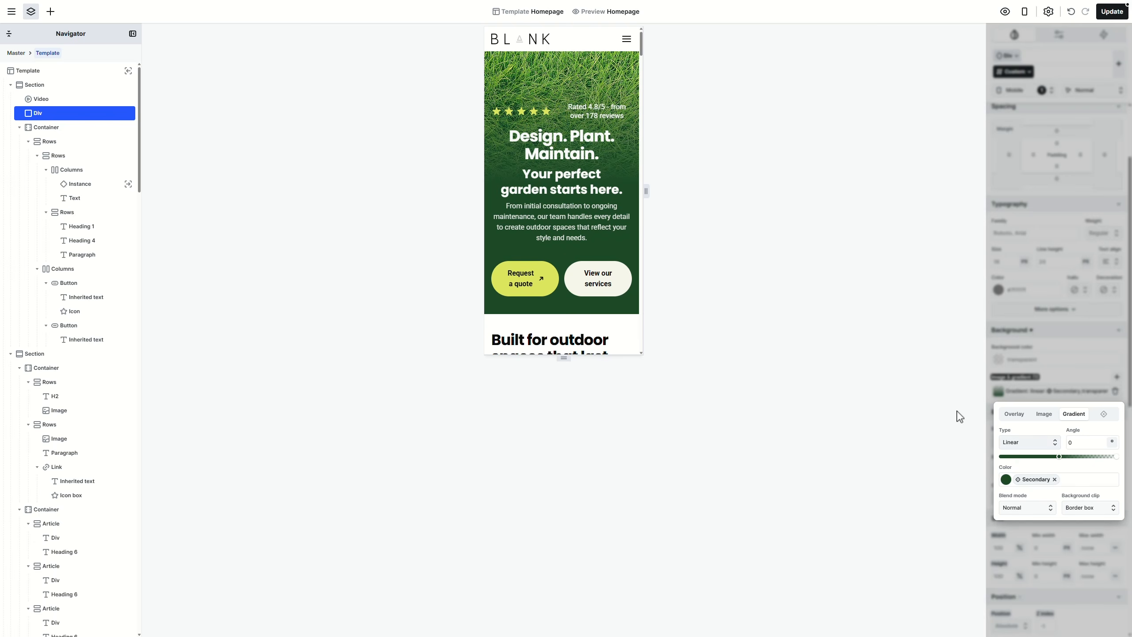
Step: Set the star rating row and the hero buttons row to column direction so they stack vertically
left_click(562, 121)
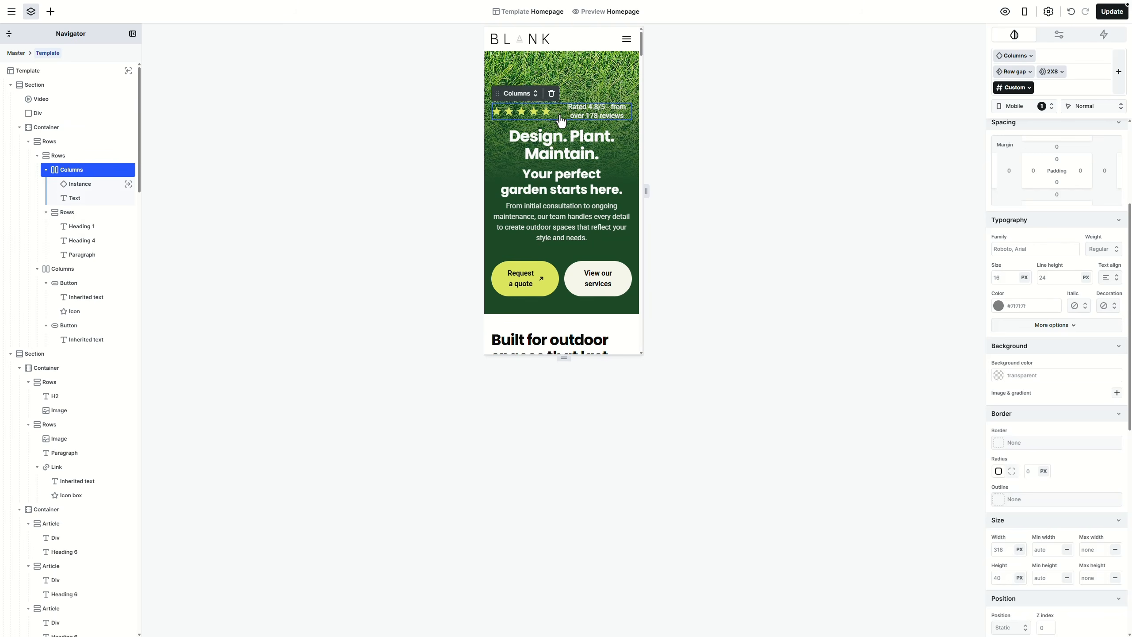
left_click(1008, 260)
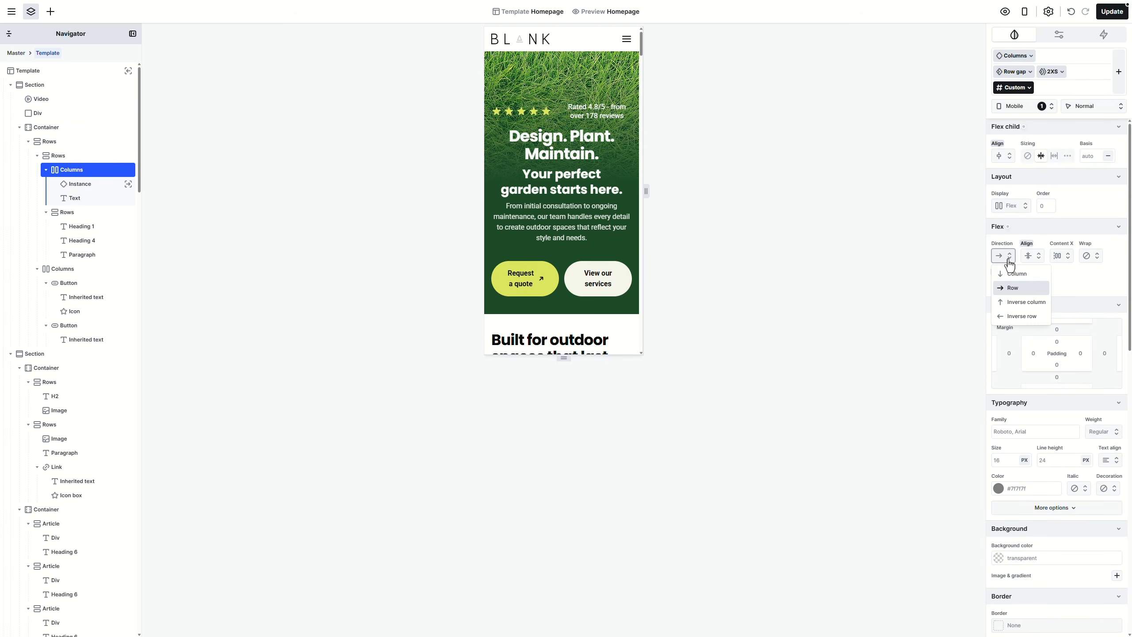
left_click(1015, 273)
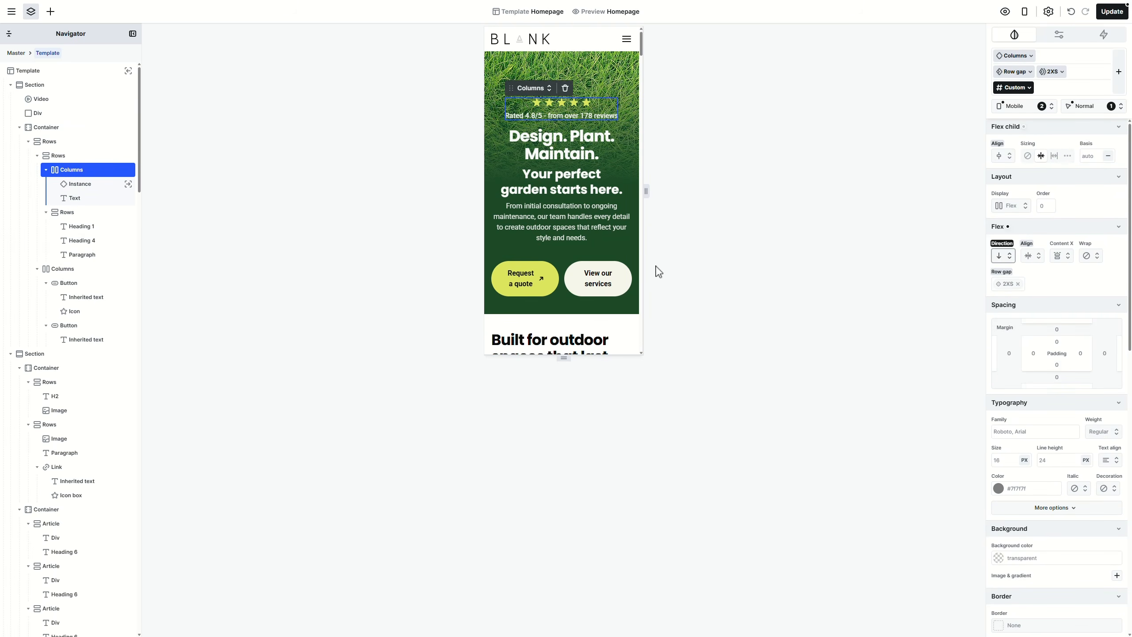
left_click(561, 277)
left_click(1003, 259)
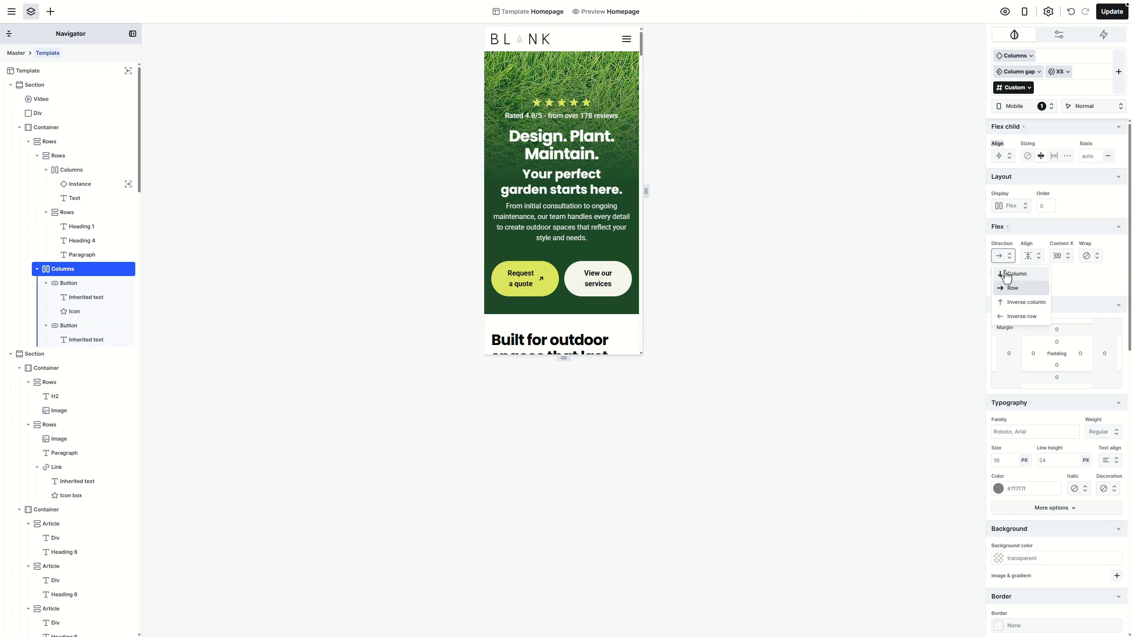
left_click(1007, 275)
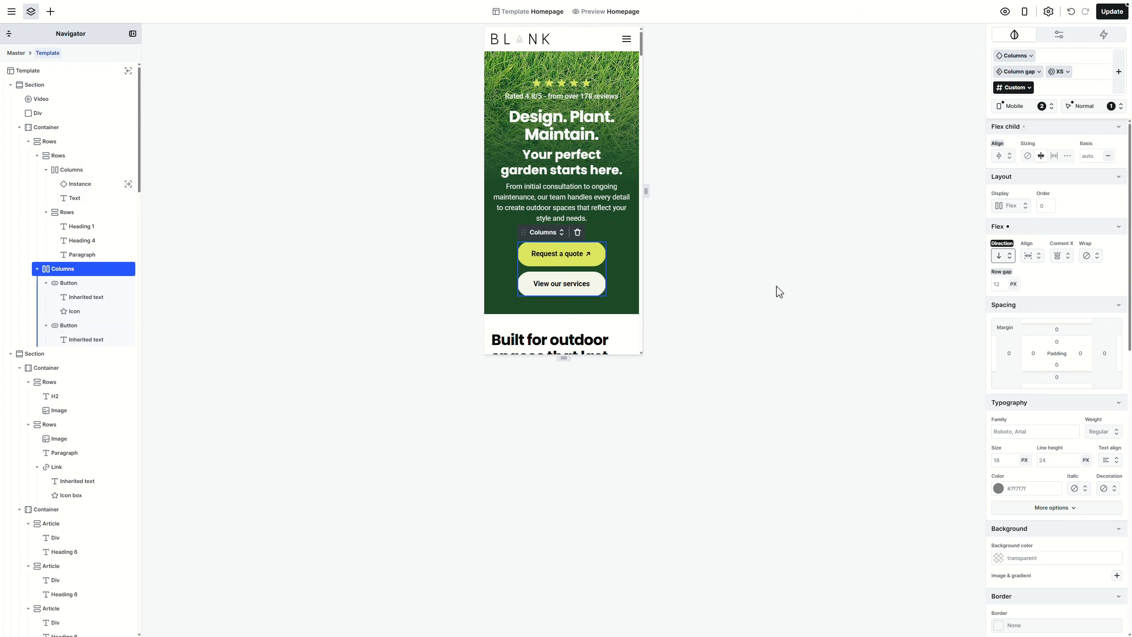
left_click(603, 268)
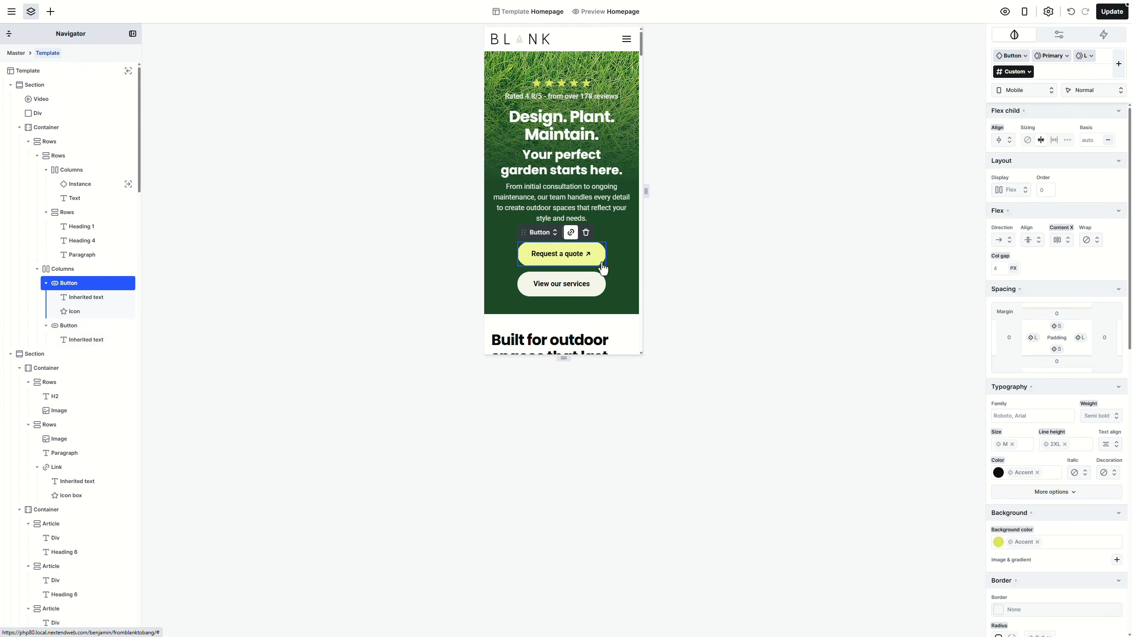
left_click_drag(641, 48, 635, 117)
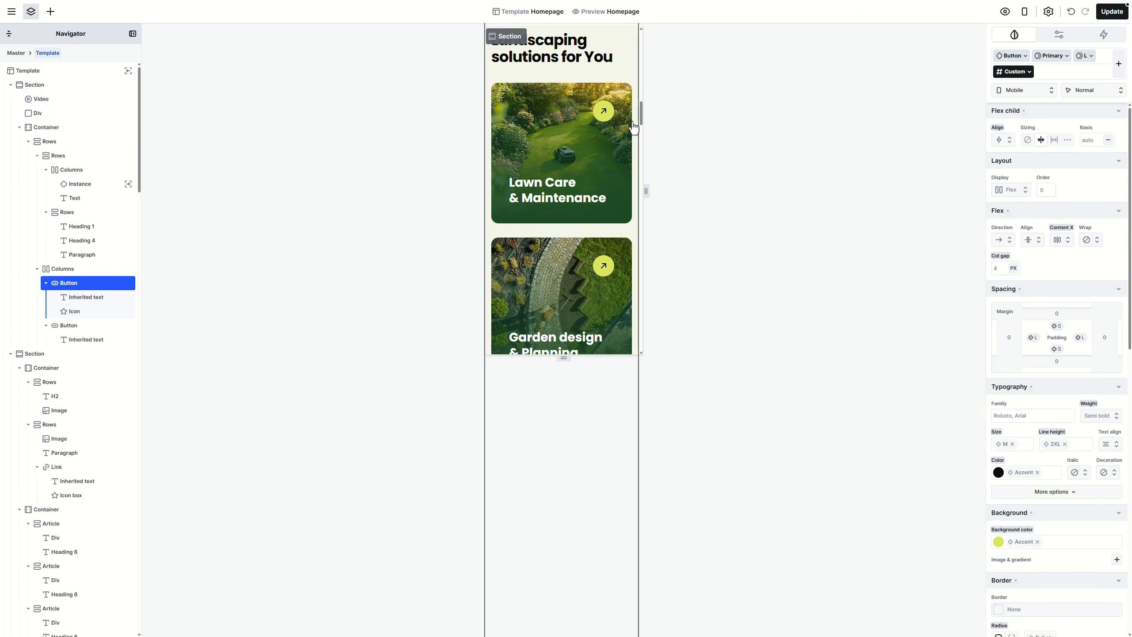
Step: Give the service card component's rows box M (24px) padding on all four sides
left_click(628, 136)
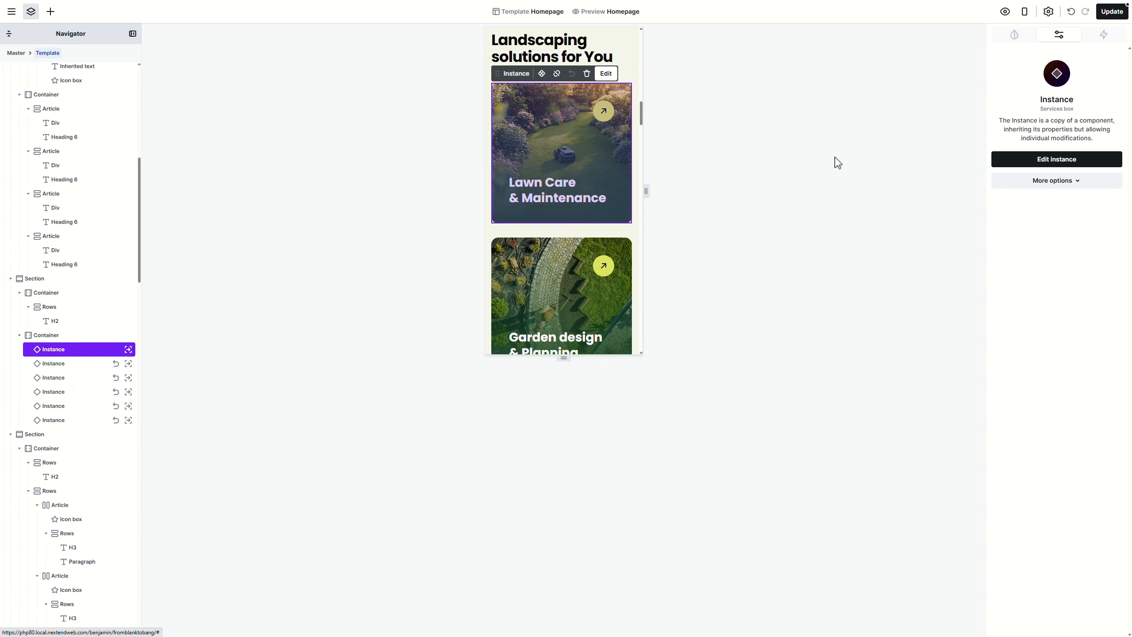
left_click(1066, 181)
left_click(1060, 199)
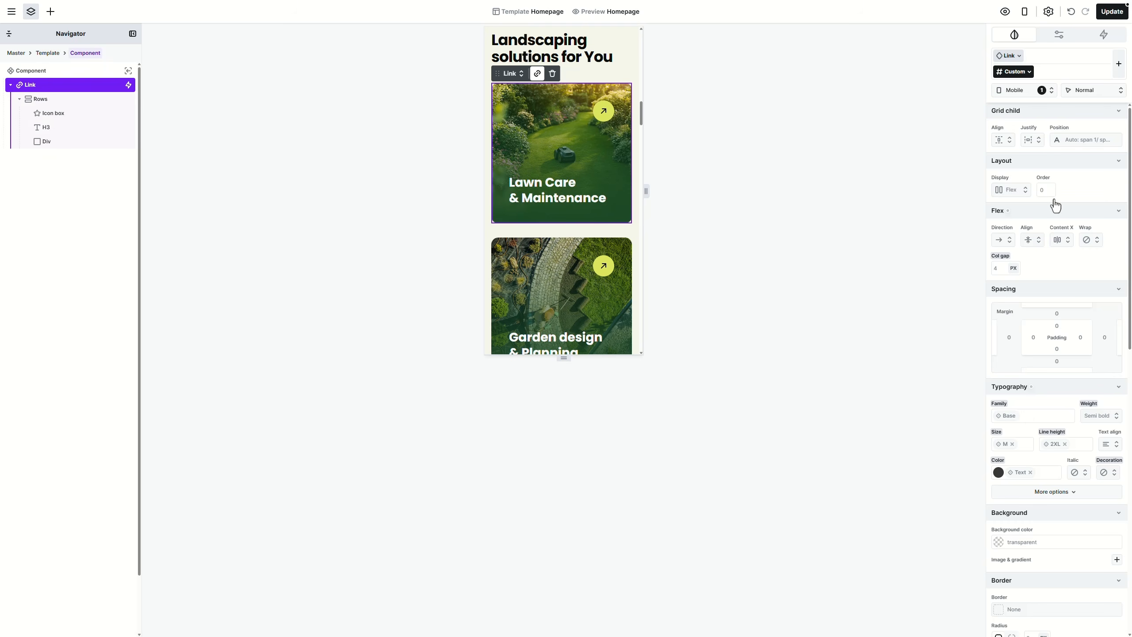
left_click(101, 102)
left_click(1035, 338)
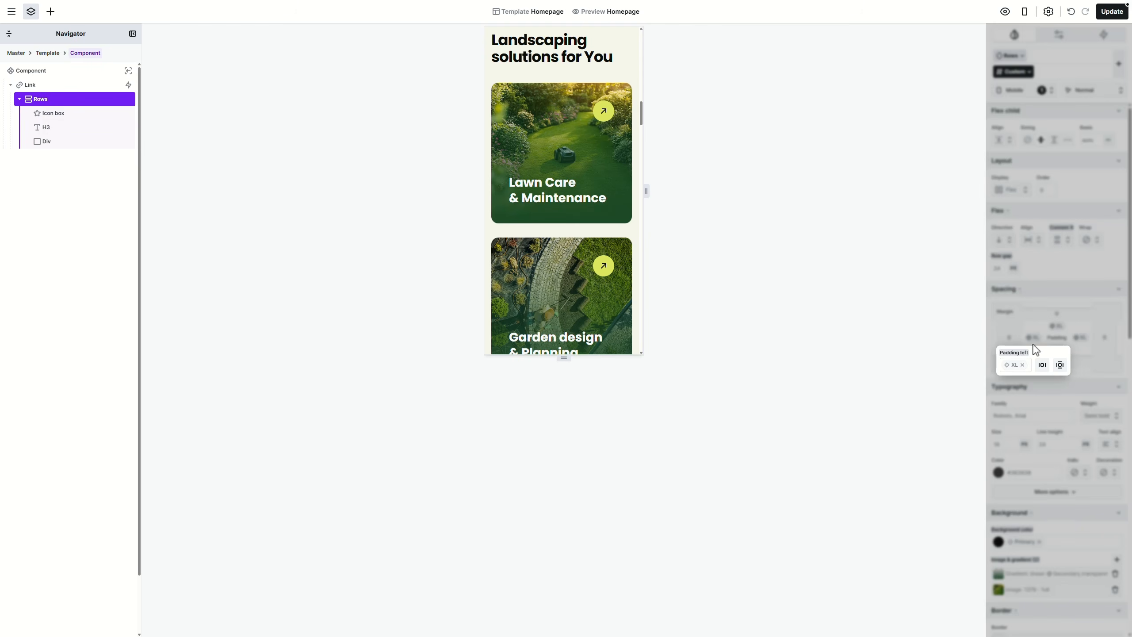
left_click(1015, 371)
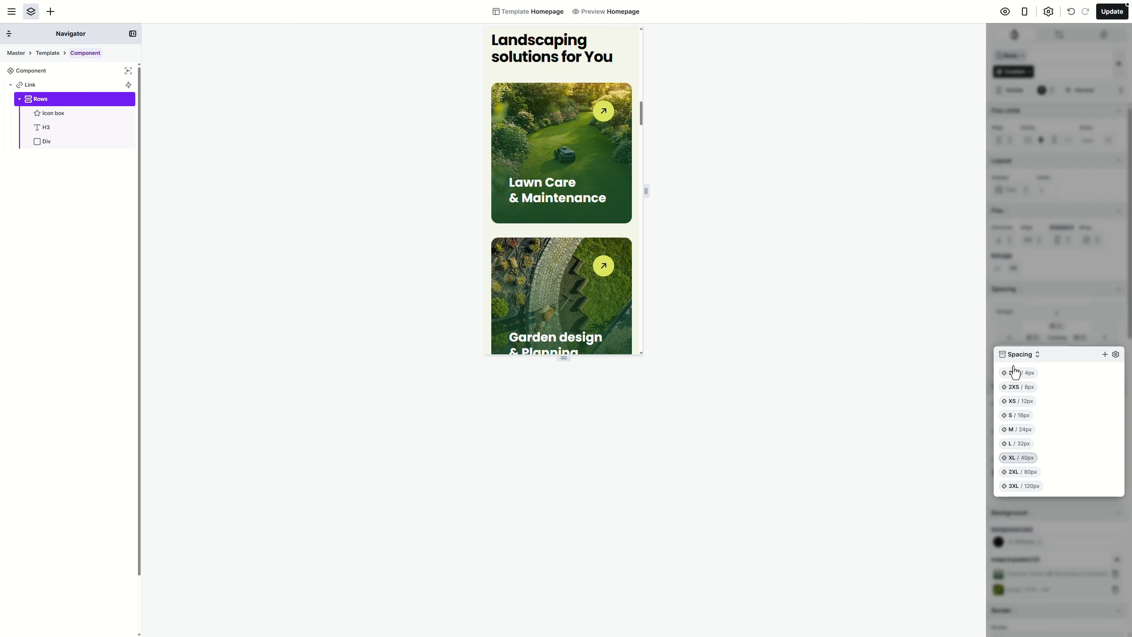
left_click(1024, 429)
left_click(1060, 365)
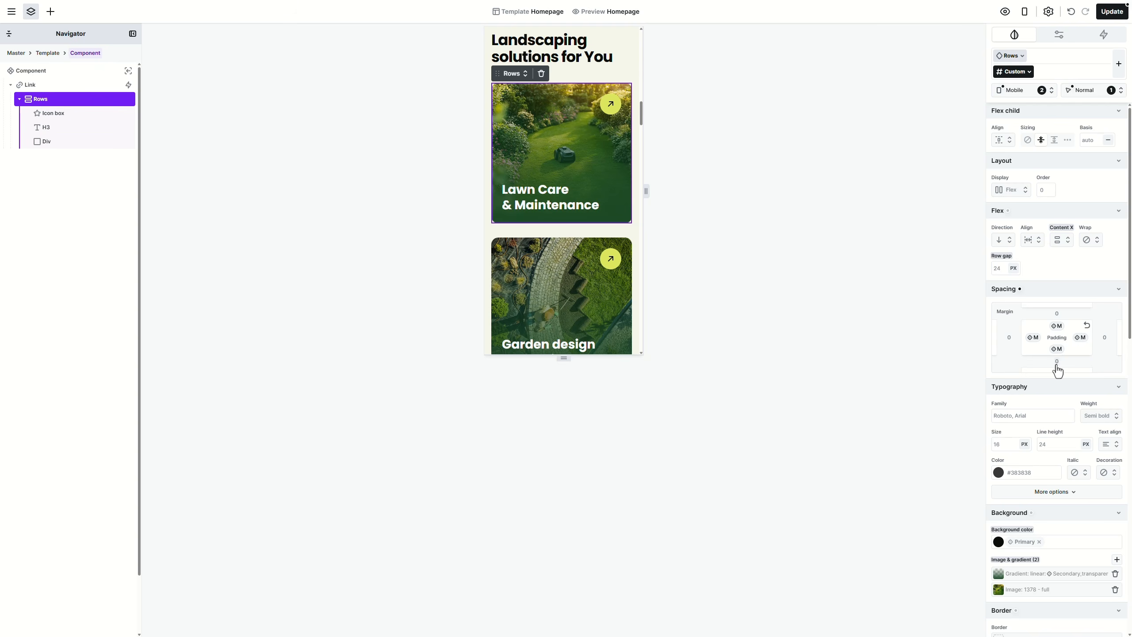
Step: Give the Outdoor living space card's content M padding and an auto aspect ratio
left_click(621, 230)
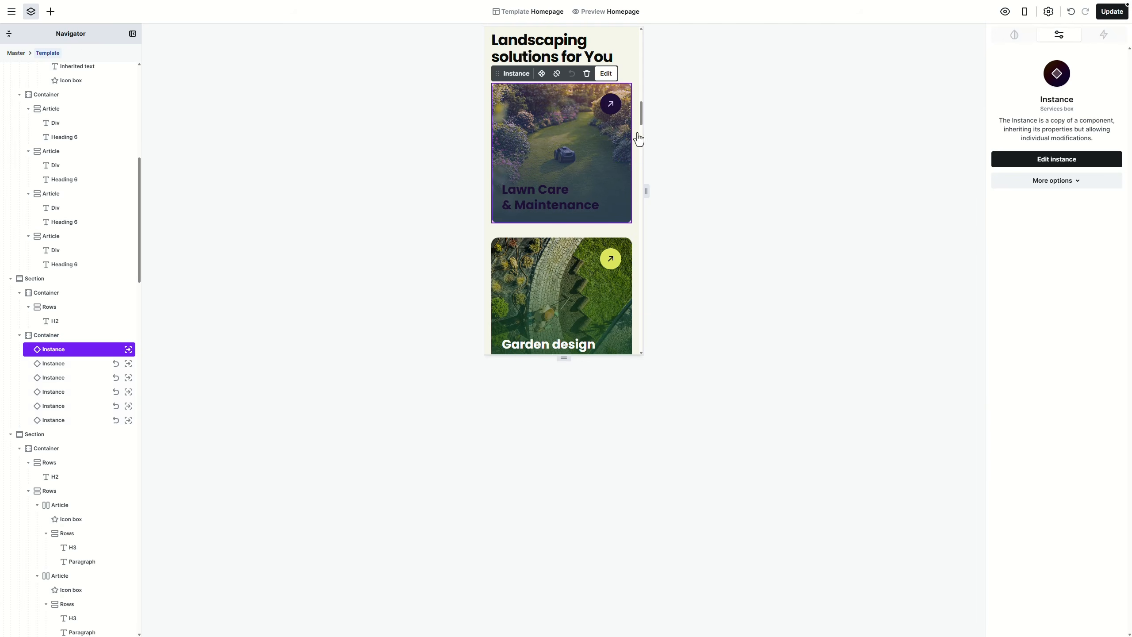
left_click_drag(642, 113, 649, 224)
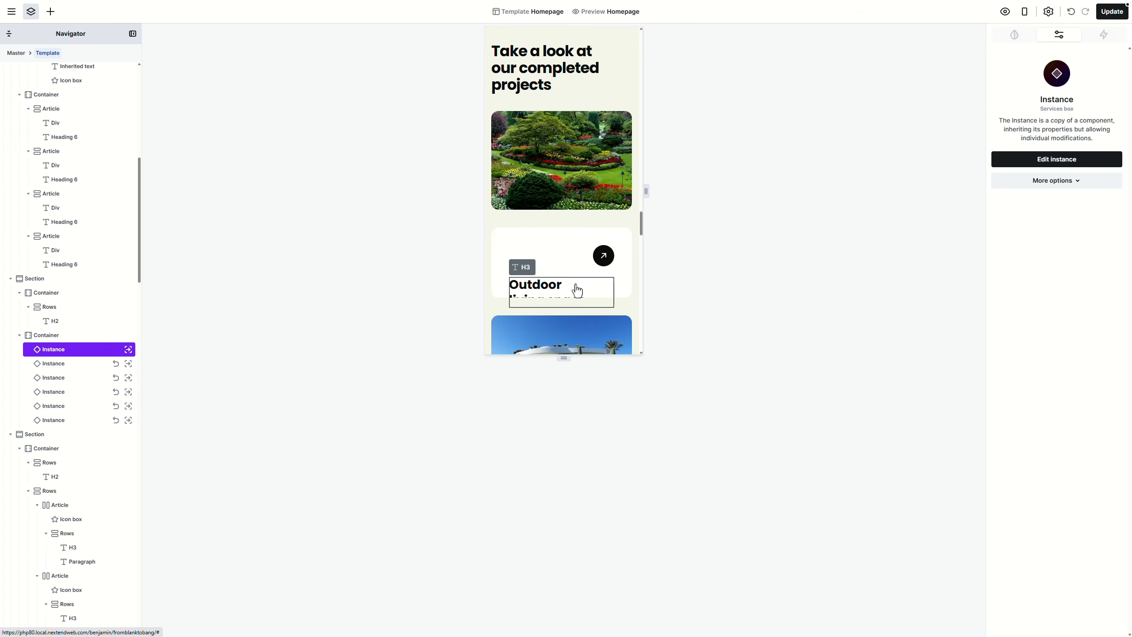
left_click(621, 251)
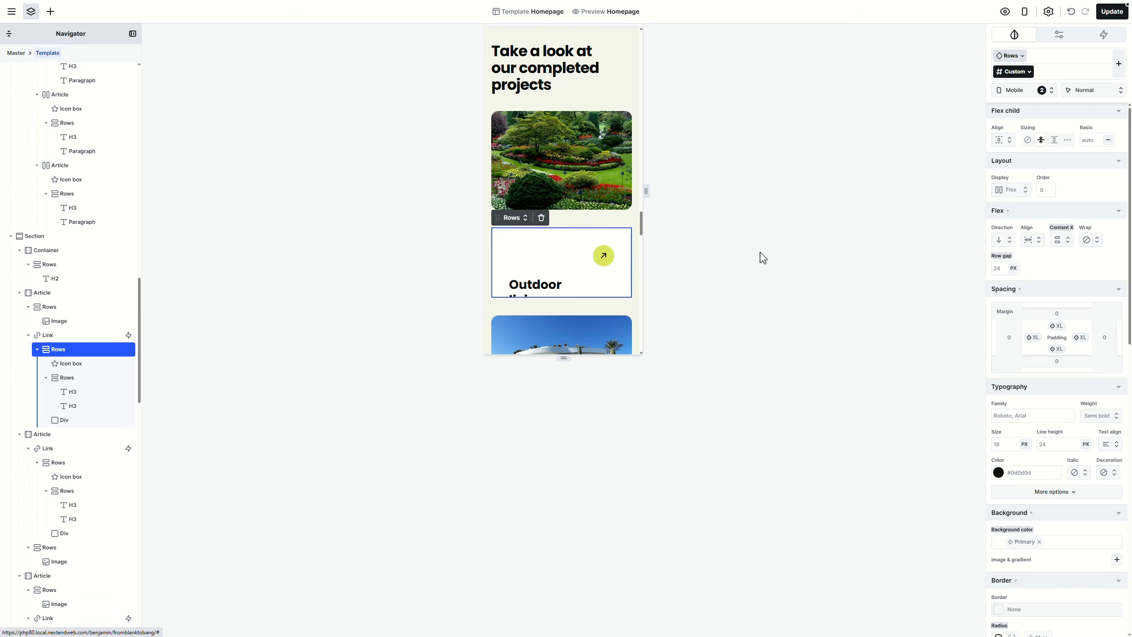
left_click(1033, 337)
left_click(1016, 362)
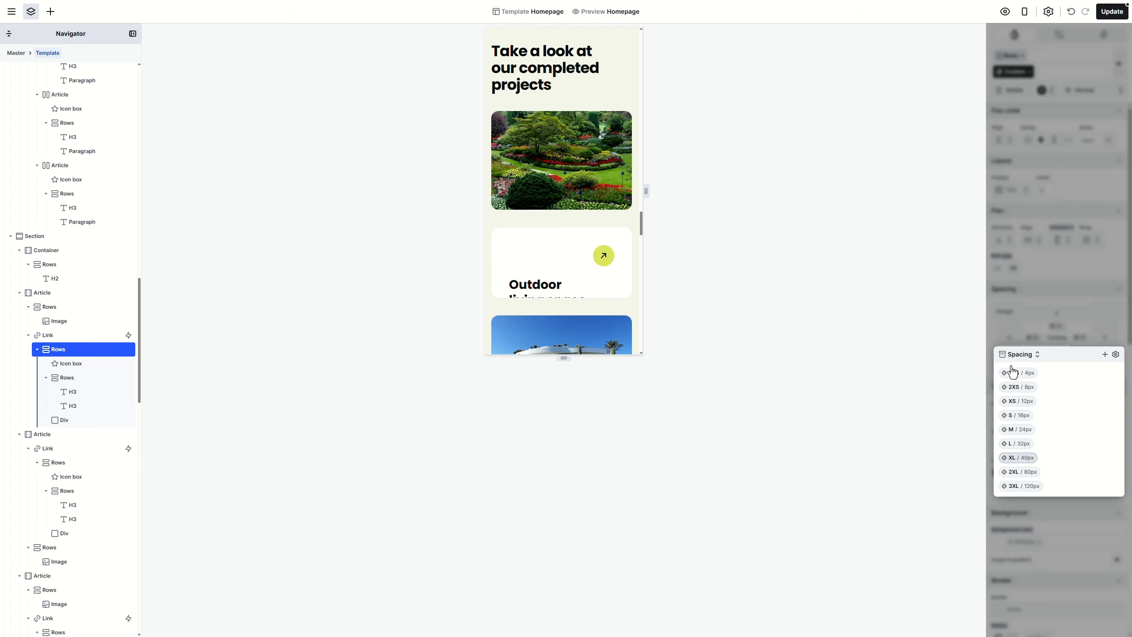
left_click(1015, 429)
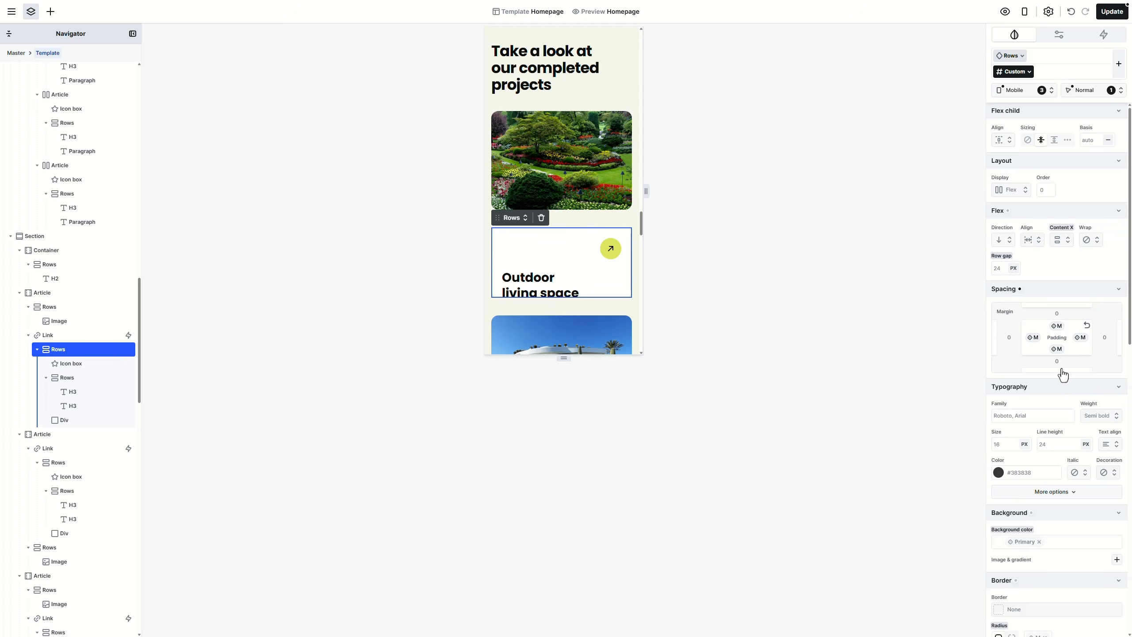
scroll(1063, 375, "down", 15)
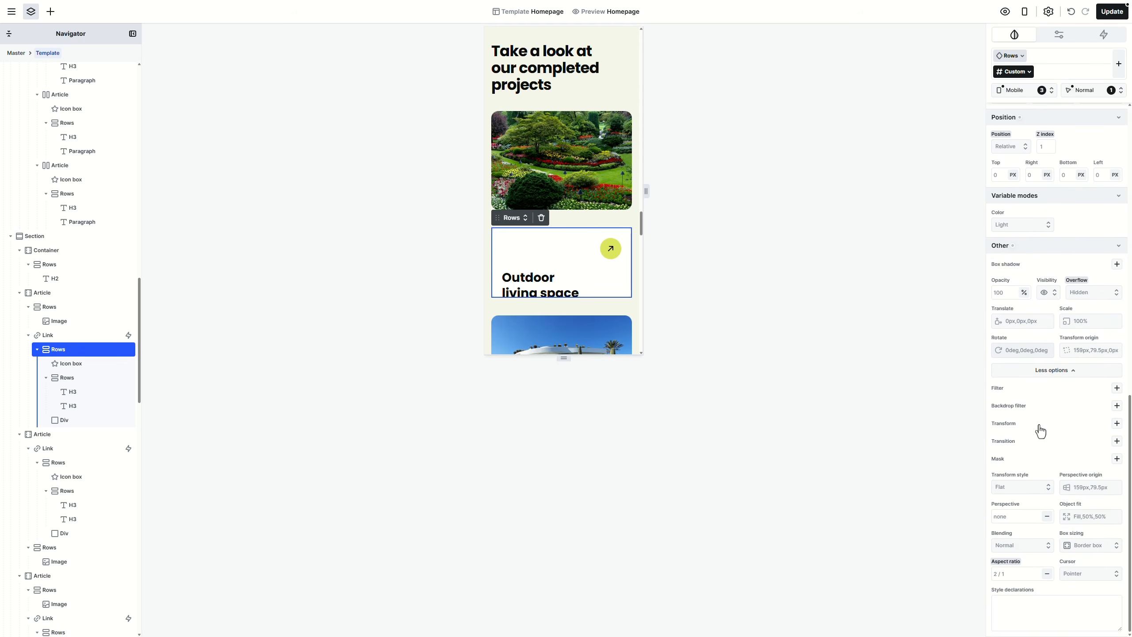
left_click(1021, 574)
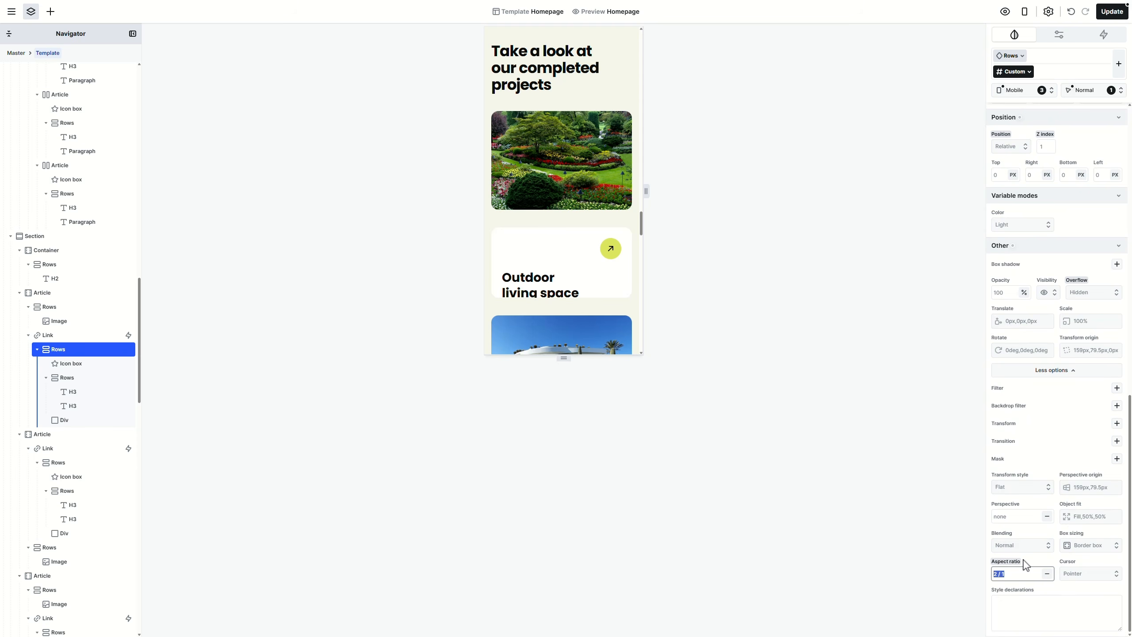
type("auto")
key("Return")
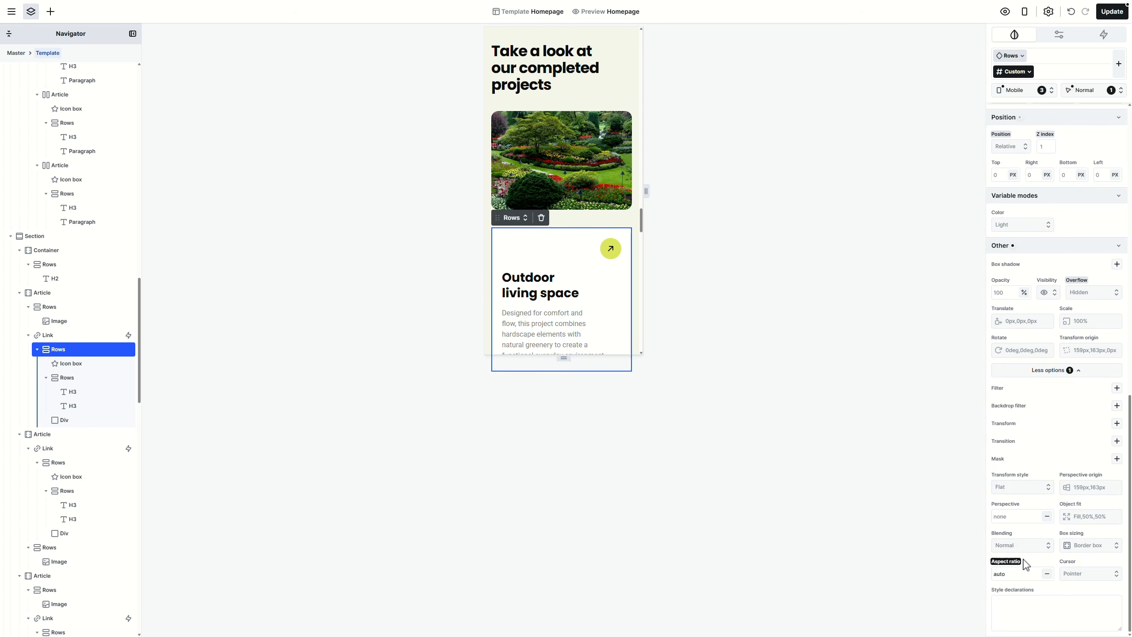
Step: Apply M padding on all sides to the Private garden card and set the Pathway card's aspect ratio to auto
scroll(599, 265, "down", 6)
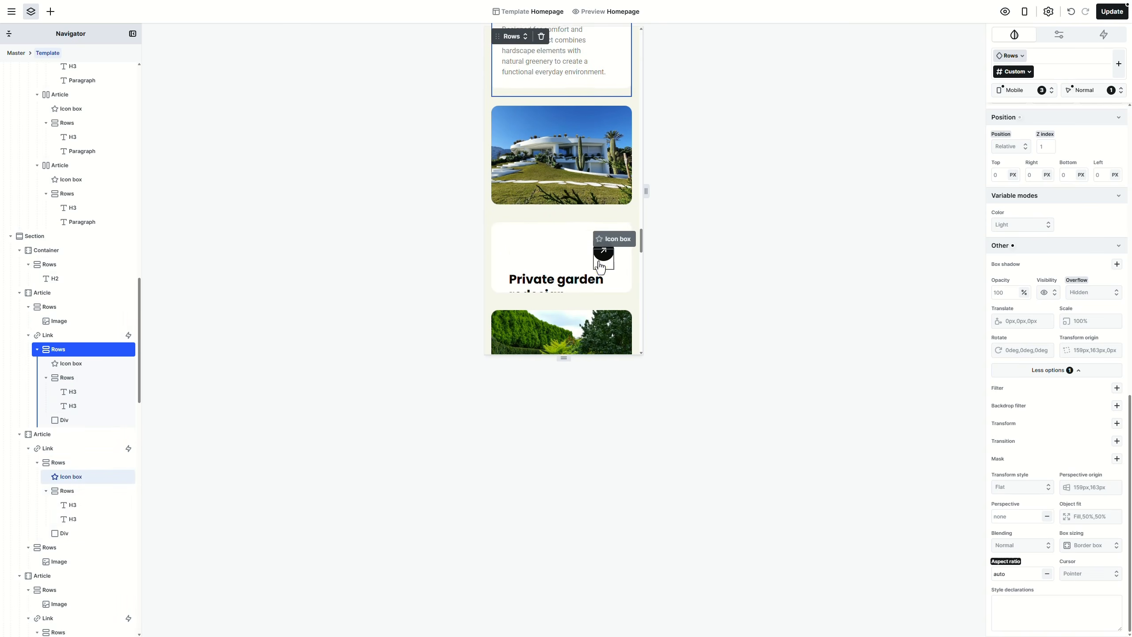
left_click(600, 267)
scroll(1039, 506, "up", 5)
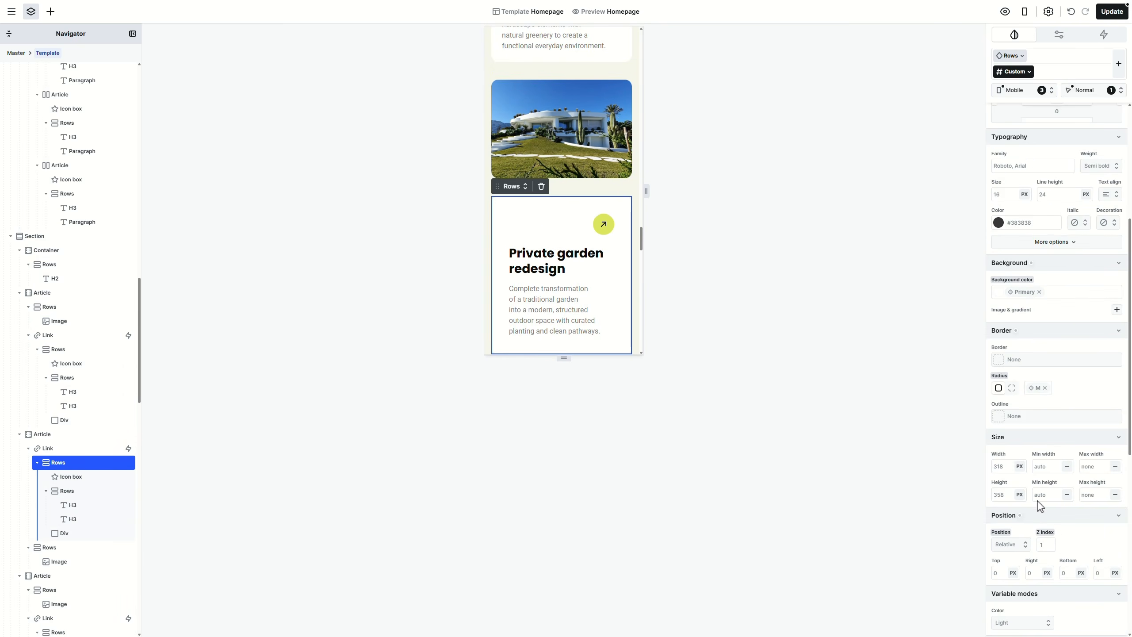
scroll(1039, 506, "up", 5)
left_click(1032, 309, "shift")
left_click(1021, 400)
scroll(627, 268, "down", 7)
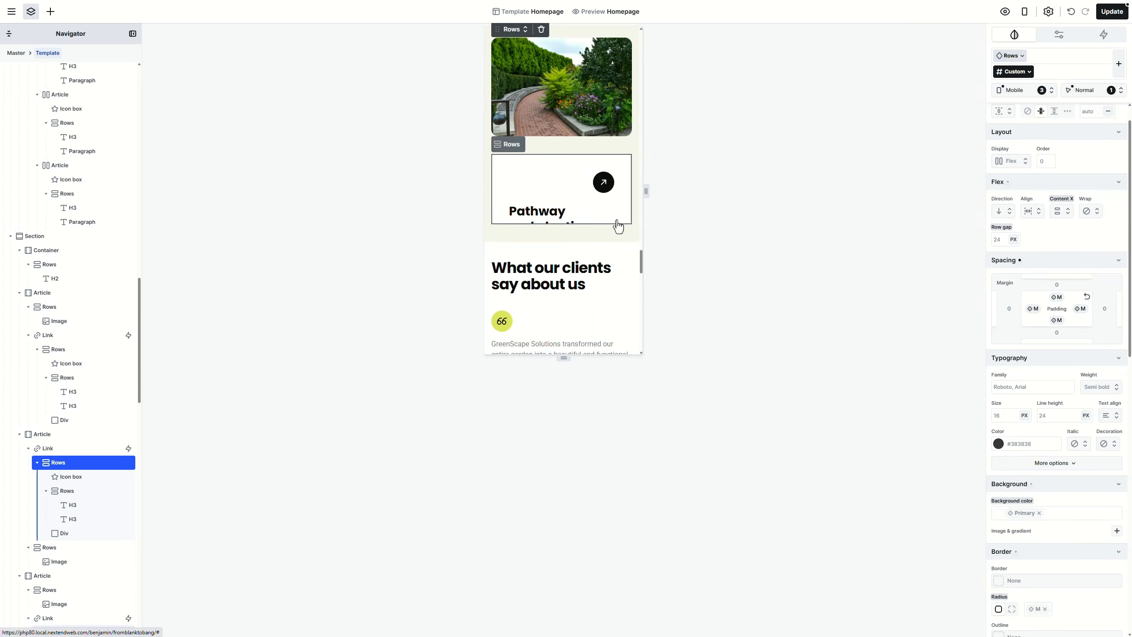
scroll(1062, 362, "down", 10)
left_click(1010, 563)
type("a")
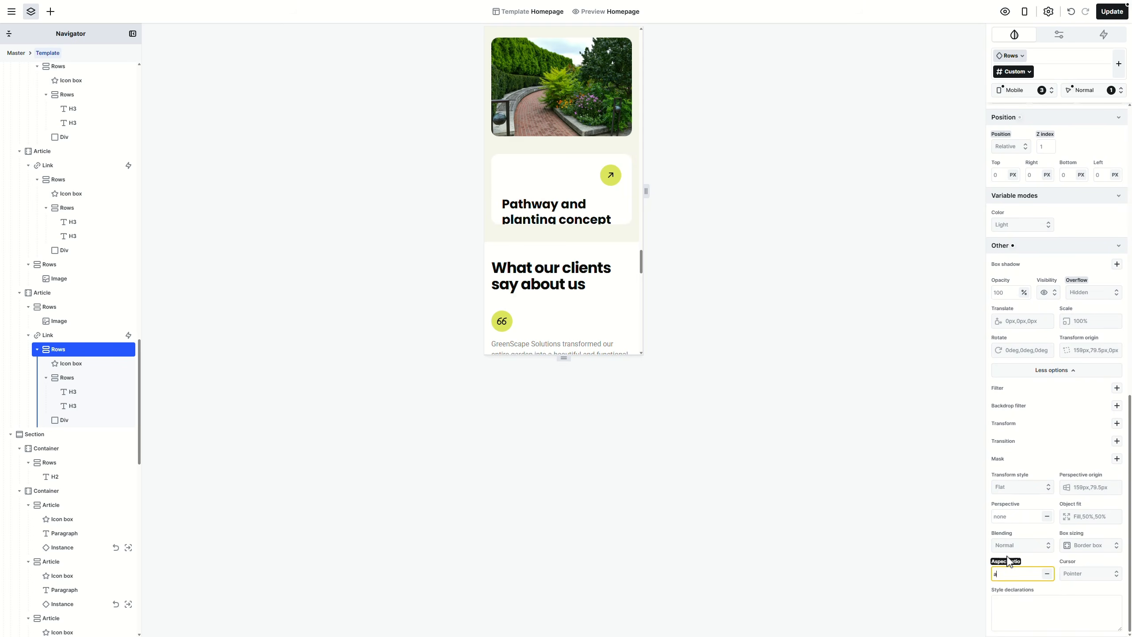
type("uto")
key("Return")
scroll(578, 261, "down", 5)
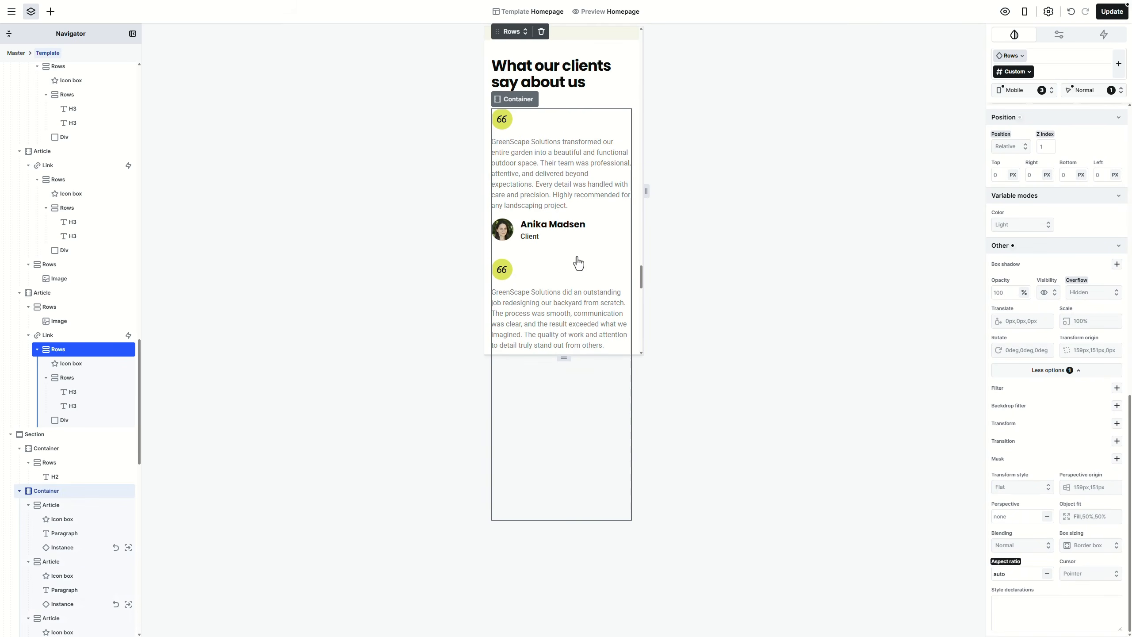
scroll(579, 263, "down", 10)
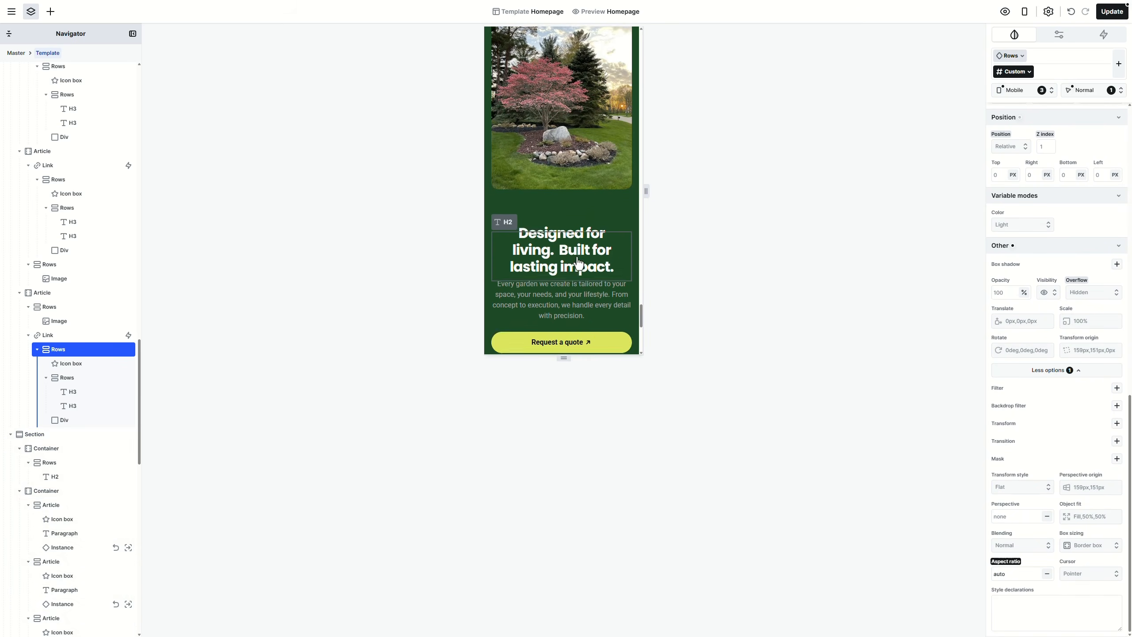
scroll(578, 263, "down", 8)
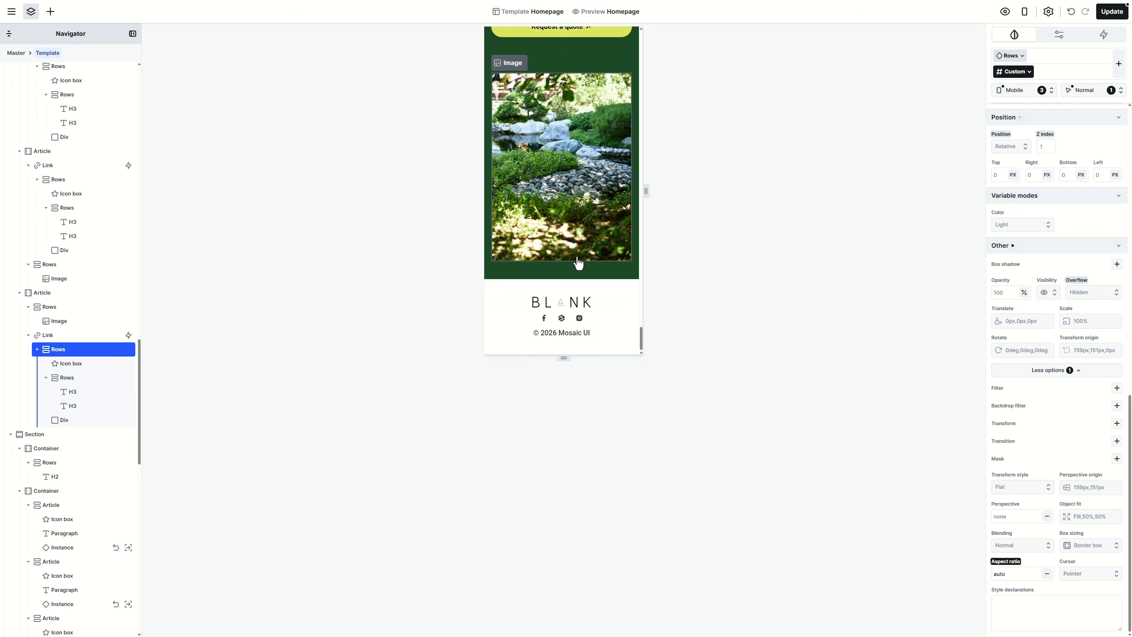
Step: Save the template with Update, return to the Base breakpoint, and select the master header
left_click(1112, 13)
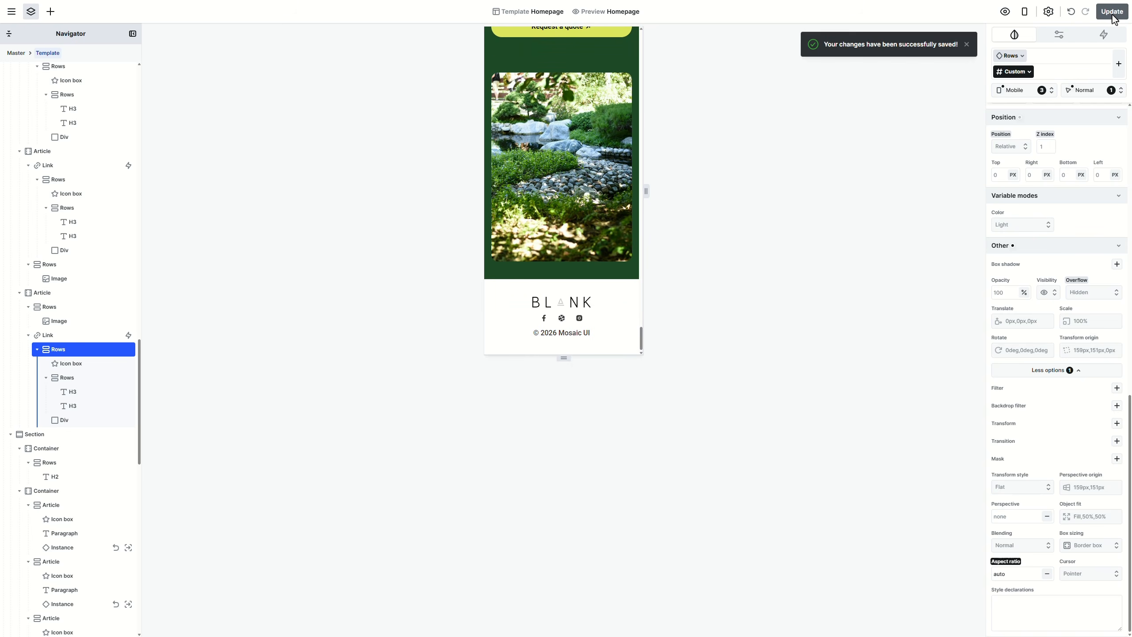
left_click(1025, 14)
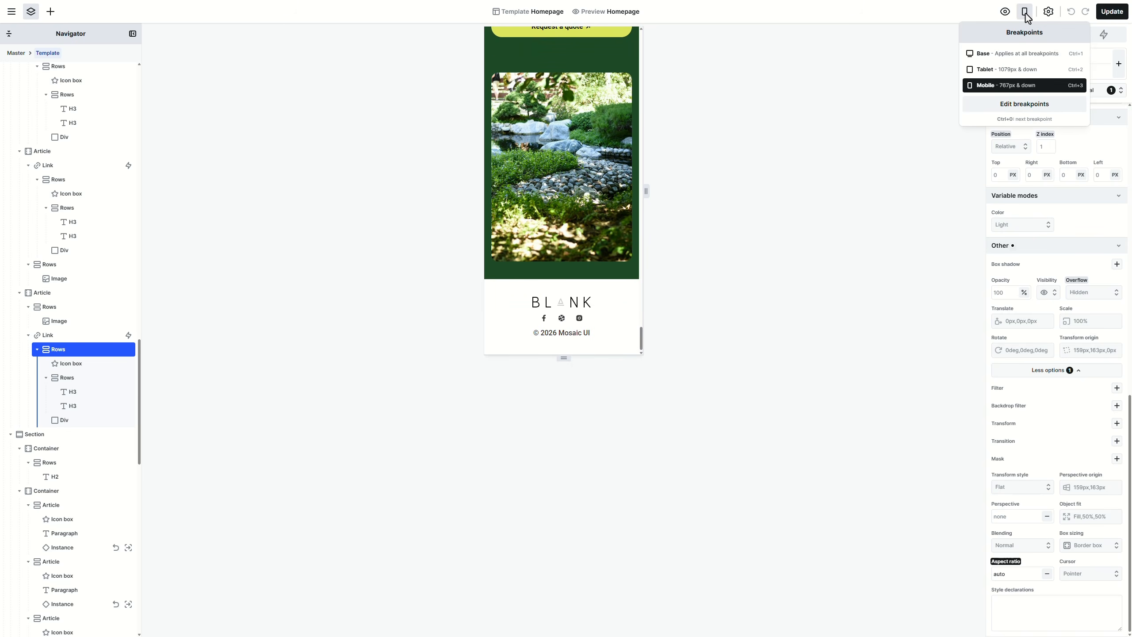
left_click(1013, 56)
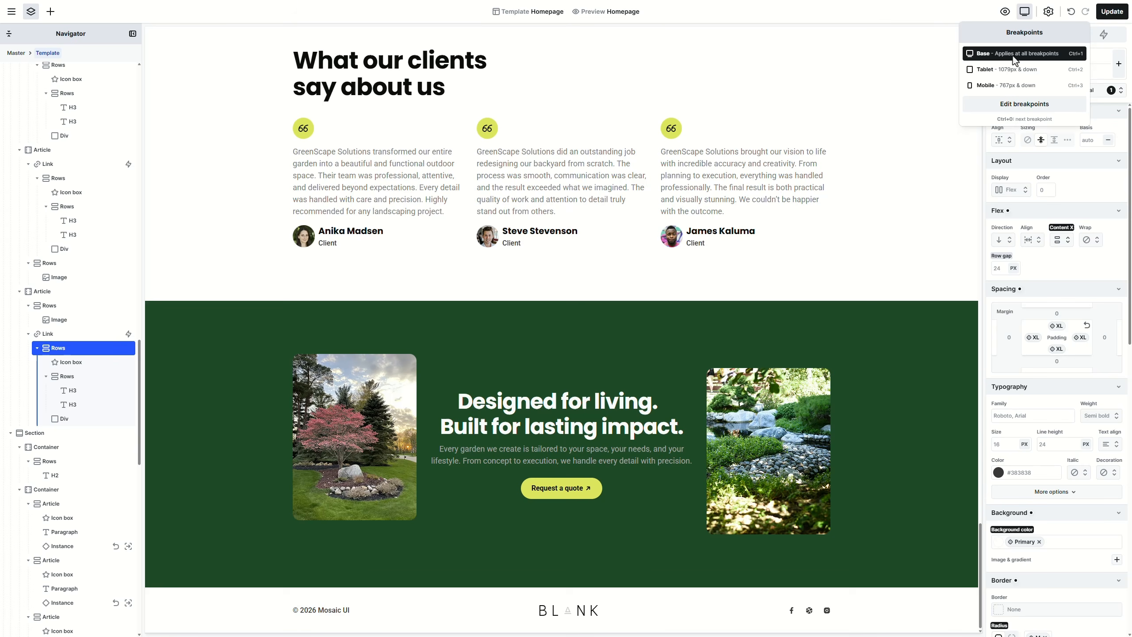
left_click_drag(980, 547, 986, 50)
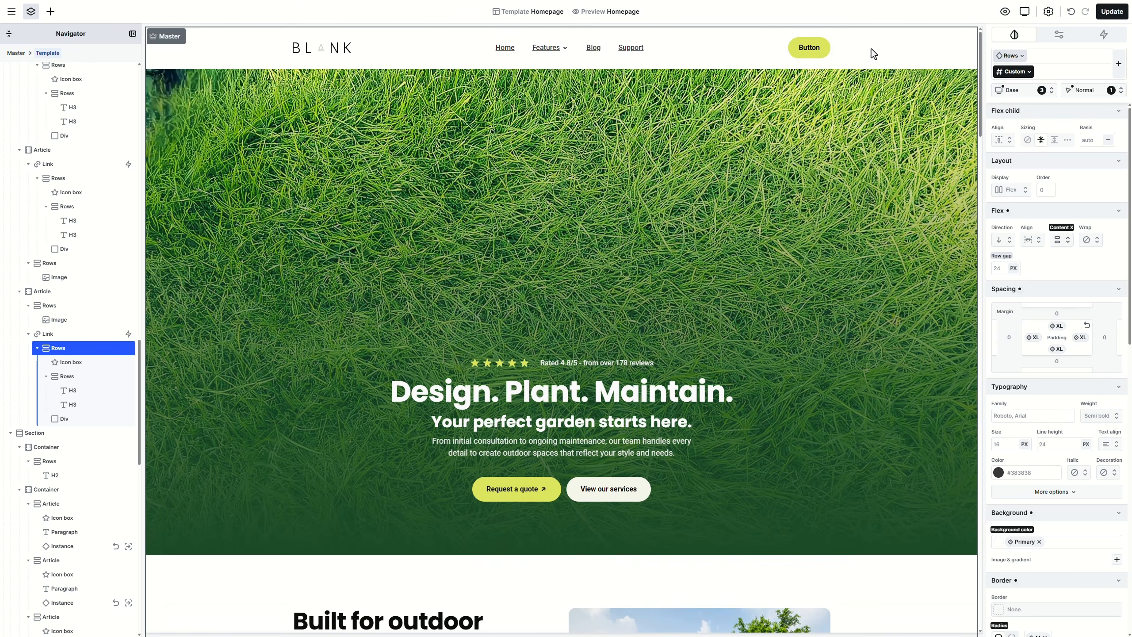
left_click(873, 50)
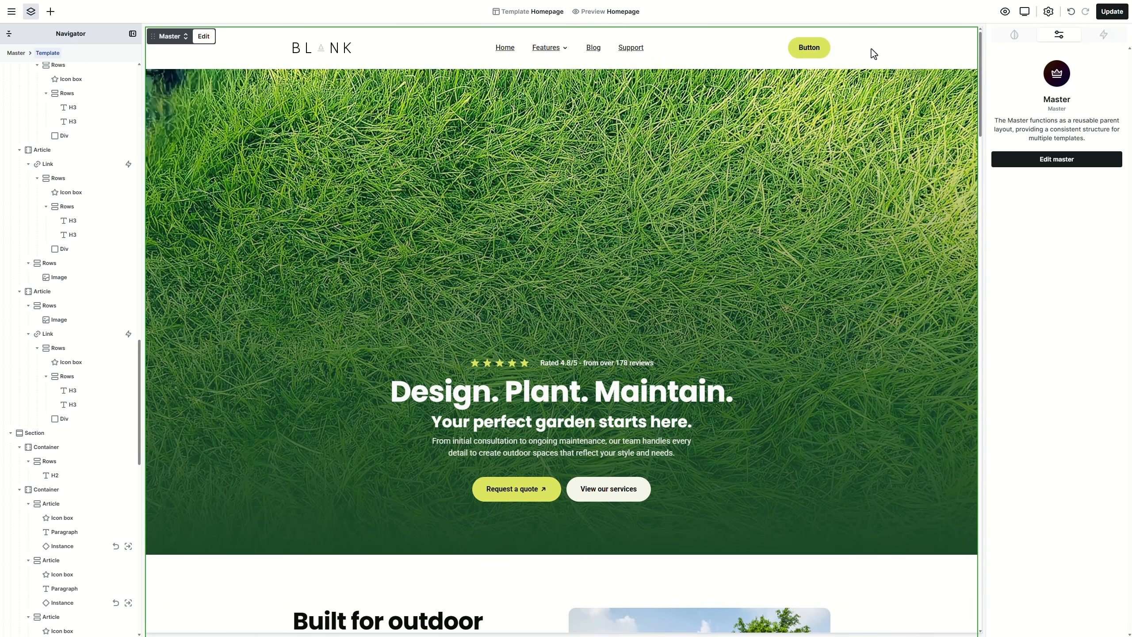
Step: Enter the master layout, drill into the Navbar and open its logo Instance as a component
left_click(1039, 165)
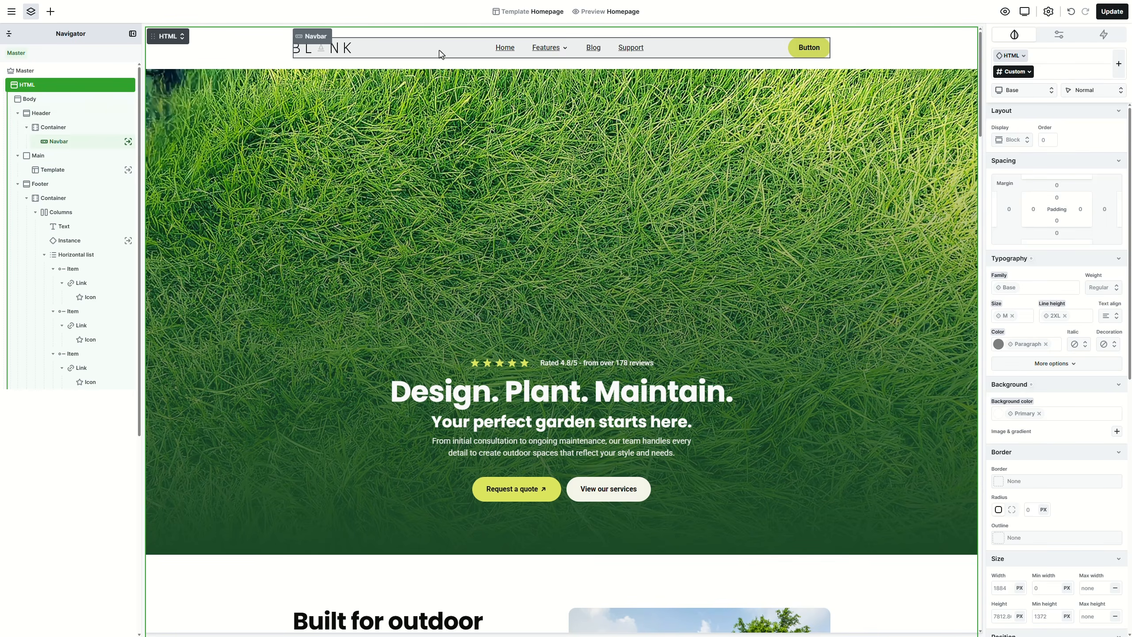
left_click(439, 50)
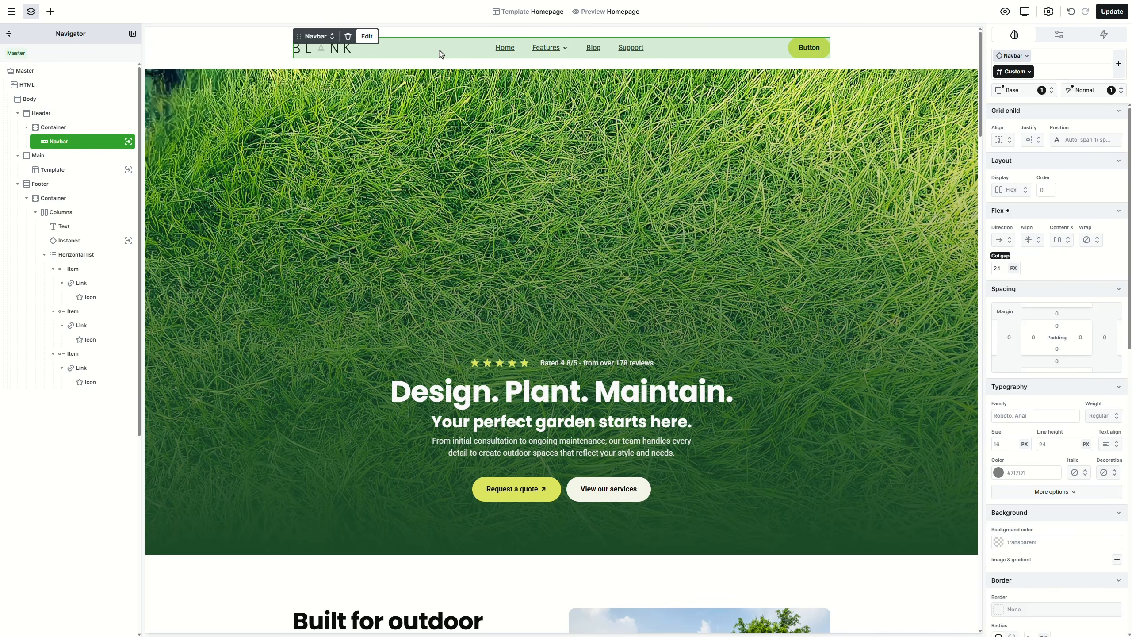
double_click(439, 49)
left_click(337, 53)
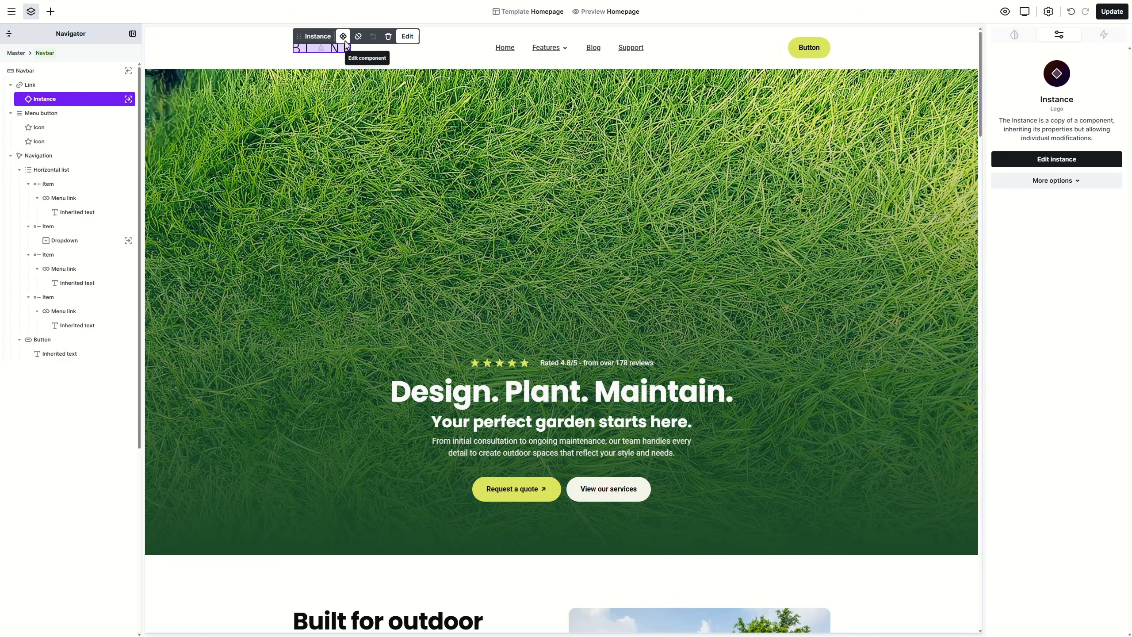
left_click(345, 40)
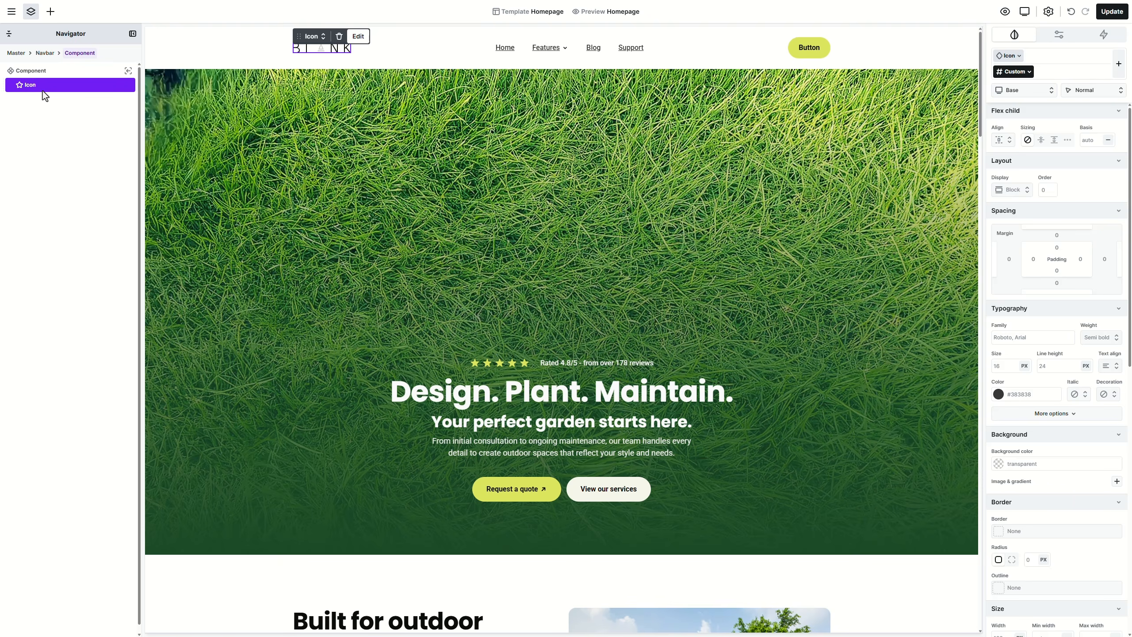
Step: Insert an Image set to Logo.png in the logo component and delete the old BLANK icon
left_click(52, 12)
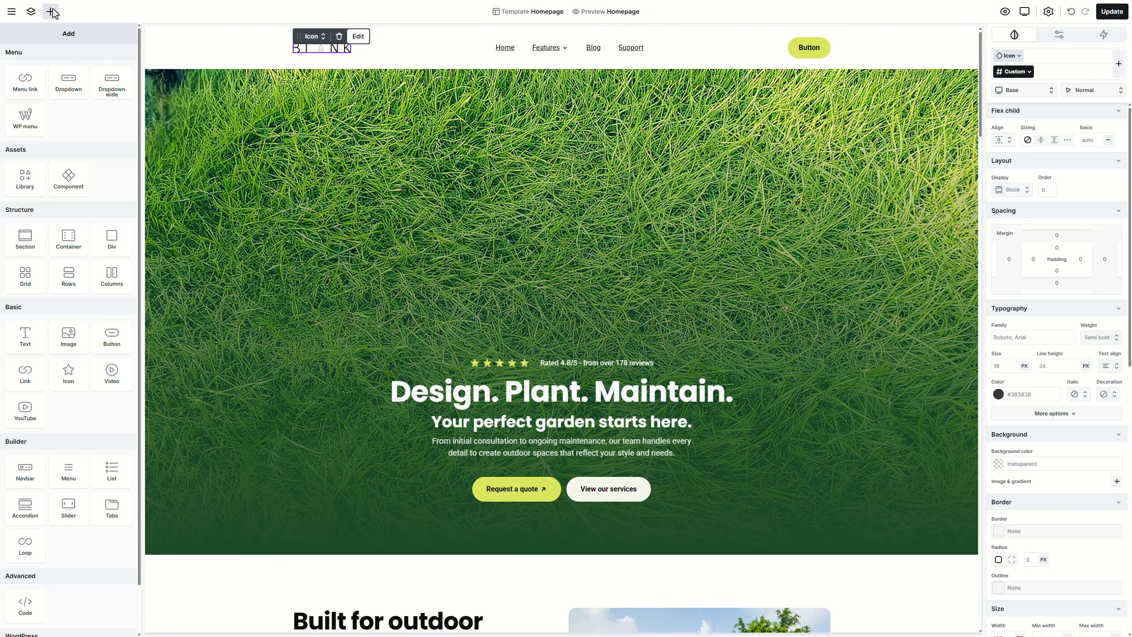
left_click(75, 347)
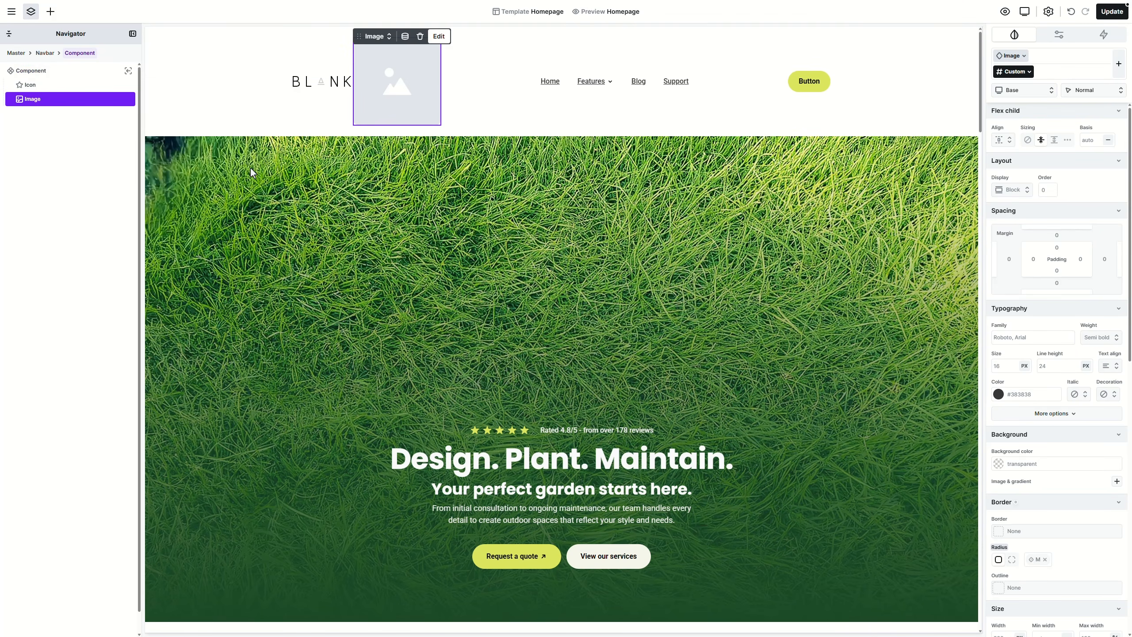
double_click(375, 113)
left_click(158, 134)
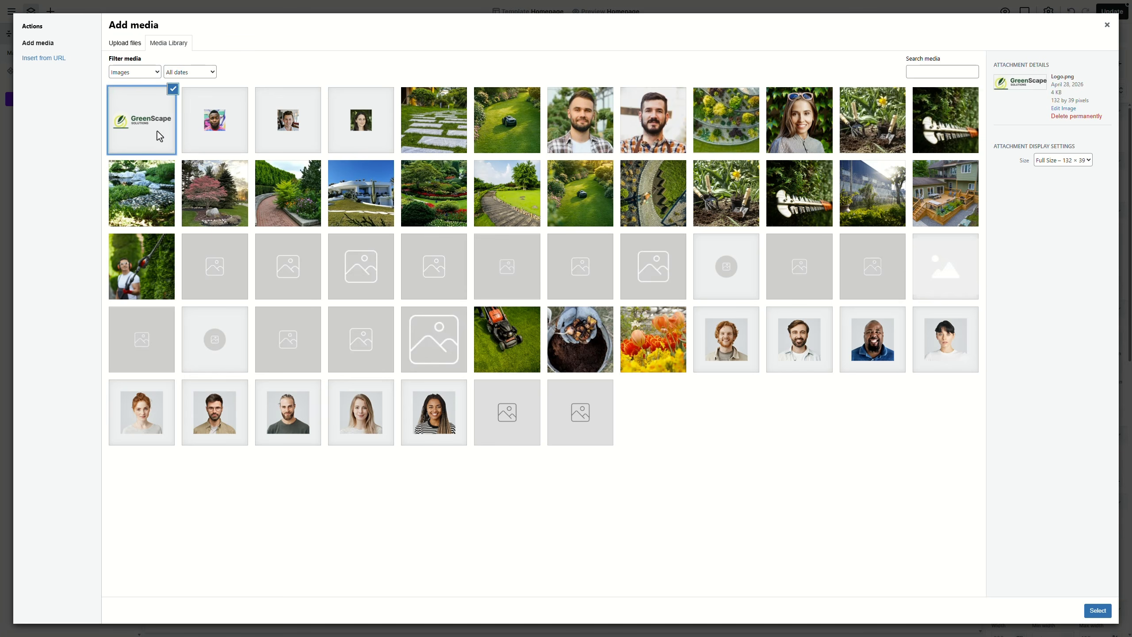
left_click(1097, 610)
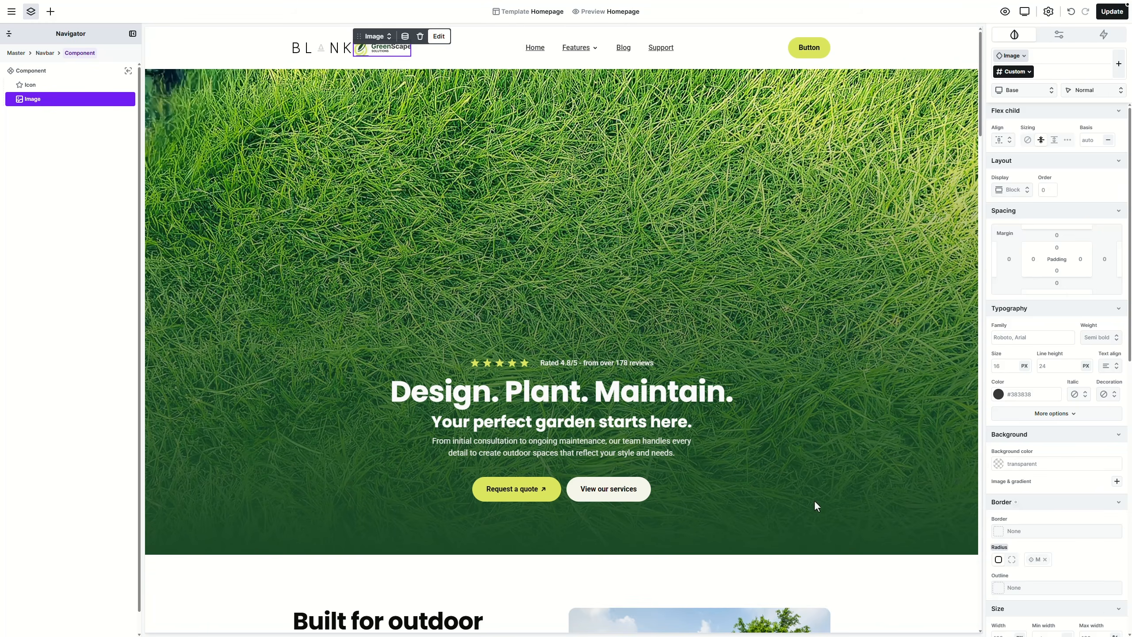
left_click(73, 86)
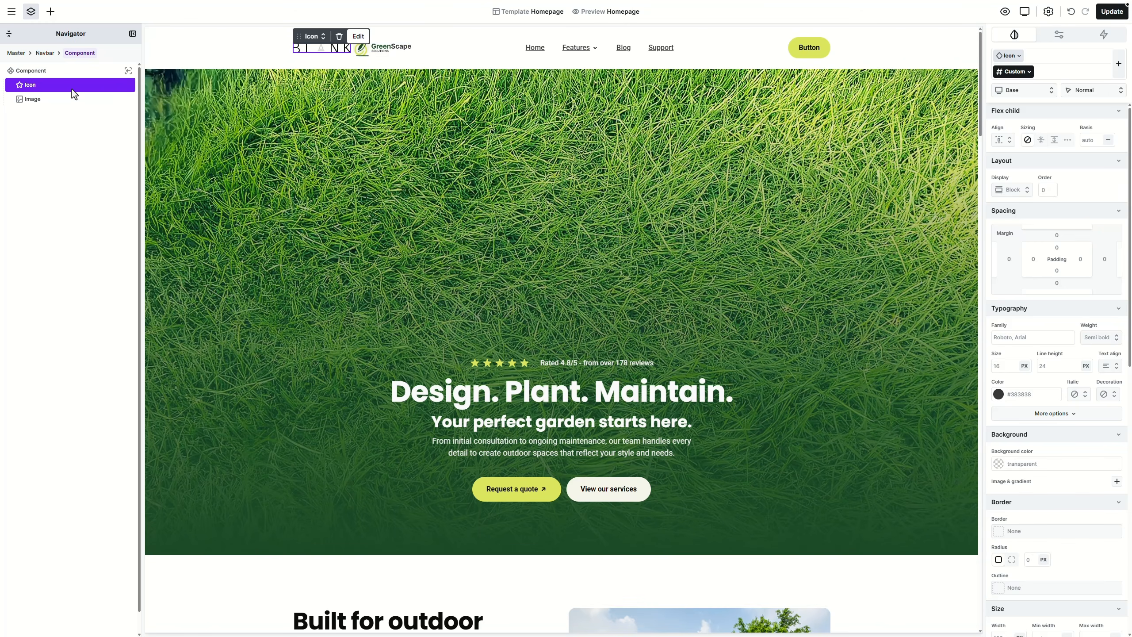
key("Delete")
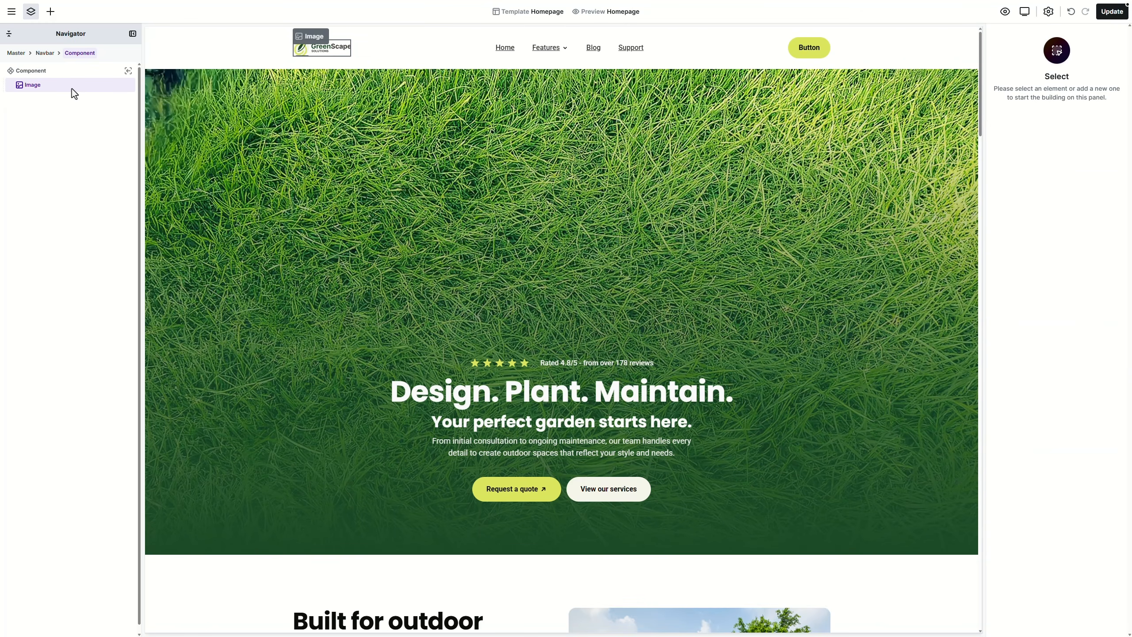
left_click(324, 49)
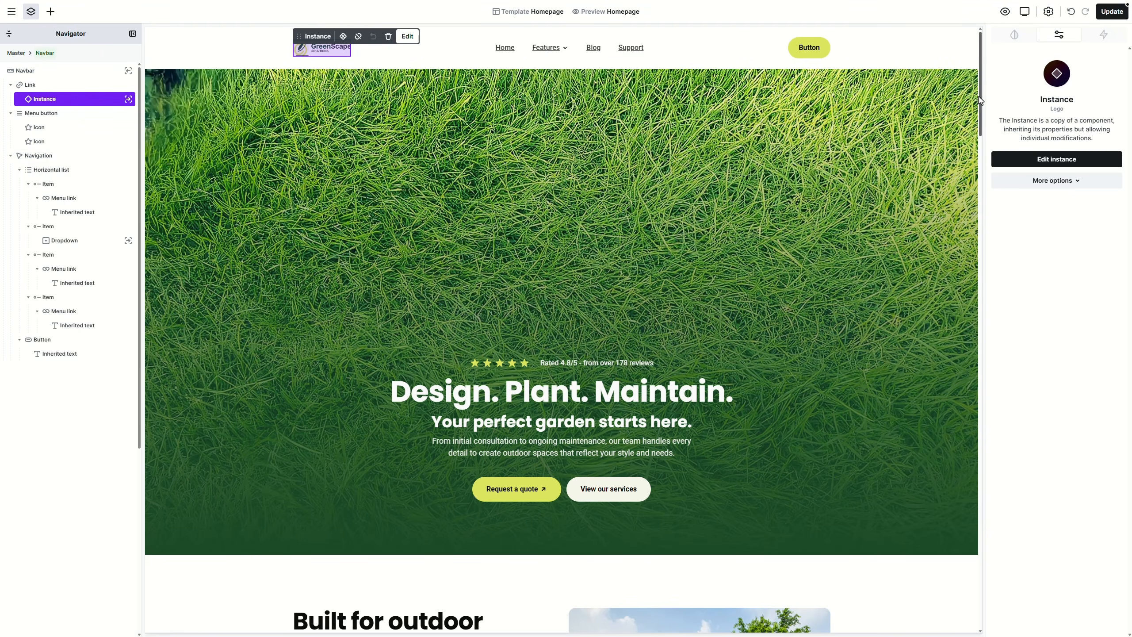
Step: Delete the Features dropdown item from the navbar's Horizontal list
left_click_drag(980, 96, 965, 590)
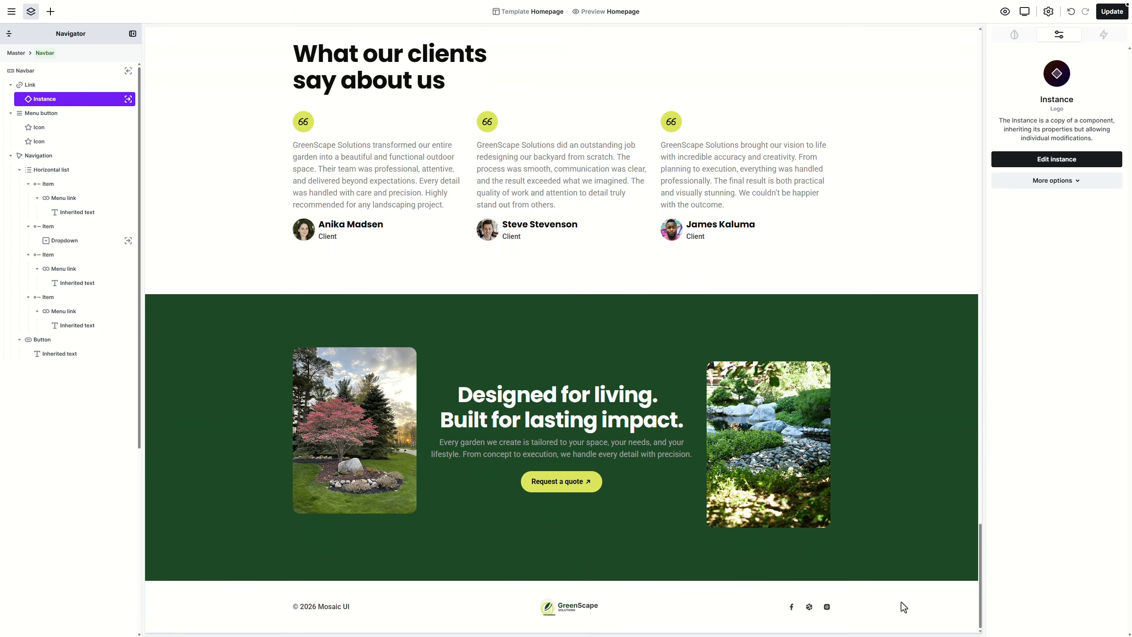
left_click_drag(980, 578, 979, 89)
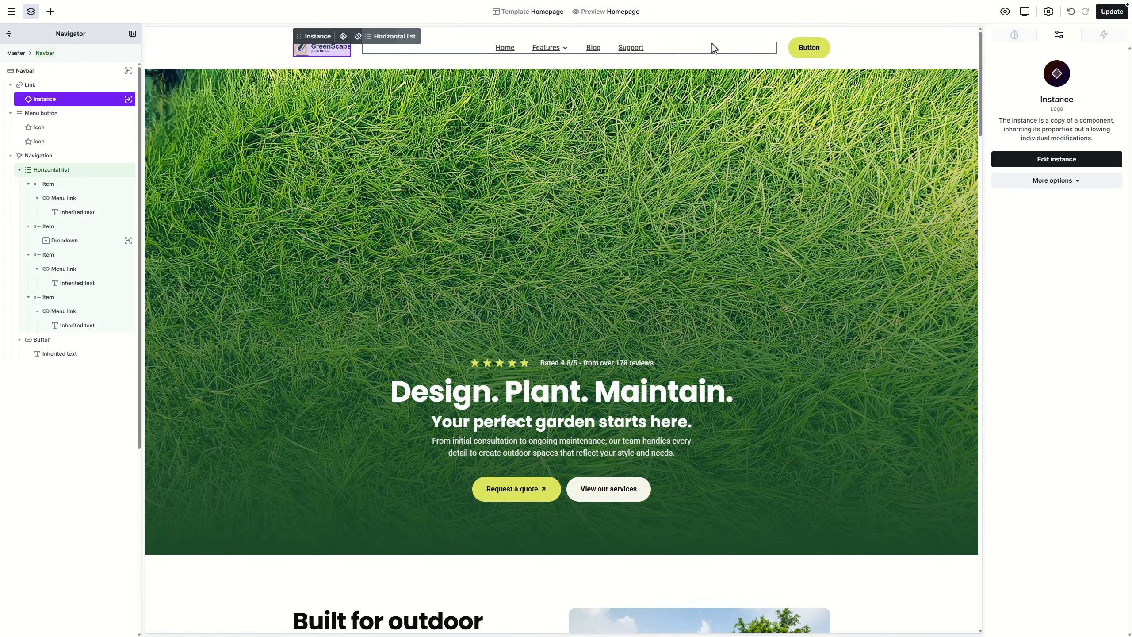
left_click(664, 48)
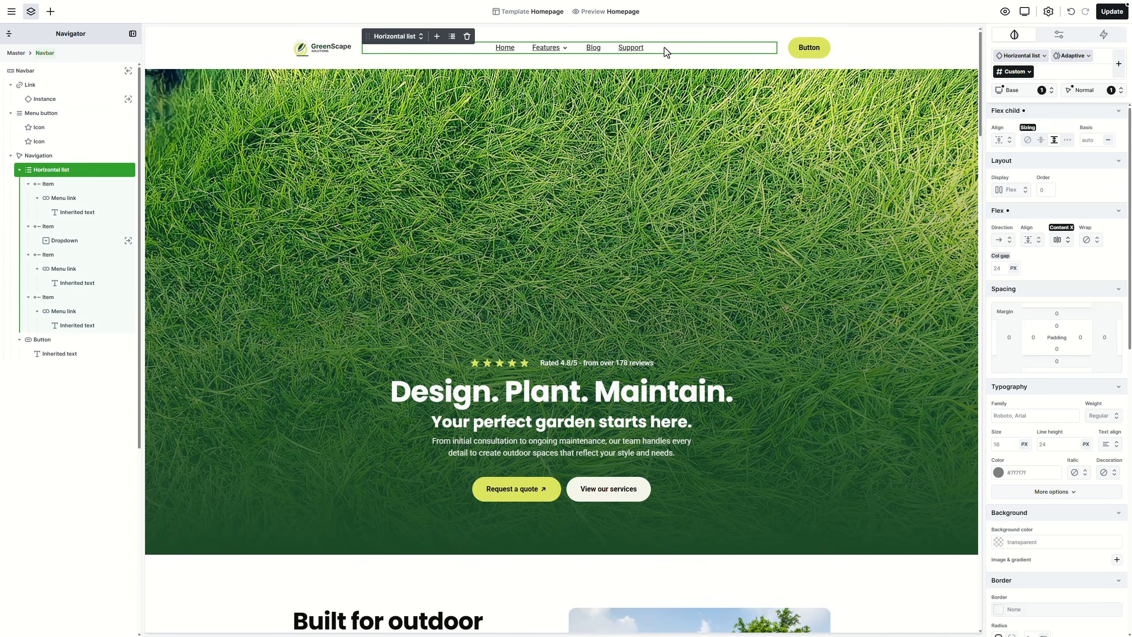
left_click(91, 227)
key("Delete")
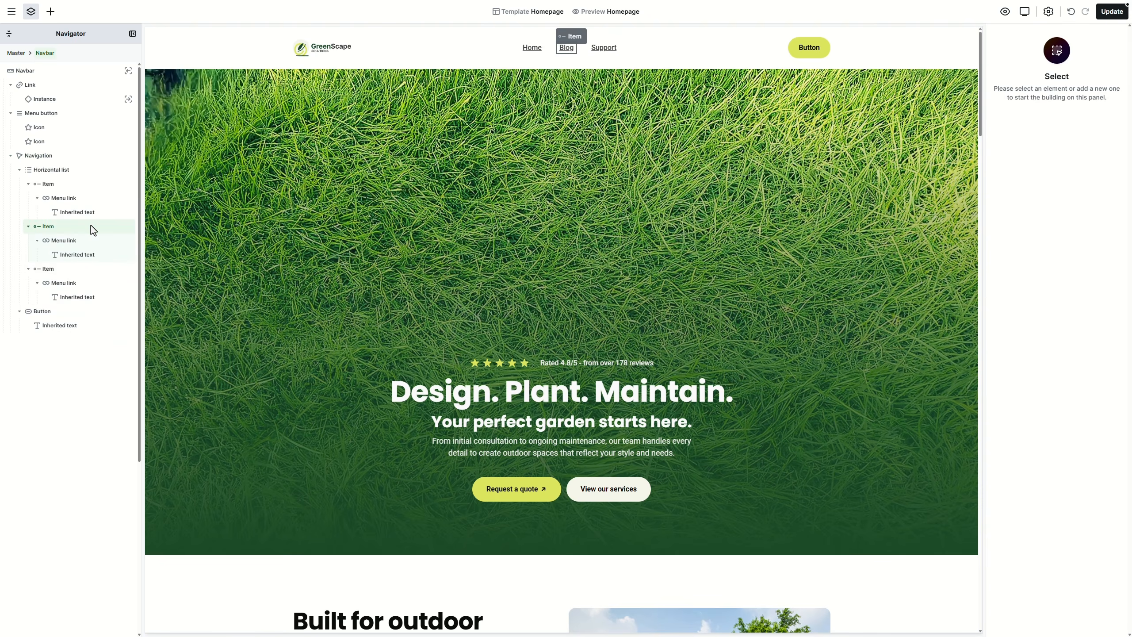
Step: Move the Support item above Blog in the Navigator
left_click(81, 268)
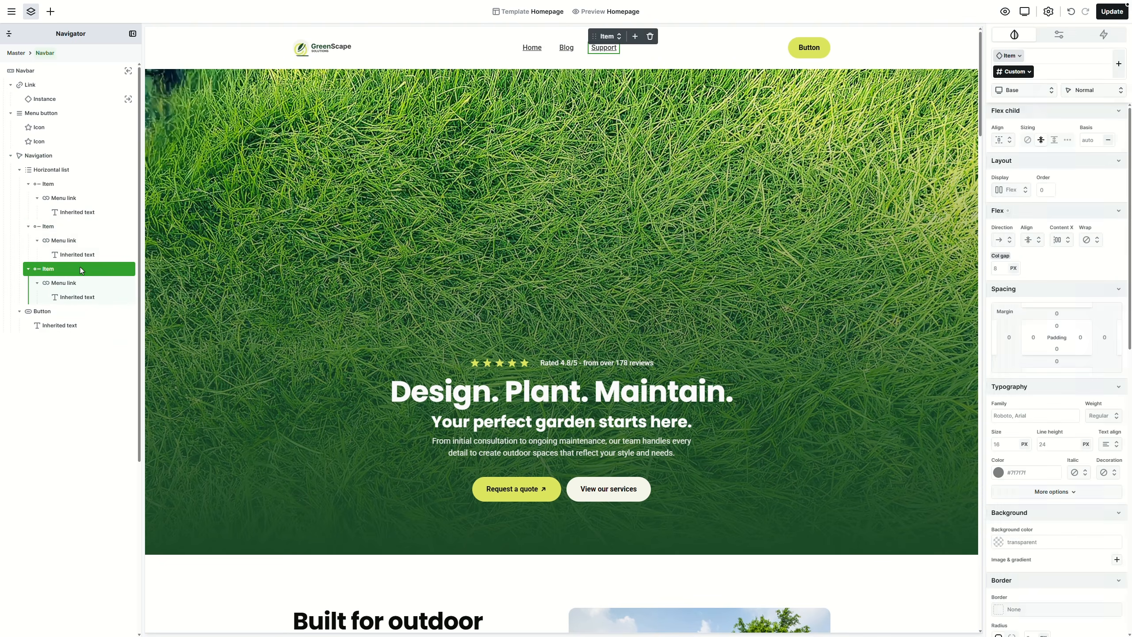
left_click_drag(81, 268, 50, 224)
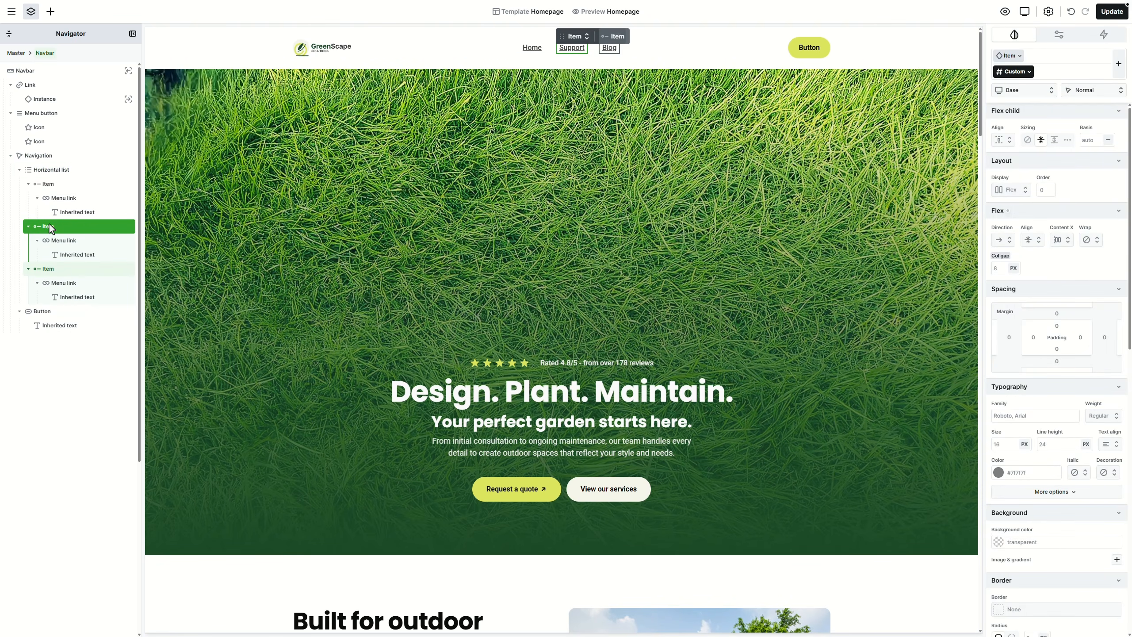
left_click(87, 200)
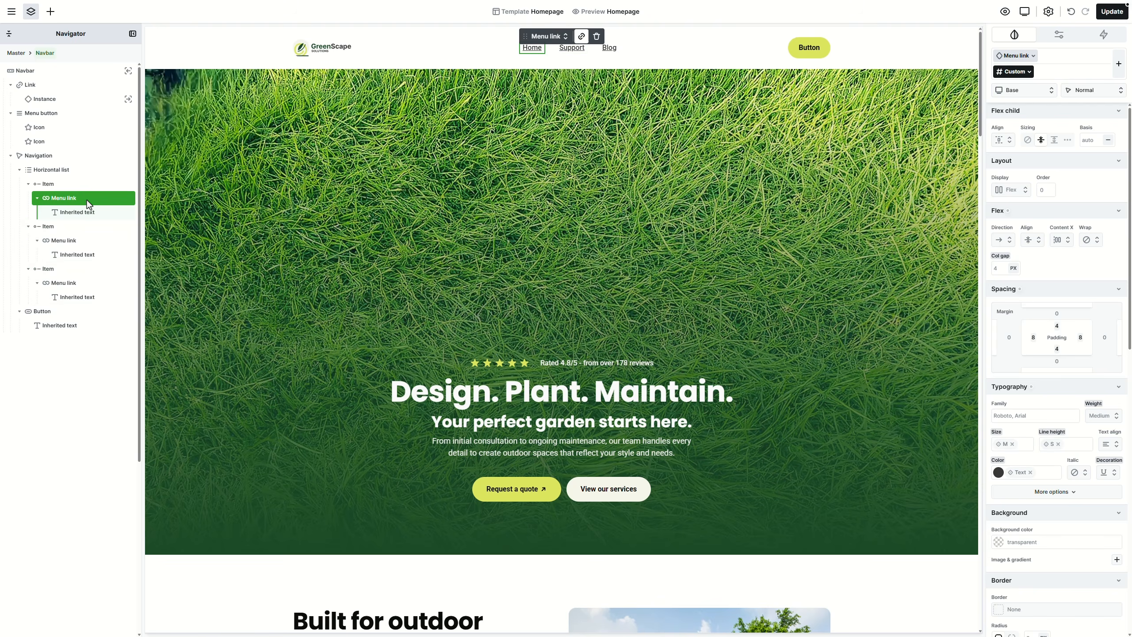
Step: Inspect the Home link's dynamic URL destination
left_click(581, 36)
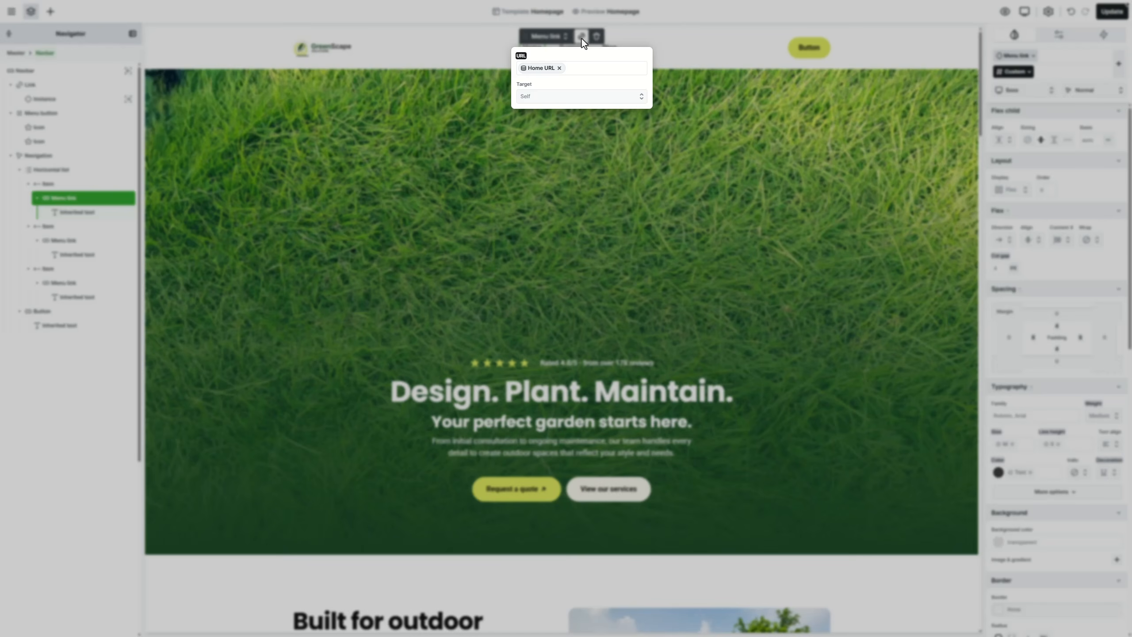
left_click(545, 69)
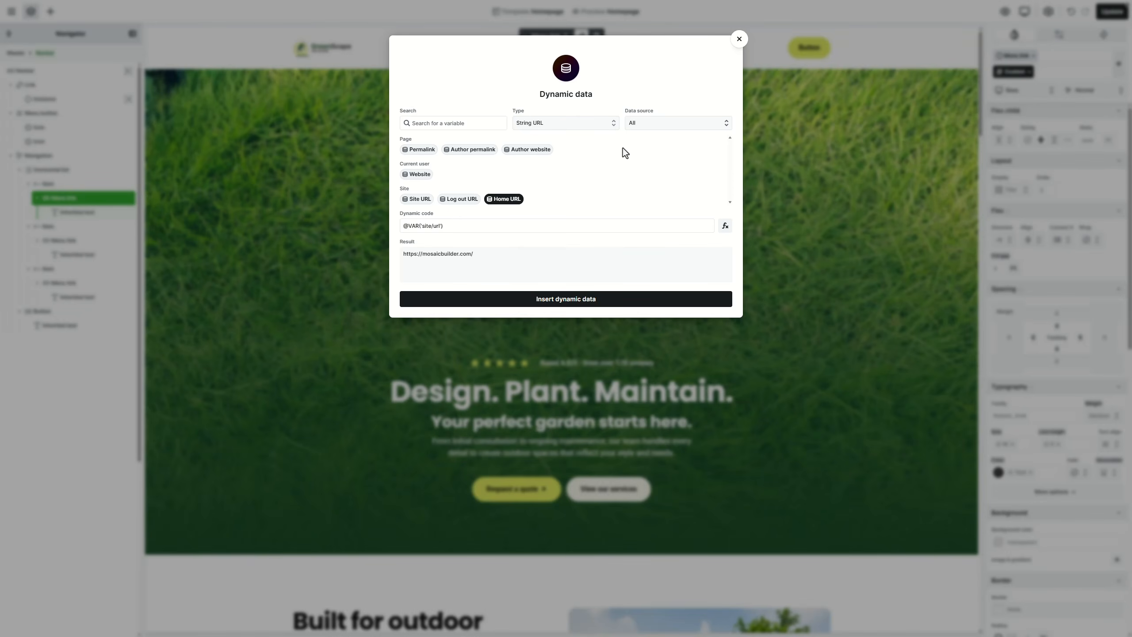
left_click(743, 49)
left_click(740, 48)
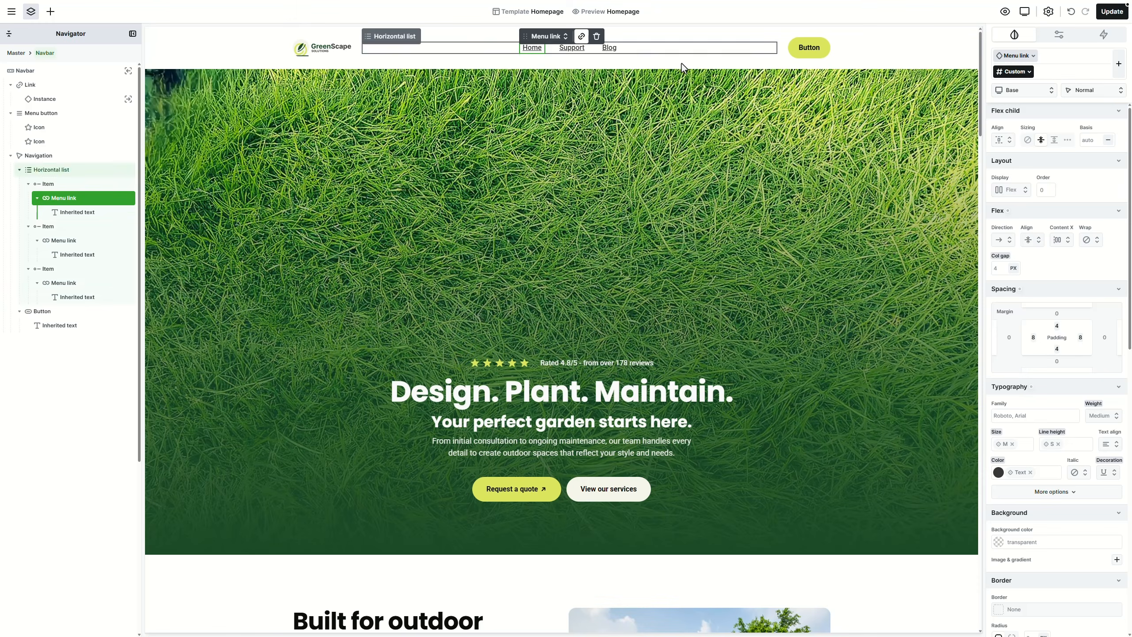
Step: Point the Support link to the About page and relabel it 'About'
left_click(99, 240)
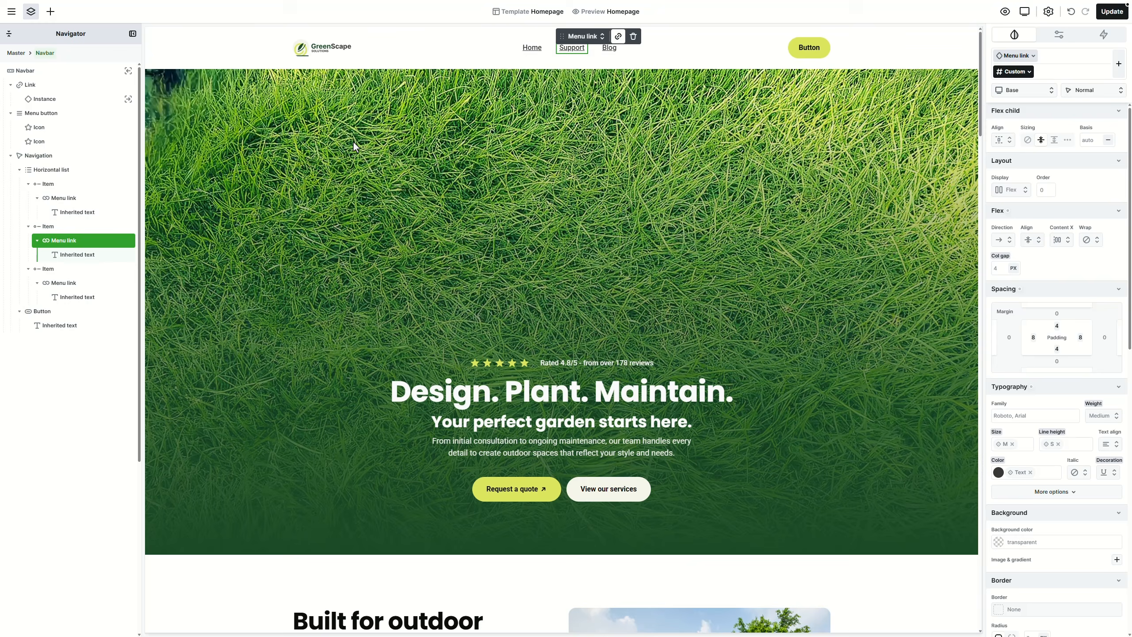
left_click(618, 36)
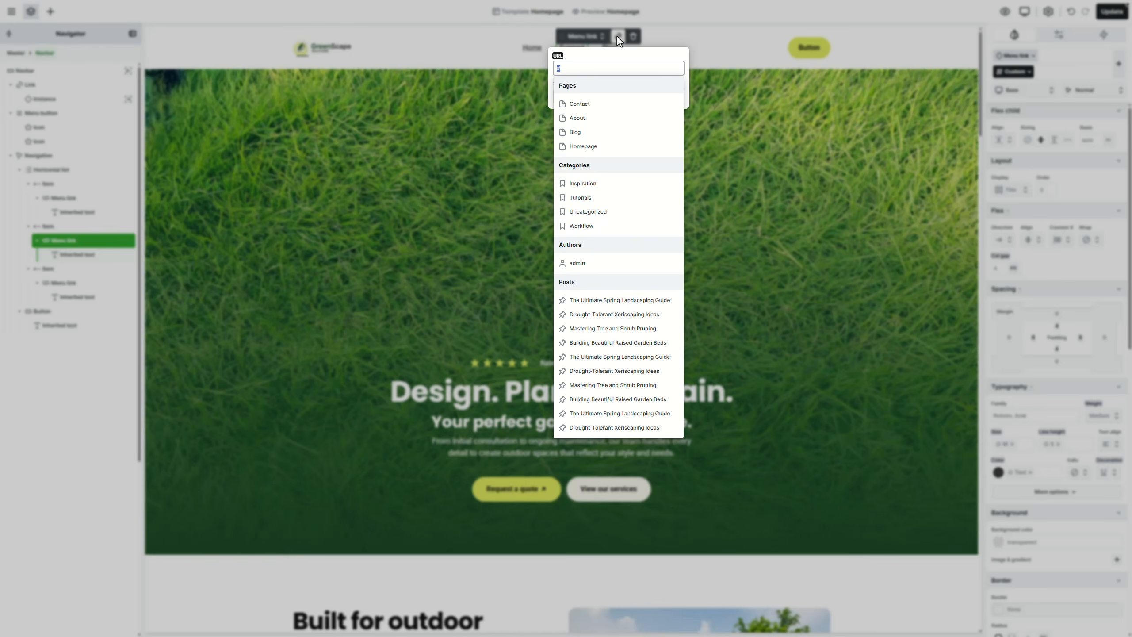
left_click(600, 117)
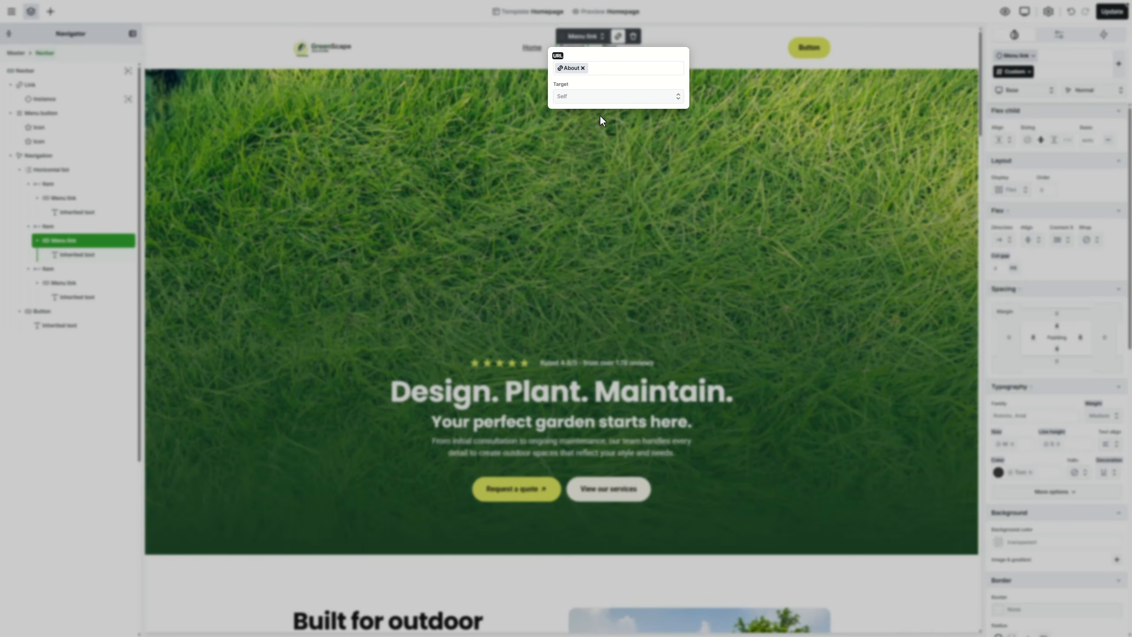
left_click(508, 111)
left_click(98, 256)
key("ctrl+a")
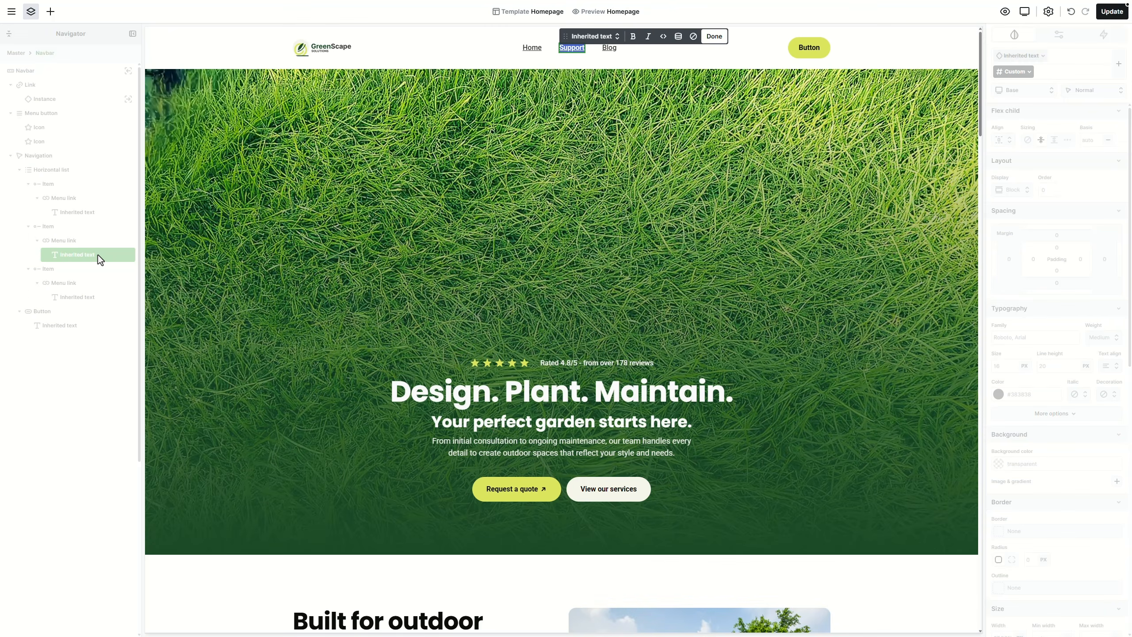
type("About")
left_click(97, 256)
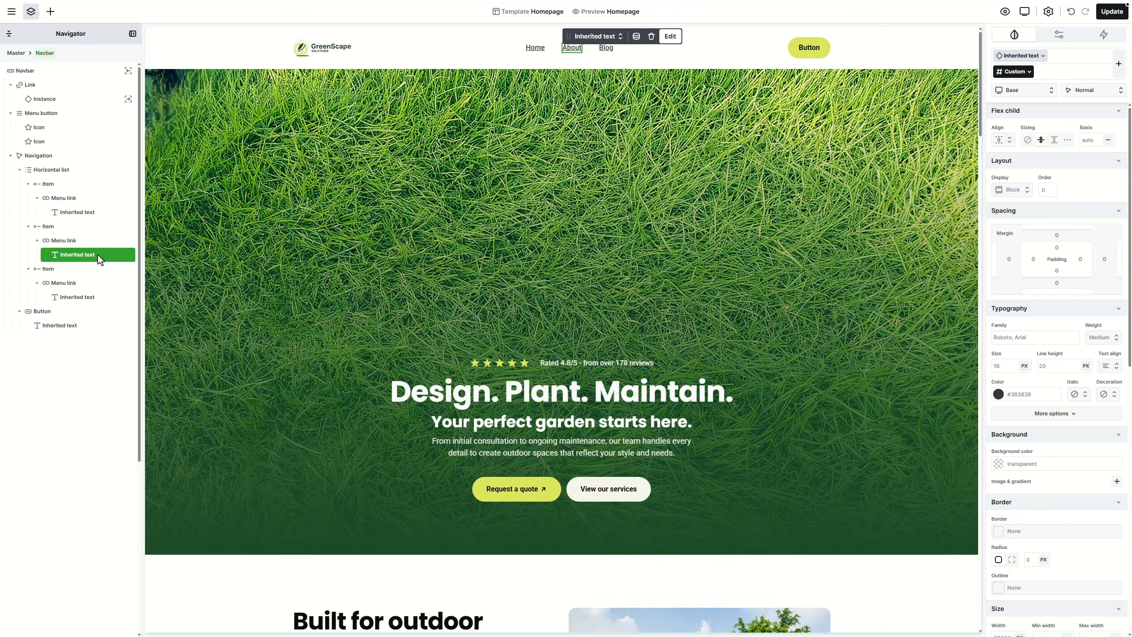
Step: Link the Blog menu item to the site's Blog page
left_click(103, 285)
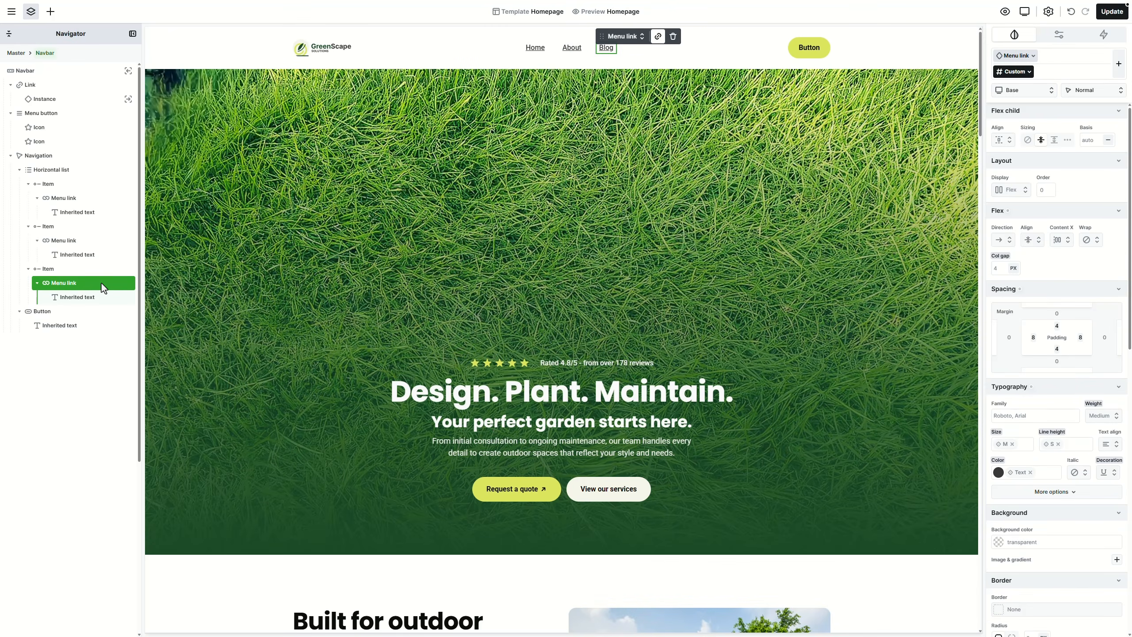
left_click(658, 37)
left_click(648, 133)
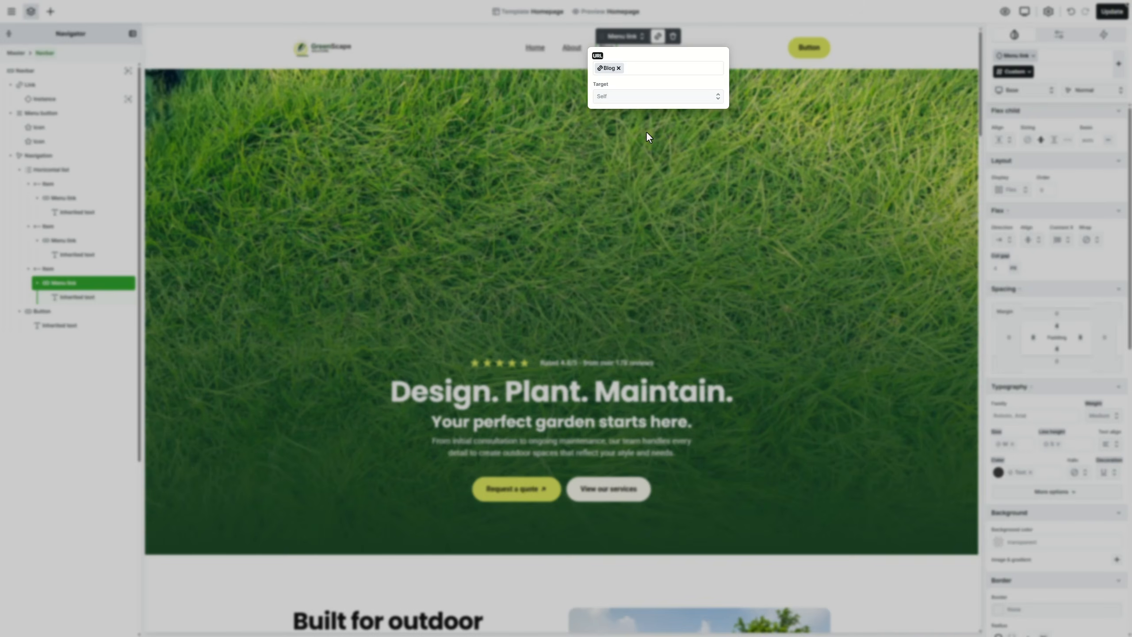
left_click(751, 111)
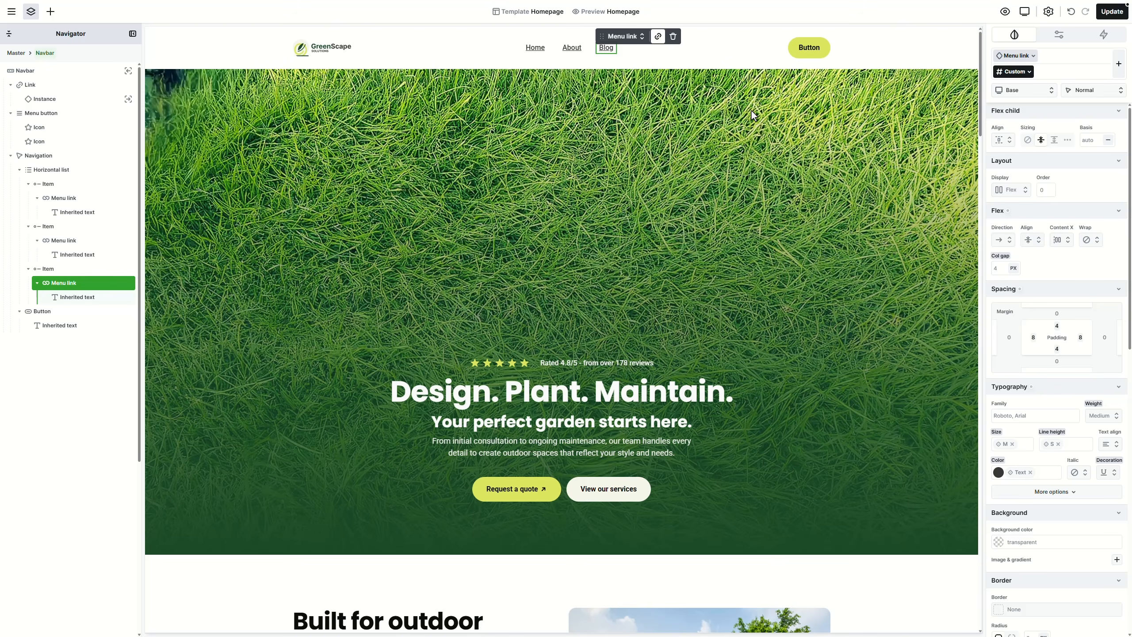
Step: Link the navbar button to the Contact page and relabel it 'Request a quote'
left_click(801, 55)
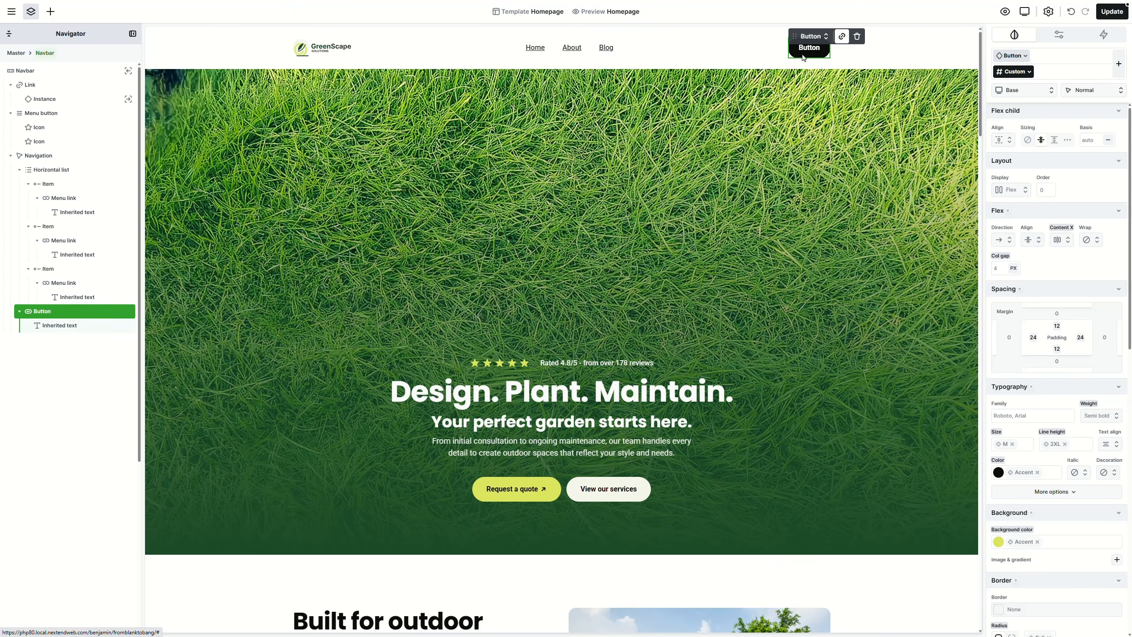
left_click(840, 37)
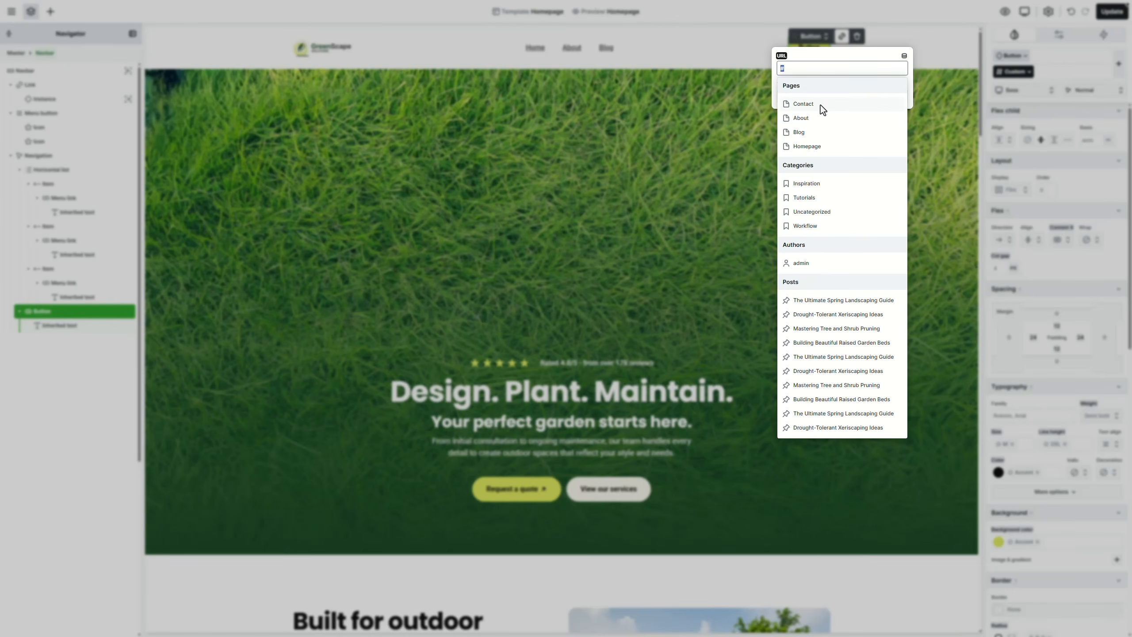
left_click(821, 105)
left_click(814, 46)
double_click(815, 48)
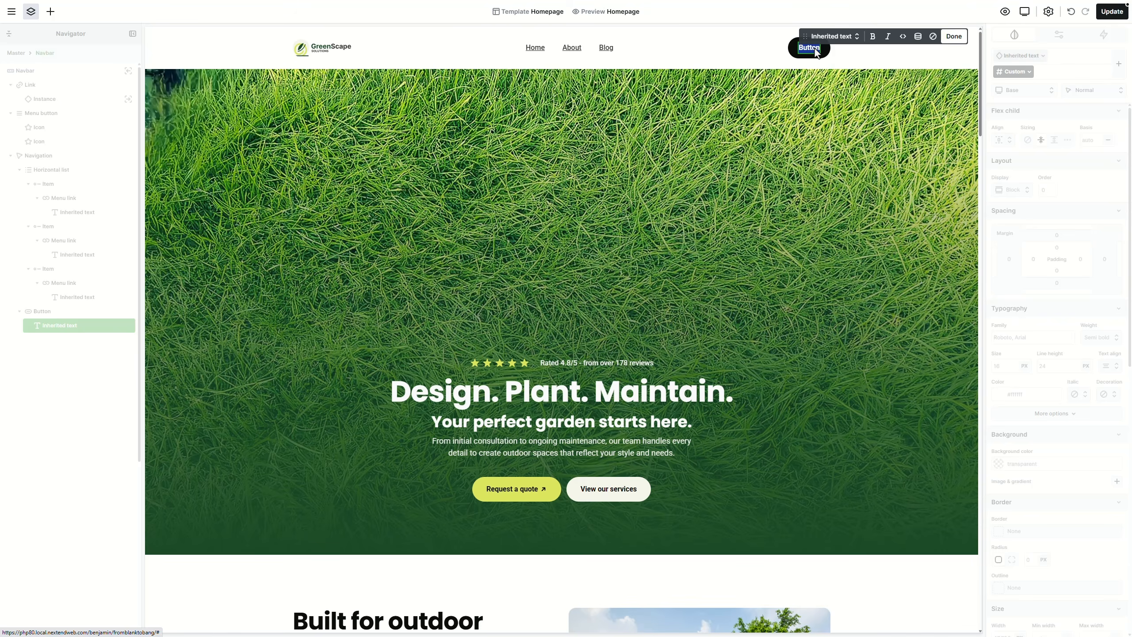
type("Request a quote")
key("Escape")
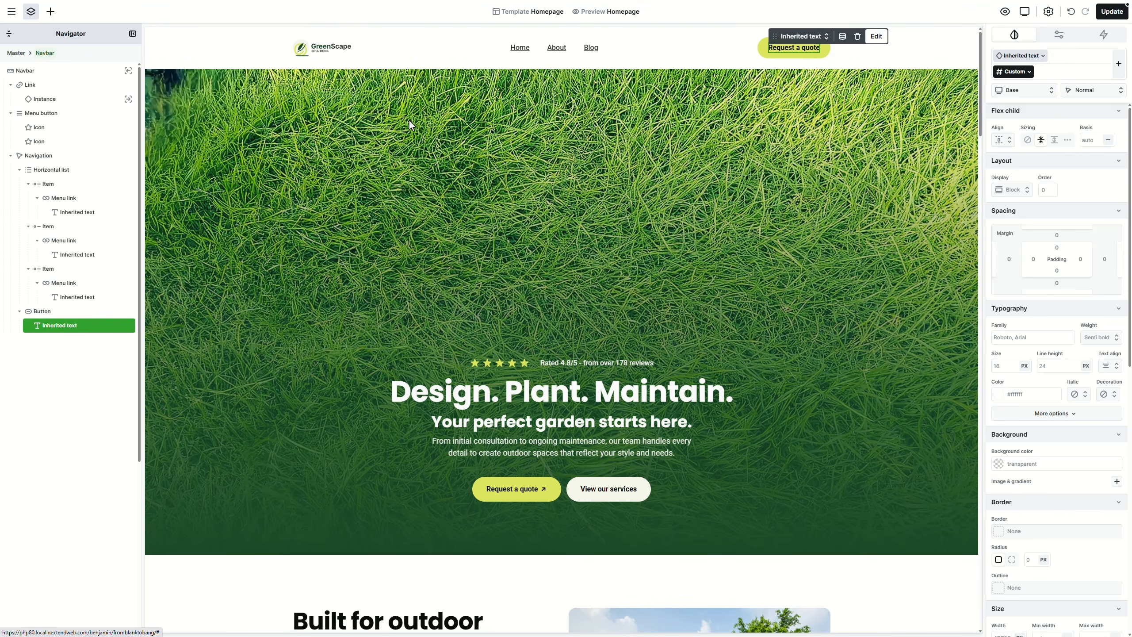
Step: Add a ↗ arrow Icon after the button label at size S
left_click(50, 11)
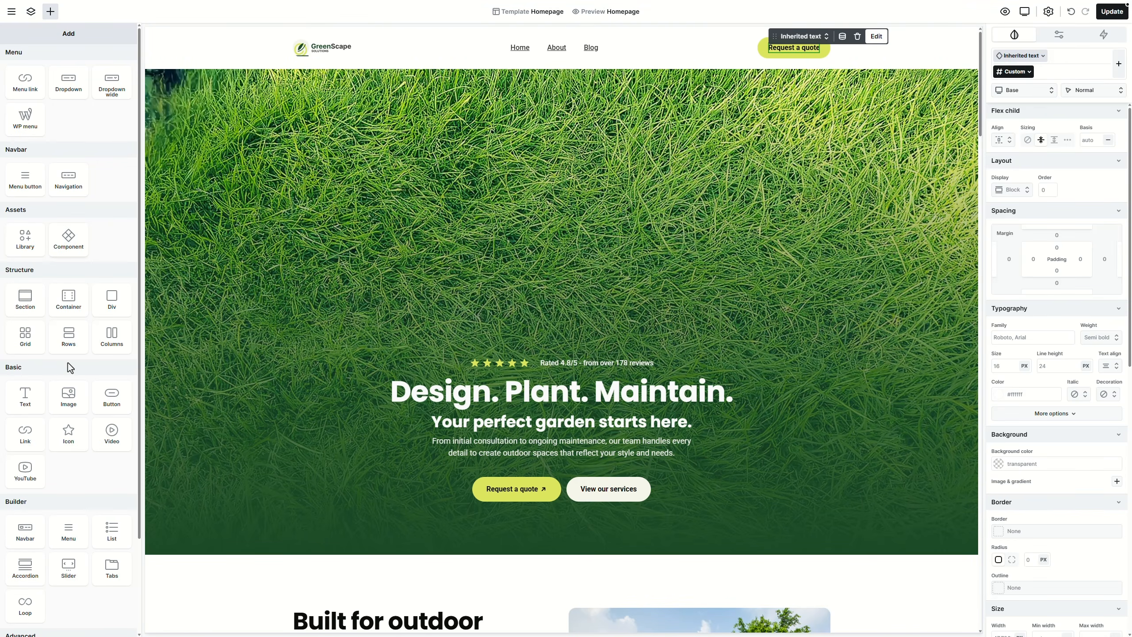
left_click(78, 426)
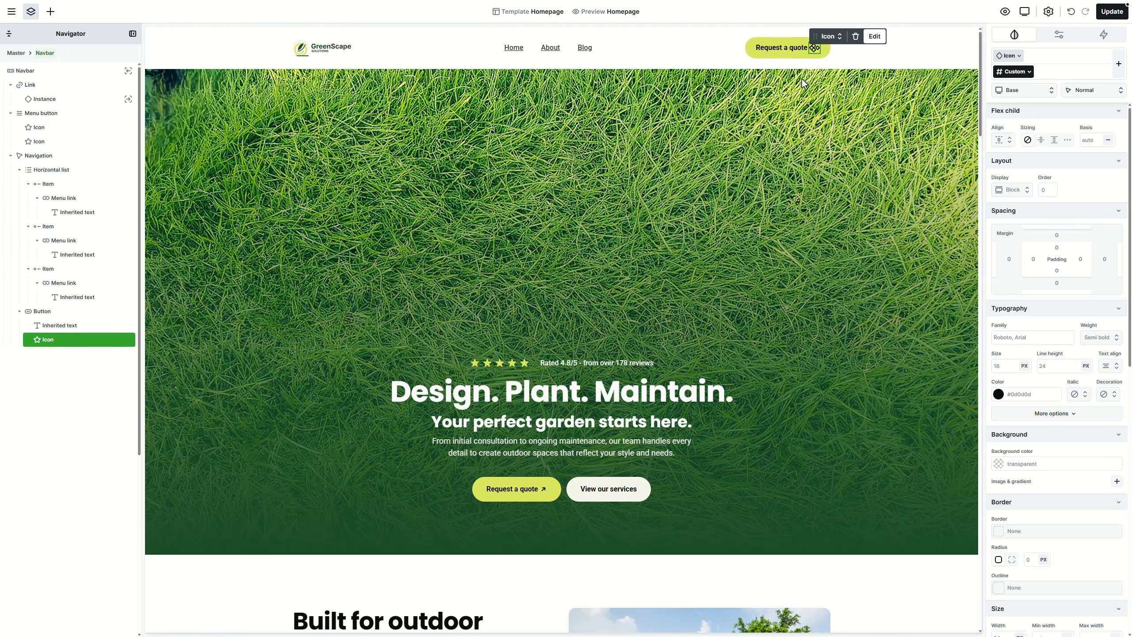
double_click(814, 48)
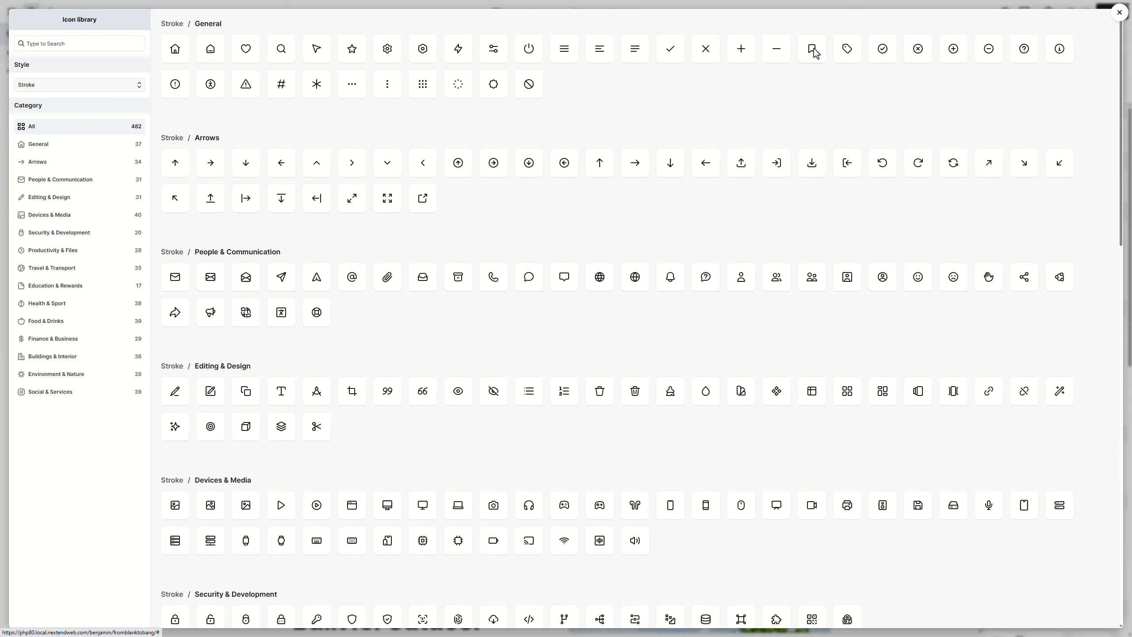
left_click(989, 163)
left_click(838, 40)
mouse_move(853, 53)
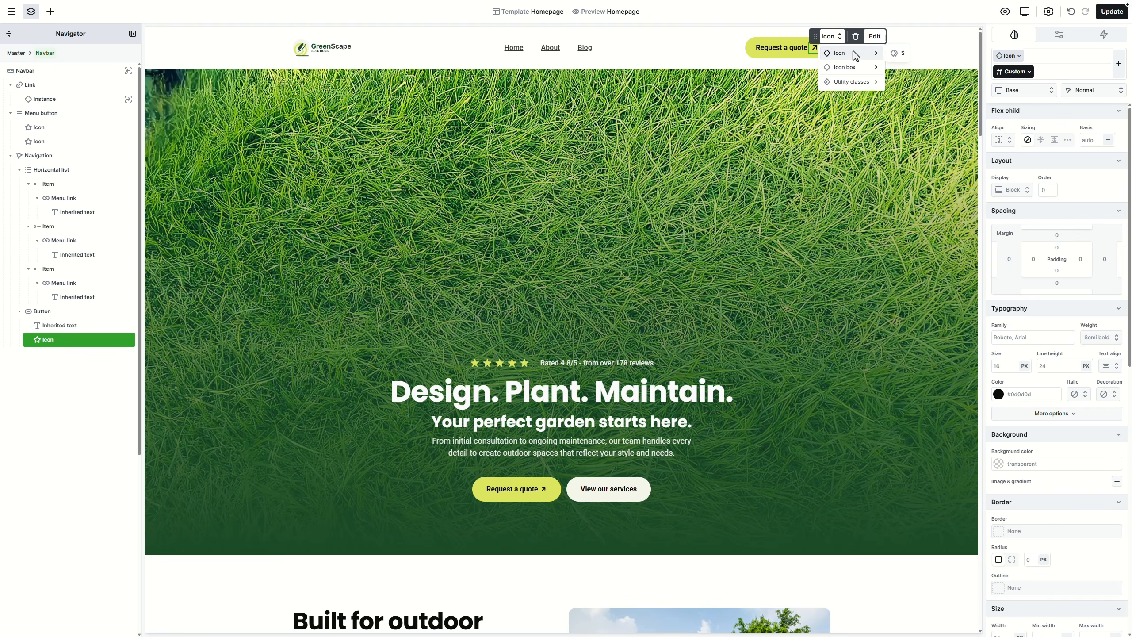
left_click(897, 52)
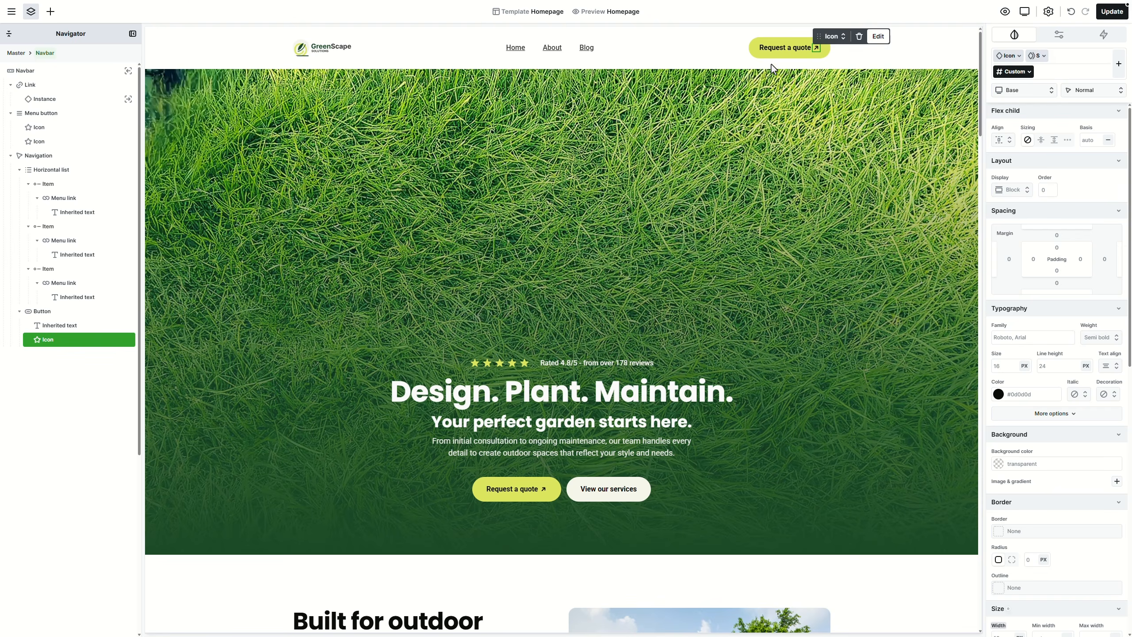
left_click(563, 49)
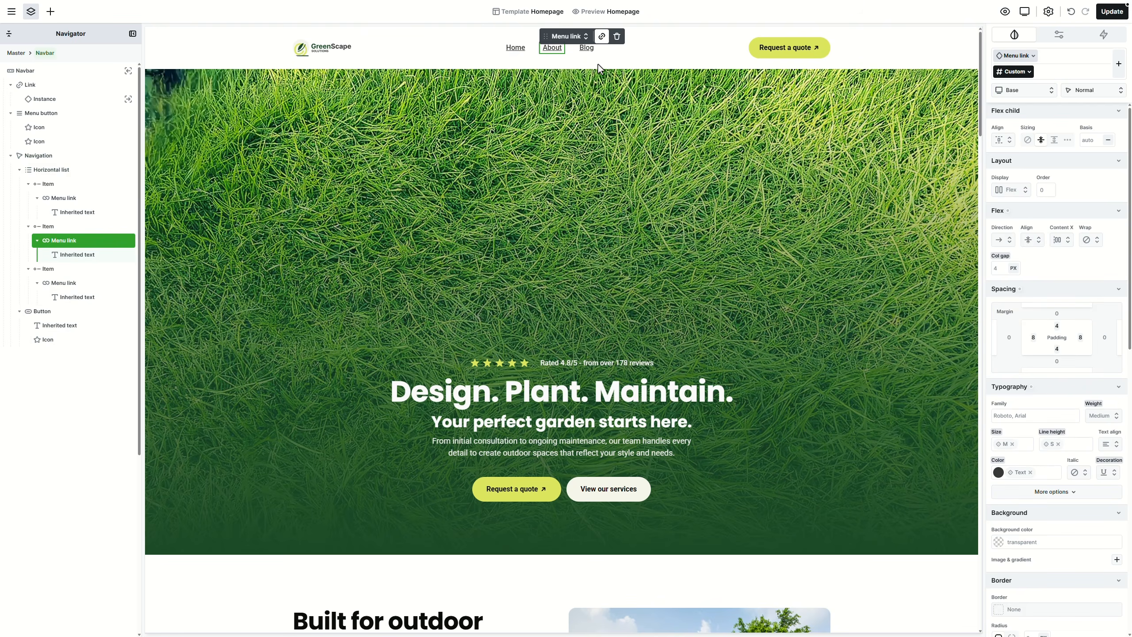
Step: Set the Menu link class Decoration to None, and Underline in the Hover when linked state
left_click(1018, 57)
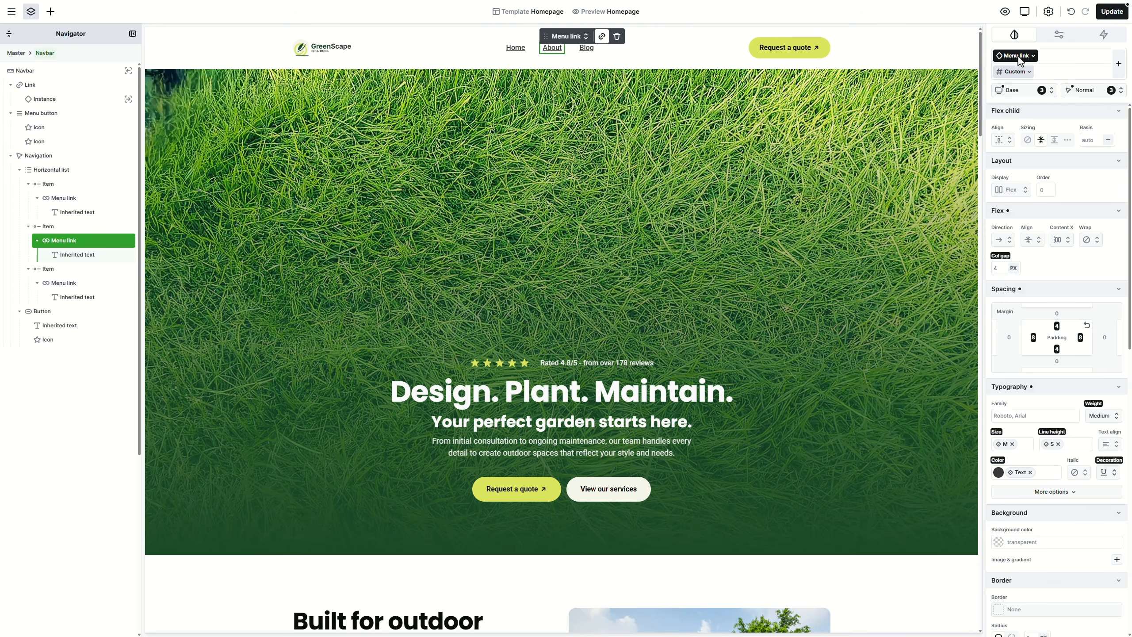
left_click(1112, 474)
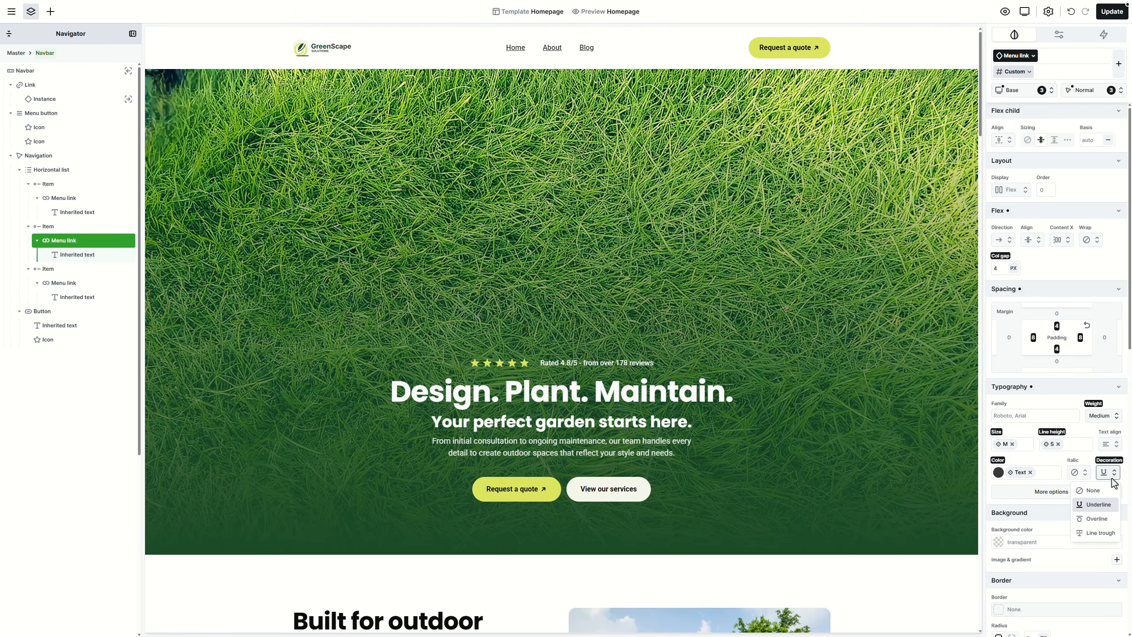
left_click(1112, 490)
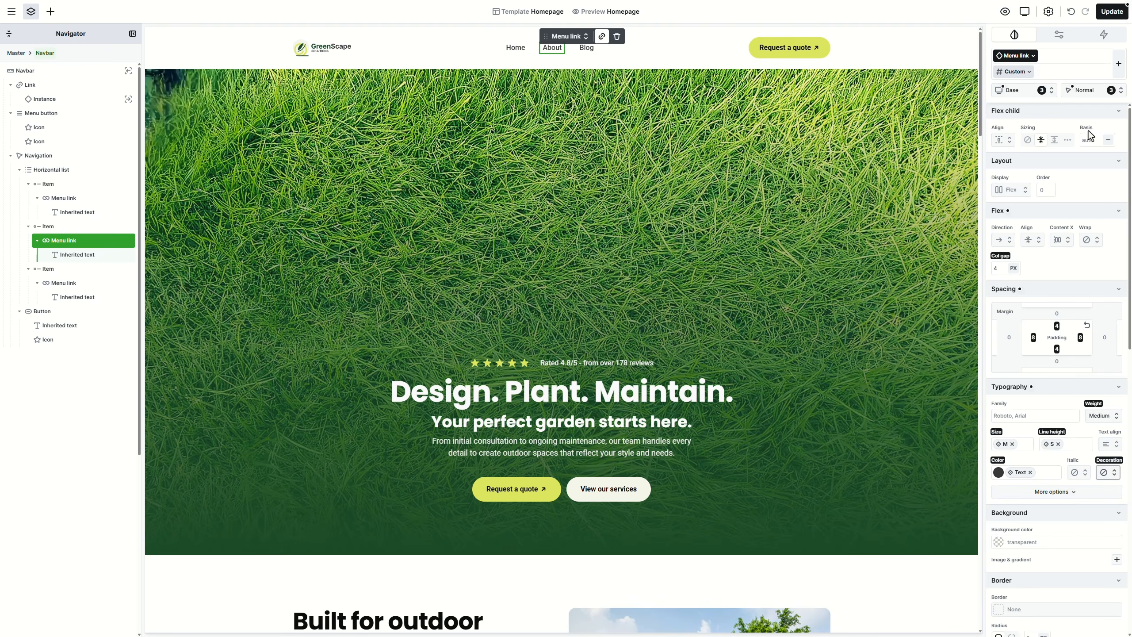
left_click(1096, 92)
left_click(1089, 137)
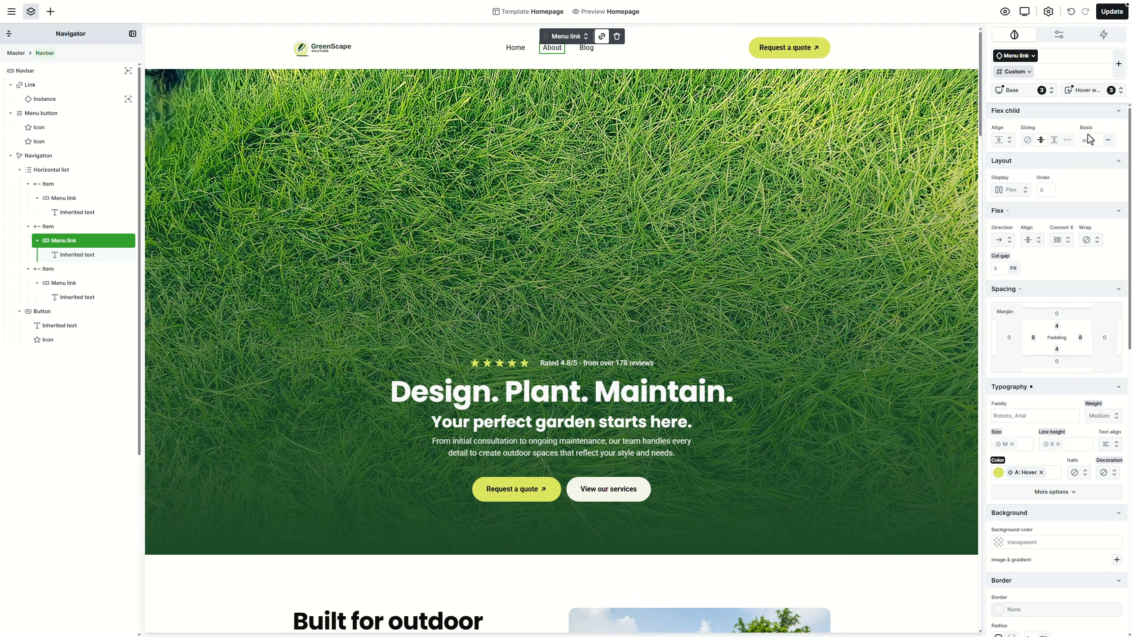
left_click(1113, 474)
left_click(1101, 504)
Step: Preview the page full-screen to check the menu link hover underline
left_click(1005, 11)
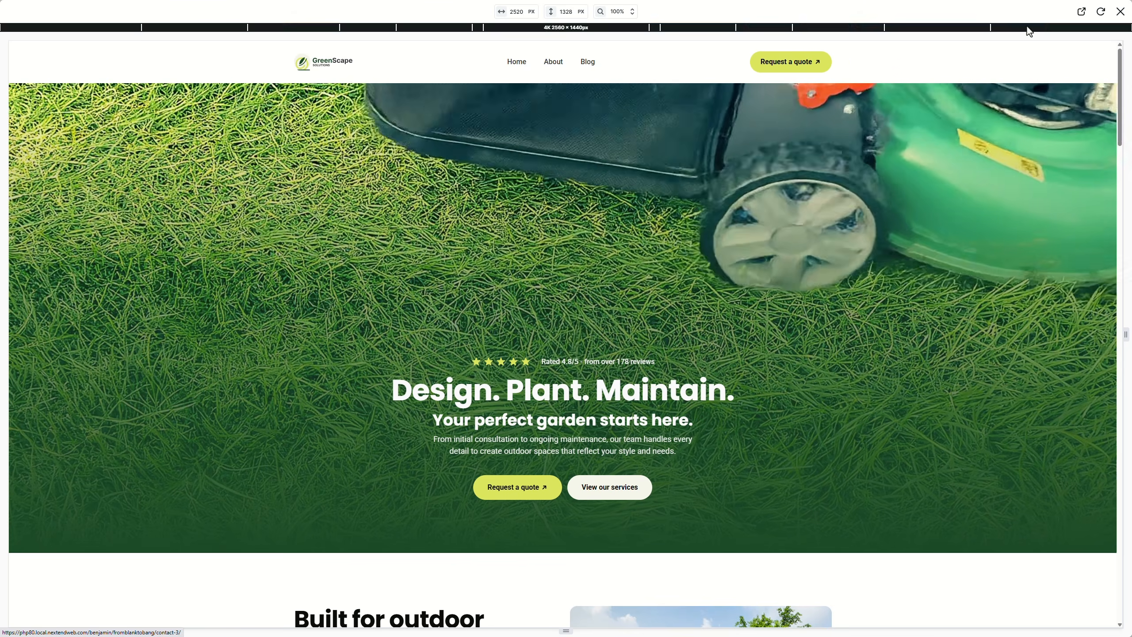
left_click(1121, 11)
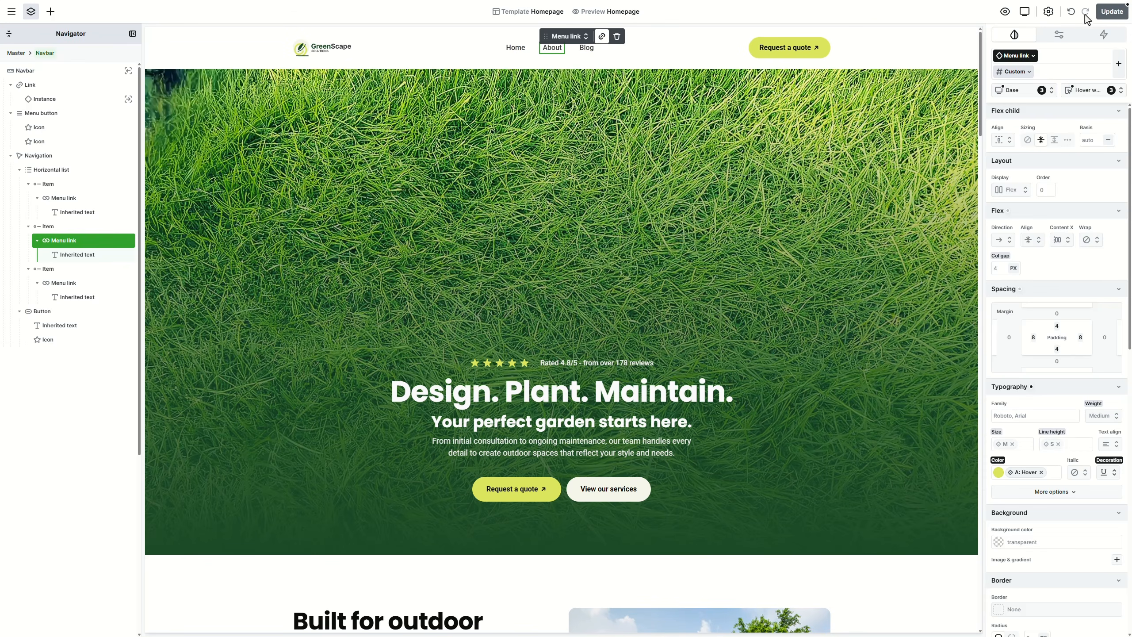
left_click(1025, 11)
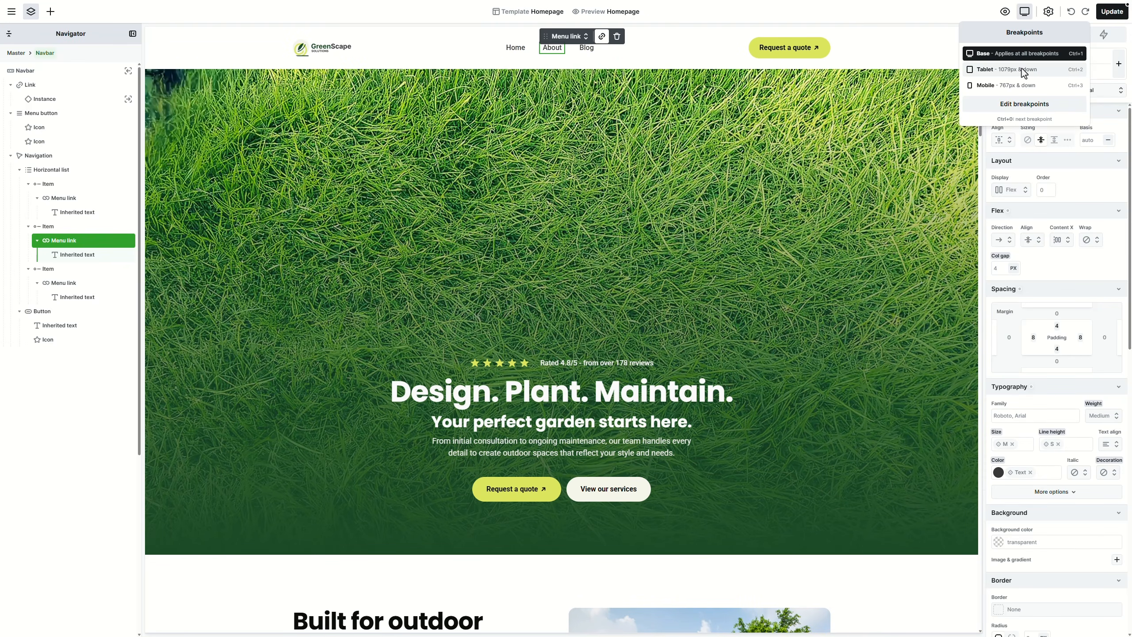
Step: Switch the canvas breakpoint to Tablet, then Mobile, and scroll back to the navbar
left_click(1022, 69)
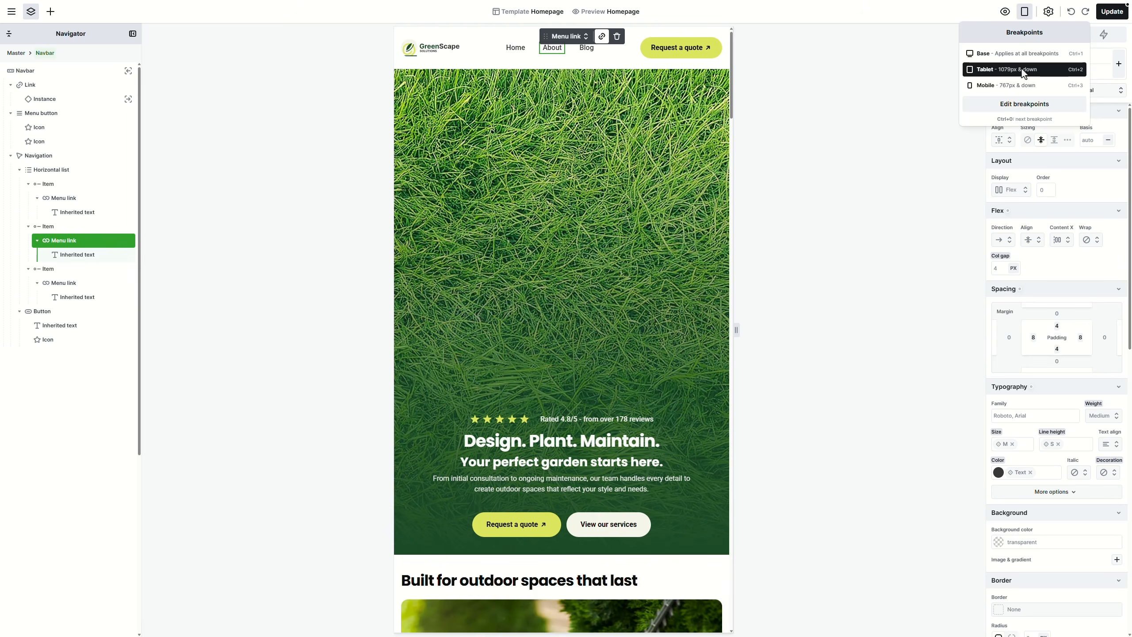
left_click(1019, 86)
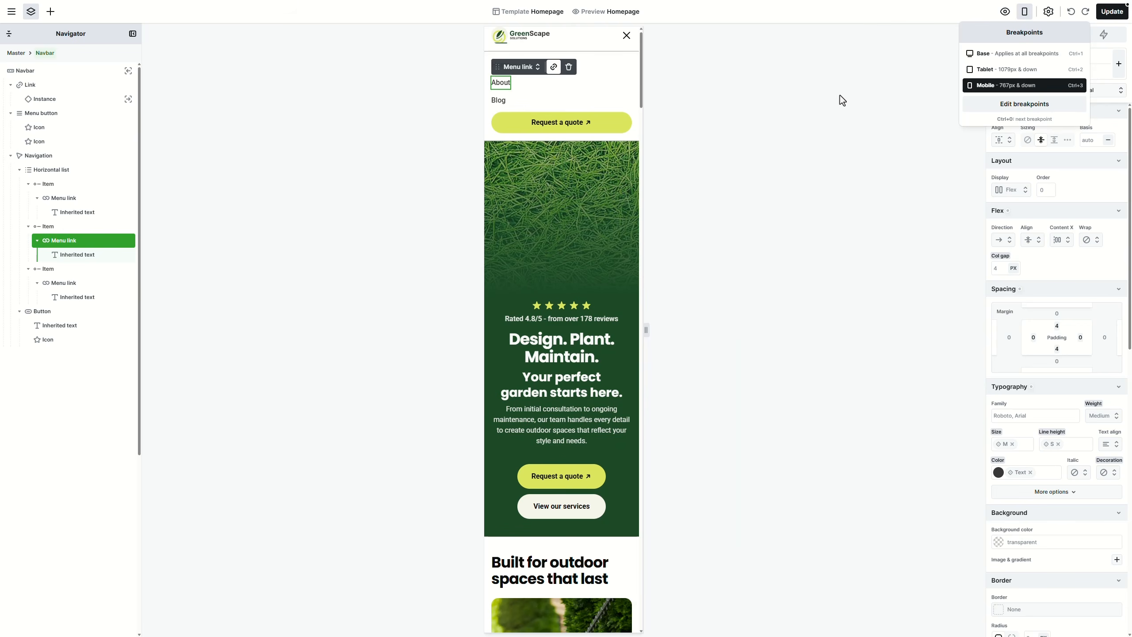
scroll(592, 157, "up", 1)
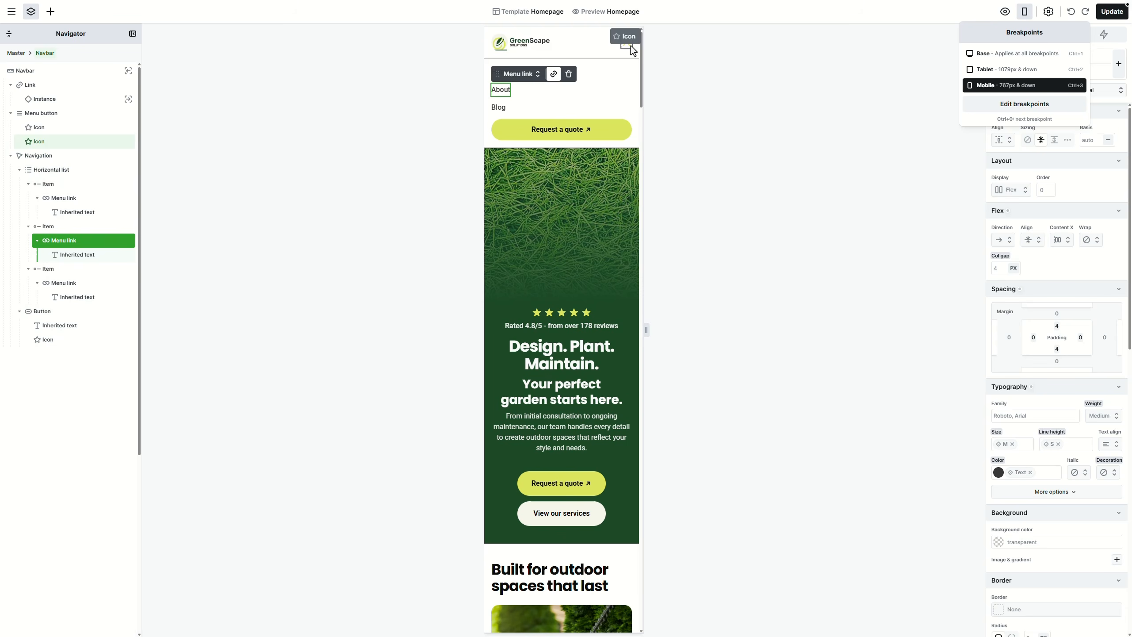
Step: Apply the Icon box style to the mobile menu's close icon
left_click(633, 50)
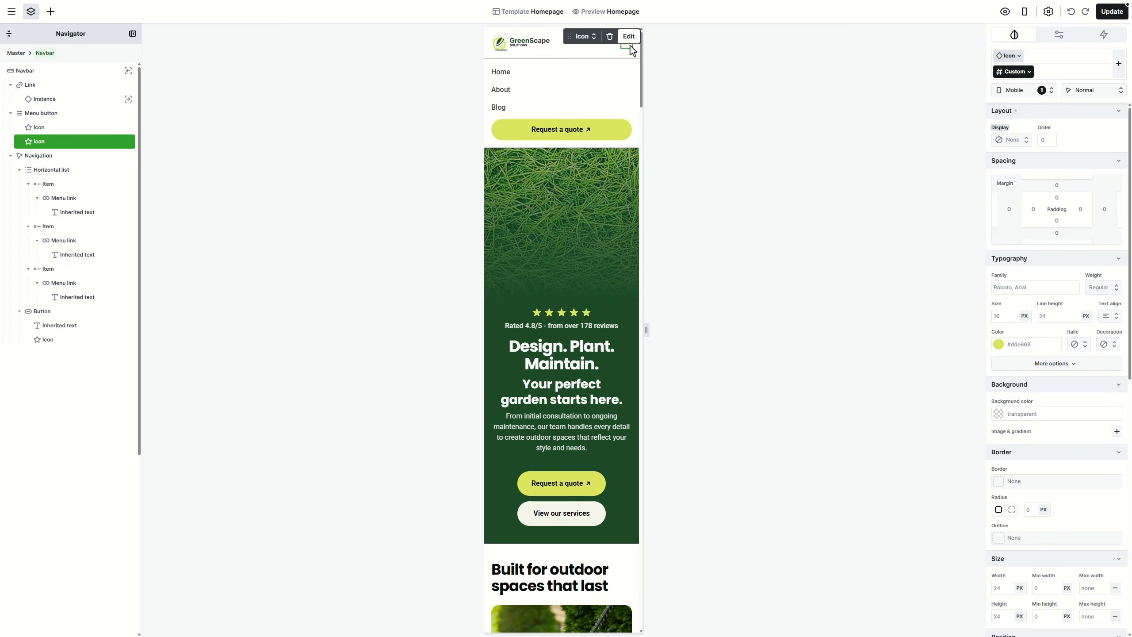
left_click(583, 36)
left_click(600, 67)
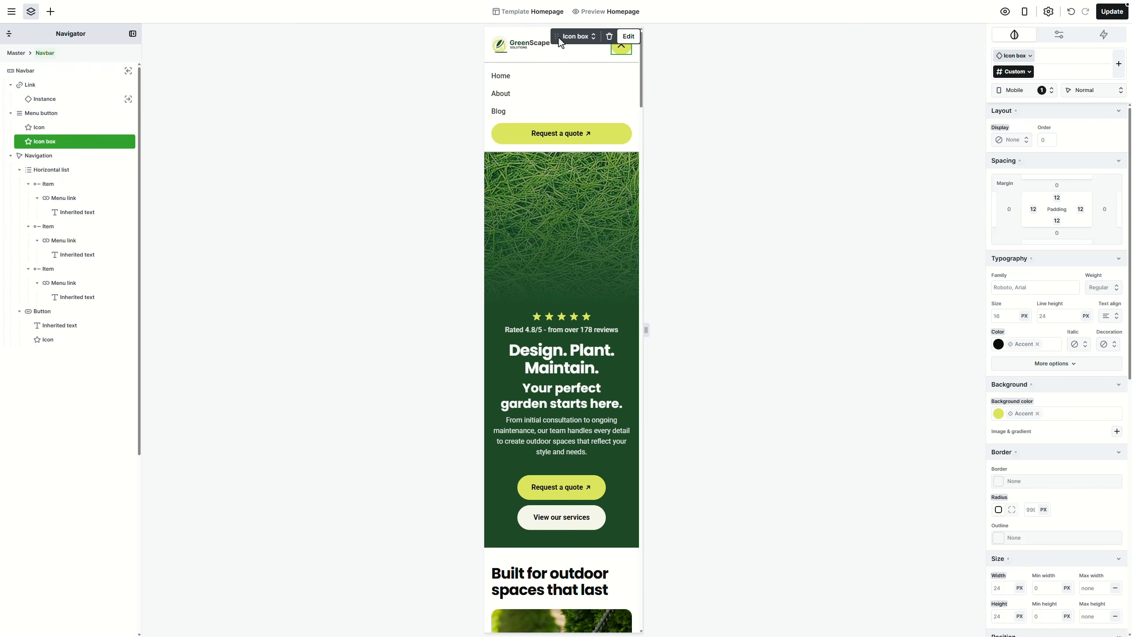
left_click_drag(558, 37, 698, 45)
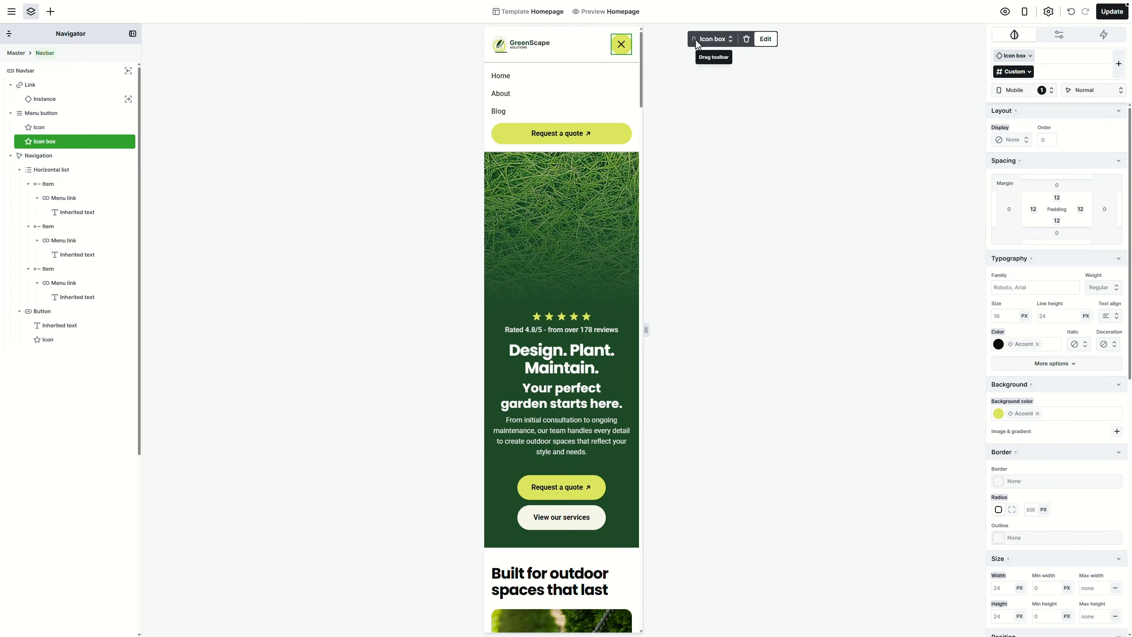
Step: In the navbar-opened state, set the close icon's colour and background to Accent: HOVER
left_click(1086, 90)
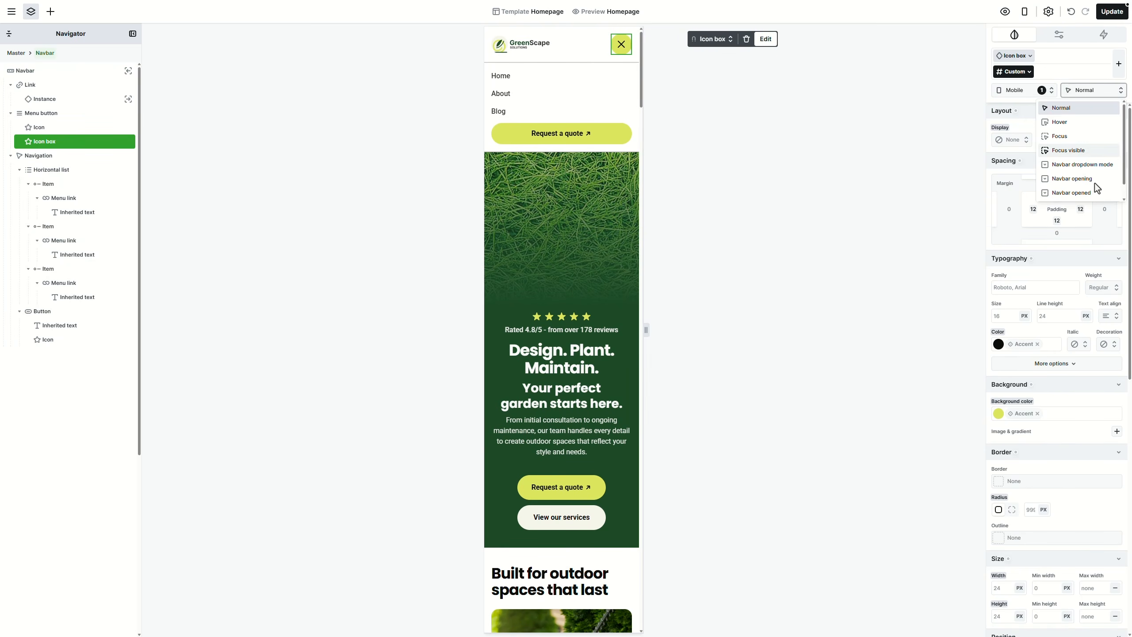
left_click(1100, 195)
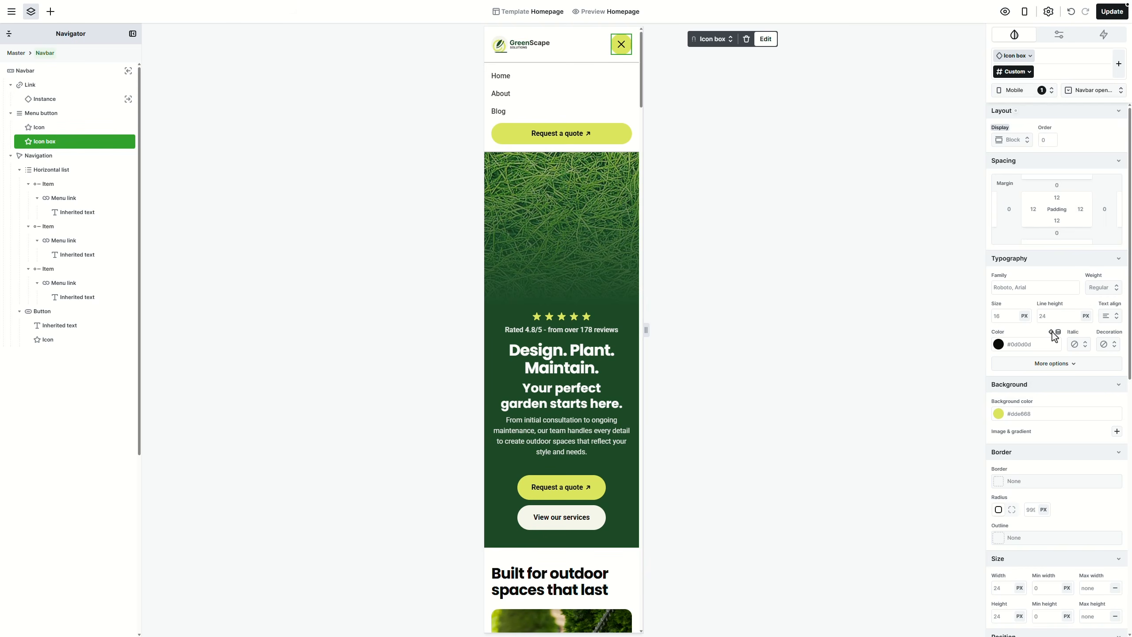
left_click(1053, 334)
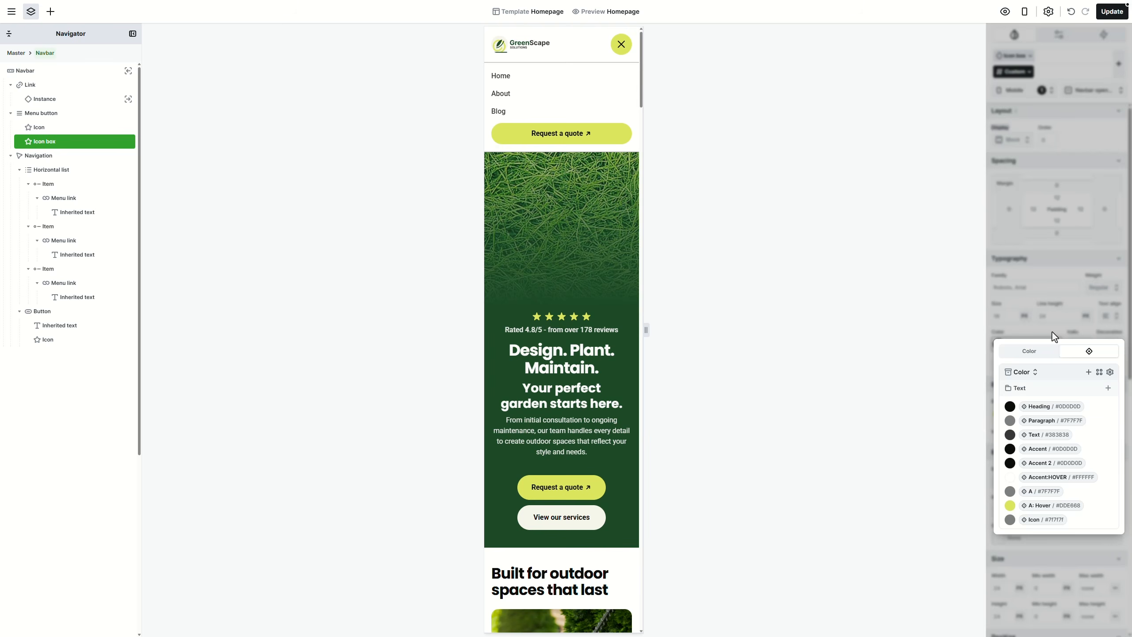
left_click(1058, 478)
left_click(1112, 402)
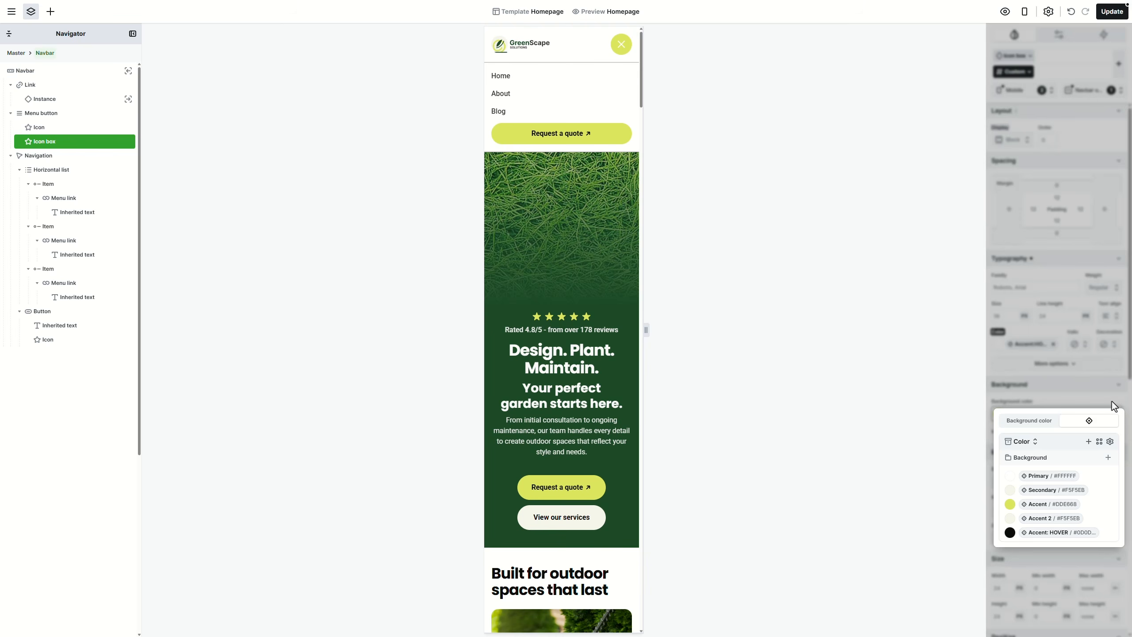
left_click(1069, 531)
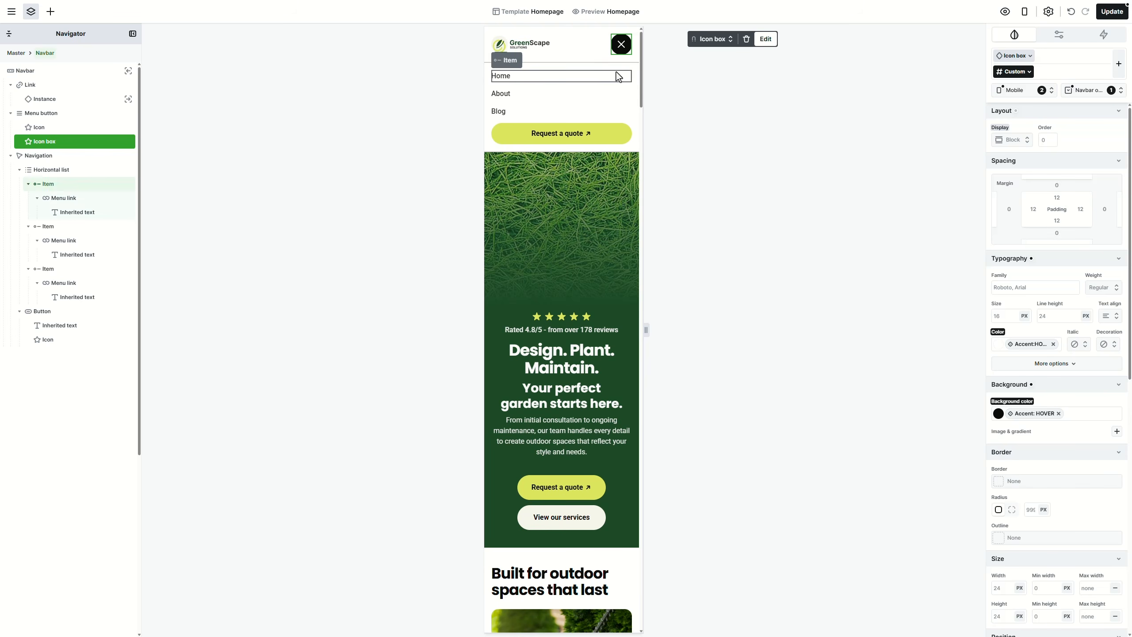
Step: Collapse the mobile menu and give the hamburger icon the Icon box style
left_click(610, 71)
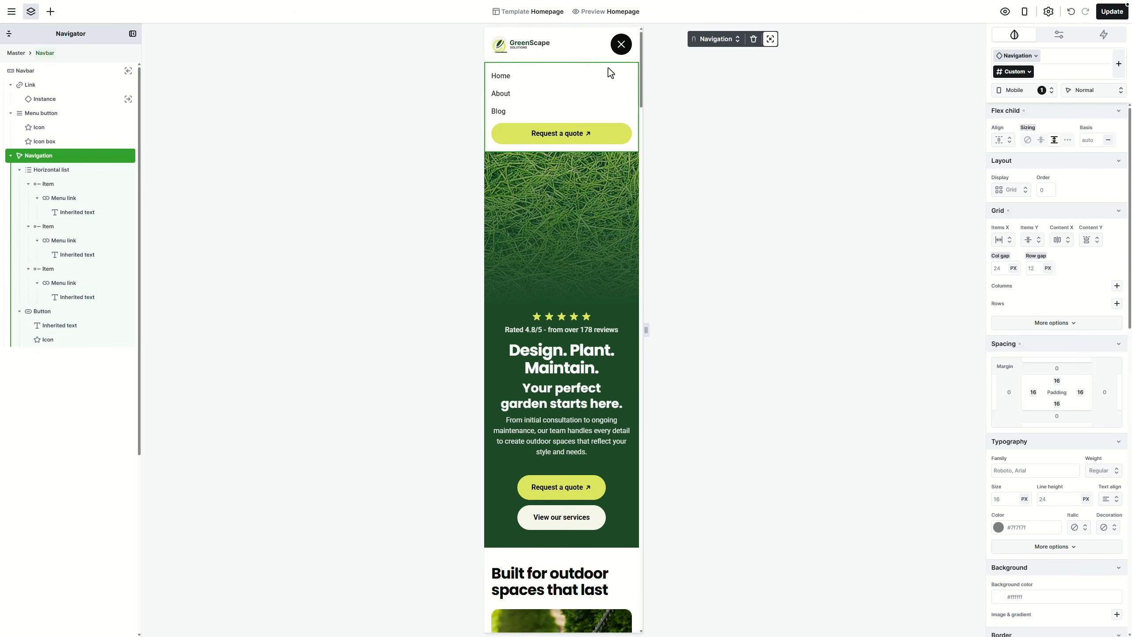
left_click(107, 70)
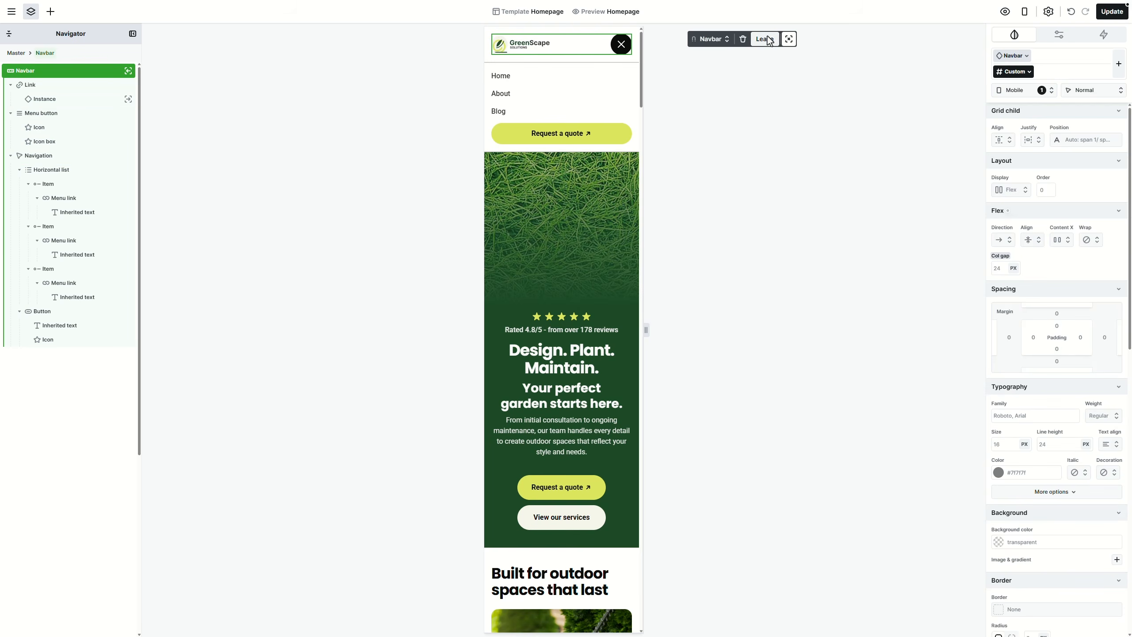
left_click(789, 39)
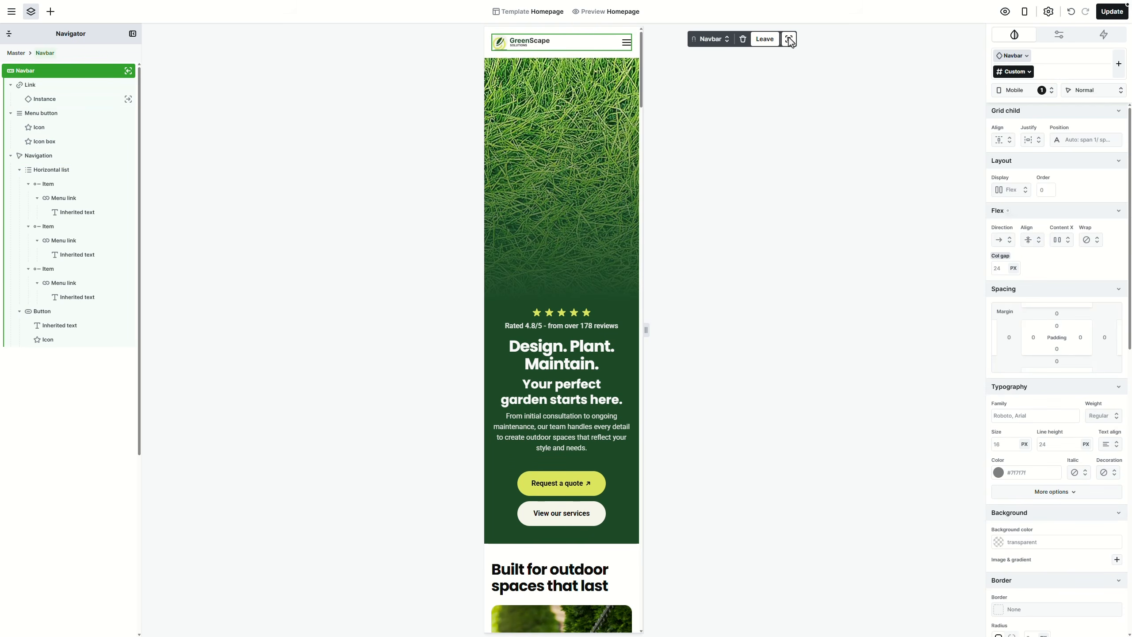
left_click(627, 44)
left_click(711, 39)
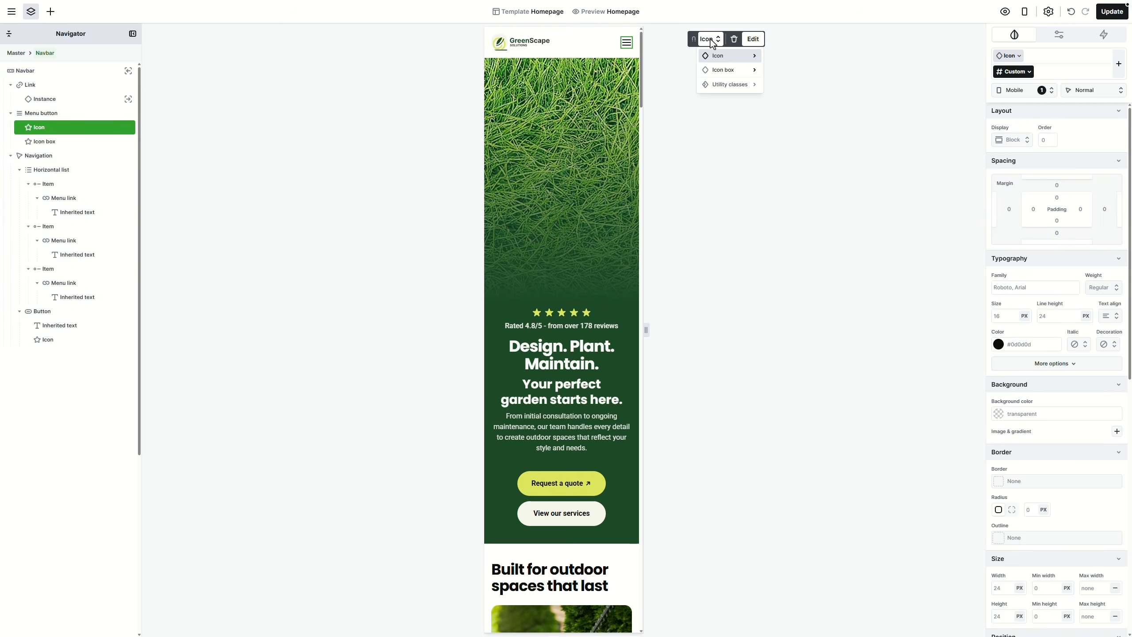
left_click(724, 69)
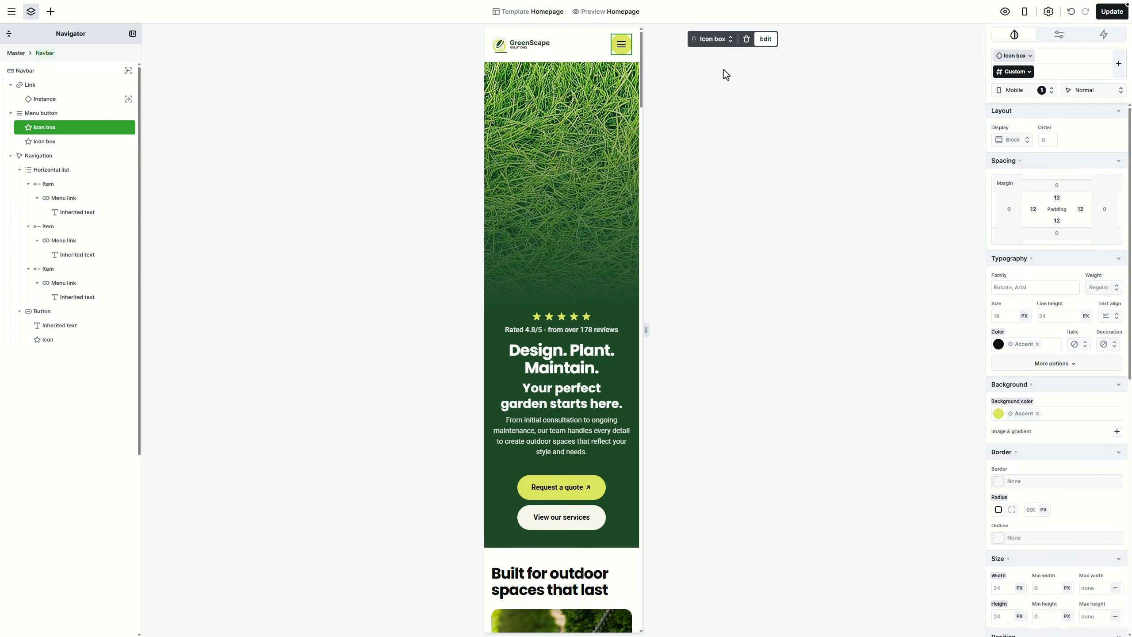
left_click(65, 73)
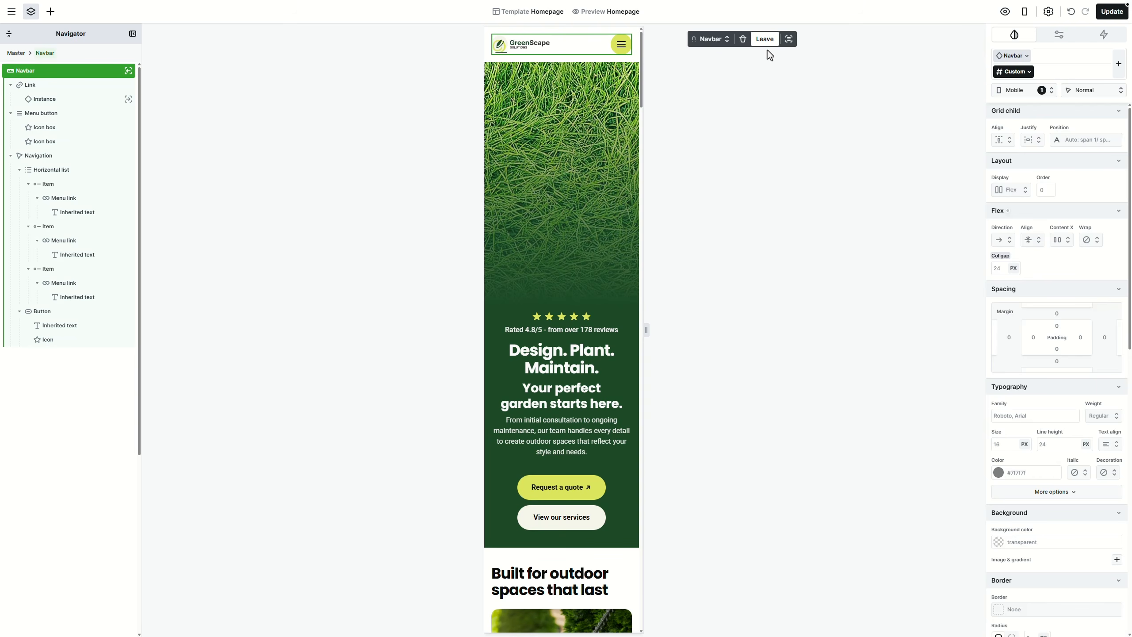
left_click(789, 40)
Step: Save the homepage with Update and preview it at Laptop, Tablet and 425 px mobile, toggling the menu
left_click(789, 40)
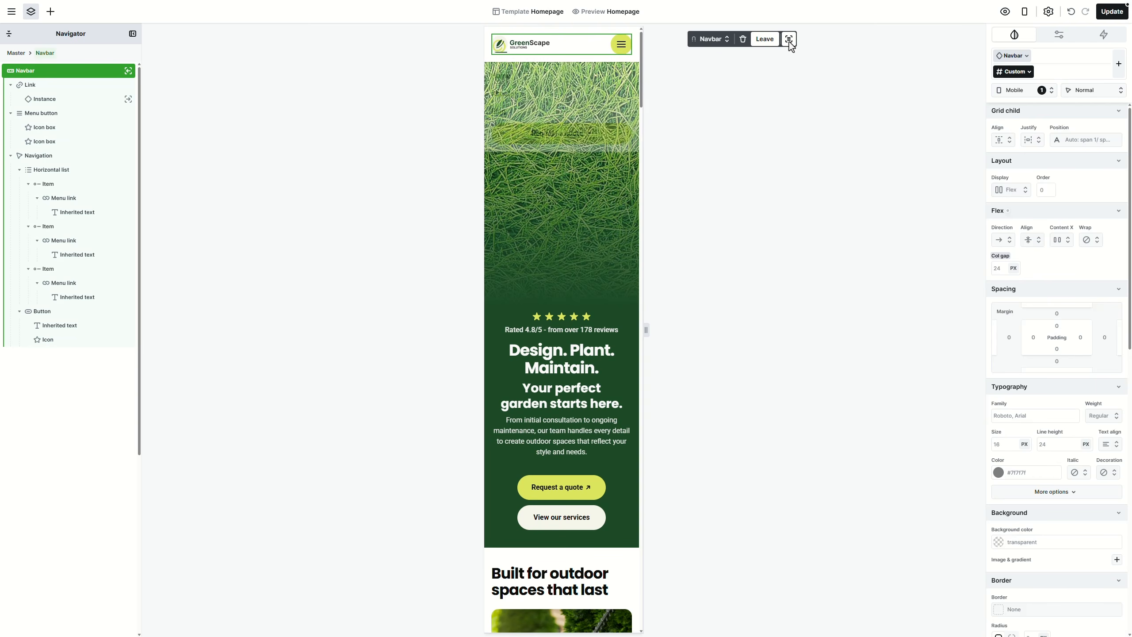
left_click(1114, 17)
left_click(1005, 12)
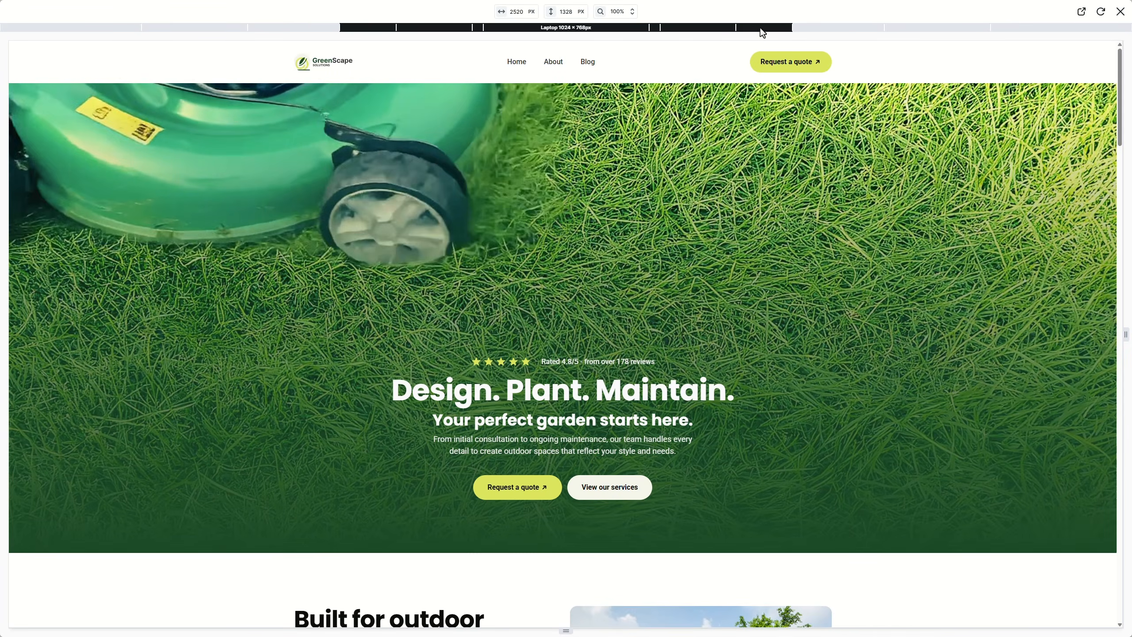
left_click(760, 29)
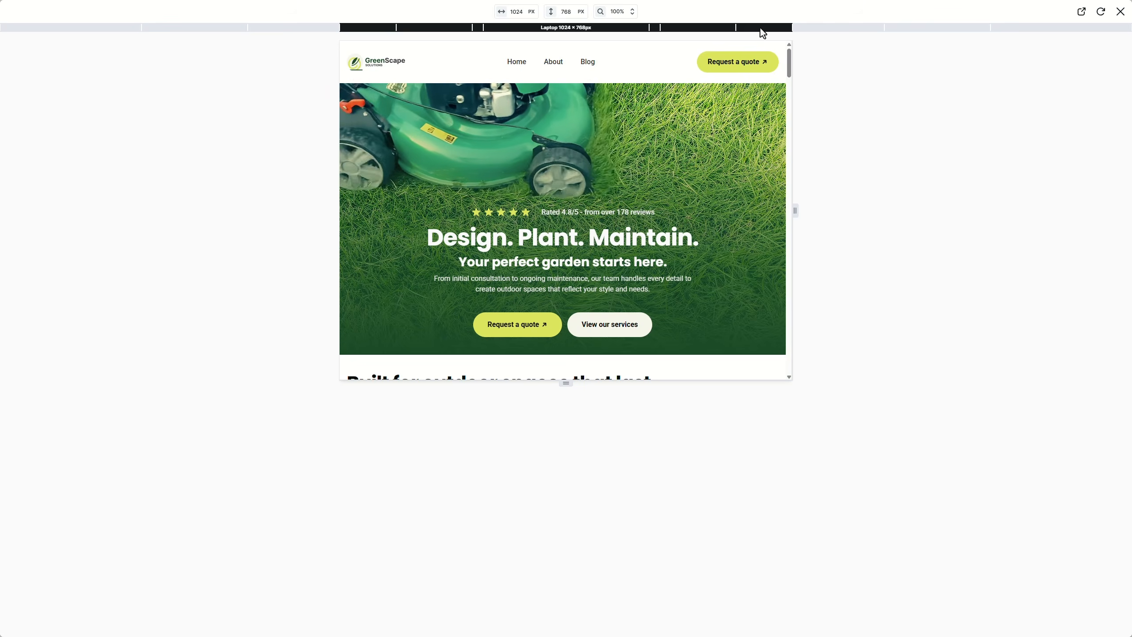
left_click(733, 28)
left_click(654, 28)
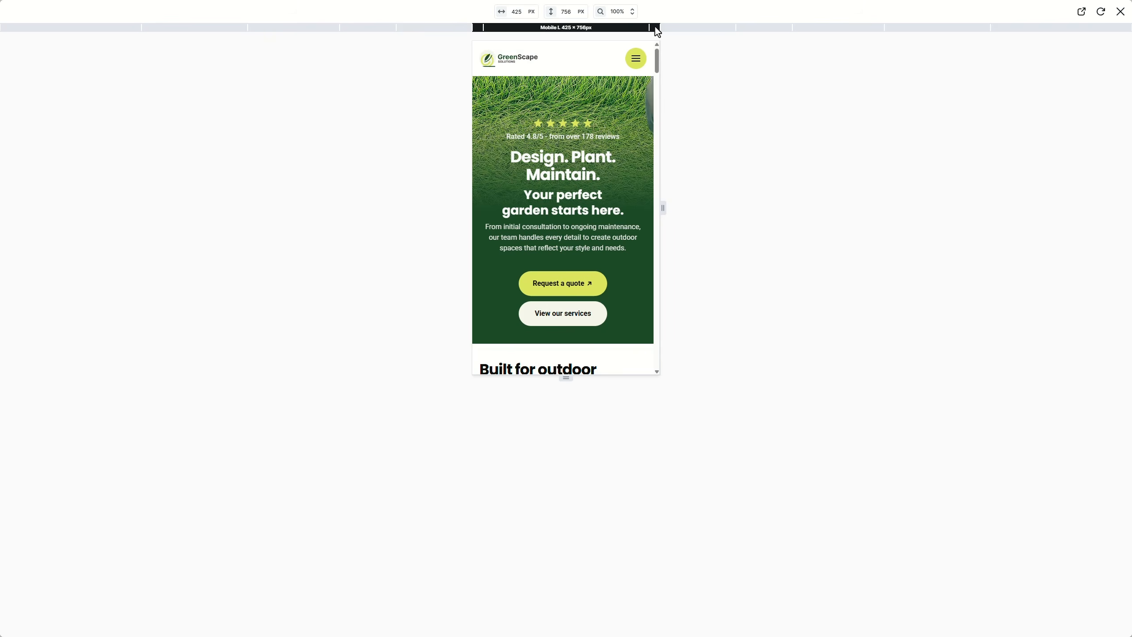
left_click(638, 60)
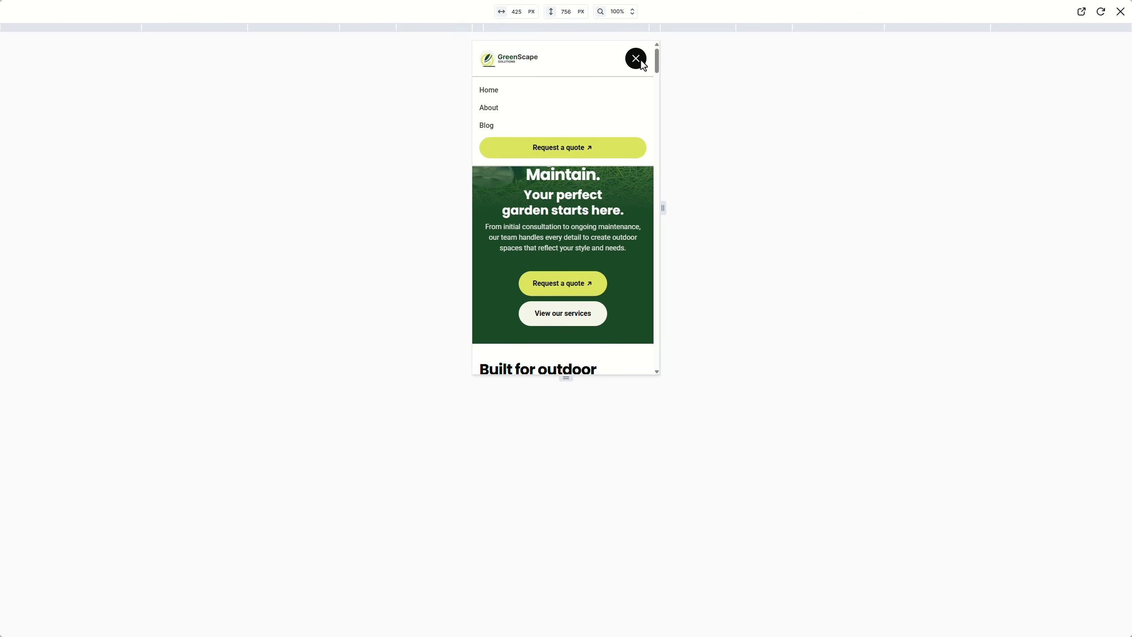
left_click(641, 61)
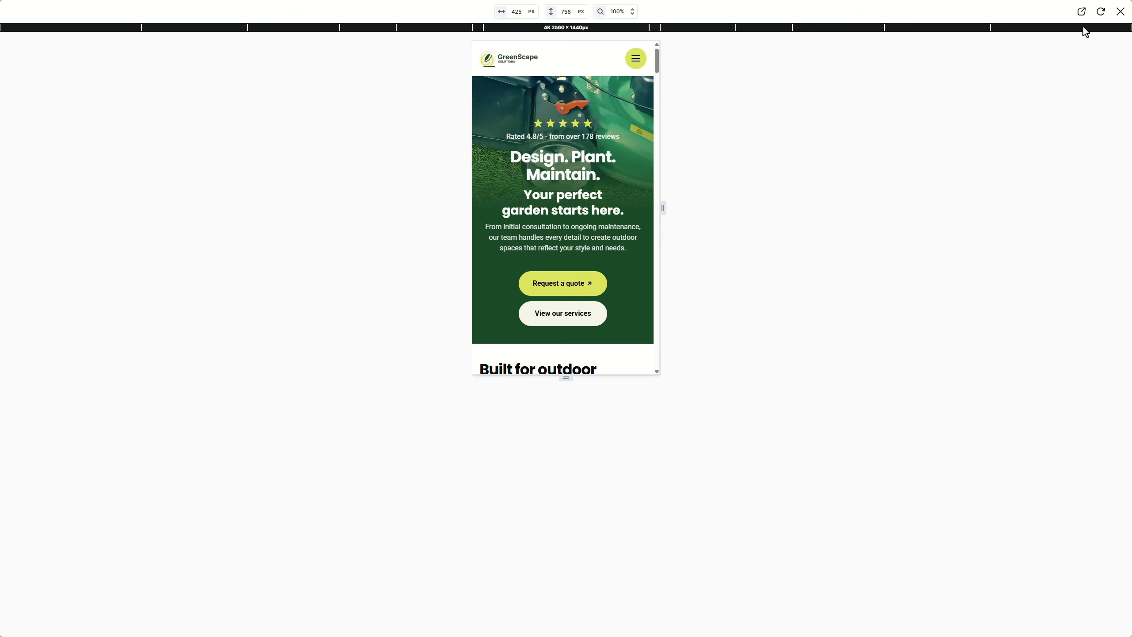
Step: Set the Navbar menu Animation to Flip down and enable Disable body scroll
left_click(1121, 11)
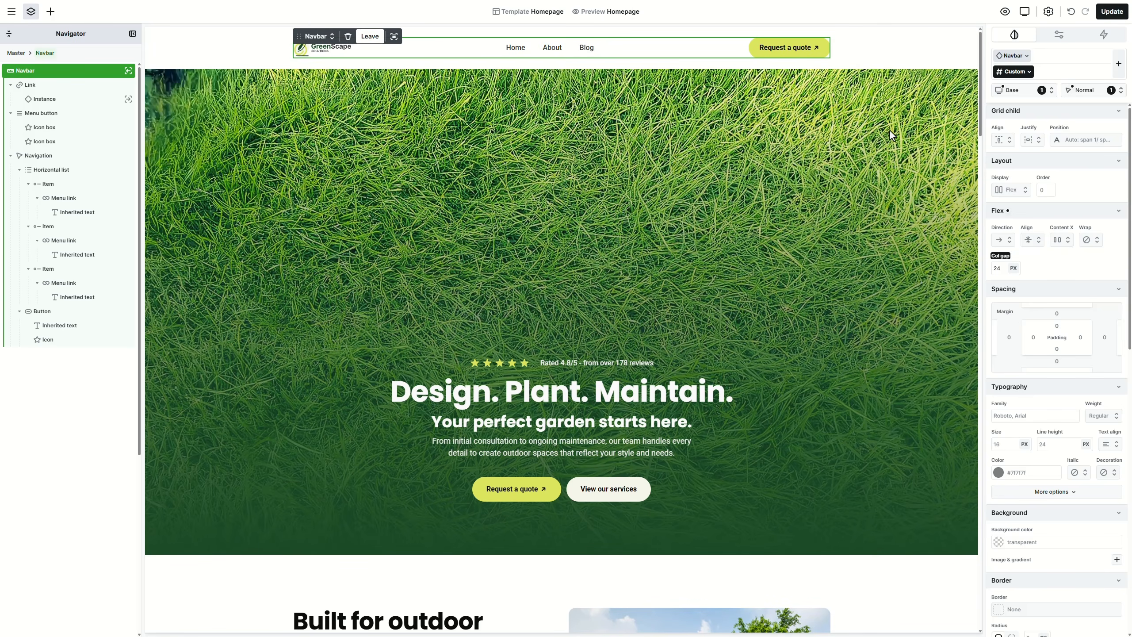
left_click(1056, 36)
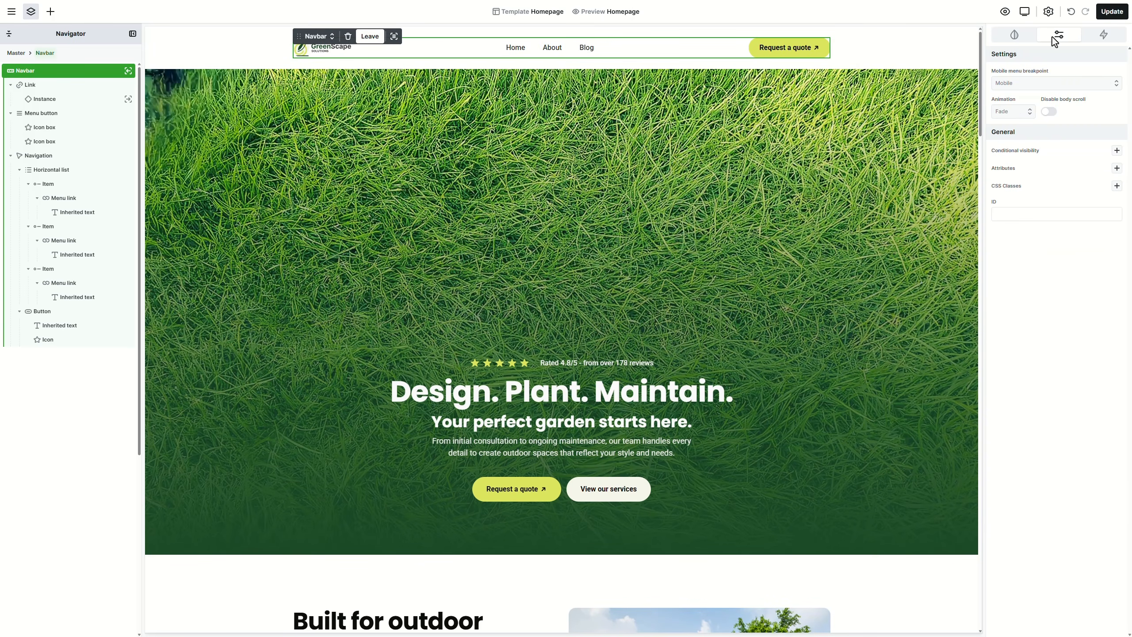
left_click(1023, 116)
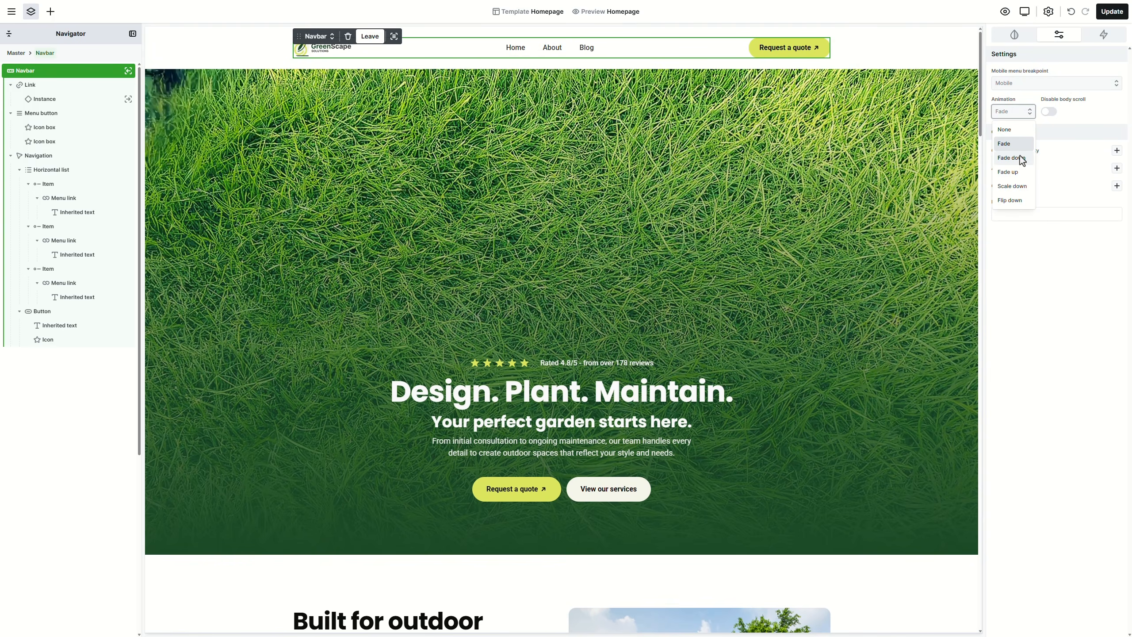
left_click(1014, 197)
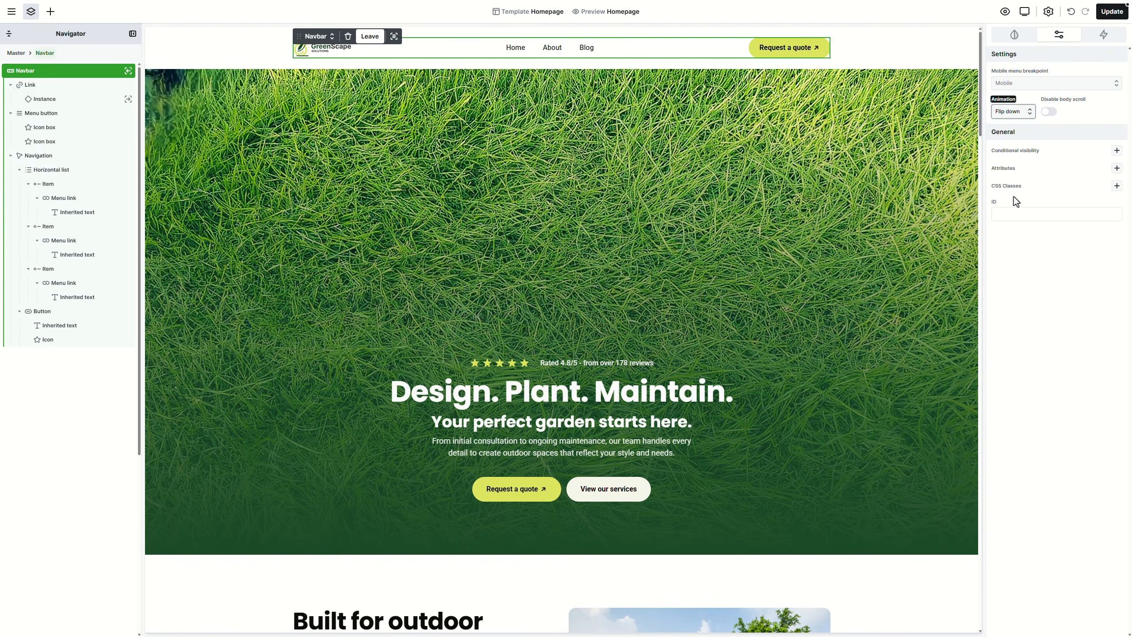
left_click(1049, 112)
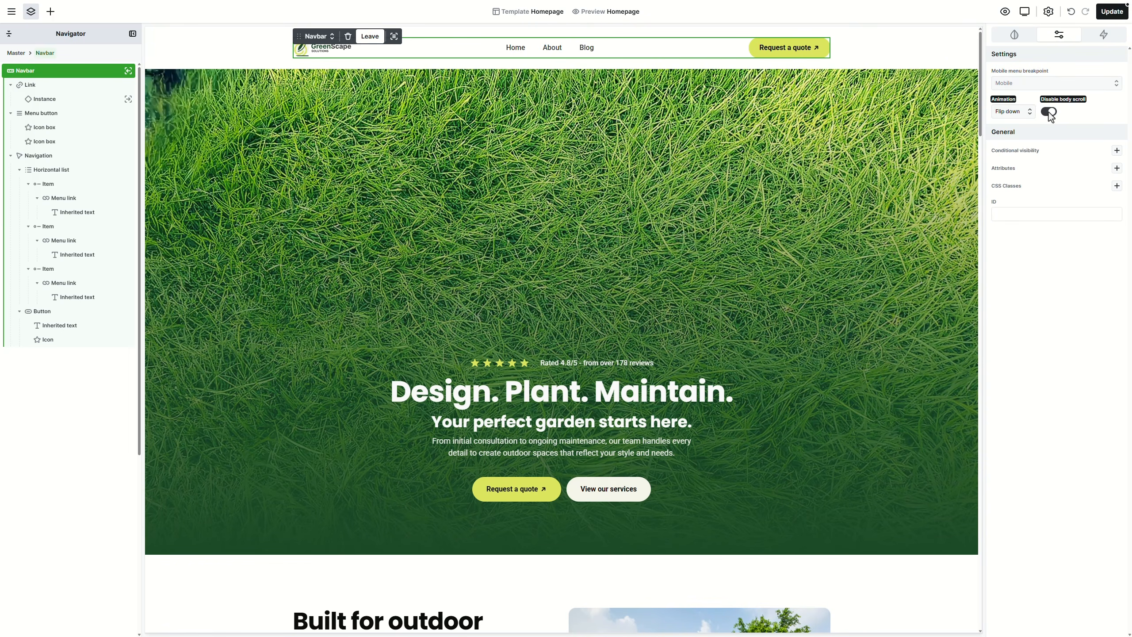
Step: Preview at 425 px mobile width to test the Flip down menu and scroll lock
left_click(999, 15)
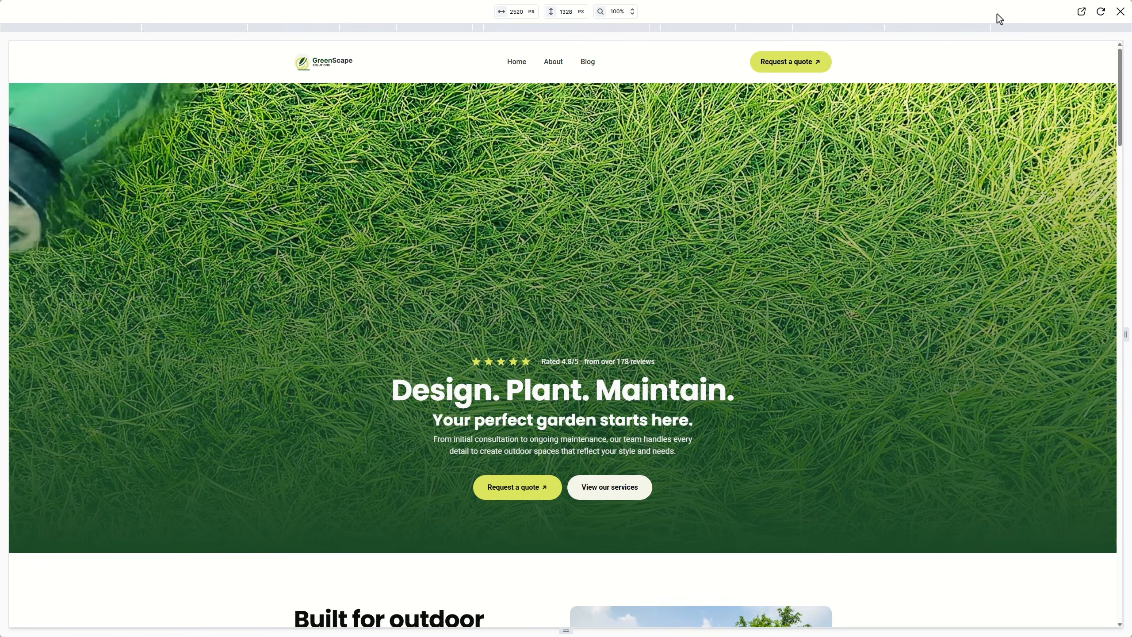
left_click(659, 30)
left_click(636, 58)
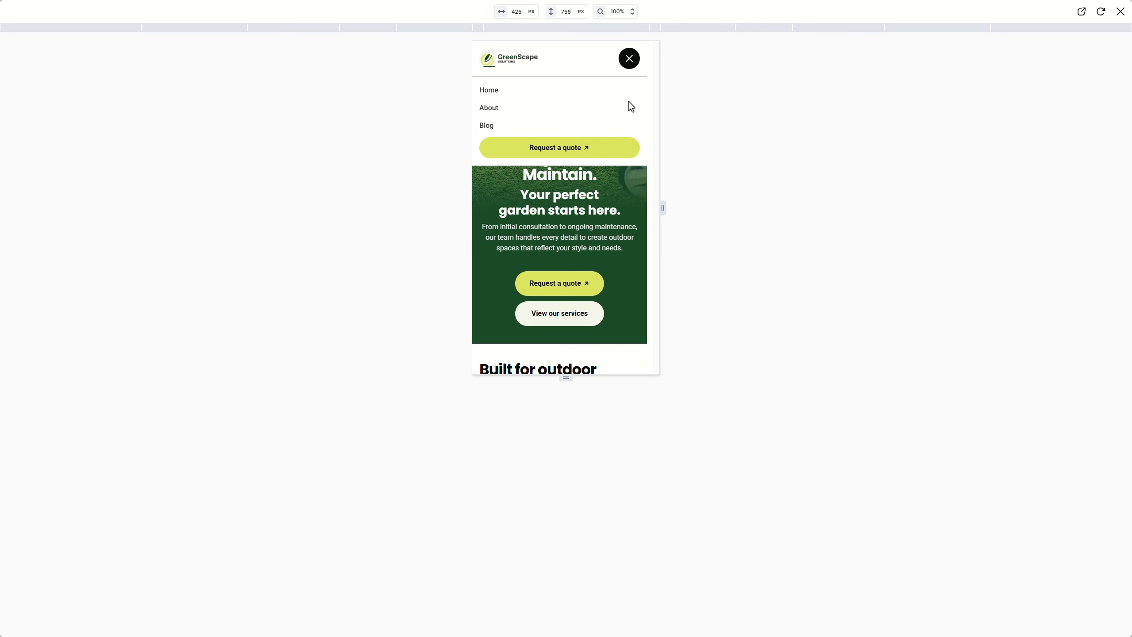
left_click(629, 59)
scroll(618, 154, "down", 1)
scroll(618, 153, "down", 2)
scroll(663, 142, "up", 5)
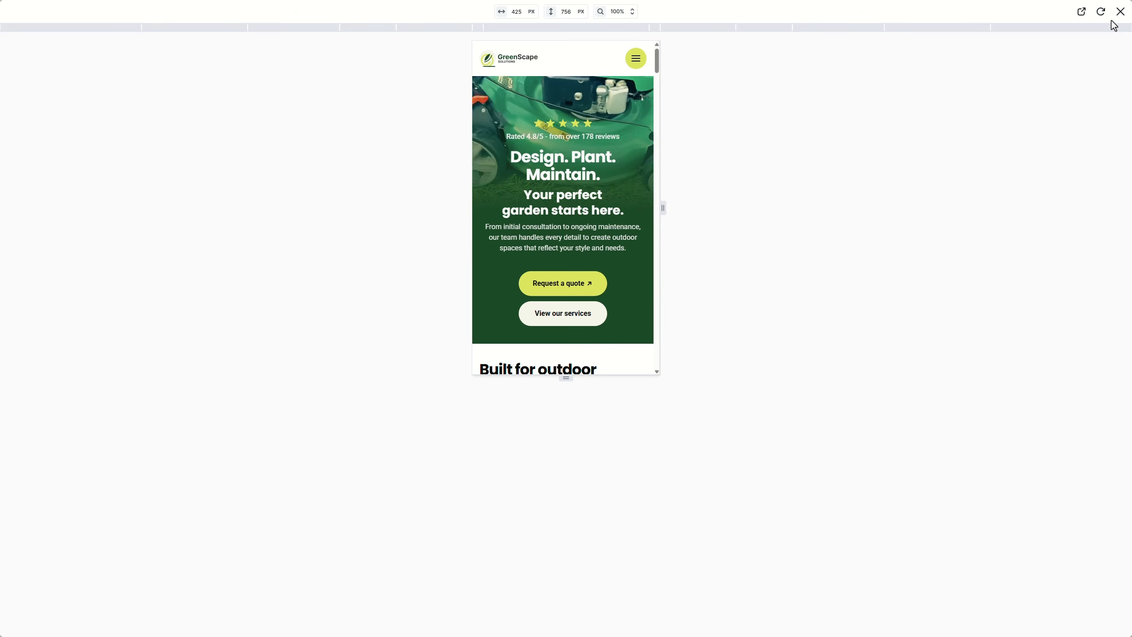
left_click(1121, 11)
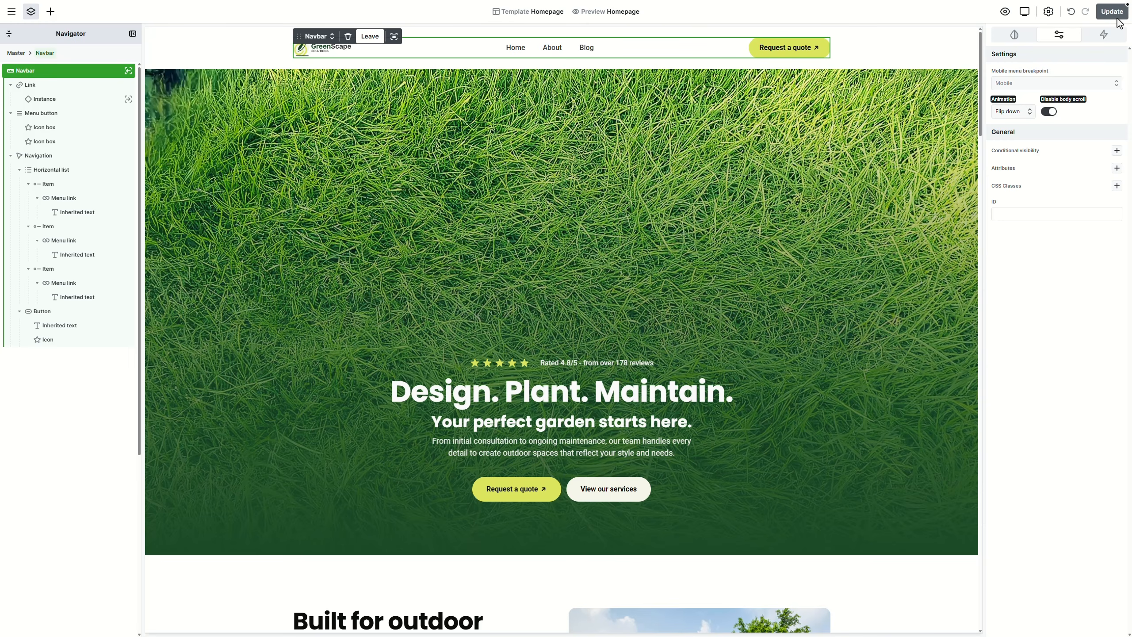
Step: Reset Disable body scroll to off and the menu Animation to Fade
left_click(1055, 101)
left_click(1053, 140)
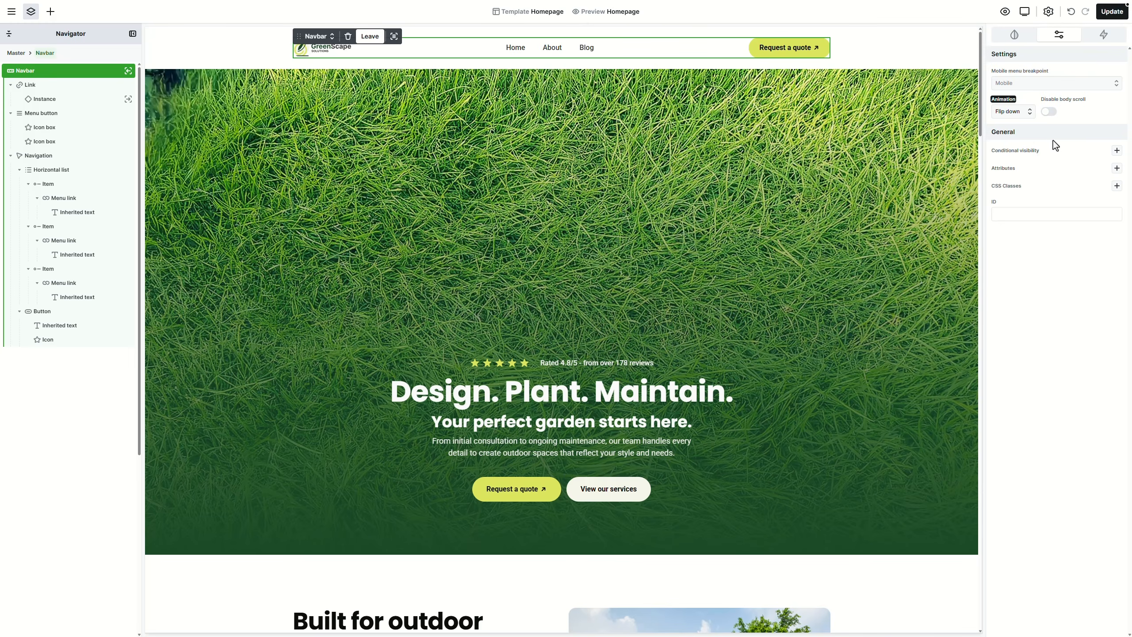
left_click(1003, 99)
left_click(1025, 142)
Step: Select the footer and set its top and bottom padding to S (16px)
left_click_drag(980, 55, 982, 559)
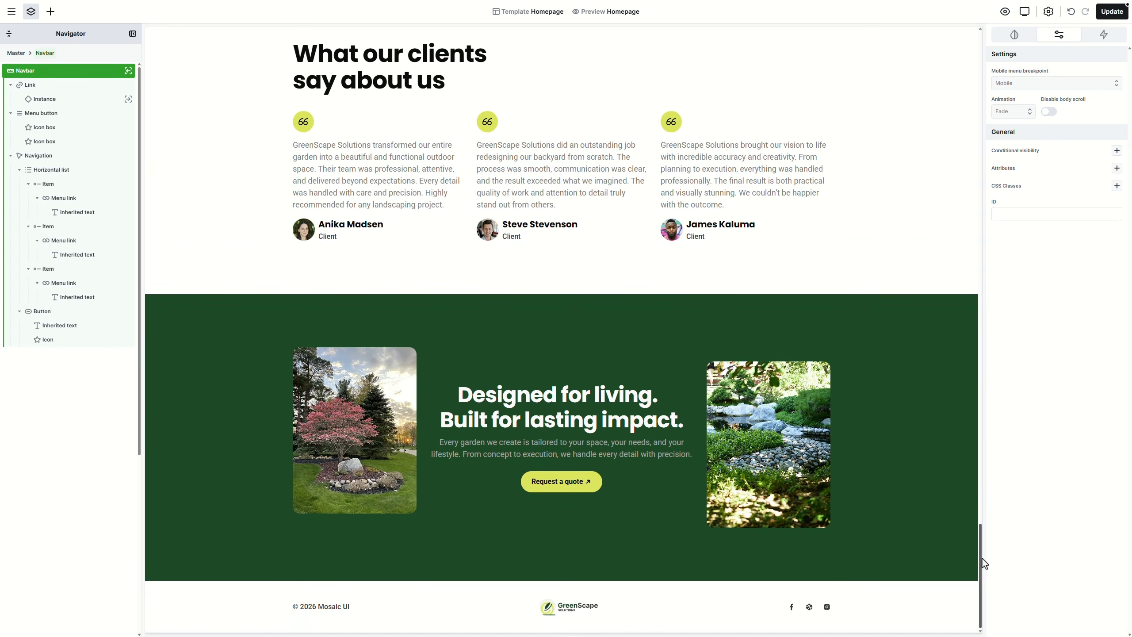
left_click(680, 588)
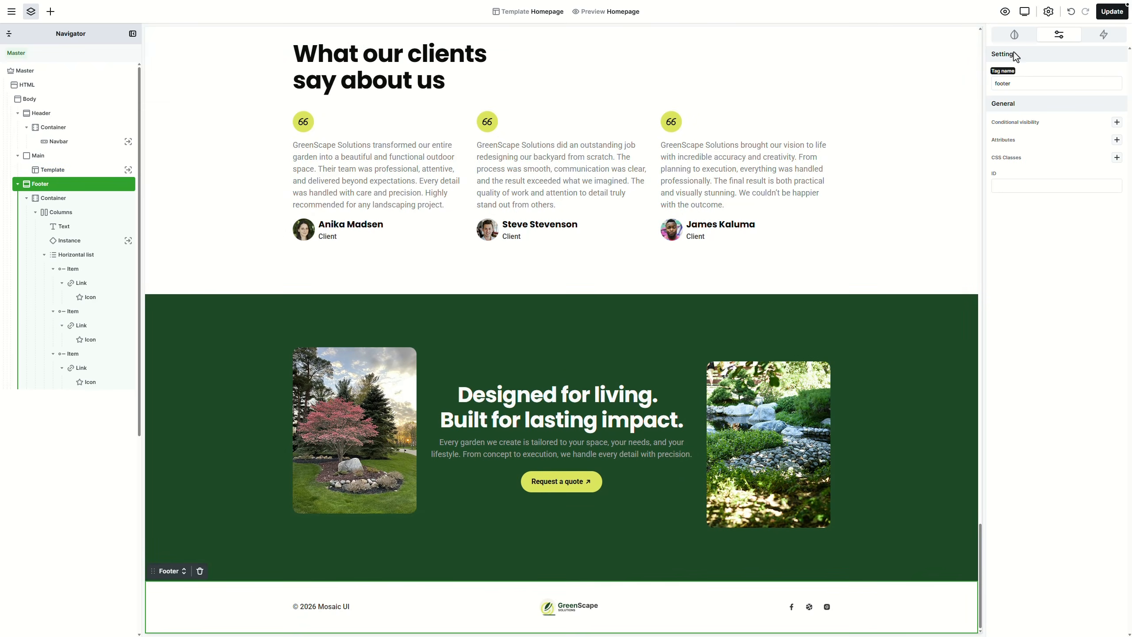
left_click(1015, 35)
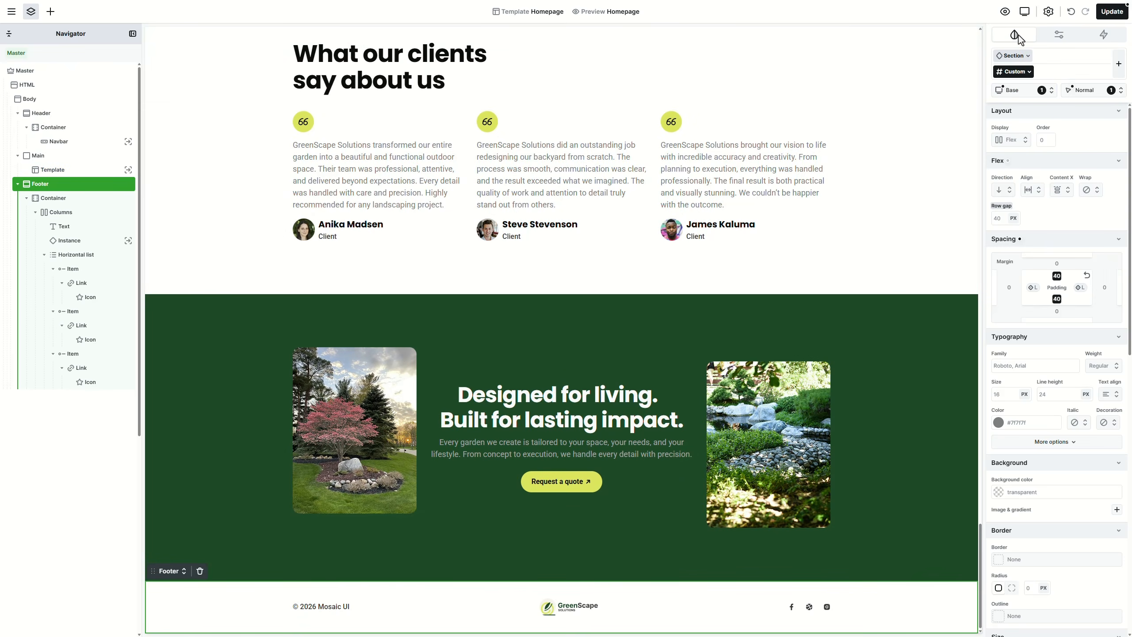
left_click(1059, 280)
left_click(1088, 294)
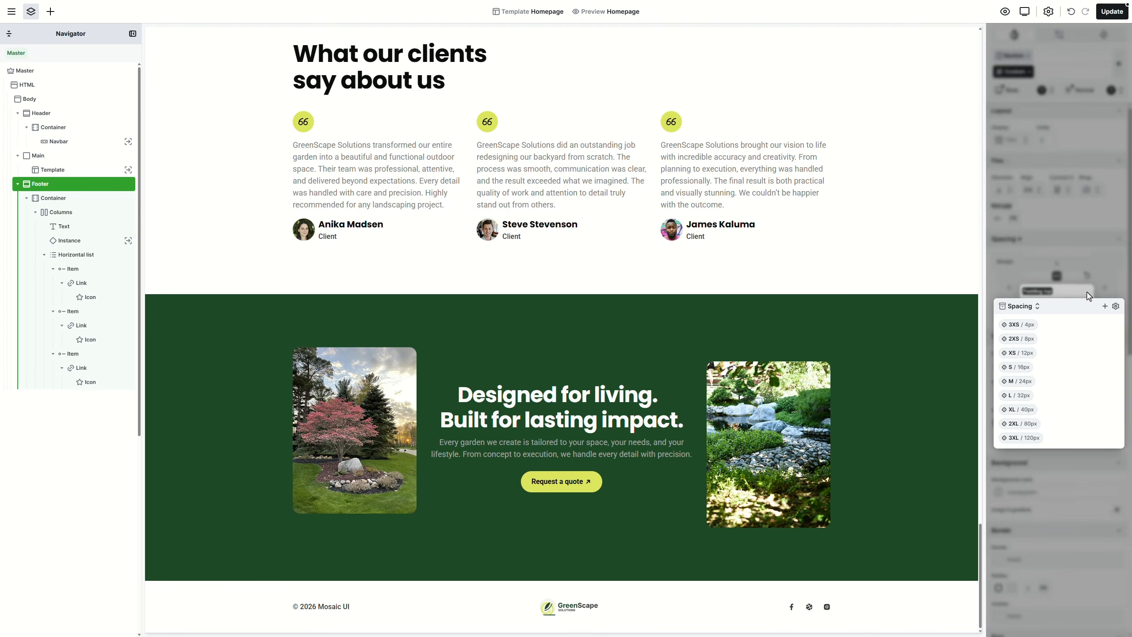
left_click(1021, 366)
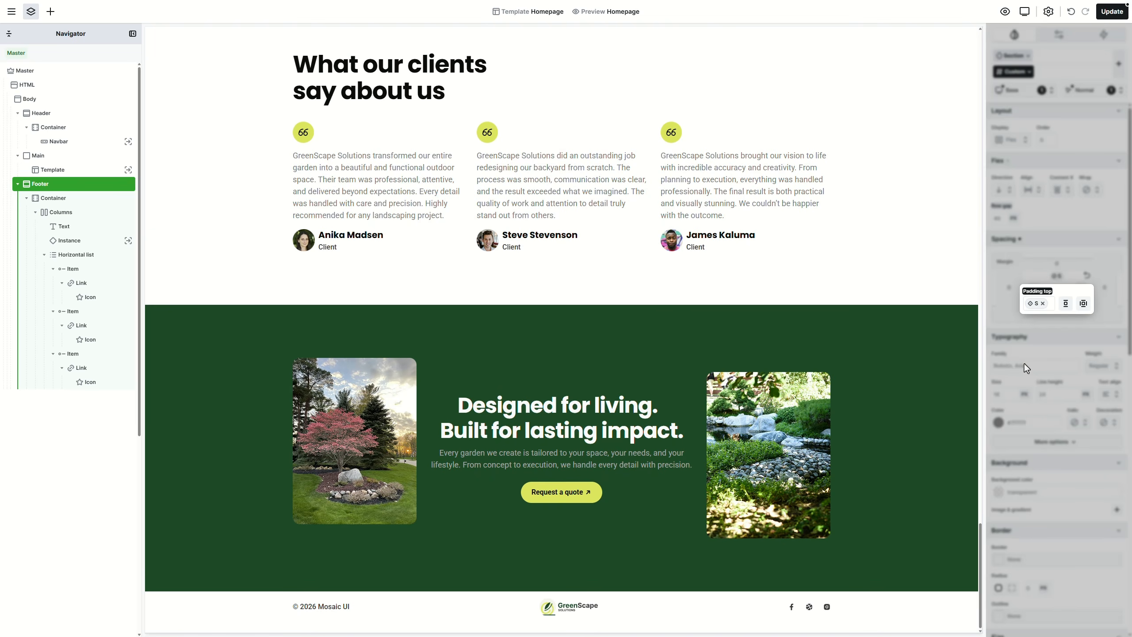
left_click(1071, 308)
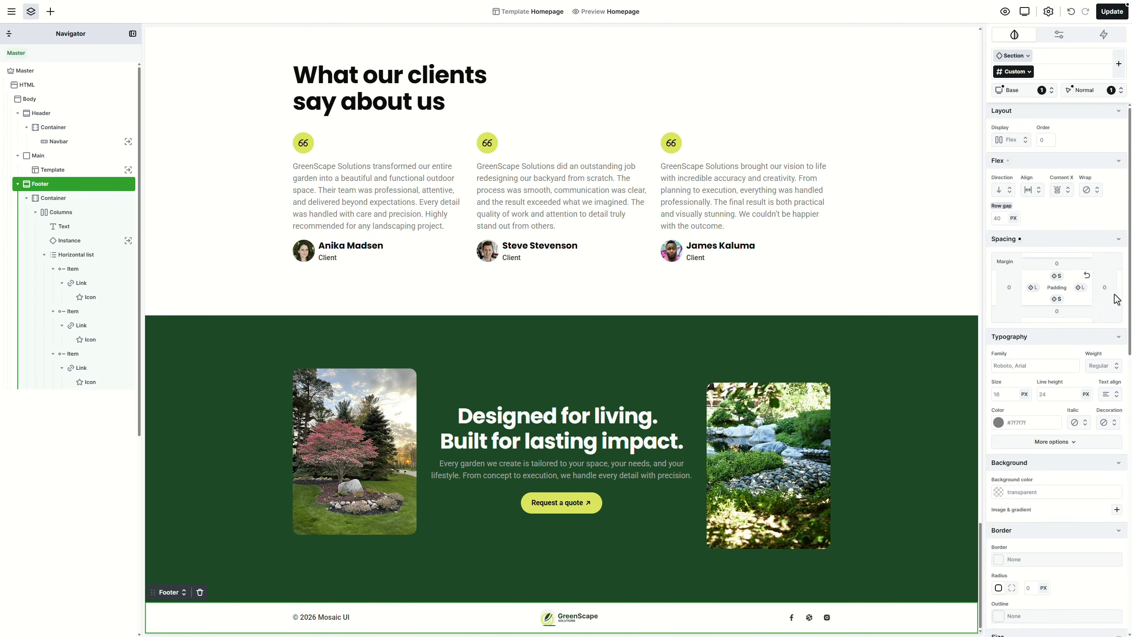
Step: Give the footer the Primary background colour and the Dark colour mode
left_click_drag(1130, 285, 1128, 372)
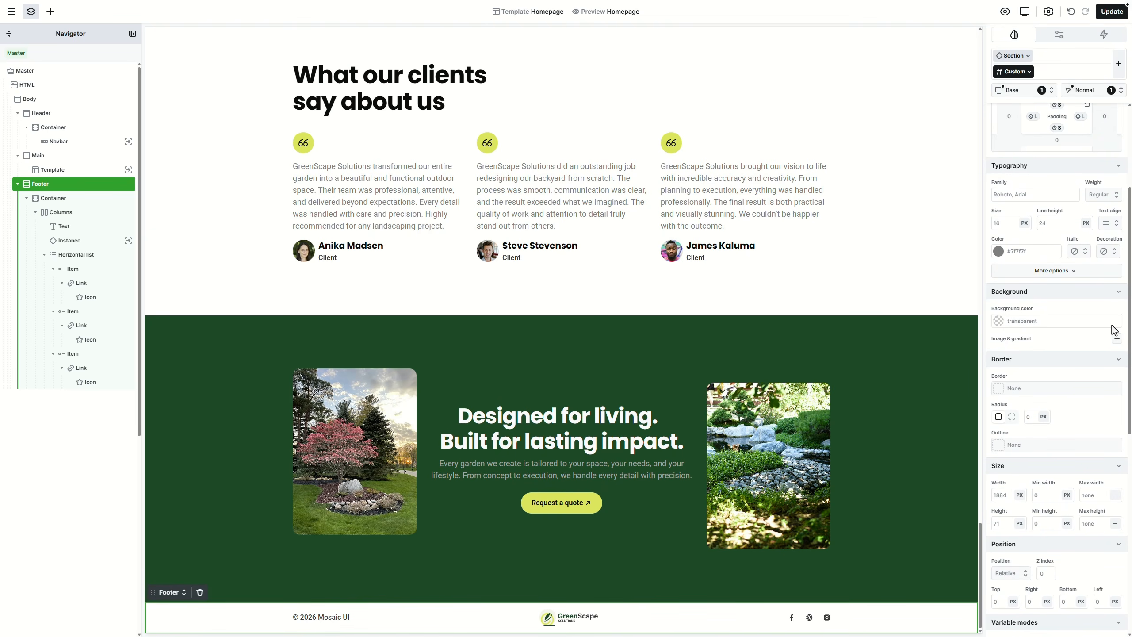
left_click(1113, 314)
left_click(1070, 379)
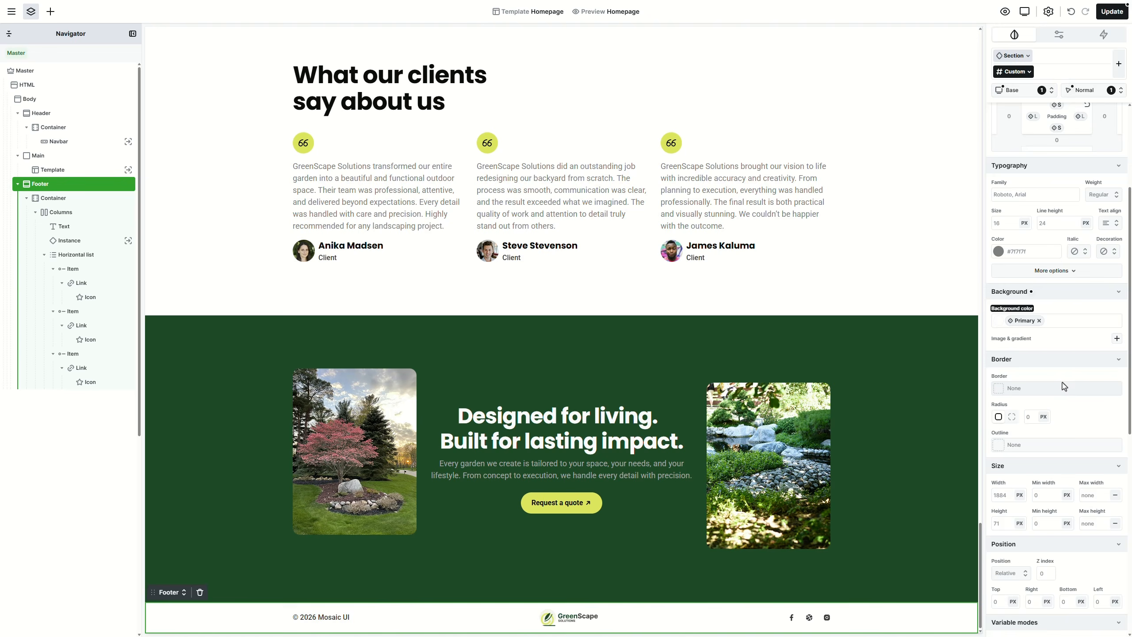
scroll(1115, 446, "down", 9)
scroll(1123, 525, "down", 1)
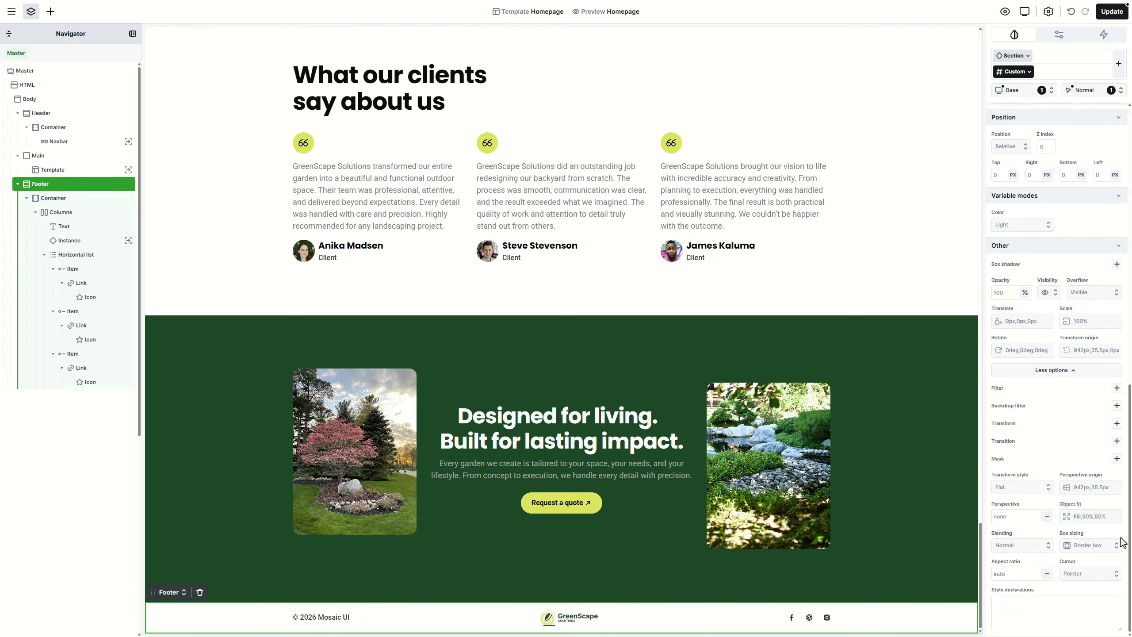
left_click(1033, 227)
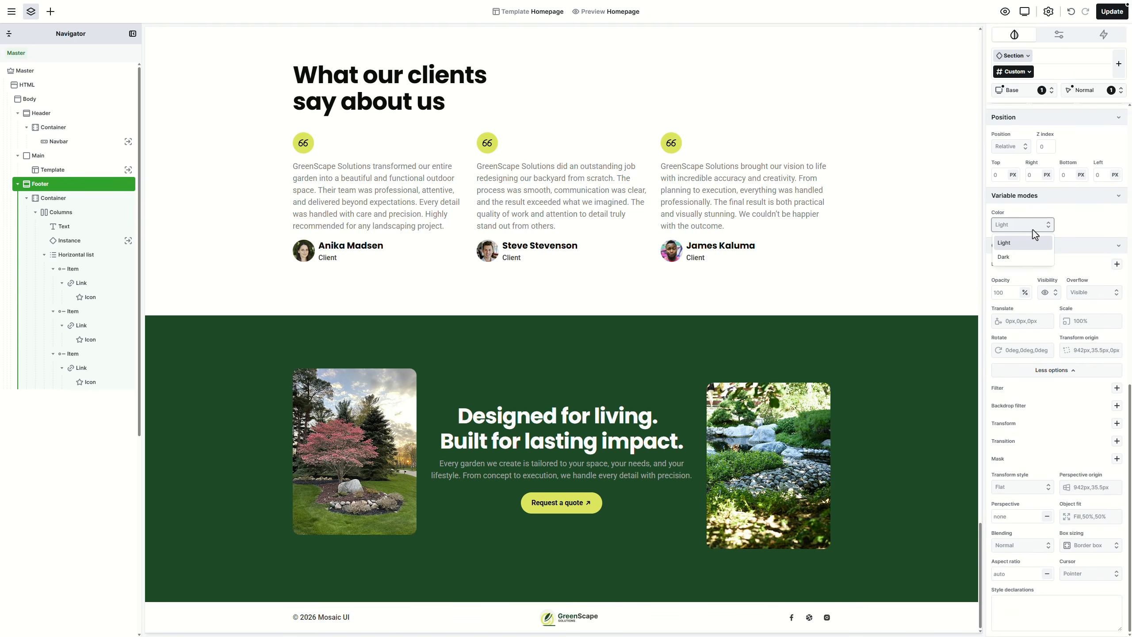
left_click(1025, 258)
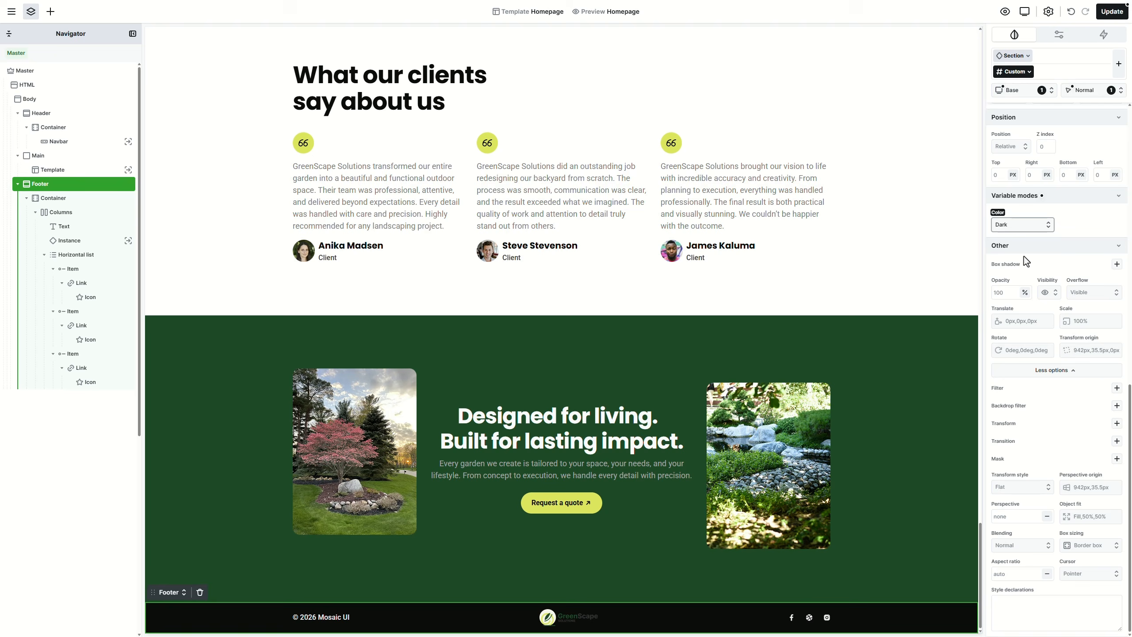
left_click(1013, 91)
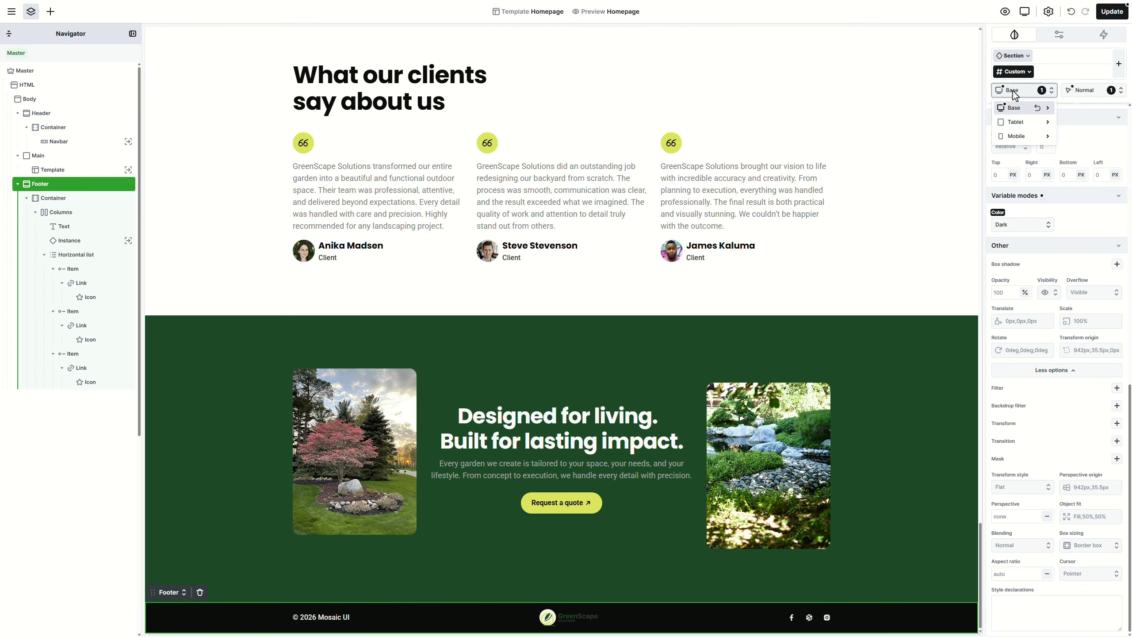
Step: At the Tablet breakpoint, set the footer's top padding to S (16px)
left_click(1017, 122)
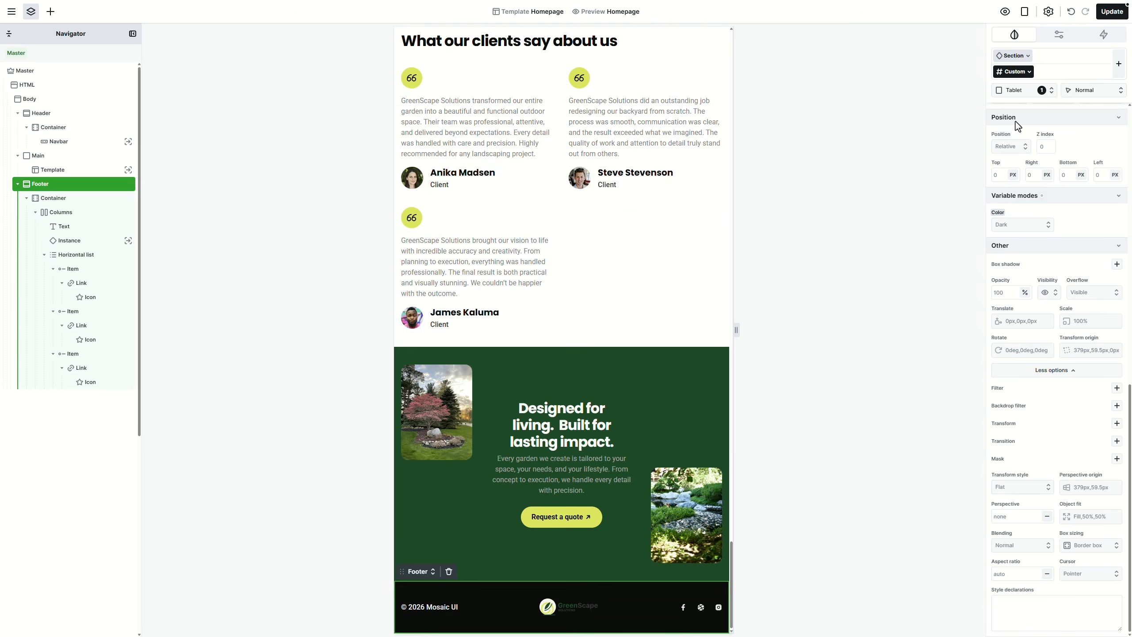
scroll(1067, 312, "up", 12)
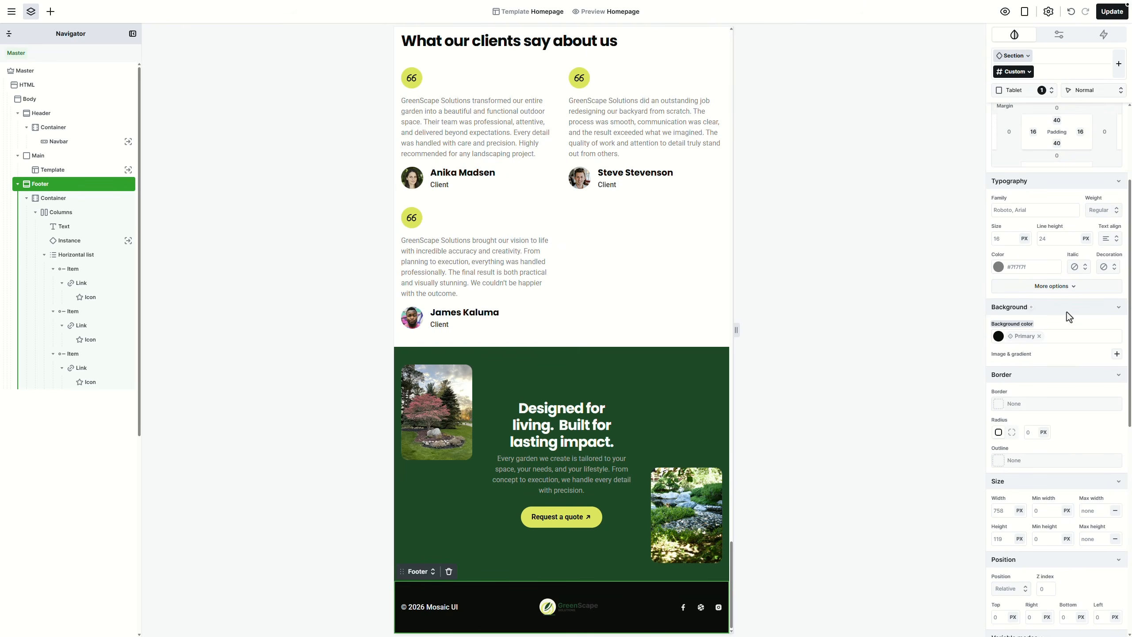
left_click(1059, 276)
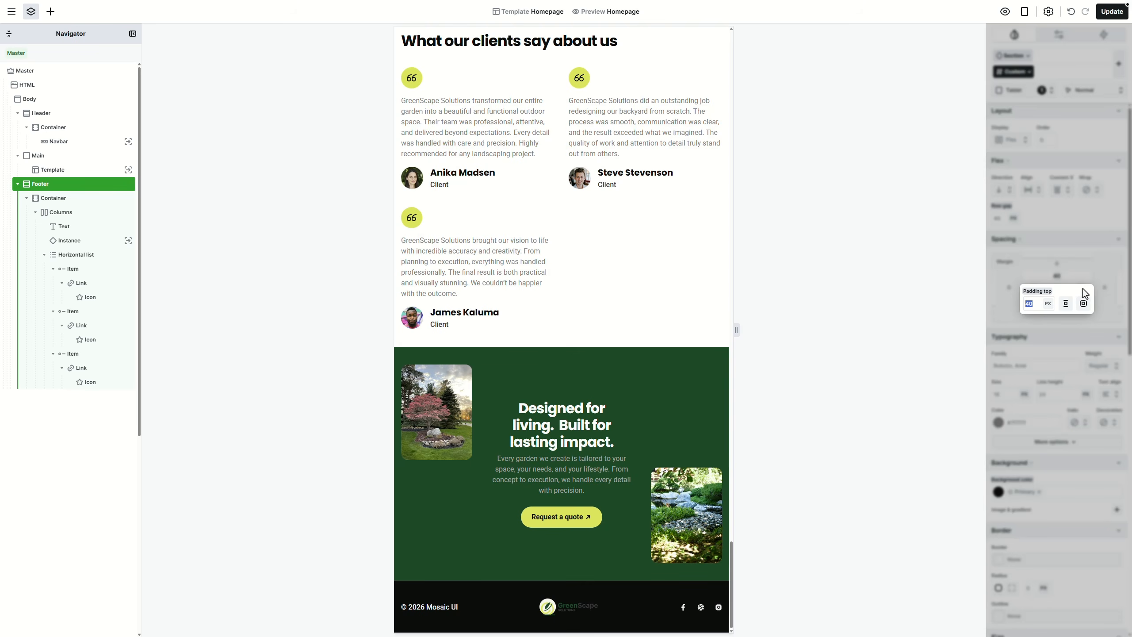
left_click(1084, 304)
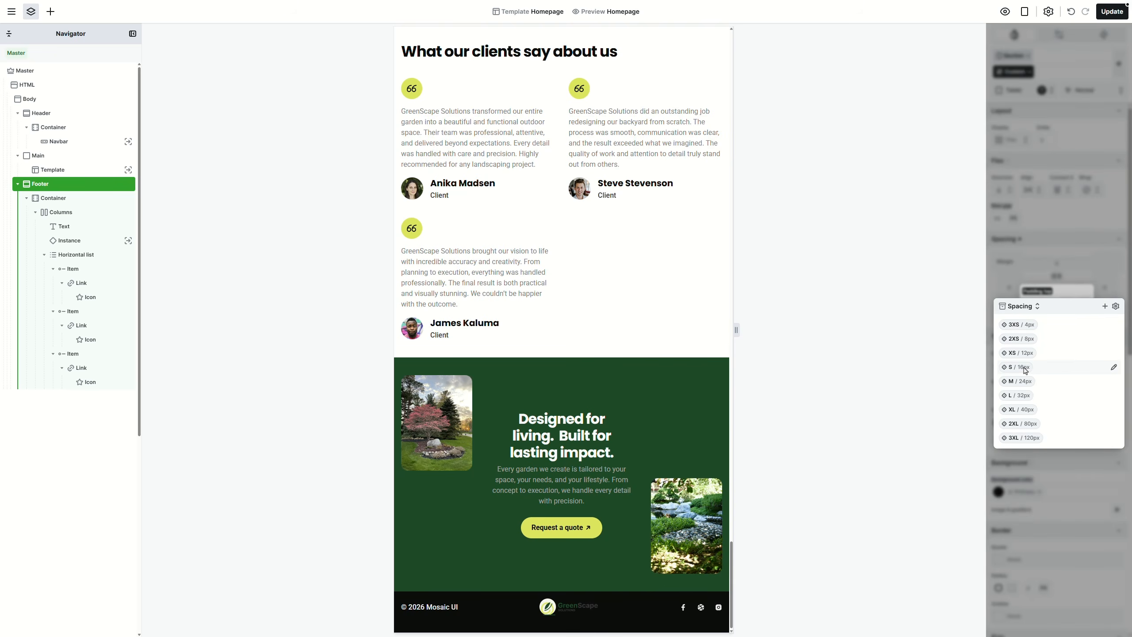
left_click(1025, 369)
left_click(1067, 305)
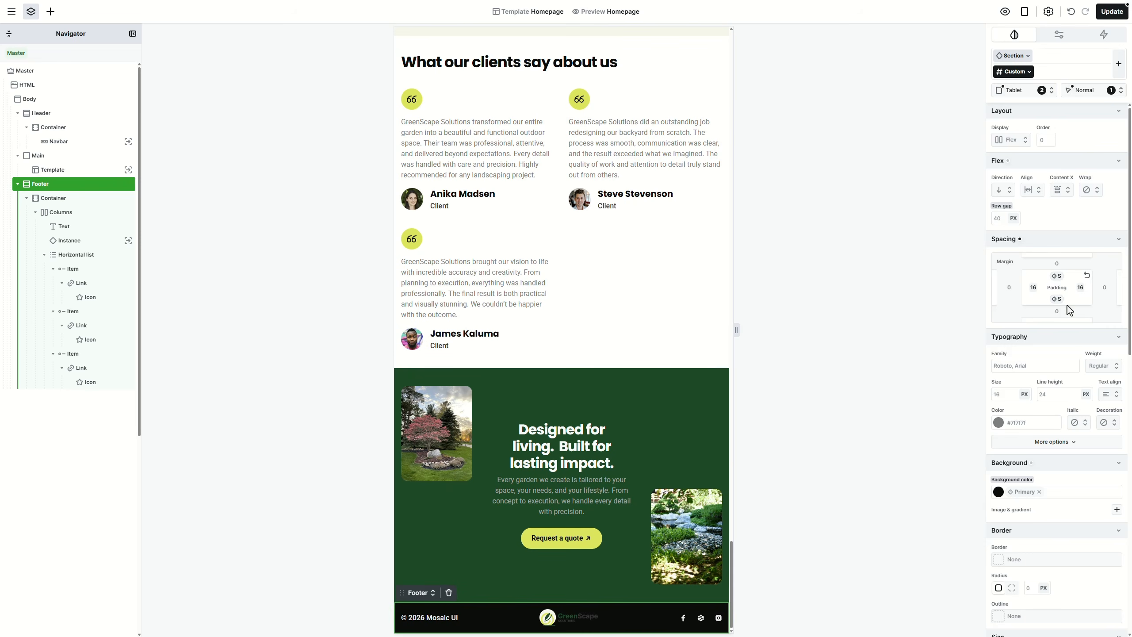
Step: Preview the footer at Mobile width, save the template, and return to the Base layout
left_click(1023, 90)
left_click(1010, 139)
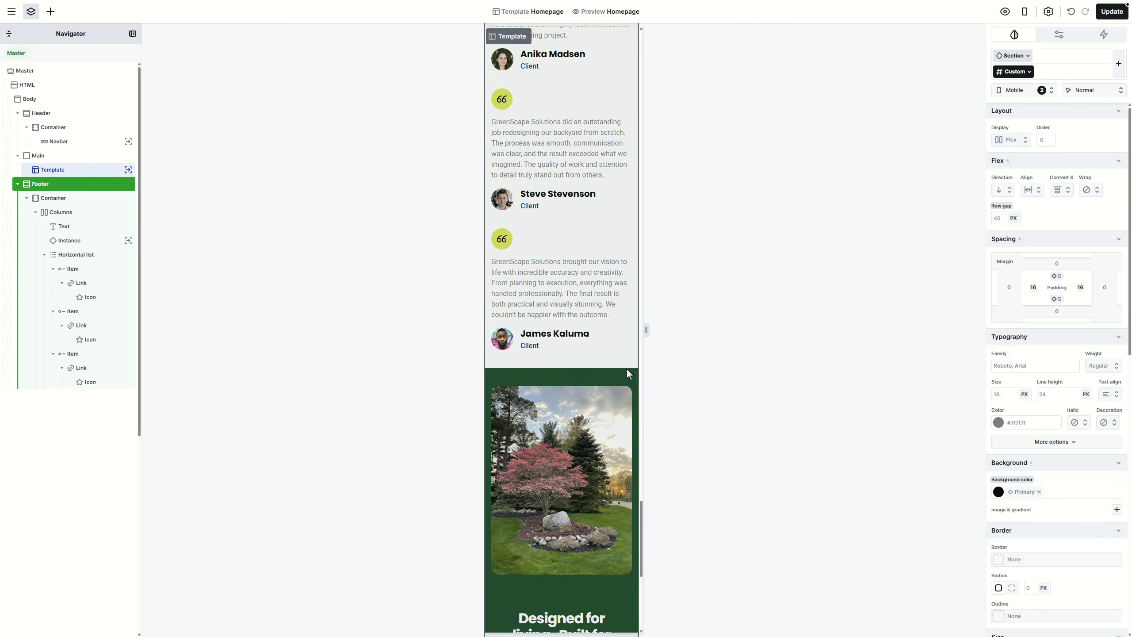
scroll(614, 385, "down", 9)
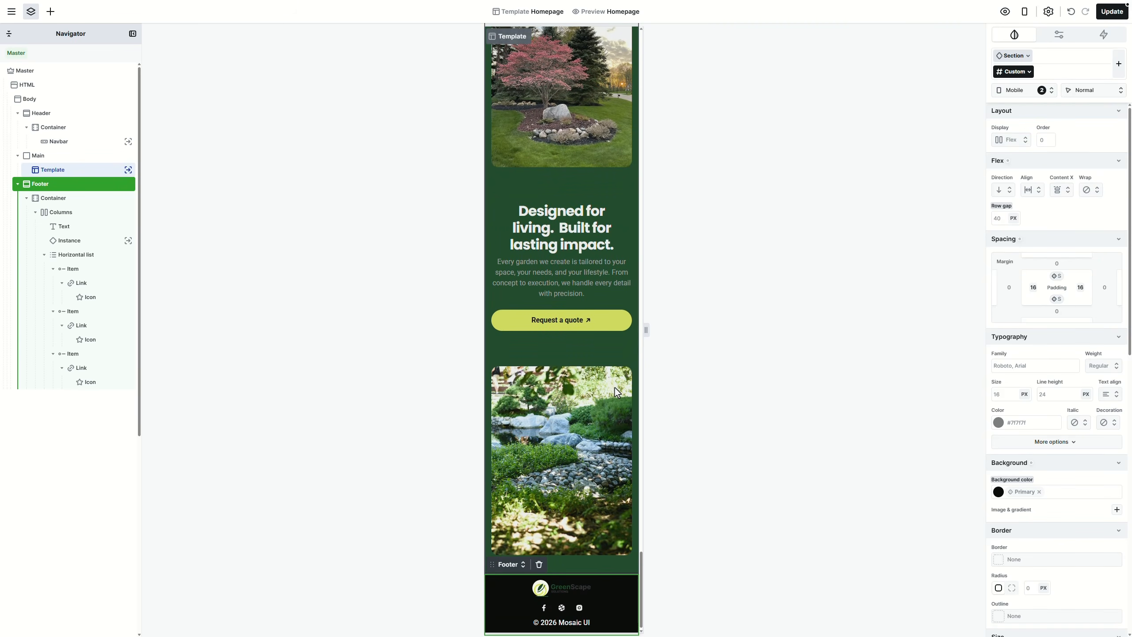
left_click(1115, 13)
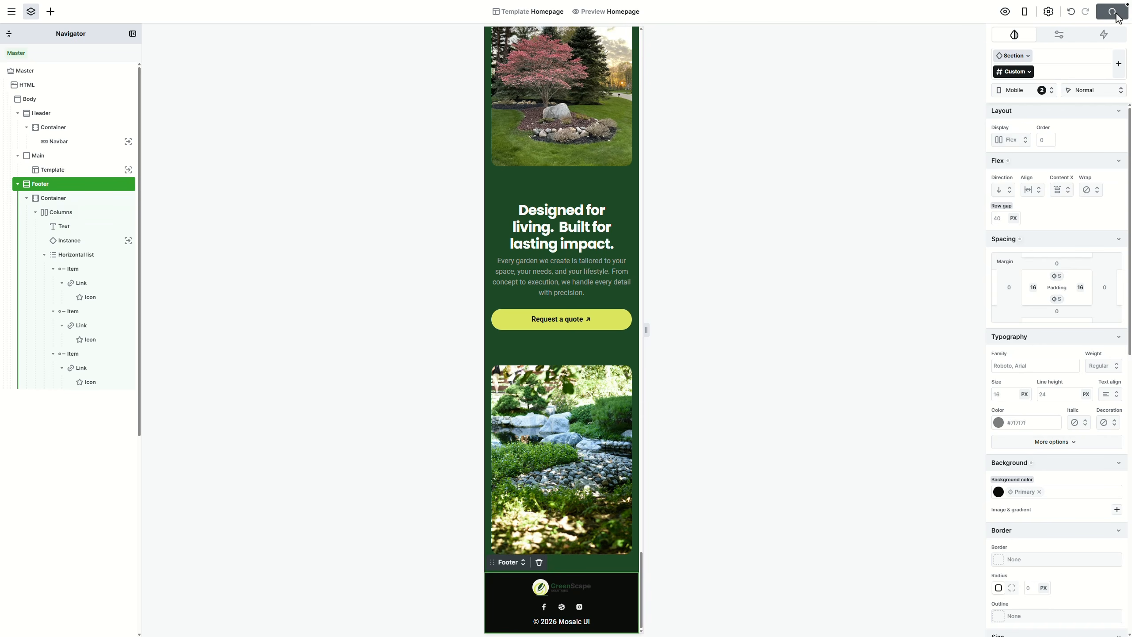
left_click(1042, 91)
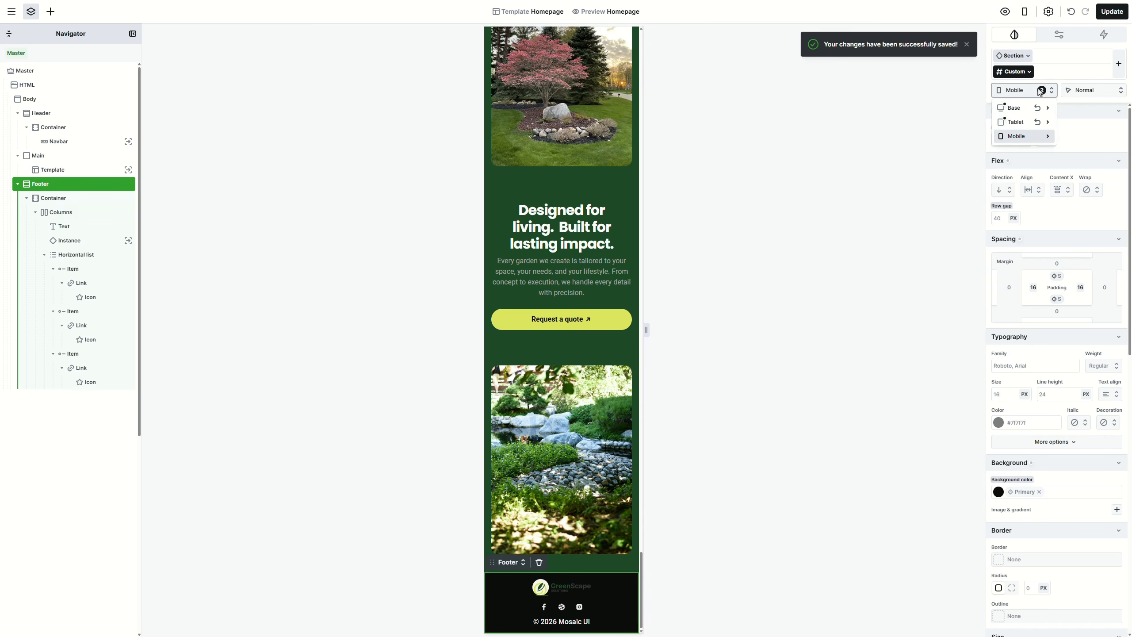
left_click(1017, 107)
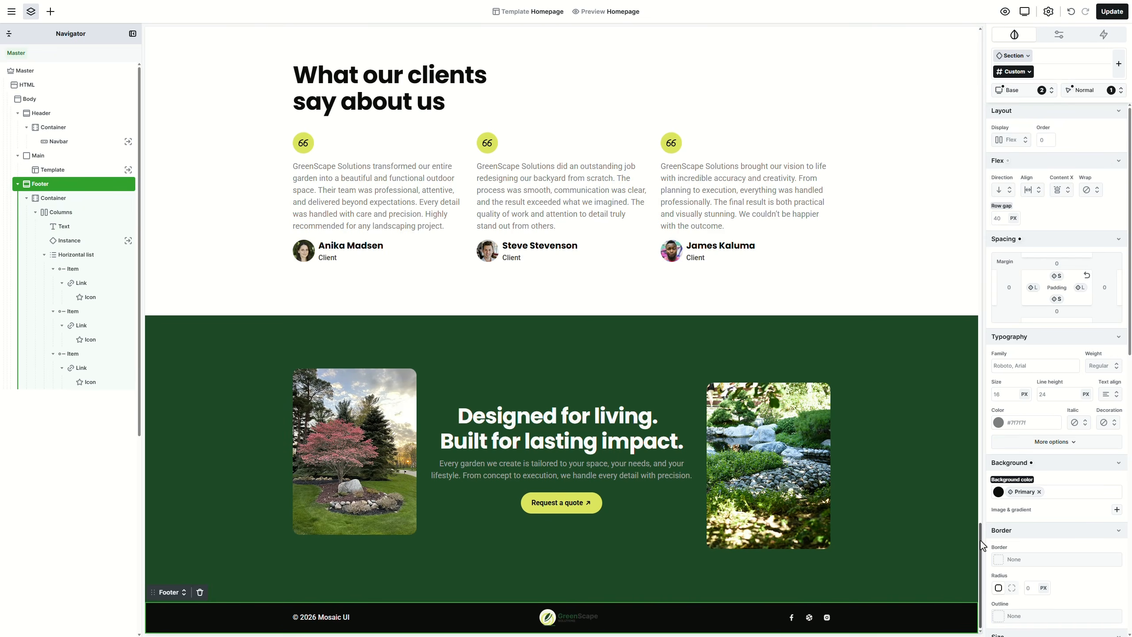
left_click_drag(980, 541, 967, 48)
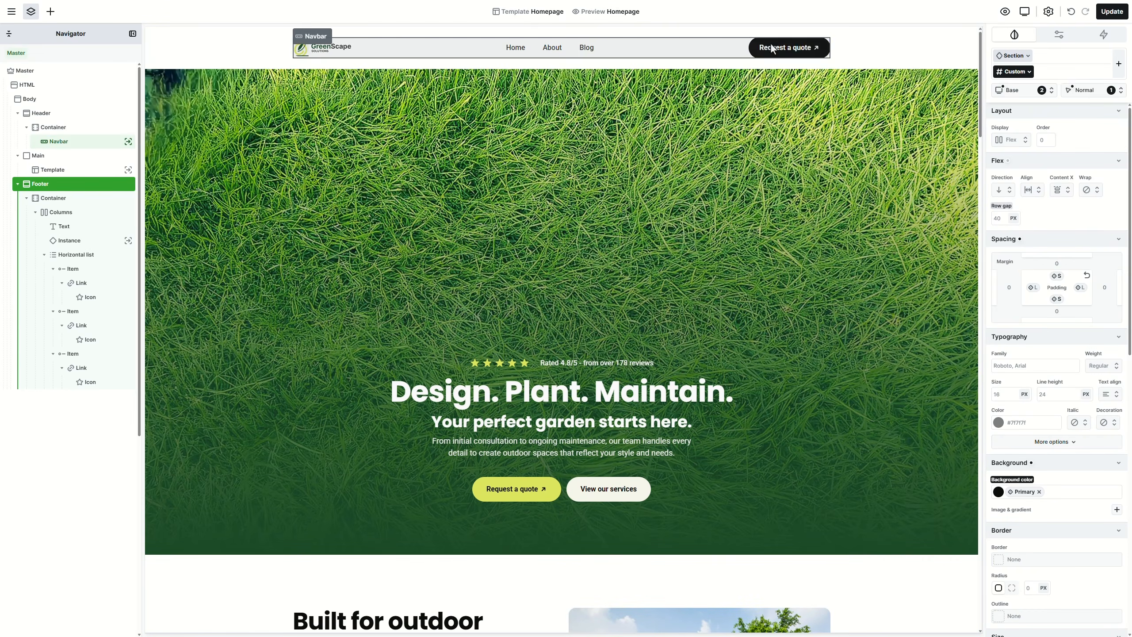
left_click(12, 14)
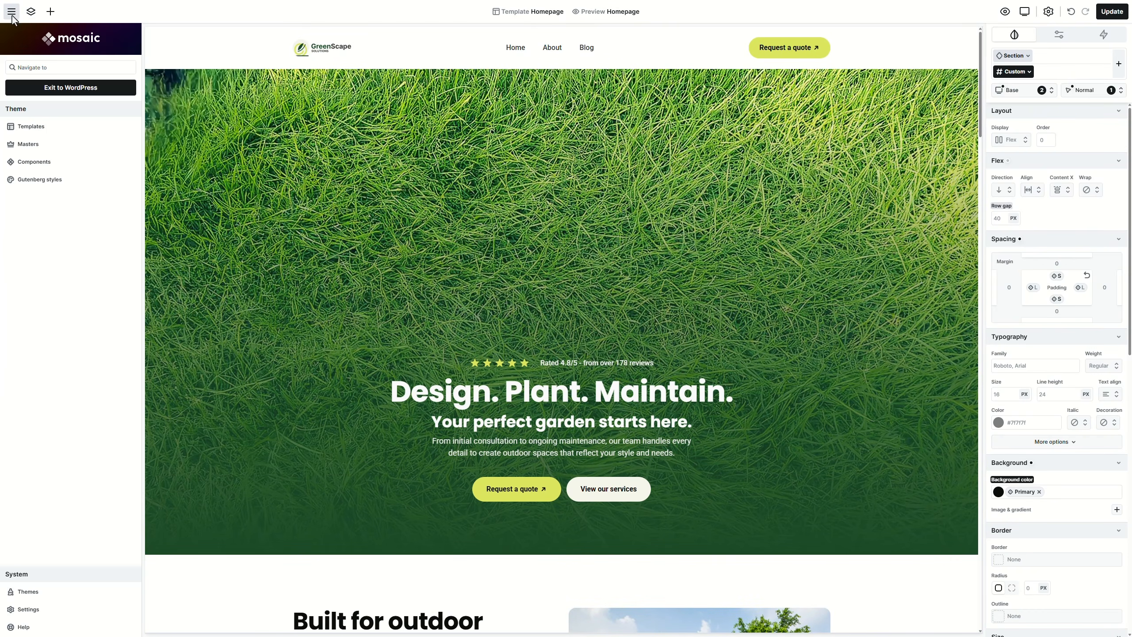
Step: Open the Blog archive template and give its header section the Secondary background colour
left_click(54, 125)
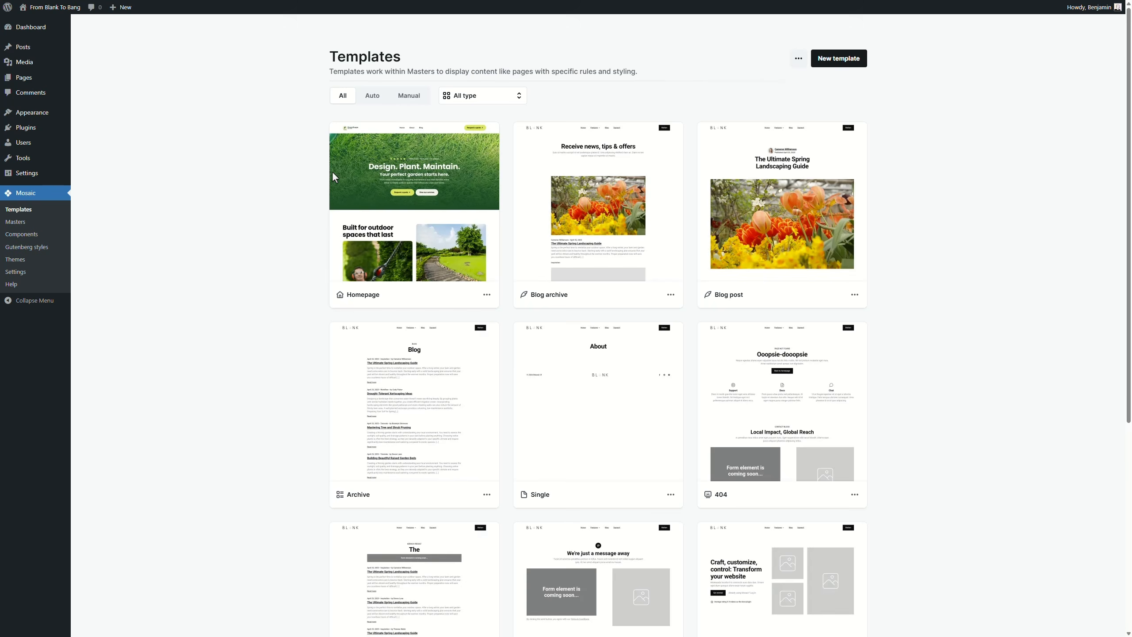
left_click(568, 214)
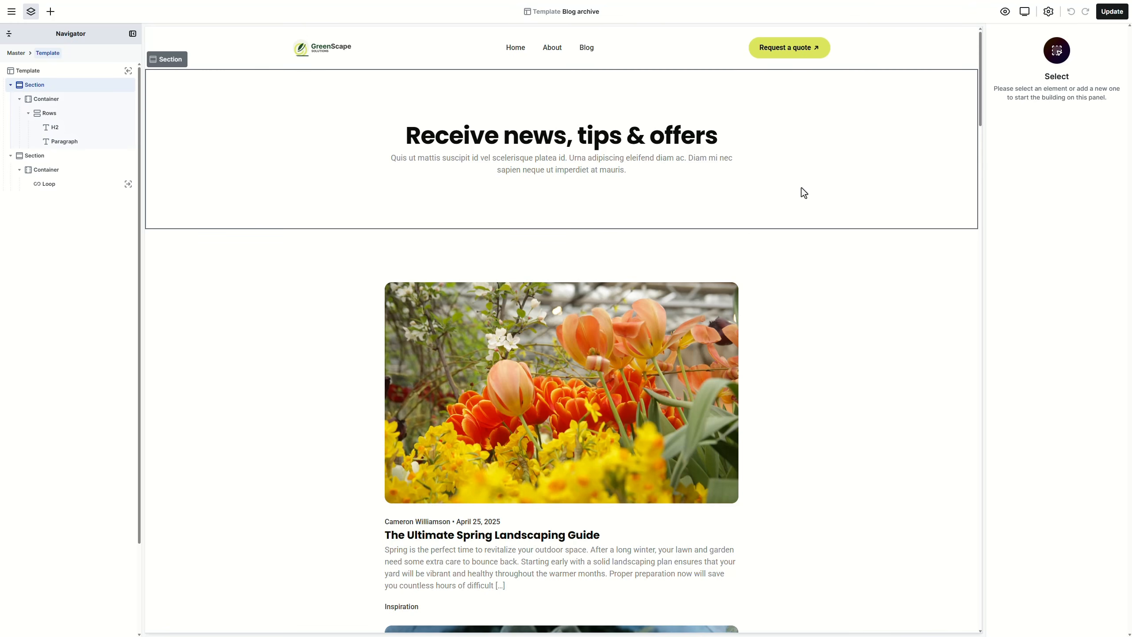
left_click(813, 187)
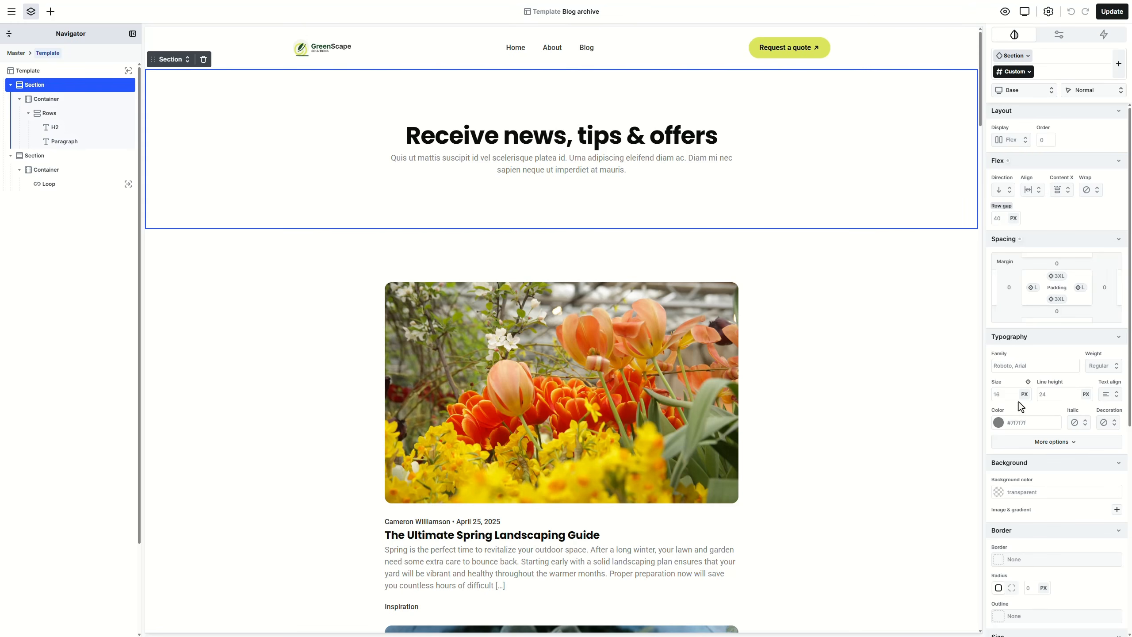
left_click(1111, 487)
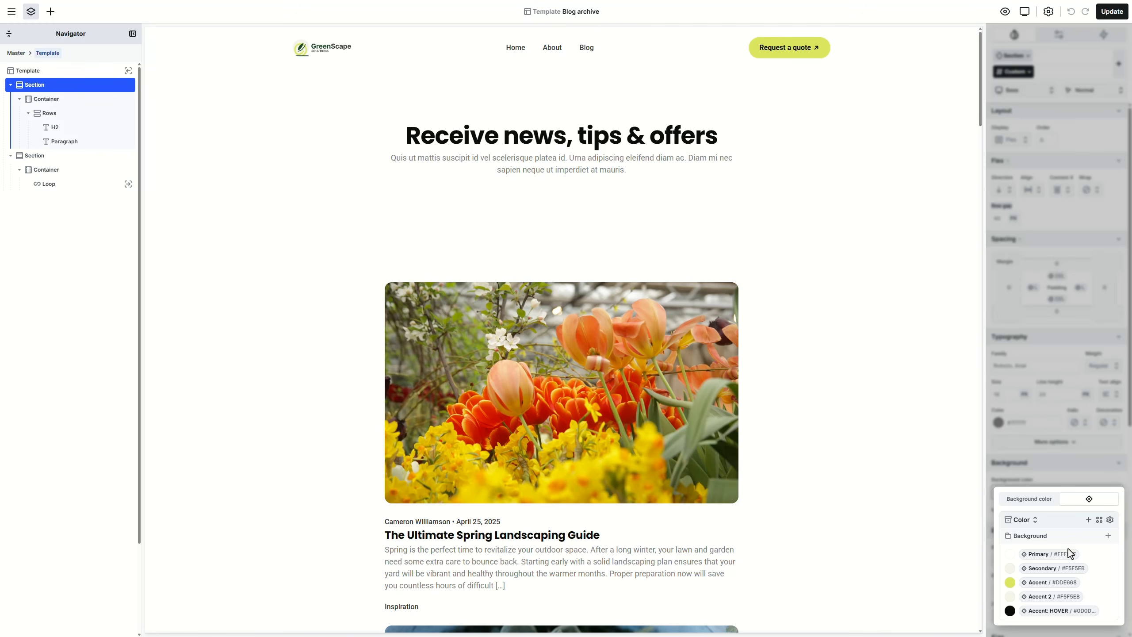
left_click(1062, 568)
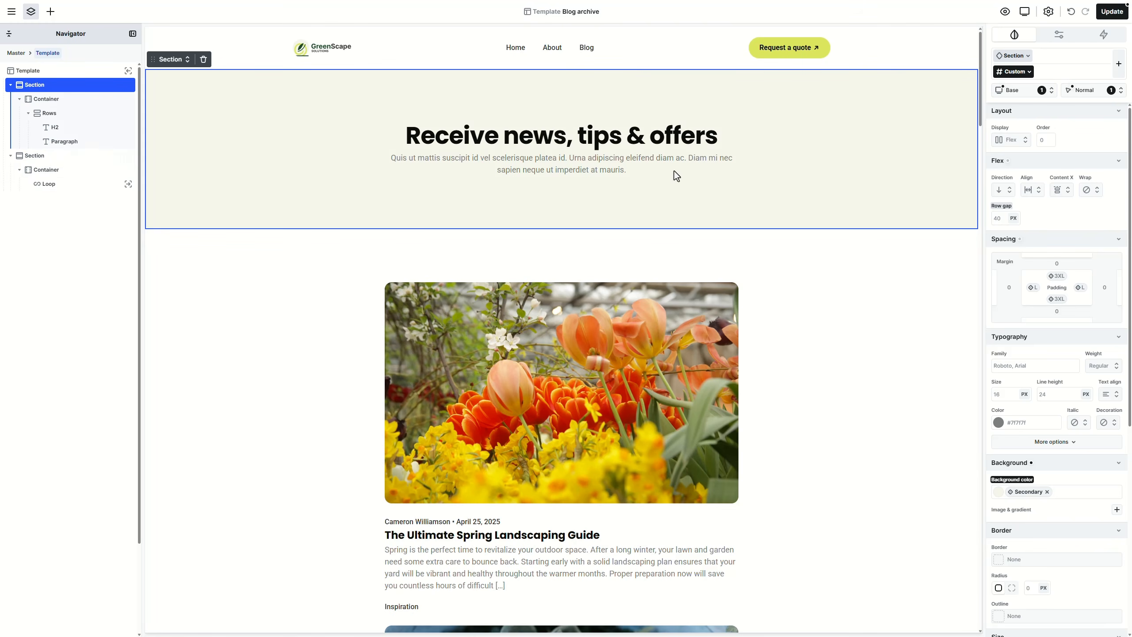
Step: Replace the banner heading with 'Landscape Tips & Insights' in the Heading 1 L style
double_click(660, 142)
key("ctrl+a")
type("Landscape Tips & Insights")
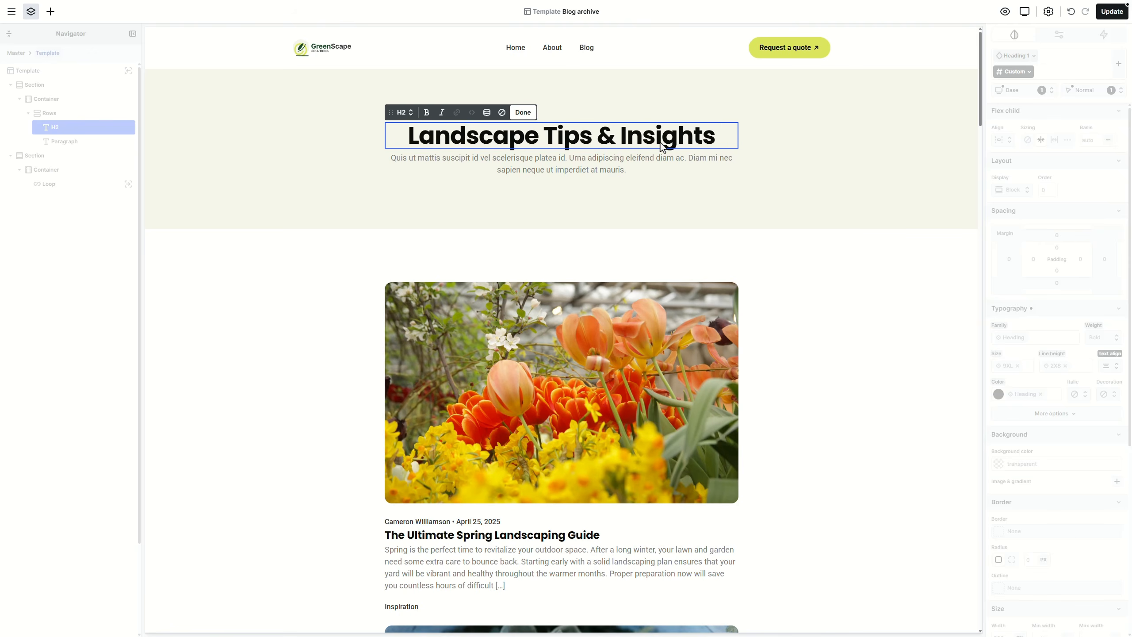
left_click(403, 112)
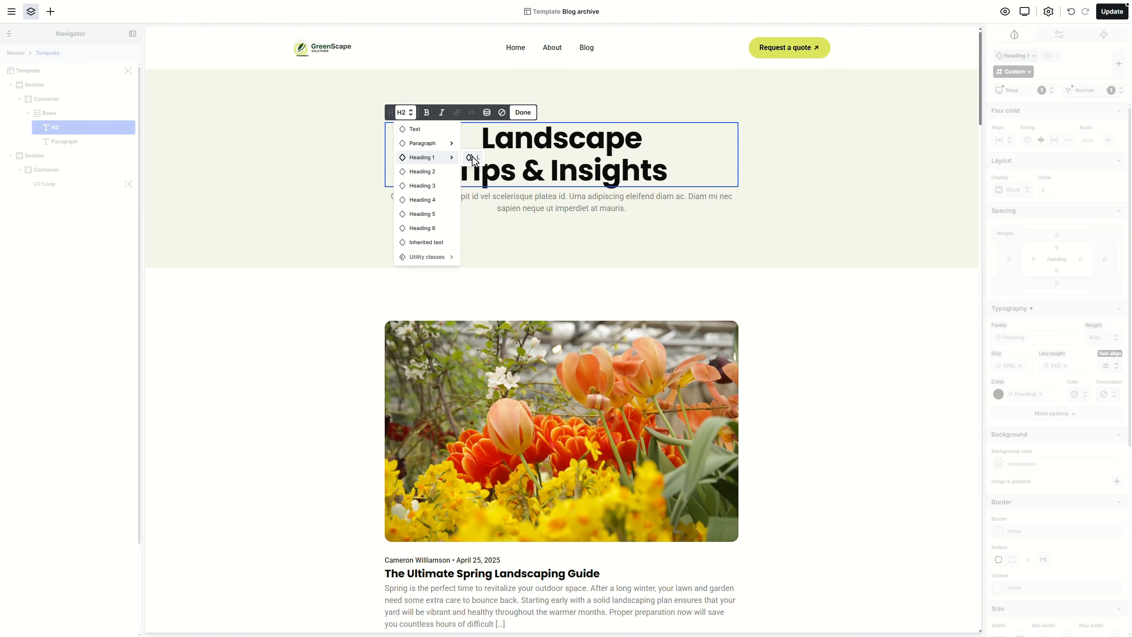
left_click(473, 158)
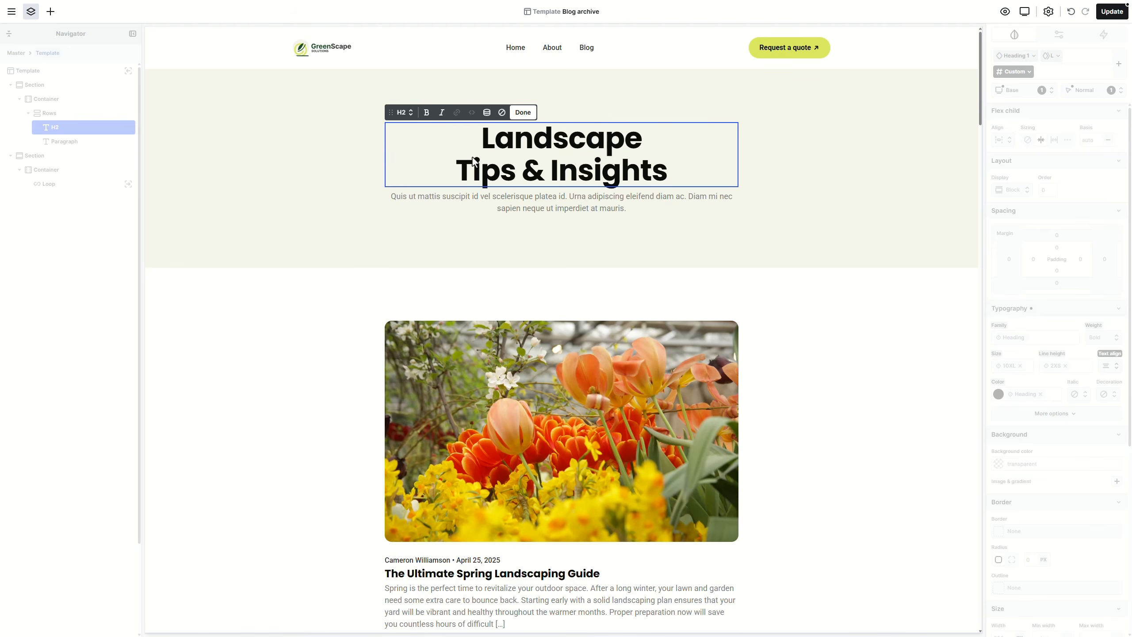
Step: Replace the intro paragraph with a one-line sentence about expert advice and trends
left_click(517, 208)
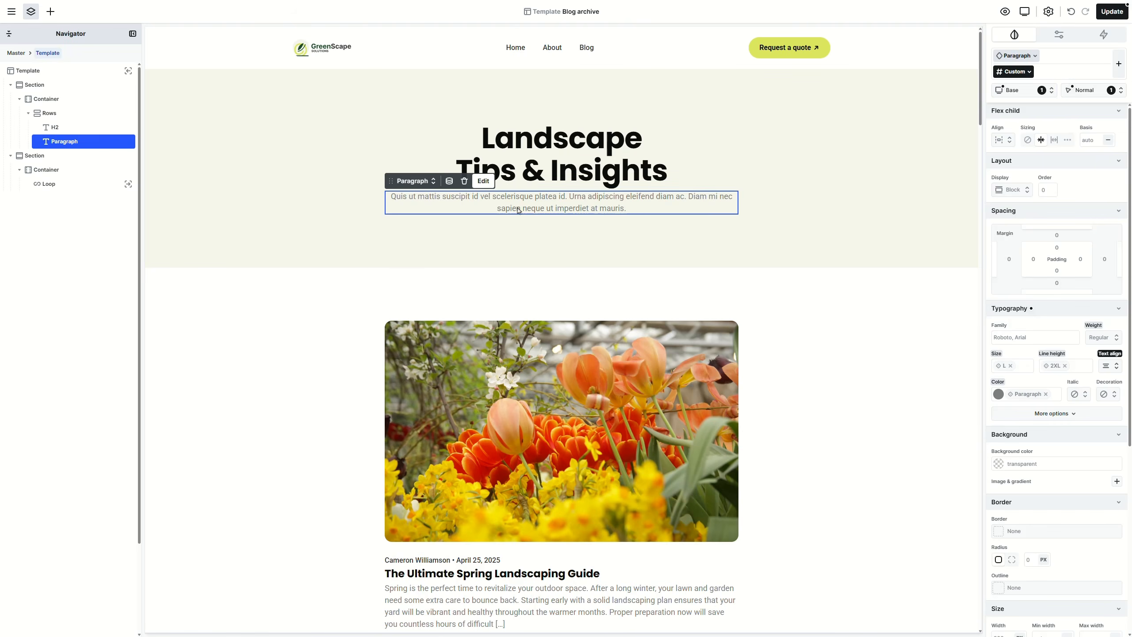
double_click(518, 208)
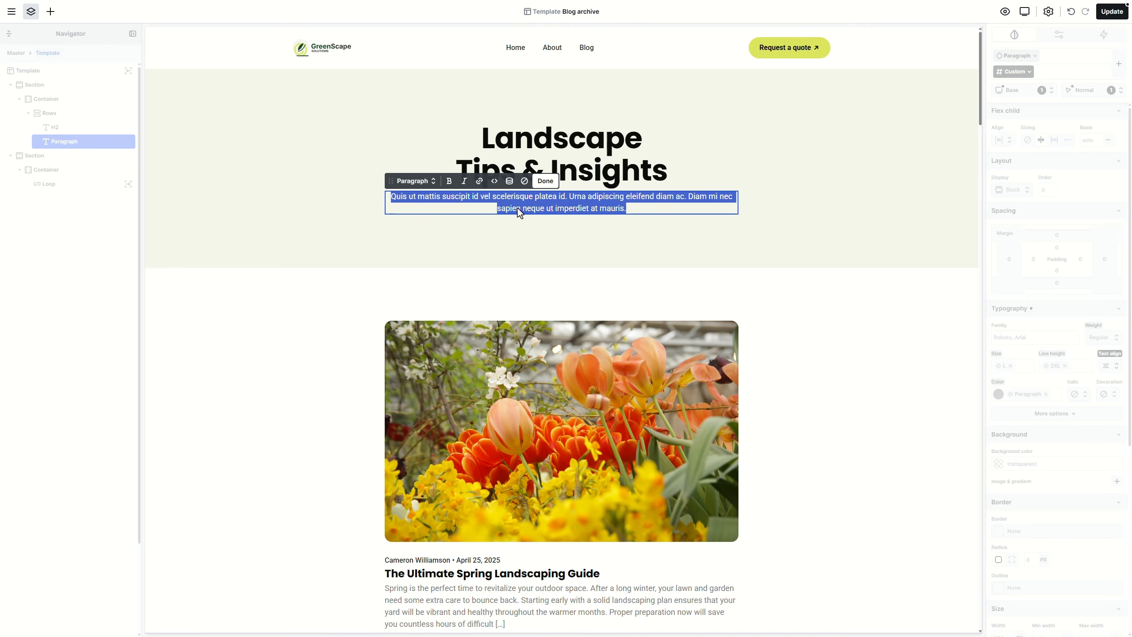
type("Explore our blog for expert advice, inspiring designs, and the latest trends.")
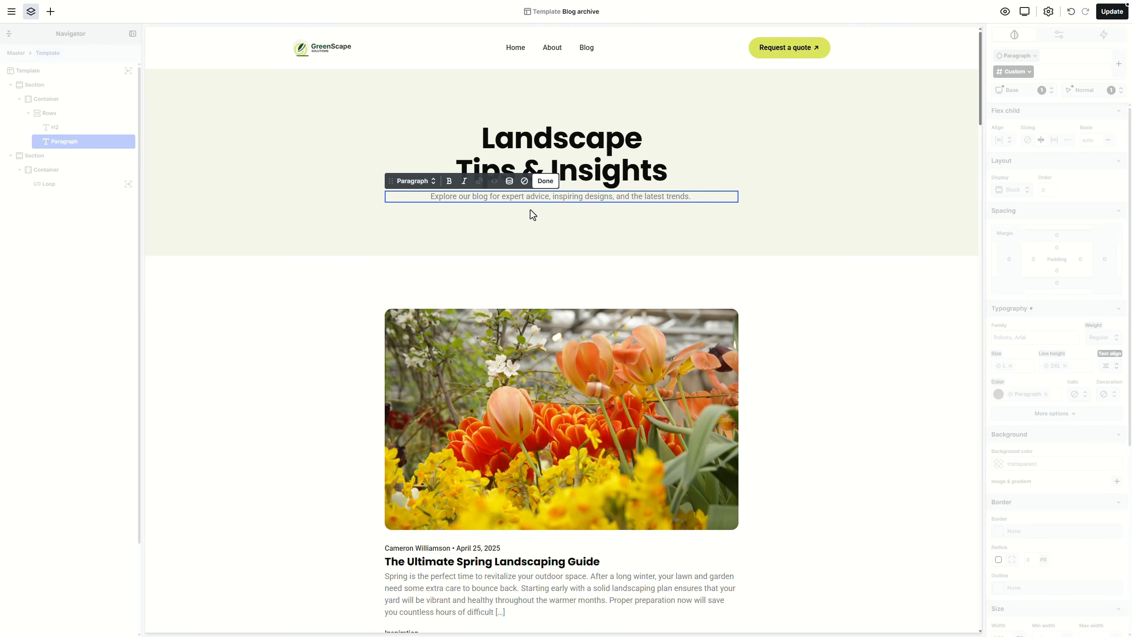
key("Escape")
scroll(553, 214, "down", 4)
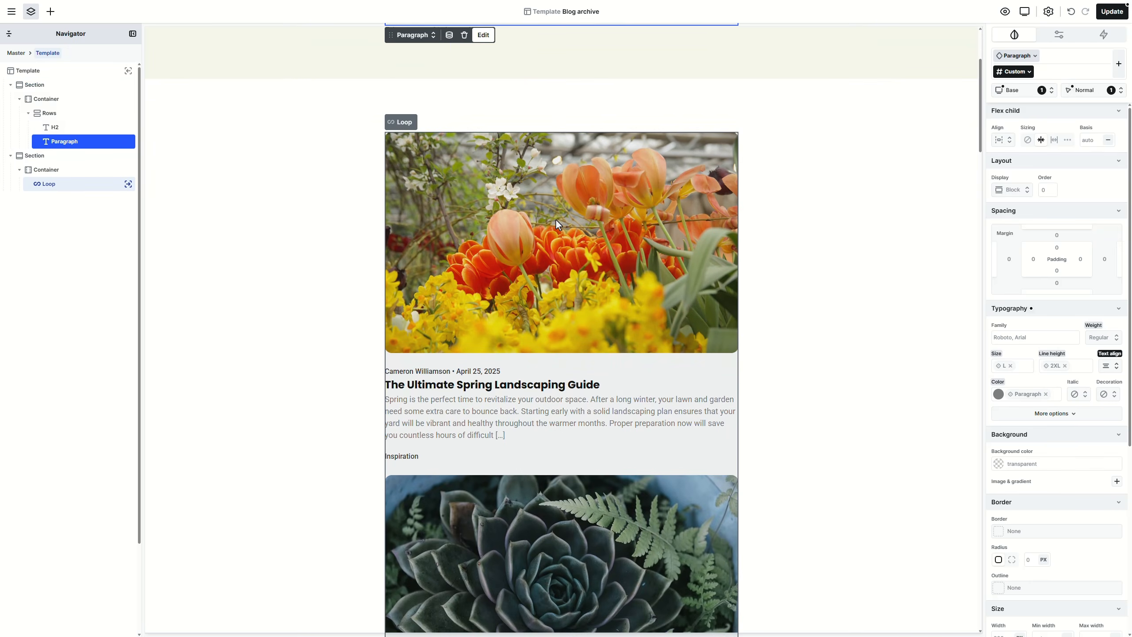
Step: Enter the post loop and check the dynamic data on the featured image, author and date
left_click(556, 220)
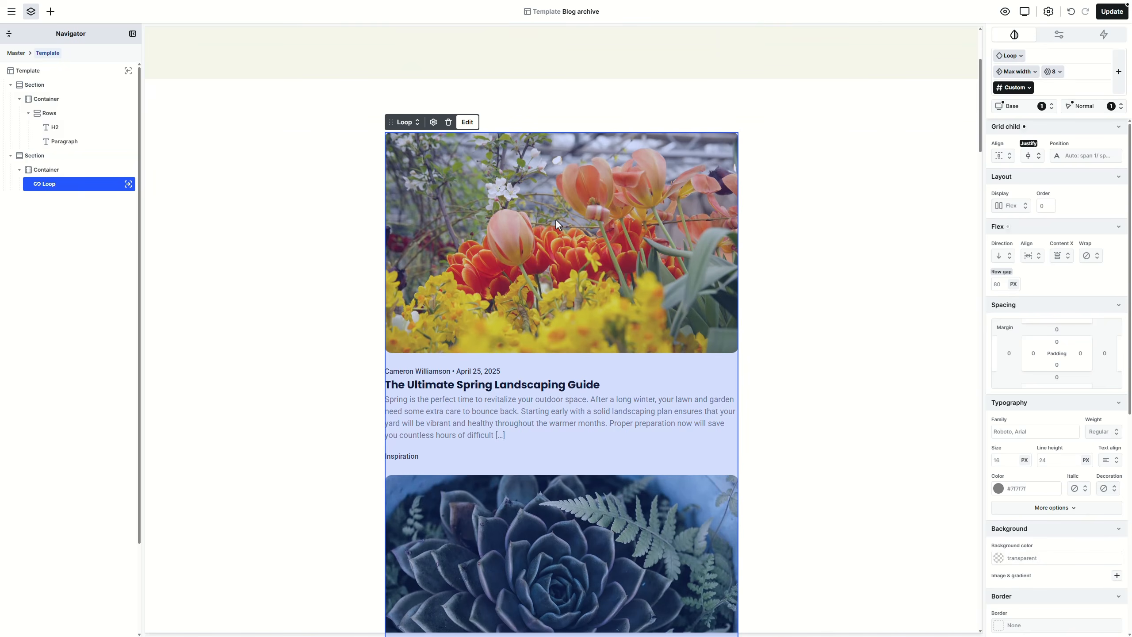
left_click(127, 184)
left_click(76, 89)
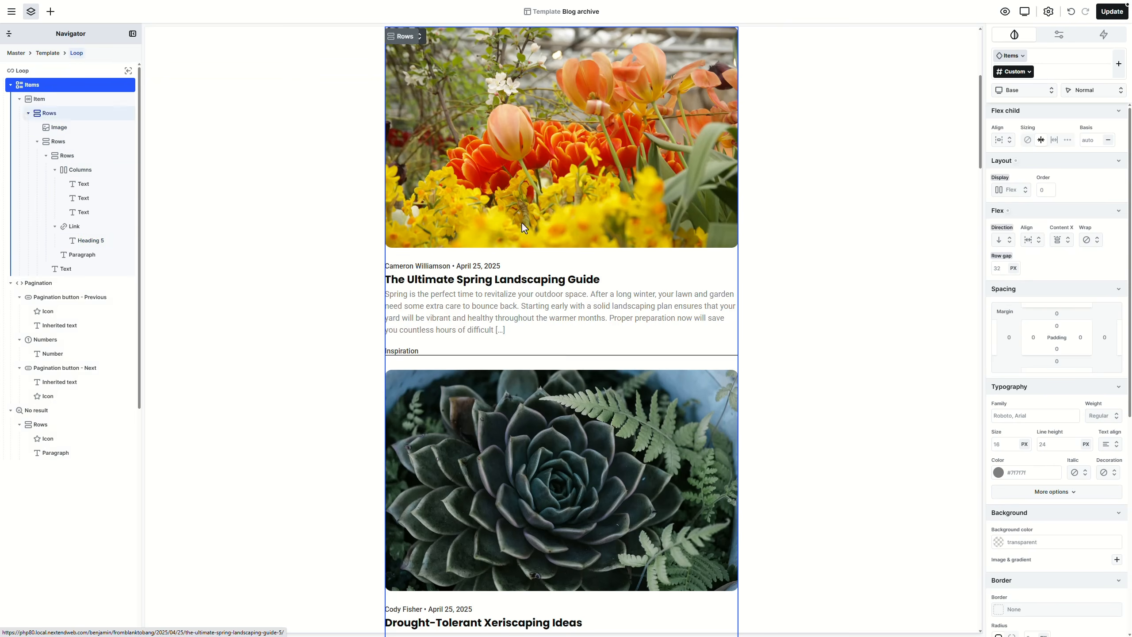
left_click(522, 206)
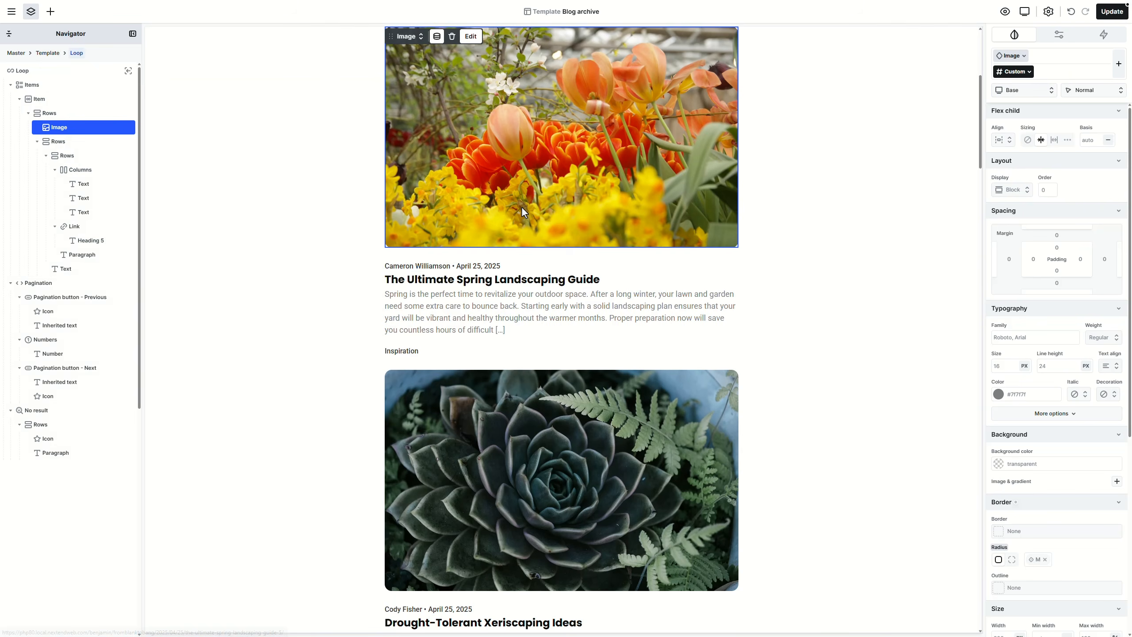
left_click(437, 36)
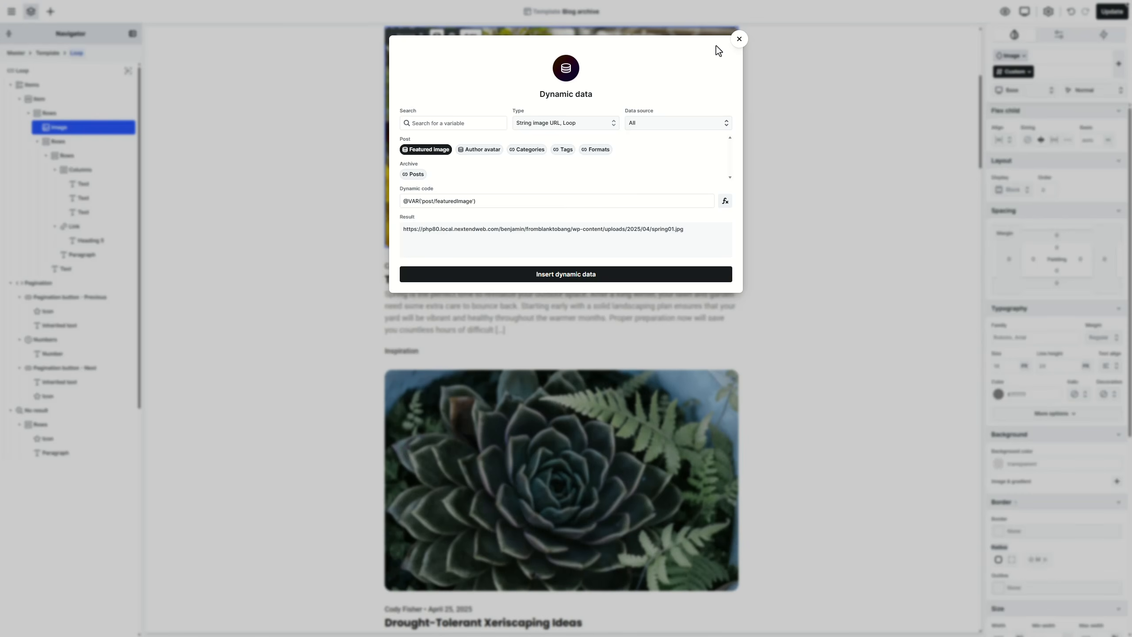
left_click(738, 40)
left_click(419, 267)
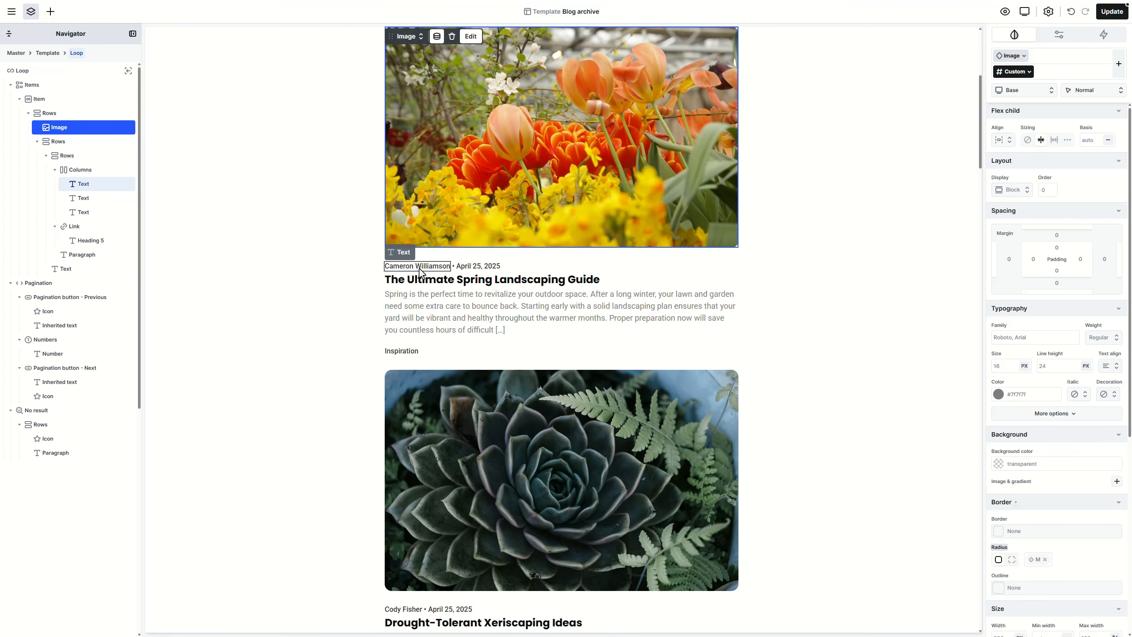
left_click(435, 256)
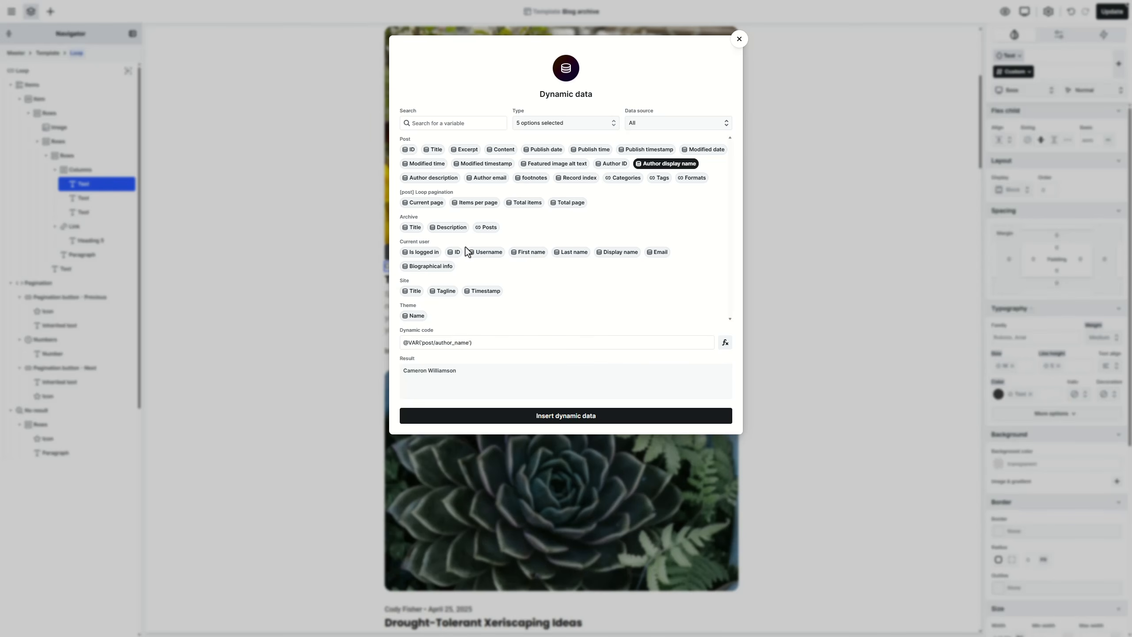
left_click(738, 39)
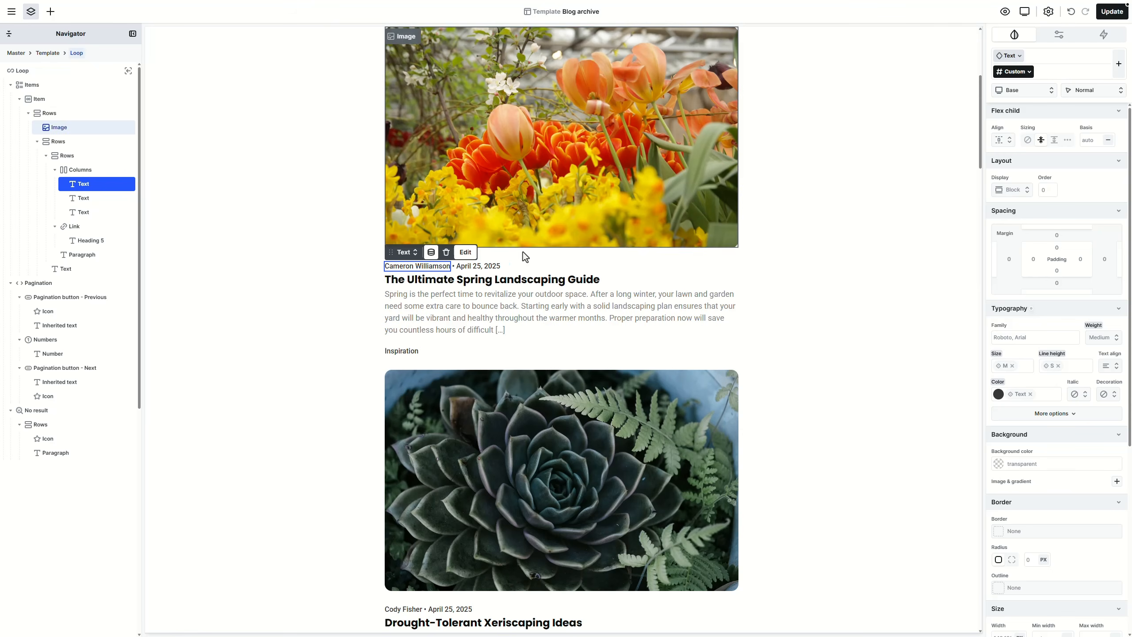
left_click(489, 267)
left_click(505, 256)
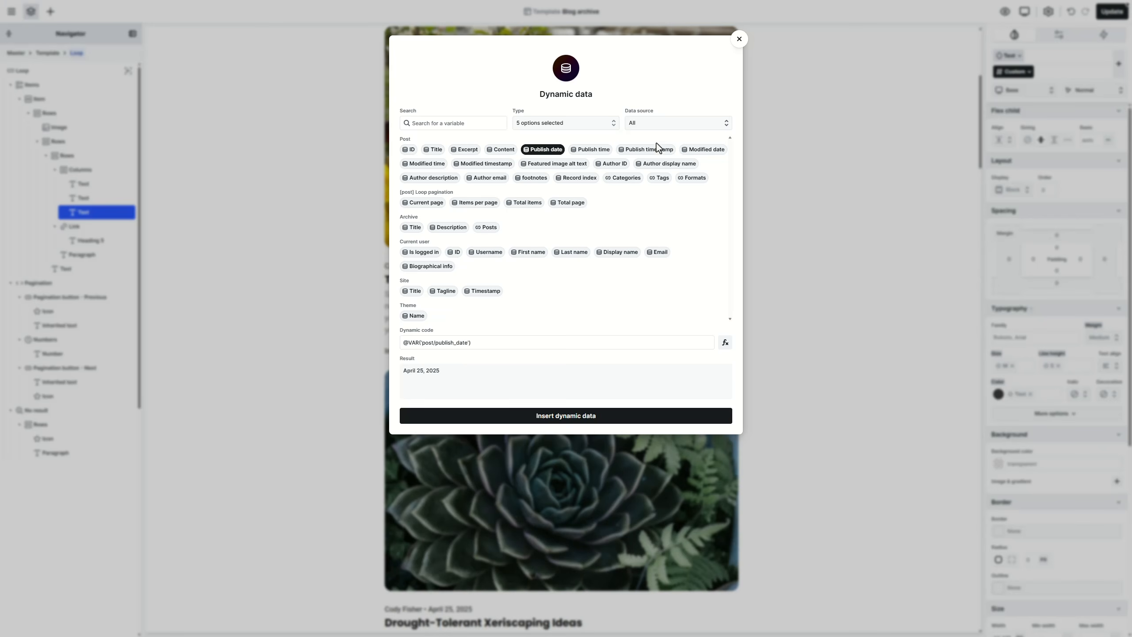
left_click(745, 35)
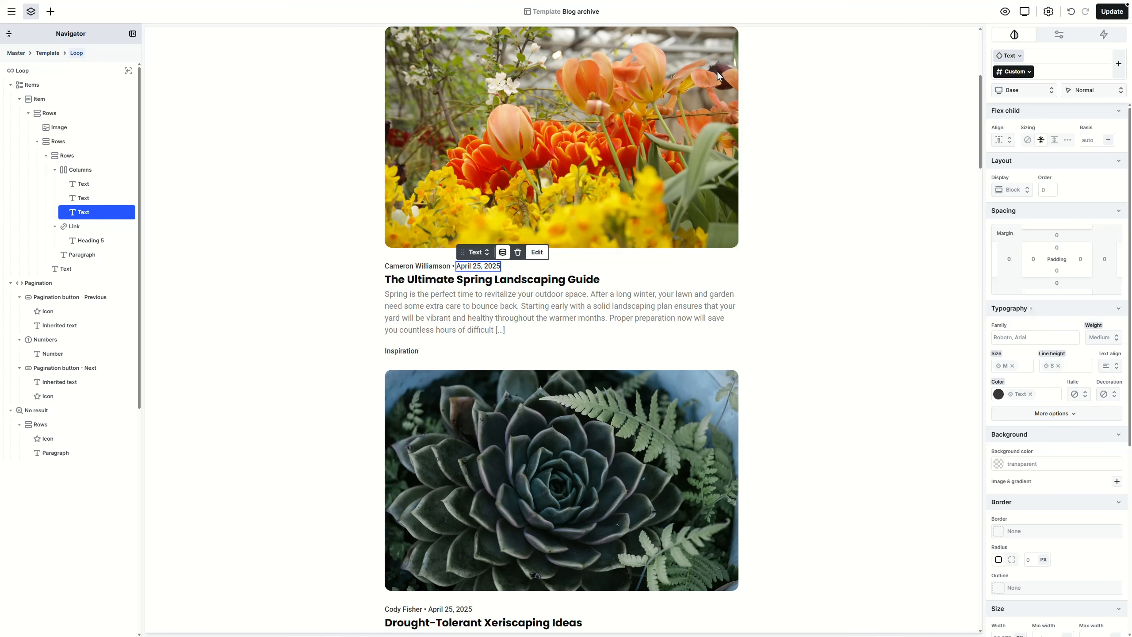
Step: Check the post title's data source, make it Heading 4, and delete the Inspiration label
left_click(545, 279)
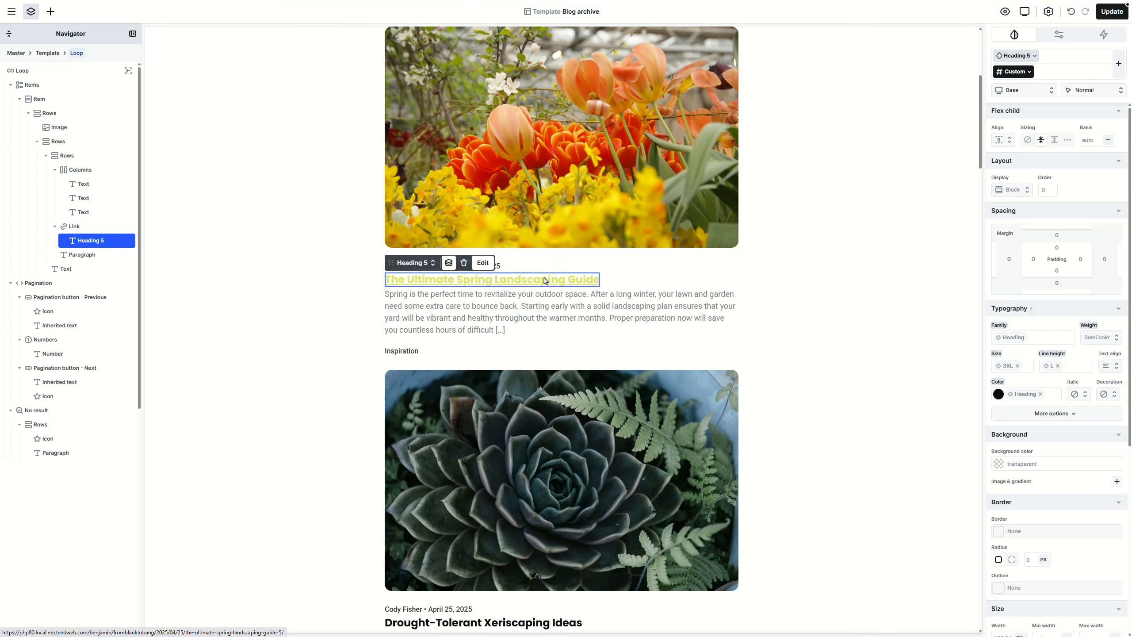
left_click(444, 264)
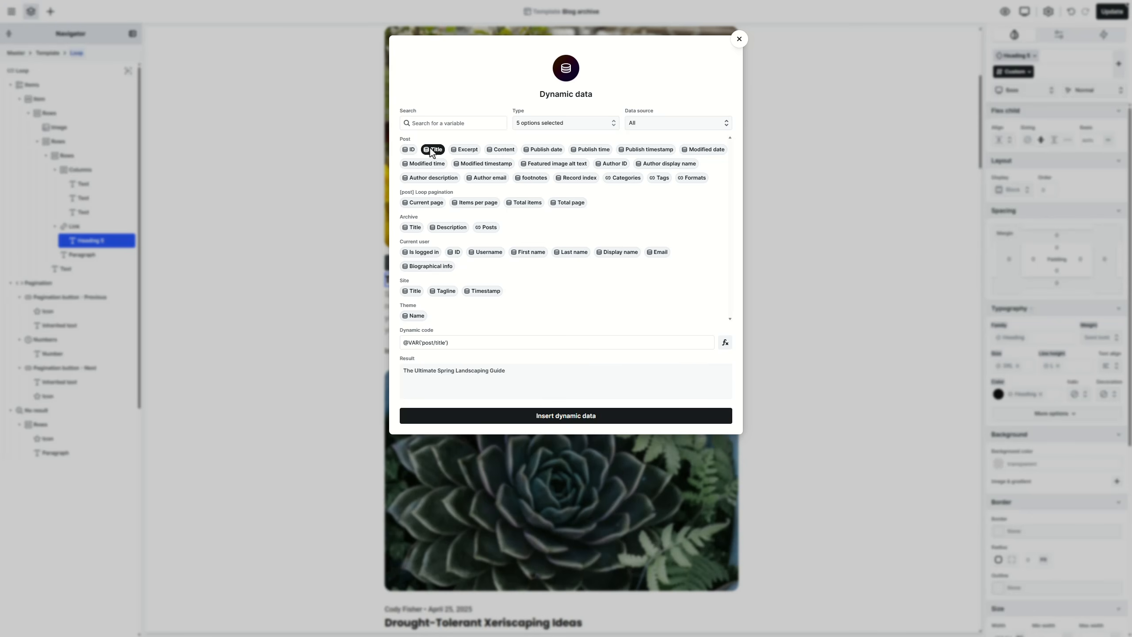
left_click(739, 39)
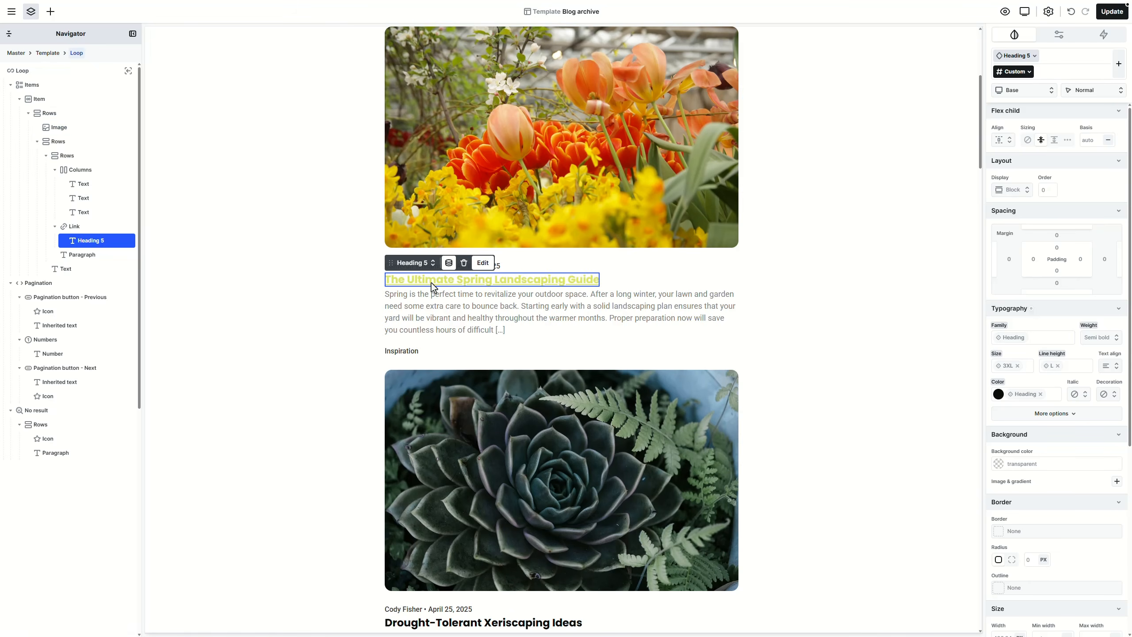
scroll(432, 283, "down", 2)
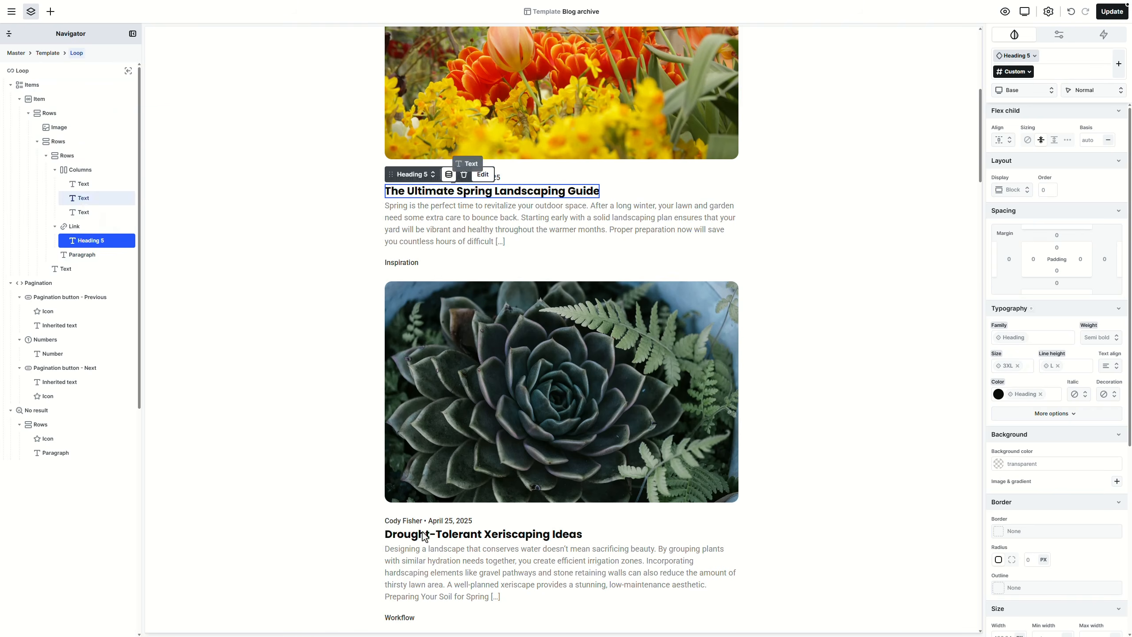
left_click(423, 176)
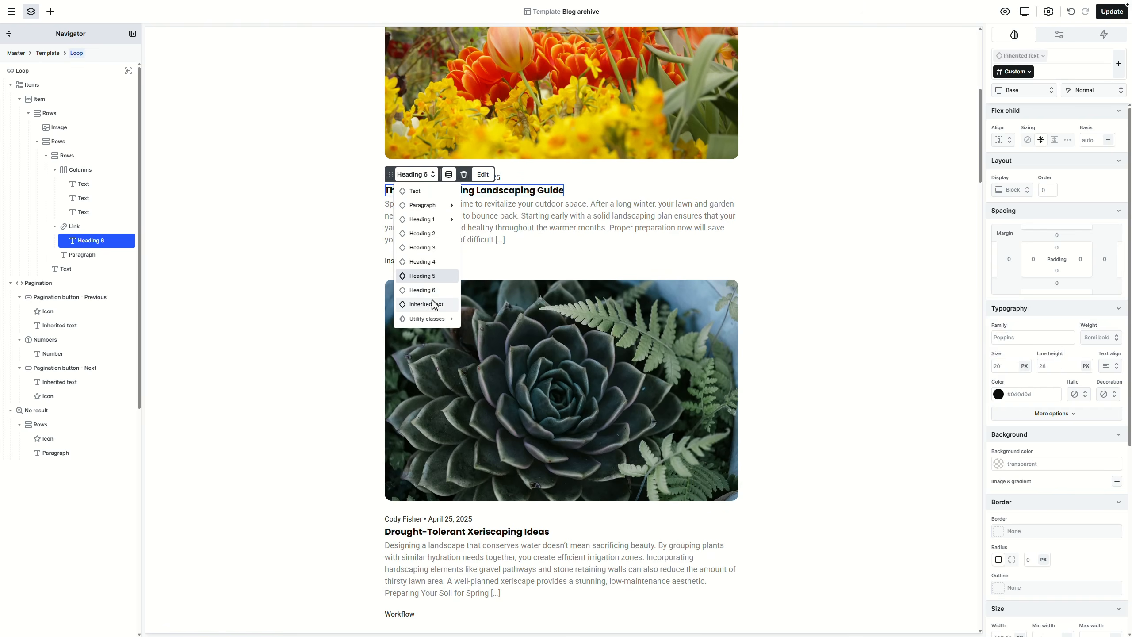
mouse_move(437, 210)
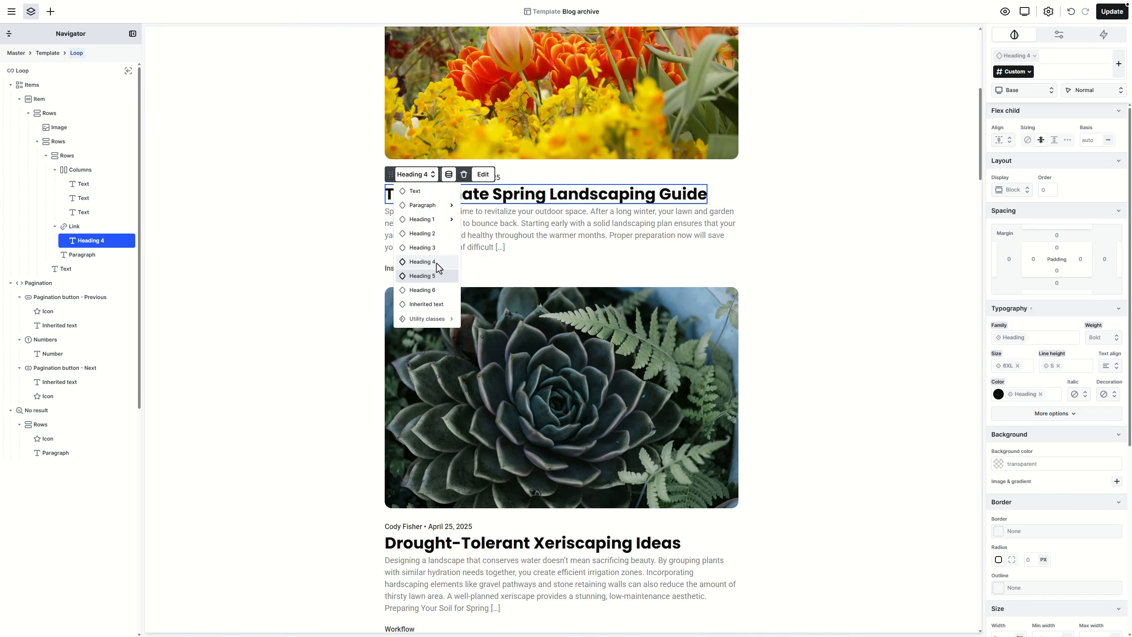
left_click(437, 264)
left_click(418, 268)
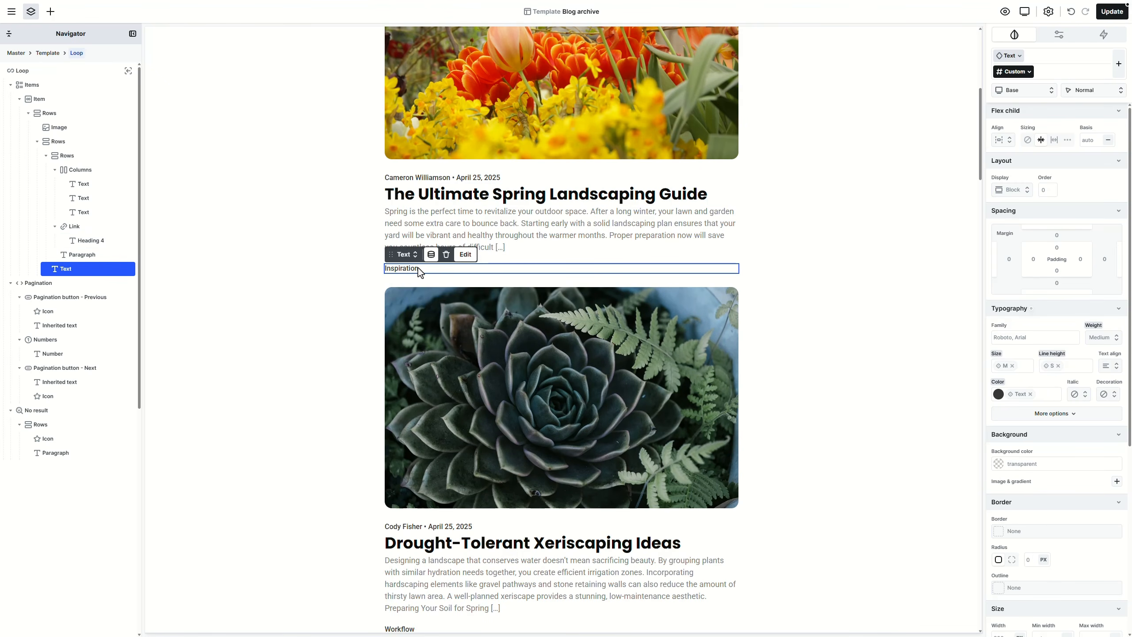
key("Delete")
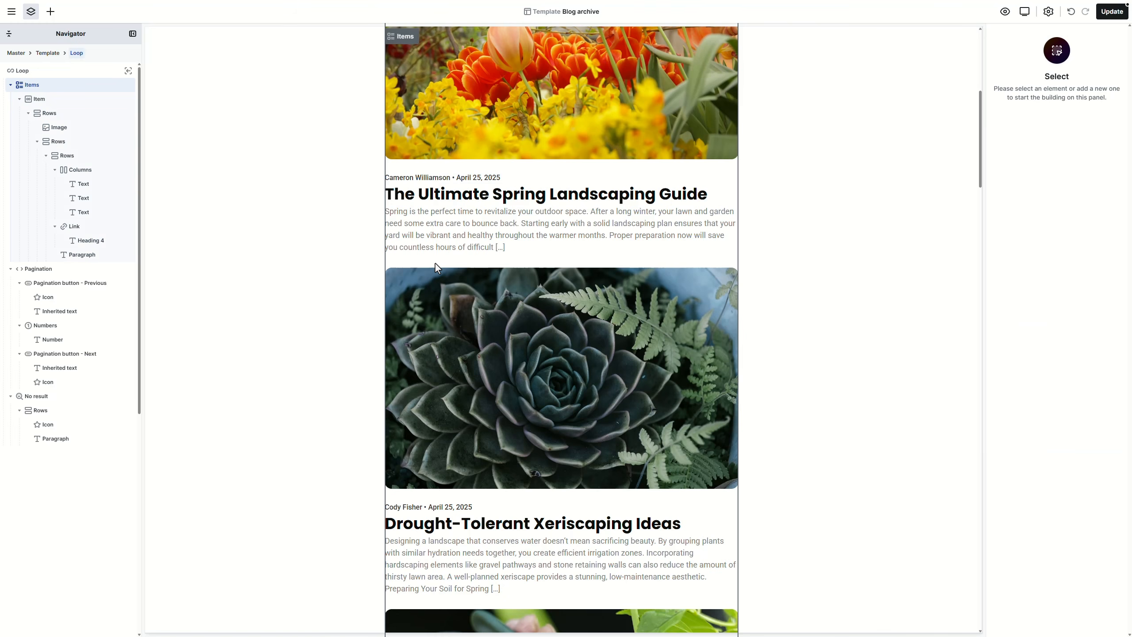
Step: Try moving the post title out of its link, then undo to restore the nesting
scroll(436, 263, "up", 2)
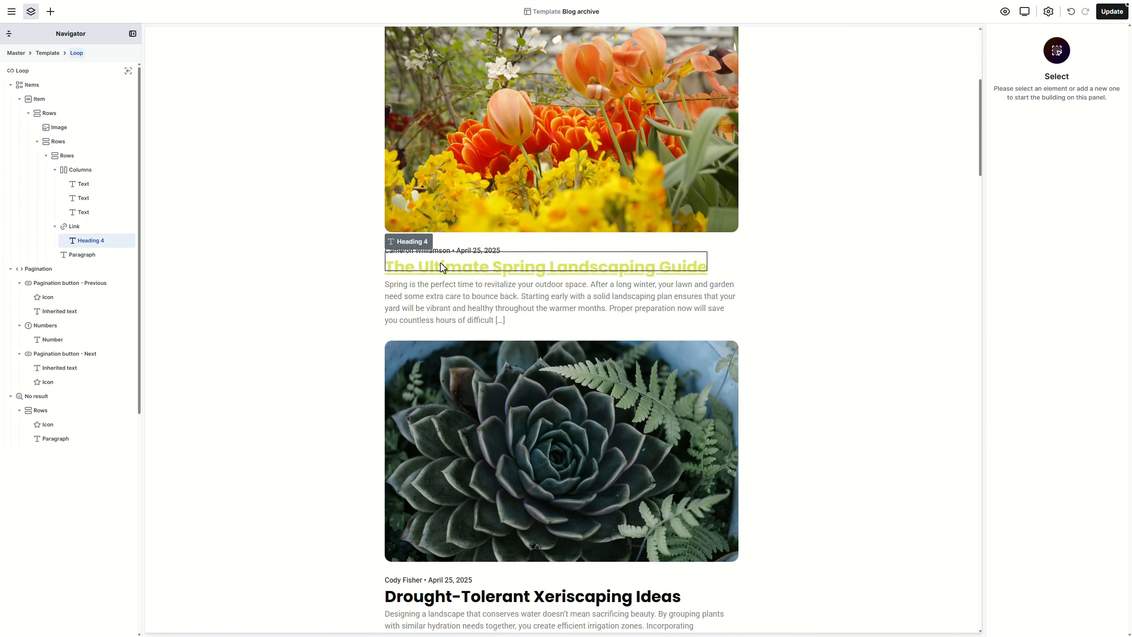
left_click(441, 283)
left_click(71, 227)
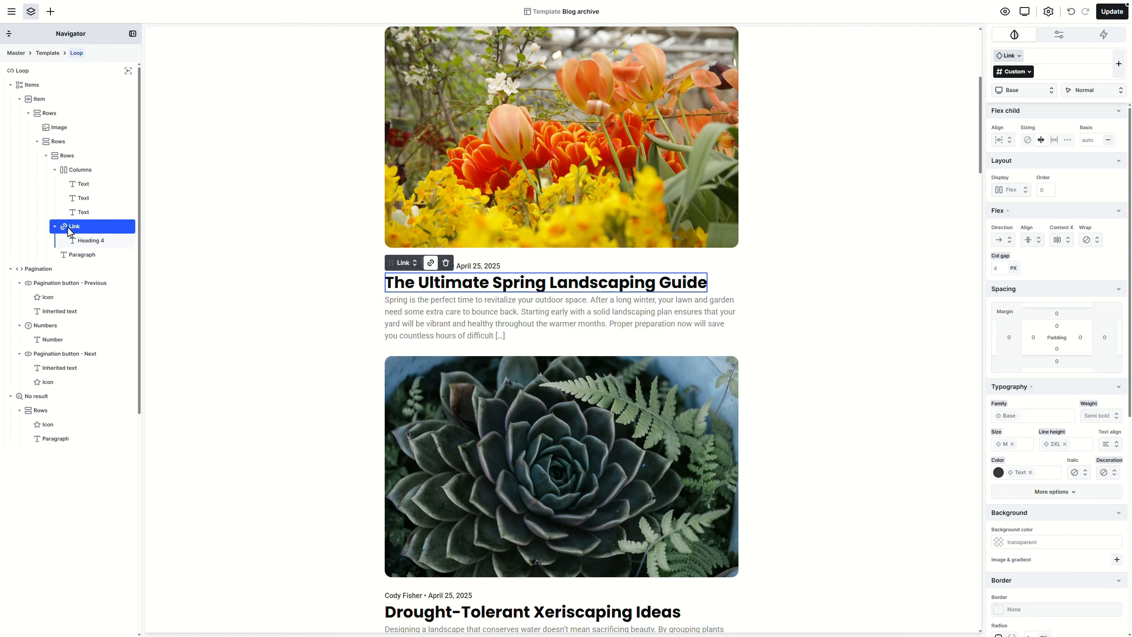
left_click(84, 242)
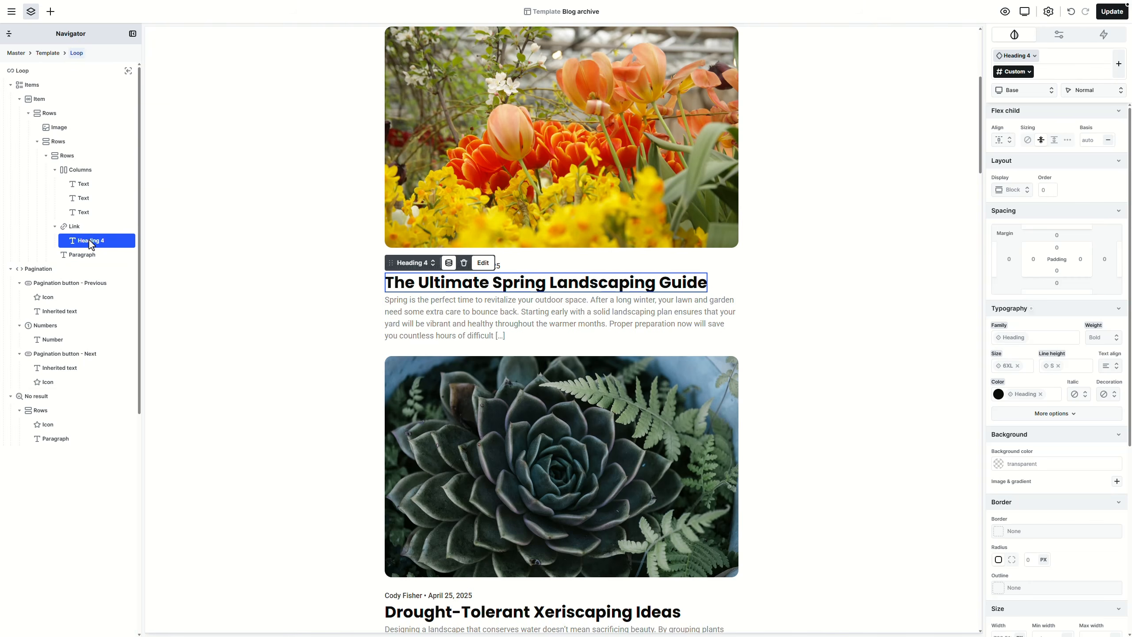
left_click_drag(89, 240, 50, 115)
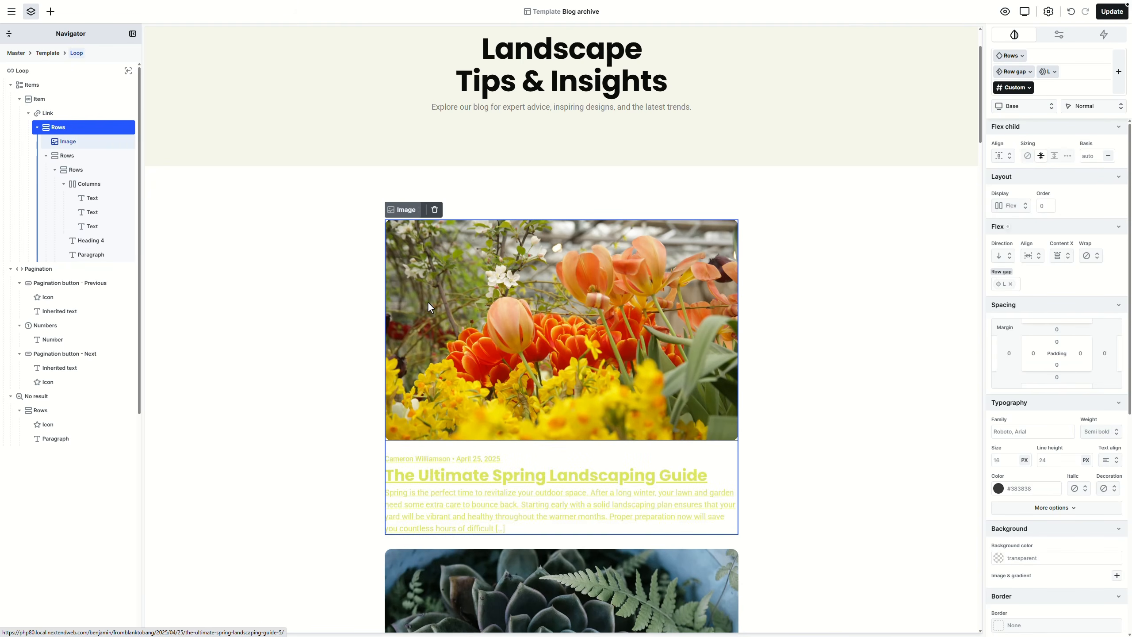
left_click(1072, 14)
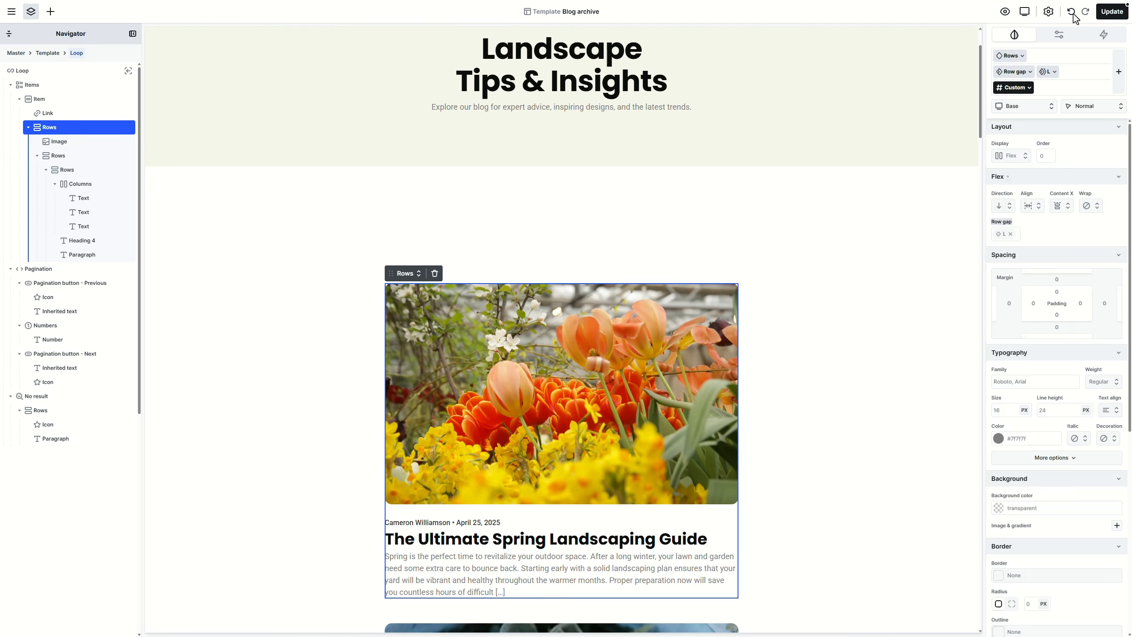
left_click(1073, 14)
left_click(1073, 14)
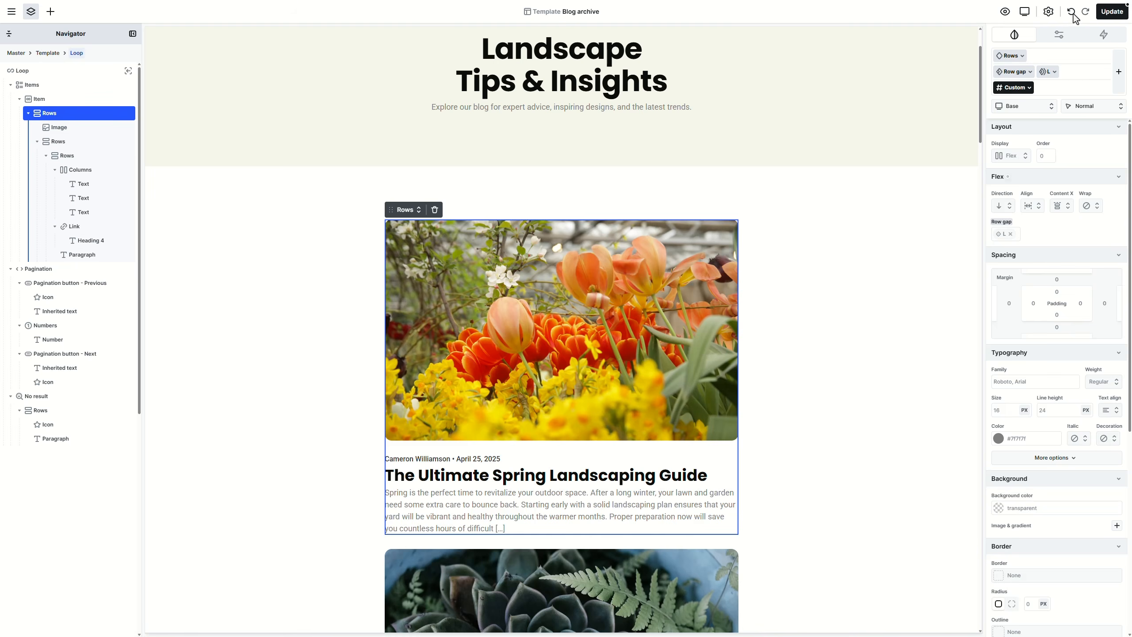
scroll(826, 328, "down", 5)
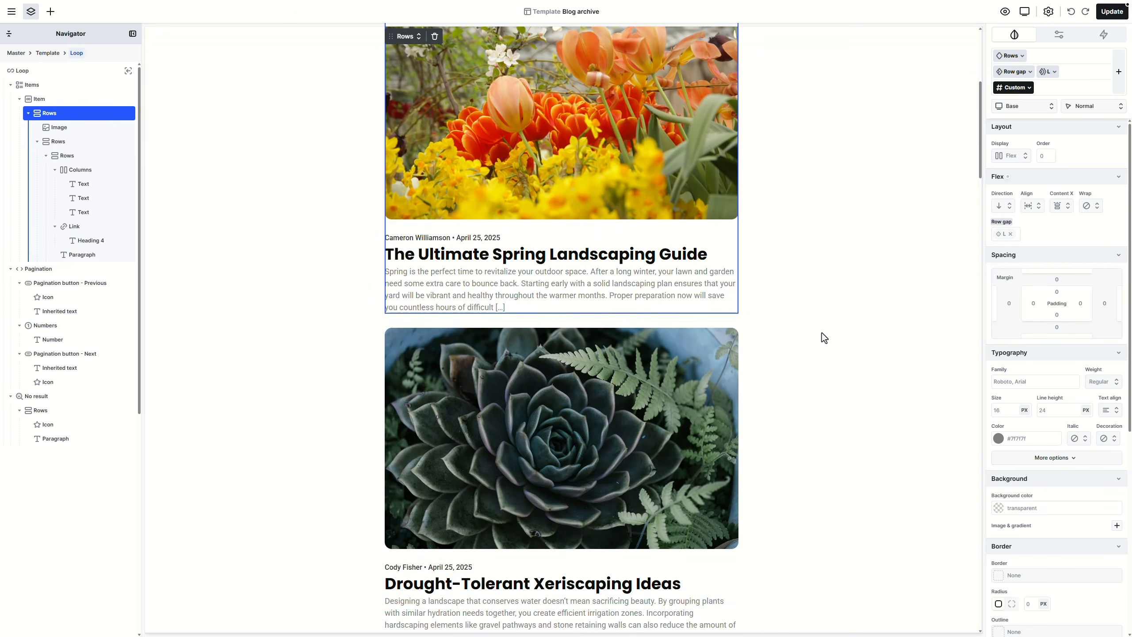
Step: Review the Items row gap presets, keeping the 32 px gap, and leave the loop
left_click(724, 322)
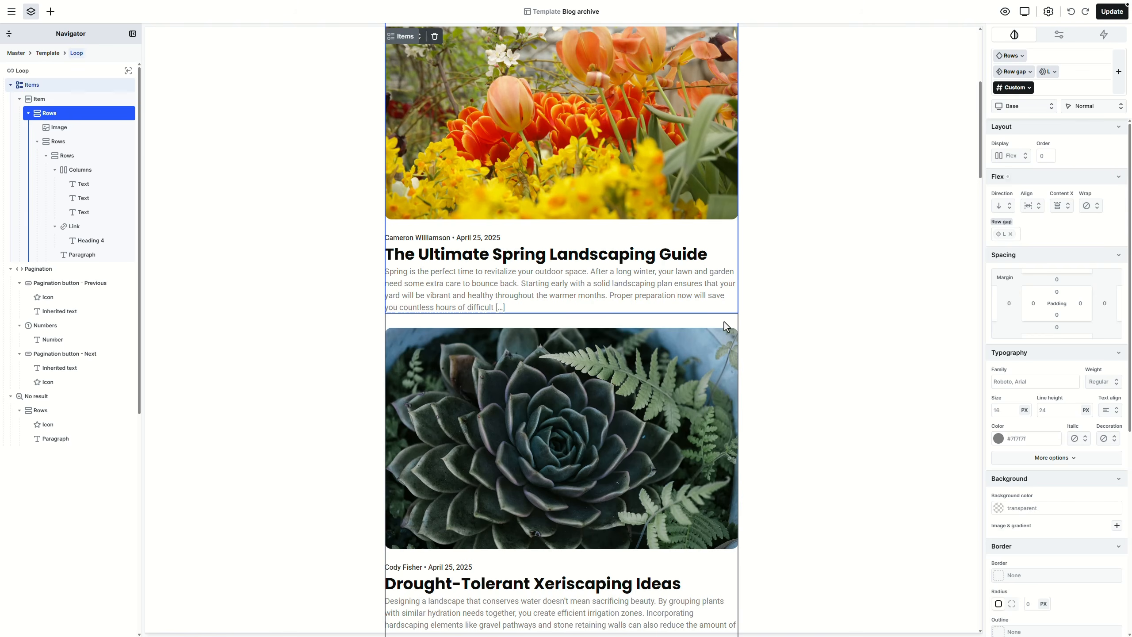
scroll(753, 324, "up", 3)
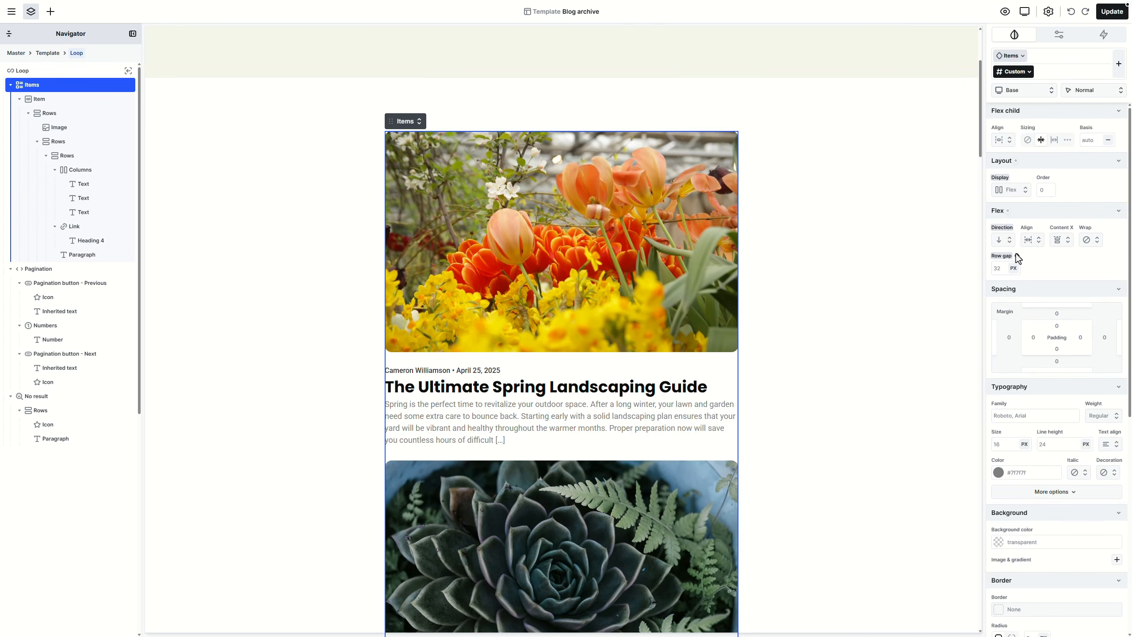
left_click(1015, 254)
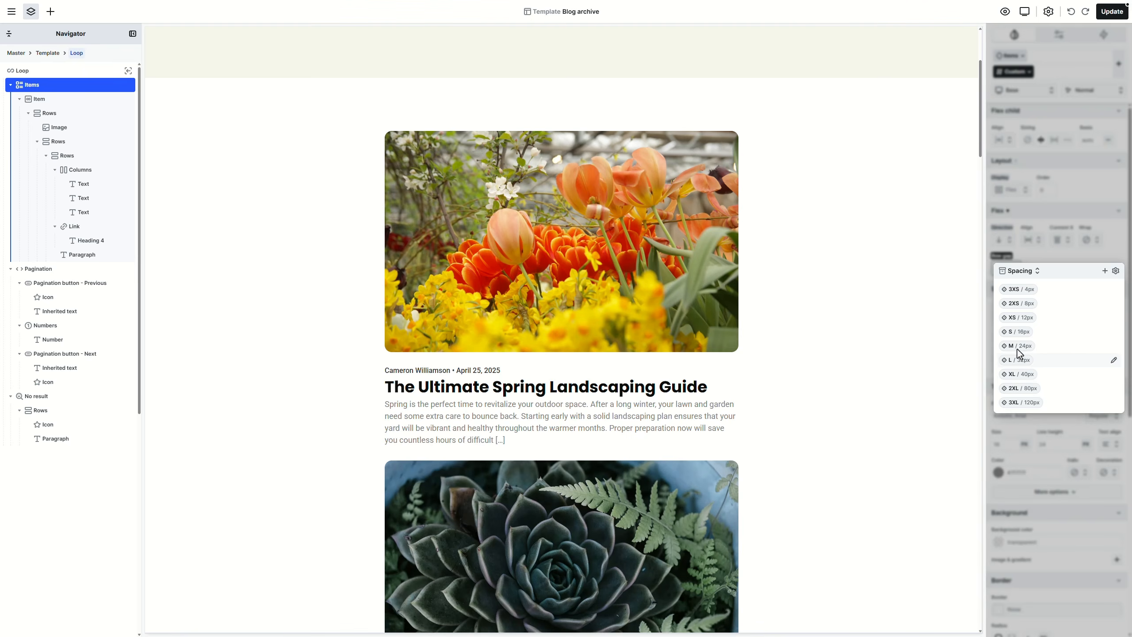
left_click(1028, 258)
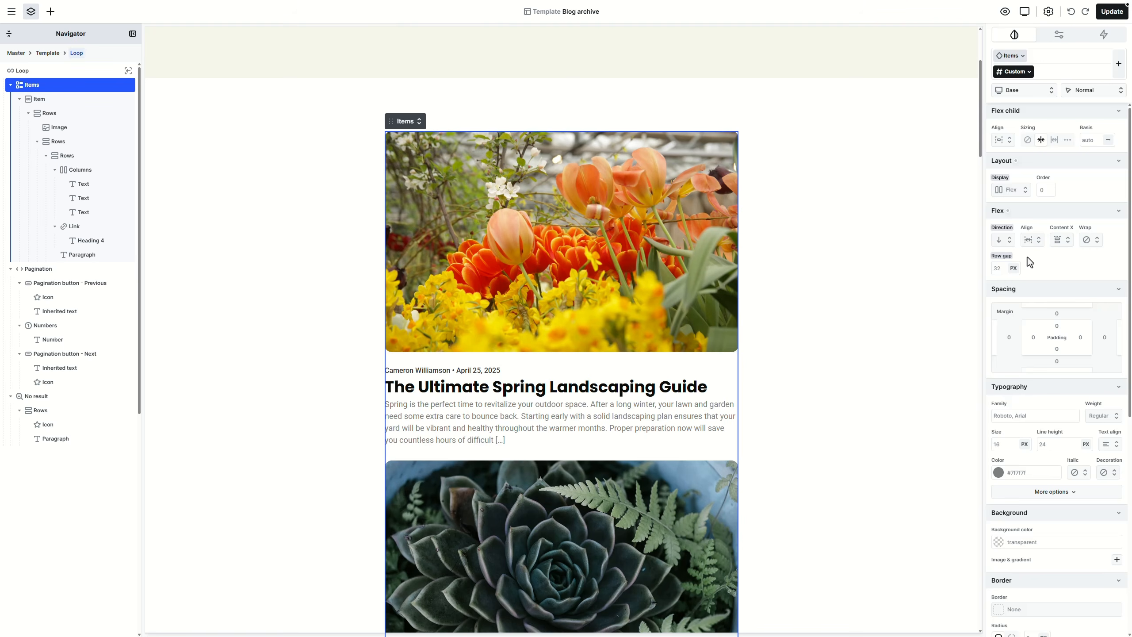
left_click(412, 122)
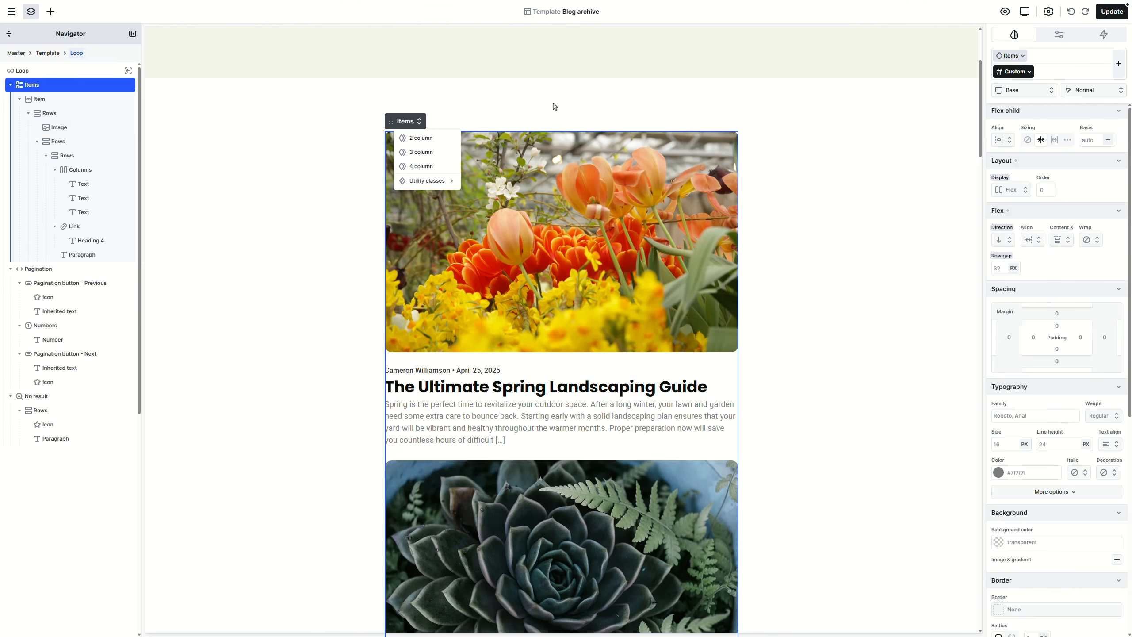
left_click(554, 103)
Step: Give the shared Pagination button class semi-bold text, an Accent 2 background and Full radius
scroll(553, 296, "down", 10)
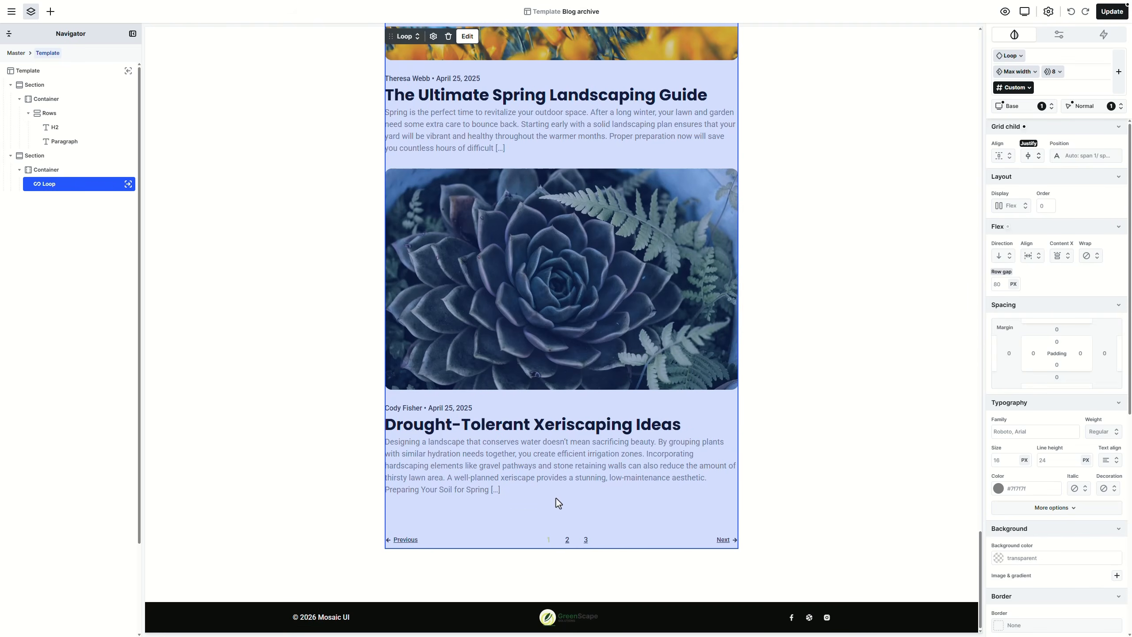
double_click(593, 544)
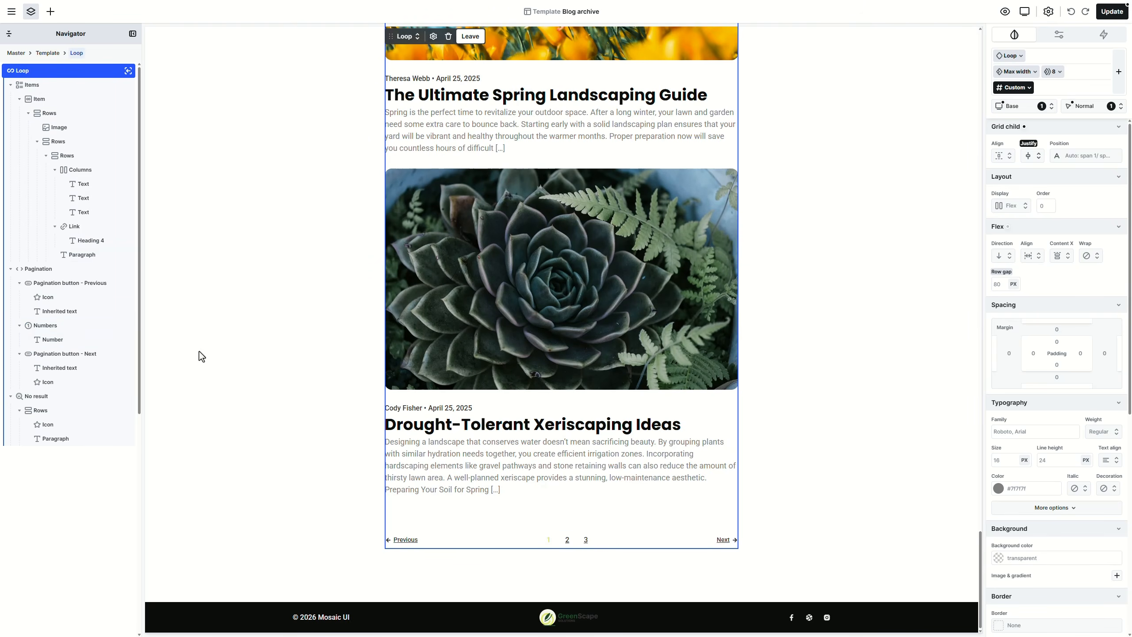
left_click(68, 267)
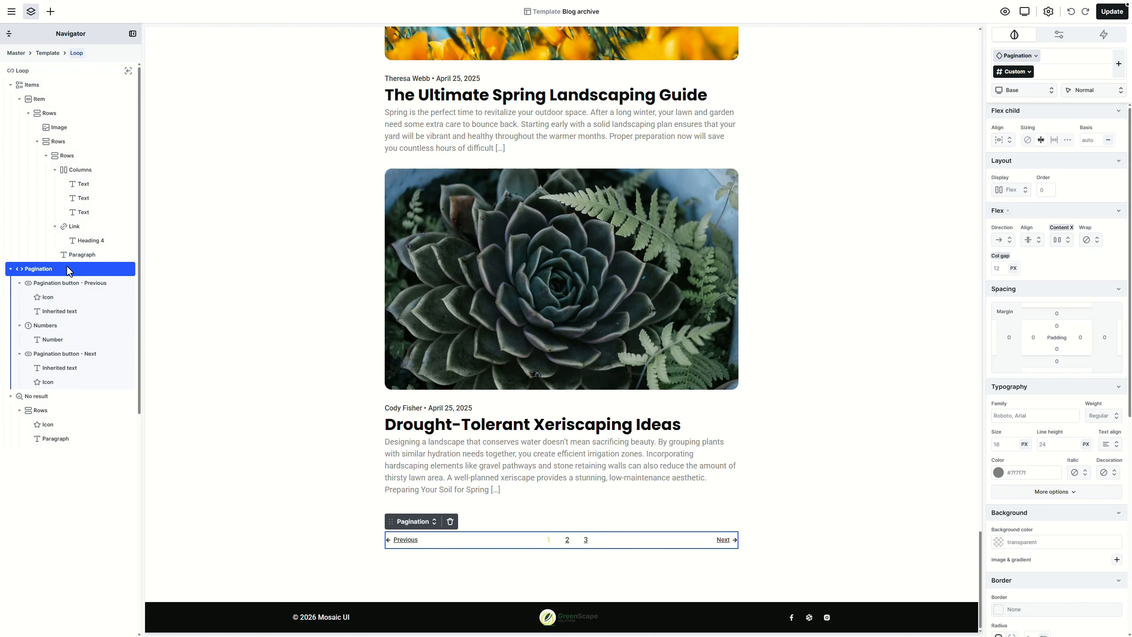
left_click(90, 283)
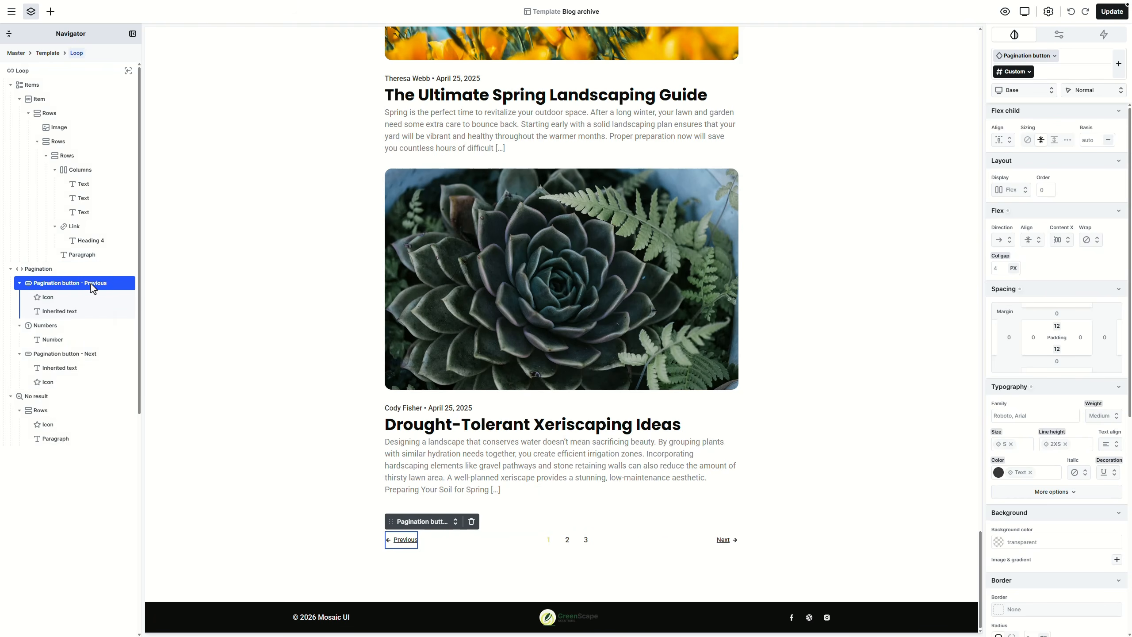
left_click(1025, 56)
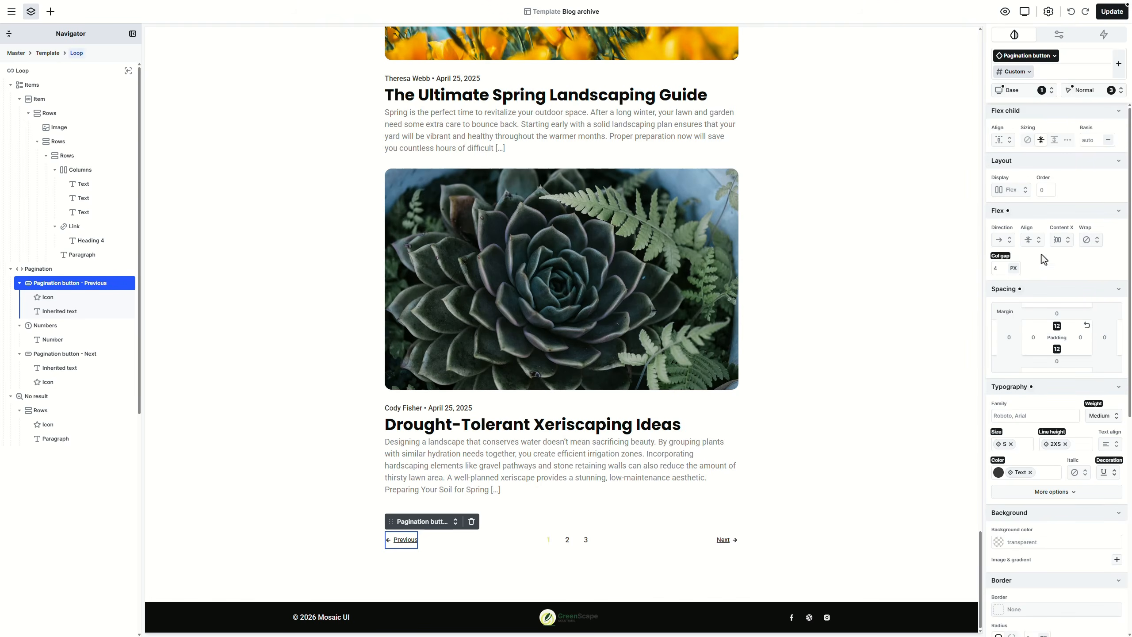
left_click(1105, 416)
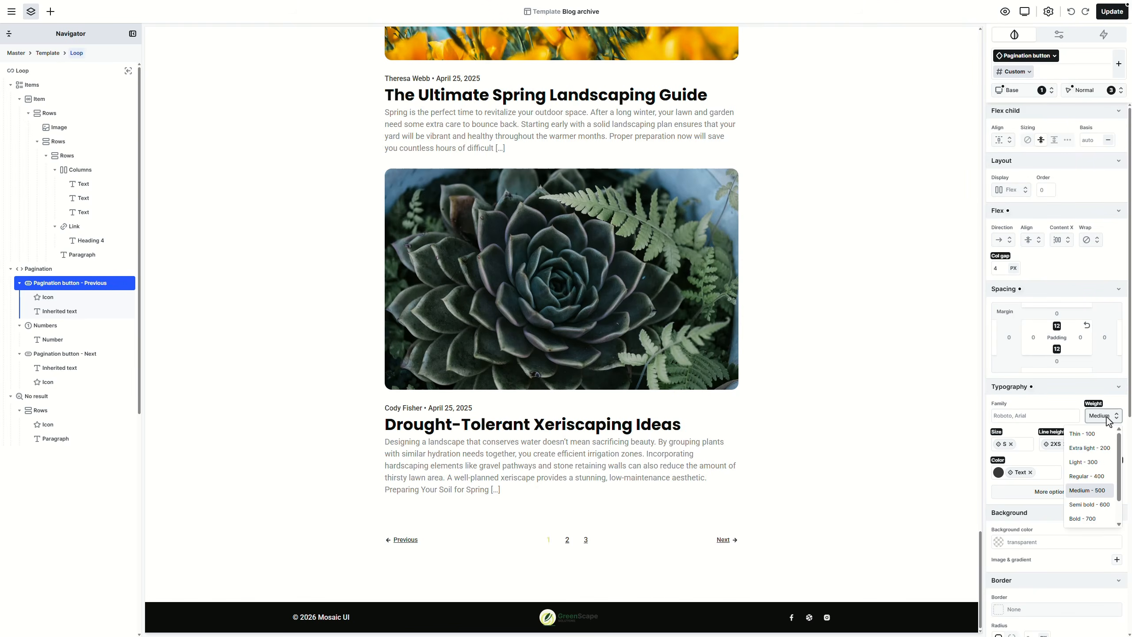
left_click(1090, 505)
scroll(1101, 497, "down", 1)
left_click(1109, 490)
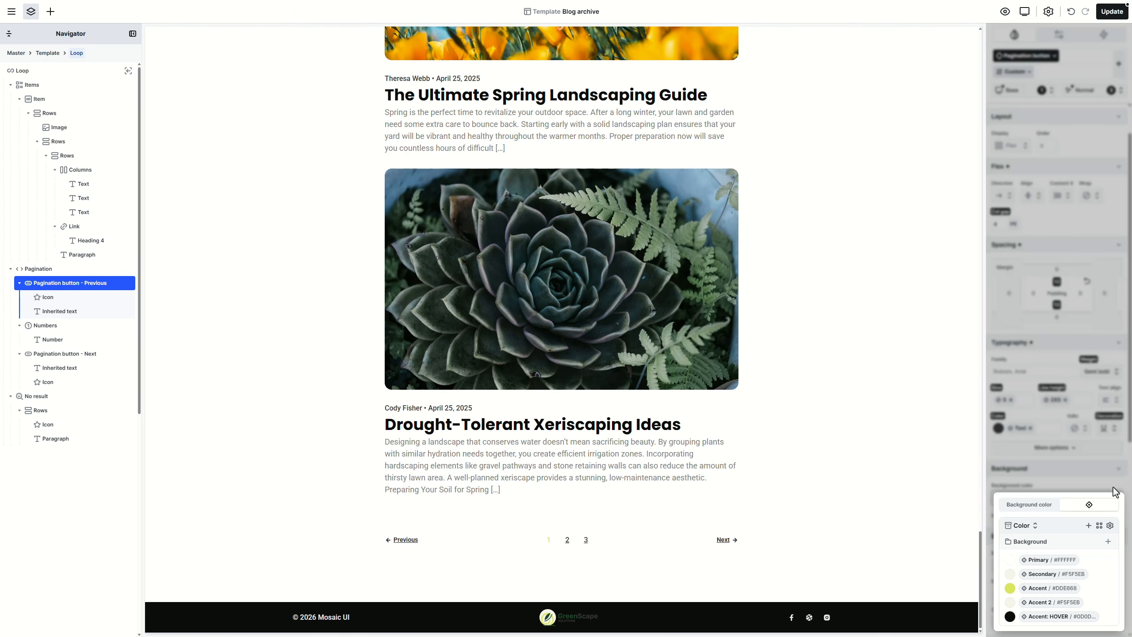
left_click(1062, 602)
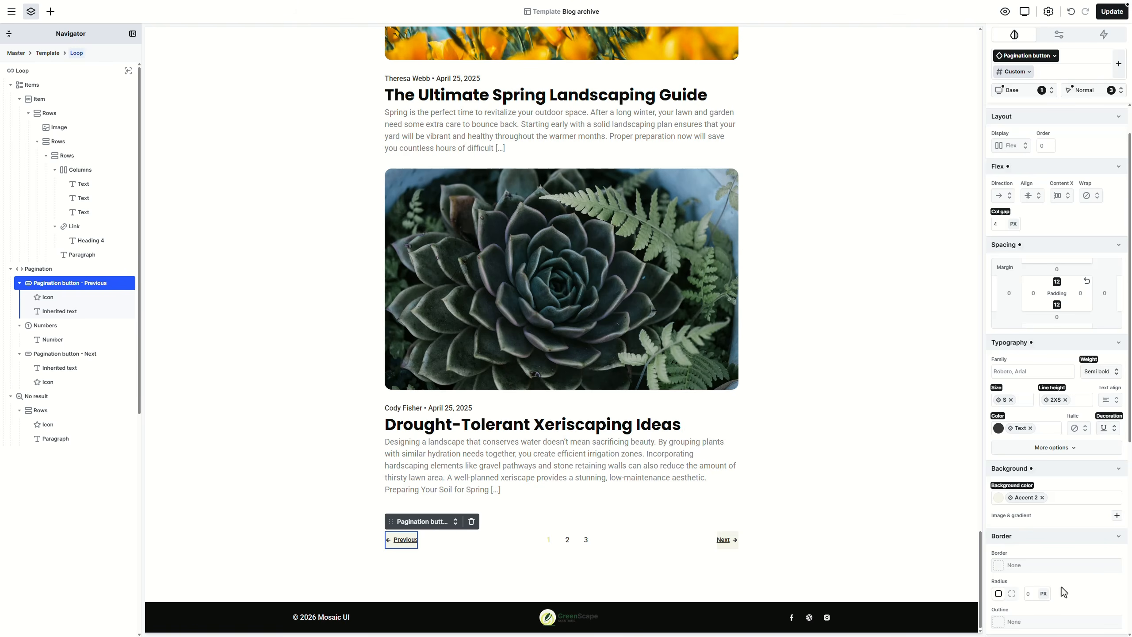
scroll(1058, 484, "down", 2)
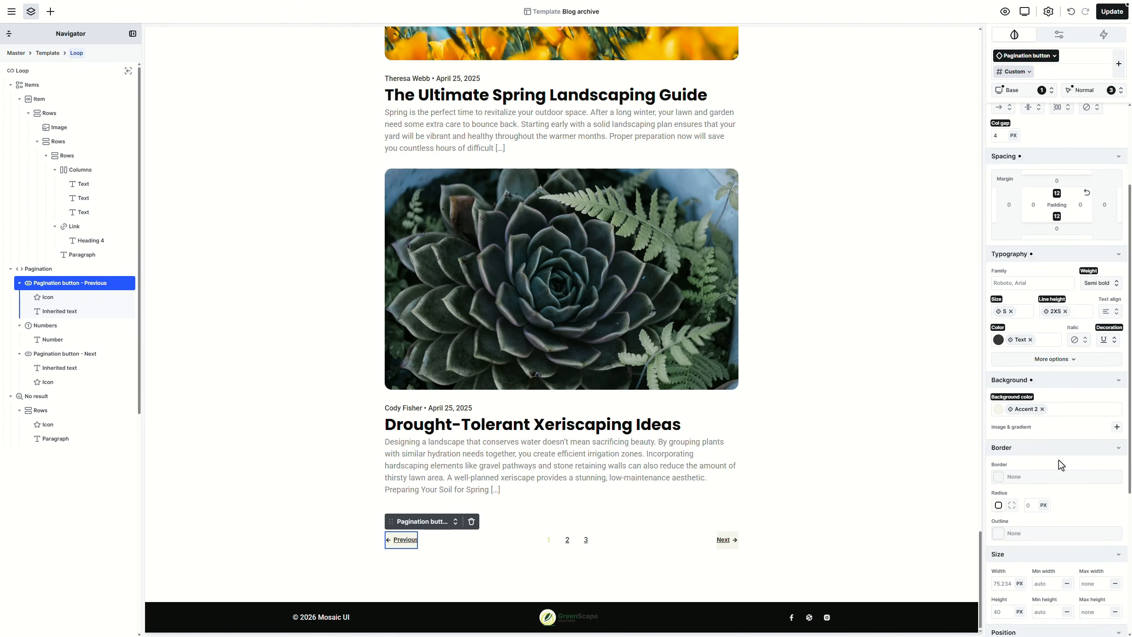
left_click(1048, 491)
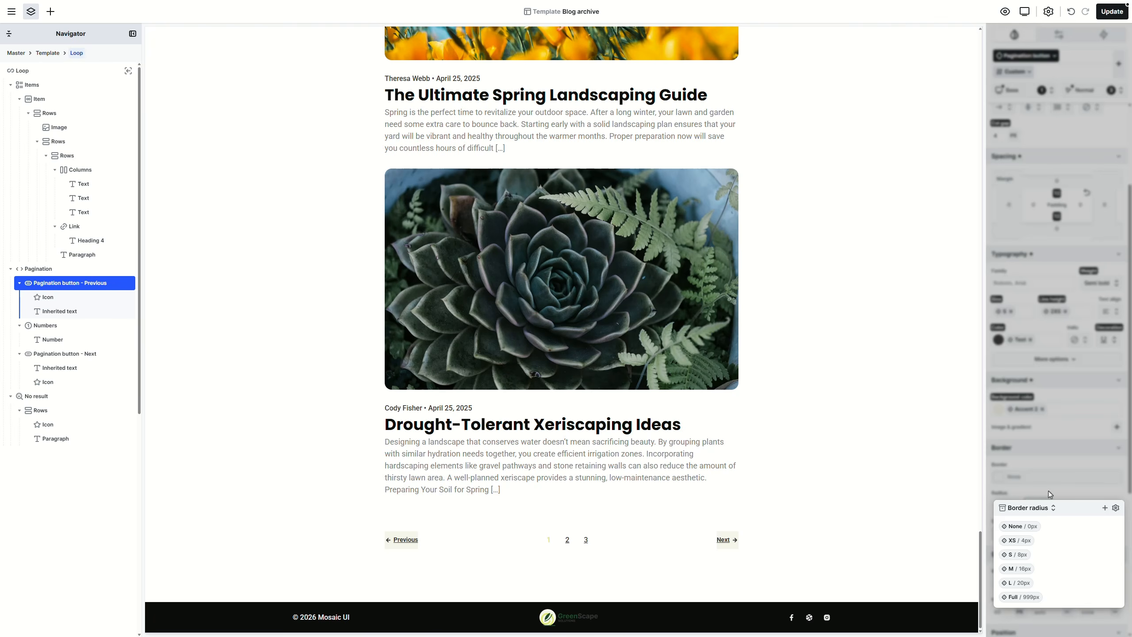
left_click(1031, 598)
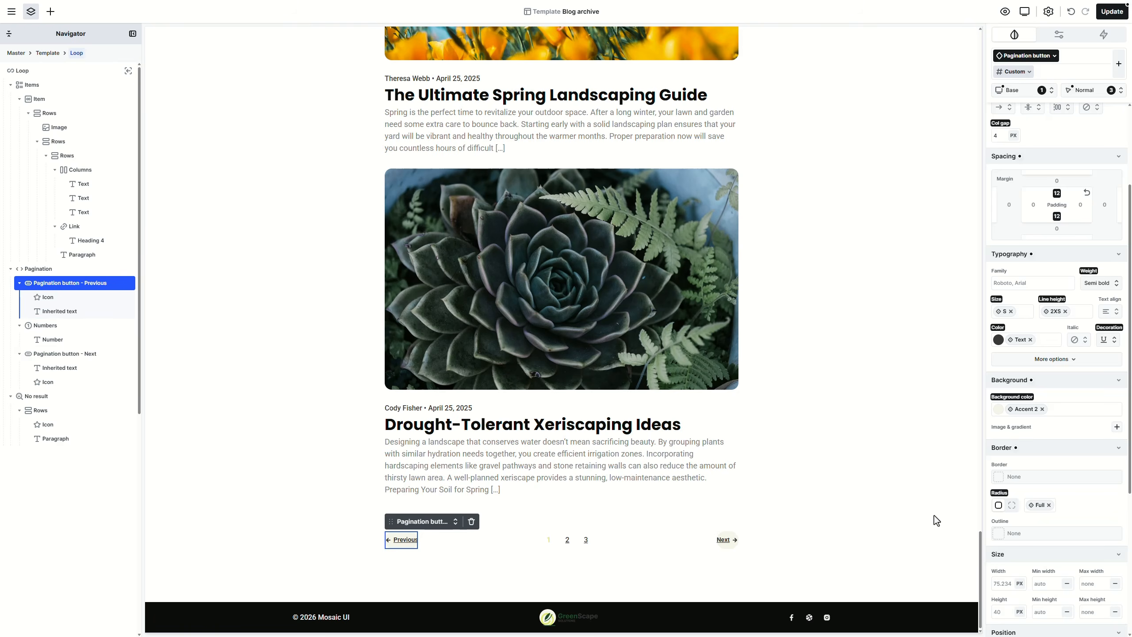
Step: Set the pagination buttons' padding to XS top and M sides, text size M, no underline
scroll(1060, 466, "up", 3)
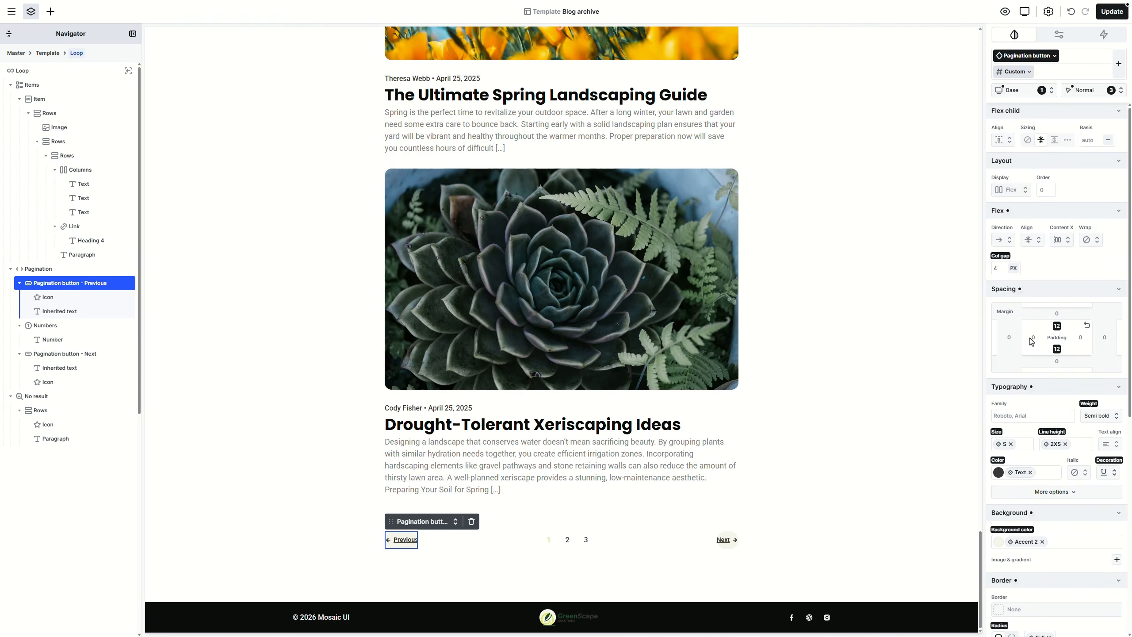
left_click(1033, 337)
left_click(1063, 354)
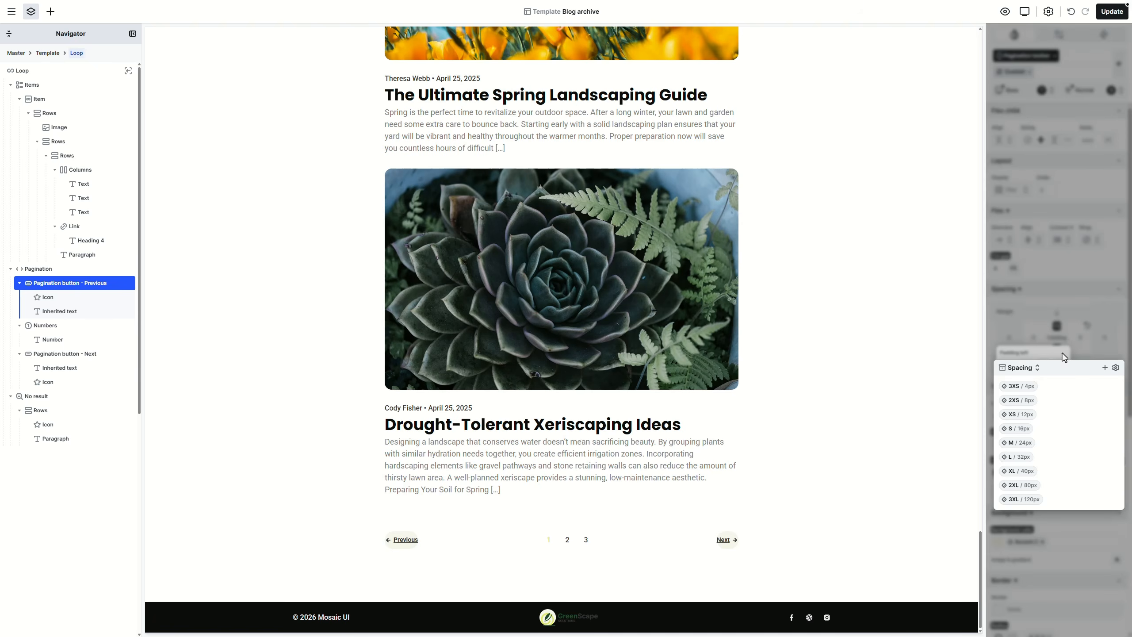
left_click(1018, 442)
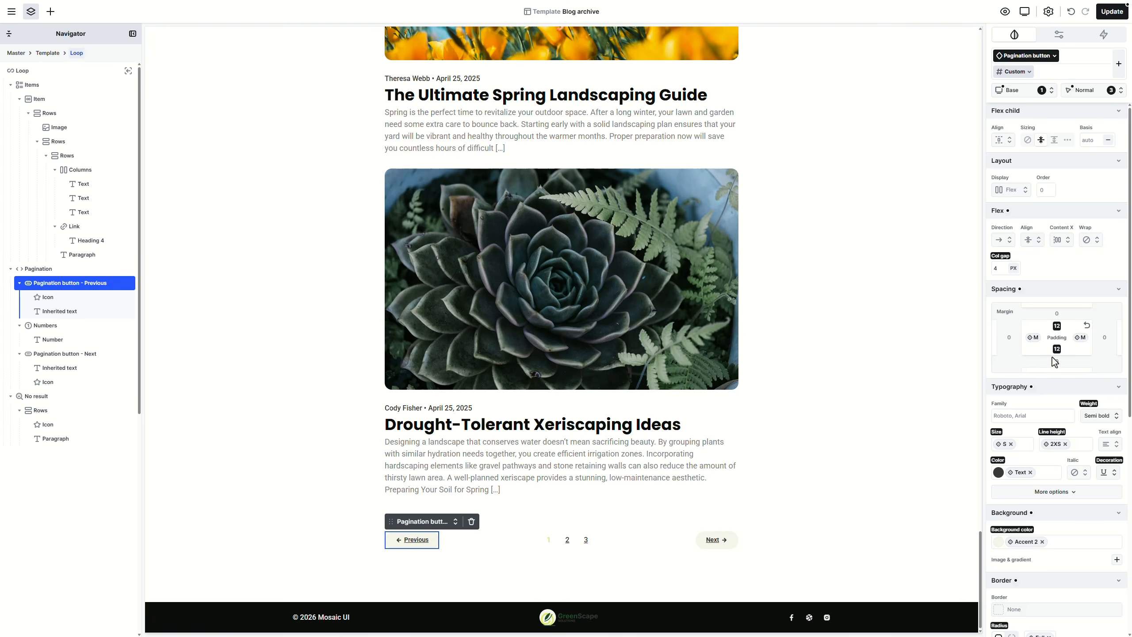
left_click(1060, 330)
left_click(1088, 340)
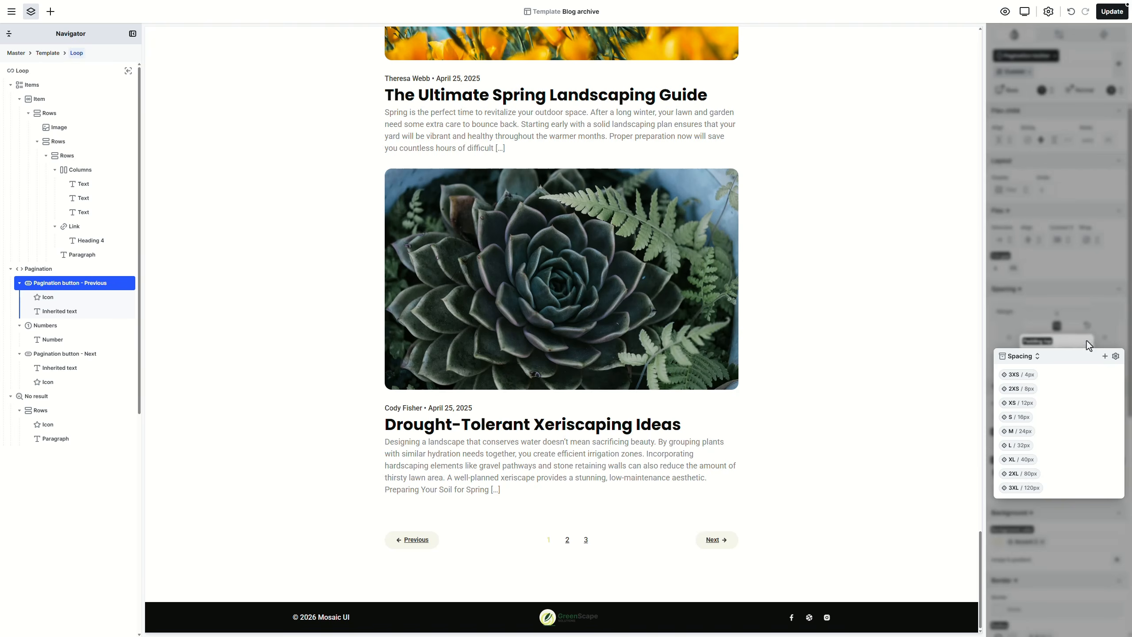
left_click(1029, 406)
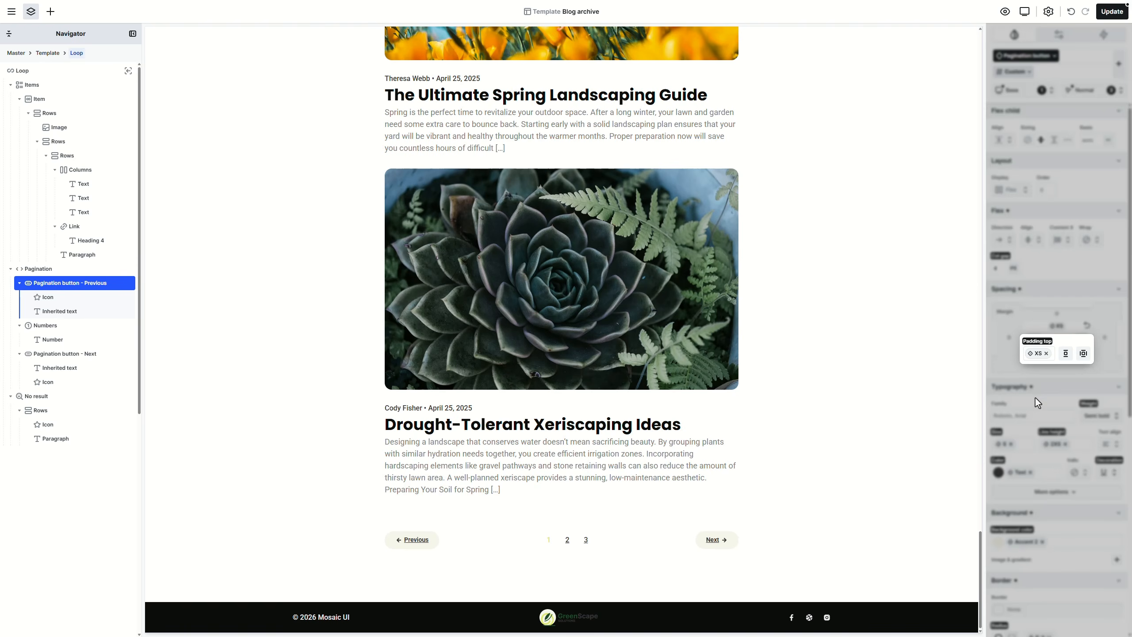
left_click(1065, 356)
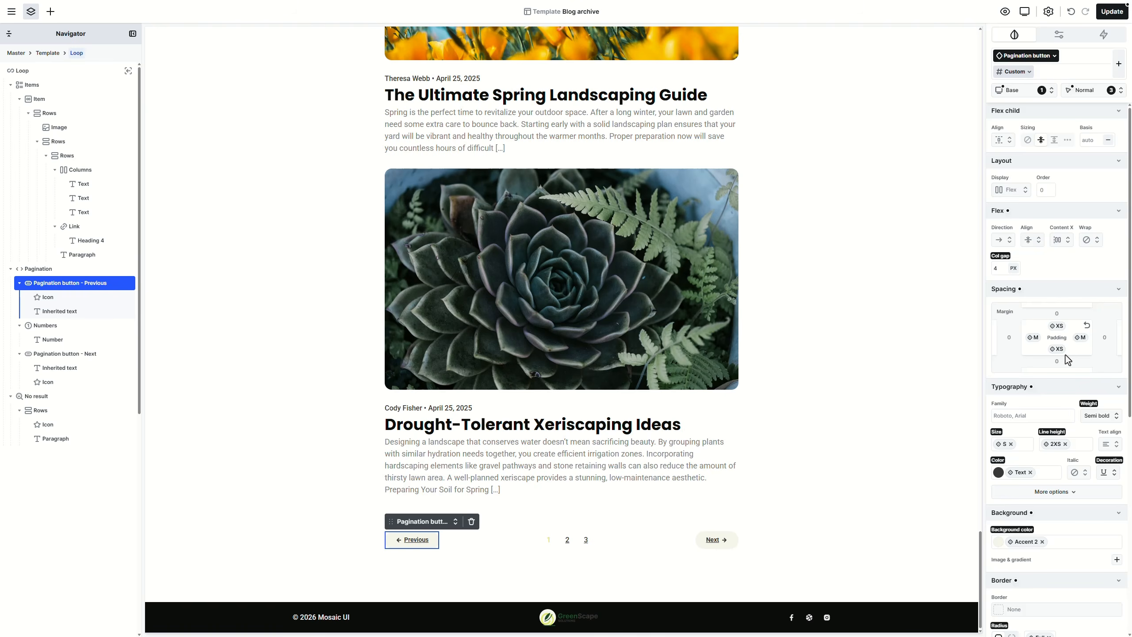
left_click(1006, 446)
left_click(1019, 484)
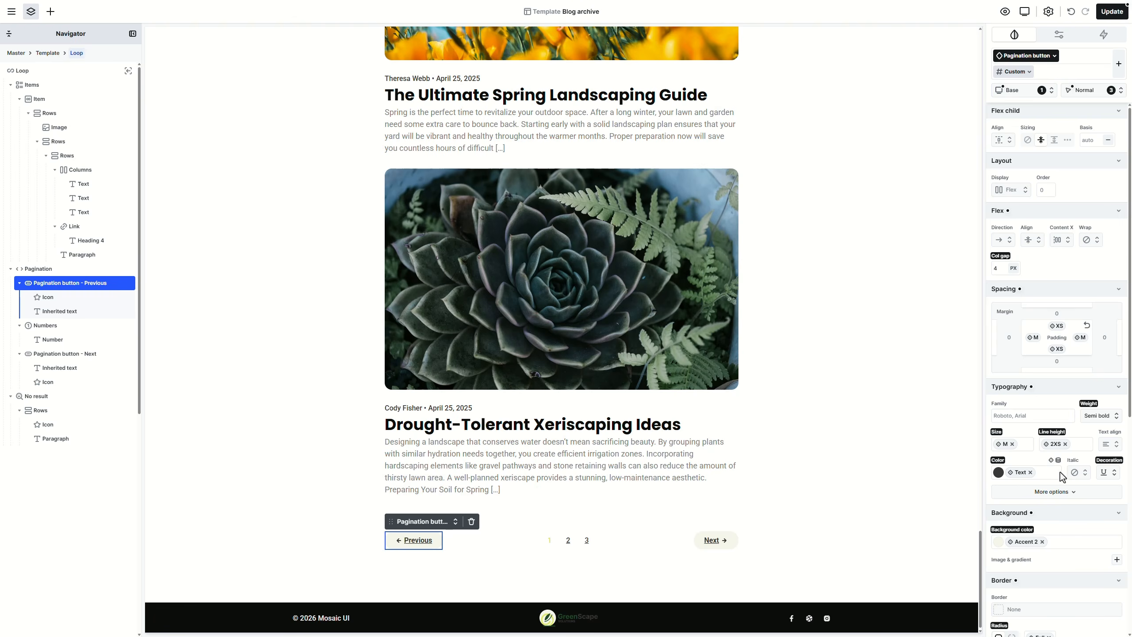
left_click(1109, 472)
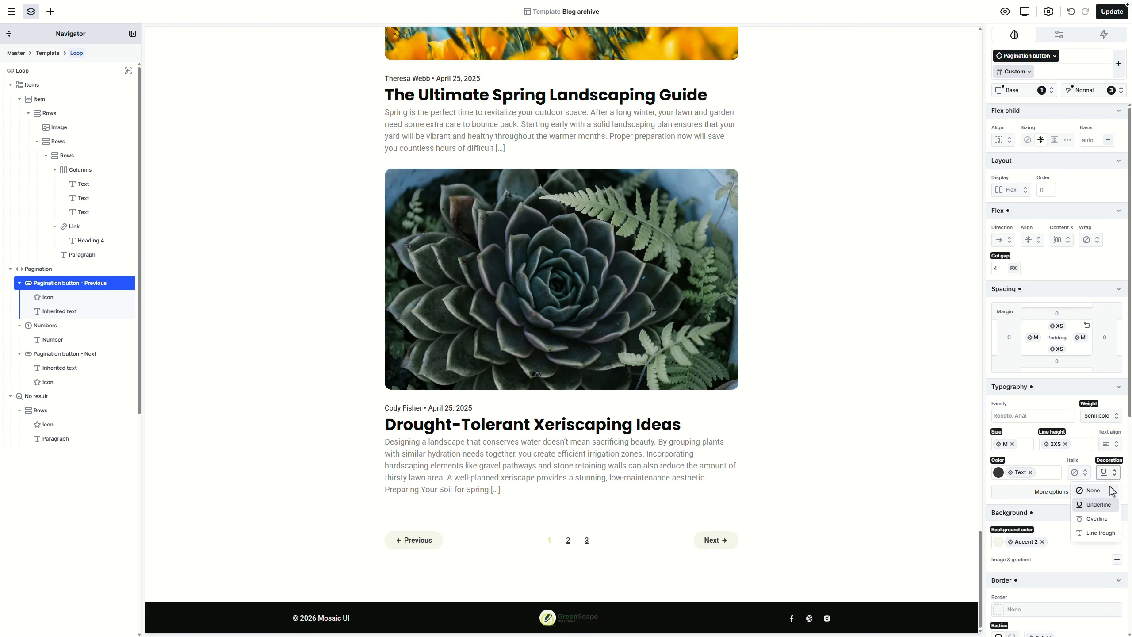
left_click(1112, 490)
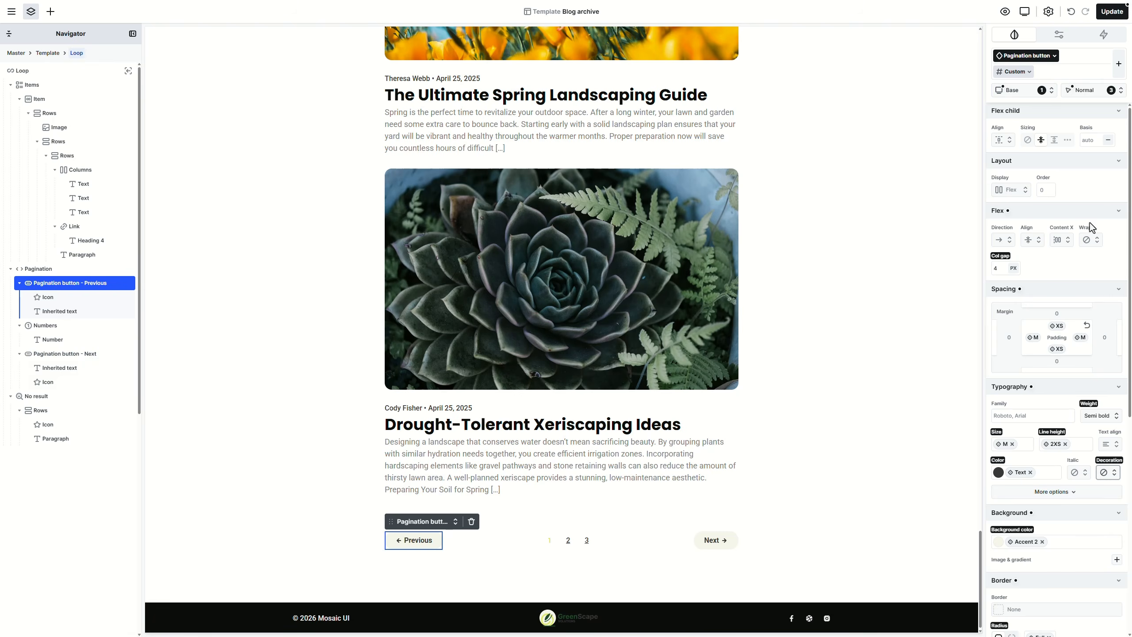
Step: In the Hover state, set the pagination button text and background to Accent:HOVER
left_click(1096, 91)
left_click(1096, 128)
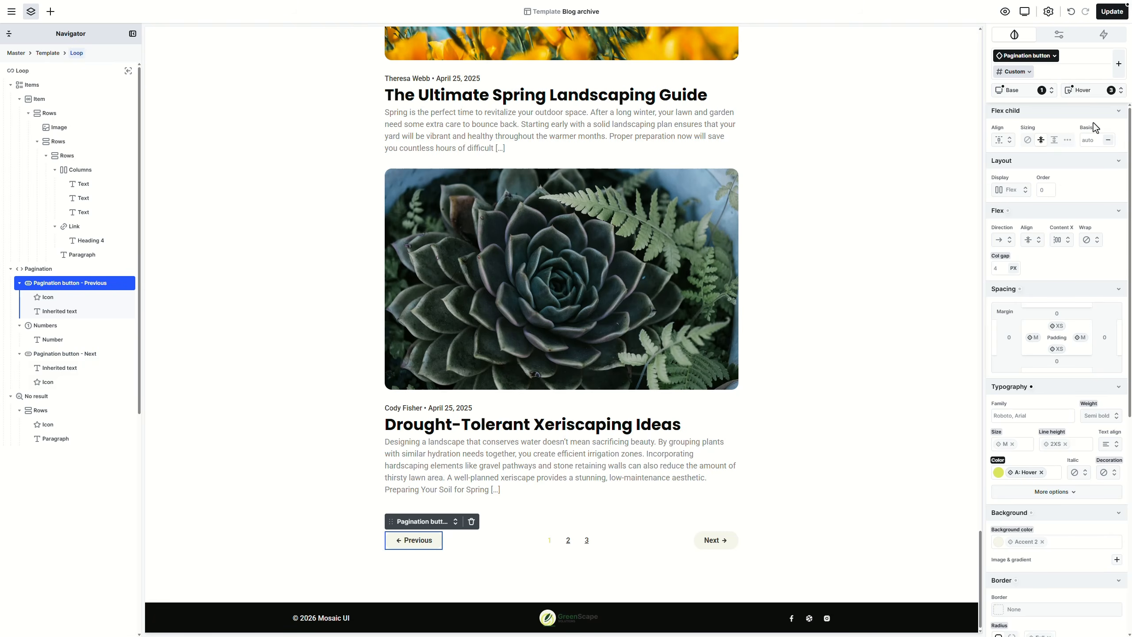
left_click(1021, 473)
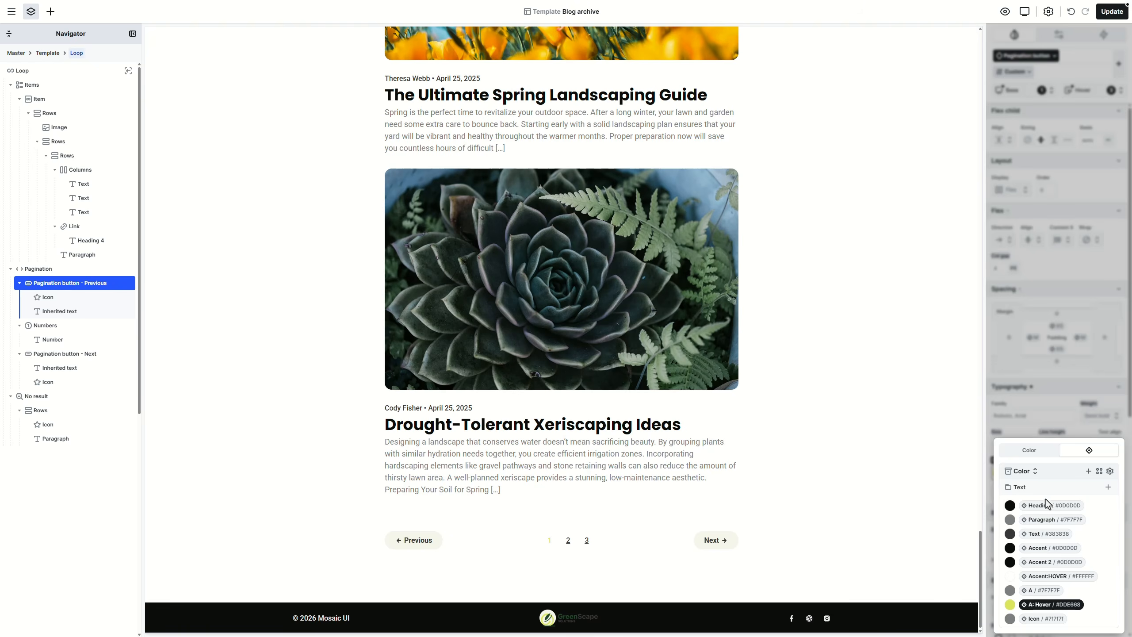
left_click(1047, 577)
left_click(1028, 551)
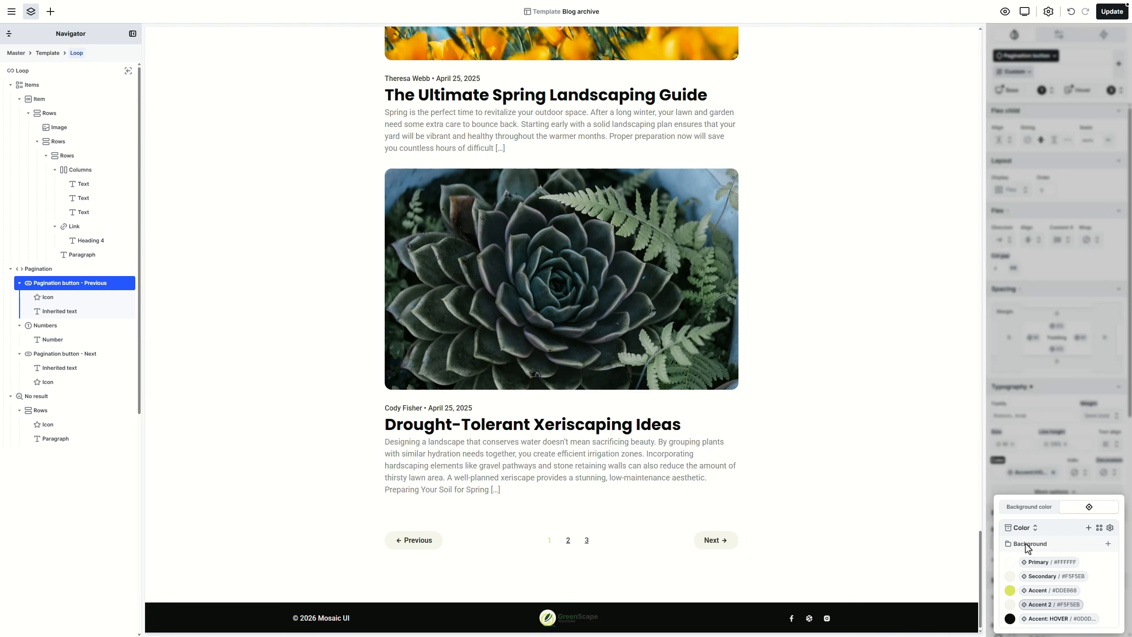
left_click(1043, 618)
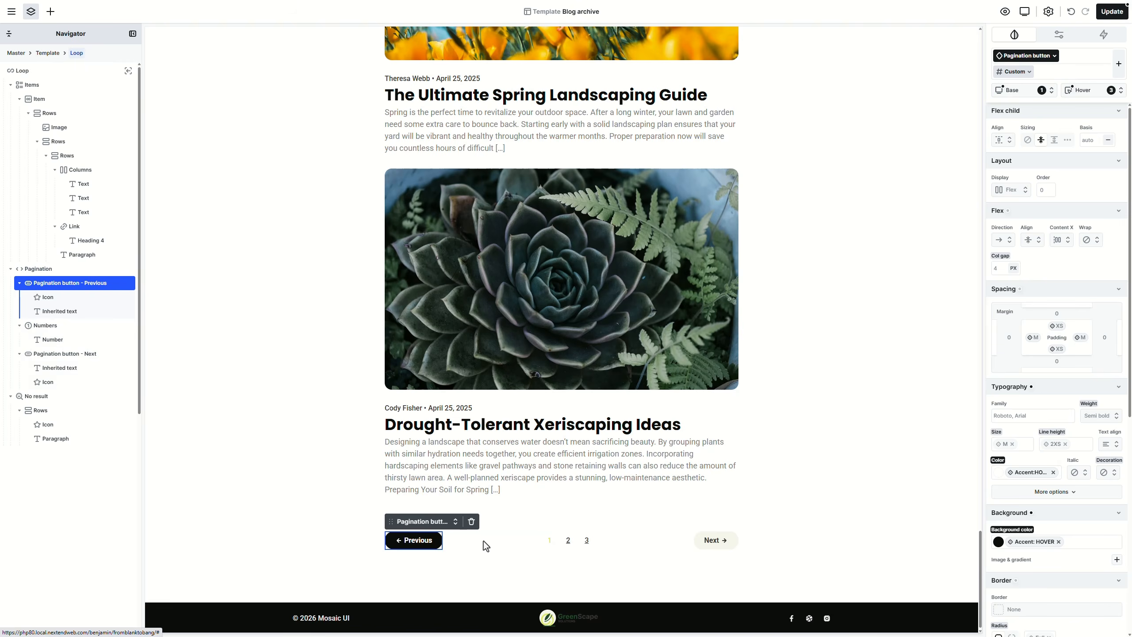
left_click(550, 541)
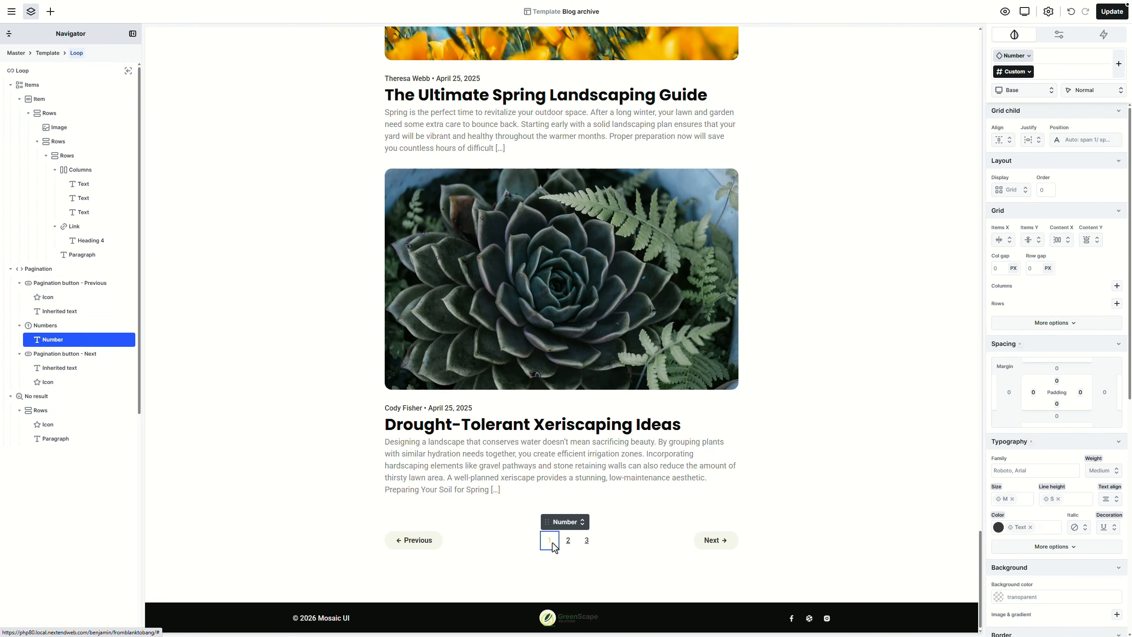
Step: In the Number class's Active state, set Accent text, Accent background and Full corner radius
left_click(1013, 57)
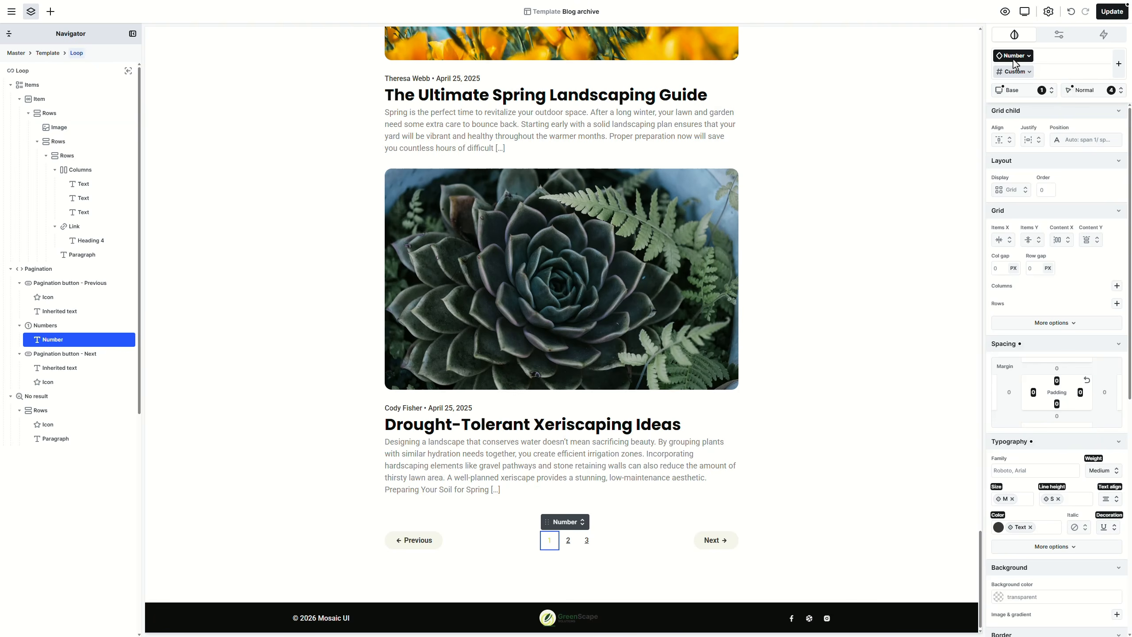
left_click(1099, 93)
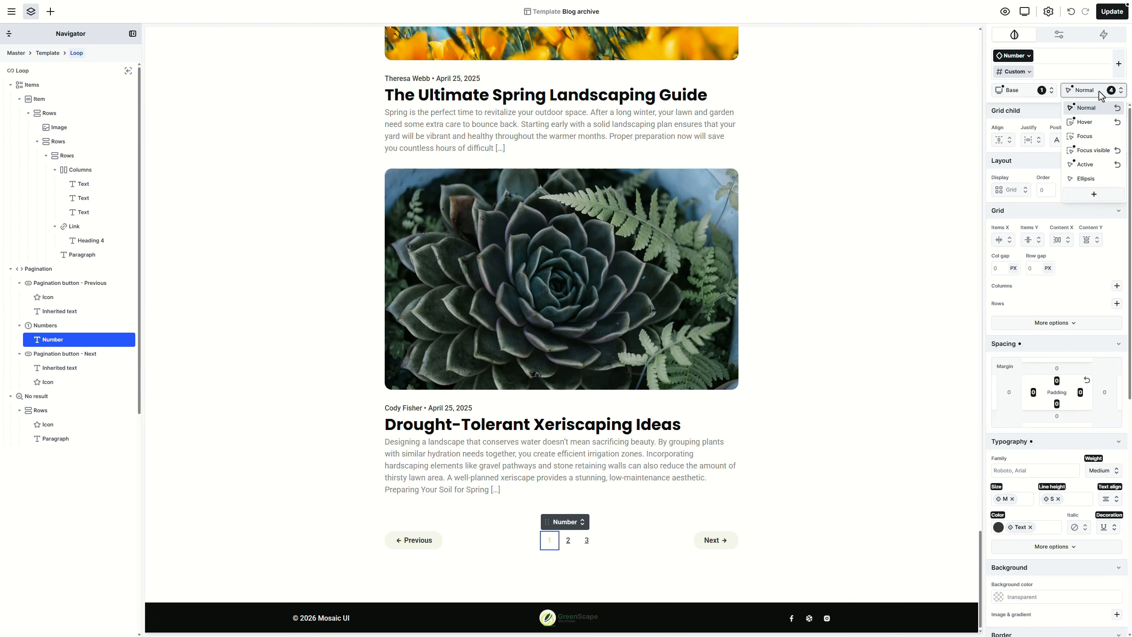
left_click(1104, 169)
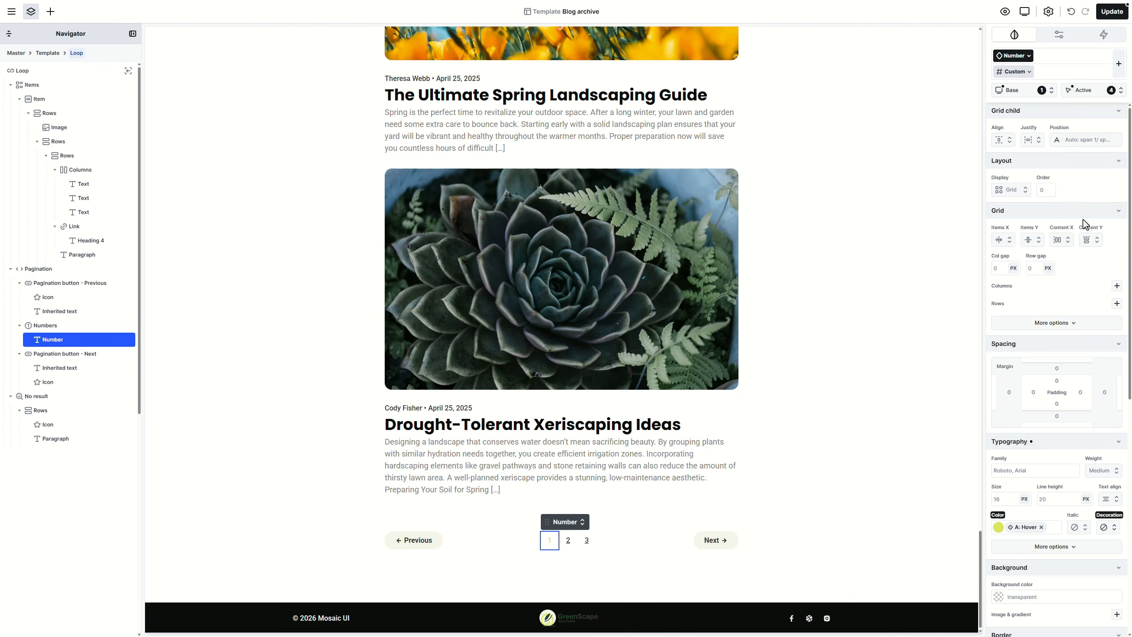
left_click(1026, 533)
left_click(1039, 550)
scroll(1043, 540, "down", 2)
left_click(1118, 496)
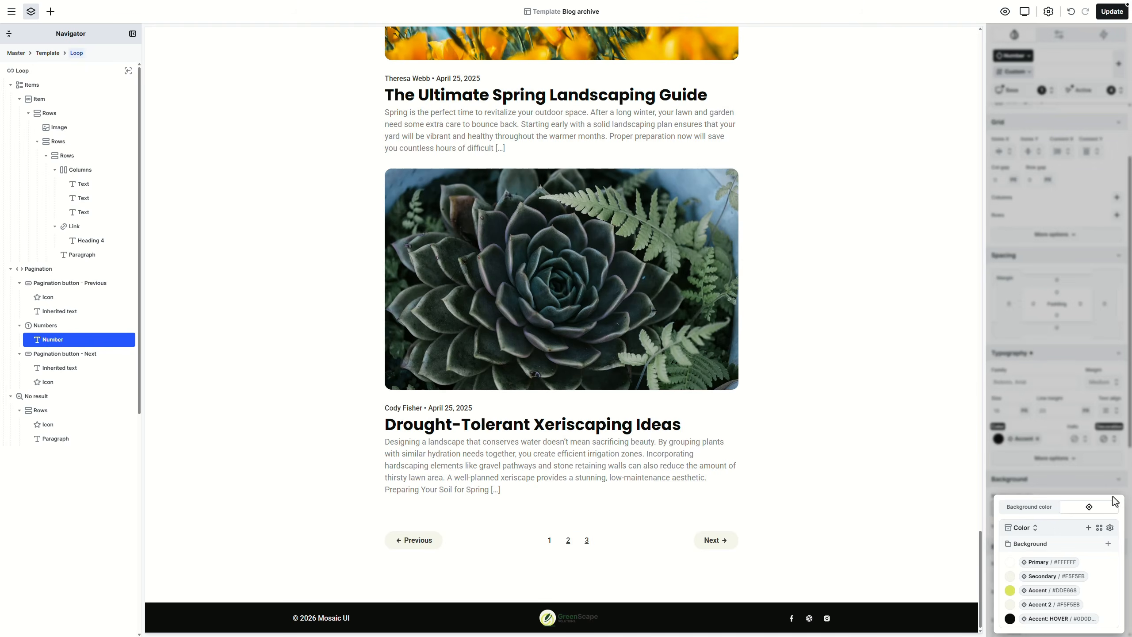
left_click(1069, 565)
left_click(1055, 590)
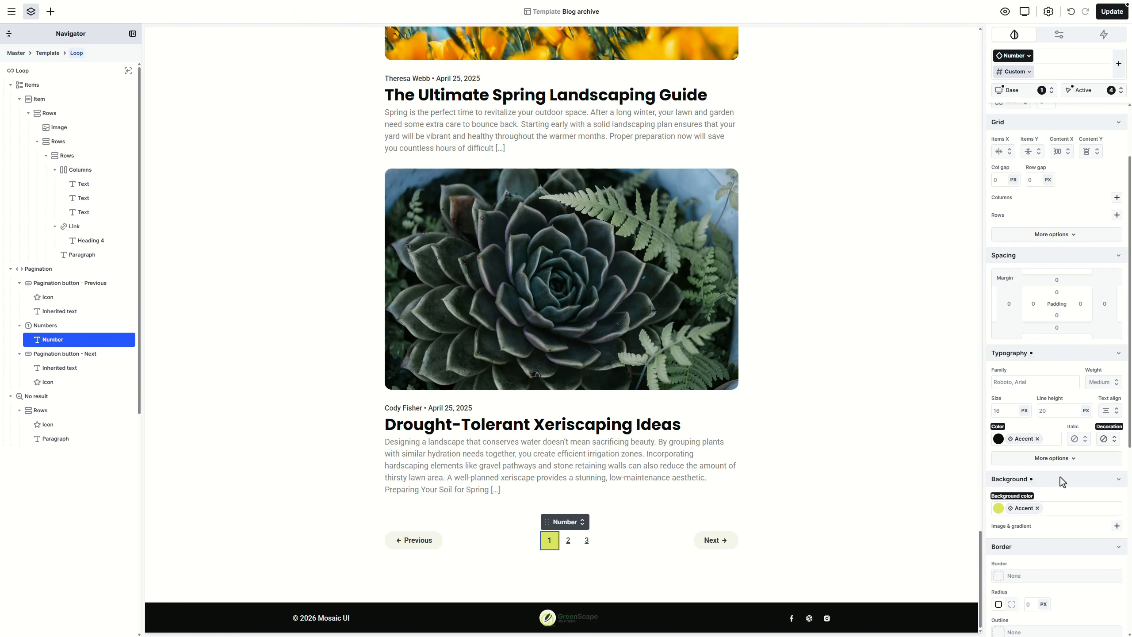
scroll(1060, 478, "down", 3)
left_click(1048, 460)
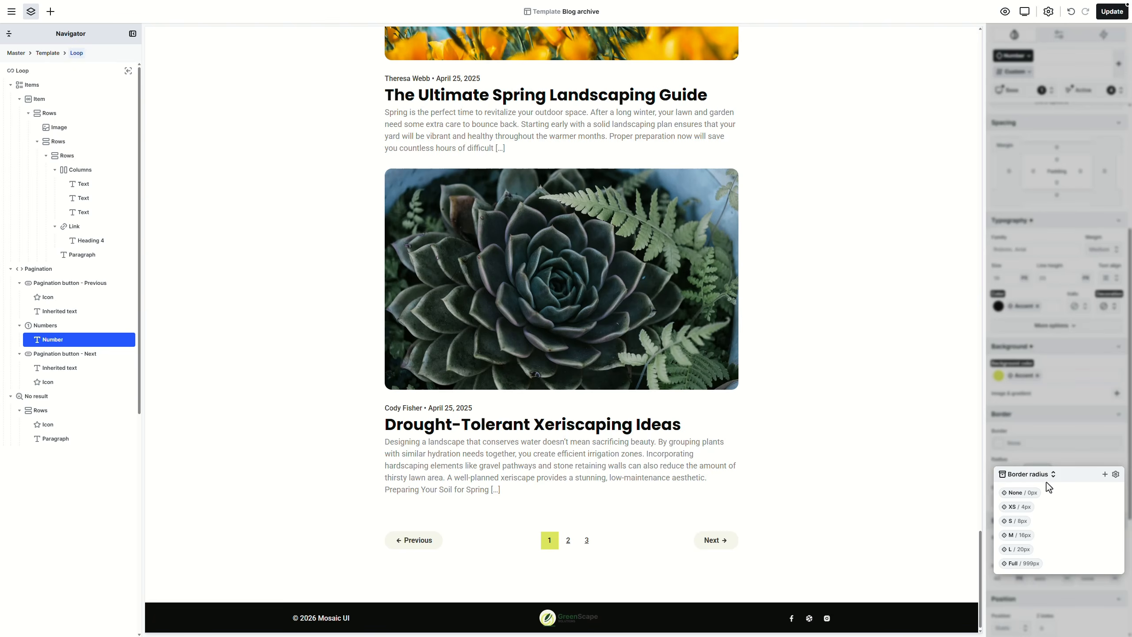
left_click(1021, 564)
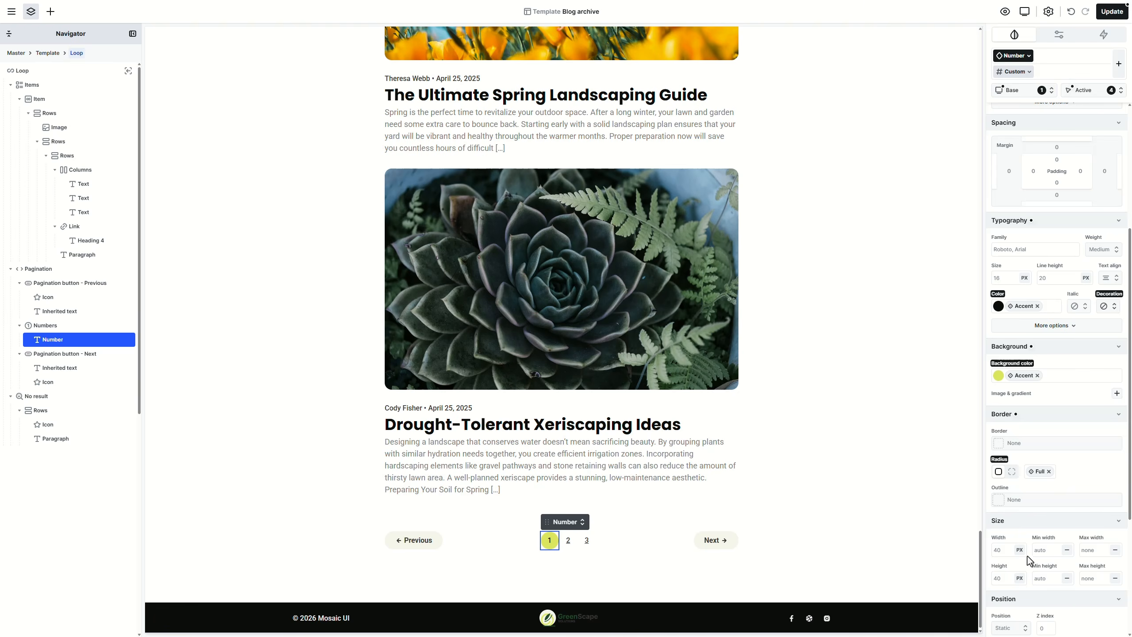
left_click(1097, 91)
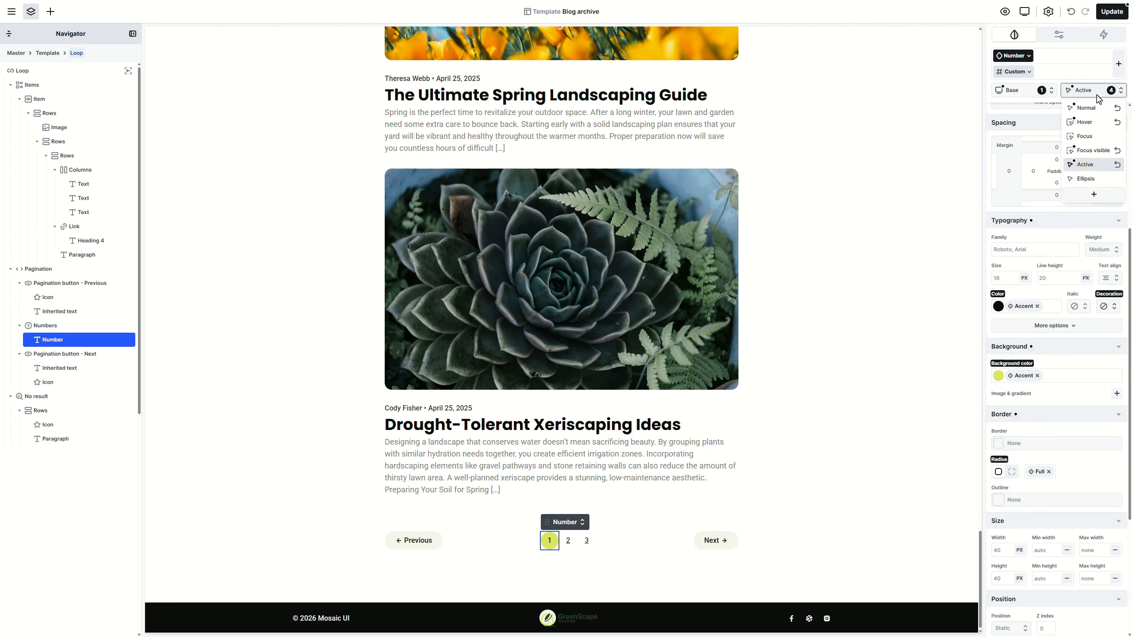
Step: Style hovered page numbers with Accent:HOVER text and background and Full corner radius
left_click(1089, 122)
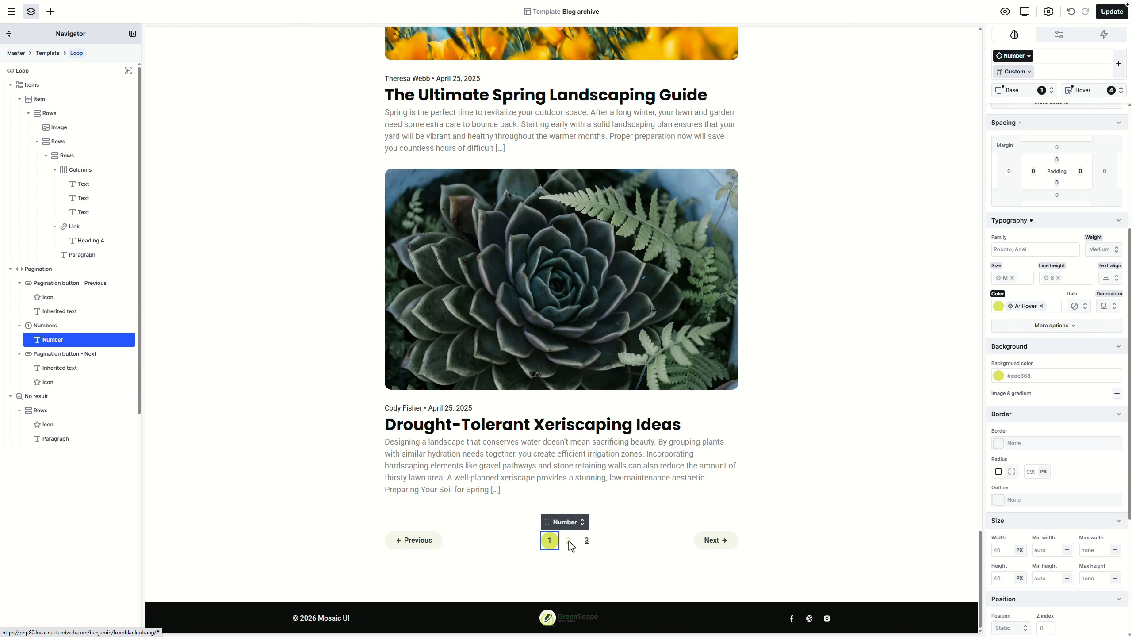
left_click(1022, 312)
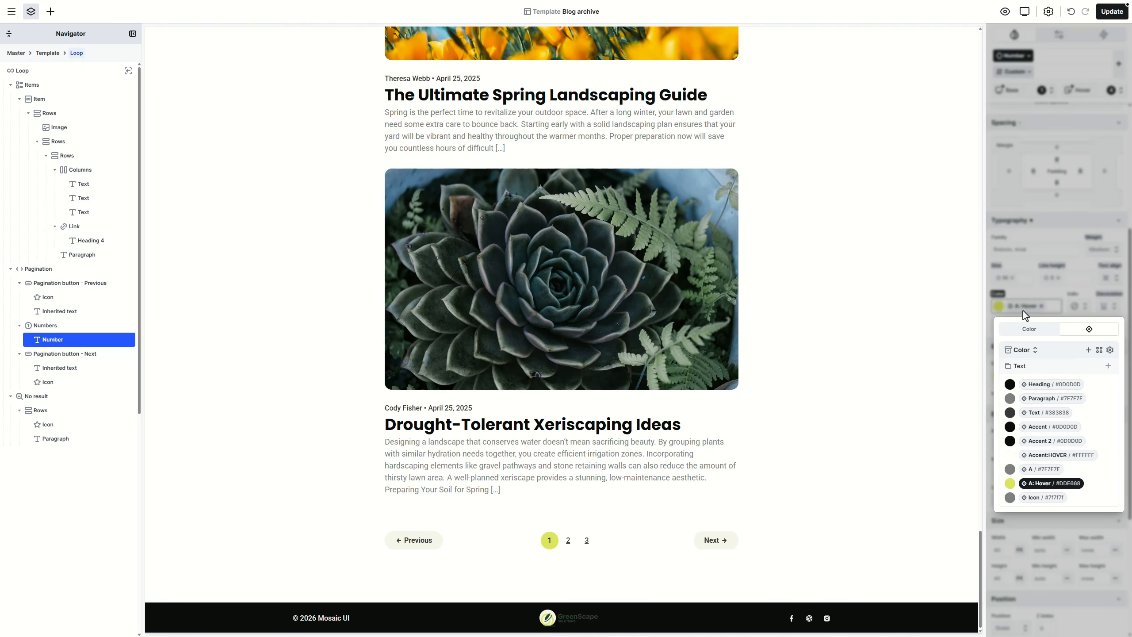
left_click(1057, 455)
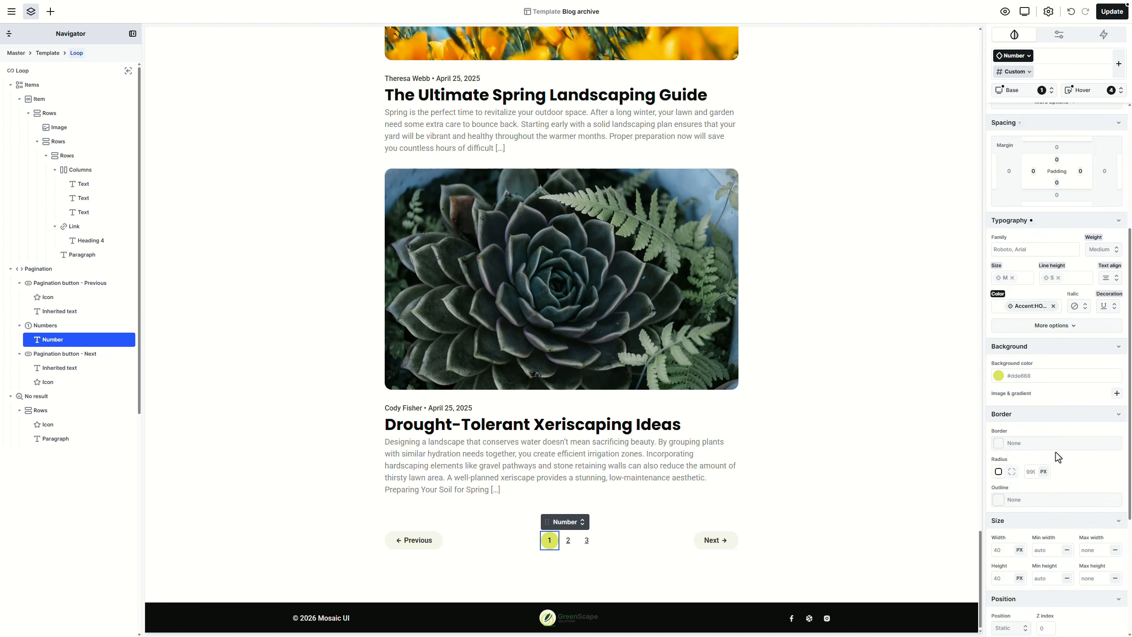
left_click(1110, 364)
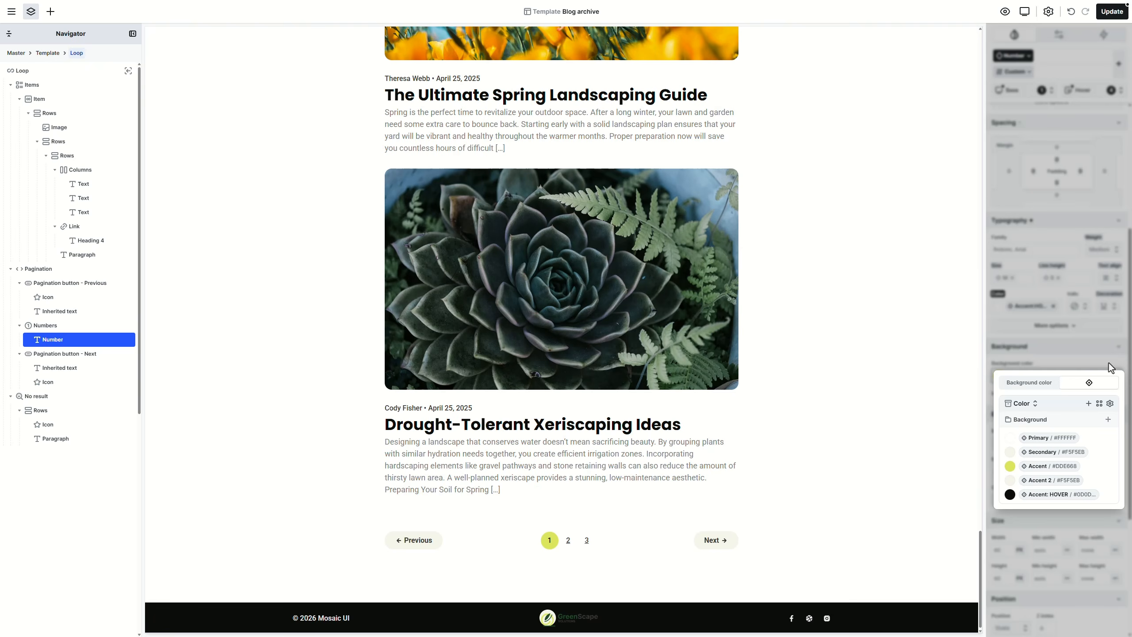
left_click(1049, 494)
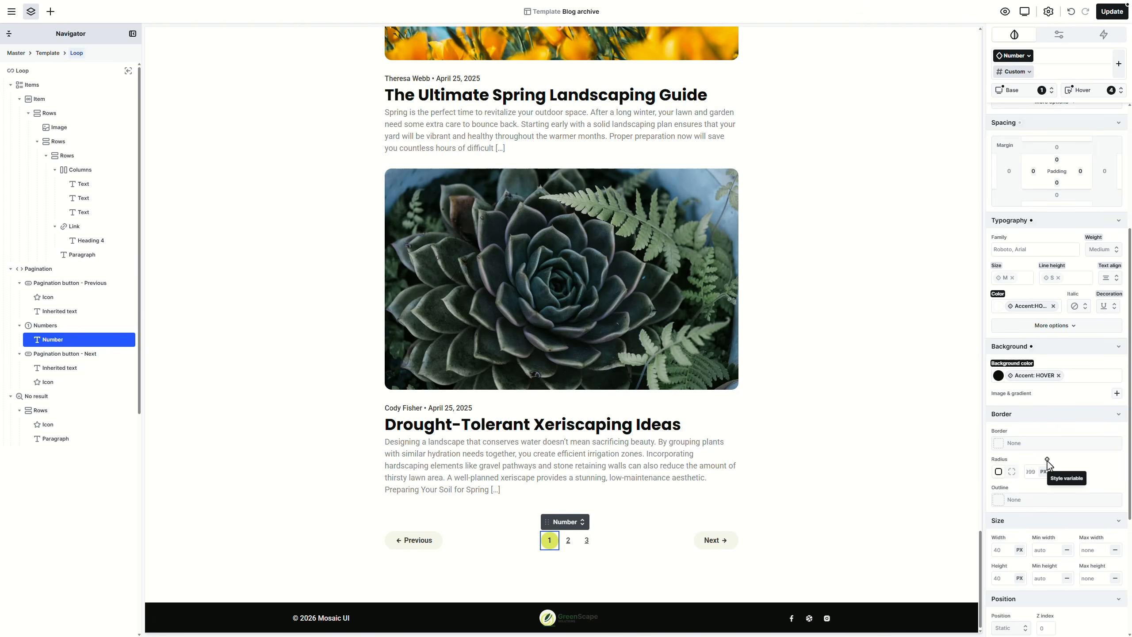
left_click(1048, 464)
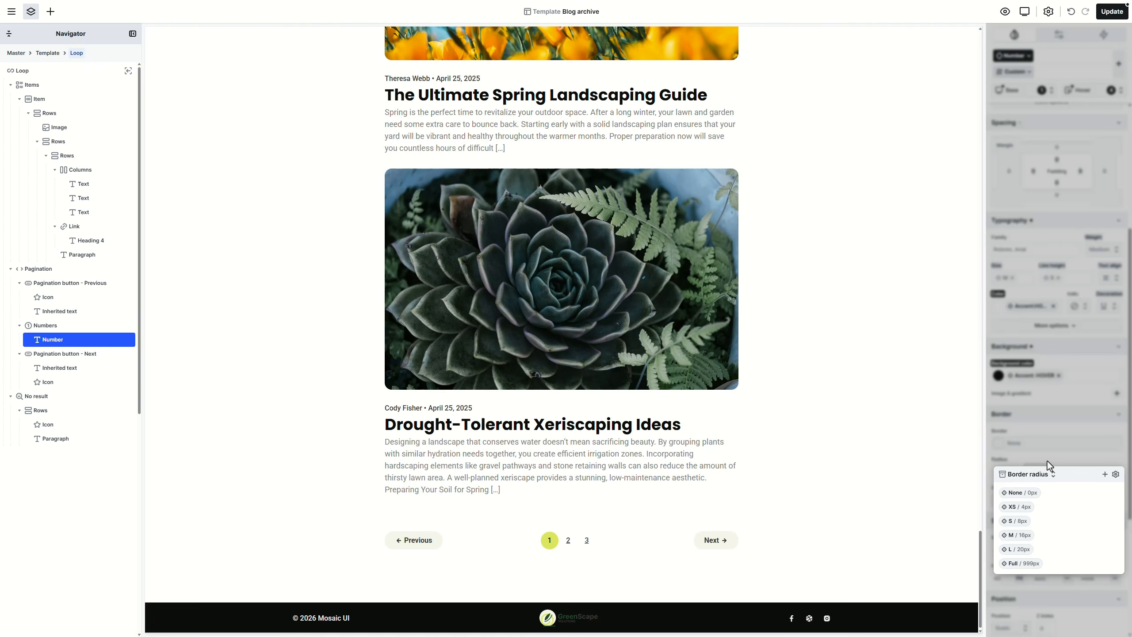
left_click(1023, 564)
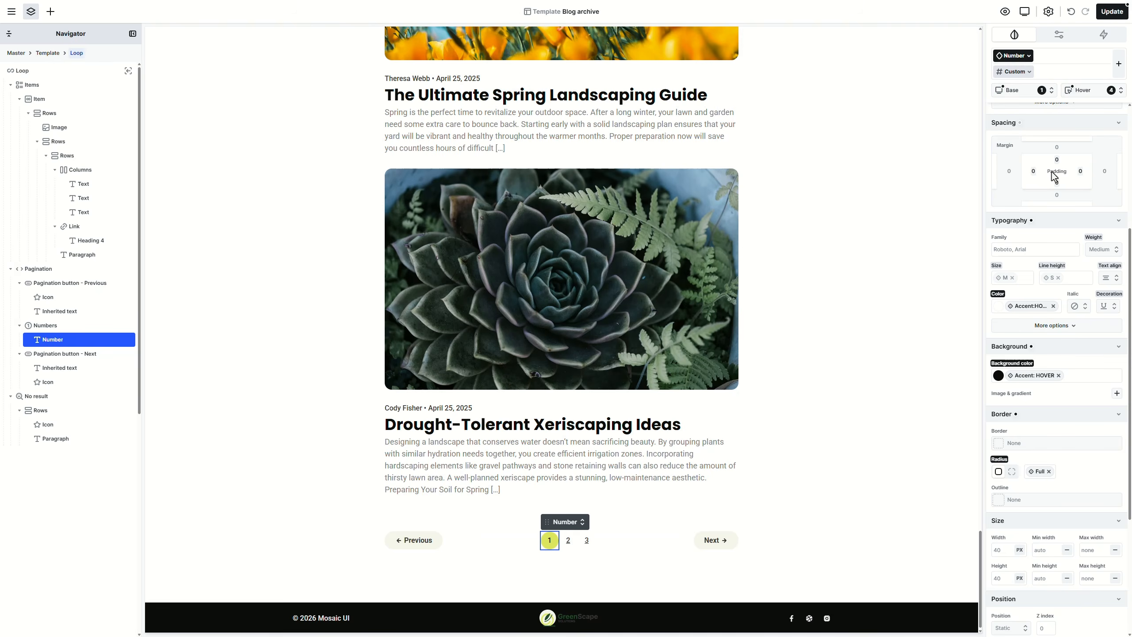
Step: In the Normal state, make page numbers semi-bold with no underline decoration
left_click(1096, 94)
left_click(1097, 111)
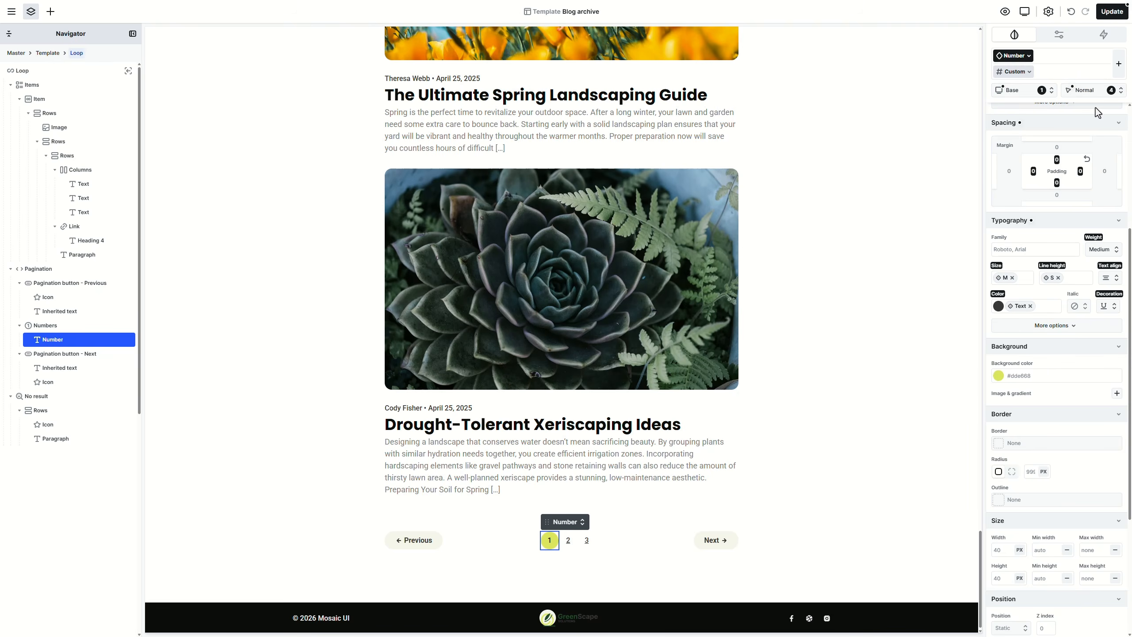
left_click(1111, 307)
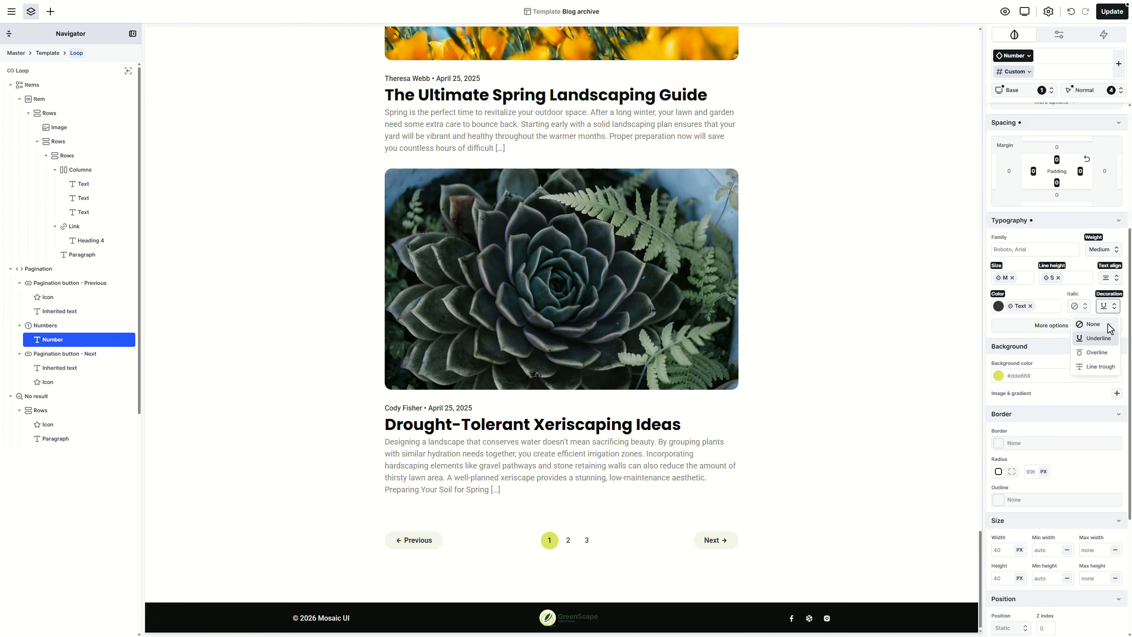
left_click(1111, 329)
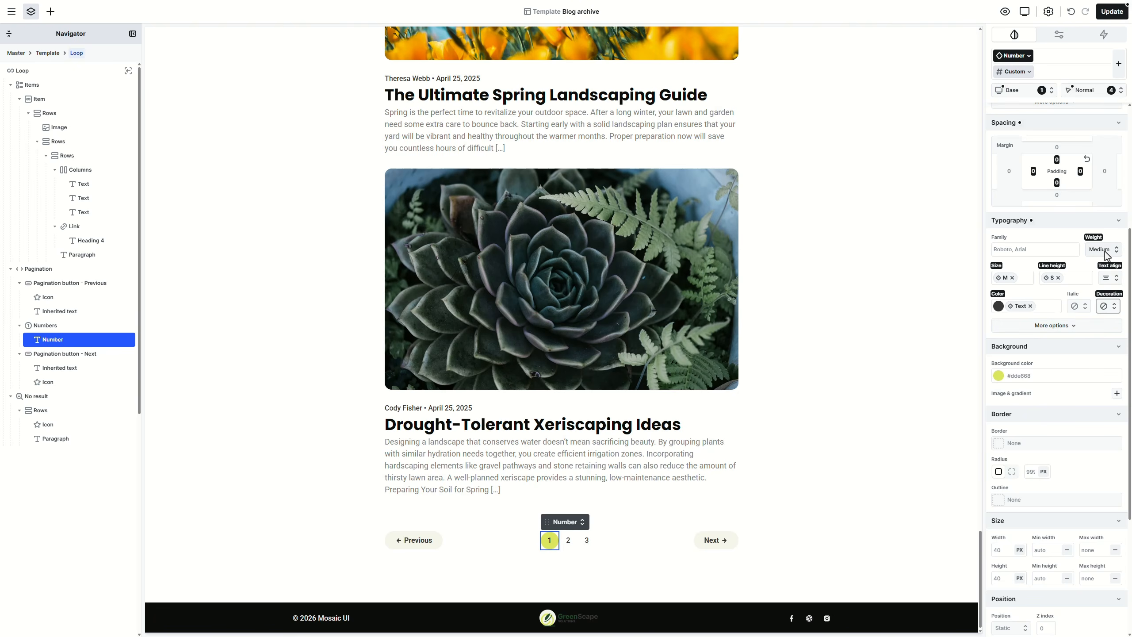
left_click(1105, 252)
left_click(1101, 338)
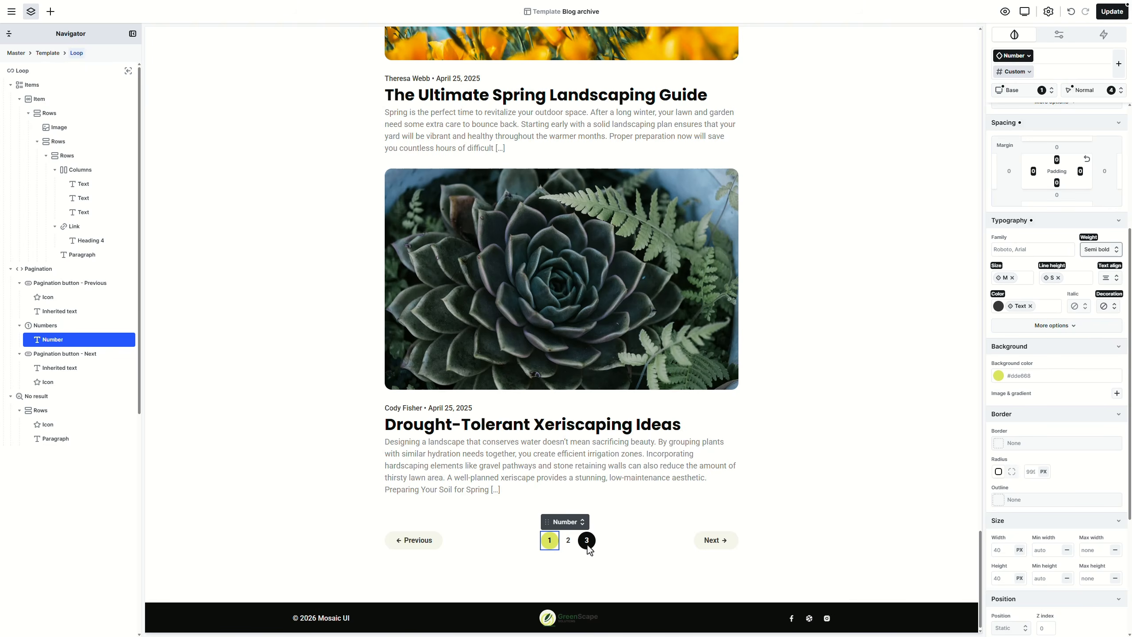
left_click(691, 539)
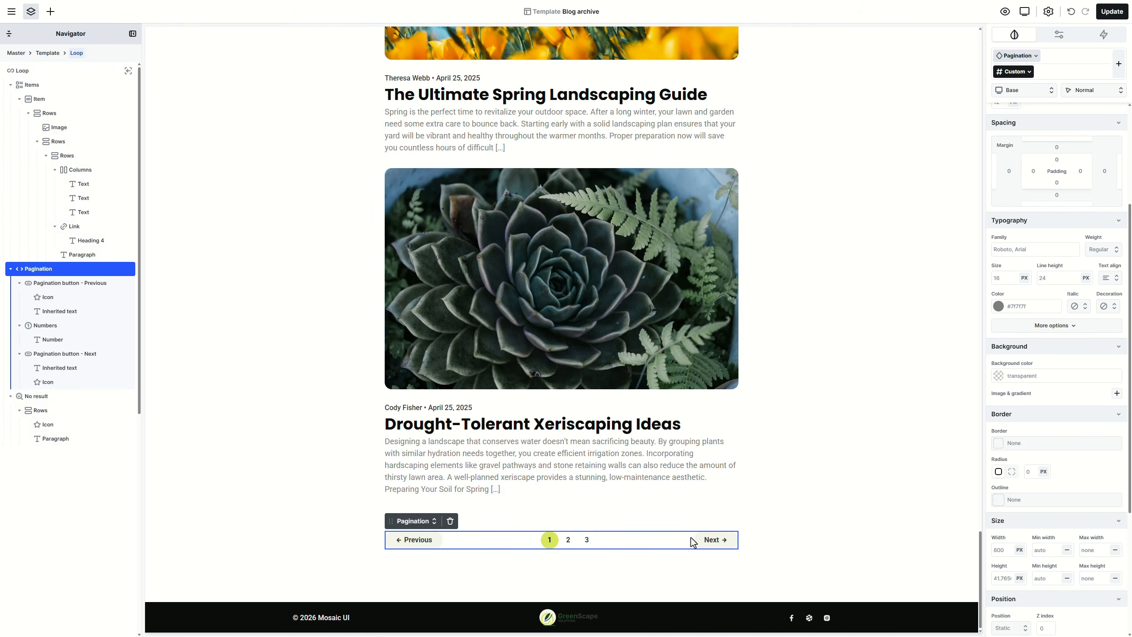
Step: Change the no-results message to 'There's no result for this.'
left_click(41, 399)
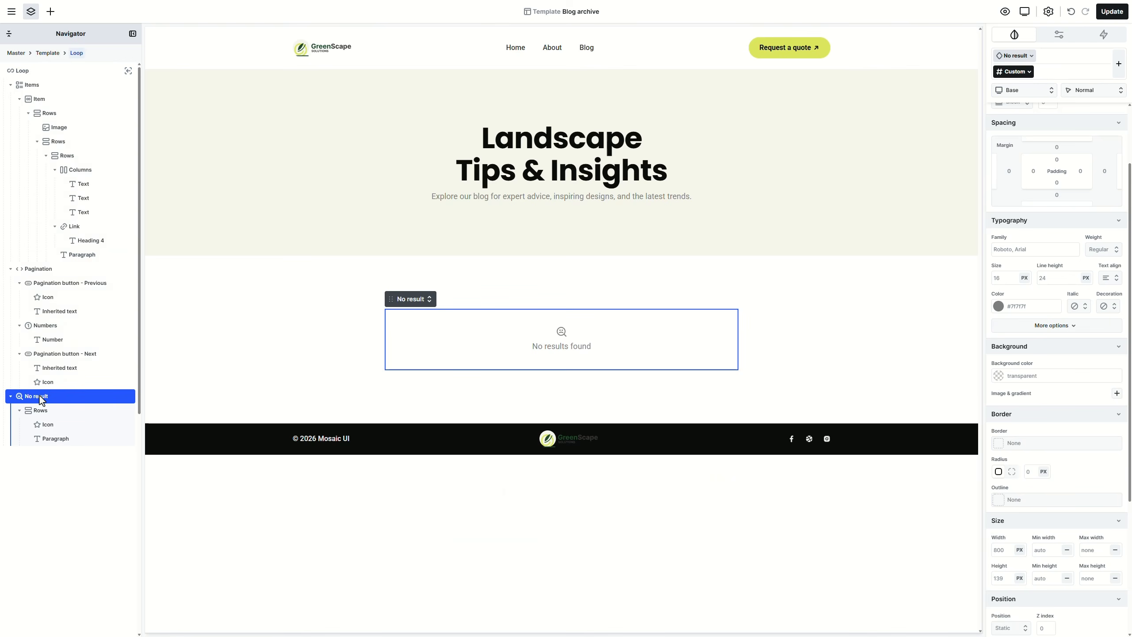
double_click(557, 349)
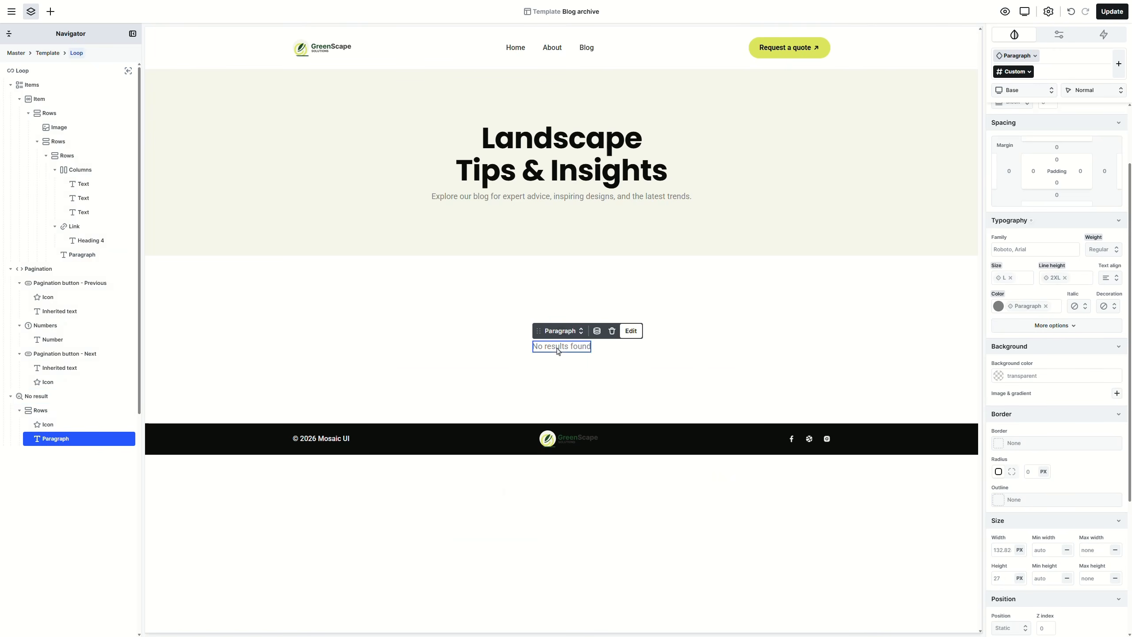
type("There's")
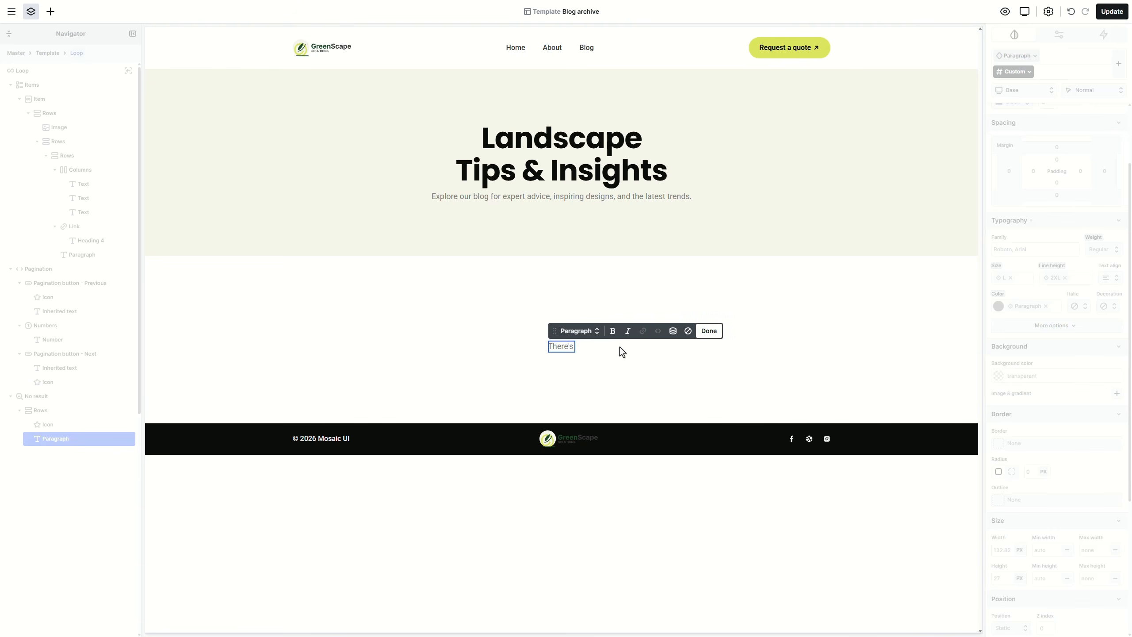
type(" no result for this.")
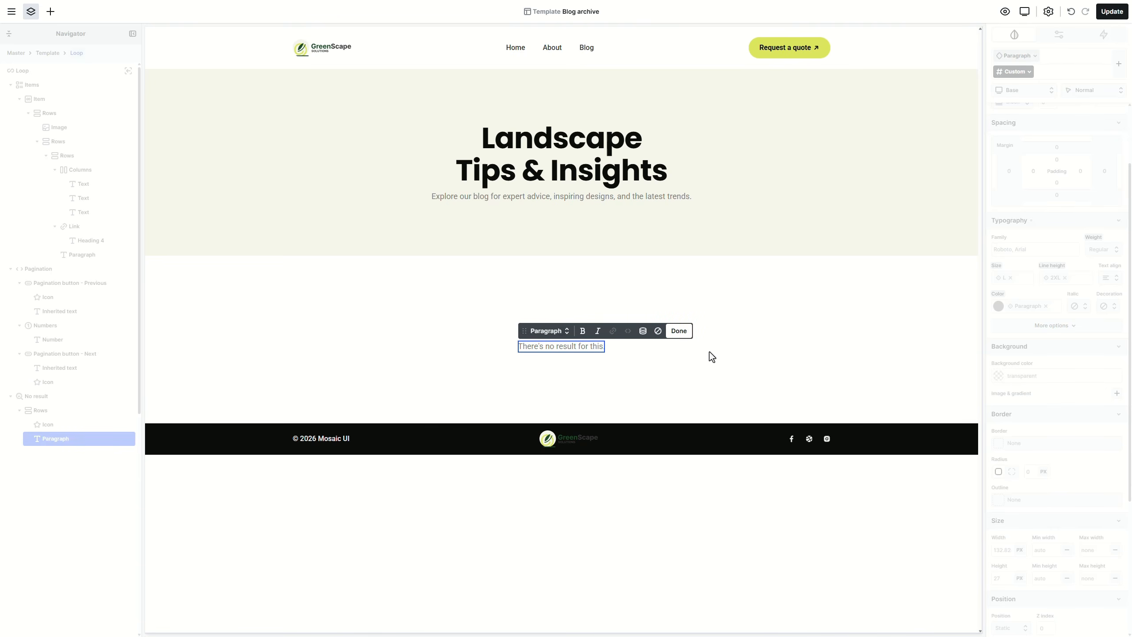
key("Escape")
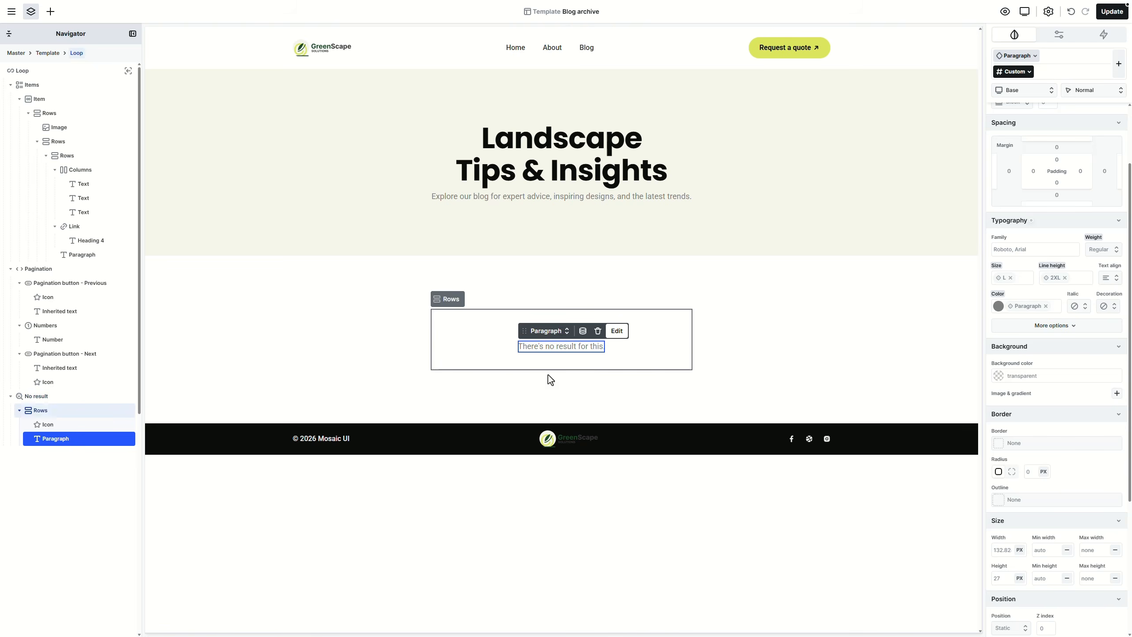
Step: Add an image below the no-result icon, then undo the addition
left_click(43, 425)
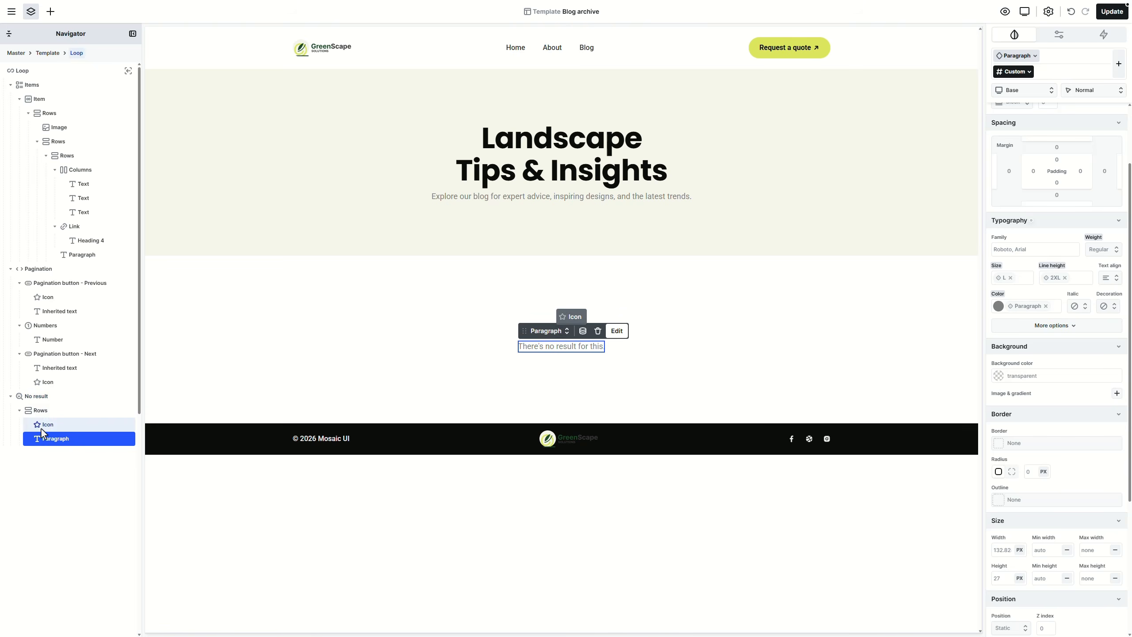
left_click(50, 12)
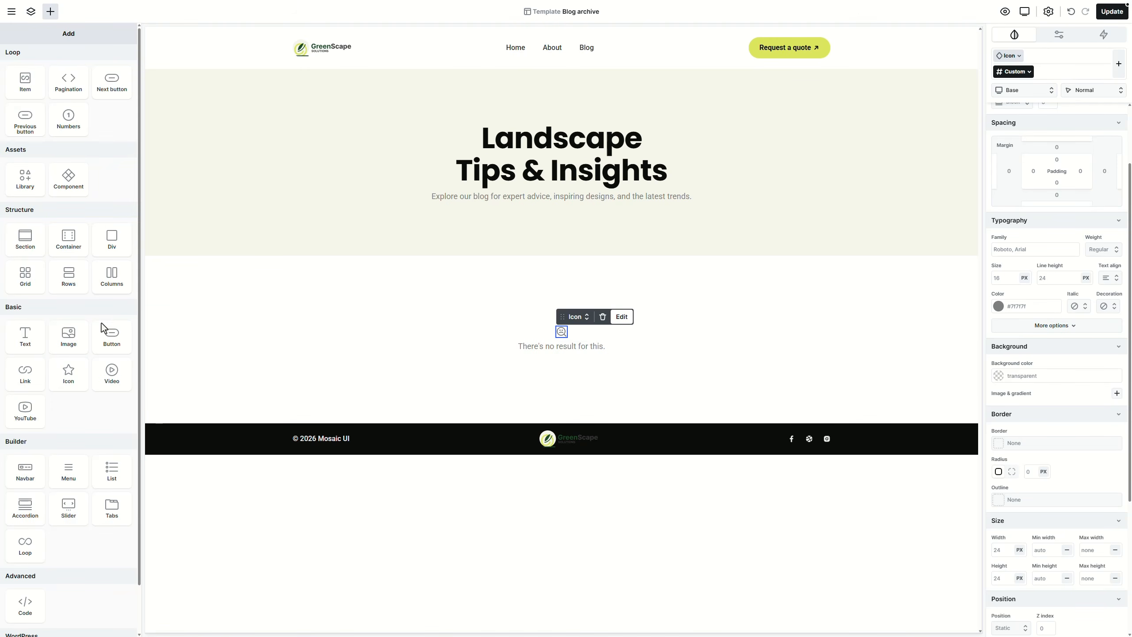
left_click(78, 339)
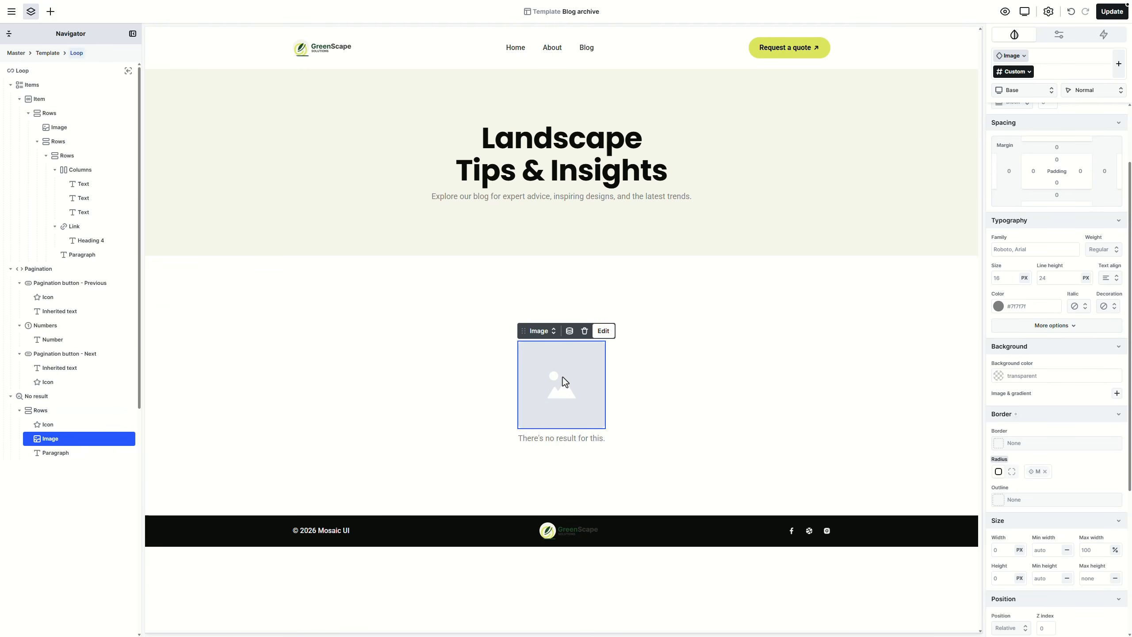
left_click(664, 370)
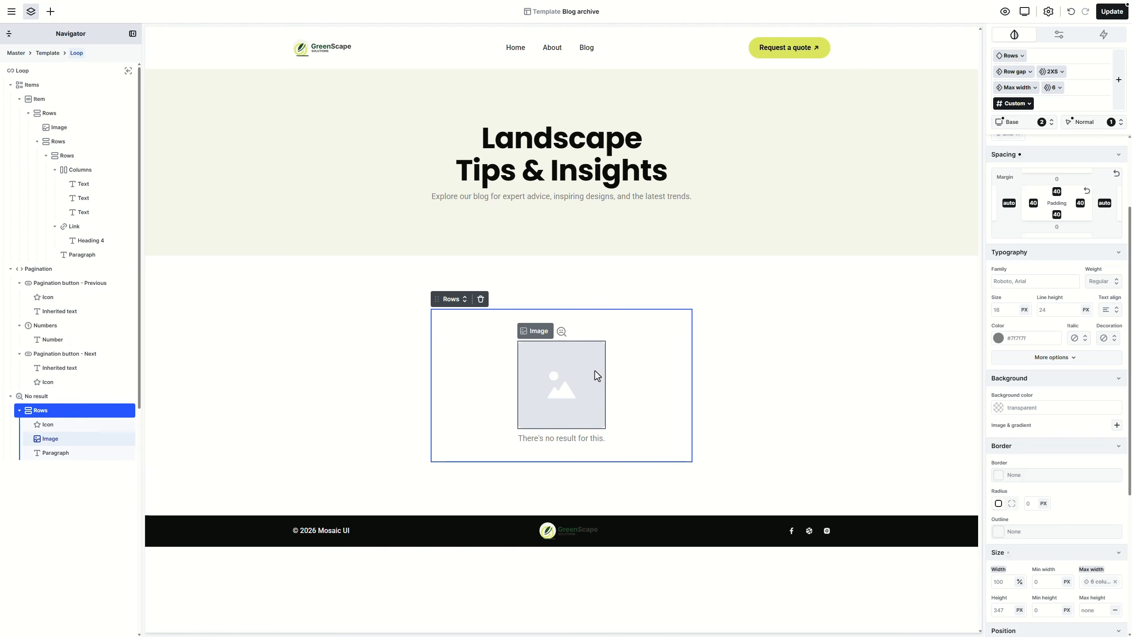
key("ctrl+z")
Step: Save the Blog archive template and exit to the WordPress admin
left_click(49, 270)
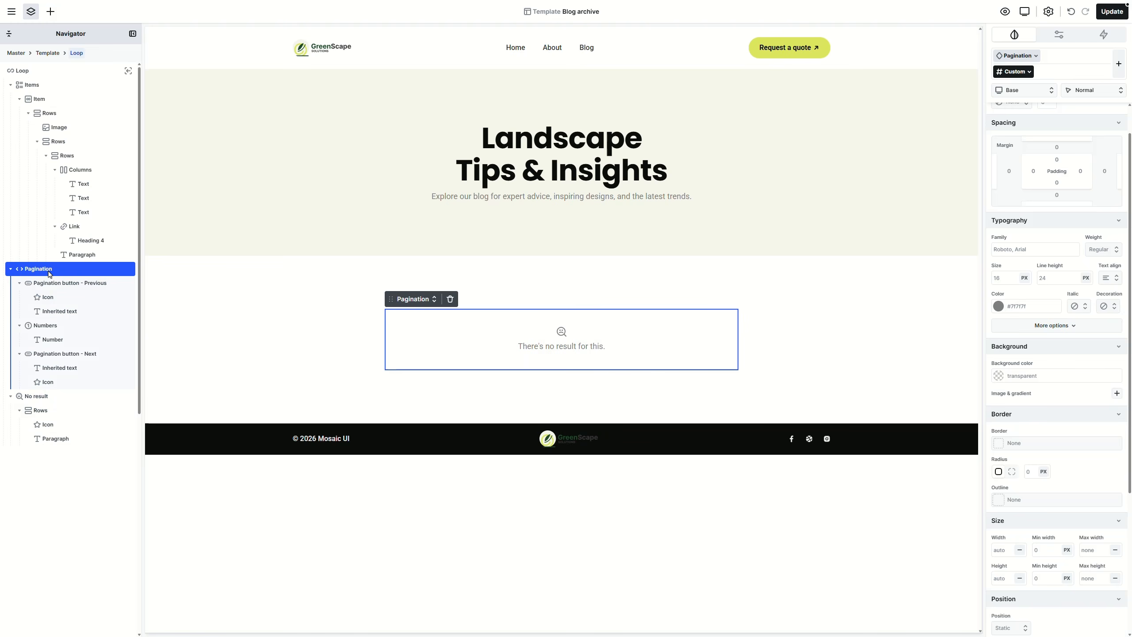
left_click(42, 85)
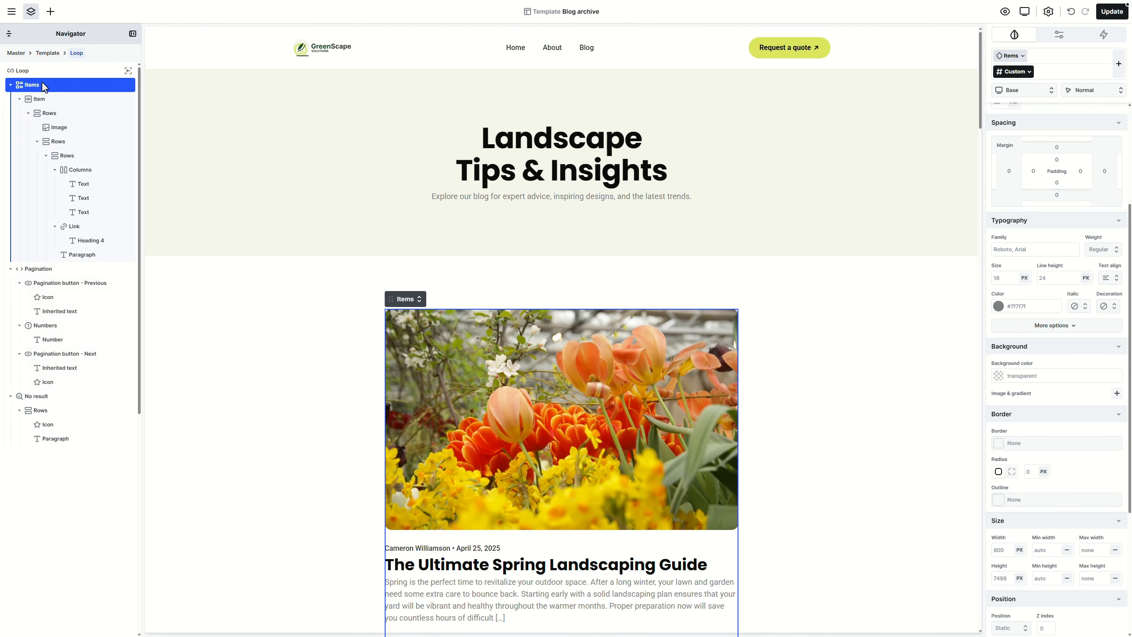
scroll(748, 335, "down", 5)
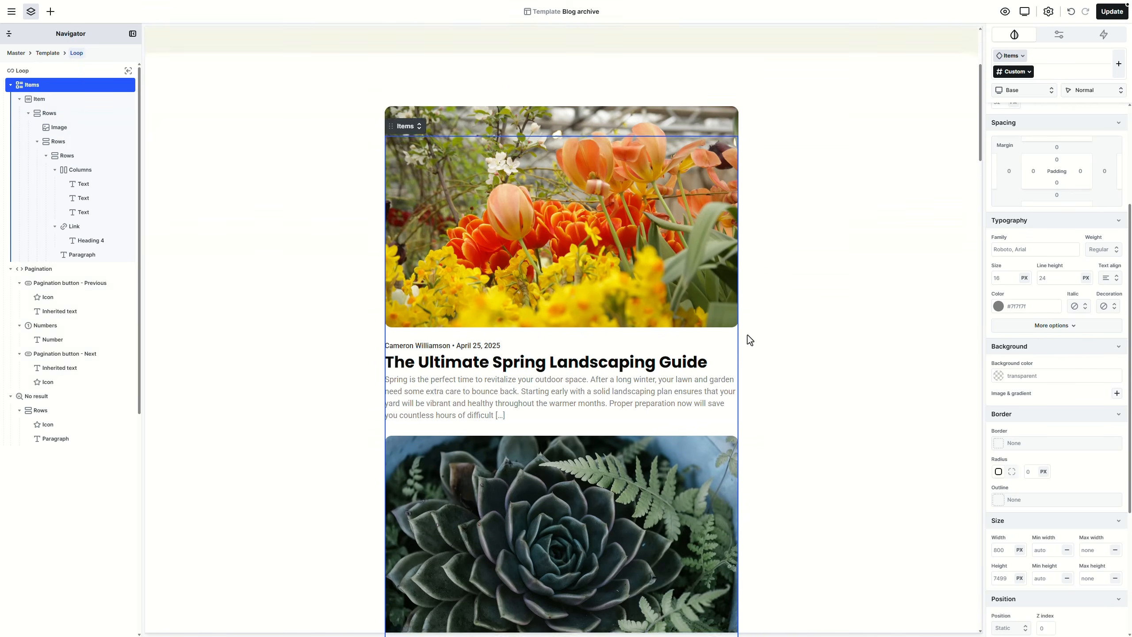
scroll(748, 337, "down", 20)
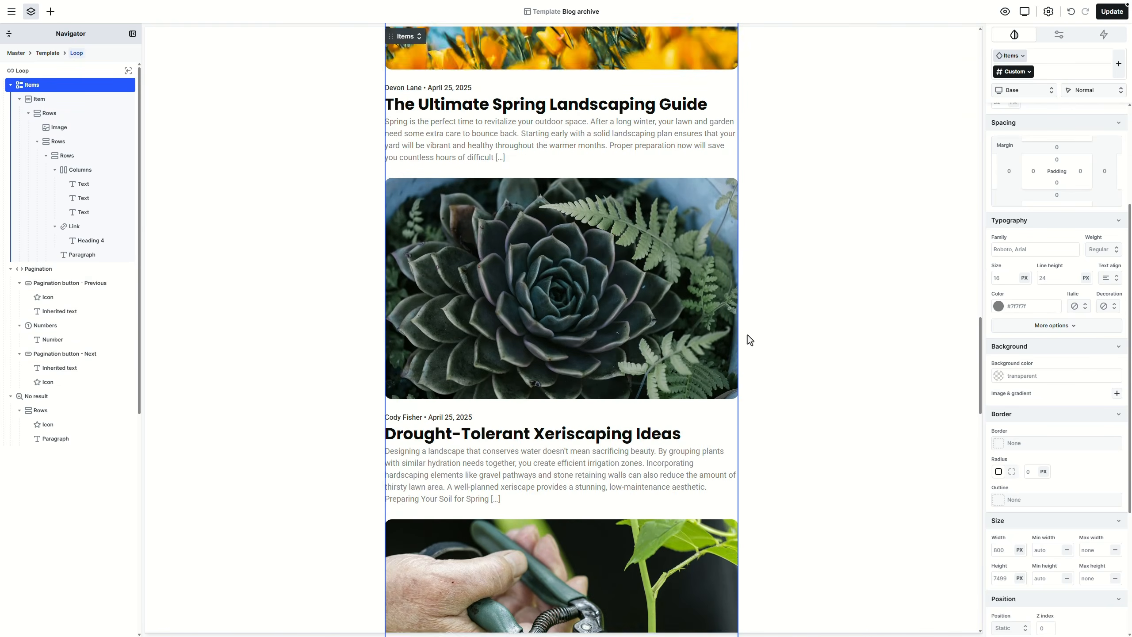
scroll(747, 335, "down", 20)
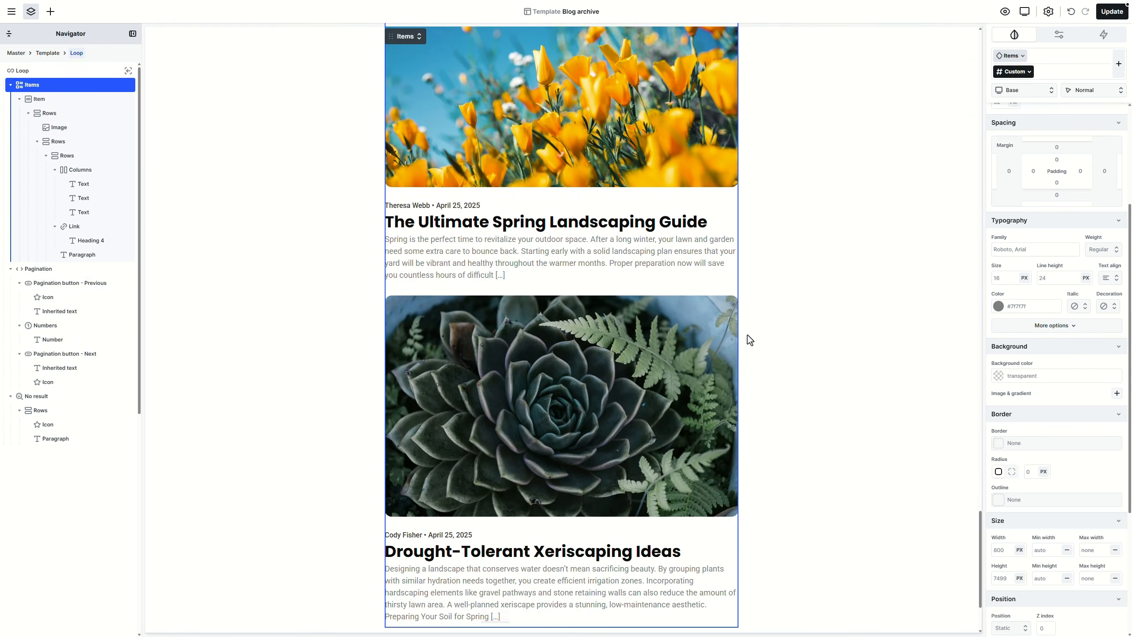
scroll(748, 336, "down", 3)
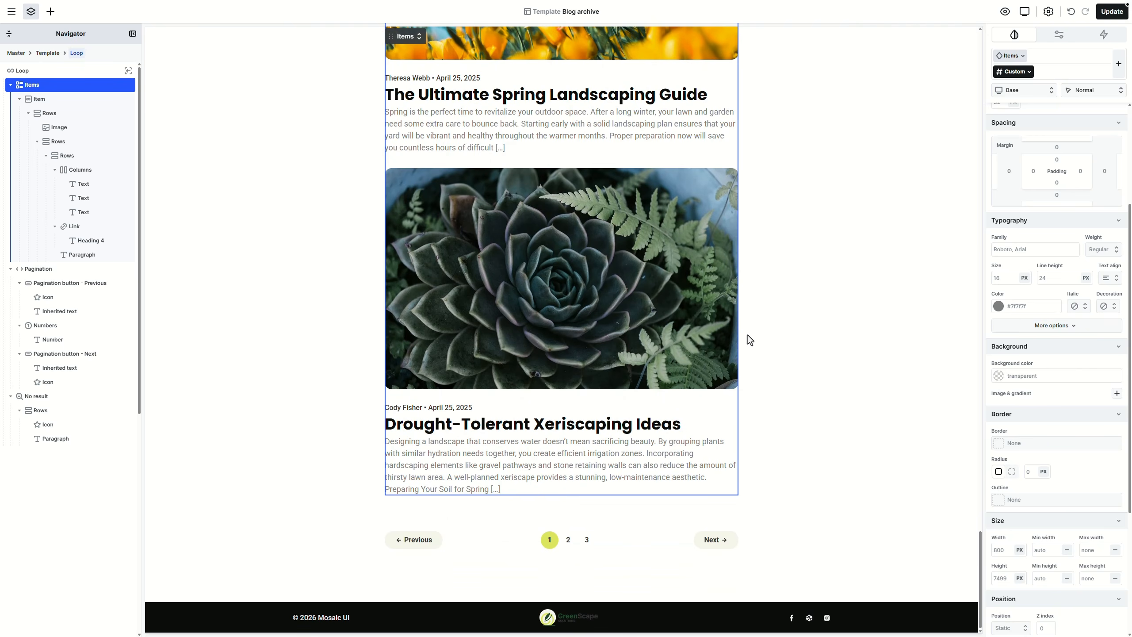
left_click(1108, 12)
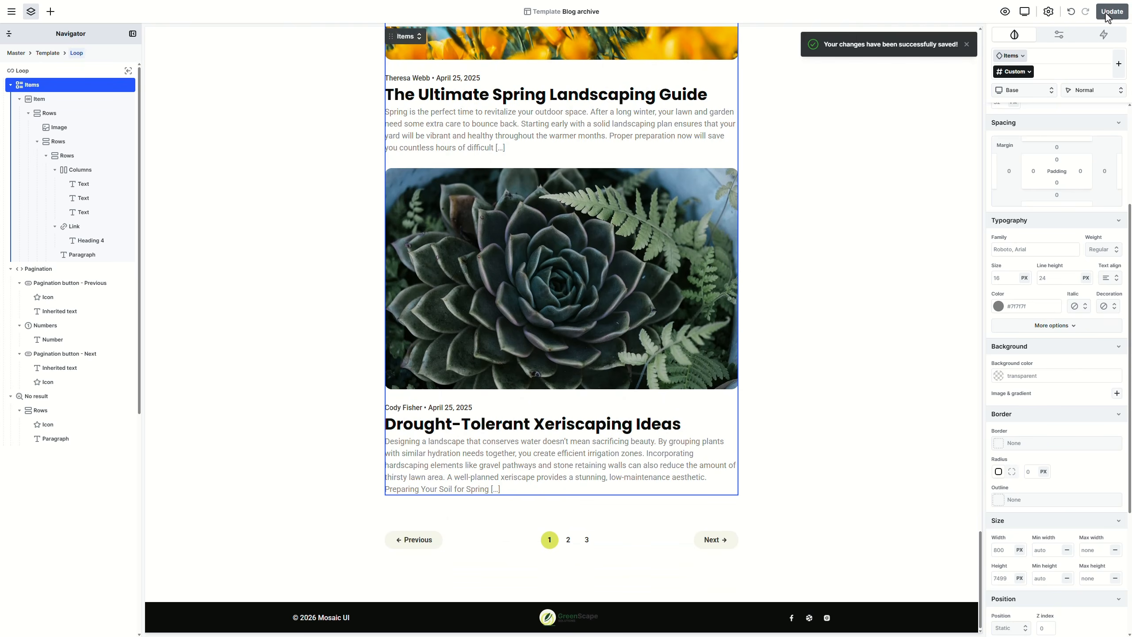
left_click(12, 11)
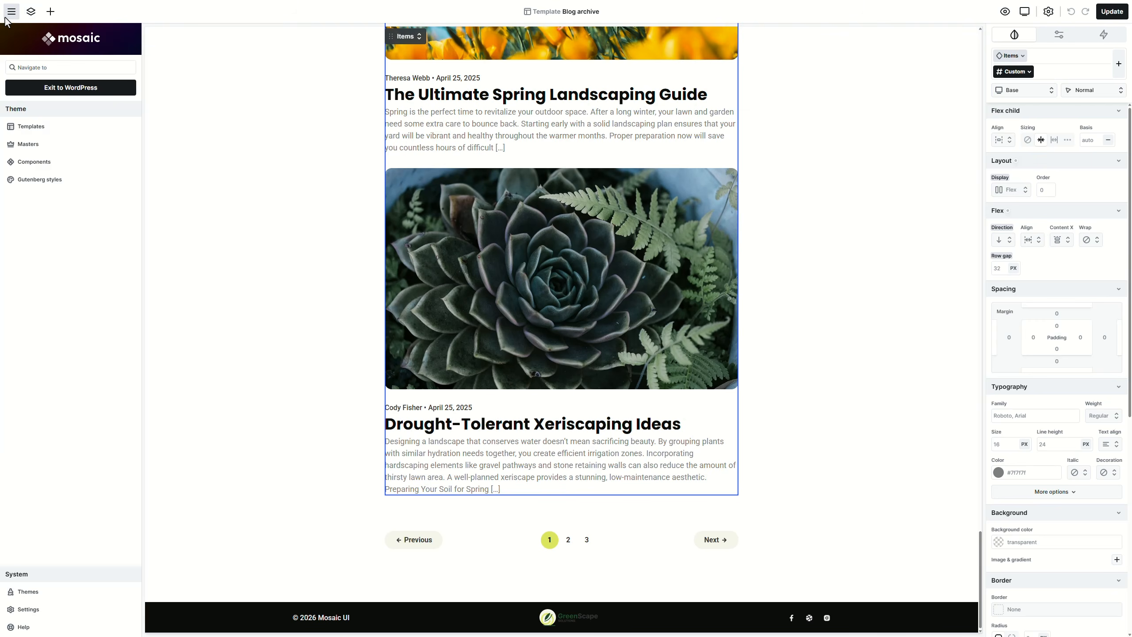
left_click(62, 92)
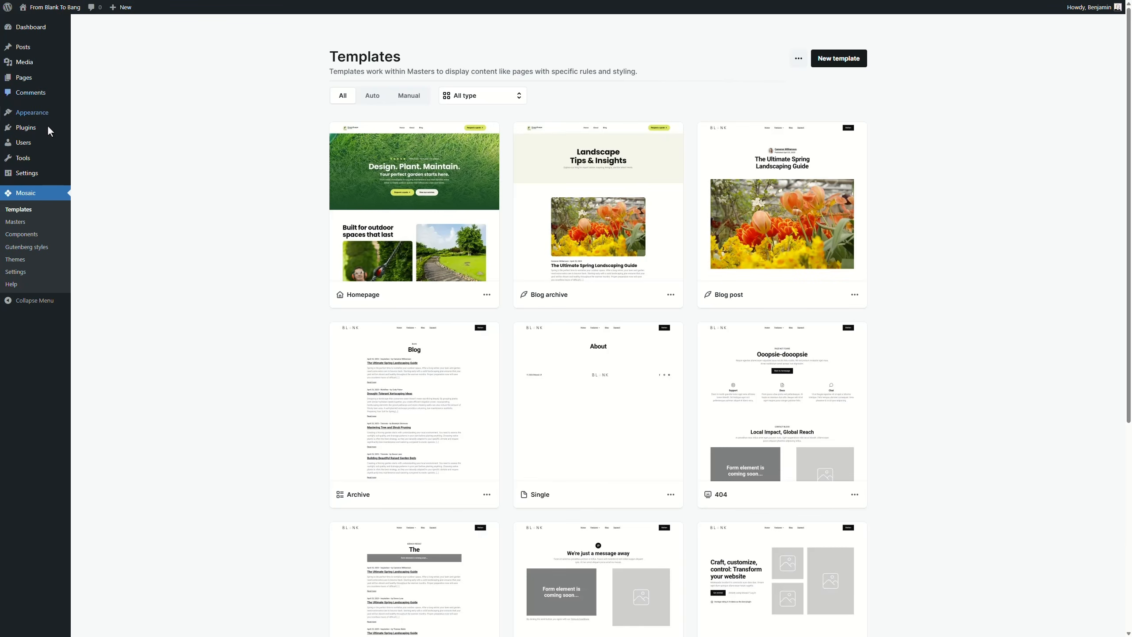
Step: Set Reading Settings to show at most 6 blog posts, save, and go to Mosaic Templates
mouse_move(39, 170)
left_click(87, 202)
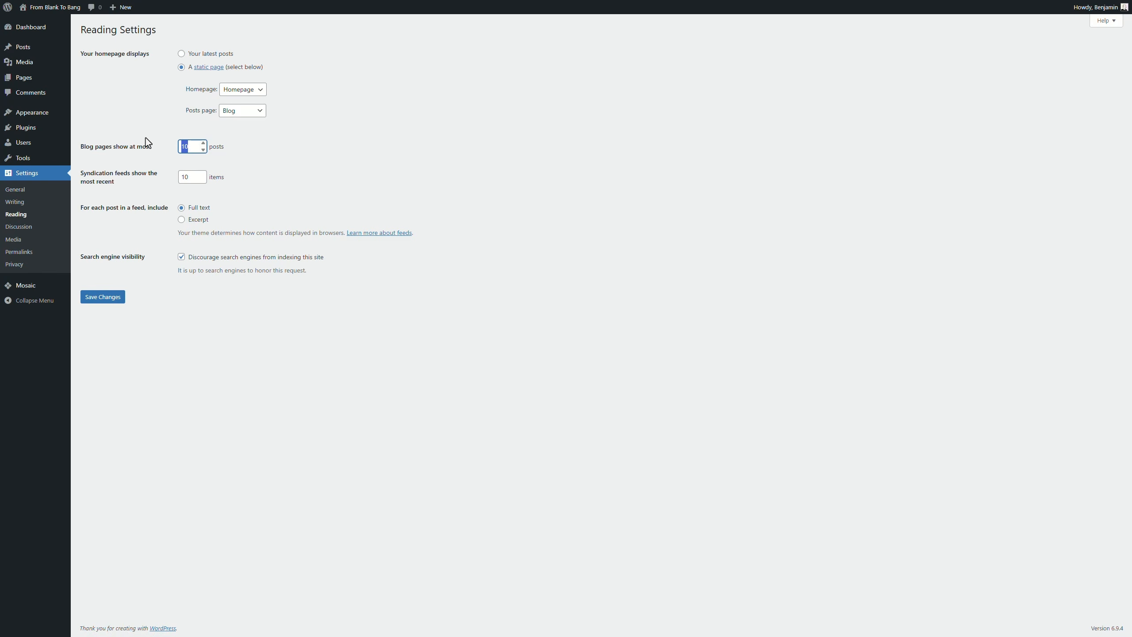
type("6")
left_click(118, 298)
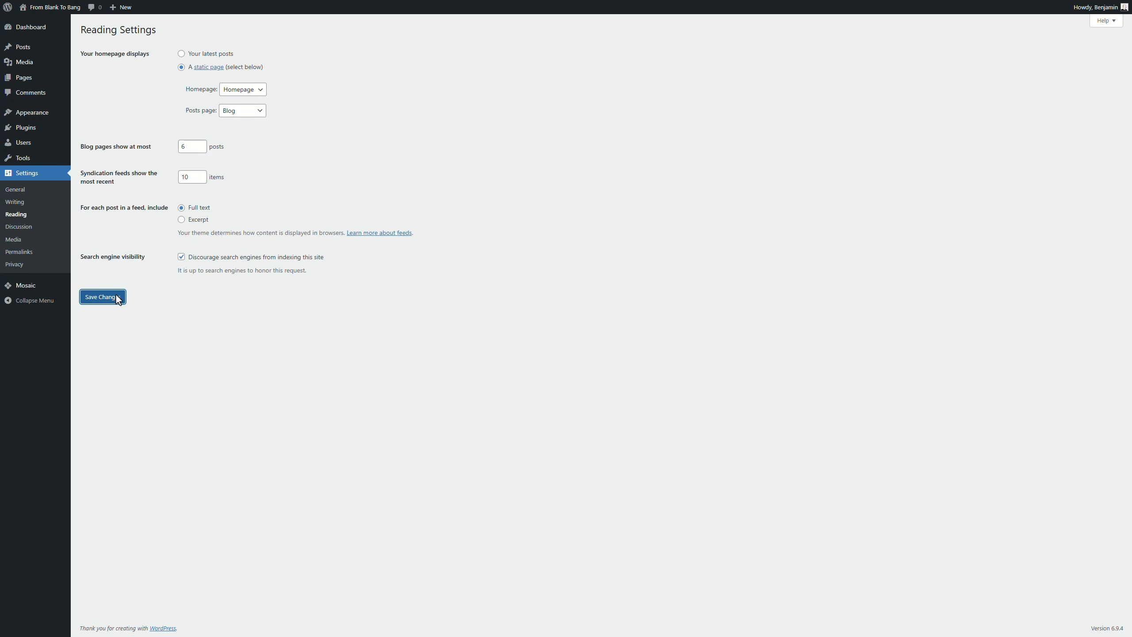
mouse_move(51, 283)
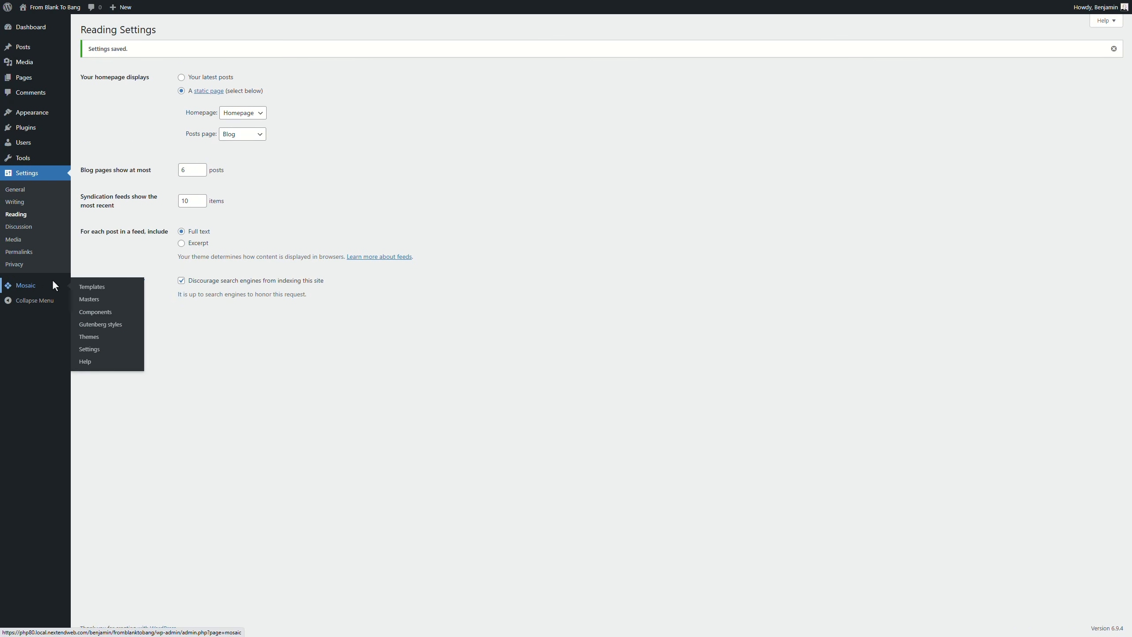
left_click(89, 287)
Step: Reopen the Blog archive template and scroll down to see pagination running to page 5
left_click(582, 221)
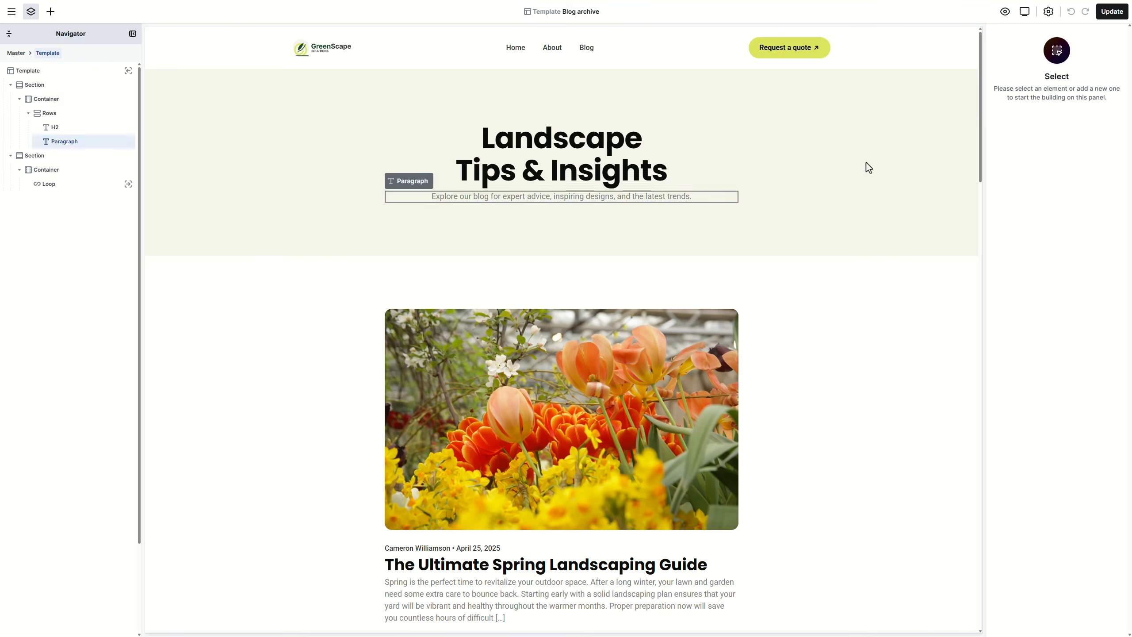
left_click_drag(982, 126, 1000, 544)
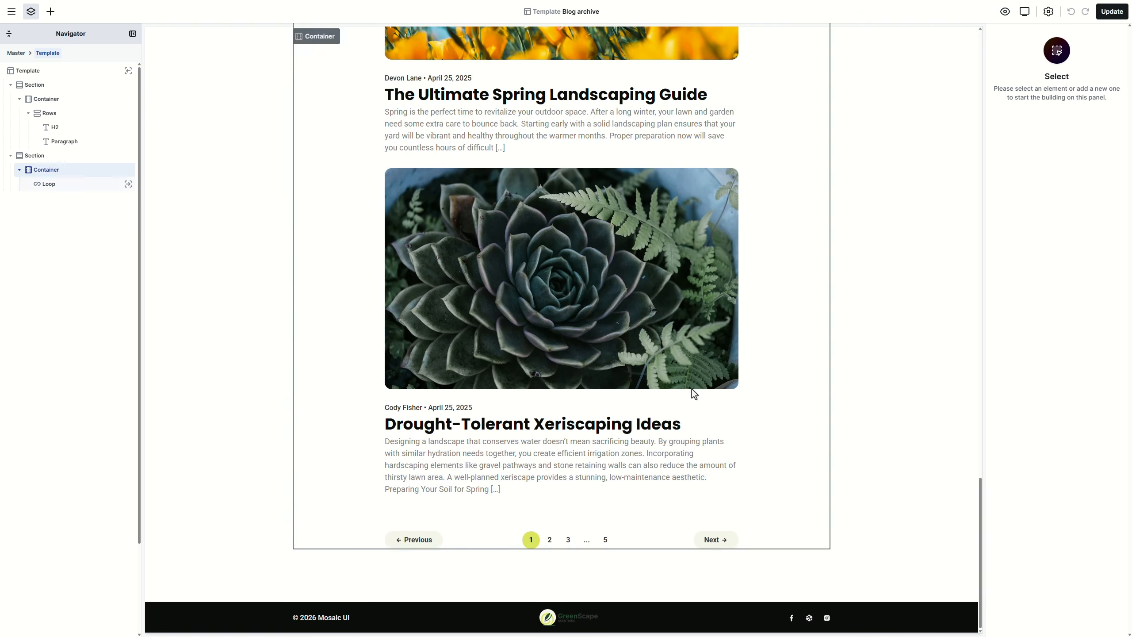
left_click(12, 12)
Step: Search for 'Hom' and open the Homepage template
left_click(37, 67)
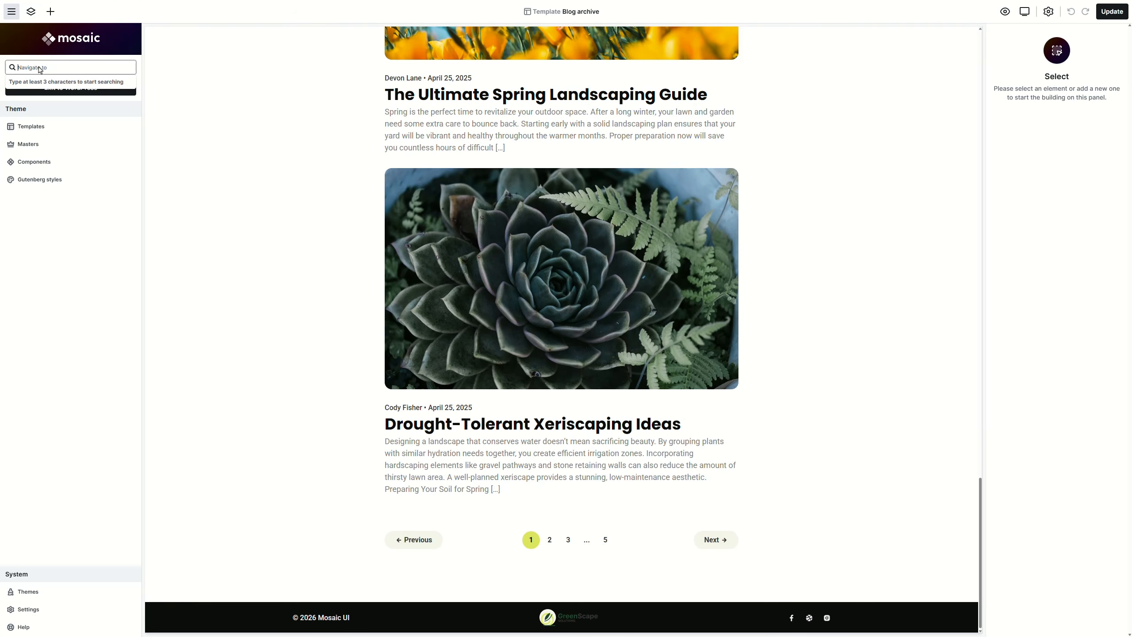
type("Home")
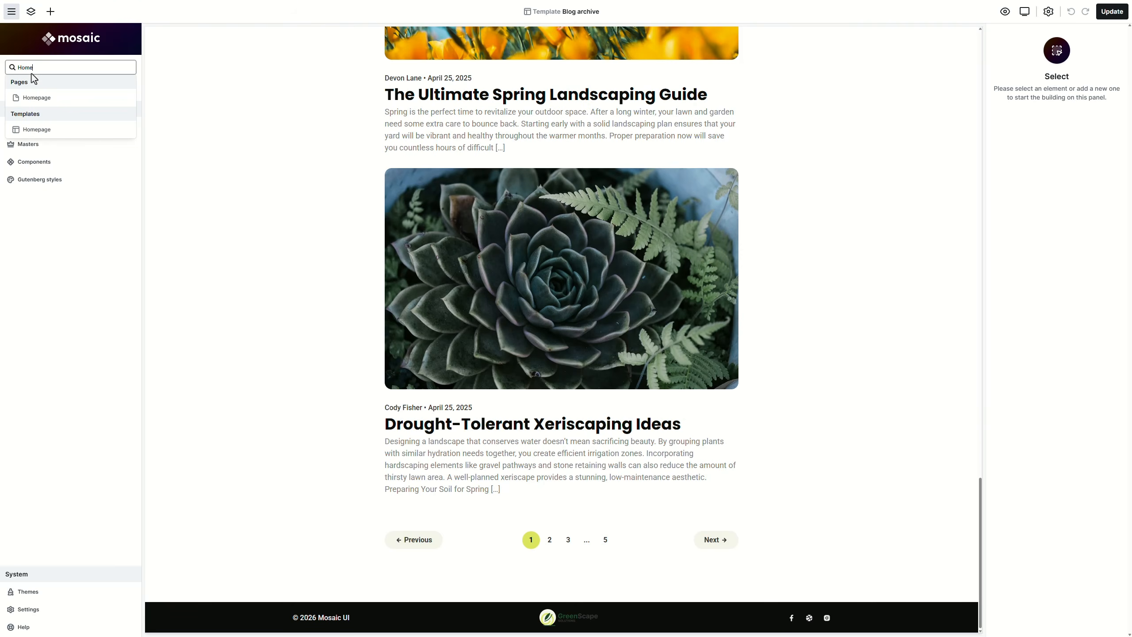
left_click(52, 128)
scroll(887, 290, "down", 20)
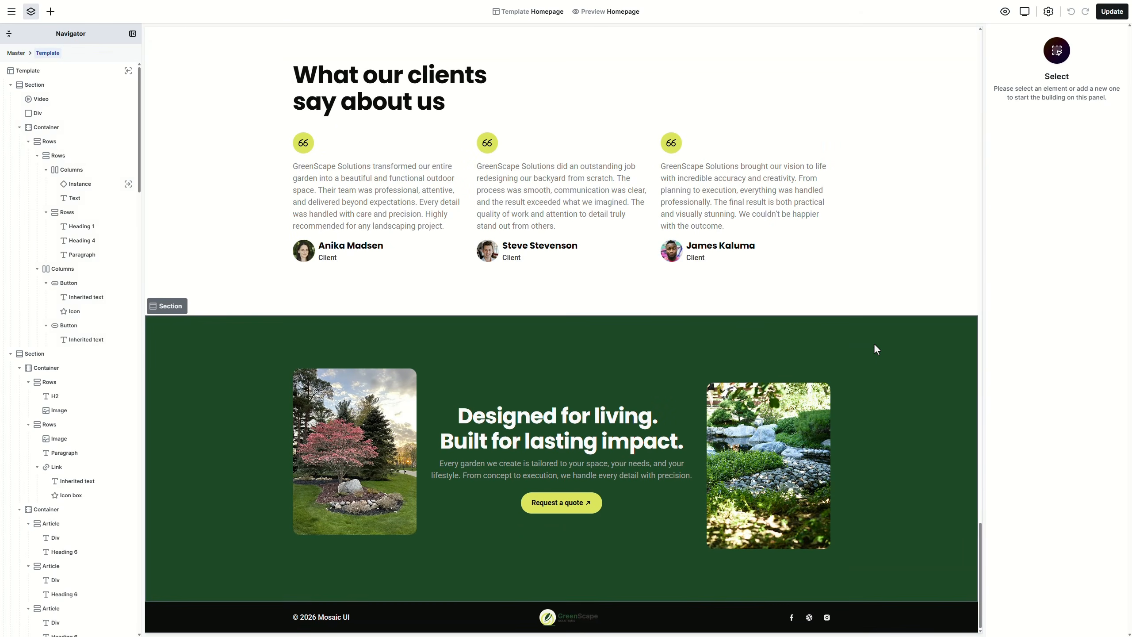
Step: Turn the green call-to-action section into component 'CTA block' in the CTA category, then save
left_click(876, 346)
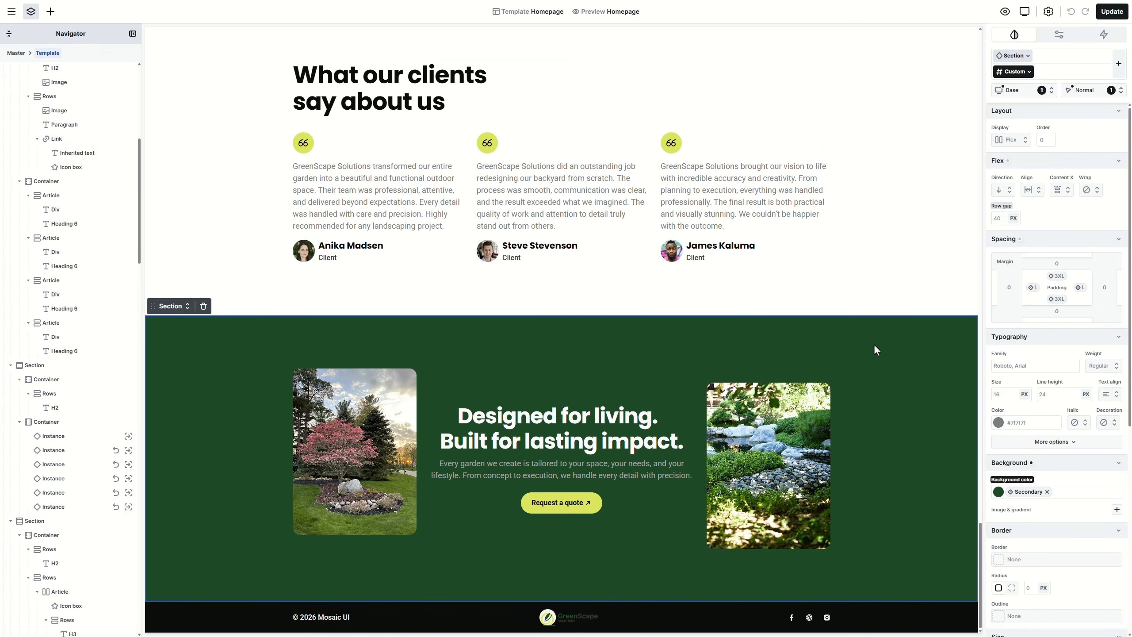
right_click(876, 346)
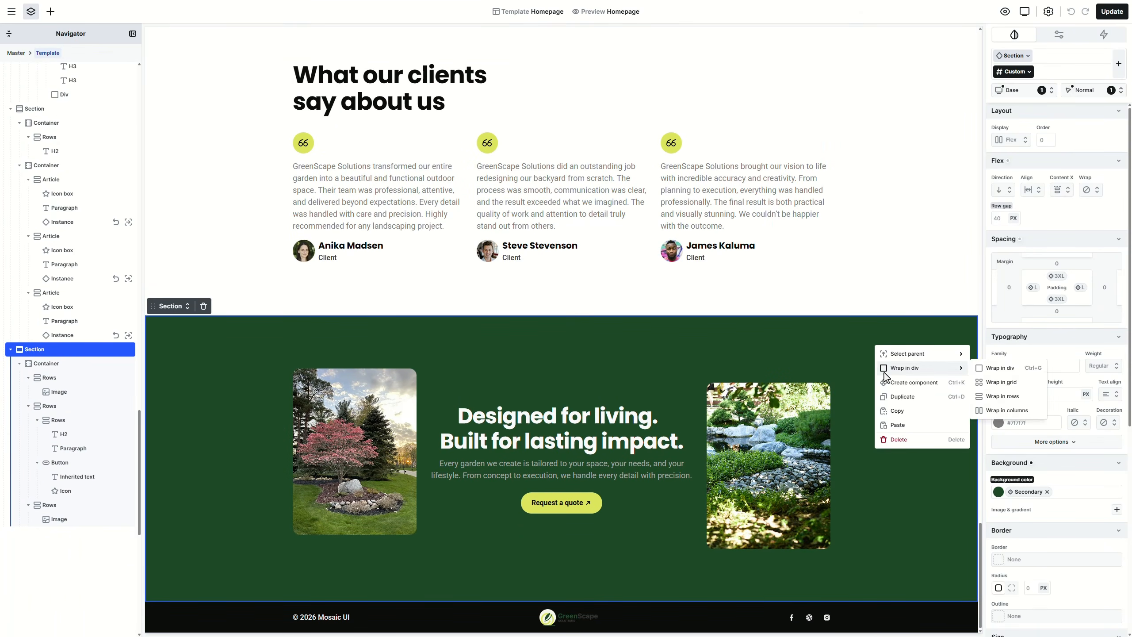
left_click(893, 382)
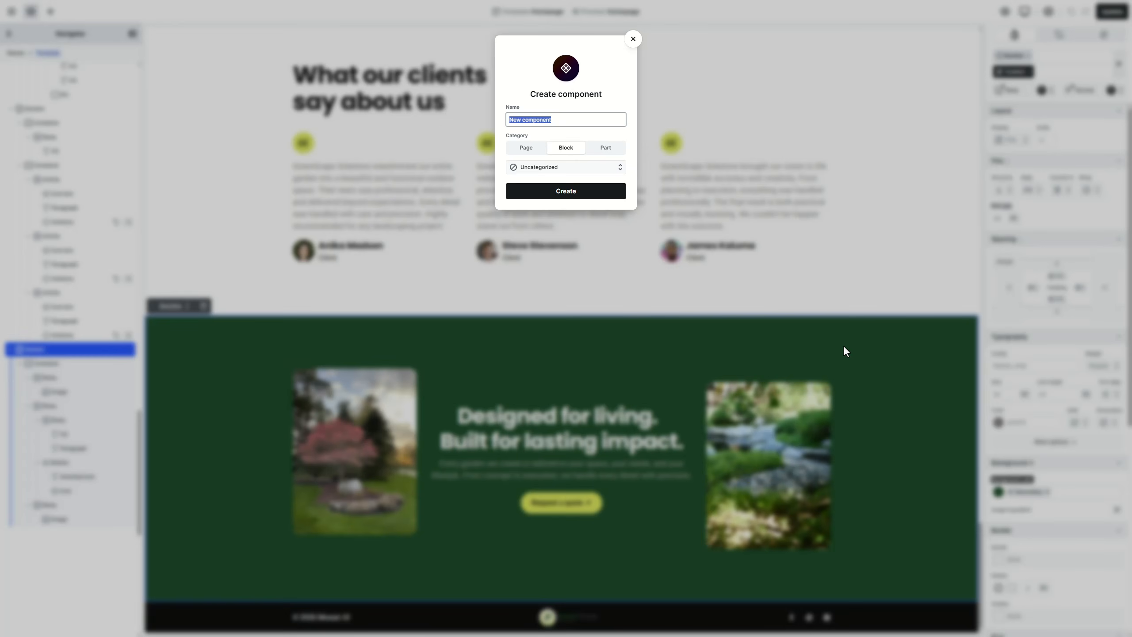
type("CTA block")
left_click(620, 167)
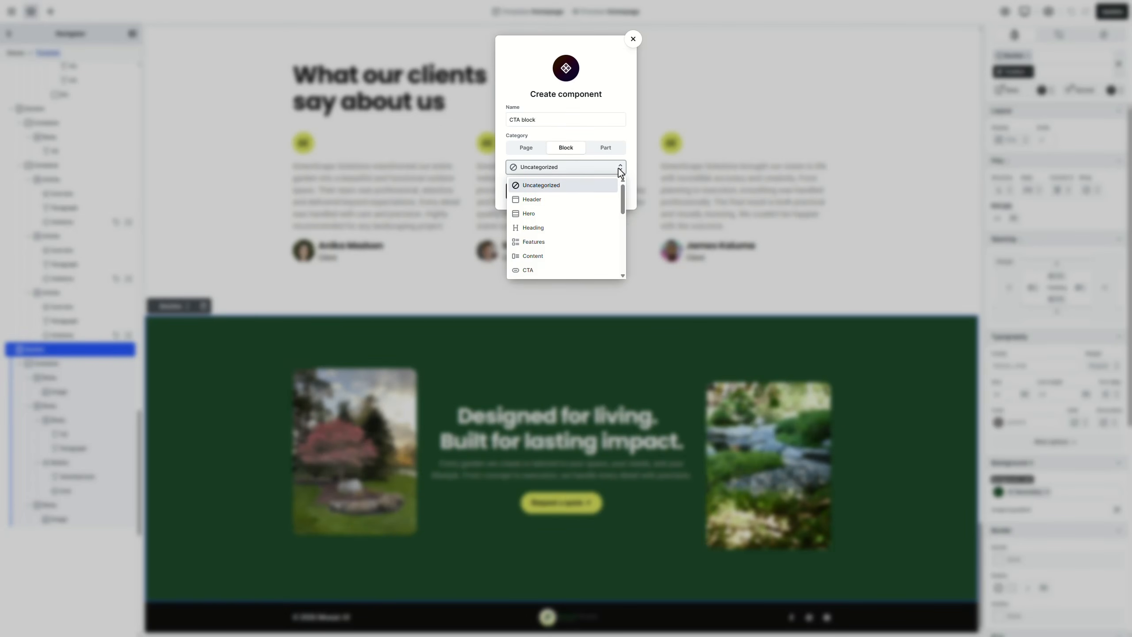
left_click(564, 270)
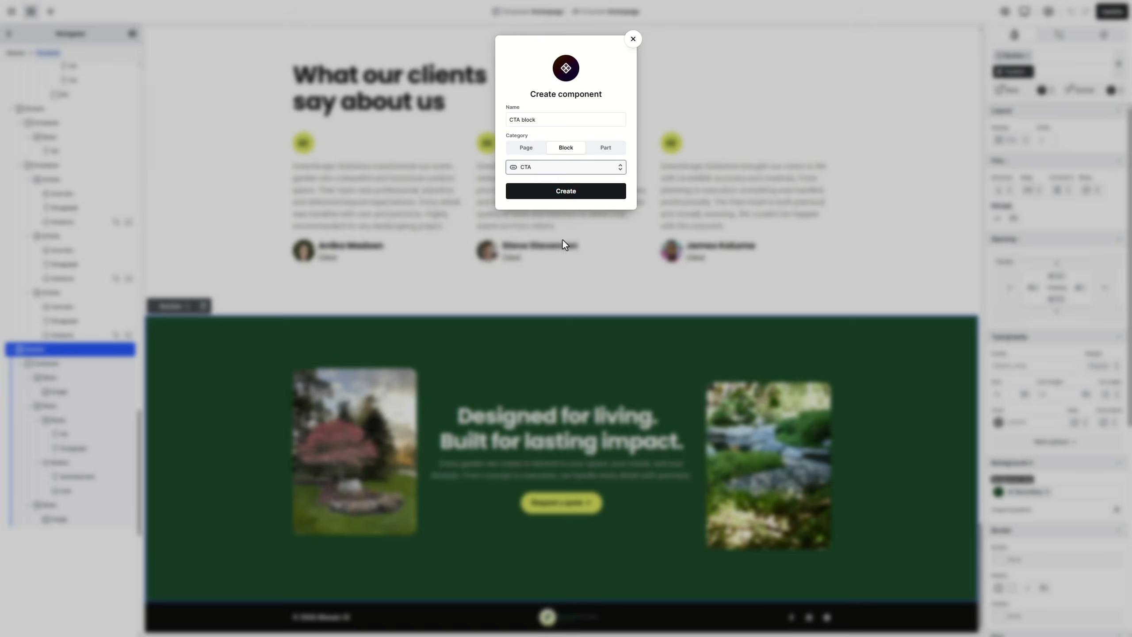
left_click(594, 193)
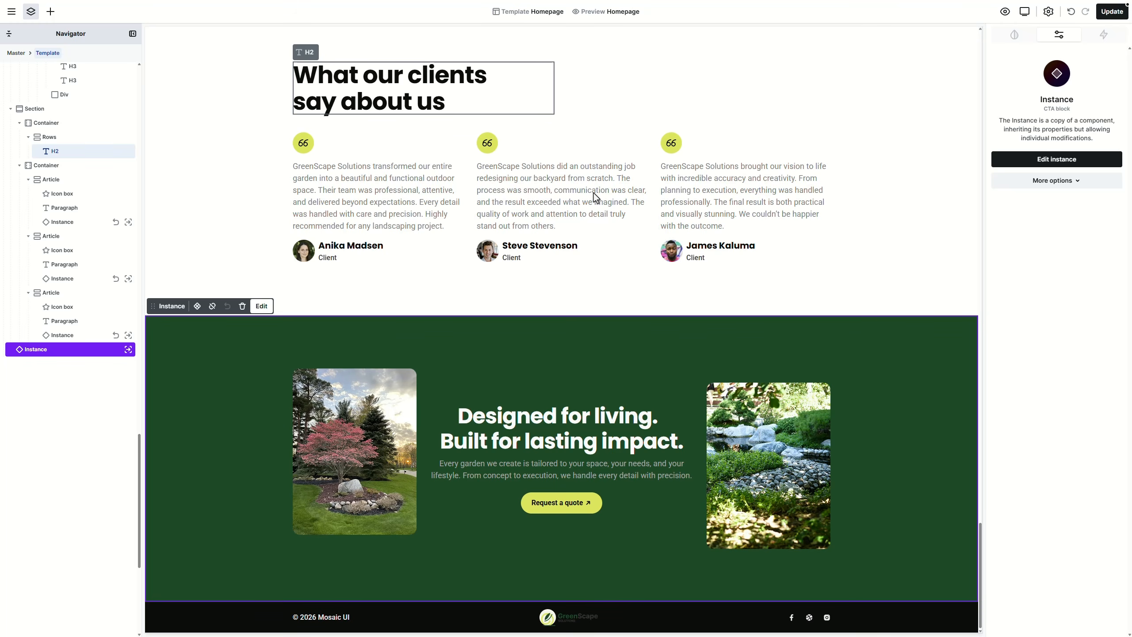
left_click(1110, 18)
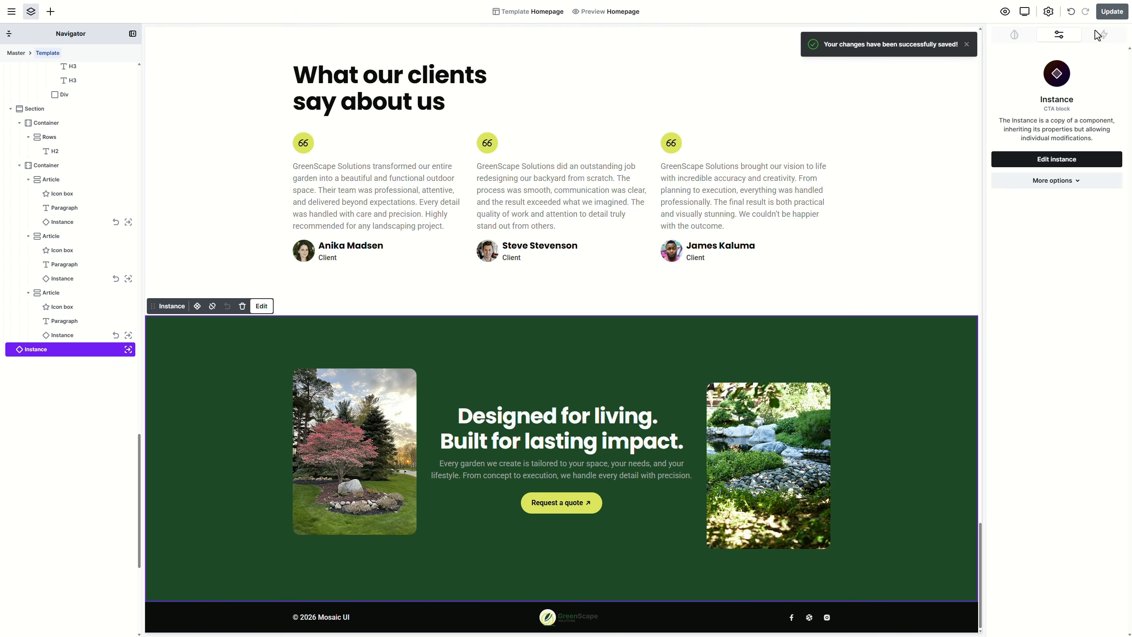
Step: Search for 'Blog' and open the Blog archive template
left_click(12, 12)
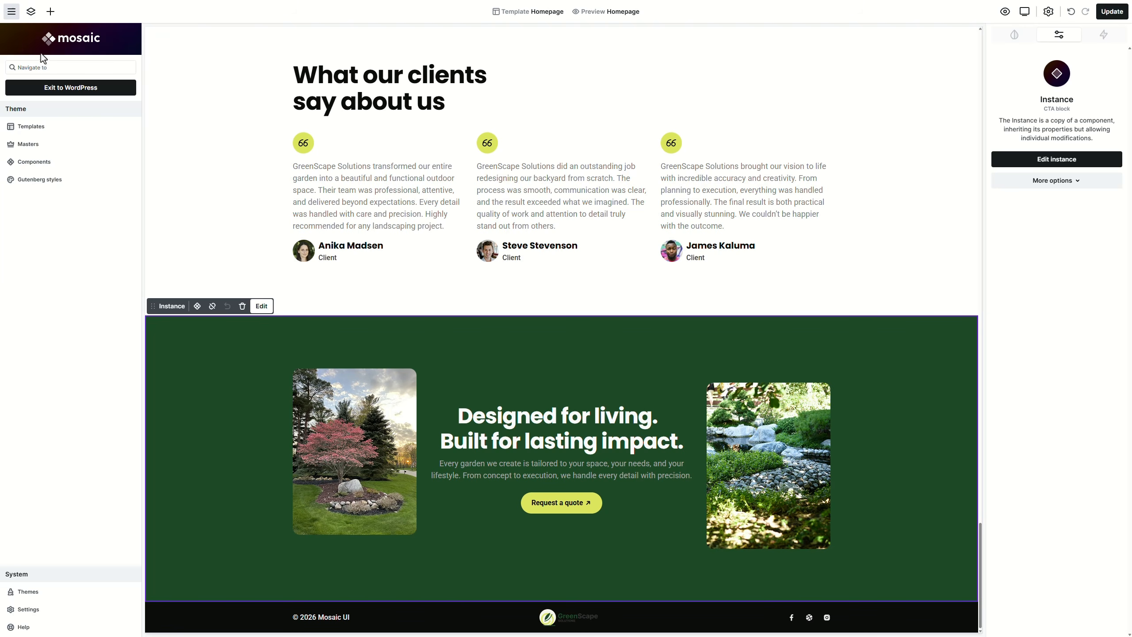
type("Blog")
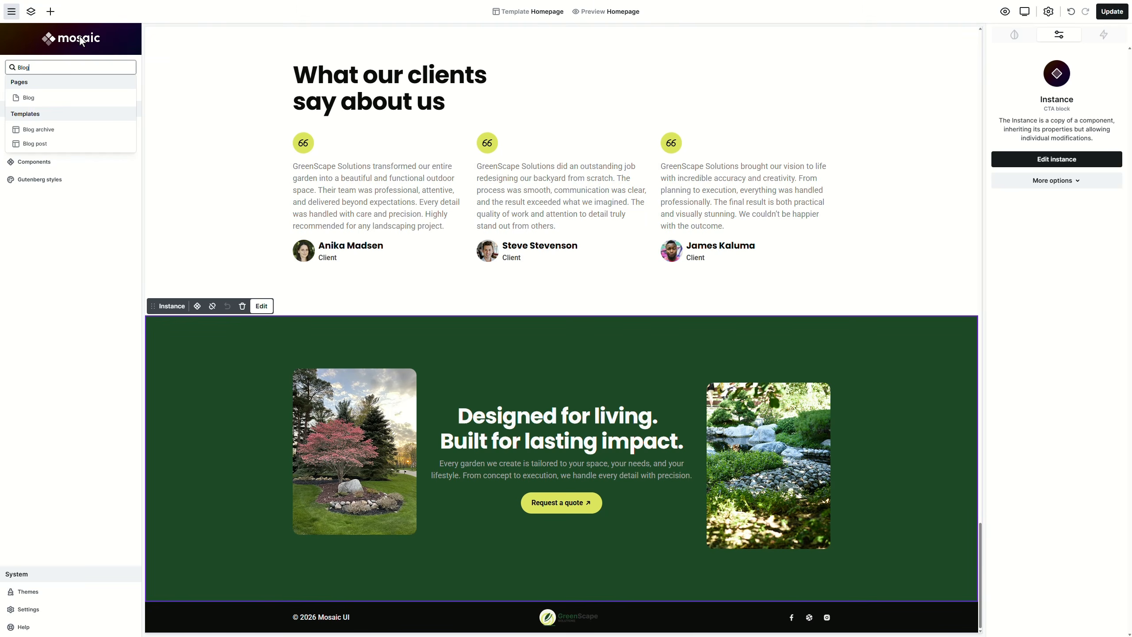
left_click(115, 129)
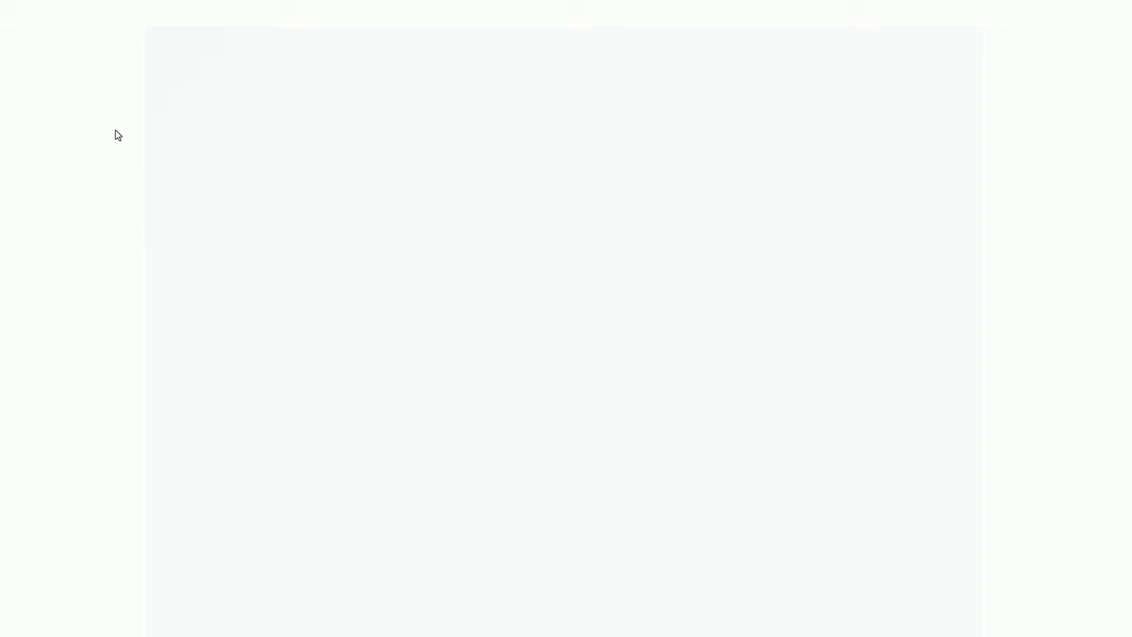
scroll(902, 144, "down", 15)
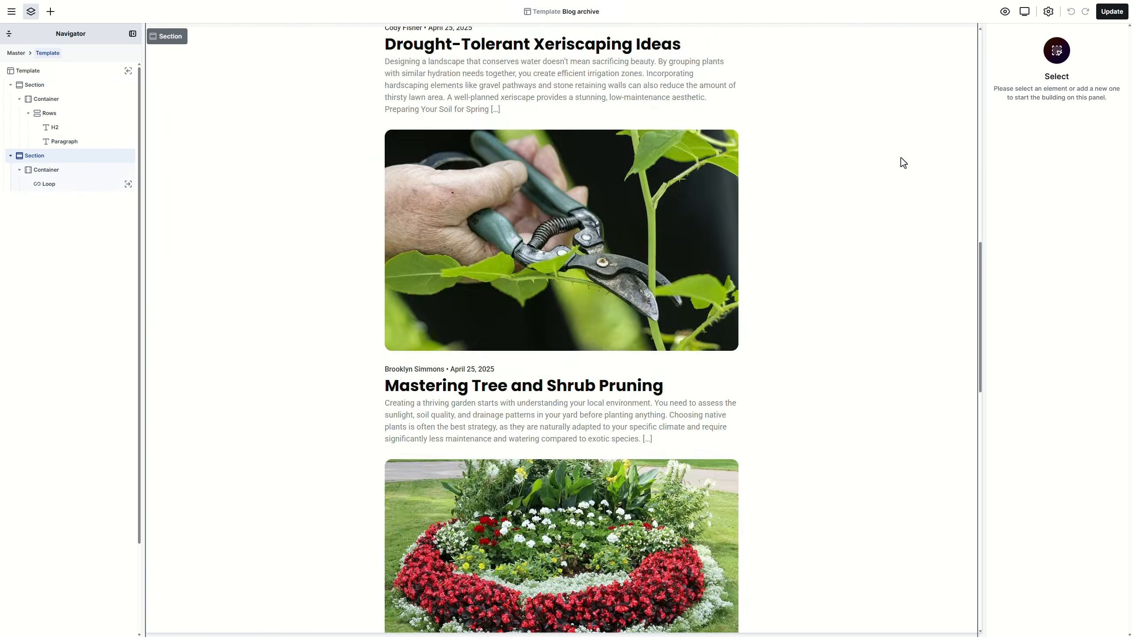
Step: Insert the saved CTA block component below the pagination, save, and return to Templates
left_click(51, 11)
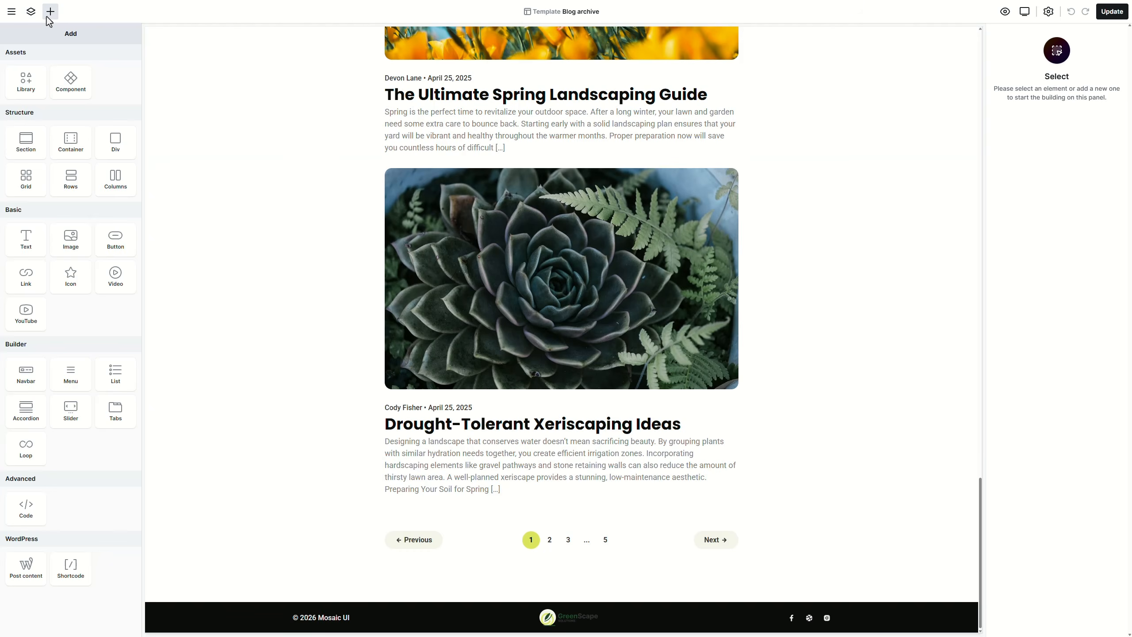
left_click(50, 11)
left_click(229, 600)
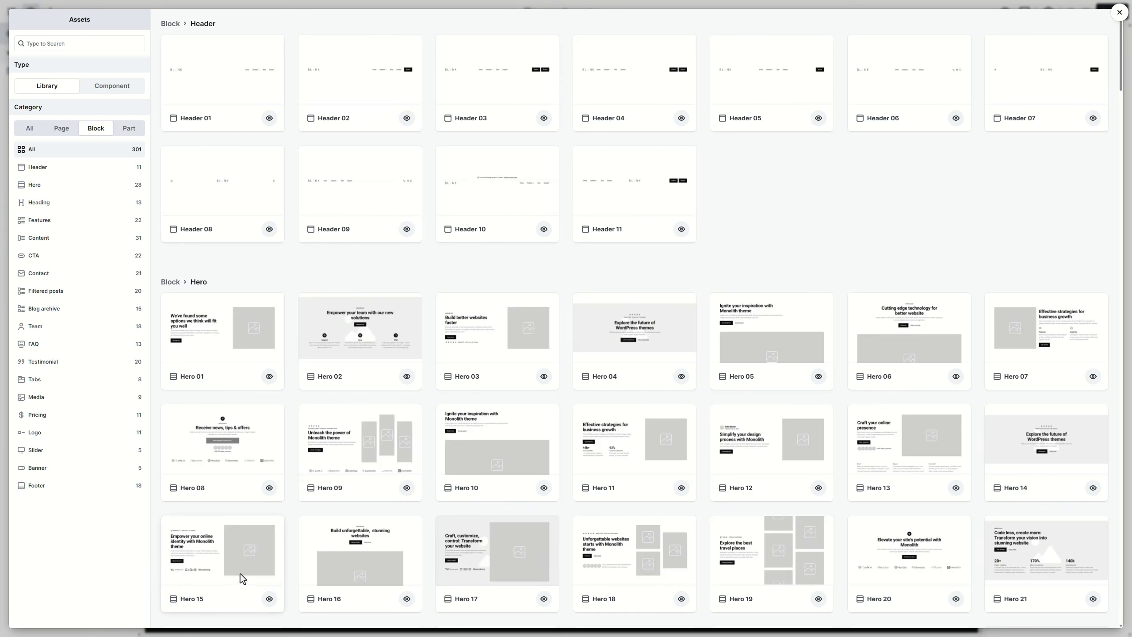
left_click(36, 263)
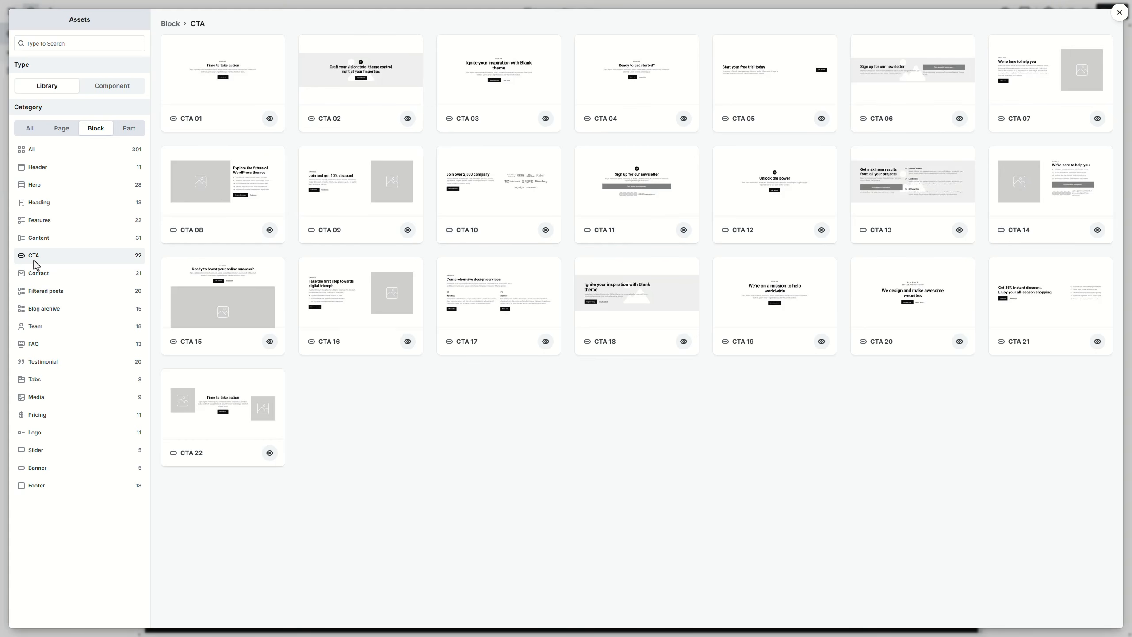
left_click(113, 87)
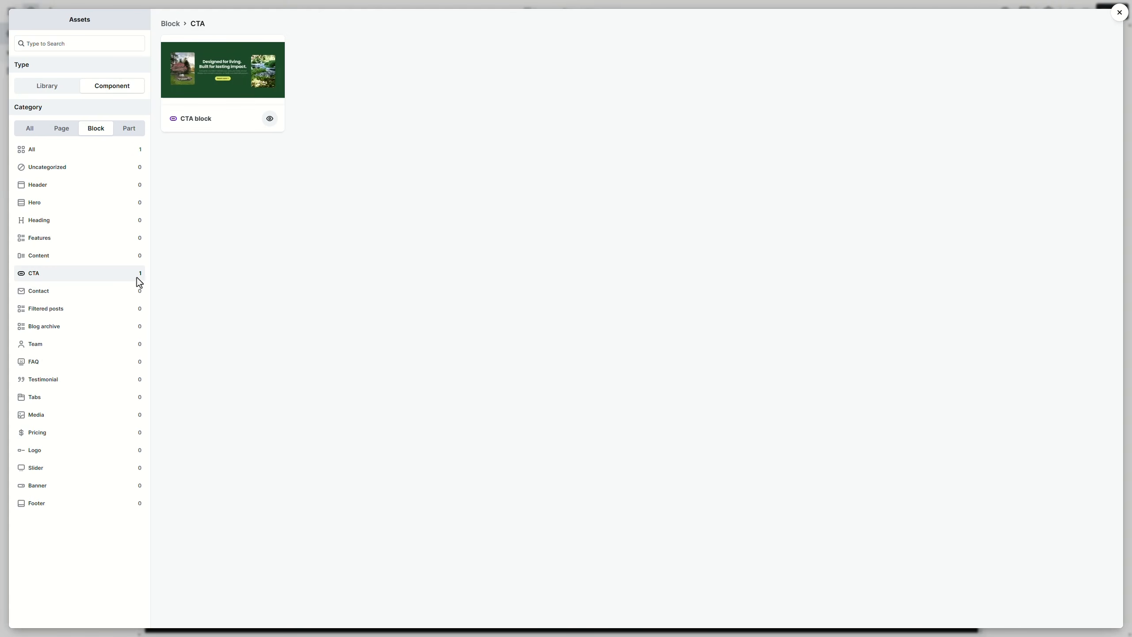
left_click(226, 95)
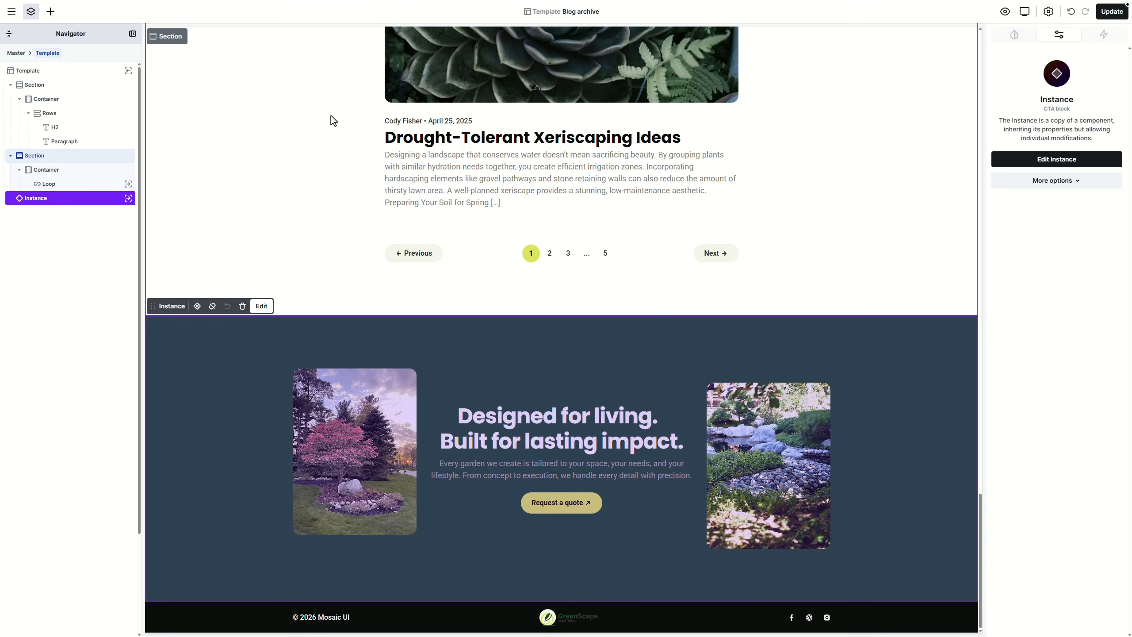
left_click(1109, 12)
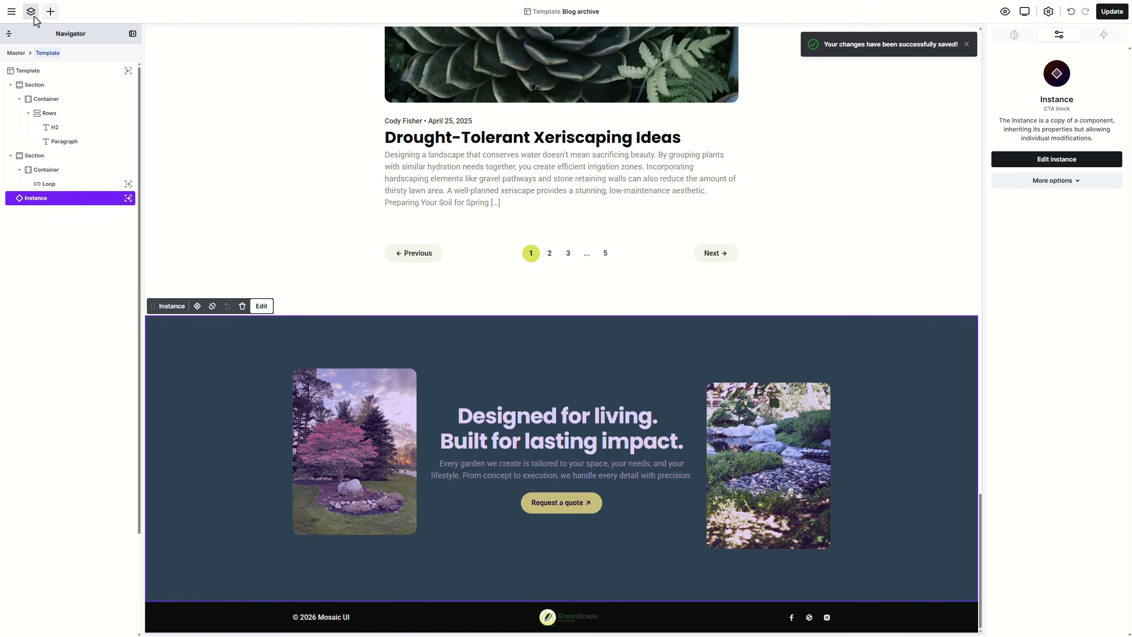
left_click(11, 11)
left_click(50, 126)
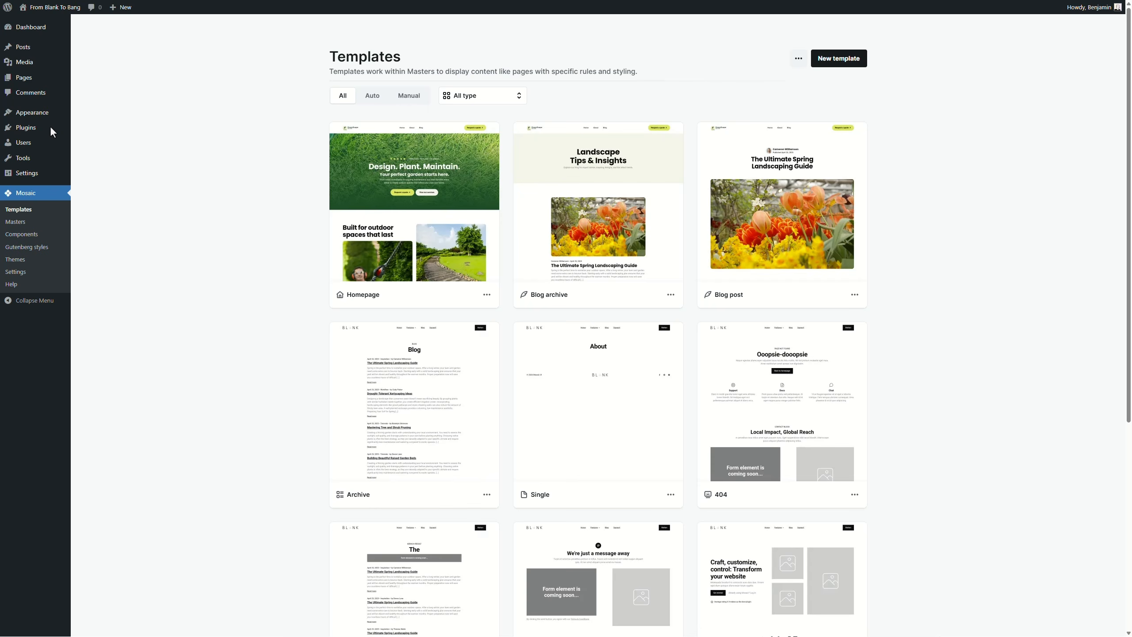
Step: Open the Blog post template card in the Mosaic editor
left_click(776, 209)
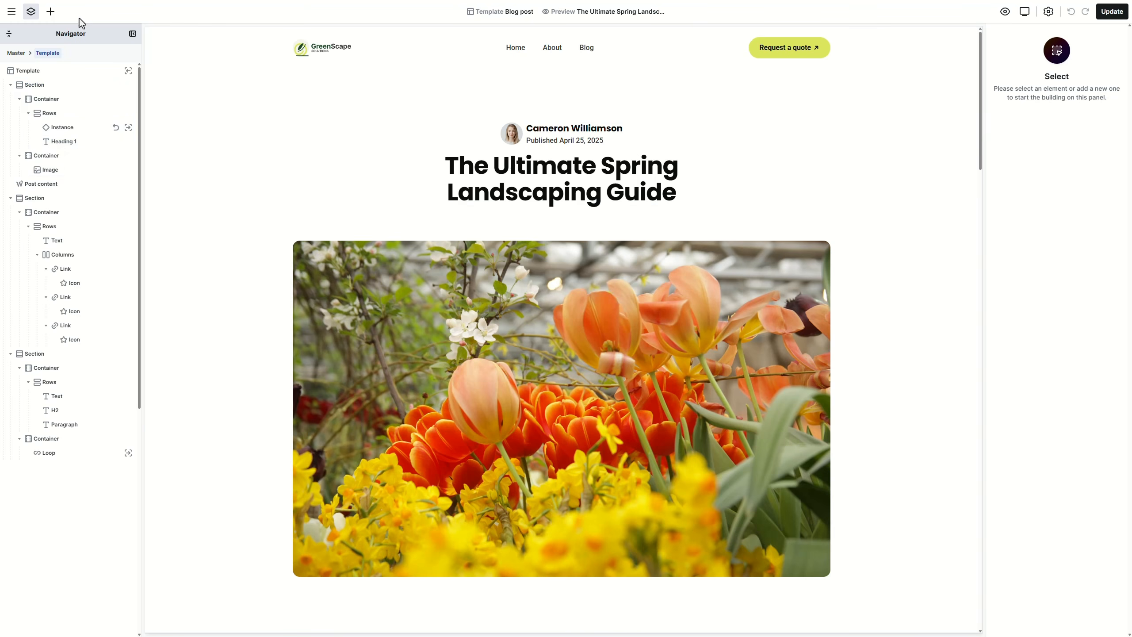
Step: Insert the Post 07 page layout from the asset library into the template
left_click(50, 11)
left_click(28, 85)
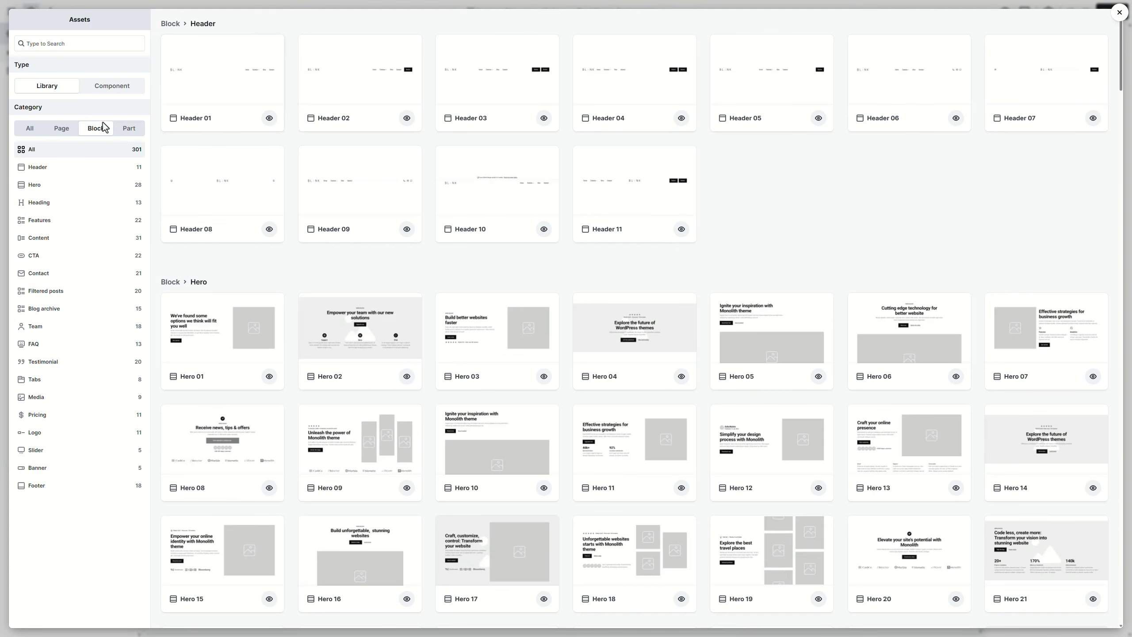
left_click(69, 132)
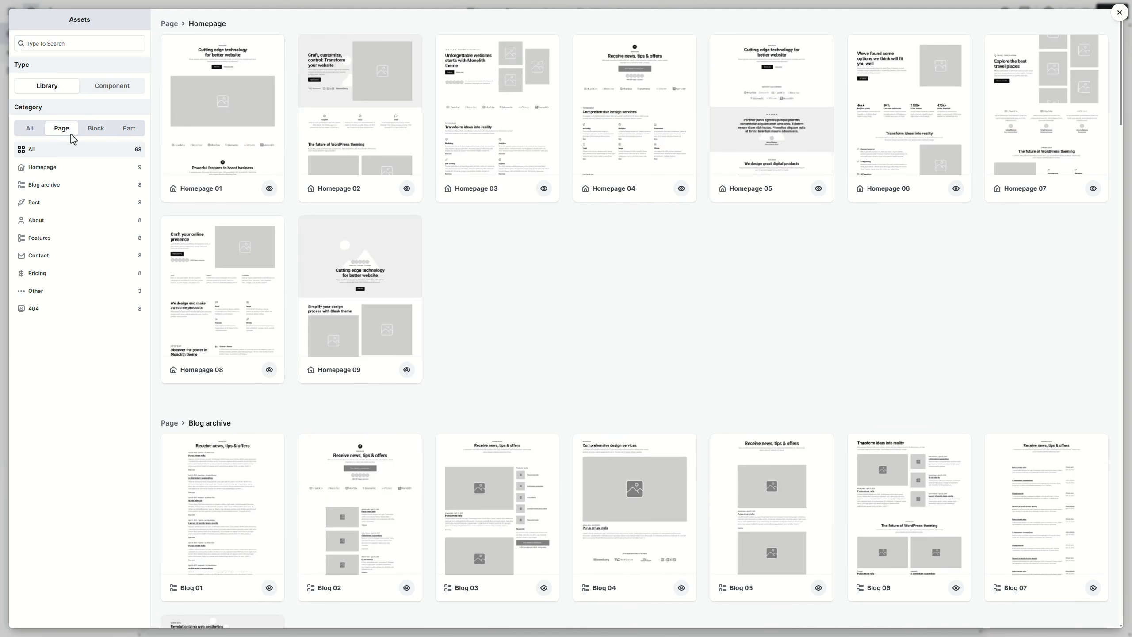
left_click(73, 201)
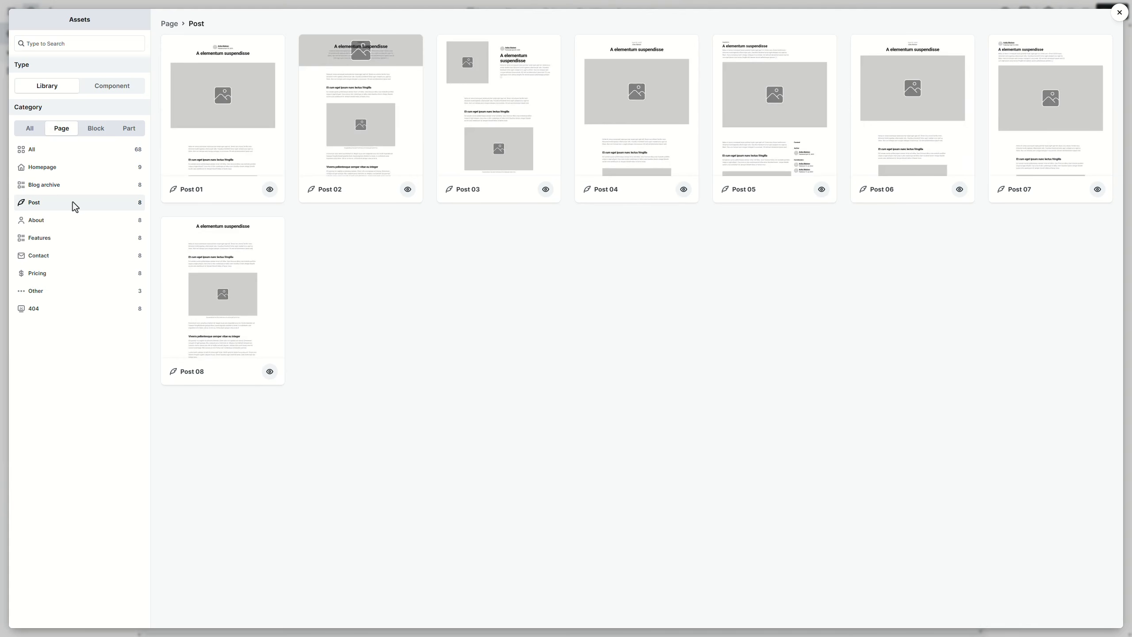
left_click(1024, 113)
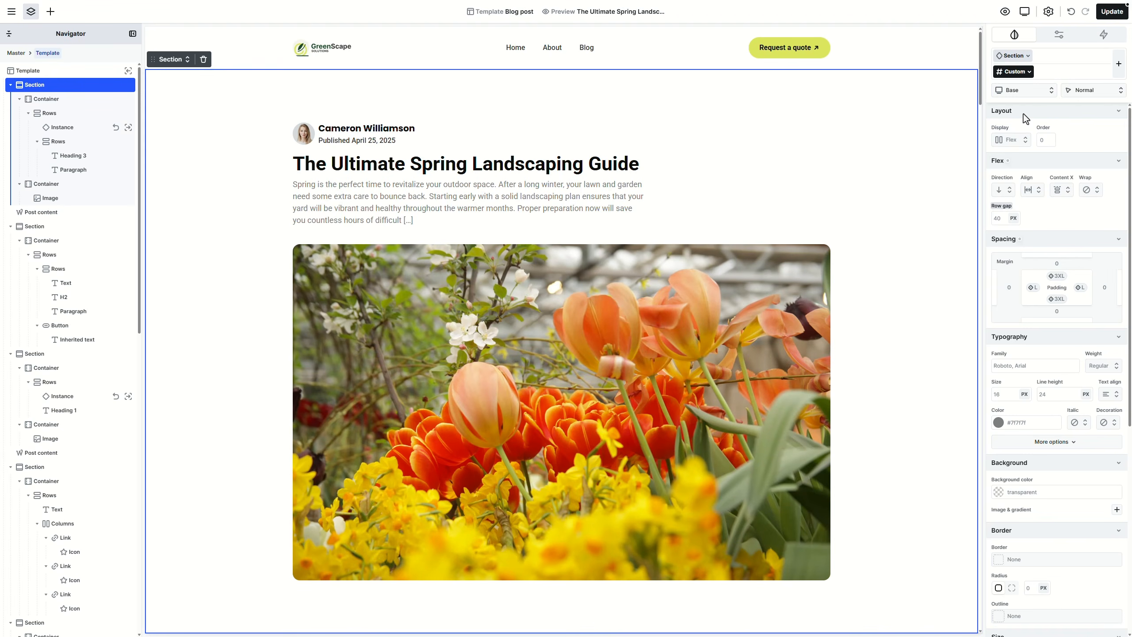
Step: Delete the leftover call-to-action and blog block sections, keeping only Post content
left_click(47, 228)
key("Delete")
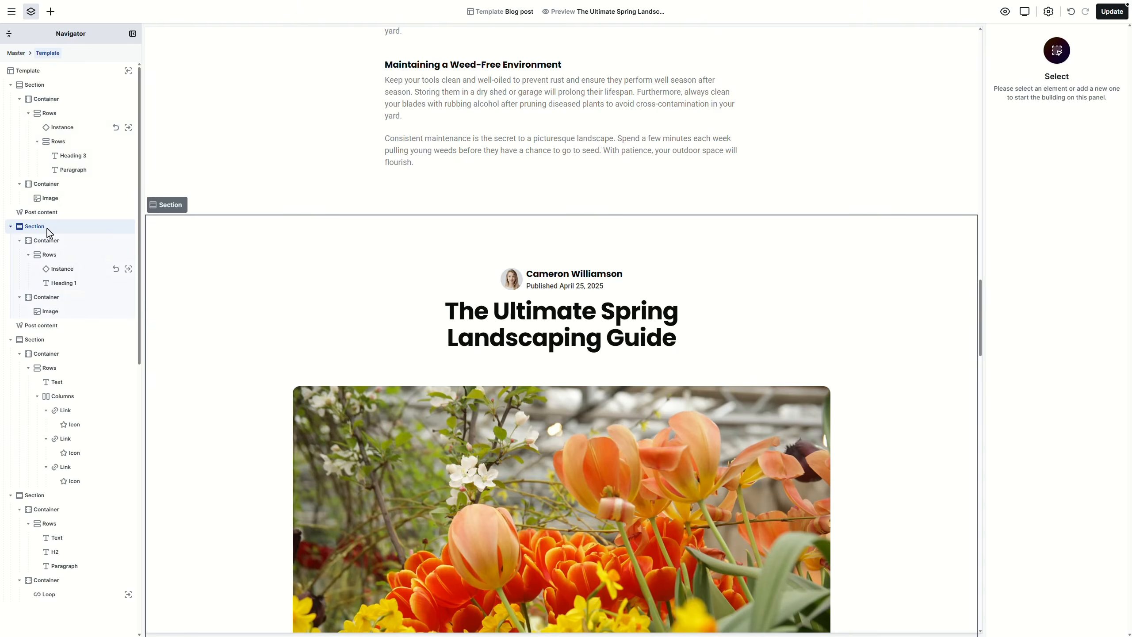
left_click(47, 228)
key("Delete")
left_click(52, 225)
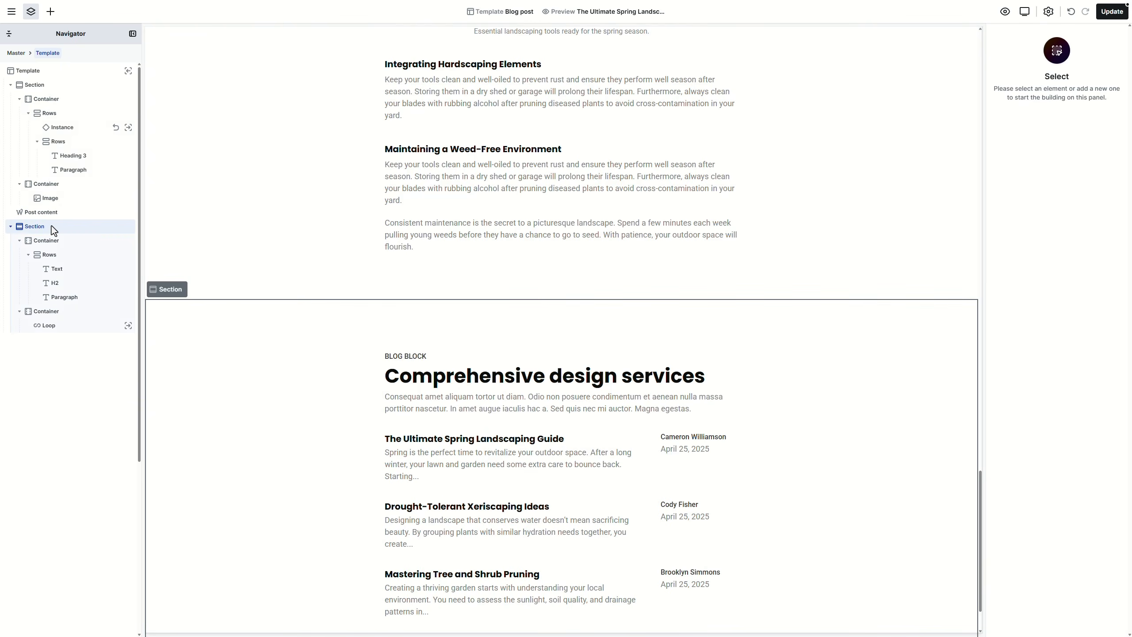
key("Delete")
left_click(50, 214)
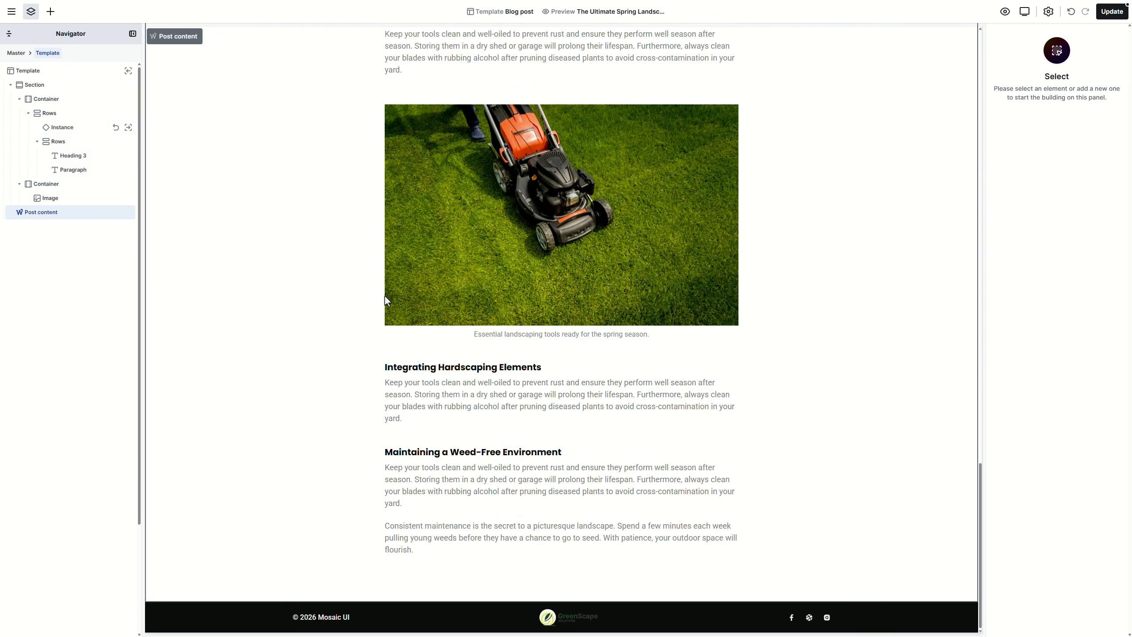
Step: Give the header section the Secondary background colour
scroll(626, 354, "up", 8)
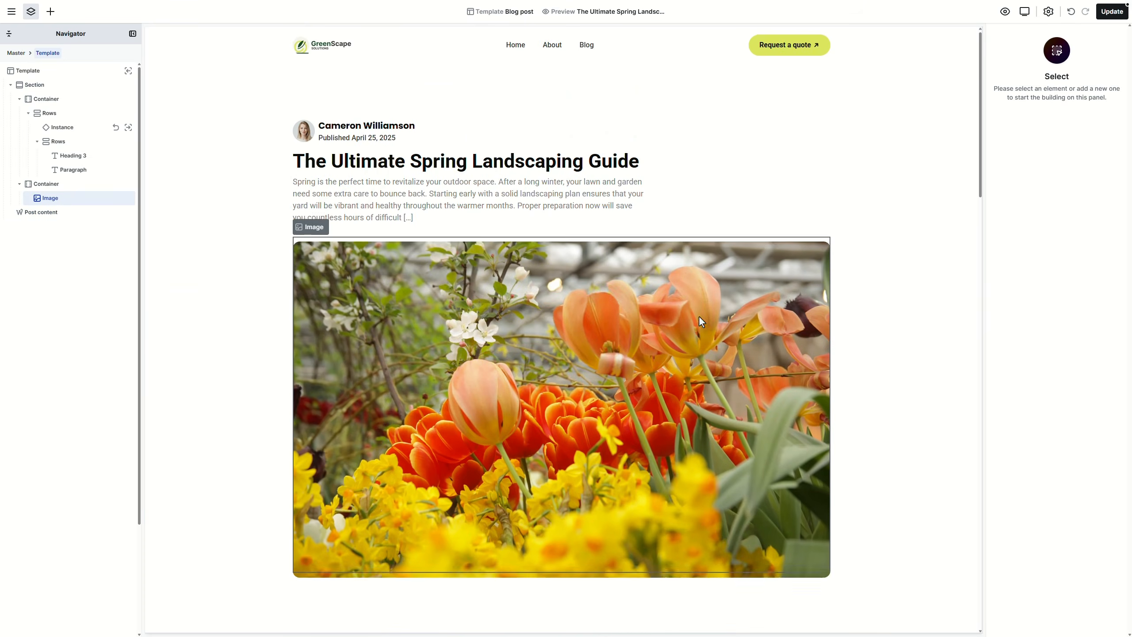
left_click(895, 179)
left_click(1088, 489)
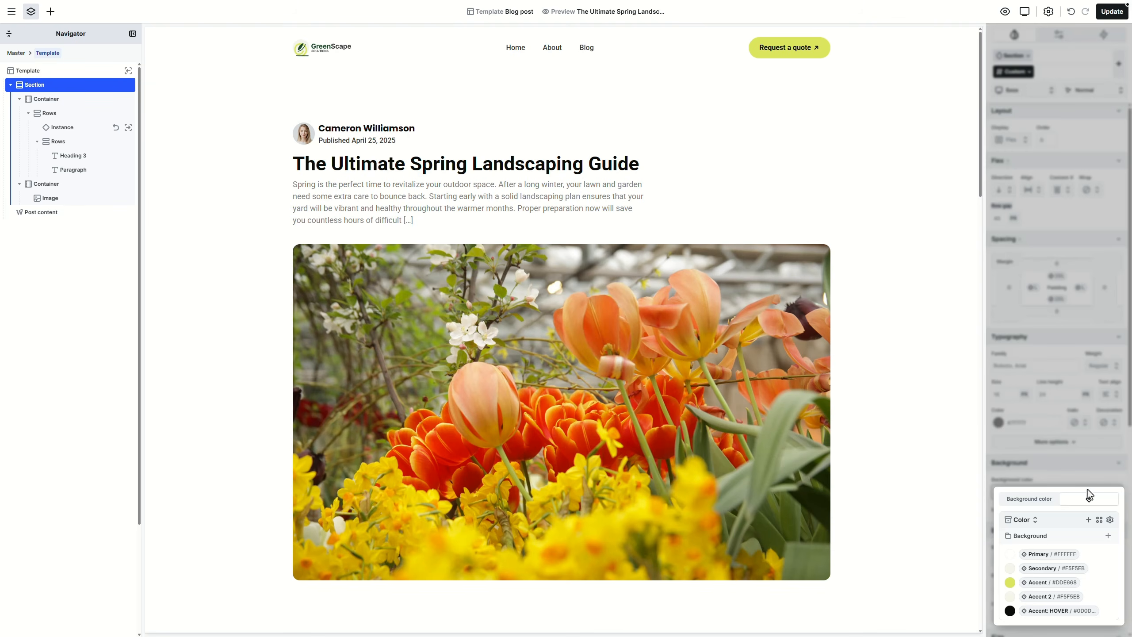
left_click(1043, 567)
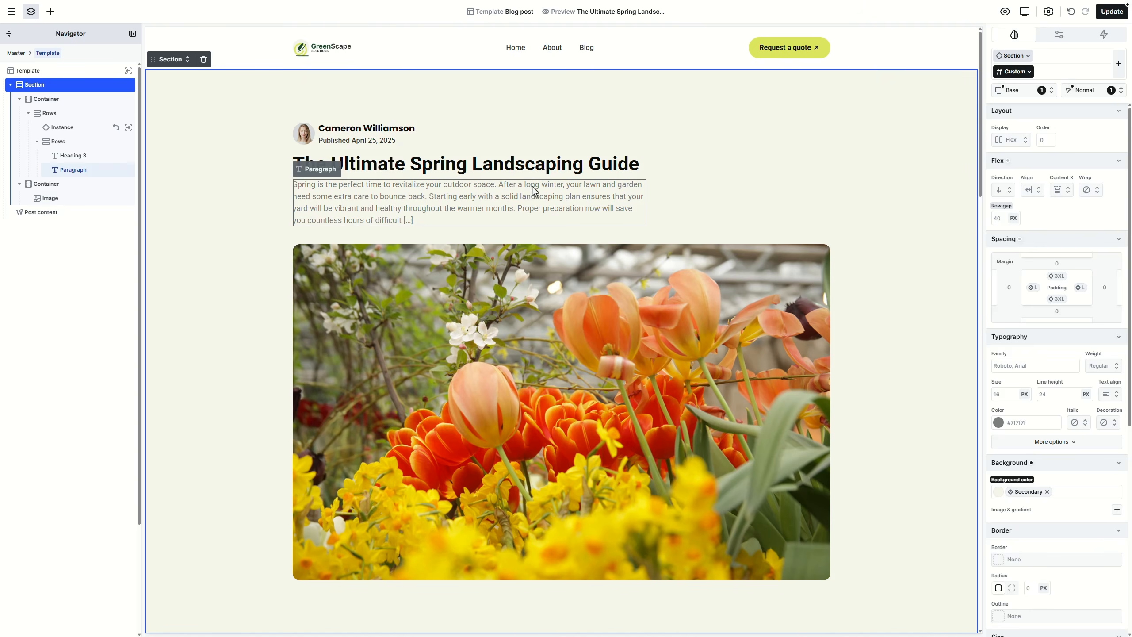
Step: Set the post title's font family to the Heading variable
left_click(524, 164)
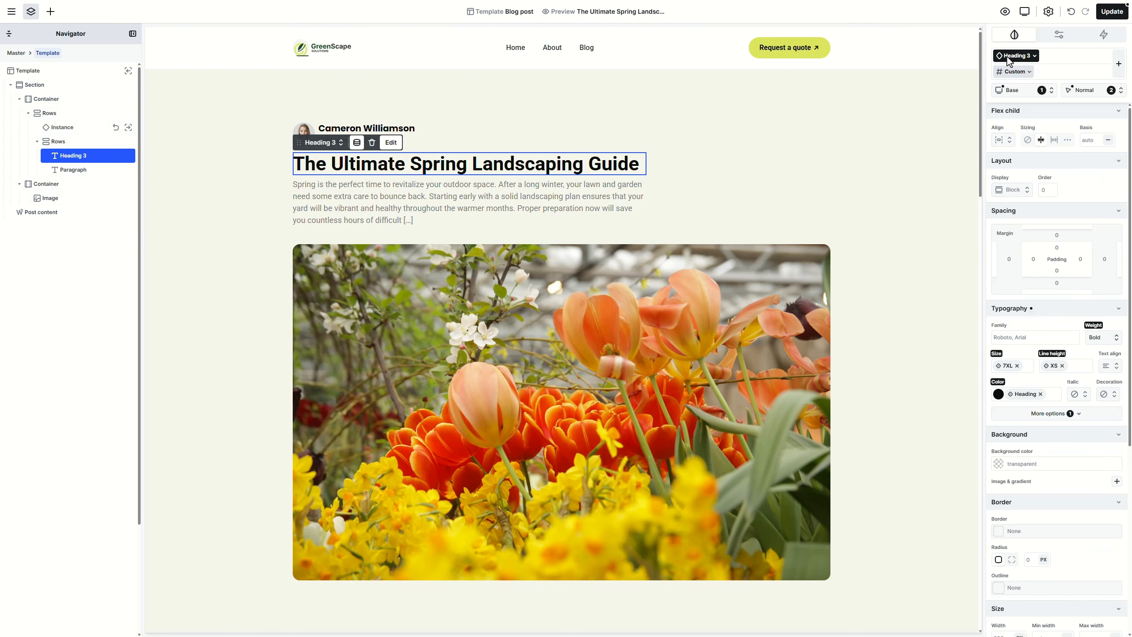
left_click(1076, 329)
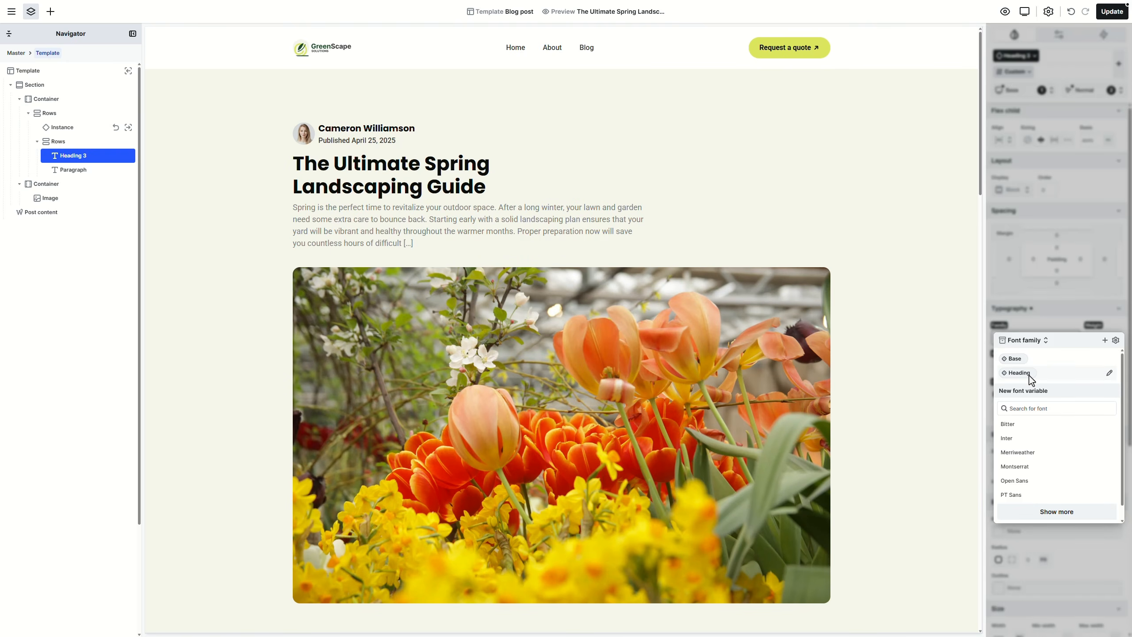
left_click(1030, 374)
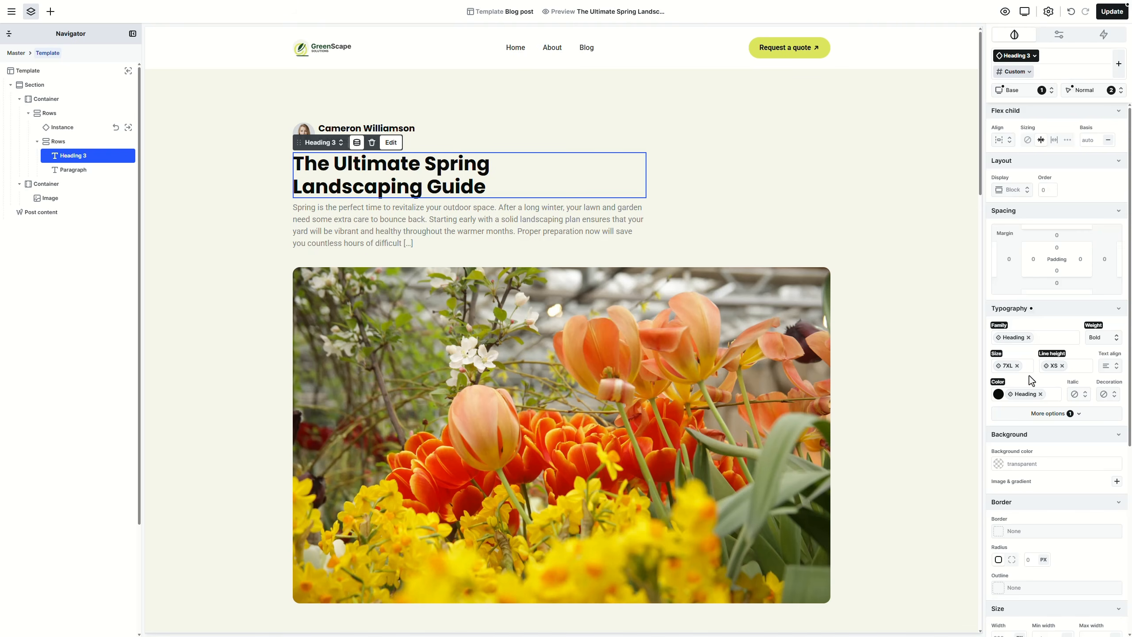
Step: Check the dynamic data bindings of the post title and the flower photo
left_click(355, 144)
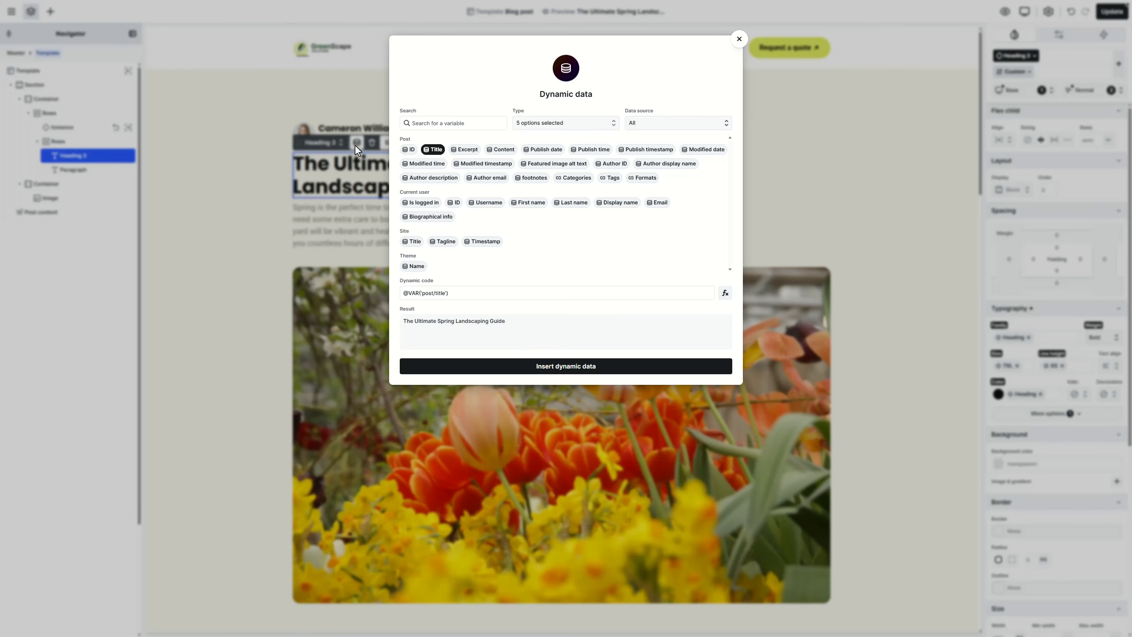
left_click(740, 39)
left_click(537, 269)
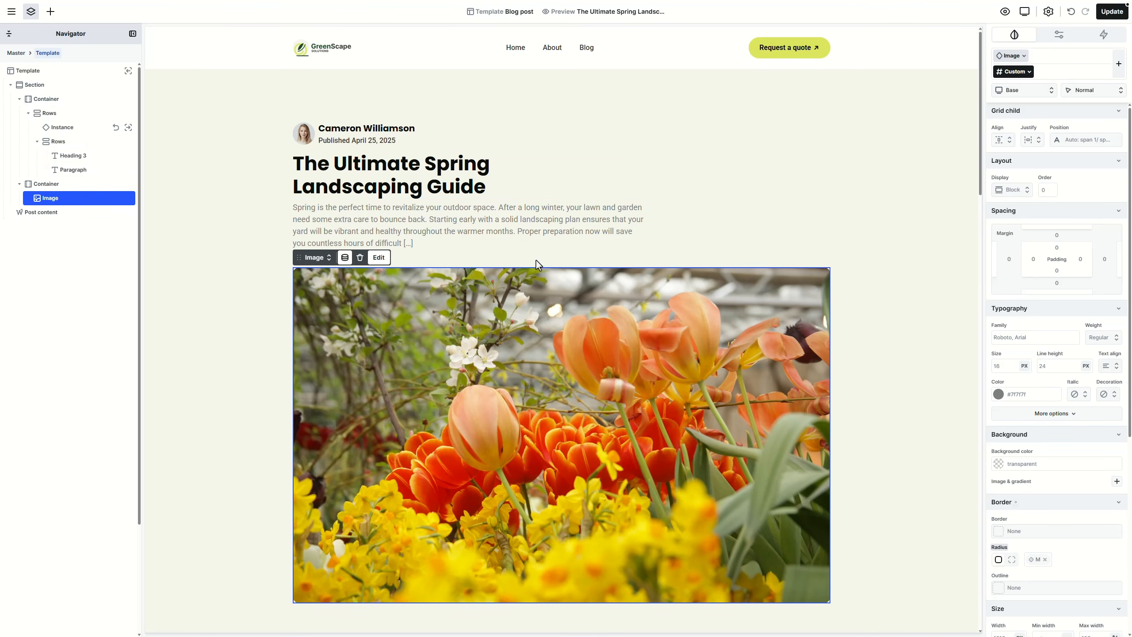
left_click(345, 257)
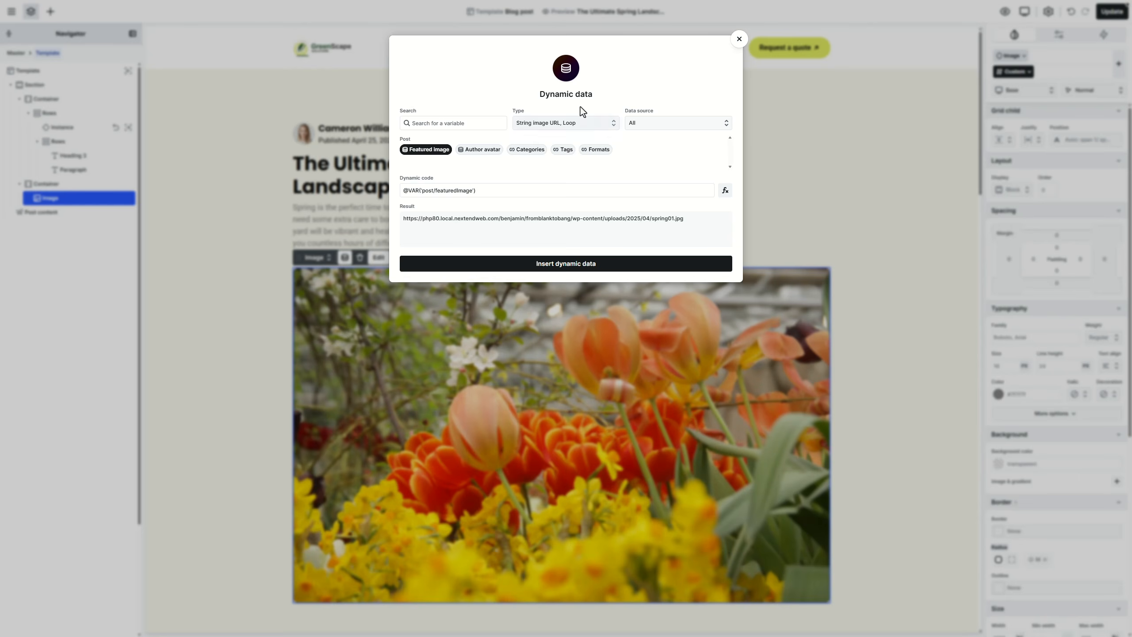
left_click(739, 39)
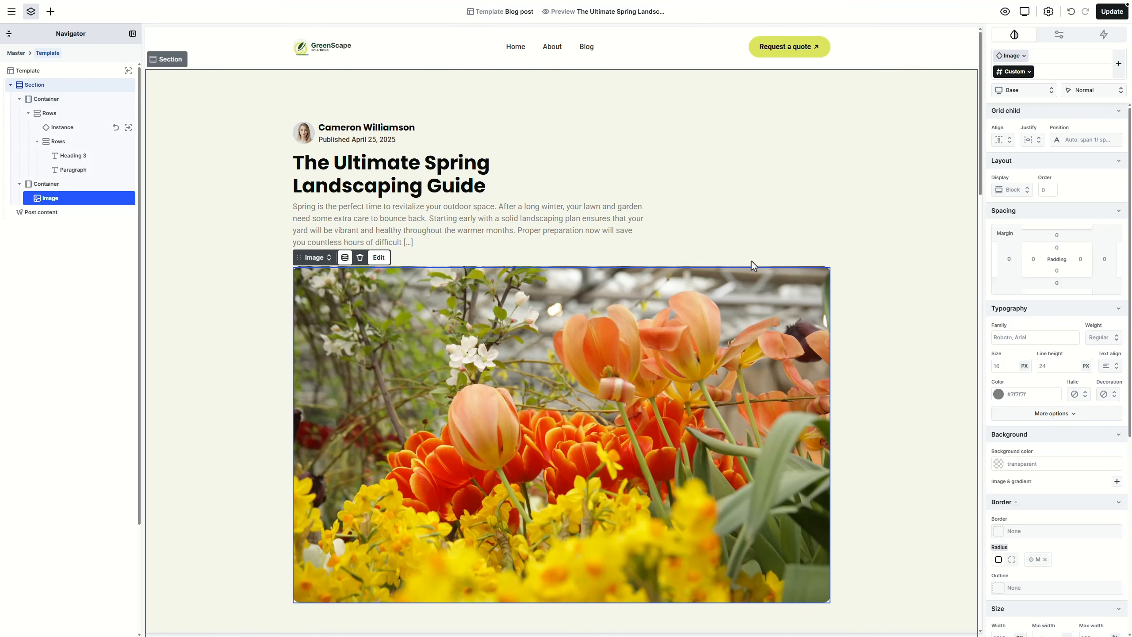
scroll(751, 261, "down", 10)
left_click(782, 249)
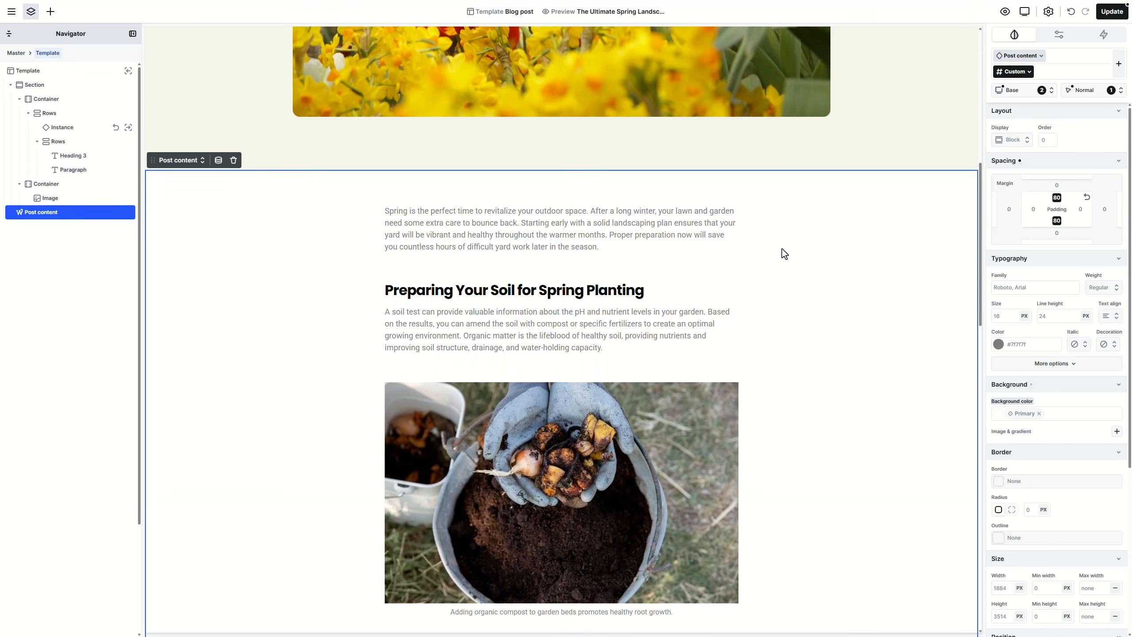
Step: Give Post content 3XL (120px) top and bottom padding and save the template
left_click(1057, 199)
left_click(1088, 214)
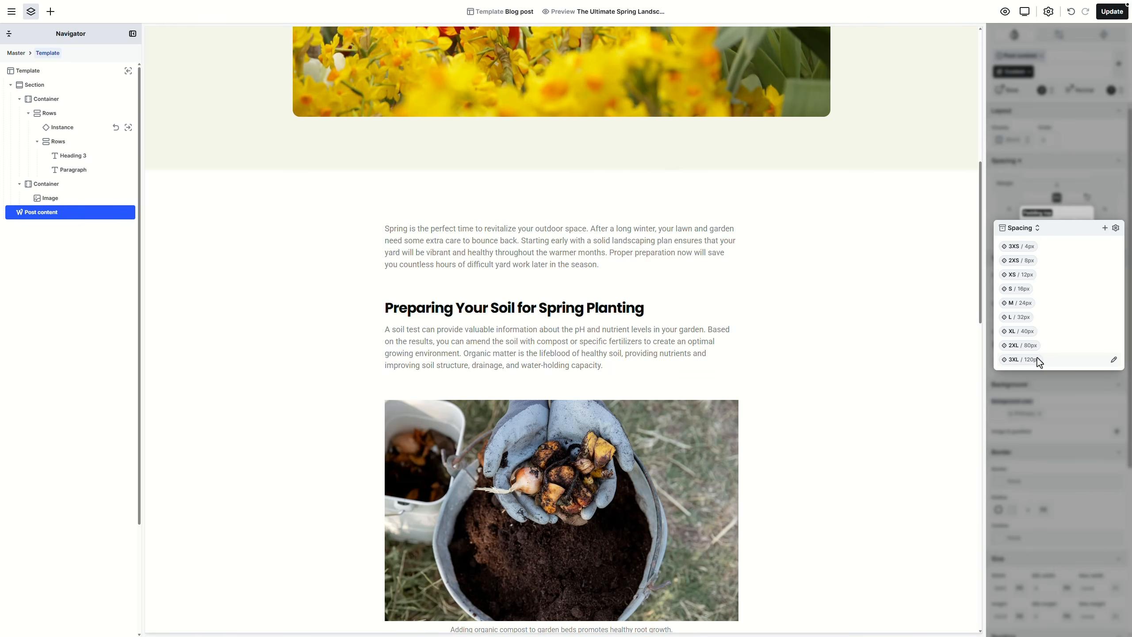
left_click(1037, 359)
left_click(1065, 223)
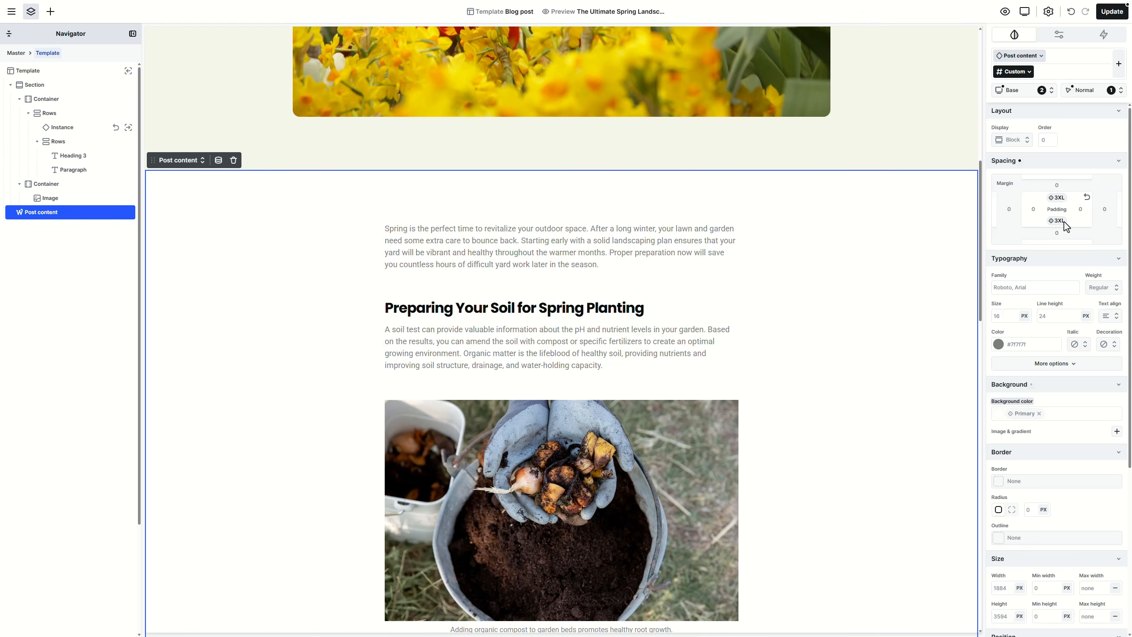
left_click(1113, 11)
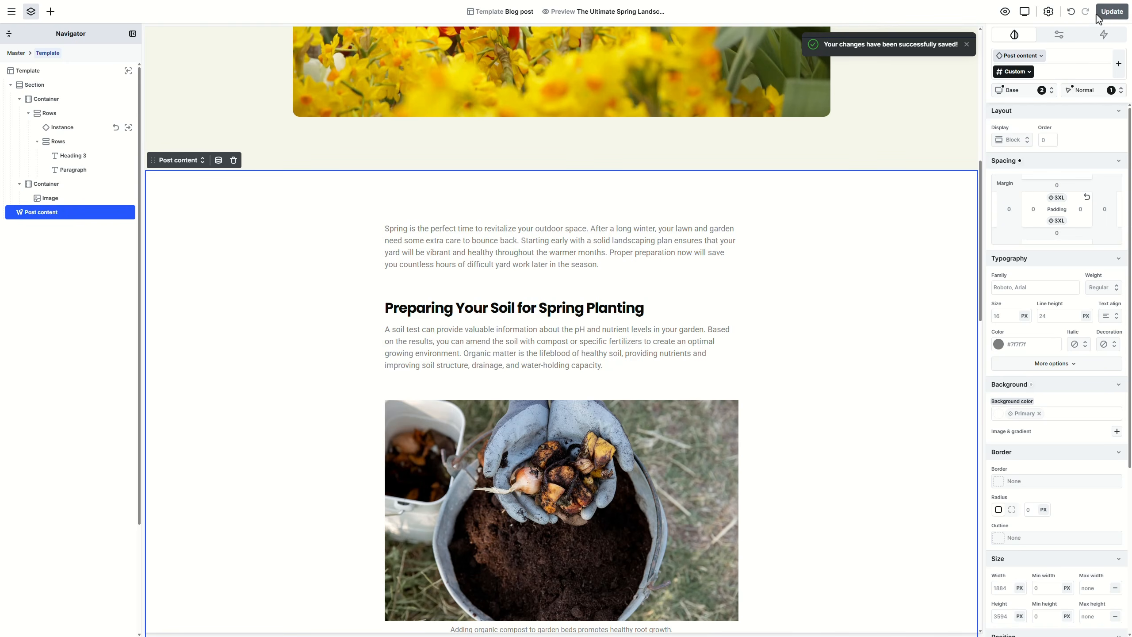
left_click(12, 11)
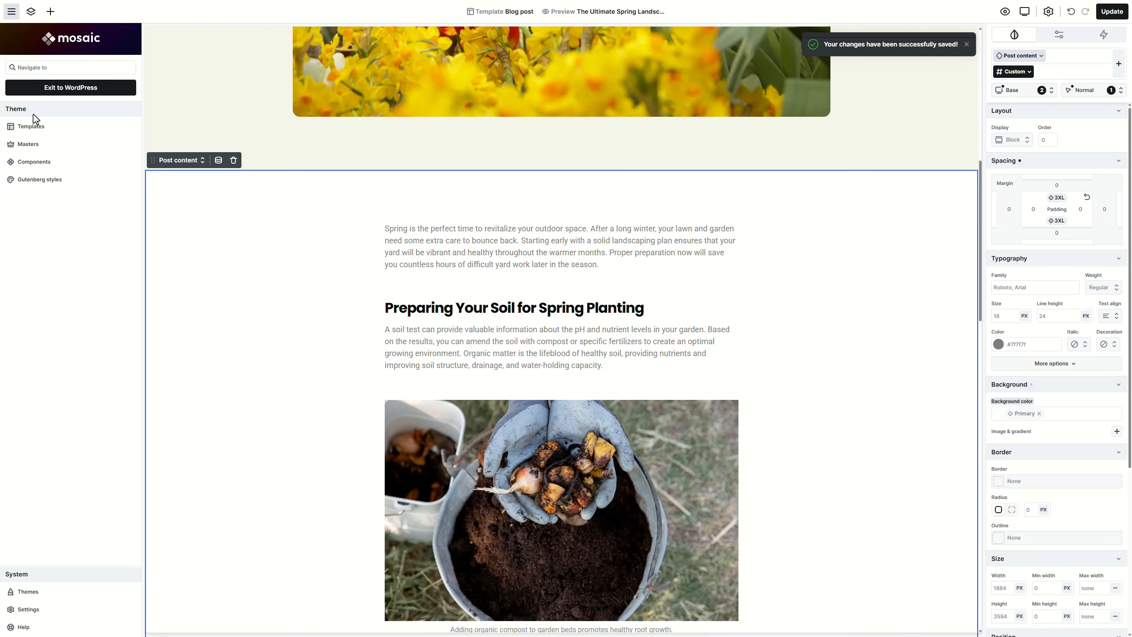
Step: In the Gutenberg styles page, select the sample image inside Post content
left_click(86, 180)
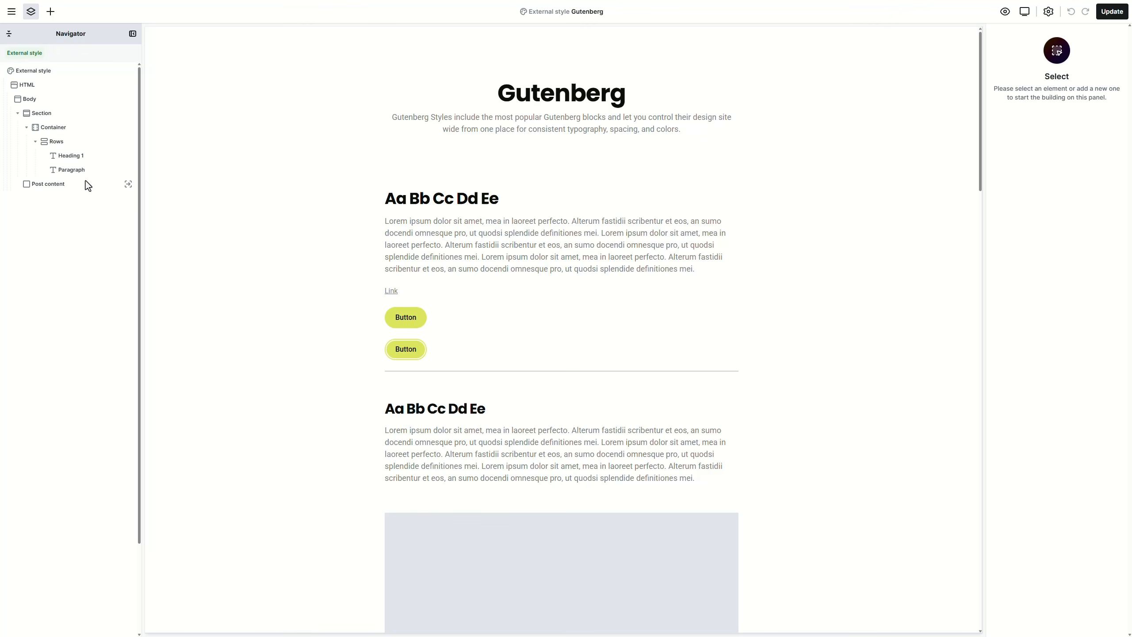
scroll(614, 194, "down", 7)
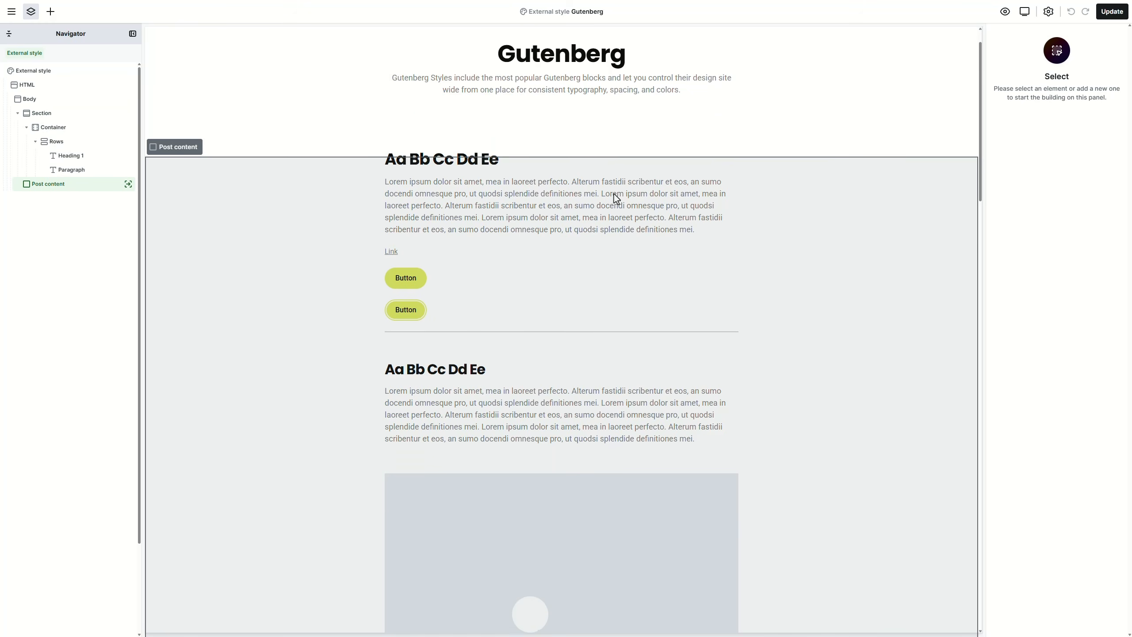
left_click(357, 217)
left_click(128, 183)
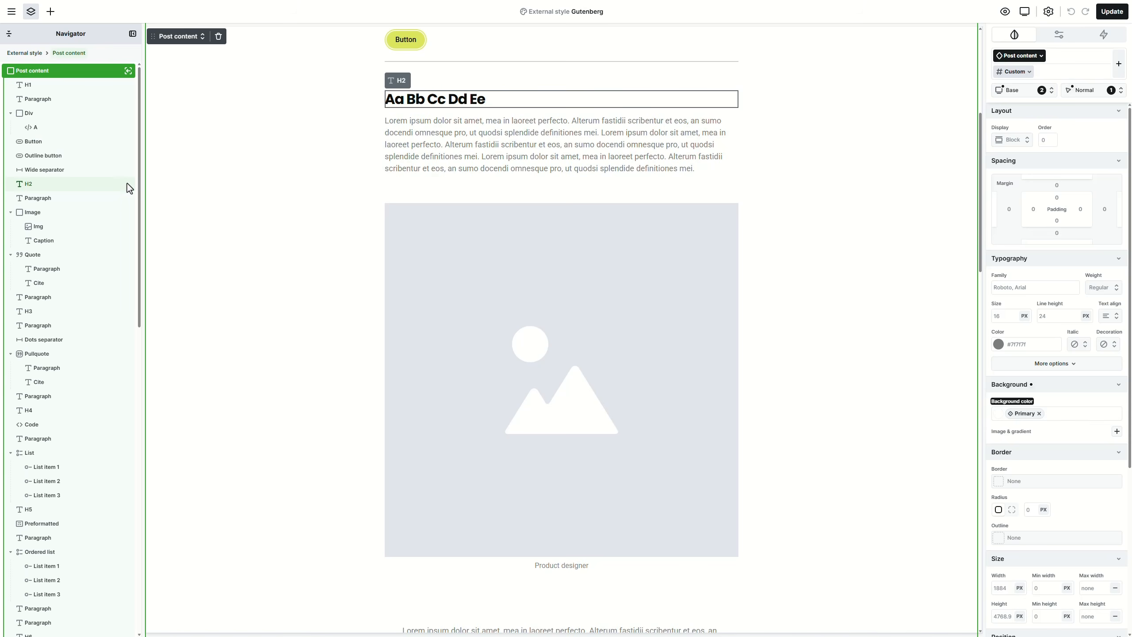
left_click(51, 12)
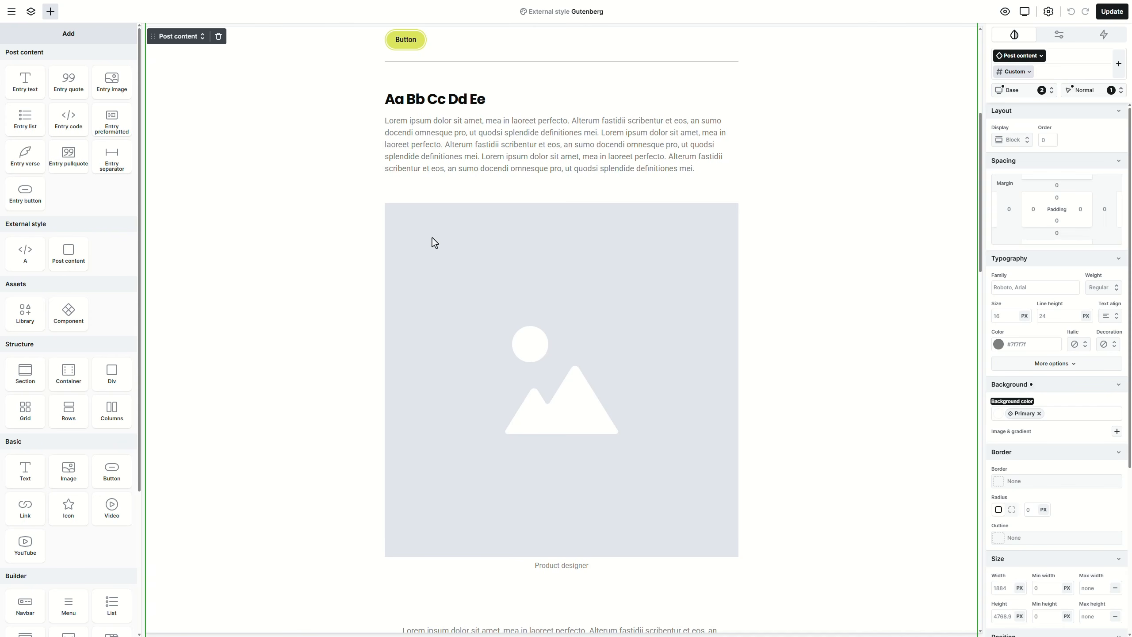
left_click(457, 243)
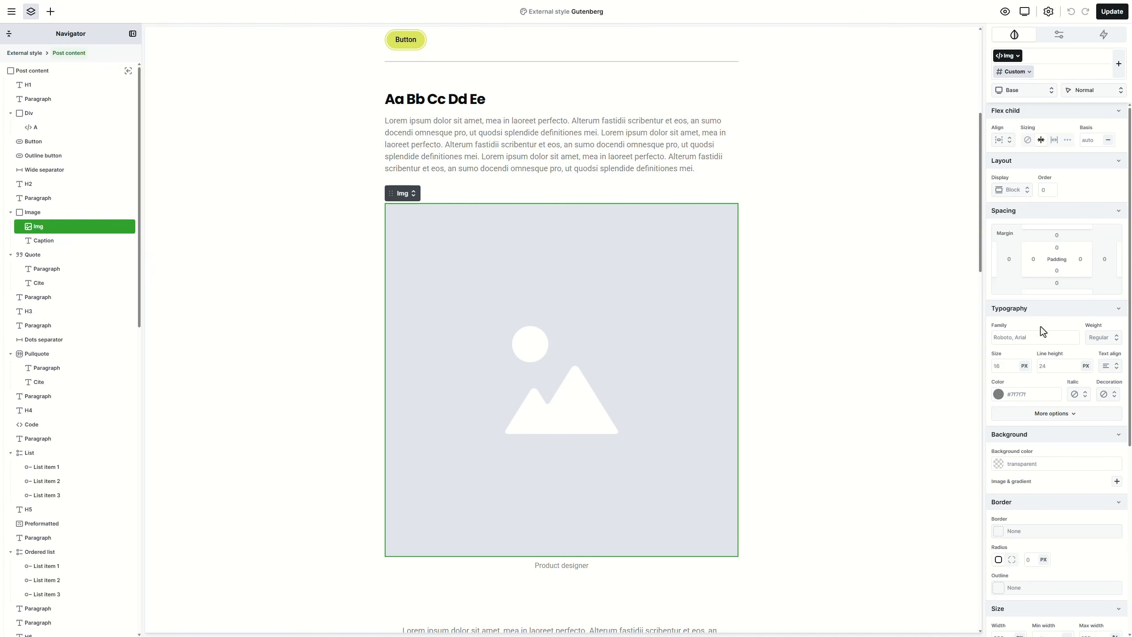
Step: Give the image an M border radius and save the styles
scroll(1040, 332, "down", 4)
left_click(1048, 369)
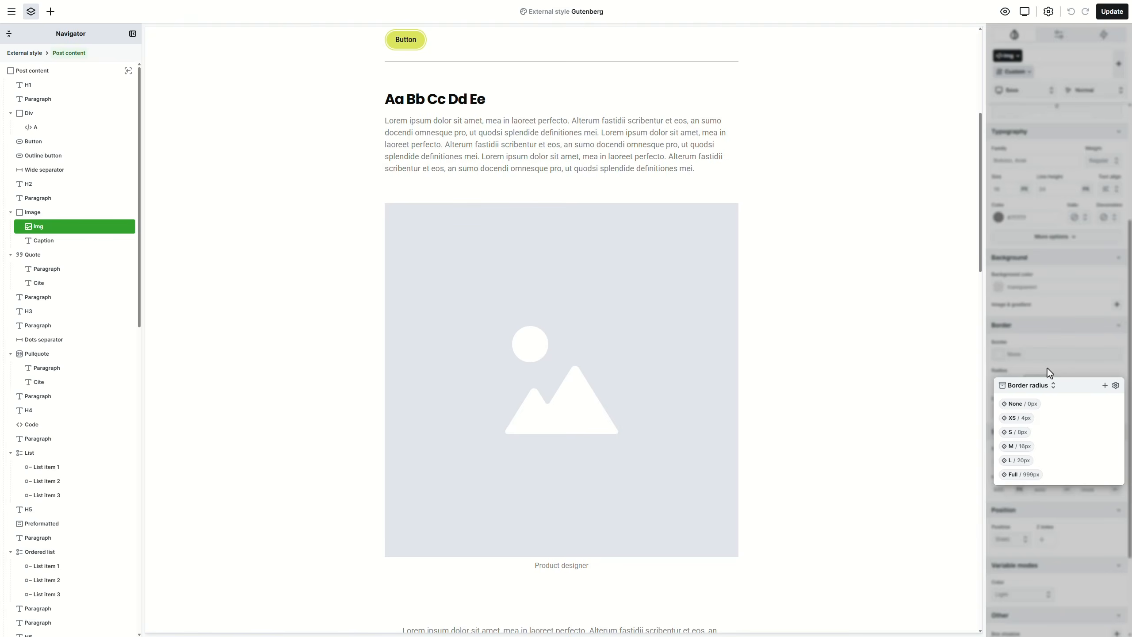
left_click(1018, 446)
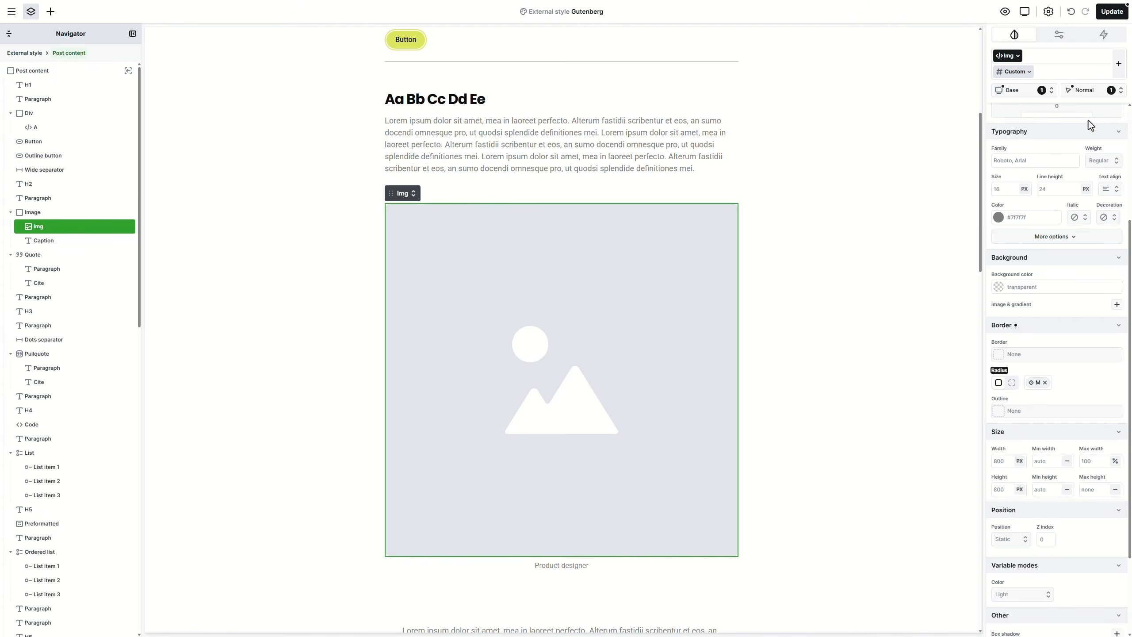
left_click(1112, 13)
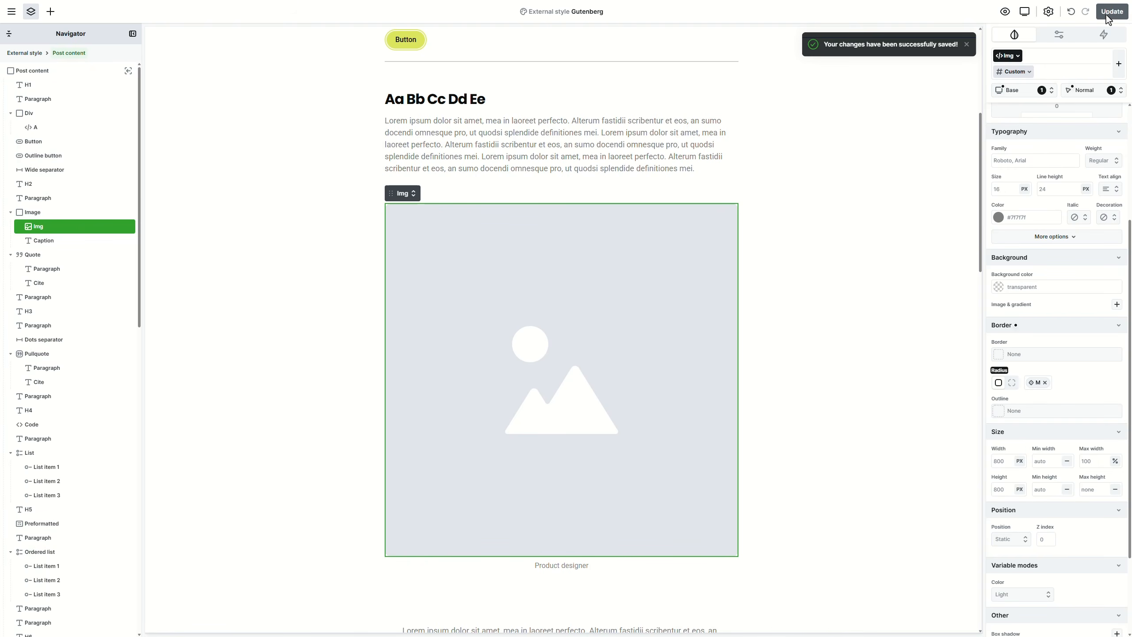
left_click(11, 11)
left_click(42, 68)
Step: Search for 'blog' and open the Blog post template at its bottom
type("blog")
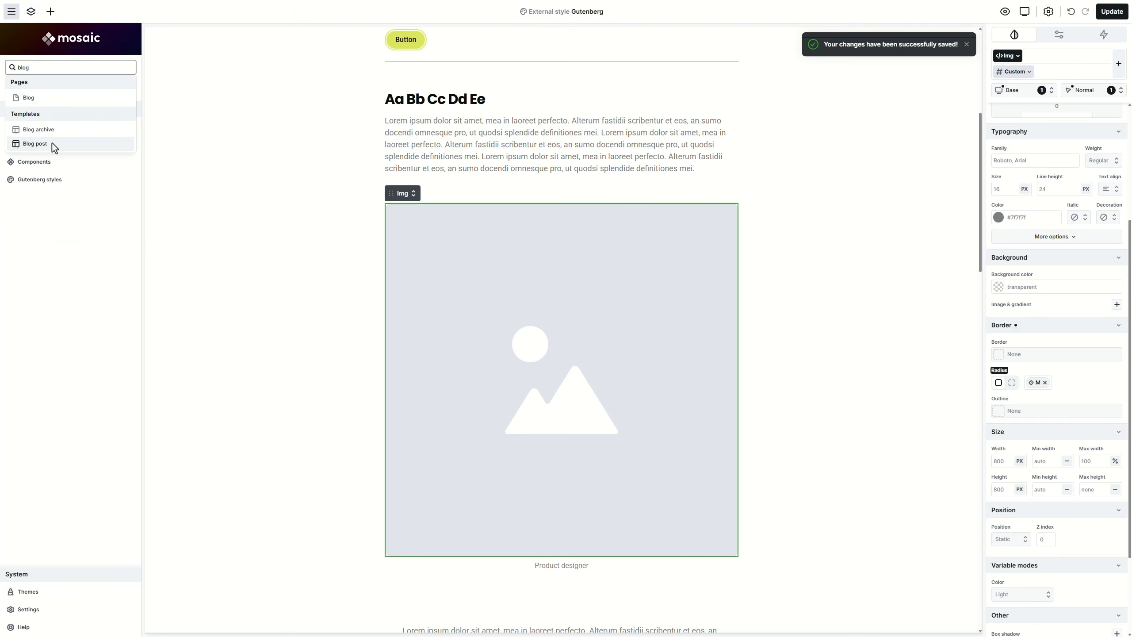
left_click(51, 143)
scroll(607, 170, "down", 15)
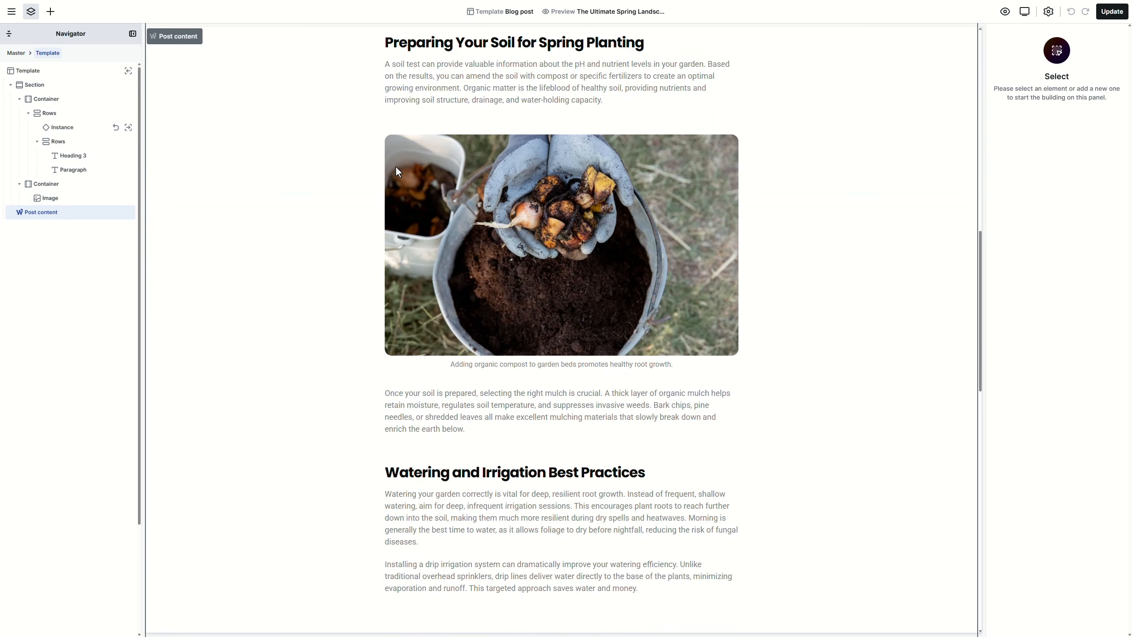
scroll(405, 179, "down", 15)
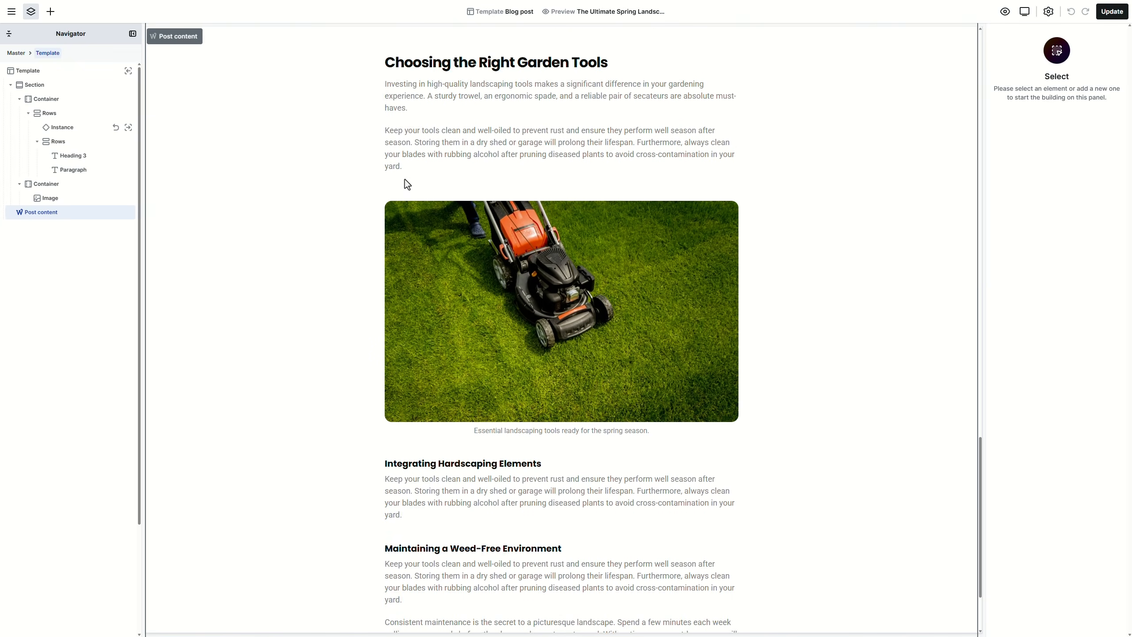
scroll(405, 180, "down", 3)
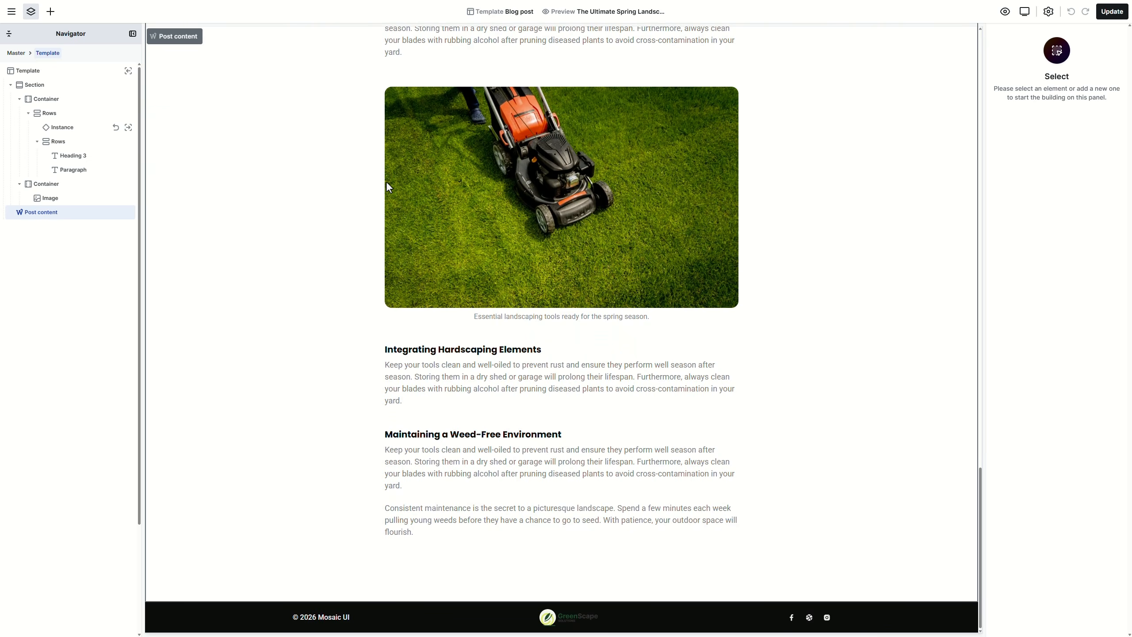
Step: Add the CTA block component below the post content and save the template
left_click(51, 12)
left_click_drag(61, 82, 225, 573)
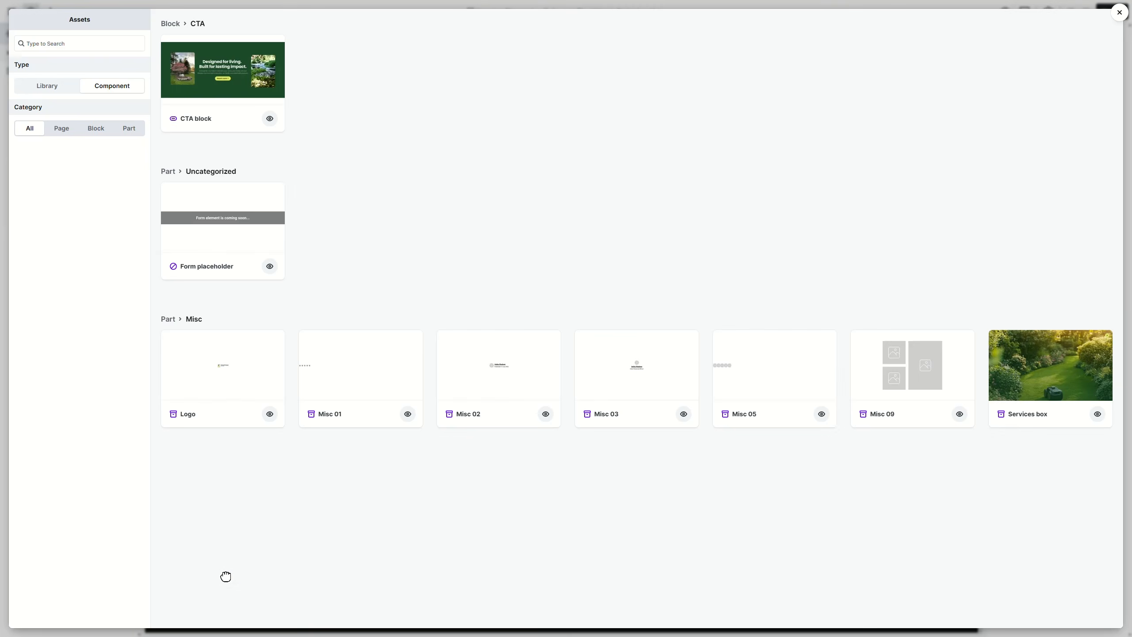
left_click(233, 94)
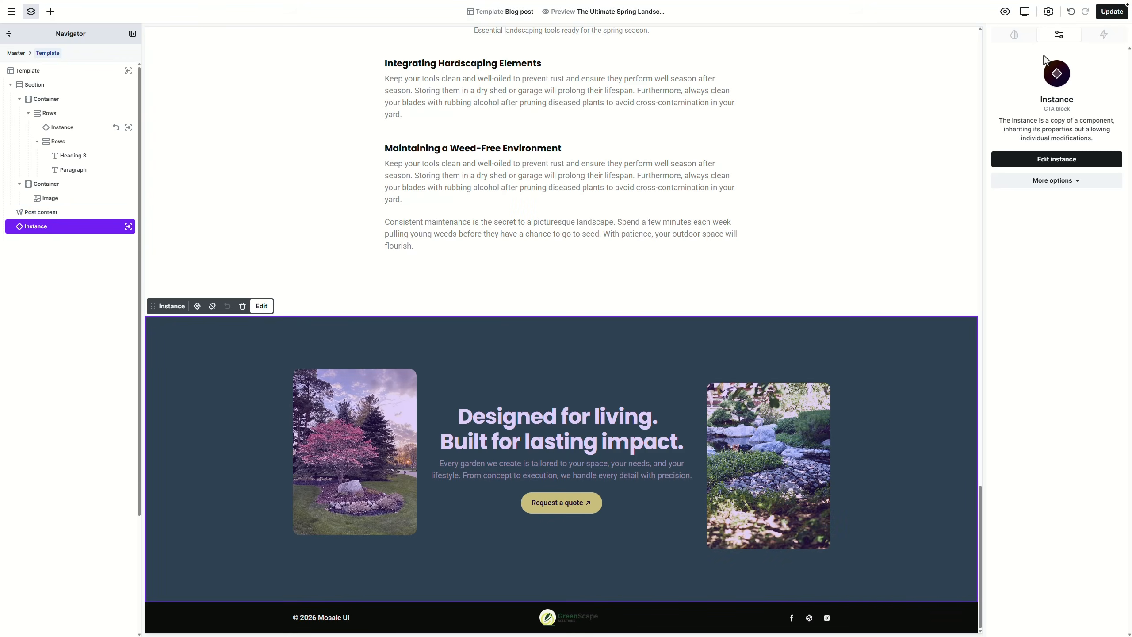
left_click(1107, 16)
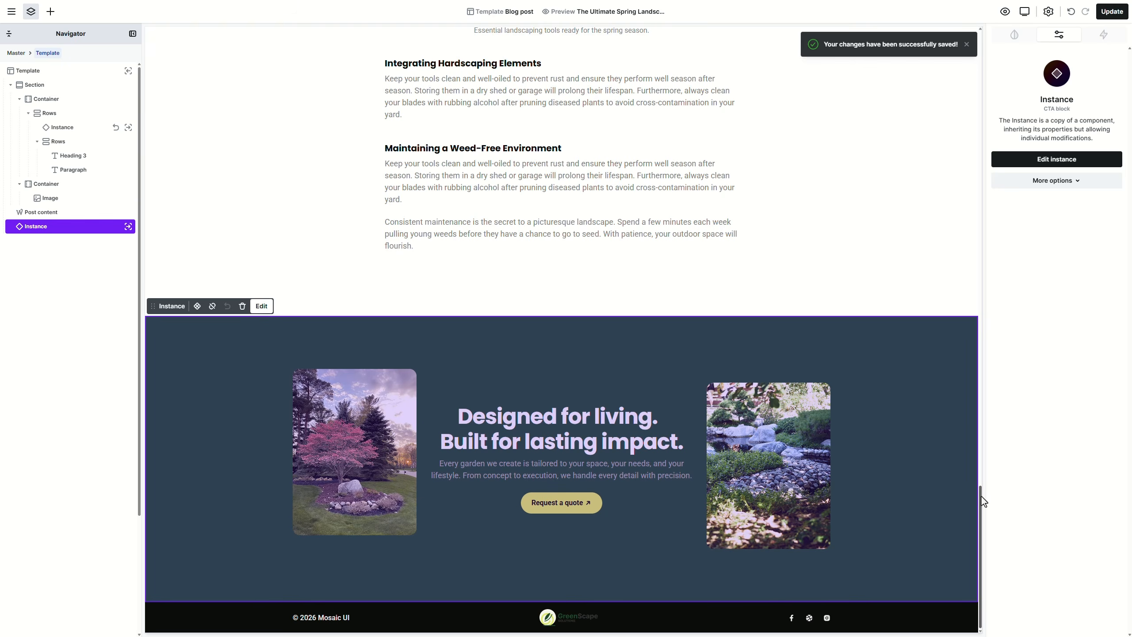
left_click_drag(981, 497, 973, 44)
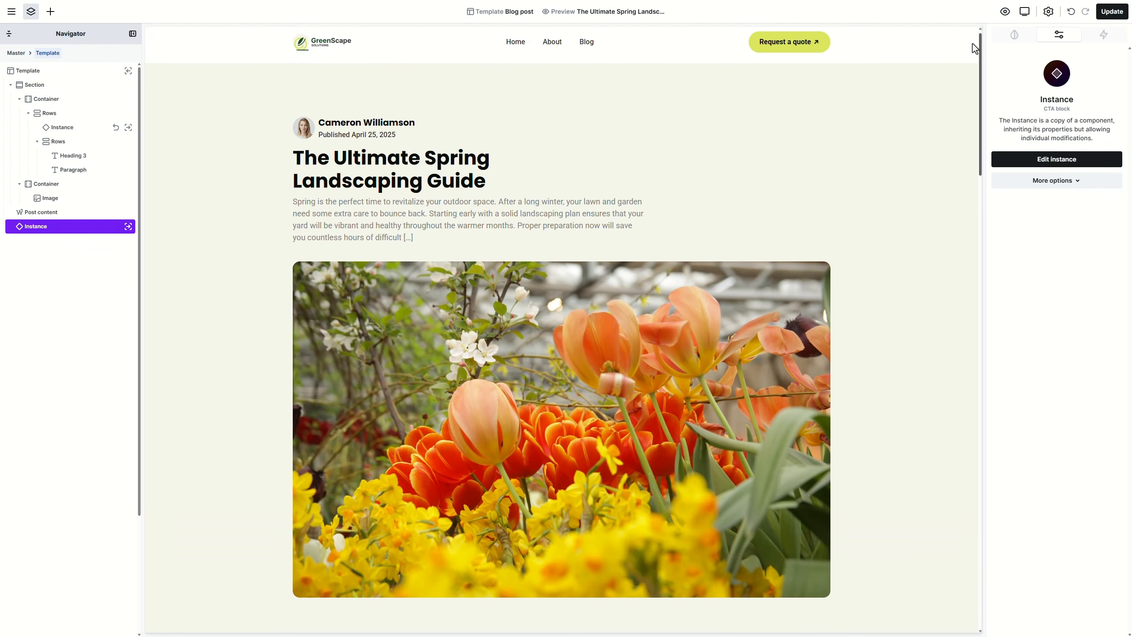
left_click(11, 11)
Step: Exit to WordPress and open the Contact template for editing
left_click(62, 89)
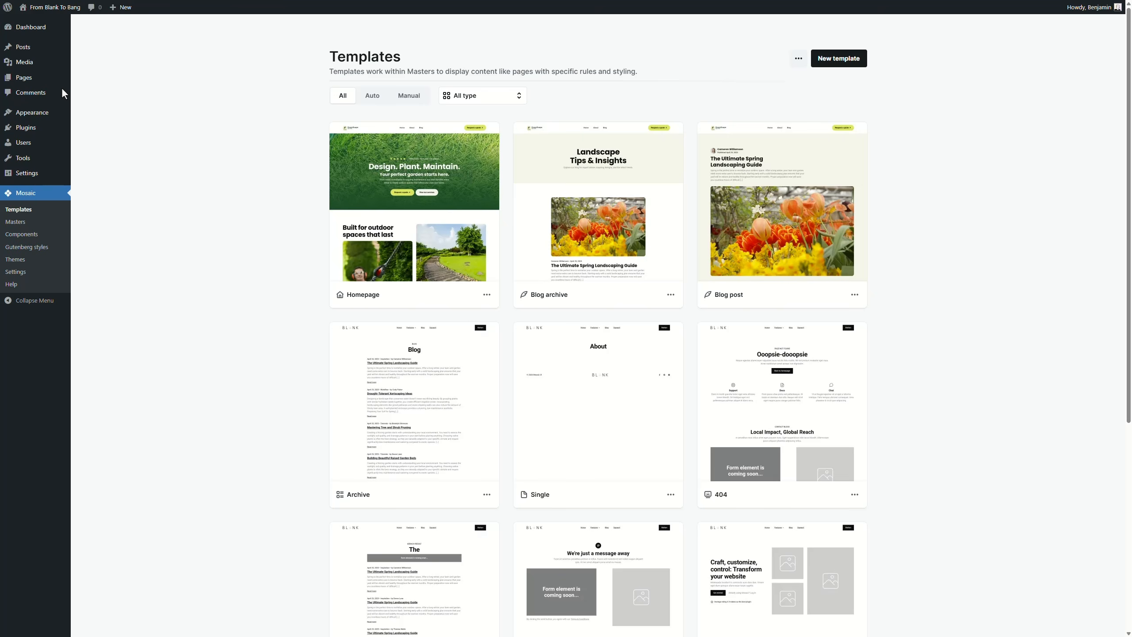
scroll(330, 263, "down", 7)
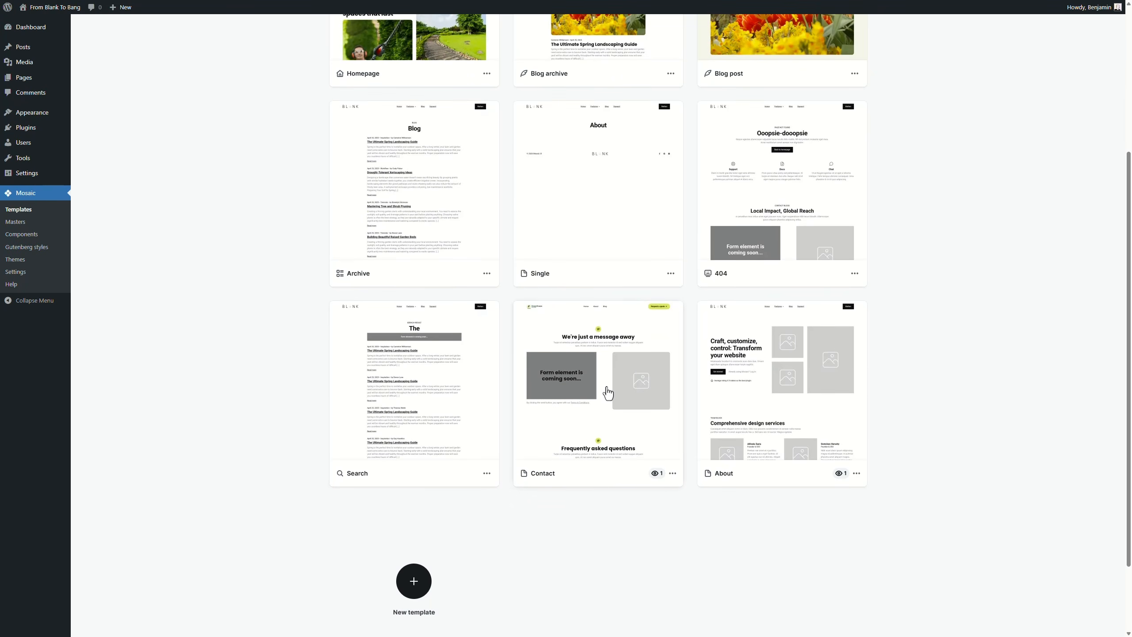
left_click(608, 393)
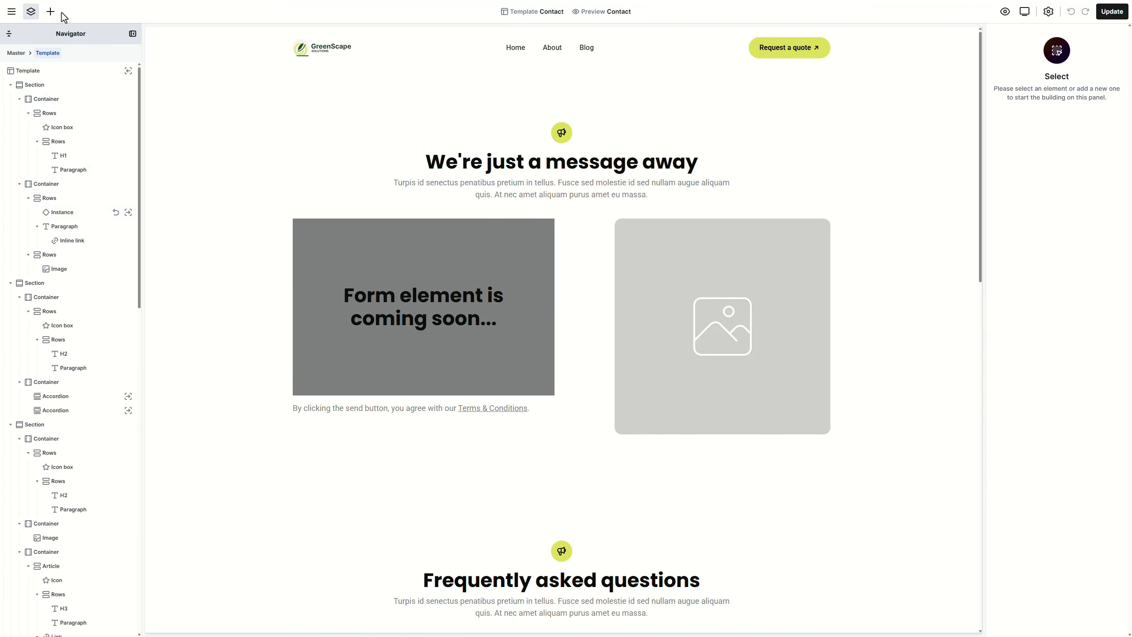
Step: Insert the Contact 18 library block and give it the beige Secondary background
left_click(52, 11)
left_click(26, 81)
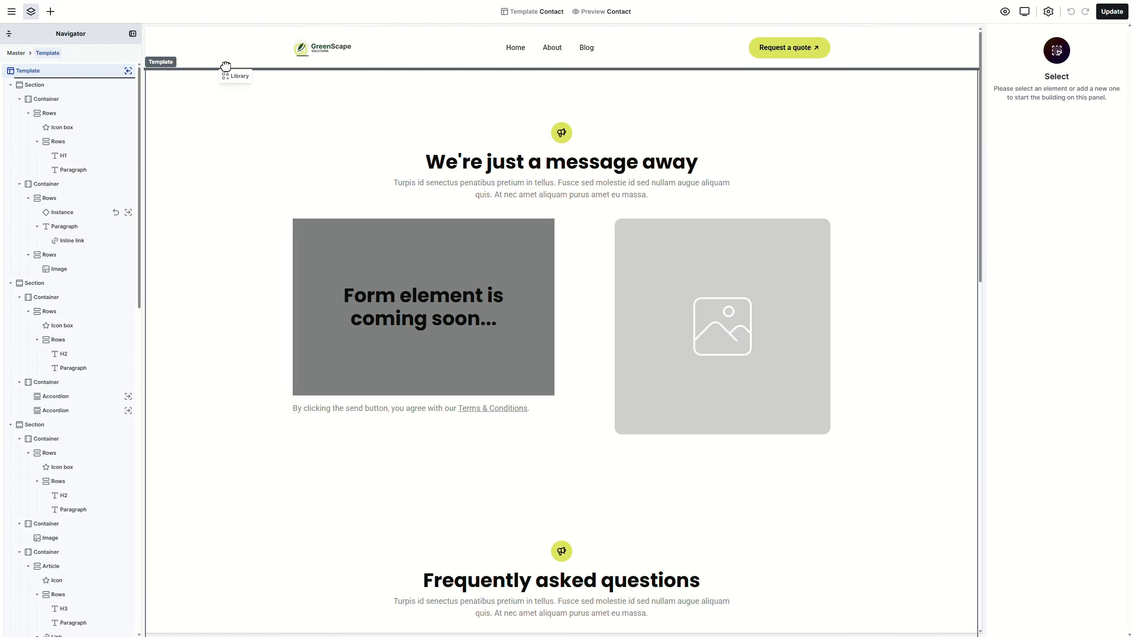
left_click(93, 273)
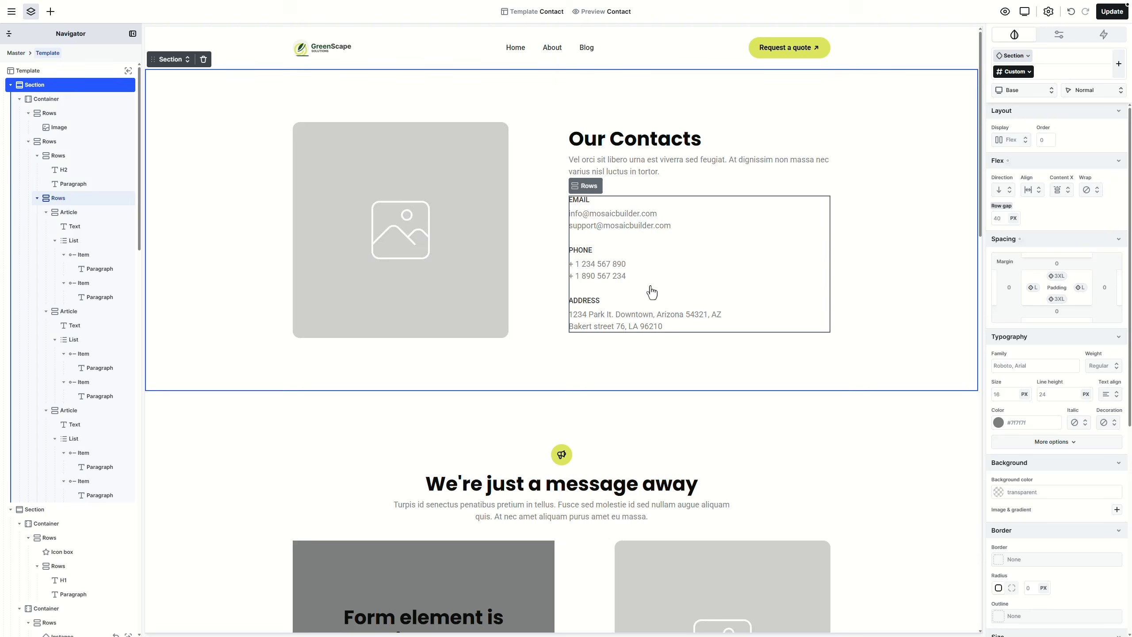
left_click(646, 292)
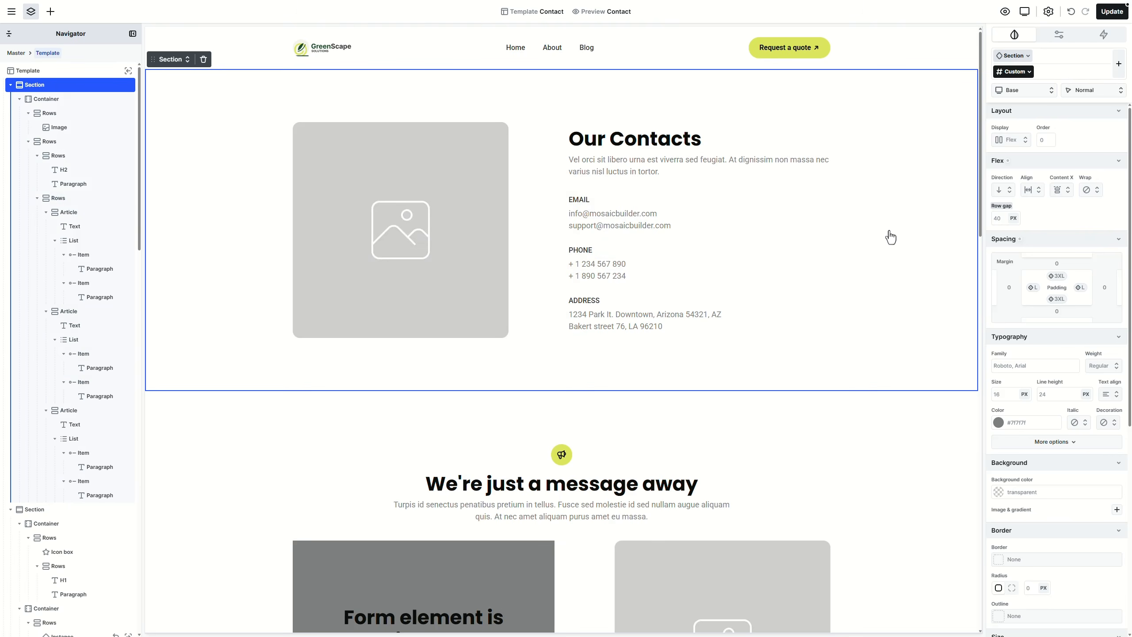
left_click(1105, 486)
left_click(1043, 570)
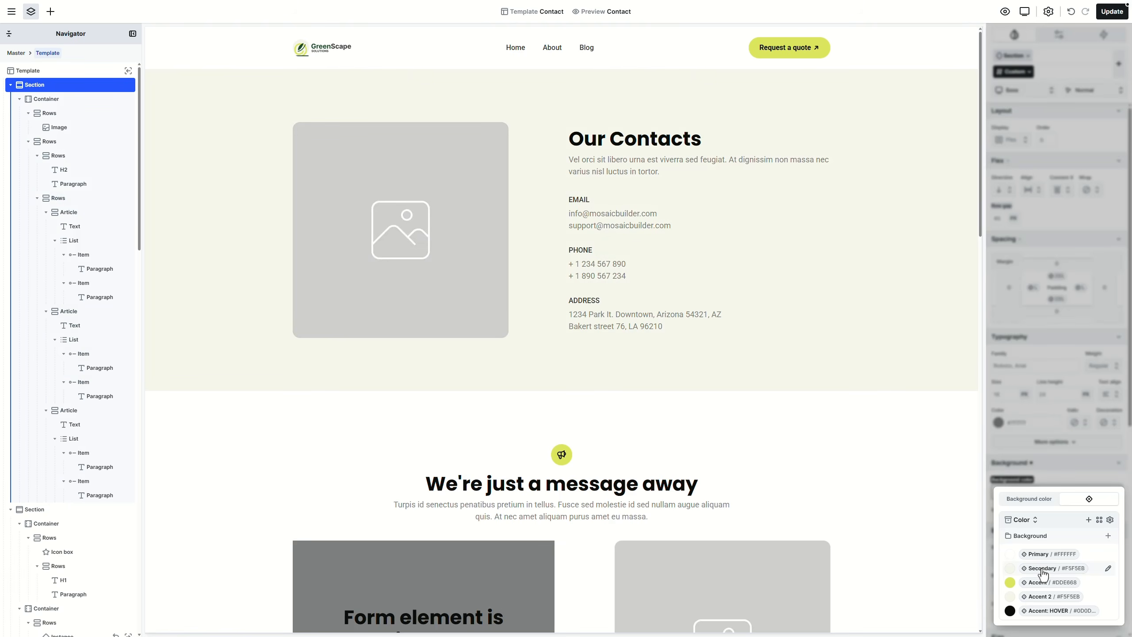
Step: Make the Our Contacts heading a large Heading 1
left_click(649, 142)
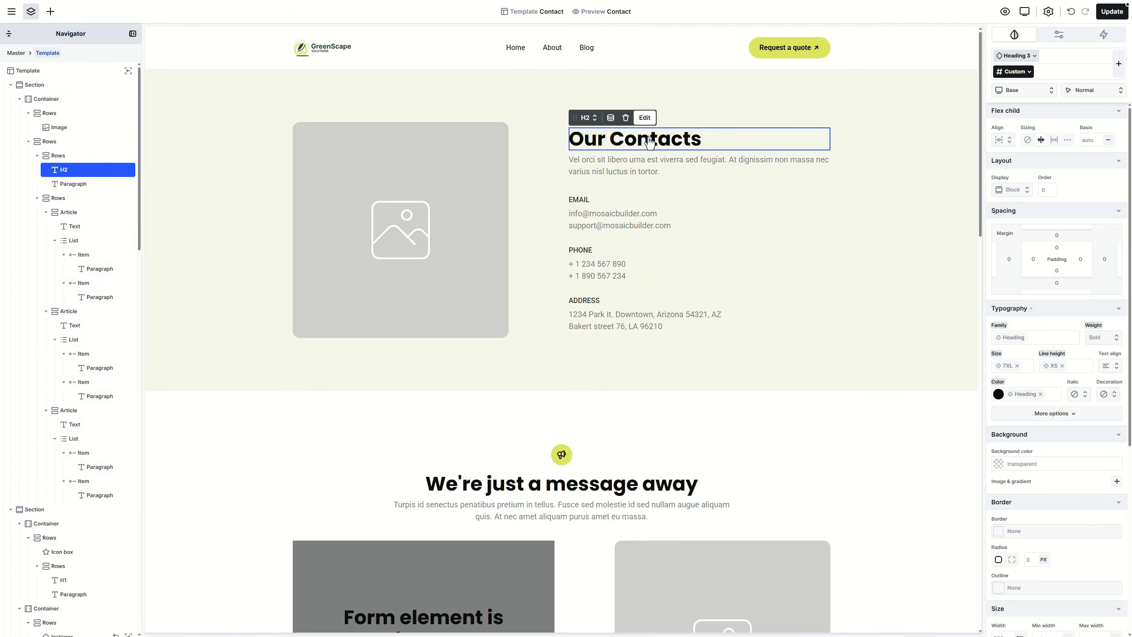
left_click(587, 118)
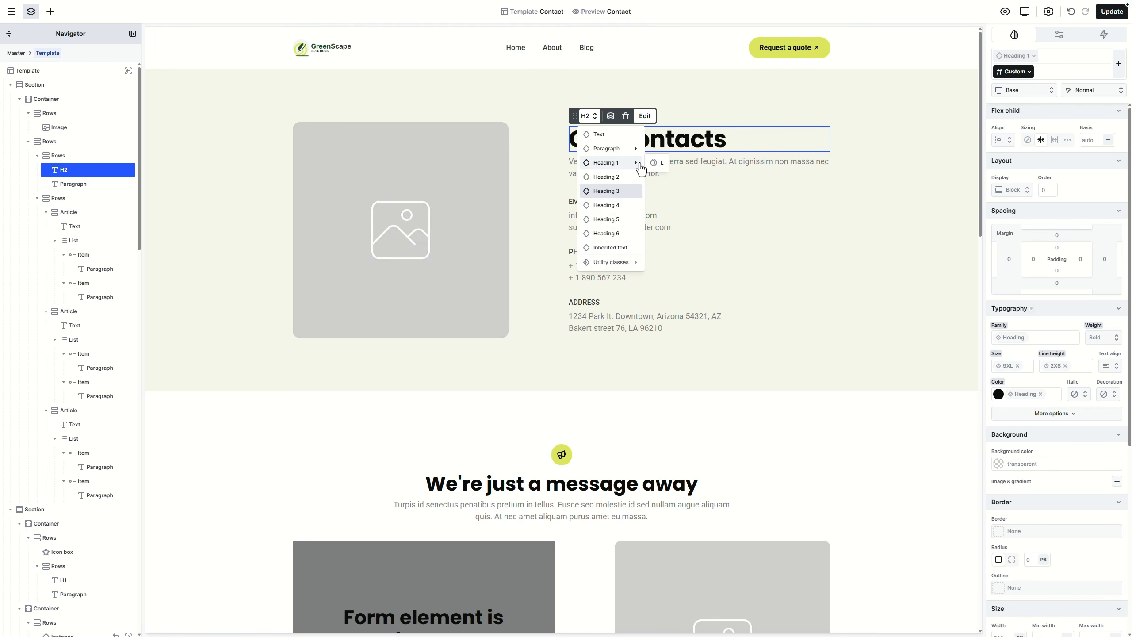
left_click(658, 163)
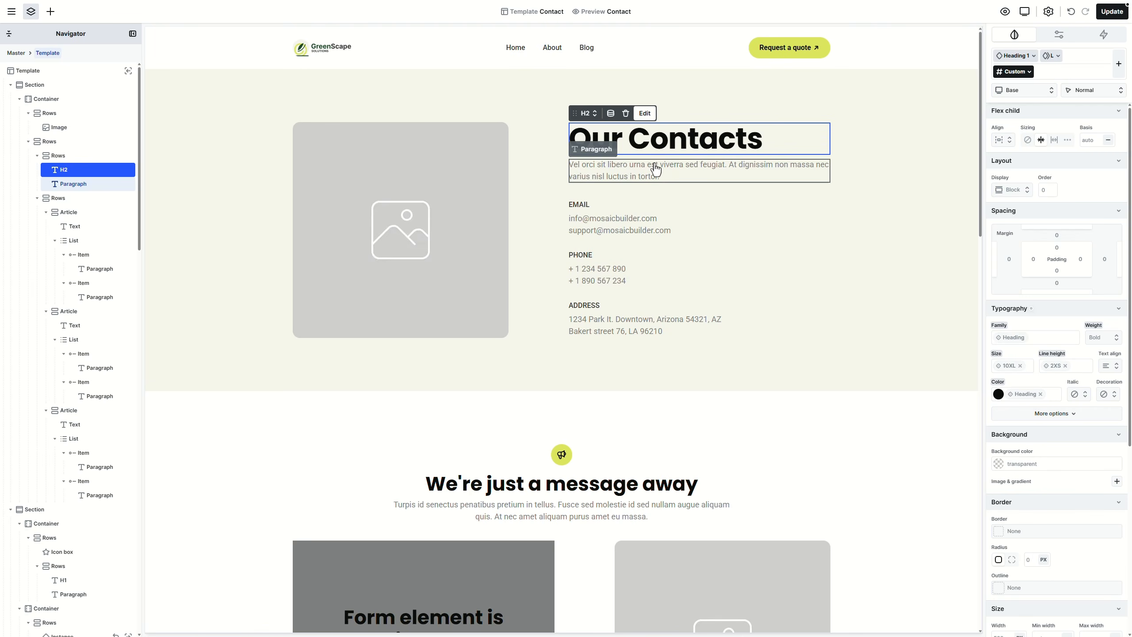
Step: Paste new intro copy and the GreenScape e-mail address into the contact text
left_click(655, 170)
triple_click(656, 170)
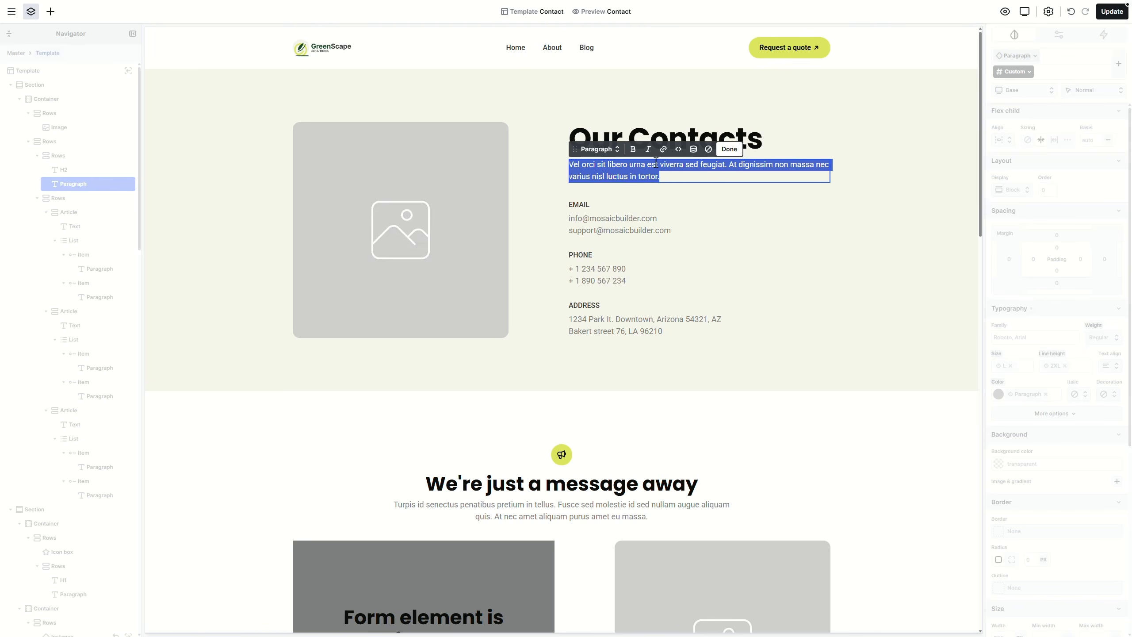
type("Have a project in mind? Let’s talk about how we can bring it to life.")
left_click(645, 218)
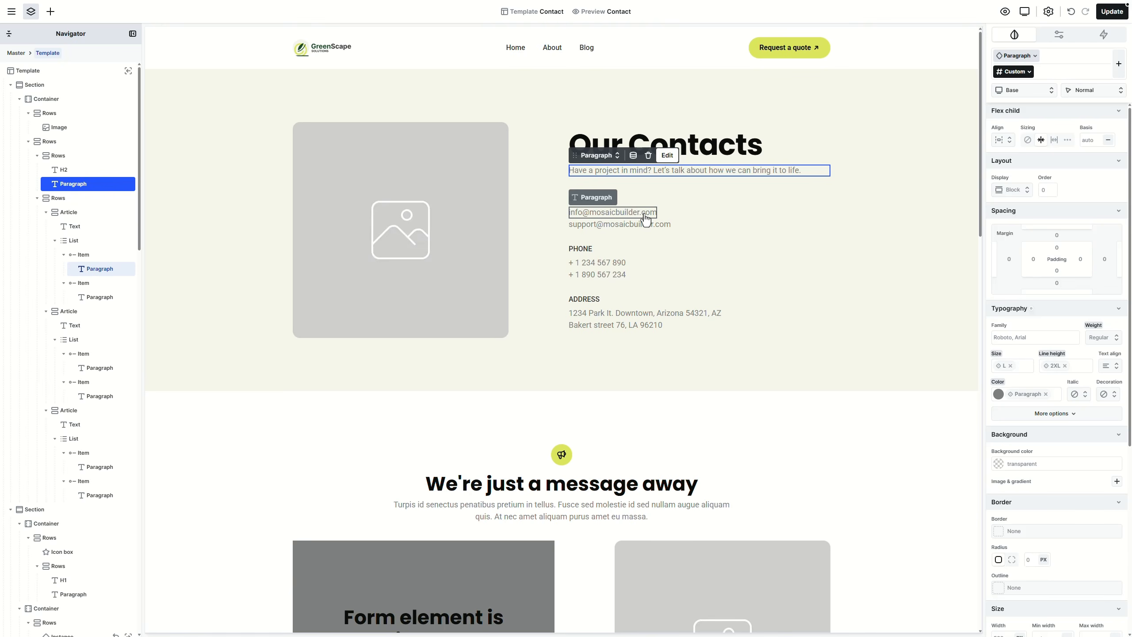
triple_click(644, 219)
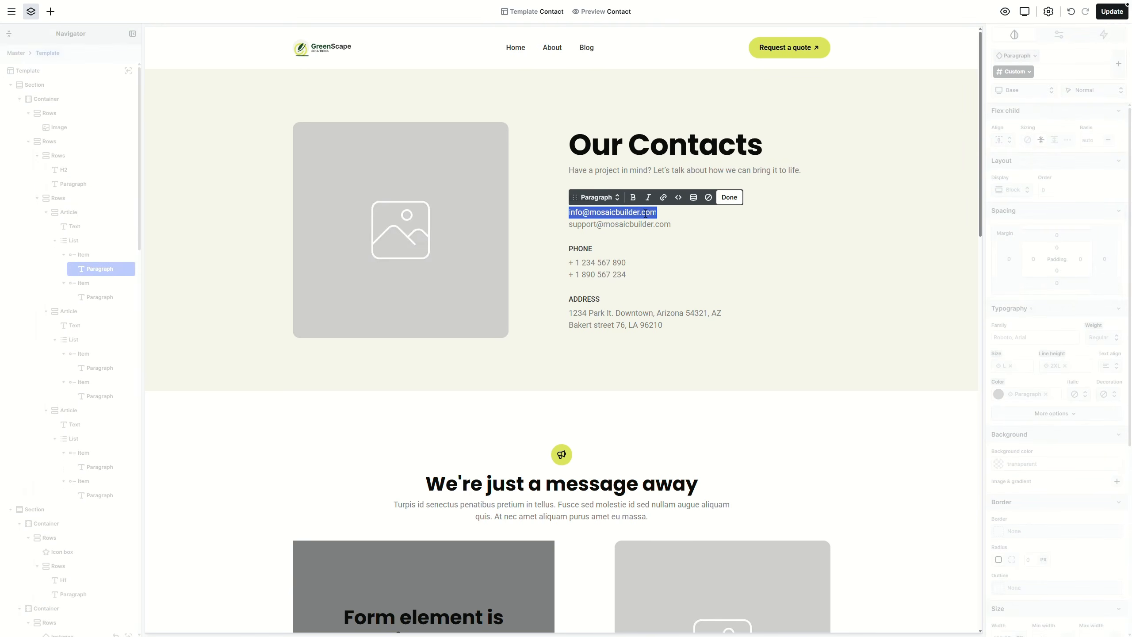
key("ctrl+v")
key("Escape")
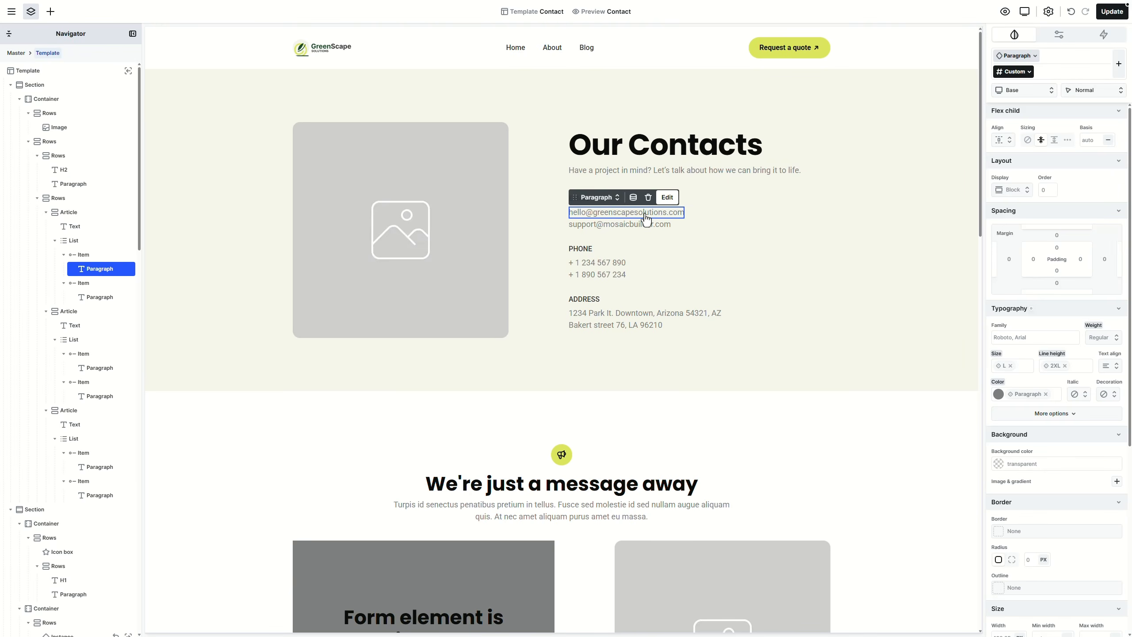
Step: Wrap the first e-mail in a mailto link to the company address, opening in a new tab
right_click(647, 219)
left_click(674, 250)
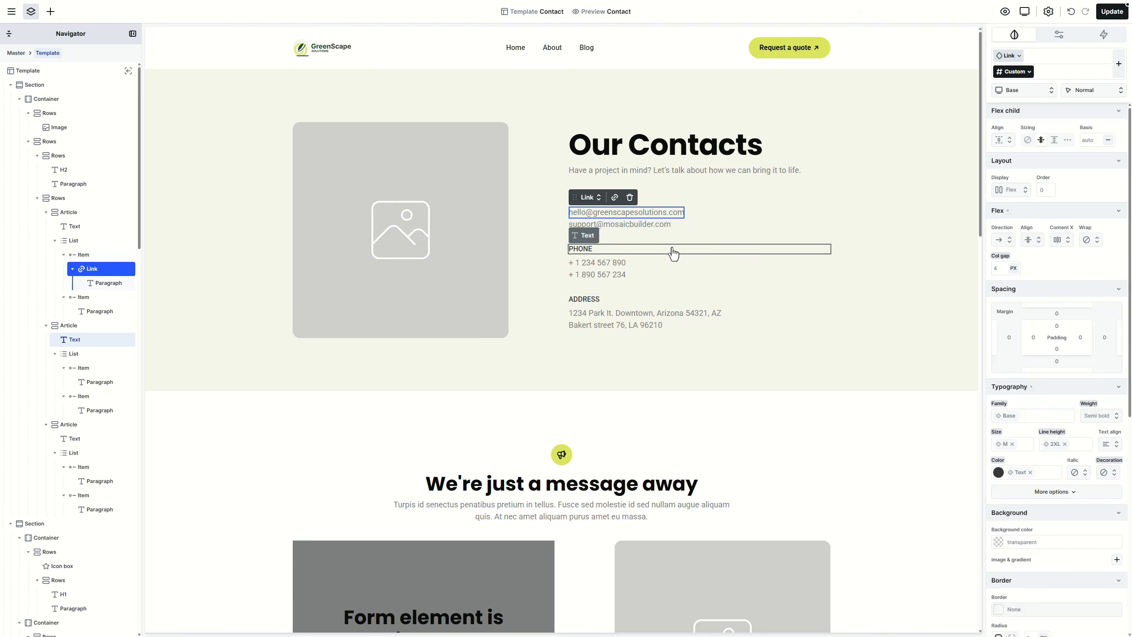
left_click(618, 199)
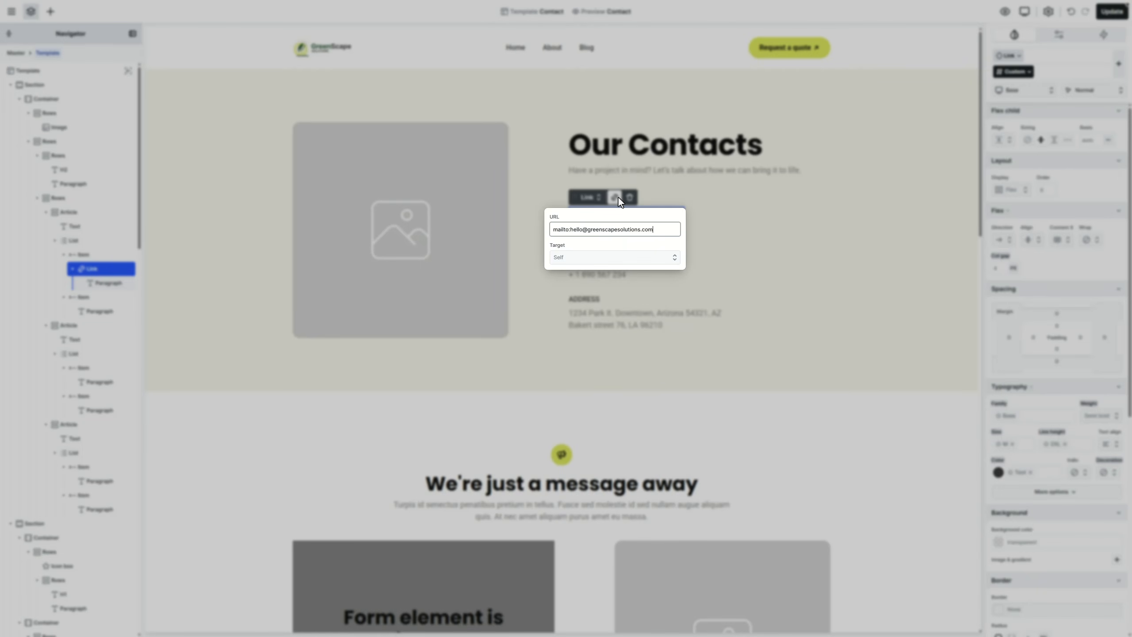
left_click(645, 256)
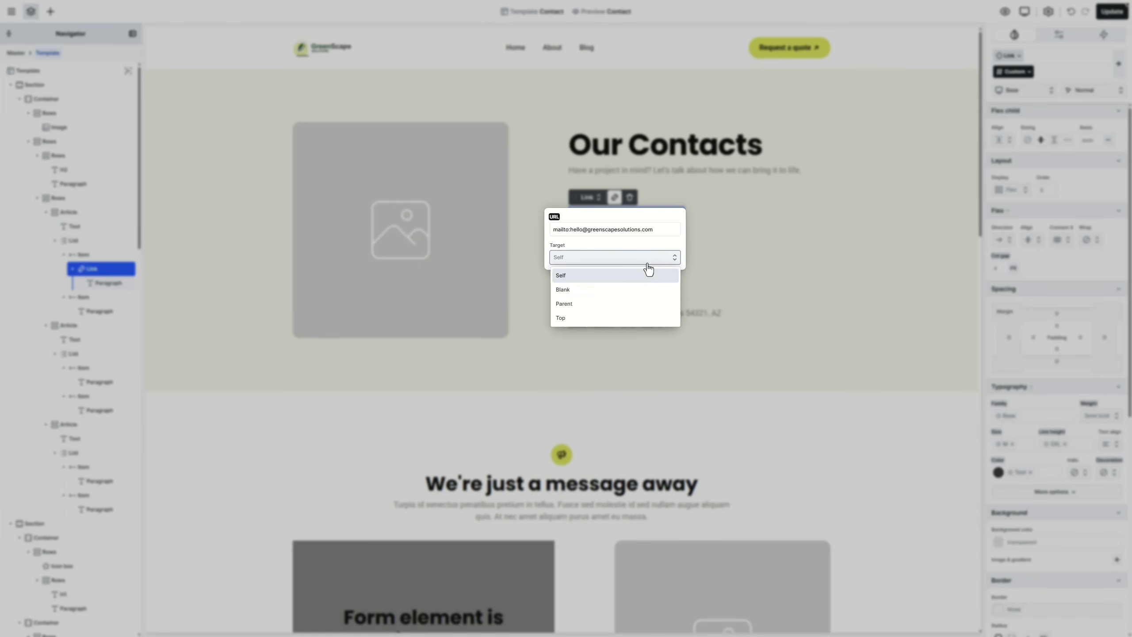
left_click(633, 289)
left_click(711, 217)
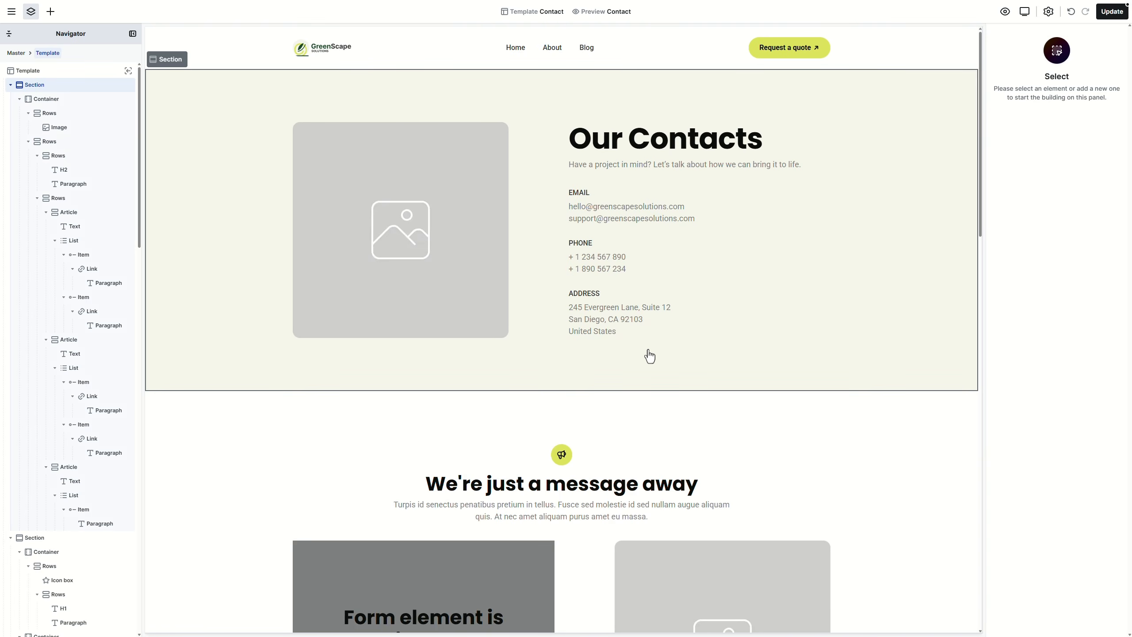
Step: Replace the Contact template's placeholder image with the stone-path photo
double_click(472, 288)
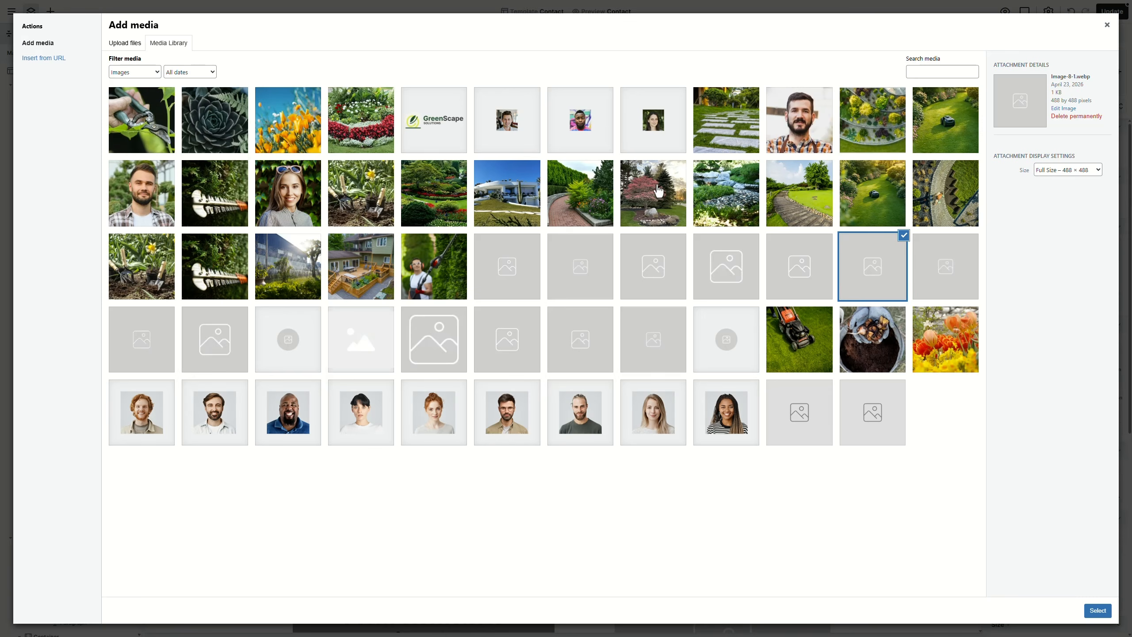
left_click(729, 130)
left_click(1096, 610)
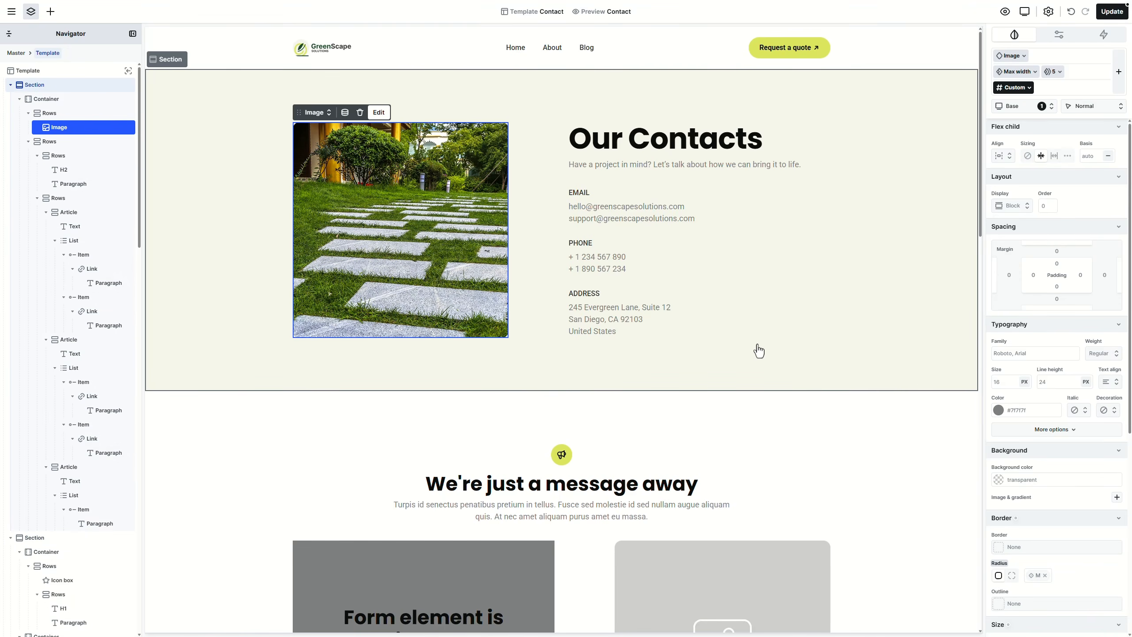
Step: Remove the old sections below Our Contacts and save the Contact template
scroll(759, 350, "down", 3)
left_click(781, 309)
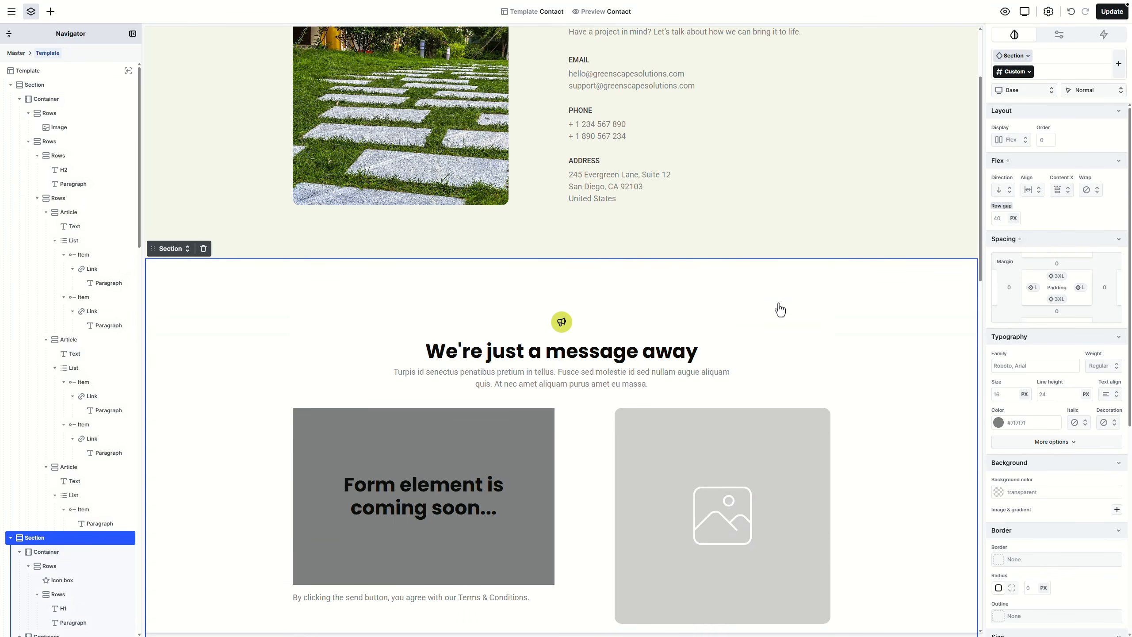
key("ctrl+z")
key("ctrl+z")
key("ctrl+z")
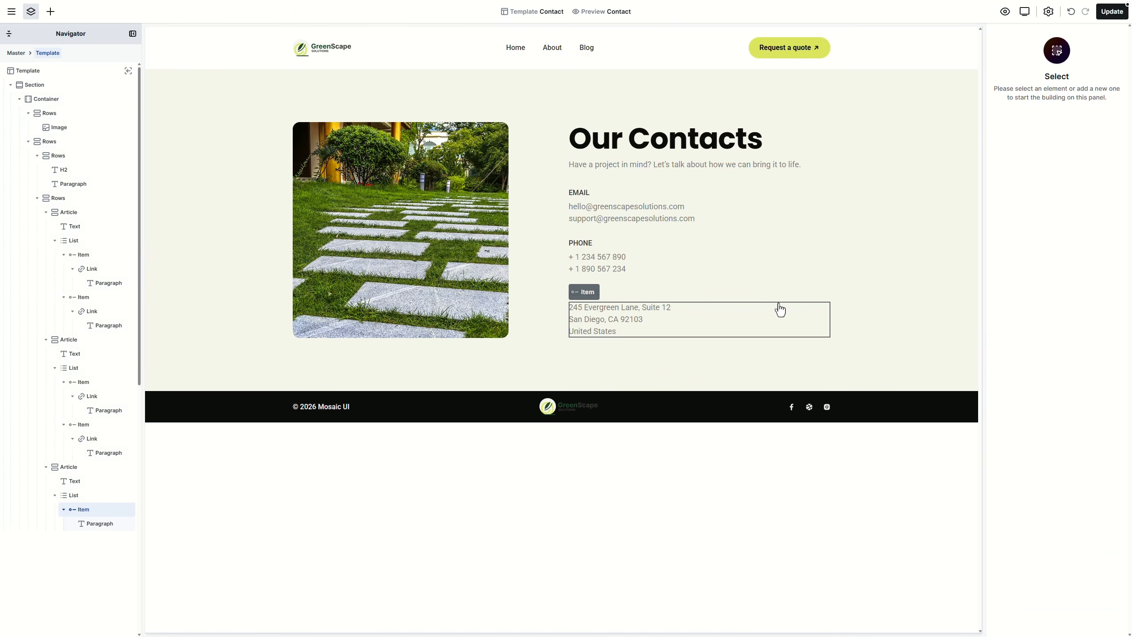
left_click(1113, 12)
left_click(12, 11)
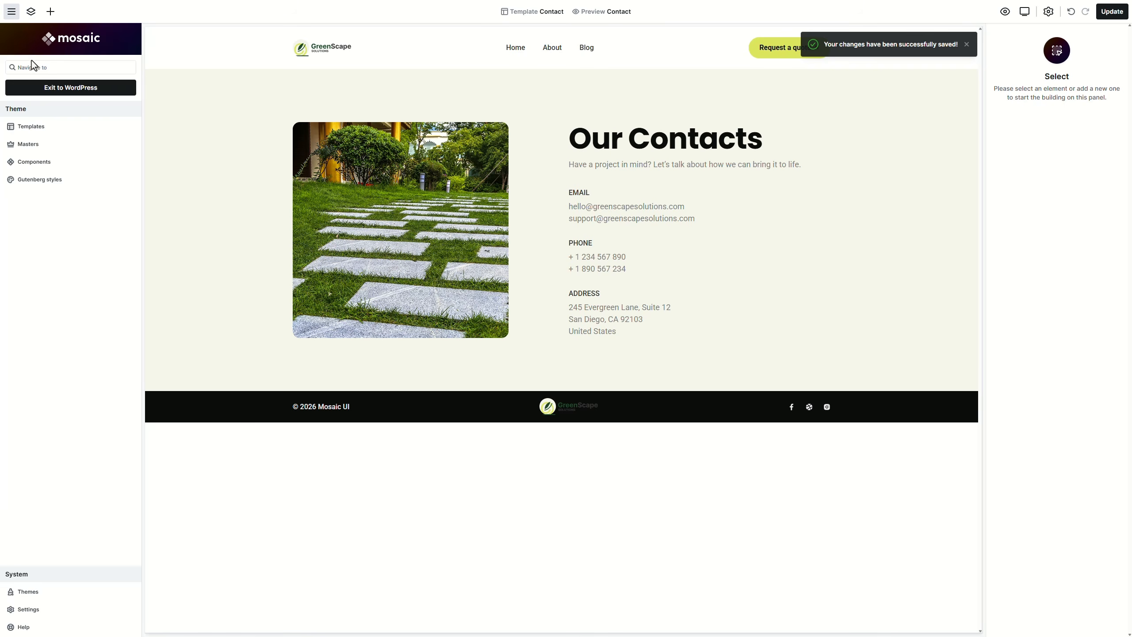
left_click(35, 66)
Step: Open the Homepage template
type("home")
left_click(46, 133)
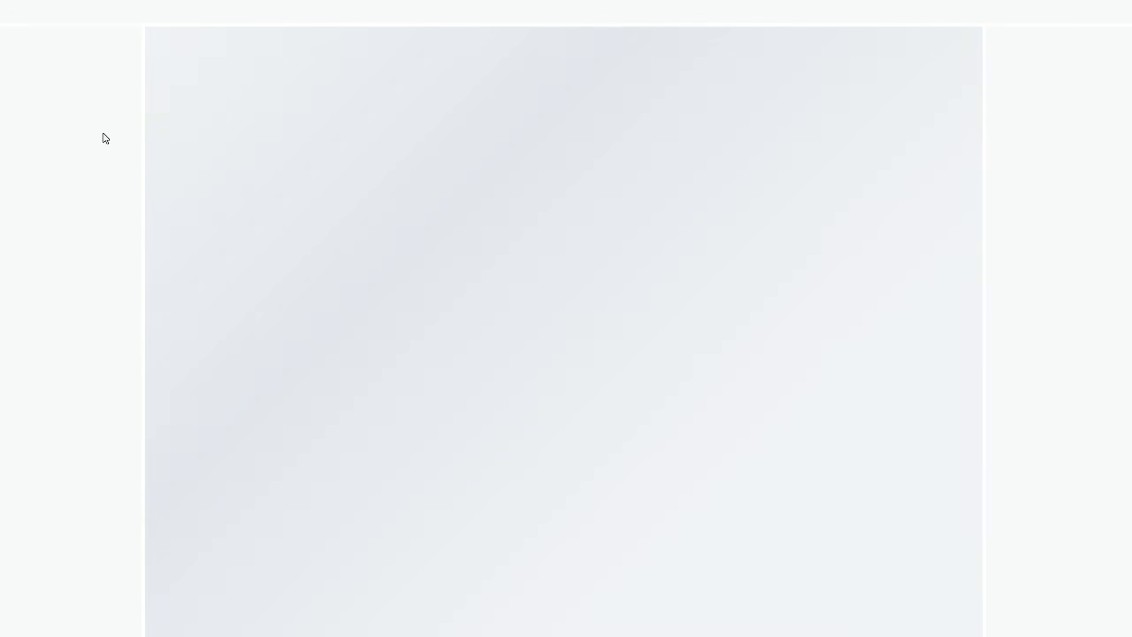
scroll(568, 242, "down", 20)
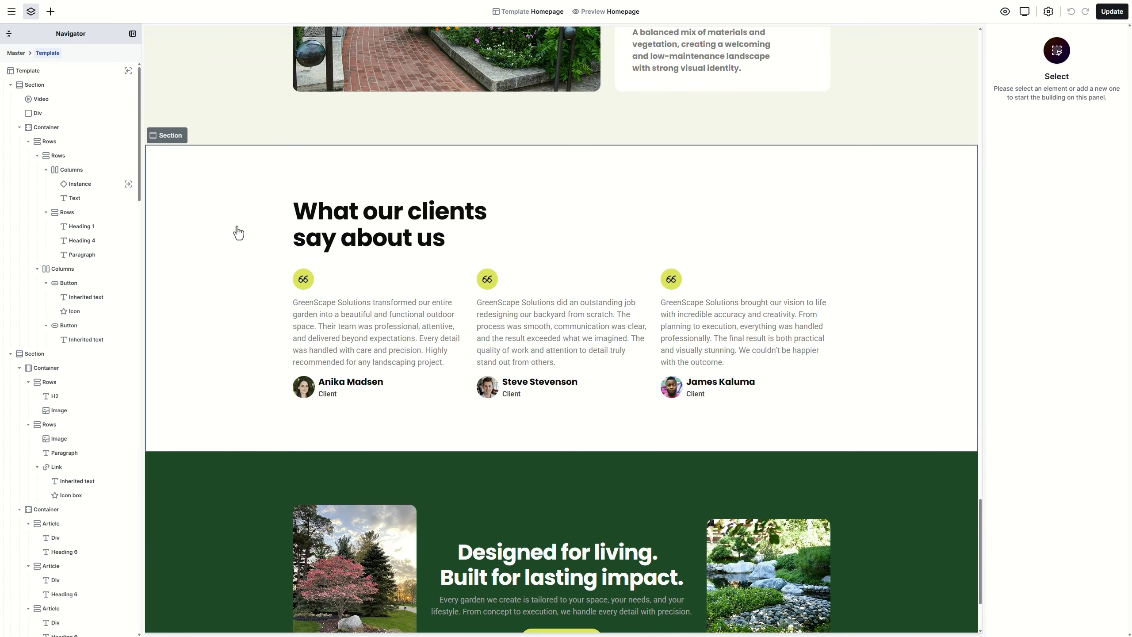
Step: Turn the testimonials section into a 'Testimonial' component in the Testimonial category, then save
right_click(239, 232)
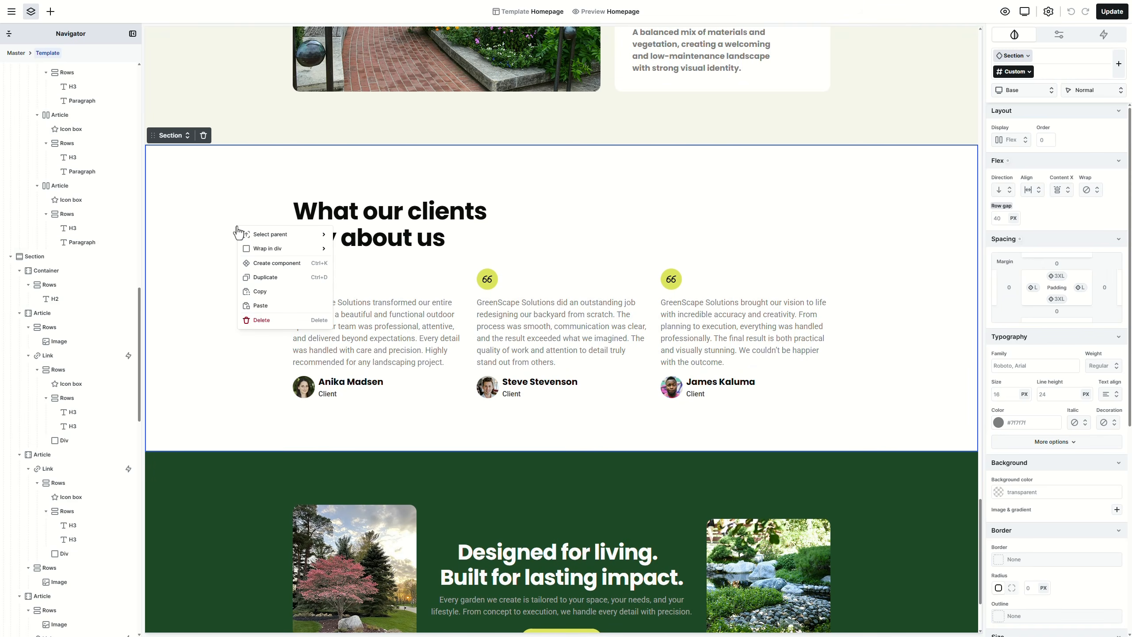
left_click(266, 264)
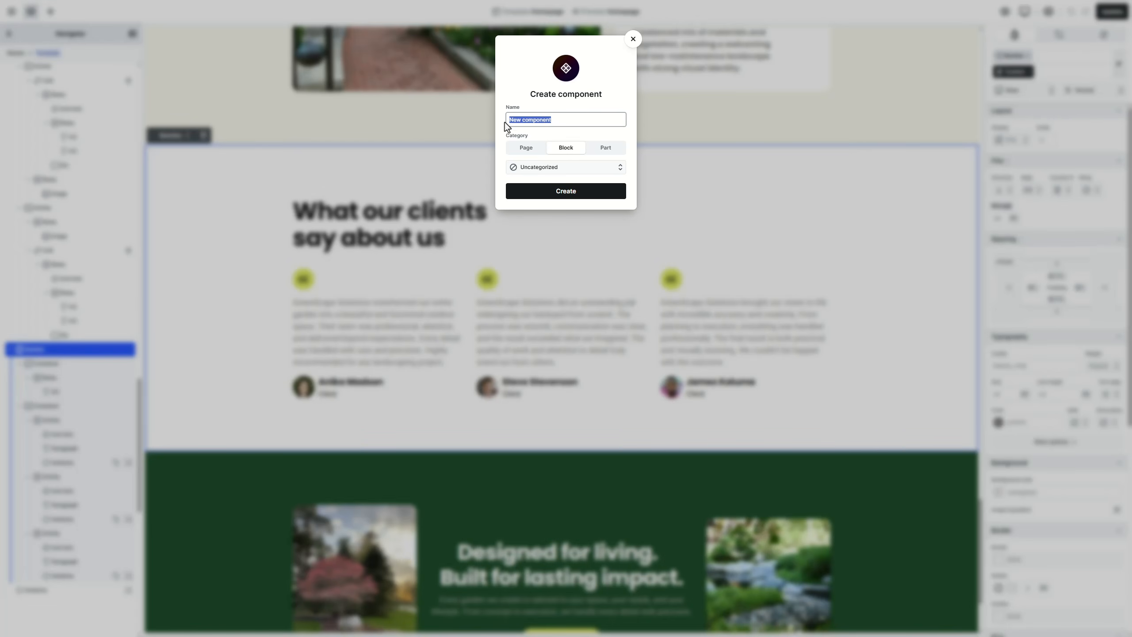
type("Testimonial")
left_click(558, 170)
scroll(561, 234, "down", 3)
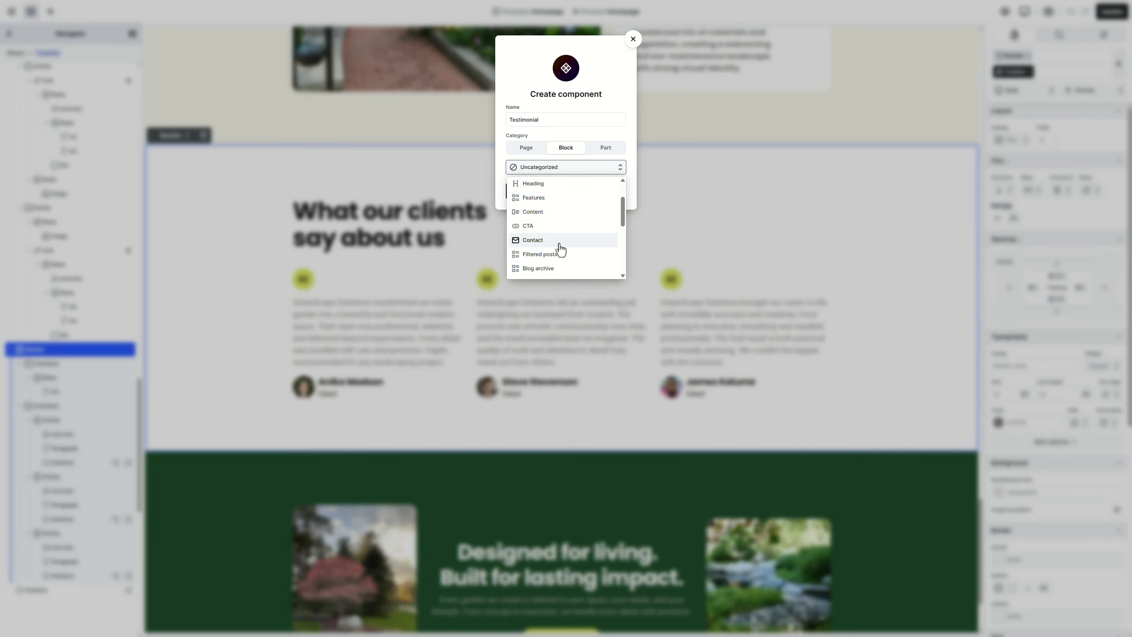
left_click(559, 267)
left_click(568, 195)
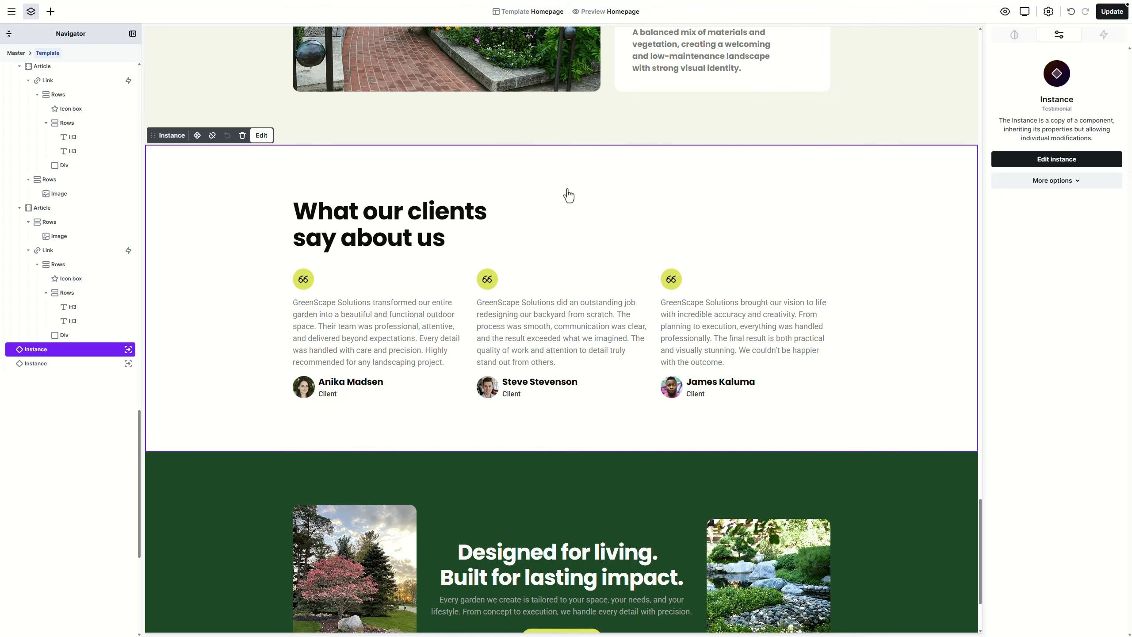
left_click(1113, 16)
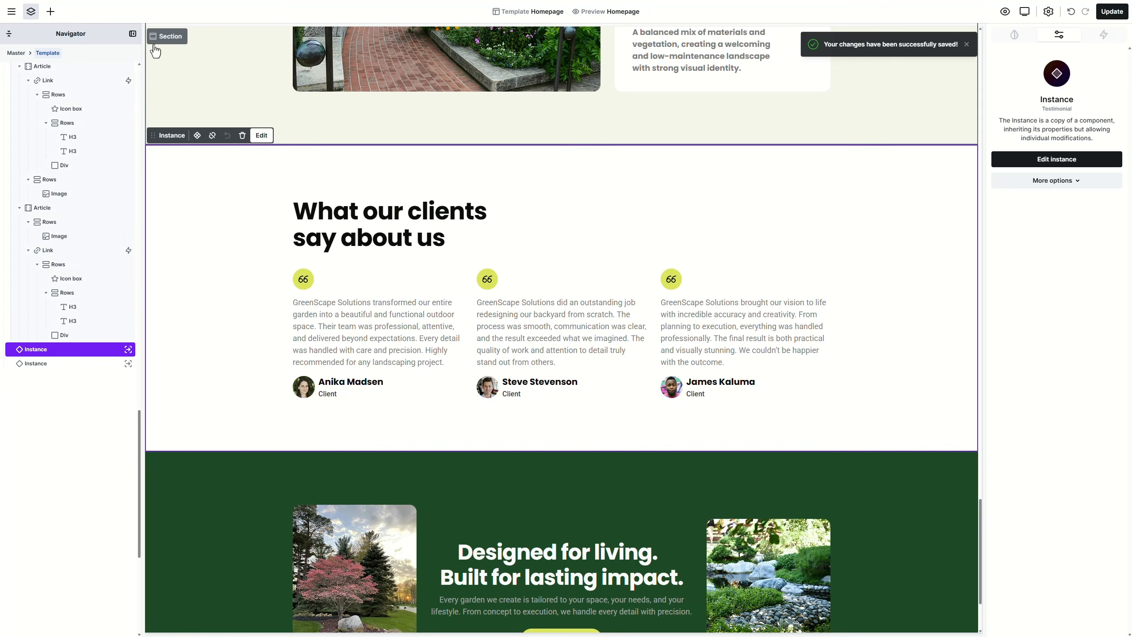
Step: Open the Contact template
left_click(11, 11)
left_click(47, 66)
type("contac")
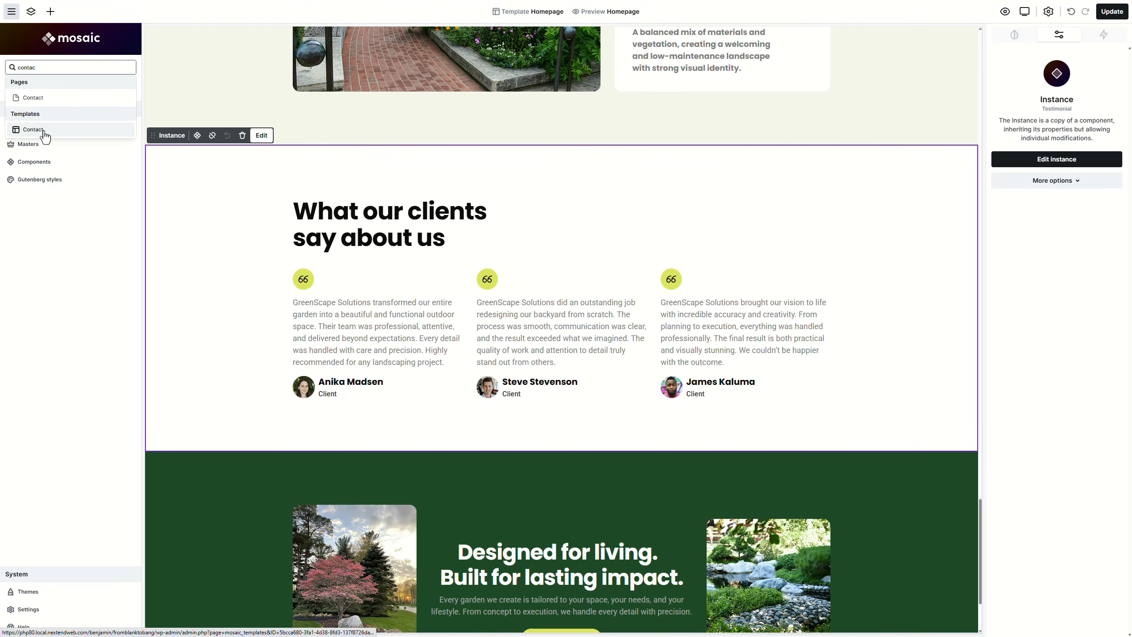
left_click(44, 131)
Step: Insert the Testimonial component below the Our Contacts section
left_click(257, 318)
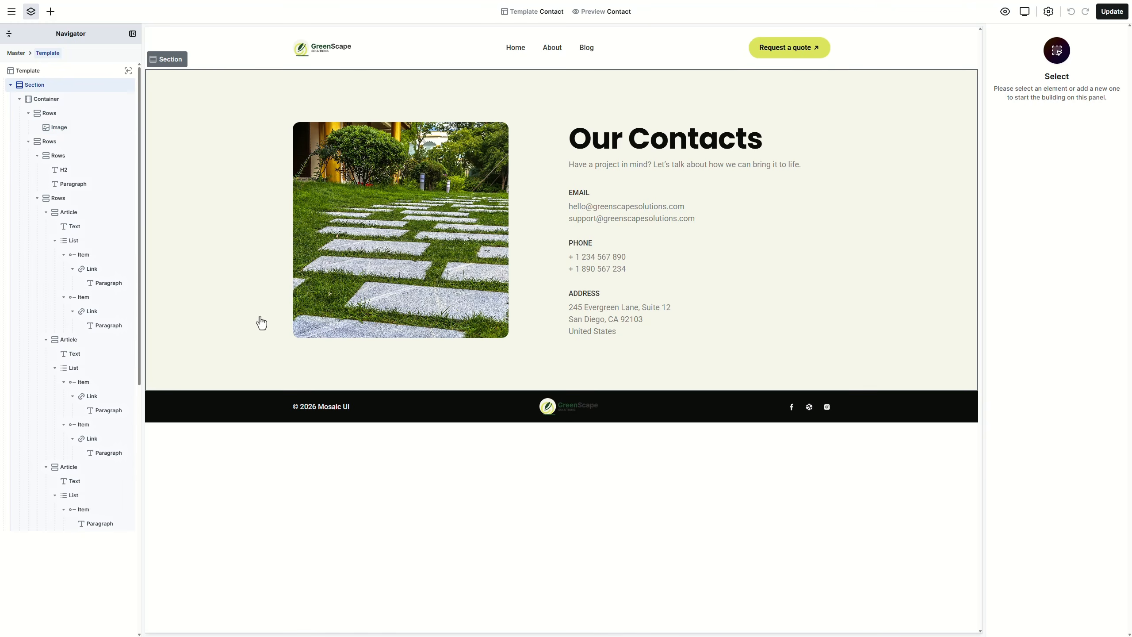
left_click(51, 11)
left_click_drag(71, 77, 169, 394)
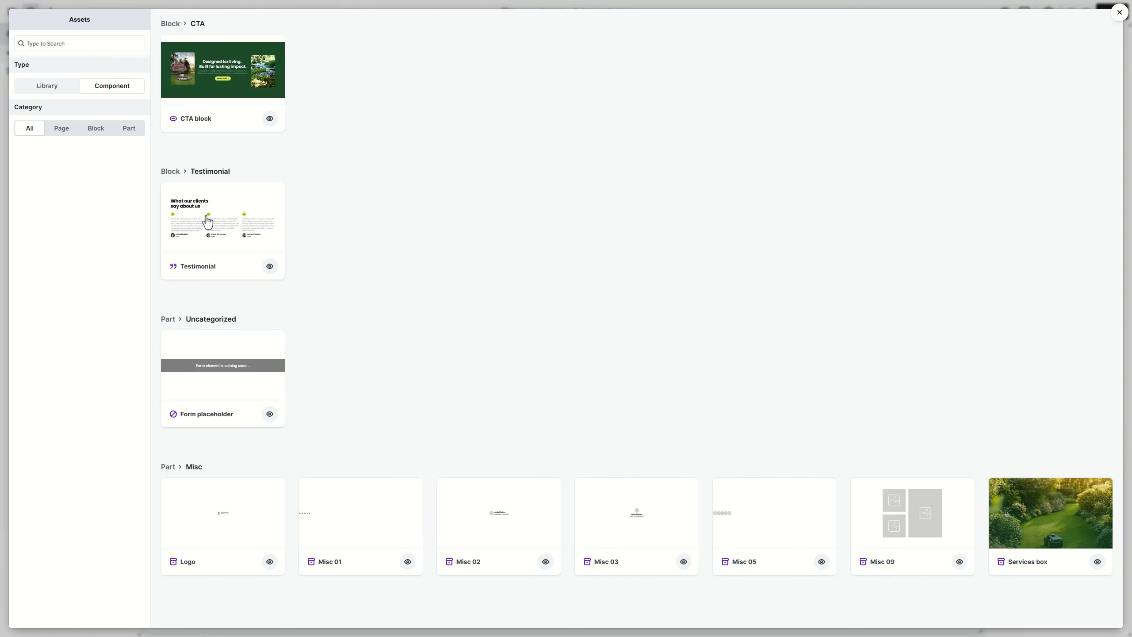
left_click(208, 221)
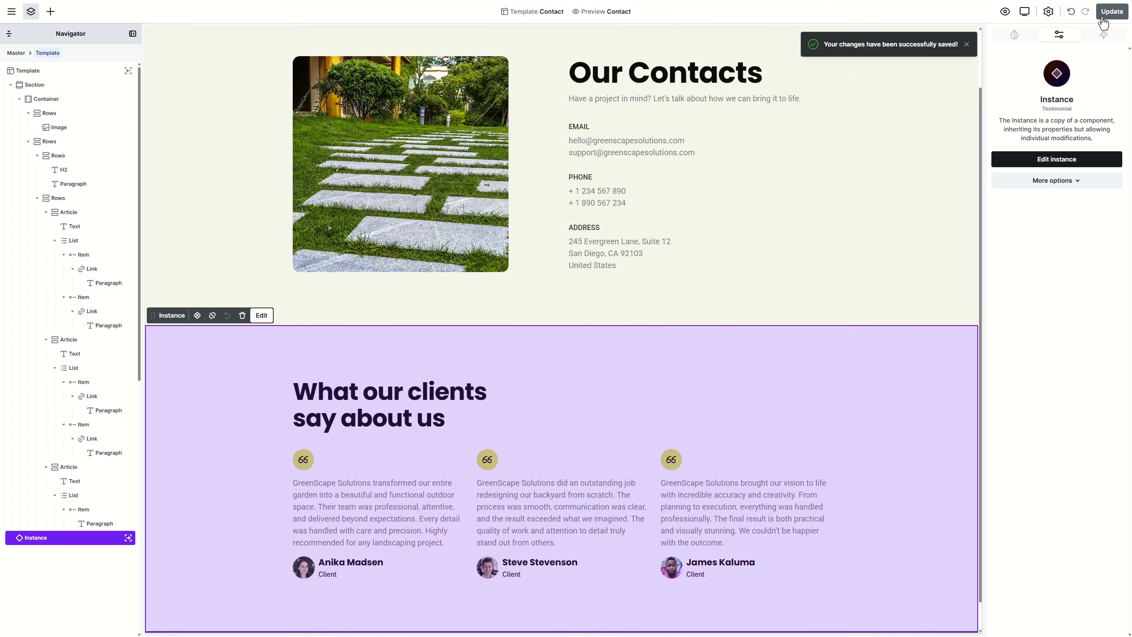
Step: Preview the page at tablet and mobile widths, then return to the desktop layout
scroll(936, 117, "up", 2)
left_click(1024, 14)
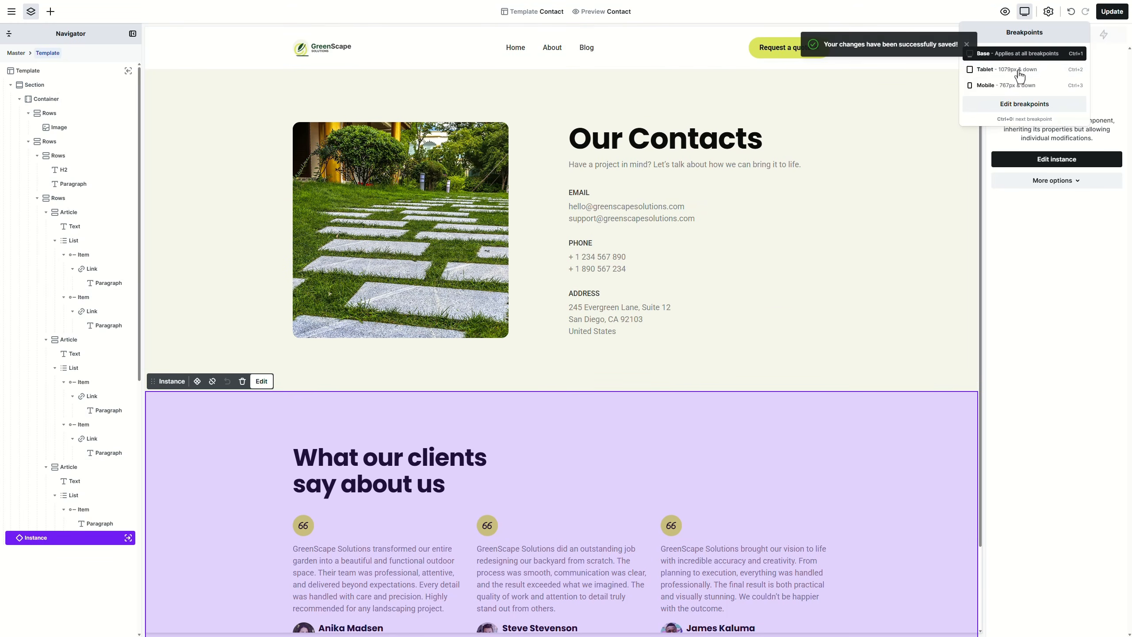
left_click(1018, 72)
left_click(1018, 88)
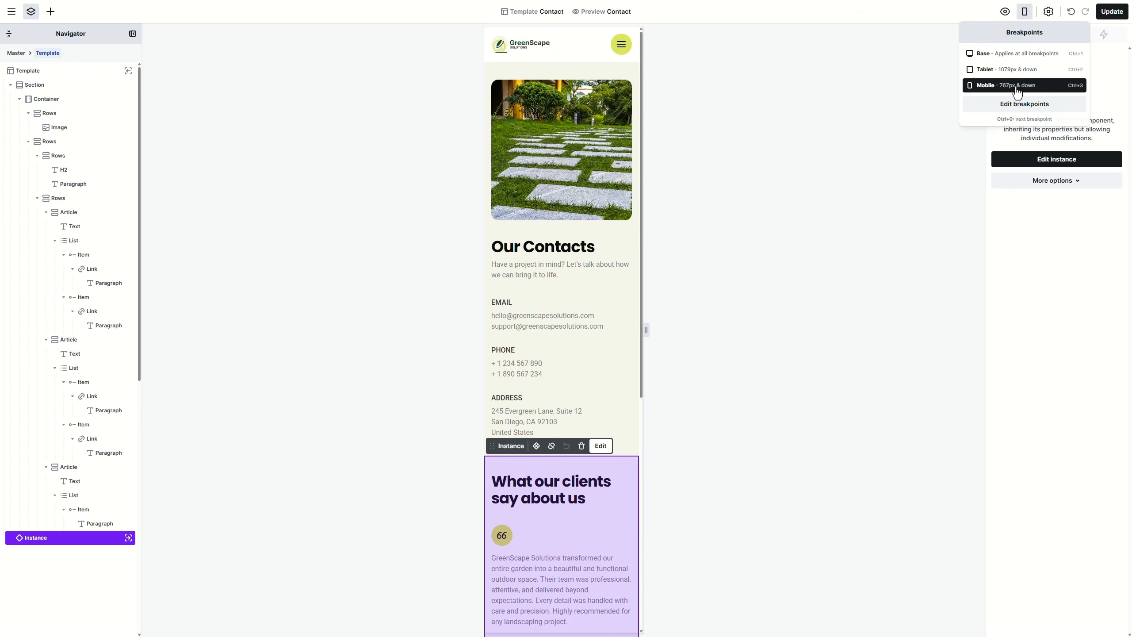
left_click(1018, 54)
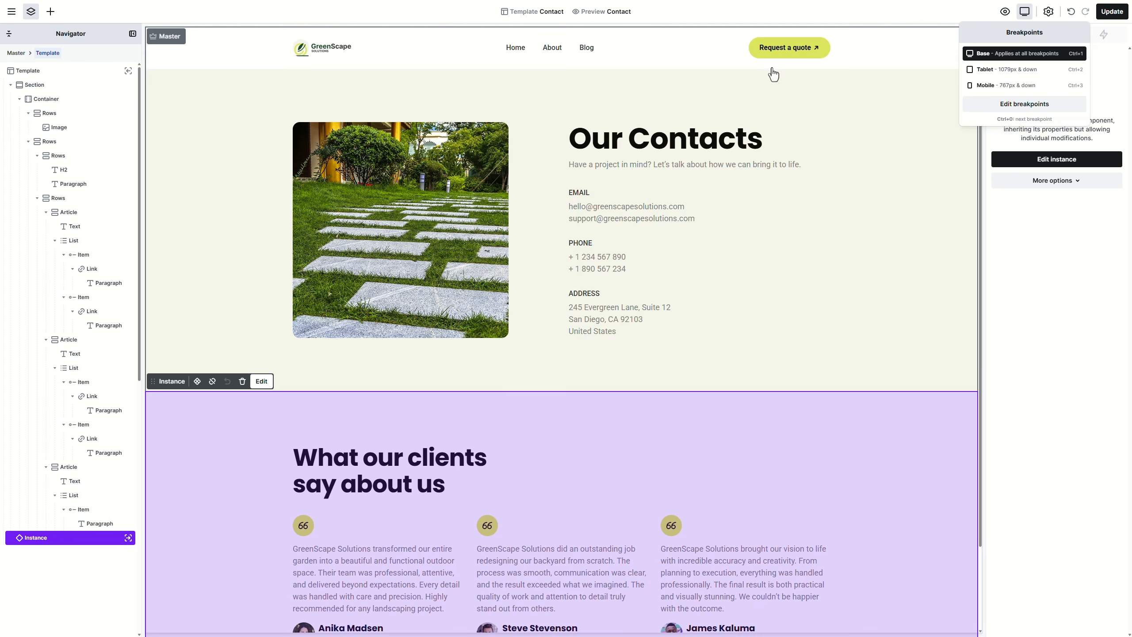
left_click(11, 11)
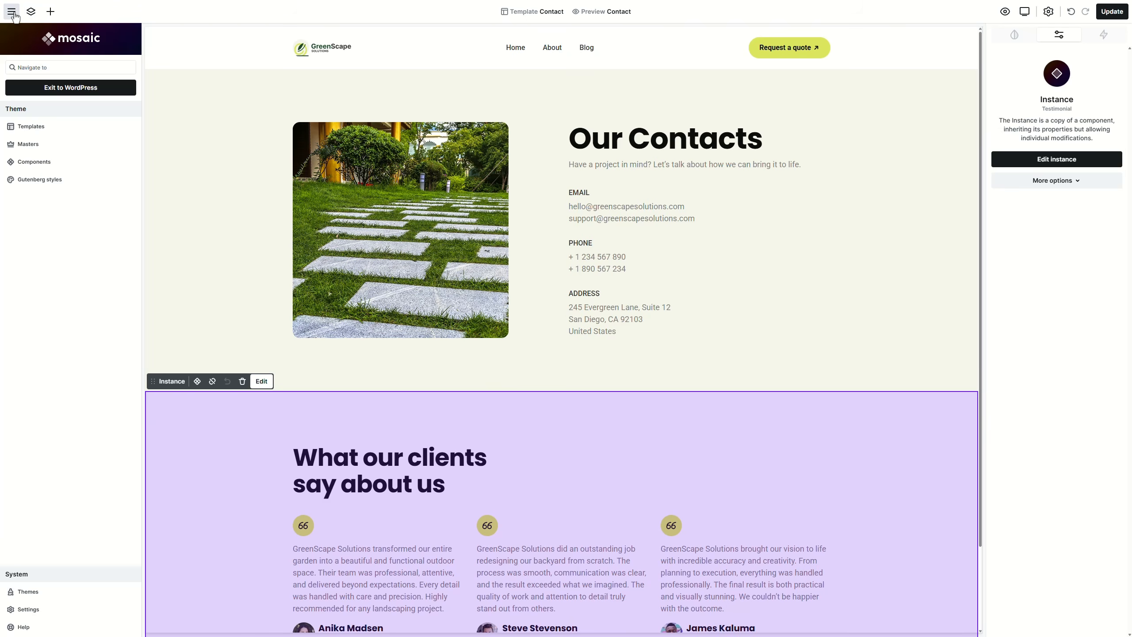
Step: Open the About template from the WordPress templates list
left_click(44, 88)
scroll(357, 303, "down", 5)
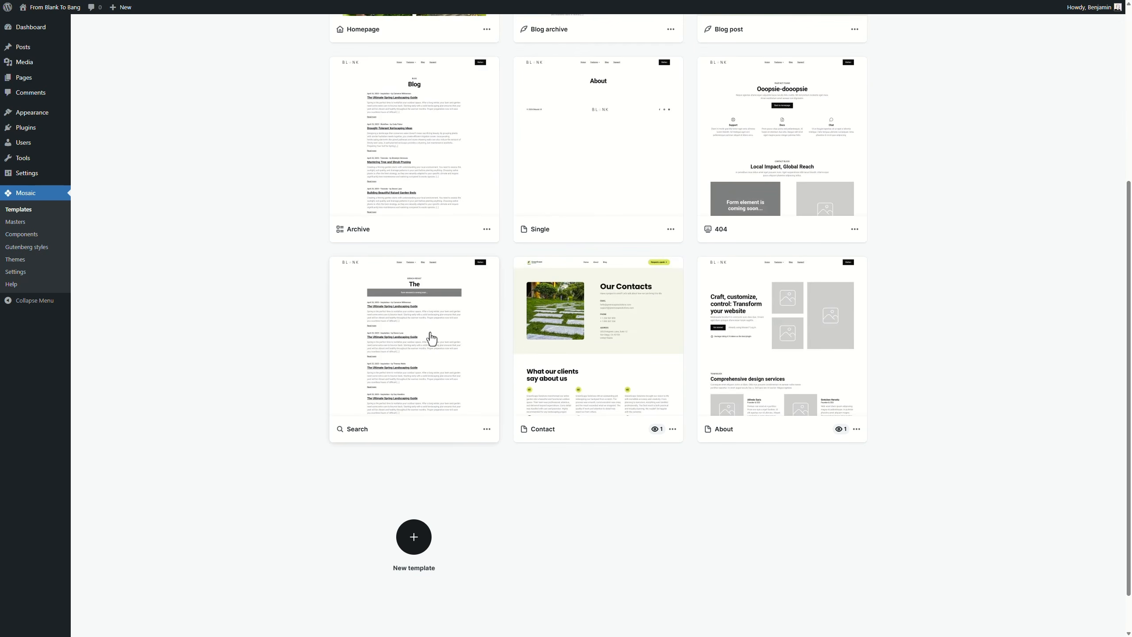
left_click(792, 354)
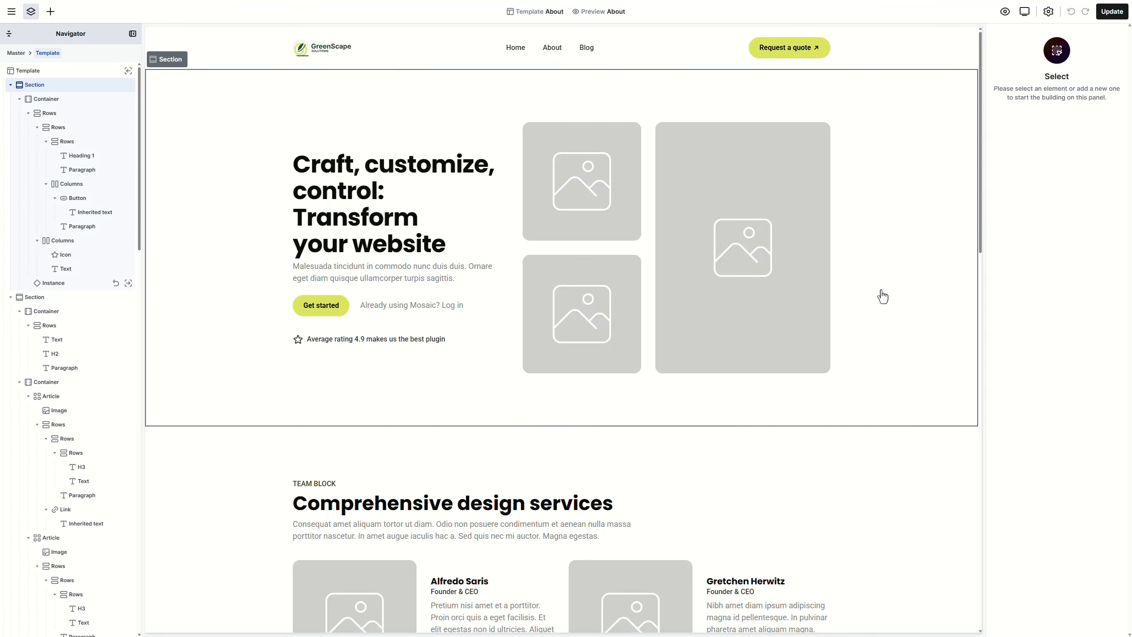
Step: Set the hero section's background colour variable to Secondary
left_click(882, 297)
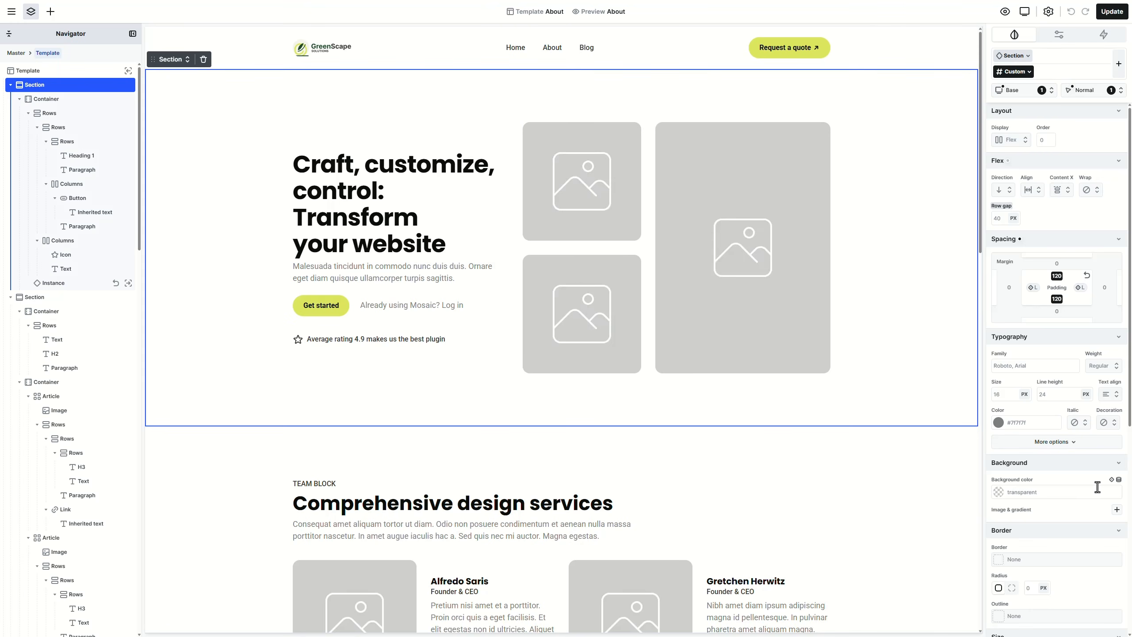
left_click(1112, 481)
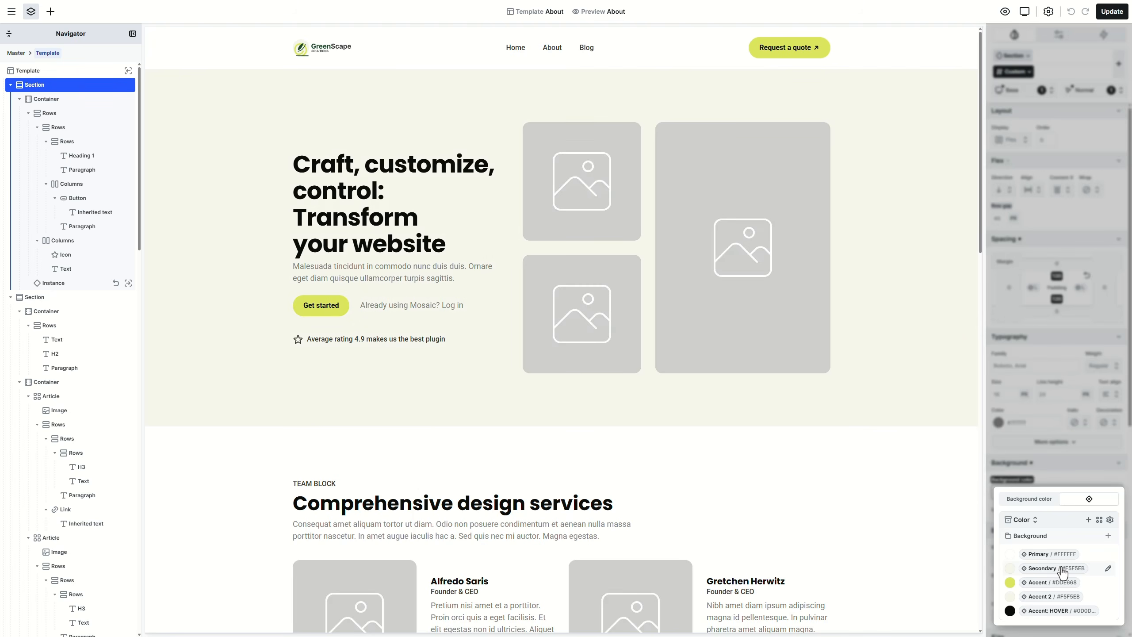
left_click(1060, 569)
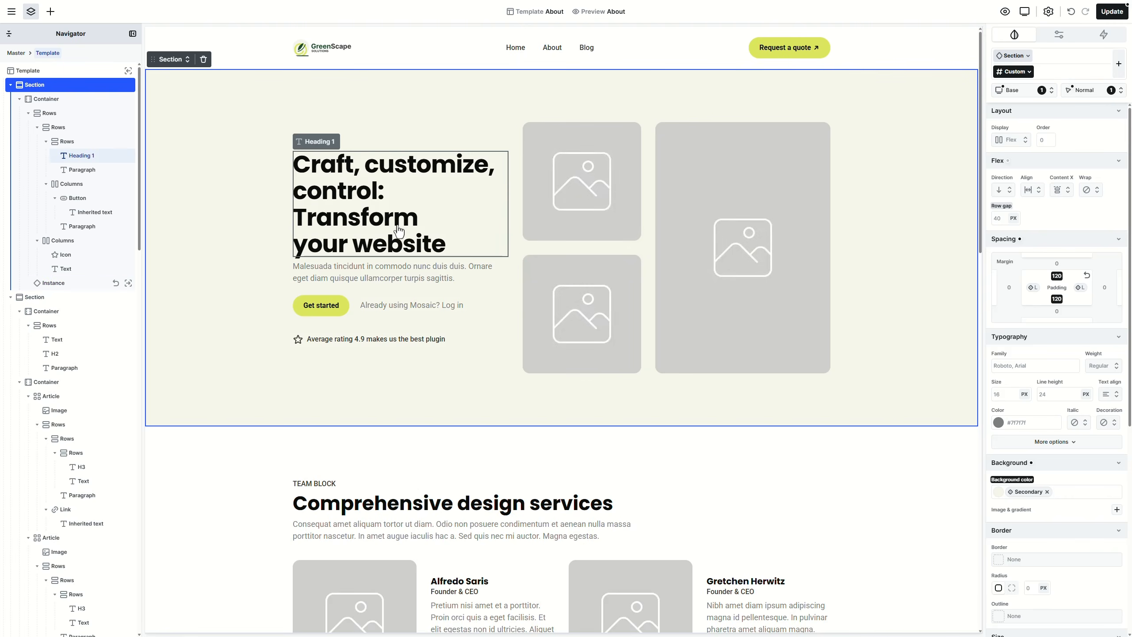
left_click(397, 226)
Step: Change the hero heading to 'Outdoor spaces, done properly.' with the L class
double_click(397, 225)
type("Outdoor spaces, done properly.")
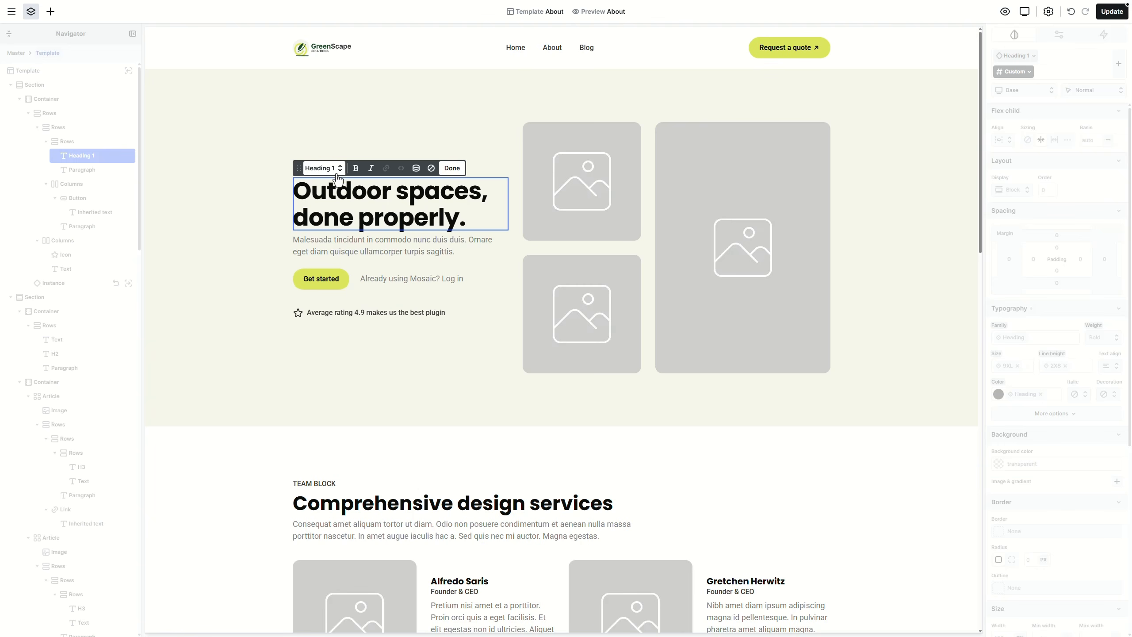
left_click(322, 168)
left_click(380, 213)
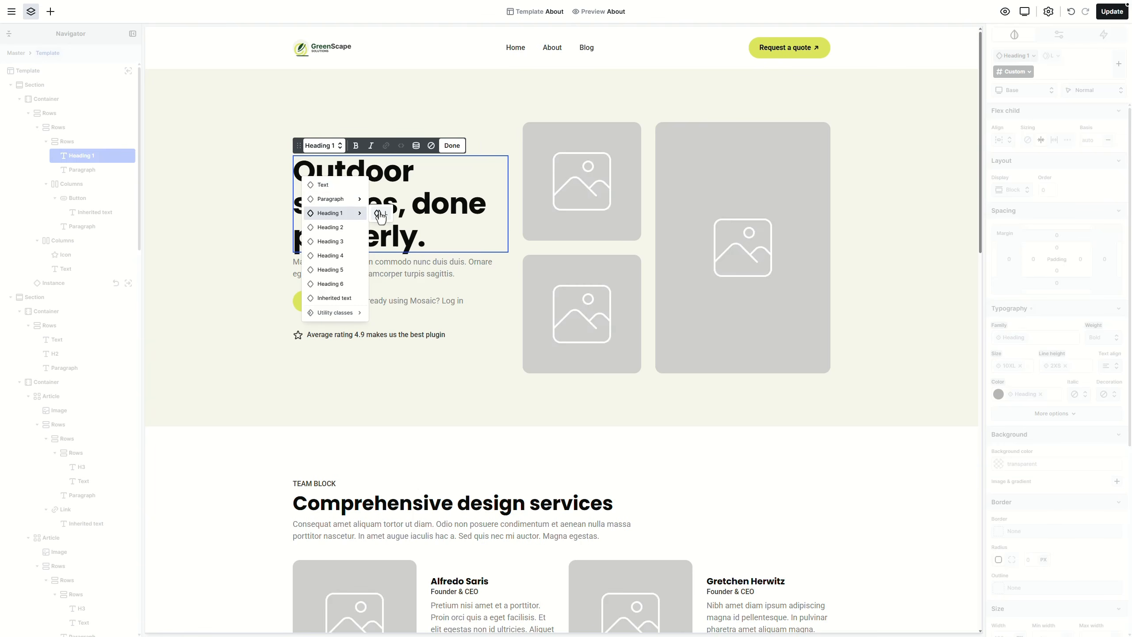
left_click(380, 214)
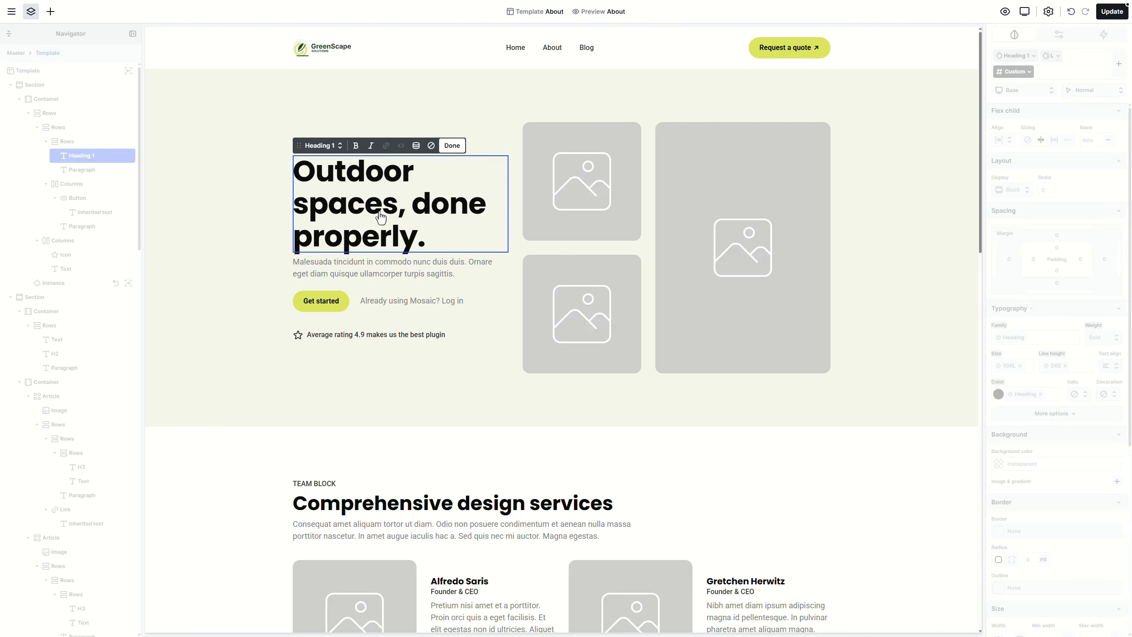
key("Escape")
Step: Replace the hero's placeholder paragraph with the new intro copy
left_click(399, 276)
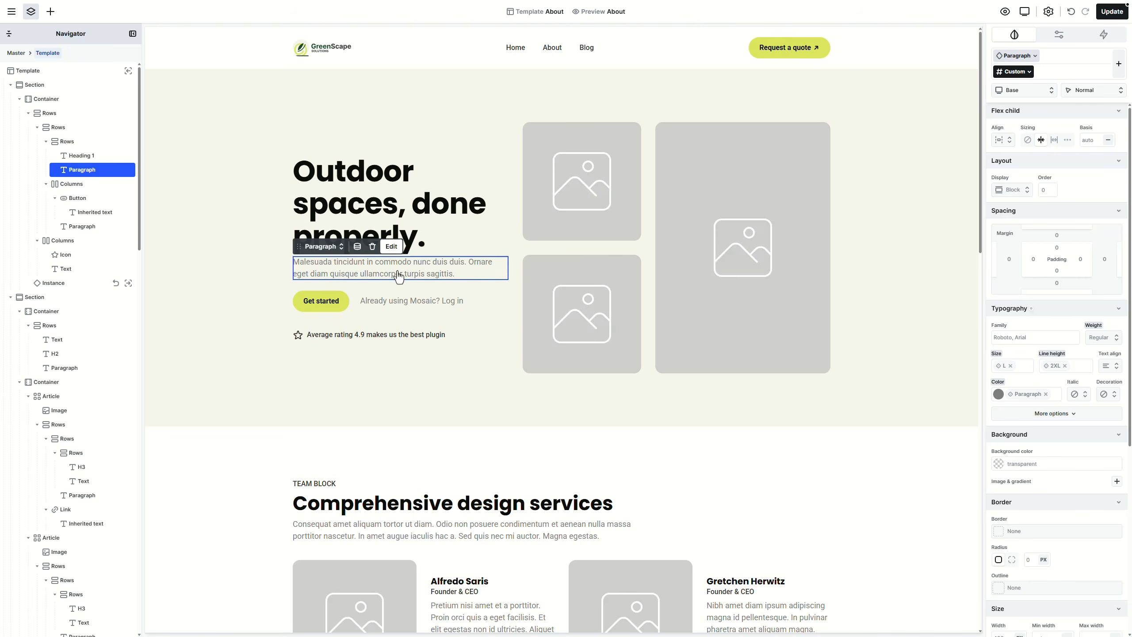
double_click(398, 271)
key("ctrl+a")
type("Every project is designed with purpose: refined layouts, durable materials, and a strong focus on how you use your outdoor space.")
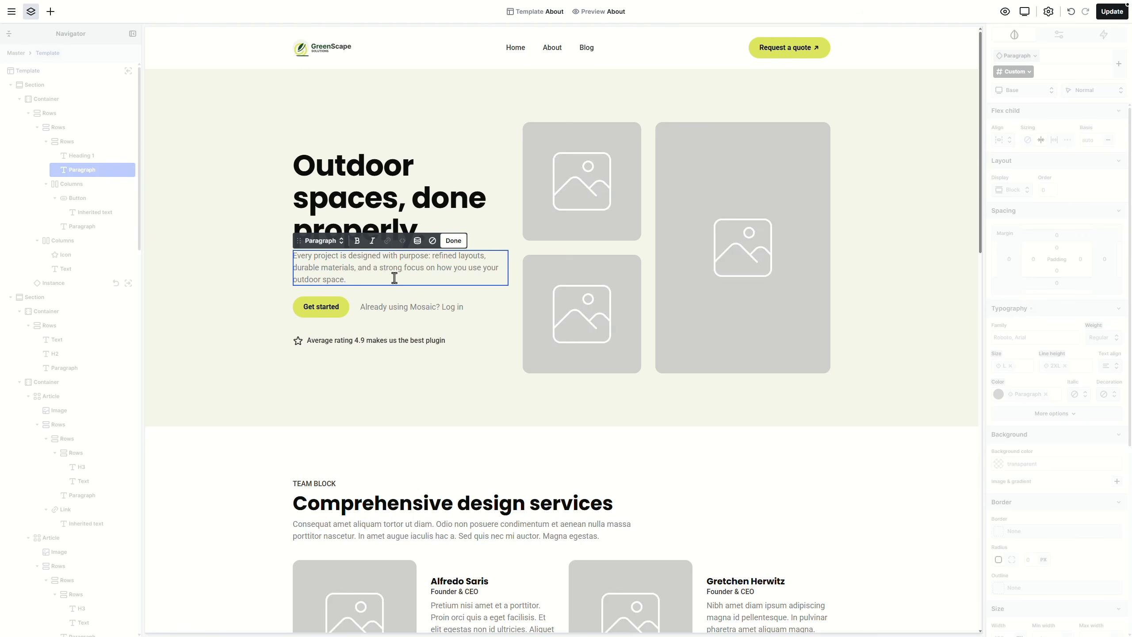
key("Escape")
Step: Relabel the Get started button 'Contact us' and link it to the Contact page
double_click(328, 311)
key("ctrl+a")
type("Conta")
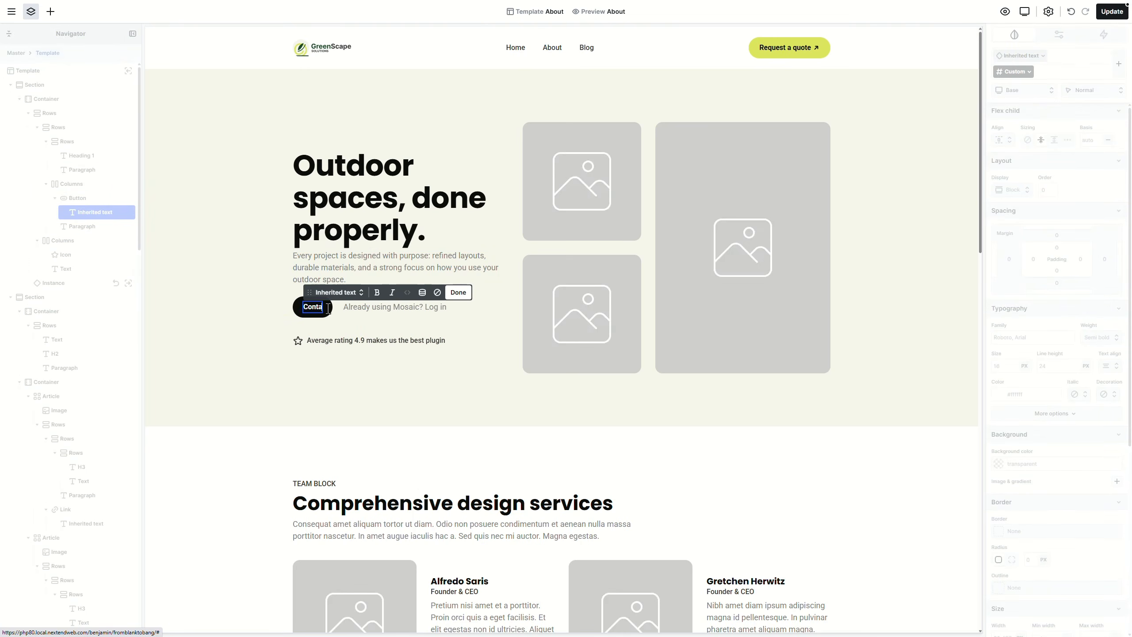
type("ct us")
key("Escape")
left_click(342, 308)
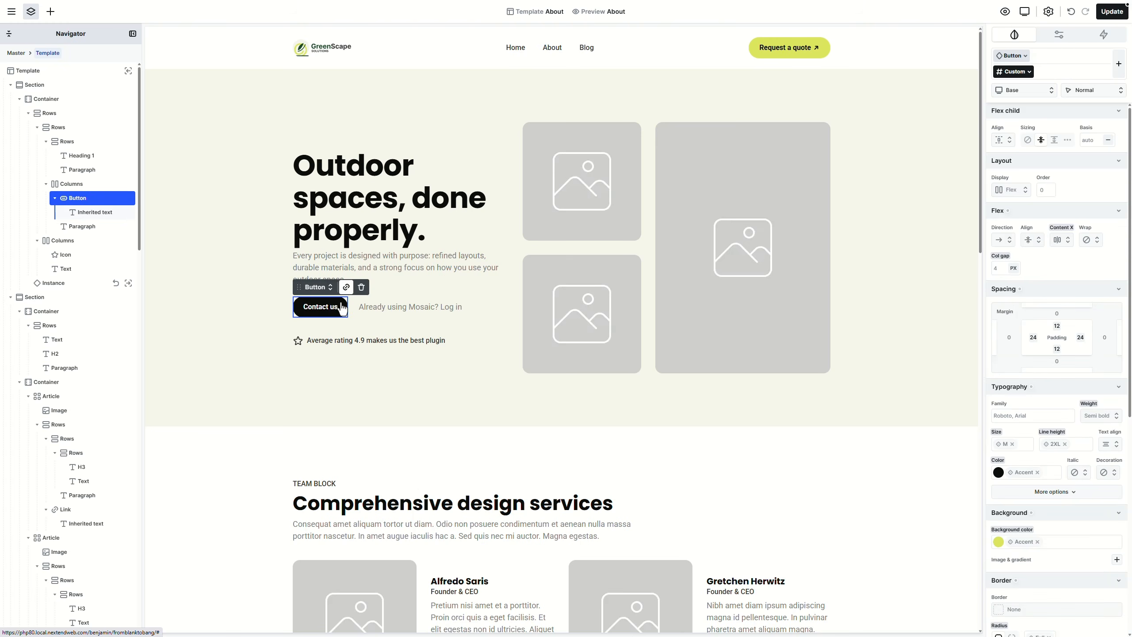
left_click(346, 288)
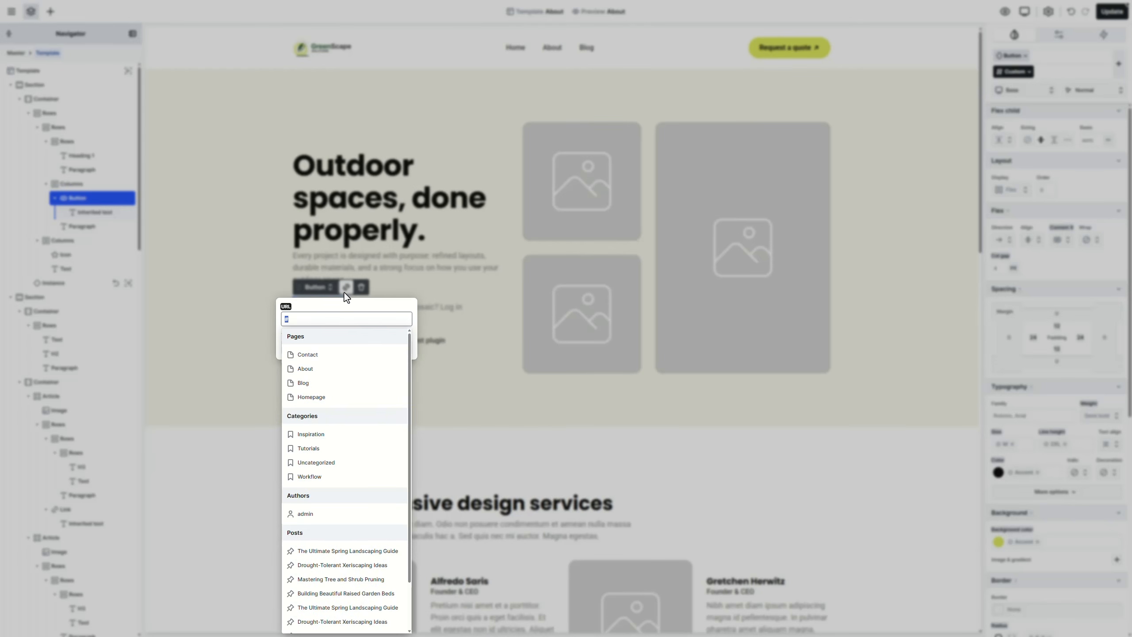
left_click(344, 354)
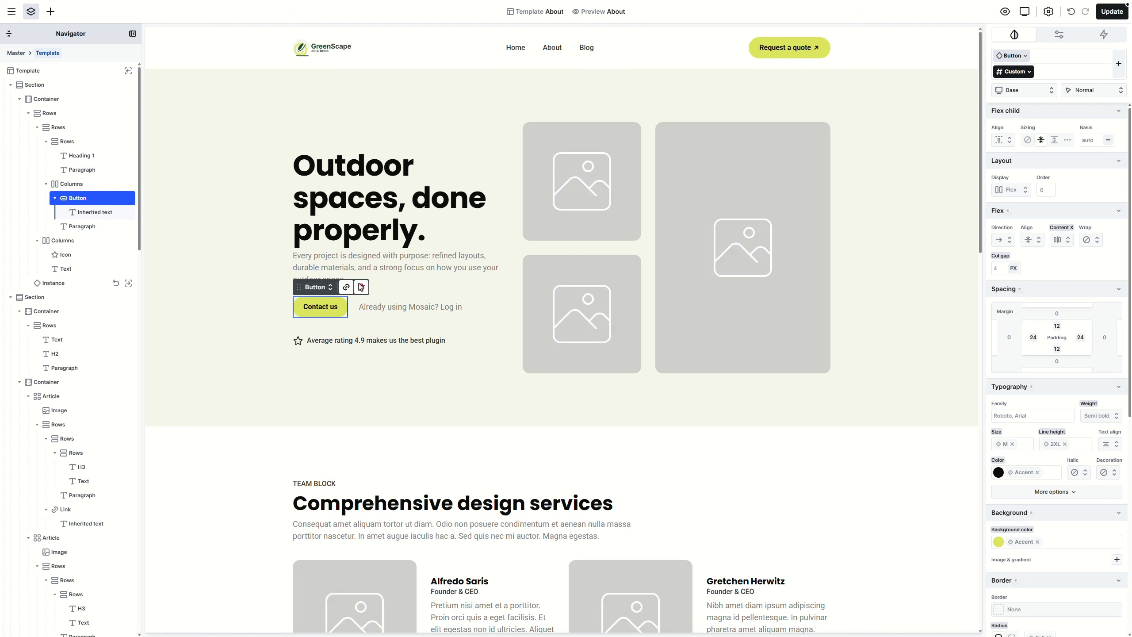
Step: Add an up-right arrow icon with the S size class inside the Contact us button
left_click(51, 11)
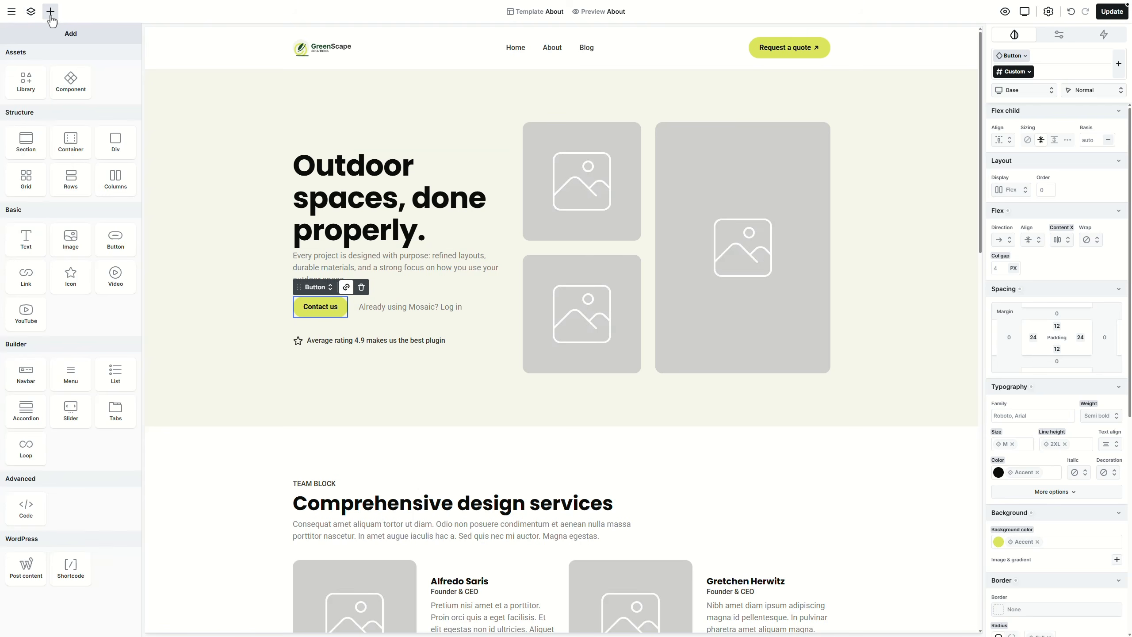
left_click(60, 276)
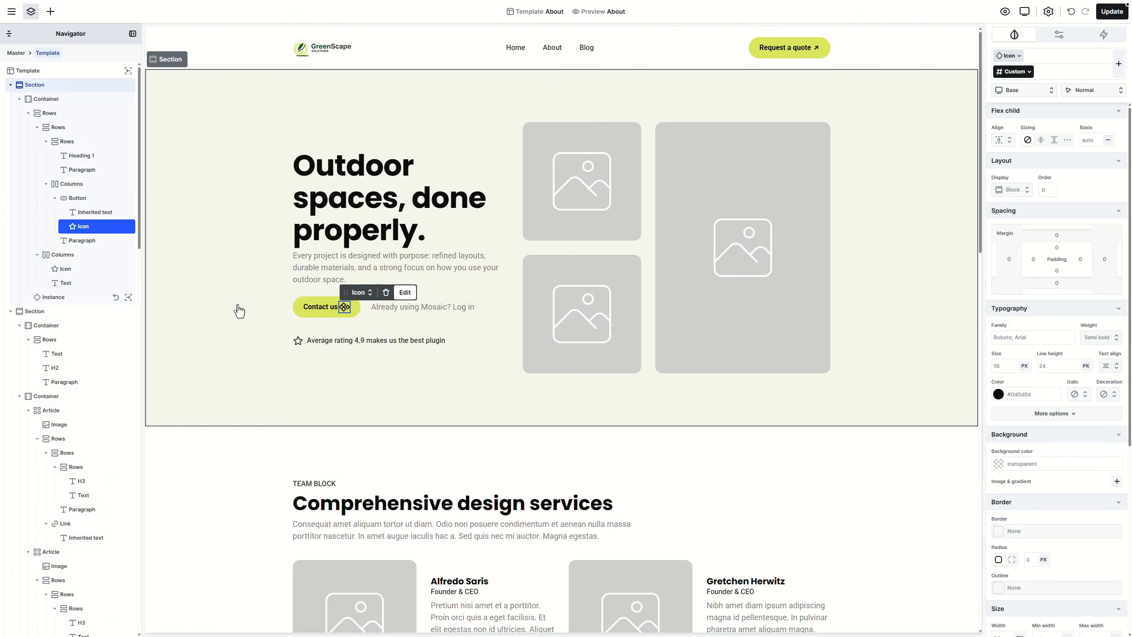
double_click(347, 311)
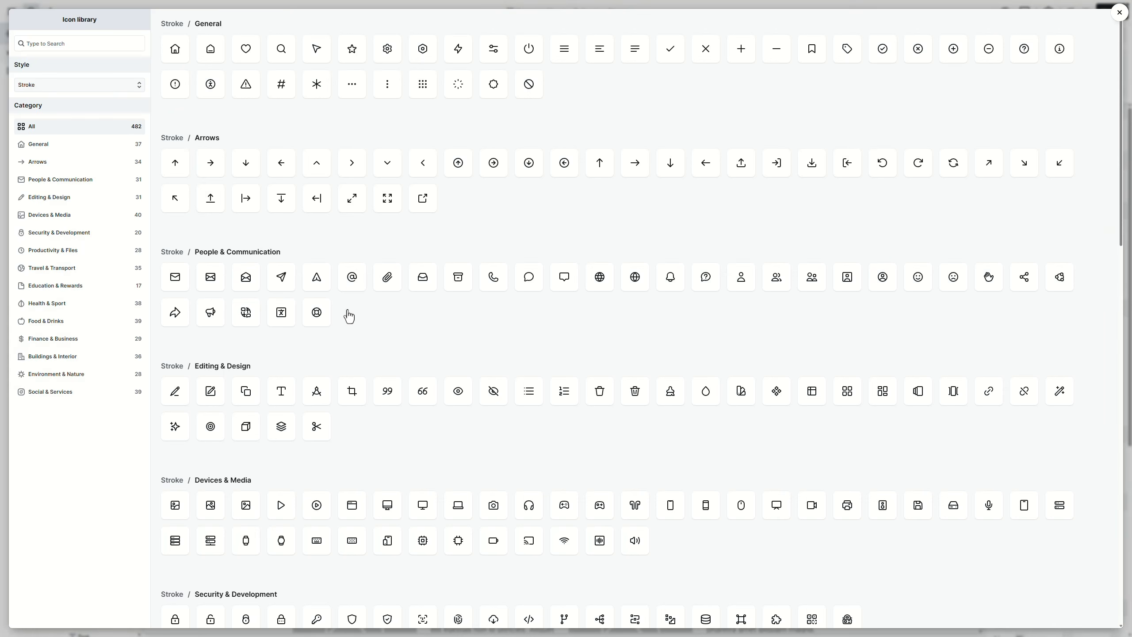
left_click(999, 173)
left_click(361, 292)
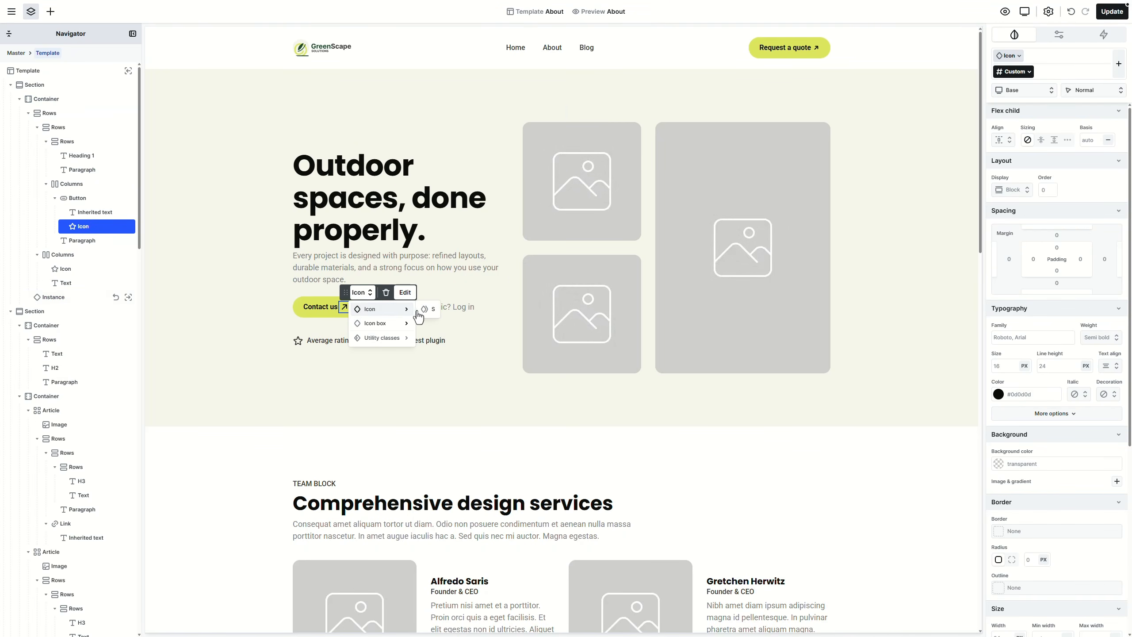
left_click(430, 310)
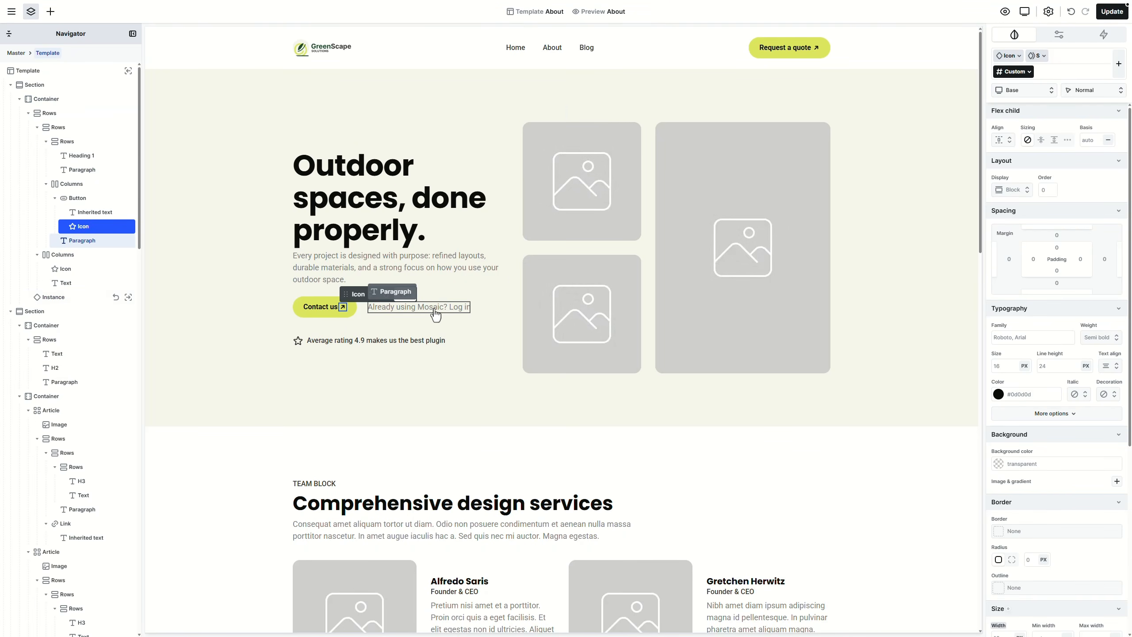
Step: Remove the 'Already using Mosaic? Log in' text and the star rating line from the hero
left_click(435, 311)
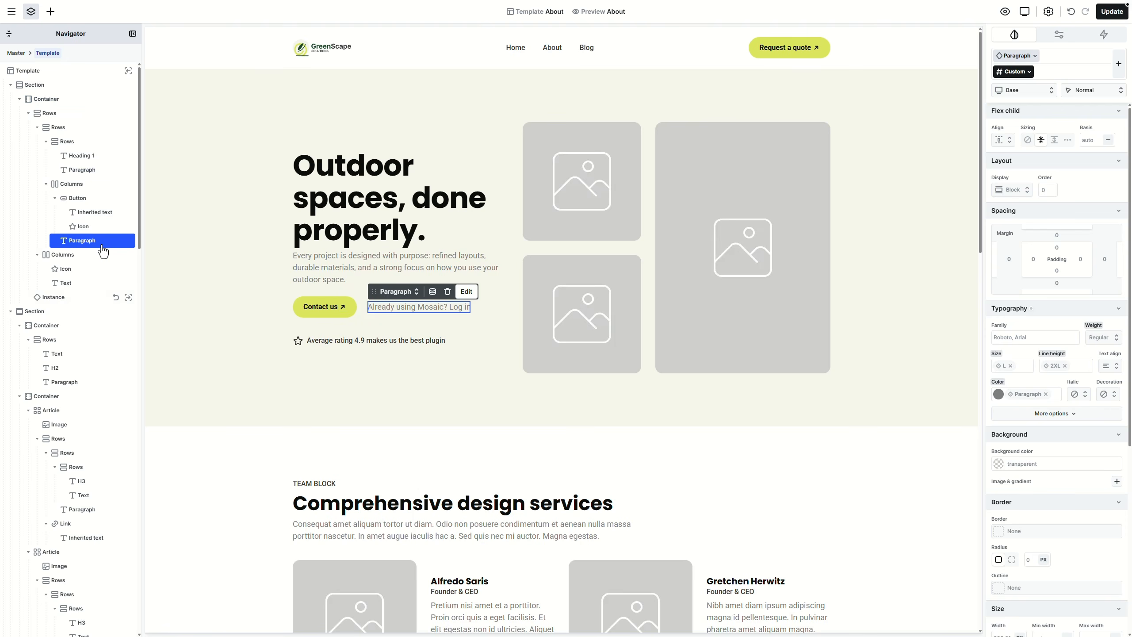
key("Delete")
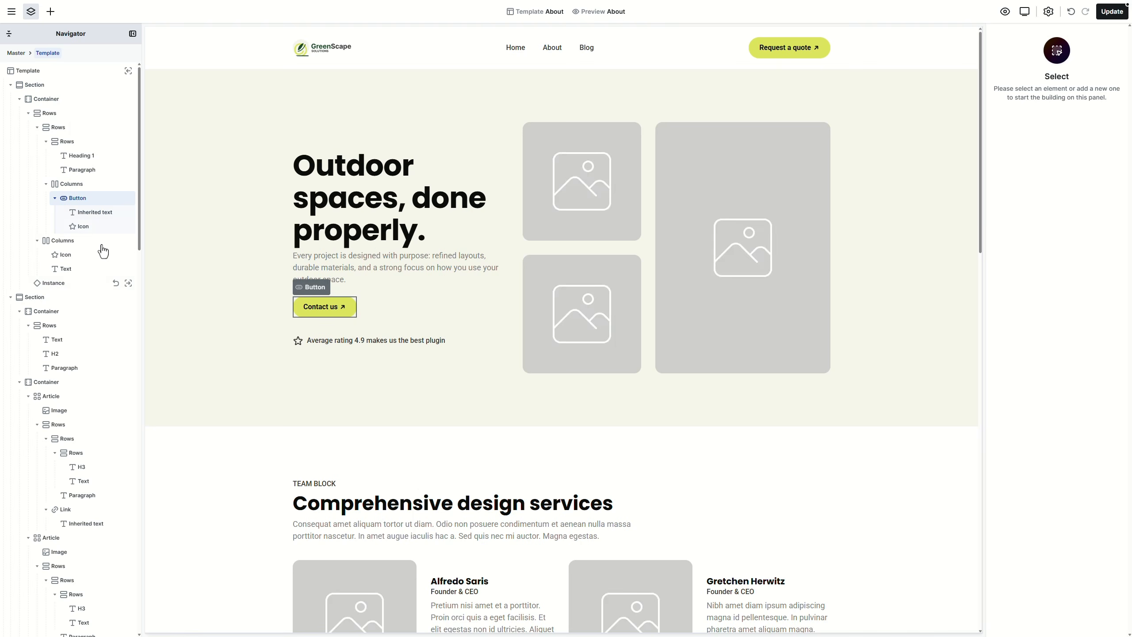
left_click_drag(81, 199, 54, 187)
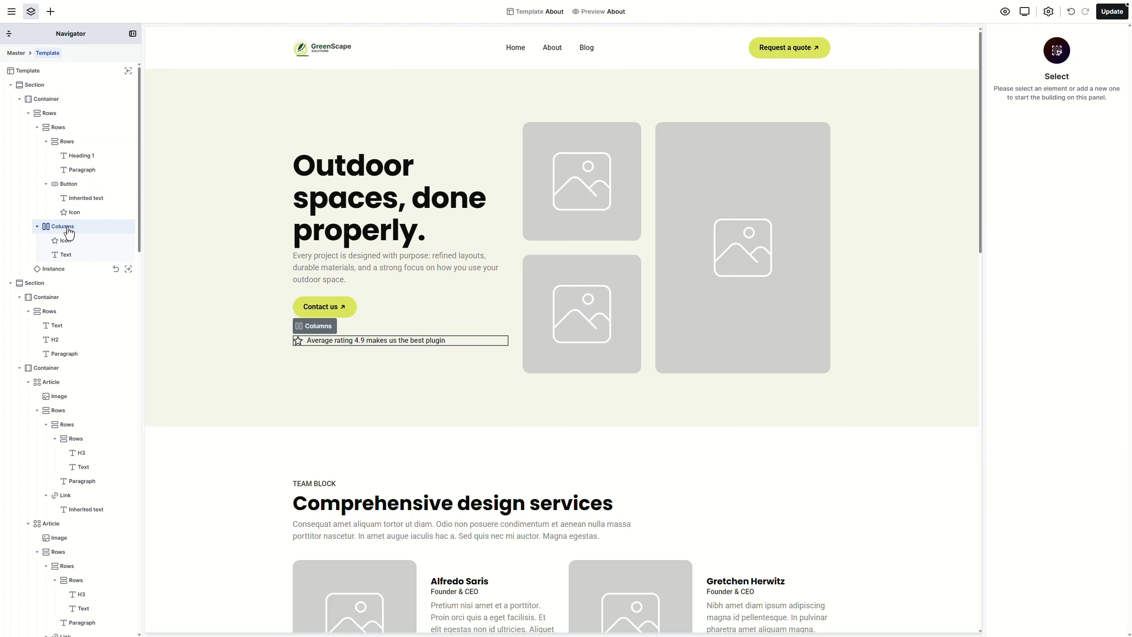
left_click(65, 227)
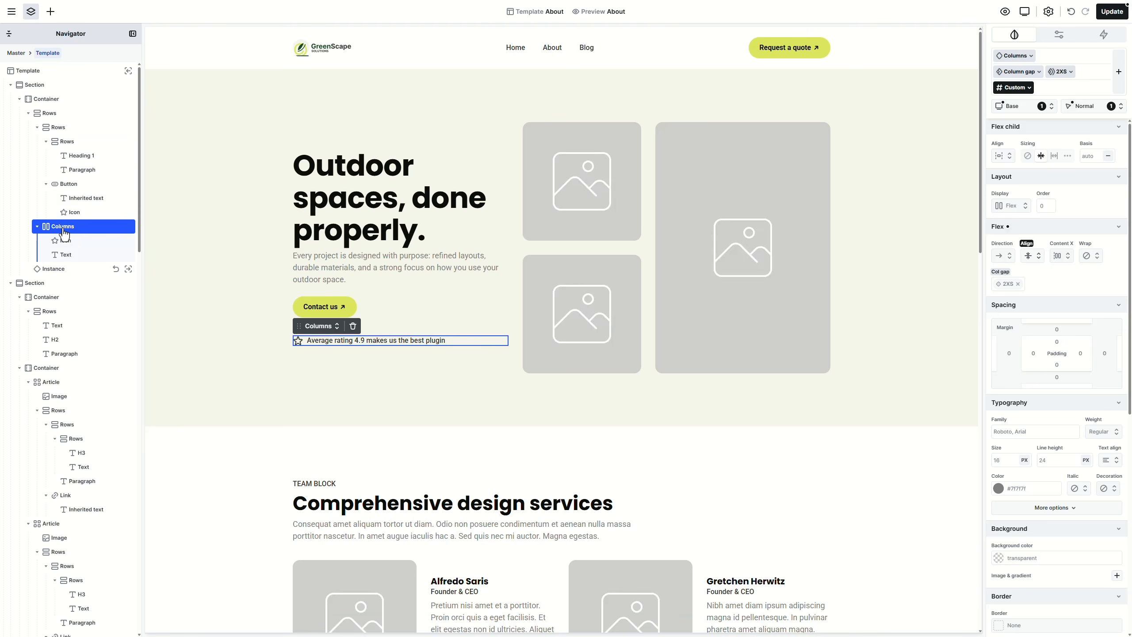
key("Delete")
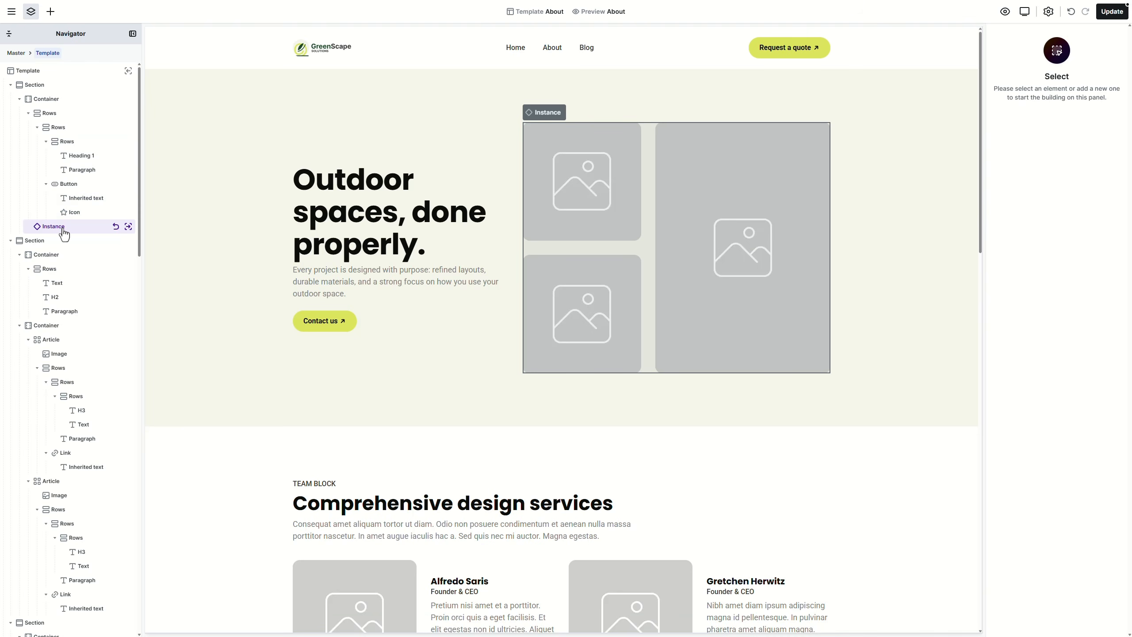
Step: Edit the hero image-grid component and place the robotic mower photo in its tall slot
left_click(64, 230)
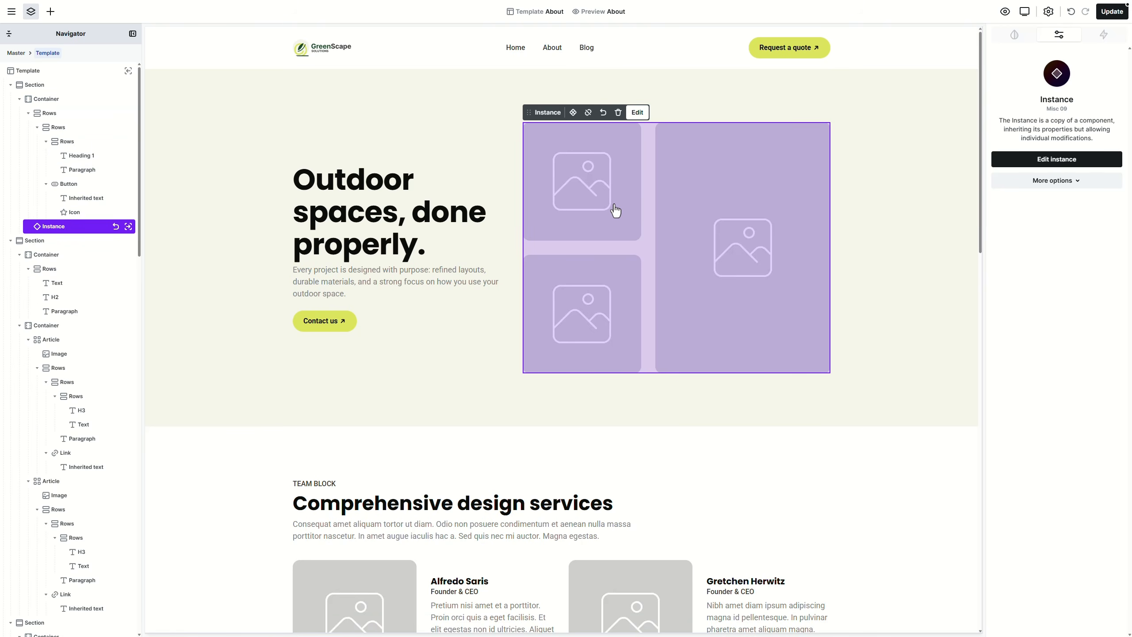
left_click(1053, 182)
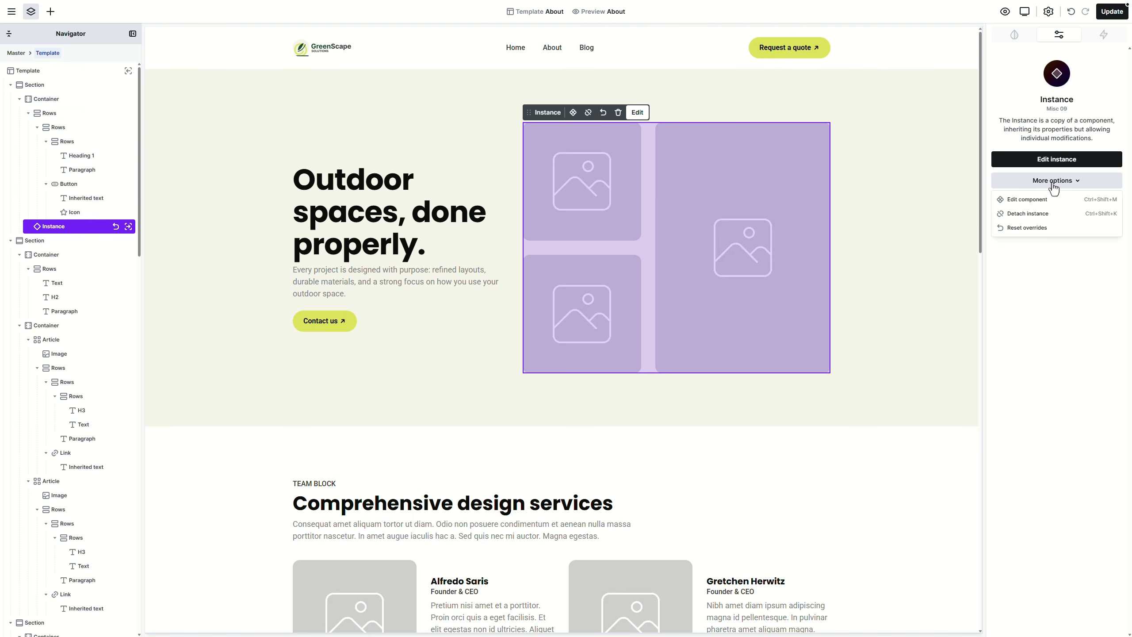
left_click(1027, 199)
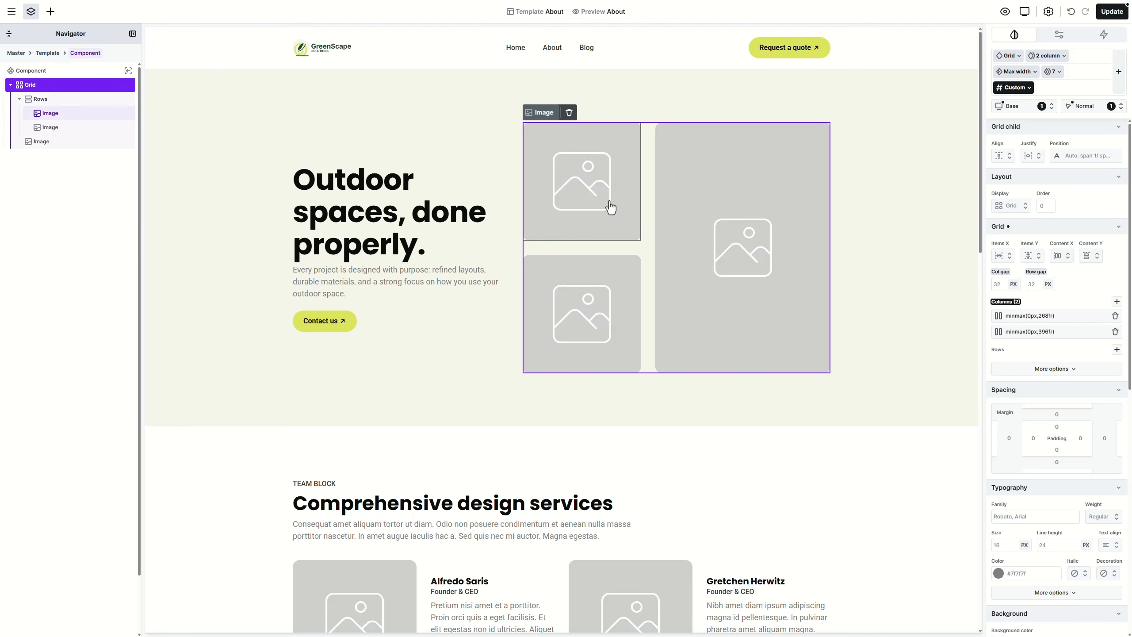
double_click(597, 208)
left_click(360, 193)
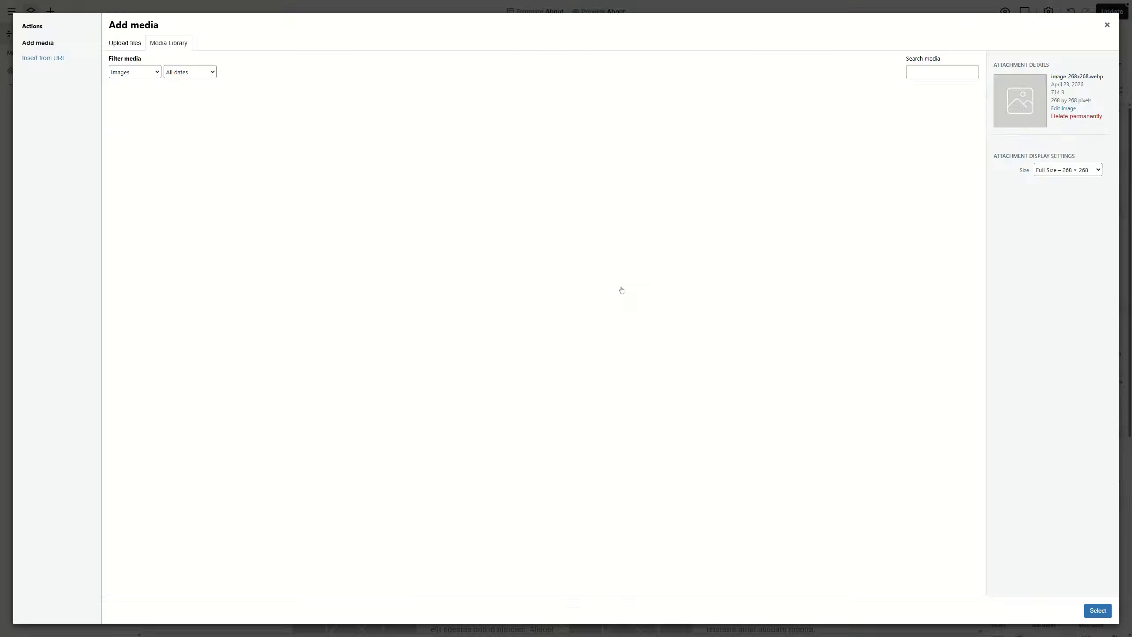
left_click(941, 146)
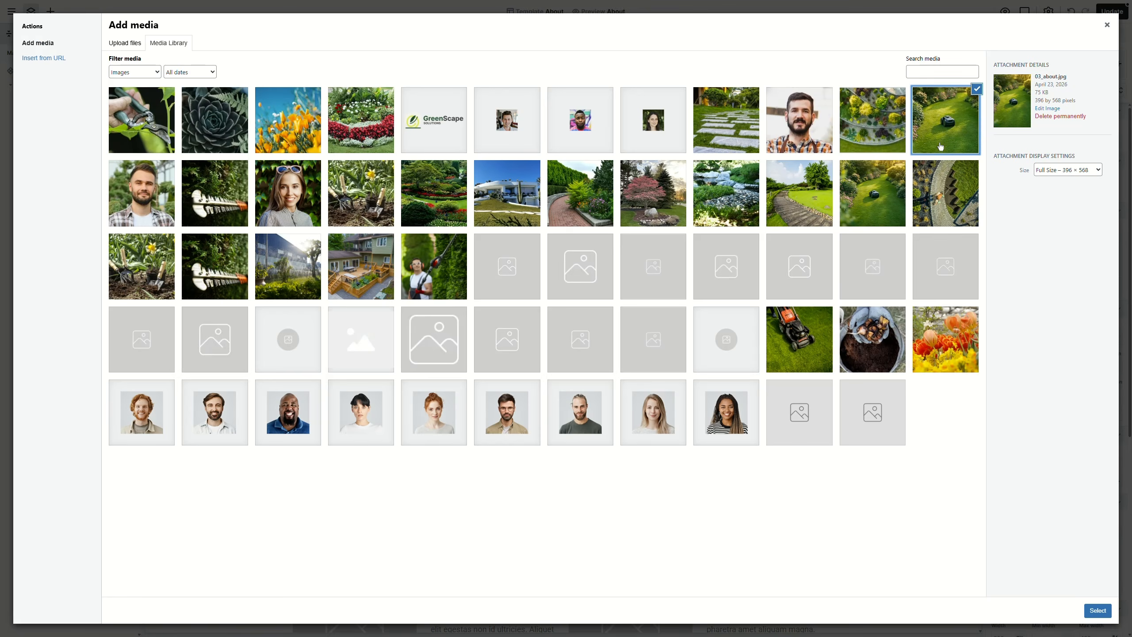
left_click(1096, 610)
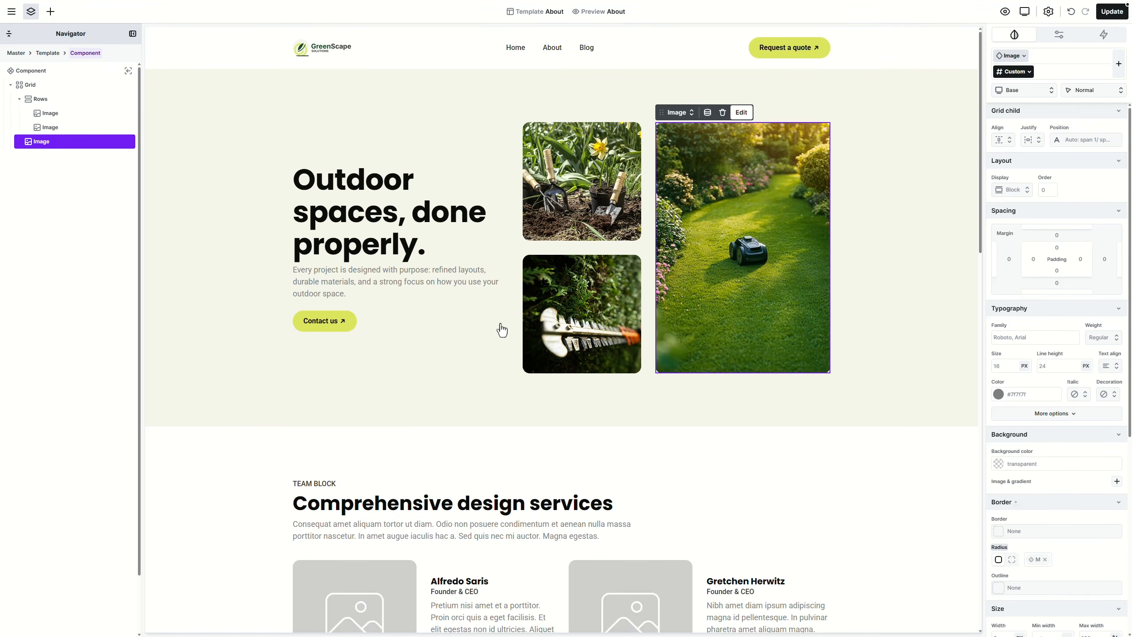
Step: Delete the TEAM BLOCK label and intro paragraph, and make the heading container two columns
scroll(478, 248, "down", 5)
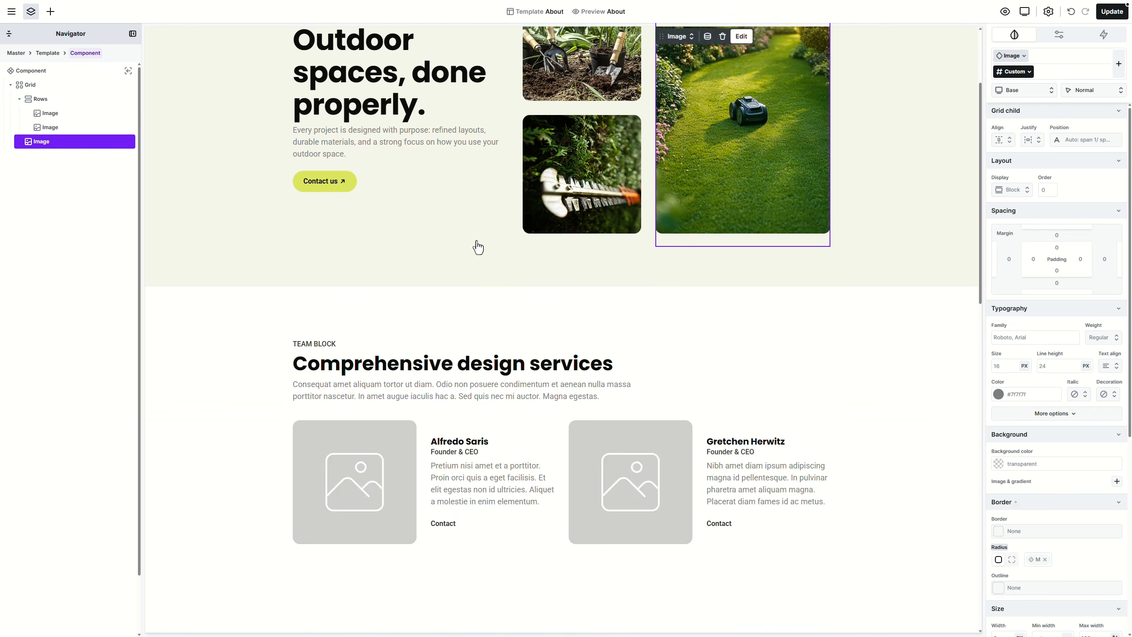
key("Escape")
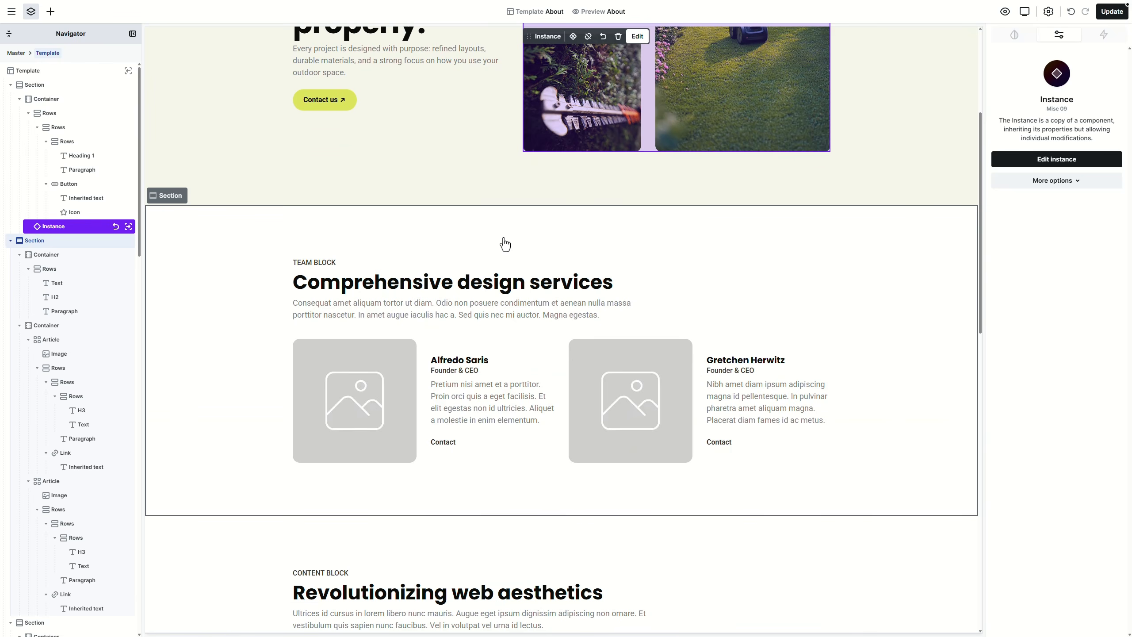
left_click(317, 263)
key("Delete")
left_click(691, 284)
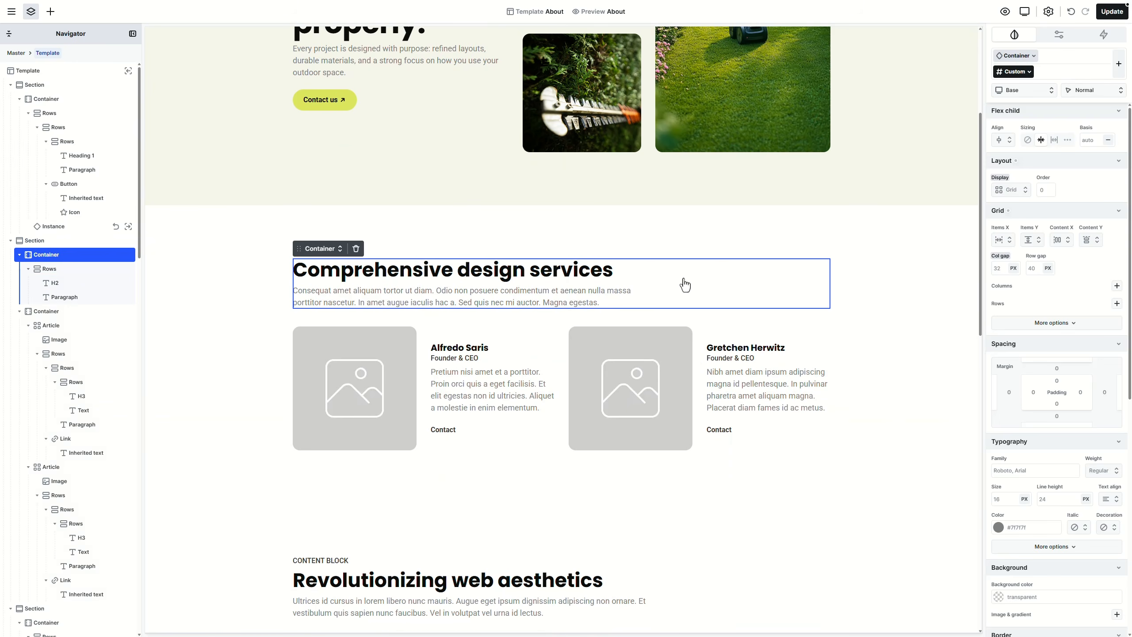
left_click(322, 249)
mouse_move(346, 328)
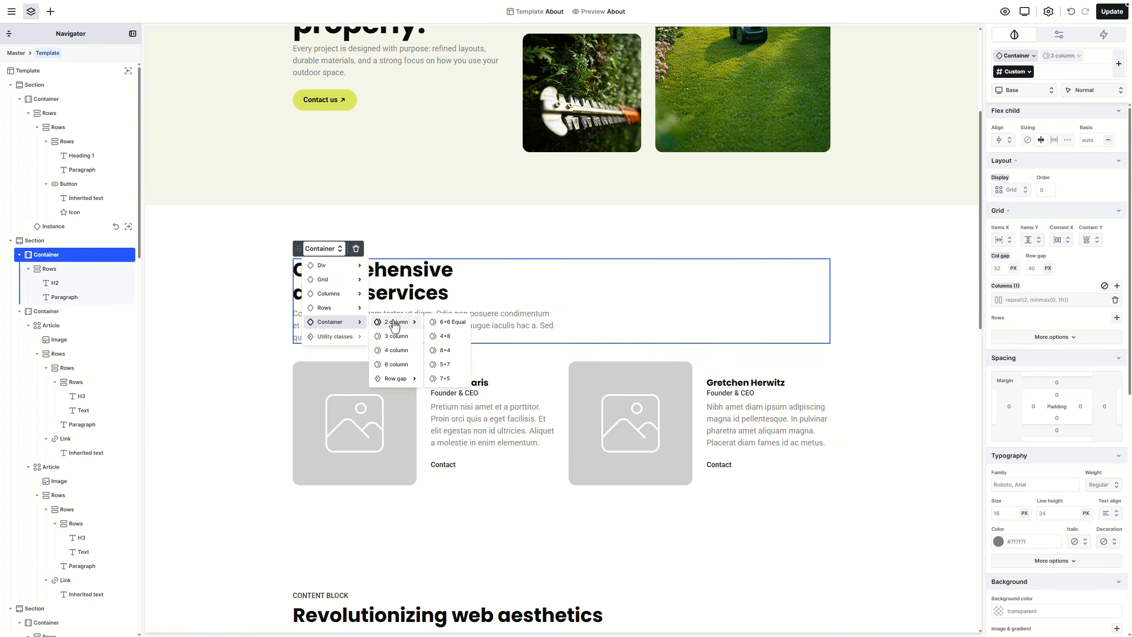
left_click(435, 322)
left_click(443, 328)
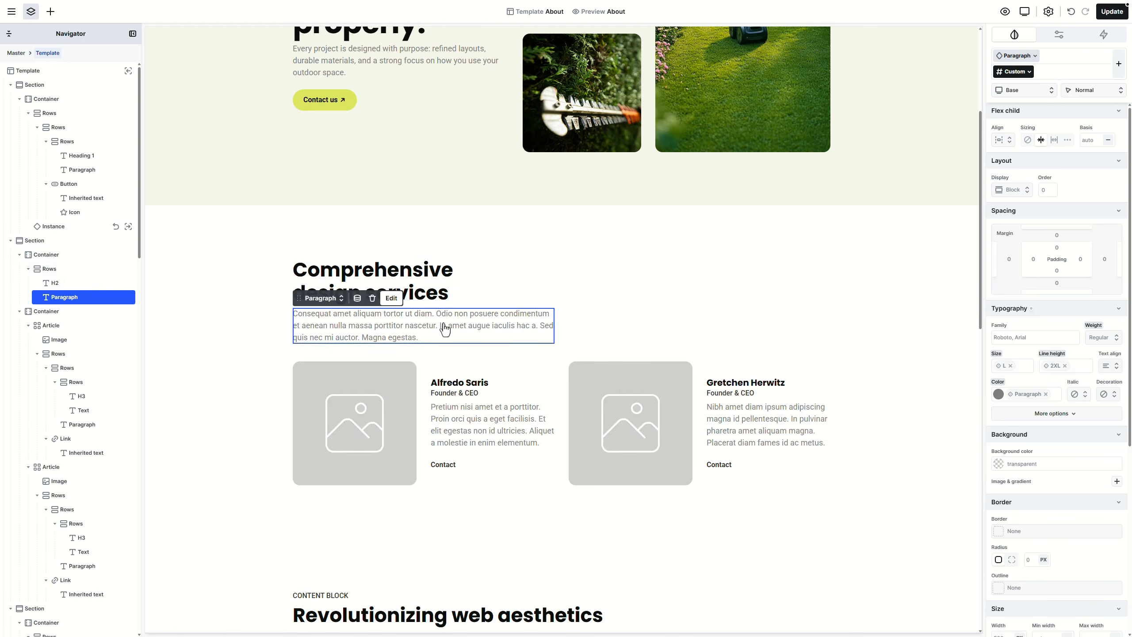
key("Delete")
Step: Change the team heading to 'Built by people who care about the details', kept at H2
left_click(449, 295)
double_click(414, 287)
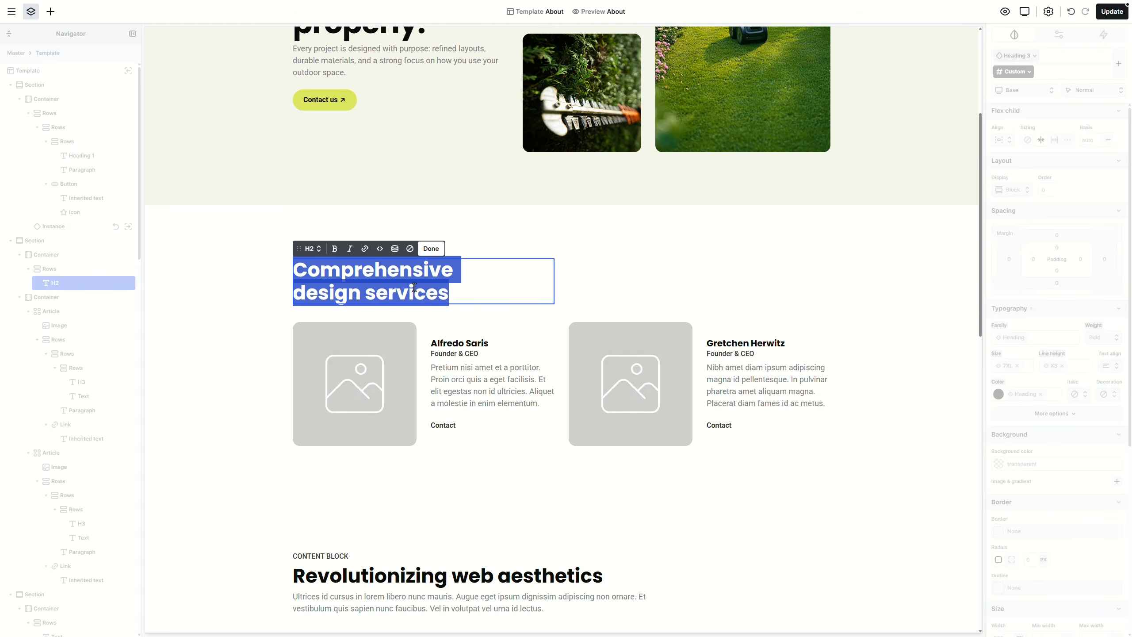
type("Built by people who care about the details")
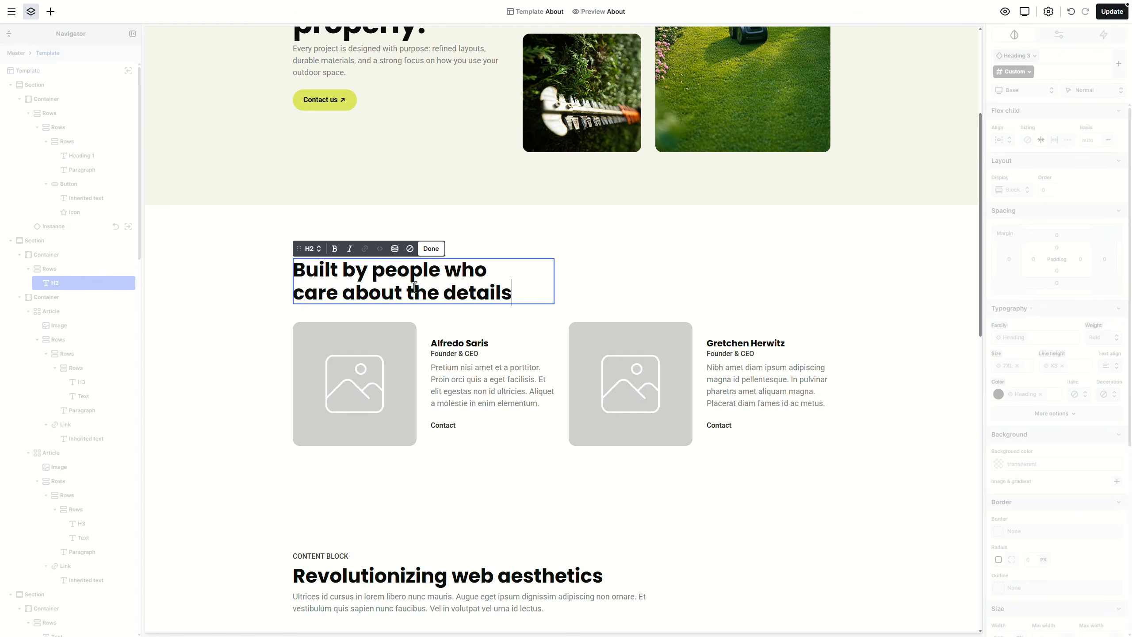
left_click(318, 253)
left_click(328, 307)
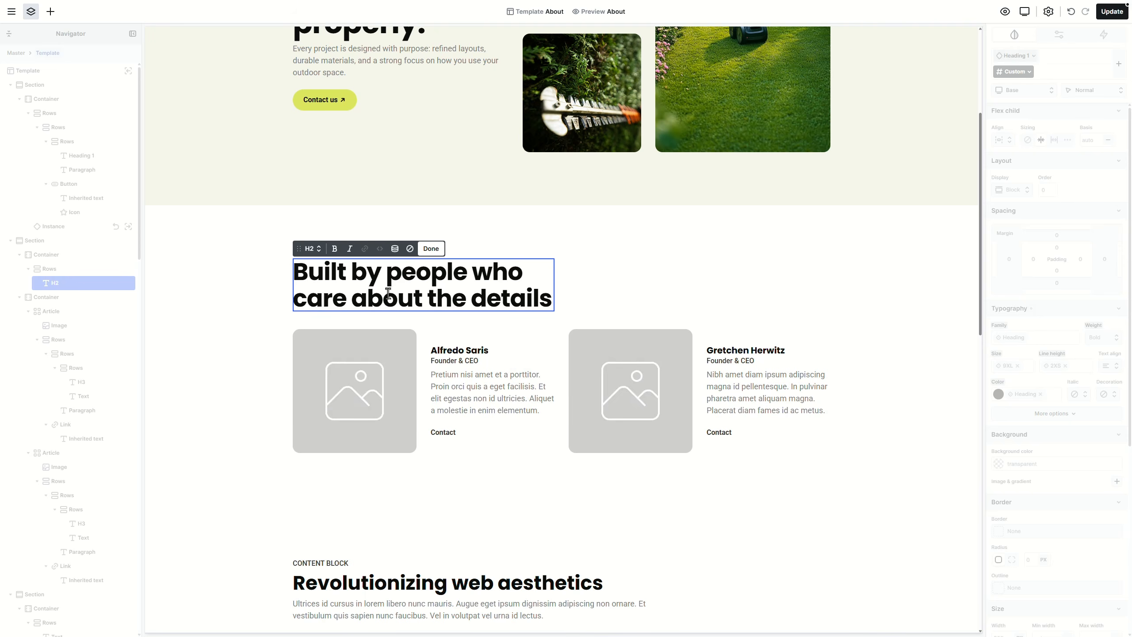
Step: Put the bearded man portrait into the first team card's image
scroll(452, 292, "down", 3)
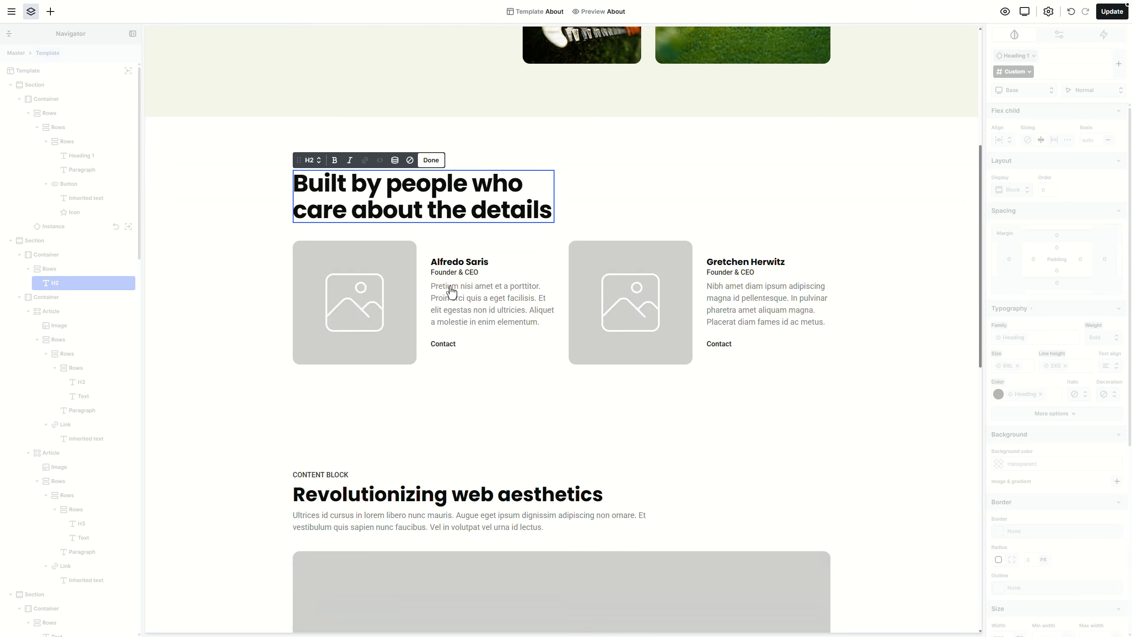
left_click(379, 304)
double_click(378, 304)
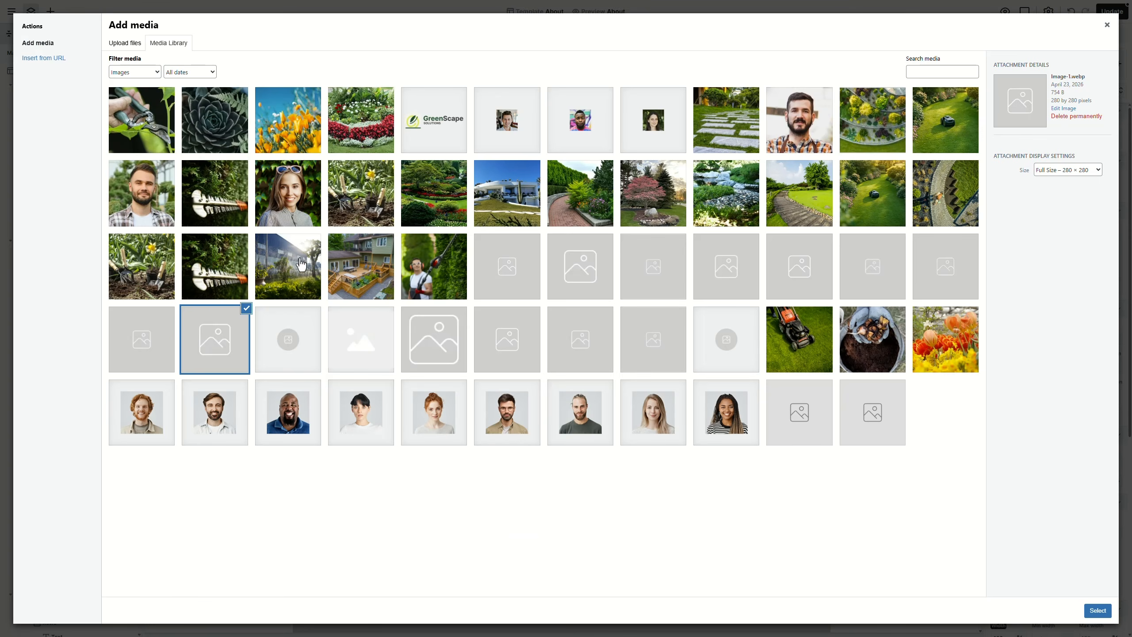
left_click(159, 203)
left_click(1097, 610)
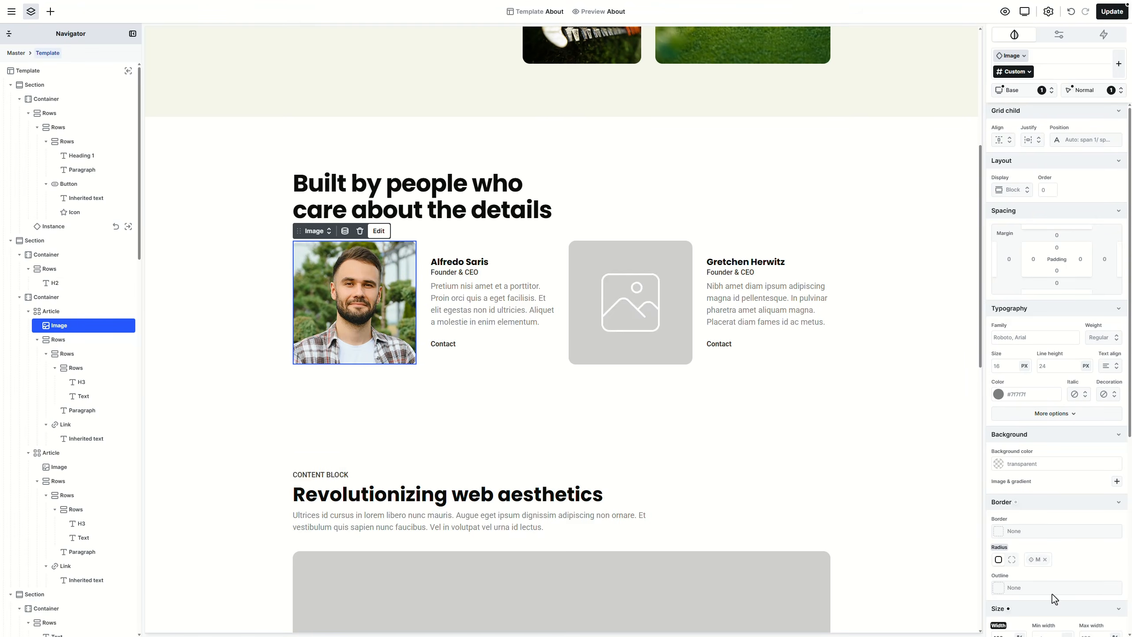
Step: Enter the first member's name, the role 'Co-founder' and the new bio
double_click(459, 262)
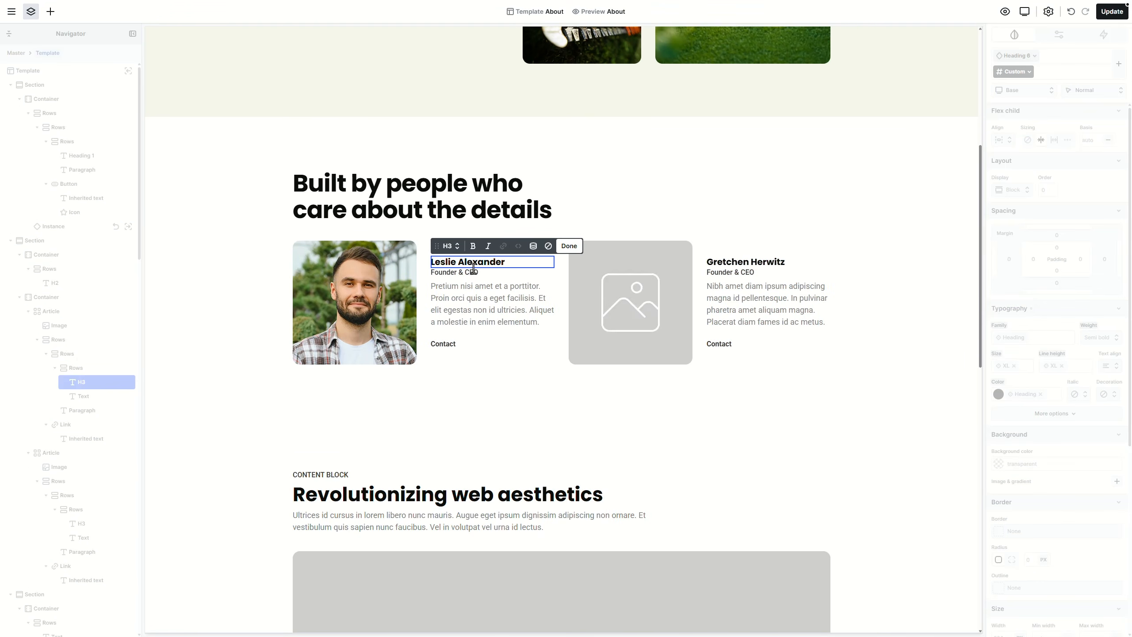
left_click(474, 273)
double_click(474, 273)
type("Co-founder")
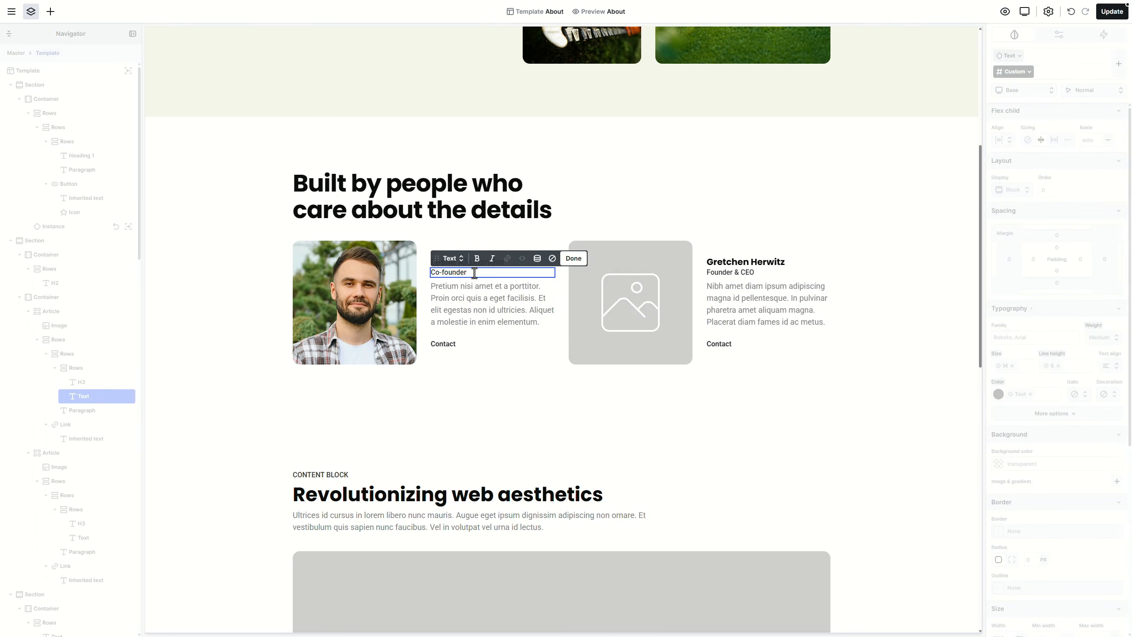
double_click(474, 301)
type("Leslie ensures every project is built with precision and long-term thinking. From planning to delivery, the goal is always the same create spaces that work as well as they look.")
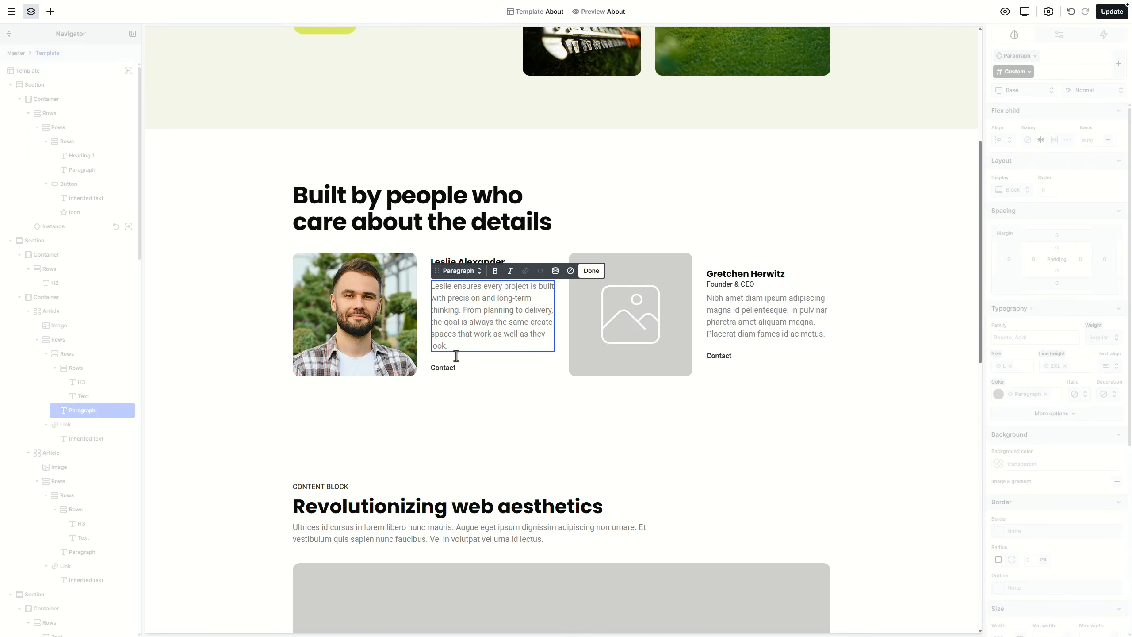
Step: Replace the first card's Contact label with a new icon
left_click(446, 370)
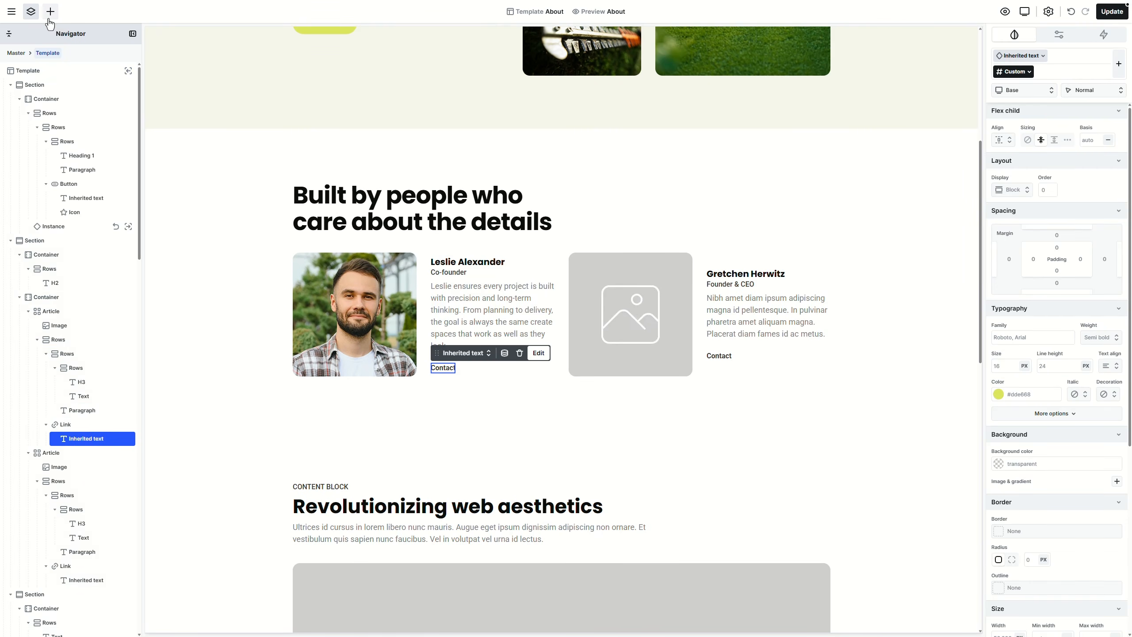
left_click(50, 11)
left_click(74, 273)
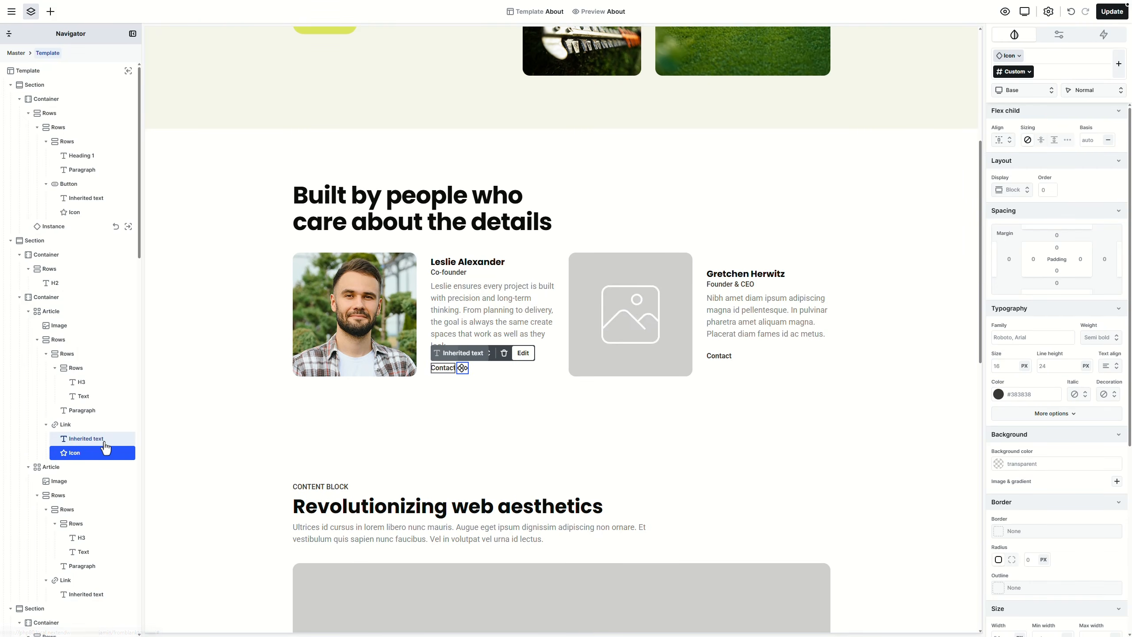
left_click(91, 439)
key("Delete")
left_click(436, 370)
Step: Make the new icon the square Facebook icon and duplicate its link
double_click(436, 371)
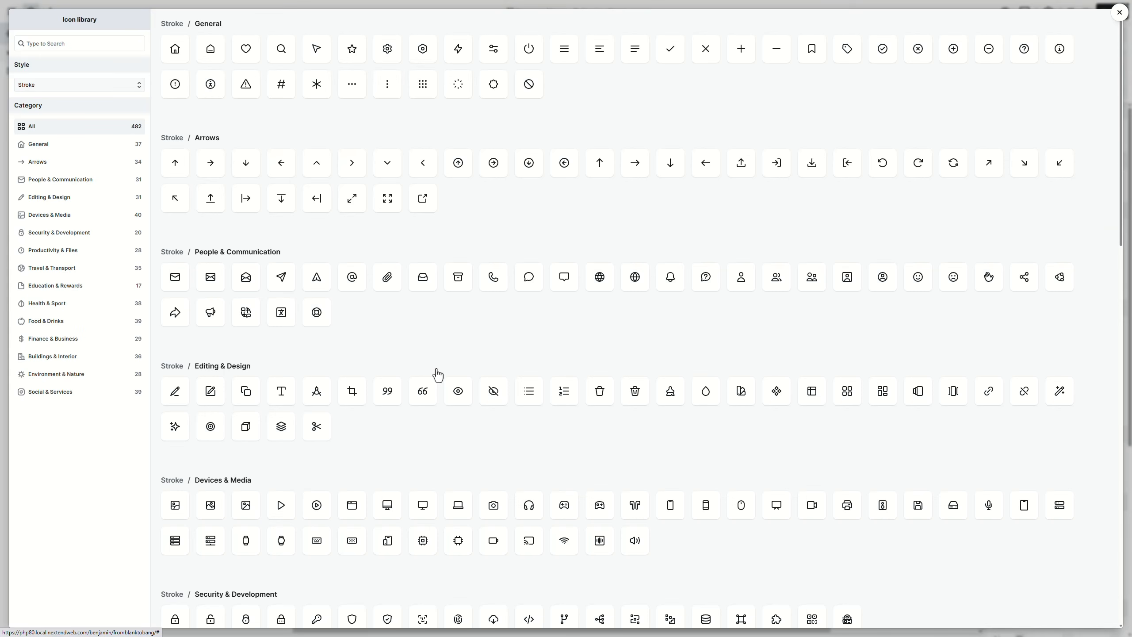
left_click(99, 38)
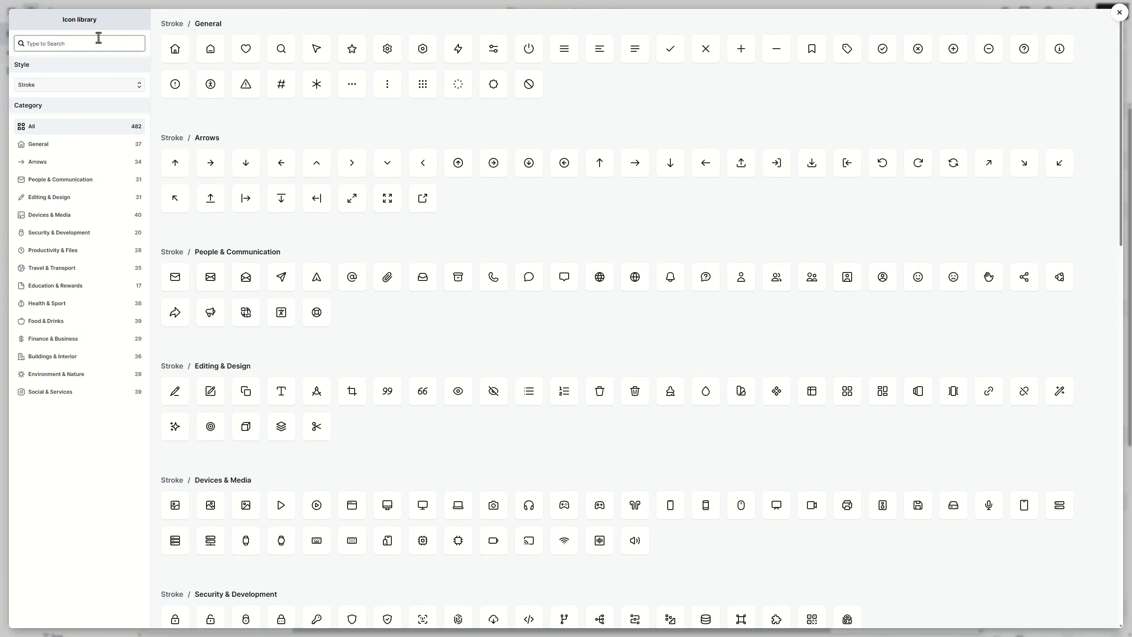
type("face")
scroll(215, 195, "down", 3)
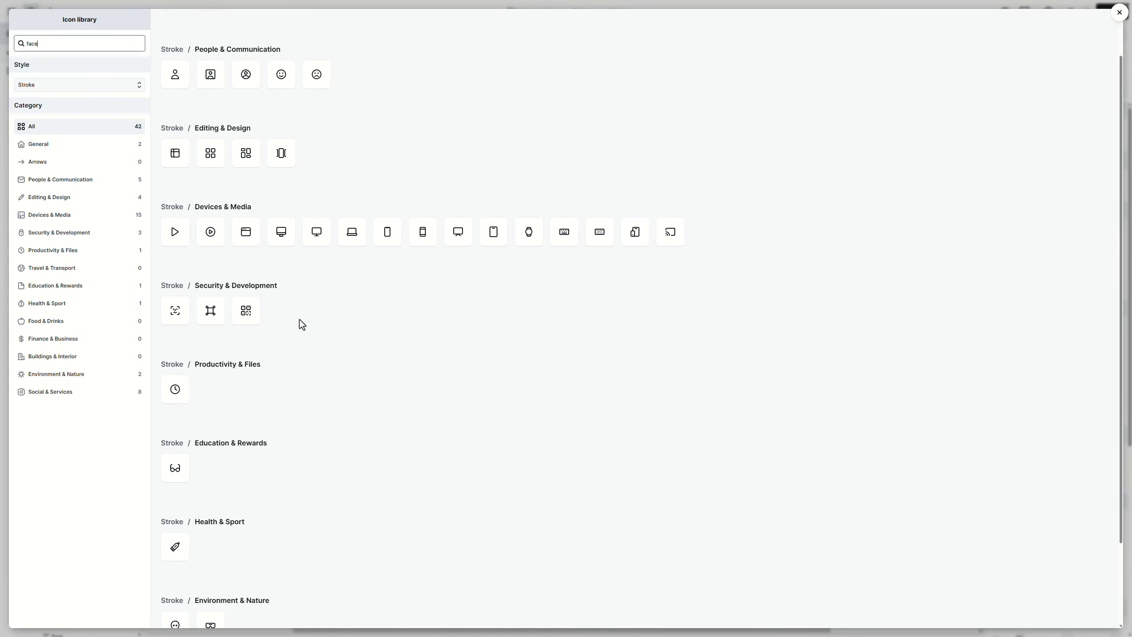
left_click(317, 606)
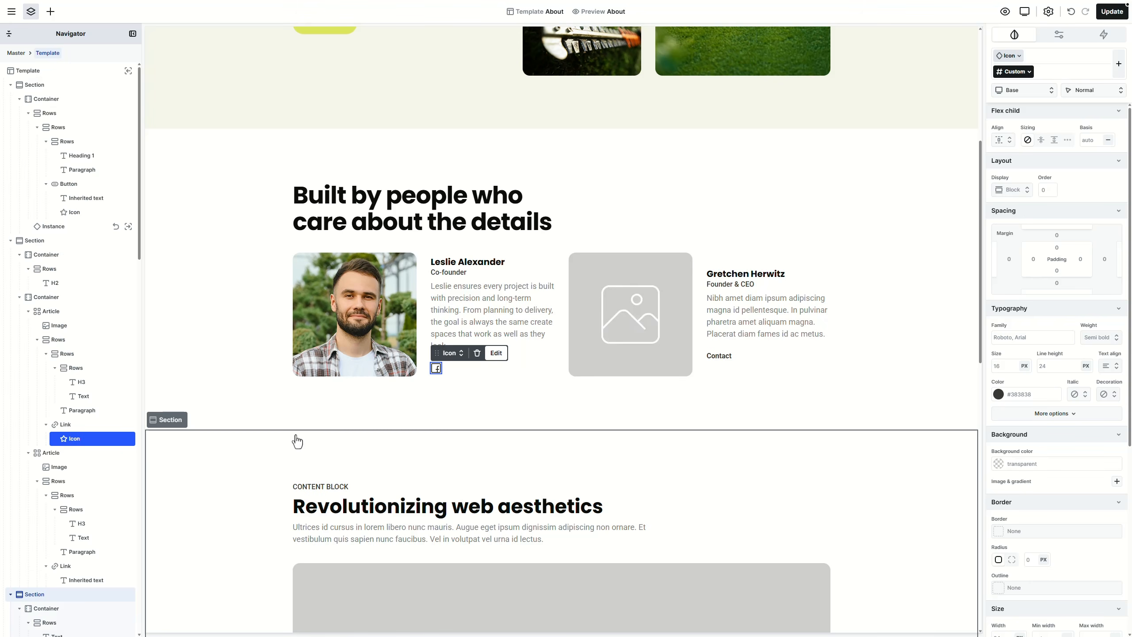
left_click(74, 428)
key("ctrl+d")
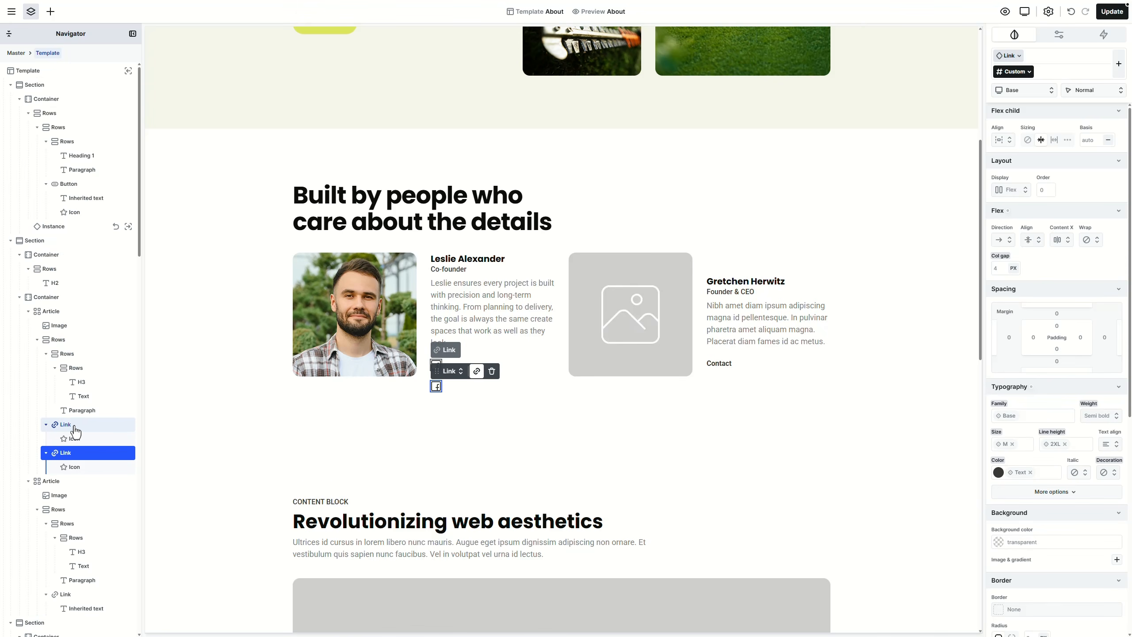
Step: Group both icon links into a columns row with an S column gap
right_click(80, 431)
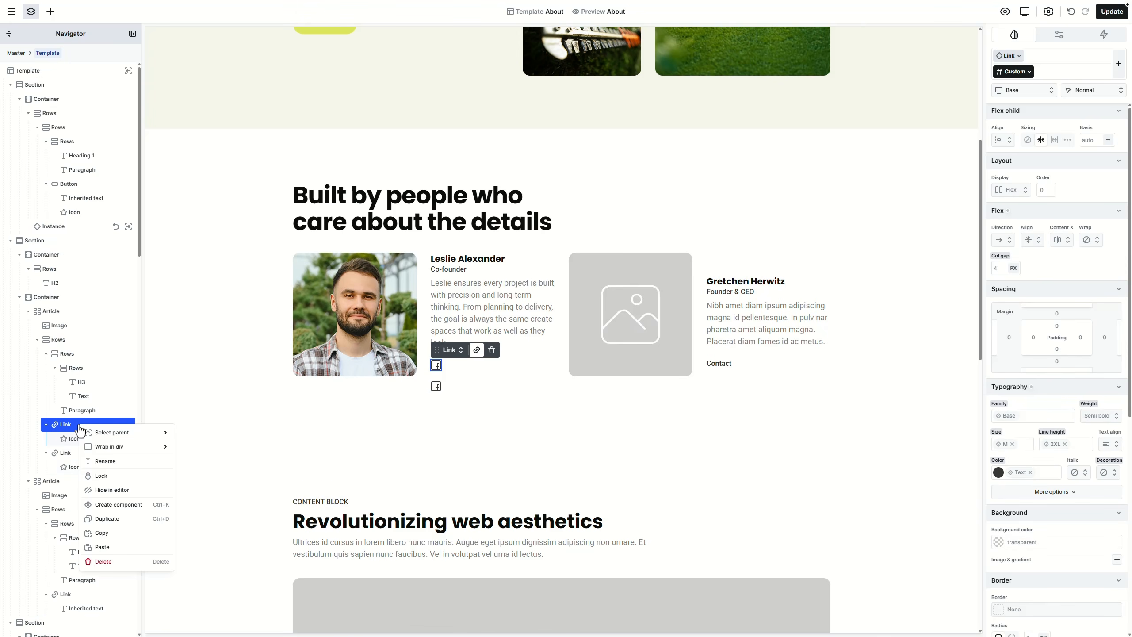
mouse_move(134, 446)
left_click(209, 495)
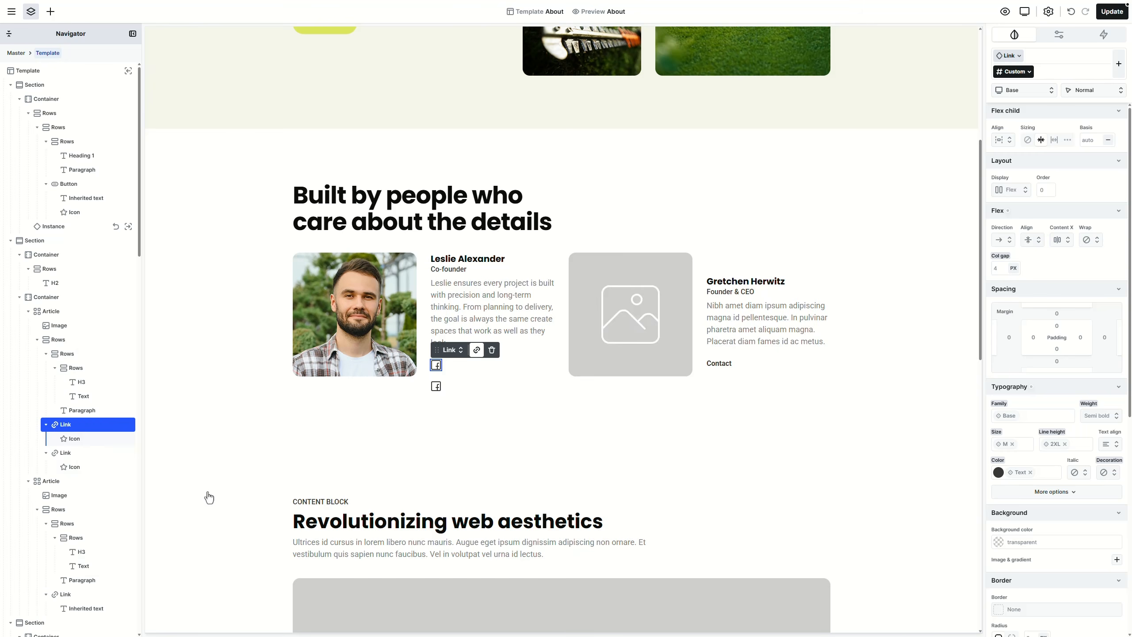
left_click(51, 467)
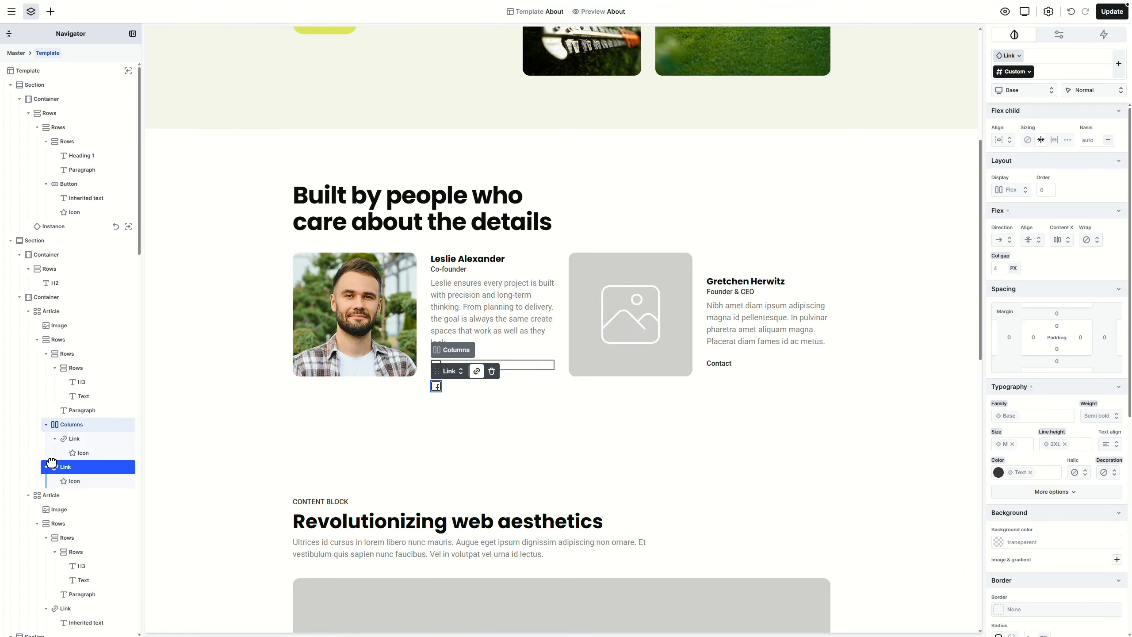
left_click_drag(51, 467, 80, 433)
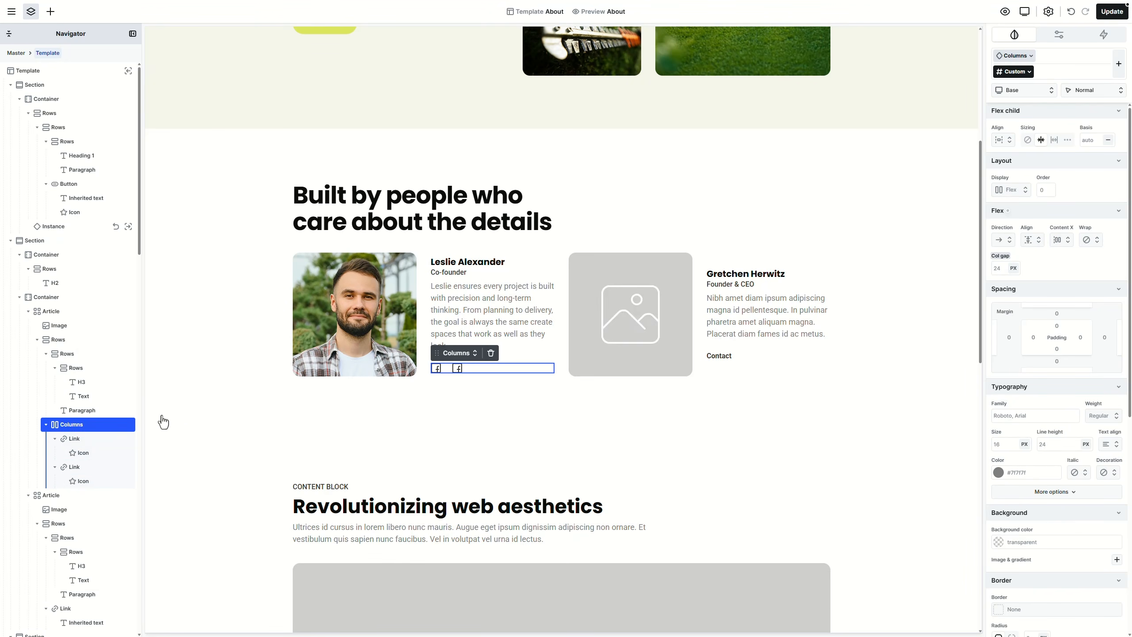
left_click(456, 354)
mouse_move(464, 399)
mouse_move(547, 404)
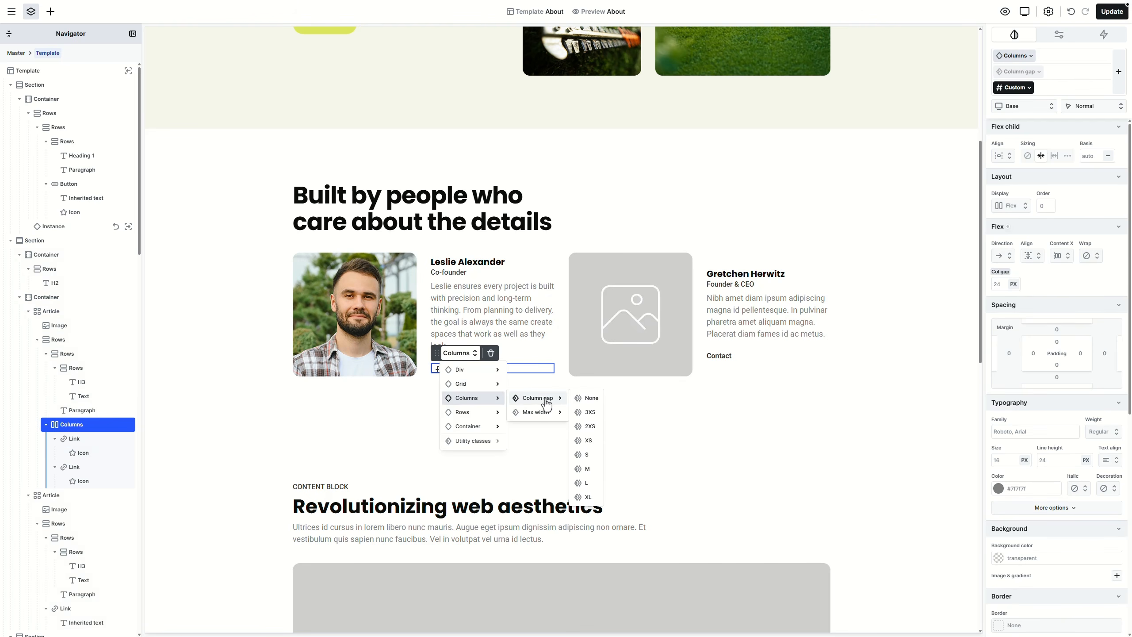
left_click(585, 455)
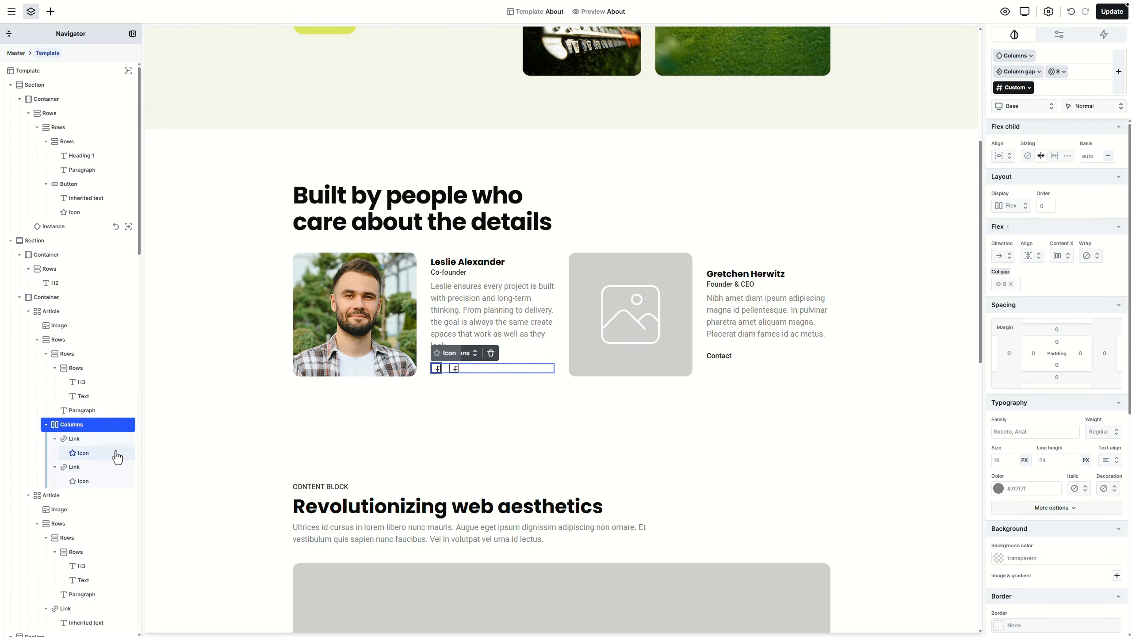
Step: Change the second icon to Instagram and duplicate that link
double_click(100, 481)
left_click(68, 41)
type("insta")
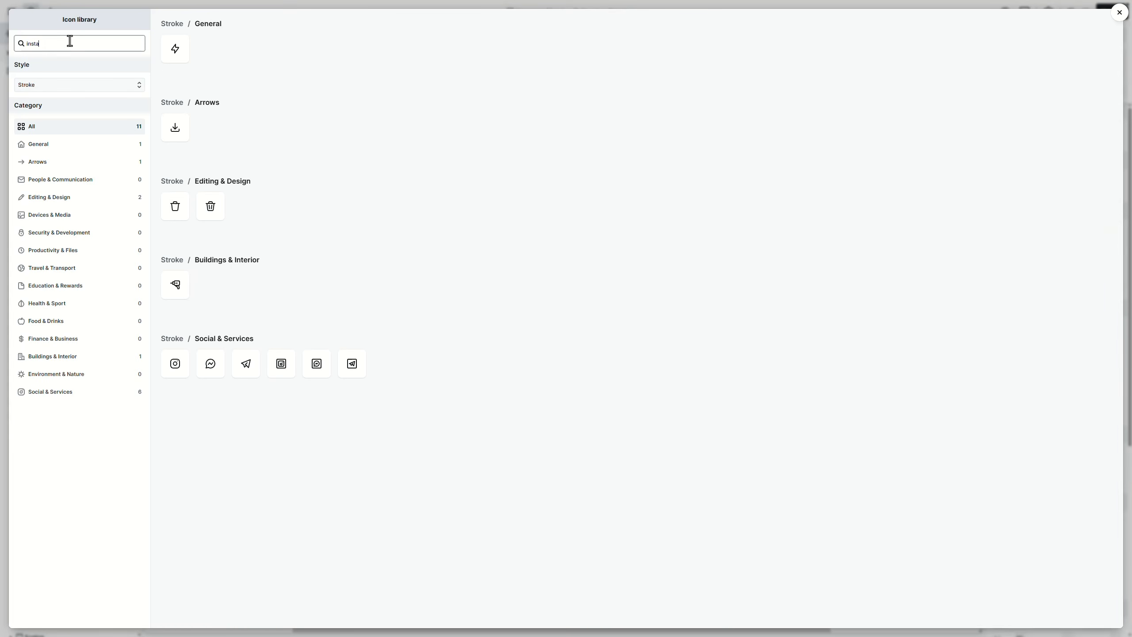
left_click(175, 363)
left_click(85, 467)
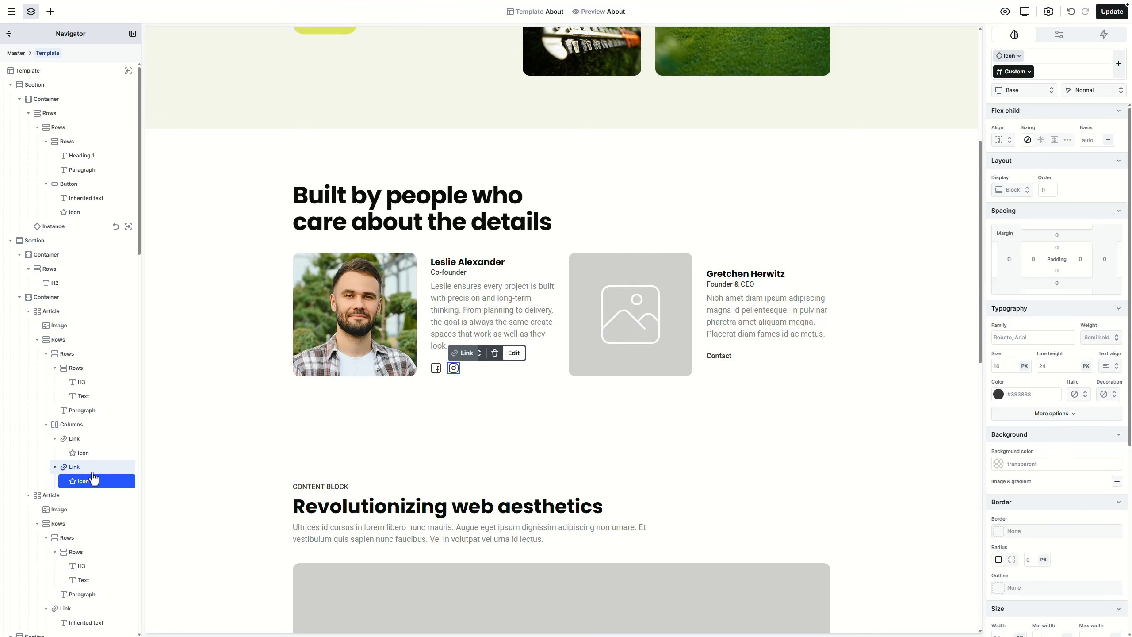
key("ctrl+d")
Step: Change the third icon to TikTok and copy the social icons row
double_click(471, 369)
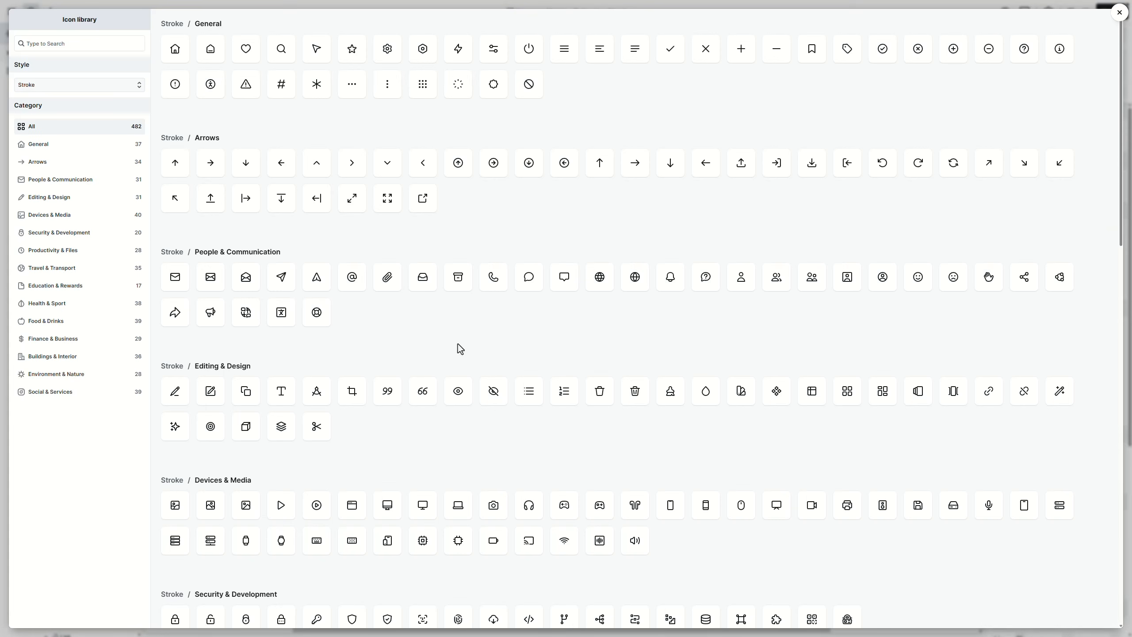
left_click(82, 43)
type("tiktok")
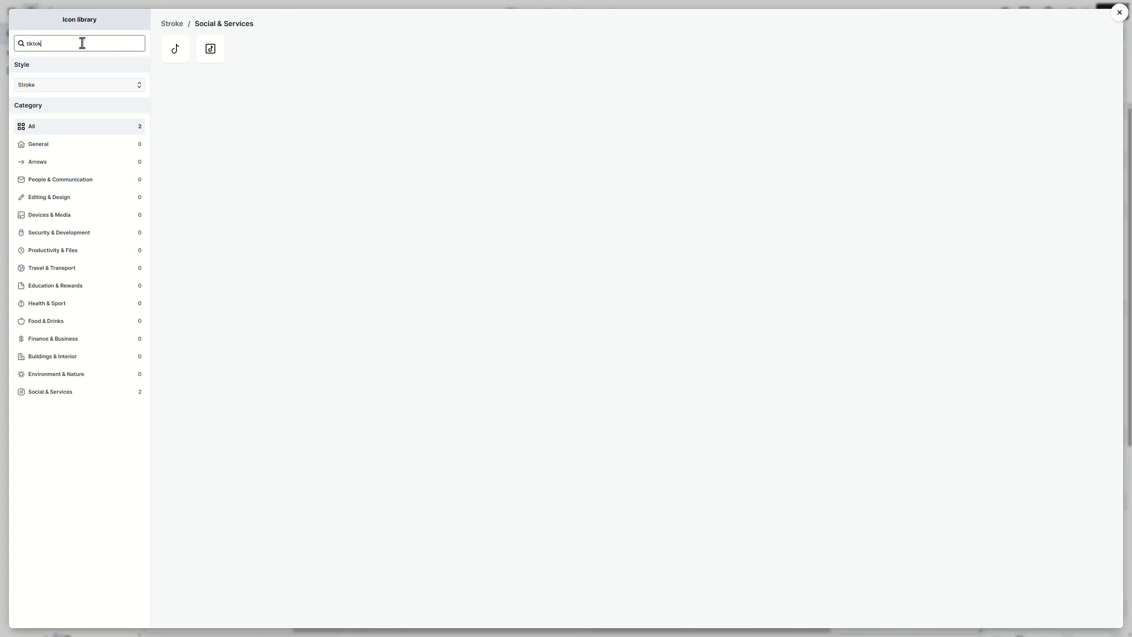
left_click(222, 55)
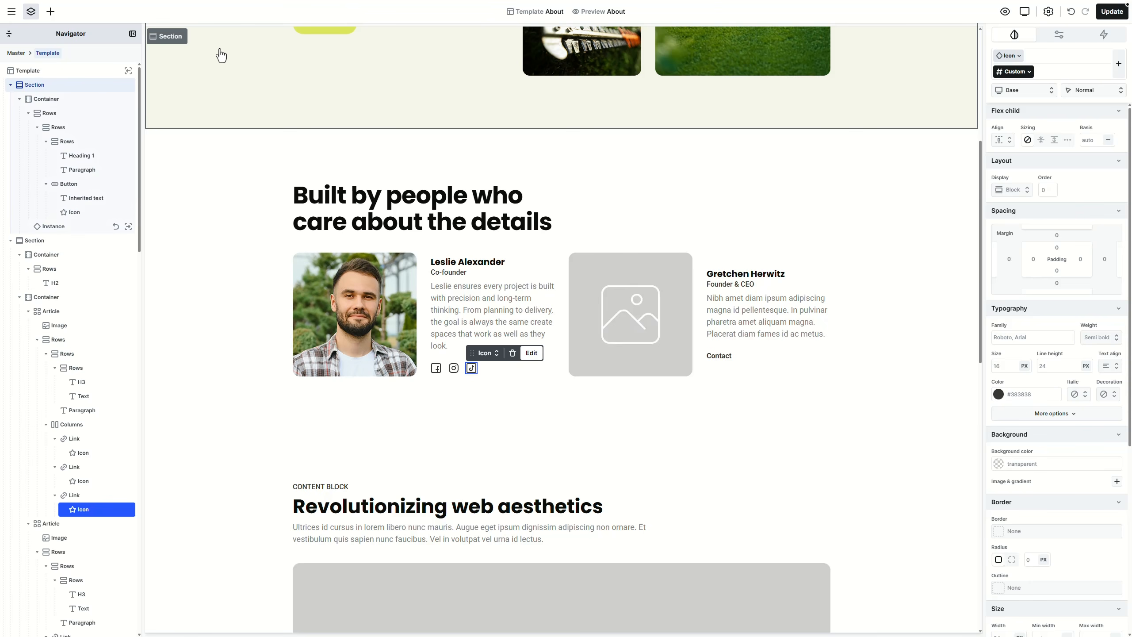
left_click(489, 370)
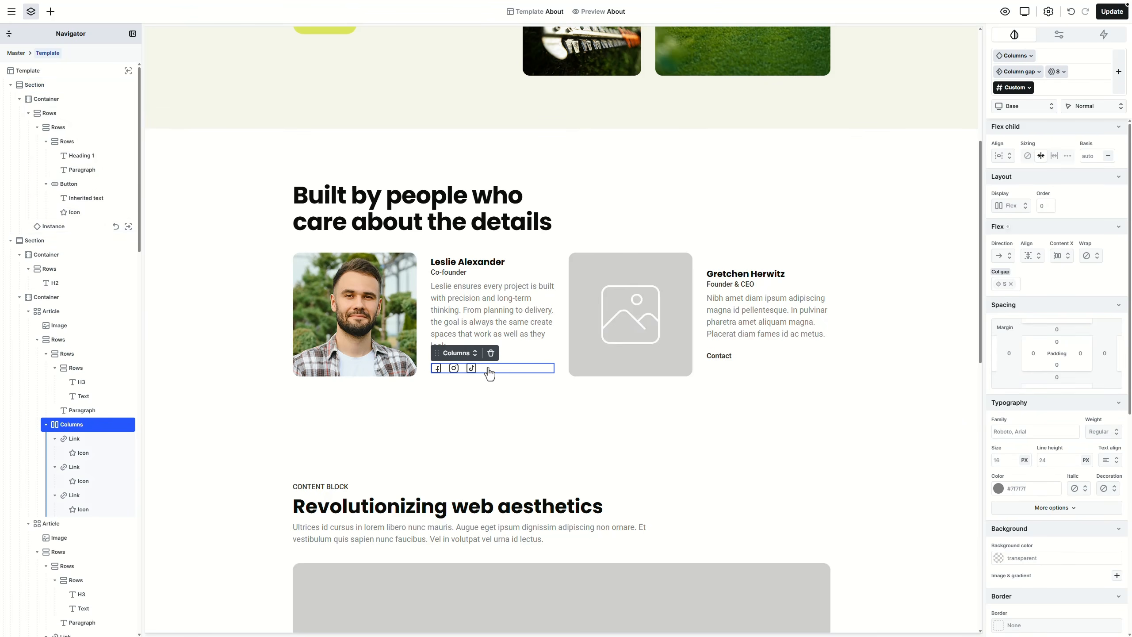
key("ctrl+c")
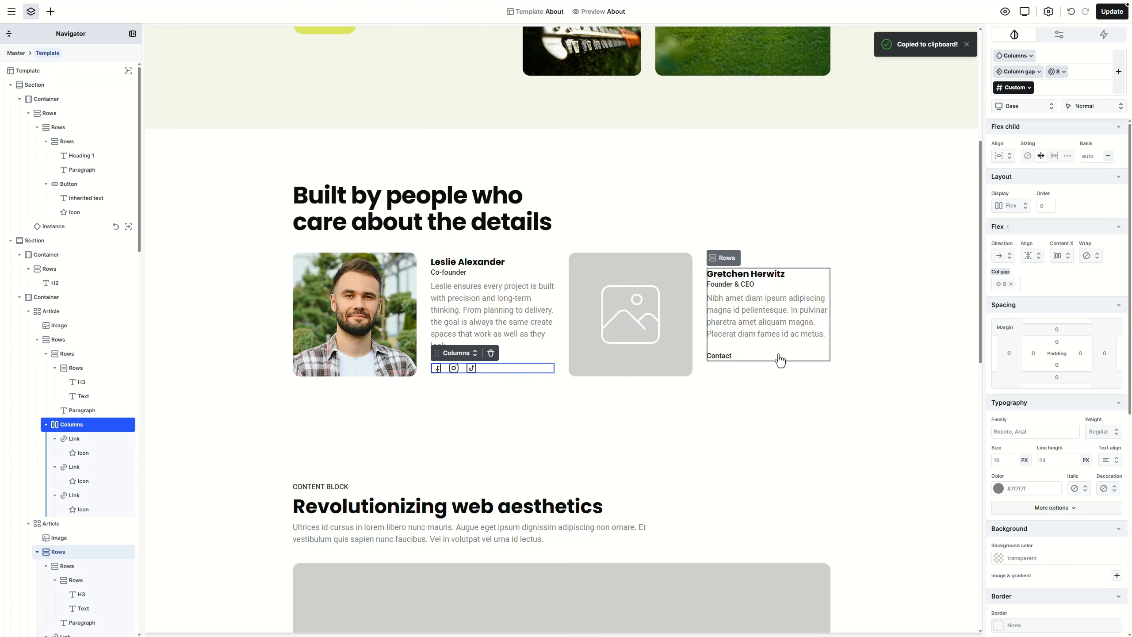
Step: Paste the social icons row into the second team card and delete its Contact link
left_click(779, 361)
key("ctrl+v")
left_click(732, 352)
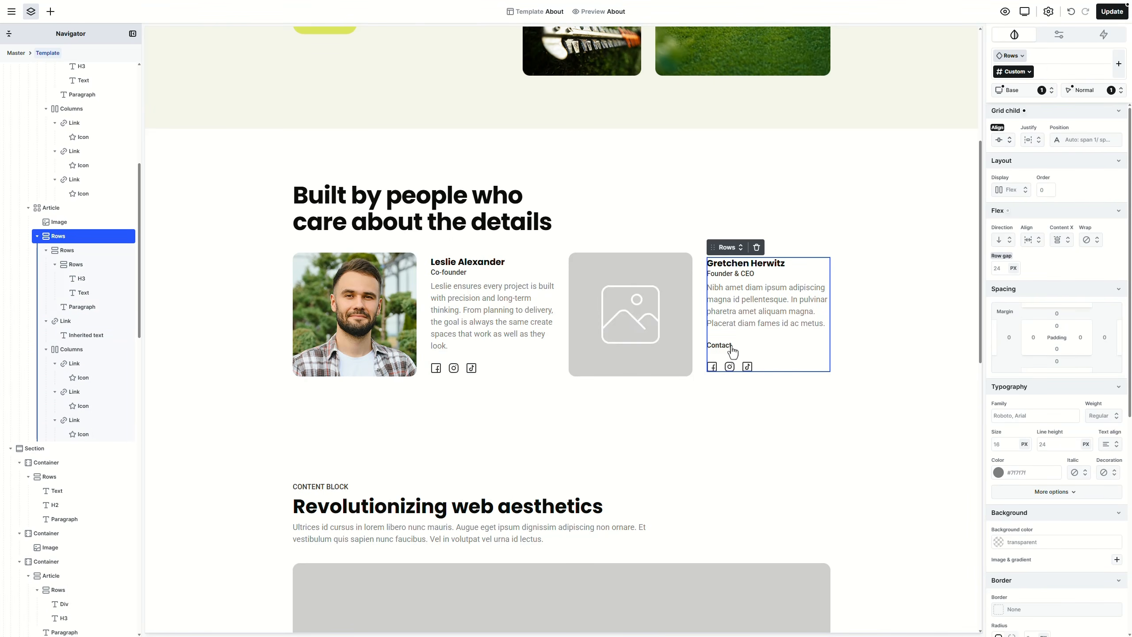
left_click(732, 350)
left_click(74, 321)
key("Delete")
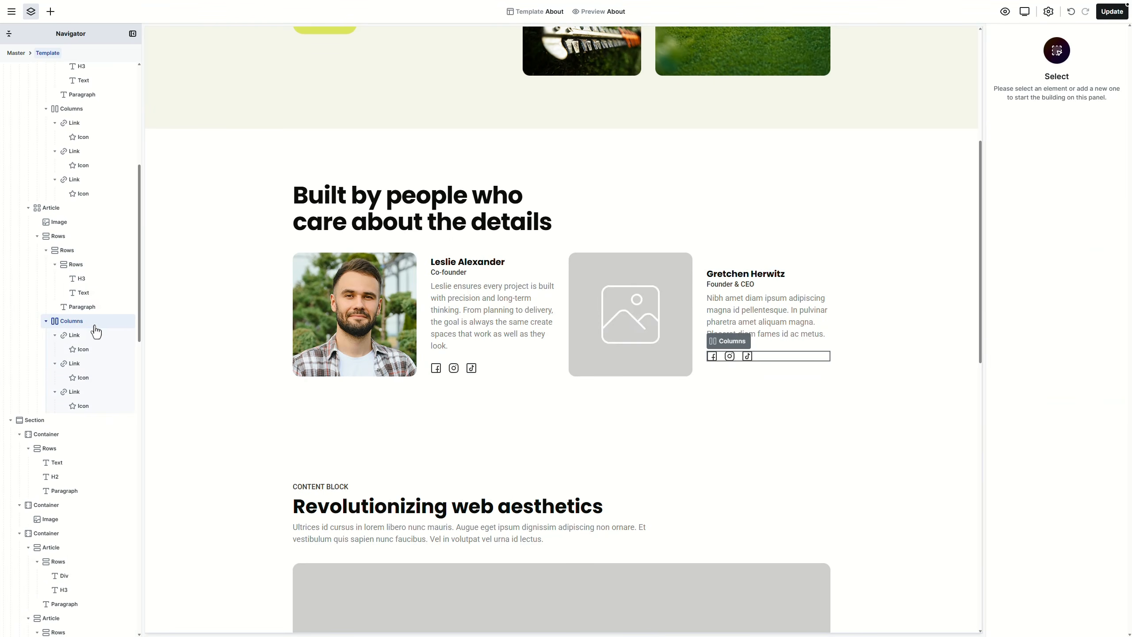
Step: Replace the second card's photo with the bearded man's portrait, 05_about.jpg
double_click(622, 308)
left_click(799, 120)
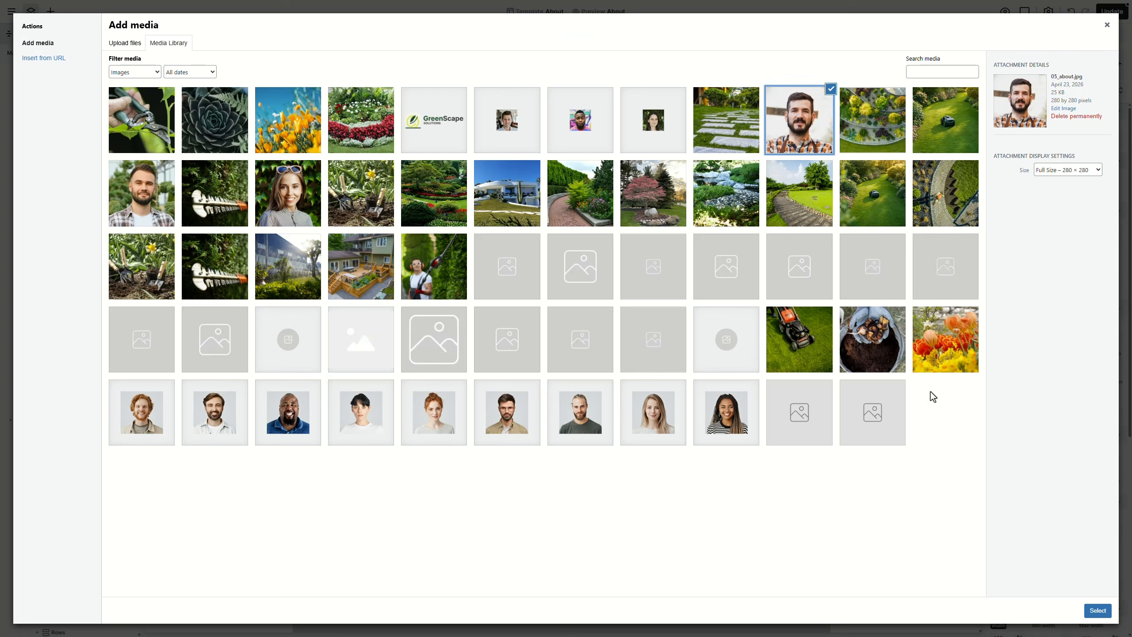
left_click(1098, 610)
Step: Paste in the second card's new member name, the Co-founder role and a new bio
double_click(757, 273)
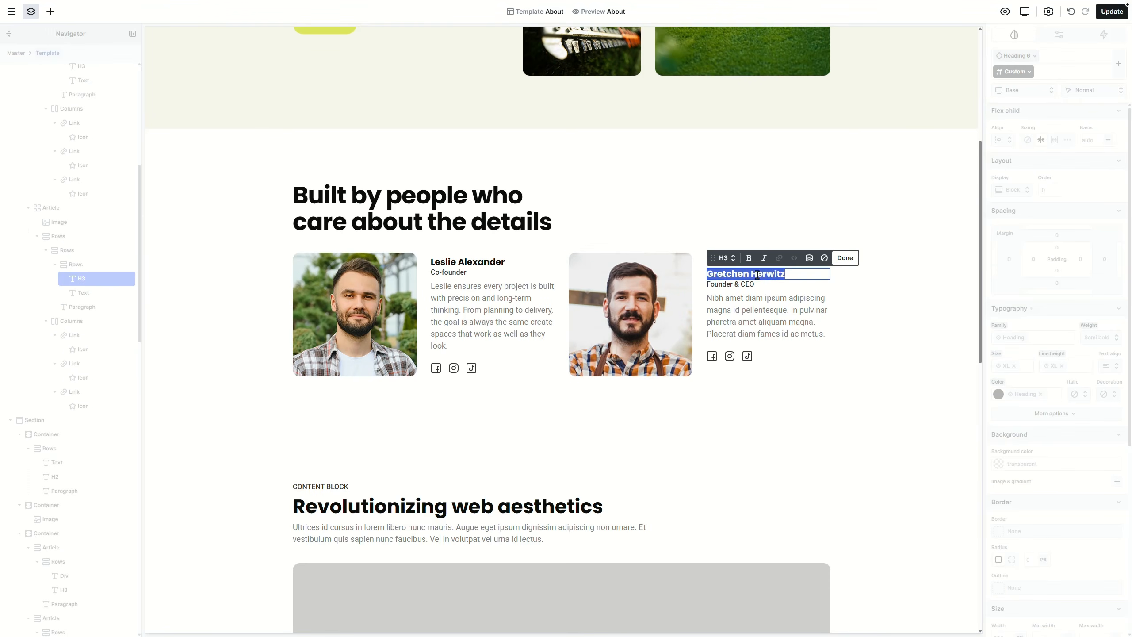
key("ctrl+v")
double_click(744, 284)
key("ctrl+v")
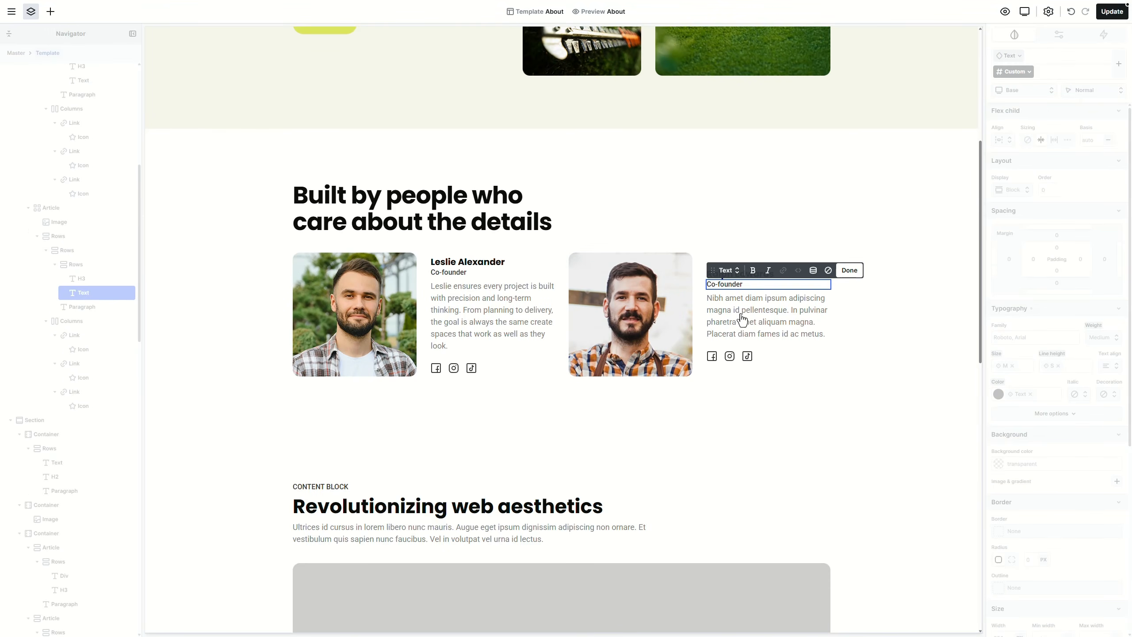
double_click(742, 318)
key("ctrl+v")
scroll(736, 319, "down", 2)
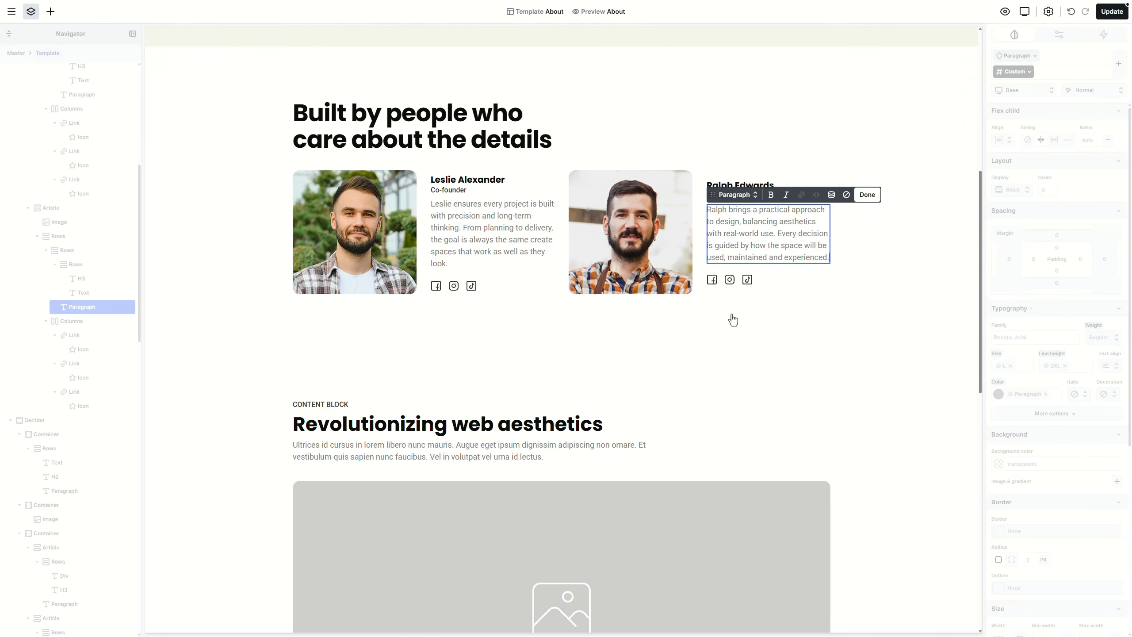
key("Escape")
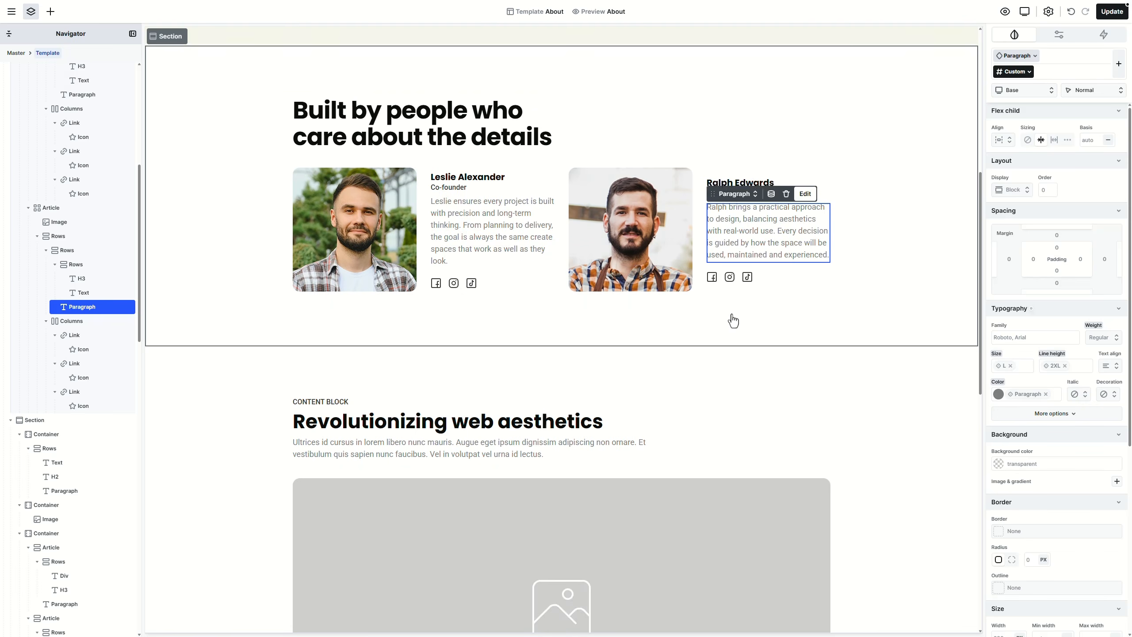
scroll(733, 321, "down", 6)
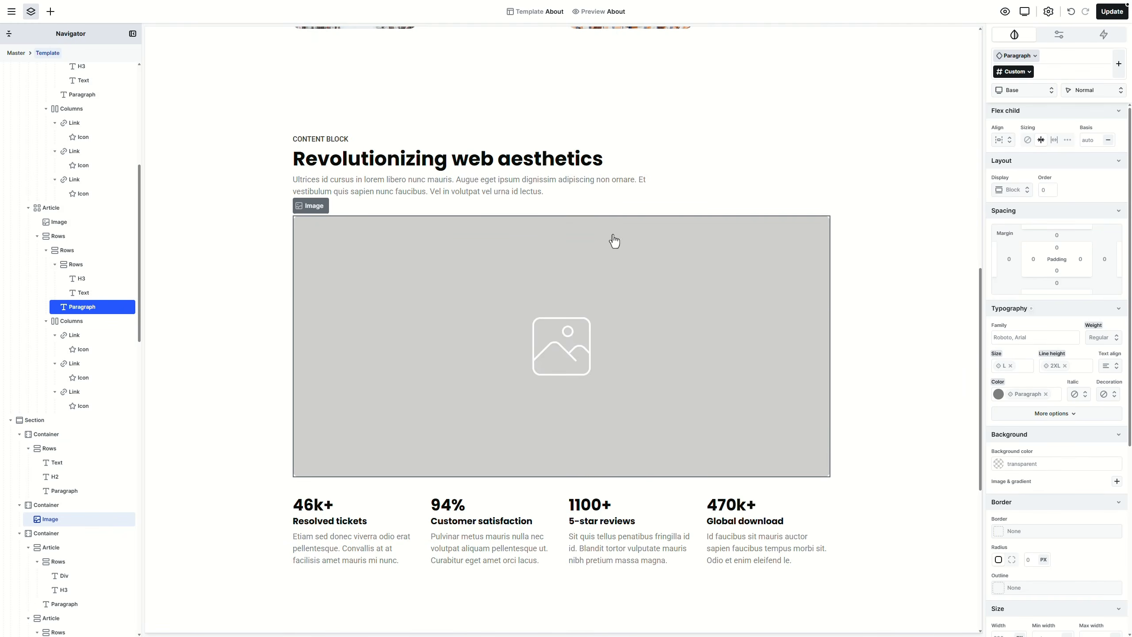
Step: Delete the CONTENT BLOCK label and intro, and retitle the heading 'Built for outdoor spaces that last'
left_click(338, 140)
key("Delete")
left_click(334, 145)
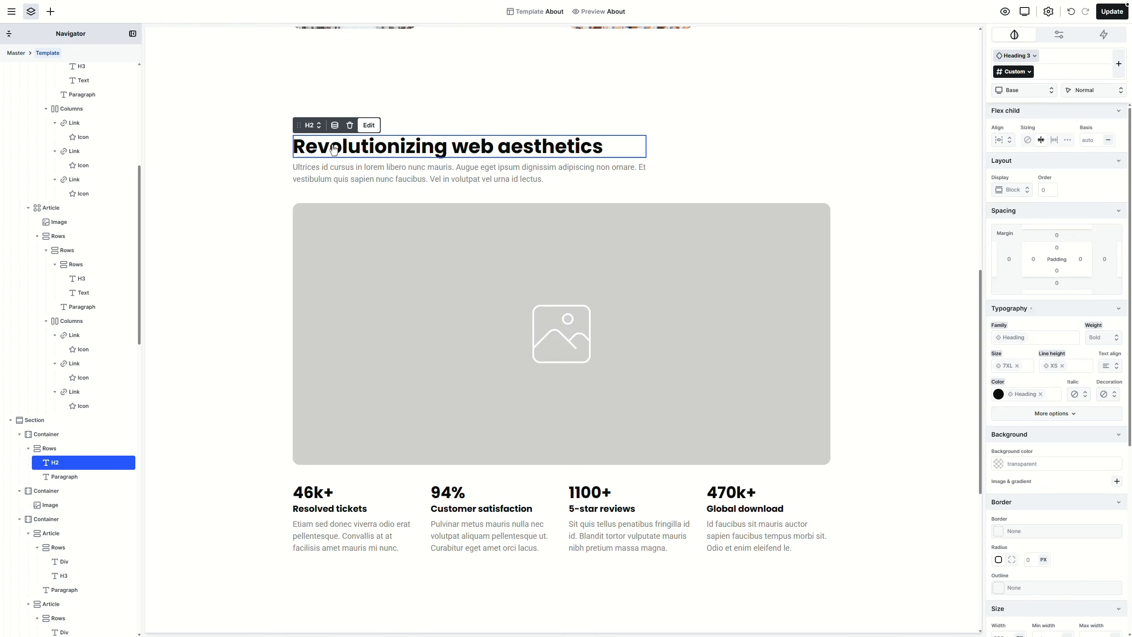
double_click(333, 145)
key("ctrl+v")
key("Escape")
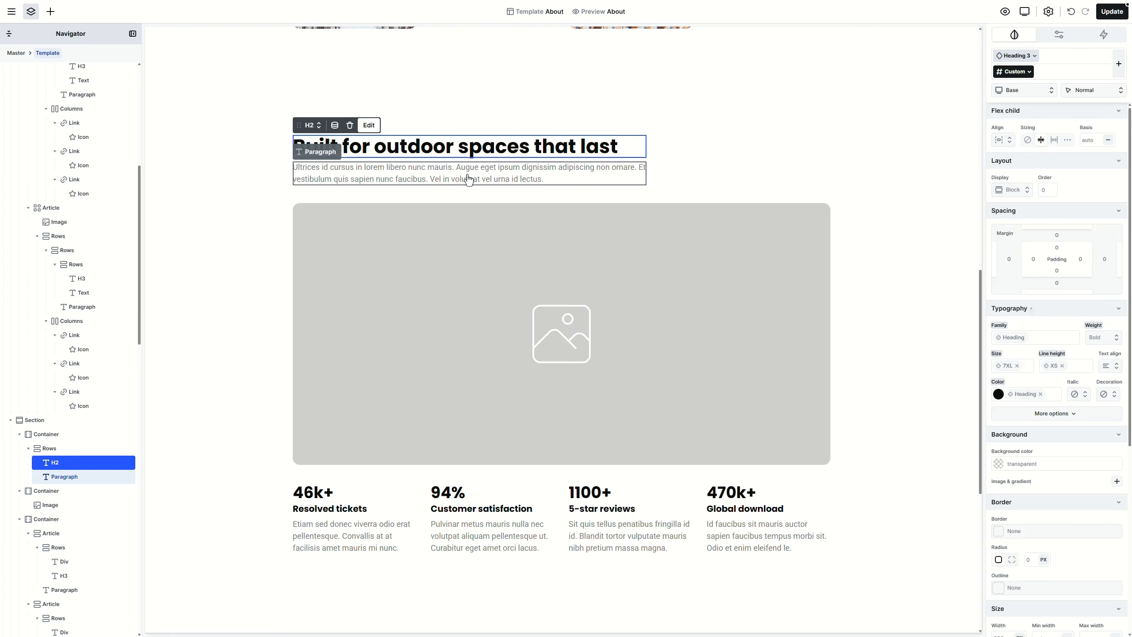
left_click(468, 179)
key("Delete")
Step: Apply the 2 column 6+6 Equal class to the heading's container
left_click(695, 152)
left_click(335, 126)
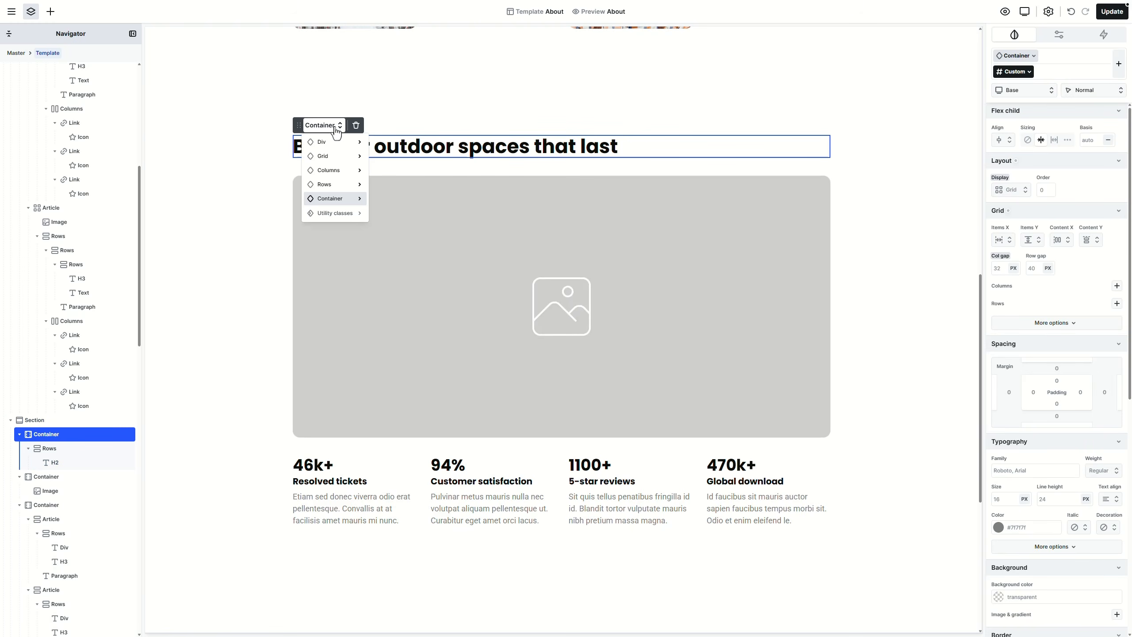
mouse_move(341, 199)
mouse_move(397, 198)
left_click(445, 199)
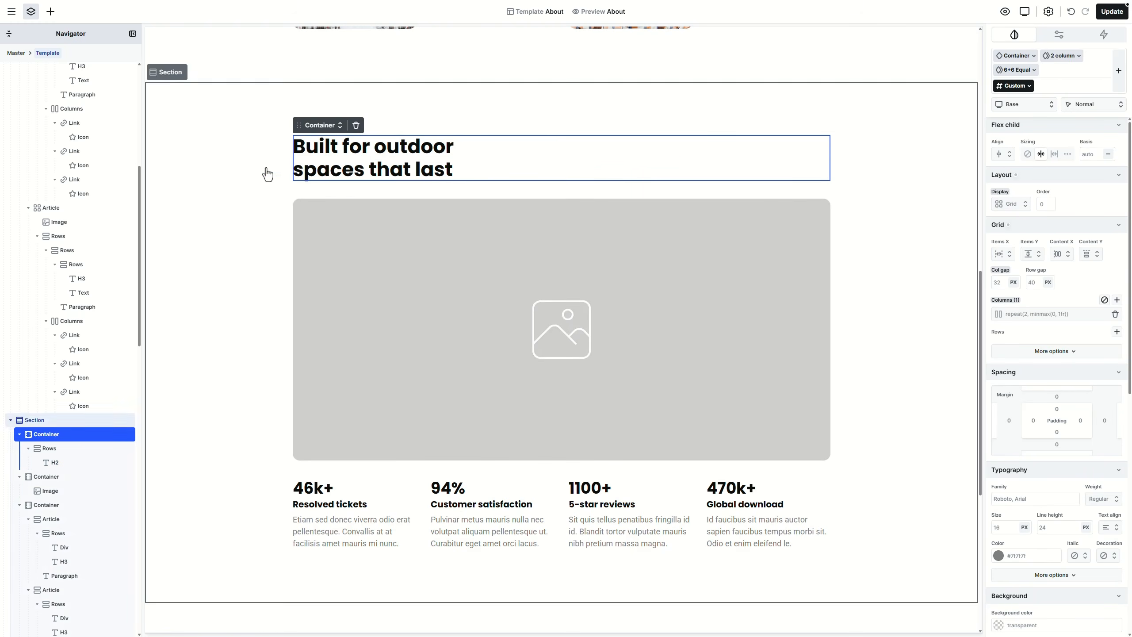
Step: Set the section background to Secondary
left_click(267, 174)
left_click(1114, 488)
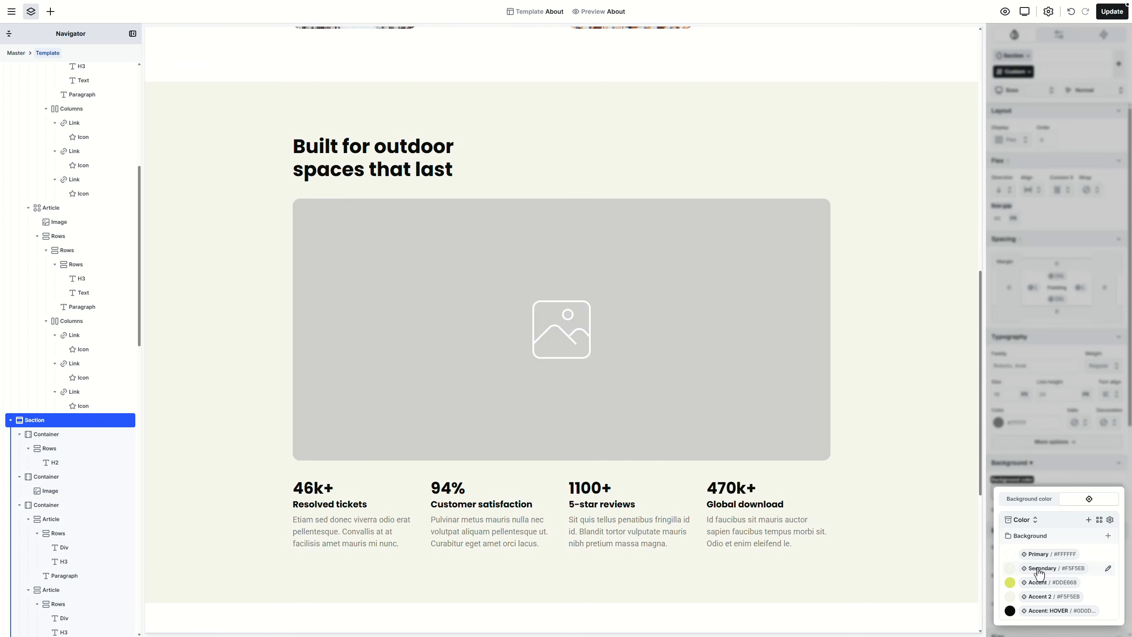
left_click(1042, 569)
Step: Replace the placeholder image with the aerial garden photo
left_click(657, 375)
double_click(658, 374)
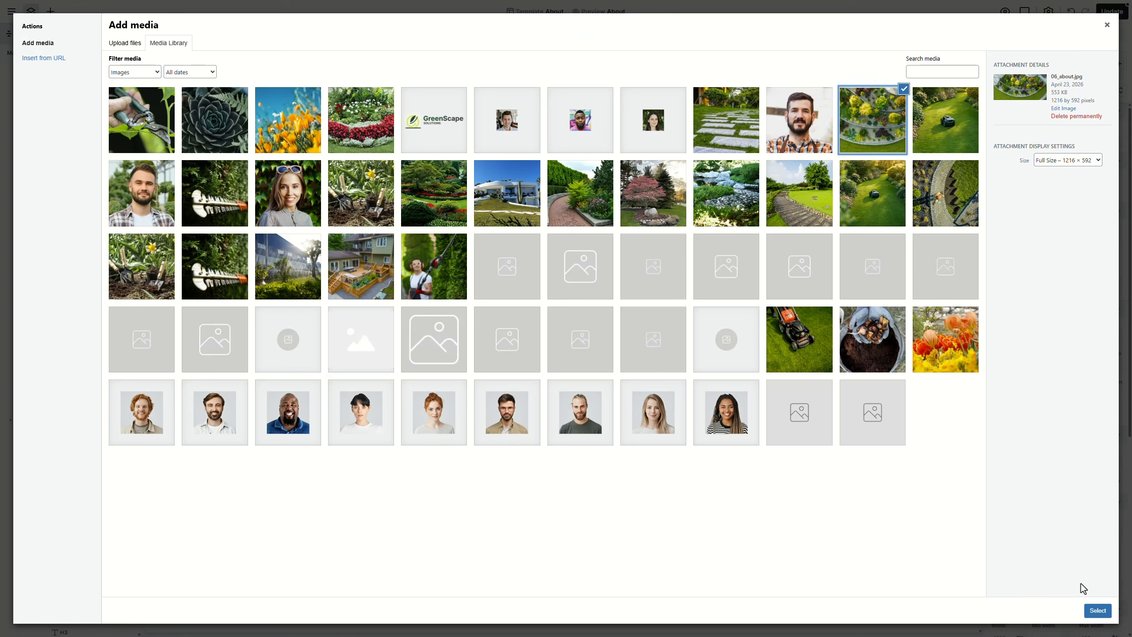
left_click(1096, 610)
scroll(695, 409, "down", 4)
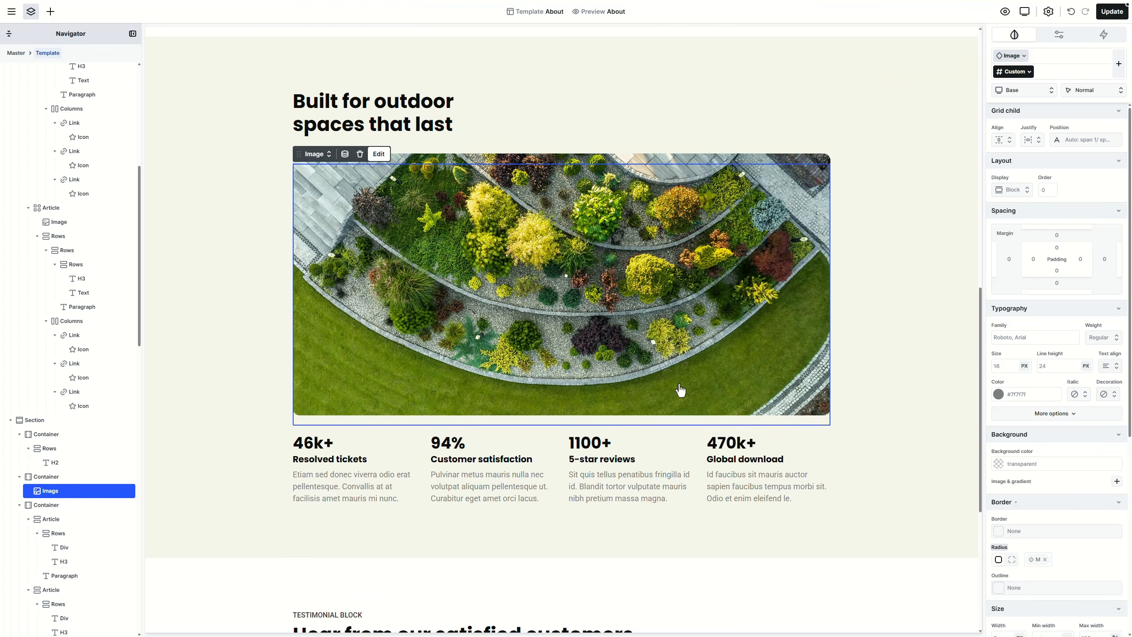
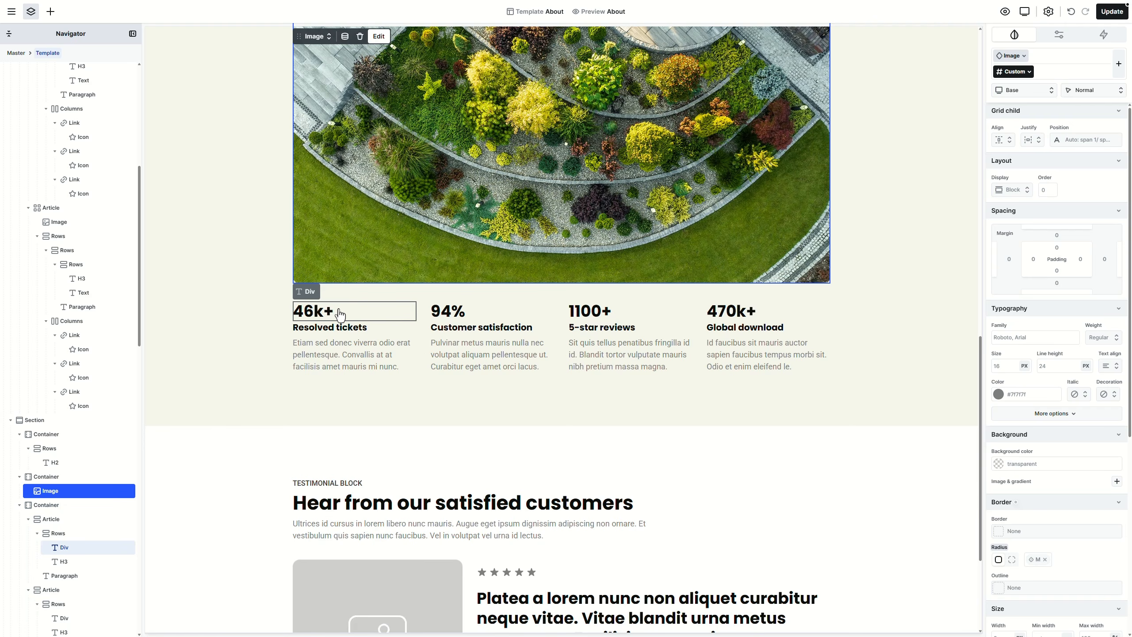
Step: Open the Homepage template by searching 'home' in the main menu
left_click(13, 16)
left_click(60, 68)
type("homepa")
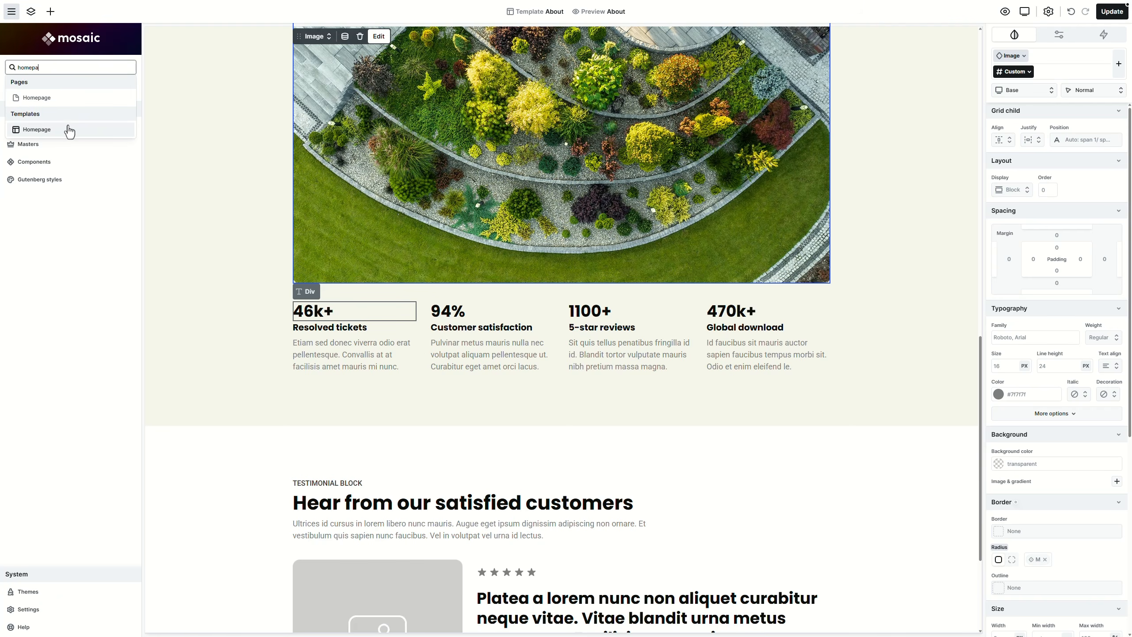
left_click(70, 129)
Step: Turn the stats row into a new component named 'Numbers' in the Part category
scroll(457, 227, "down", 10)
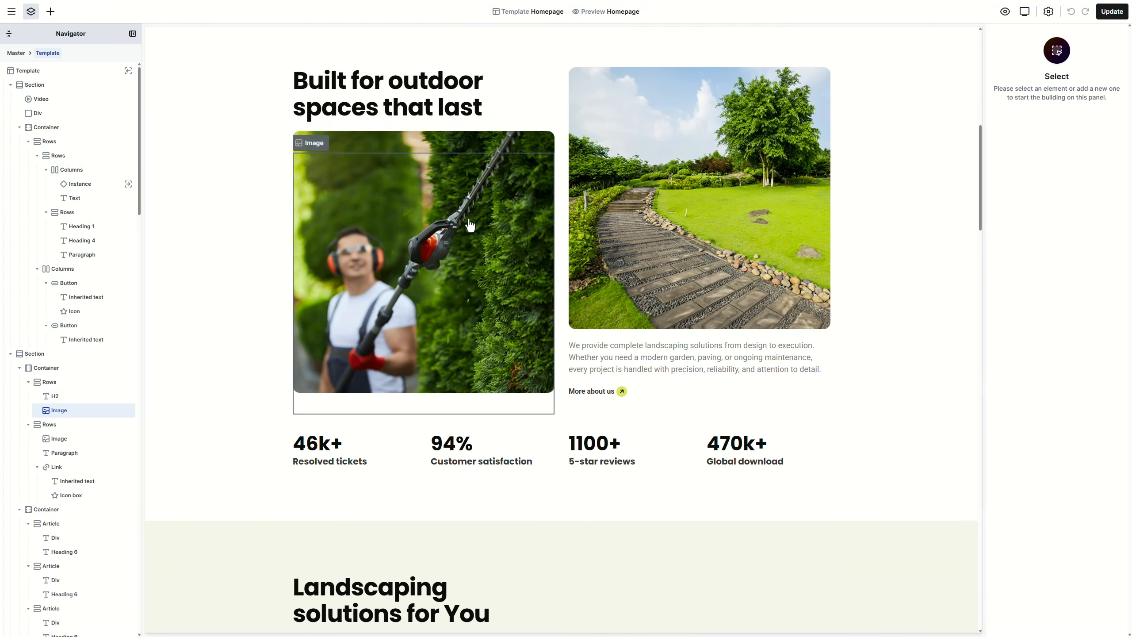
right_click(557, 333)
left_click(581, 378)
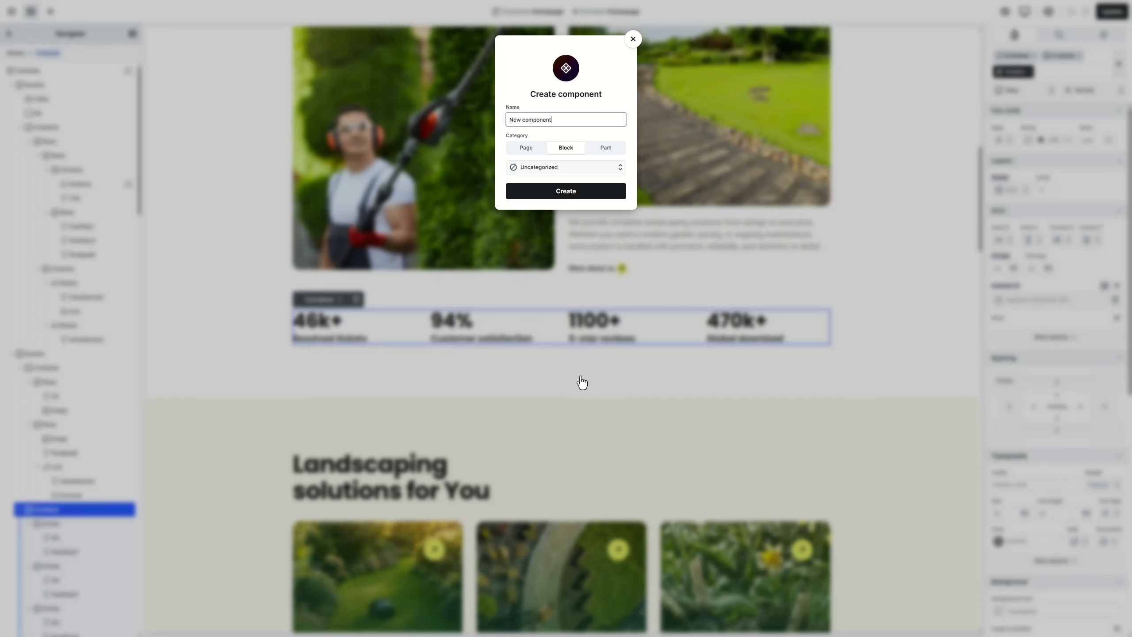
type("Numbers")
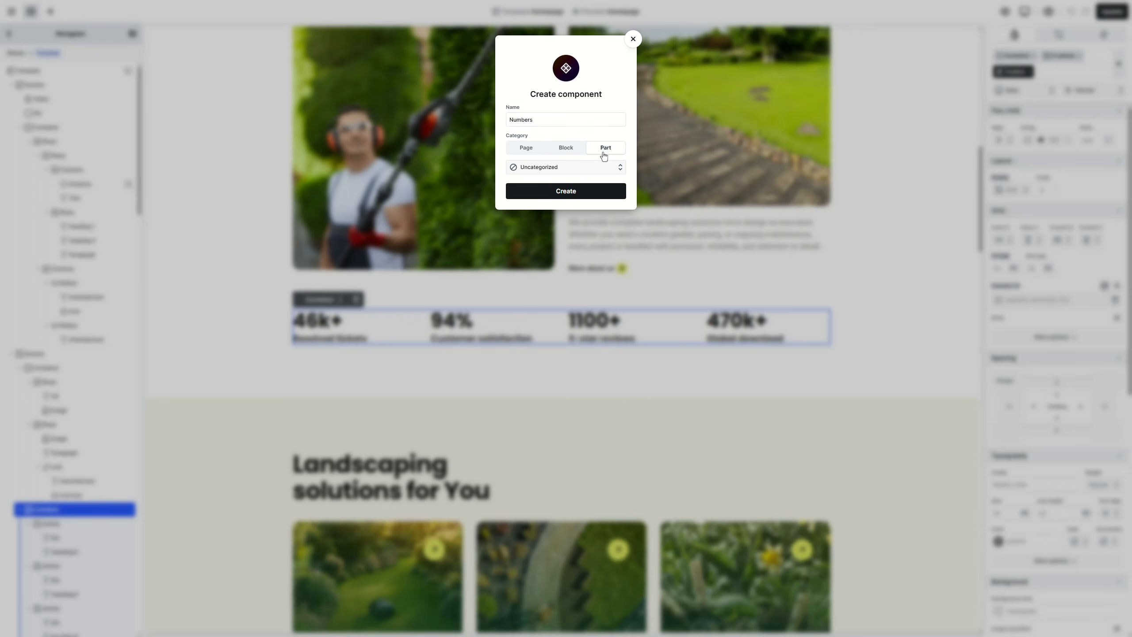
left_click(588, 167)
left_click(577, 200)
left_click(575, 193)
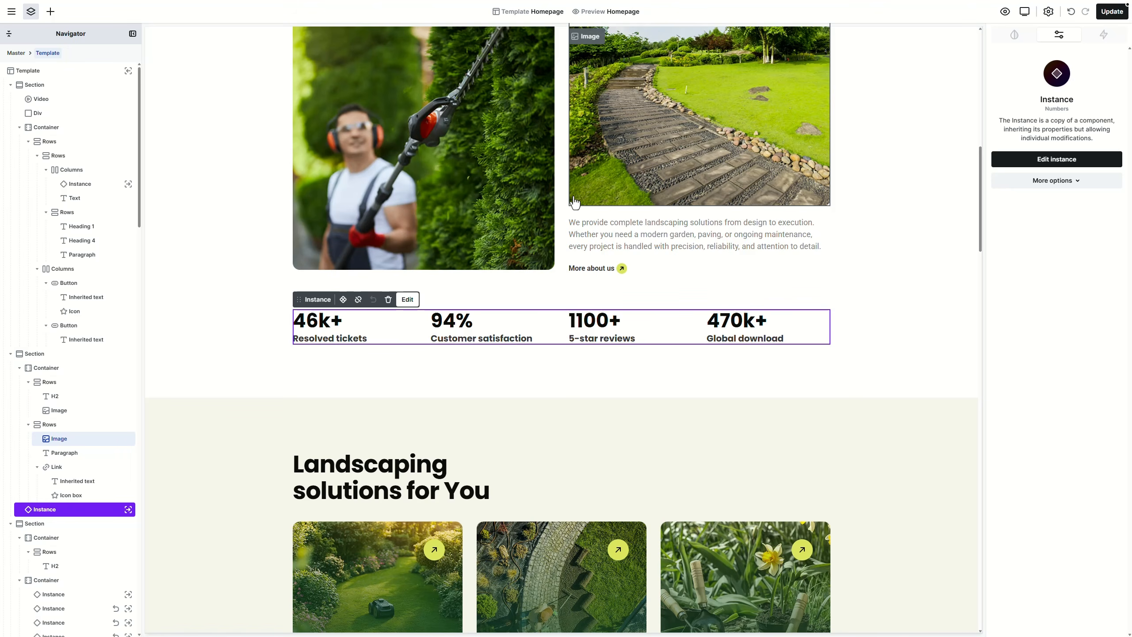
Step: Save the Homepage template changes, then start a menu search for the About template
left_click(1113, 11)
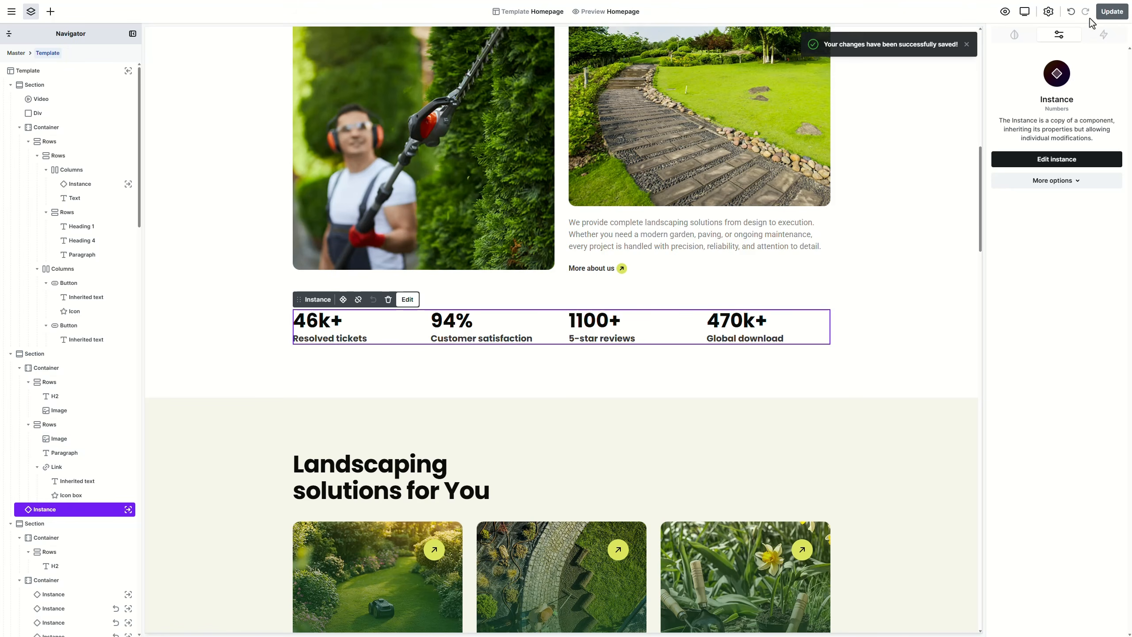
left_click(11, 11)
left_click(39, 67)
Step: Open the About template found by searching 'about'
type("about")
scroll(65, 178, "down", 5)
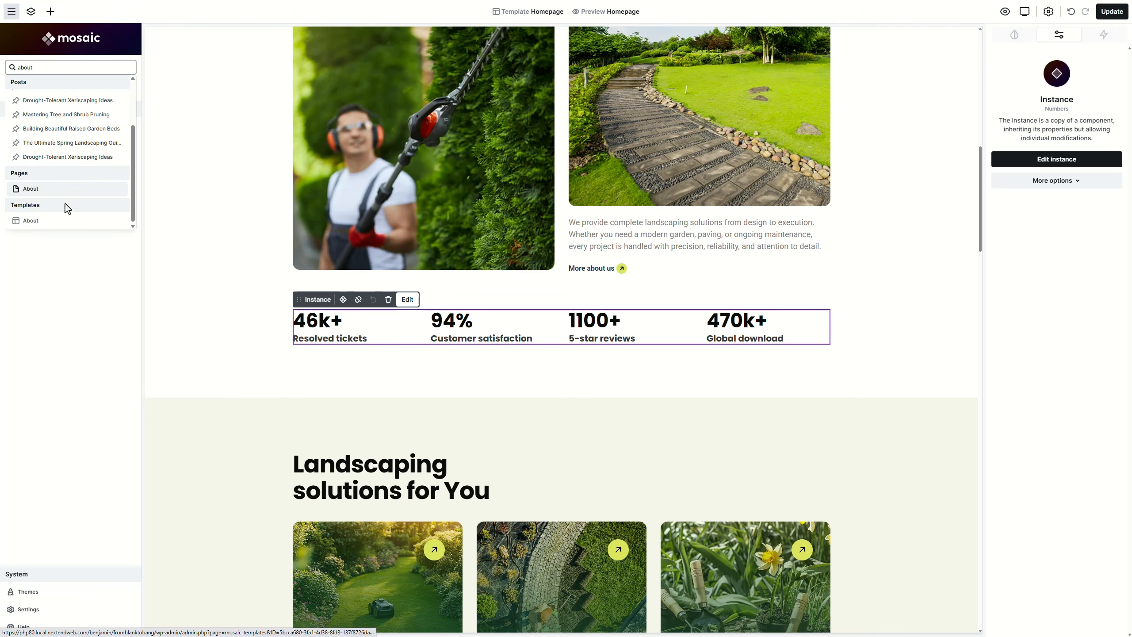
left_click(60, 223)
Step: Insert a Numbers component instance just below the About stats row
scroll(411, 292, "down", 5)
scroll(411, 293, "down", 10)
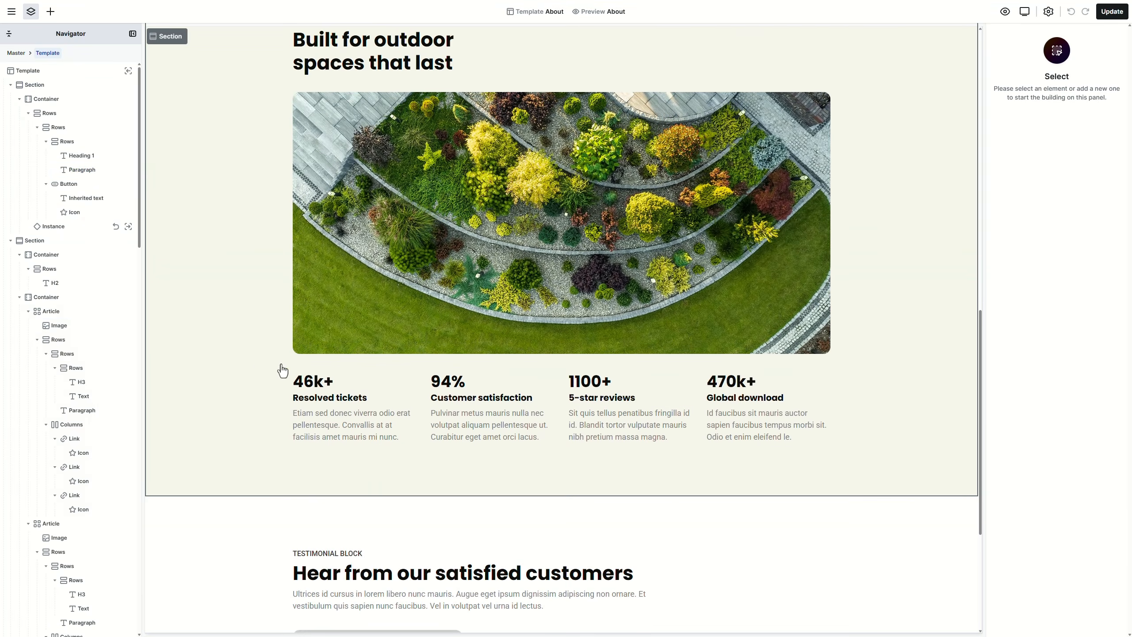
left_click(239, 333)
left_click(50, 11)
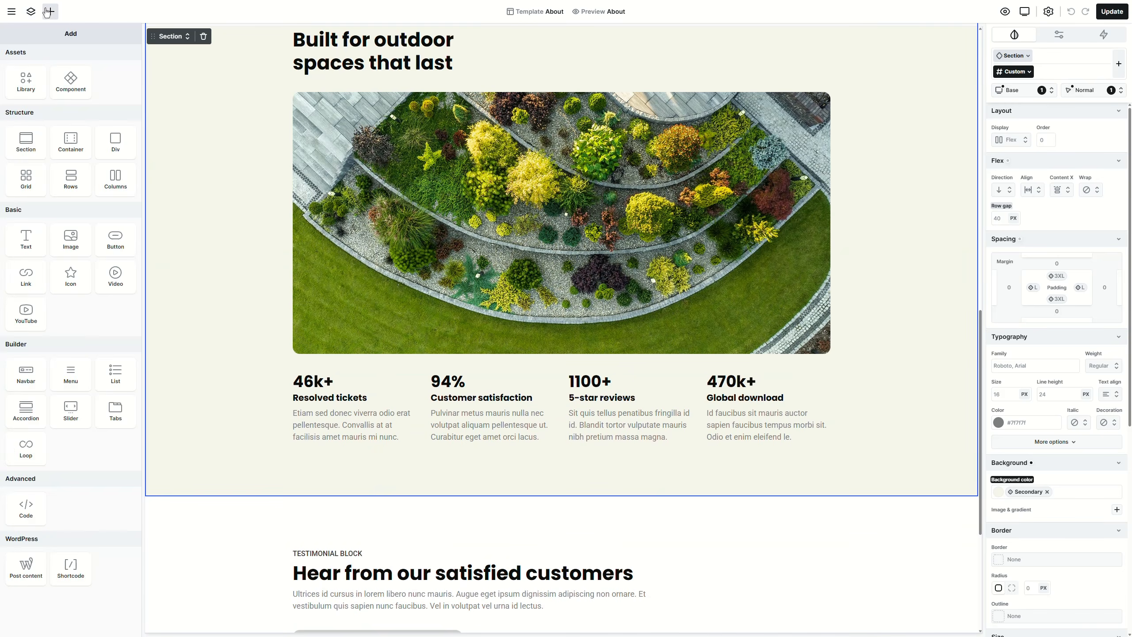
left_click_drag(76, 81, 288, 462)
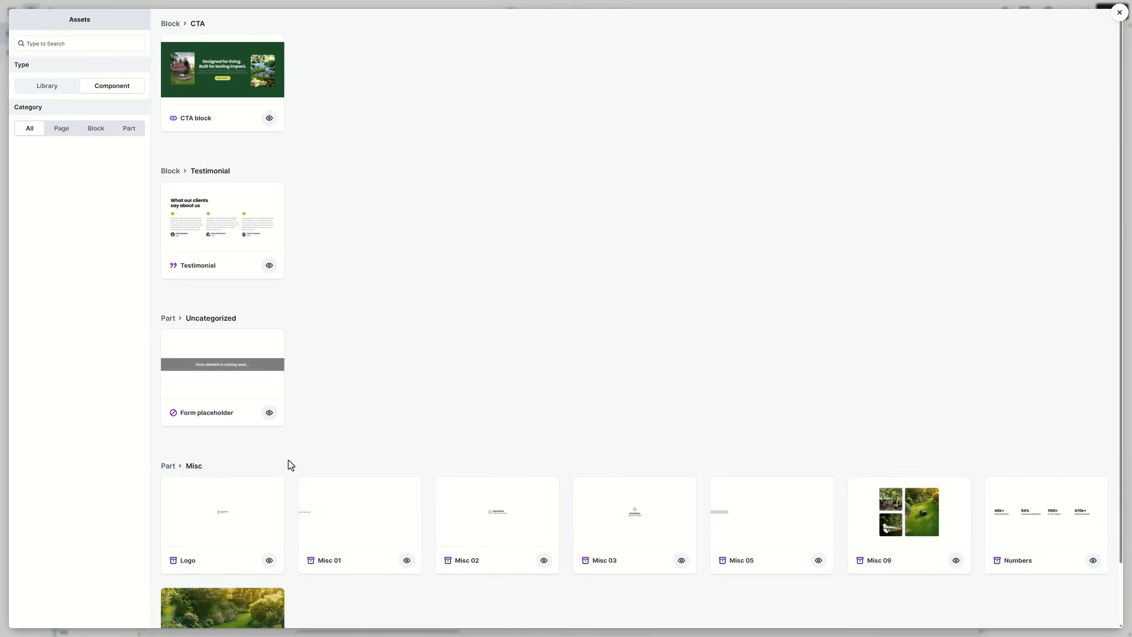
scroll(402, 468, "down", 2)
left_click(998, 451)
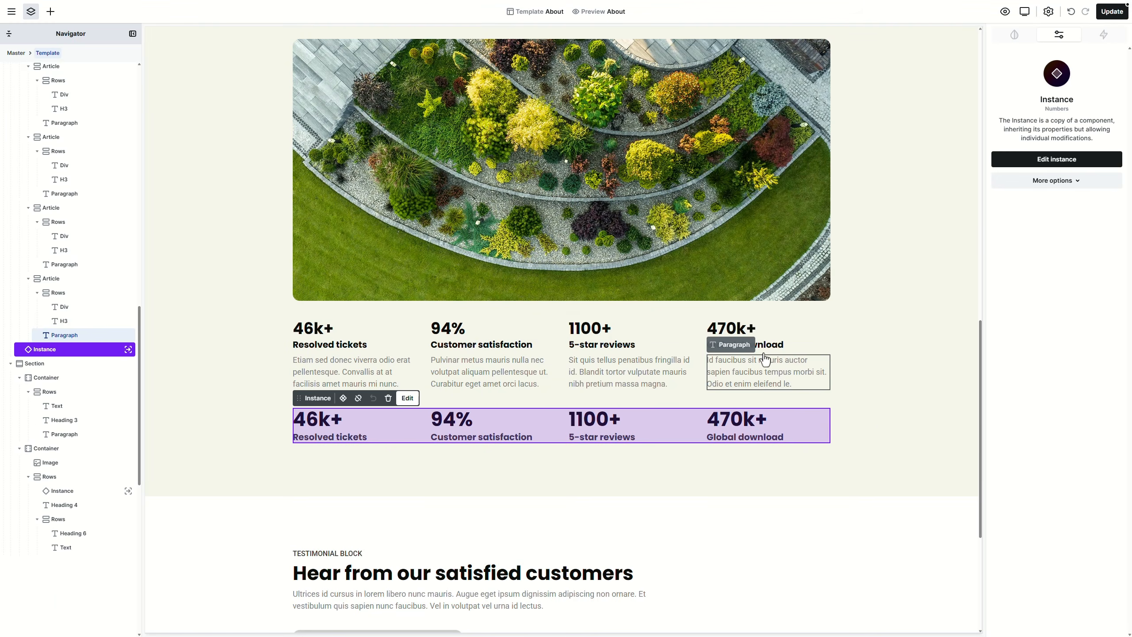
Step: Delete the original stats row and select the testimonial heading block
left_click(698, 337)
key("Delete")
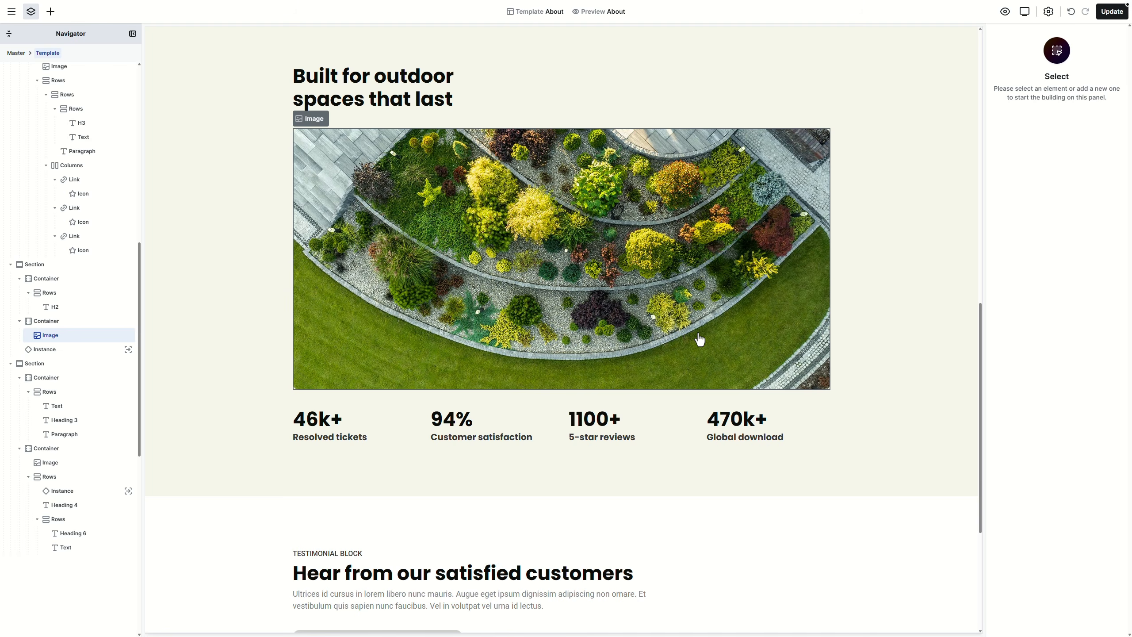
scroll(699, 337, "down", 5)
left_click(678, 326)
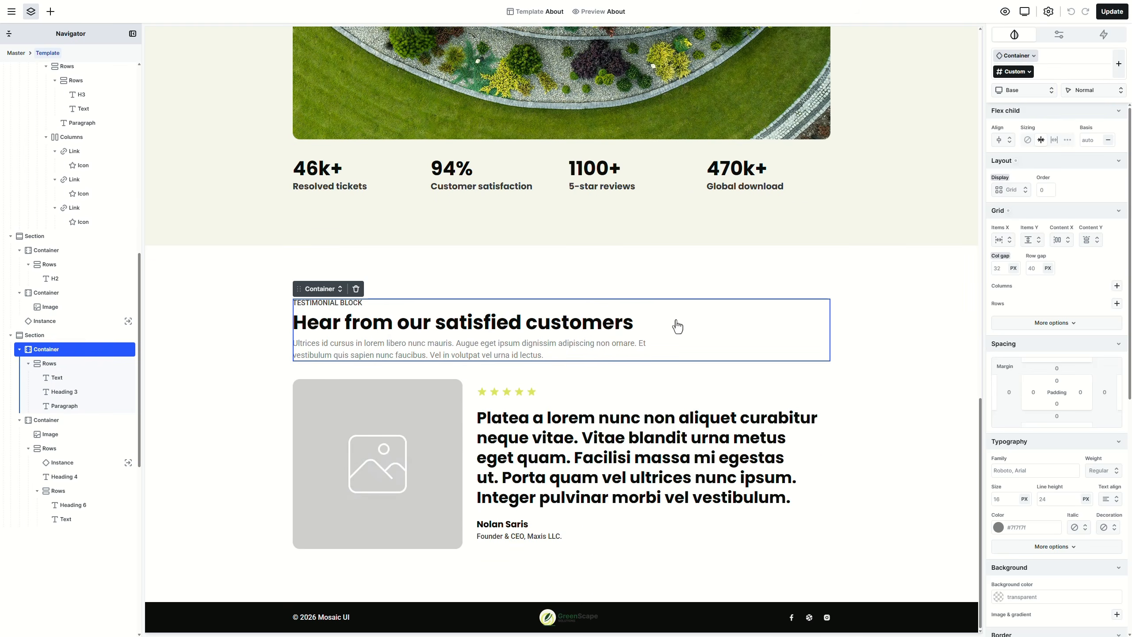
Step: Remove the testimonial heading and swap the photo for the smiling woman's portrait (07_about.jpg)
key("Delete")
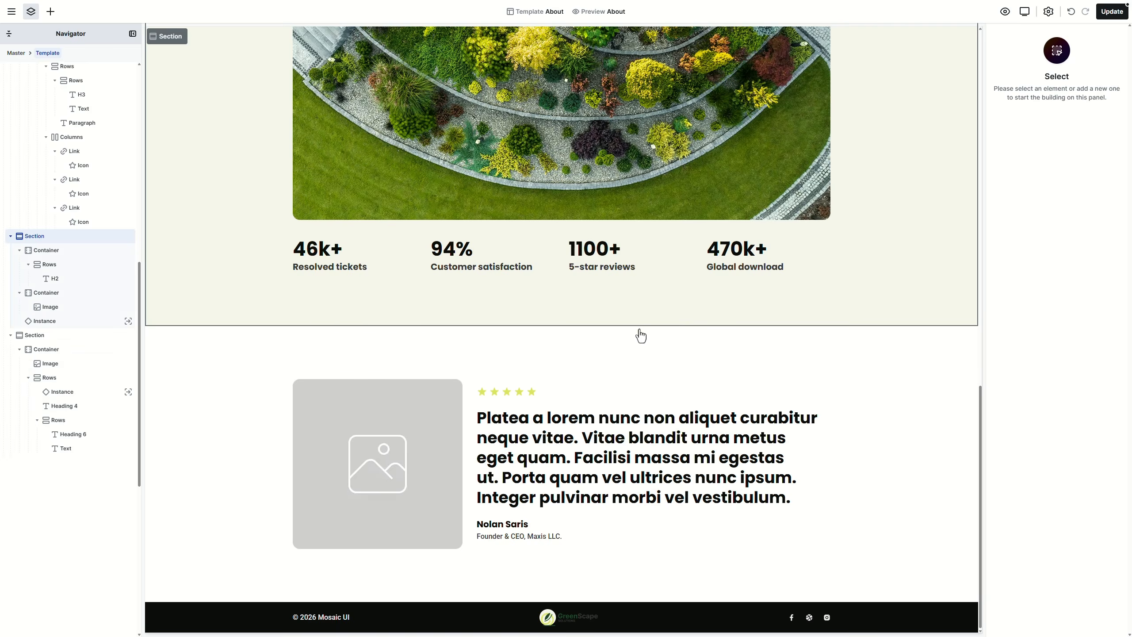
double_click(410, 430)
left_click(295, 217)
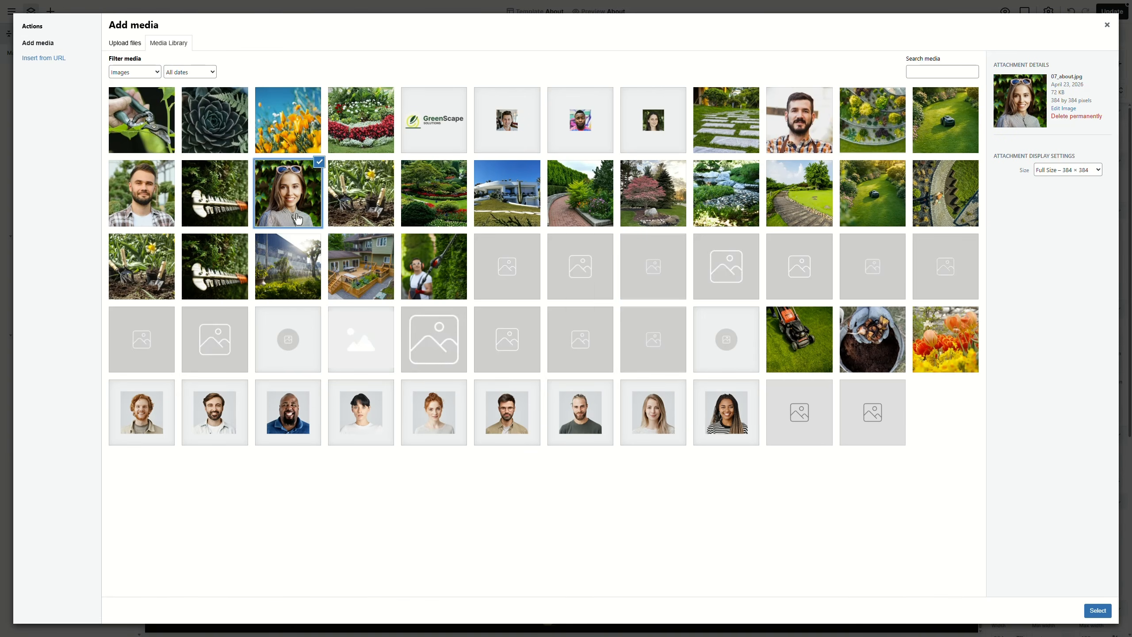
left_click(1098, 610)
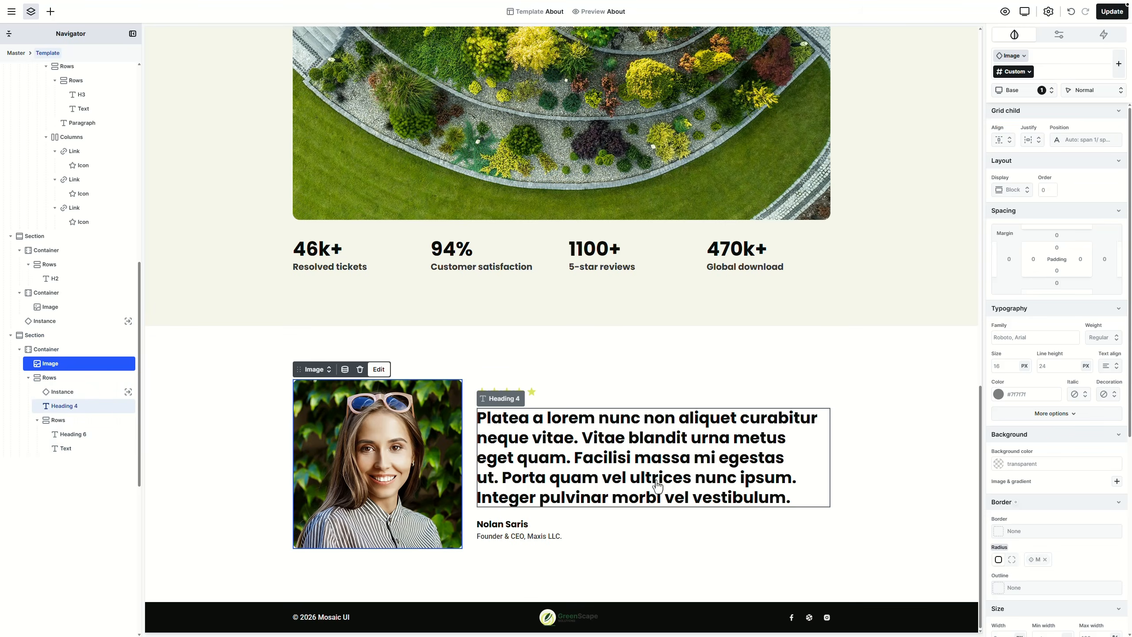
Step: Paste the new garden quote, change the reviewer's first-name ending to 'rah', and select the role line
left_click(612, 445)
key("ctrl+a")
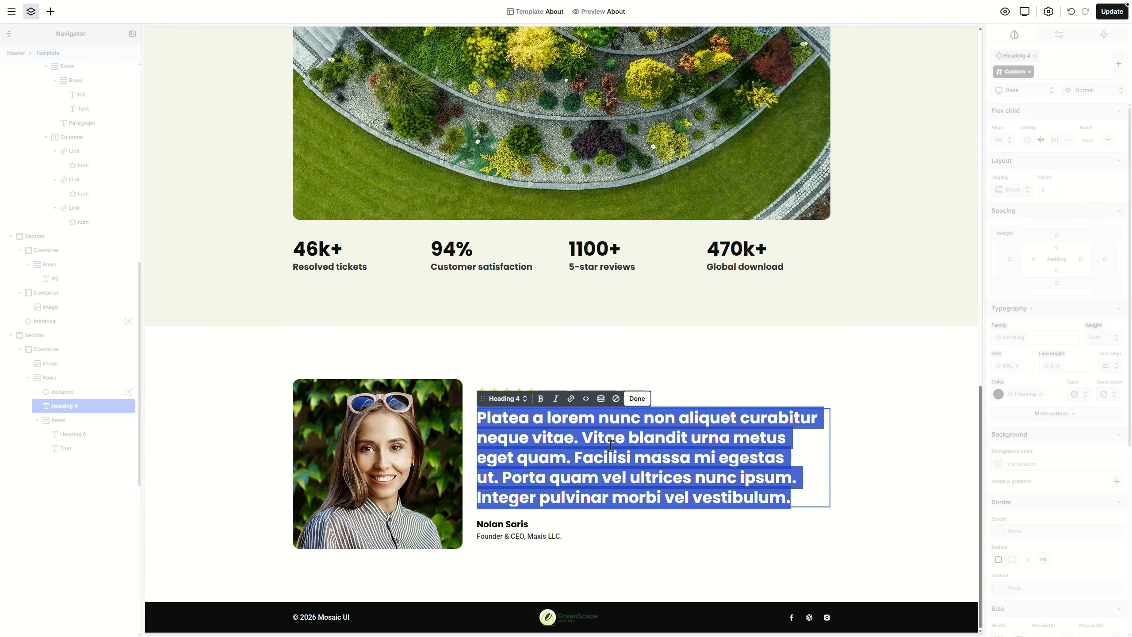
type("We wanted a garden that looked clean but was also easy to maintain, and the result exceeded everything we expected. The team handled every detail with precision, from planning to execution.")
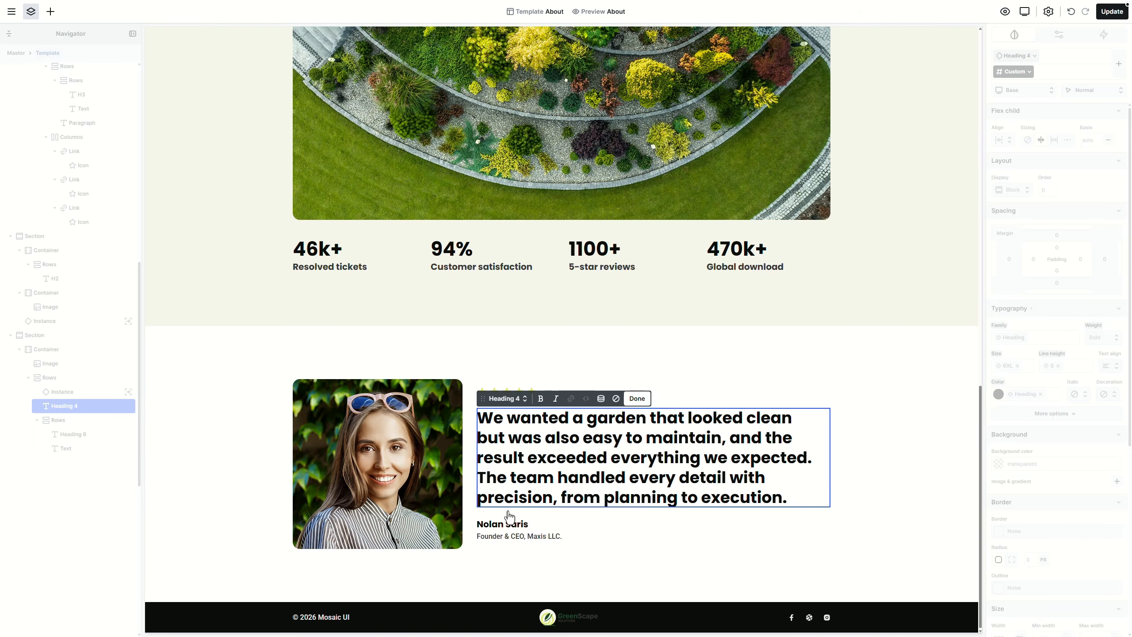
left_click(499, 526)
left_click_drag(489, 526, 503, 525)
type("rah")
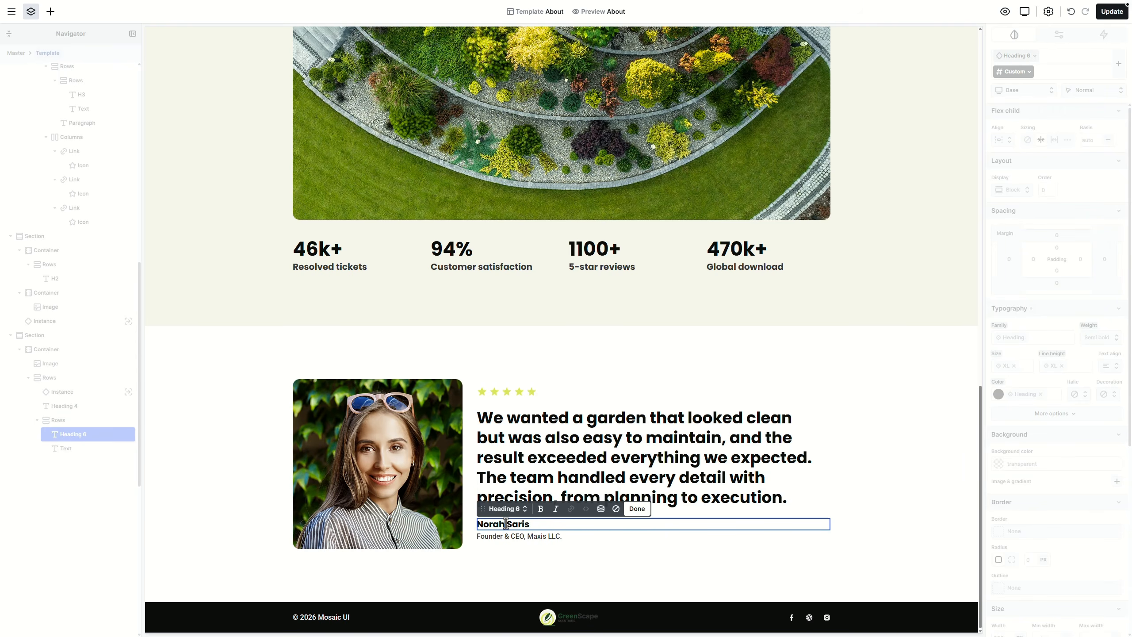
left_click(514, 538)
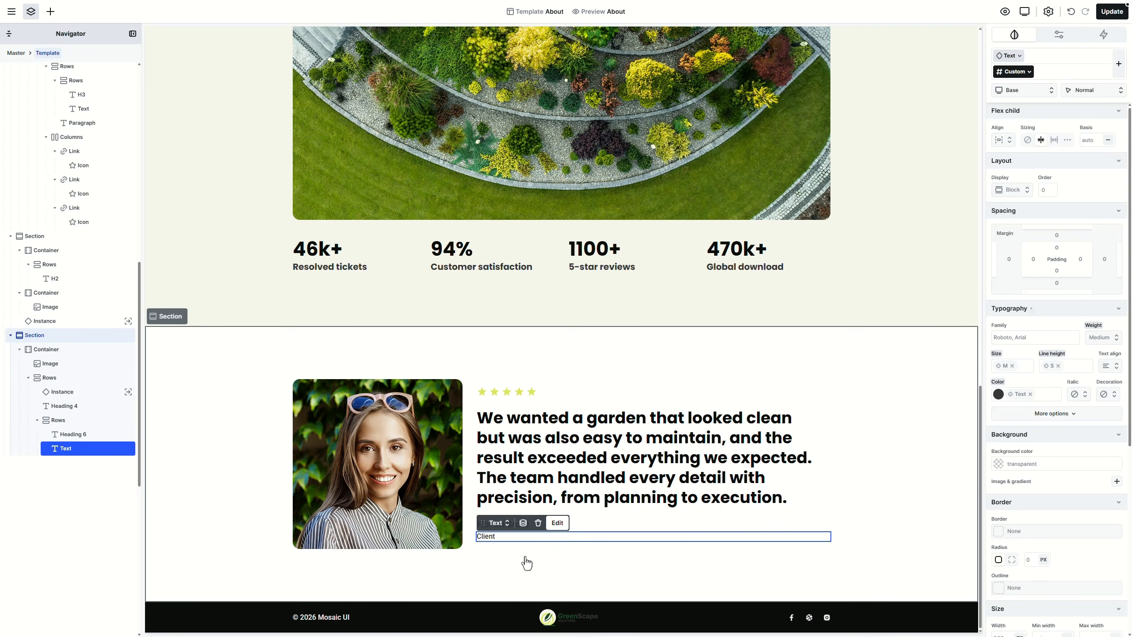
Step: Add a CTA block component above the footer, save the About template, and go to Templates
left_click(51, 11)
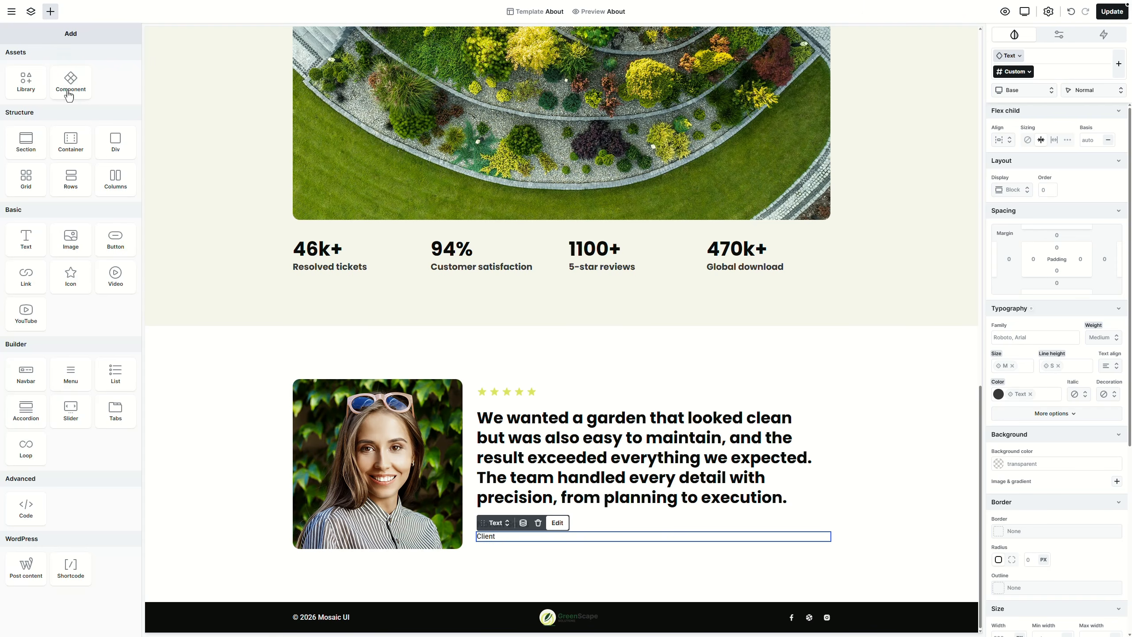
left_click_drag(69, 96, 212, 602)
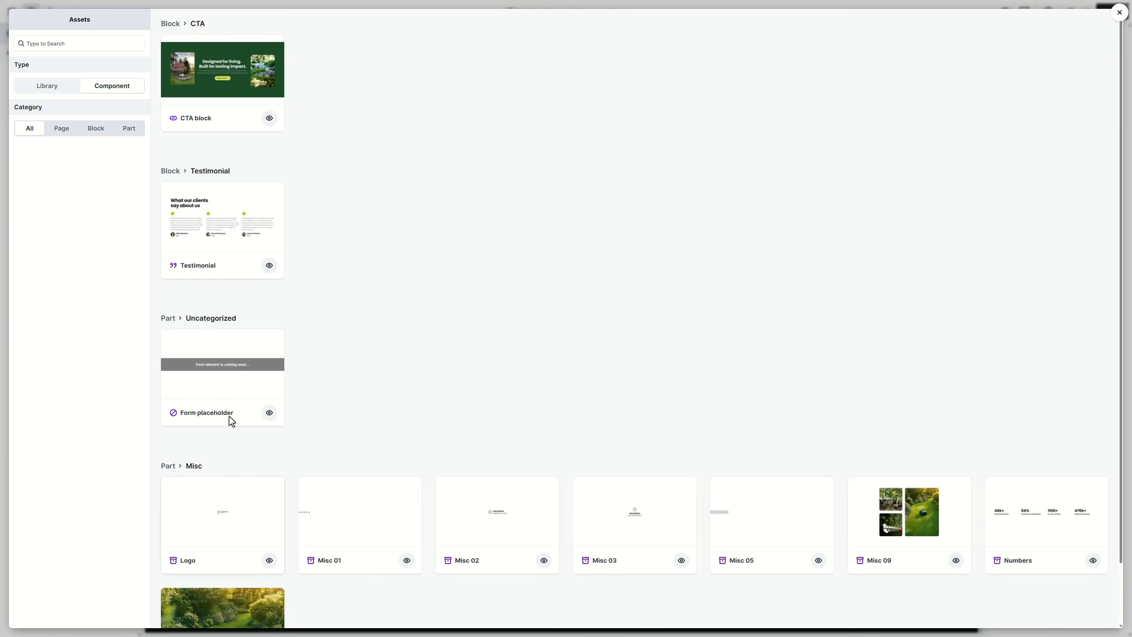
left_click(230, 89)
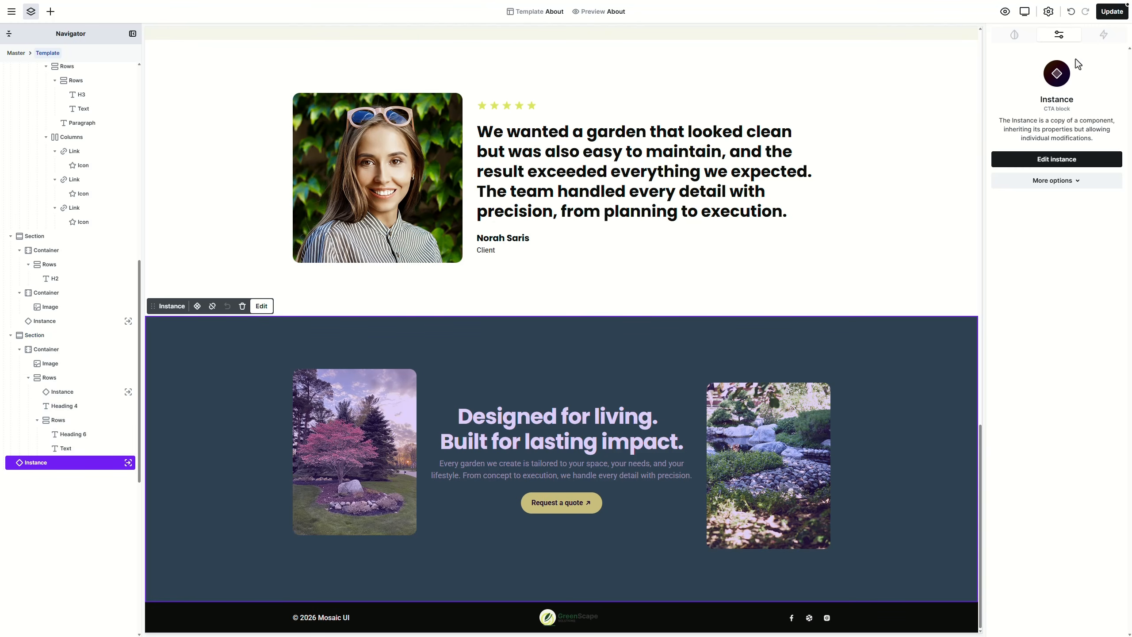
left_click(1112, 12)
left_click(11, 13)
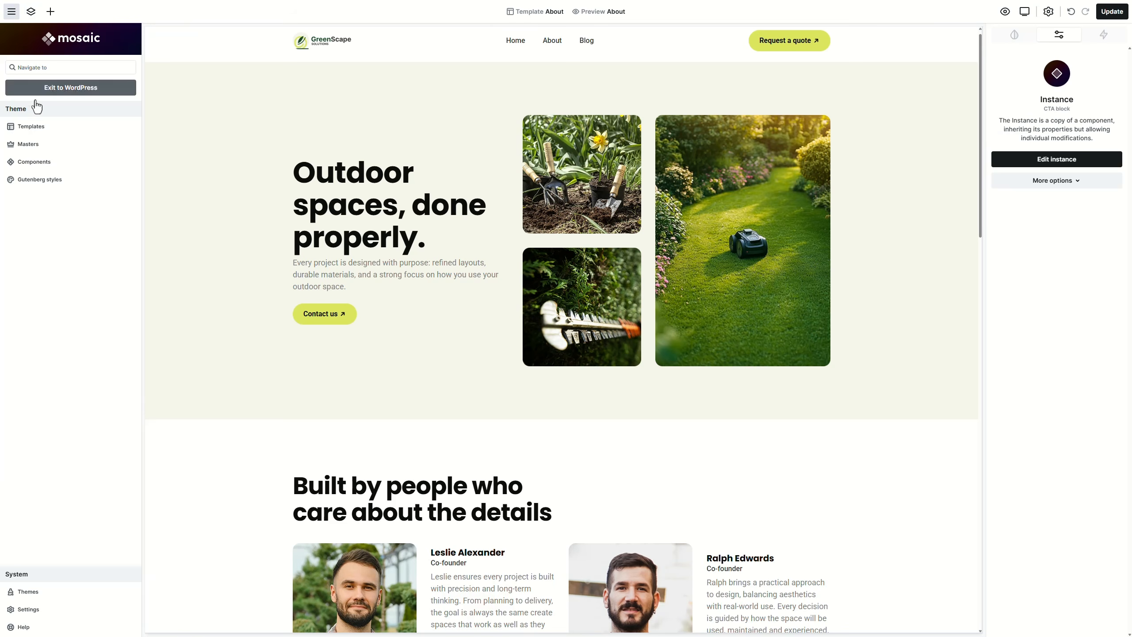
left_click(45, 132)
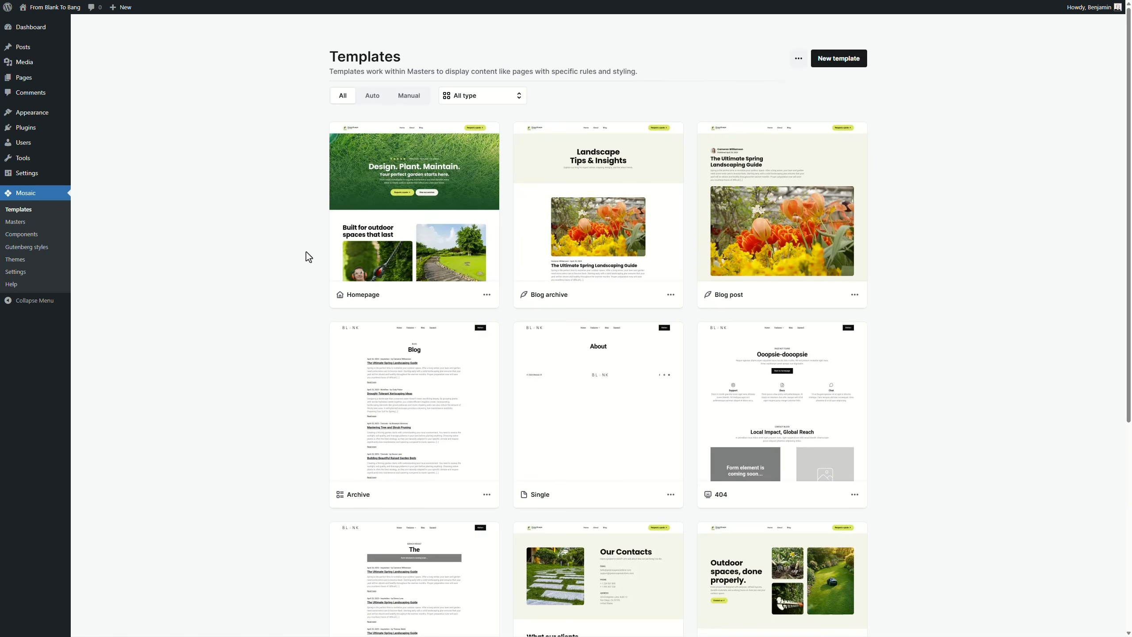
Step: Open the Single template and inspect the Privacy Policy title's dynamic data source
left_click(612, 414)
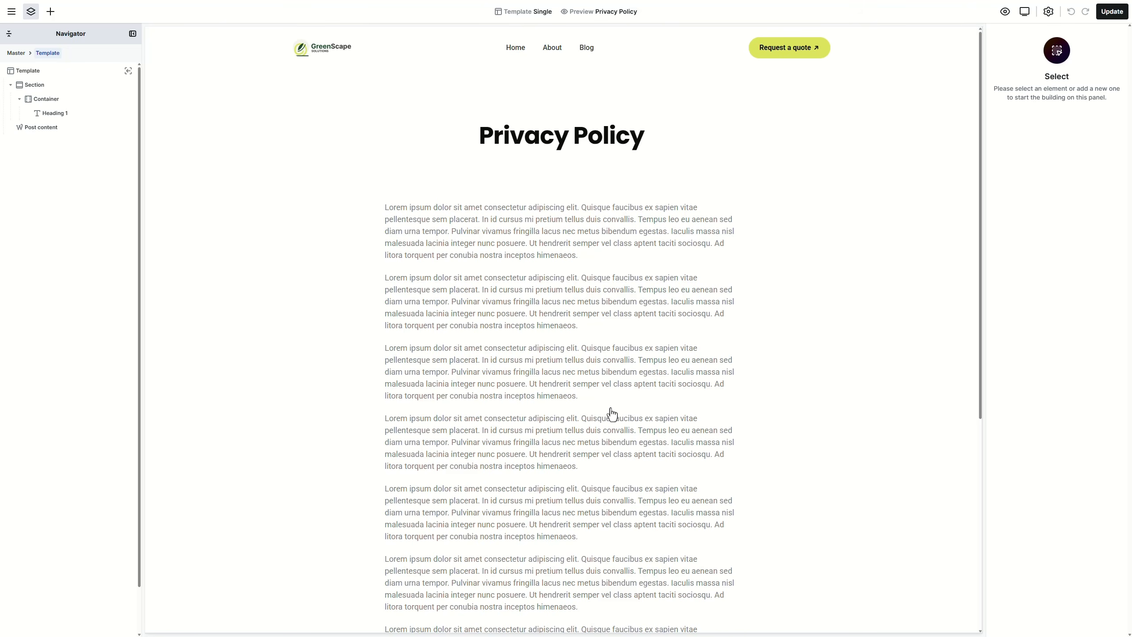
left_click(572, 148)
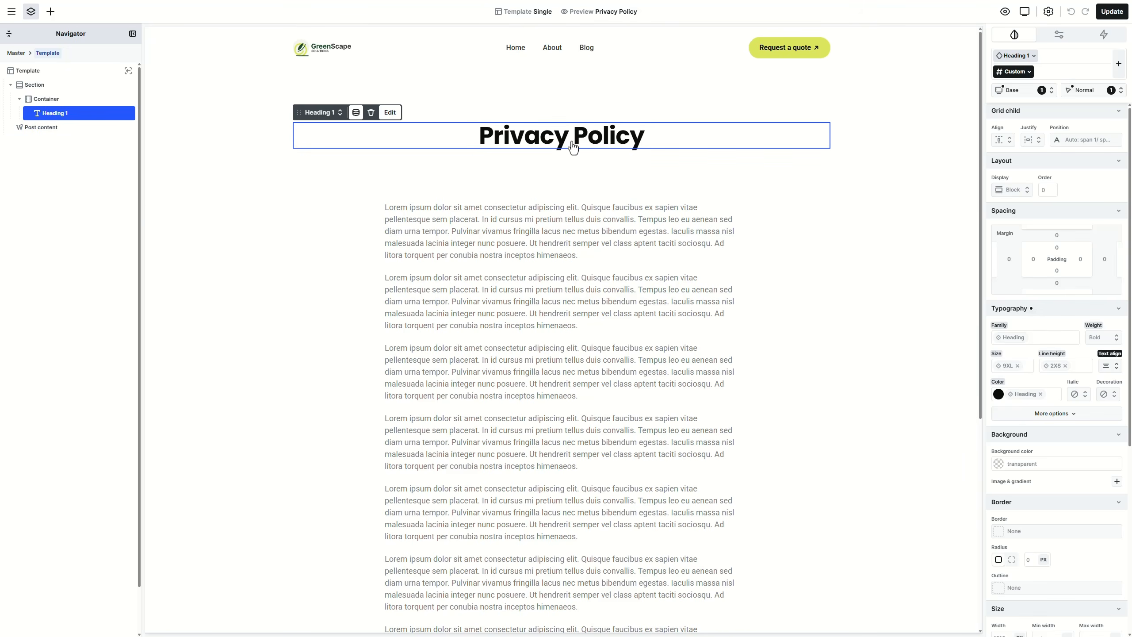
left_click(355, 114)
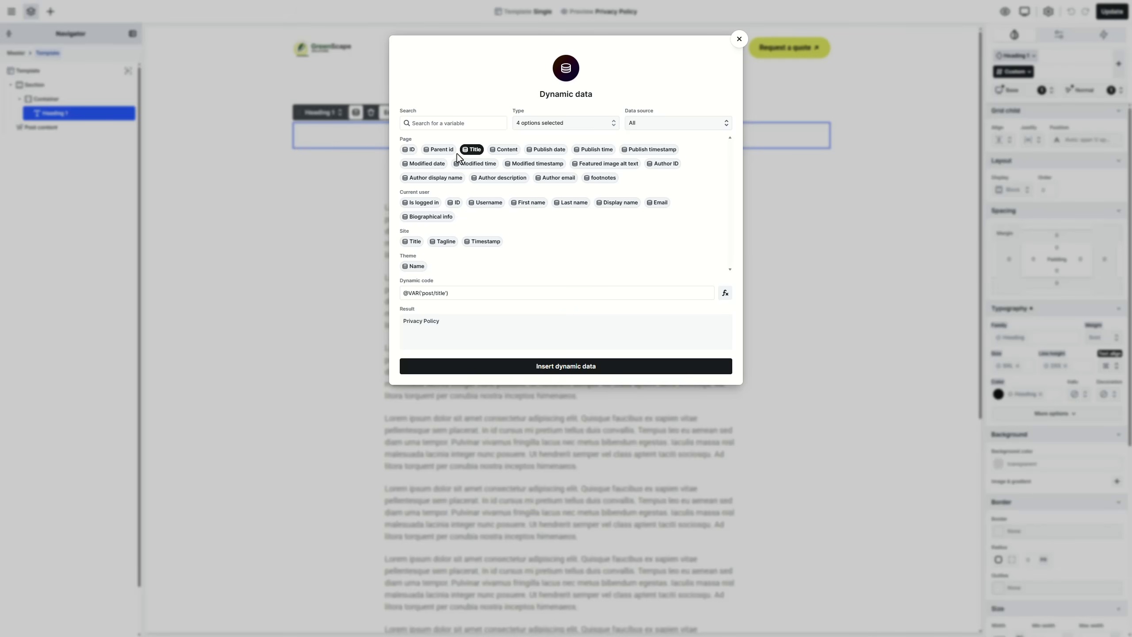
left_click(738, 39)
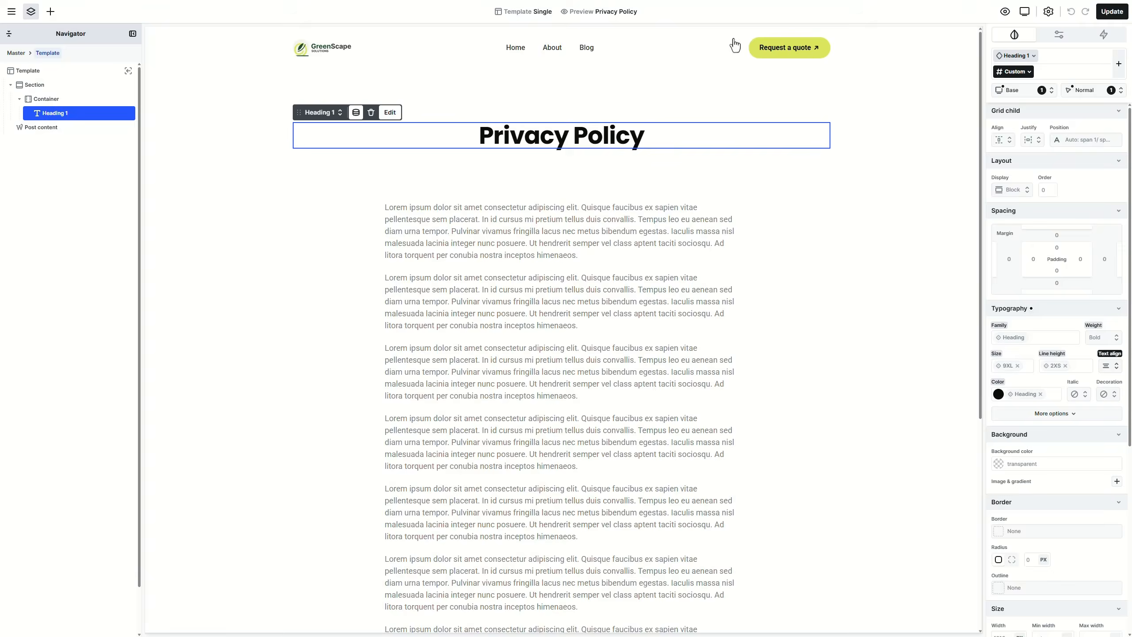
Step: Give the title section the light beige Secondary background colour
left_click(858, 120)
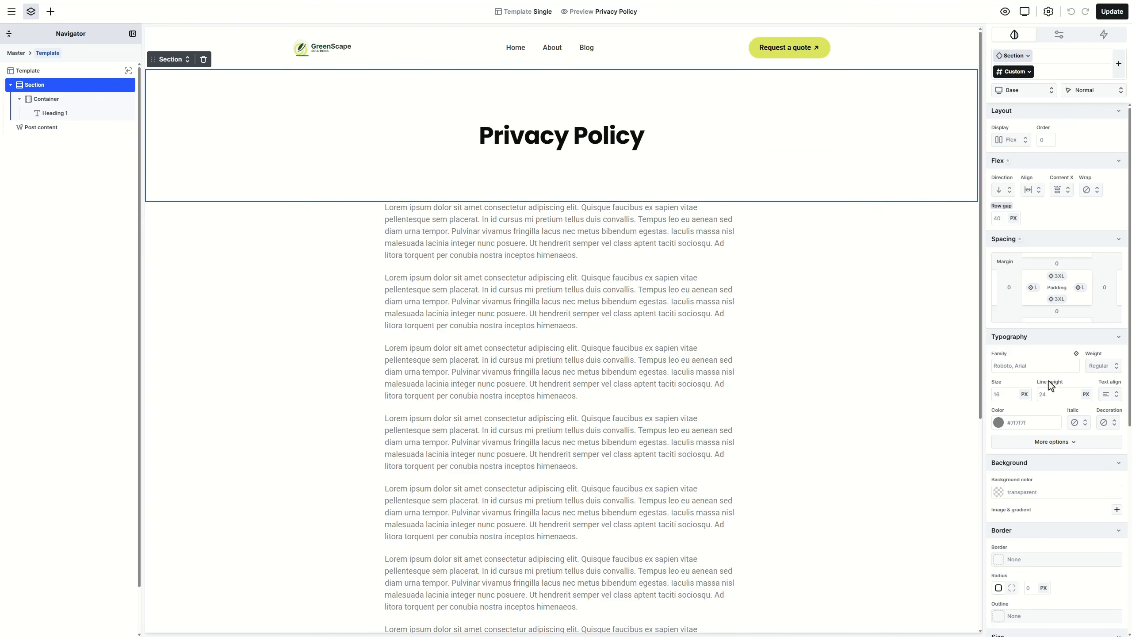
scroll(1049, 380, "down", 1)
left_click(1113, 437)
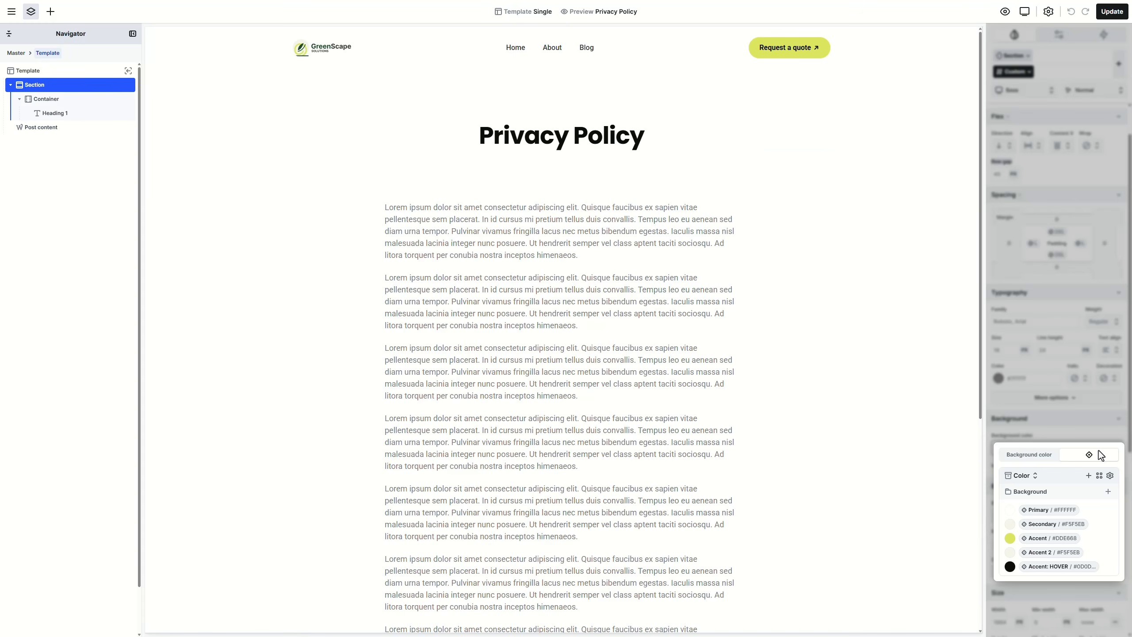
left_click(1057, 525)
Step: Pad the post content 3XL (120px) on top and 2XL below
left_click(890, 365)
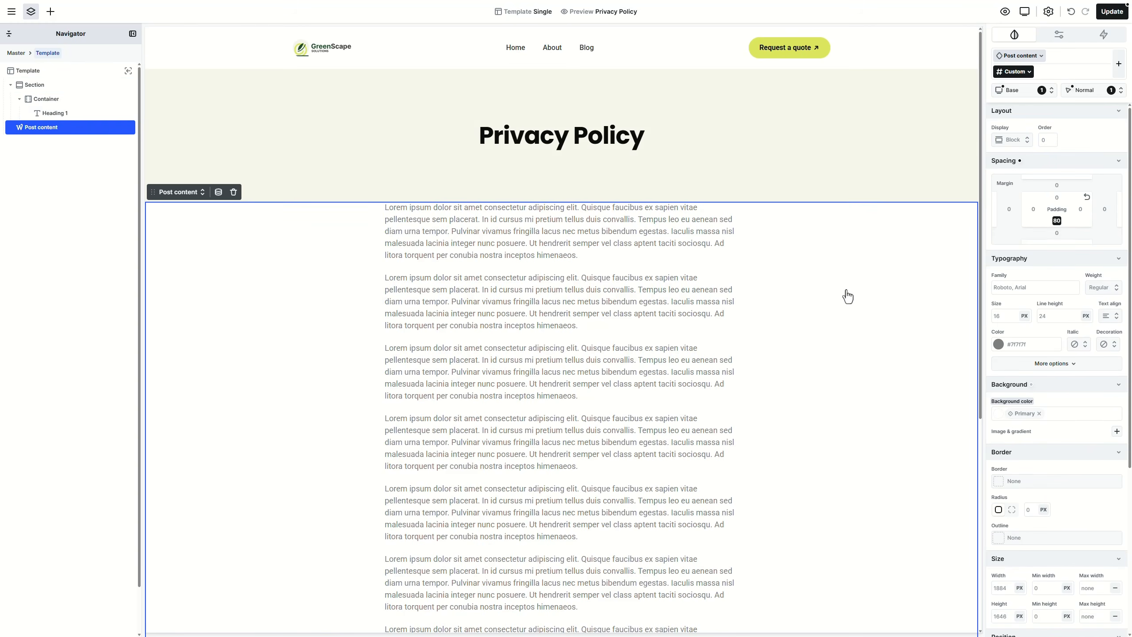
left_click(1057, 198)
left_click(1087, 215)
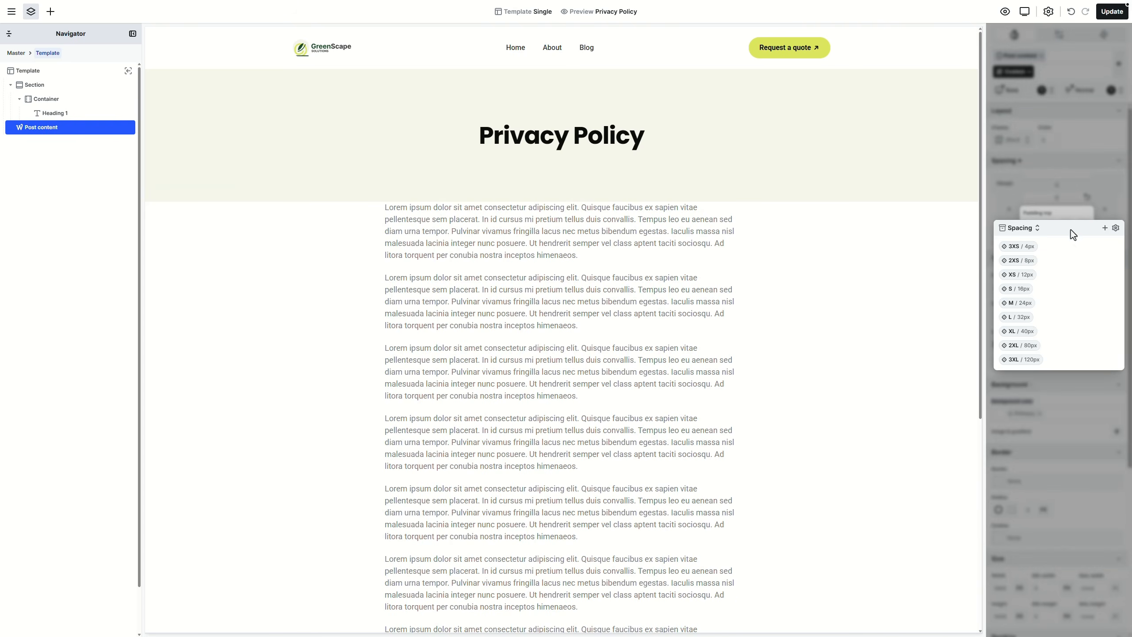
left_click(1021, 360)
key("Escape")
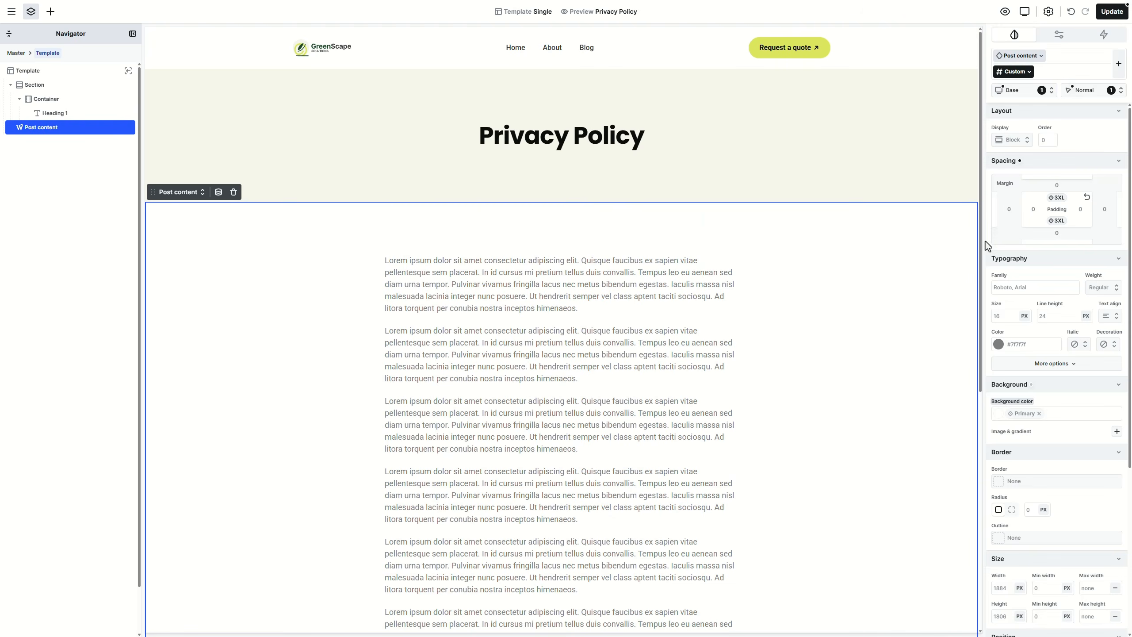
left_click_drag(981, 211, 989, 453)
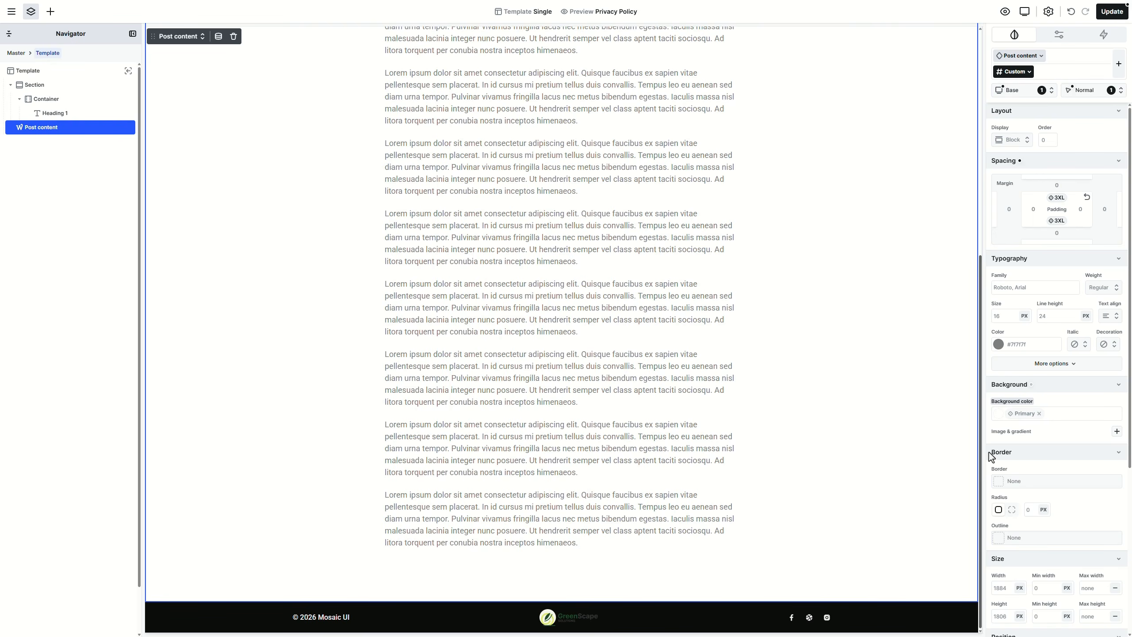
Step: Edit the footer logo instance to use the light Logo_dark.png image, then exit instance editing
left_click(581, 623)
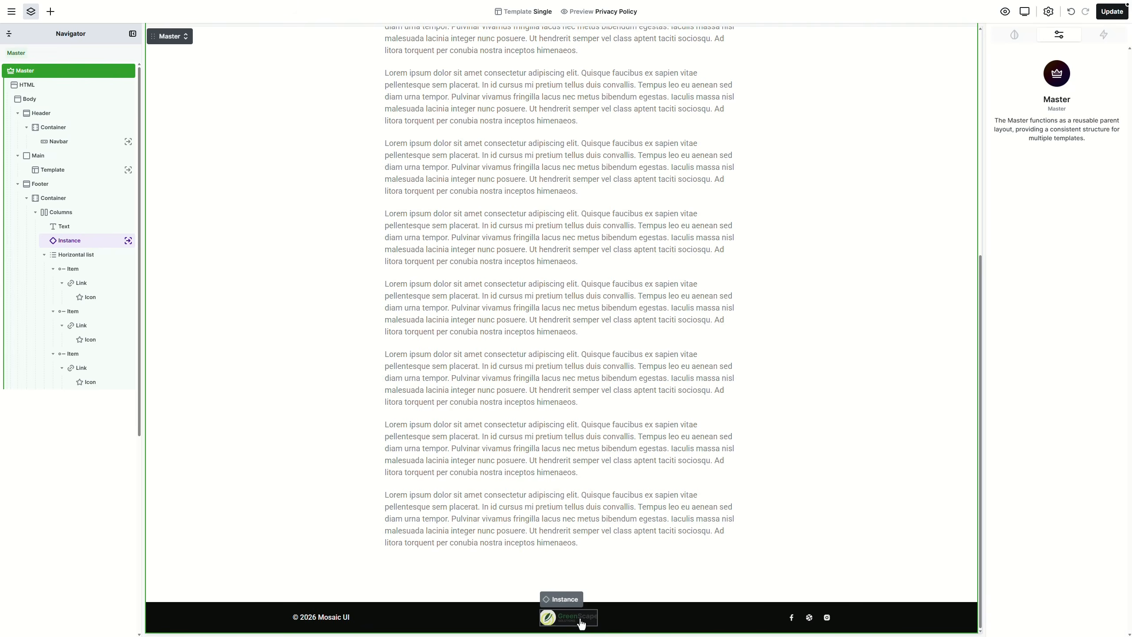
left_click(581, 624)
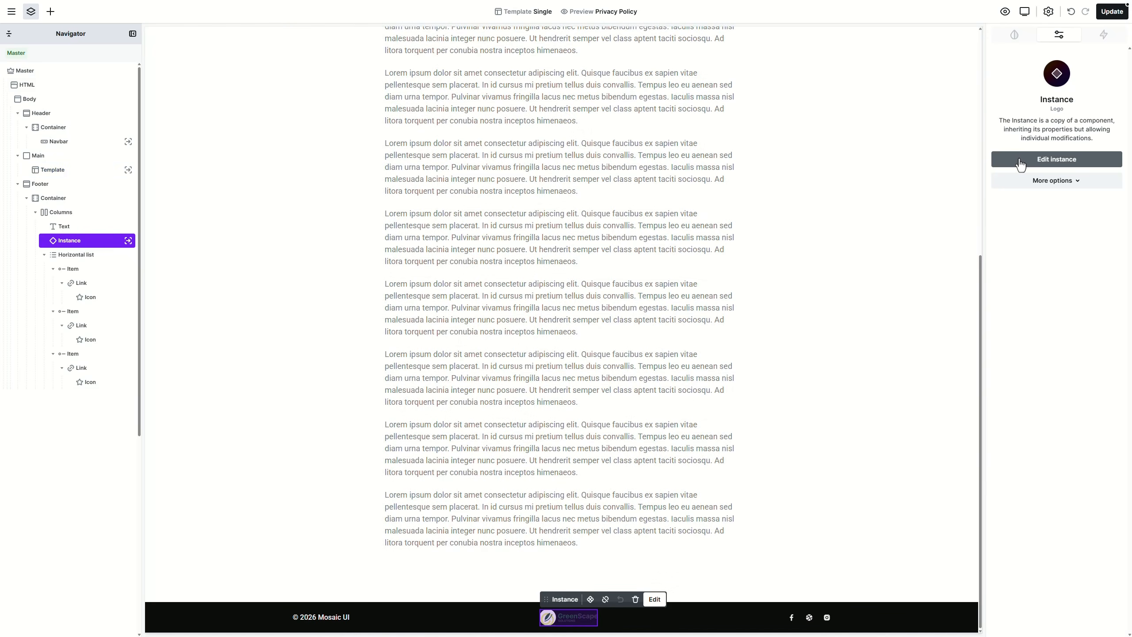
left_click(1020, 161)
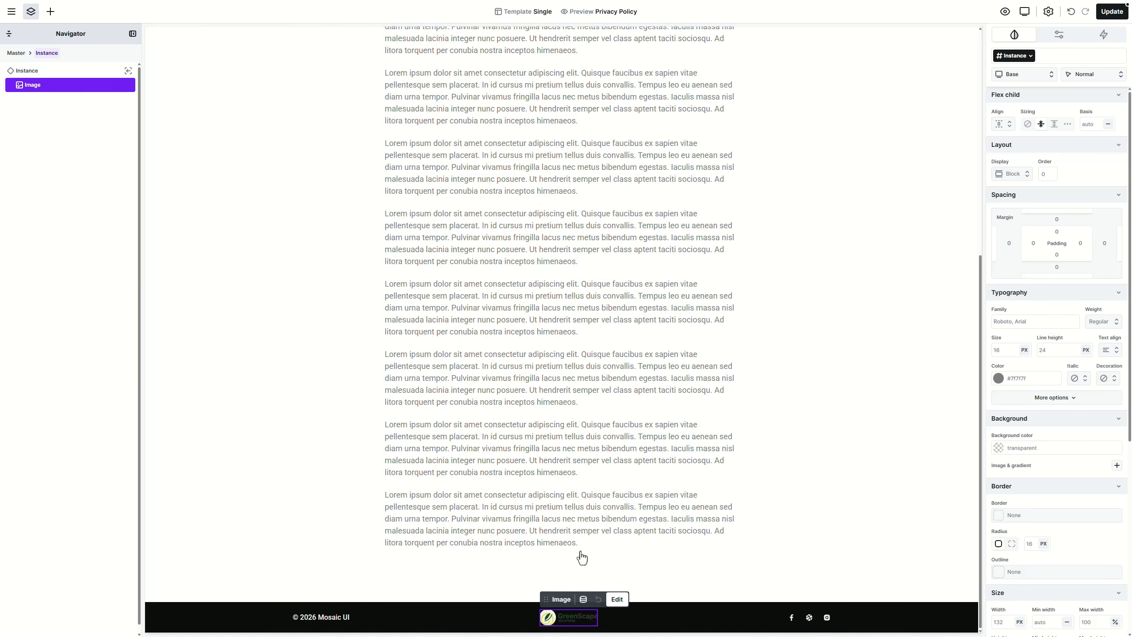
double_click(573, 625)
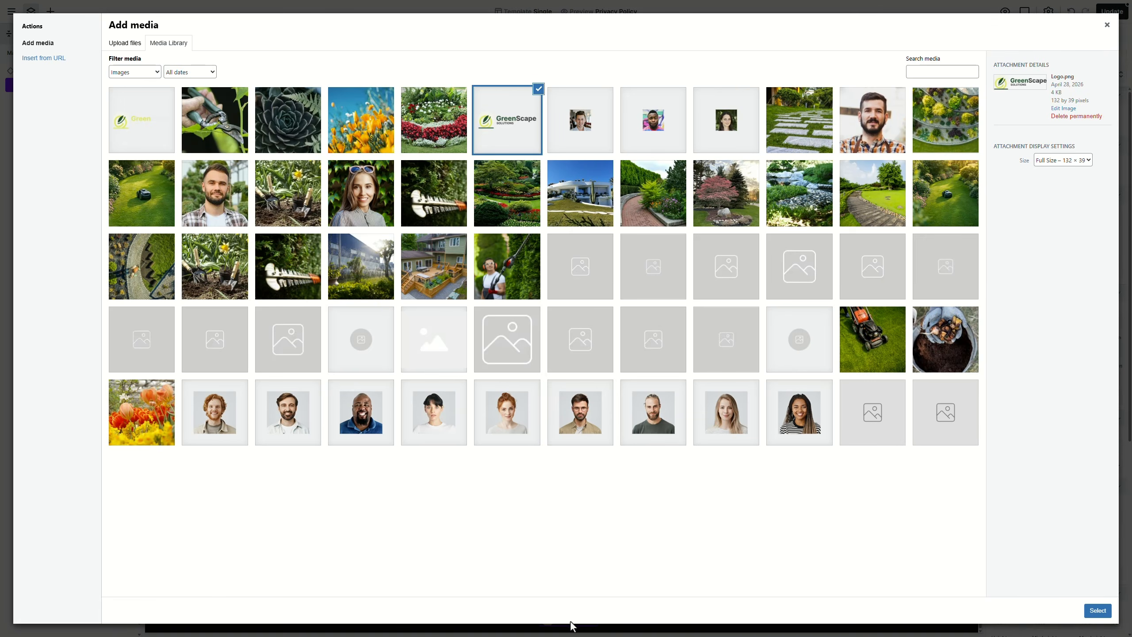
left_click(127, 152)
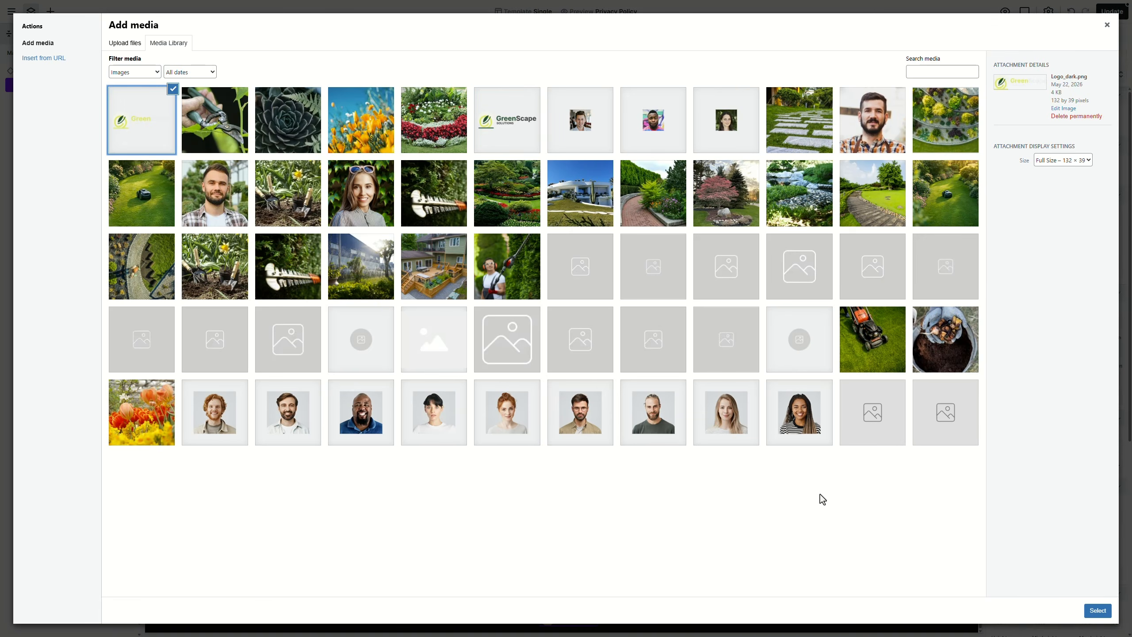
left_click(1099, 610)
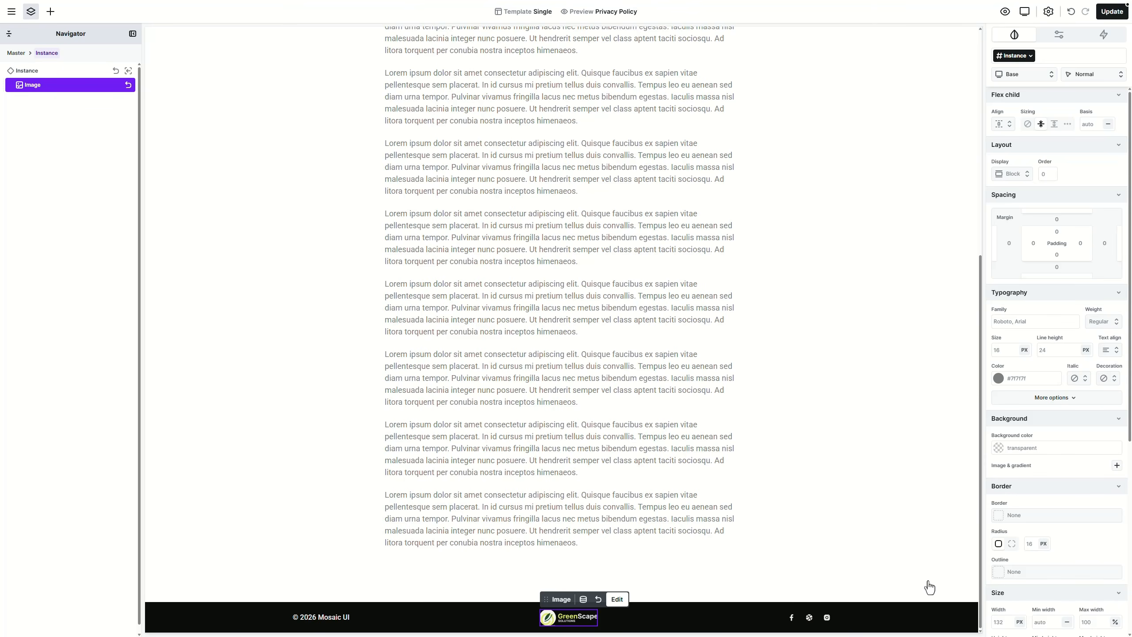
left_click(894, 585)
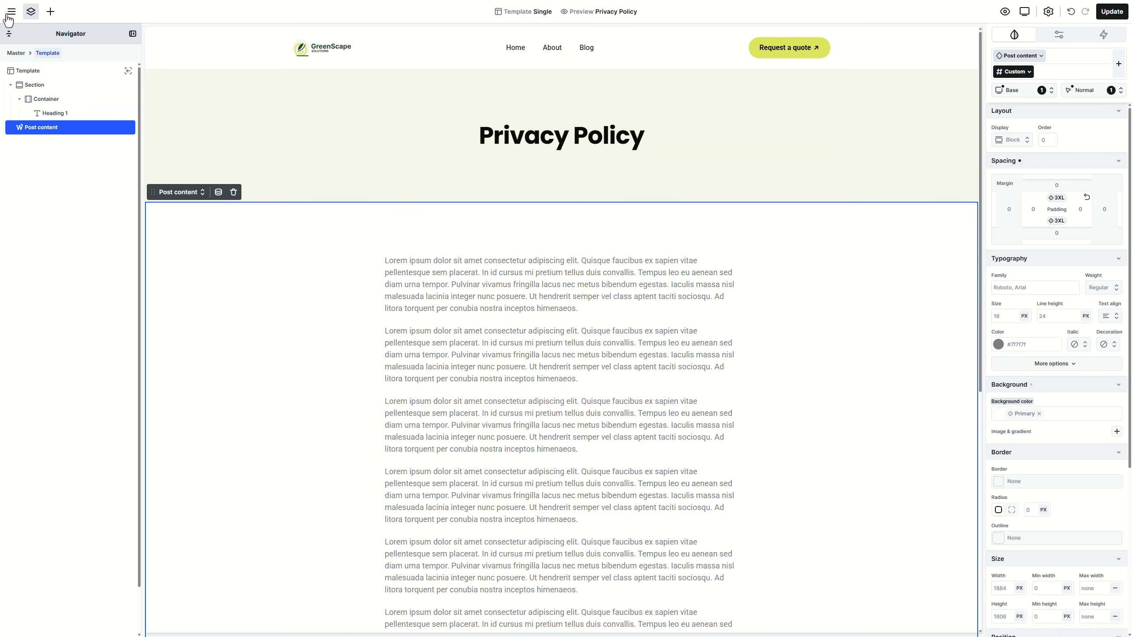
Step: Exit to WordPress, review the Privacy Policy page, then return to the Mosaic Templates overview
left_click(10, 11)
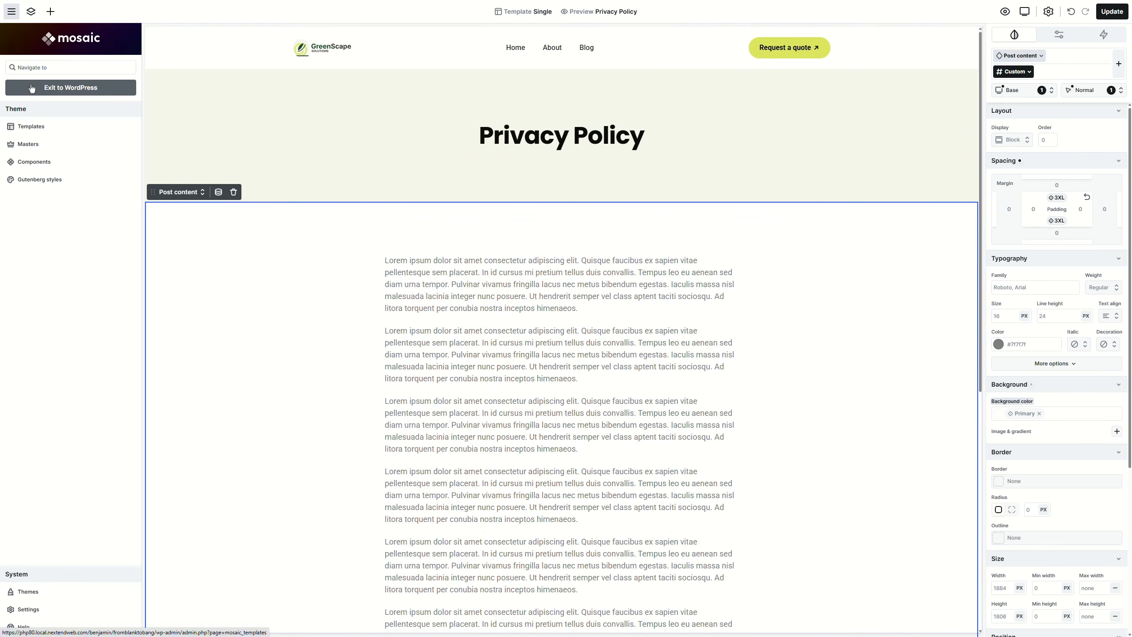
left_click(33, 89)
left_click(28, 78)
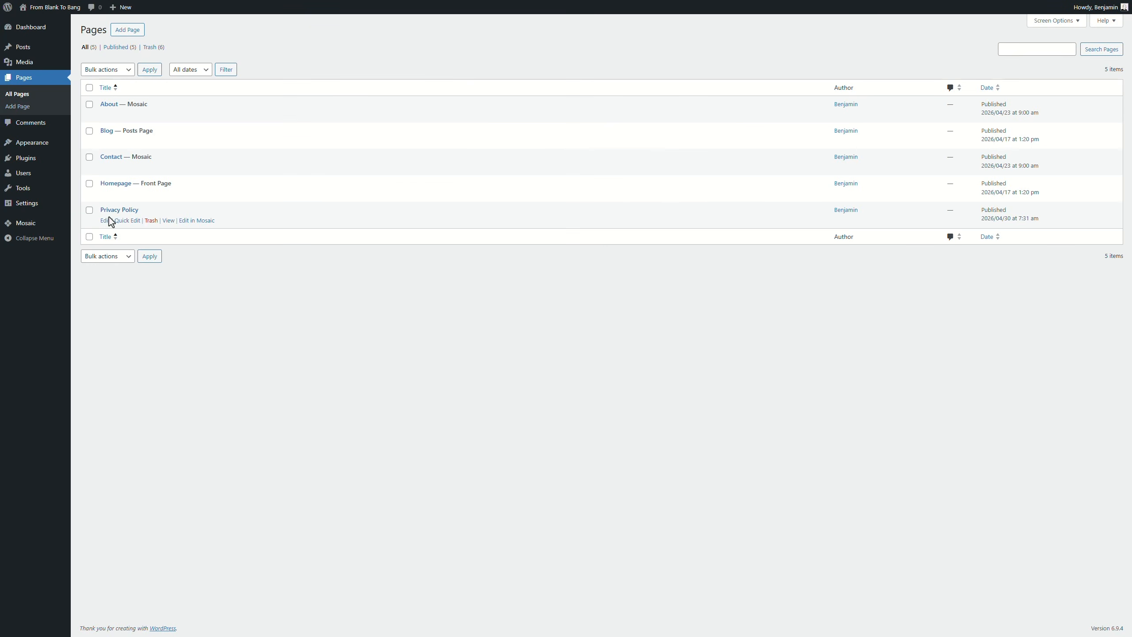
left_click(107, 220)
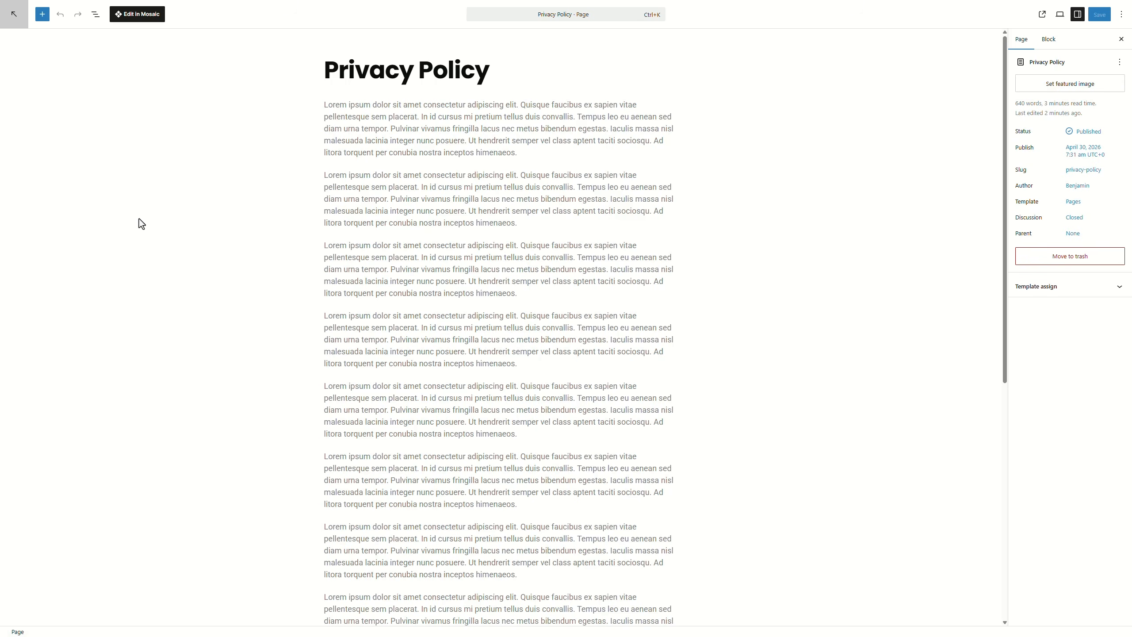
scroll(685, 218, "down", 5)
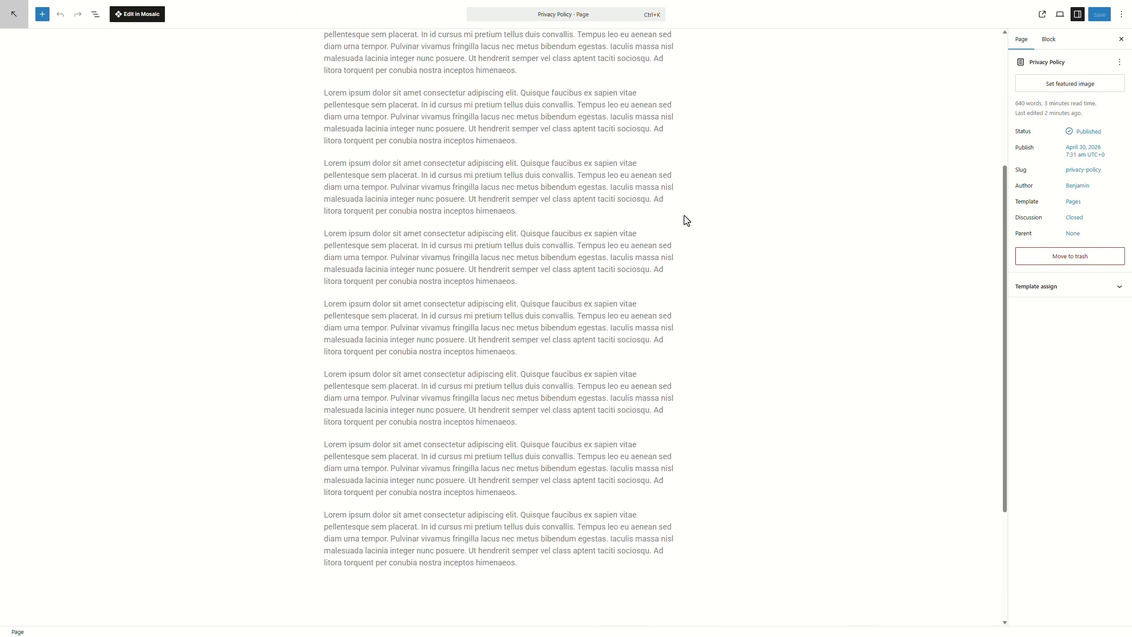
scroll(686, 219, "down", 1)
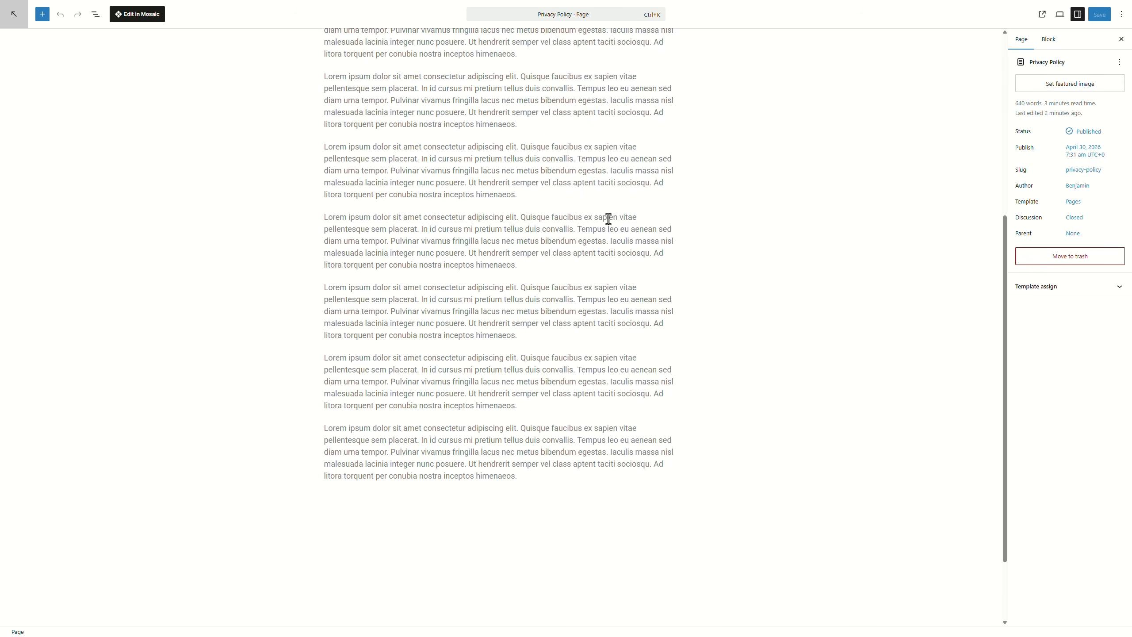
left_click(20, 19)
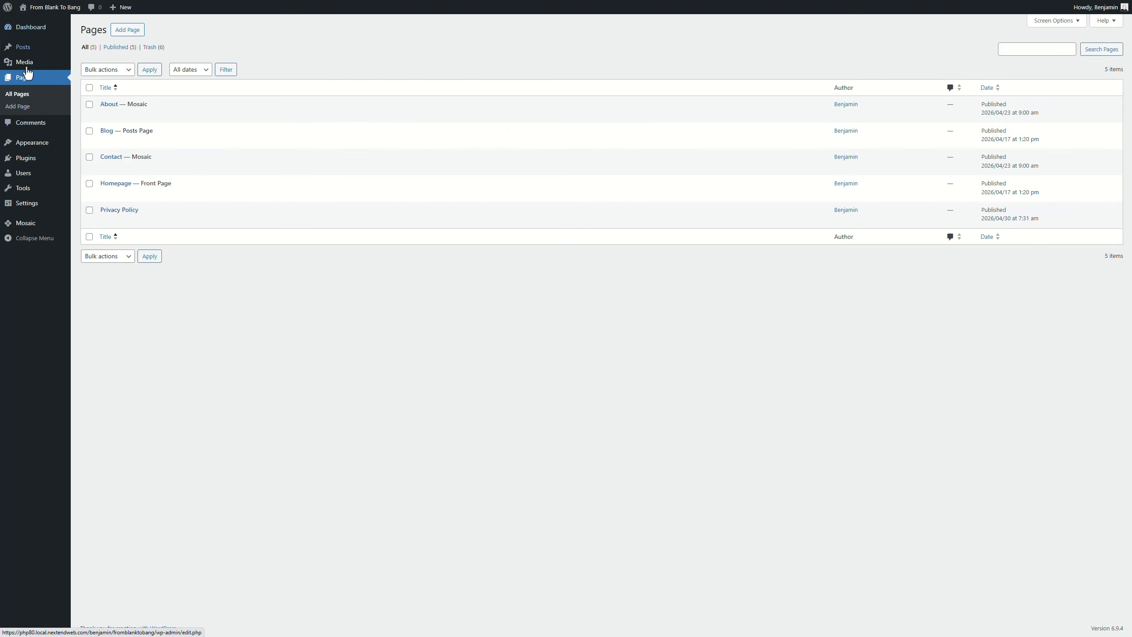
left_click(43, 225)
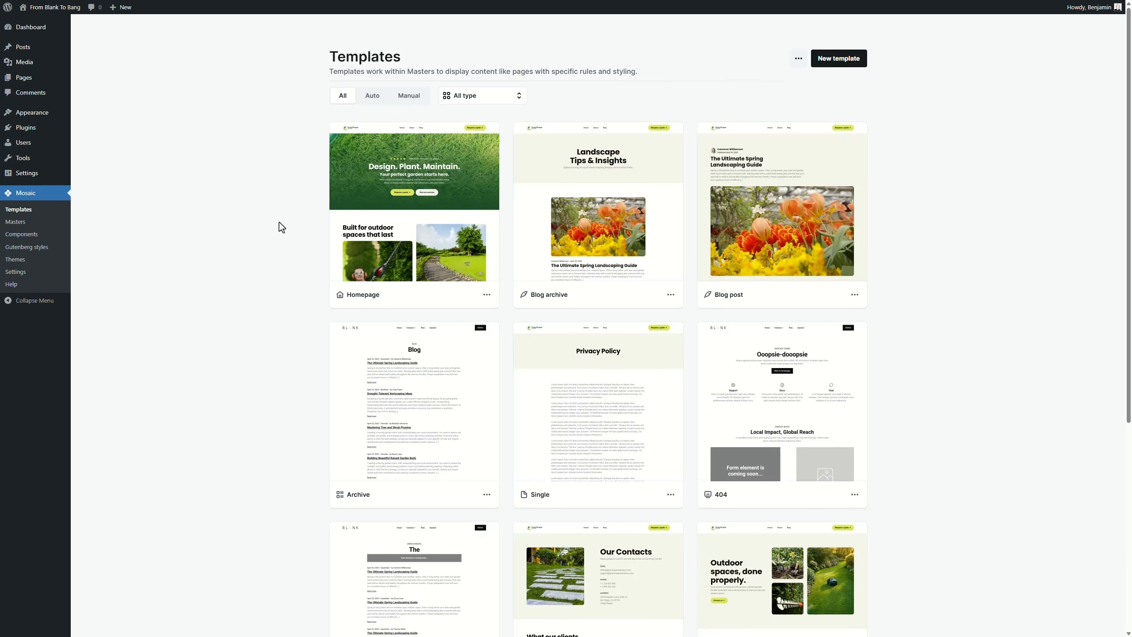